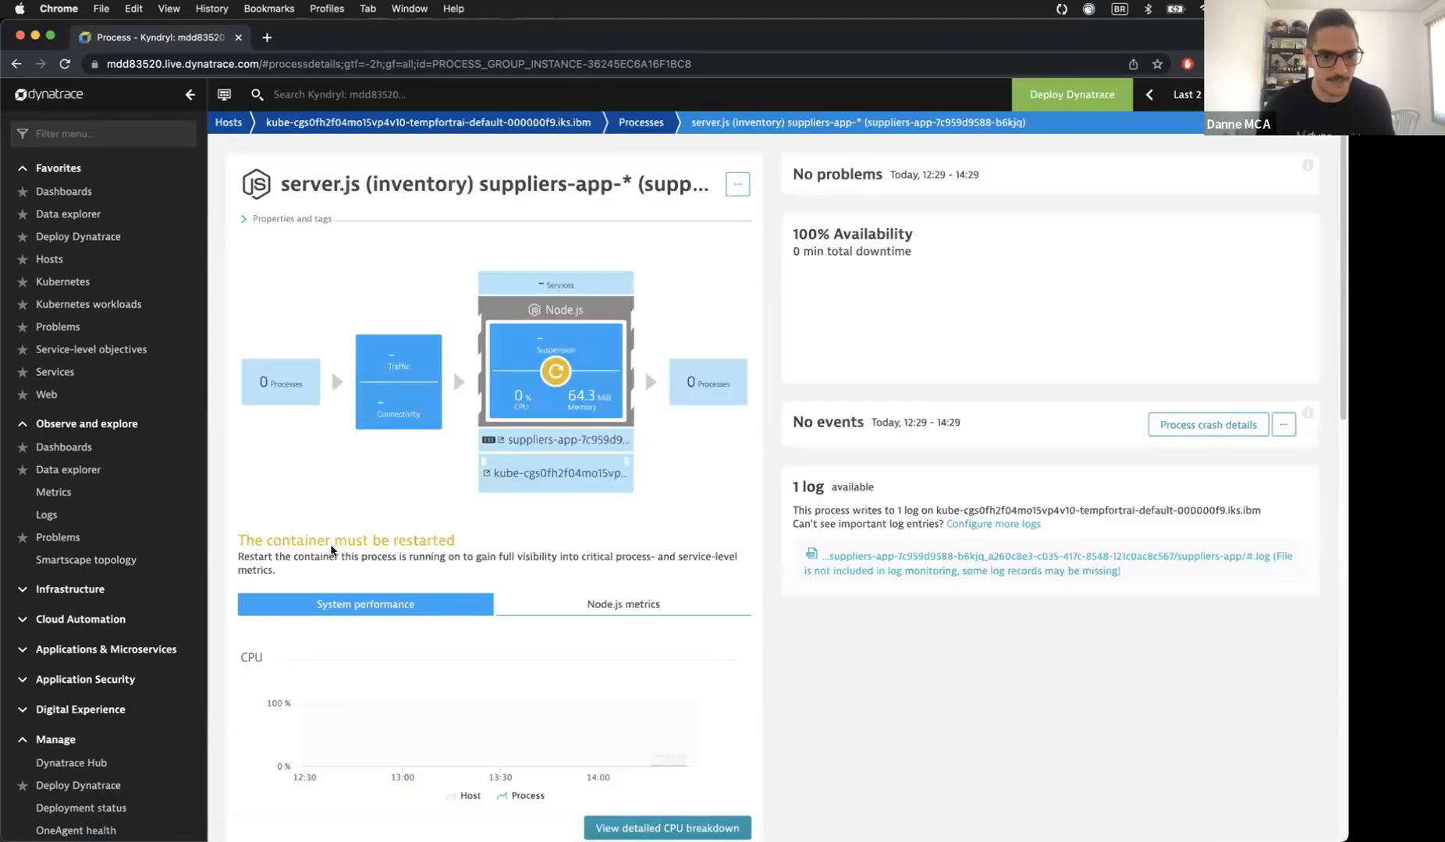
Step: Expand the server.js process's properties and tags and show its Node.js Suspension and V8 heap charts
left_click_drag(327, 544, 420, 552)
left_click(290, 218)
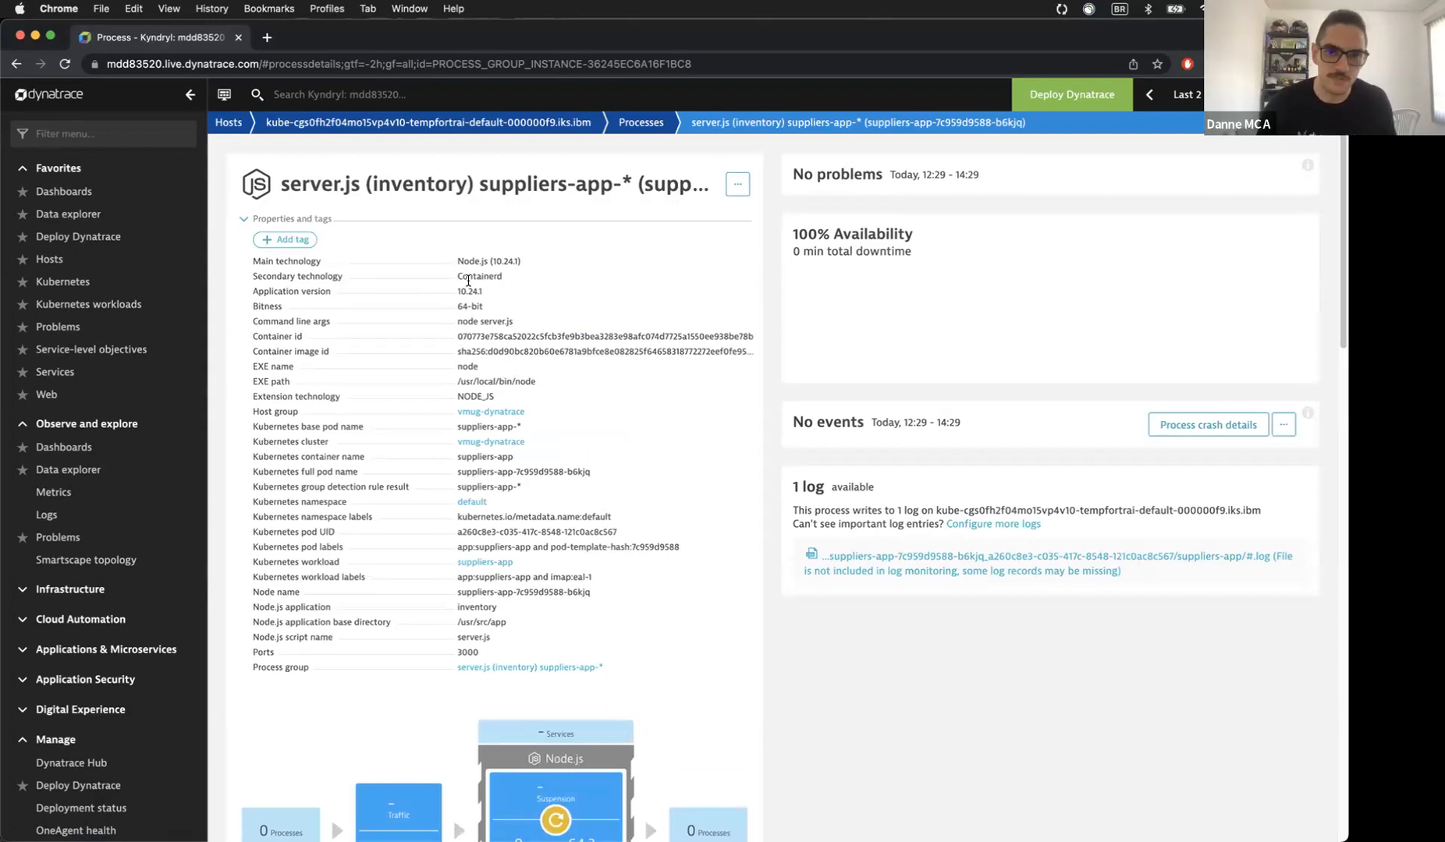
scroll(489, 304, "down", 5)
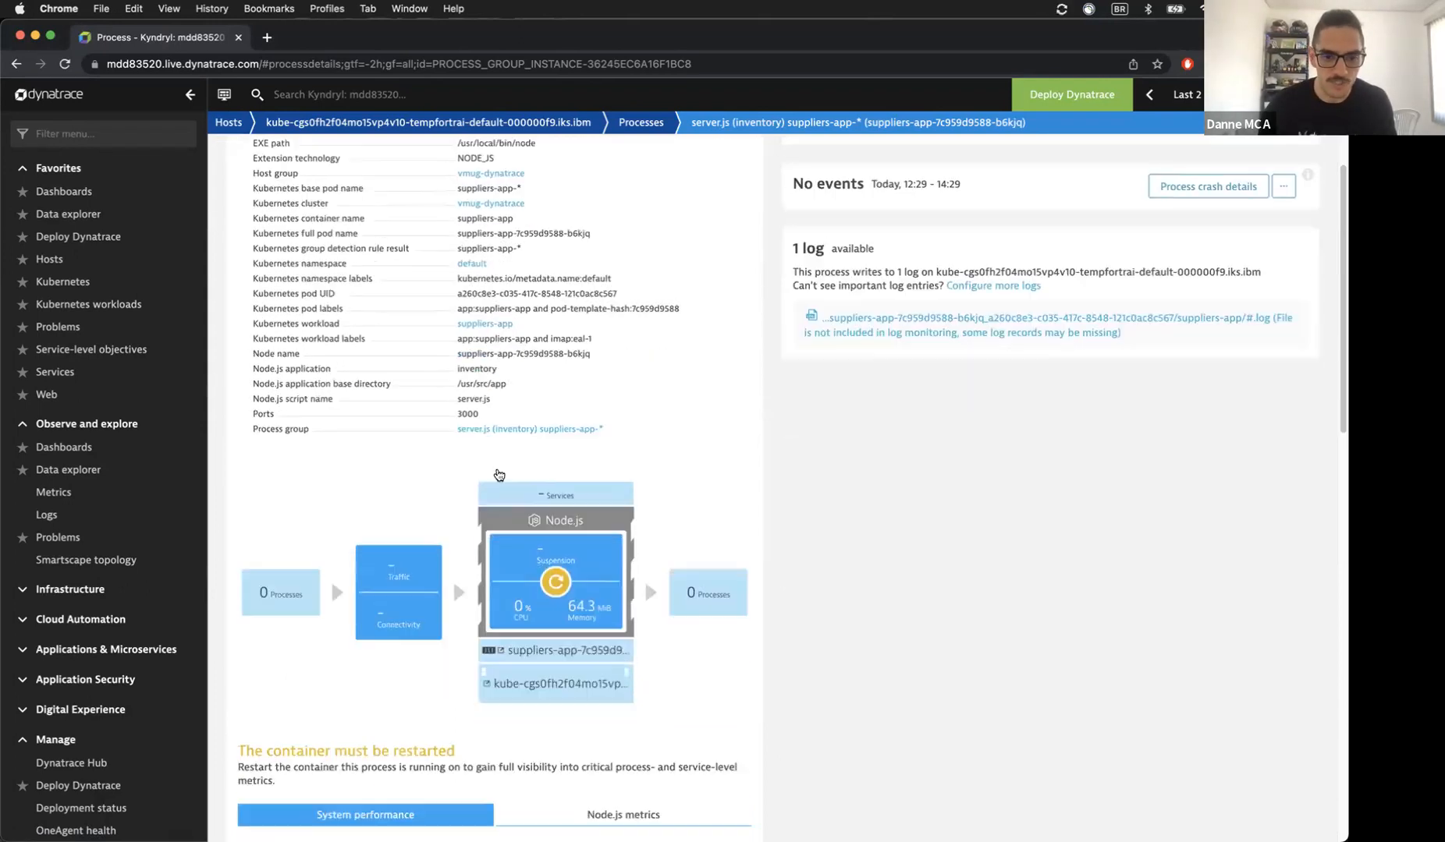
scroll(640, 710, "down", 4)
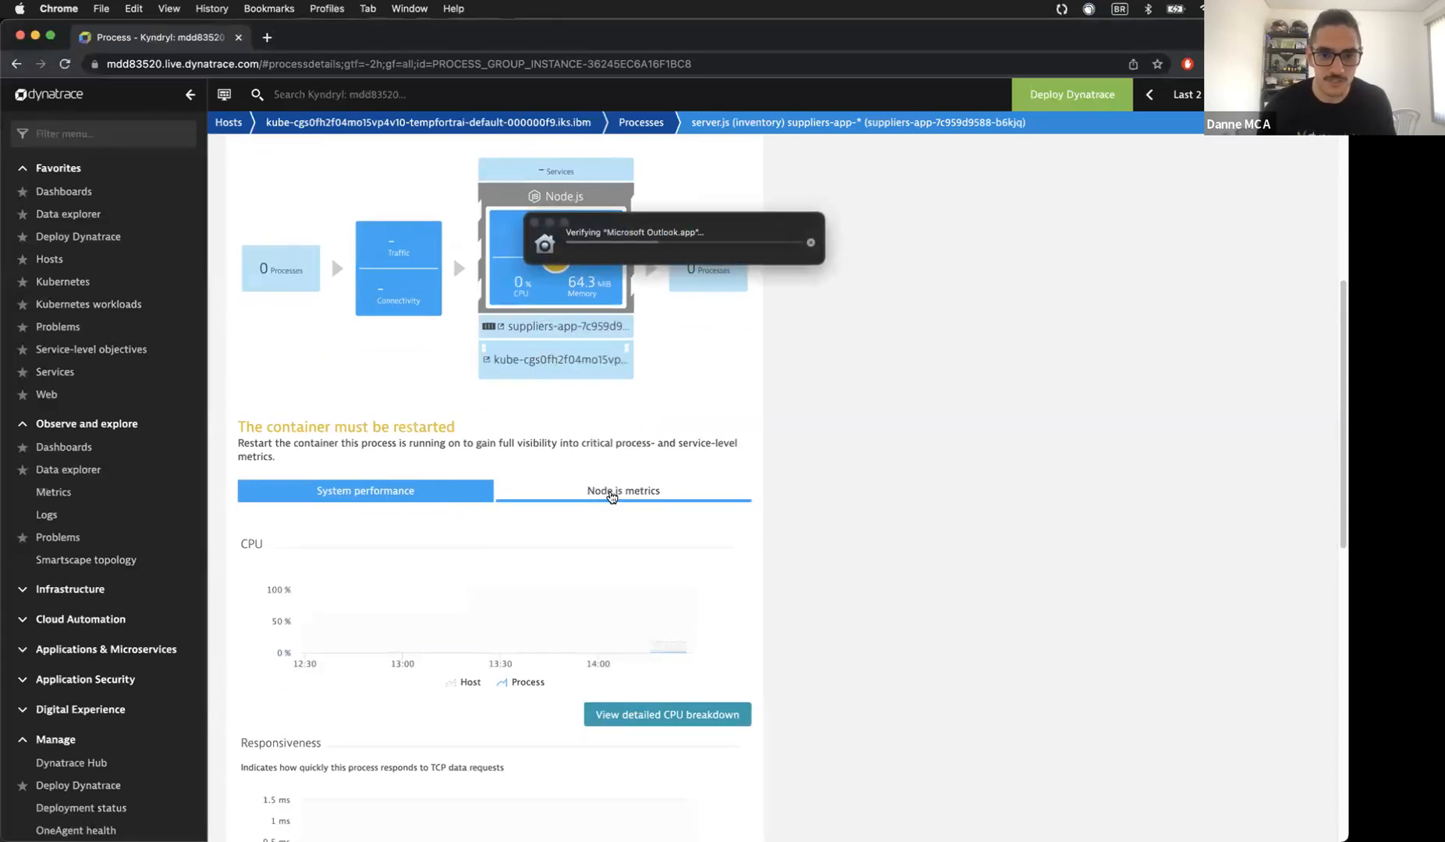
left_click(612, 495)
scroll(652, 678, "down", 2)
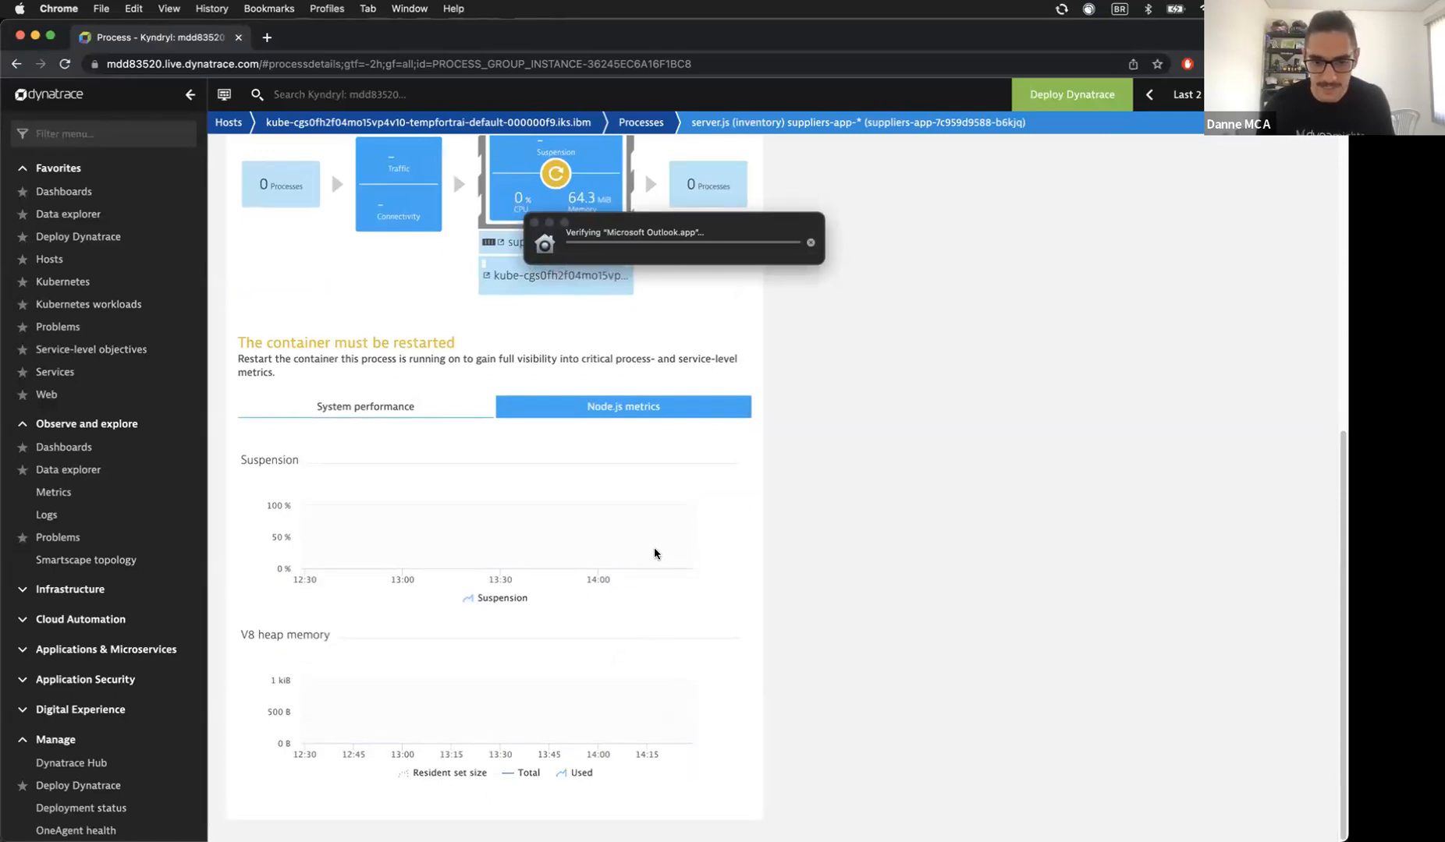
Step: Run kubectl get all to list the running suppliers-app pod, its 3000:30333 NodePort service and deployment
mouse_move(507, 833)
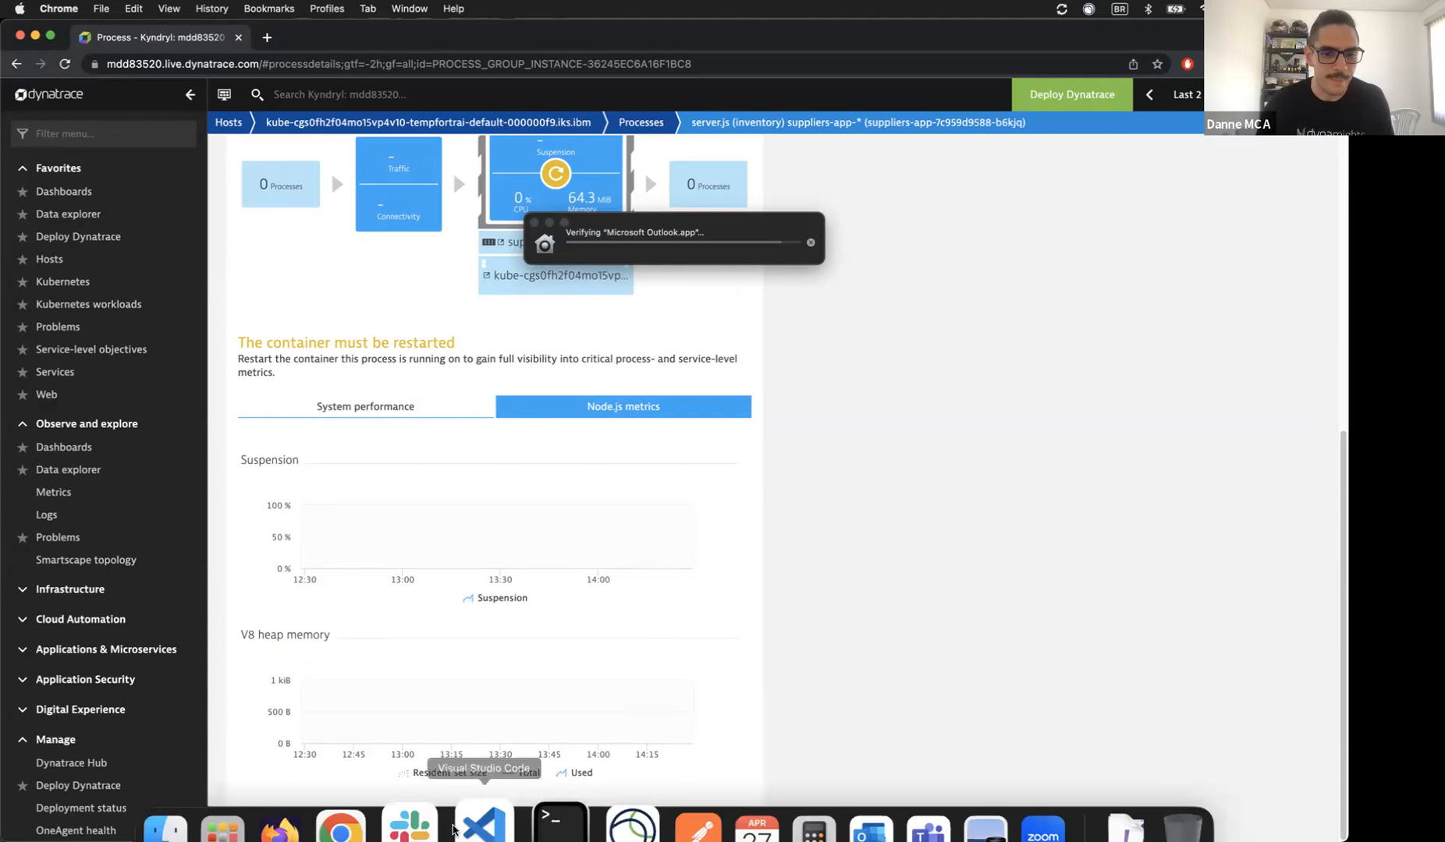
left_click(530, 788)
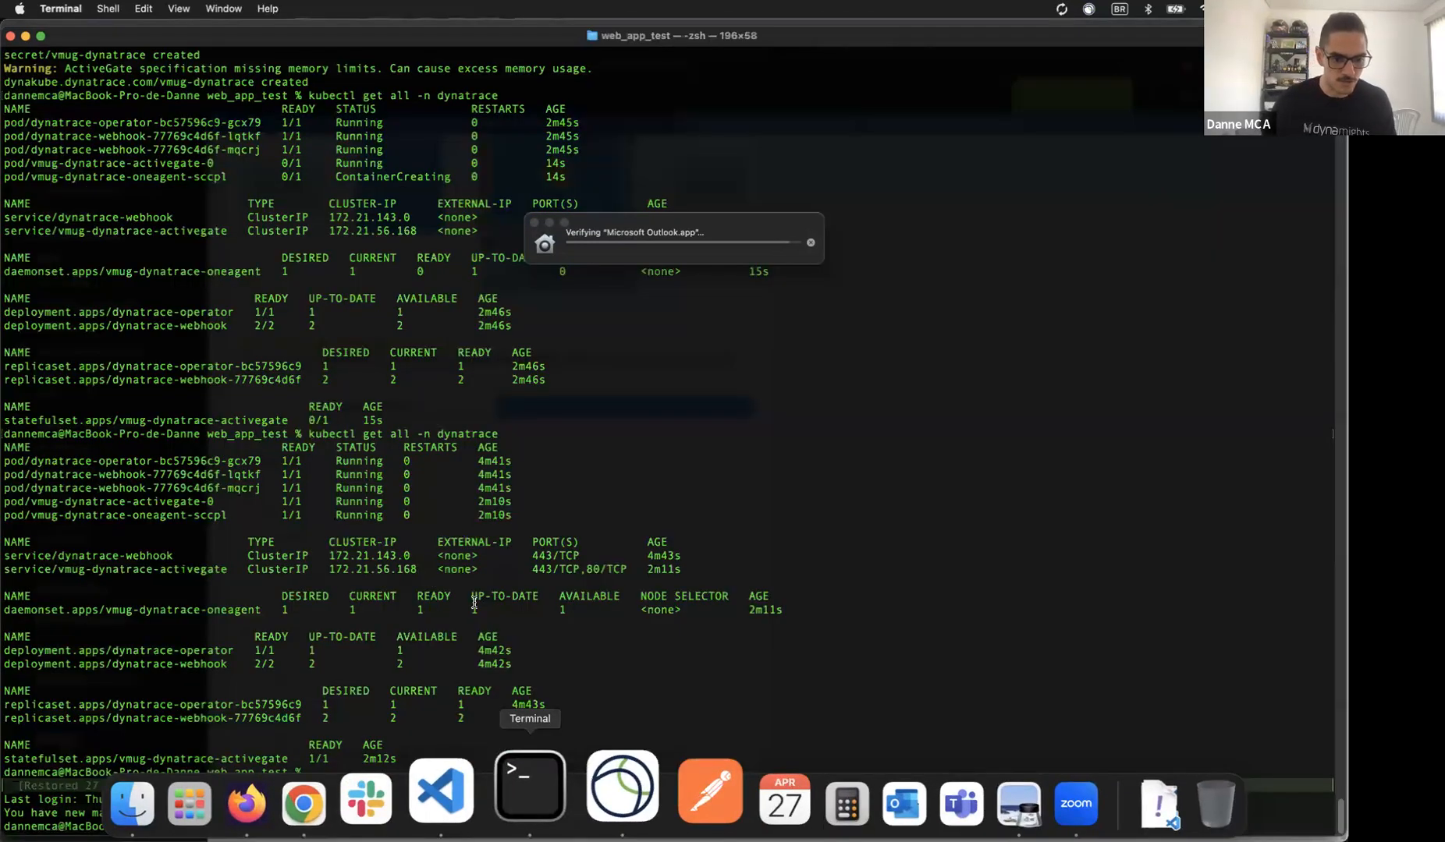
key("Up")
key("Up")
key("Up")
key("Down")
key("Down")
key("Down")
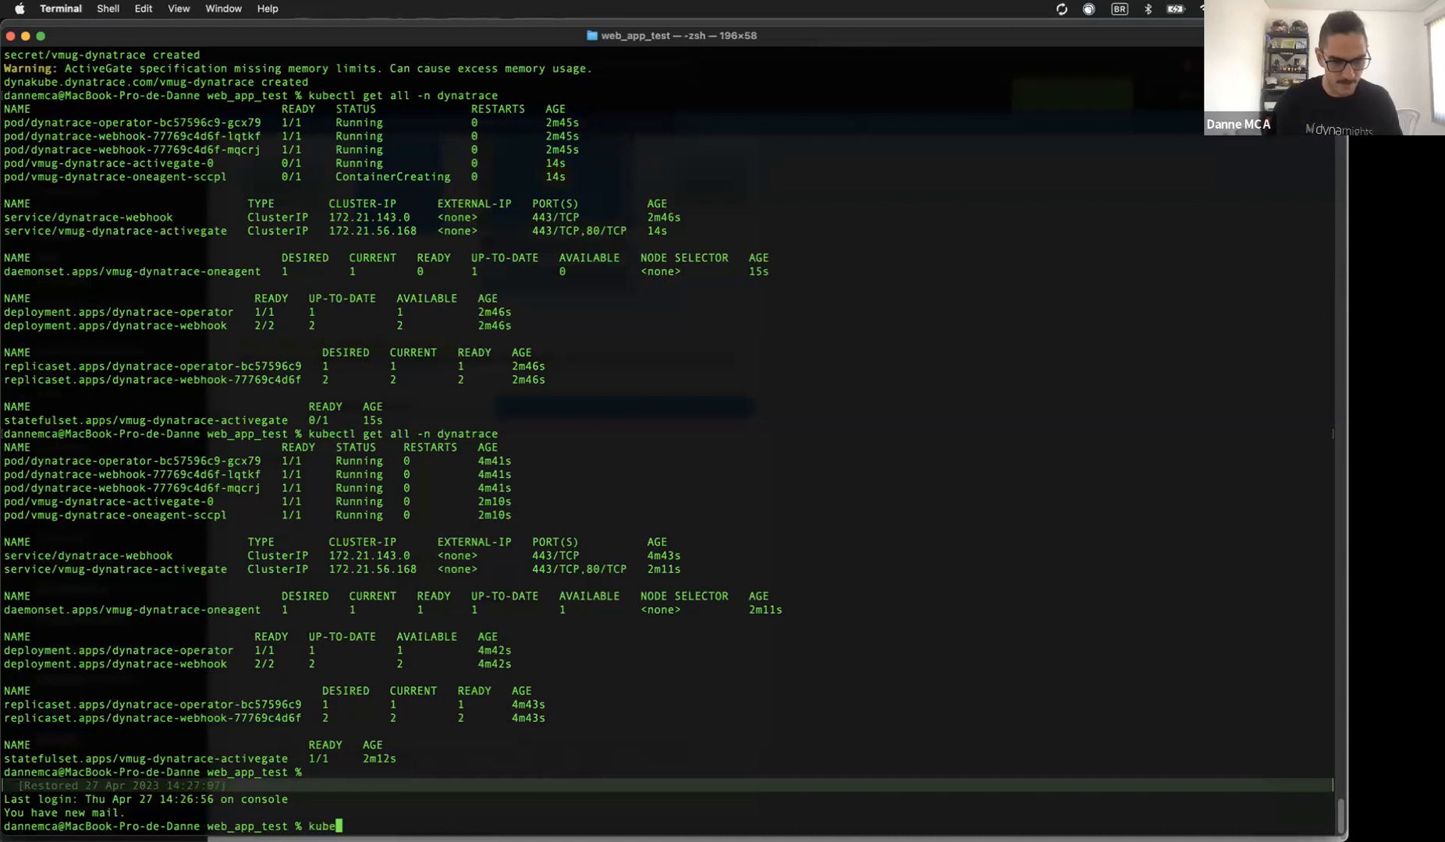
type("kubectl get all")
key("Return")
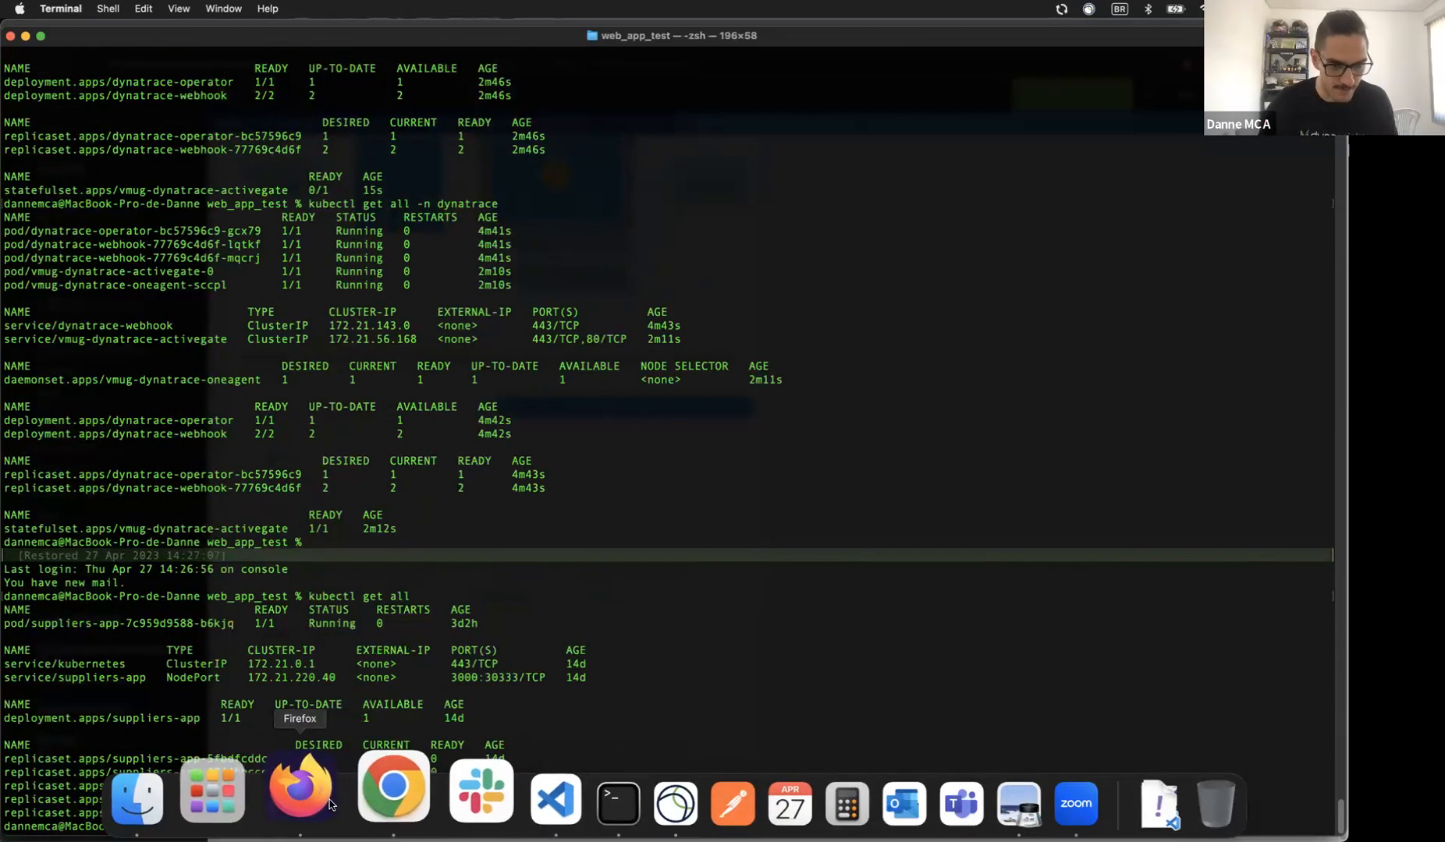
left_click(319, 797)
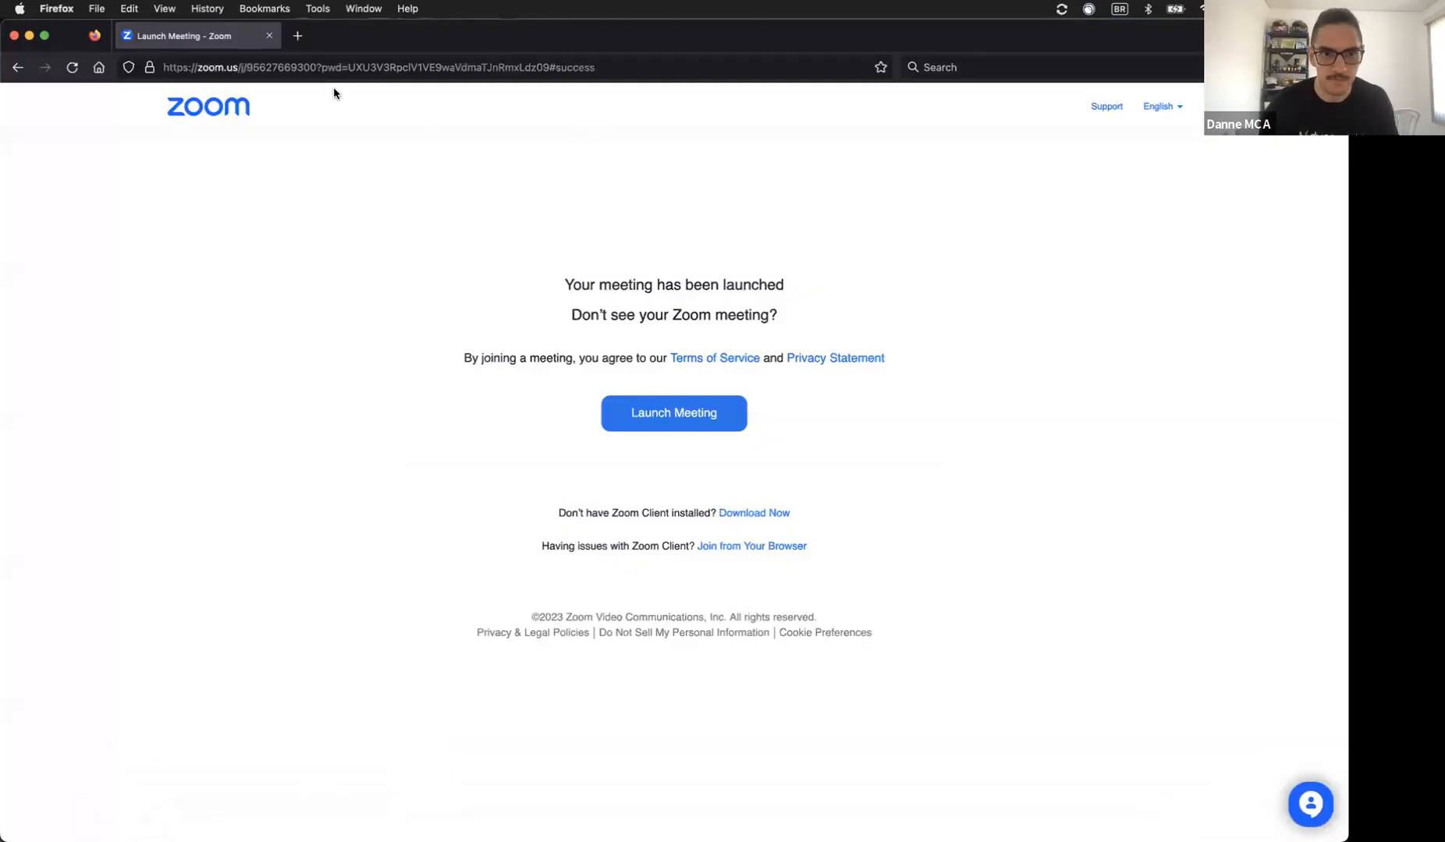
Step: Try opening the suppliers app at 169.51.194.140:30333 in a new Firefox tab
left_click(298, 38)
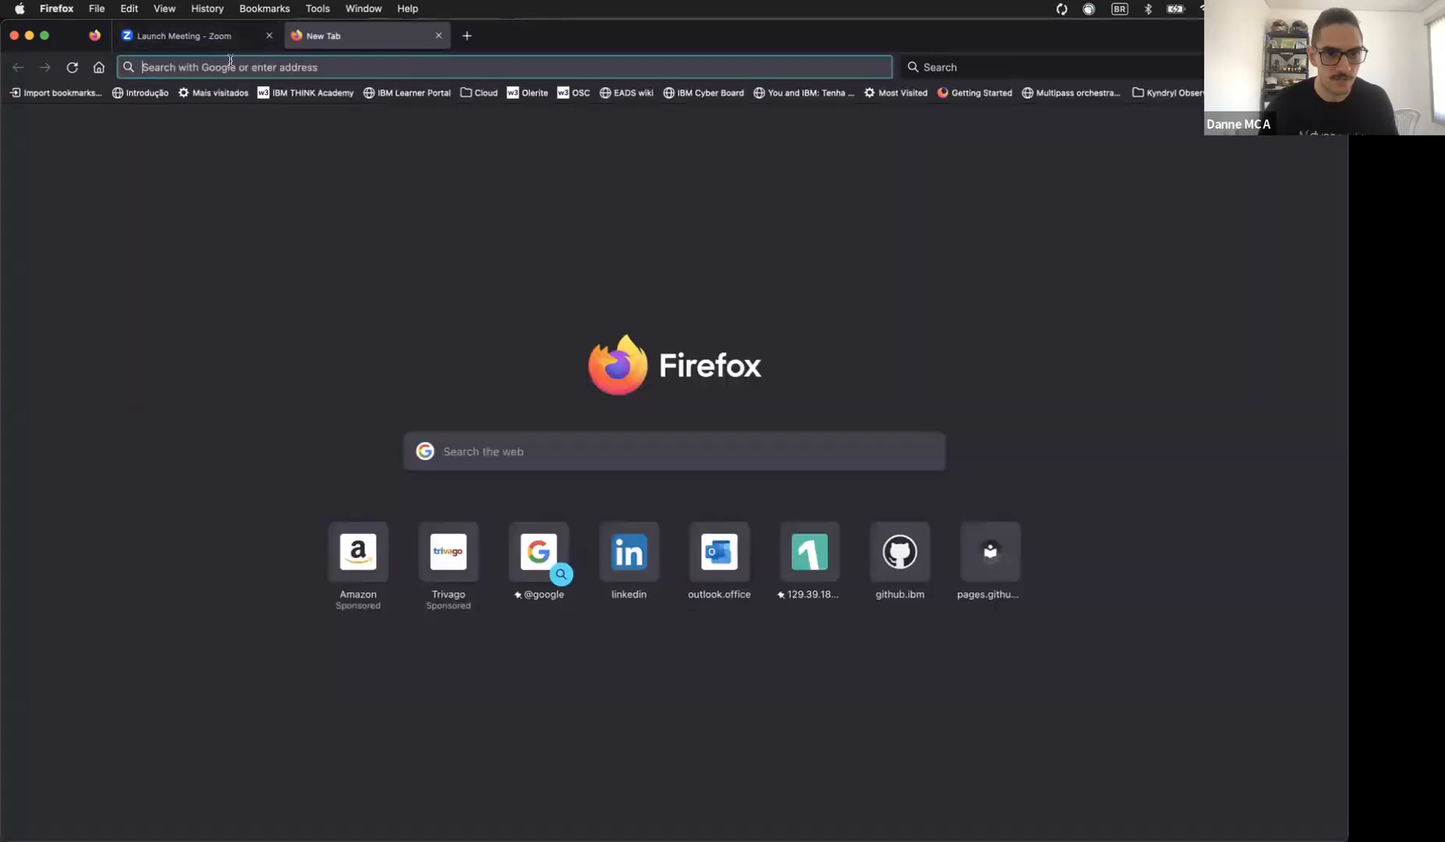
left_click(230, 62)
type("300")
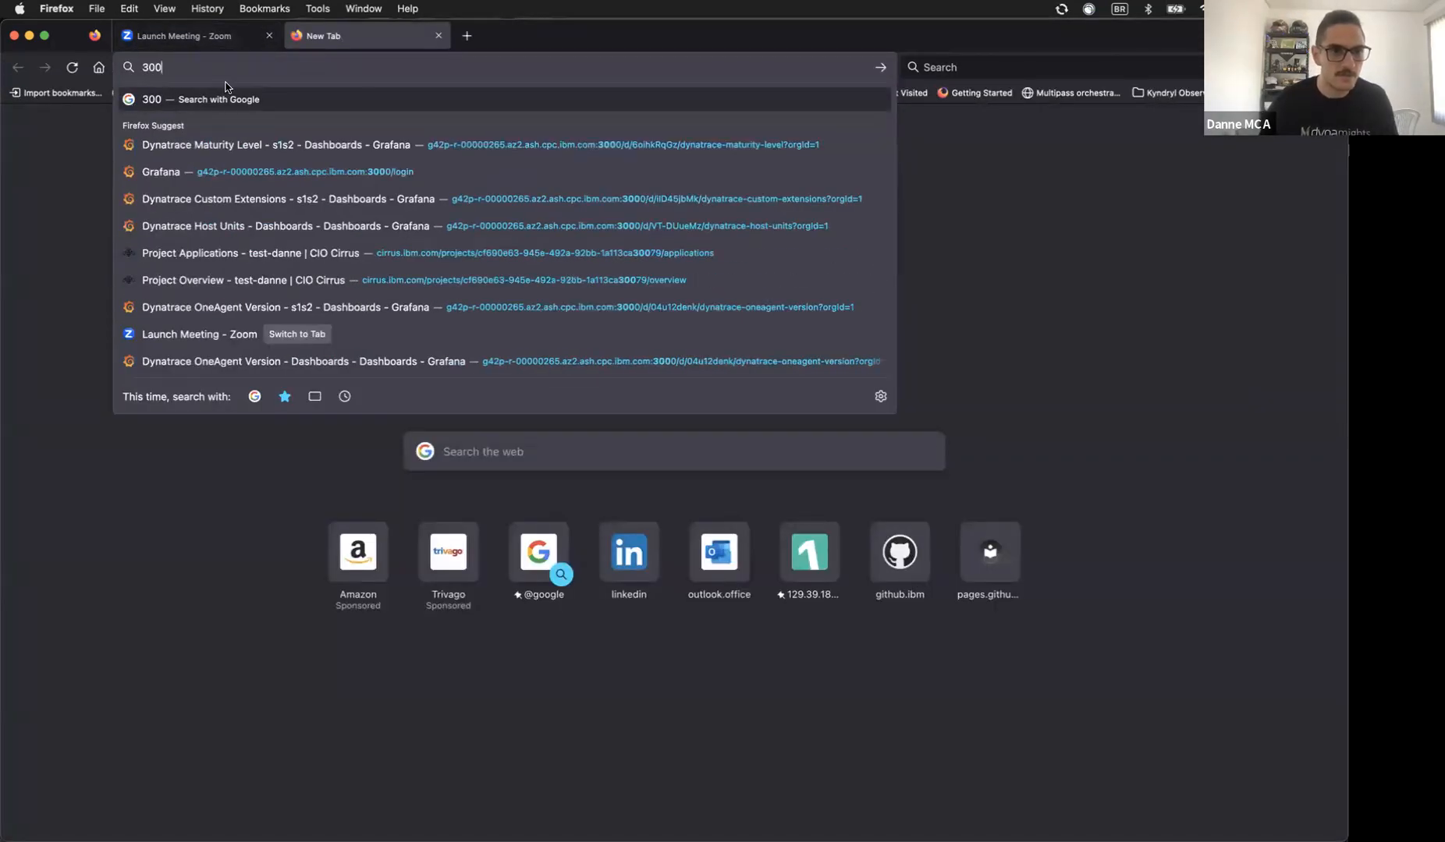
key("BackSpace")
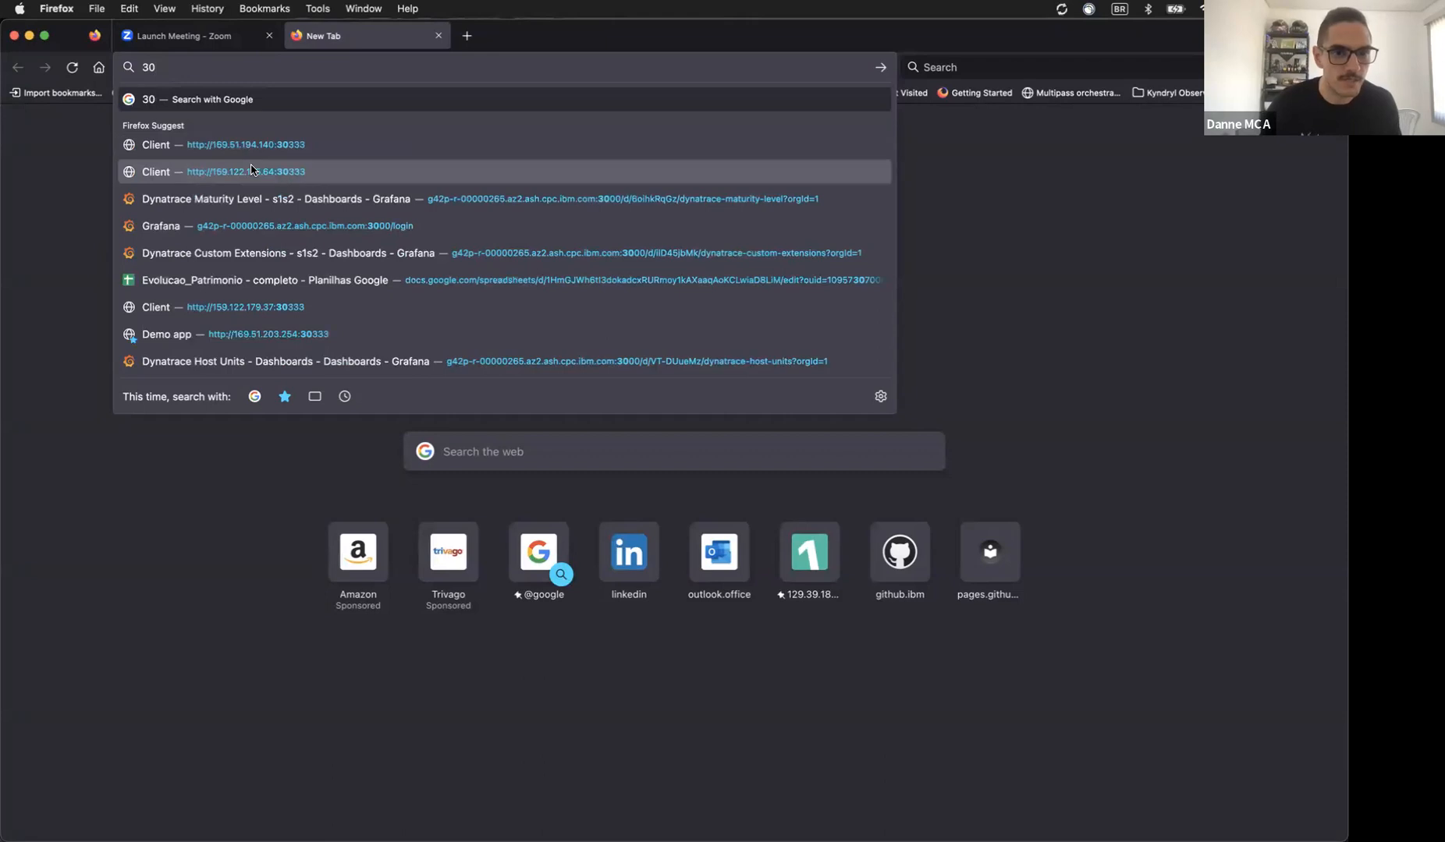
left_click(252, 152)
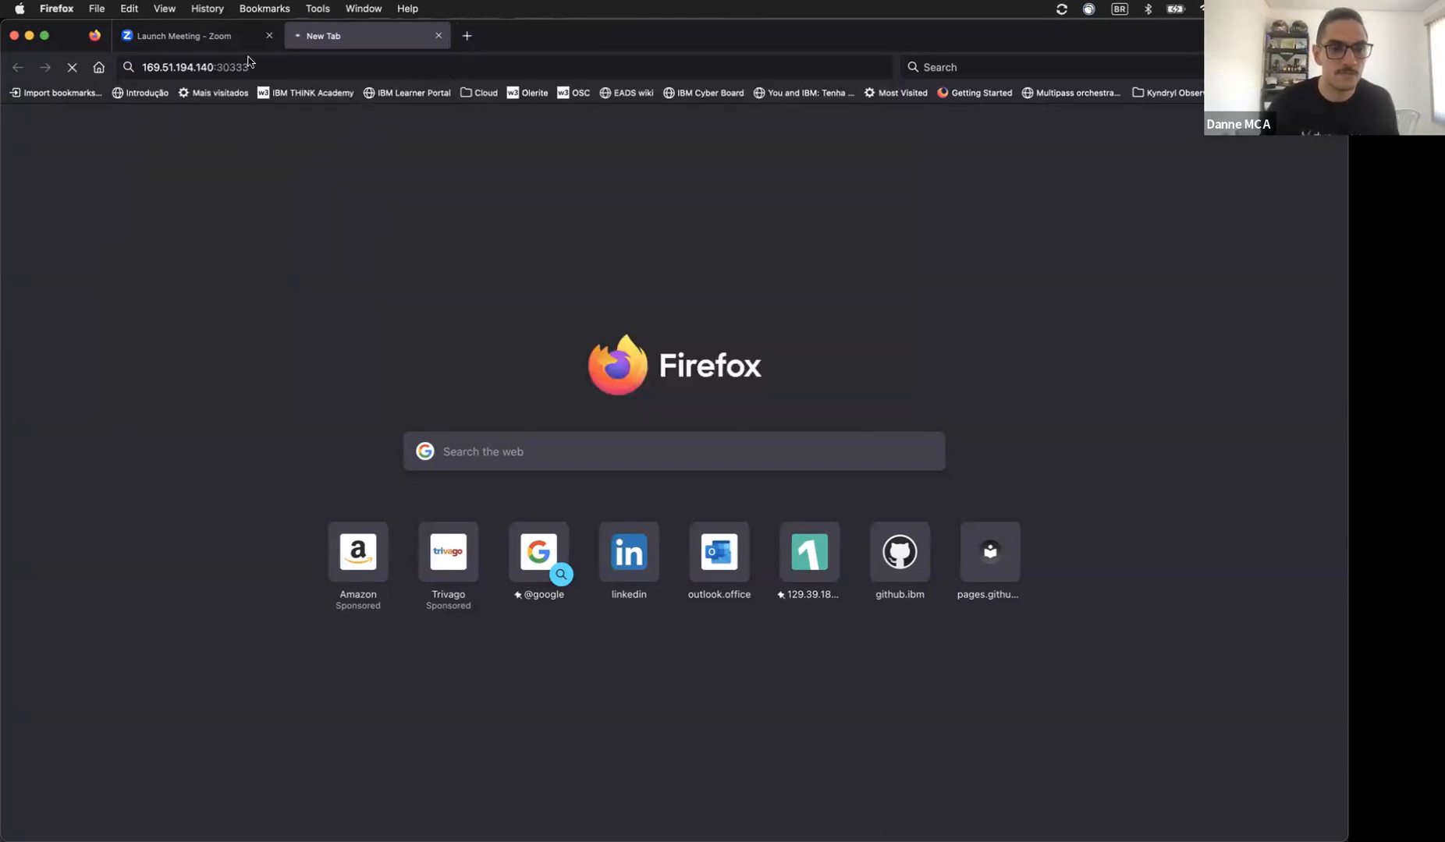
Step: Go to the IBM Cloud login and sign in with the saved w3id credentials
left_click(197, 43)
left_click(185, 59)
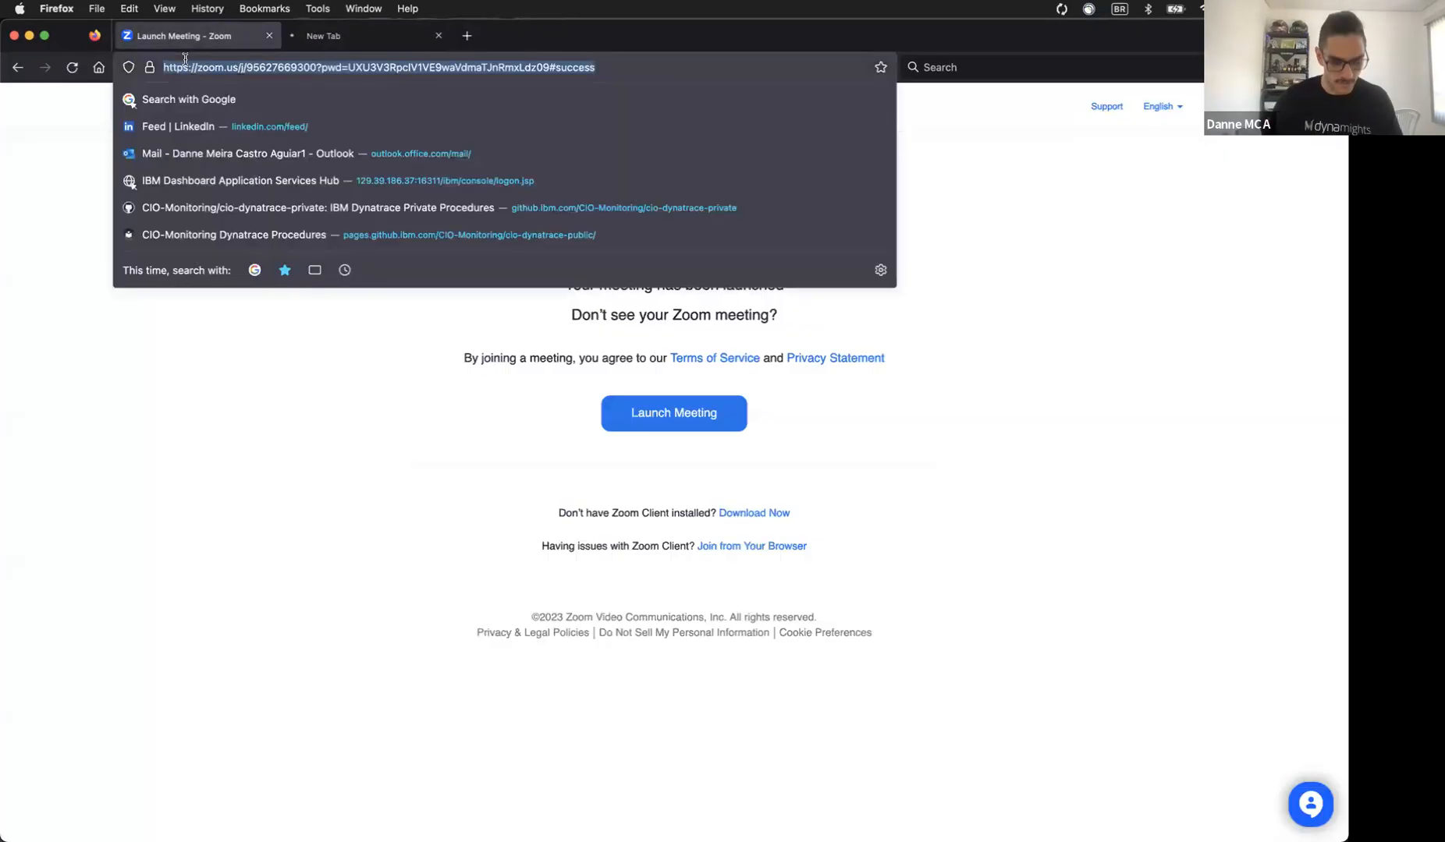
type("ibm.webex.com/")
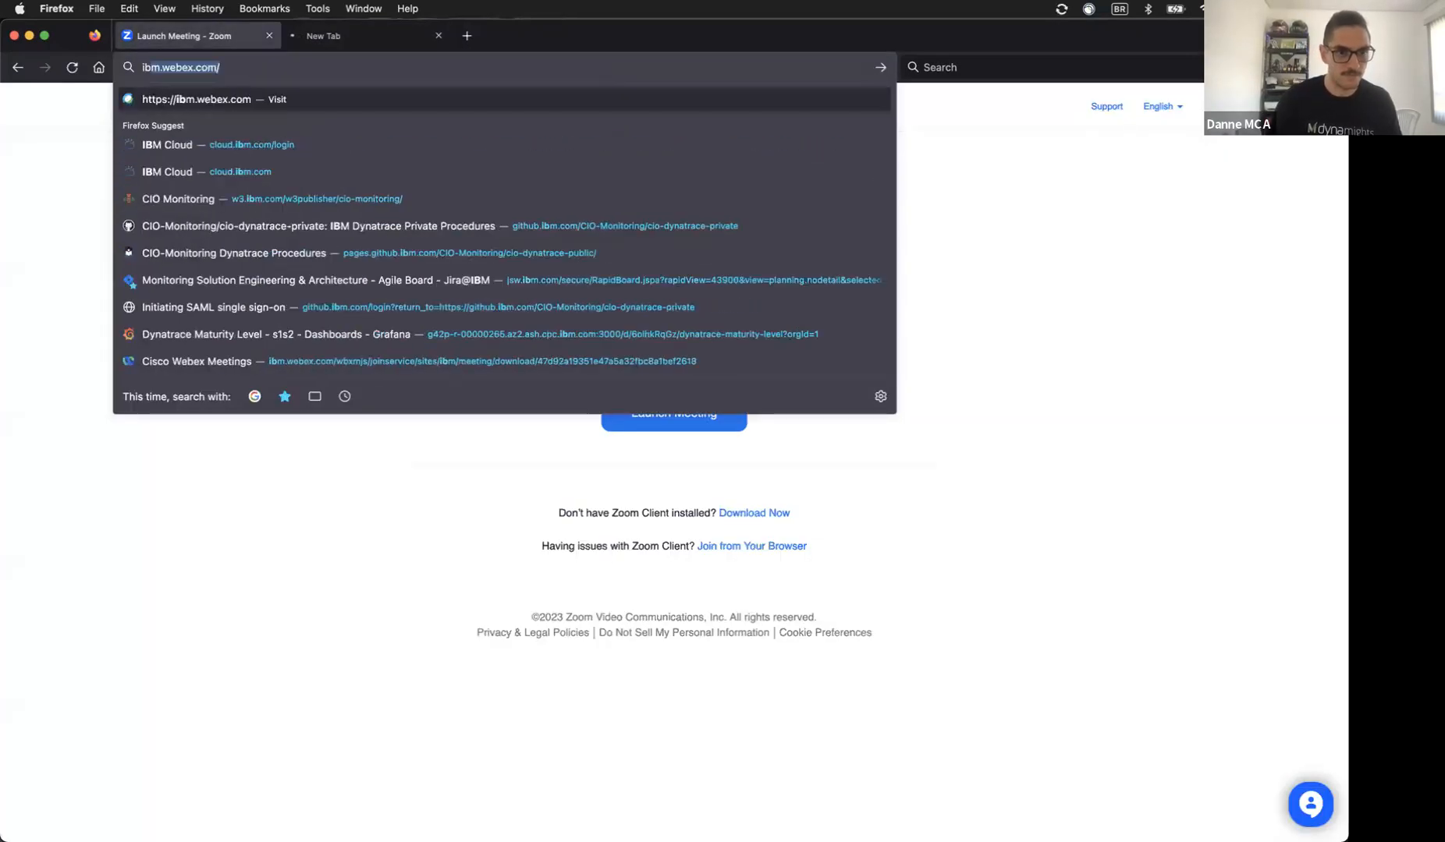
key("Down")
key("Return")
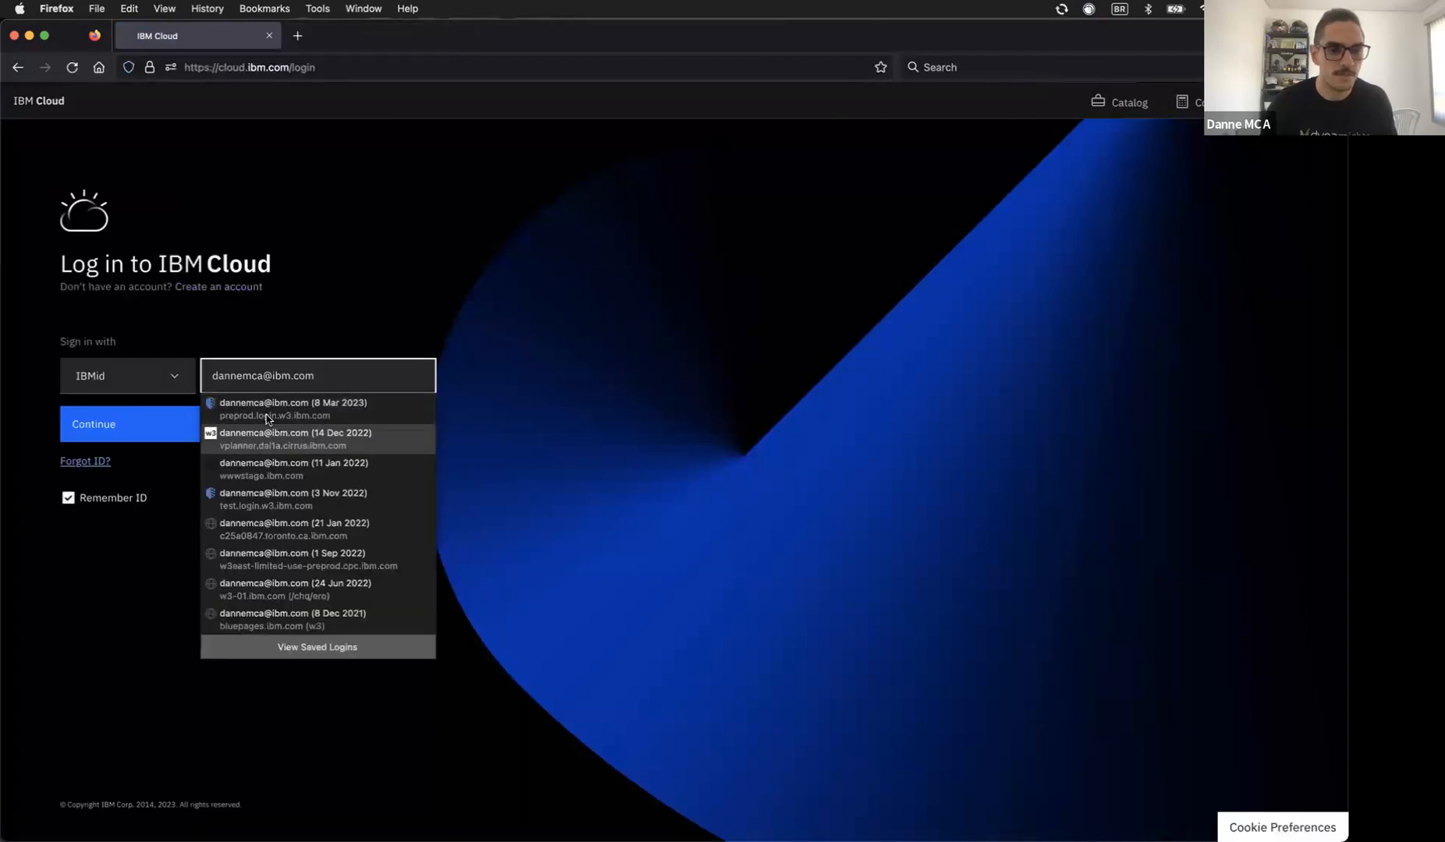
left_click(145, 432)
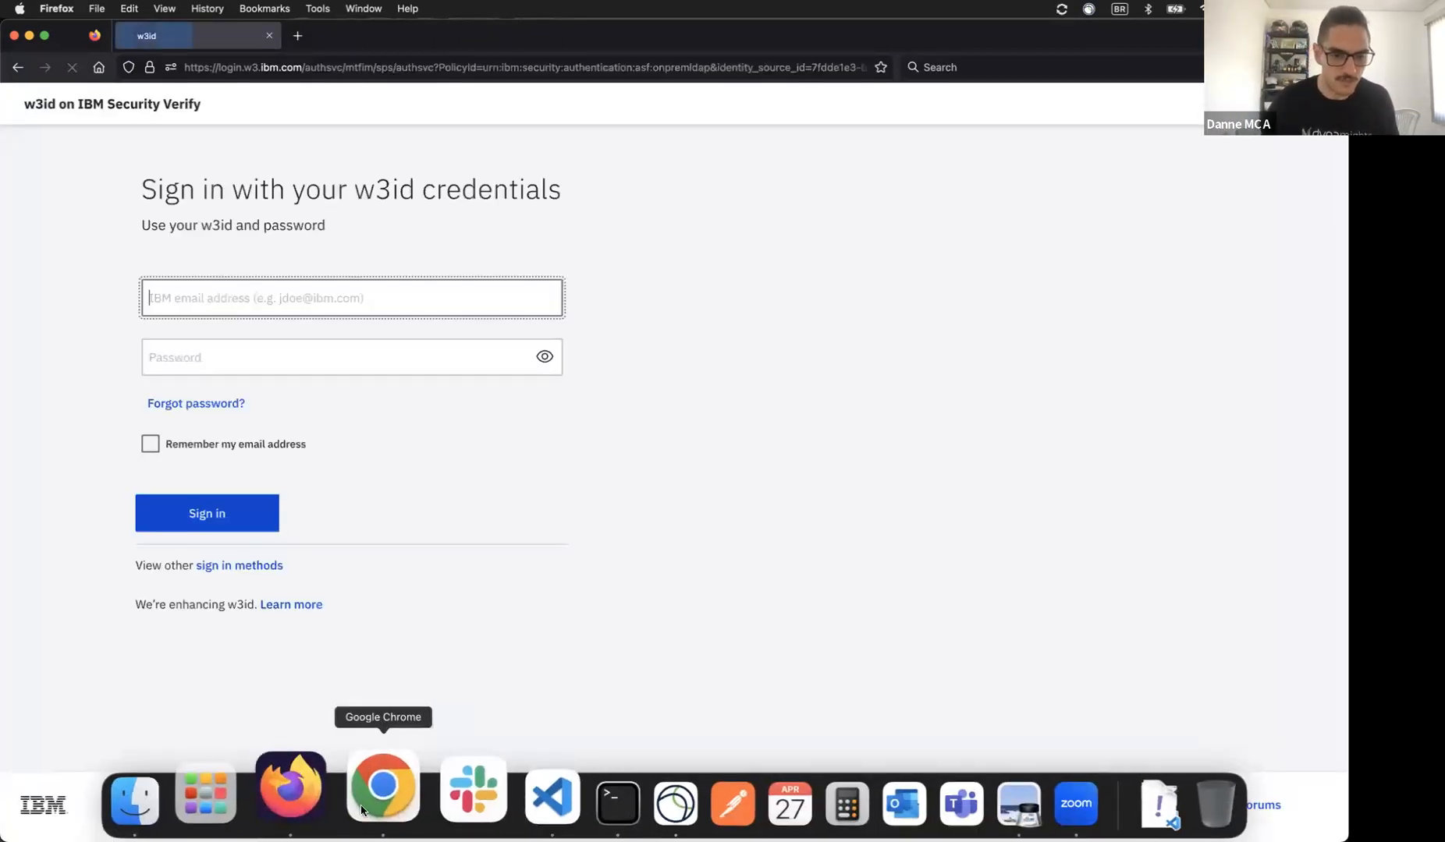
left_click(250, 333)
left_click(227, 503)
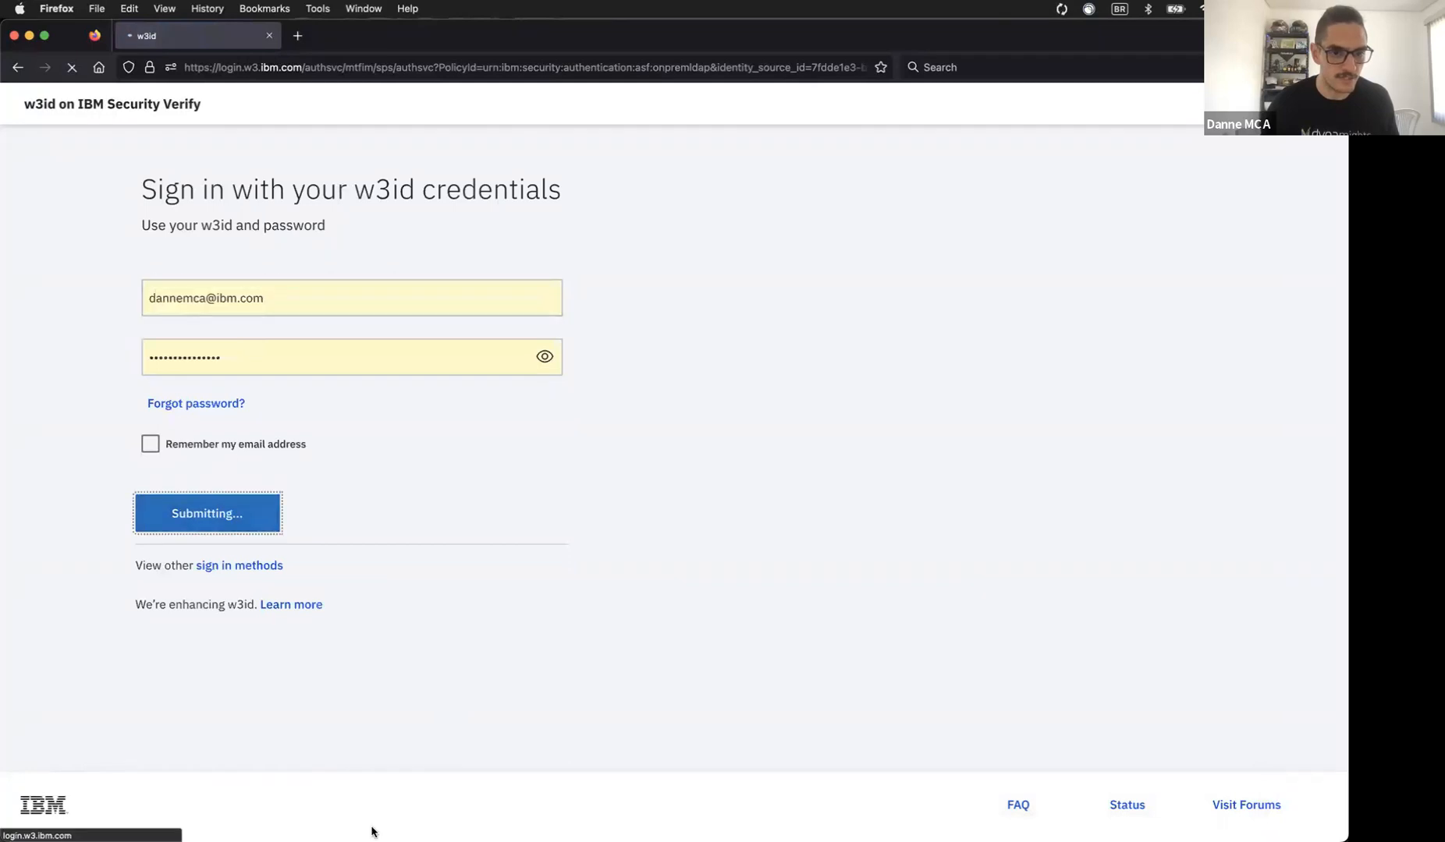
Step: Glance over the Dynatrace process page in Chrome, then return to the Firefox sign-in window
left_click(395, 819)
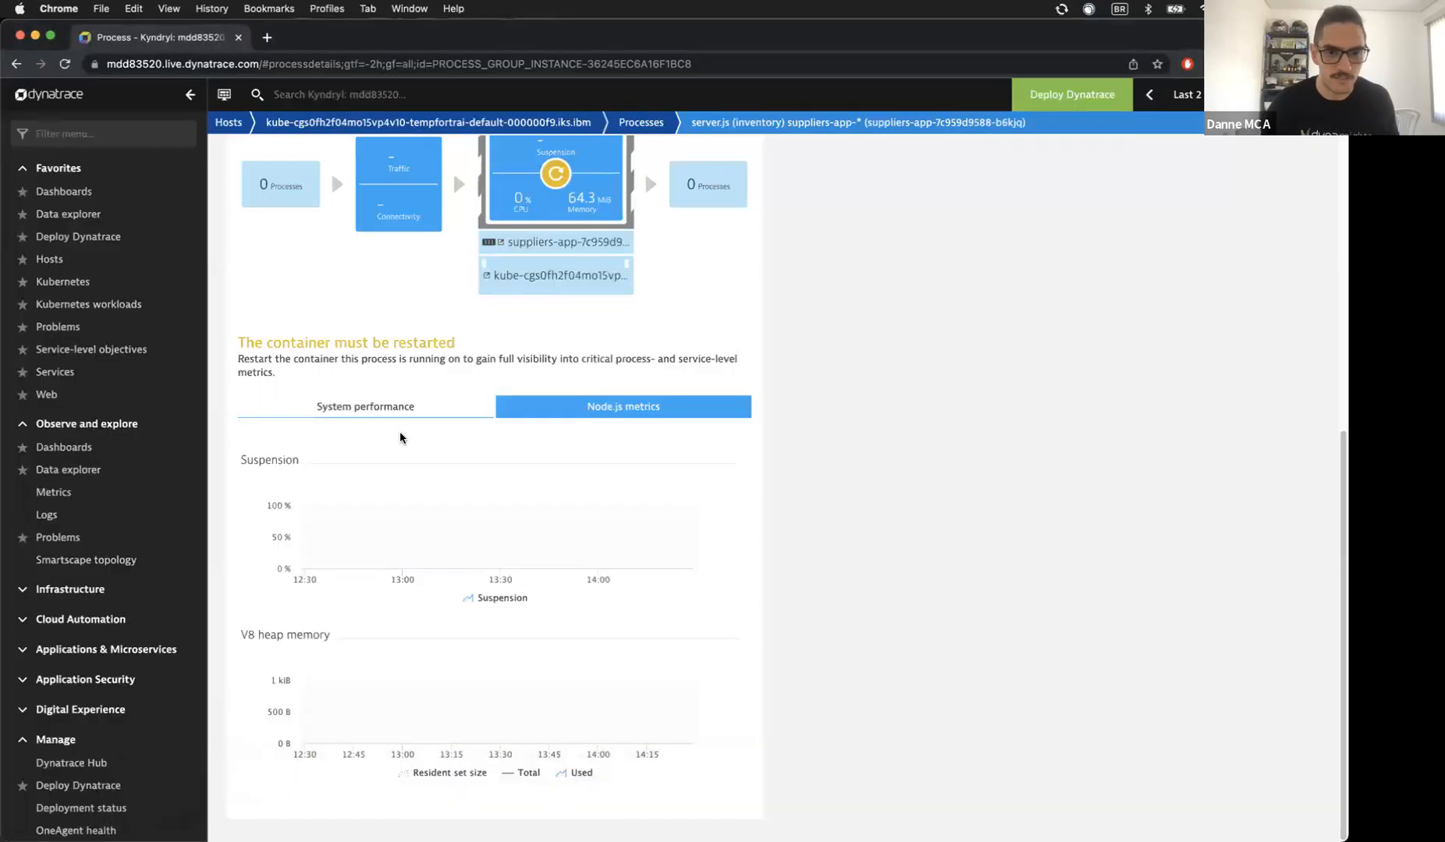
scroll(399, 433, "up", 5)
scroll(400, 438, "up", 3)
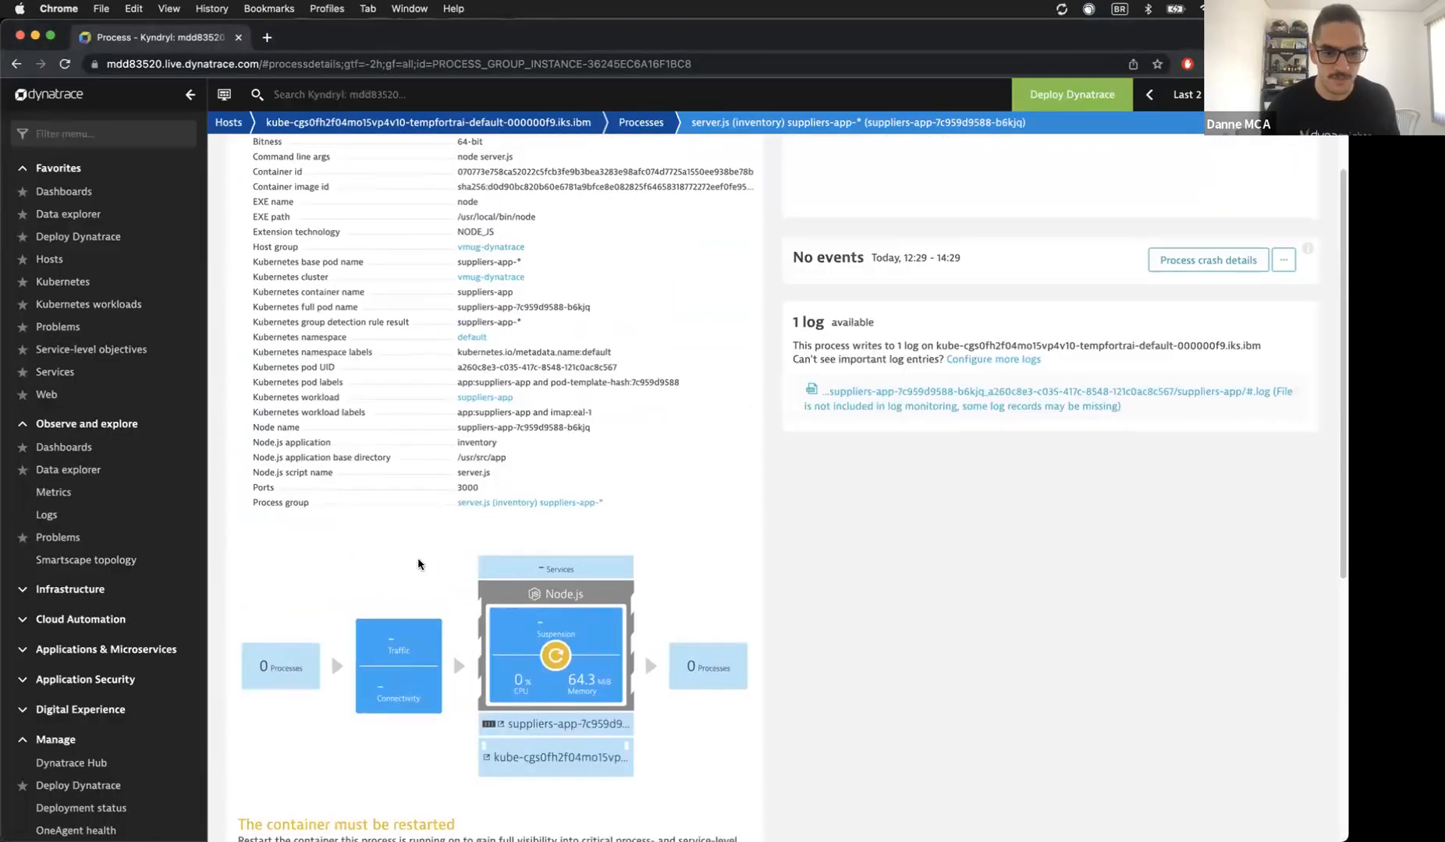
scroll(404, 538, "down", 2)
mouse_move(347, 817)
left_click(296, 823)
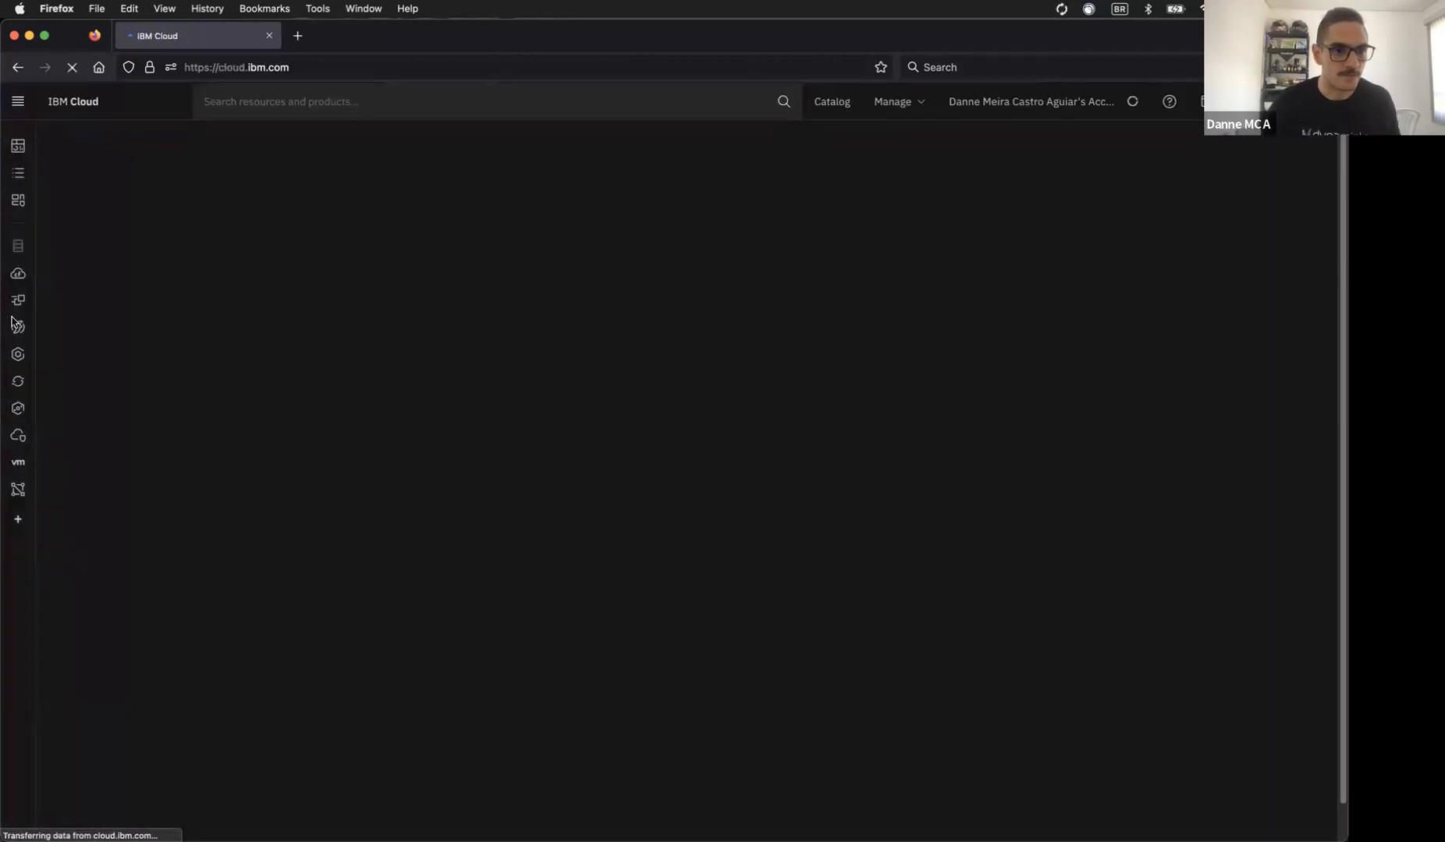
Step: Open the temp-for-training cluster from the Kubernetes clusters list and launch its Kubernetes dashboard
left_click(18, 354)
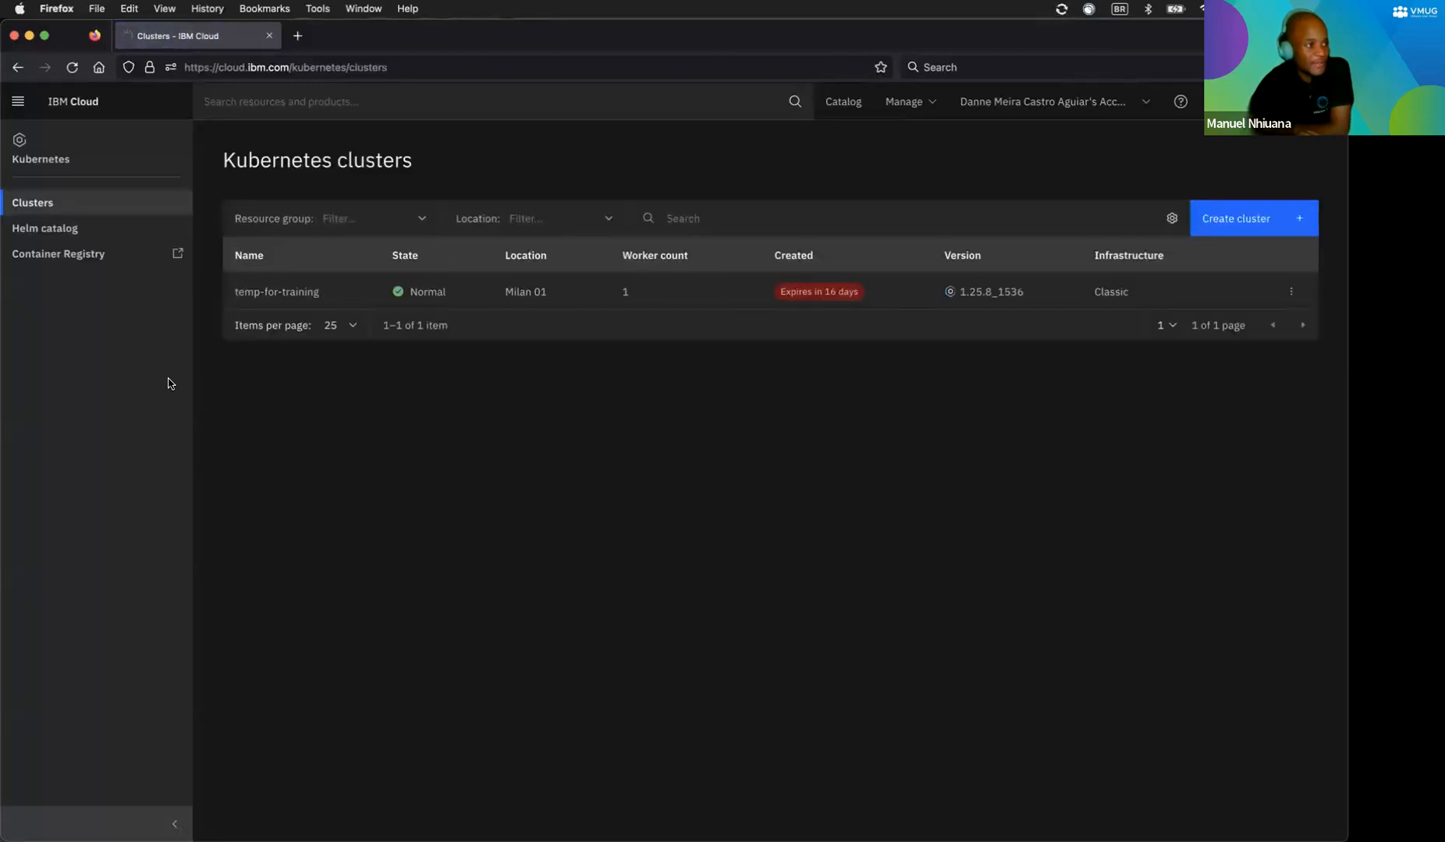
left_click(277, 292)
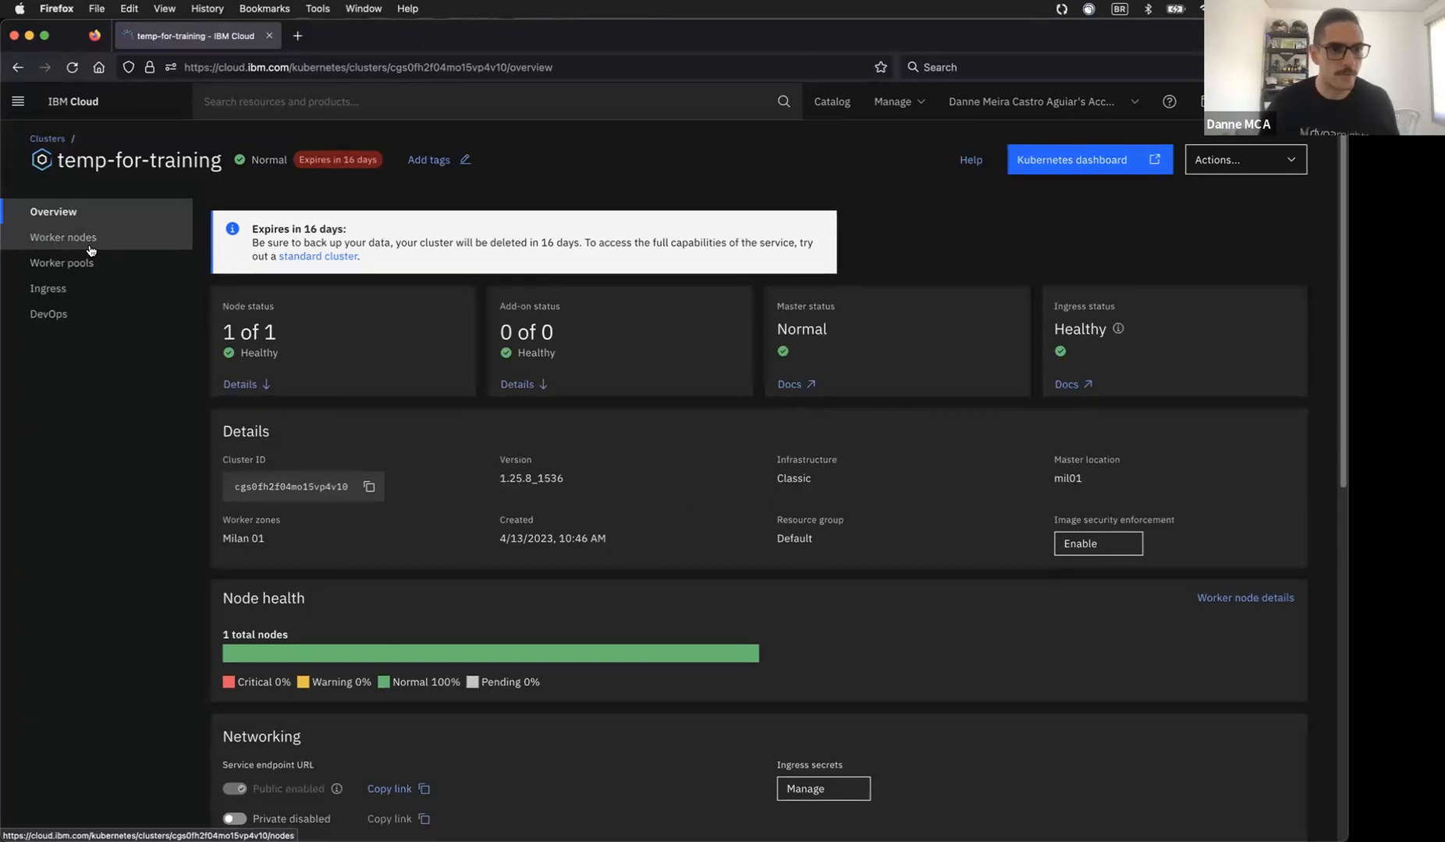
left_click(1092, 160)
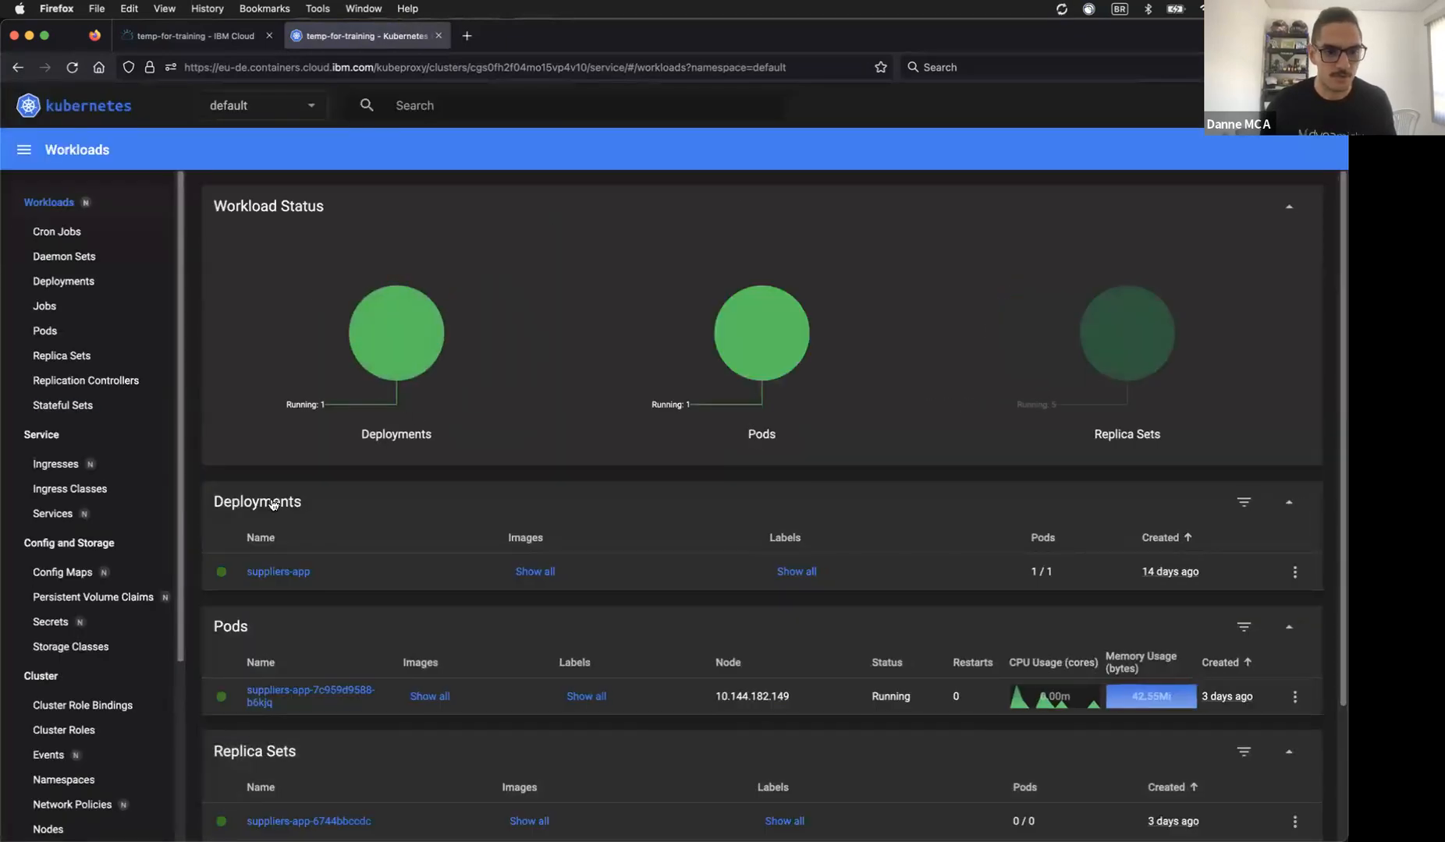
Step: Restart the suppliers-app deployment from its actions menu and confirm, then go back to Dynatrace
left_click(1294, 572)
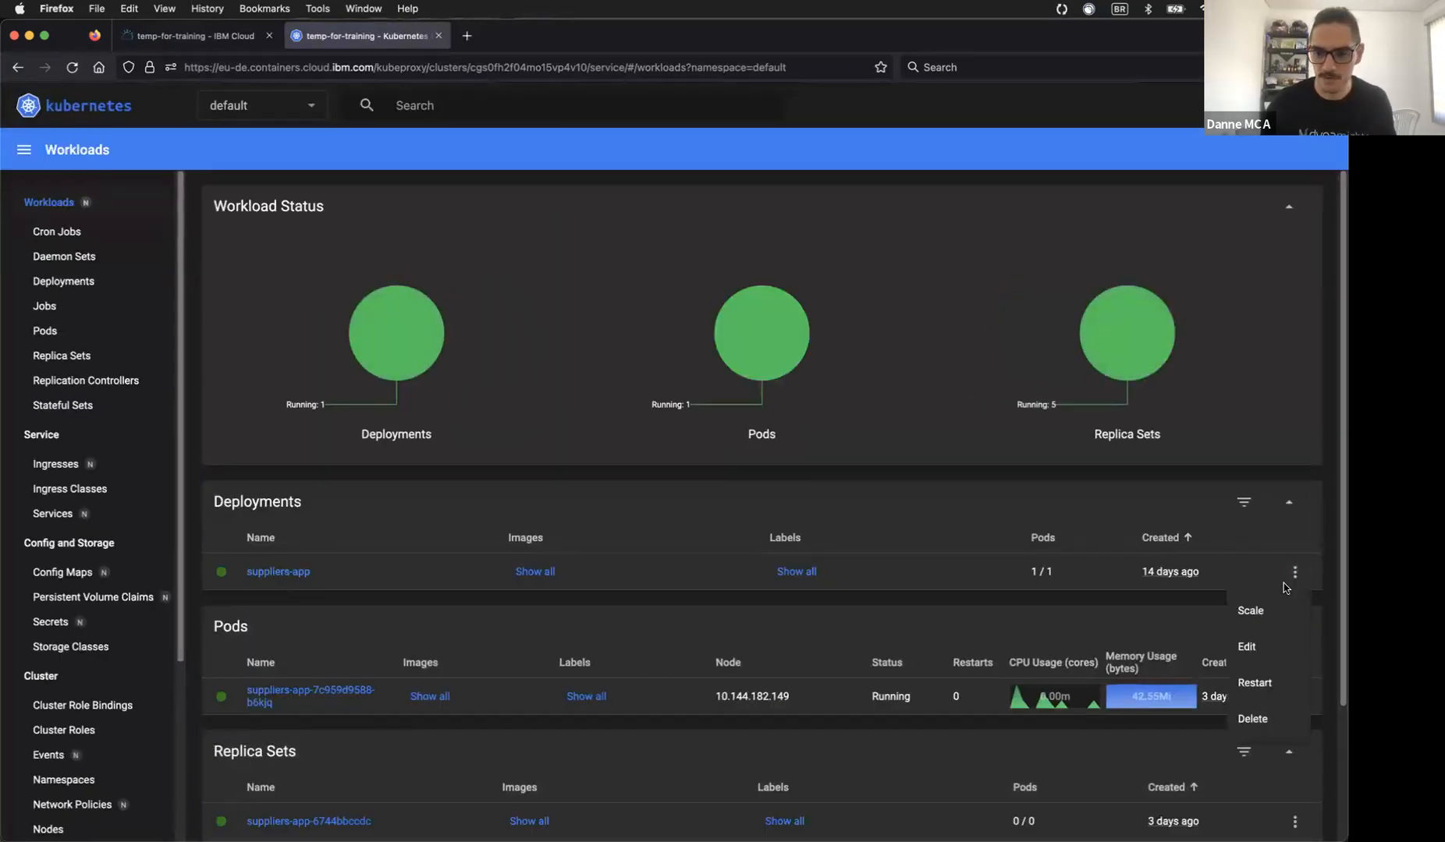
left_click(1254, 684)
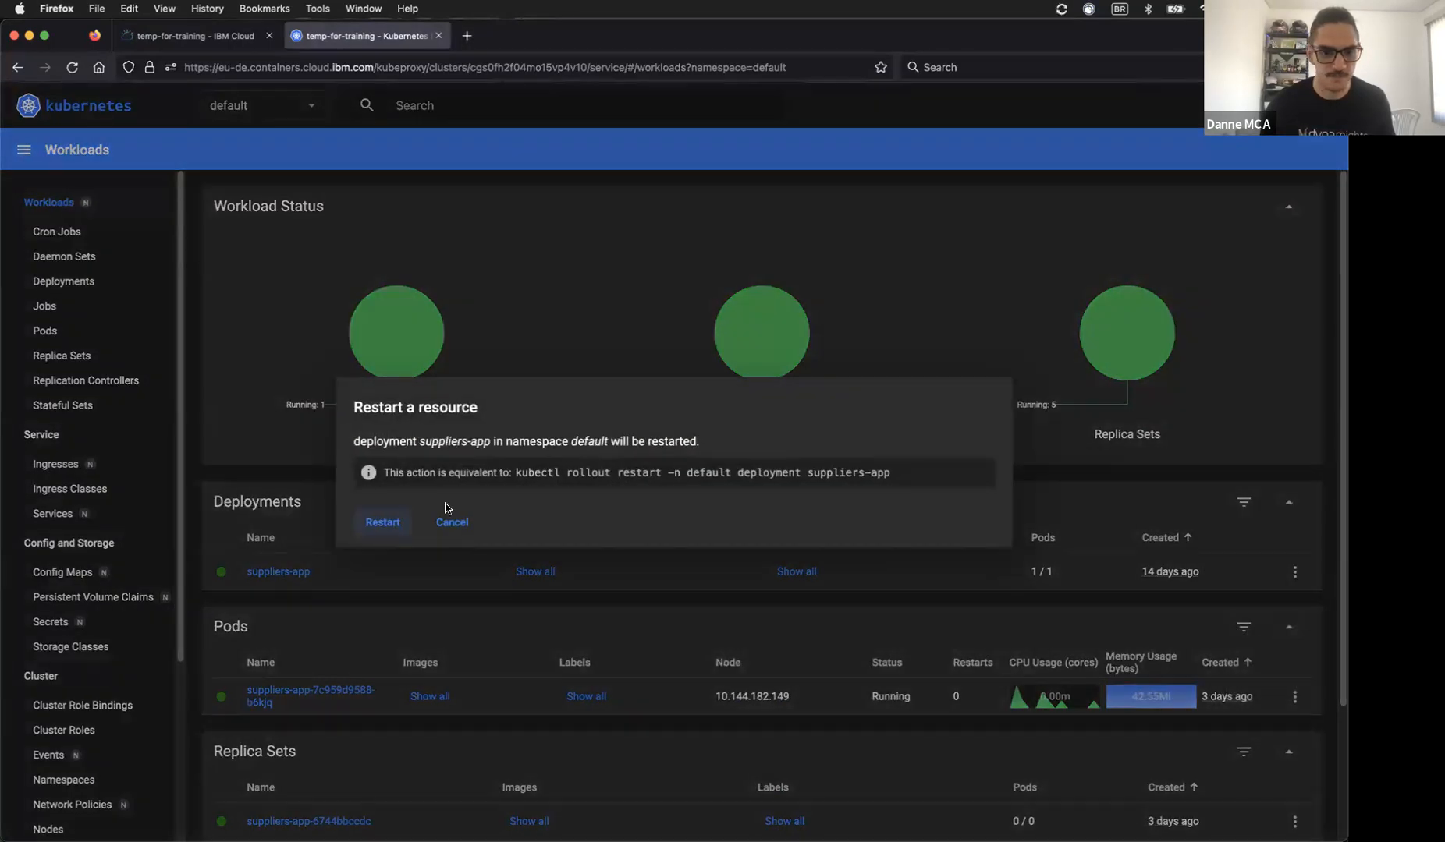
left_click(383, 523)
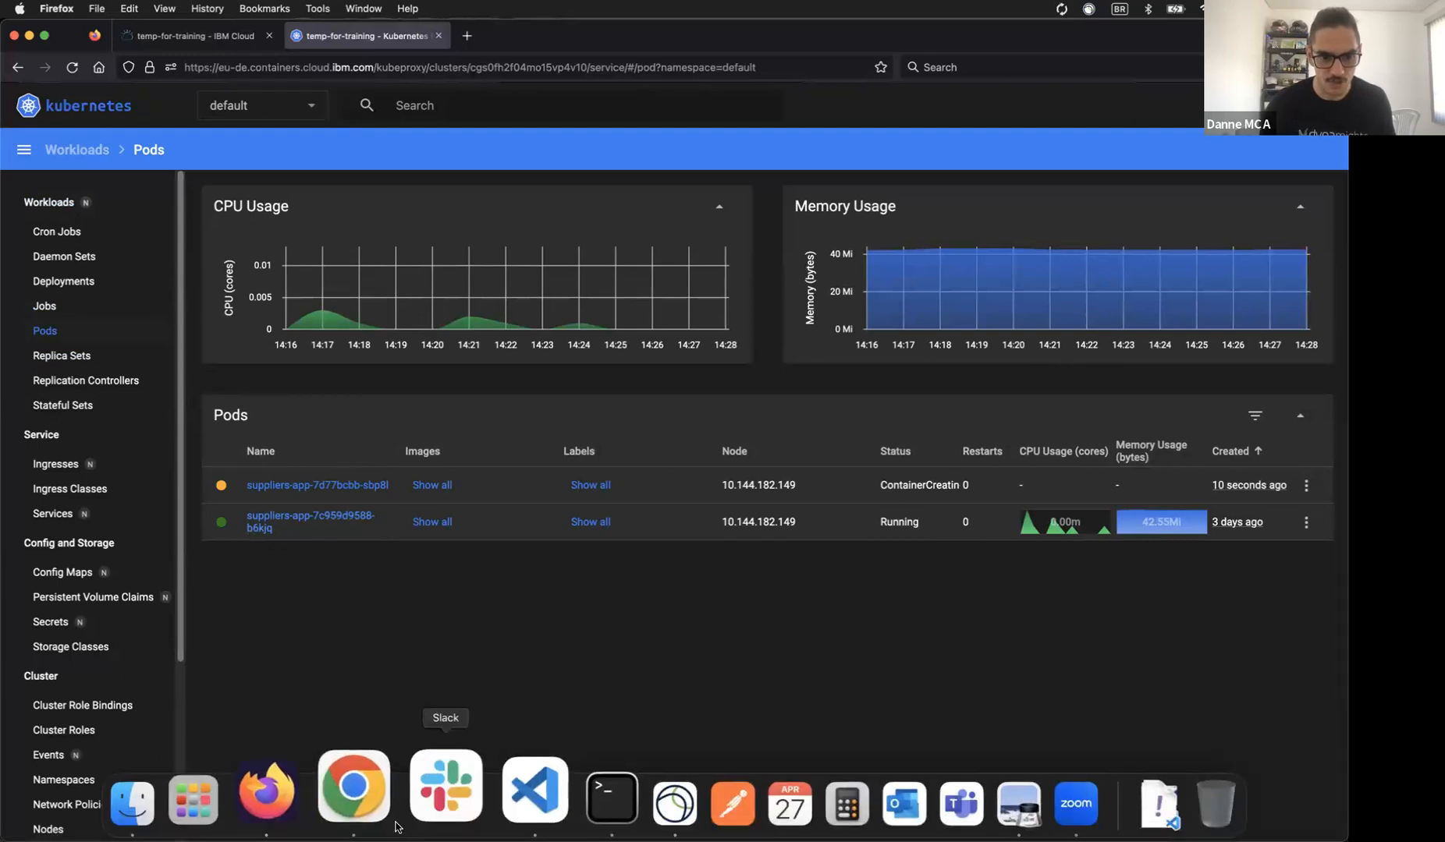
left_click(374, 788)
scroll(589, 258, "up", 10)
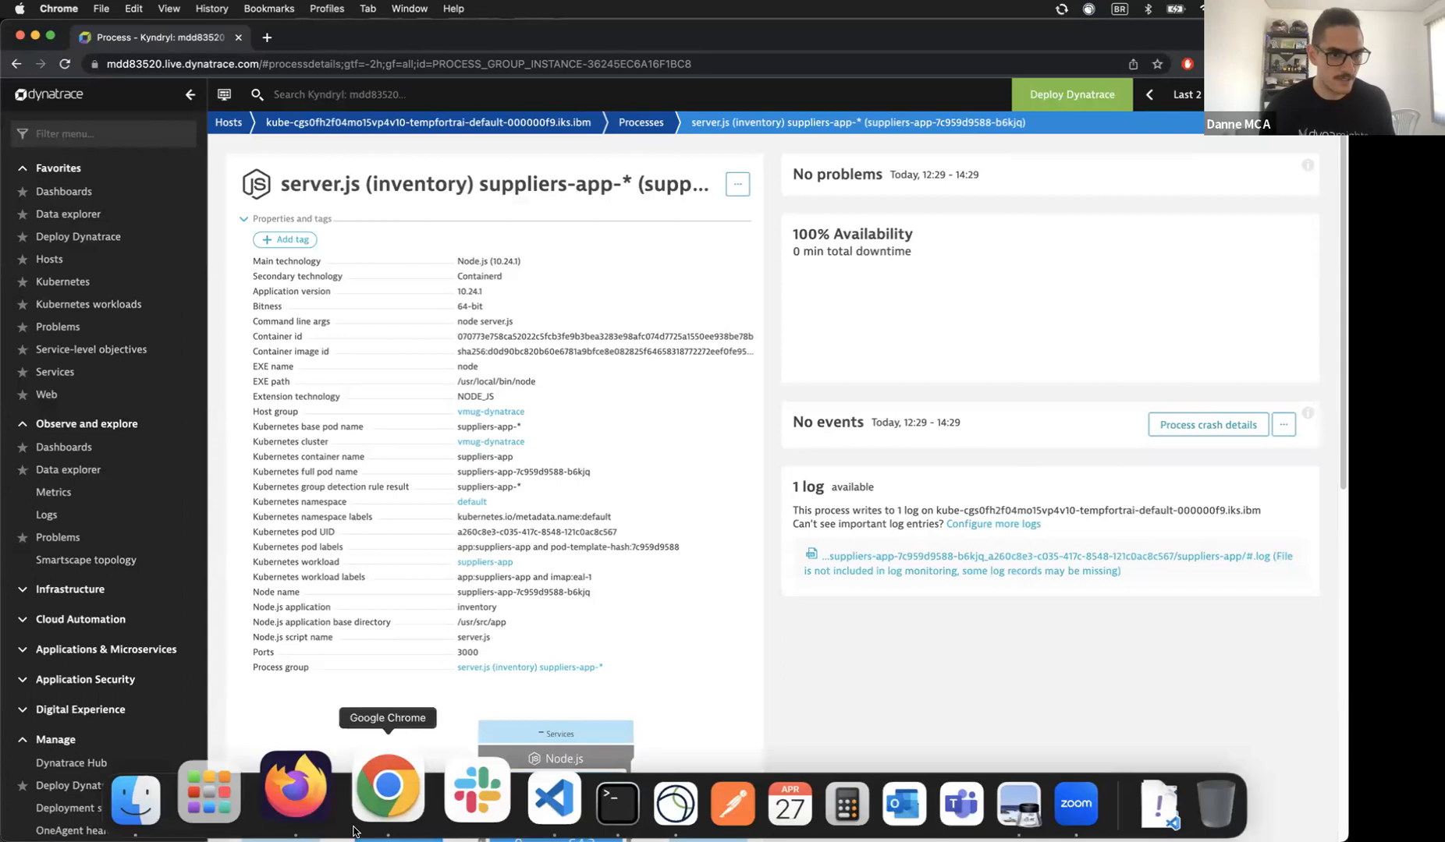
Step: Review the vmug-dynatrace cluster details over the Last 30 minutes, then return to the server.js process
left_click(83, 284)
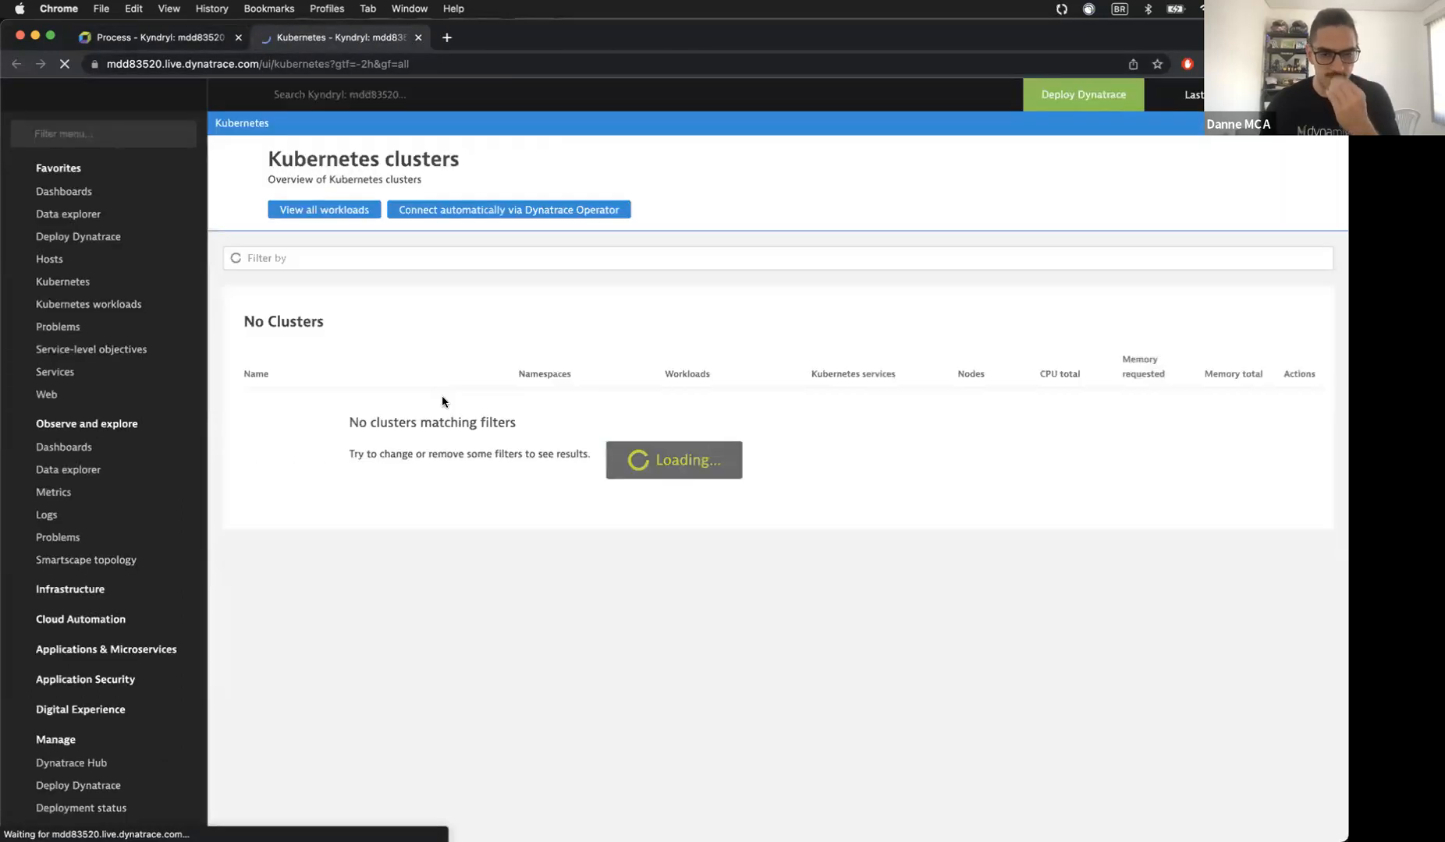
left_click(334, 435)
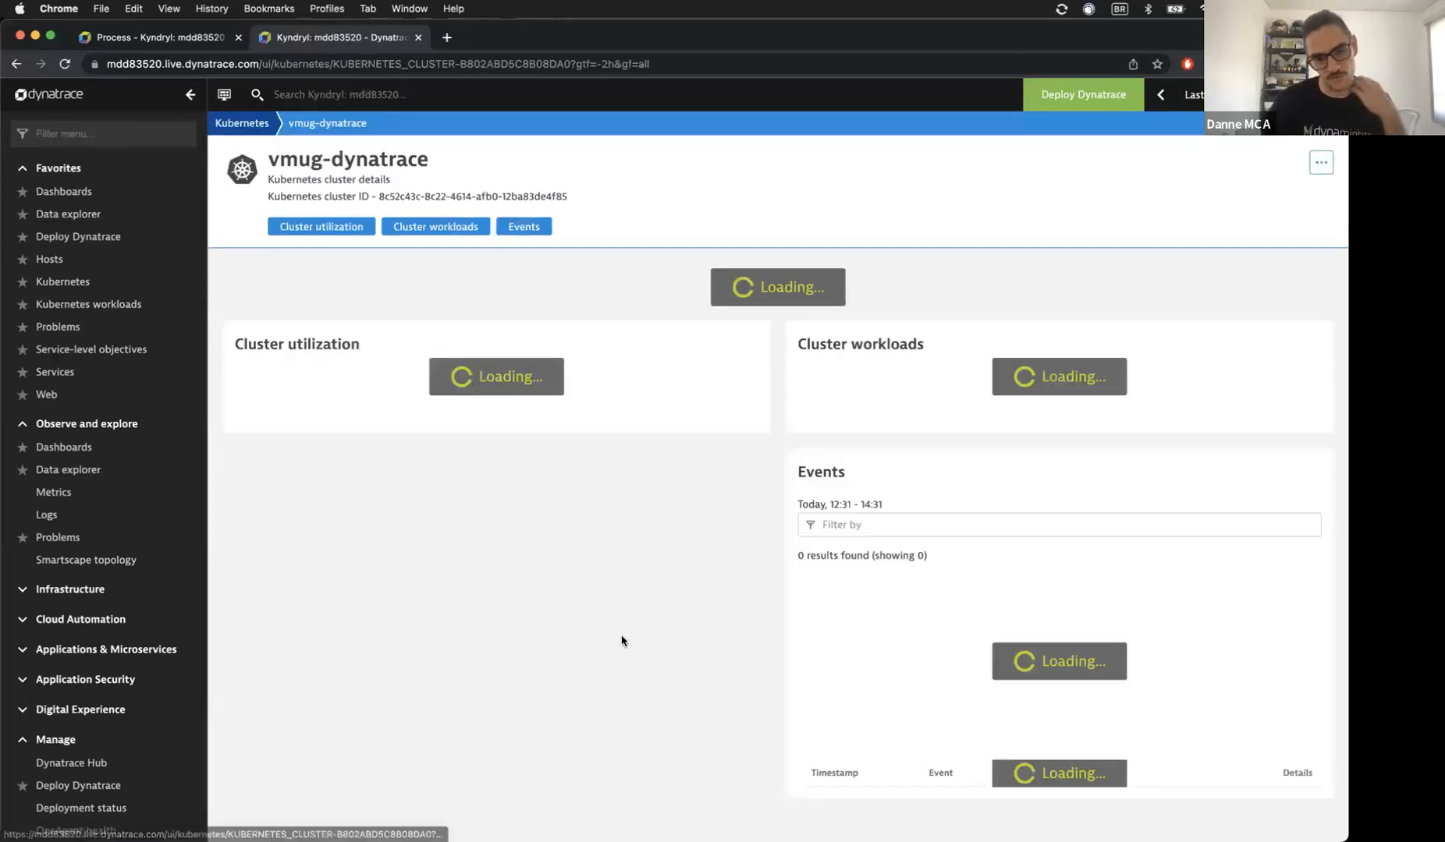
scroll(634, 566, "down", 3)
scroll(634, 566, "down", 10)
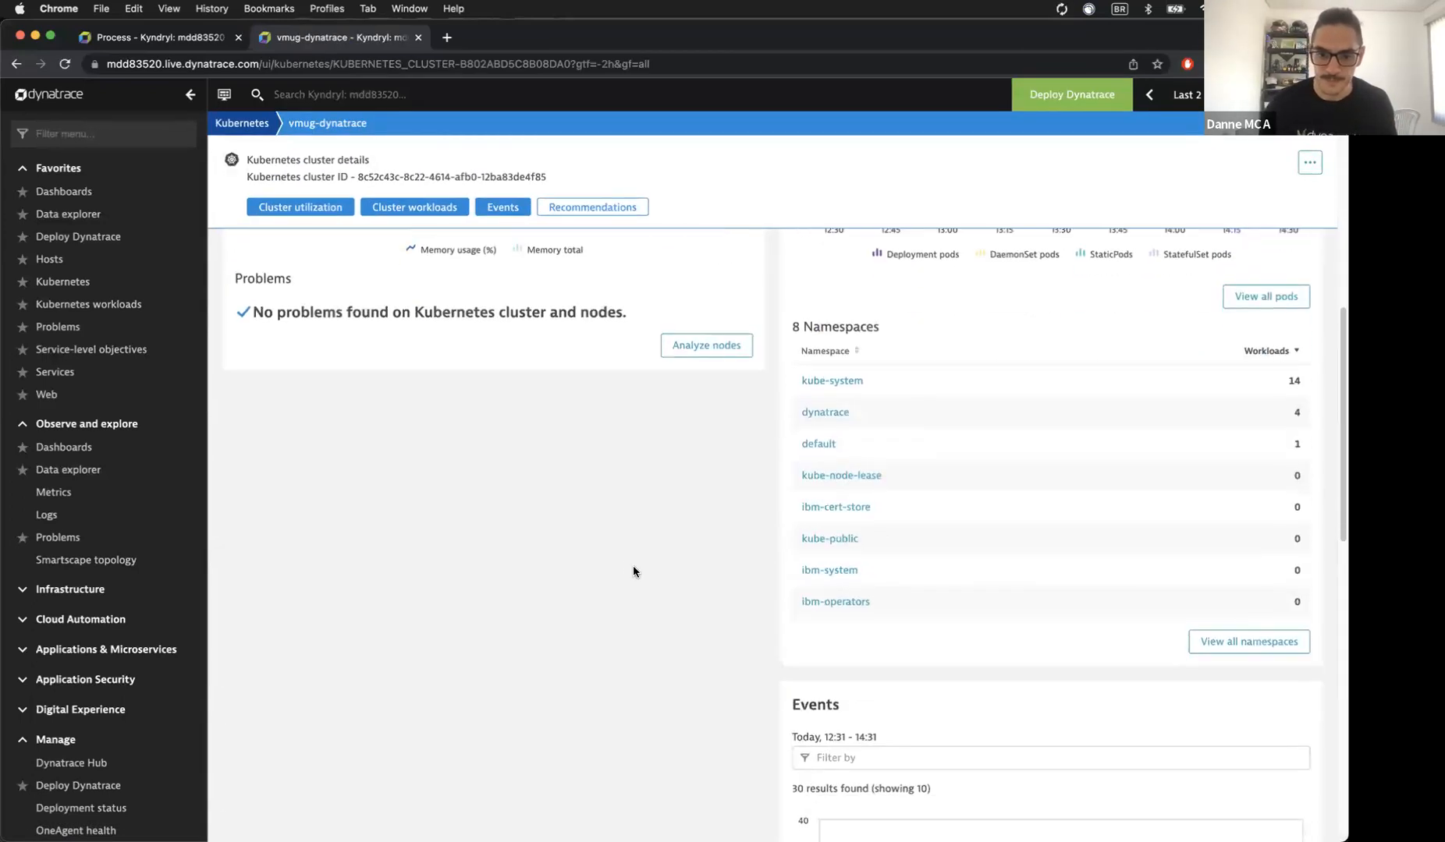
scroll(997, 658, "down", 5)
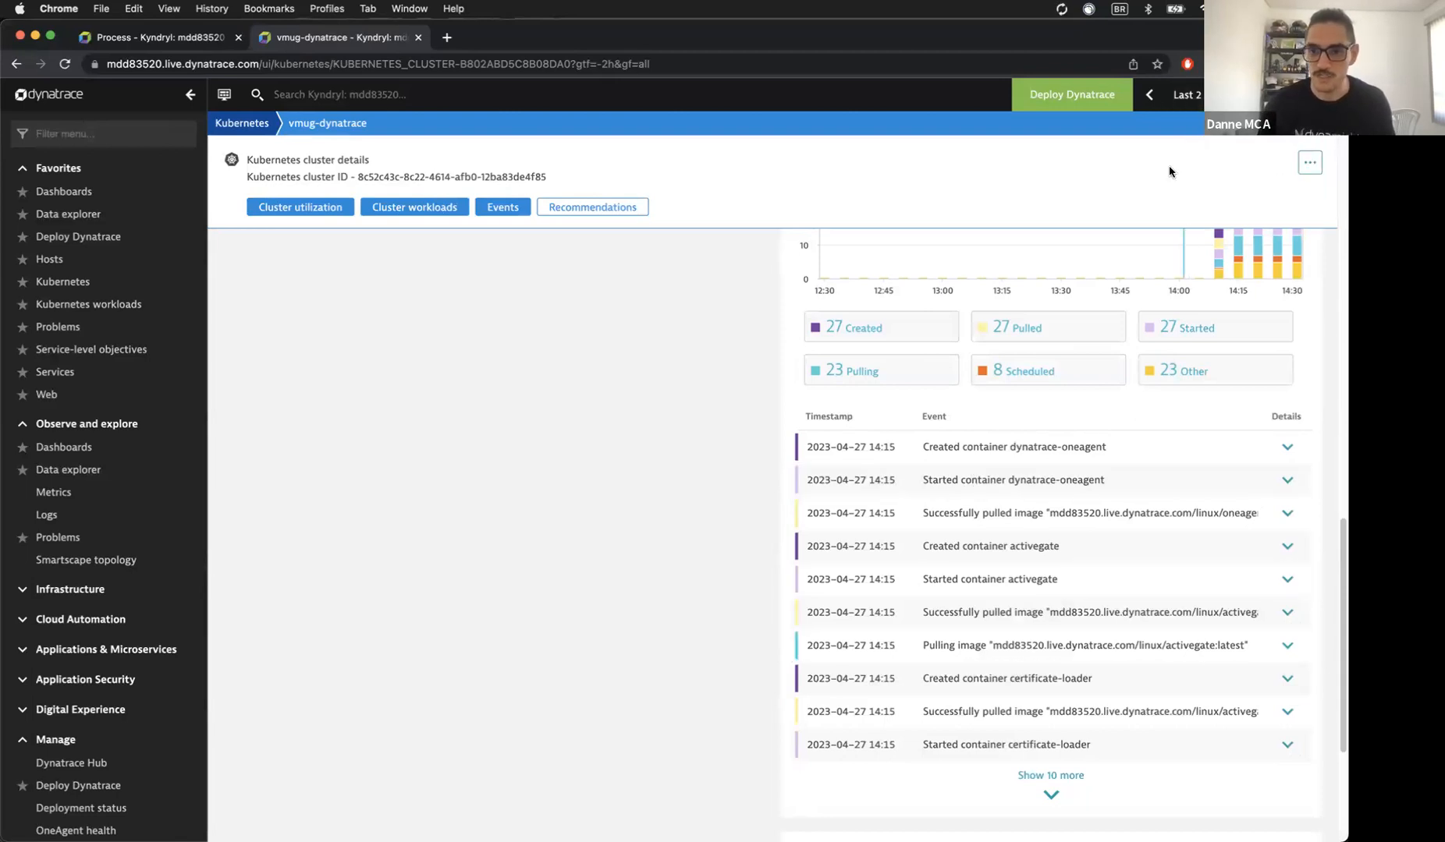
left_click(1185, 94)
left_click(1141, 219)
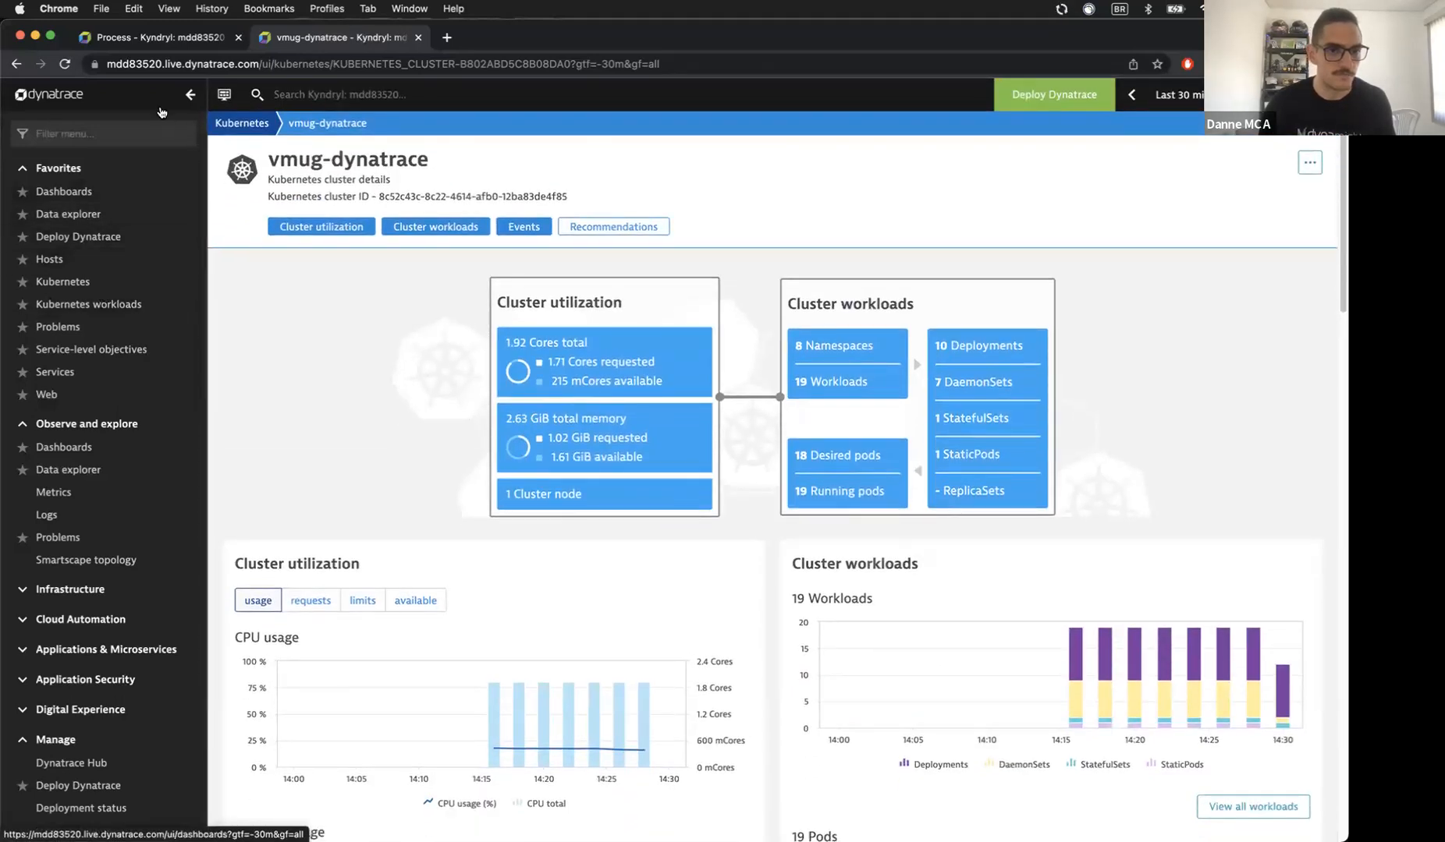
left_click(158, 43)
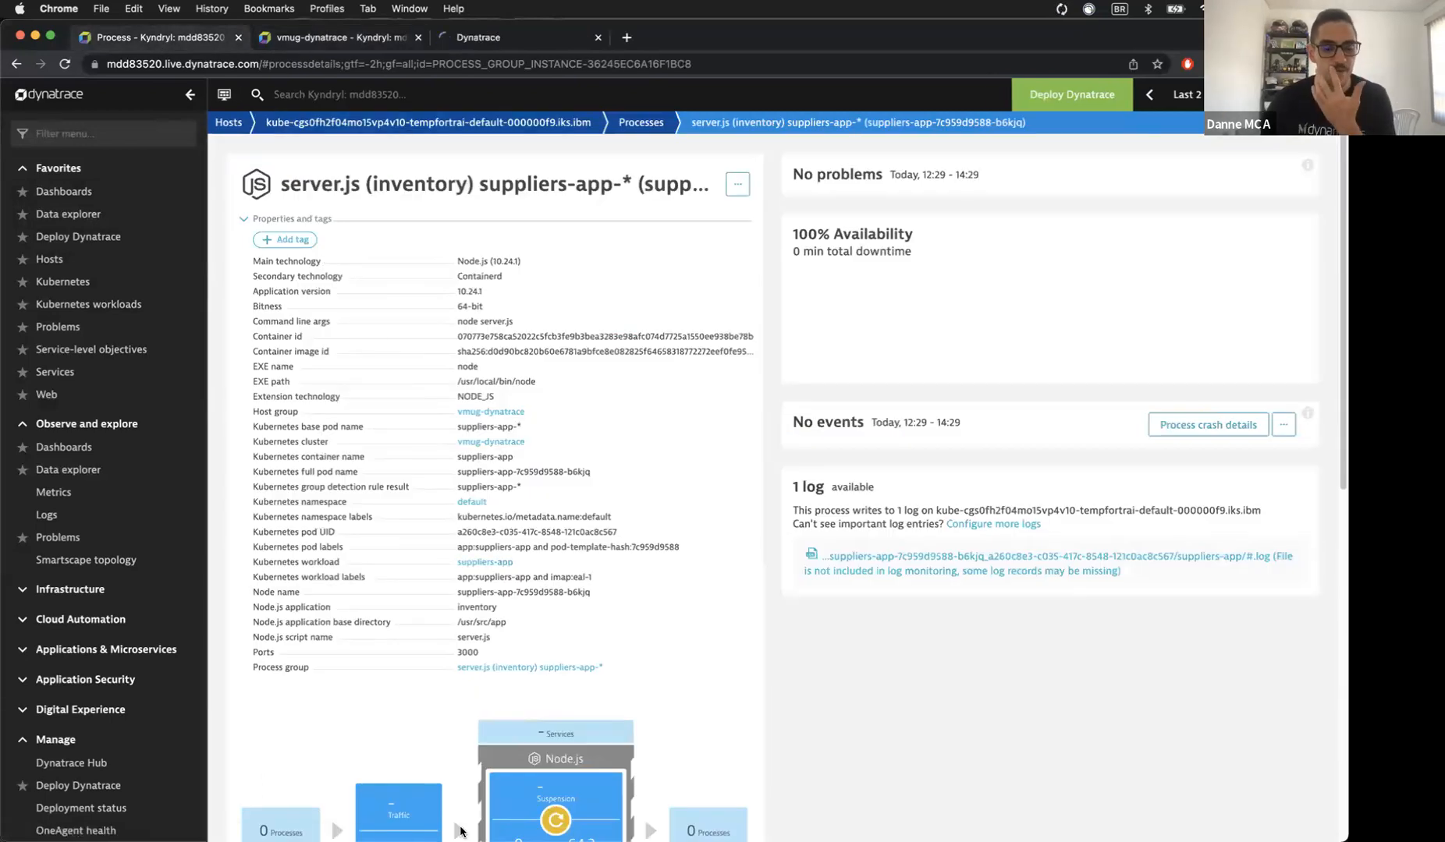
Step: Refresh the Firefox Pods list to check the new suppliers-app pod, then return to the IBM Cloud cluster overview
mouse_move(413, 825)
left_click(323, 798)
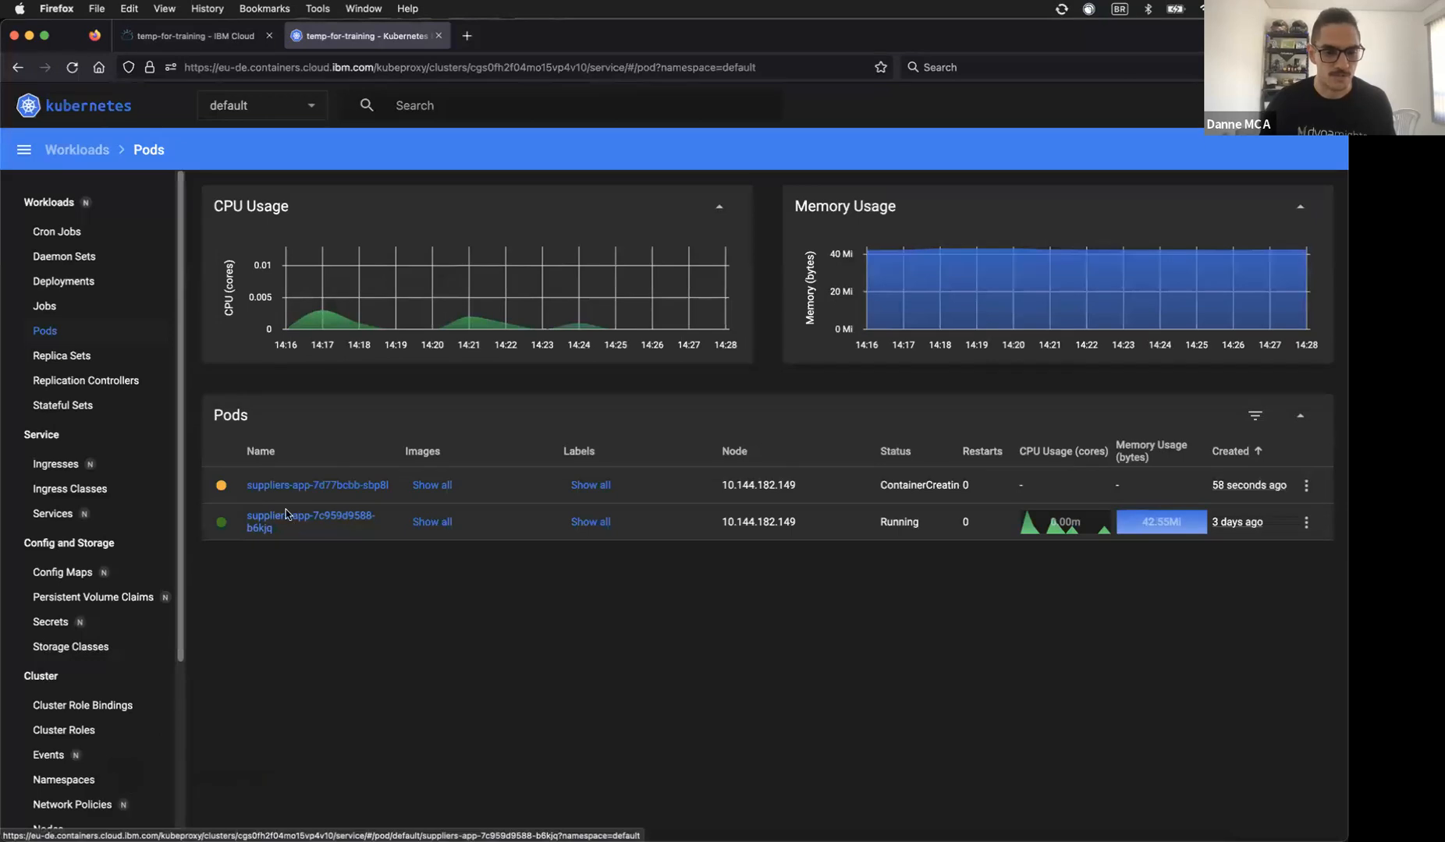
left_click(45, 330)
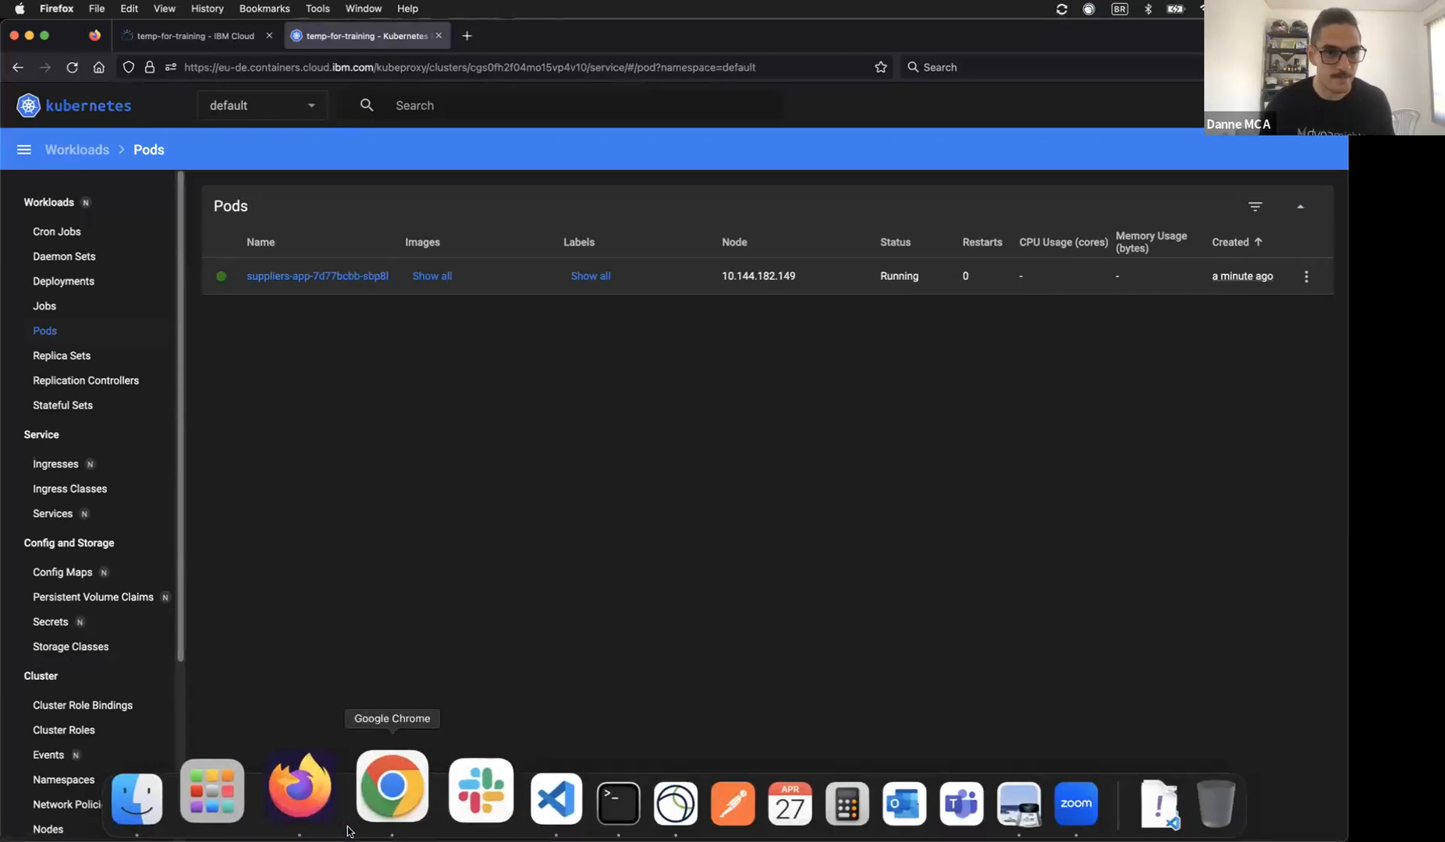
left_click(201, 39)
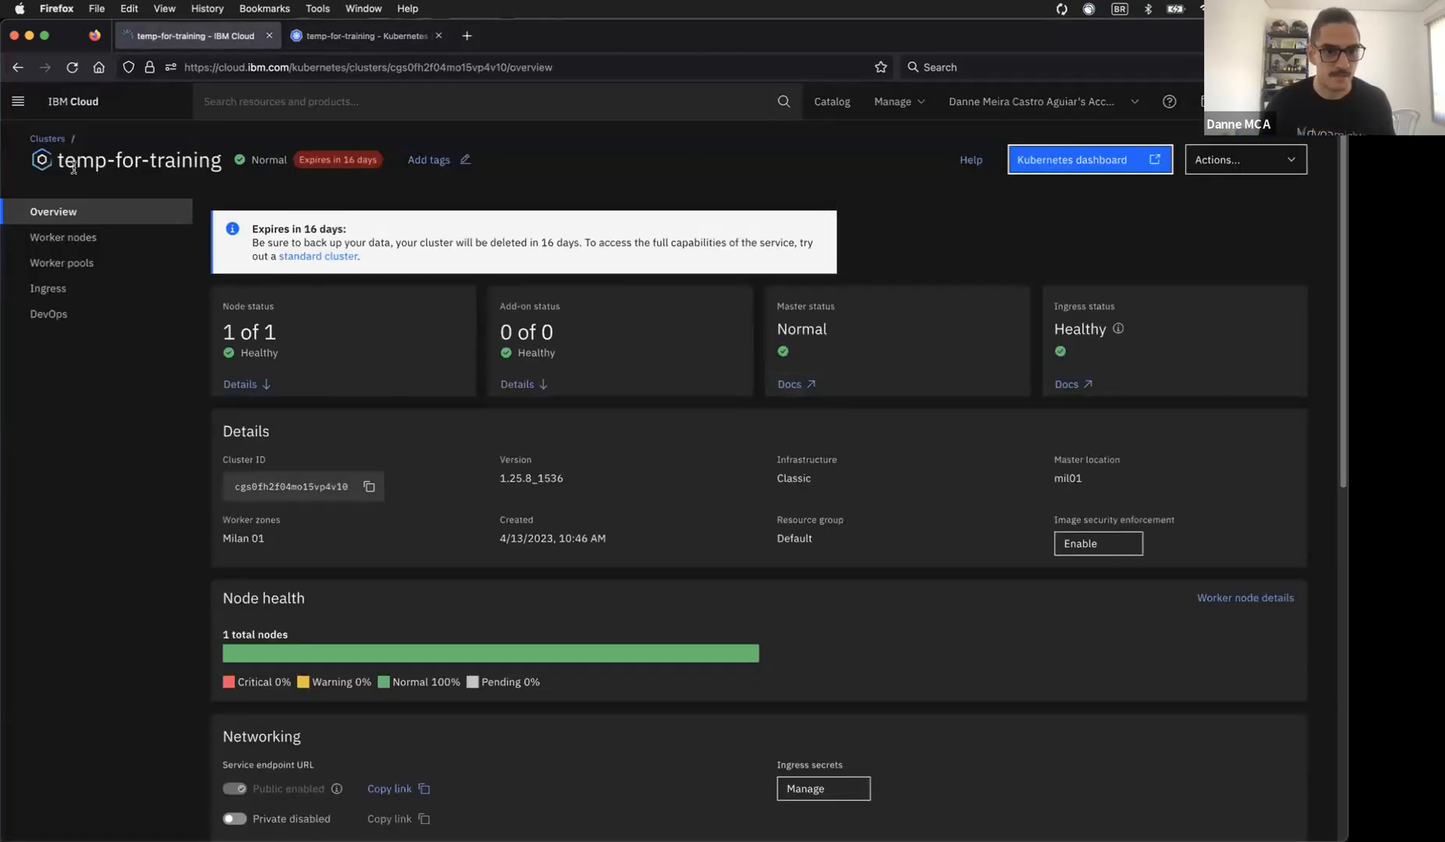
Step: Open the Suppliers app at worker IP 159.122.179.37:30333 and view Add Supplier and Suppliers List
left_click(64, 237)
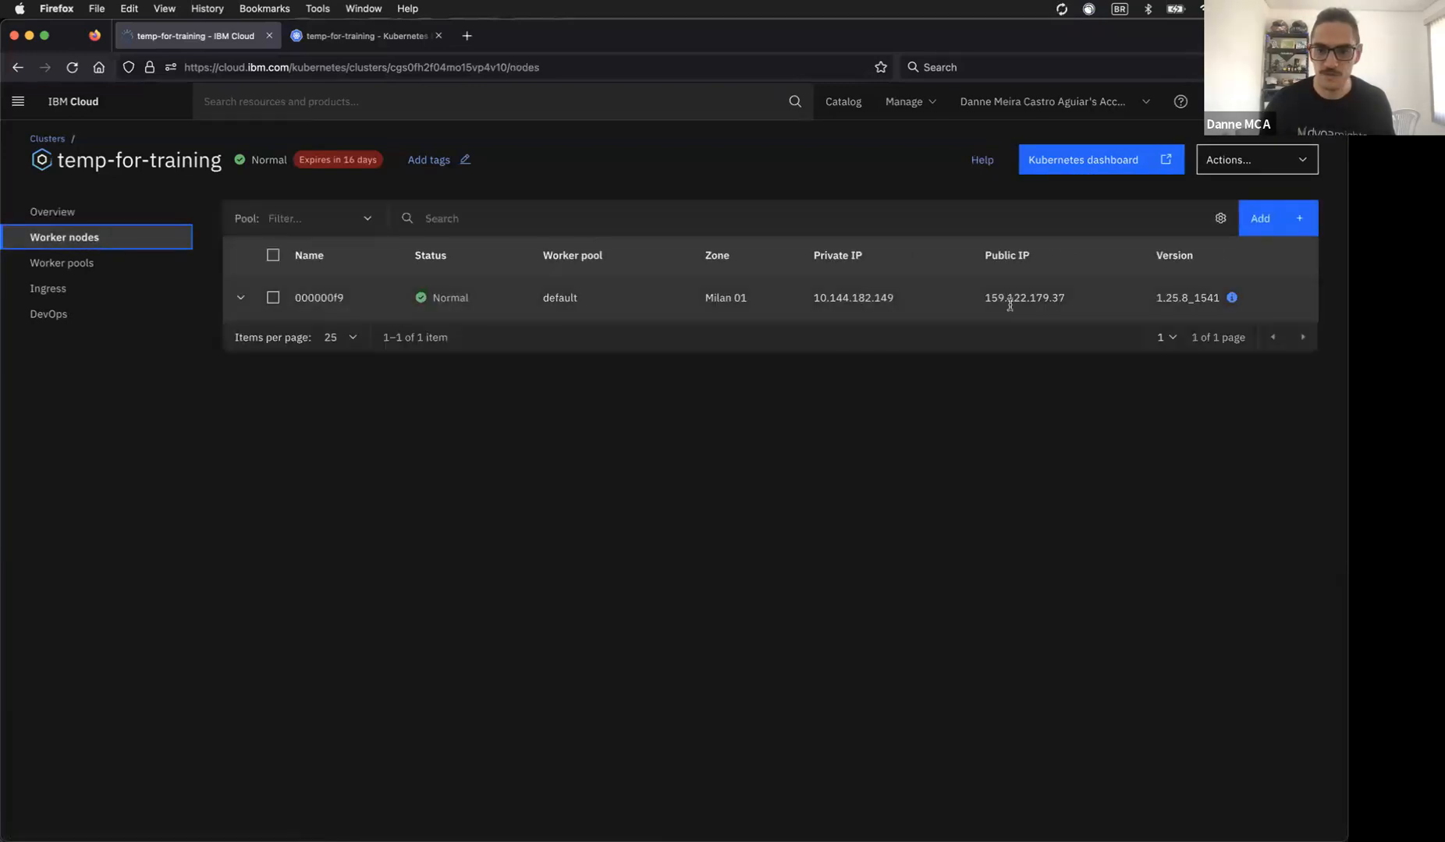
left_click_drag(990, 290, 1066, 297)
key("super+c")
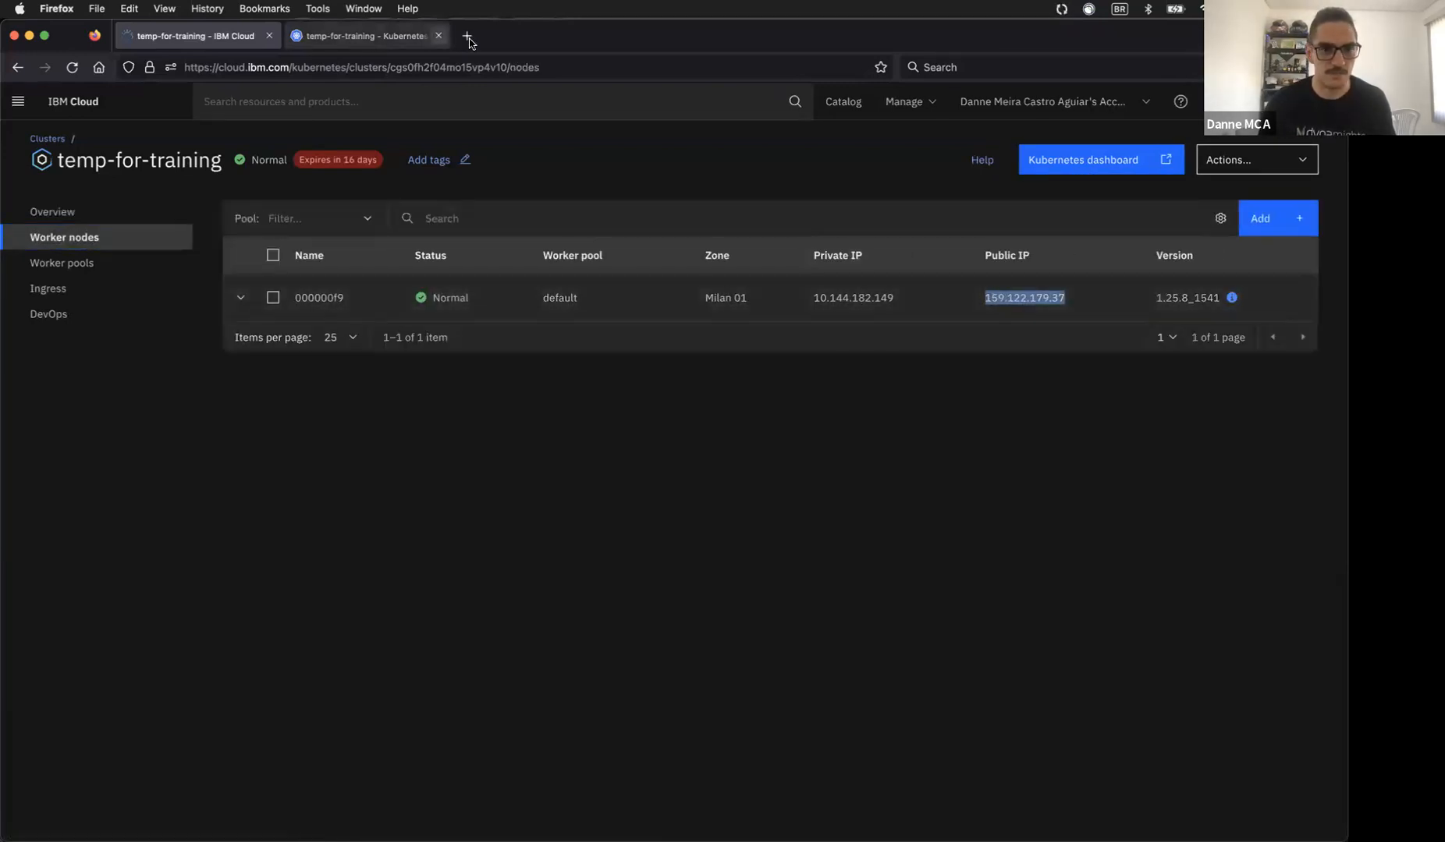
key("super+t")
key("super+v")
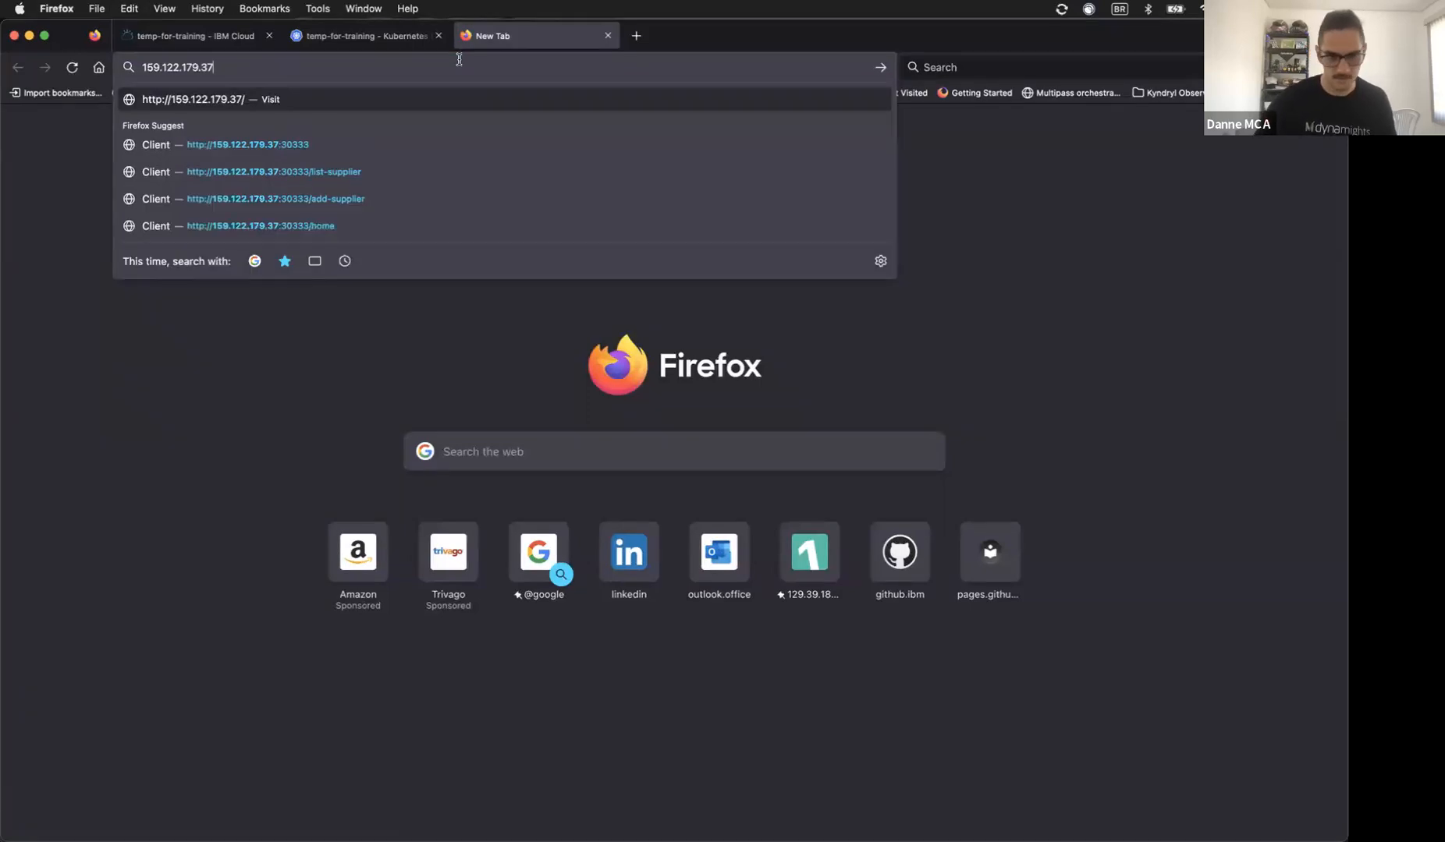
left_click(449, 145)
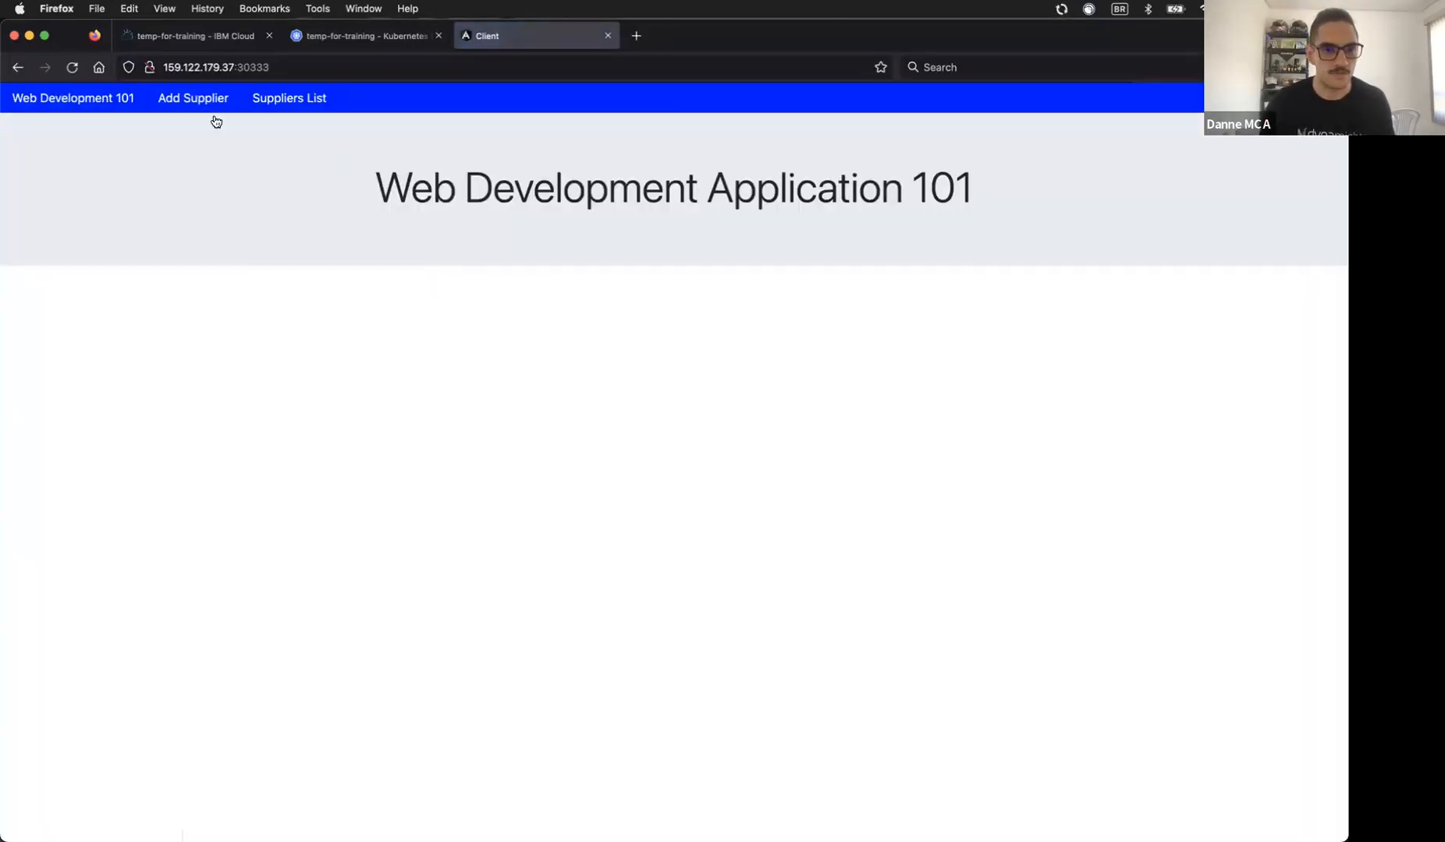
left_click(193, 99)
left_click(274, 99)
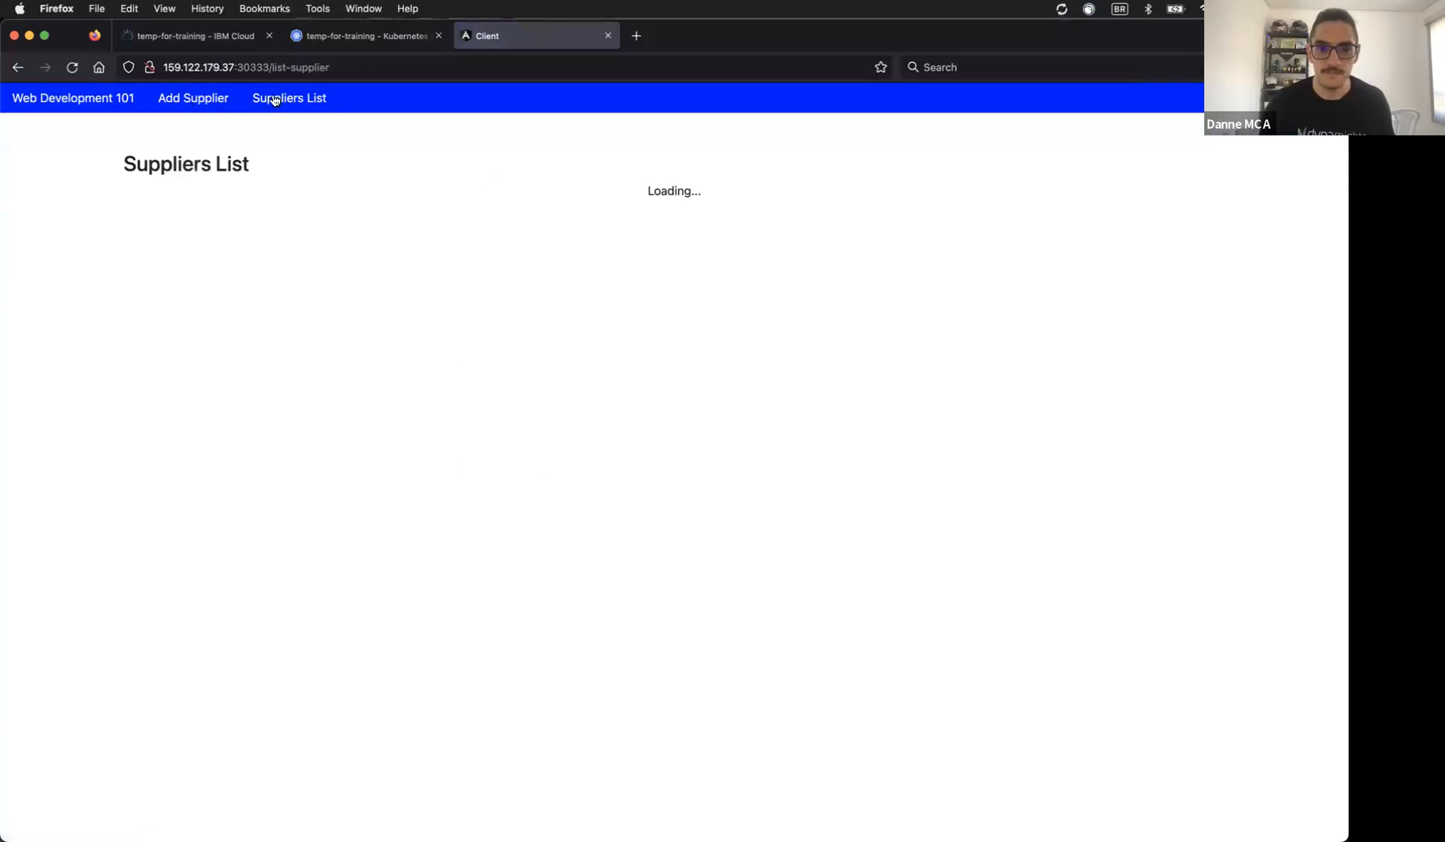
left_click(184, 102)
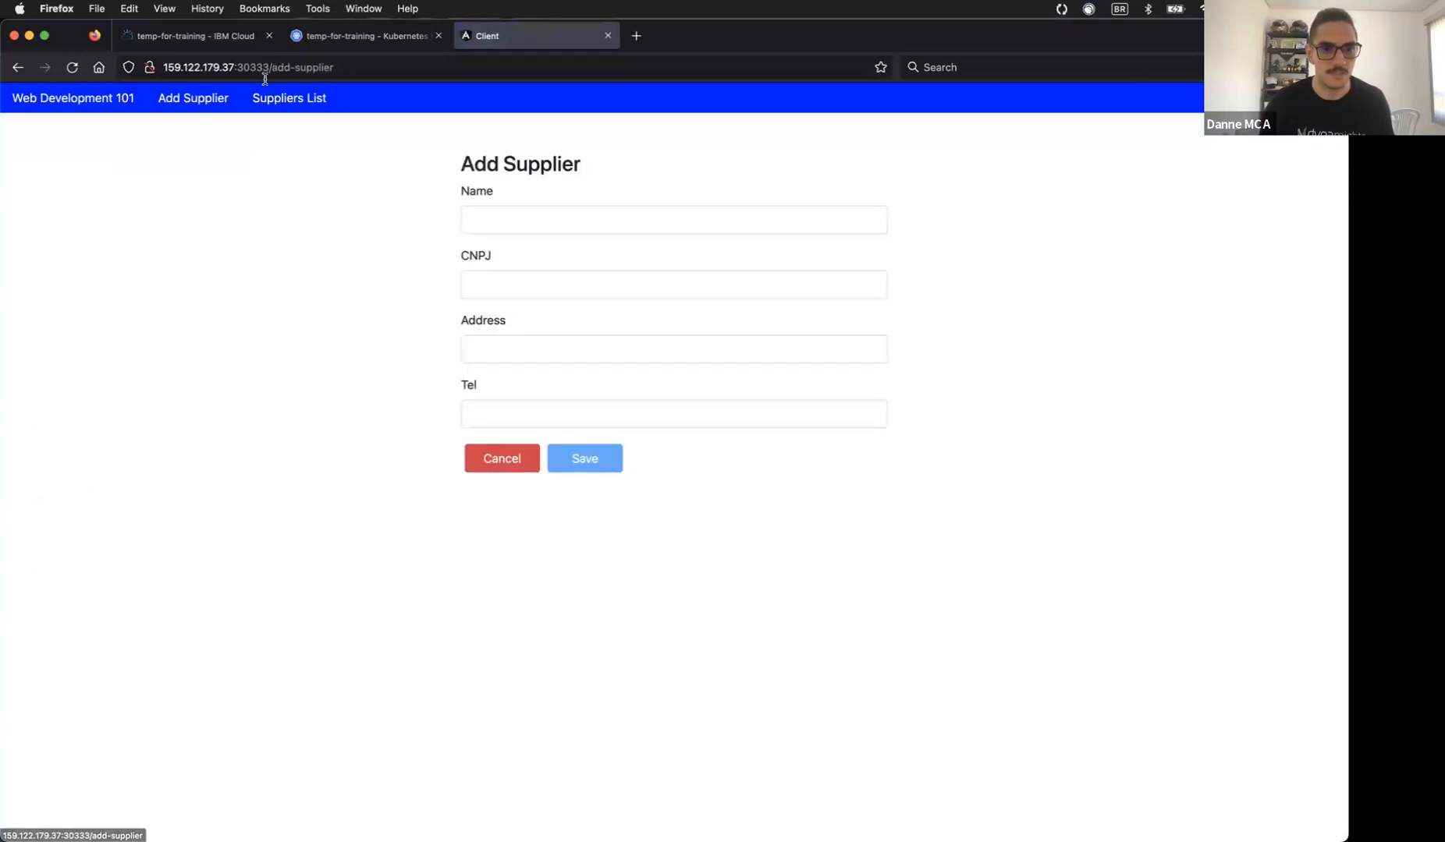
Step: Load the Suppliers app home page and view its source, selecting the ruxitagentjs script on line 10
left_click(273, 69)
key("BackSpace")
key("Return")
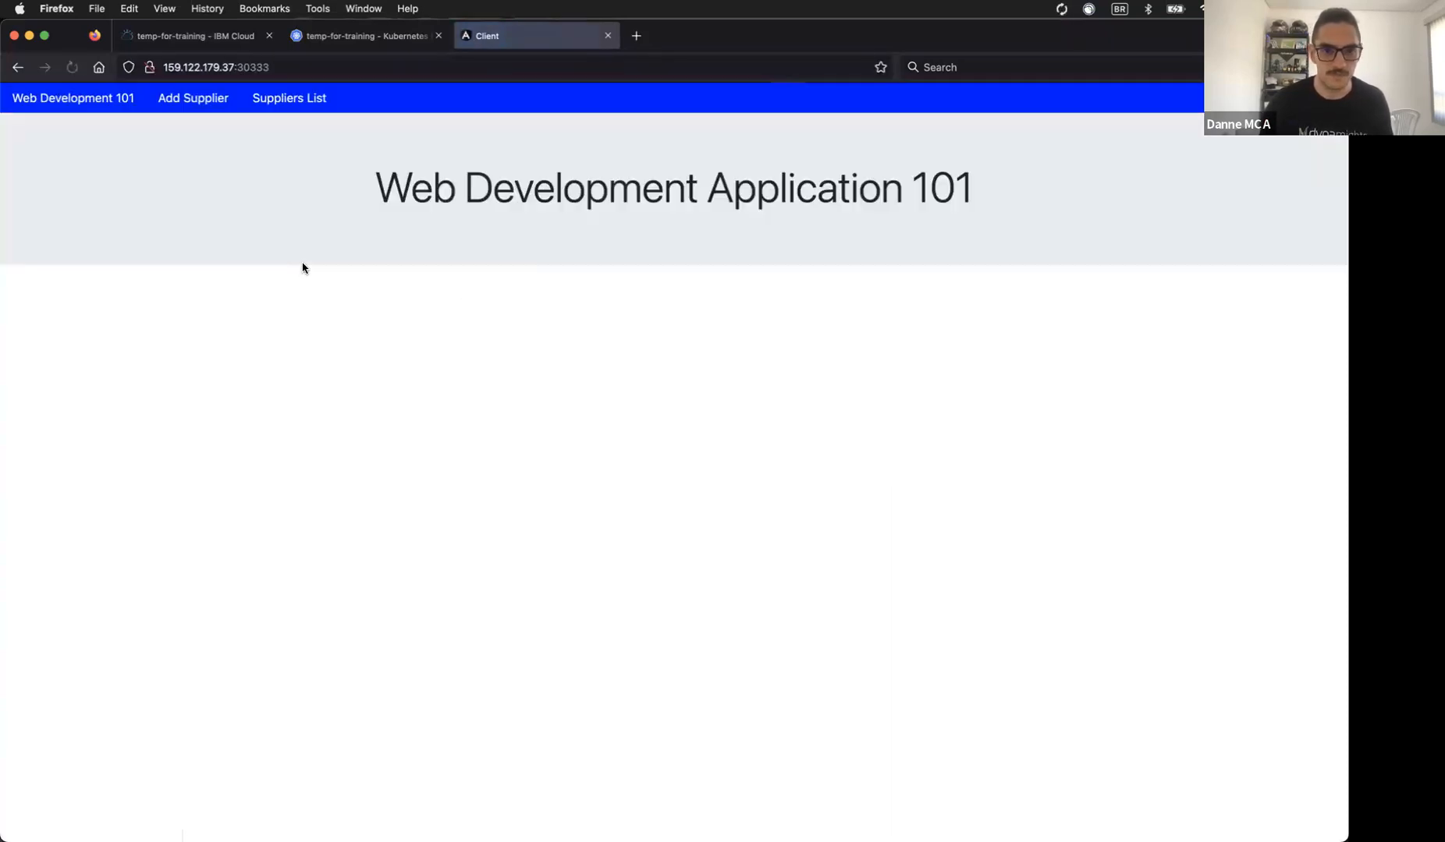
right_click(302, 268)
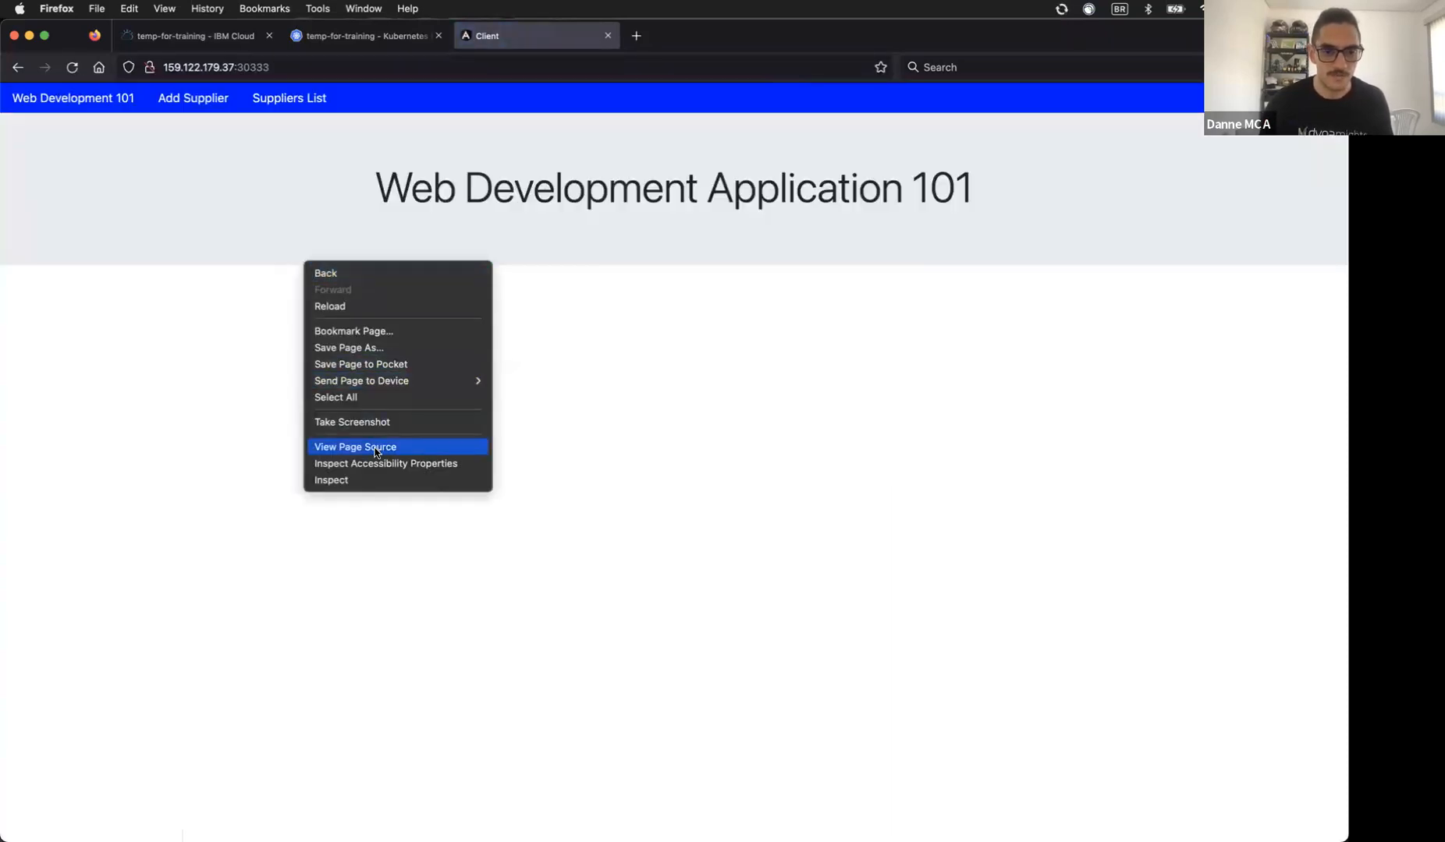
left_click(376, 448)
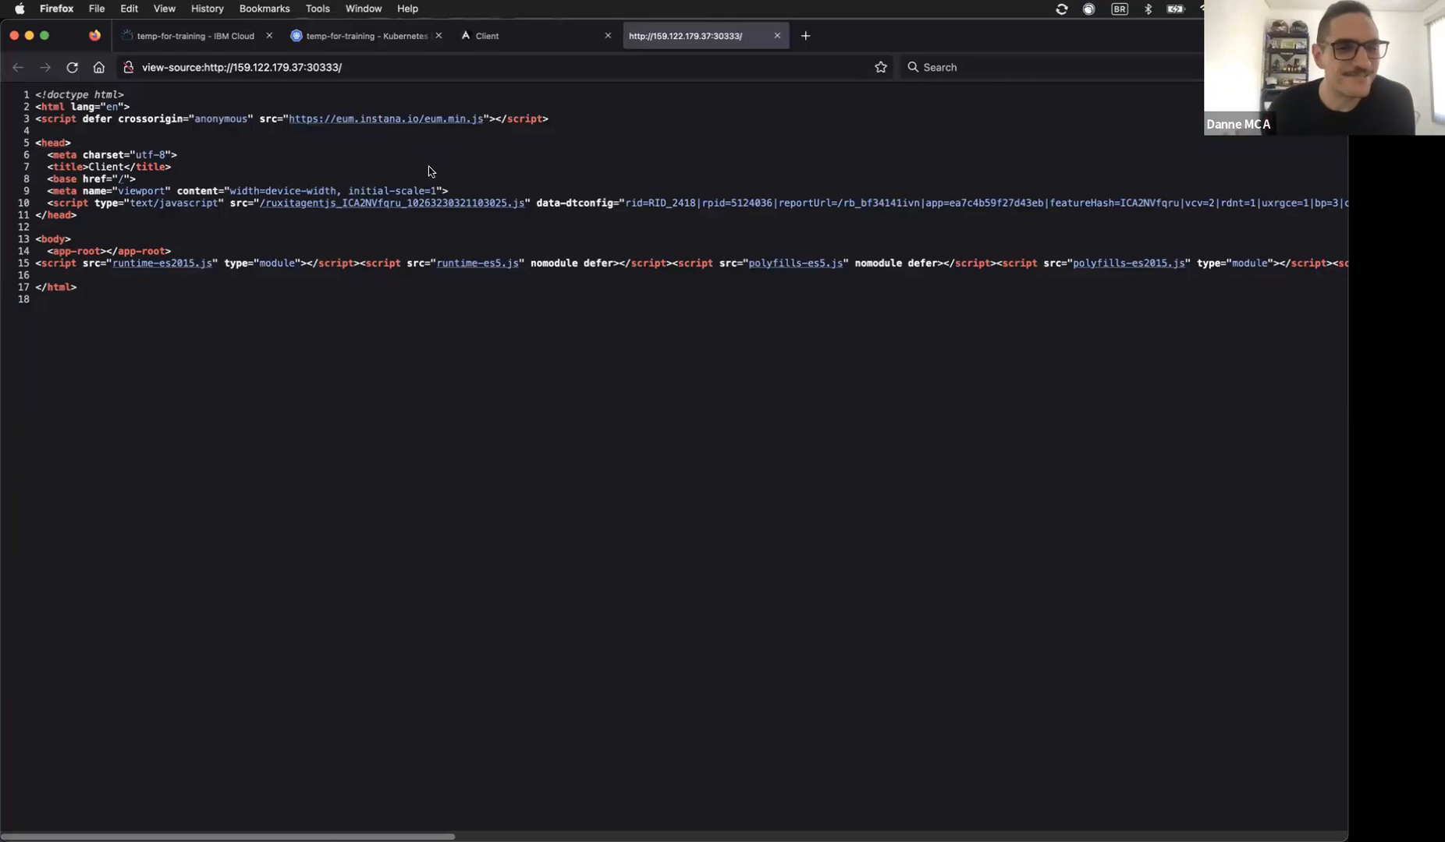
triple_click(163, 205)
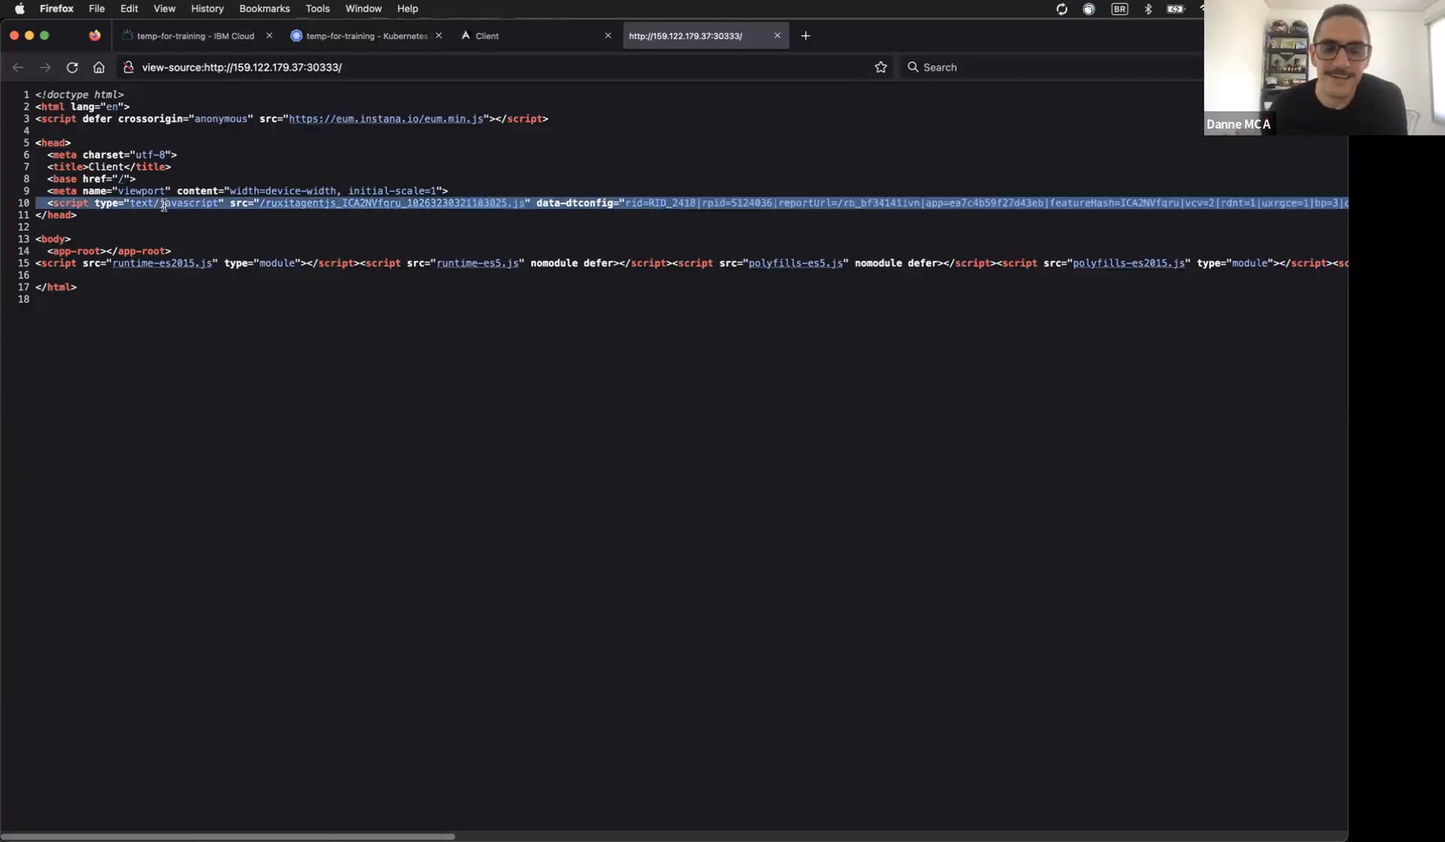
left_click(784, 212)
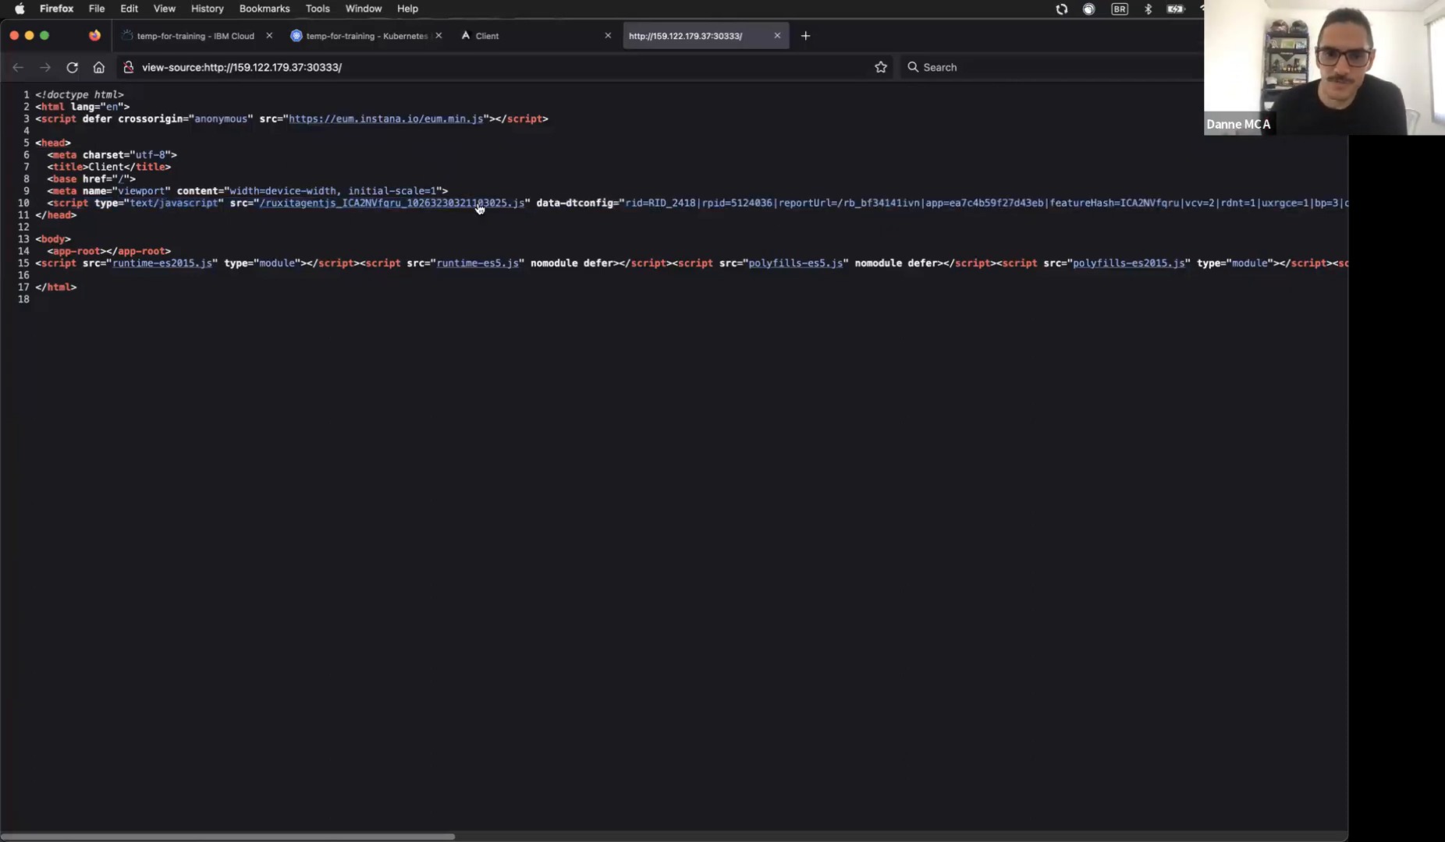
triple_click(576, 203)
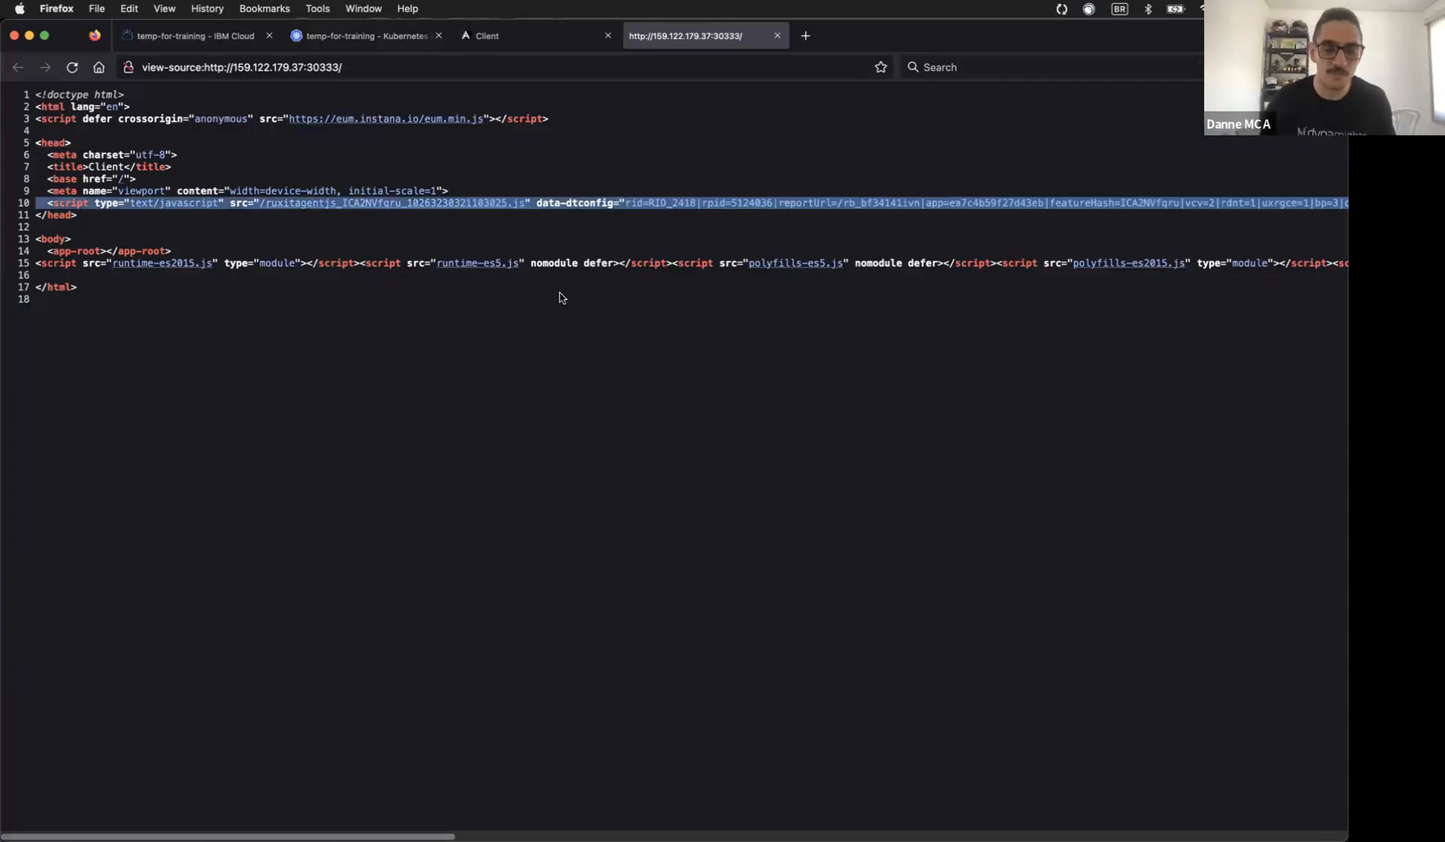
left_click(367, 834)
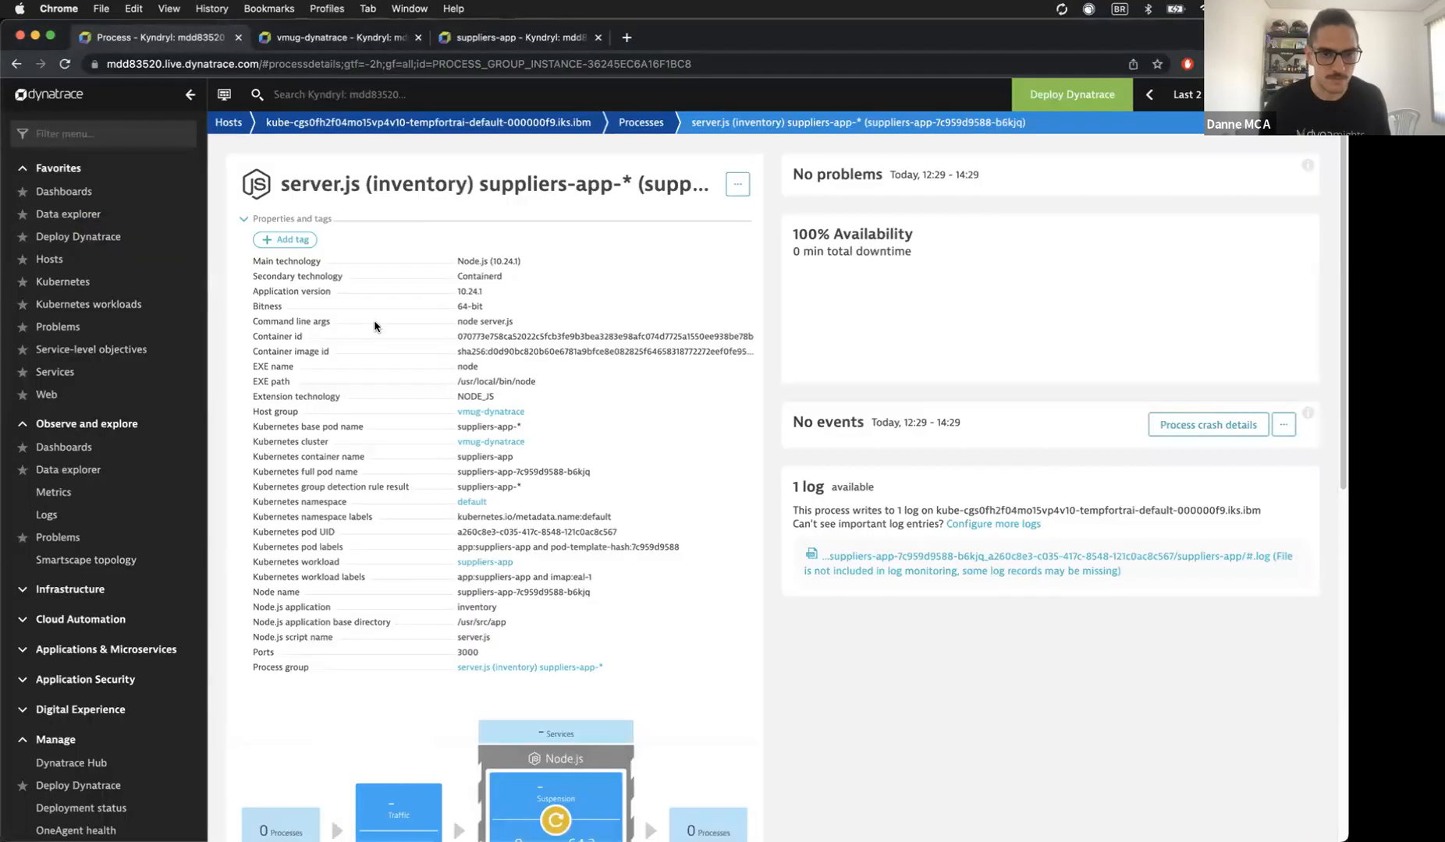
Step: From the suppliers-app workload, open the new suppliers-app-7d77bcbb-sbp8l pod's details and refresh them
left_click(320, 38)
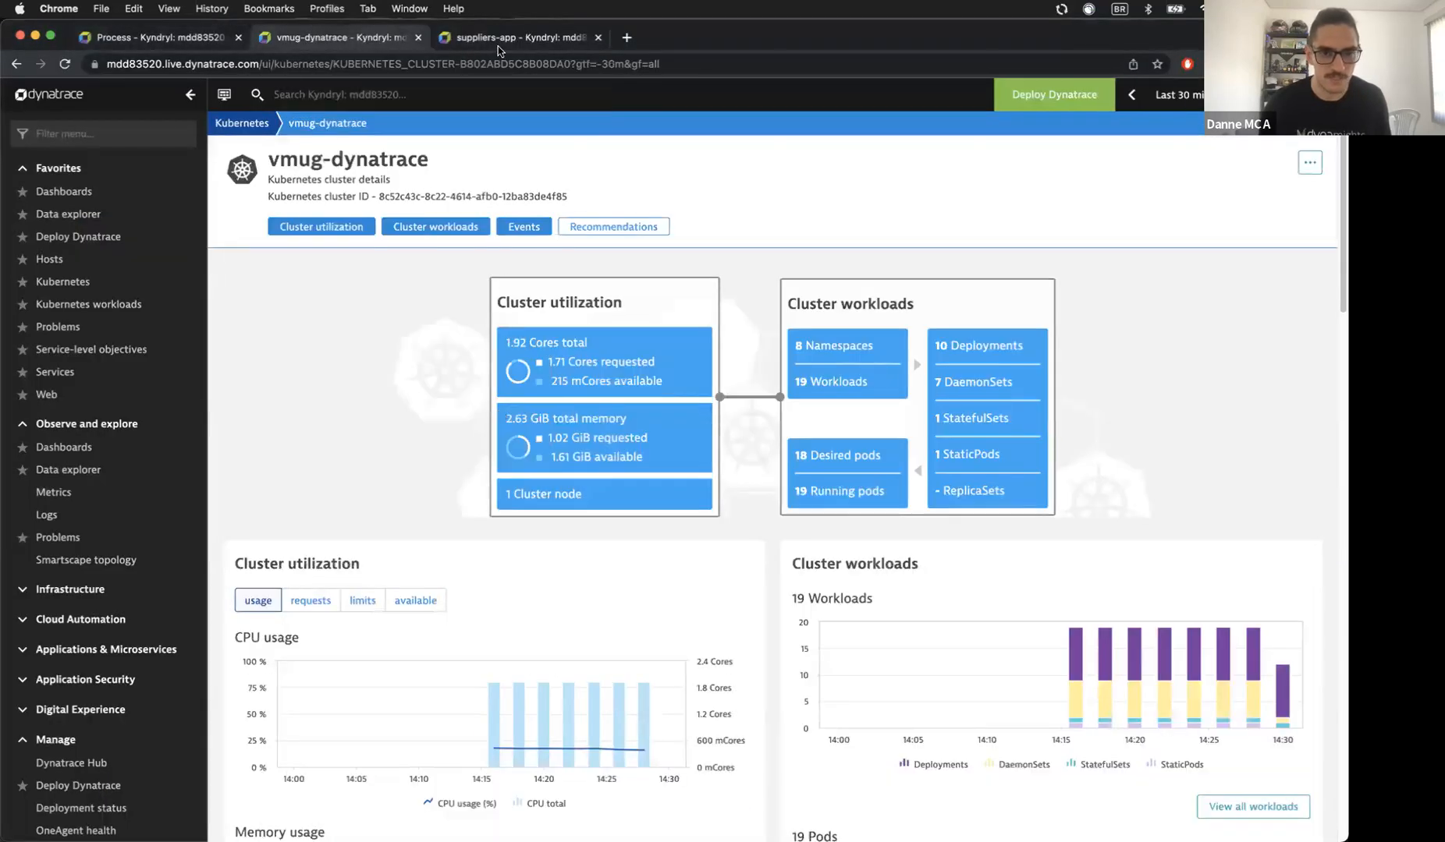
left_click(500, 37)
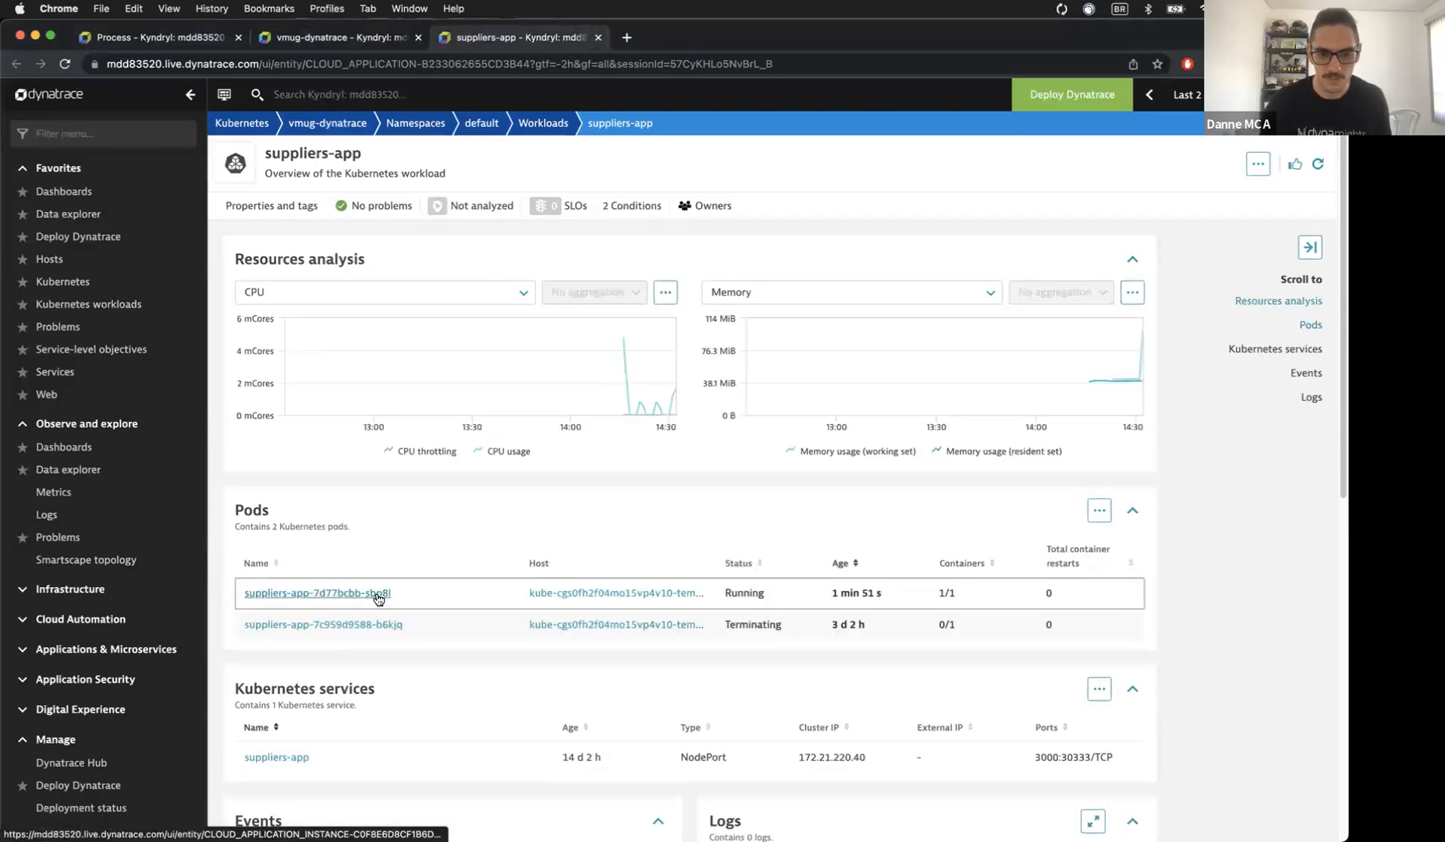
left_click(378, 594)
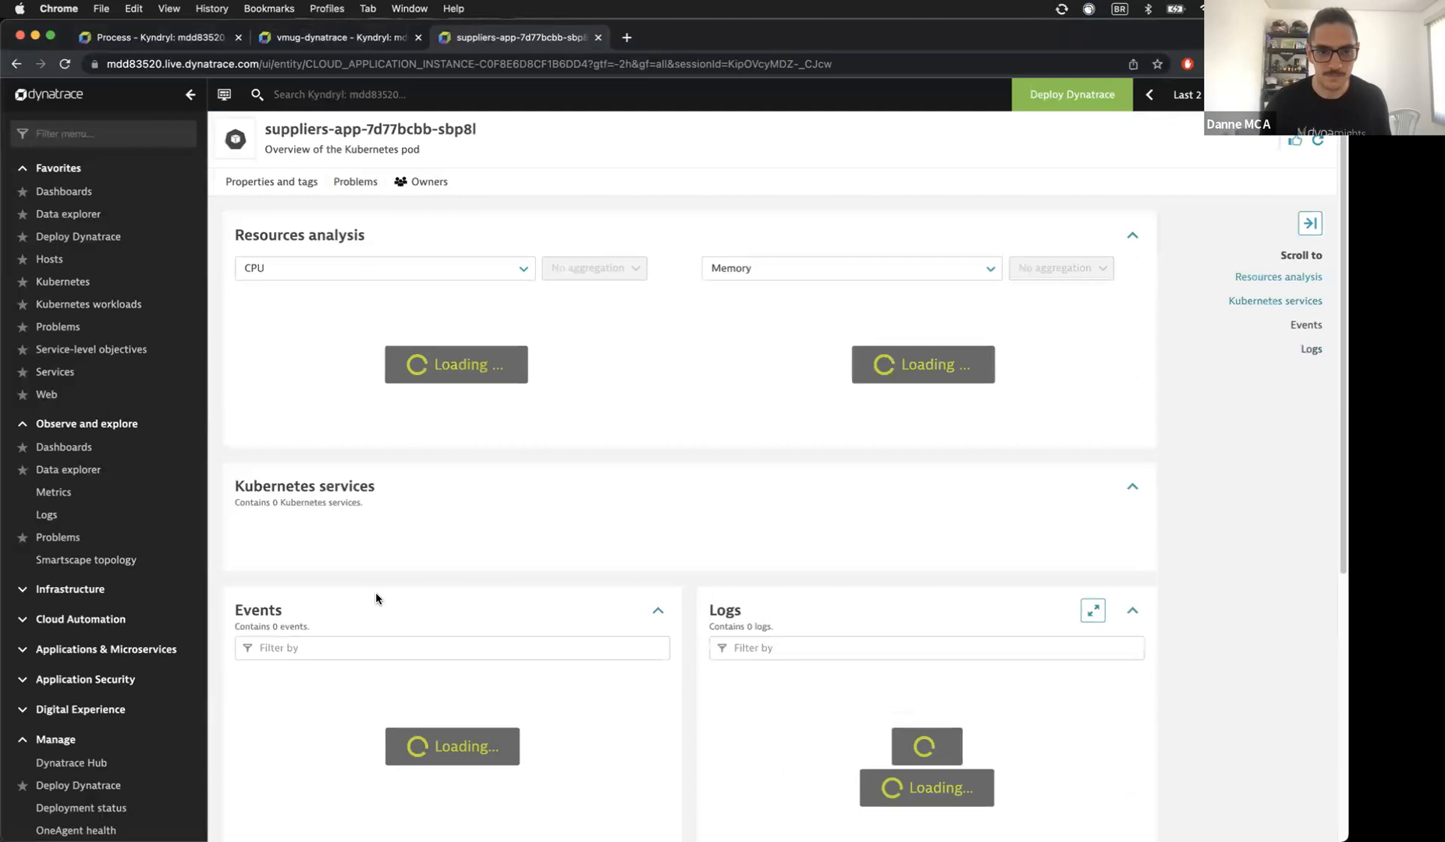
scroll(437, 442, "down", 3)
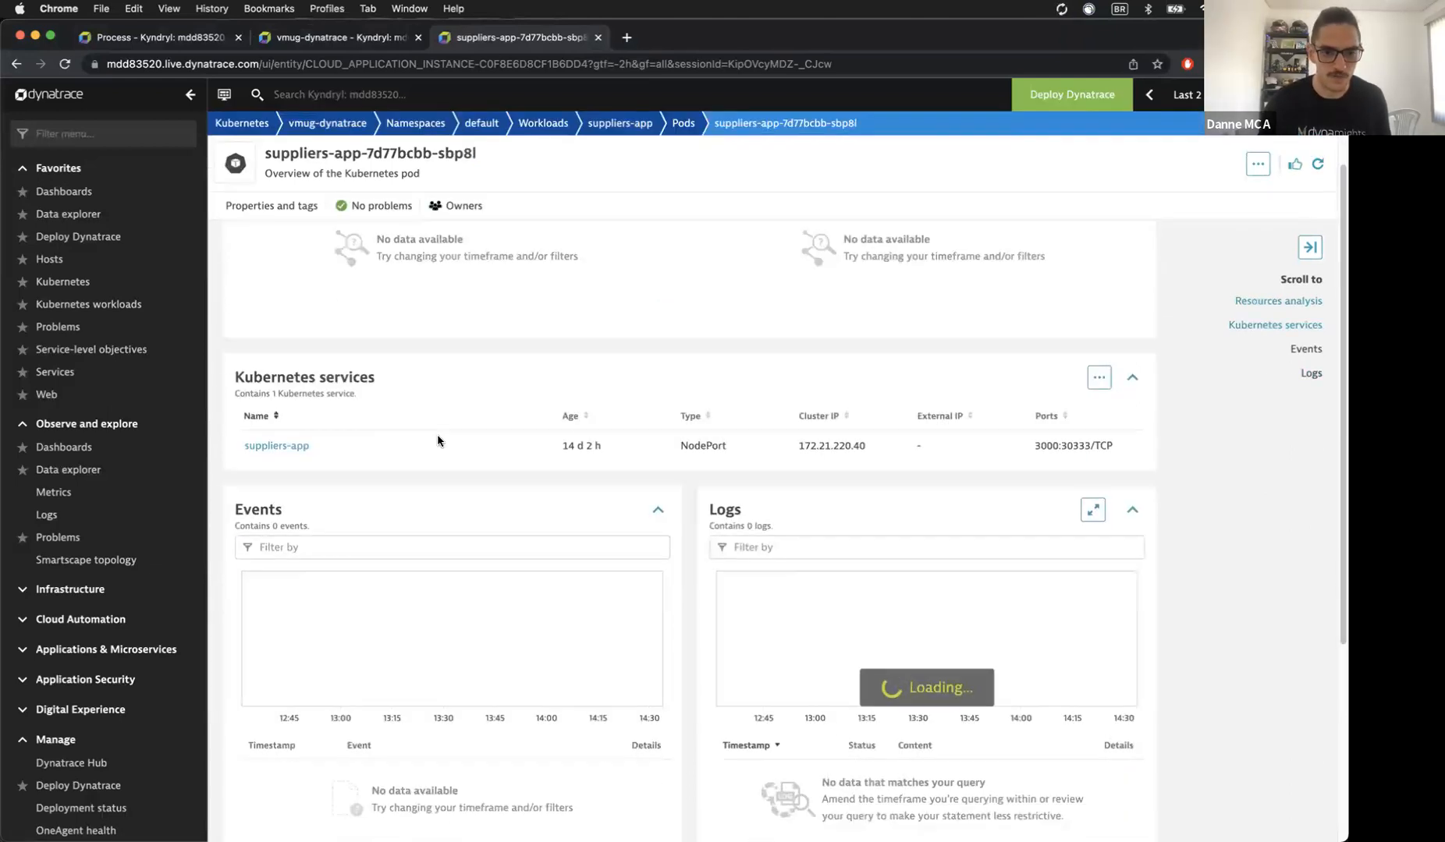
left_click(309, 445)
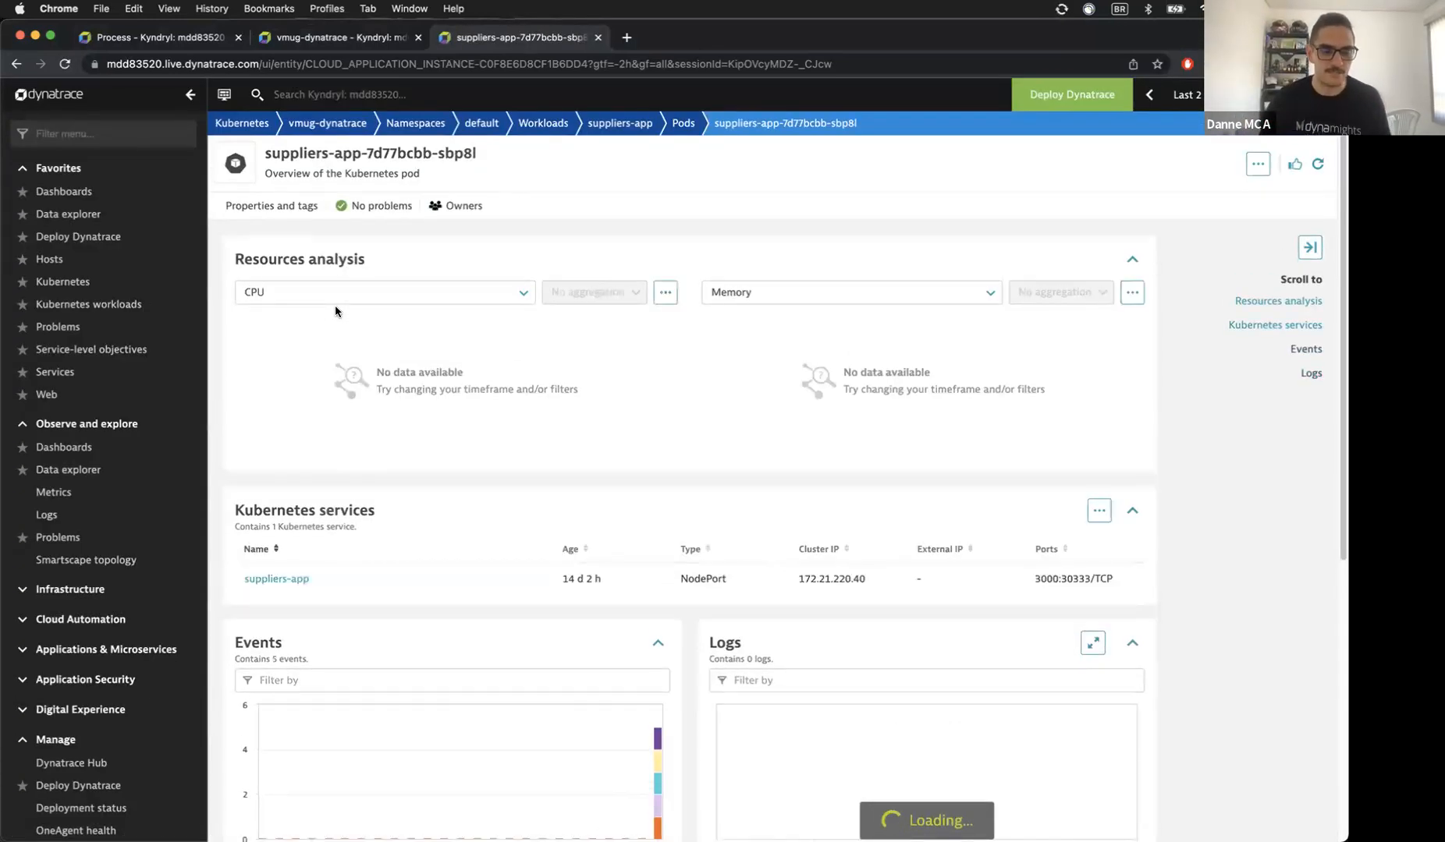
scroll(331, 316, "down", 5)
scroll(327, 323, "down", 3)
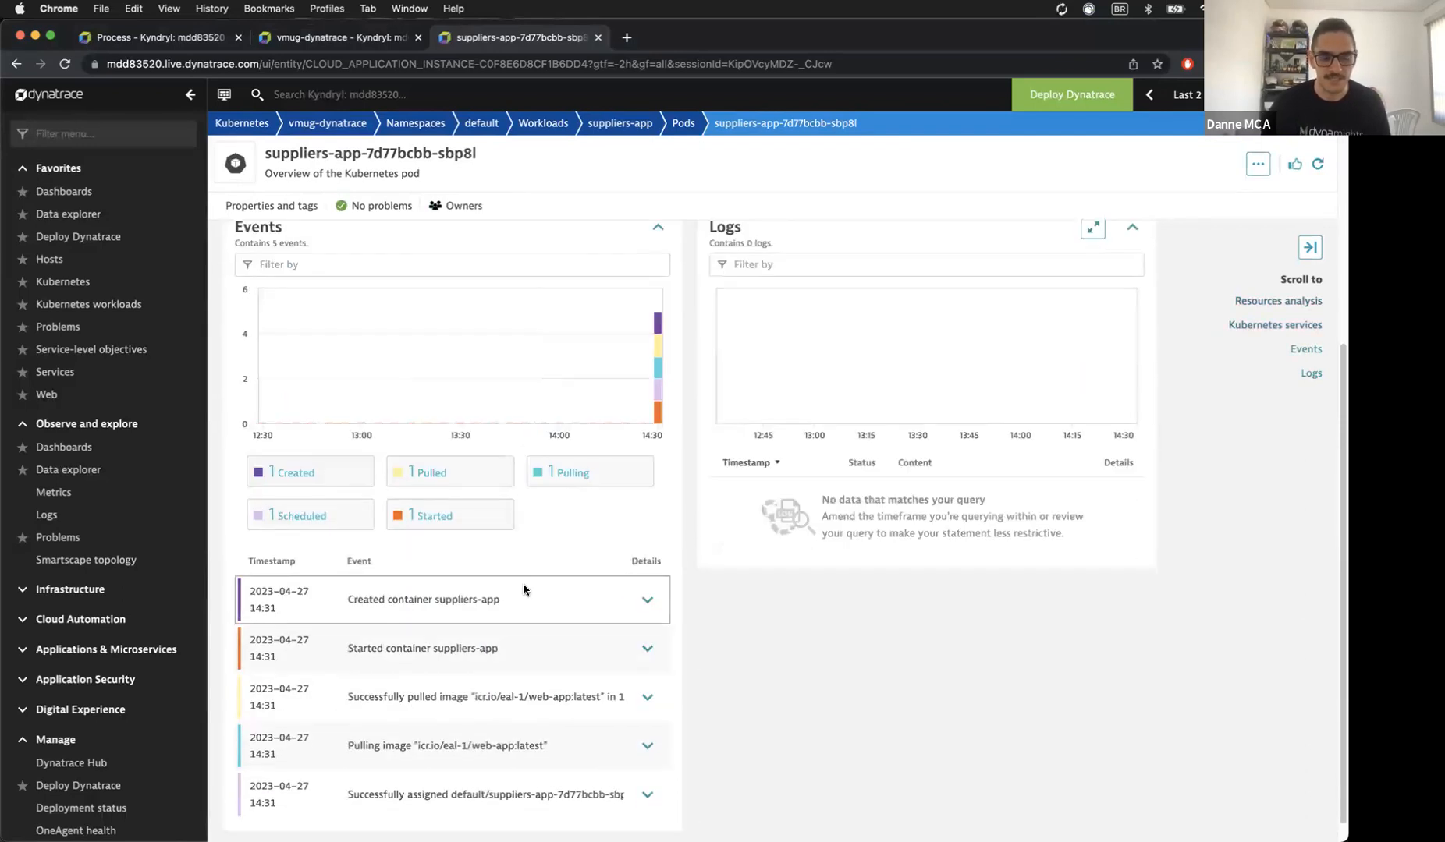
scroll(475, 640, "down", 1)
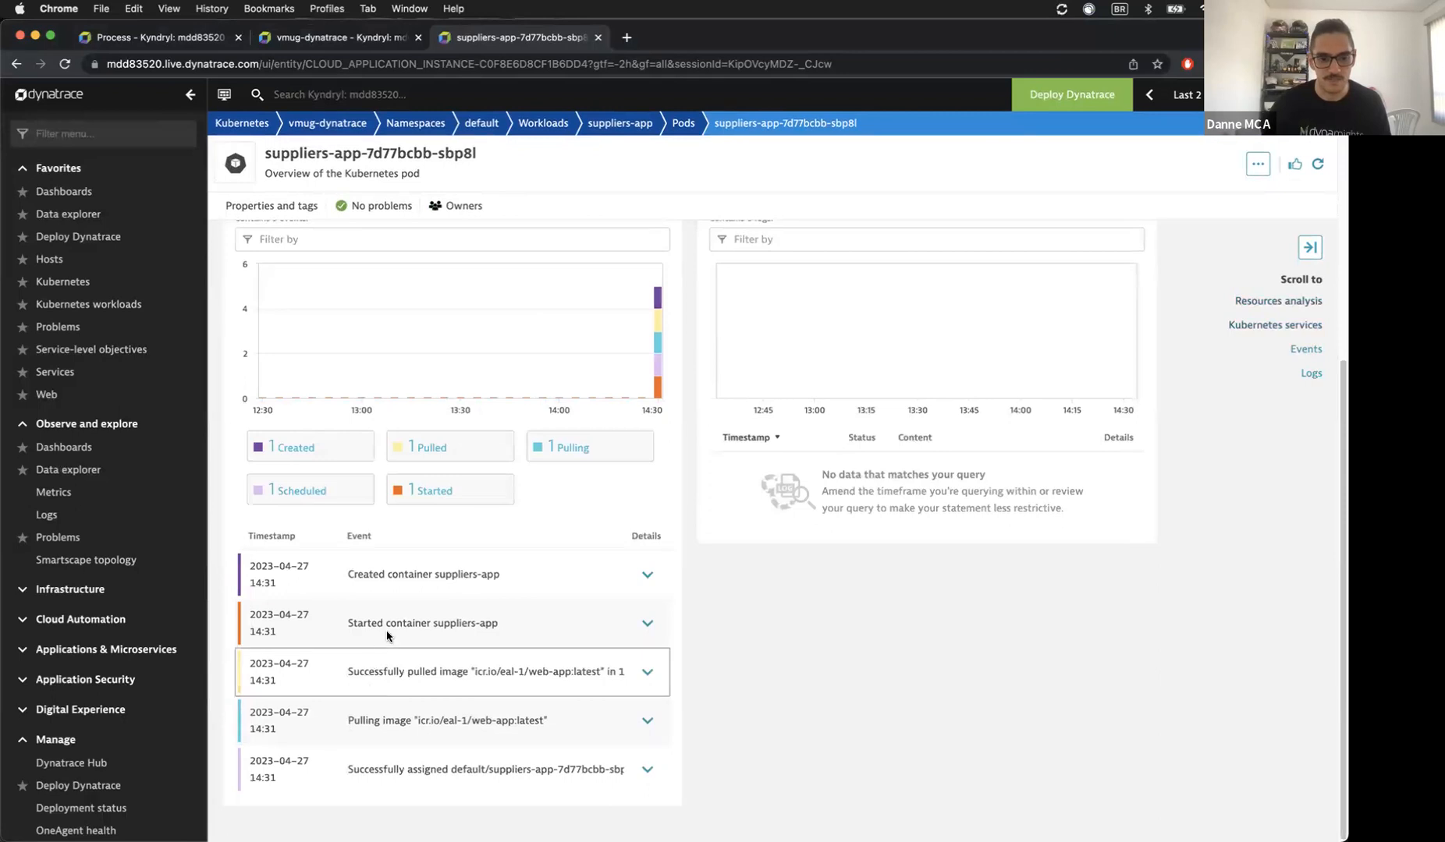
Step: Expand the pod's Started container and Created container suppliers-app events, noting the sbp8l suffix
left_click(647, 624)
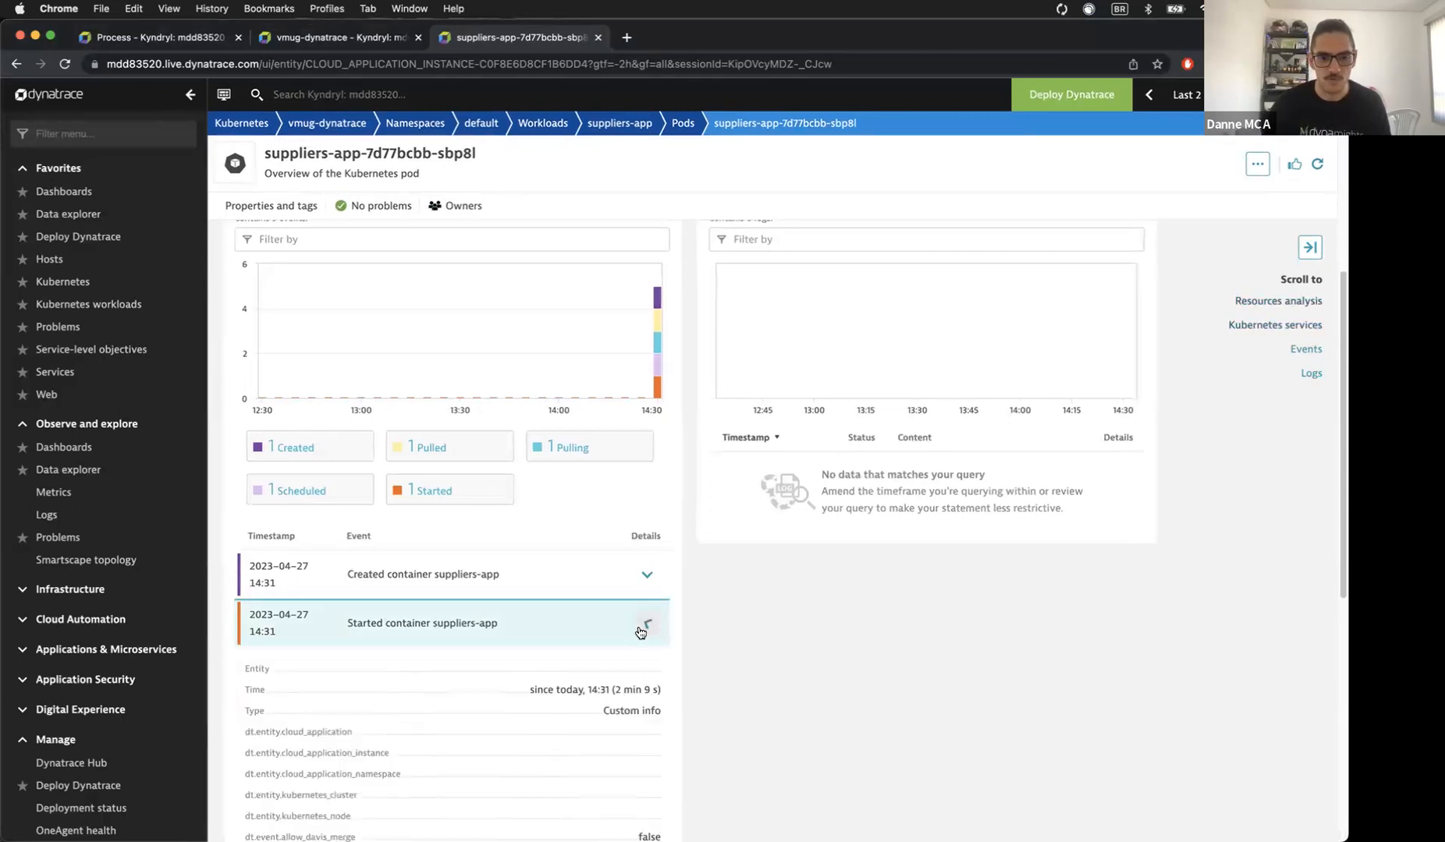
scroll(572, 688, "down", 2)
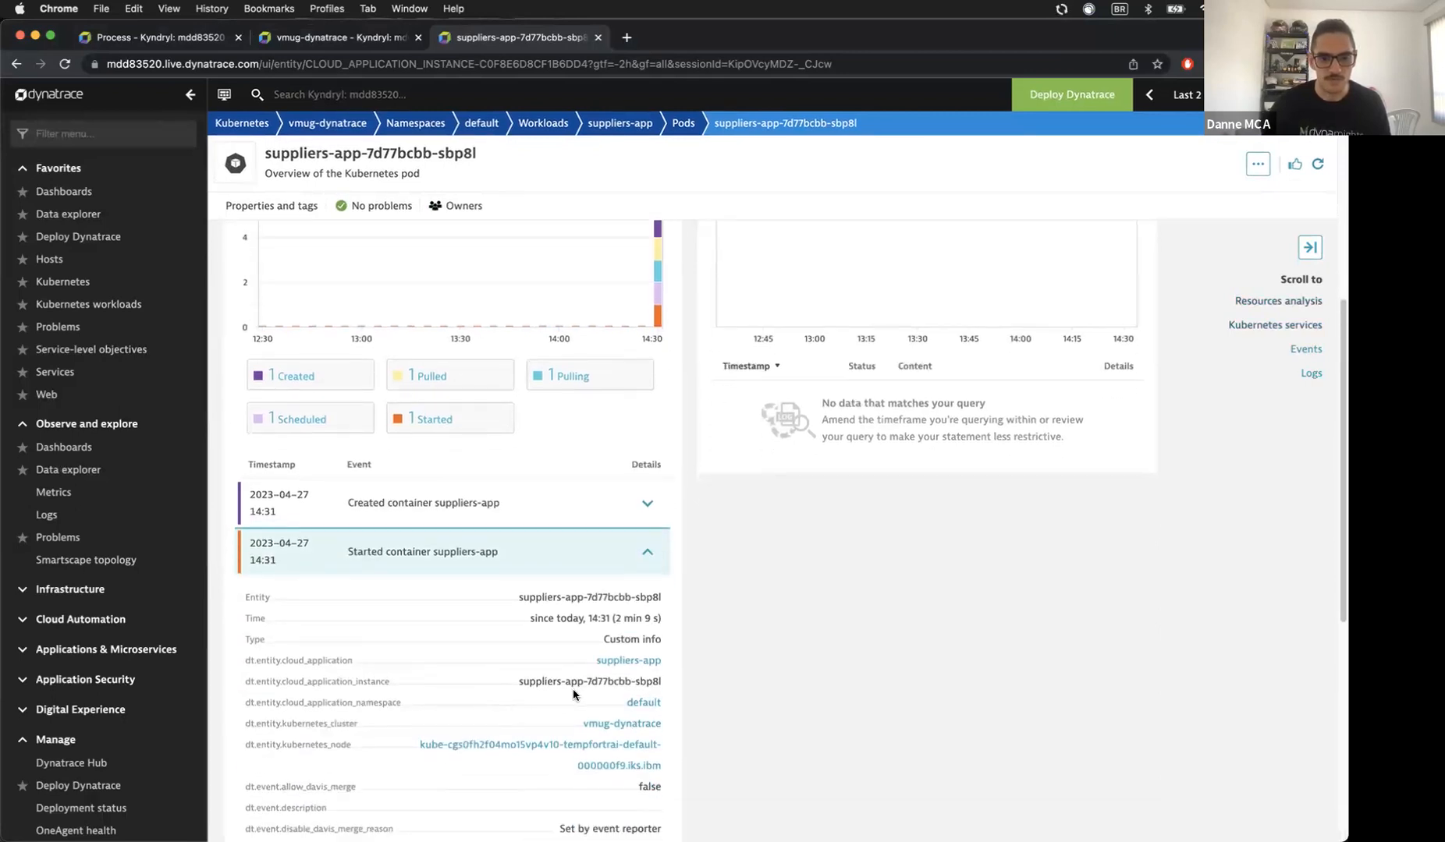
double_click(647, 681)
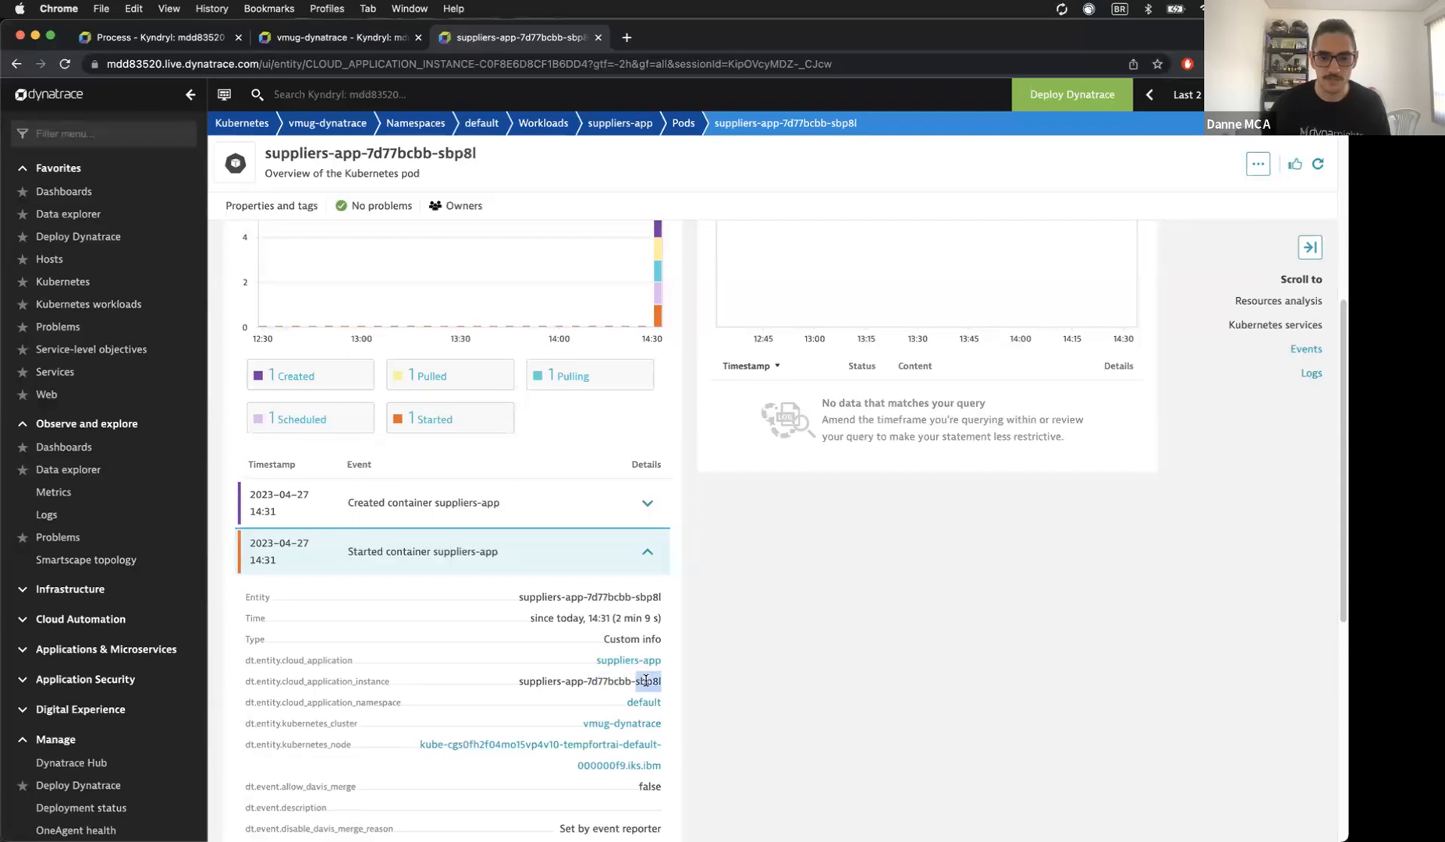
scroll(641, 679, "up", 8)
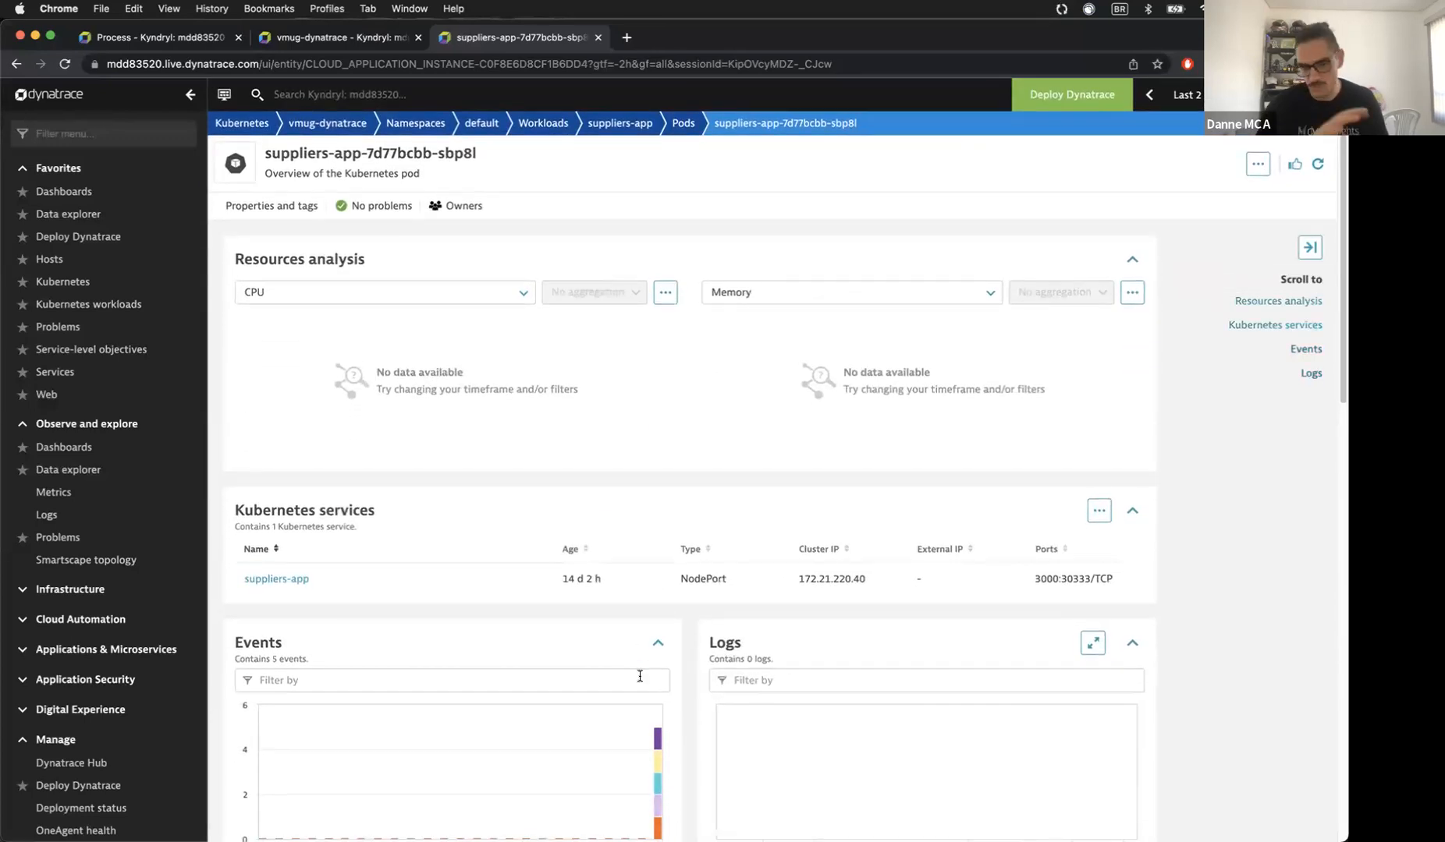
scroll(538, 638, "down", 3)
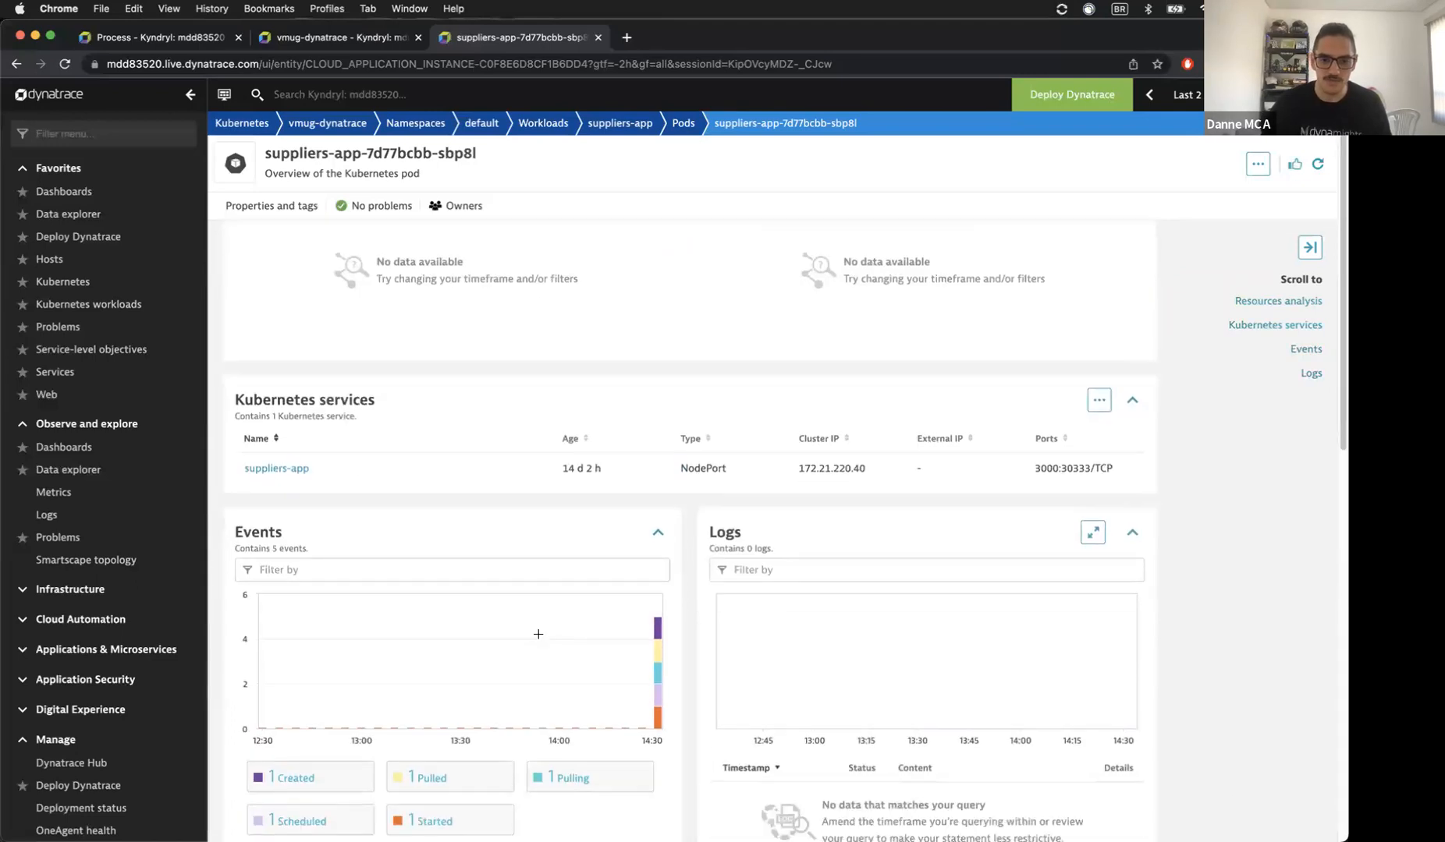
scroll(538, 634, "down", 10)
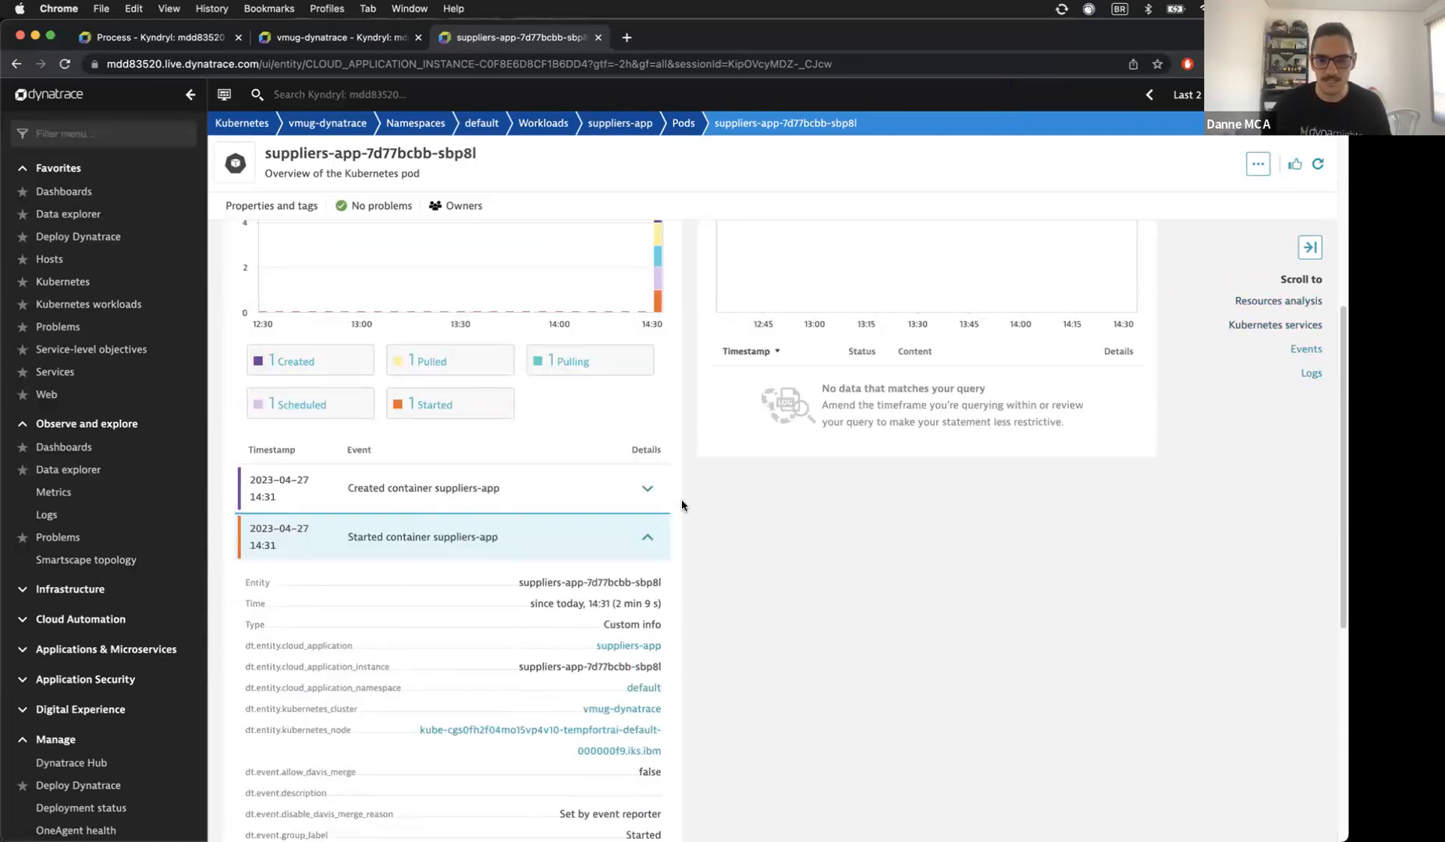
left_click(646, 488)
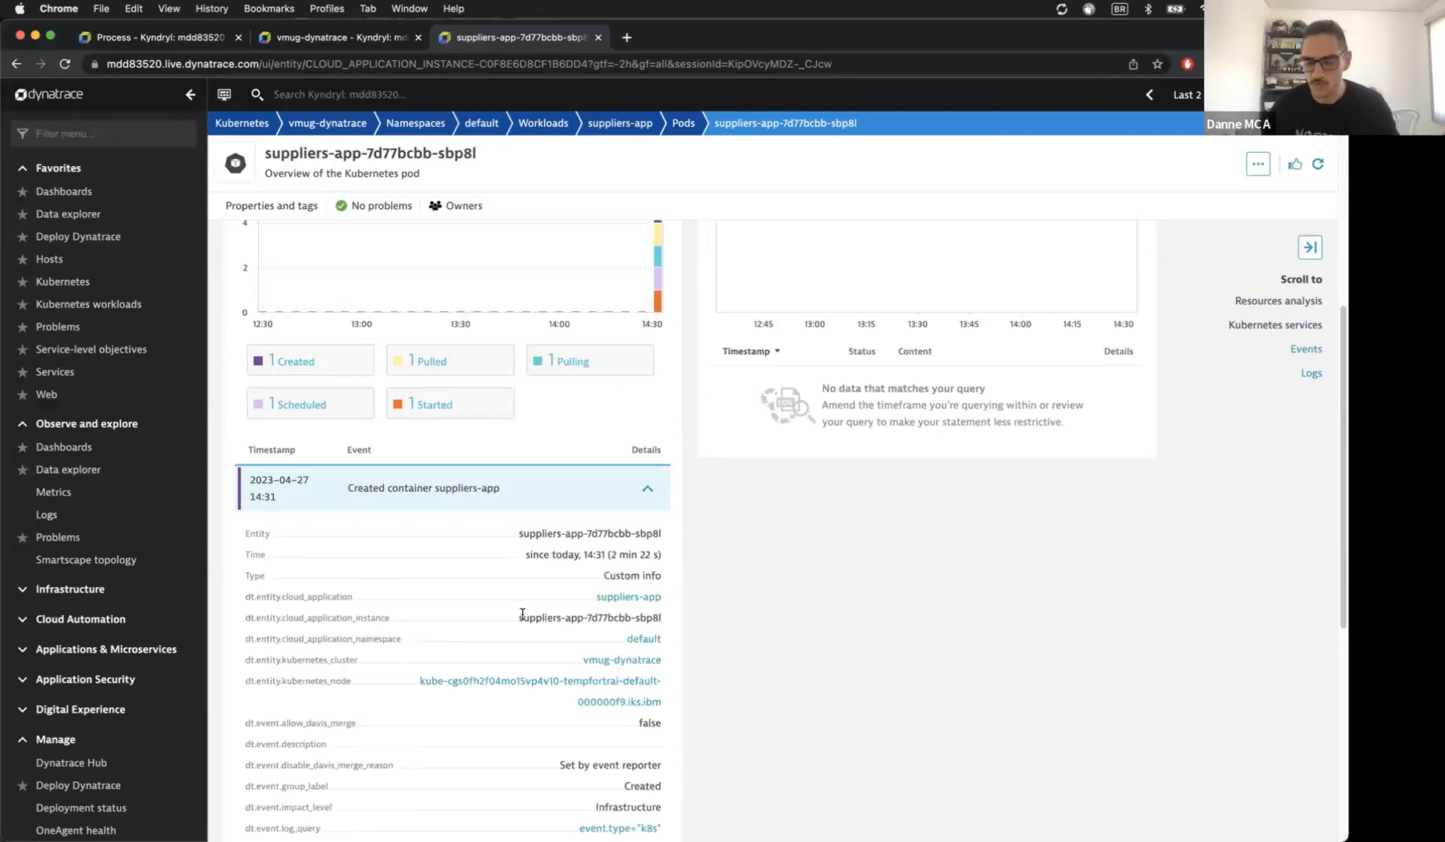
scroll(521, 614, "up", 10)
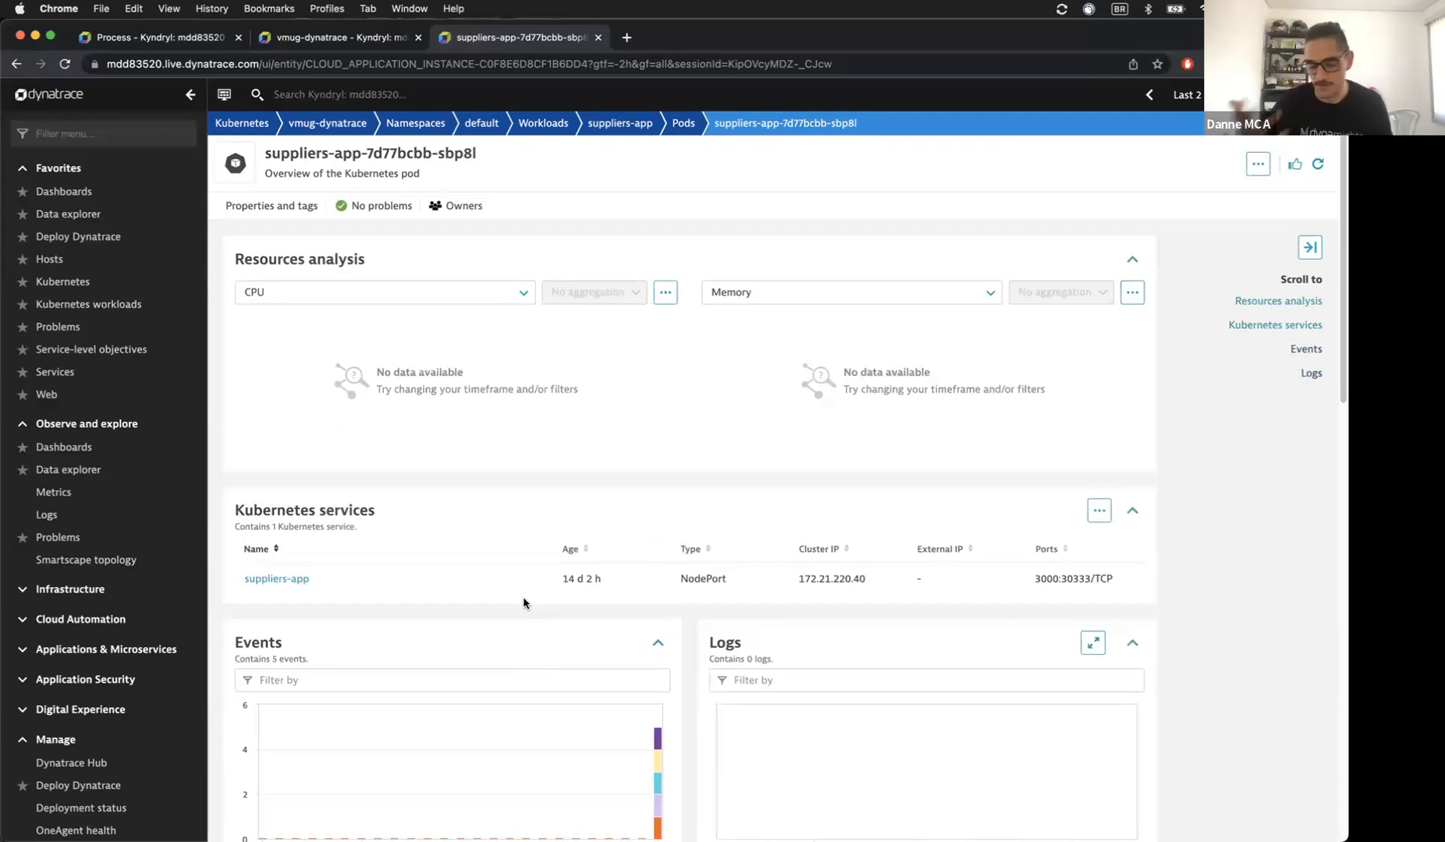
scroll(523, 601, "down", 10)
scroll(522, 602, "up", 10)
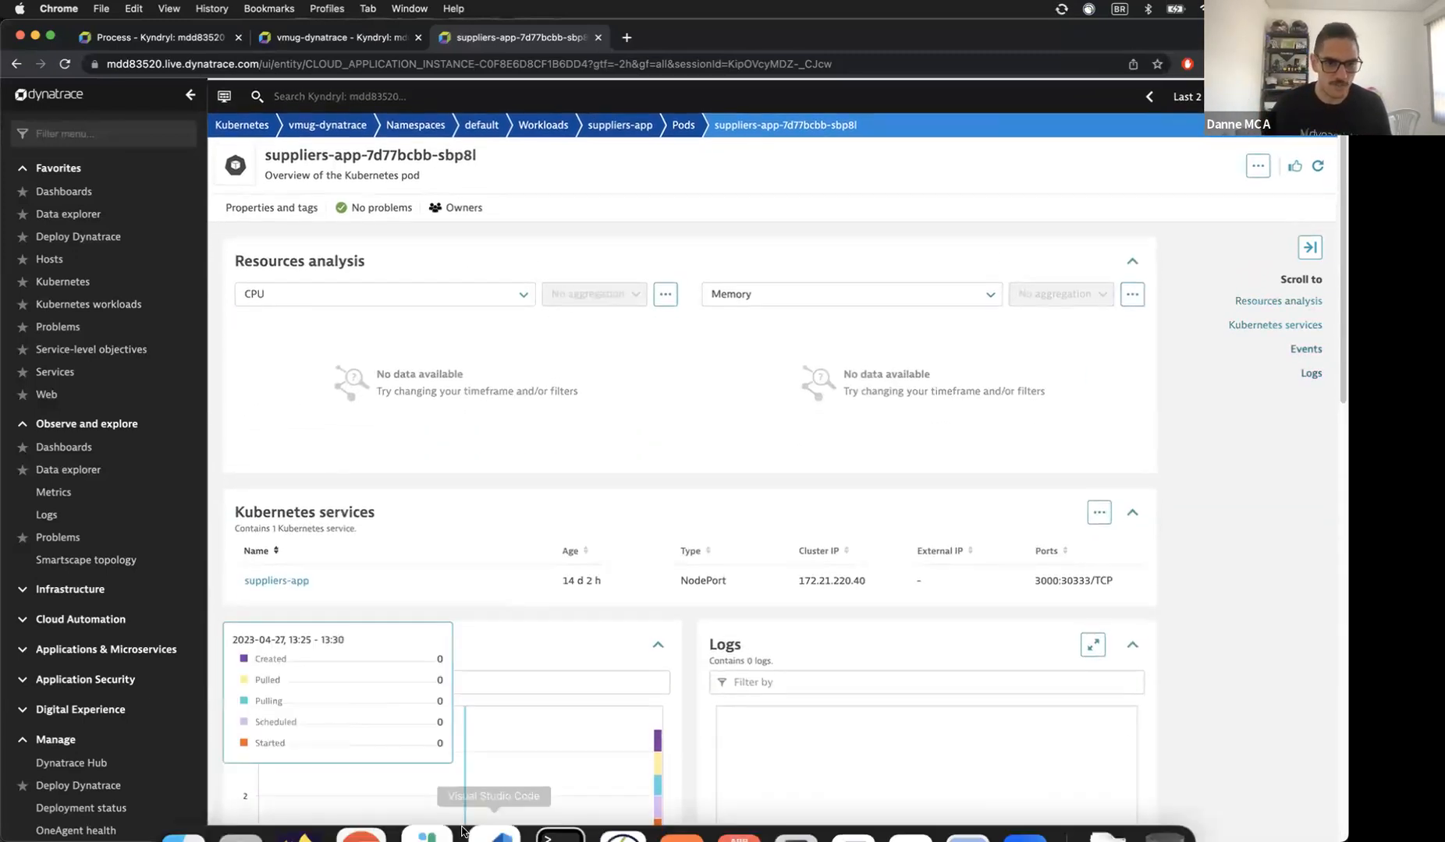
Step: Check the Client suppliers app in Firefox, then return to the Dynatrace pod overview
left_click(328, 810)
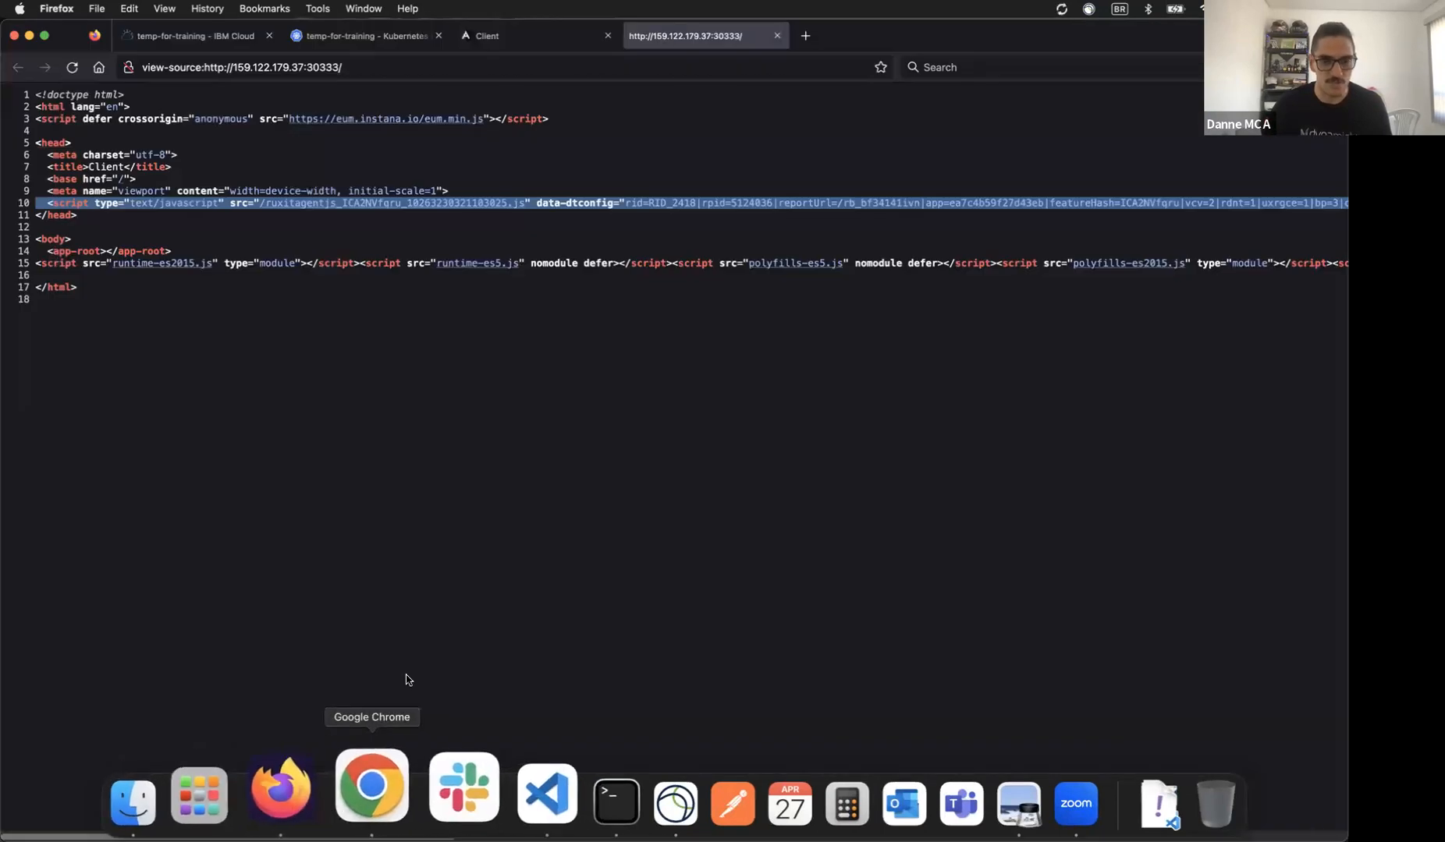
left_click(483, 39)
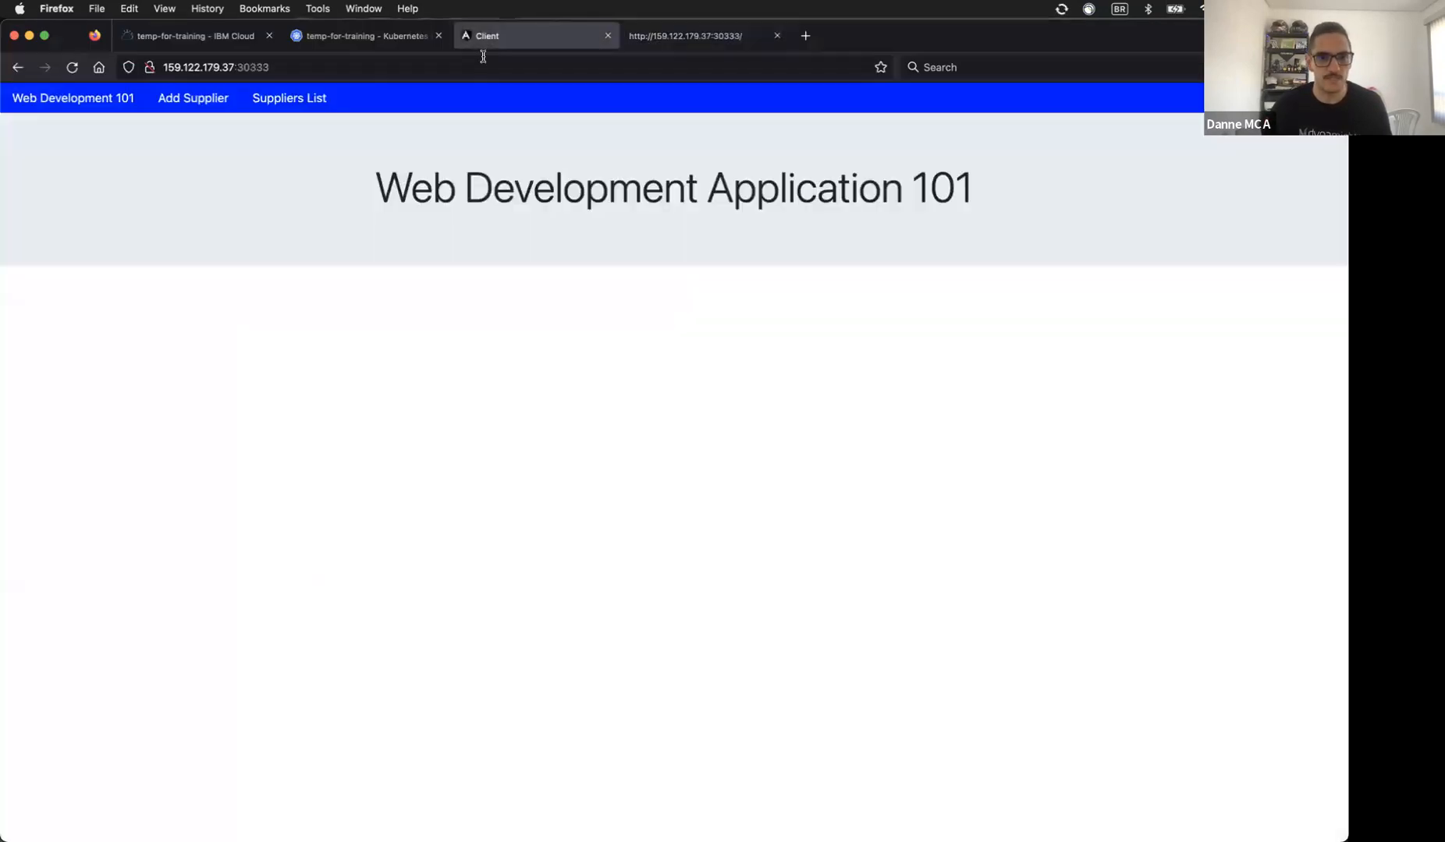
left_click(338, 63)
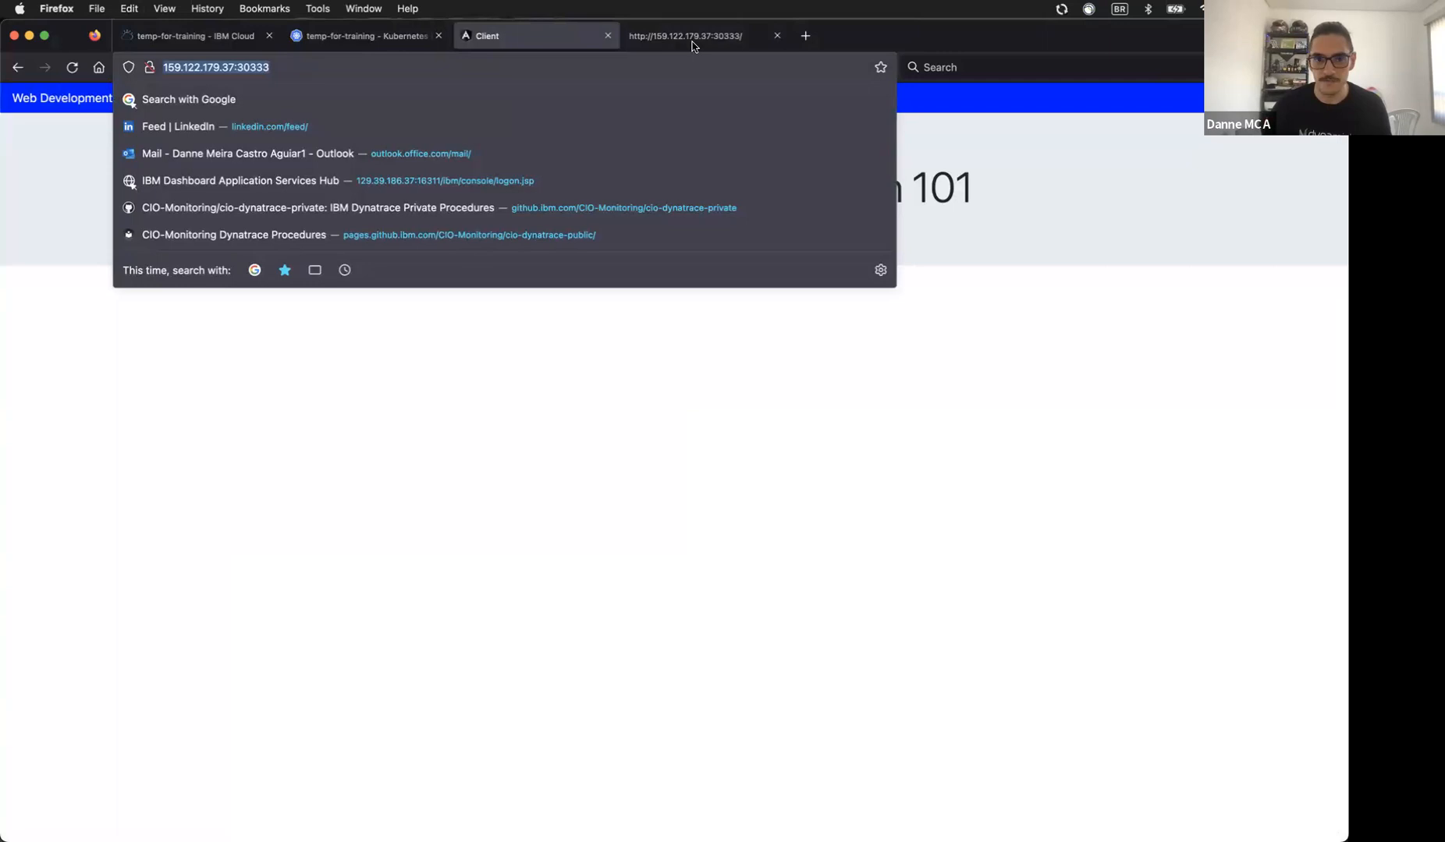
left_click(368, 809)
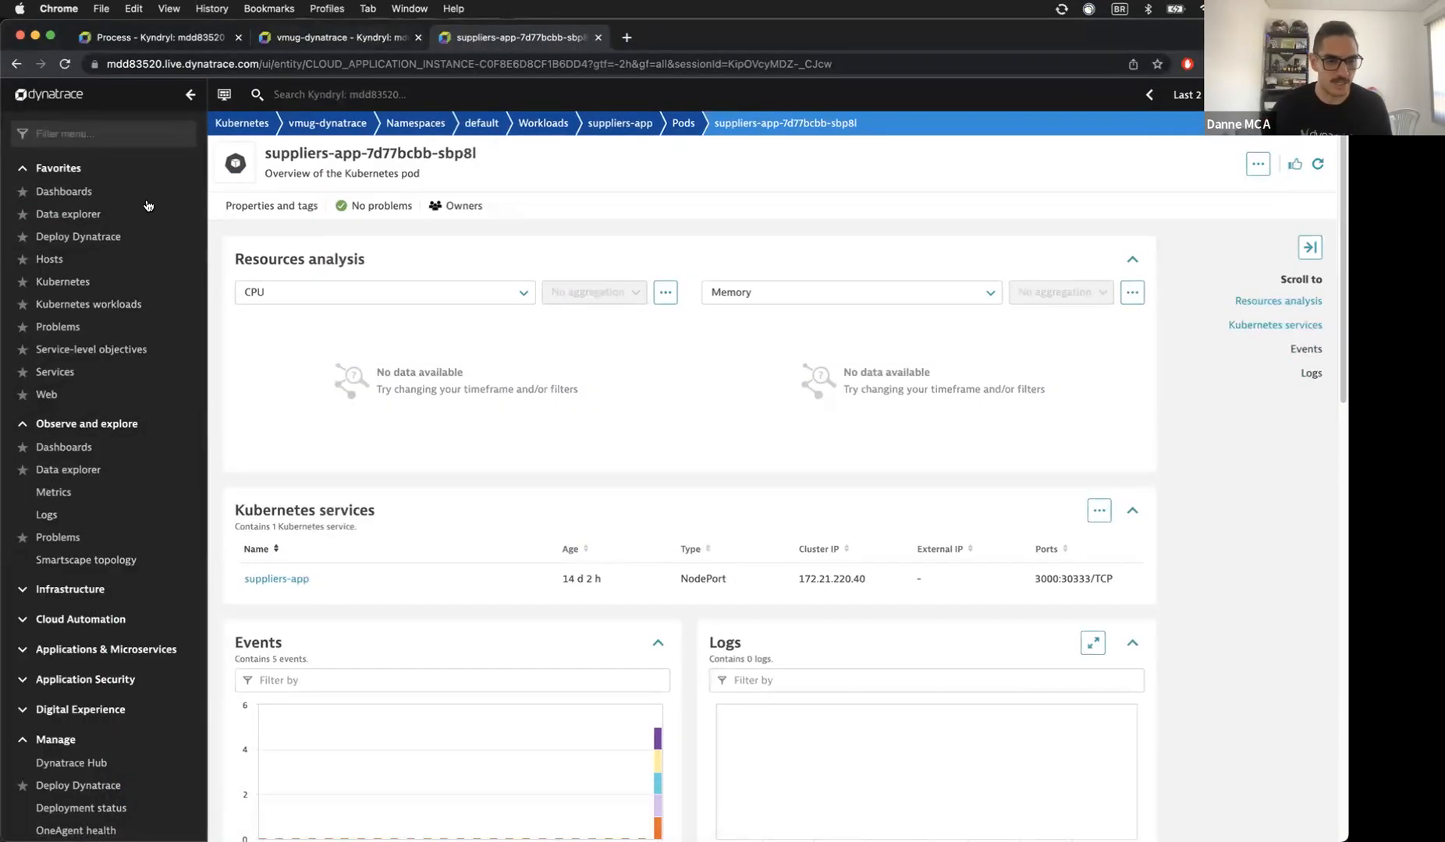
scroll(152, 362, "down", 3)
scroll(140, 363, "up", 3)
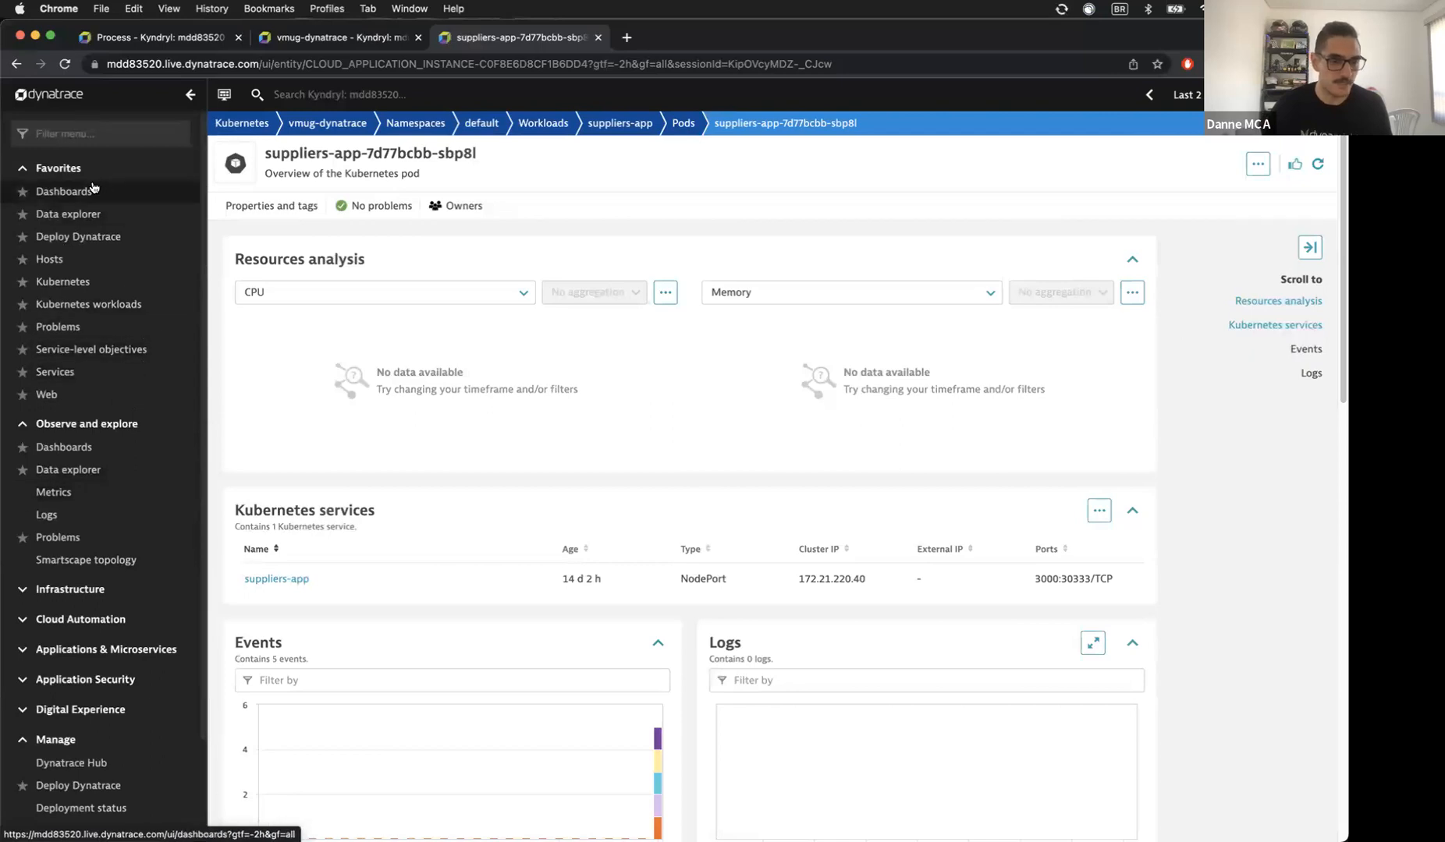
Step: Filter the navigation menu with 'tec' and open the Technologies and processes overview
left_click(141, 260)
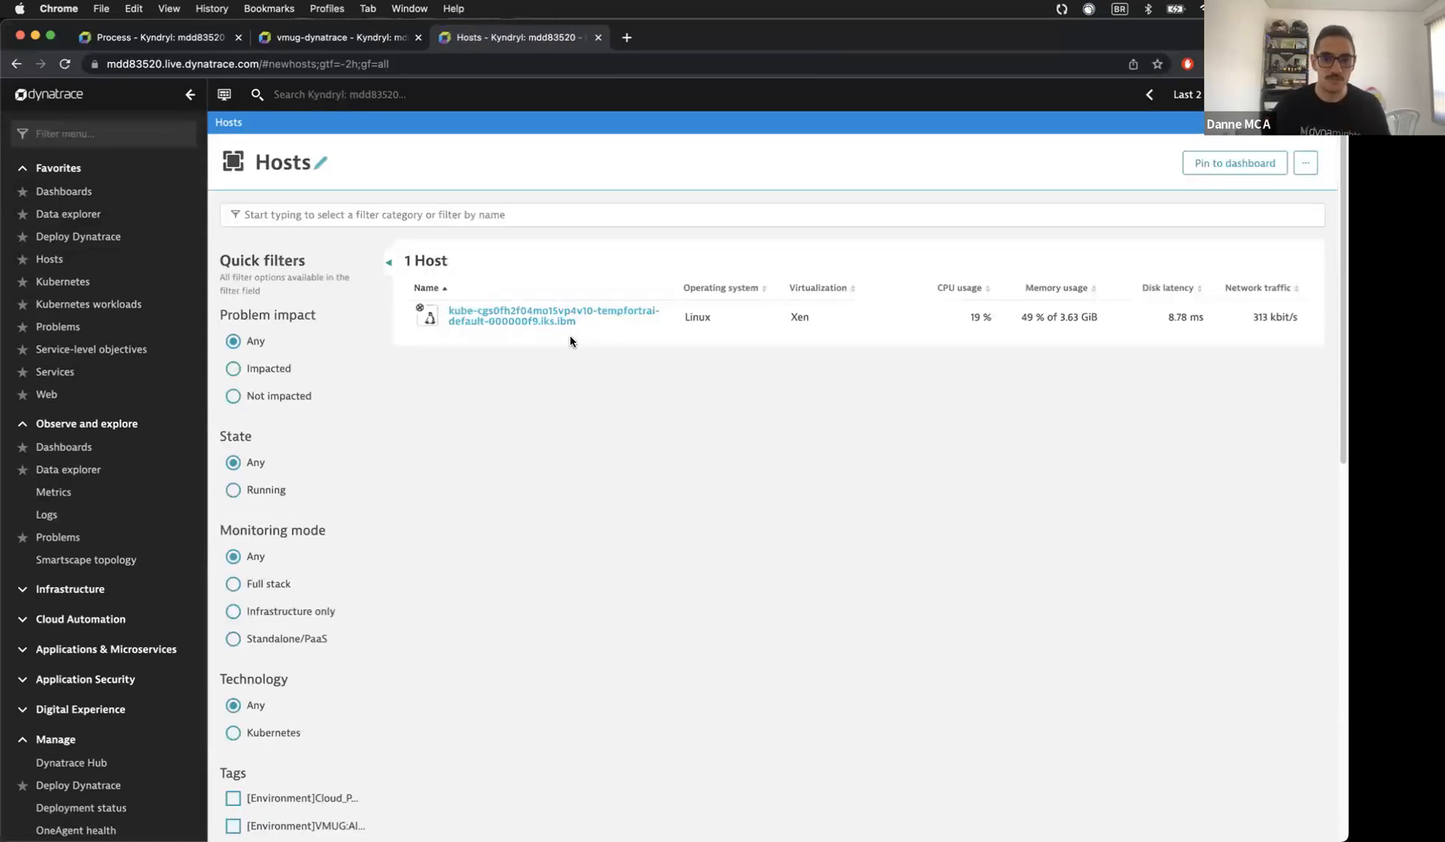
left_click(70, 134)
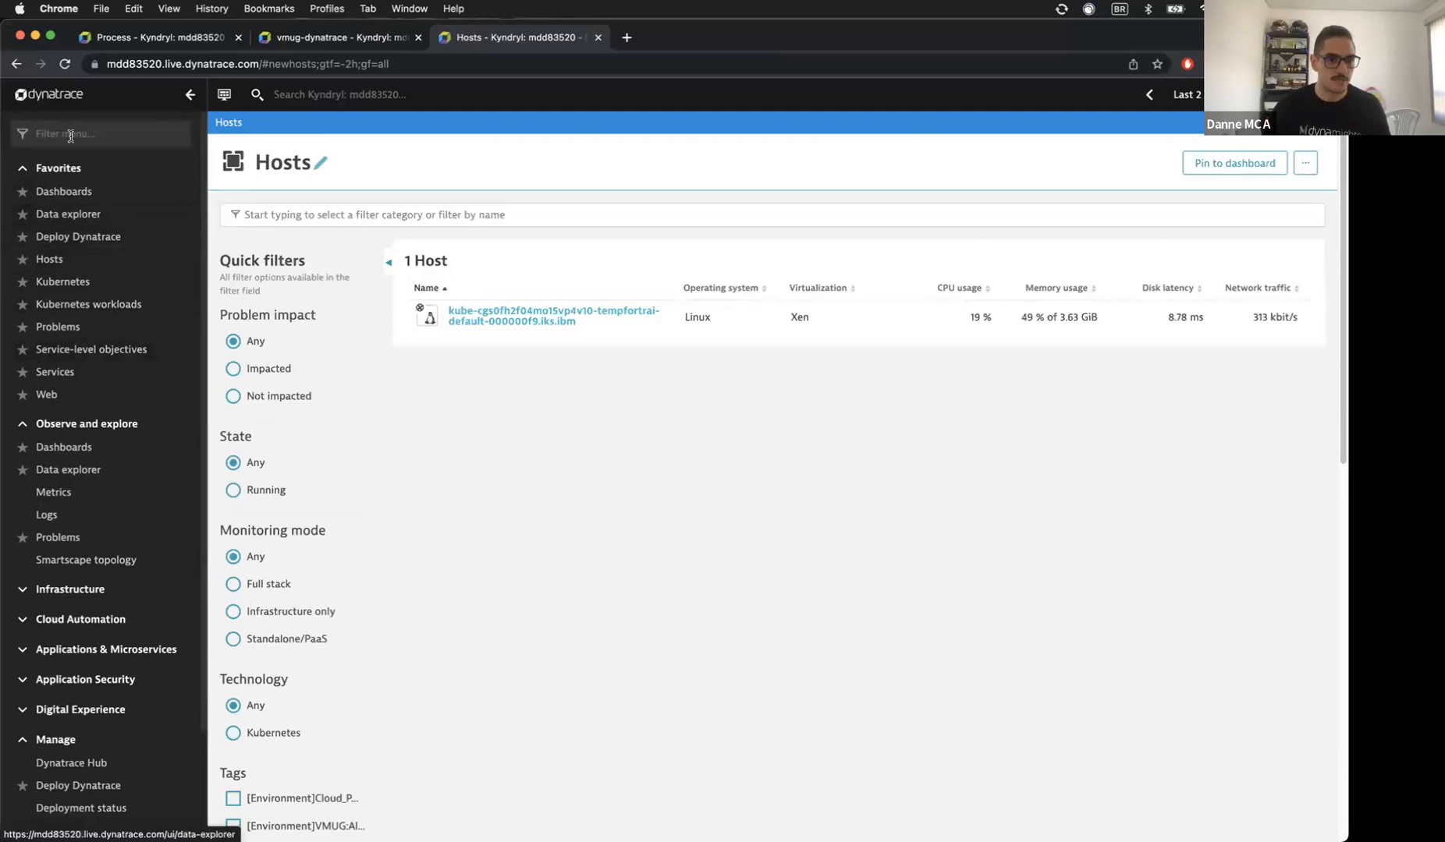
type("tec")
left_click(155, 192)
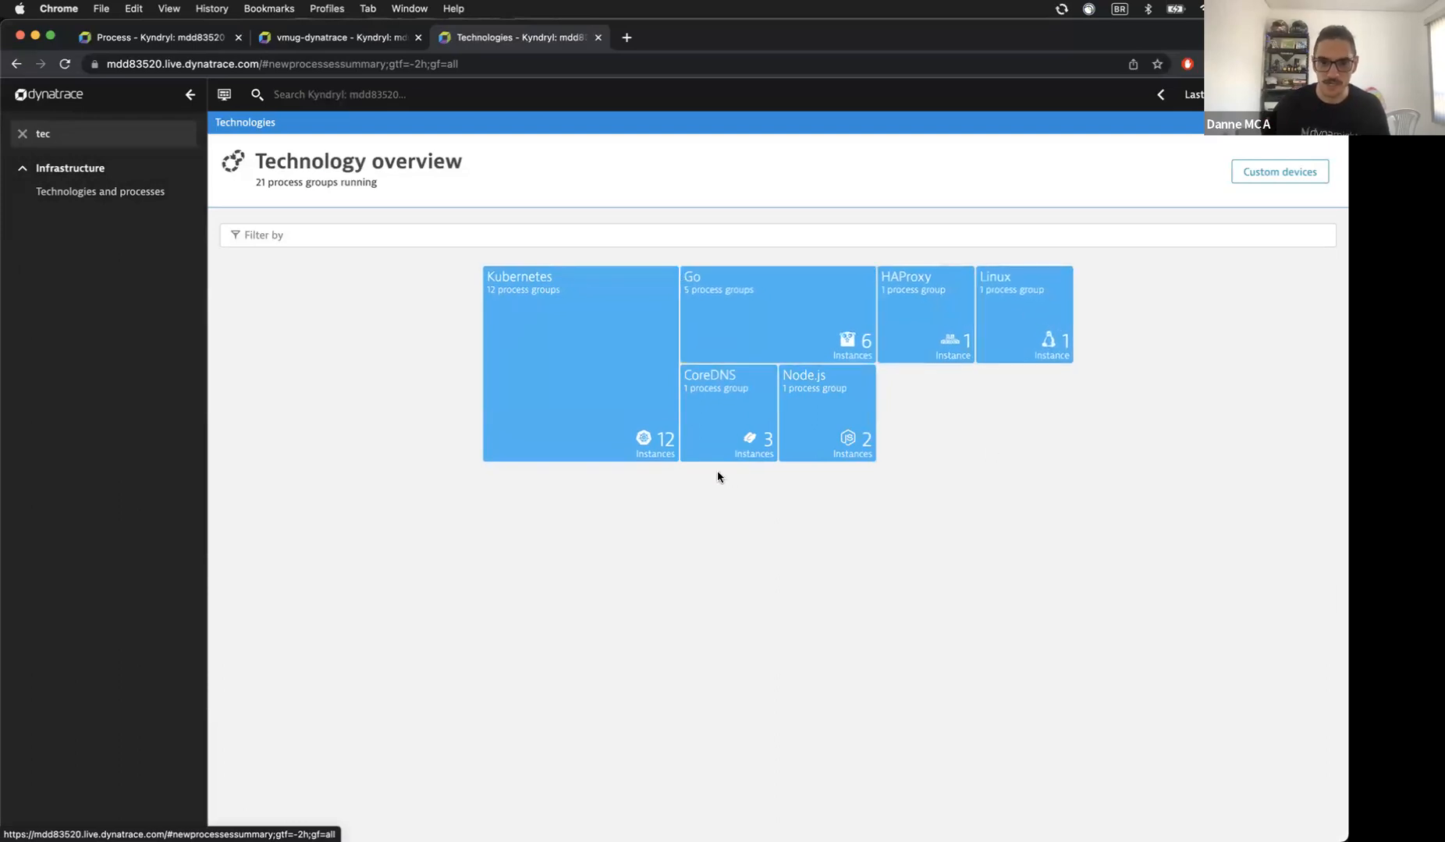
Step: Open the Node.js server.js (inventory) suppliers-app-* group and one process instance in a new tab
left_click(836, 406)
left_click(376, 563)
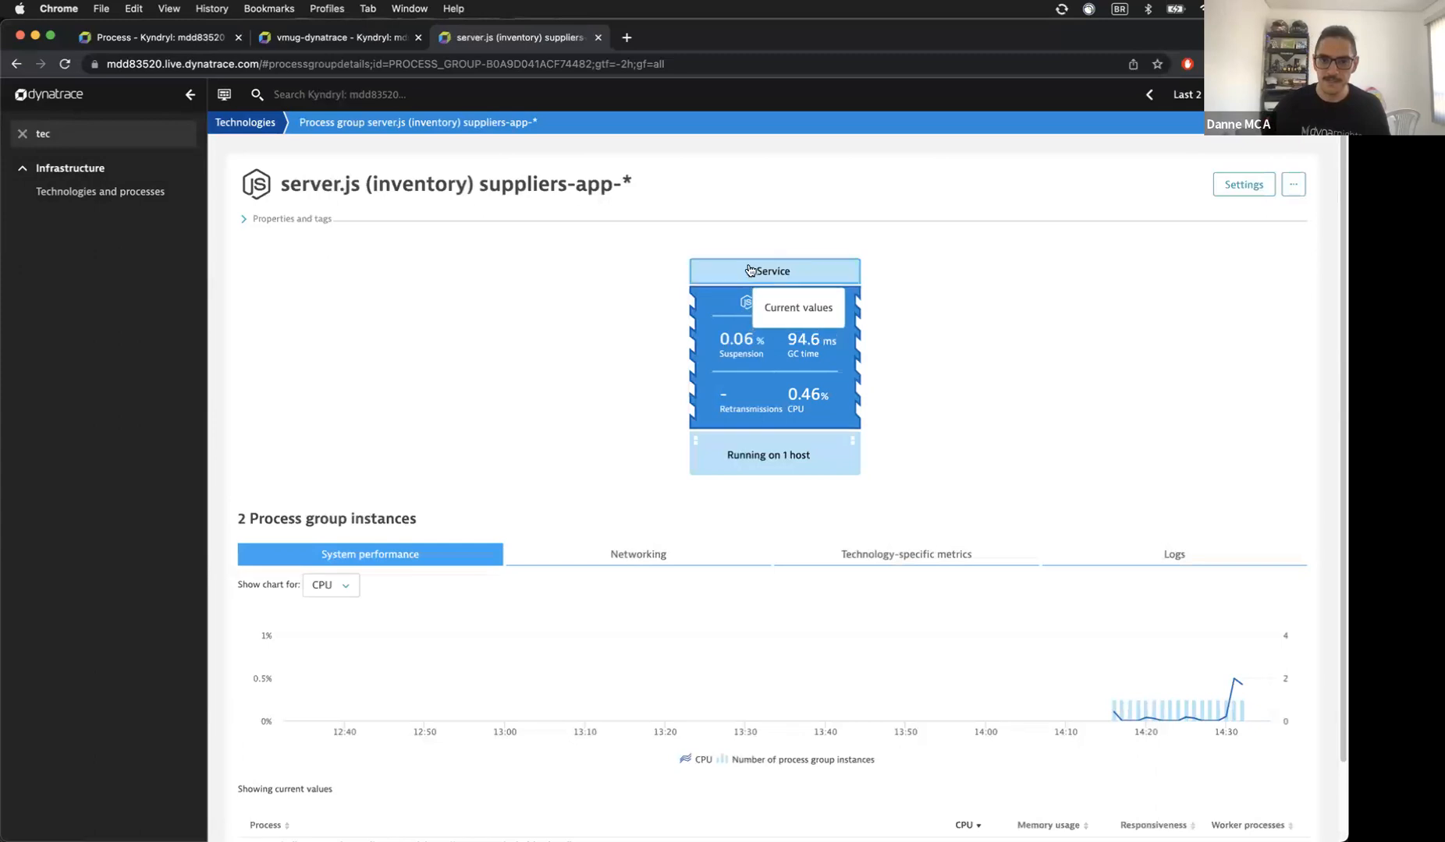
scroll(616, 390, "down", 2)
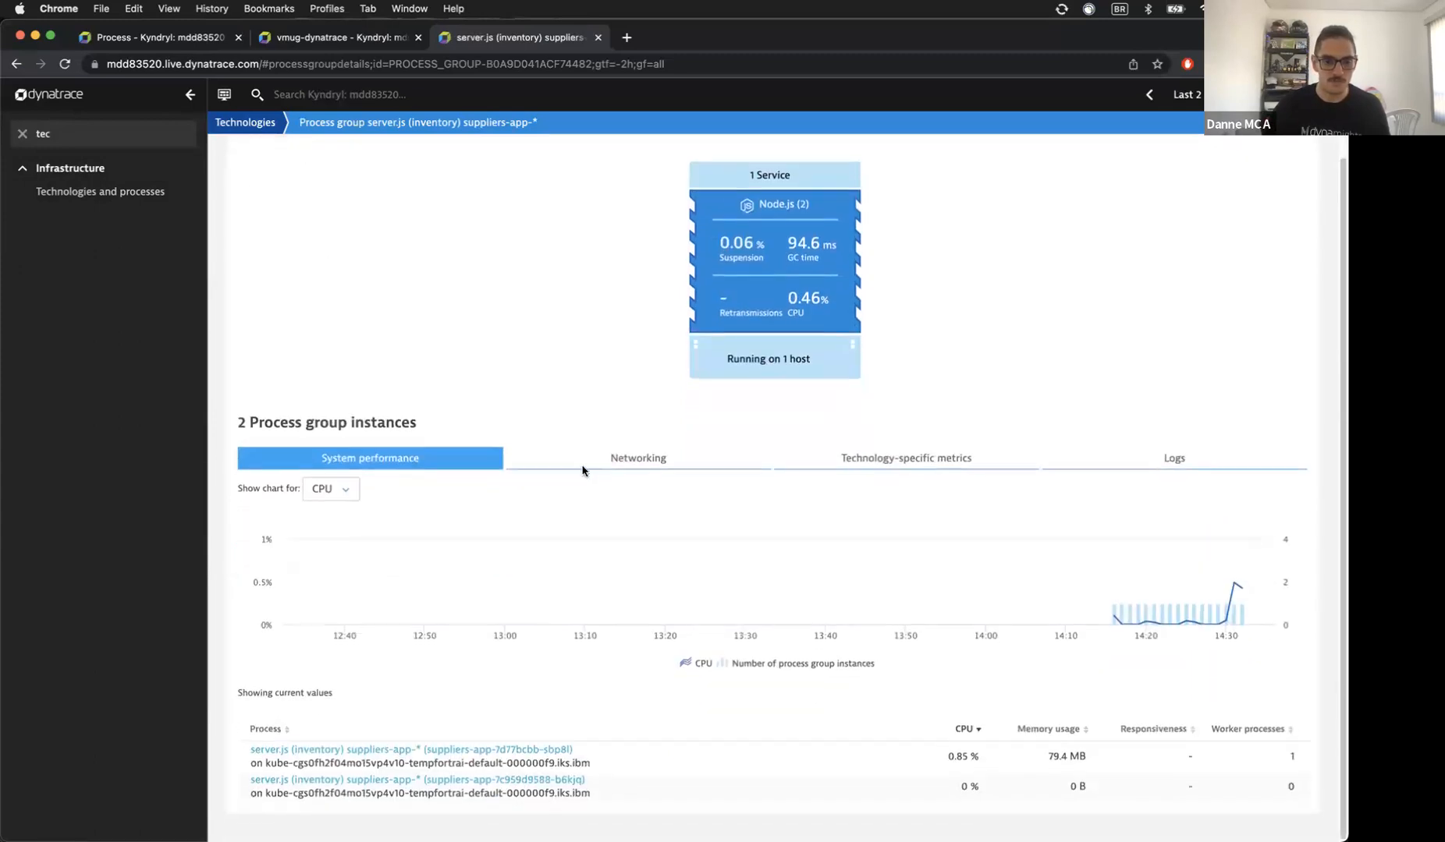
left_click(537, 761, "super")
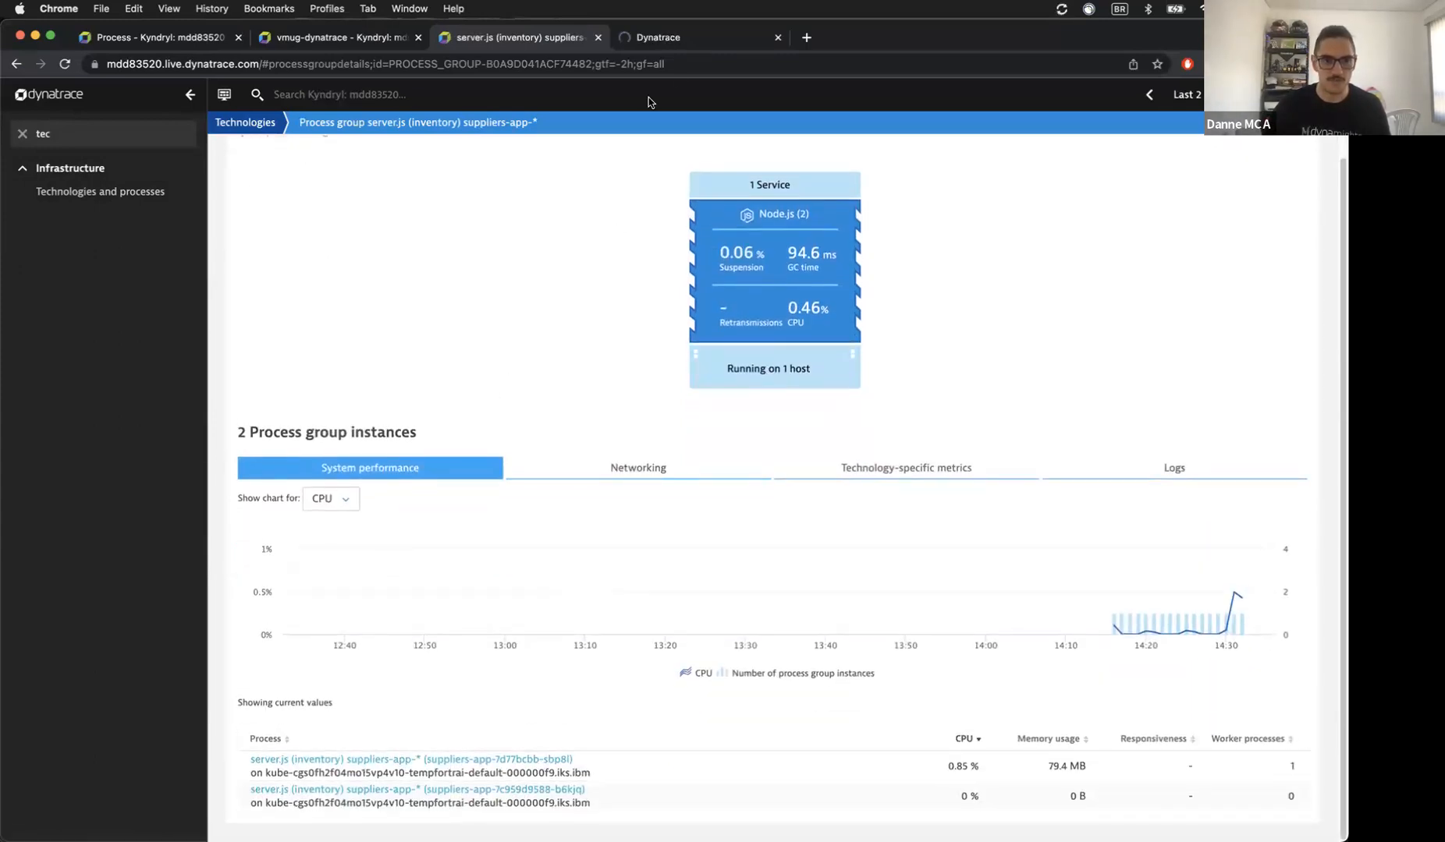
left_click_drag(683, 44, 351, 38)
Step: Compare the two server.js process instances and select the OneAgent version value
left_click(210, 36)
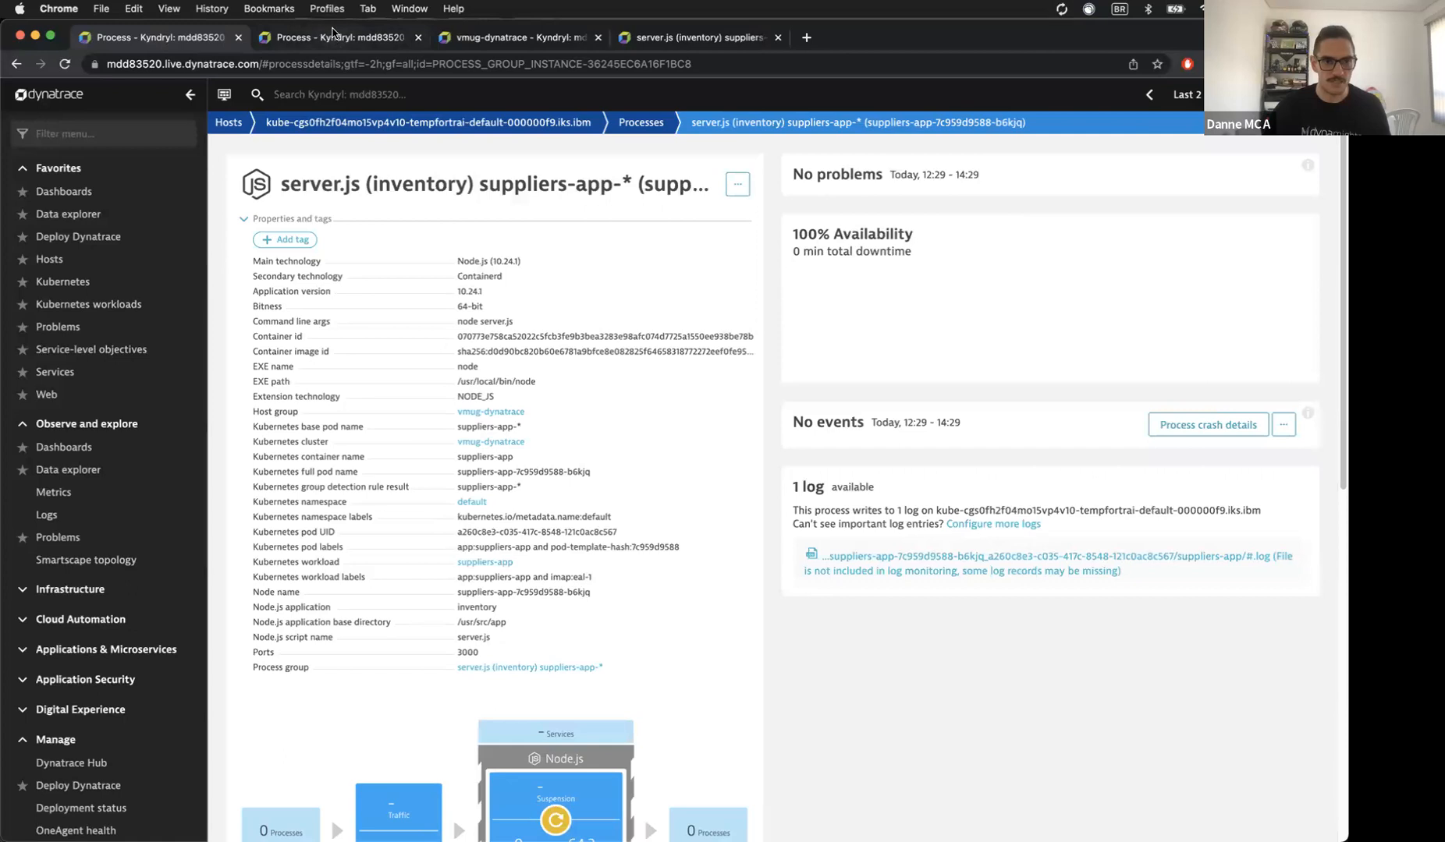
left_click(332, 35)
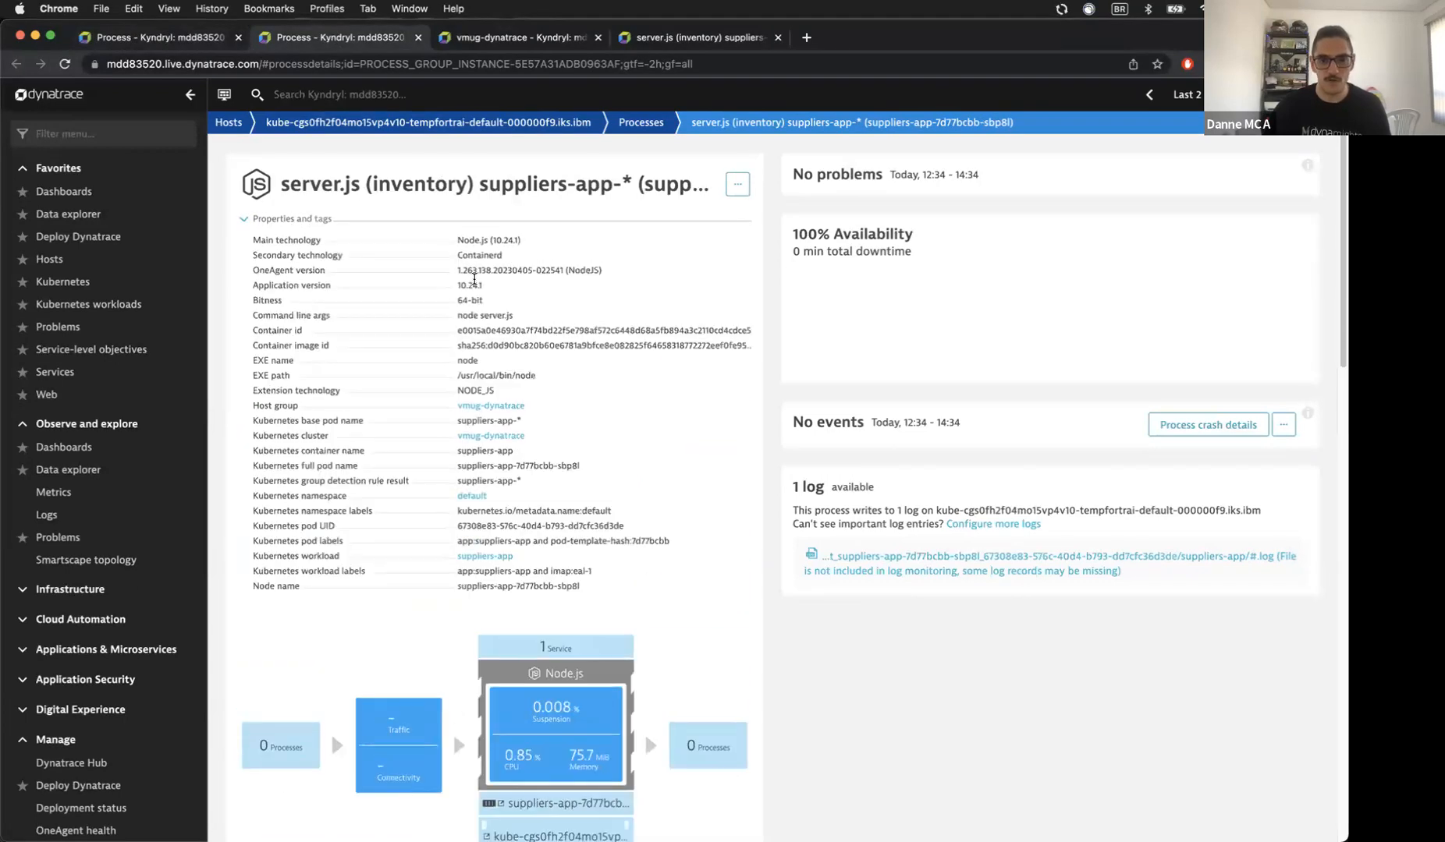
triple_click(255, 294)
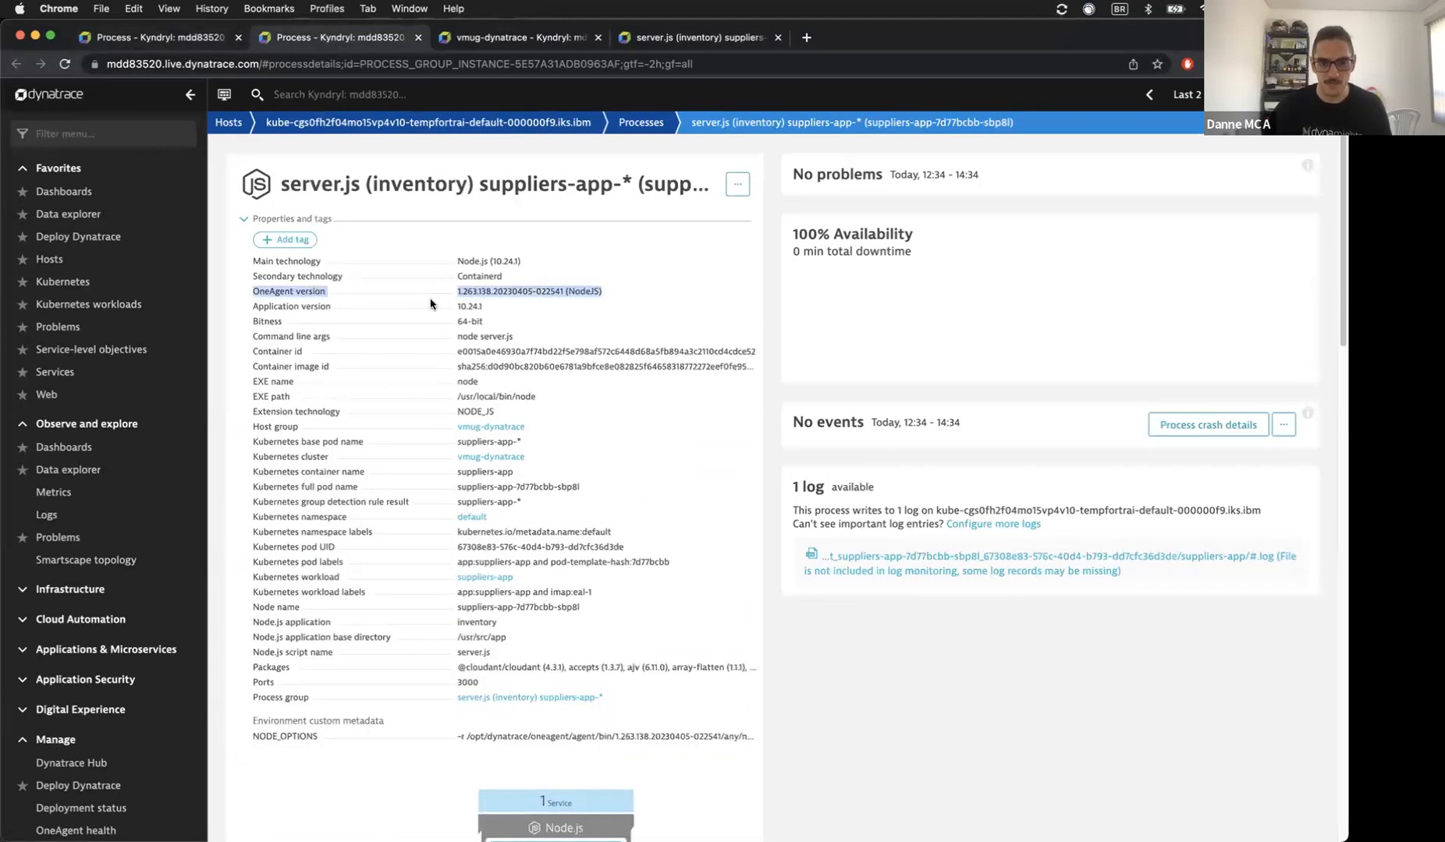
scroll(507, 289, "down", 9)
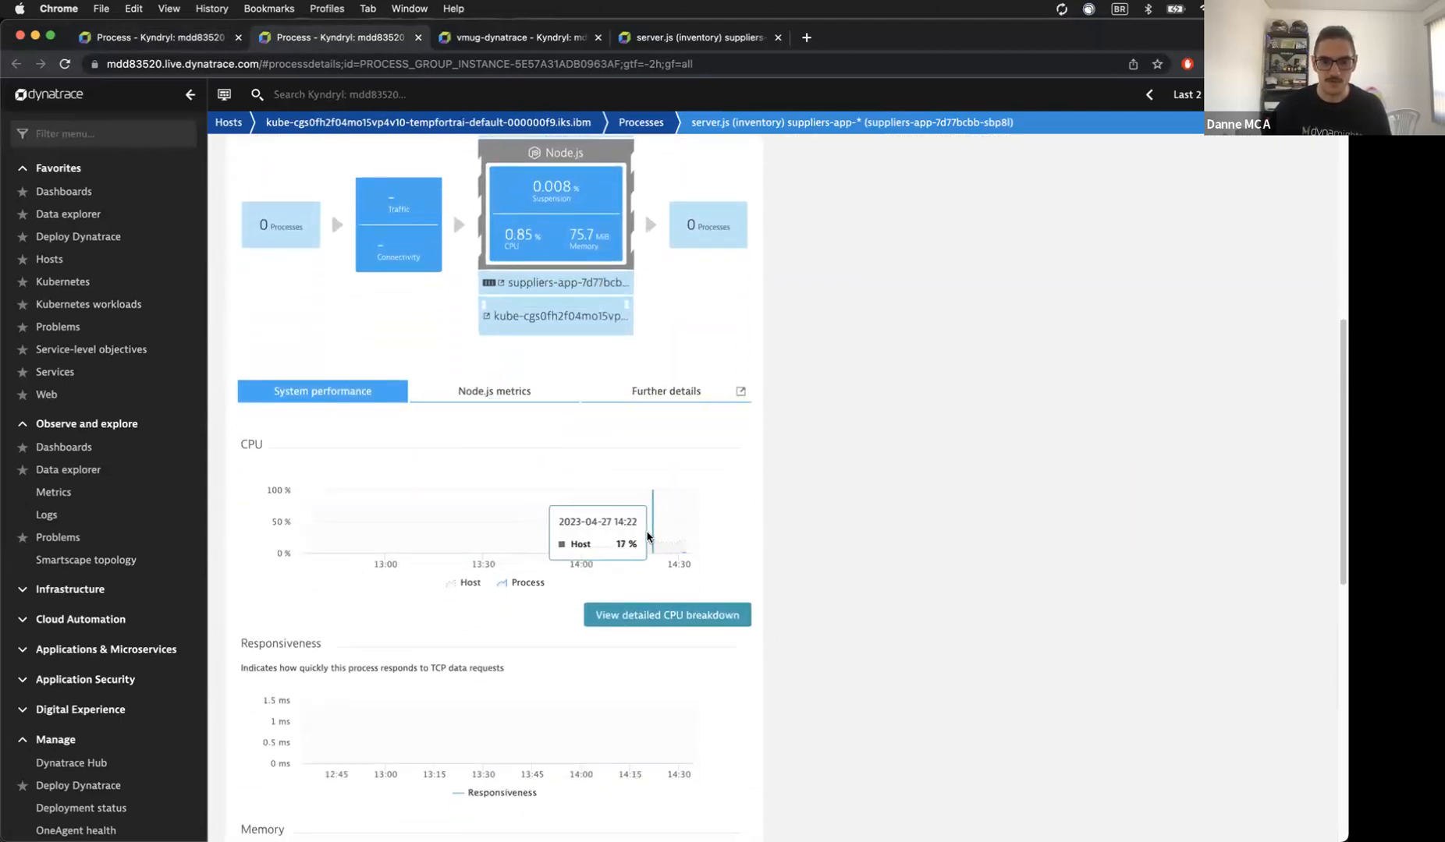
Step: Review both instances' System performance, then open detailed Node.js metrics for the sbp8l process
left_click(180, 41)
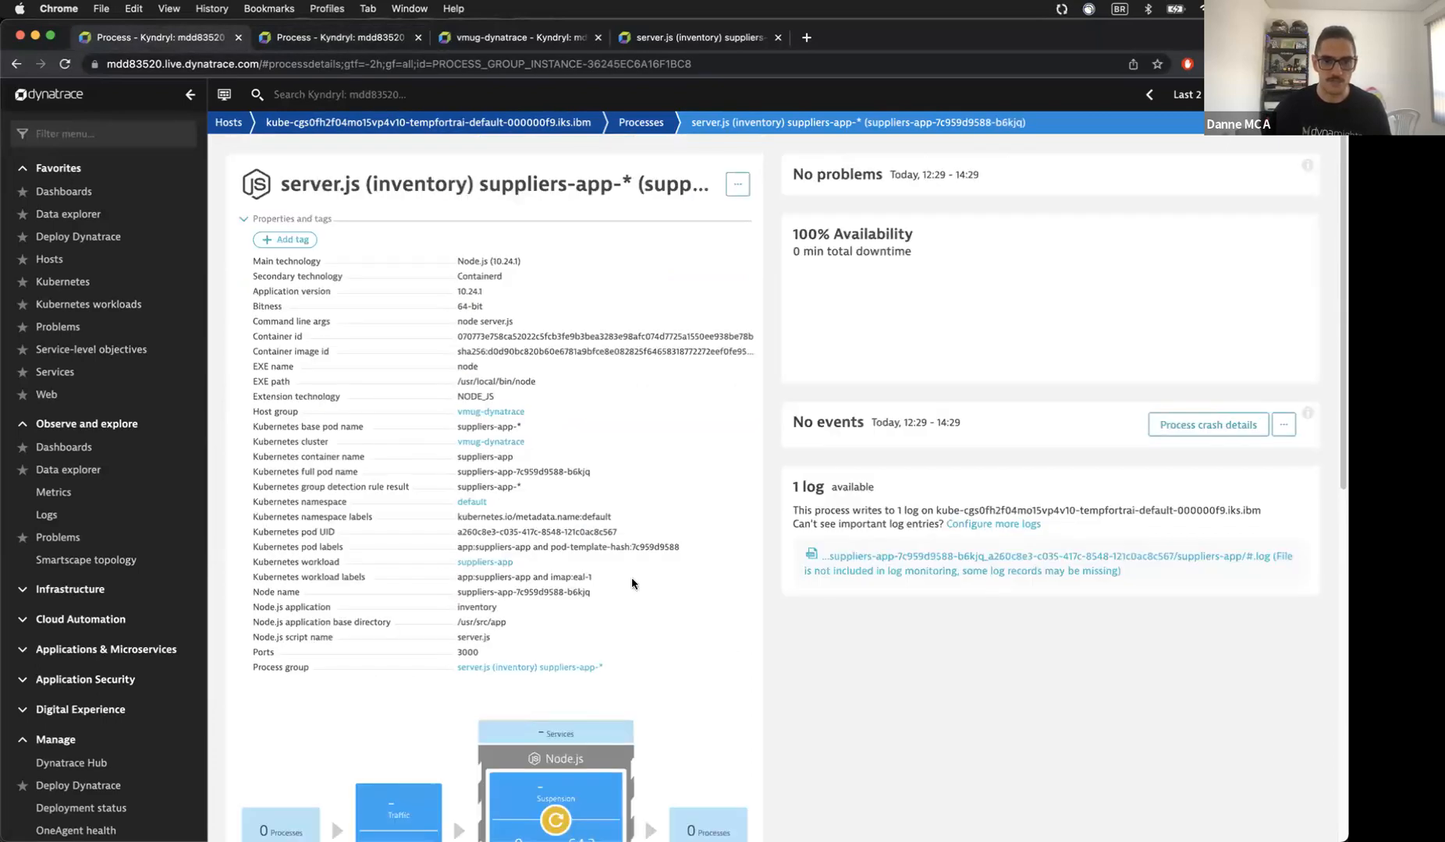
scroll(617, 593, "down", 10)
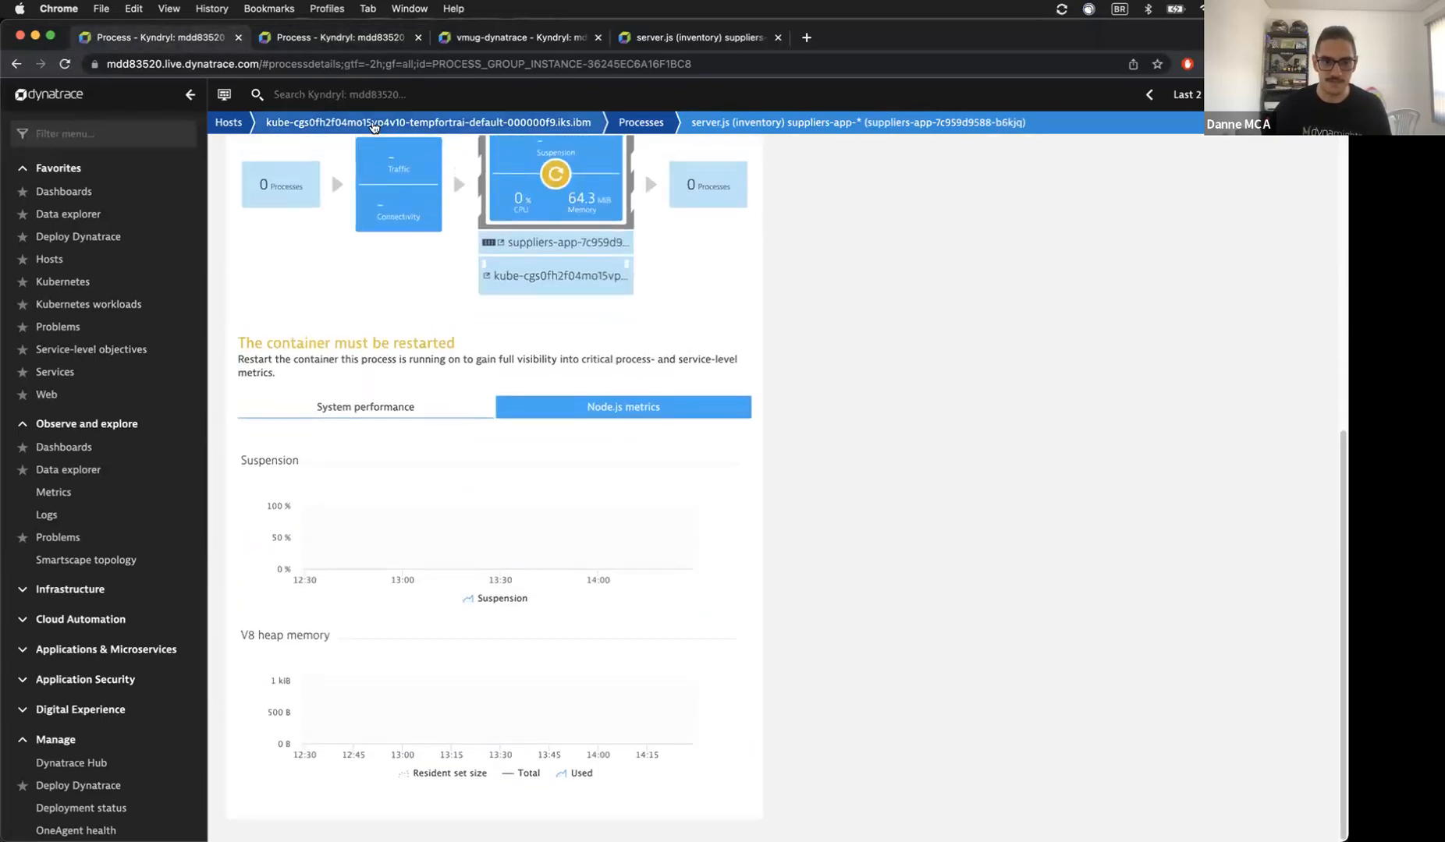
left_click(336, 38)
scroll(566, 442, "down", 3)
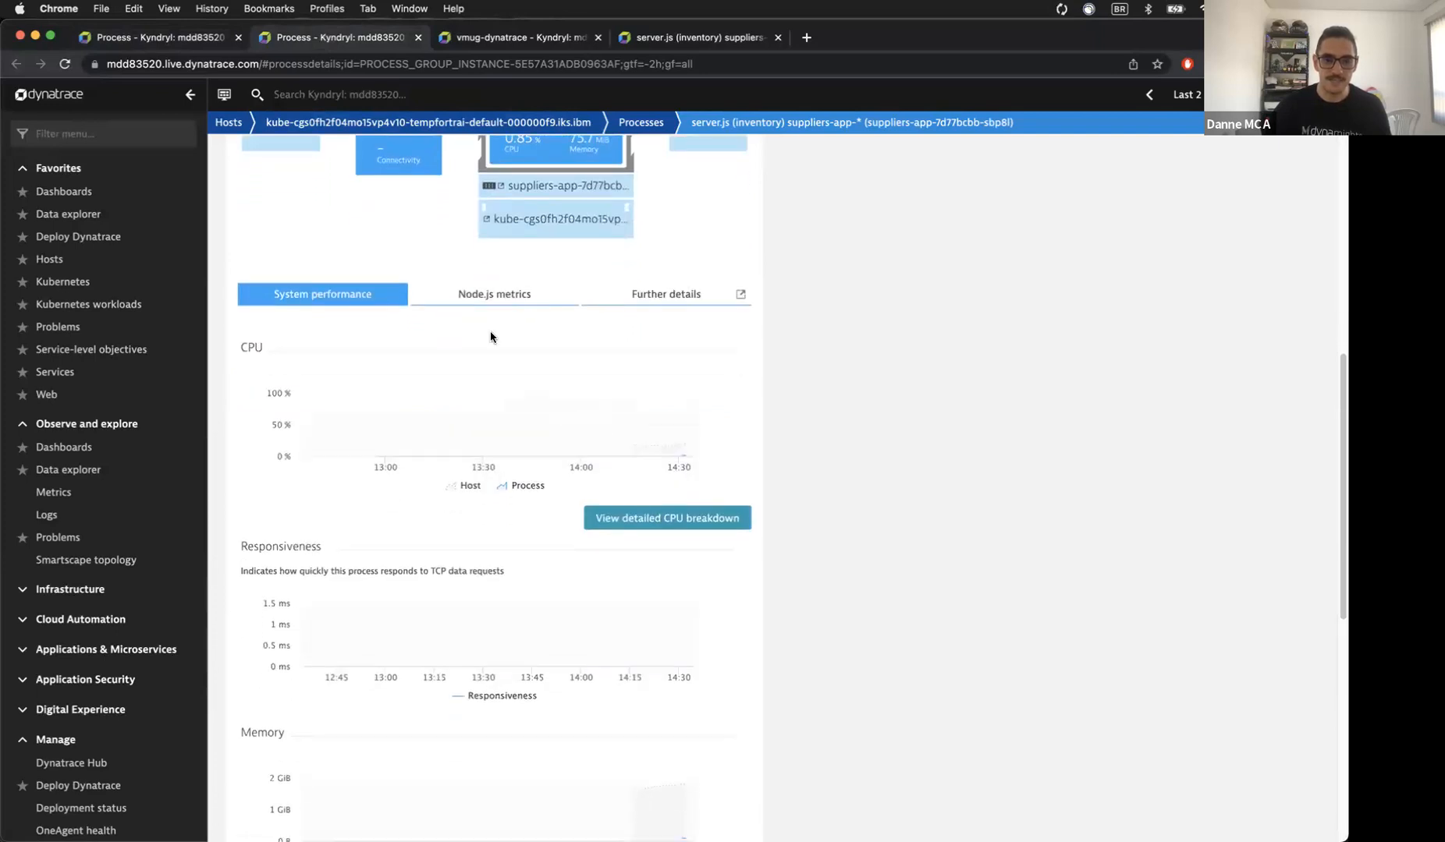
left_click(491, 311)
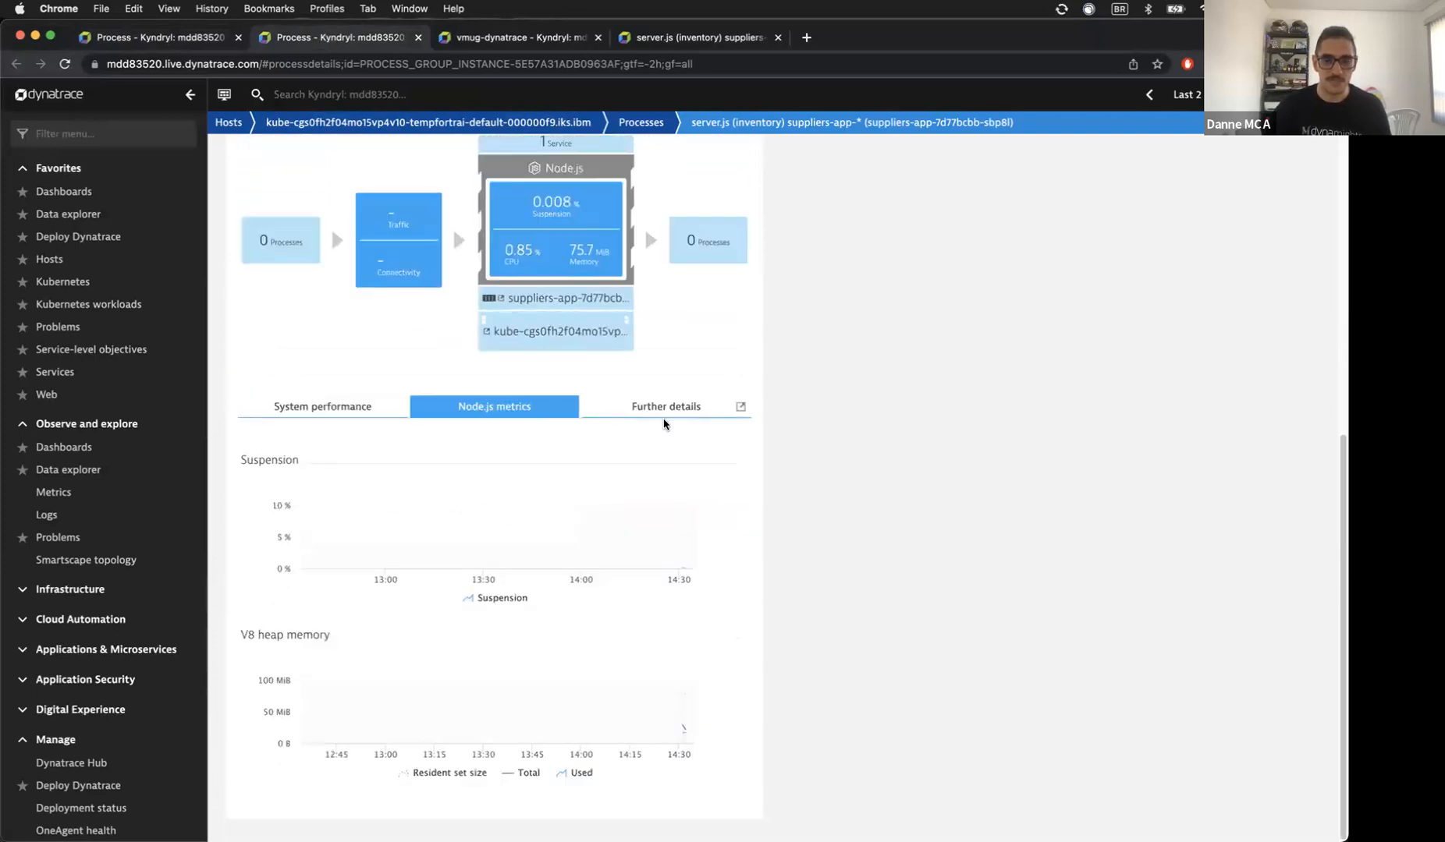
left_click(694, 408)
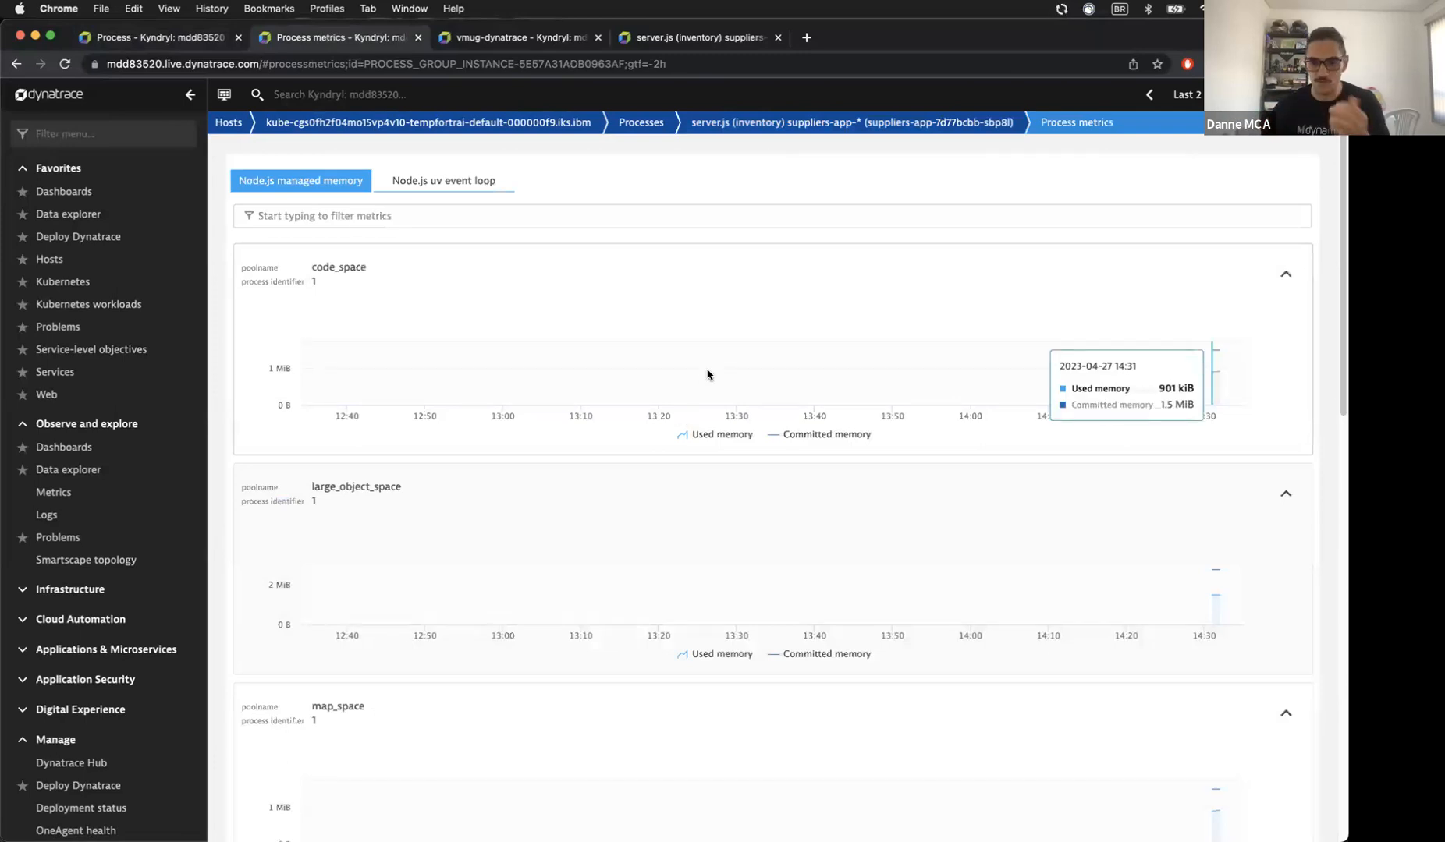
Step: Show the Node.js uv event loop charts in Process metrics, then return to the inventory server.js page
scroll(793, 430, "down", 8)
scroll(804, 441, "down", 4)
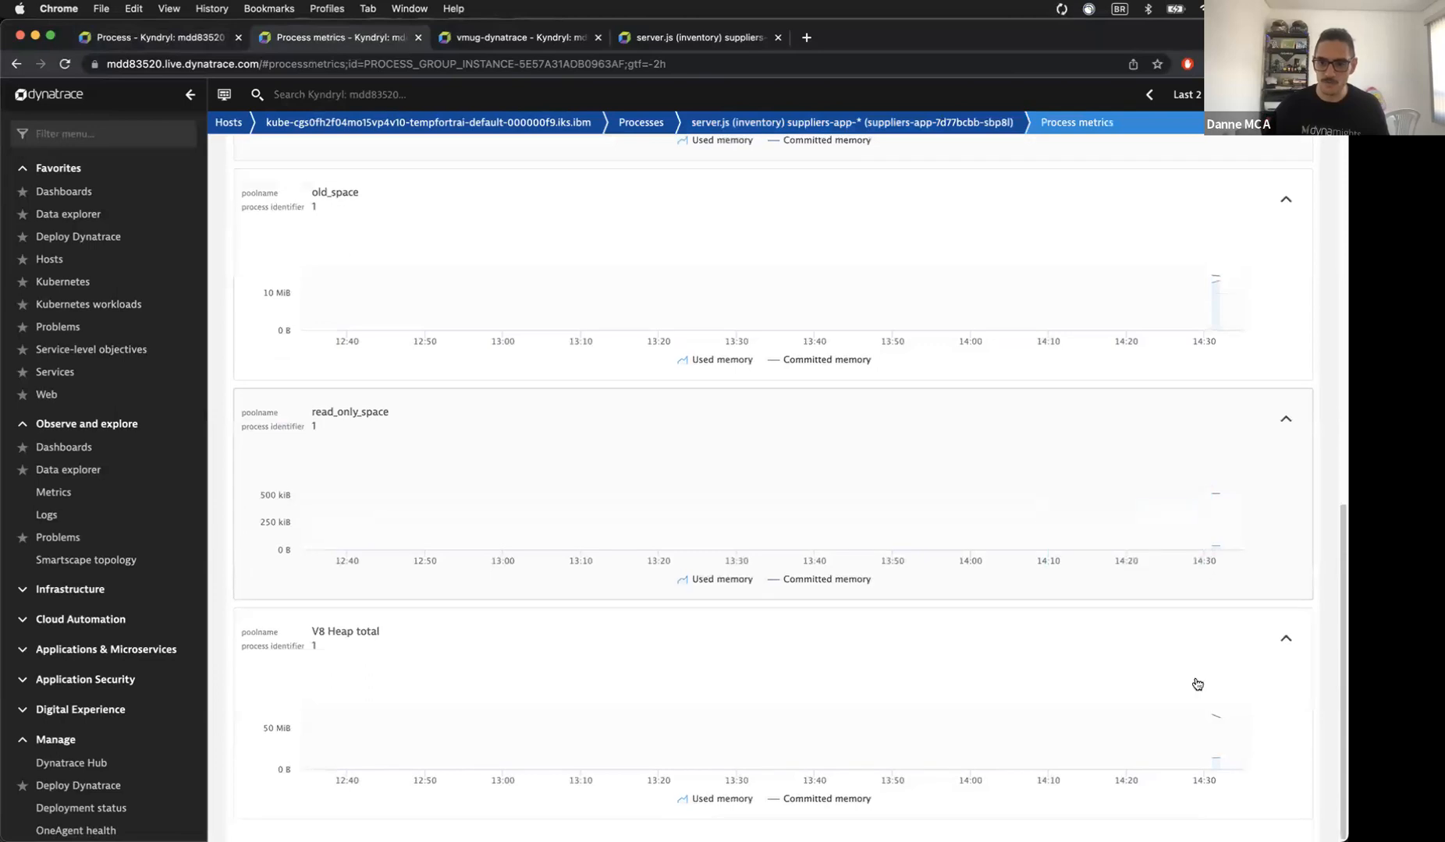
scroll(1217, 737, "up", 3)
scroll(1216, 528, "up", 10)
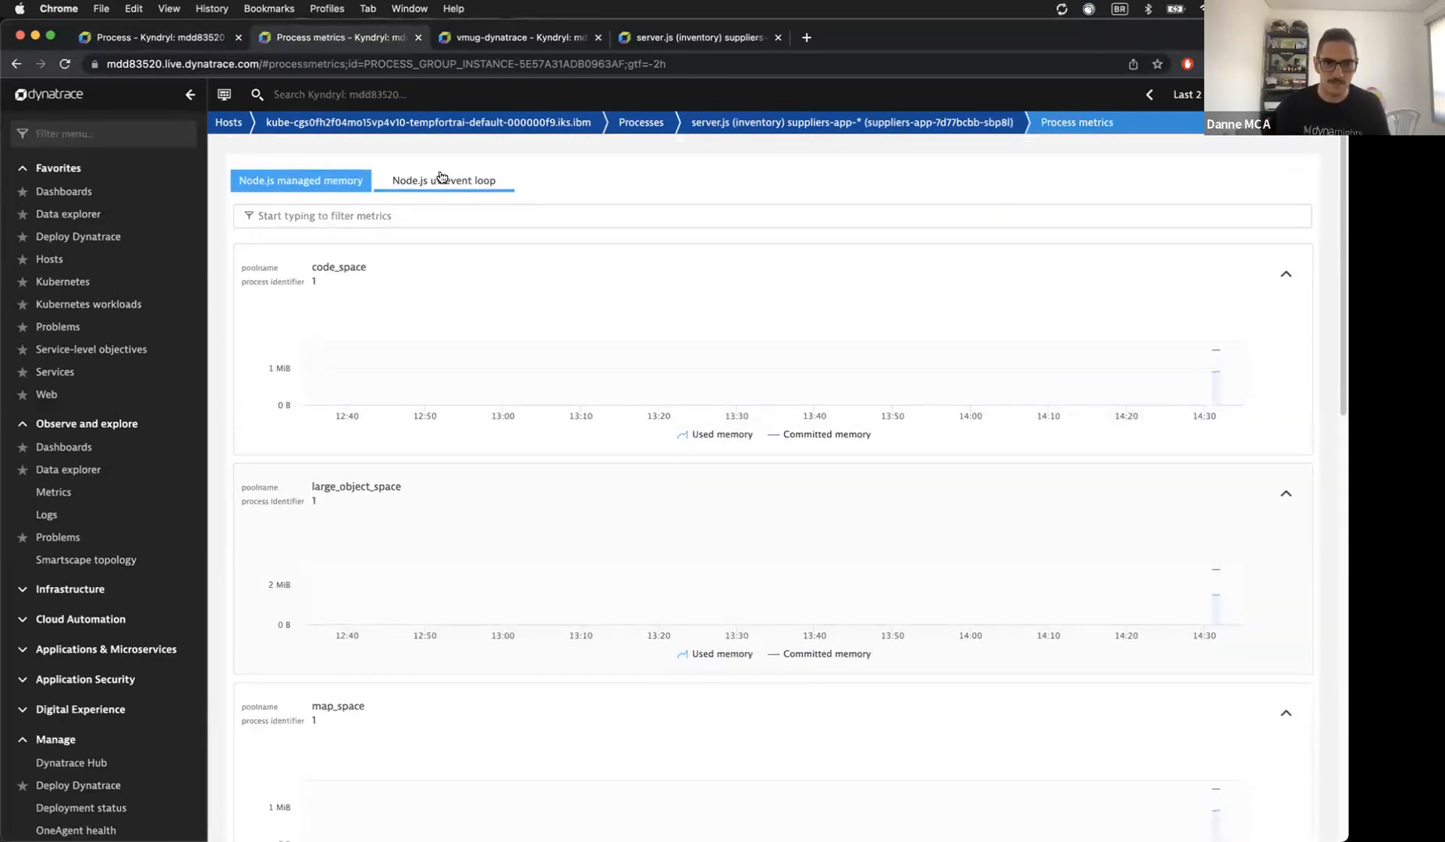
left_click(441, 179)
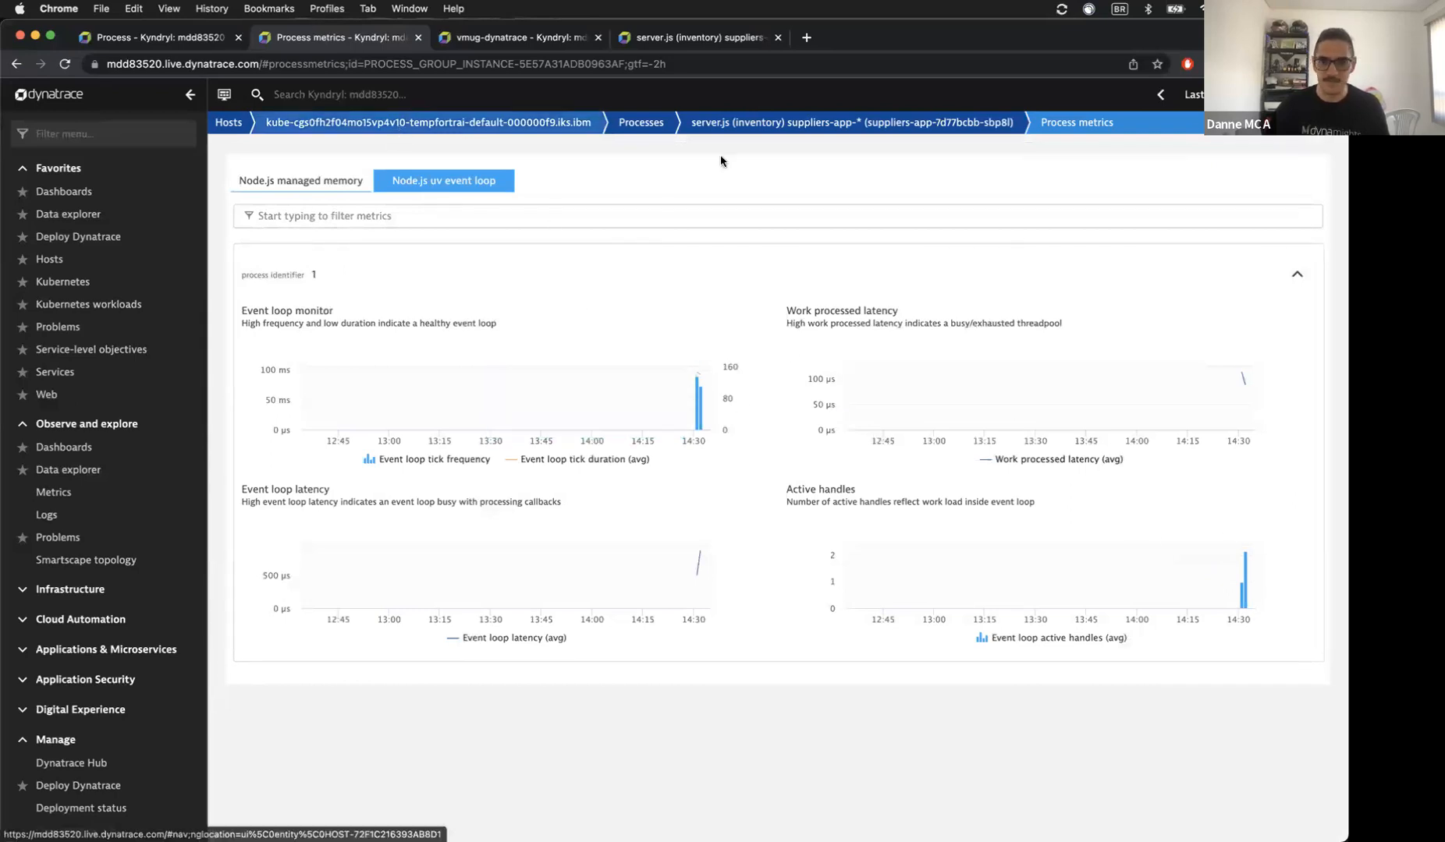
left_click(680, 35)
Step: Inspect the inventory service's calling application, Node.js processes and called services, then reload the page
left_click(262, 533)
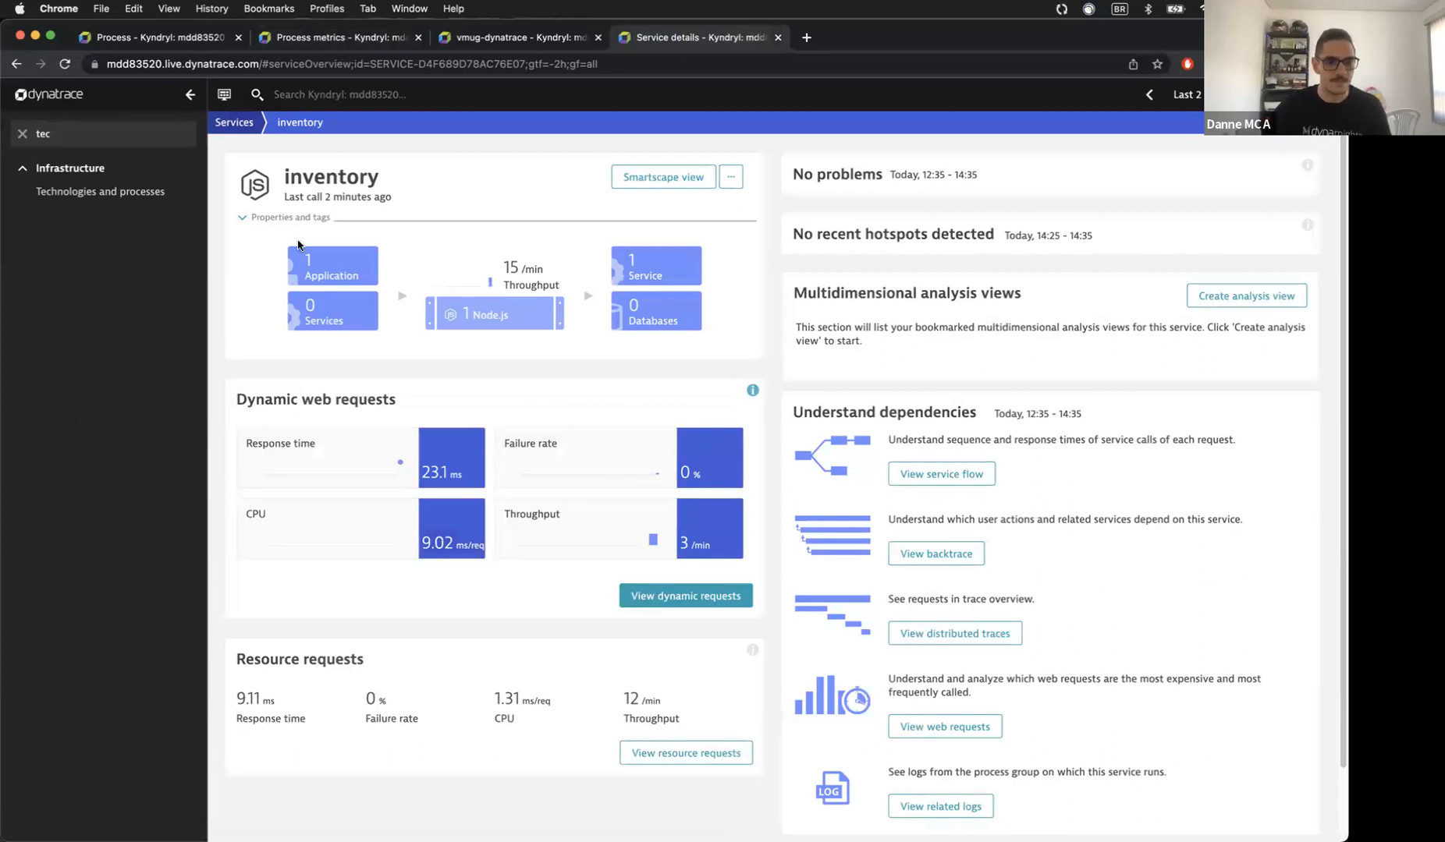
left_click(306, 263)
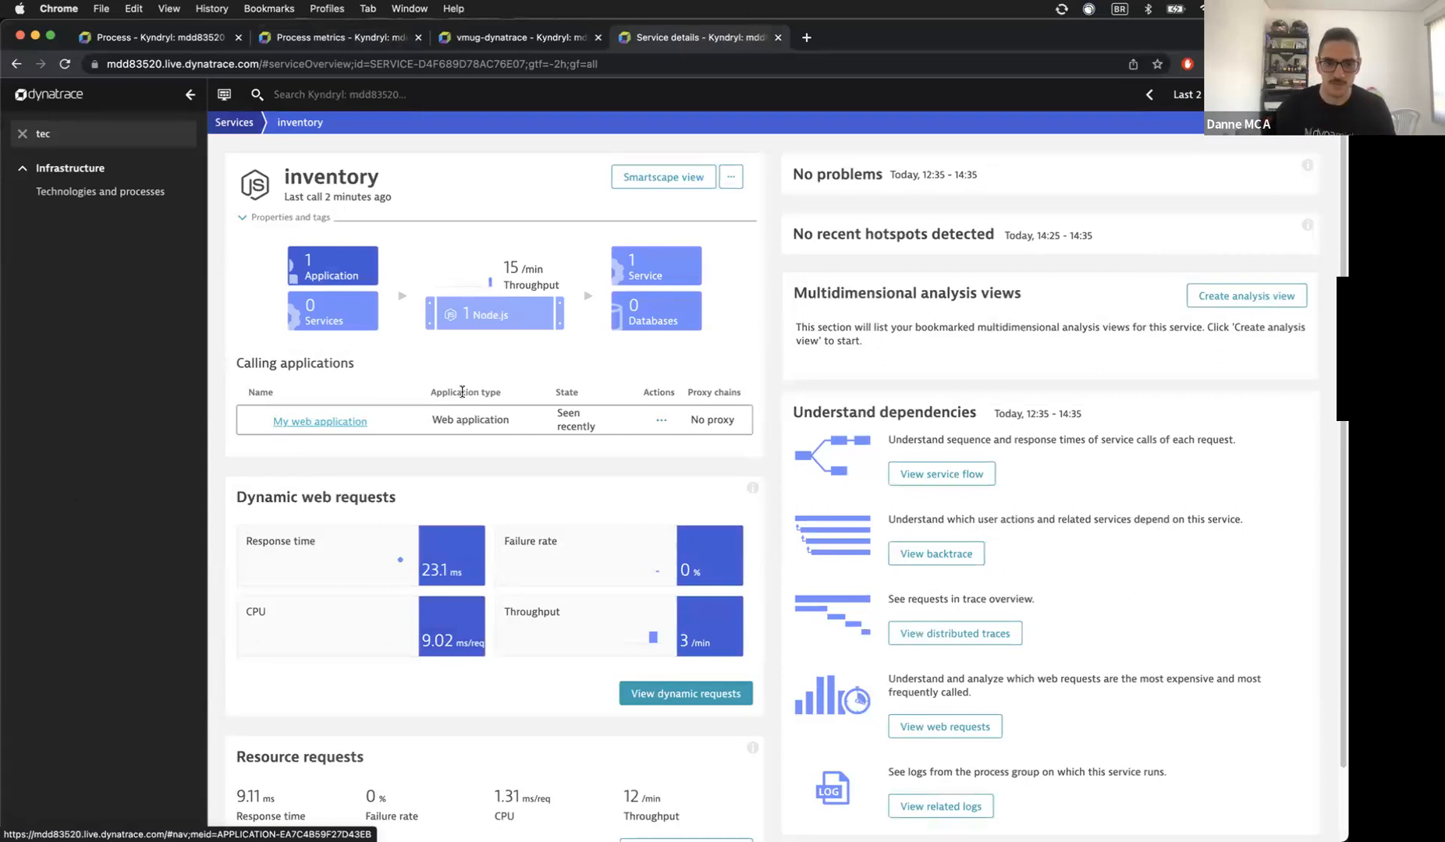
left_click(513, 318)
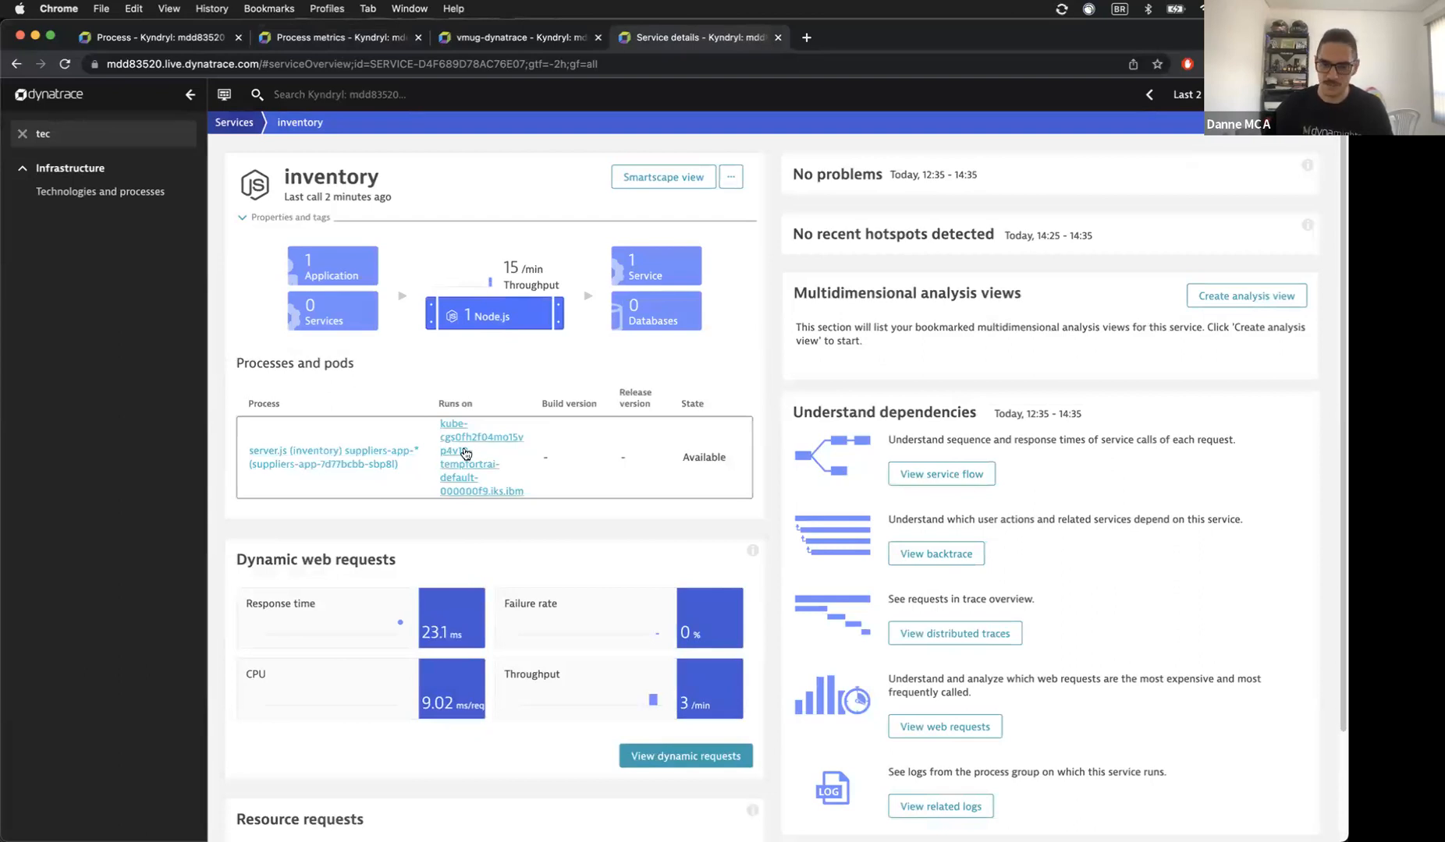
left_click(655, 267)
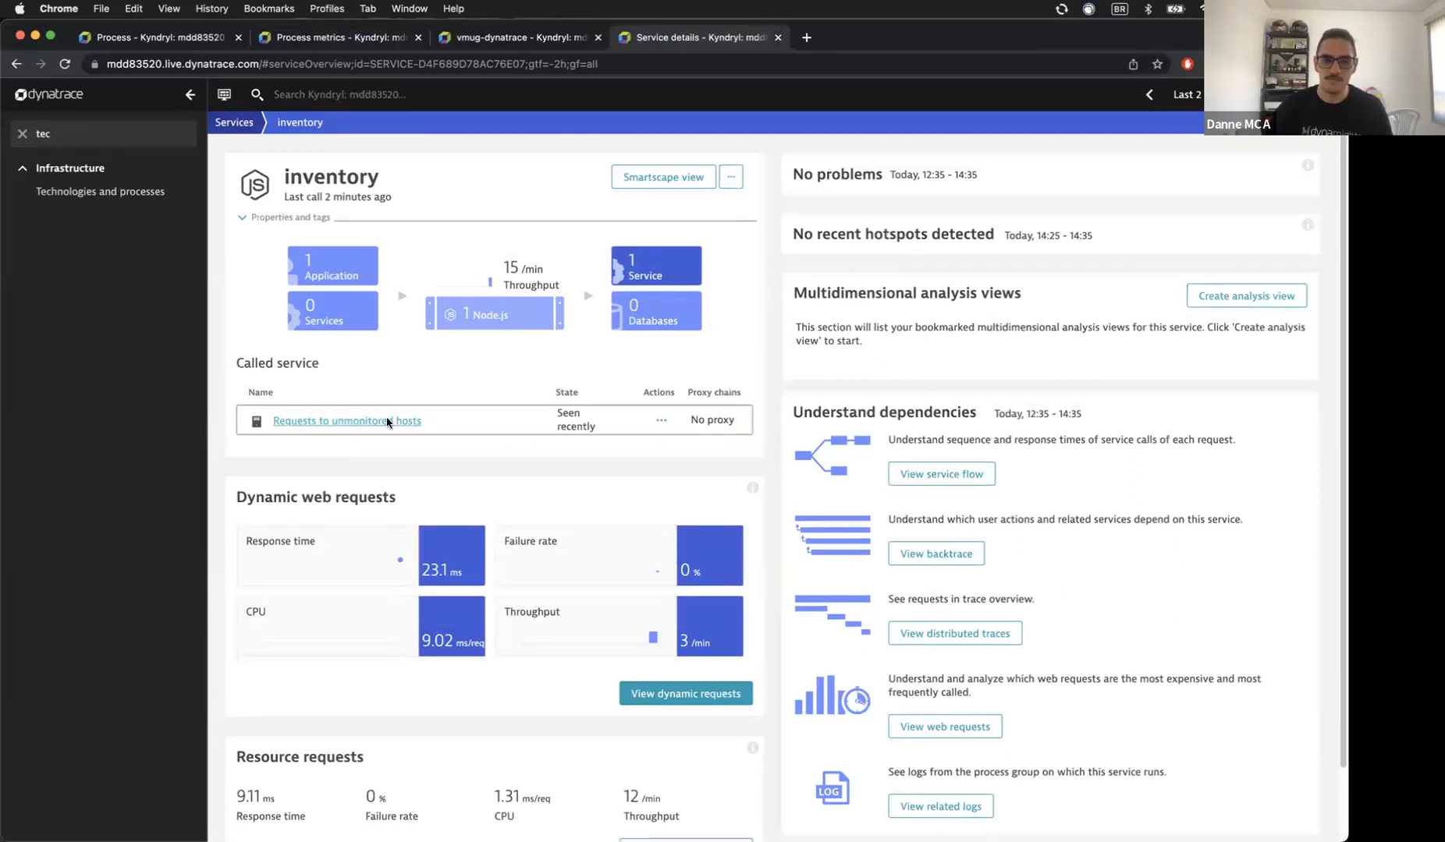
left_click(67, 64)
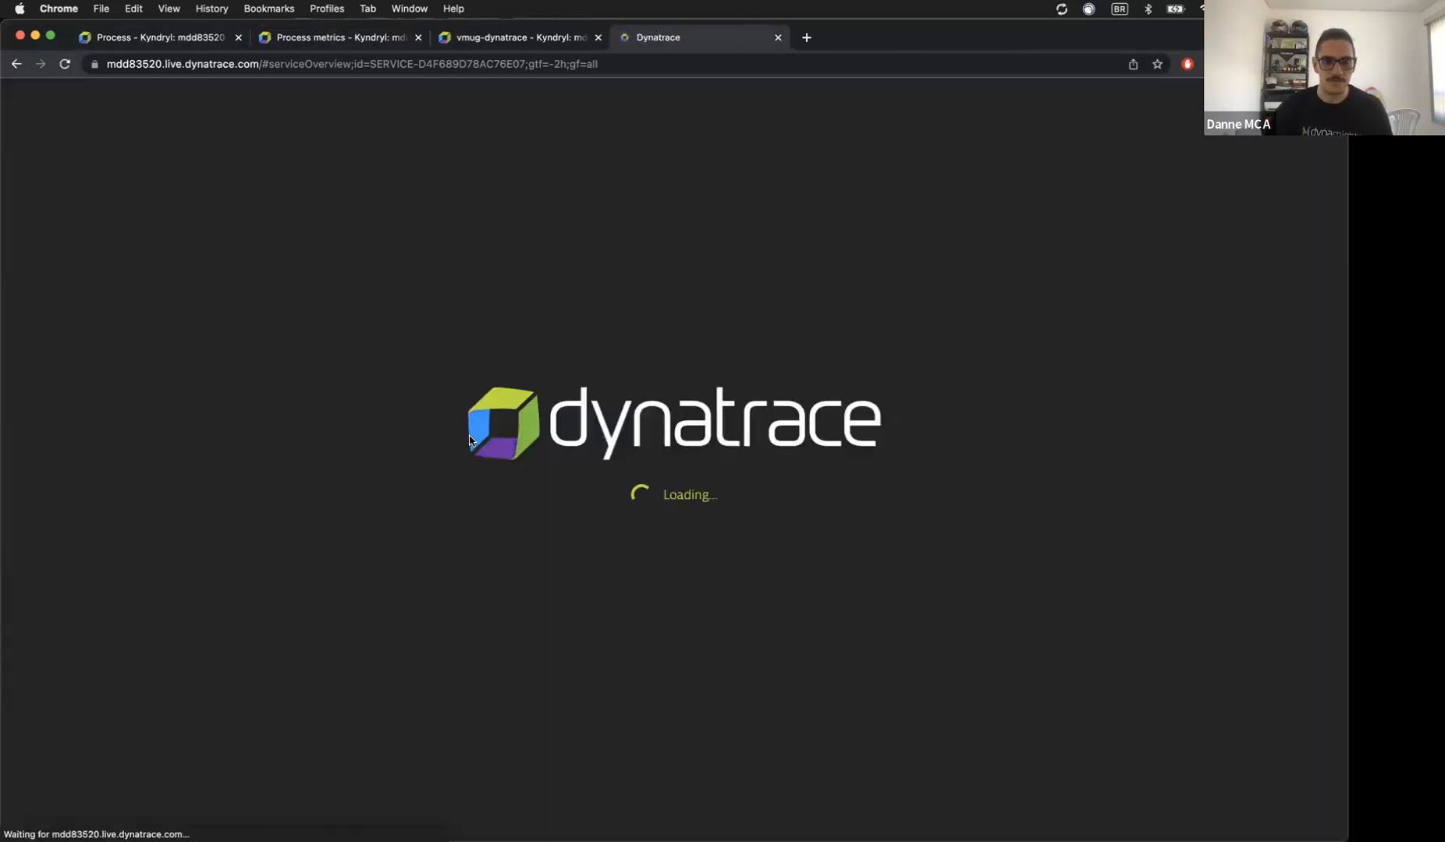
left_click(319, 815)
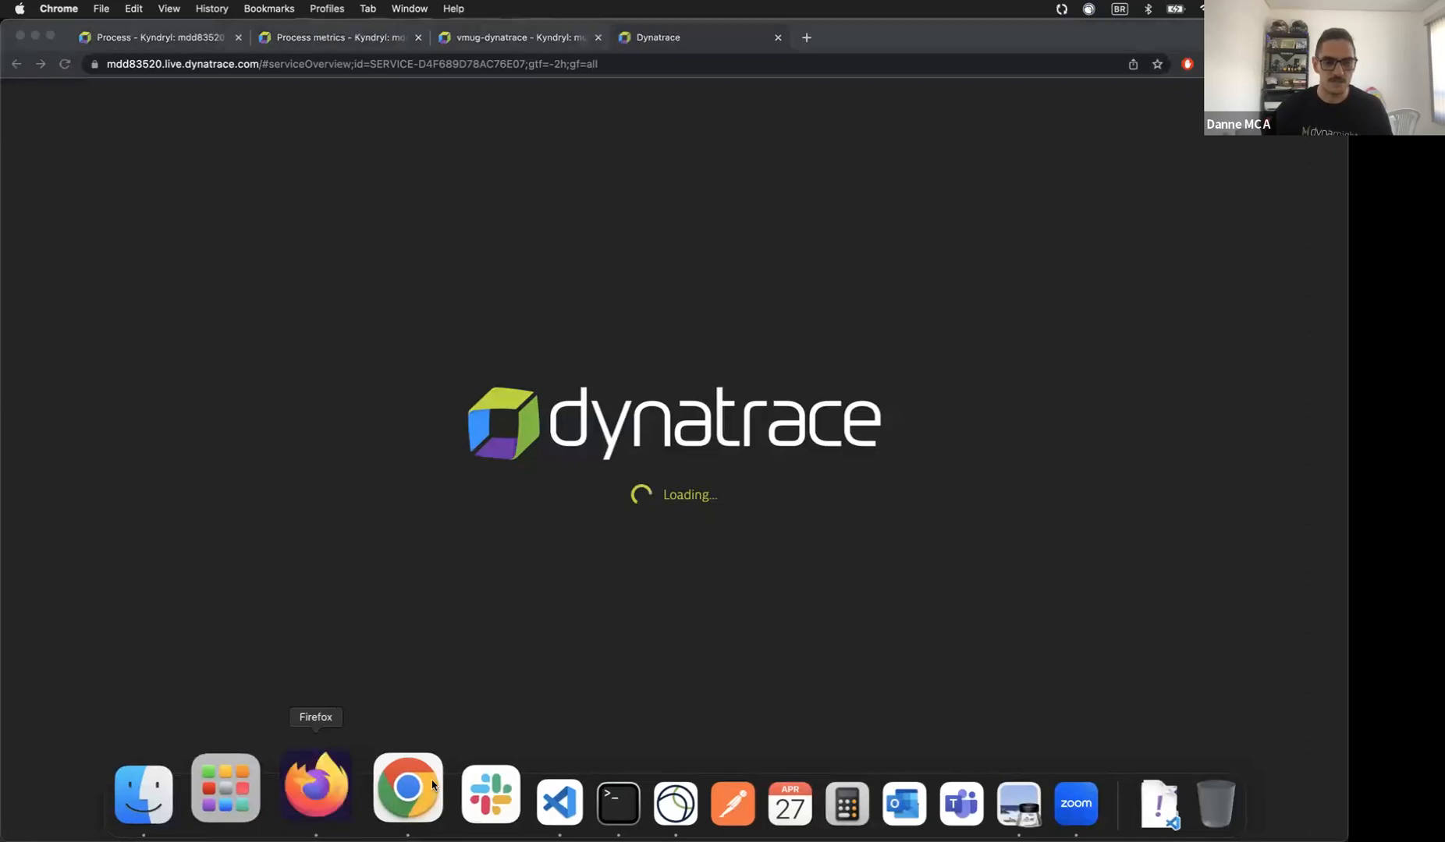
Step: Delete the BH-address supplier and the jdjdjdjwe supplier from the Suppliers List
left_click(187, 98)
left_click(507, 213)
left_click(293, 99)
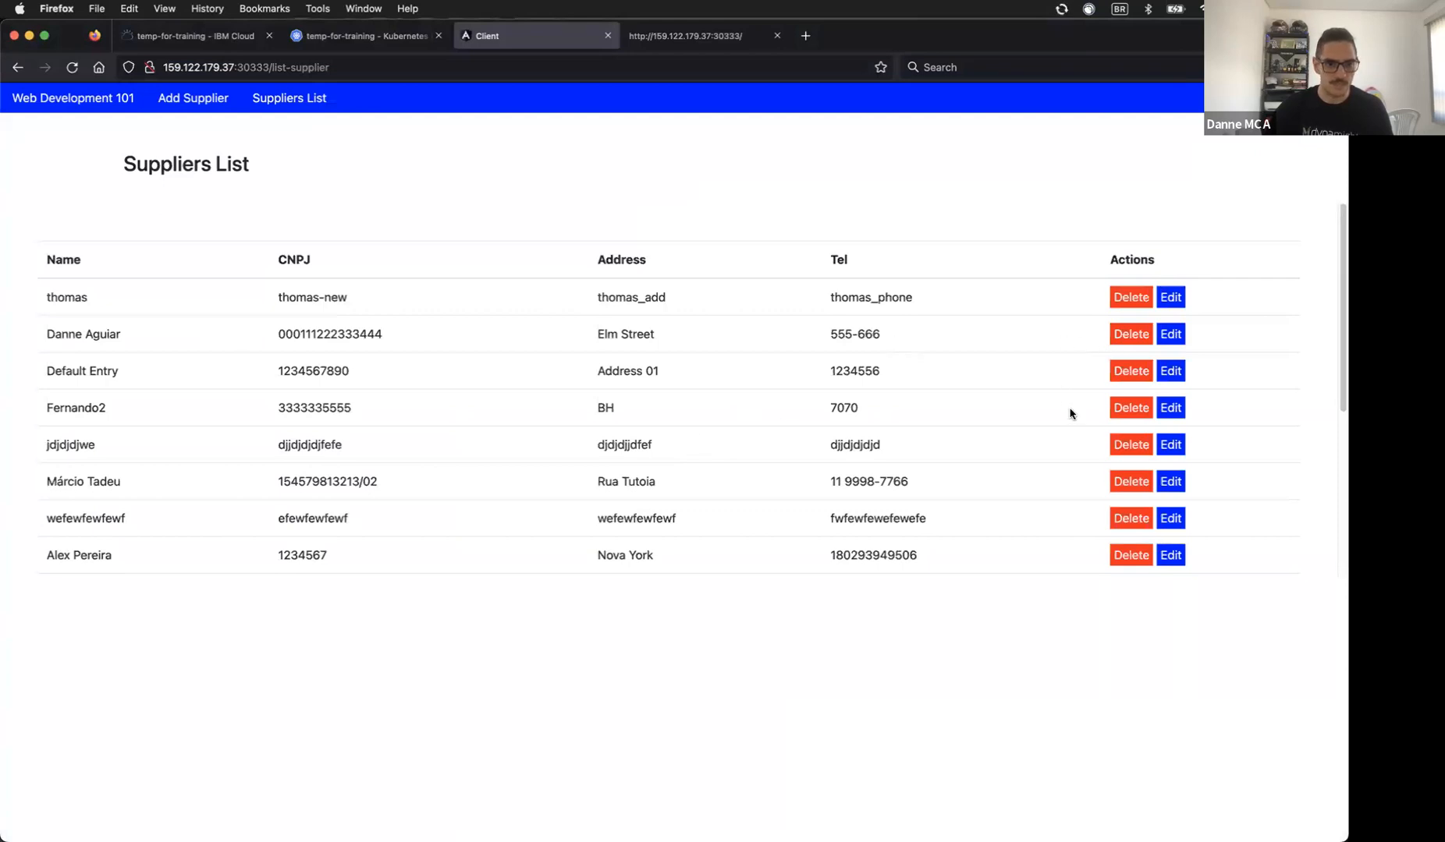
left_click(1114, 409)
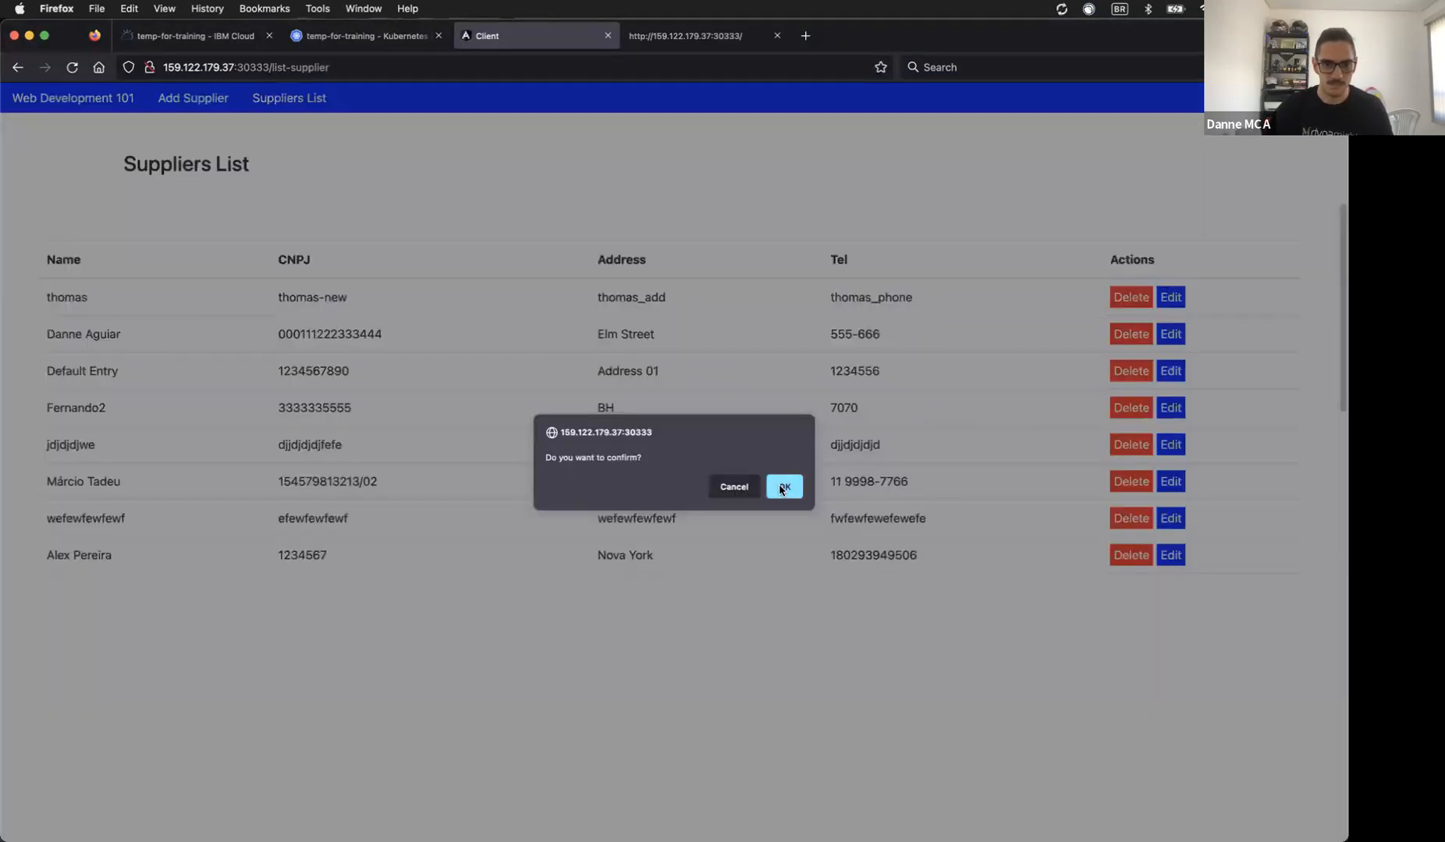
left_click(782, 489)
left_click(1121, 406)
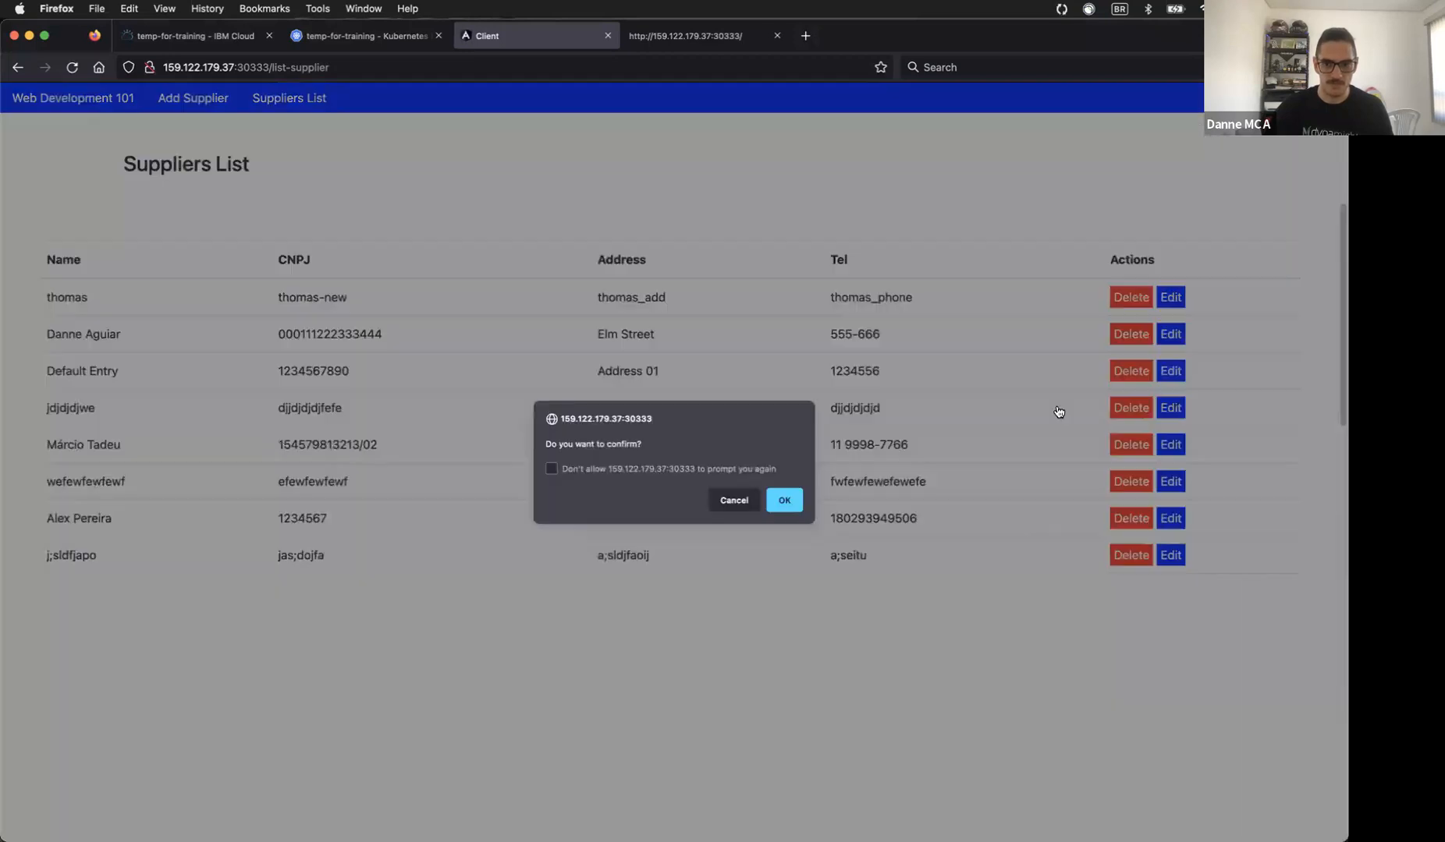
left_click(801, 502)
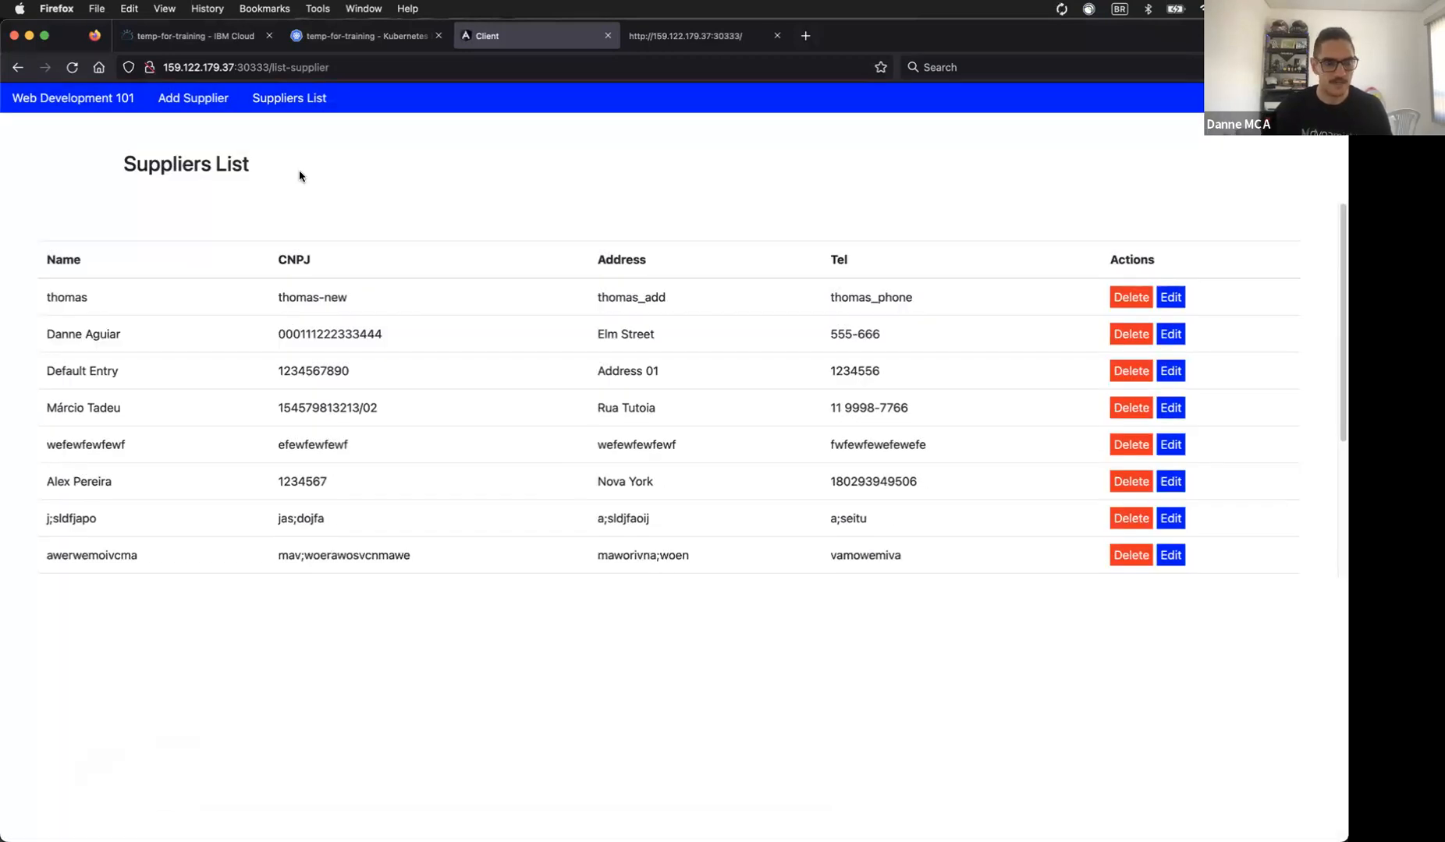
mouse_move(658, 840)
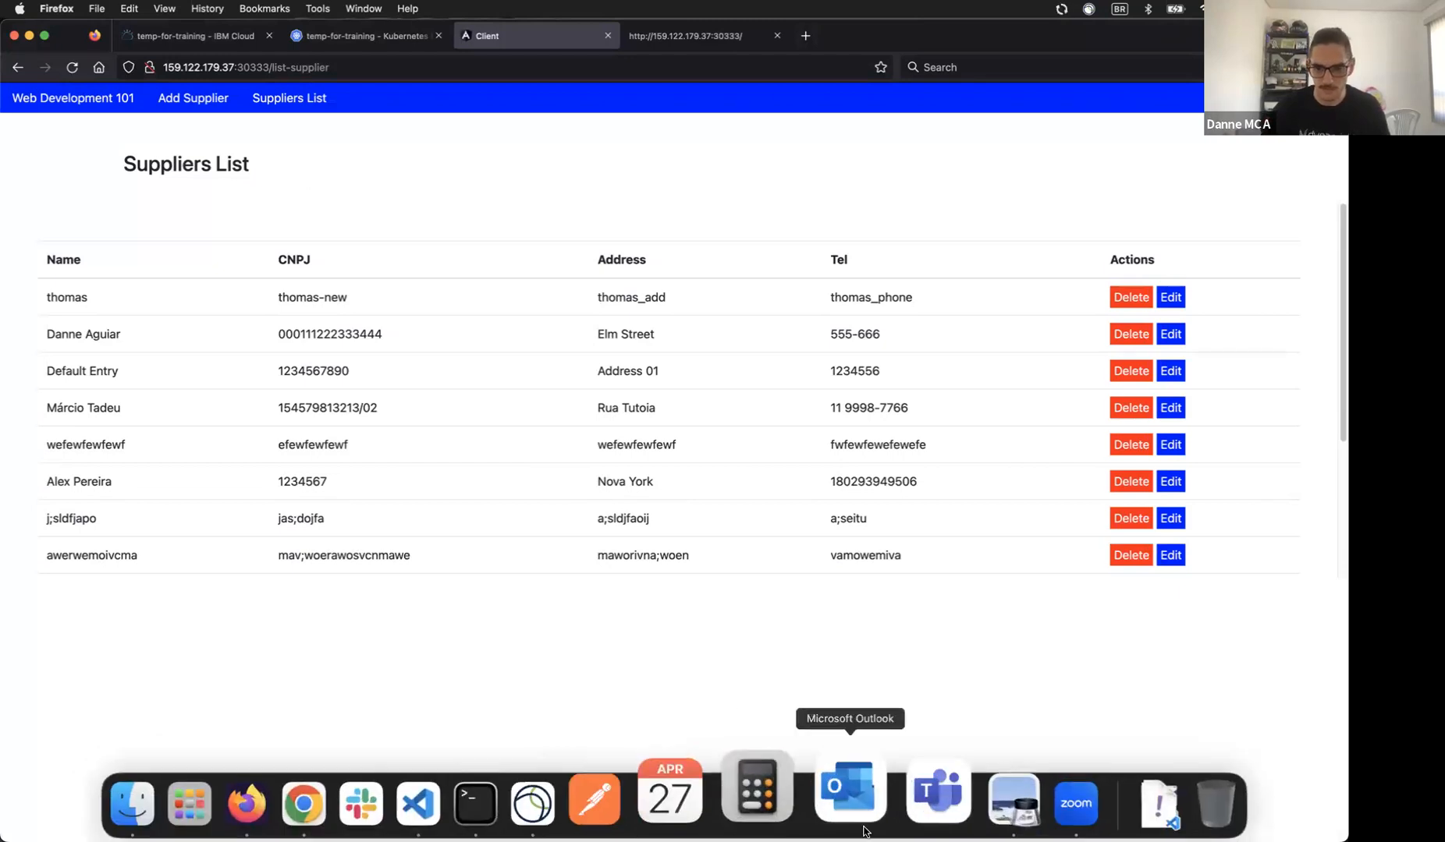
left_click(943, 795)
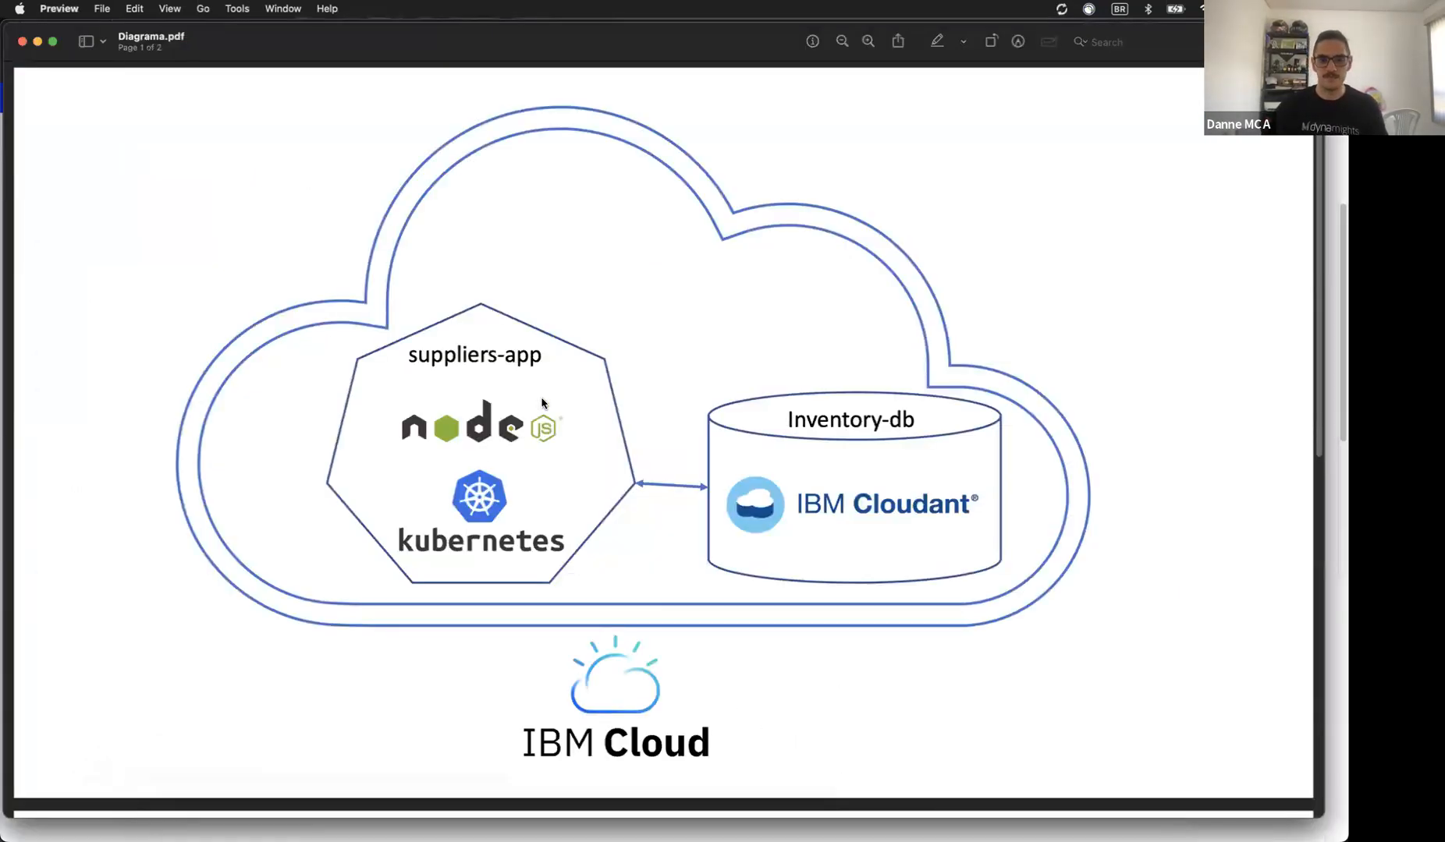
Step: View page 2 of Diagrama.pdf, then reload the Dynatrace inventory service page in Chrome
scroll(525, 427, "down", 5)
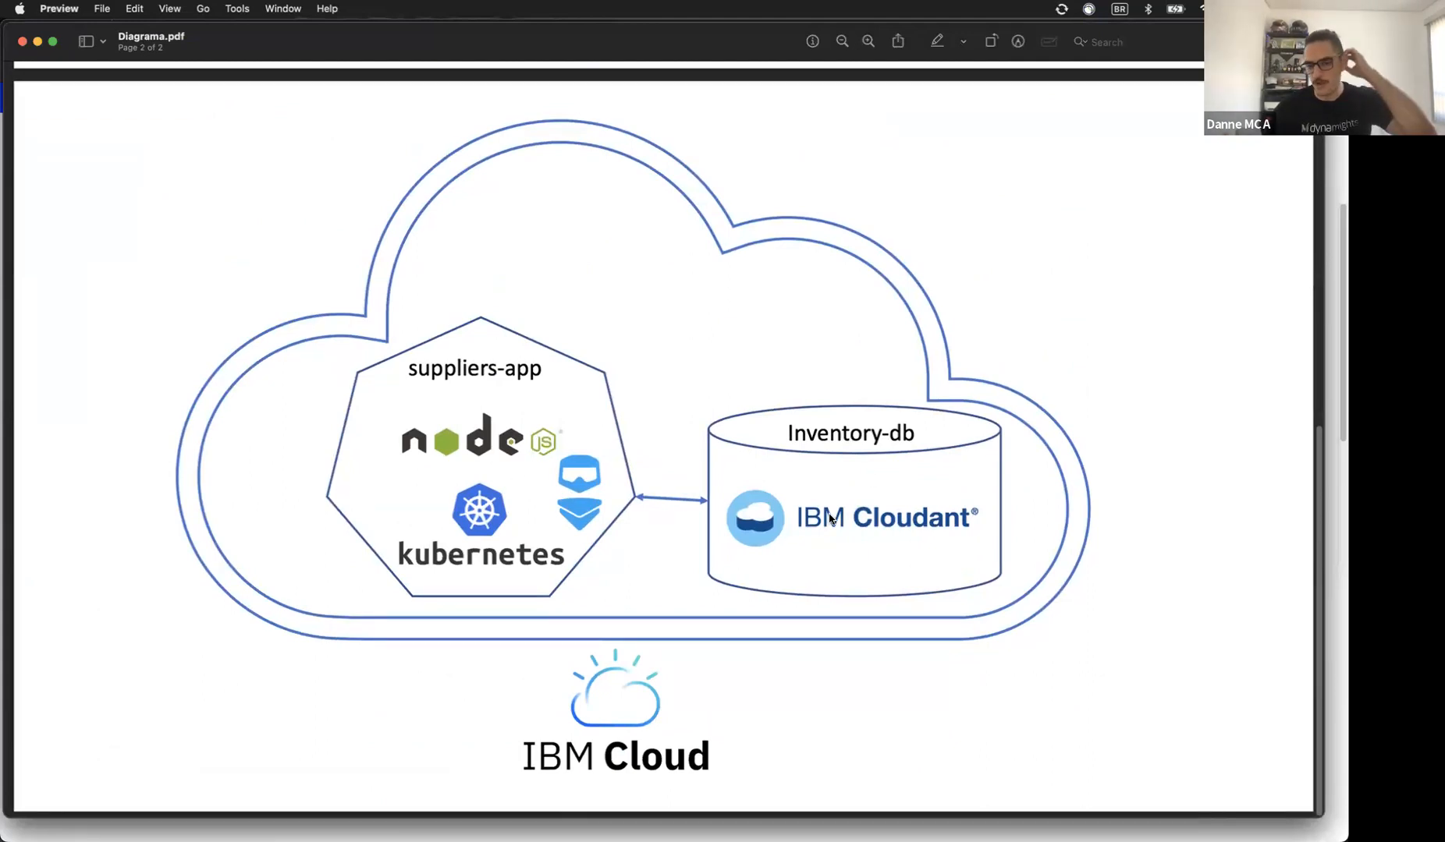
mouse_move(635, 834)
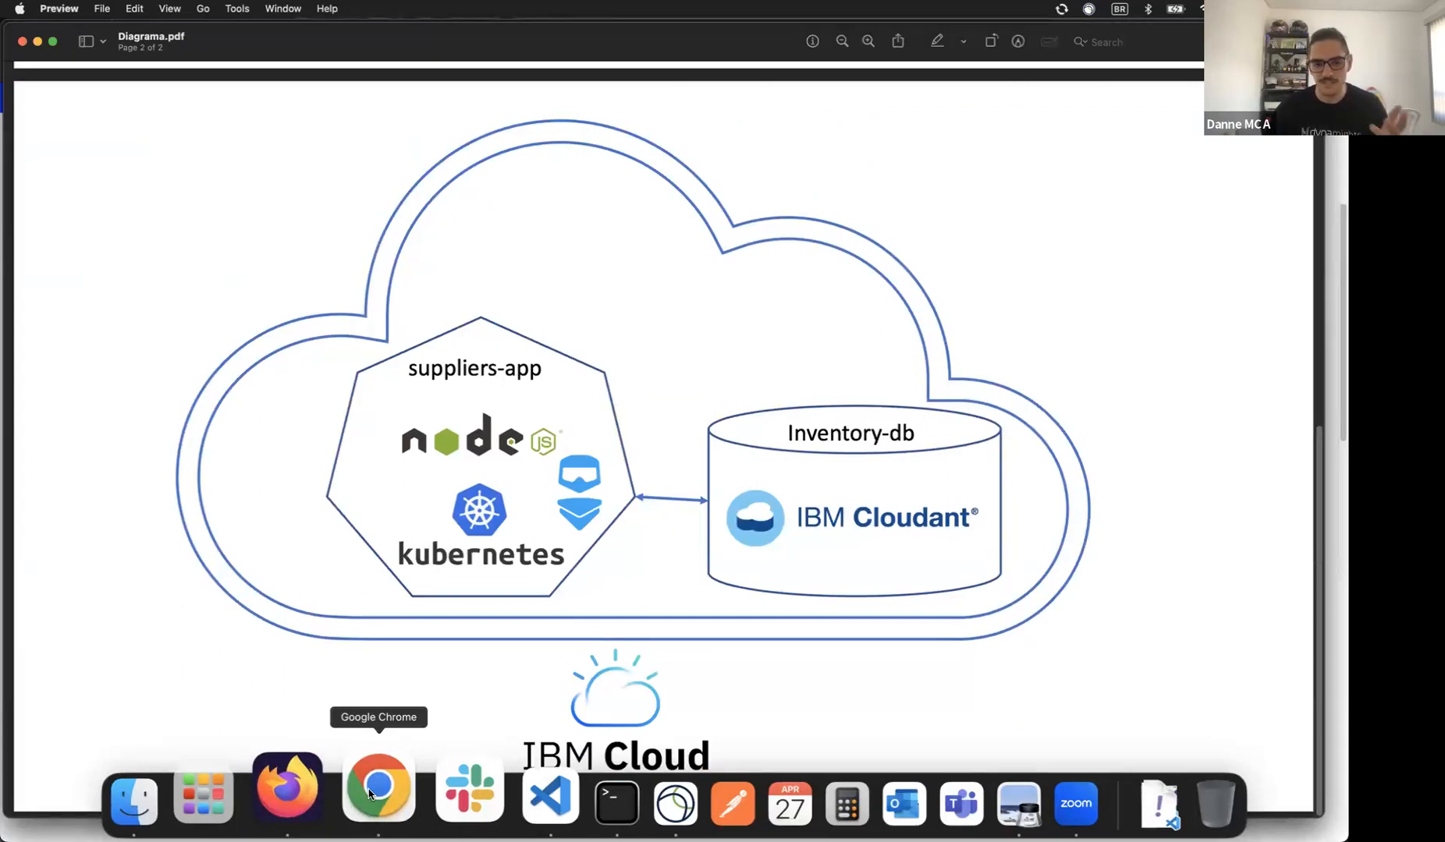
left_click(370, 794)
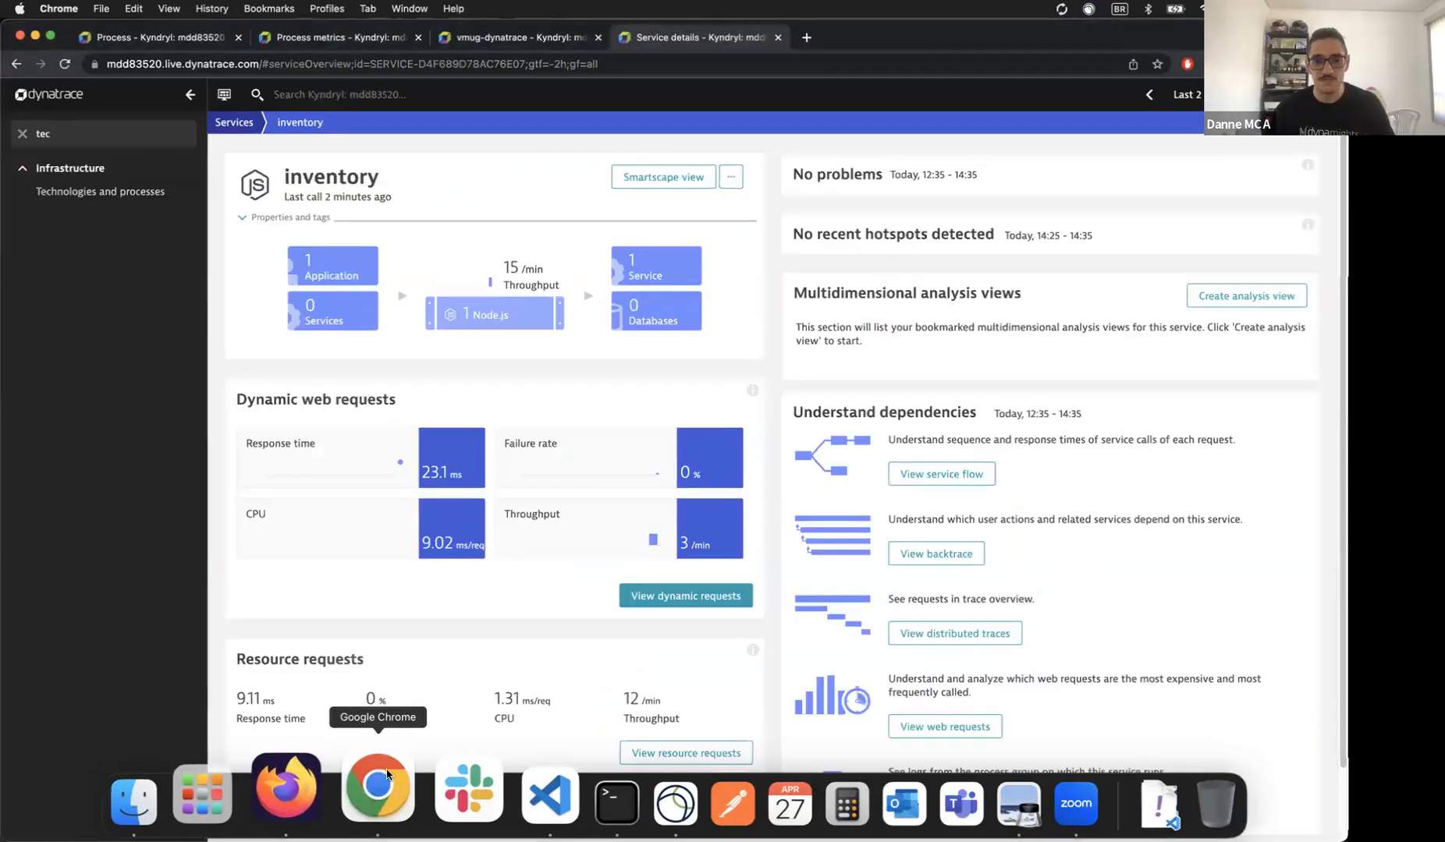
left_click(71, 65)
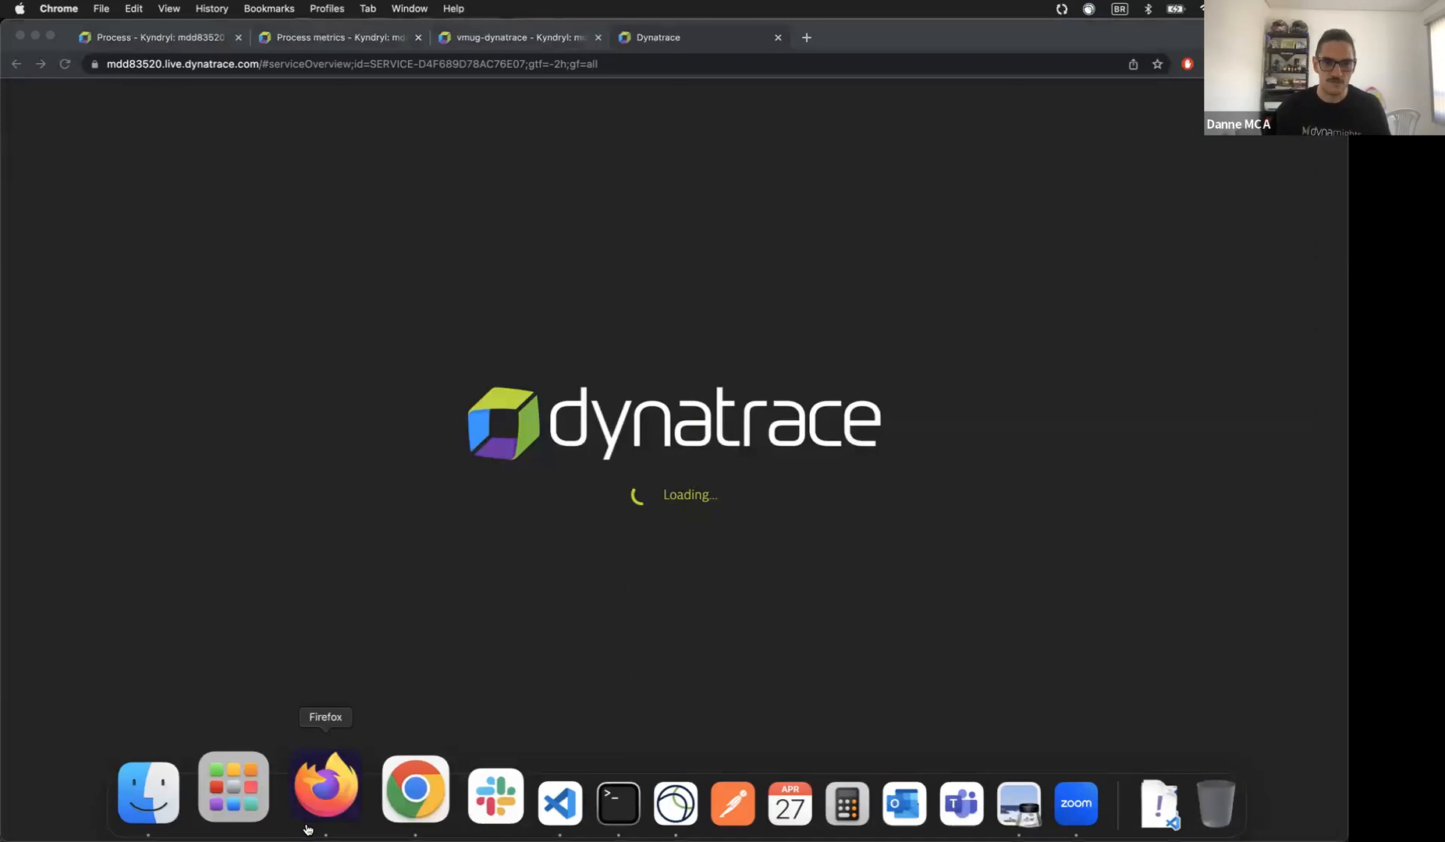
Step: Add a supplier named 'teste' with CNPJ 0123 and Tel 1, and save it
left_click(309, 826)
left_click(200, 103)
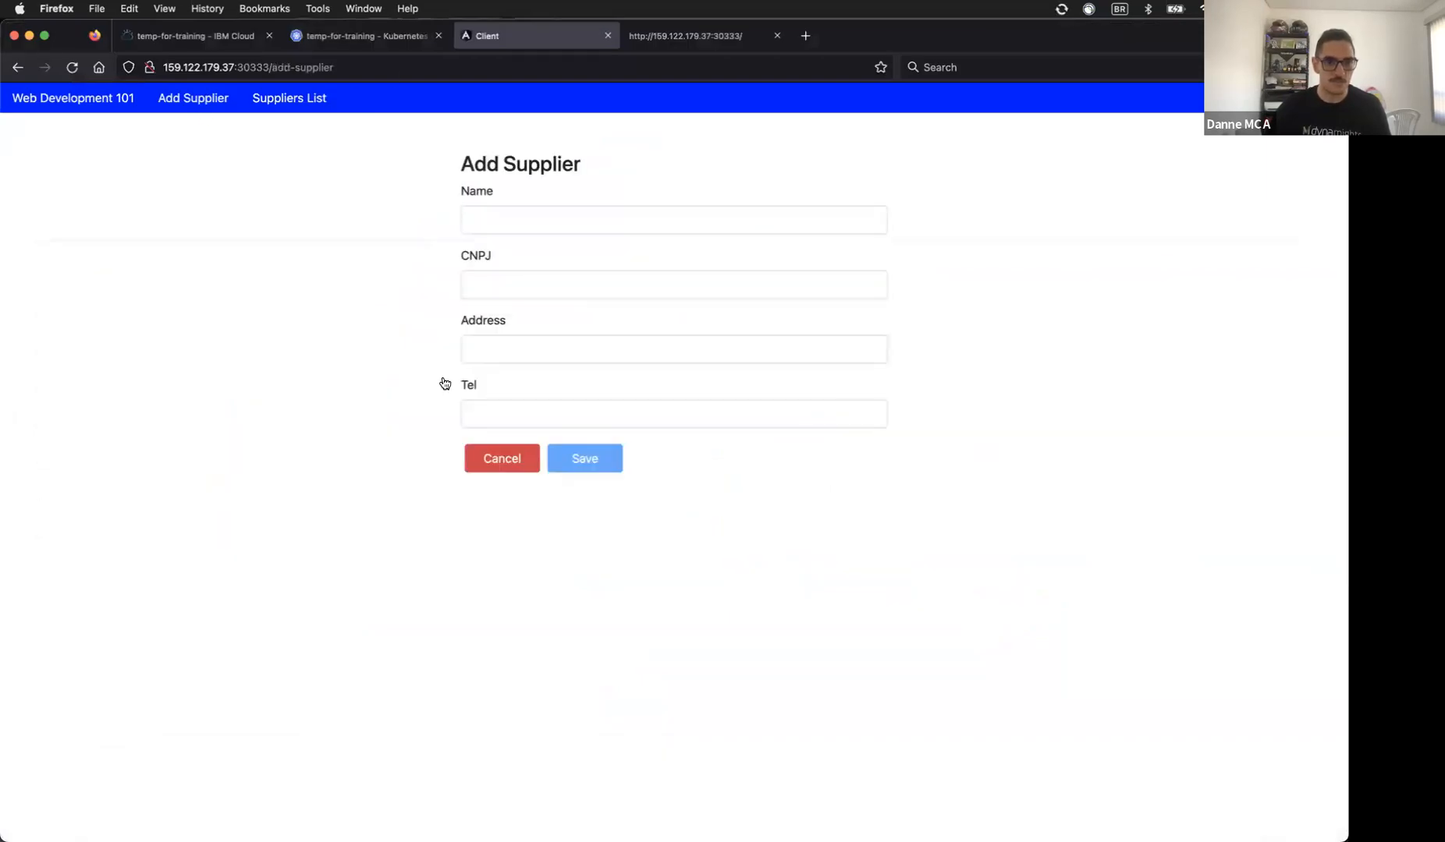
left_click(512, 224)
type("teste")
key("Tab")
type("0123")
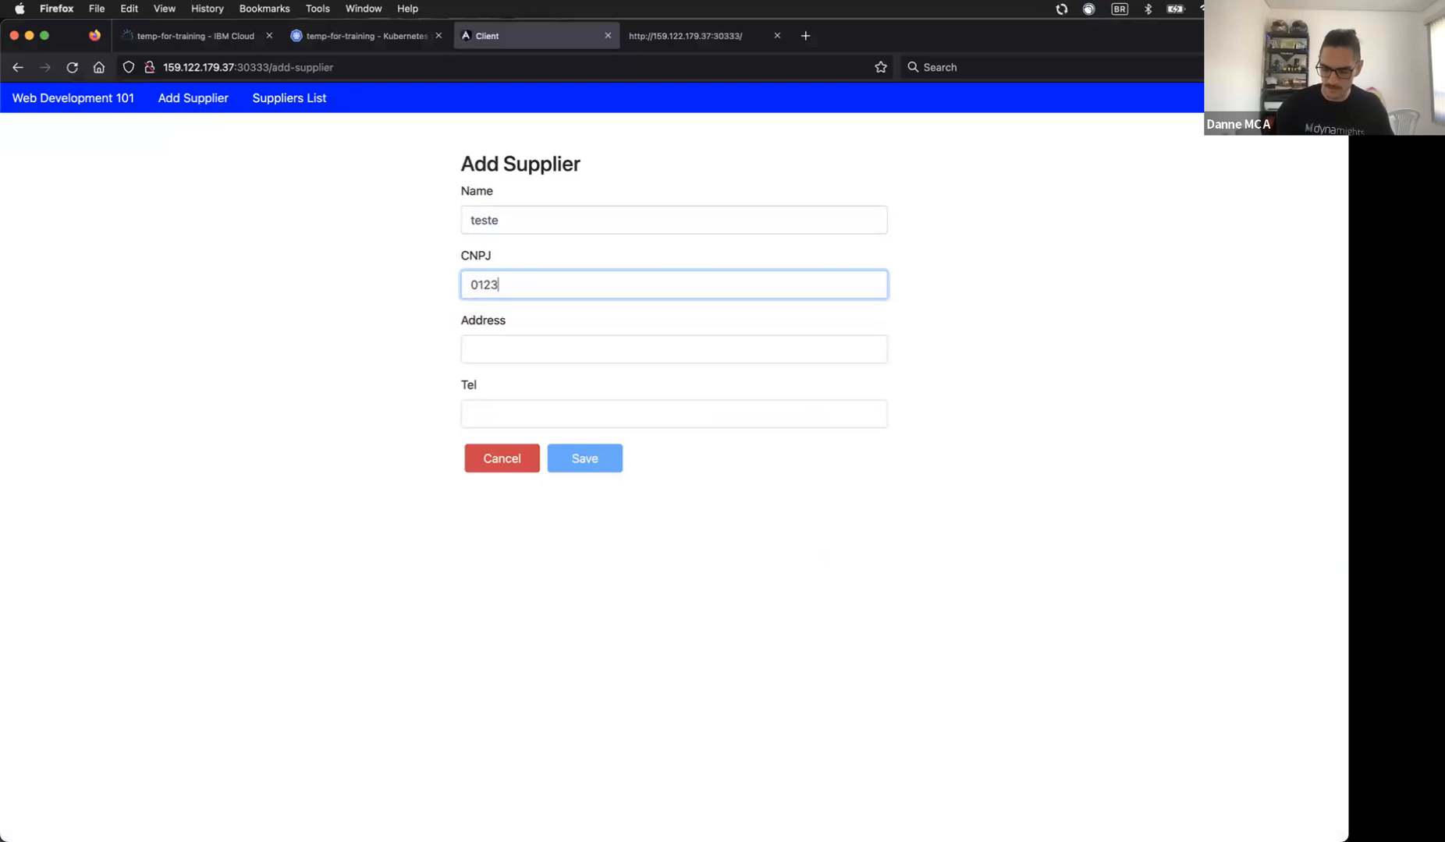
left_click(515, 355)
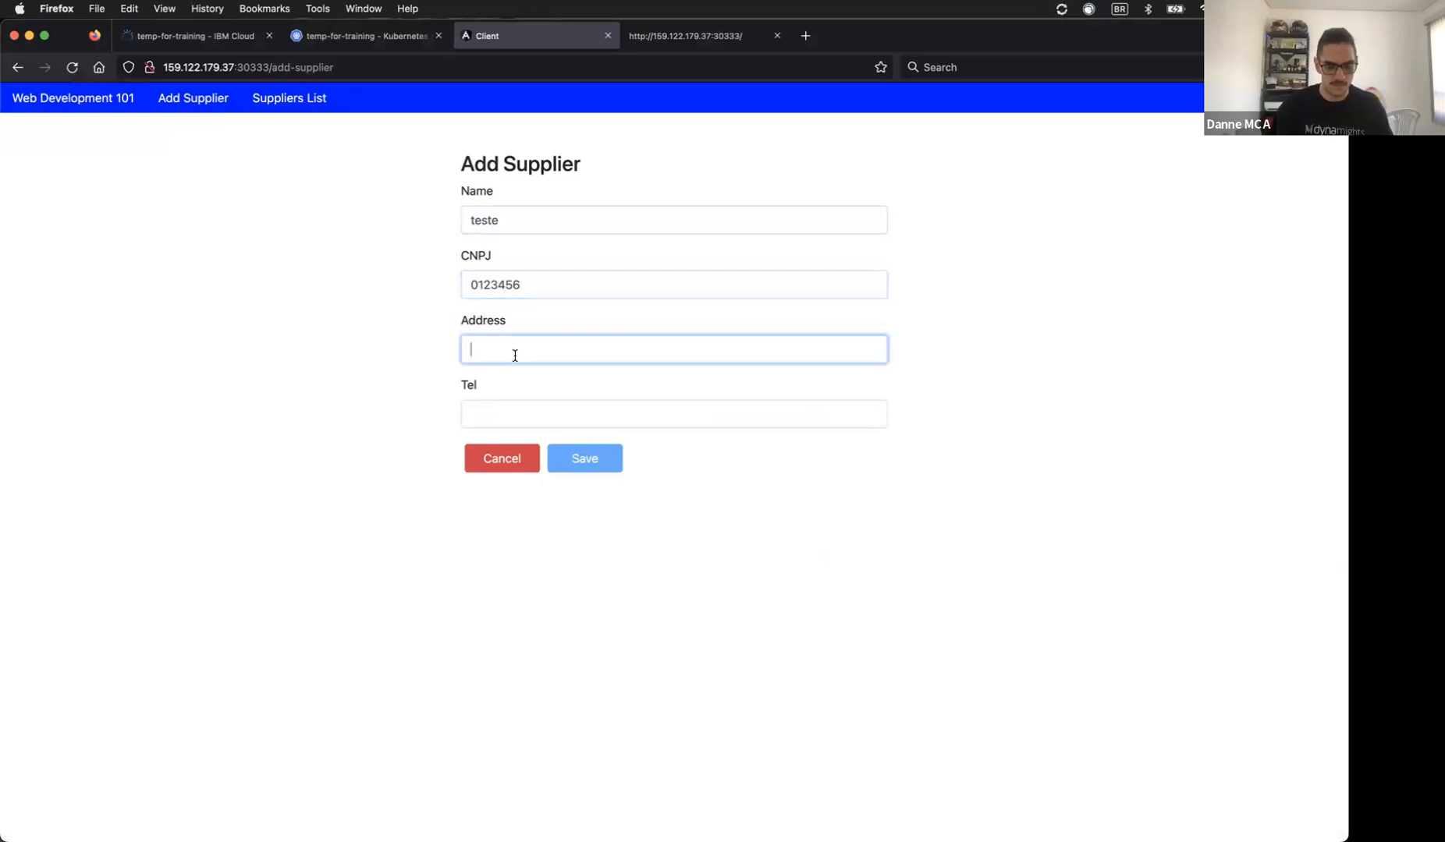
key("Tab")
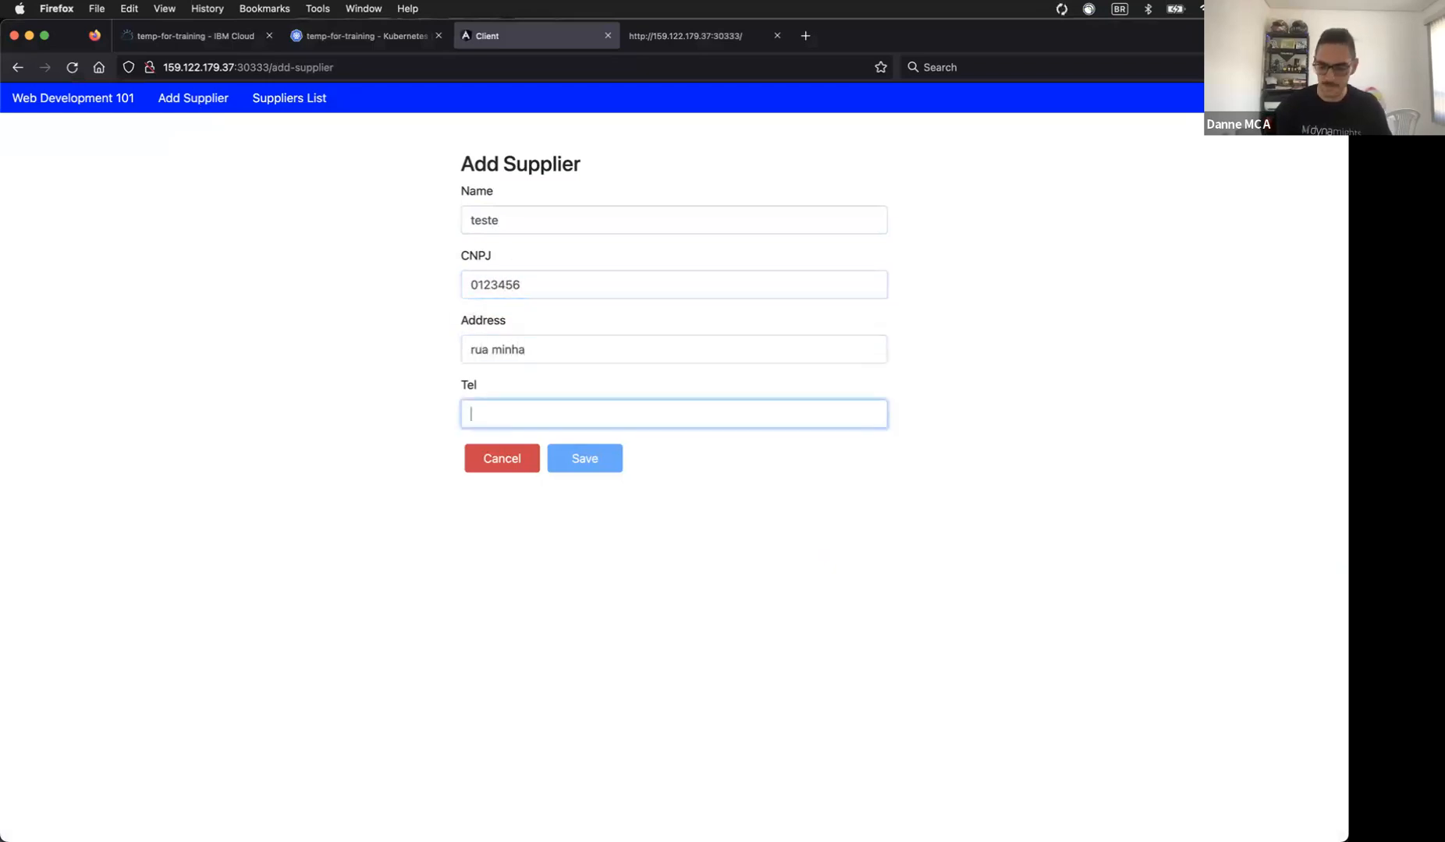
type("1")
left_click(550, 459)
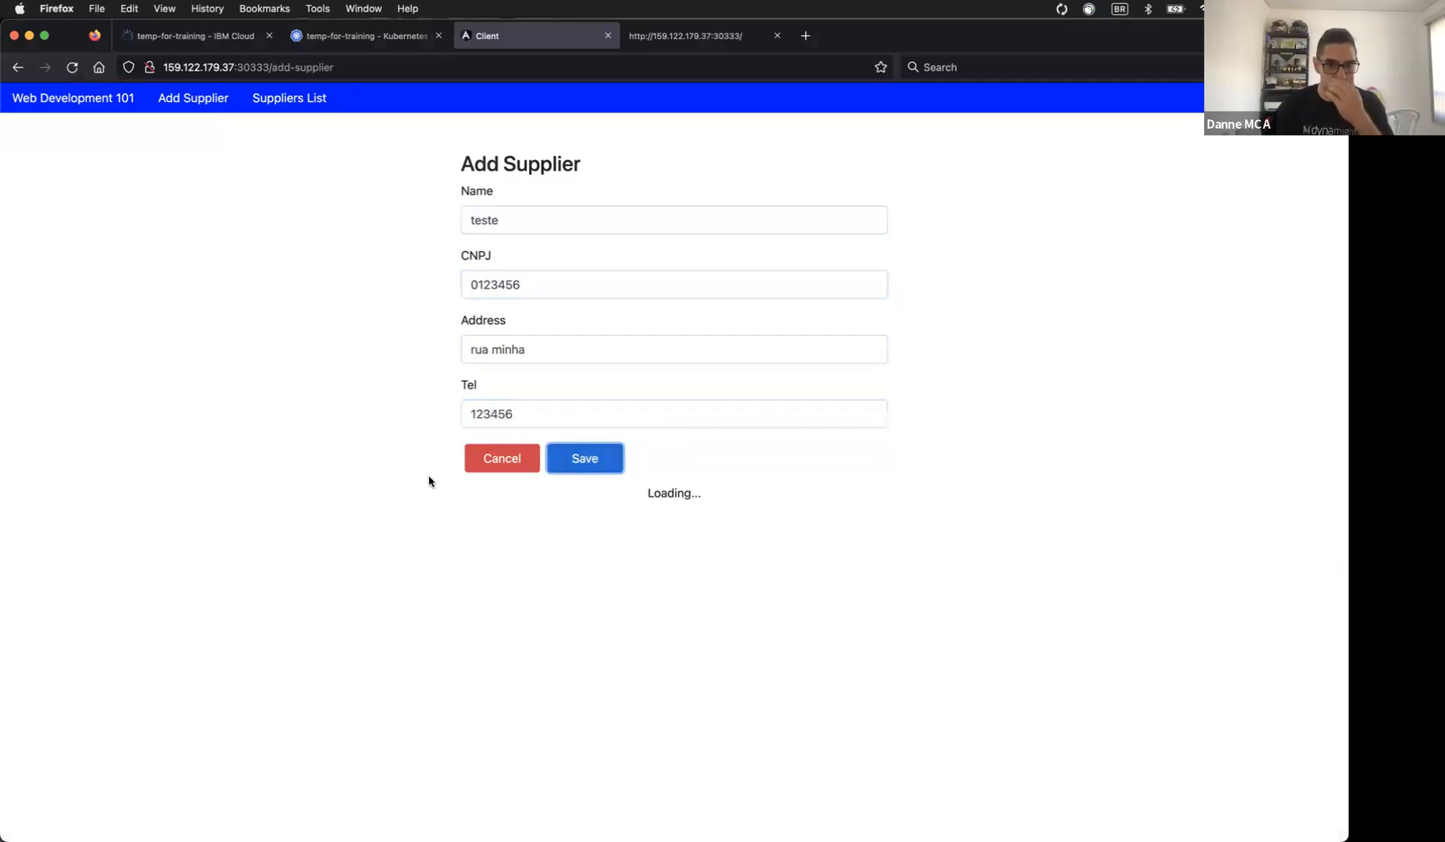
Step: Scroll the Suppliers List to confirm the new 'teste' row appears
left_click(269, 97)
scroll(826, 384, "down", 5)
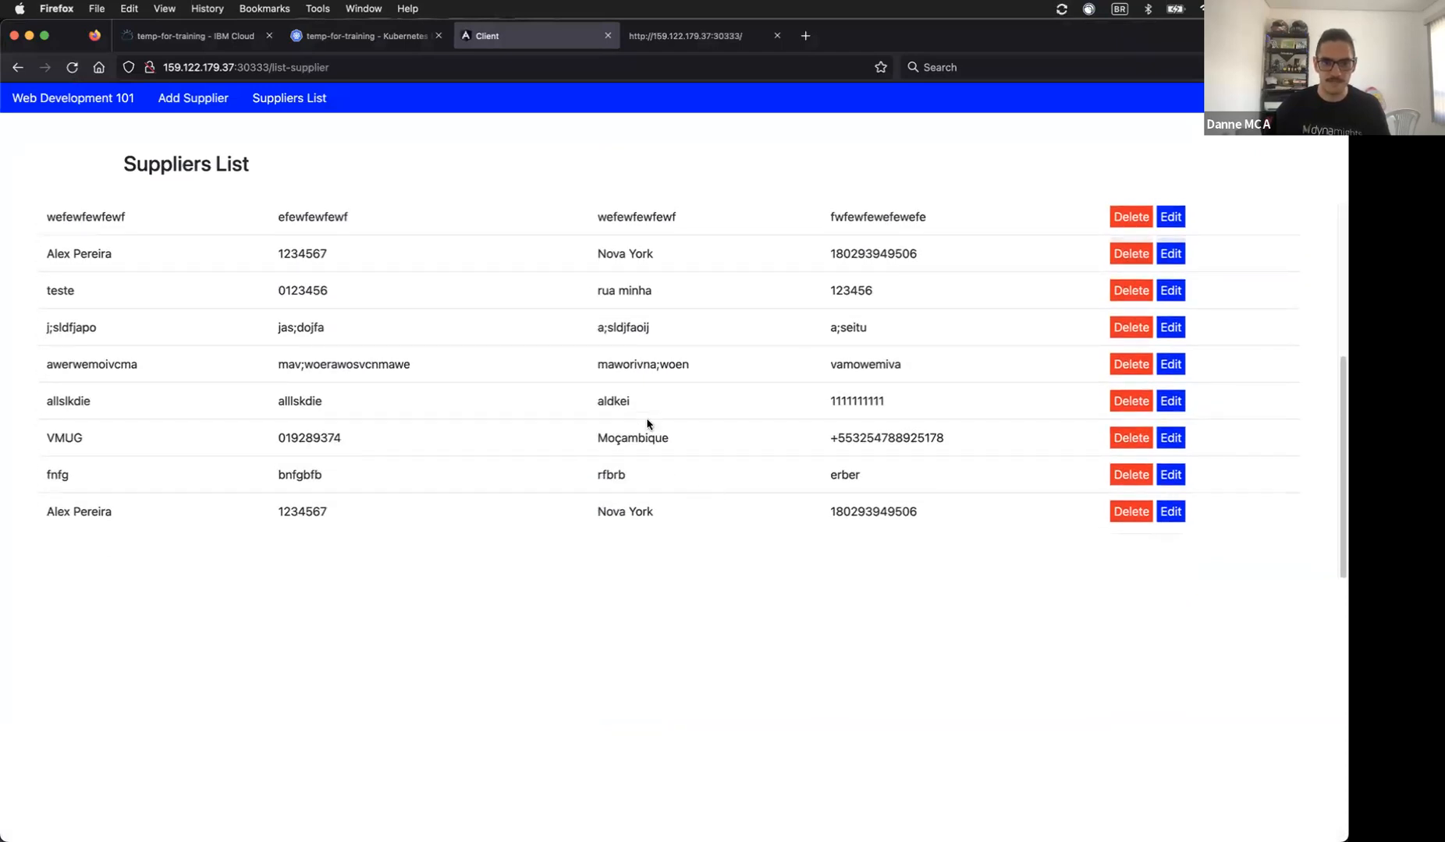
scroll(647, 423, "up", 1)
left_click_drag(274, 351, 936, 363)
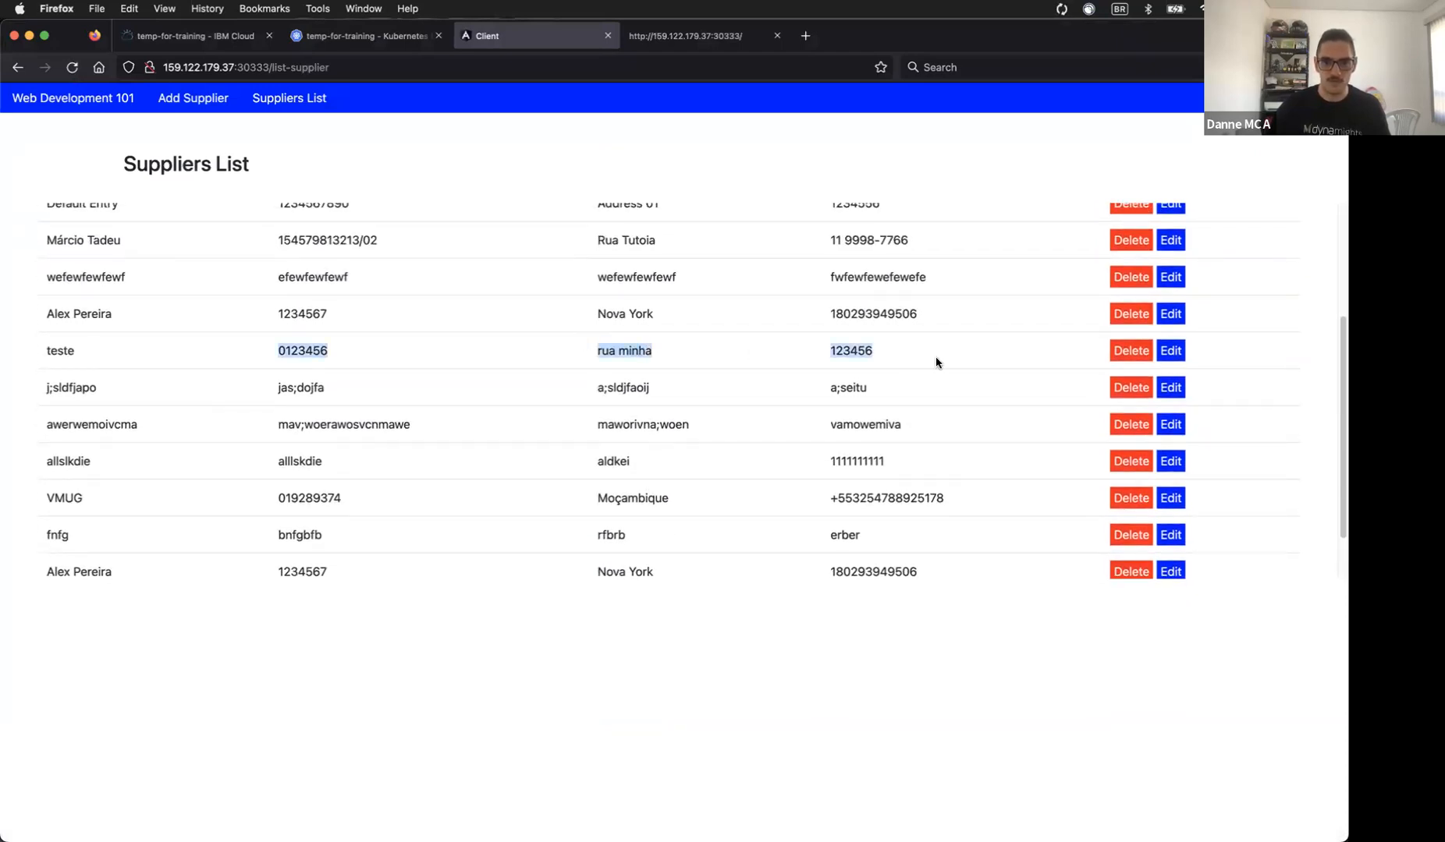
scroll(936, 363, "down", 2)
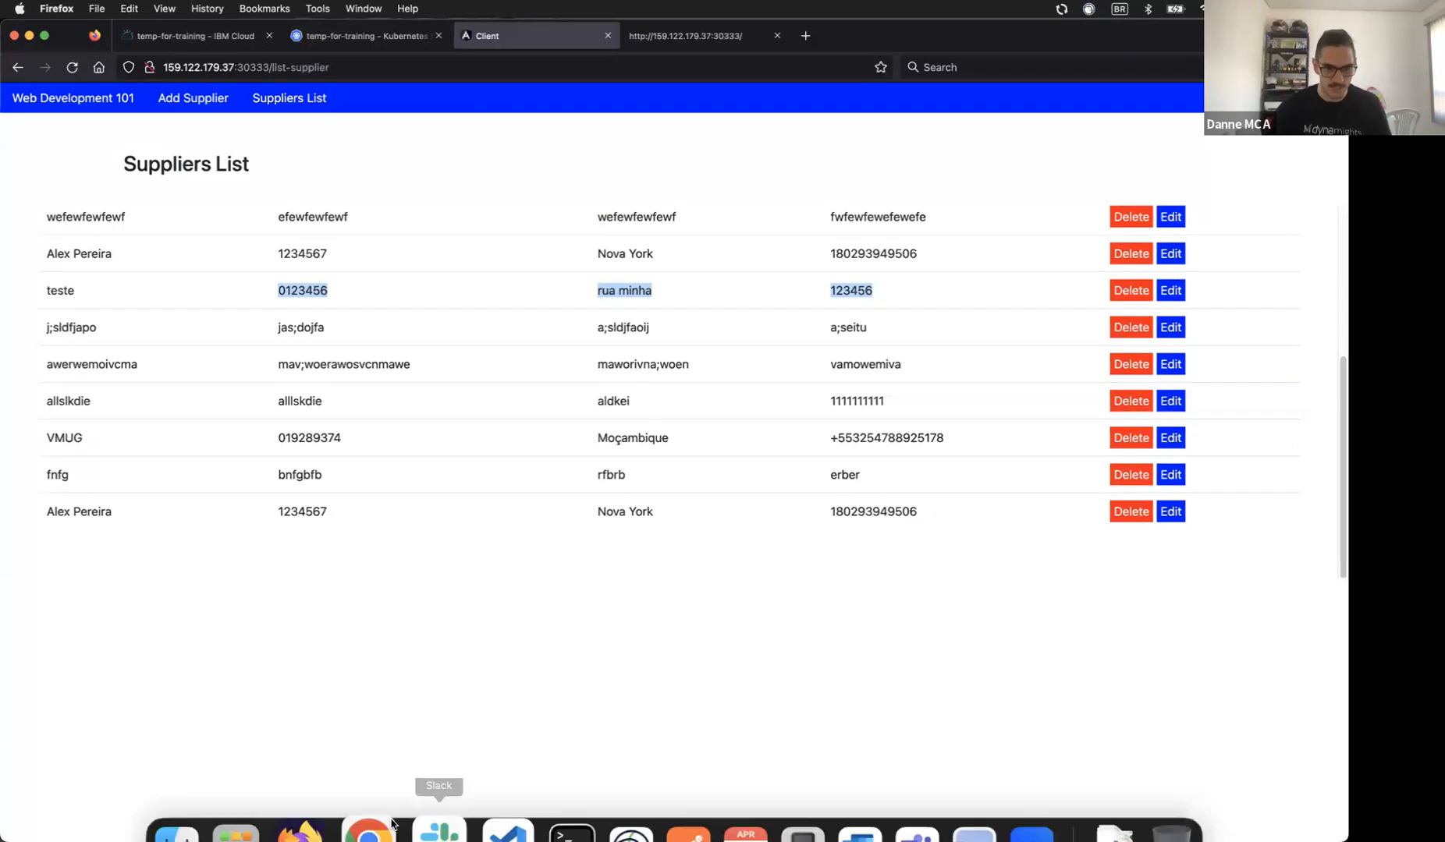
left_click(364, 790)
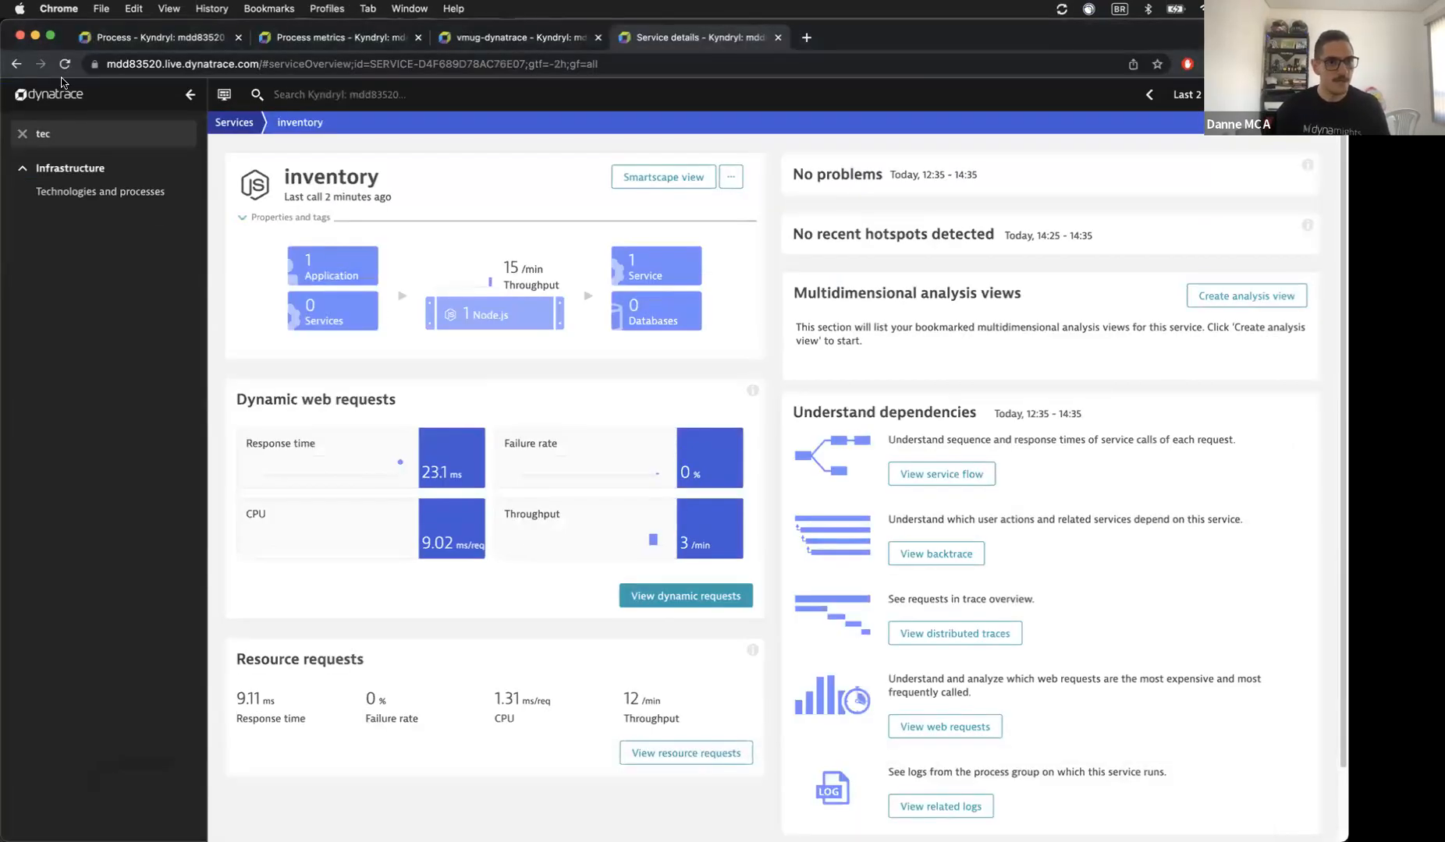
Step: Reload the inventory service page and list the services it now calls
key("super+r")
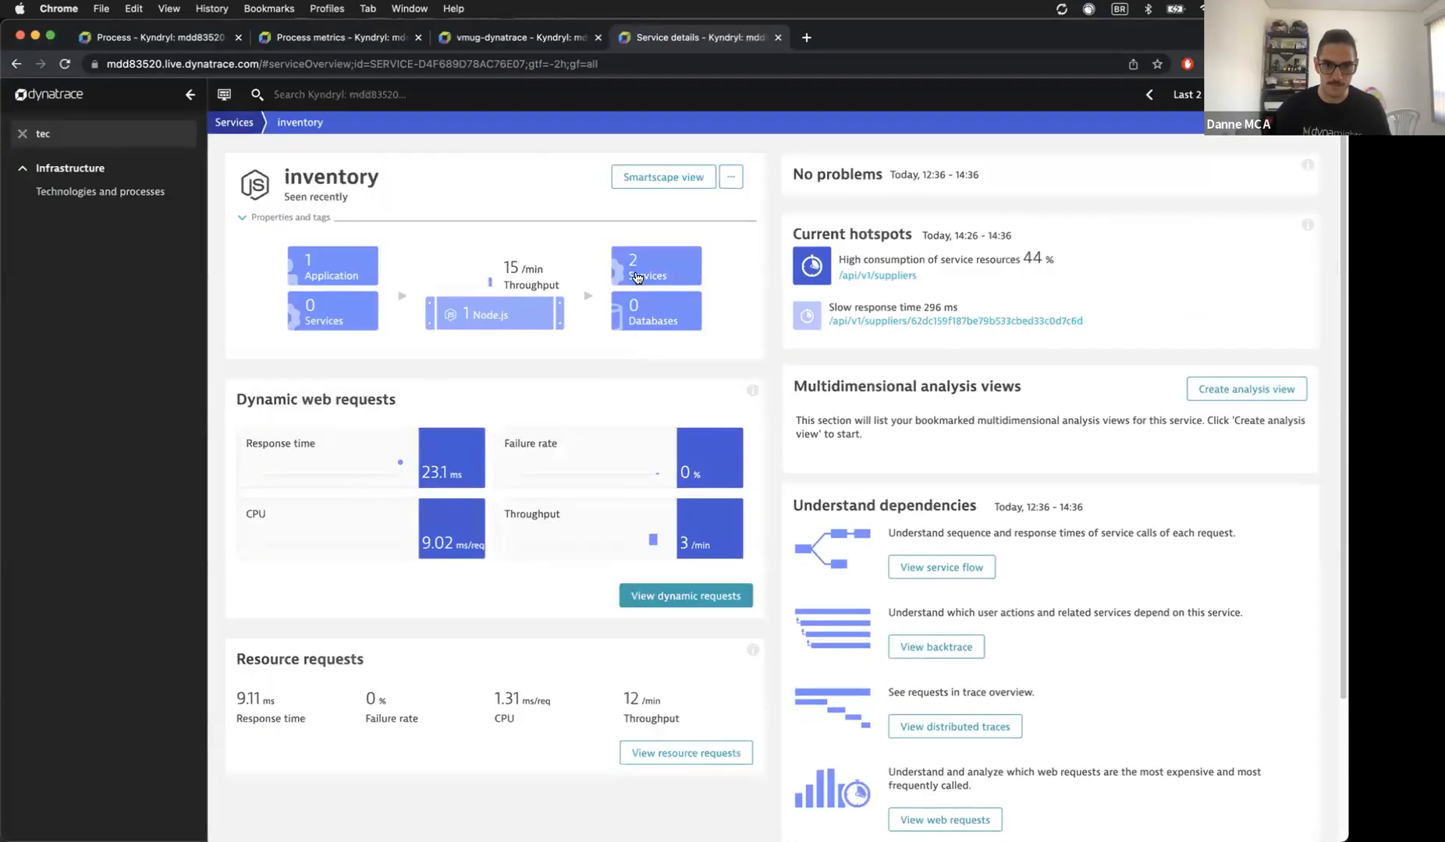
left_click(643, 258)
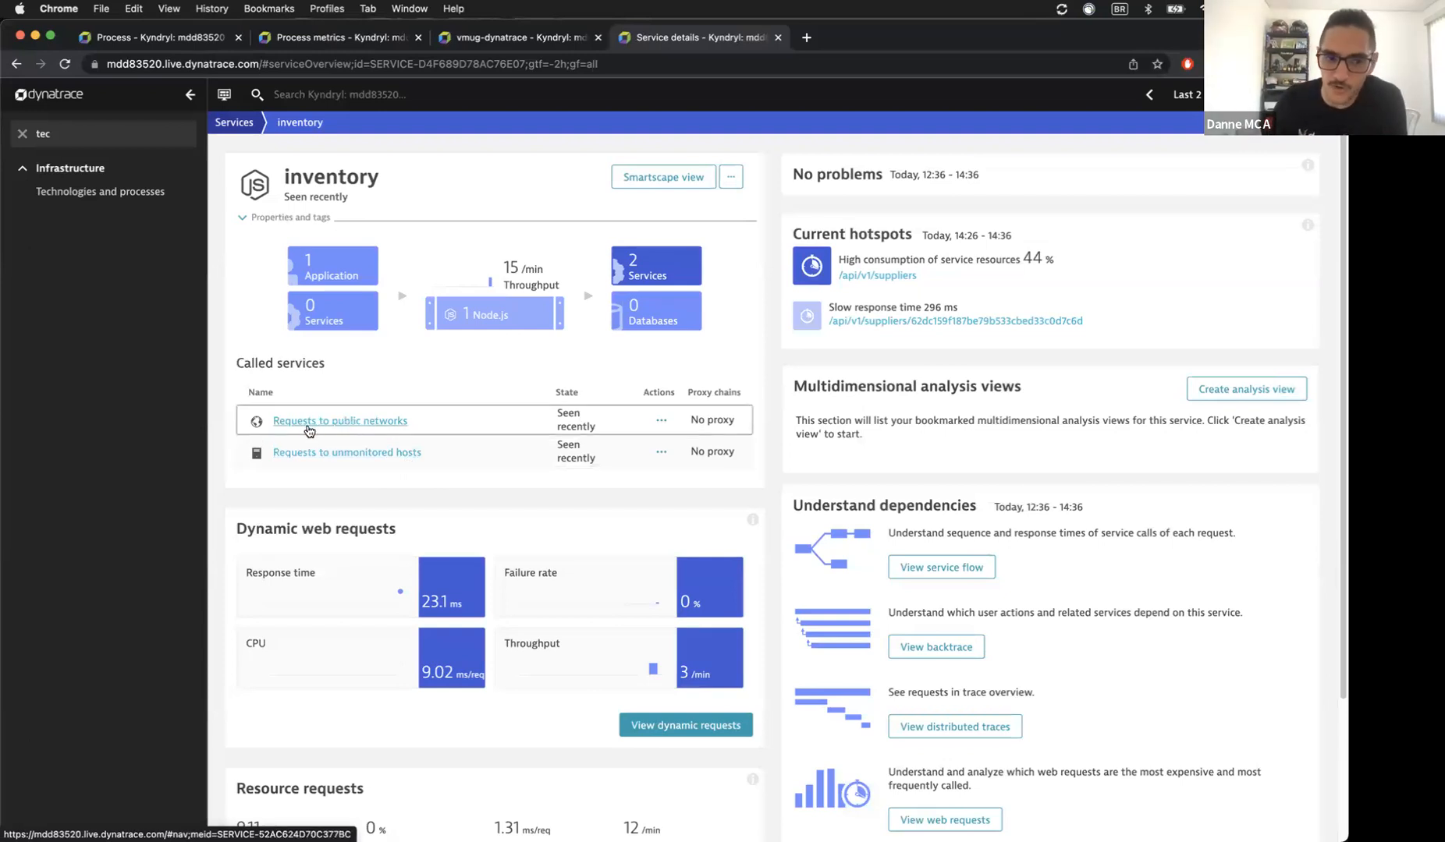
Step: Filter the public-network requests to appdomain.cloud and monitor it as a separate service
left_click(374, 425)
left_click(721, 589)
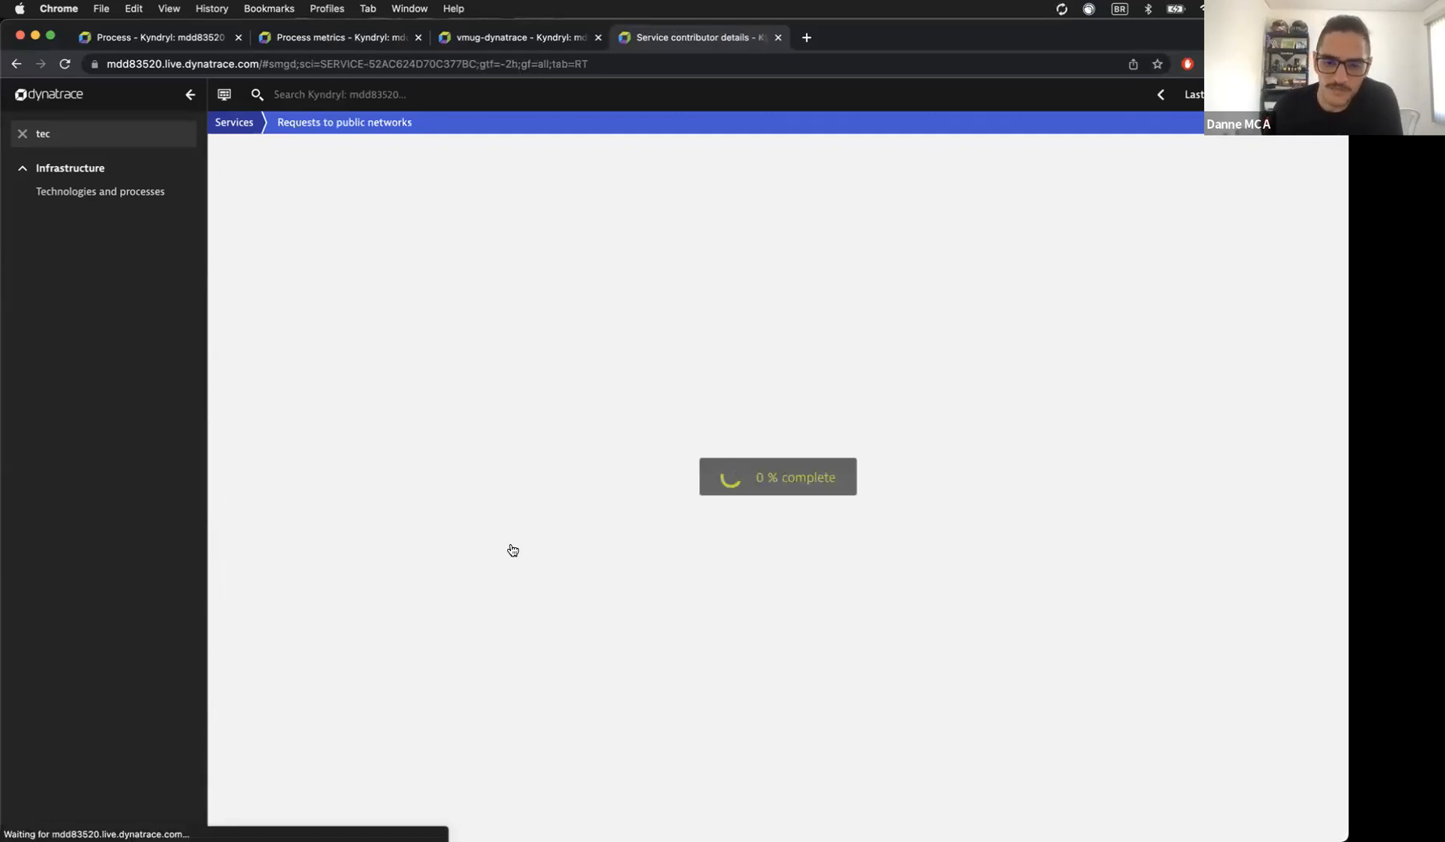
scroll(511, 549, "down", 4)
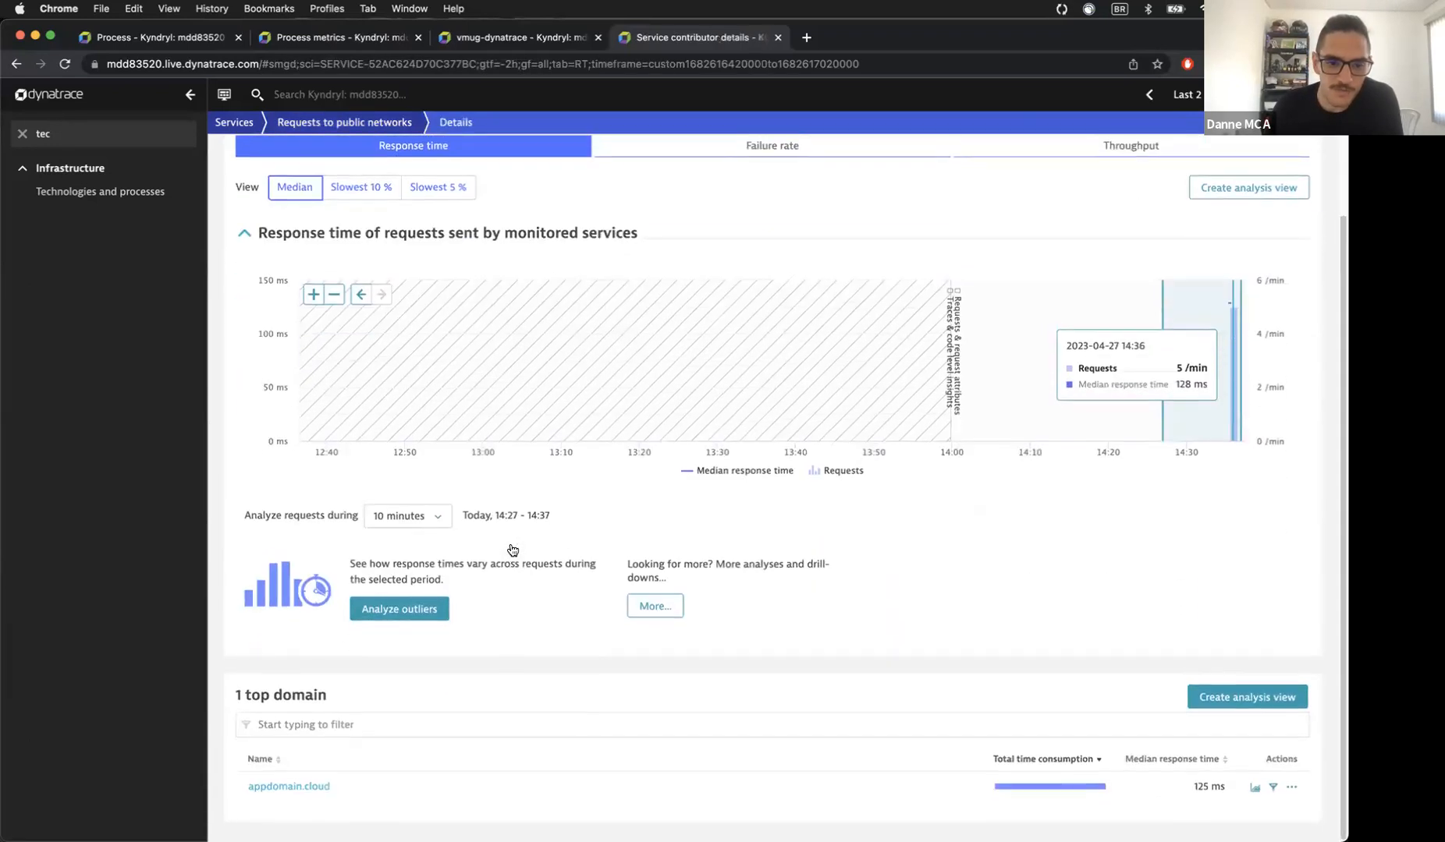
left_click(296, 792)
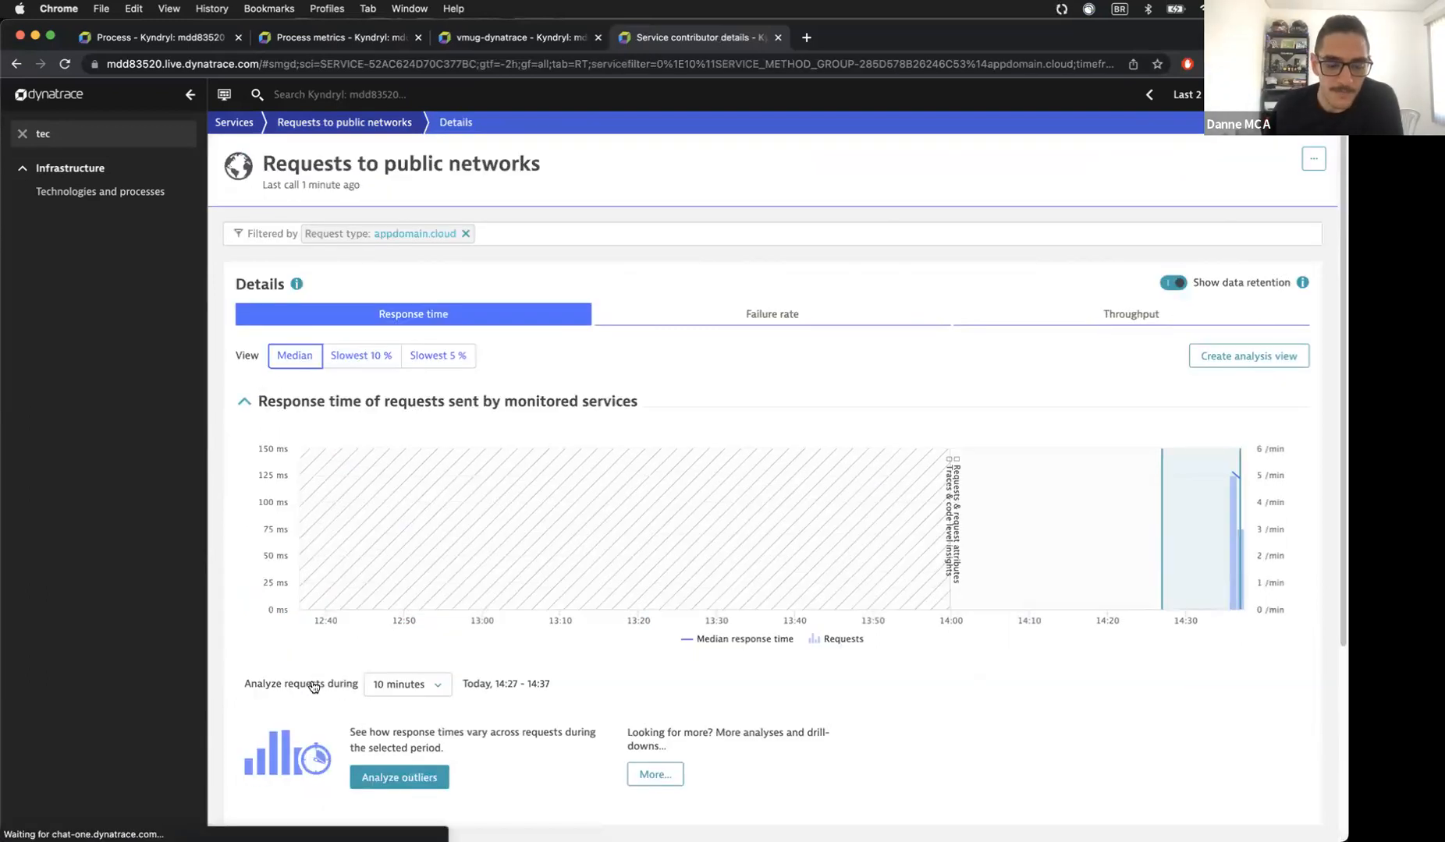
scroll(313, 687, "down", 4)
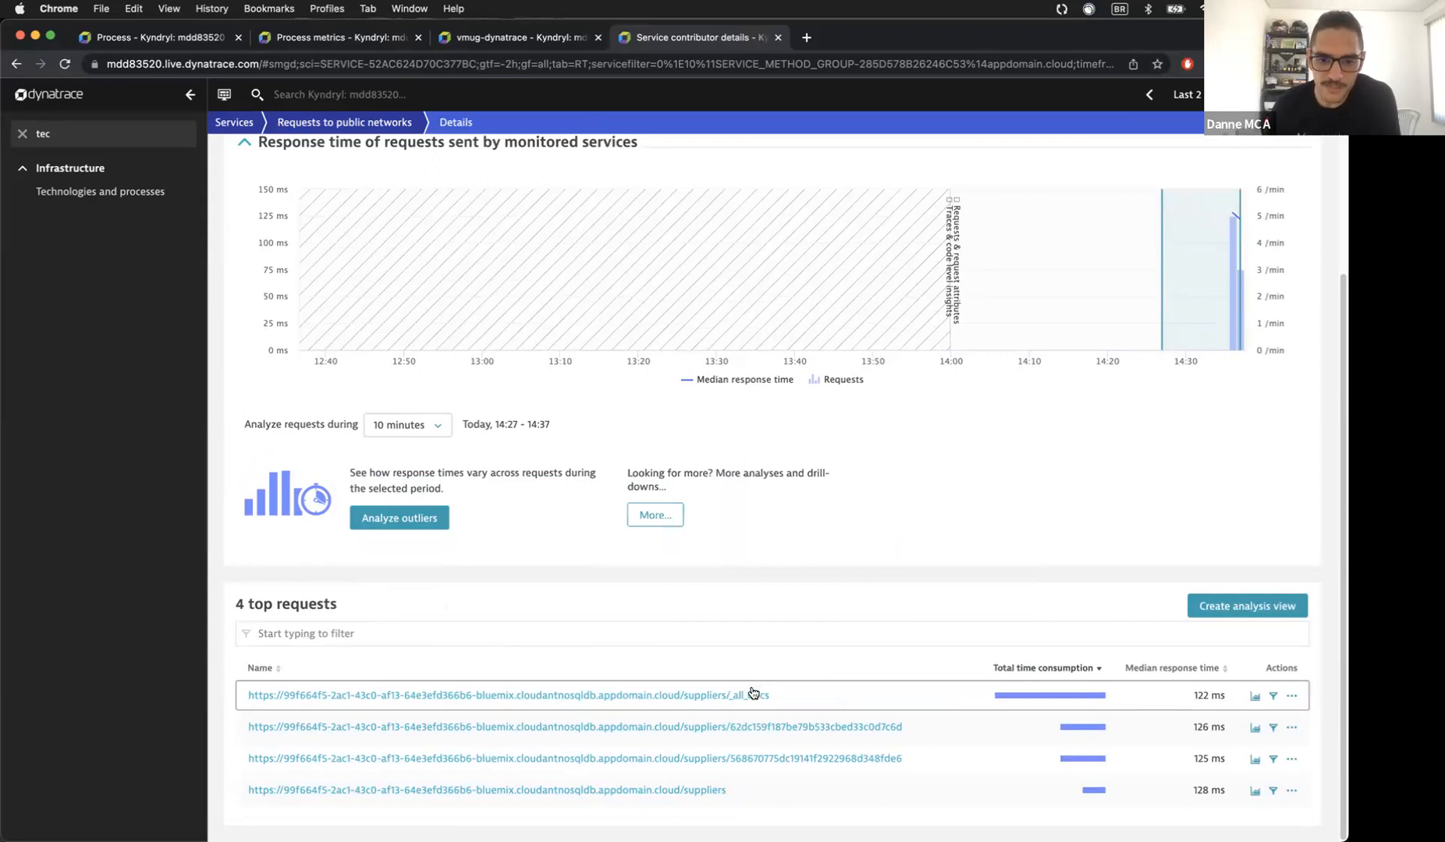
scroll(728, 693, "up", 5)
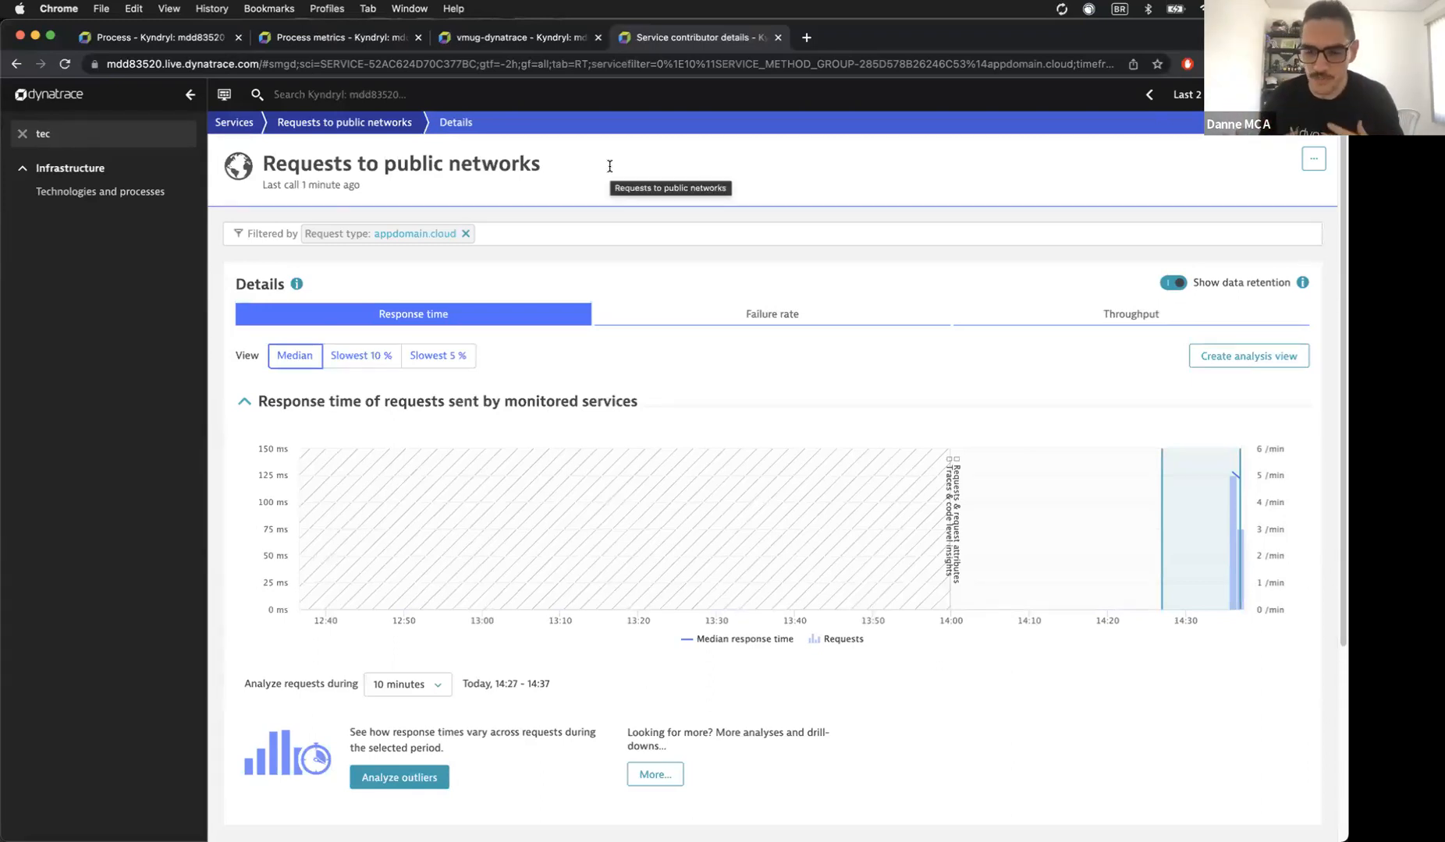
left_click(1312, 160)
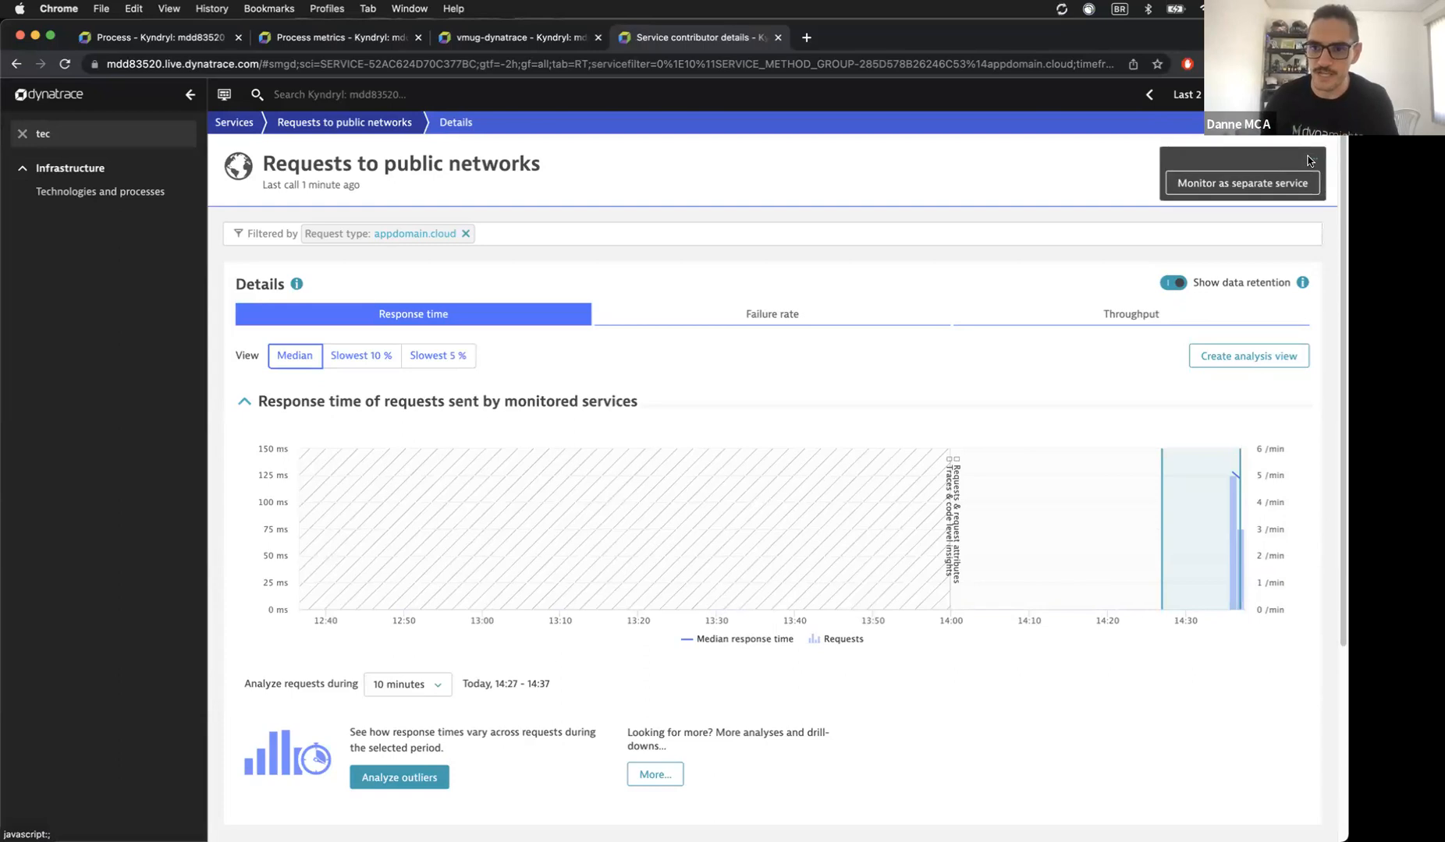
left_click(1243, 184)
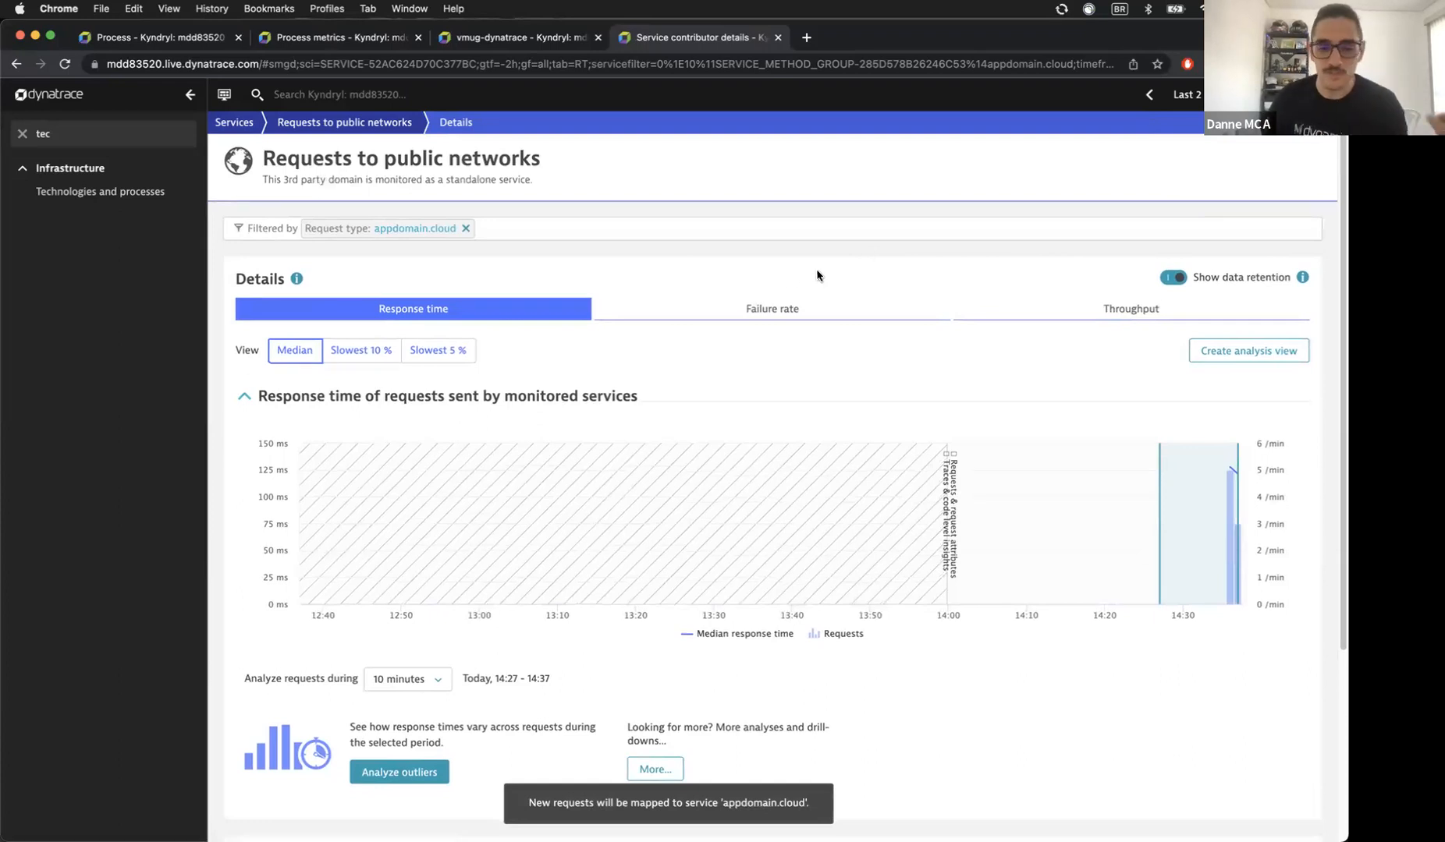
Step: Reload the suppliers app and trim the address to load its home page
left_click(318, 819)
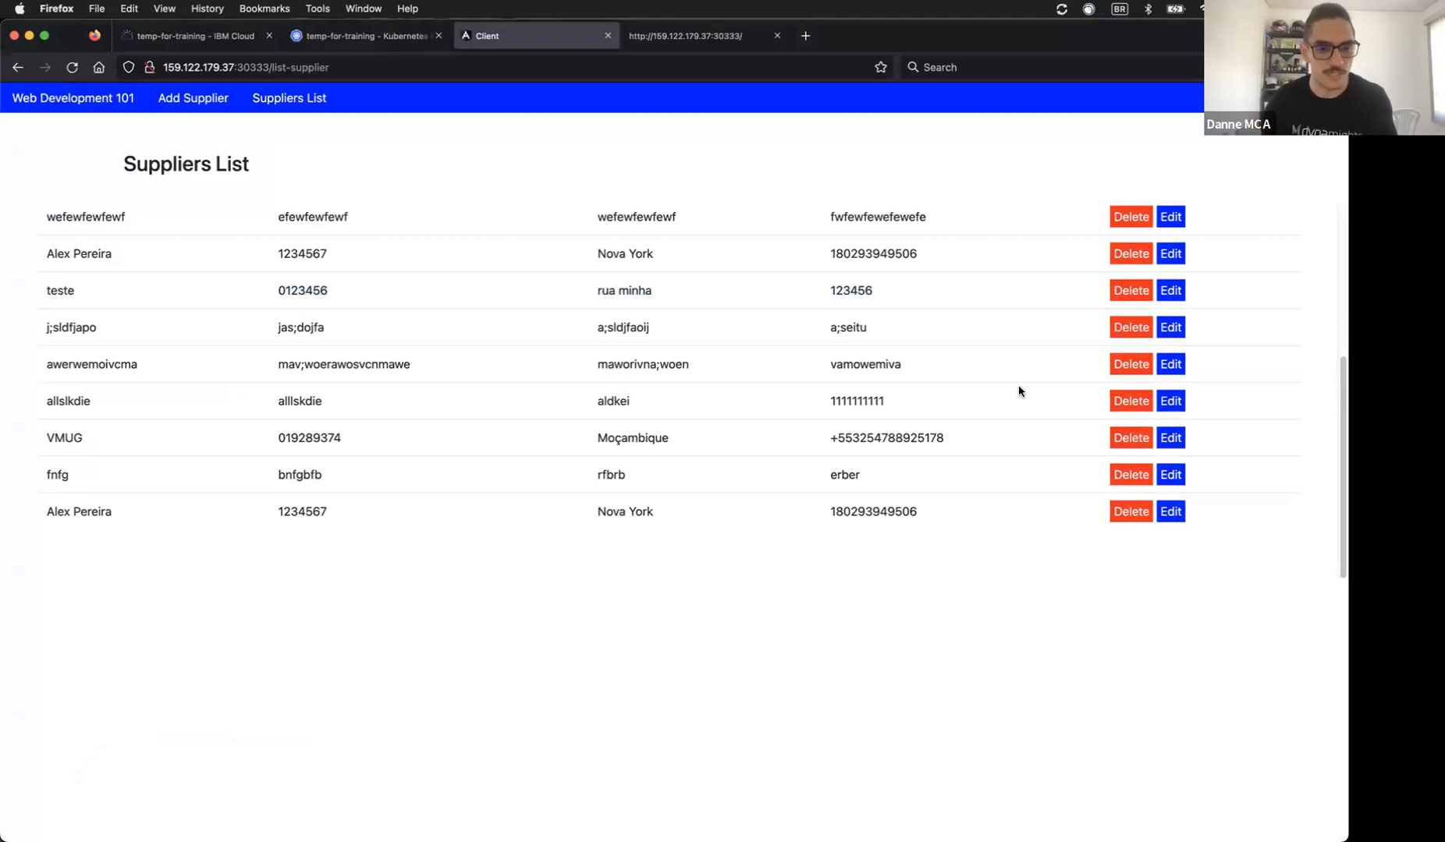
left_click(72, 67)
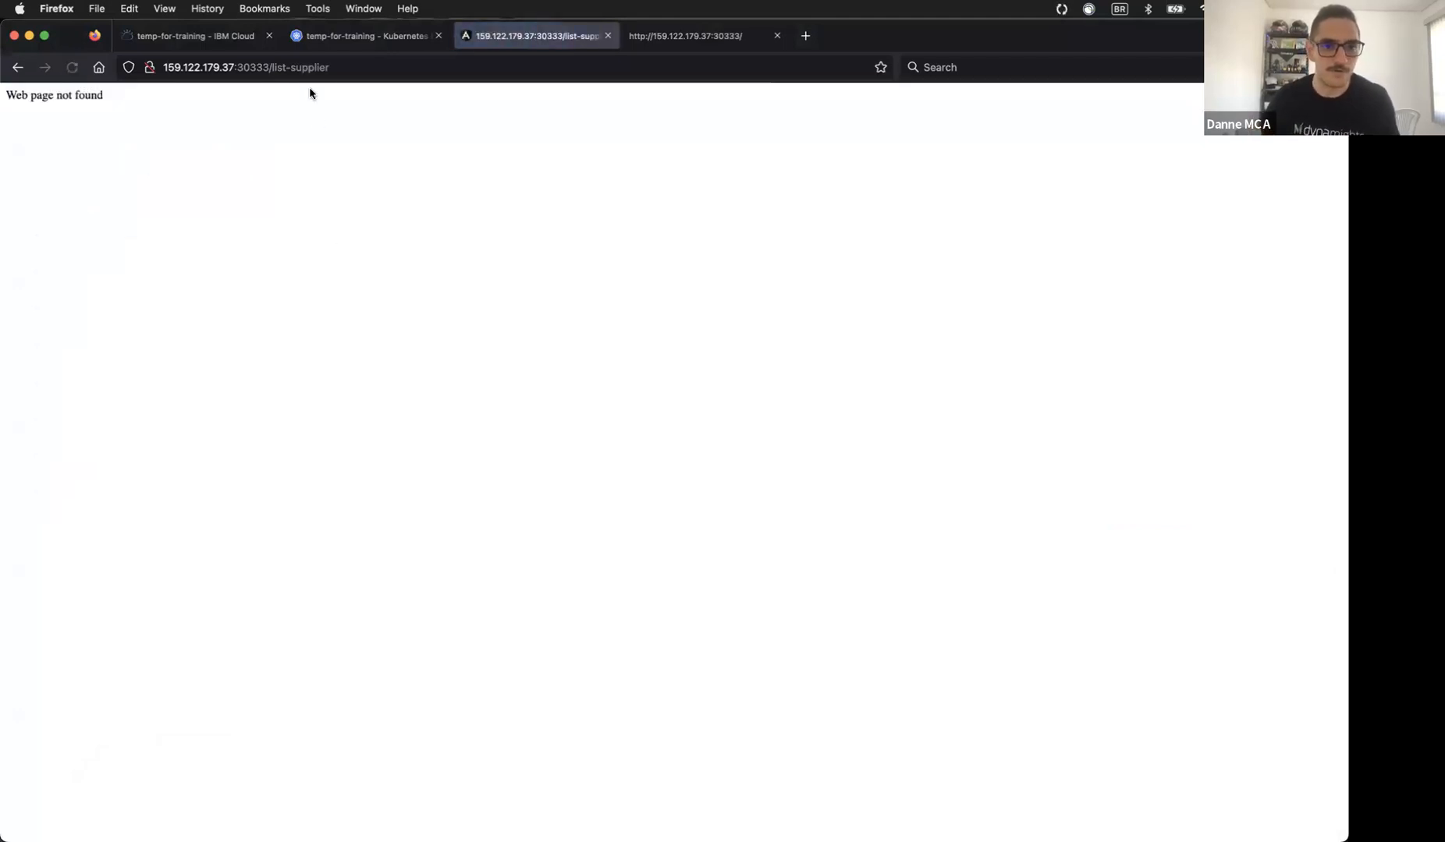
left_click(277, 68)
left_click(275, 68)
left_click_drag(275, 68, 338, 61)
key("BackSpace")
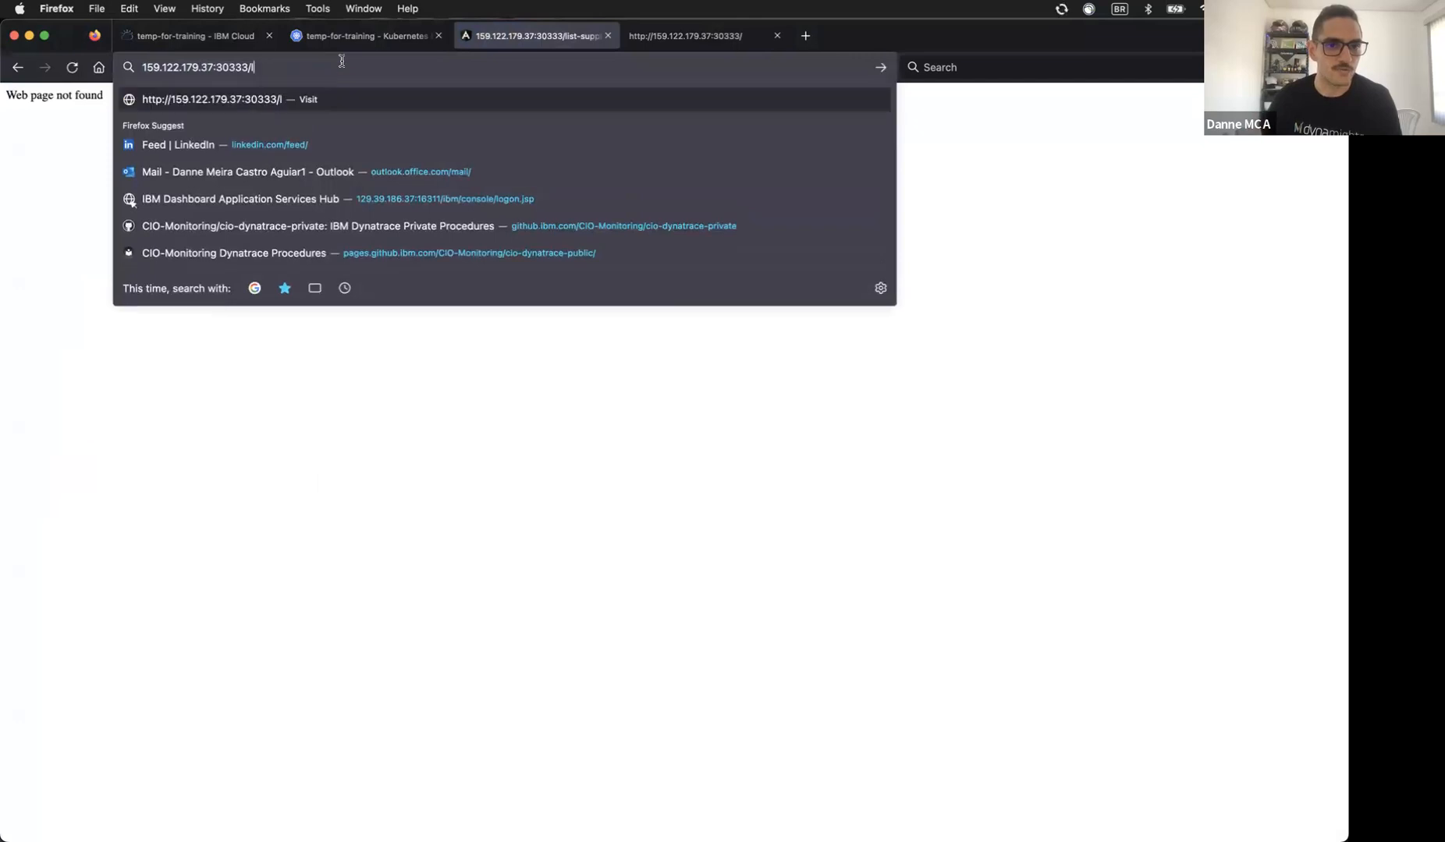
key("BackSpace")
key("Return")
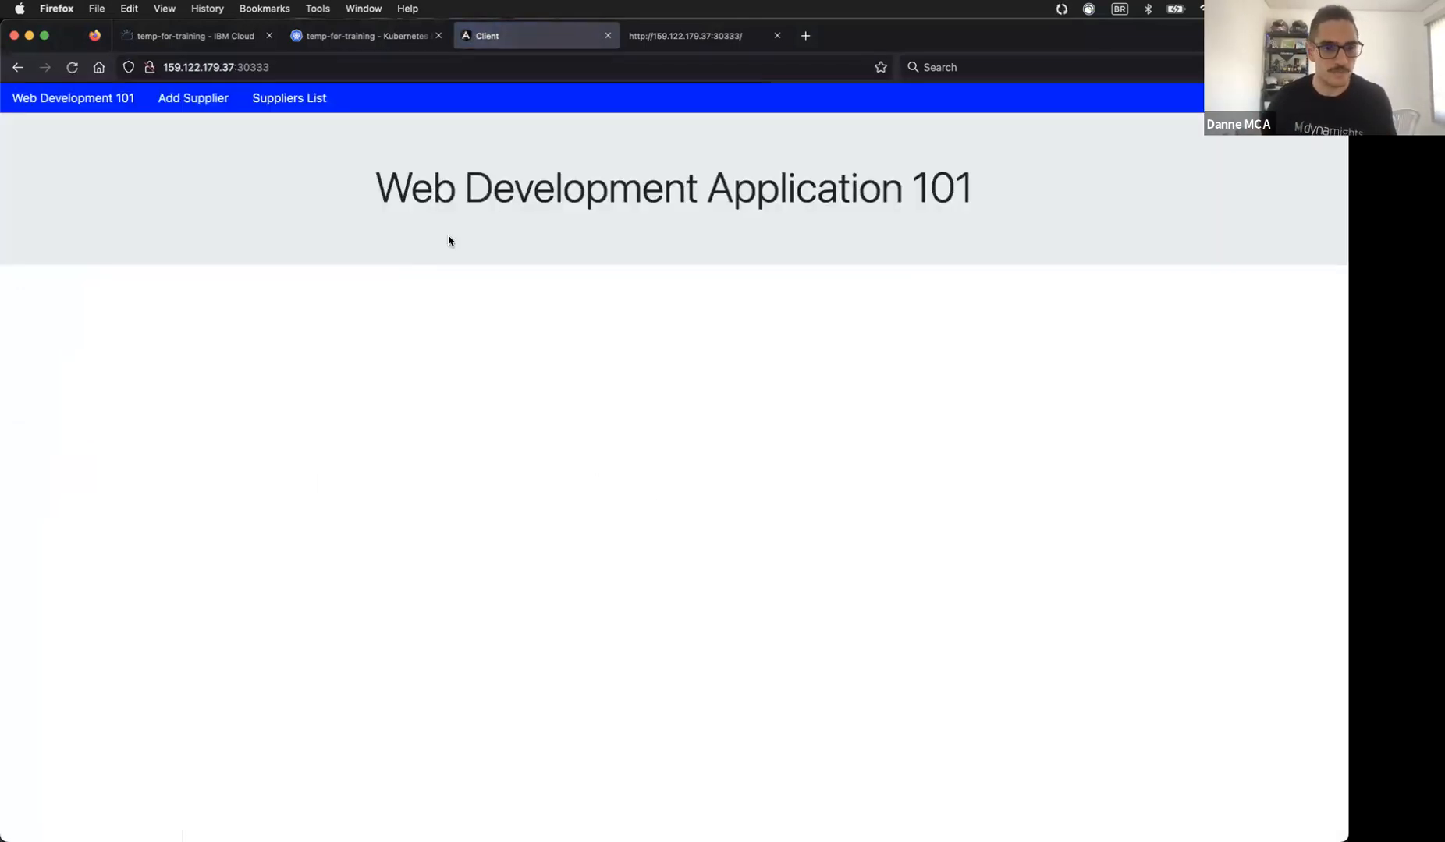
Step: Delete the j;sldfjapo supplier from the Suppliers List
left_click(273, 99)
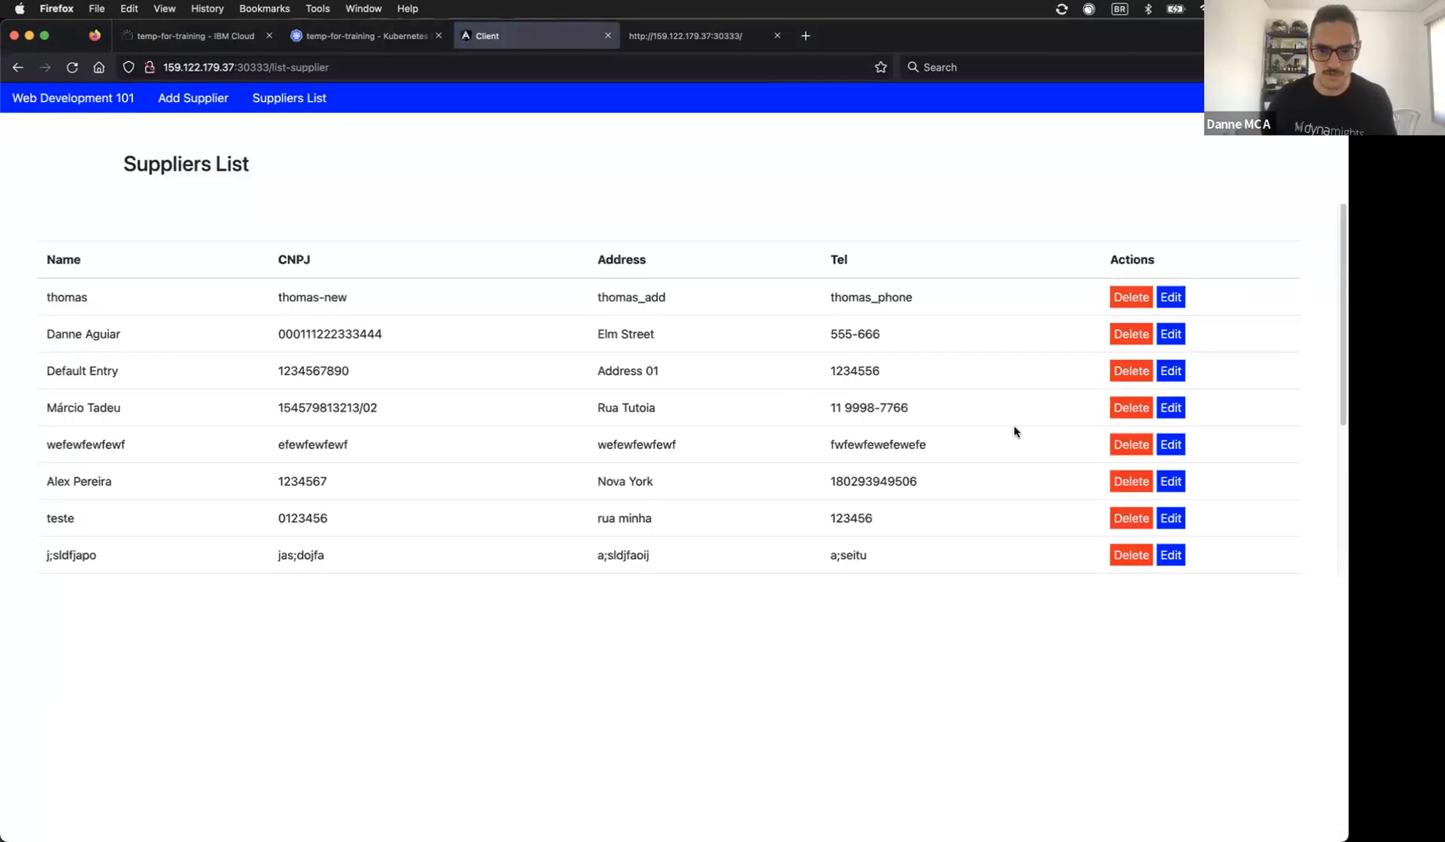
scroll(1014, 431, "down", 5)
left_click(1117, 327)
left_click(753, 492)
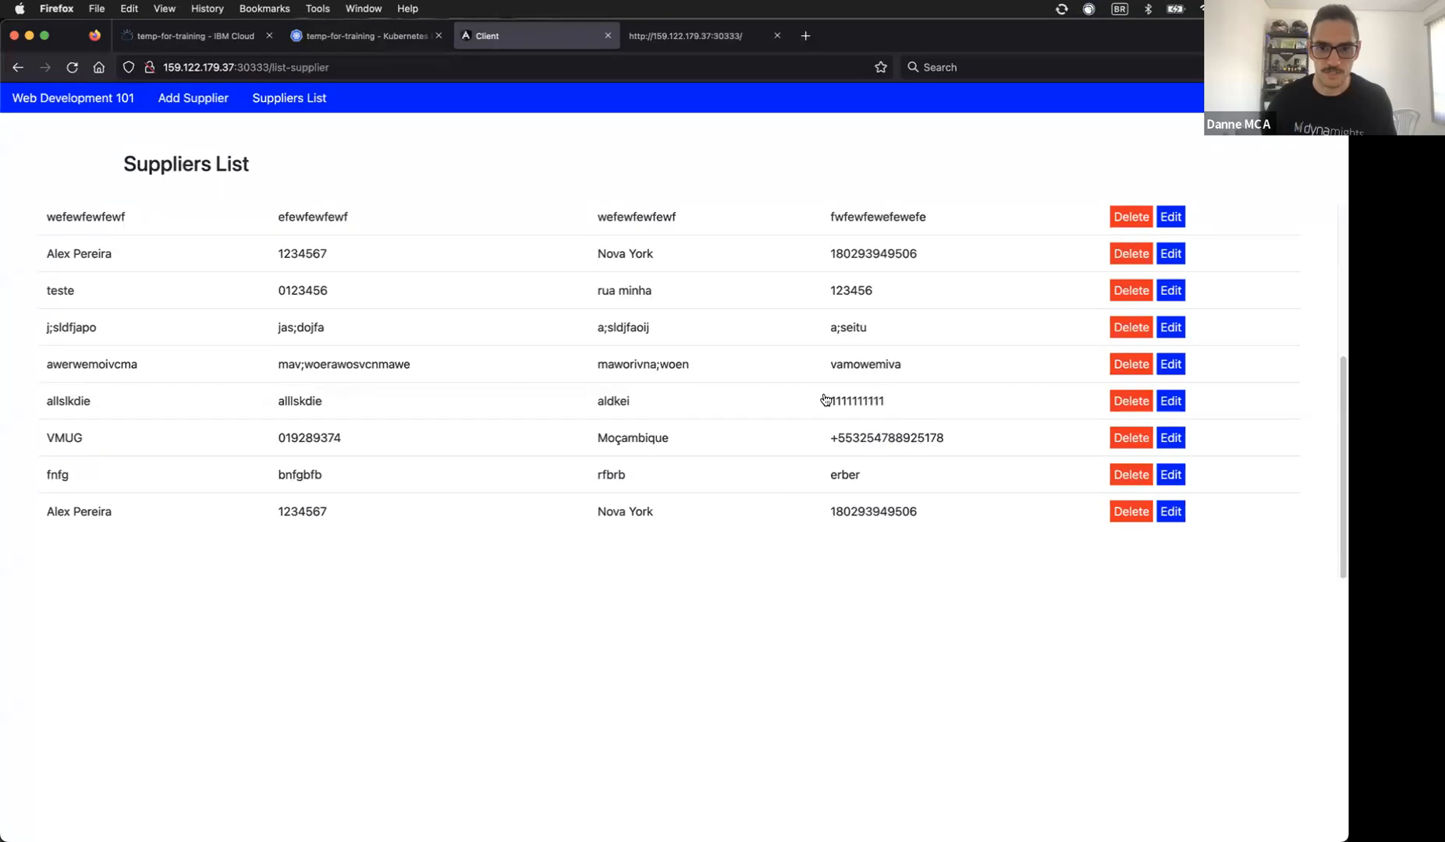
left_click(1113, 329)
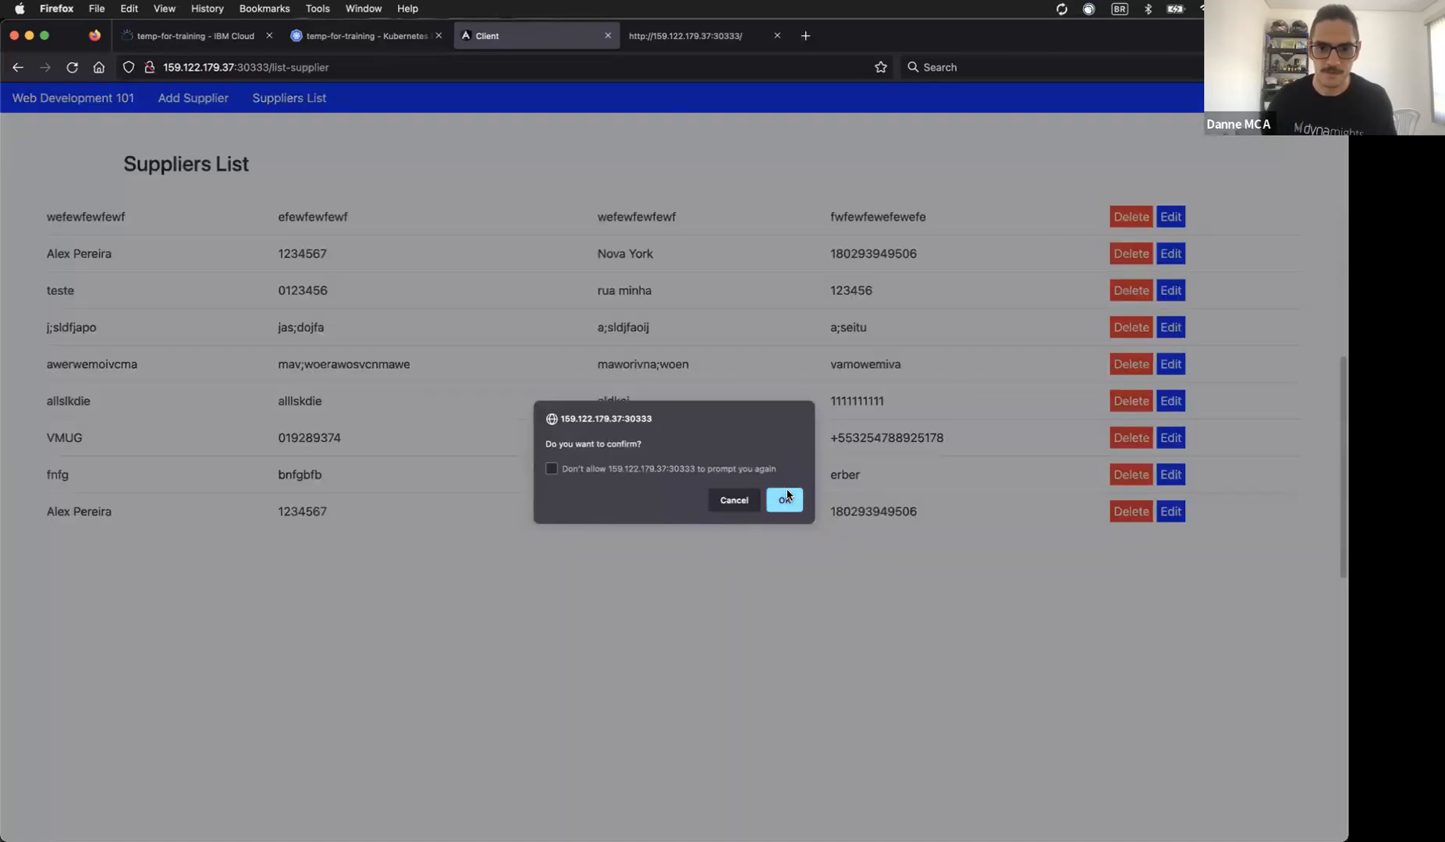
left_click(788, 497)
left_click(373, 803)
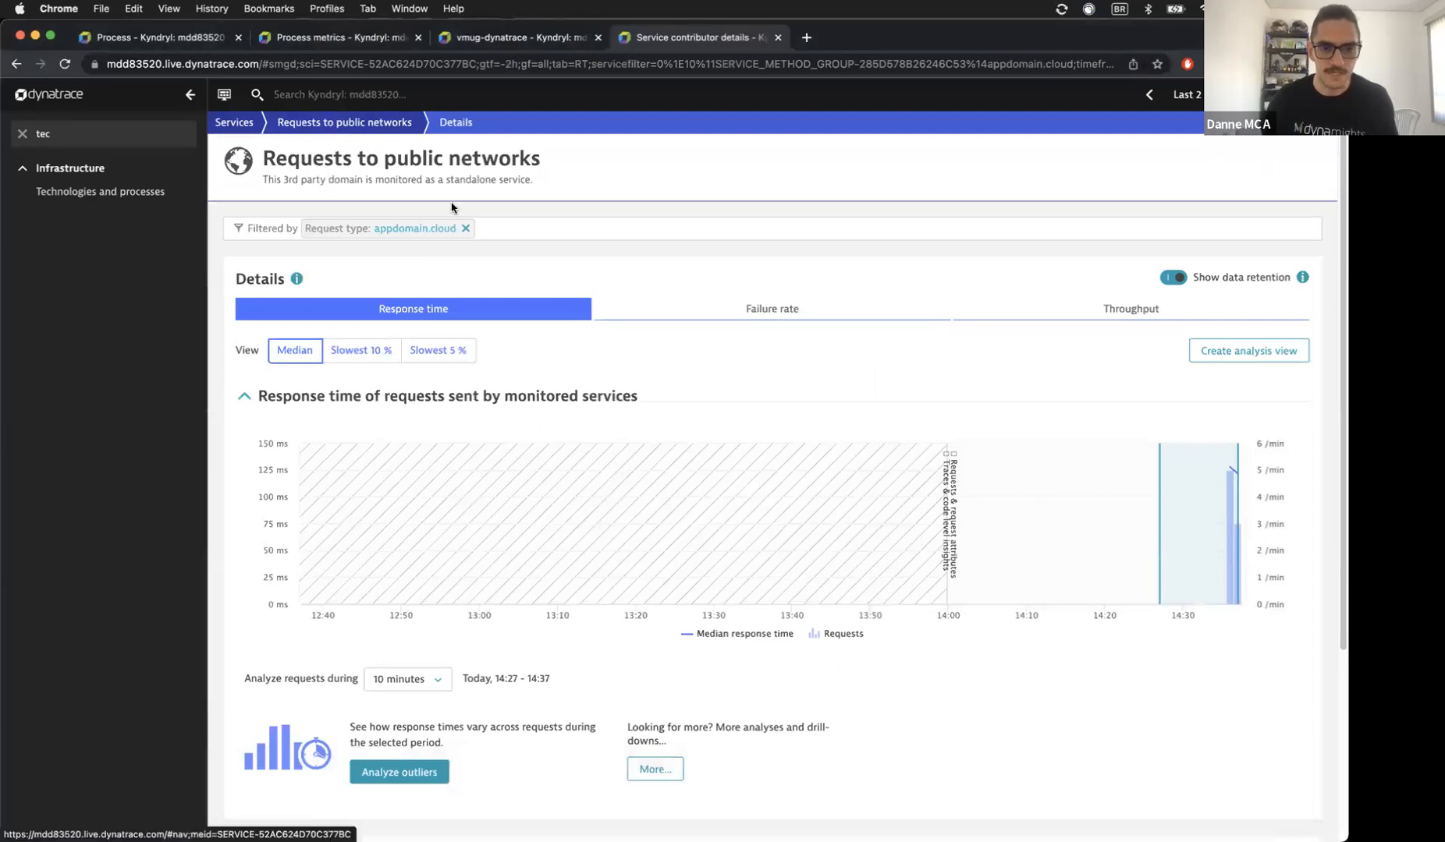
Step: From the inventory service overview, open My web application listed under Calling applications
left_click(258, 127)
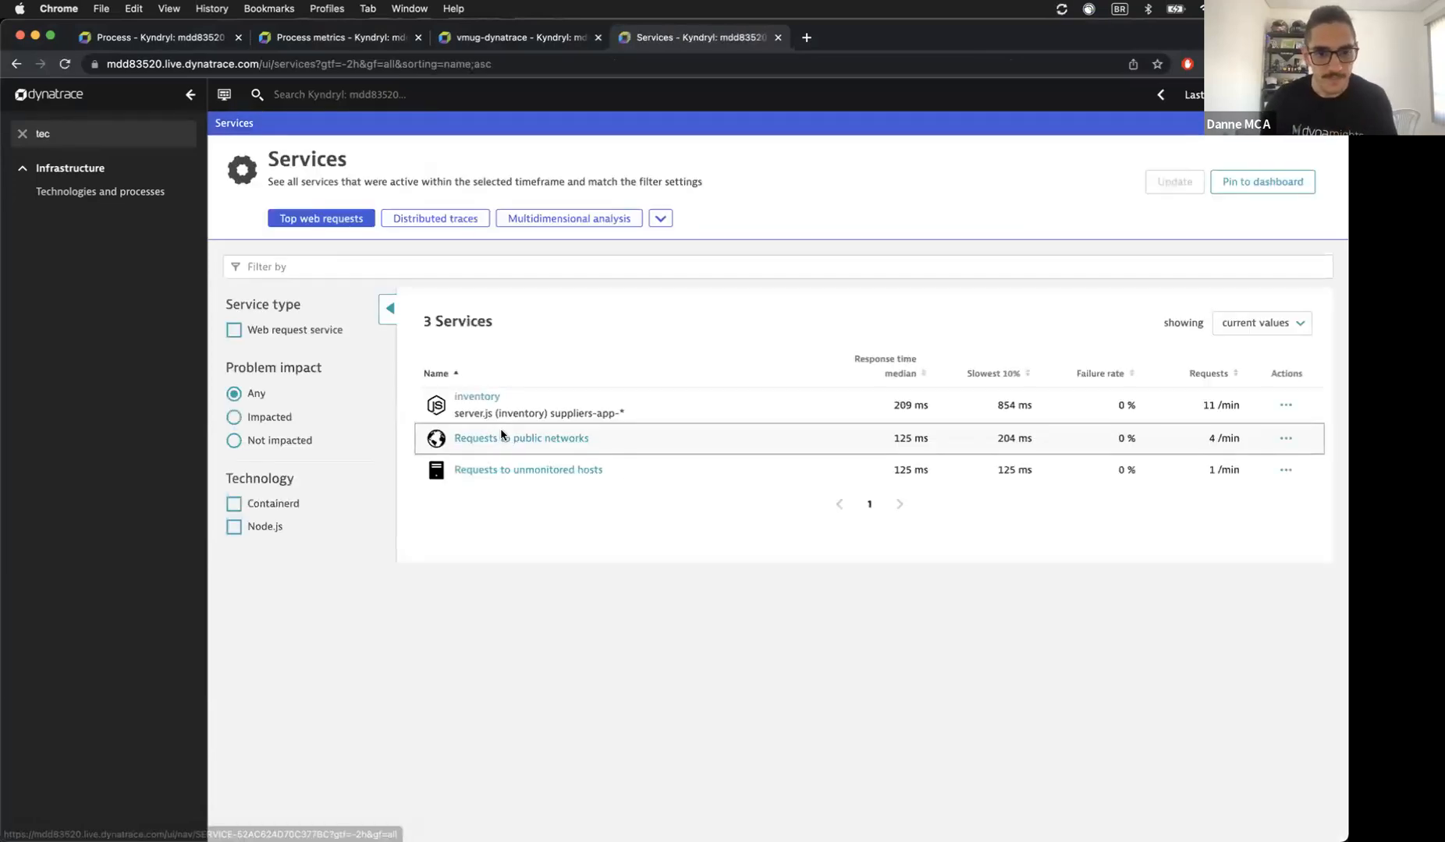
left_click(475, 399)
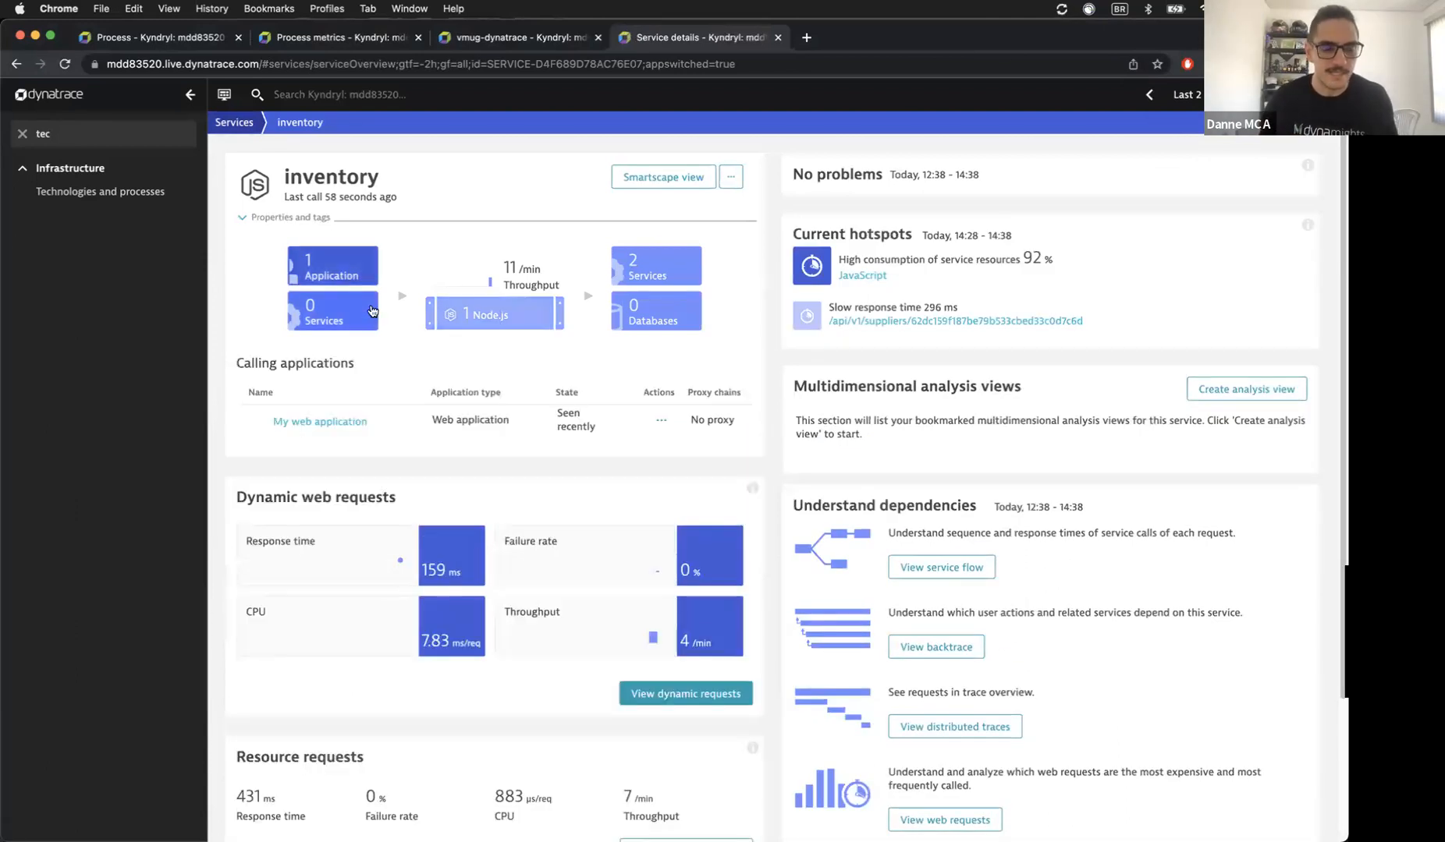
left_click(331, 431, "super")
left_click(861, 41)
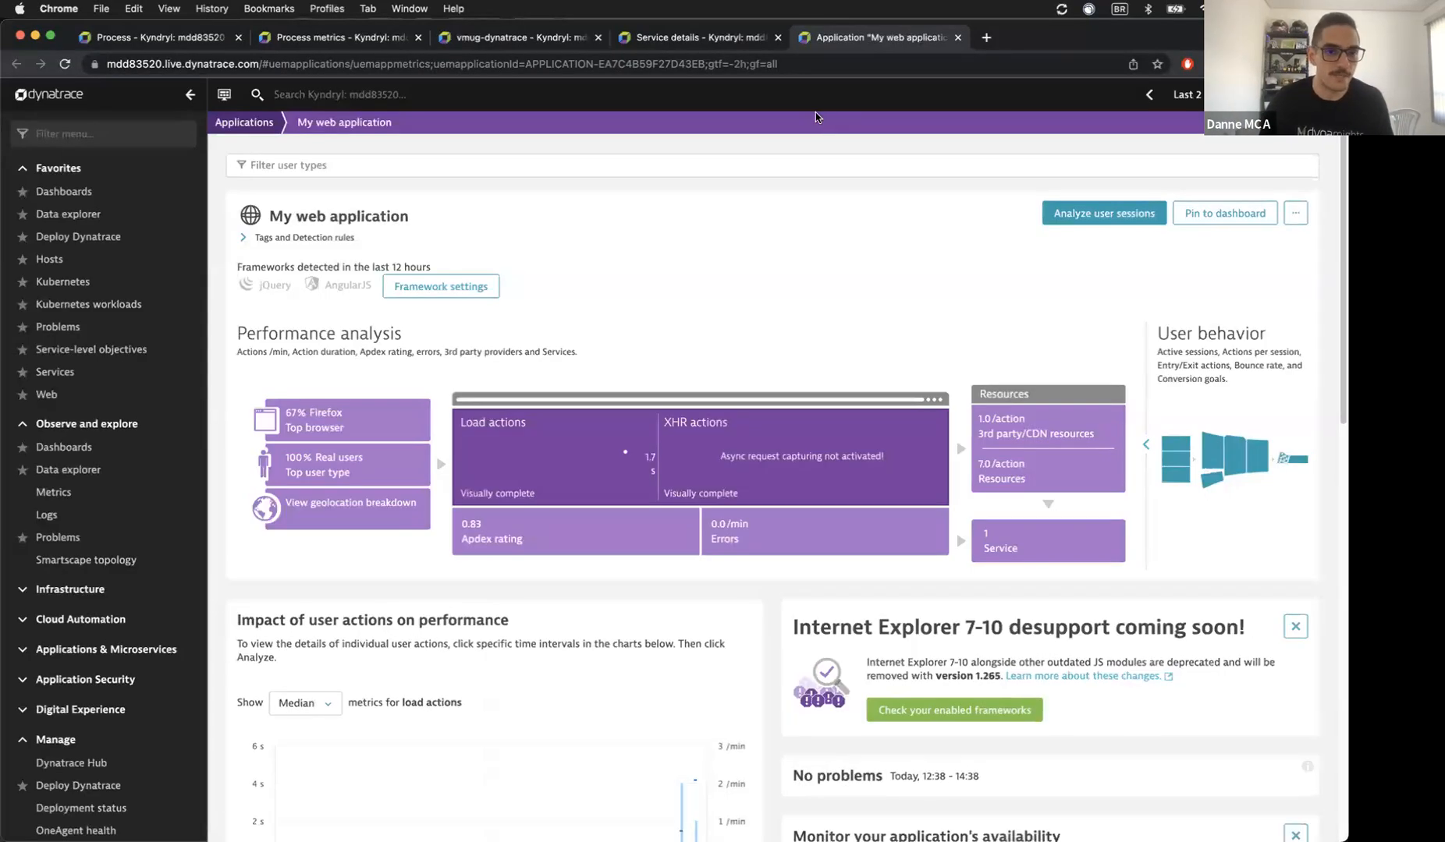
Step: Transfer the 159.122.179.37 domain from My web application's top domains into a newly created application
scroll(360, 242, "down", 2)
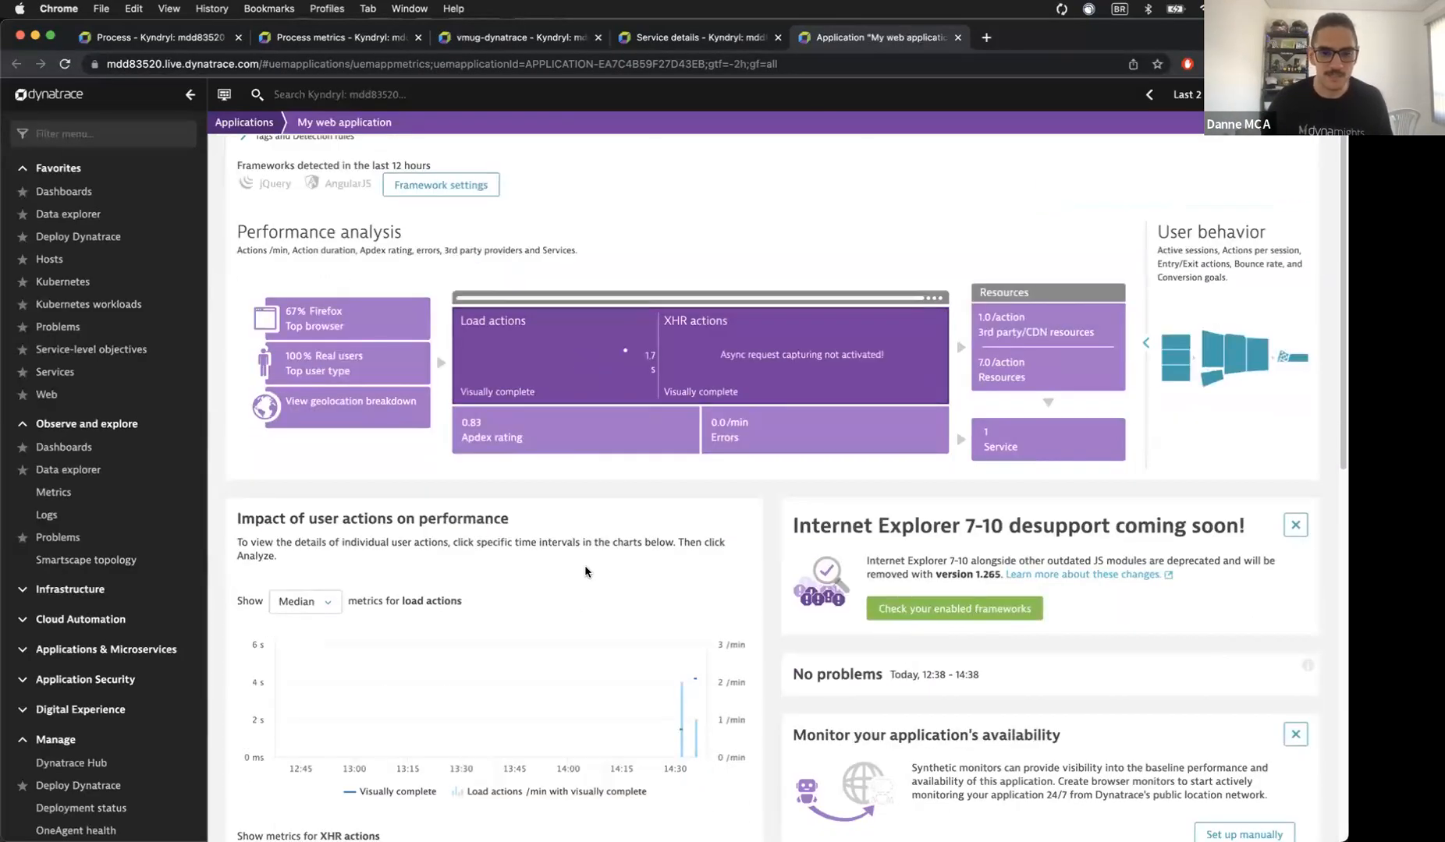
scroll(595, 521, "down", 10)
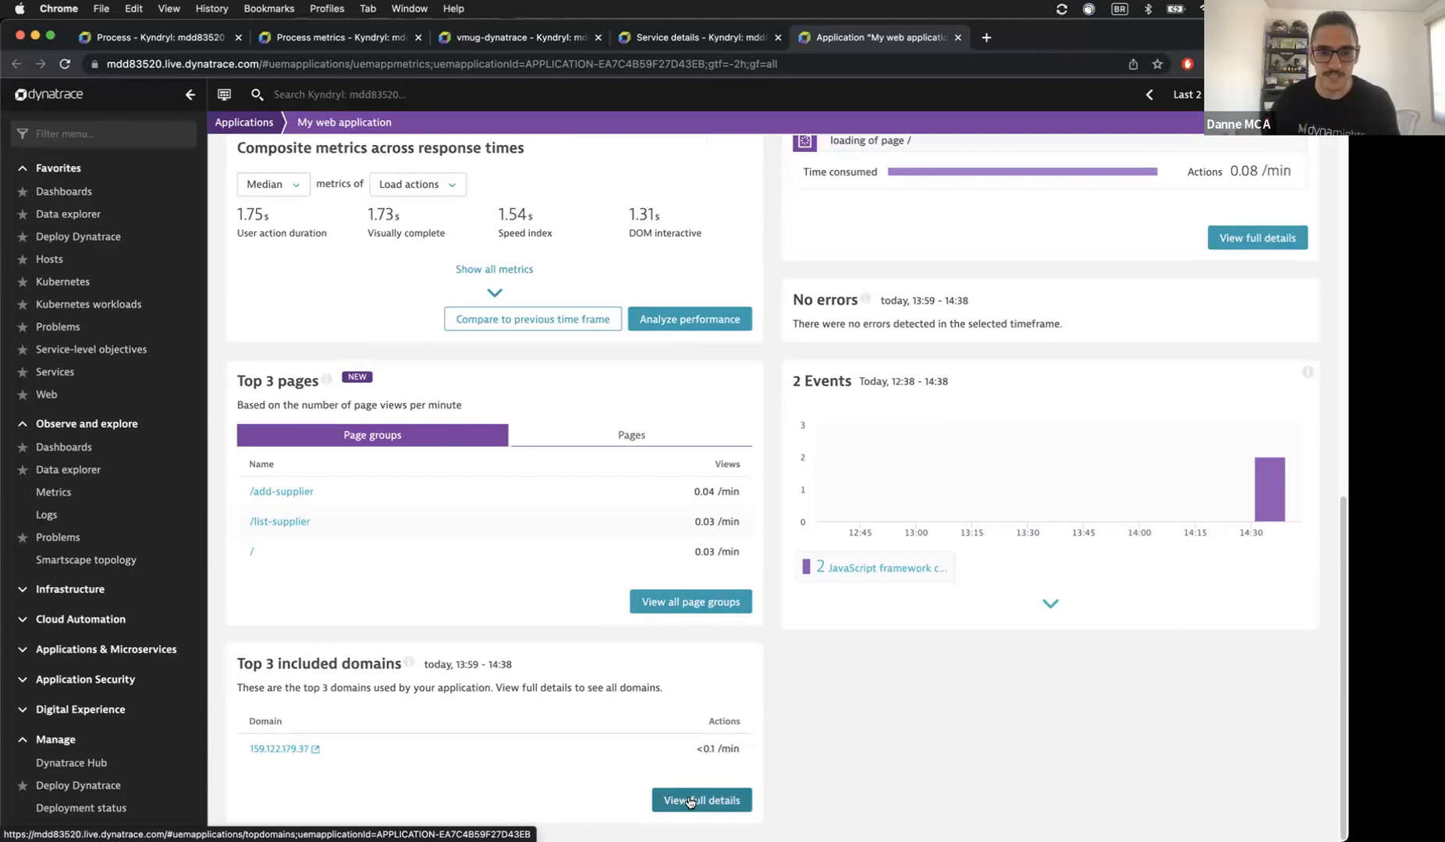
scroll(494, 544, "up", 1)
scroll(494, 543, "up", 10)
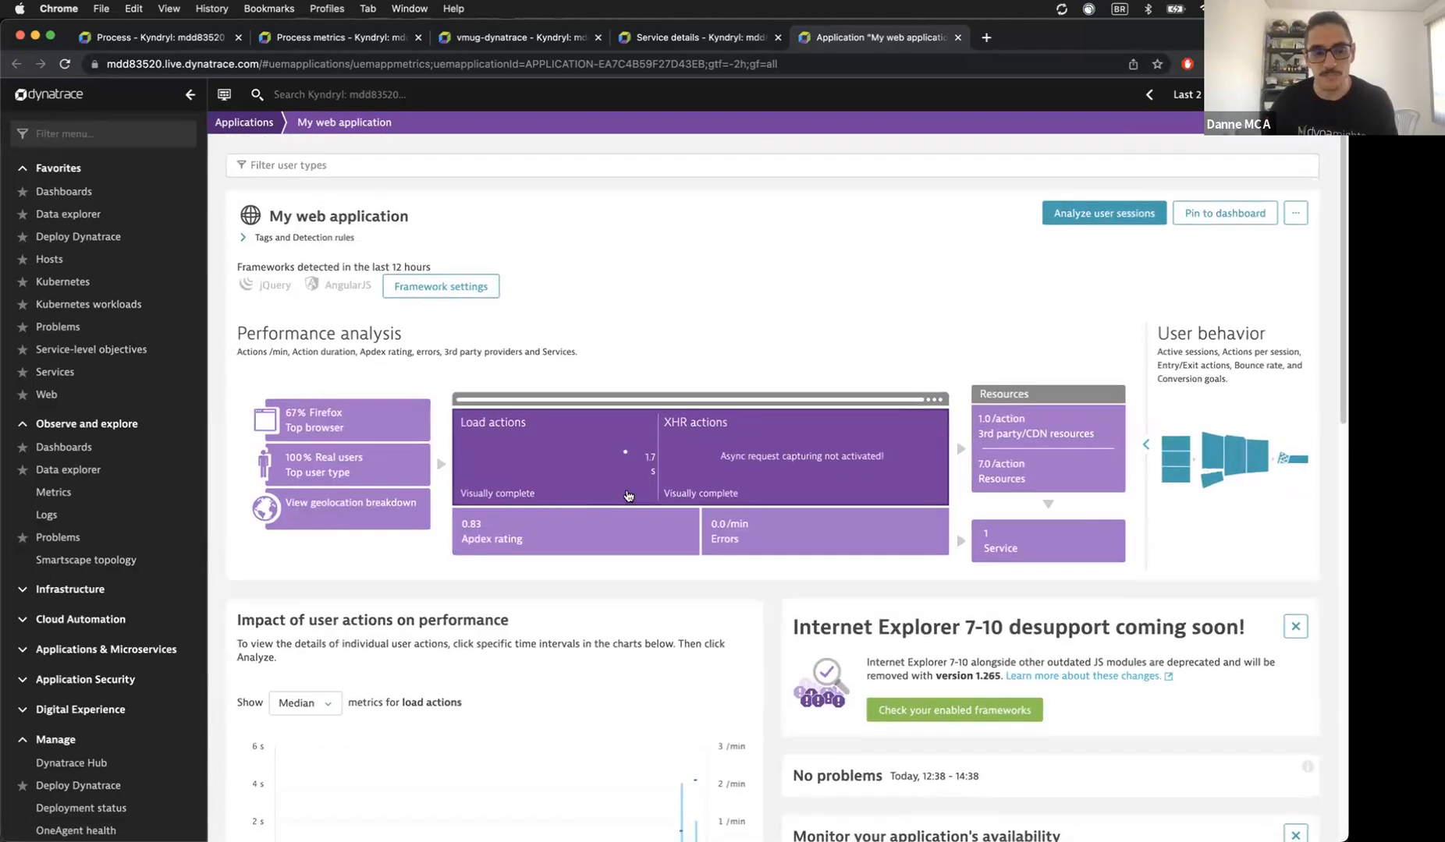
scroll(631, 507, "down", 9)
scroll(630, 516, "down", 3)
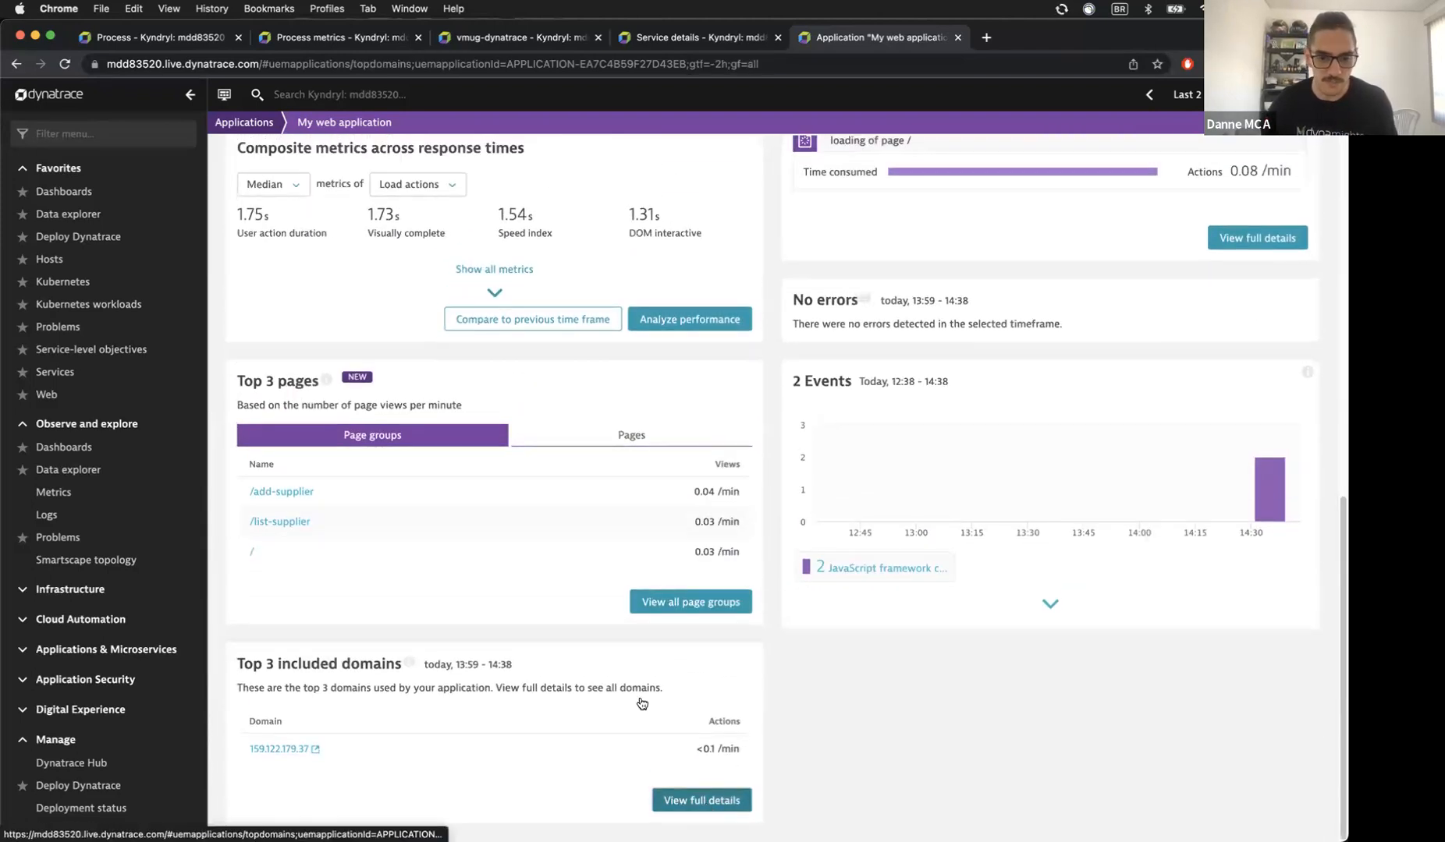
left_click(705, 800)
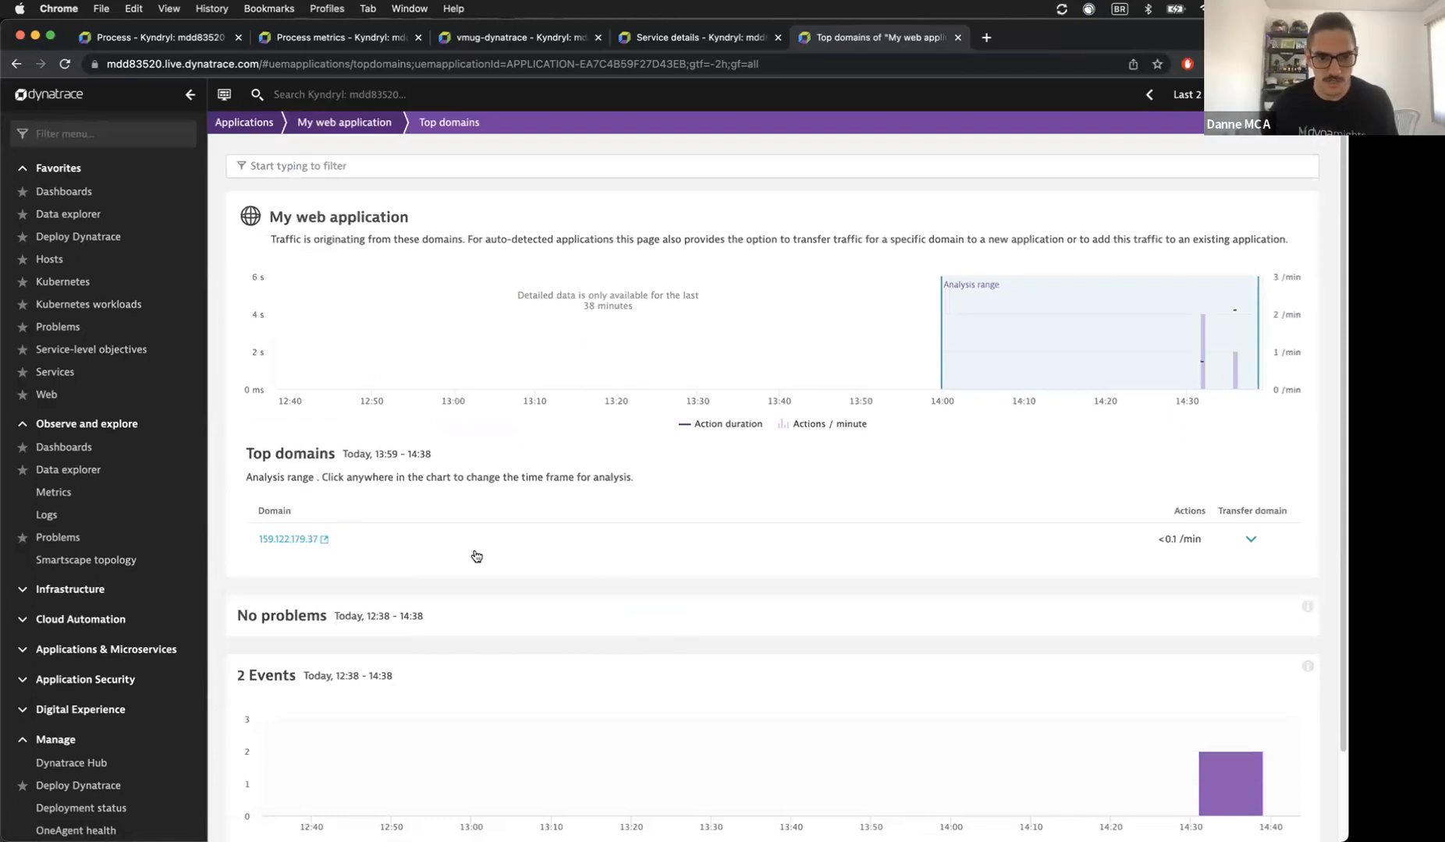
left_click(1250, 544)
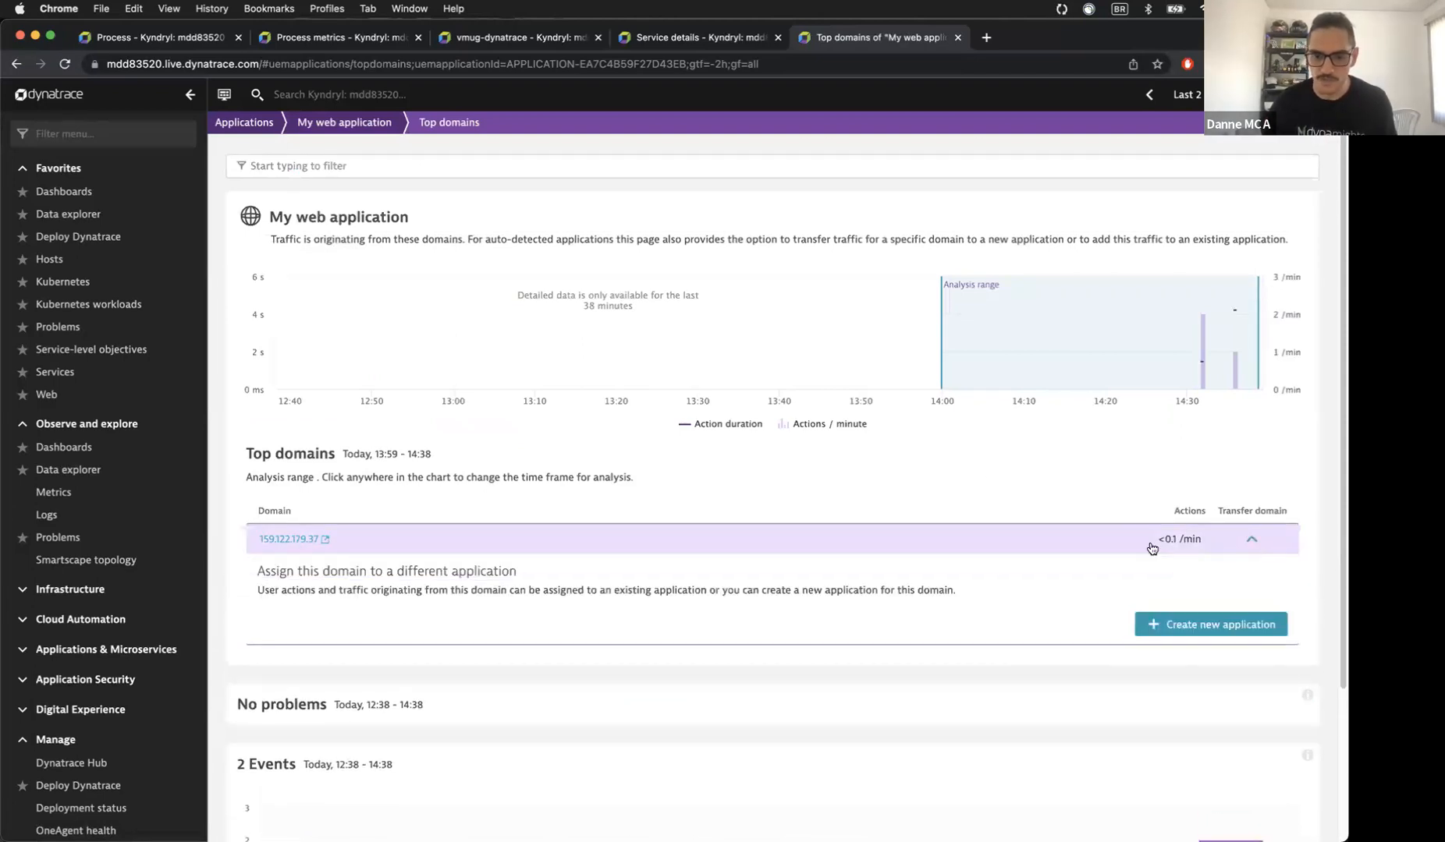
left_click(1173, 625)
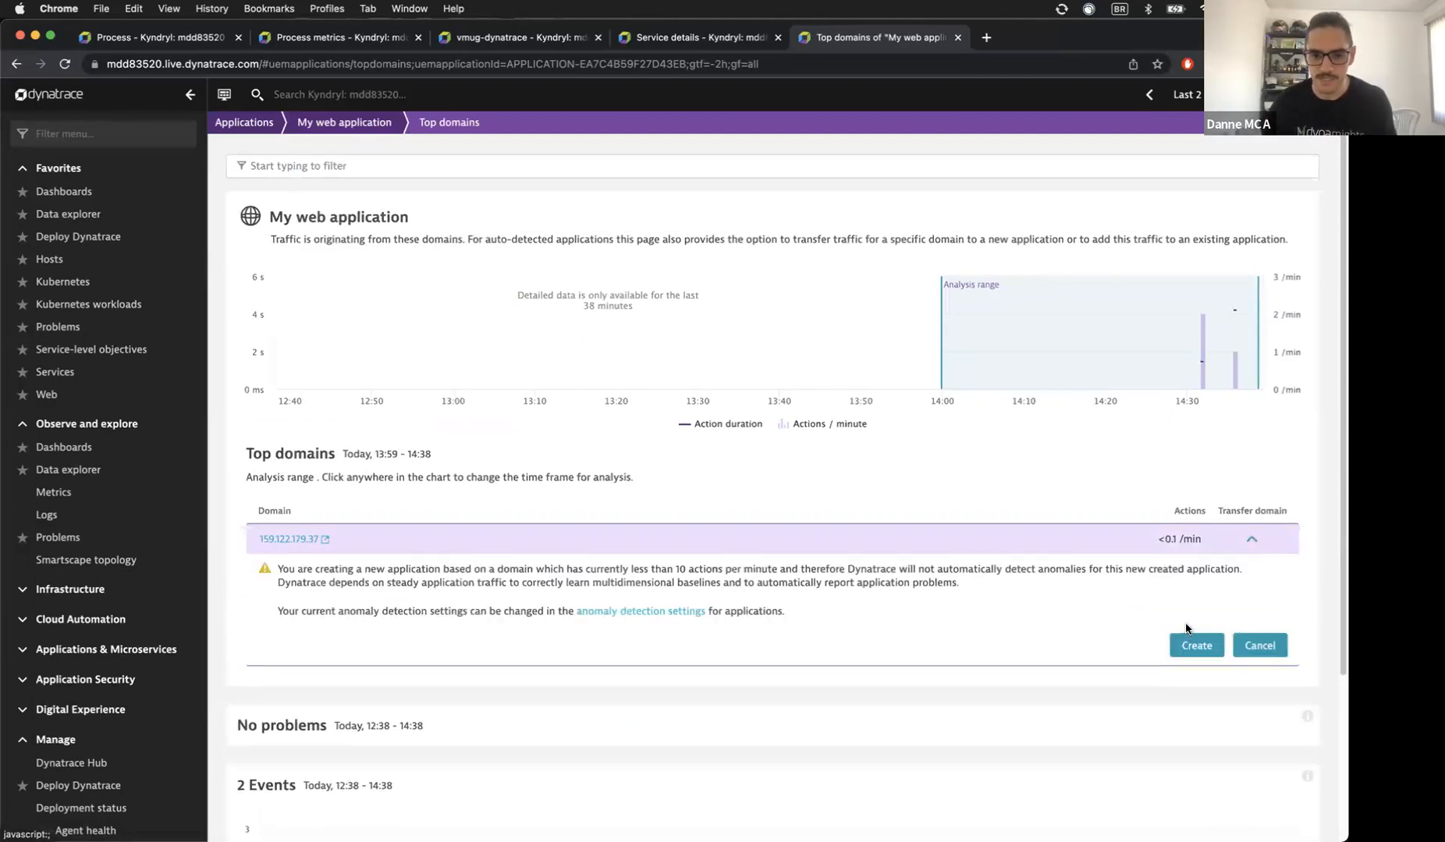
left_click(1184, 643)
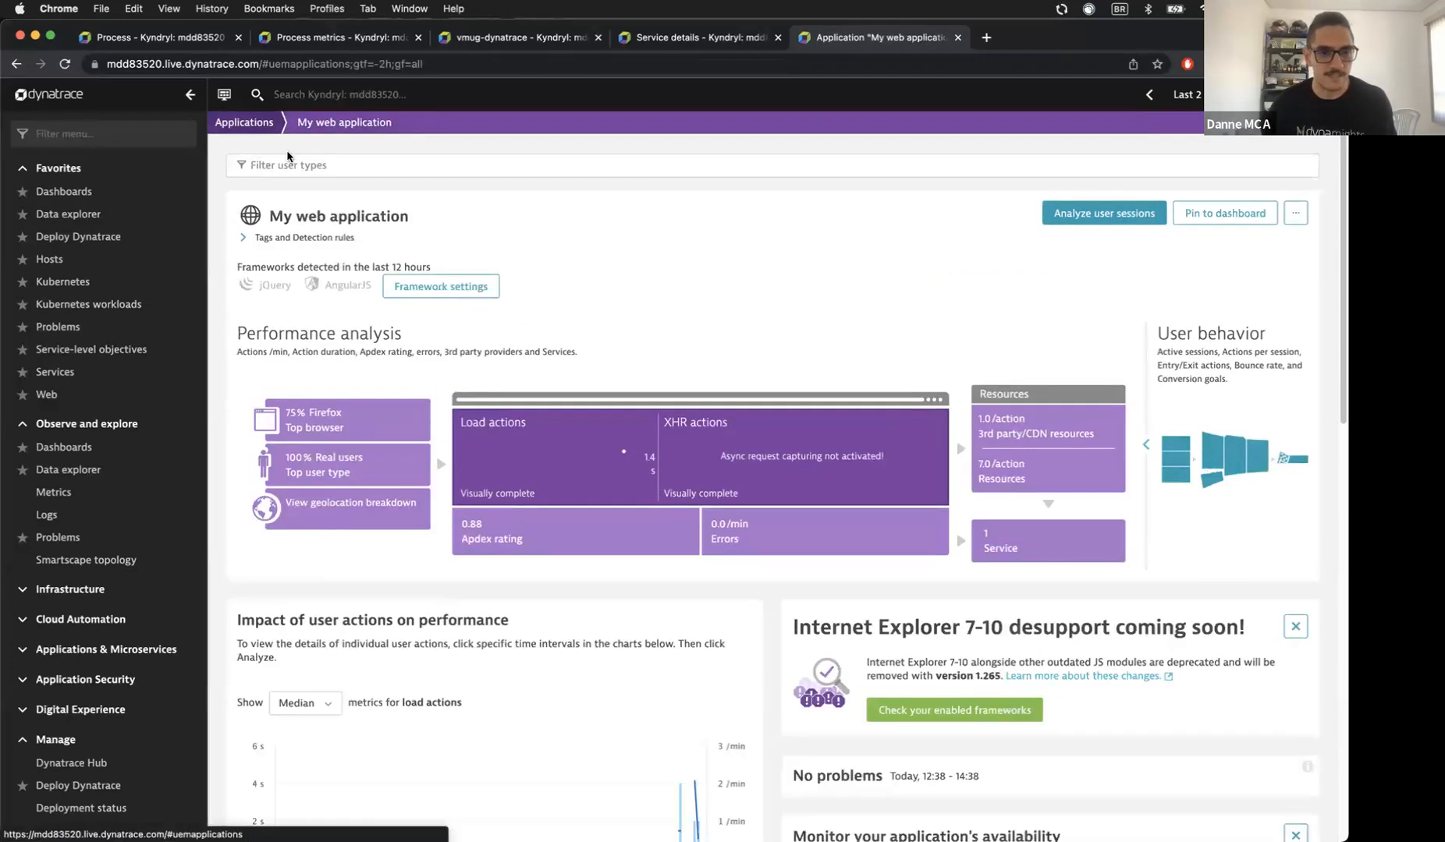
Step: Open the edit settings of the new 159.122.179.37 application
left_click(248, 123)
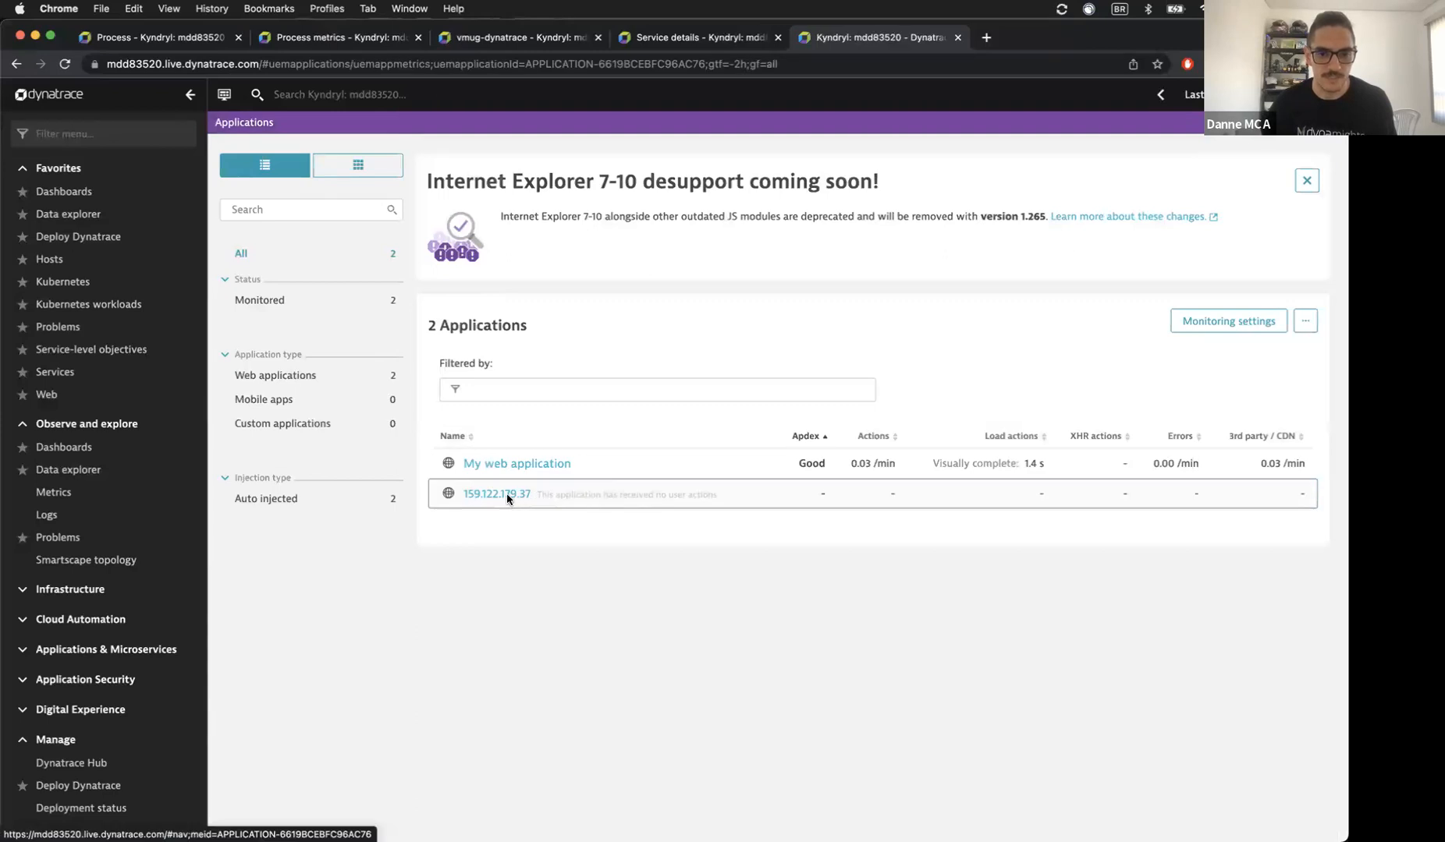
left_click(507, 493)
left_click(1295, 213)
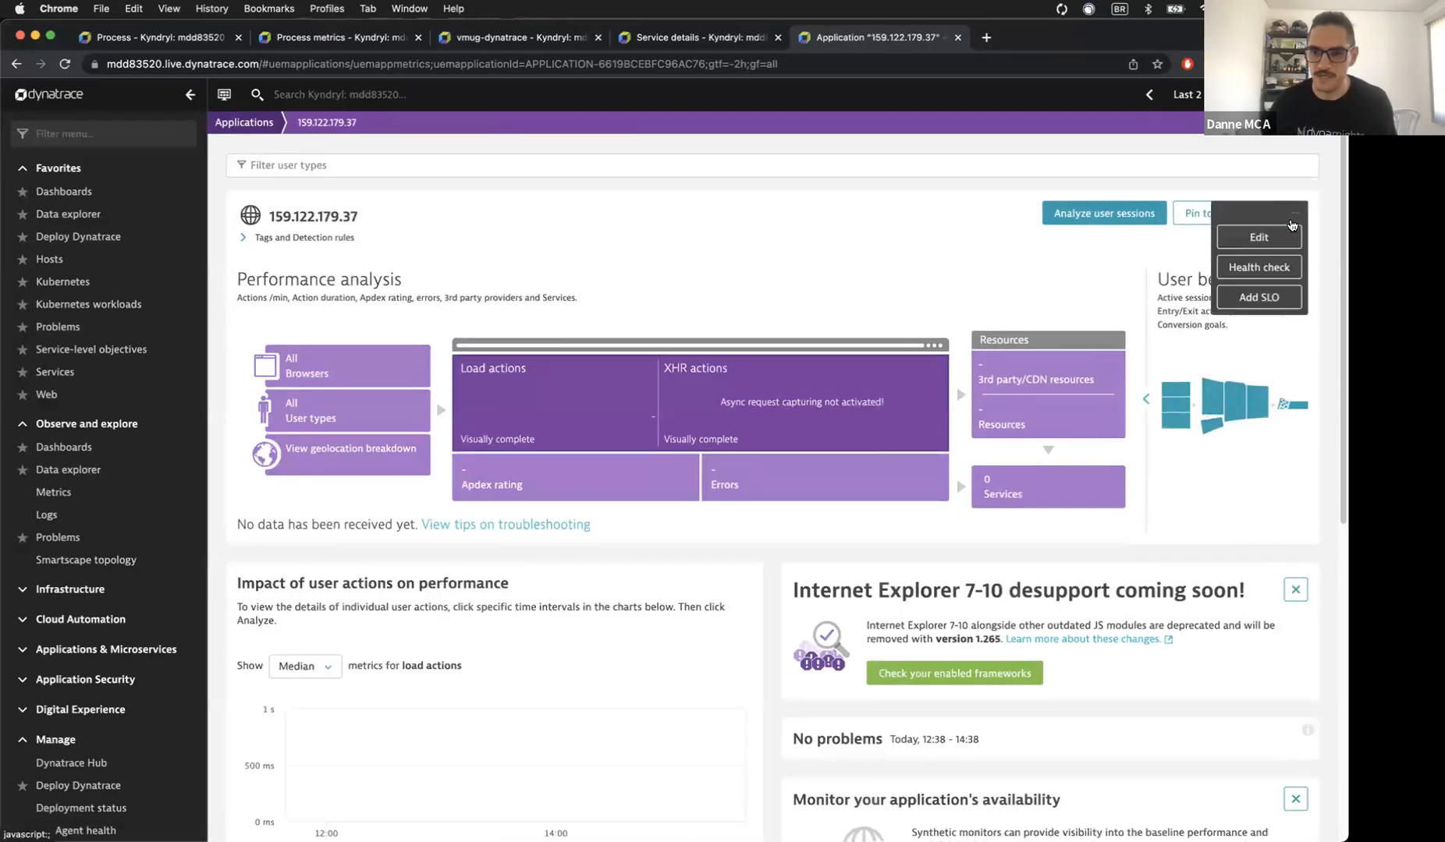
left_click(1259, 237)
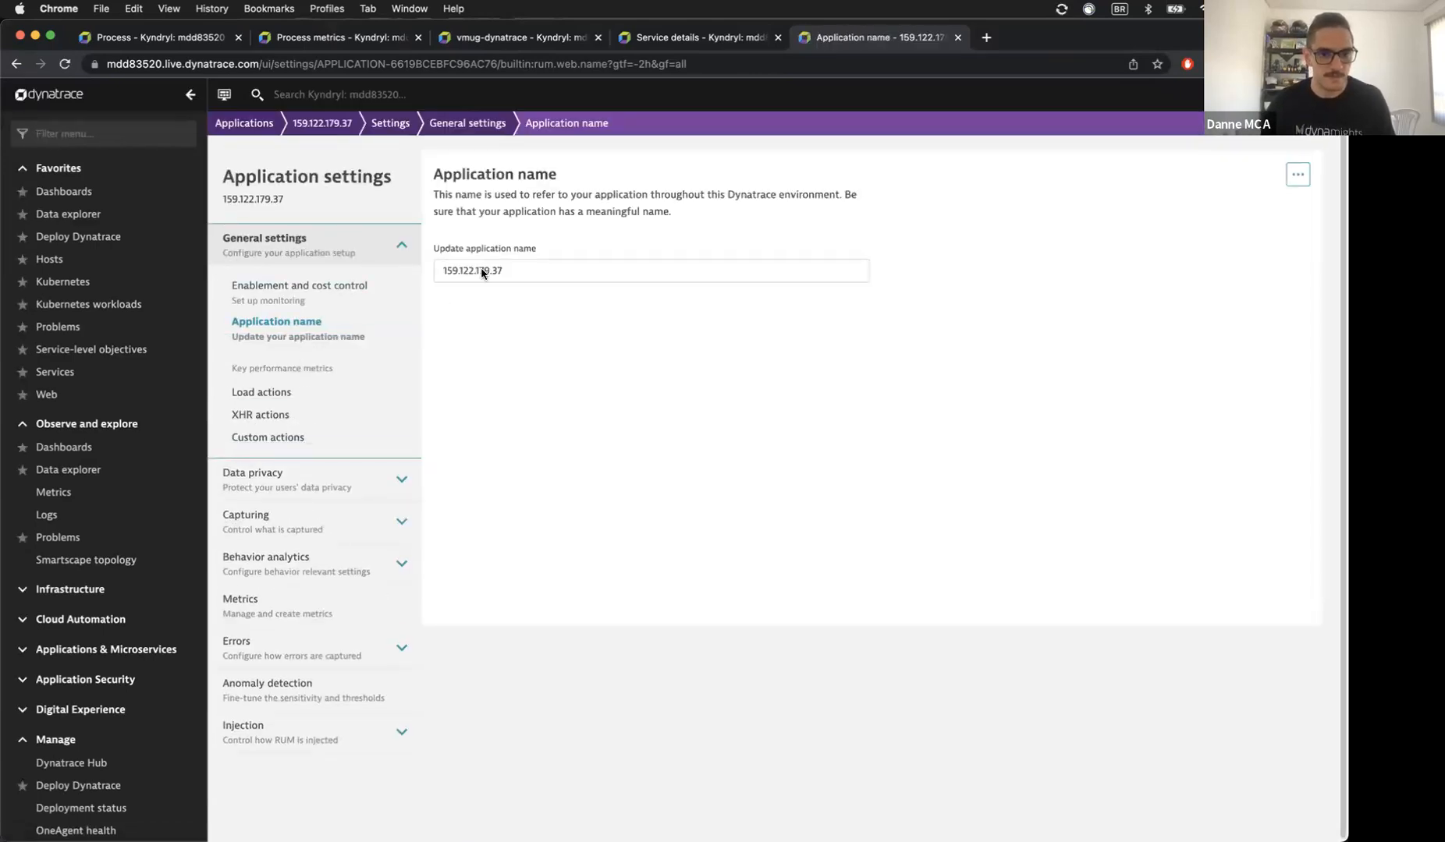
Step: Rename the application to 'Suppliers App - VMUG', save, and open Async web requests and SPAs settings
triple_click(482, 273)
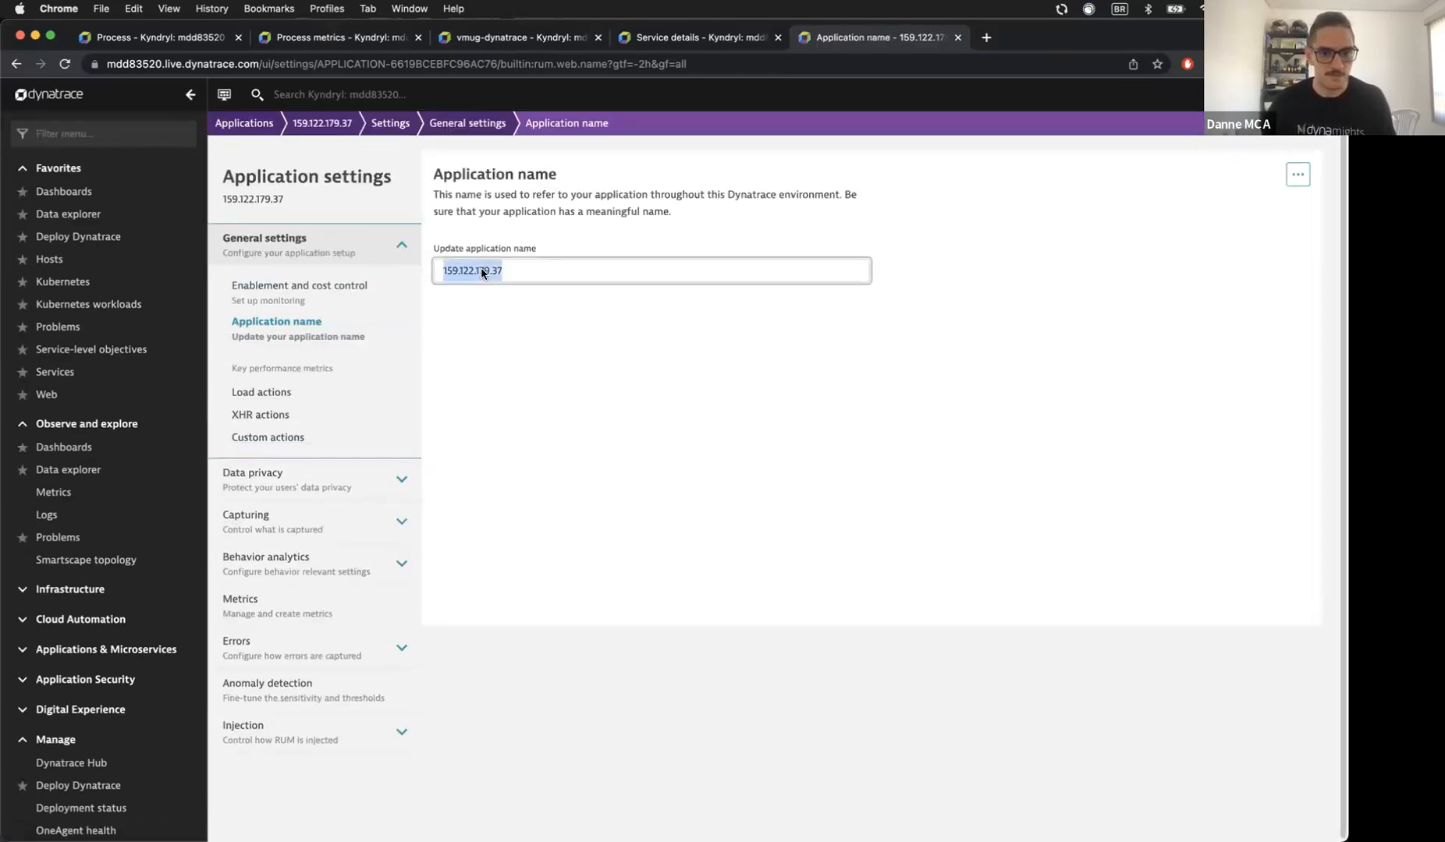
type("Suppliers App - VMUG")
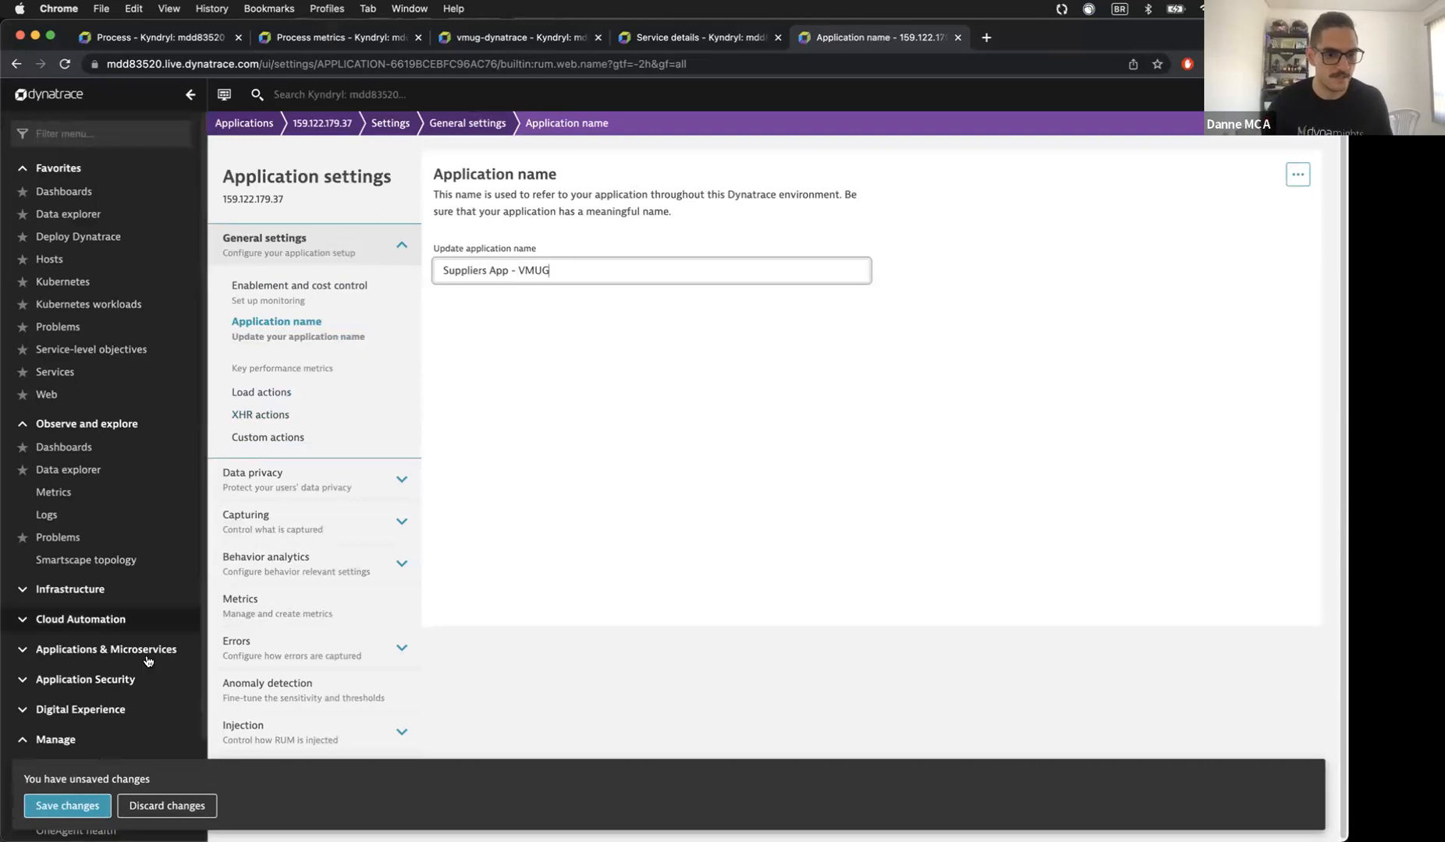
left_click(67, 806)
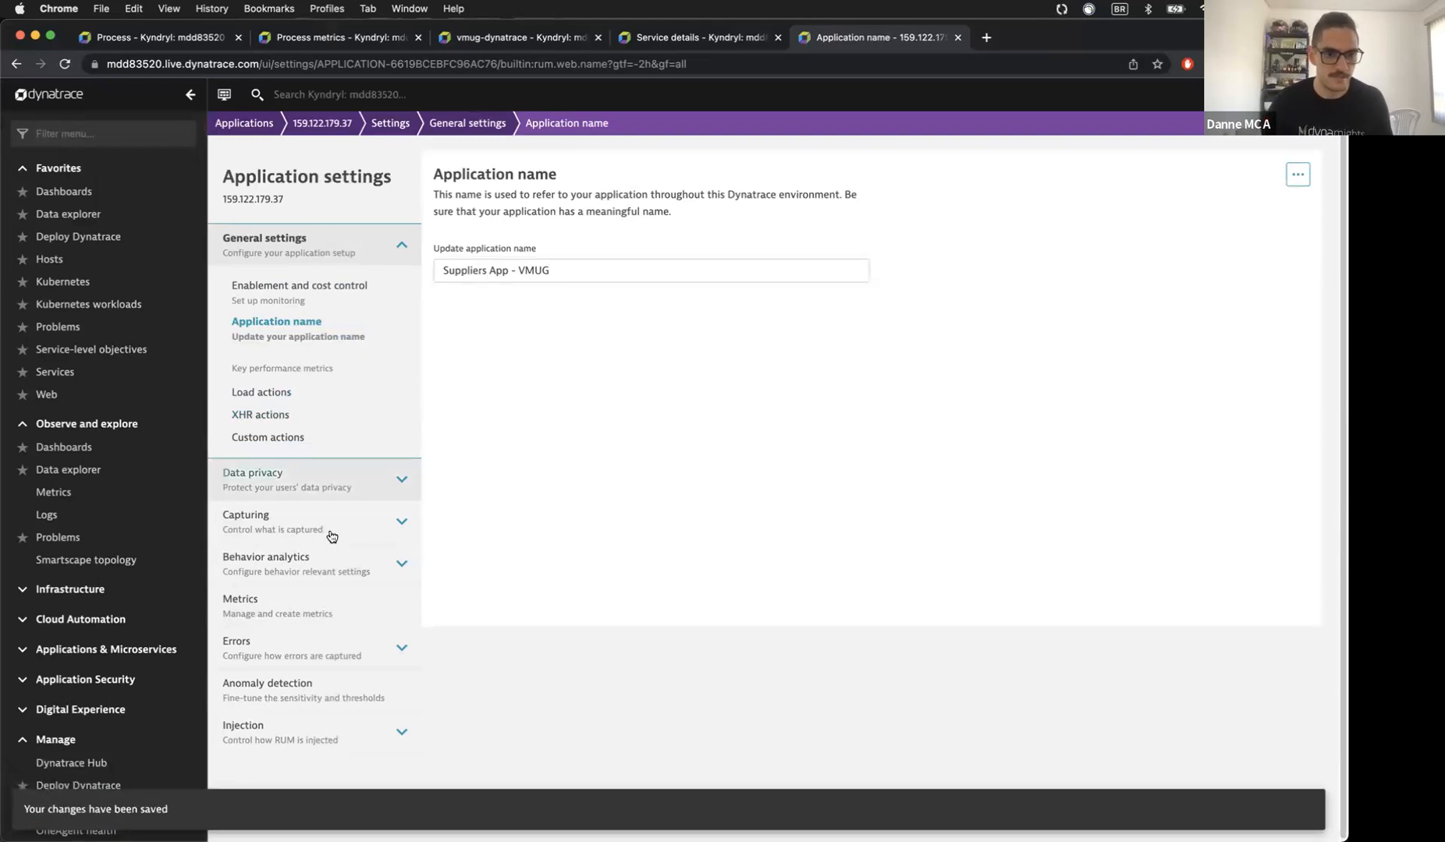
left_click(332, 534)
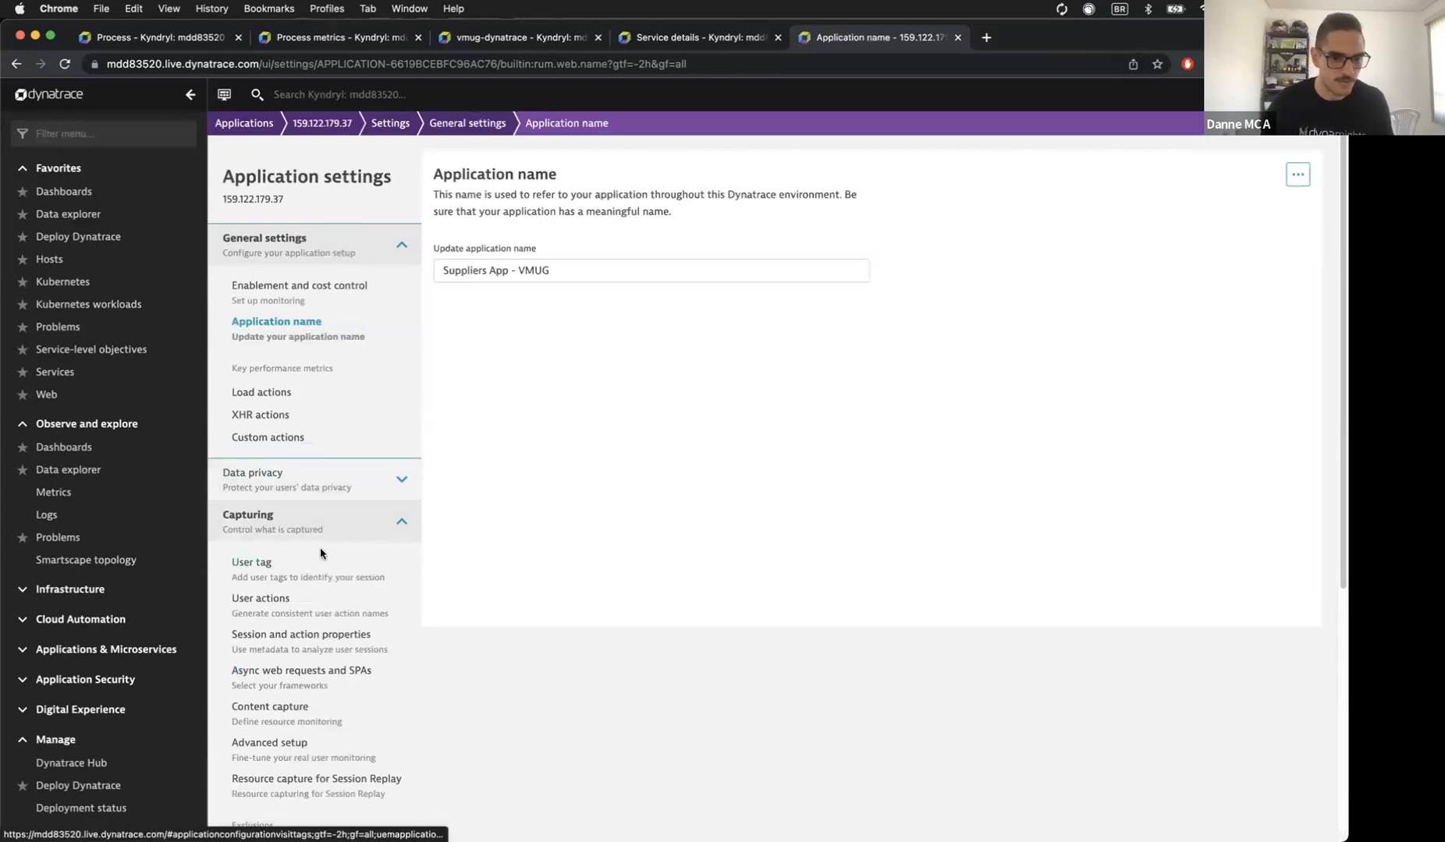
left_click(332, 669)
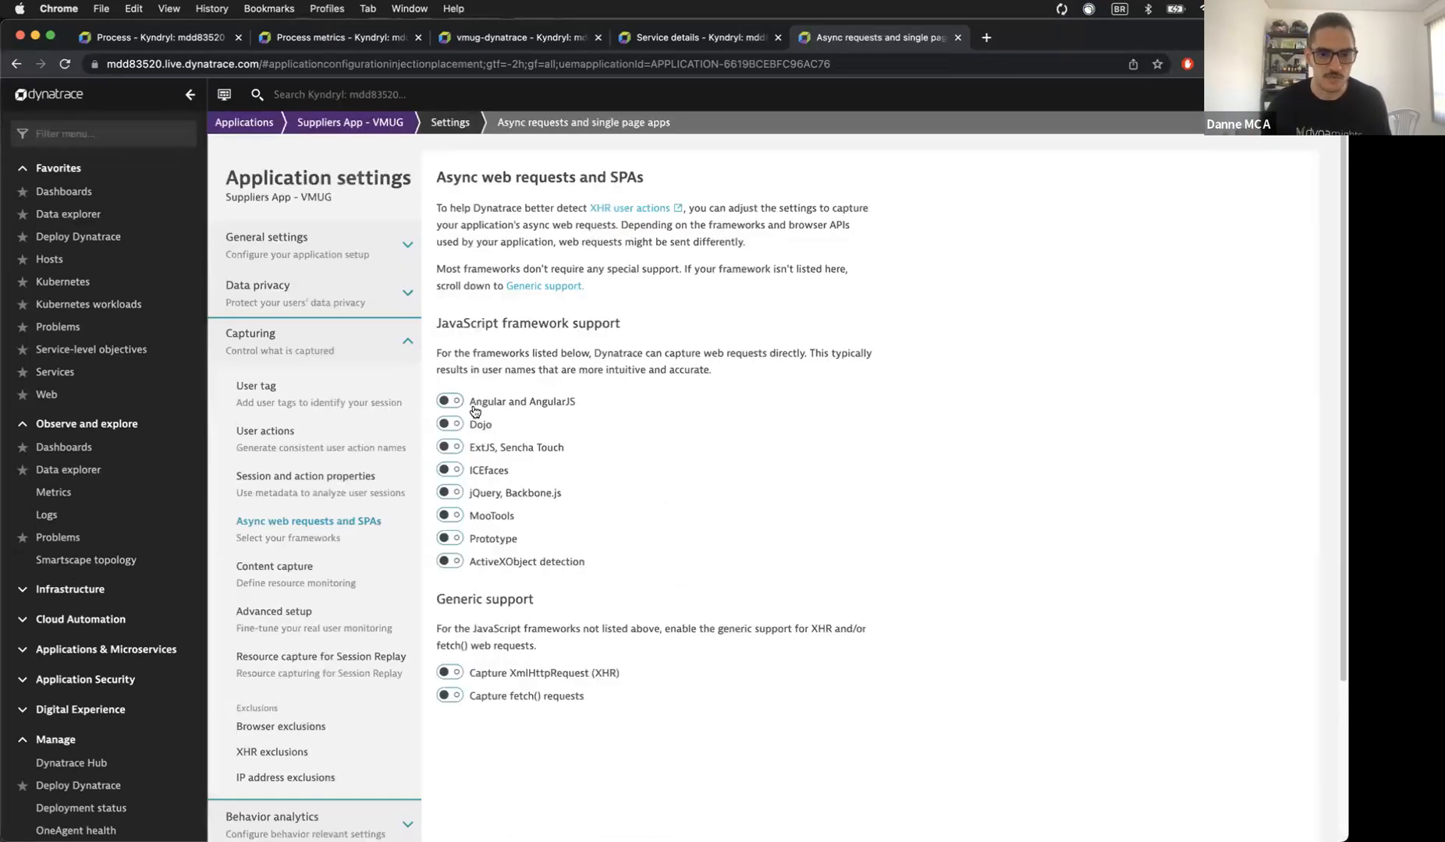
Step: Turn on async request capture for Angular and AngularJS
left_click(474, 411)
scroll(468, 405, "down", 6)
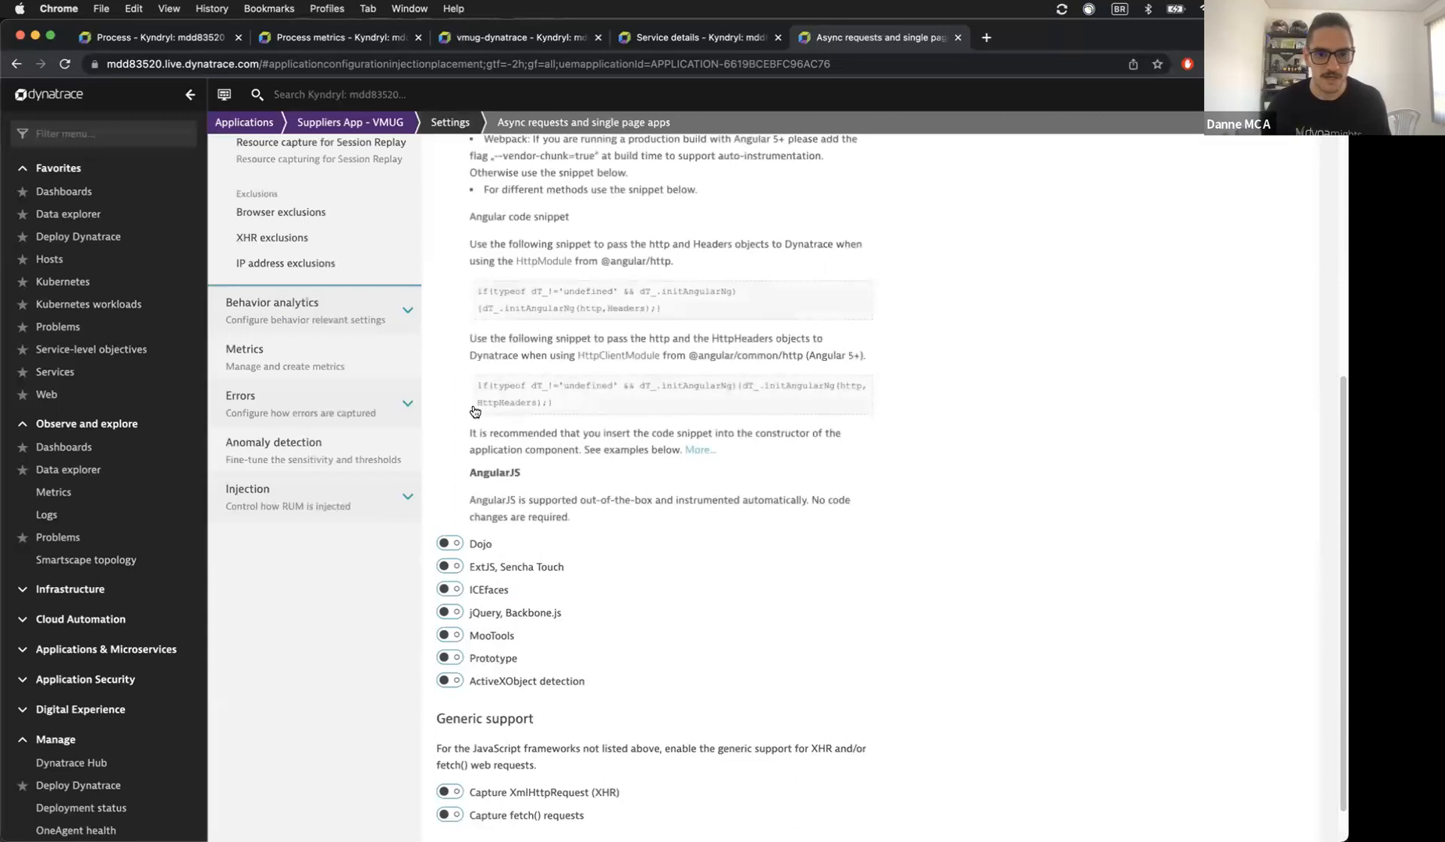
scroll(786, 549, "down", 2)
scroll(788, 549, "down", 1)
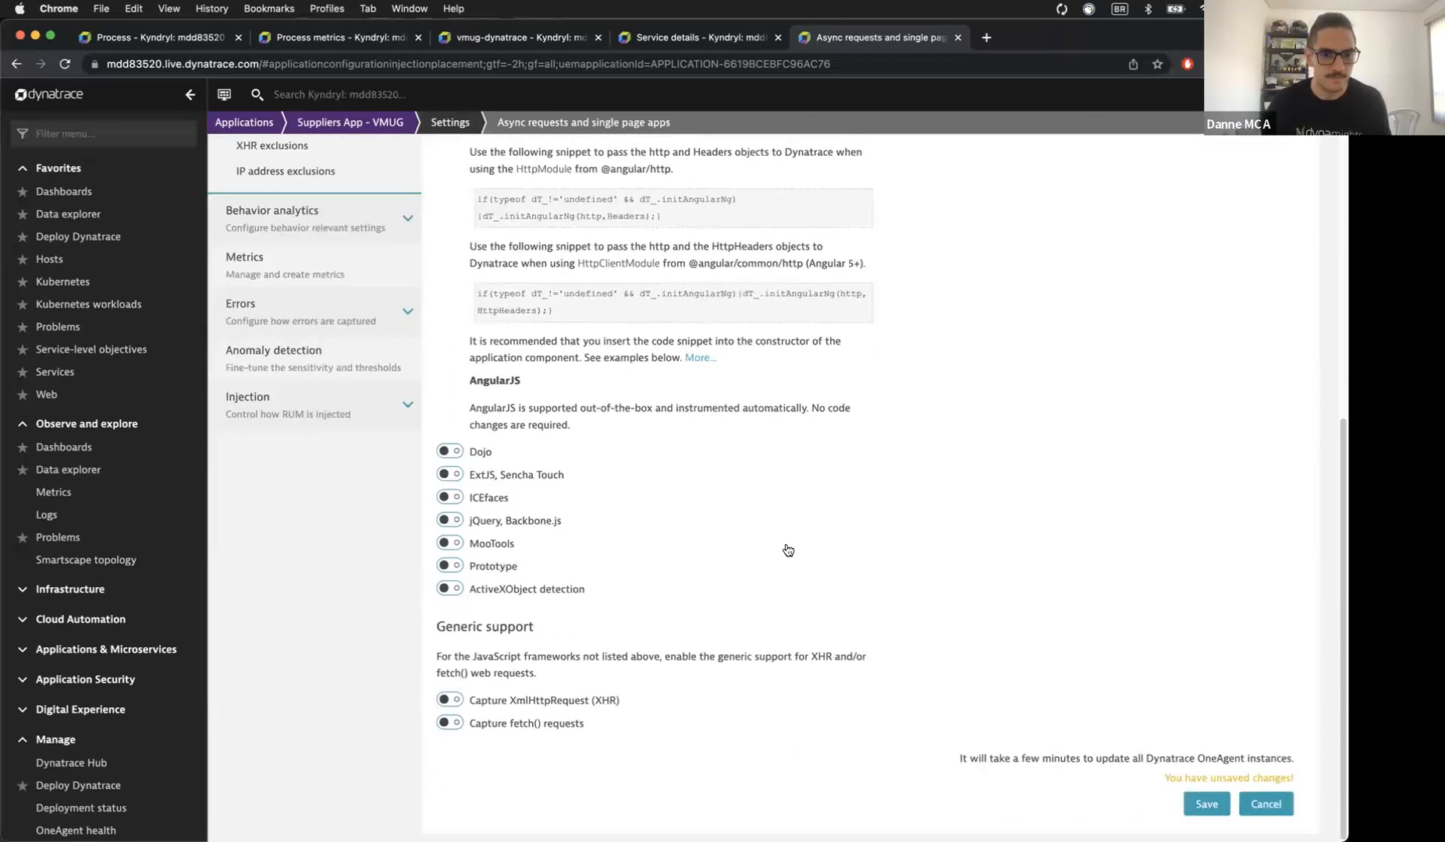
scroll(897, 593, "up", 12)
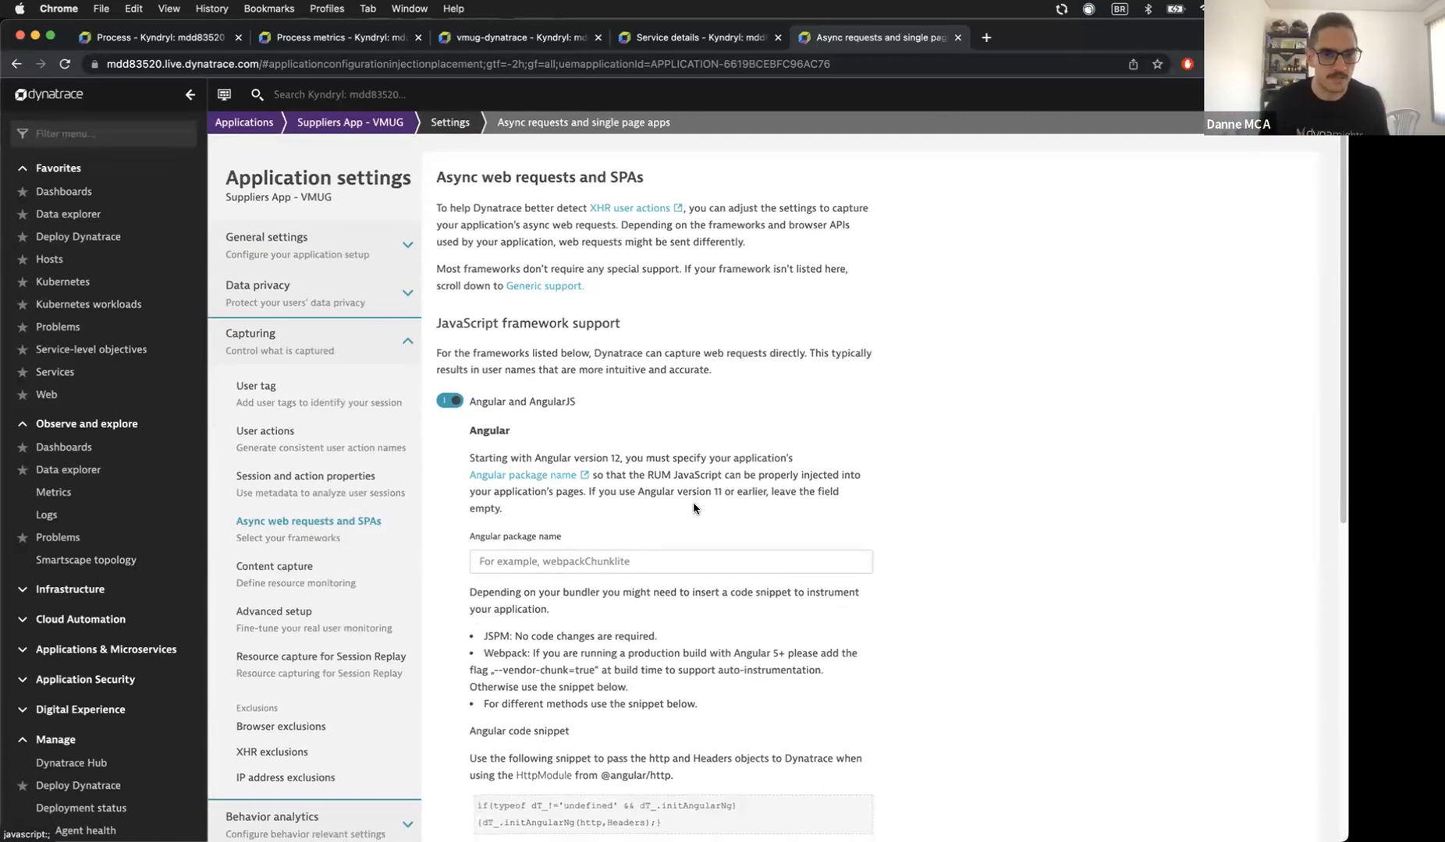
Step: Return to Suppliers App - VMUG's Async web requests and SPAs settings through its Edit menu
left_click(373, 131)
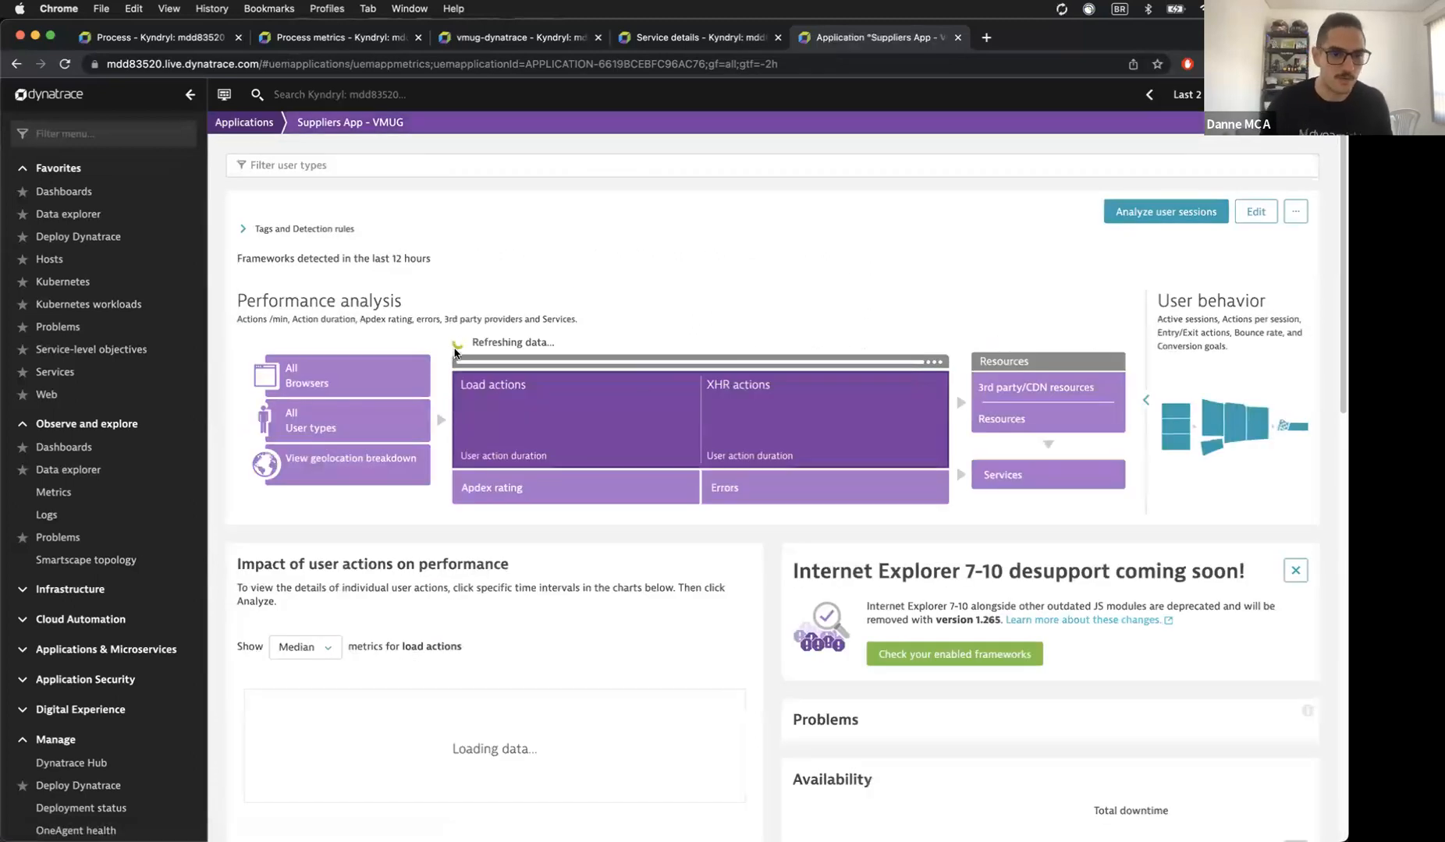
left_click(263, 123)
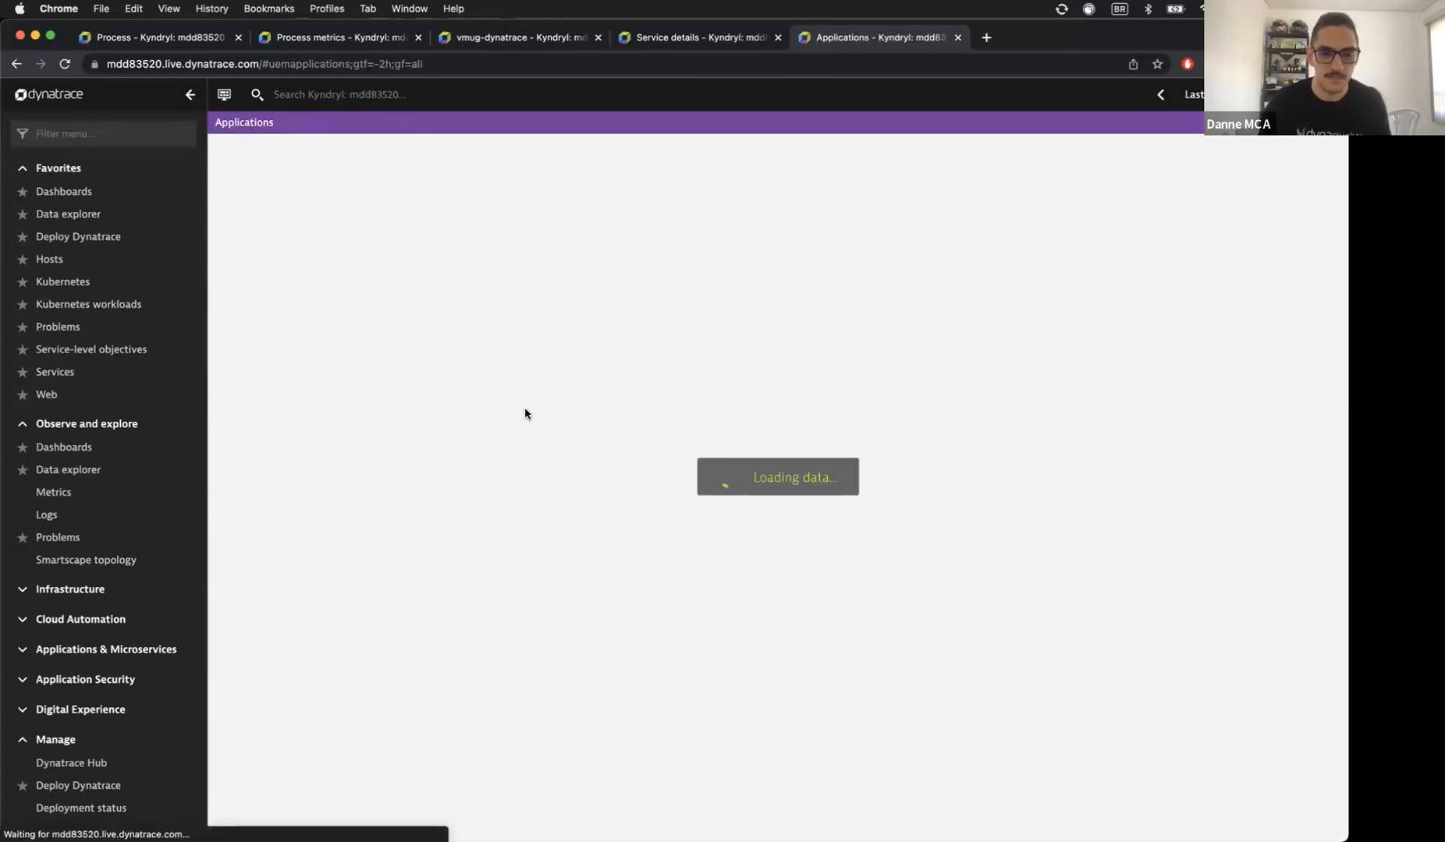
left_click(506, 462)
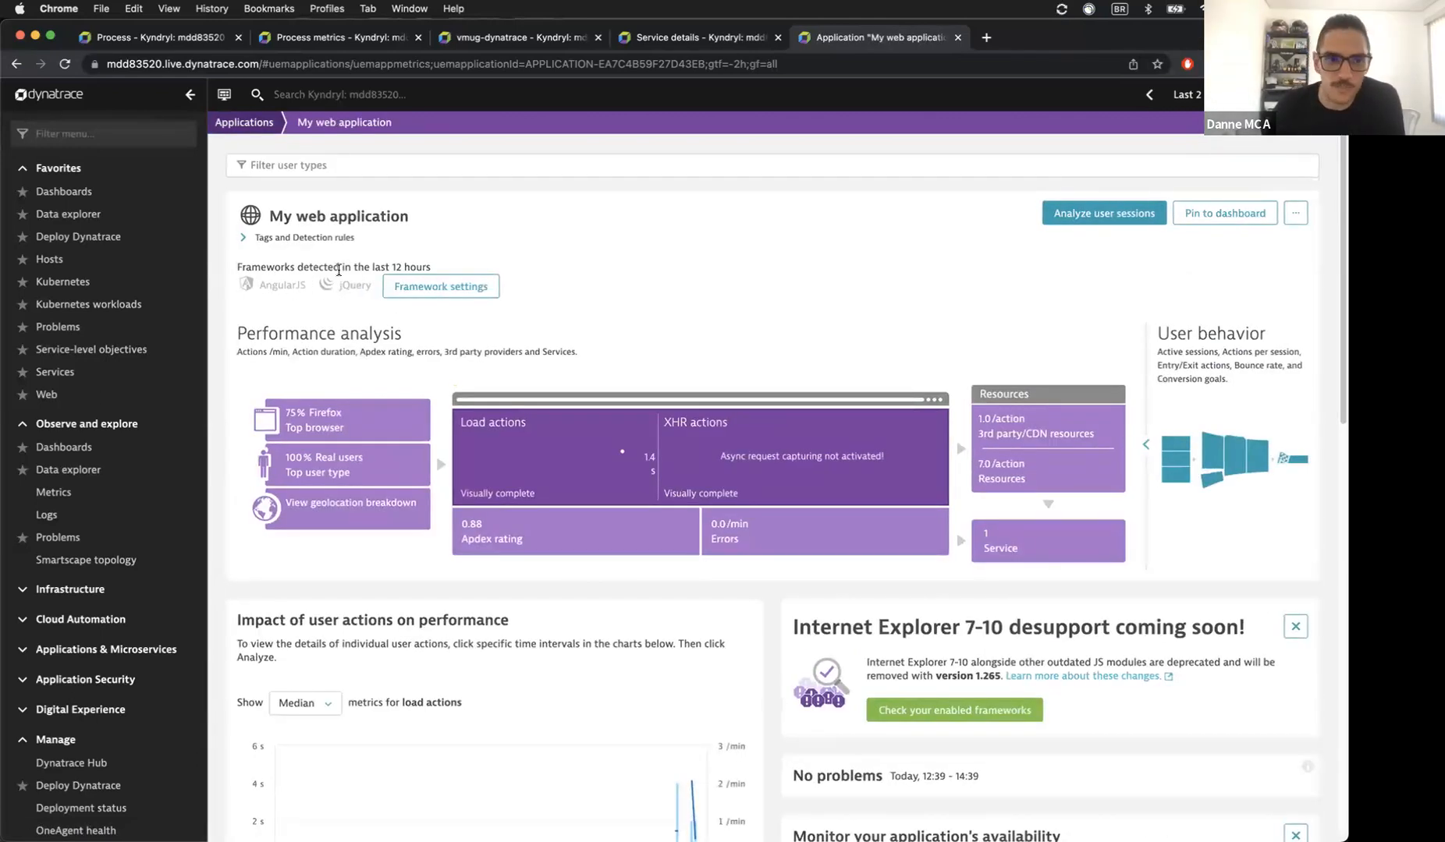
left_click(248, 123)
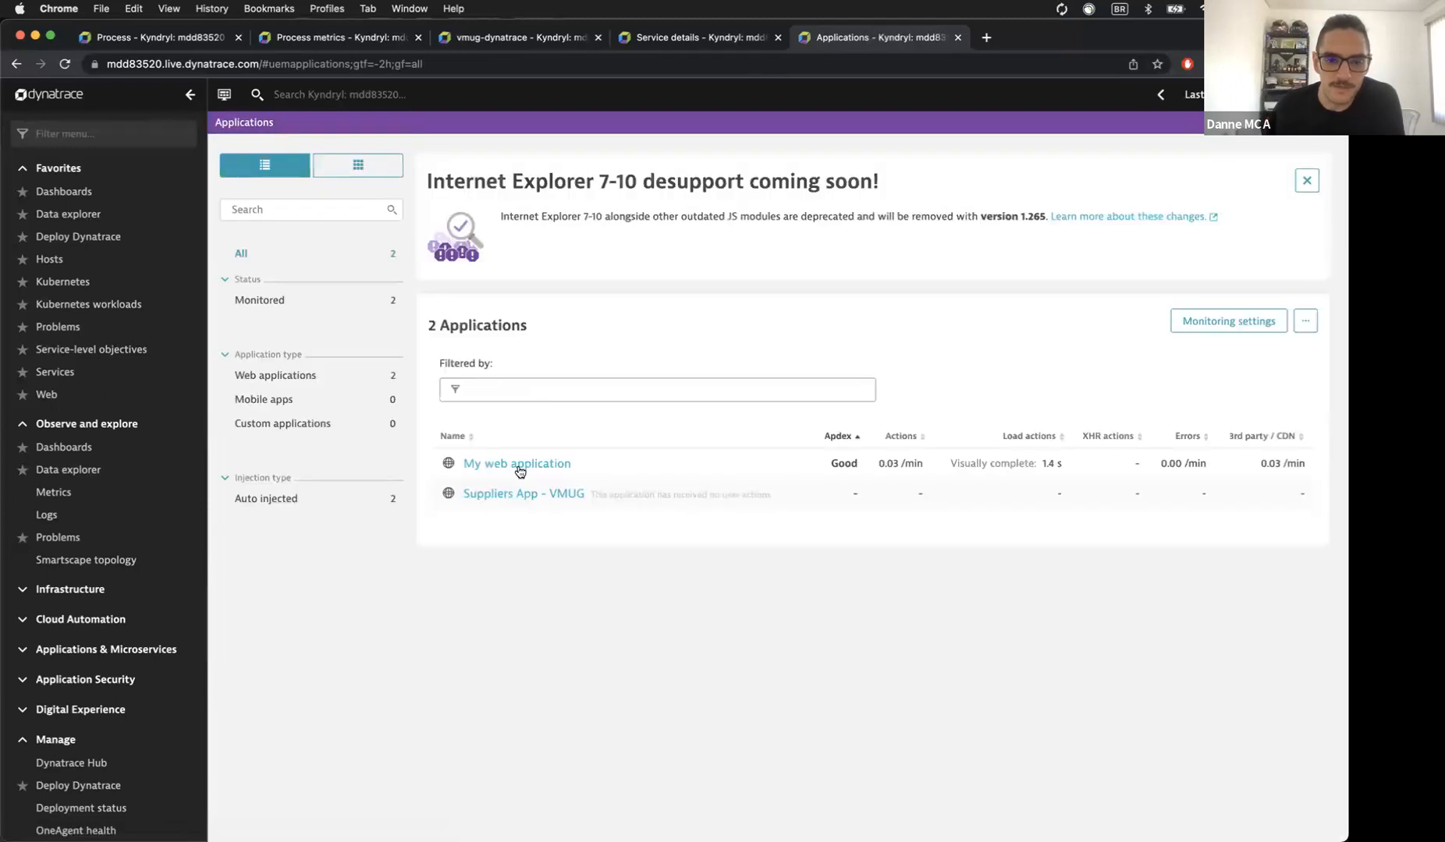
left_click(506, 494)
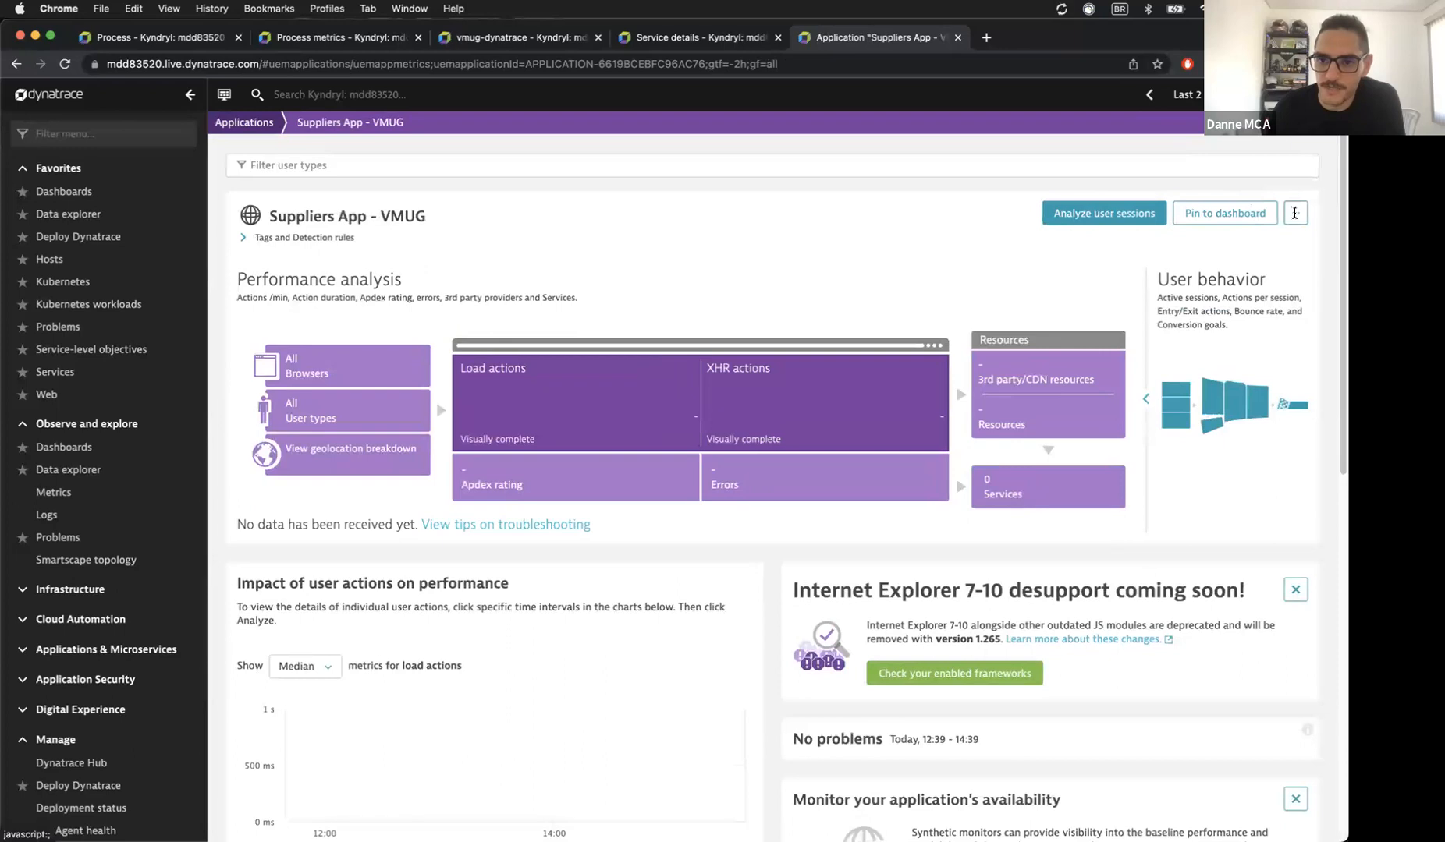
left_click(1294, 213)
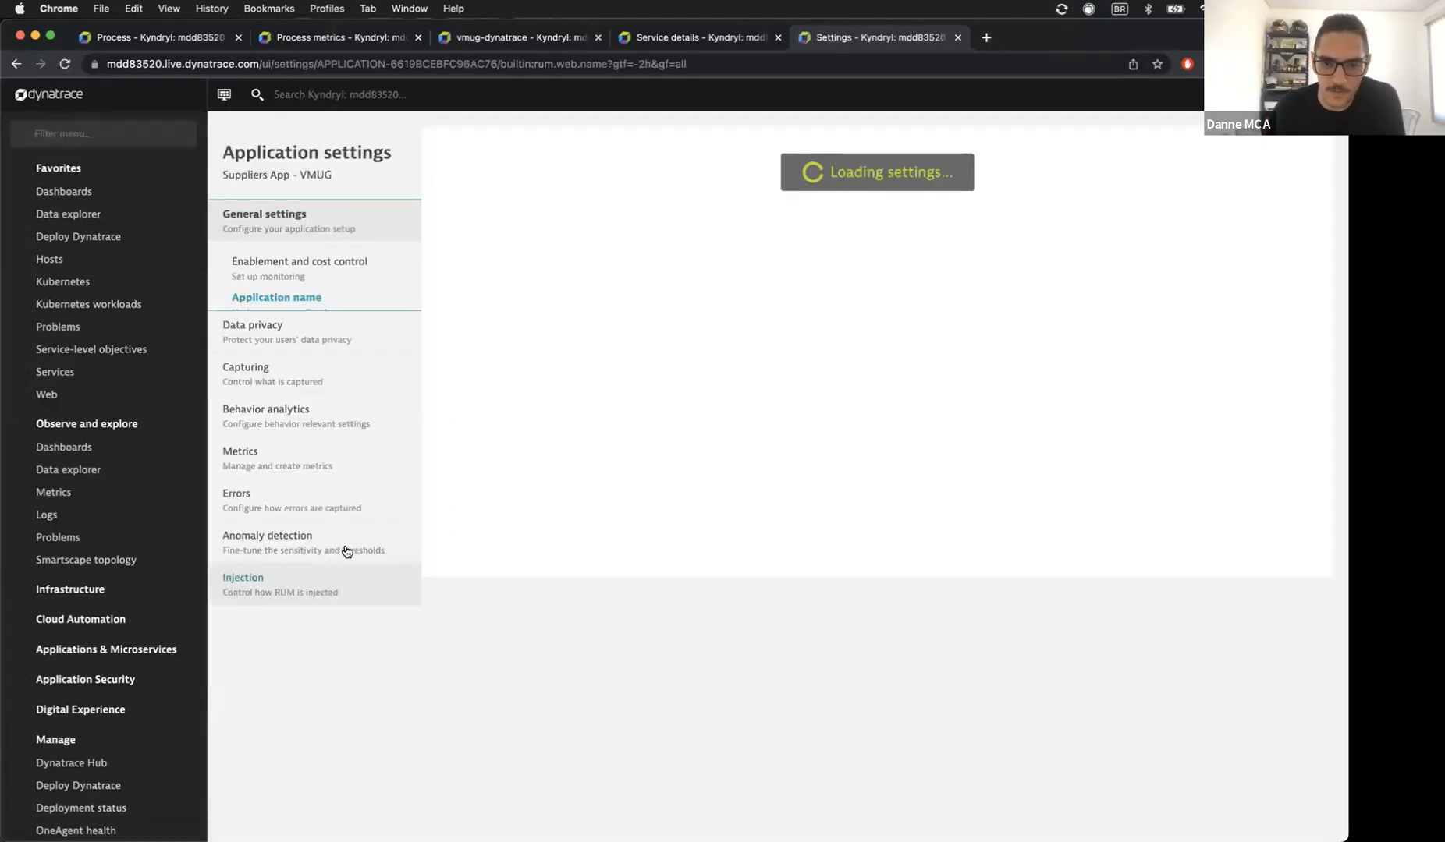
left_click(288, 521)
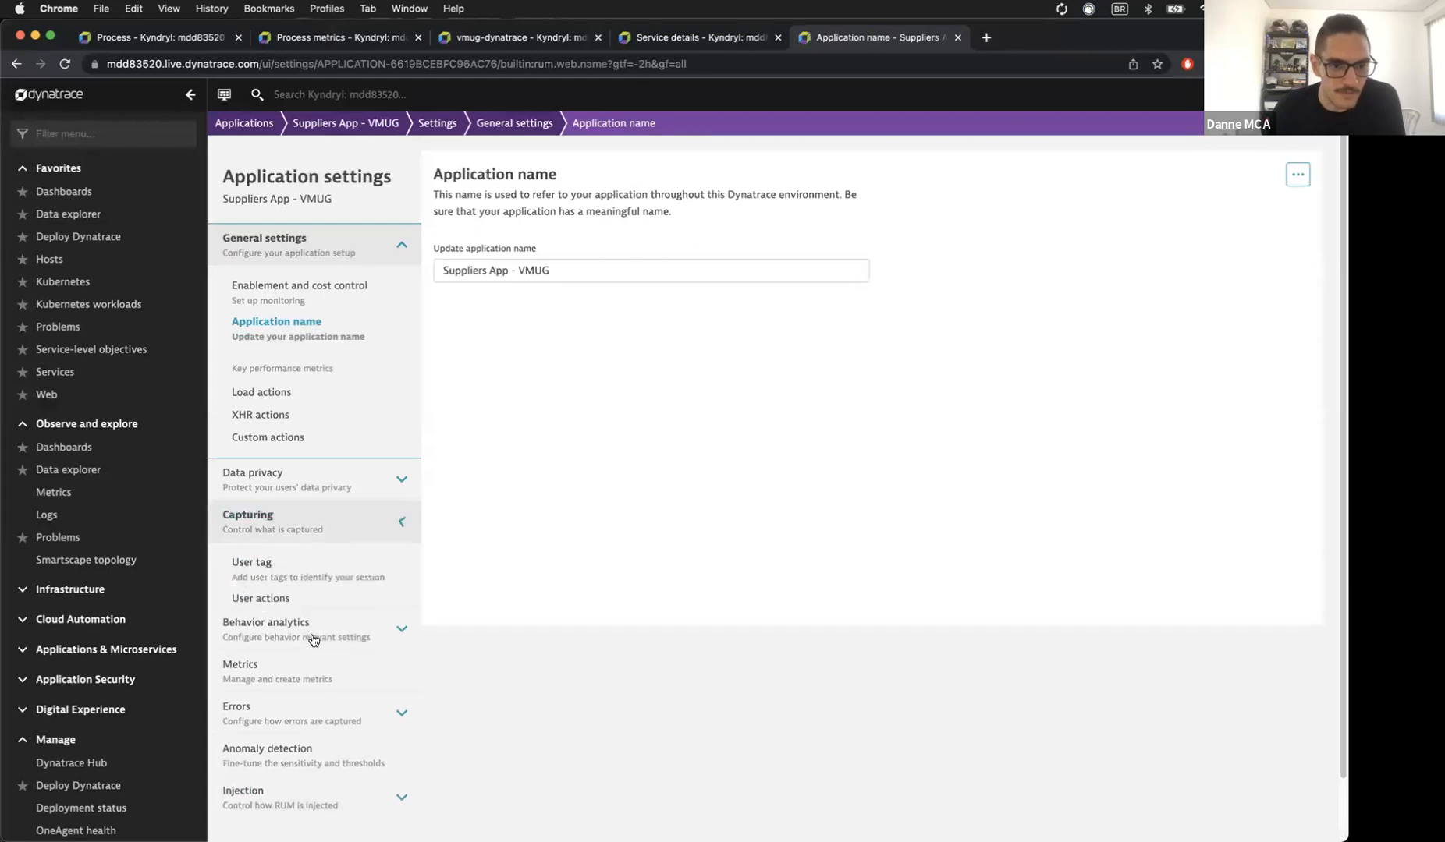
left_click(327, 652)
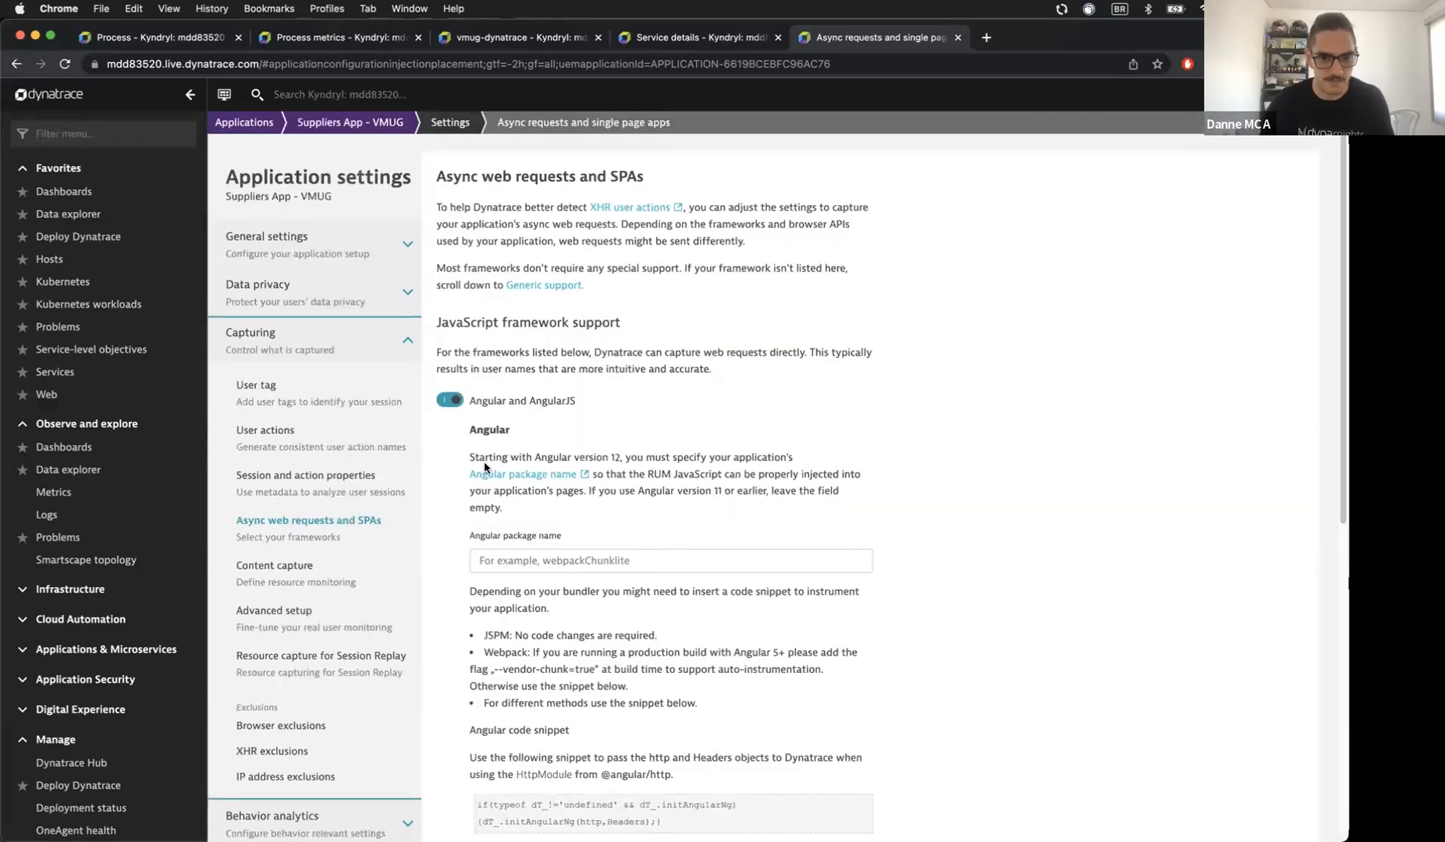
Step: Turn on jQuery, Backbone.js capture and save the framework settings
scroll(468, 507, "down", 6)
left_click(450, 614)
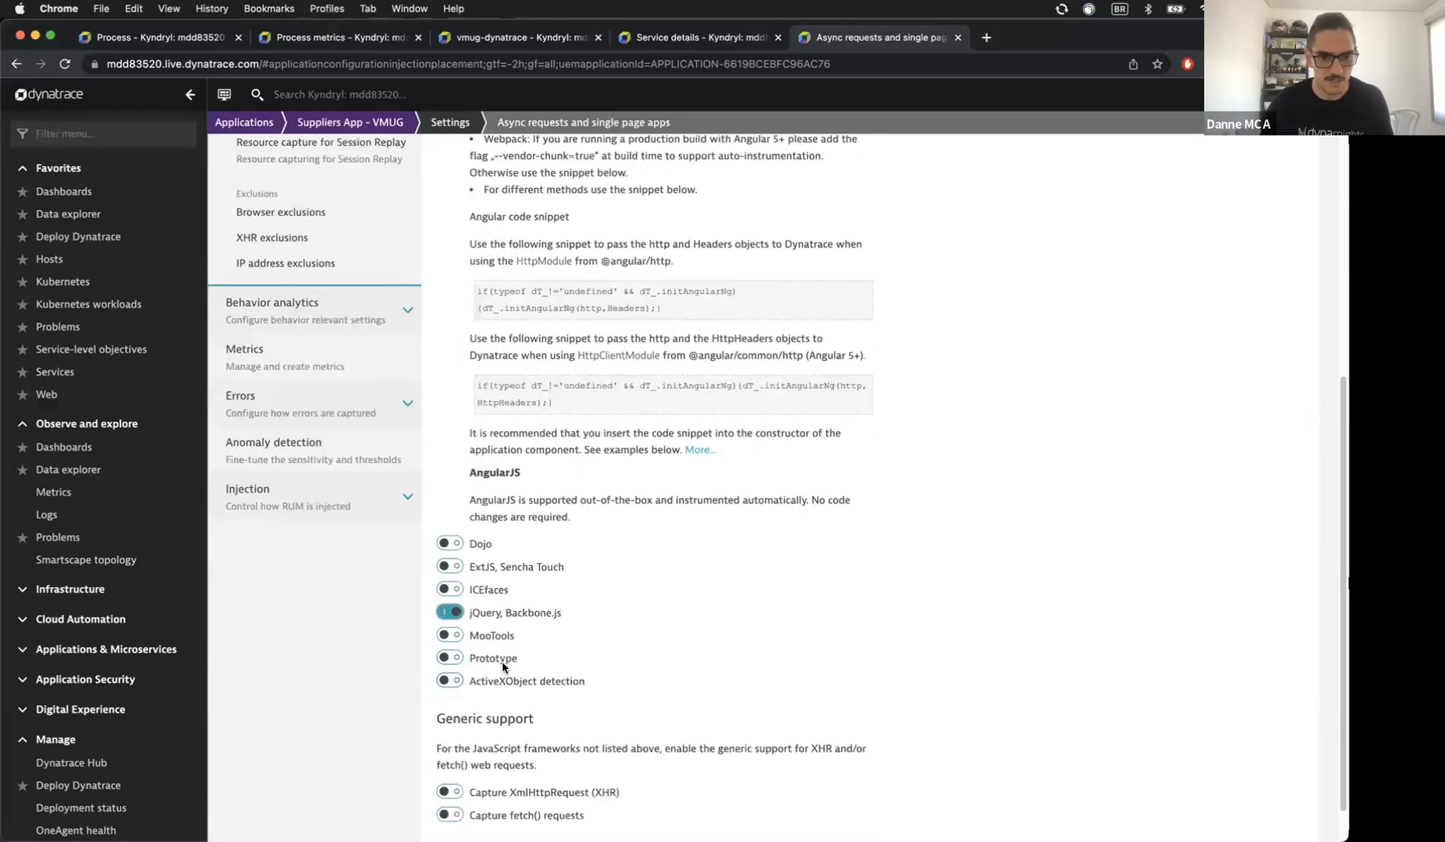
scroll(1002, 648, "down", 2)
left_click(1194, 805)
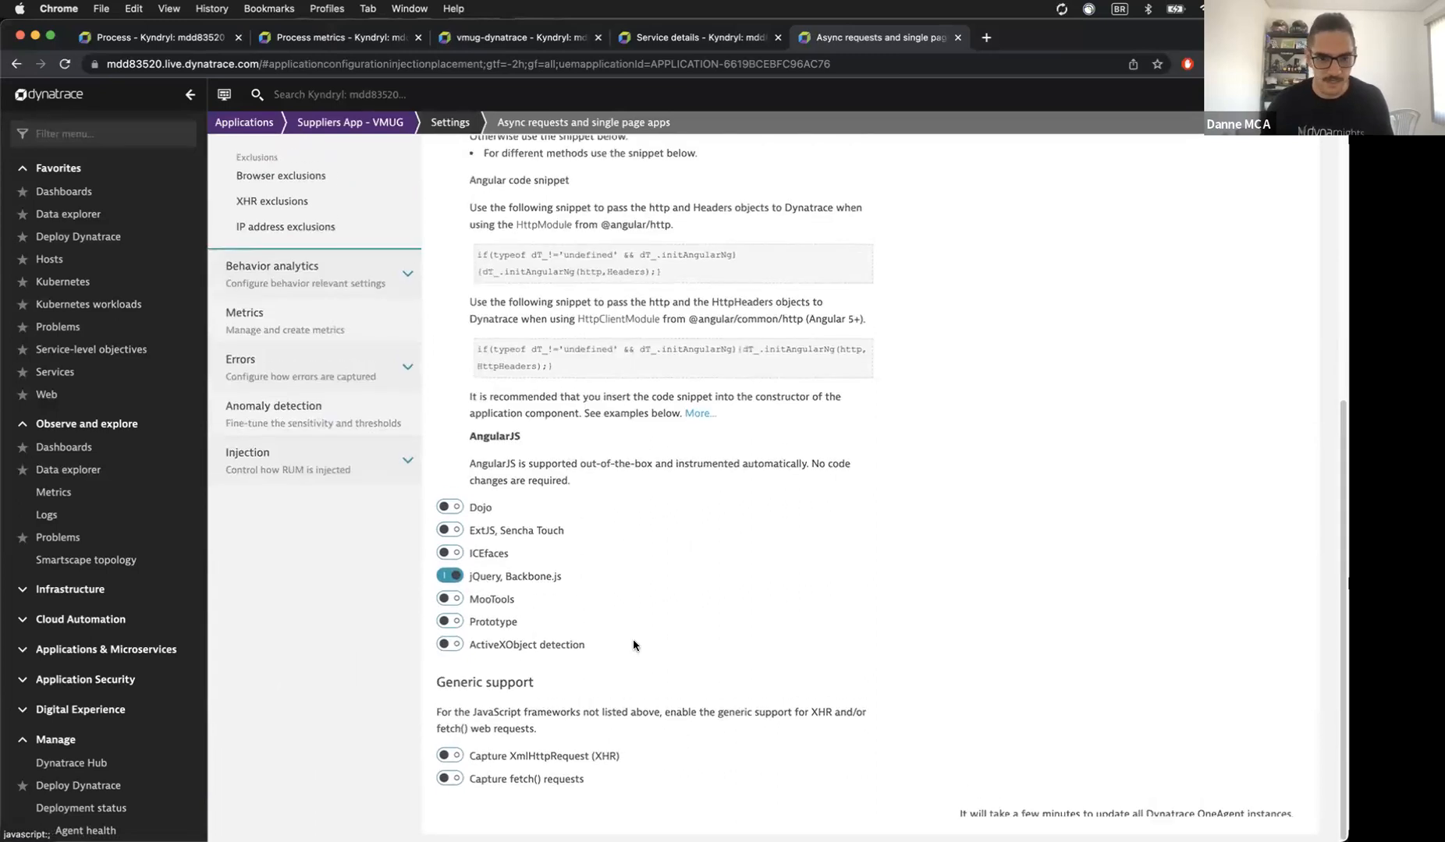
left_click(326, 799)
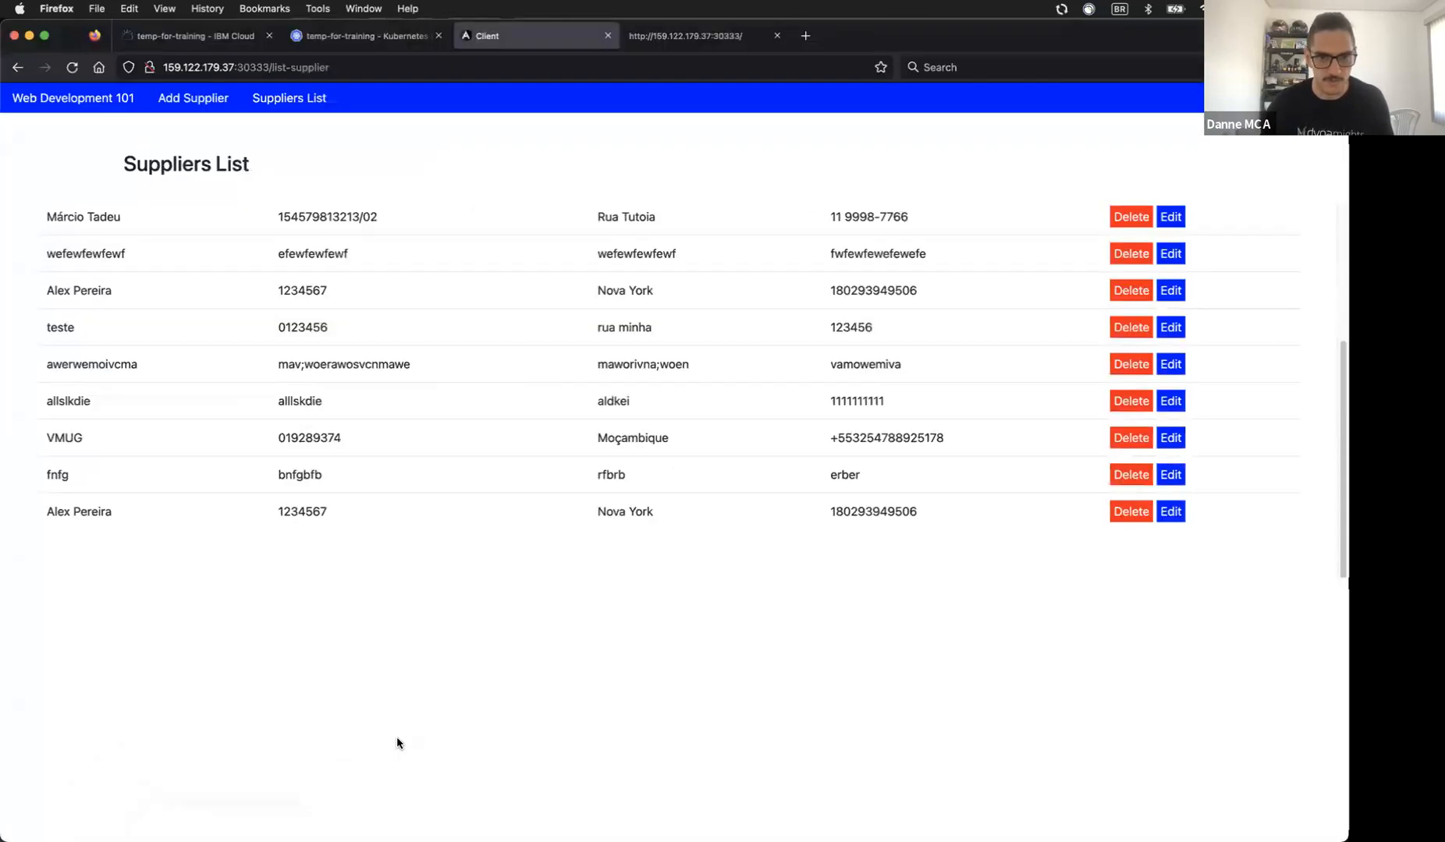
Step: Copy the Suppliers app's host and port, 159.122.179.37:30333, from the address bar
left_click(364, 66)
left_click(245, 68)
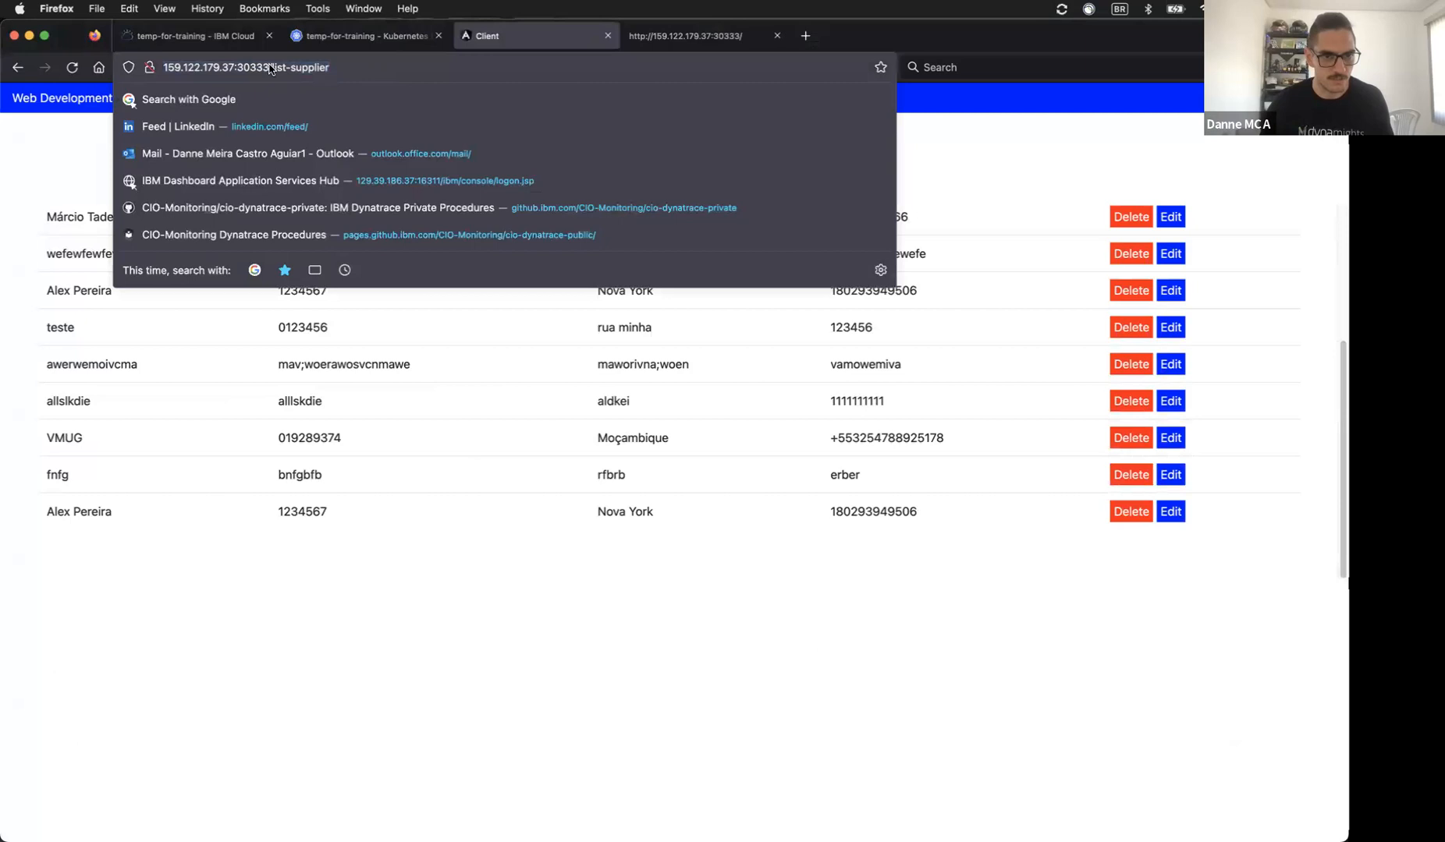
mouse_move(265, 68)
left_mouse_down()
mouse_move(173, 69)
mouse_move(270, 68)
left_mouse_up()
key("ctrl+c")
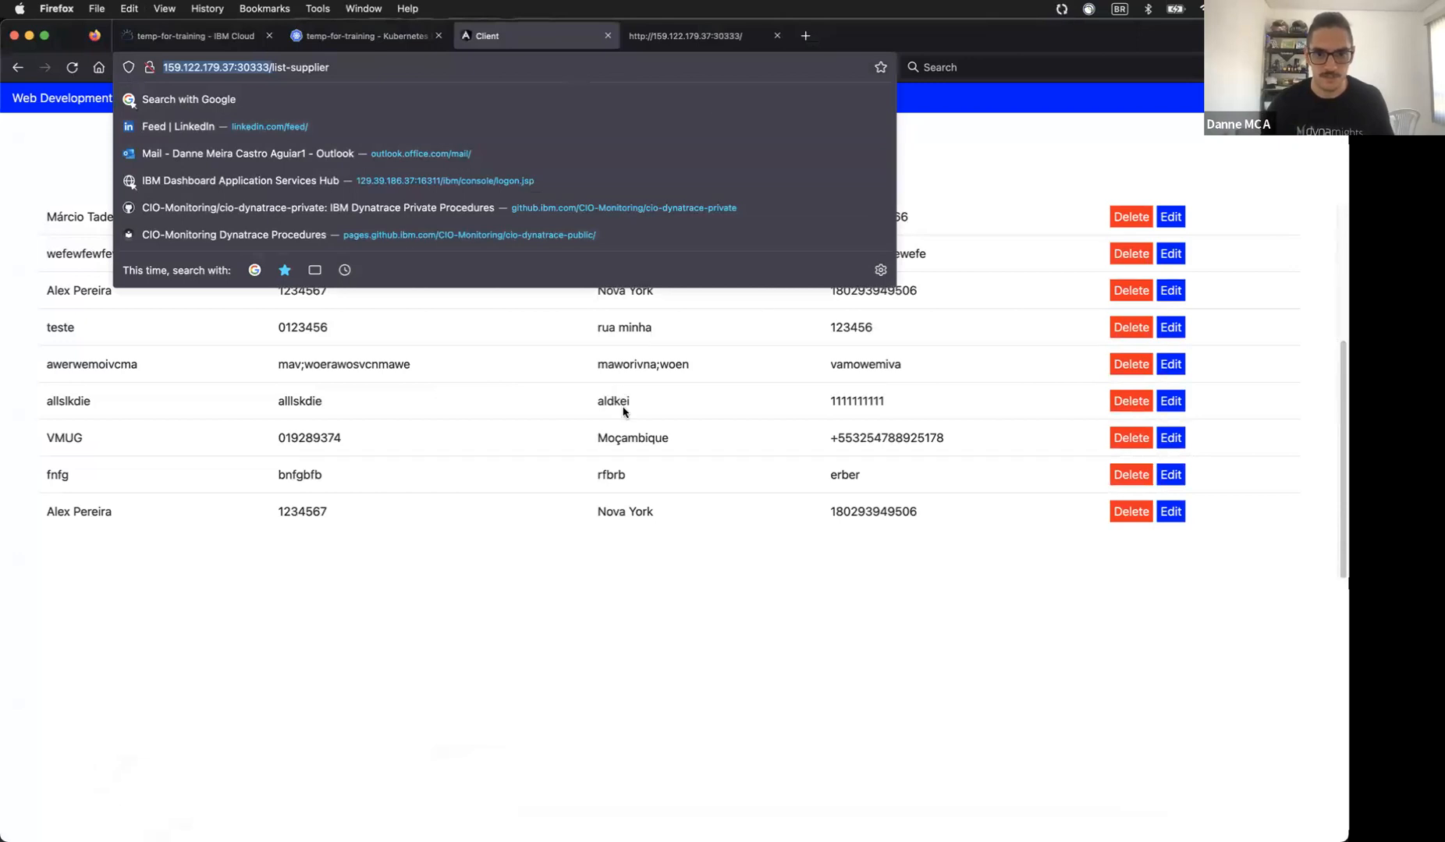
left_click(594, 537)
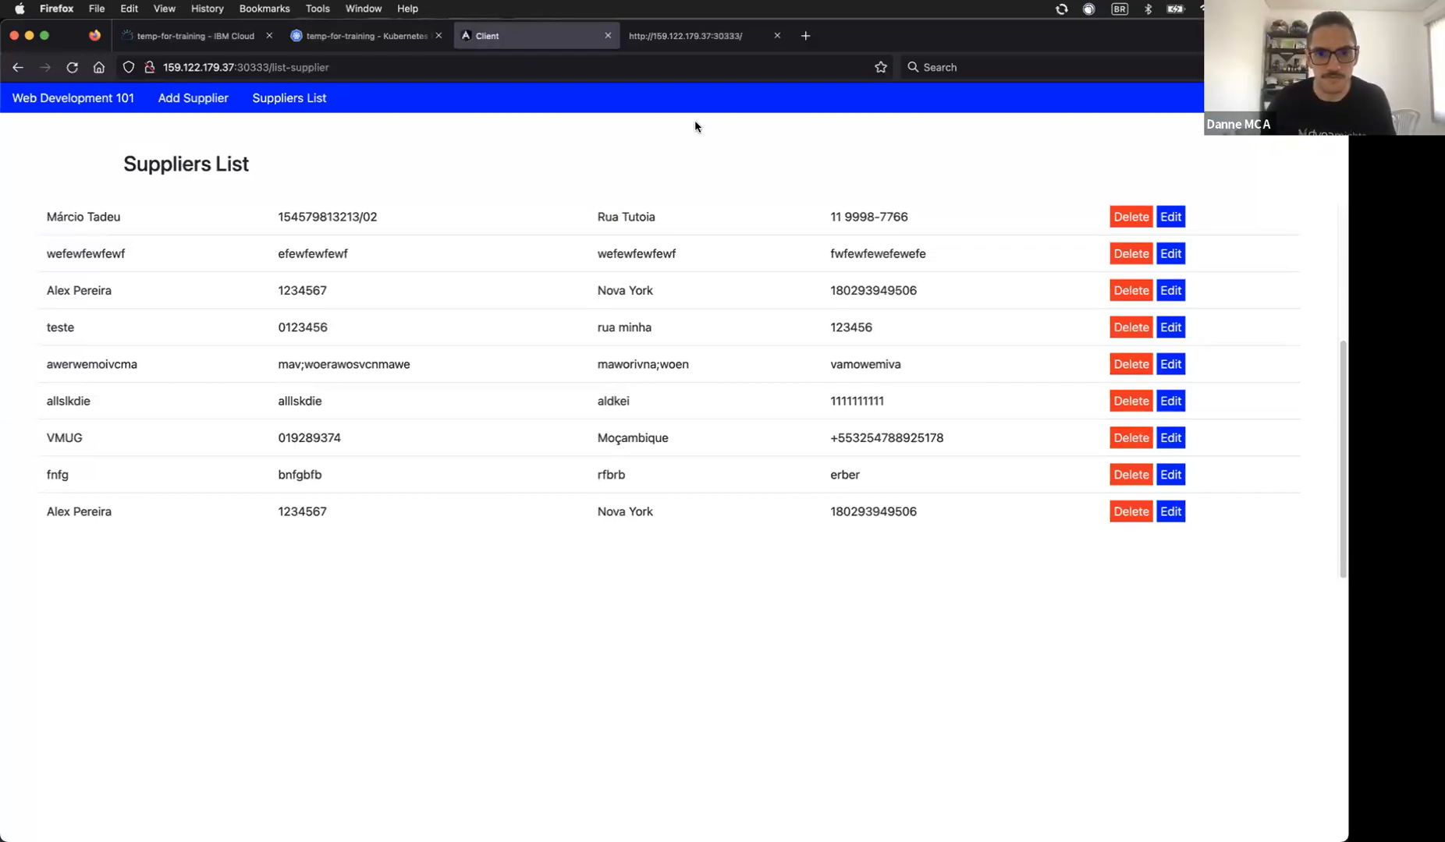
Step: Load 159.122.179.37:30333 in a new tab and show its Add Supplier form
left_click(804, 36)
left_click(706, 36)
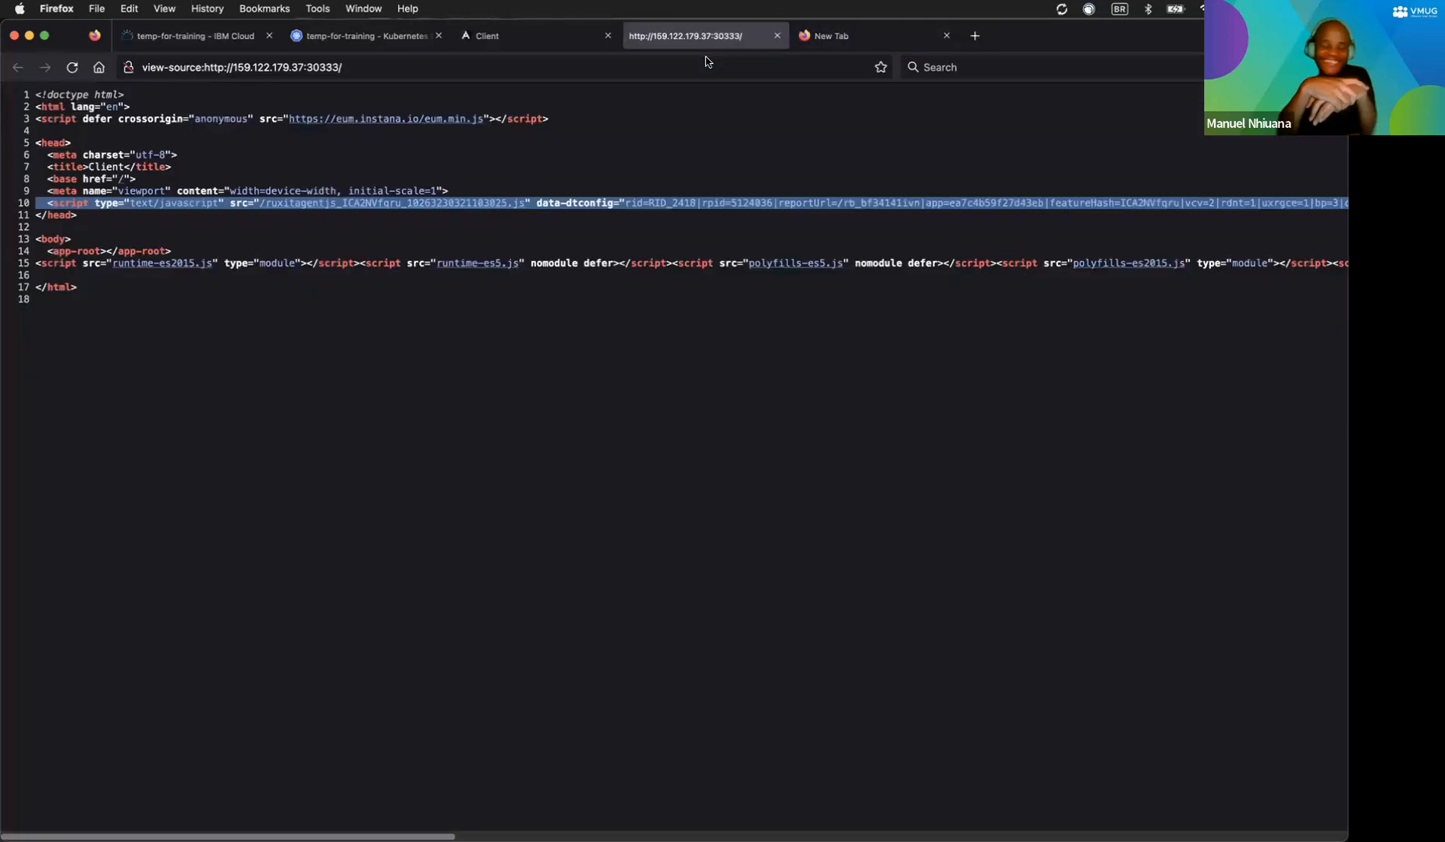
left_click(830, 36)
left_click(669, 62)
key("ctrl+v")
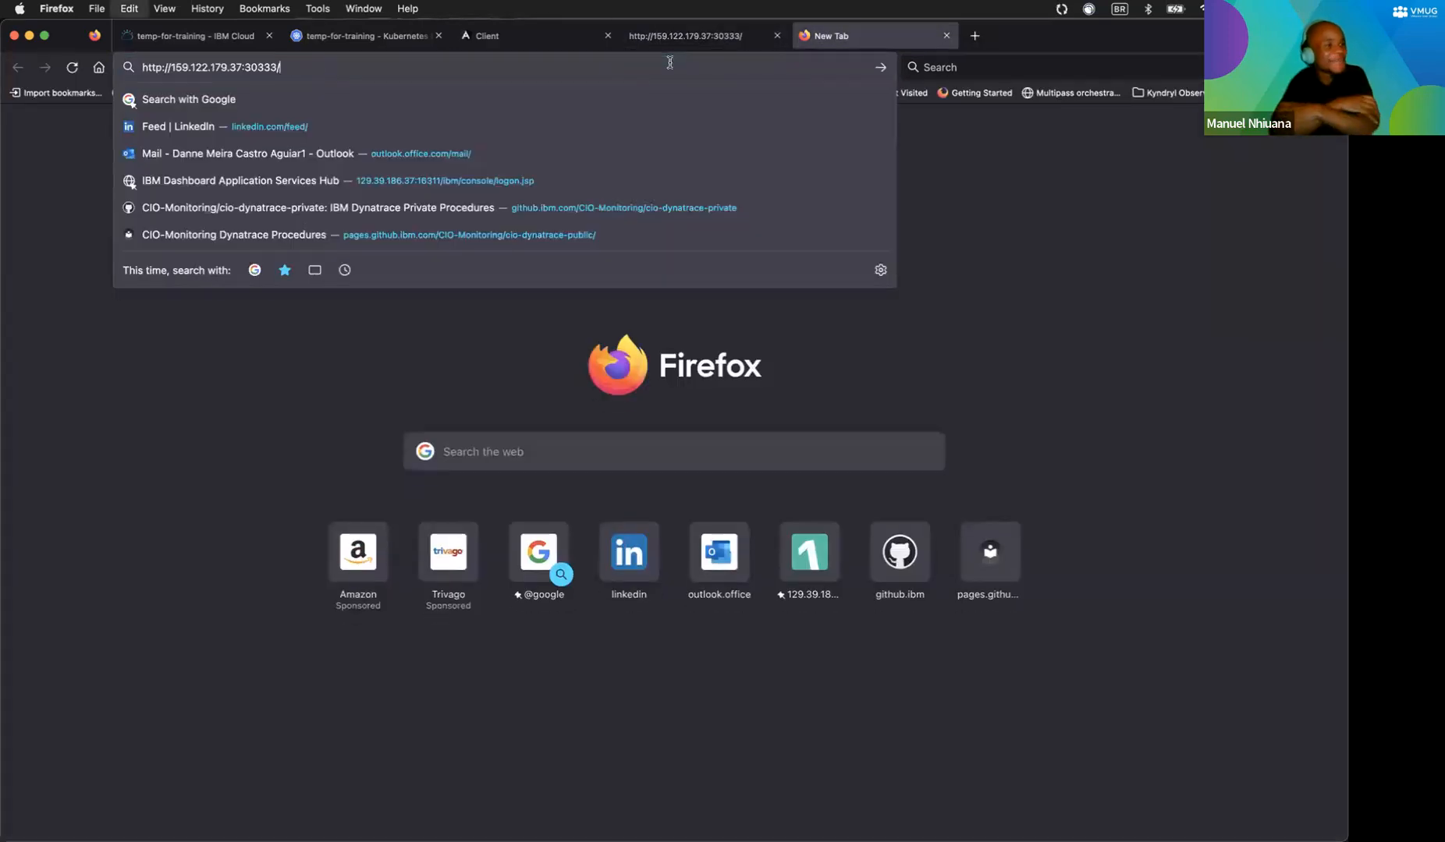
key("Return")
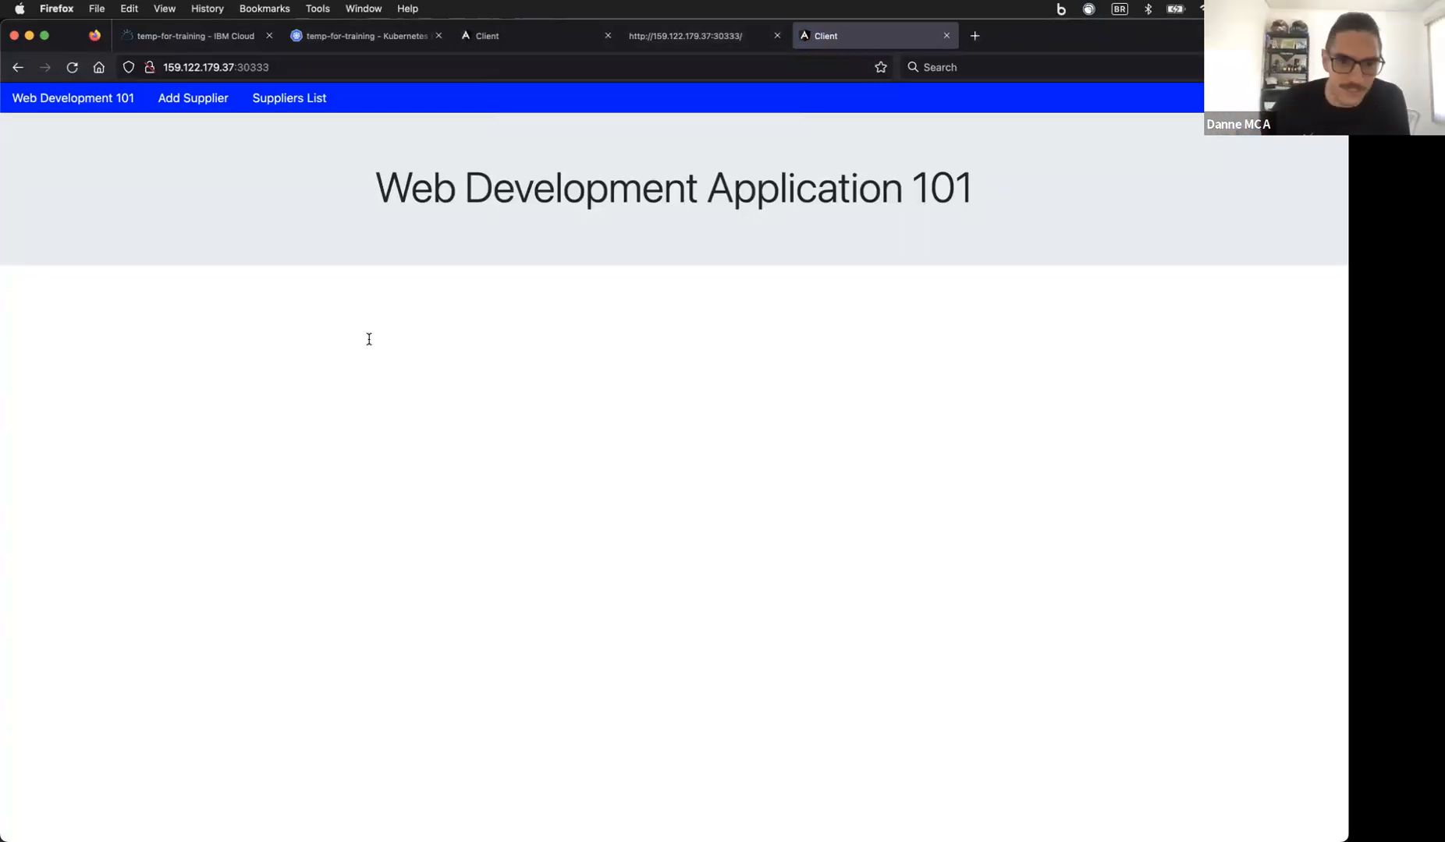
left_click(187, 99)
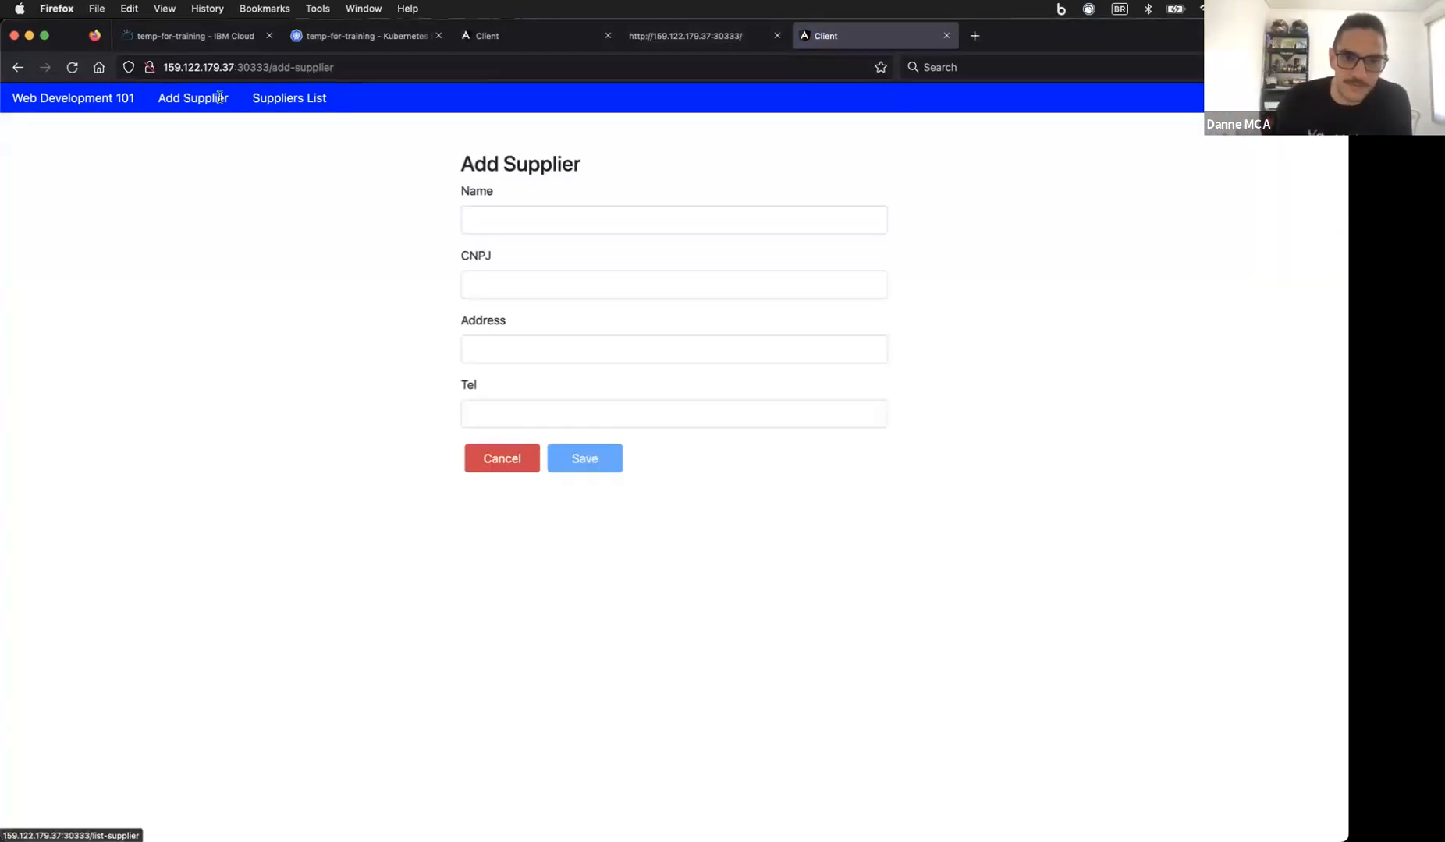
left_click(220, 96)
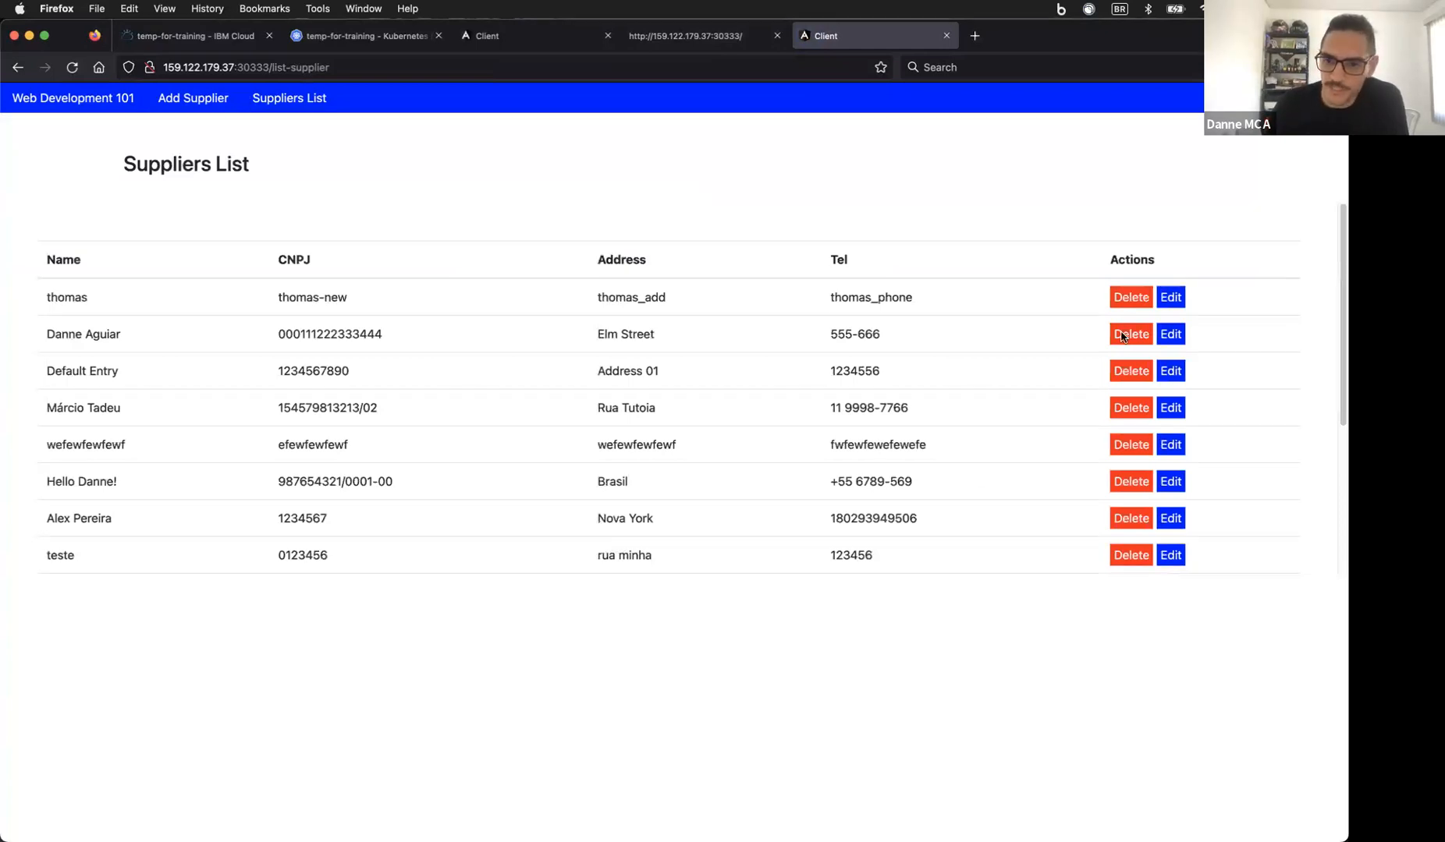
left_click(201, 100)
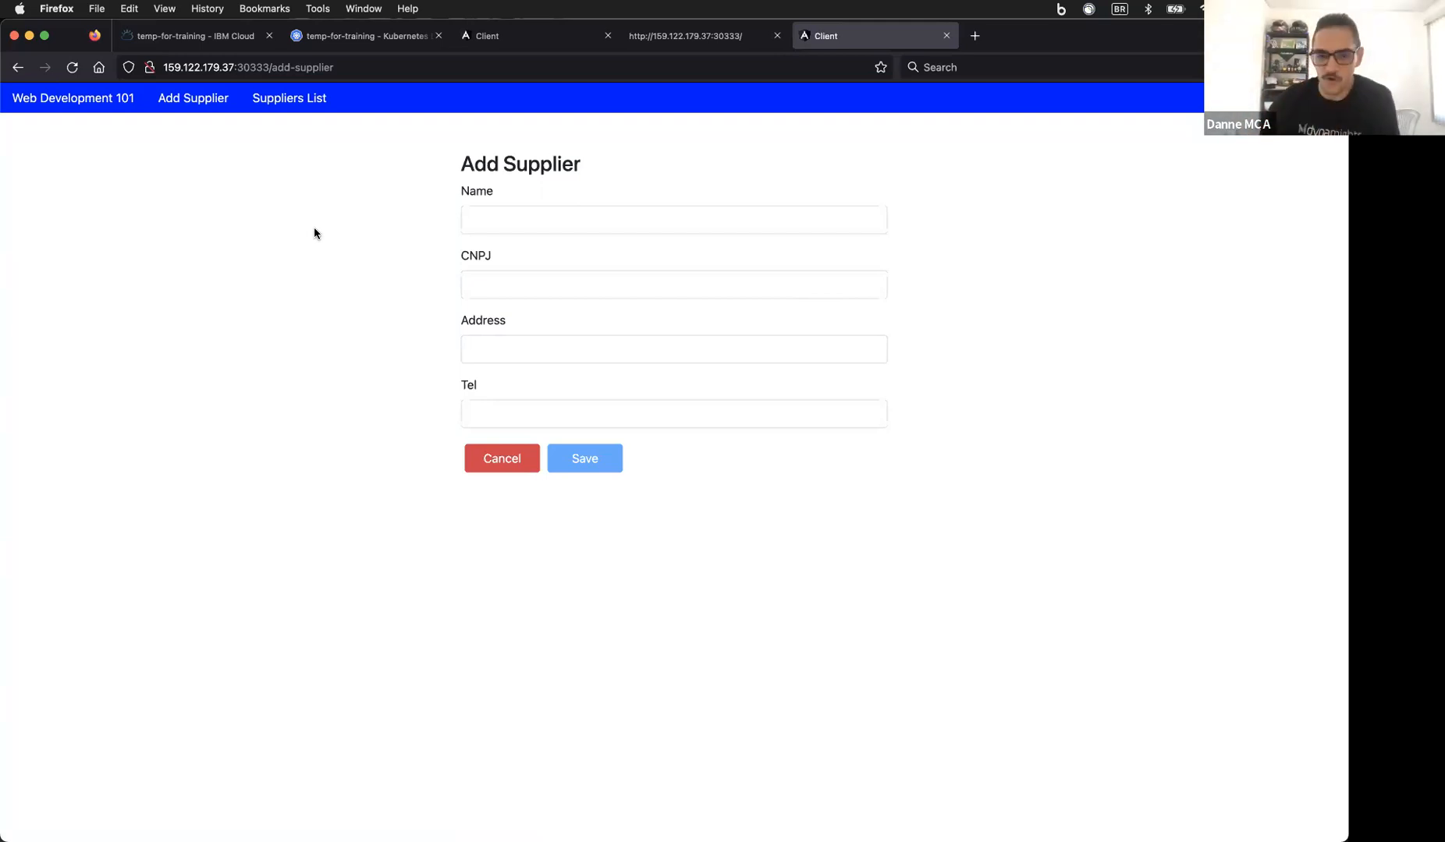
Step: Open the browser's developer tools Console on the Add Supplier page
right_click(256, 415)
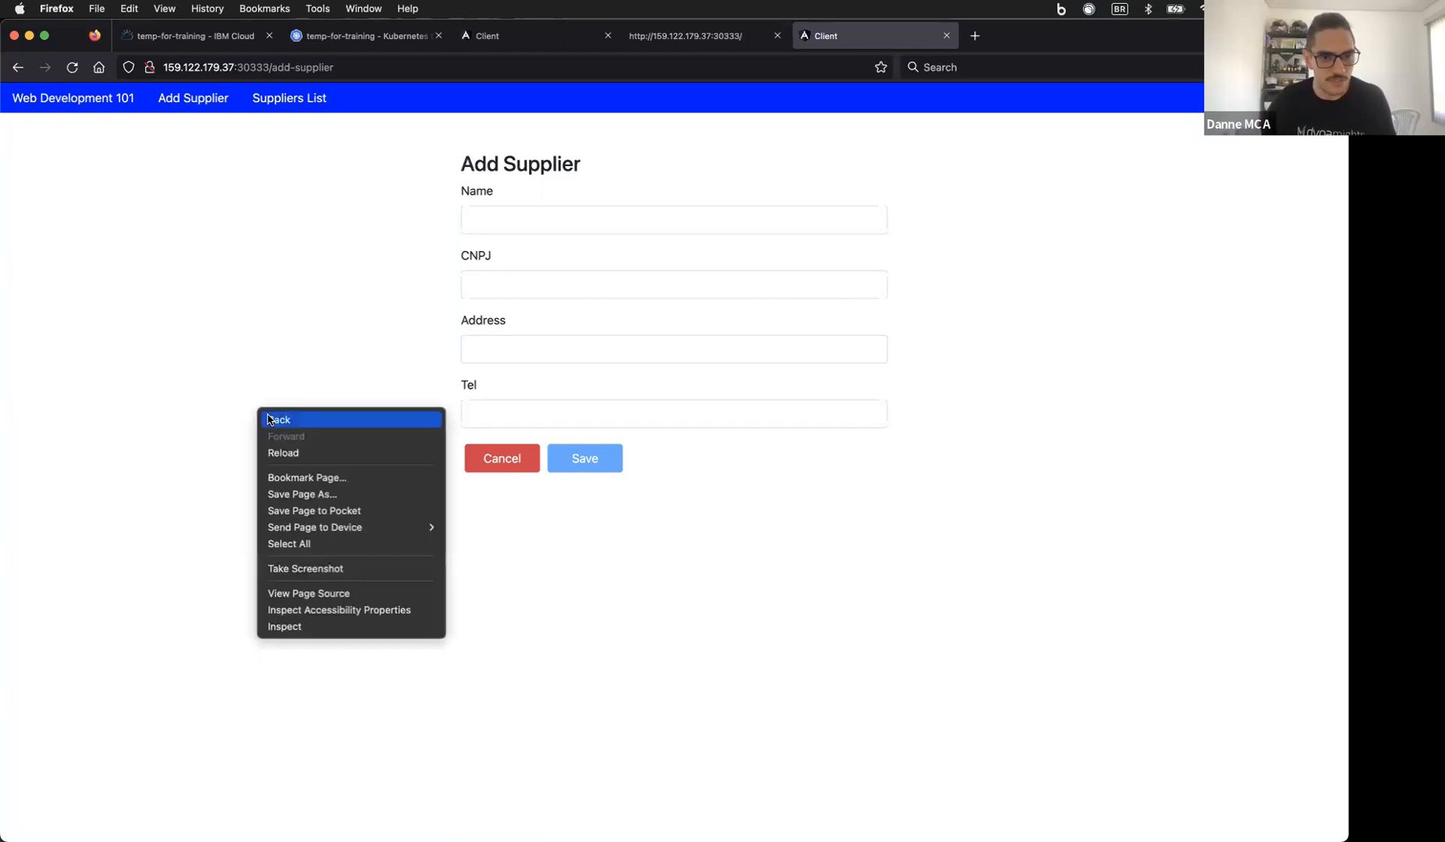
left_click(316, 627)
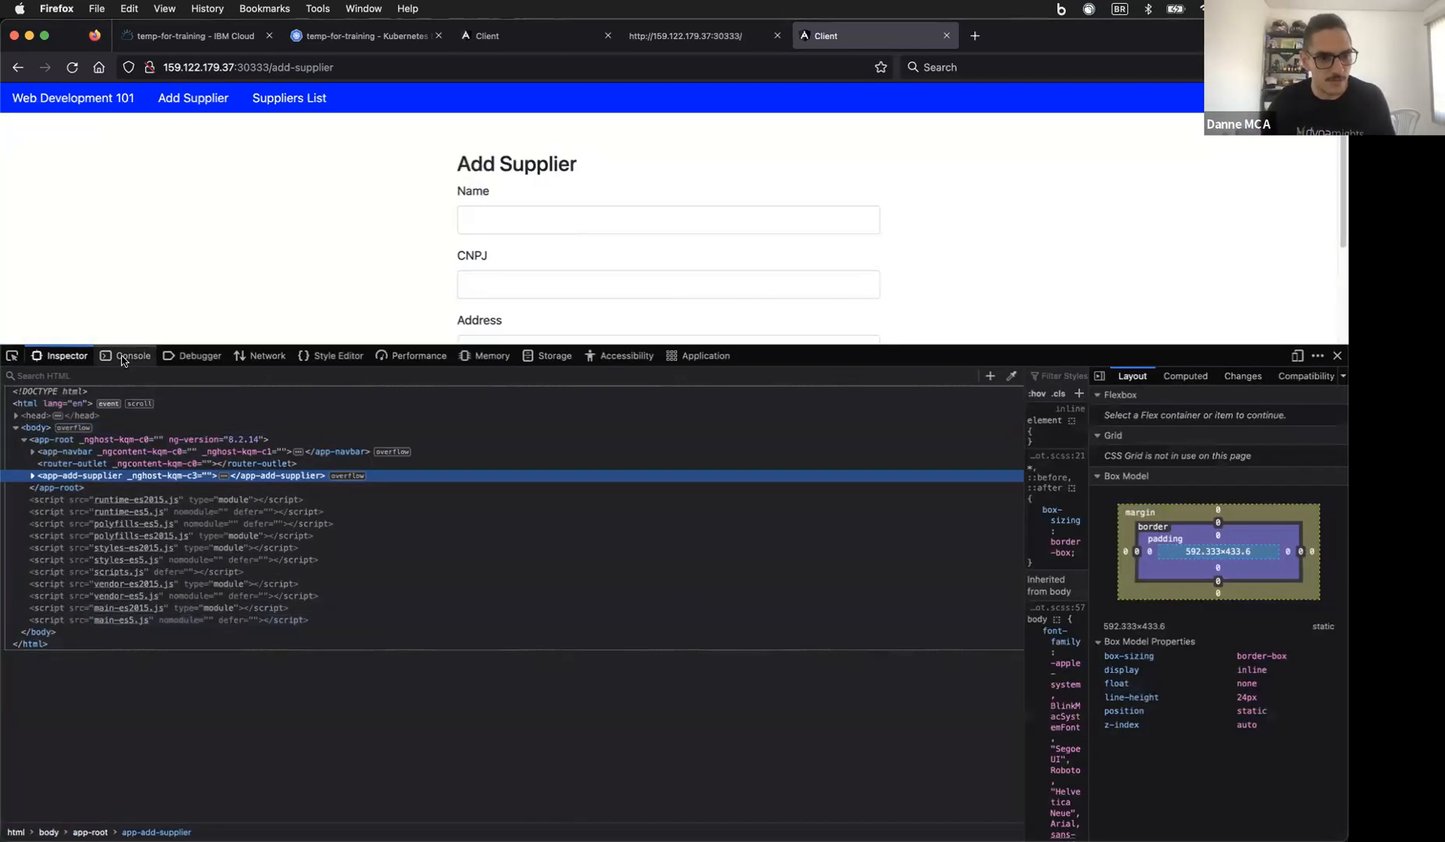
left_click(123, 358)
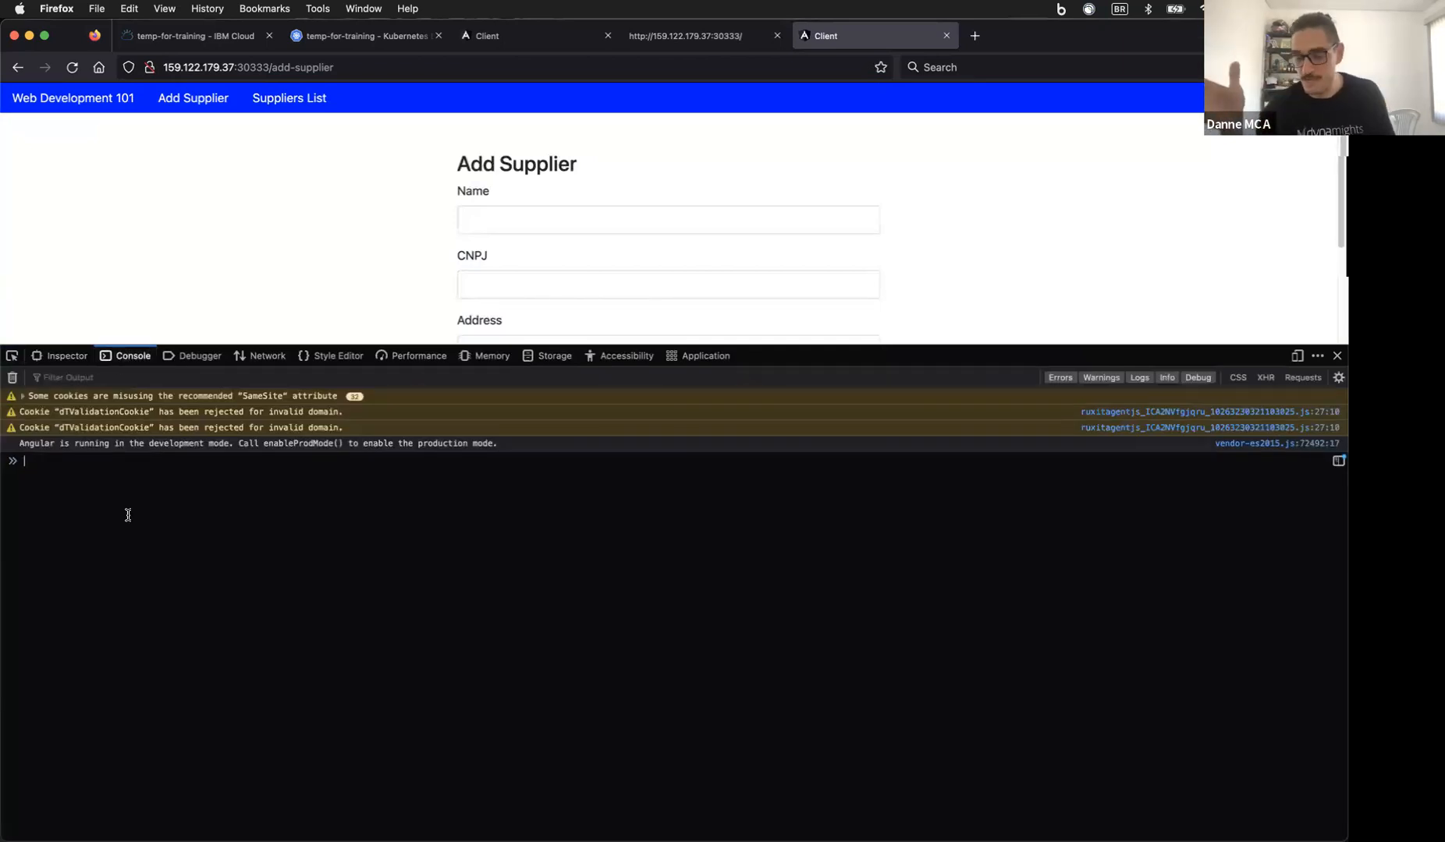
Step: Run dtrum.identifyUser() with a user name in the console
type("dtr")
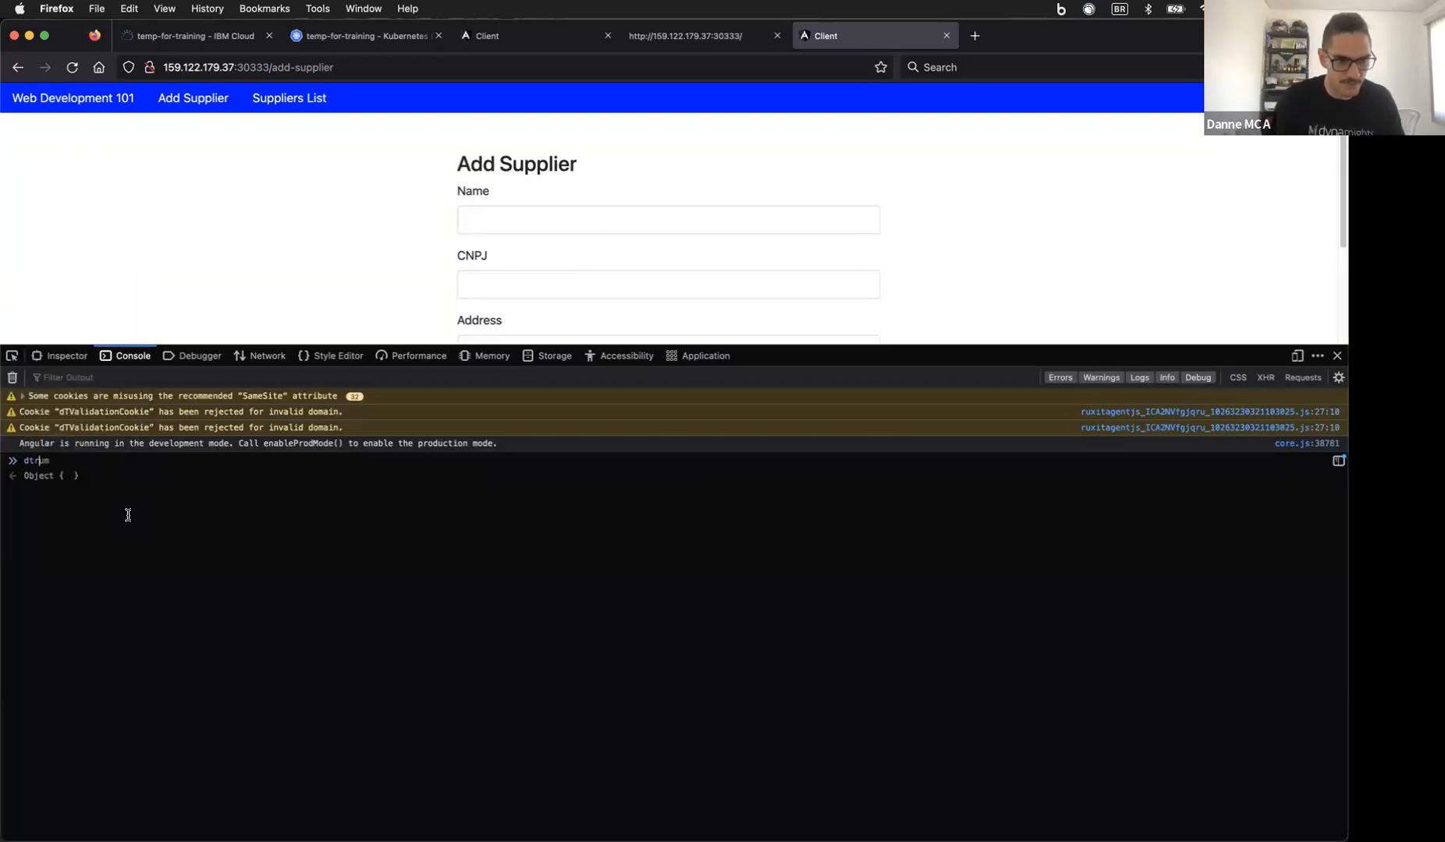
type("um.Ide")
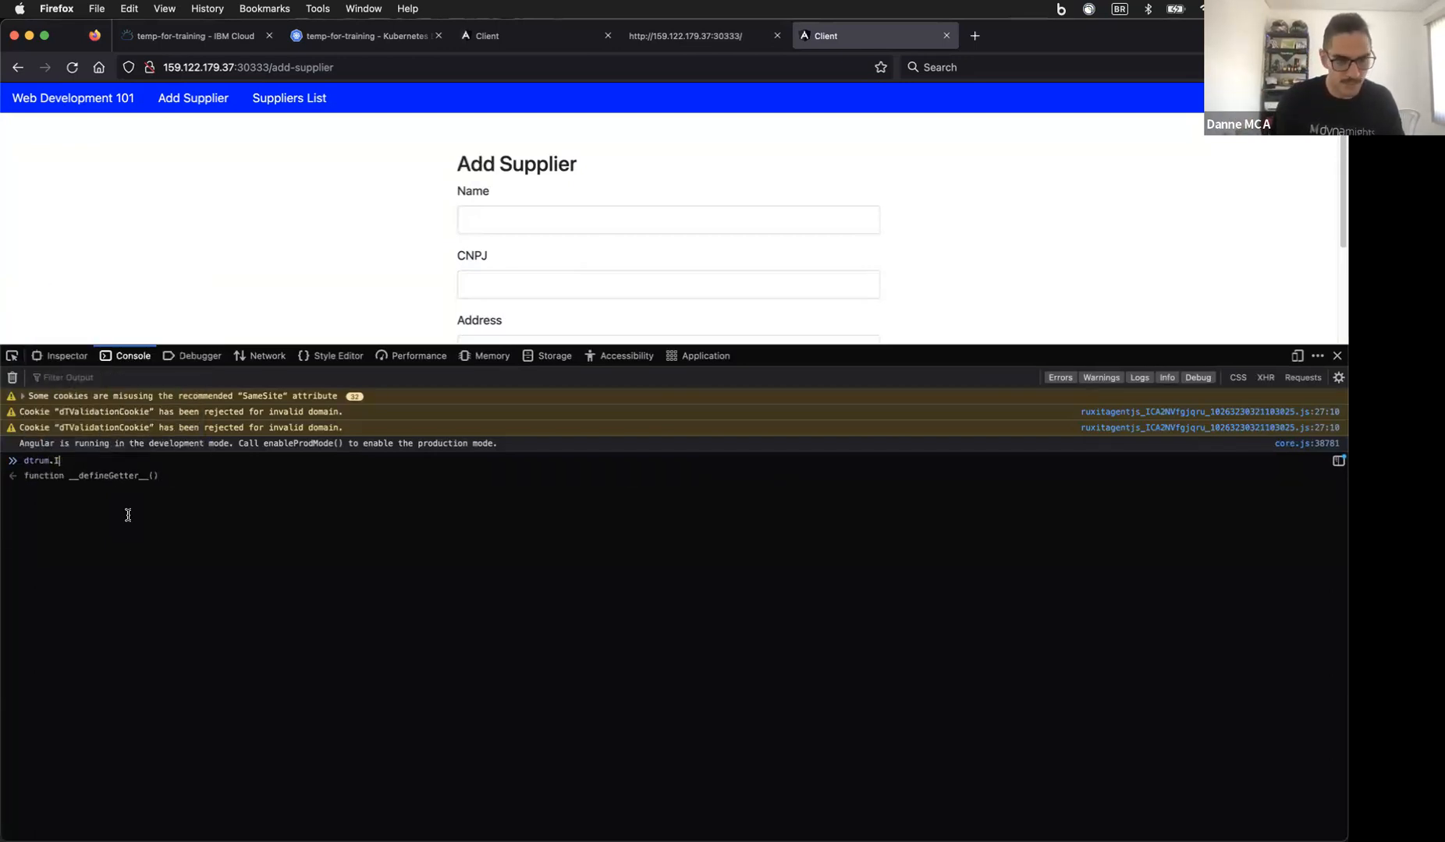
key("BackSpace")
key("BackSpace")
type("inde")
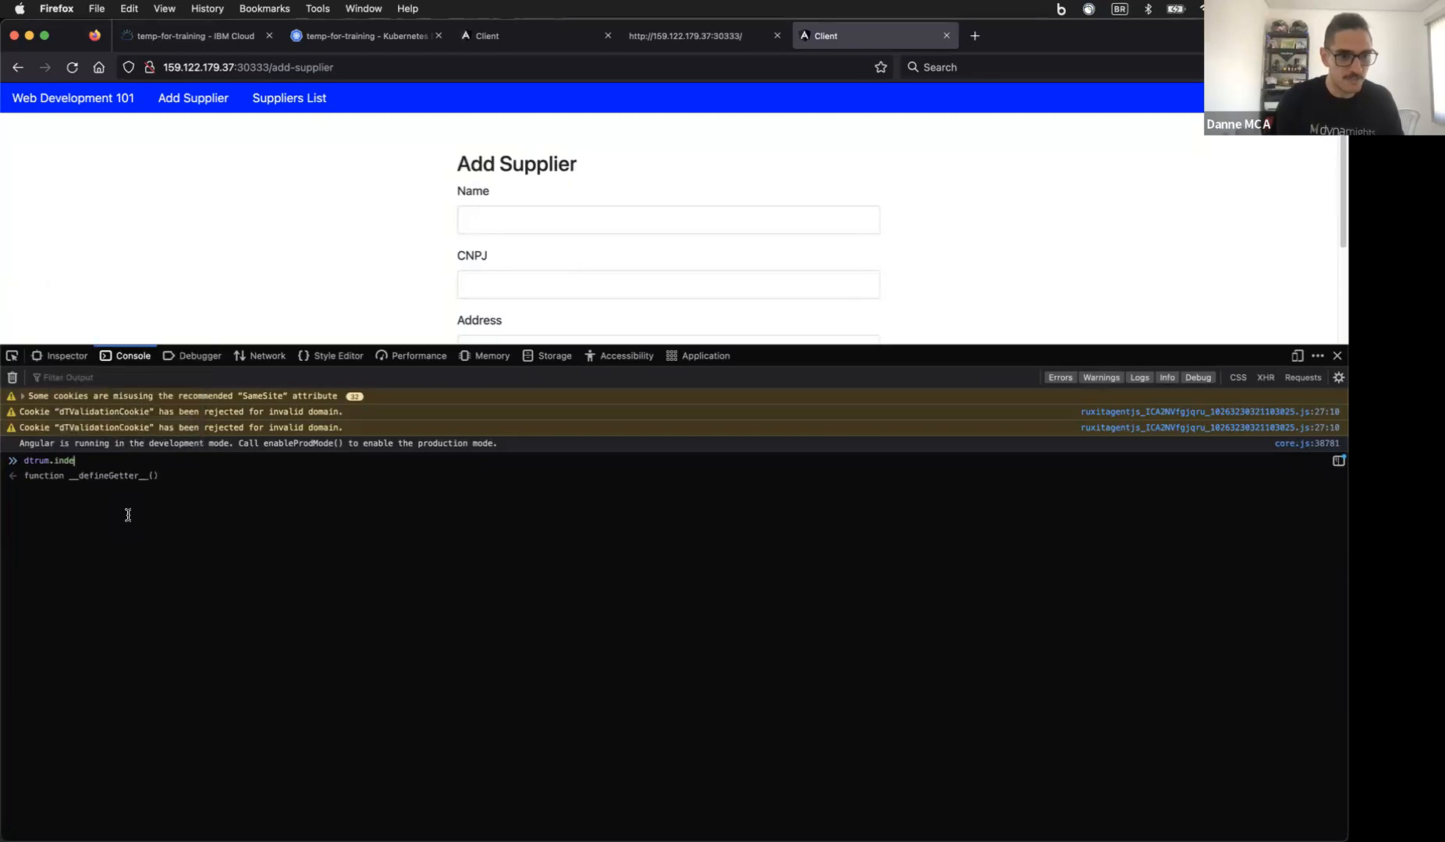
key("BackSpace")
key("BackSpace")
key("BackSpace")
type("d")
key("Tab")
type("('")
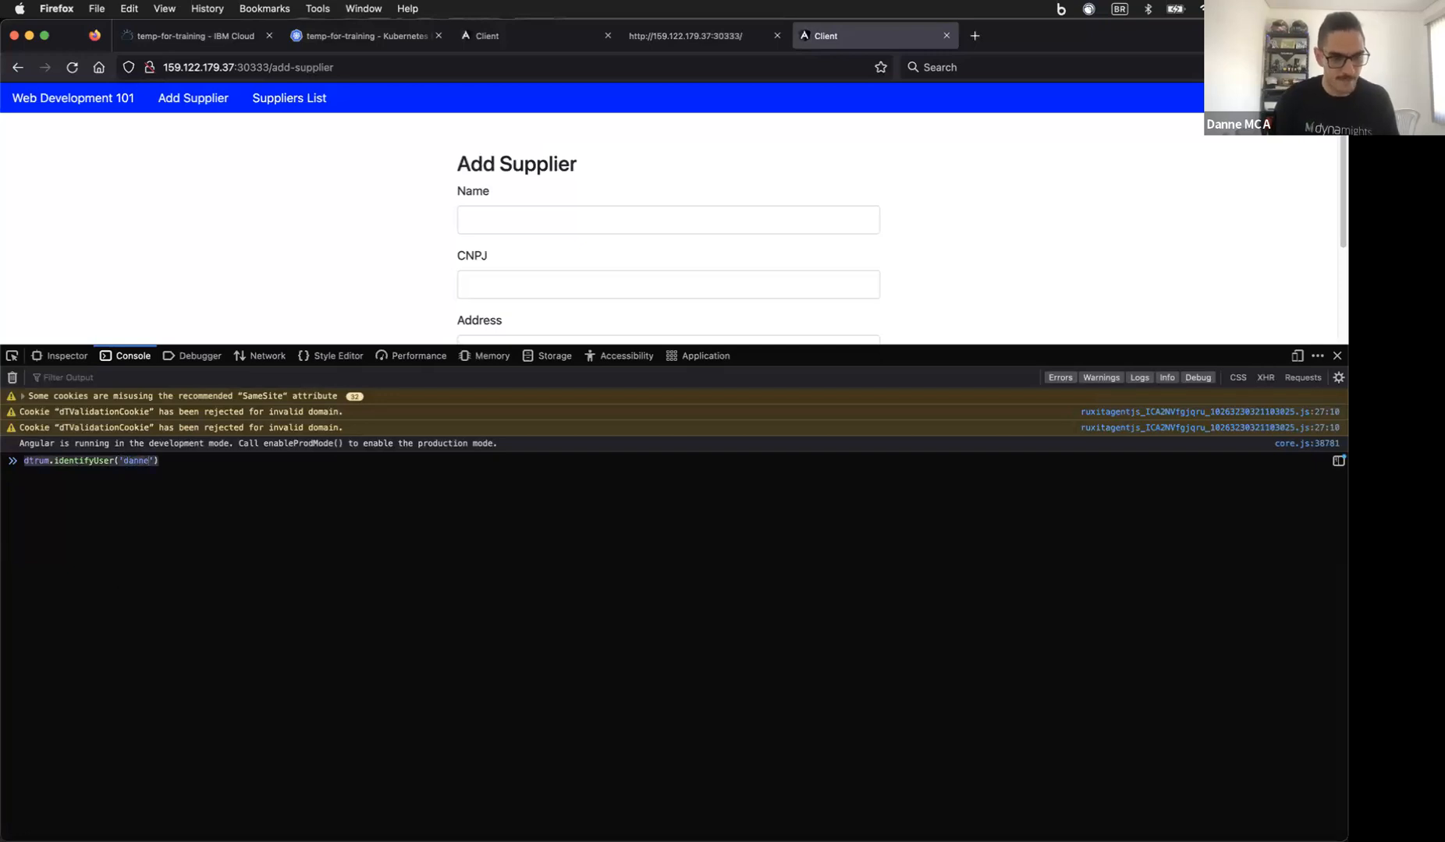
key("Return")
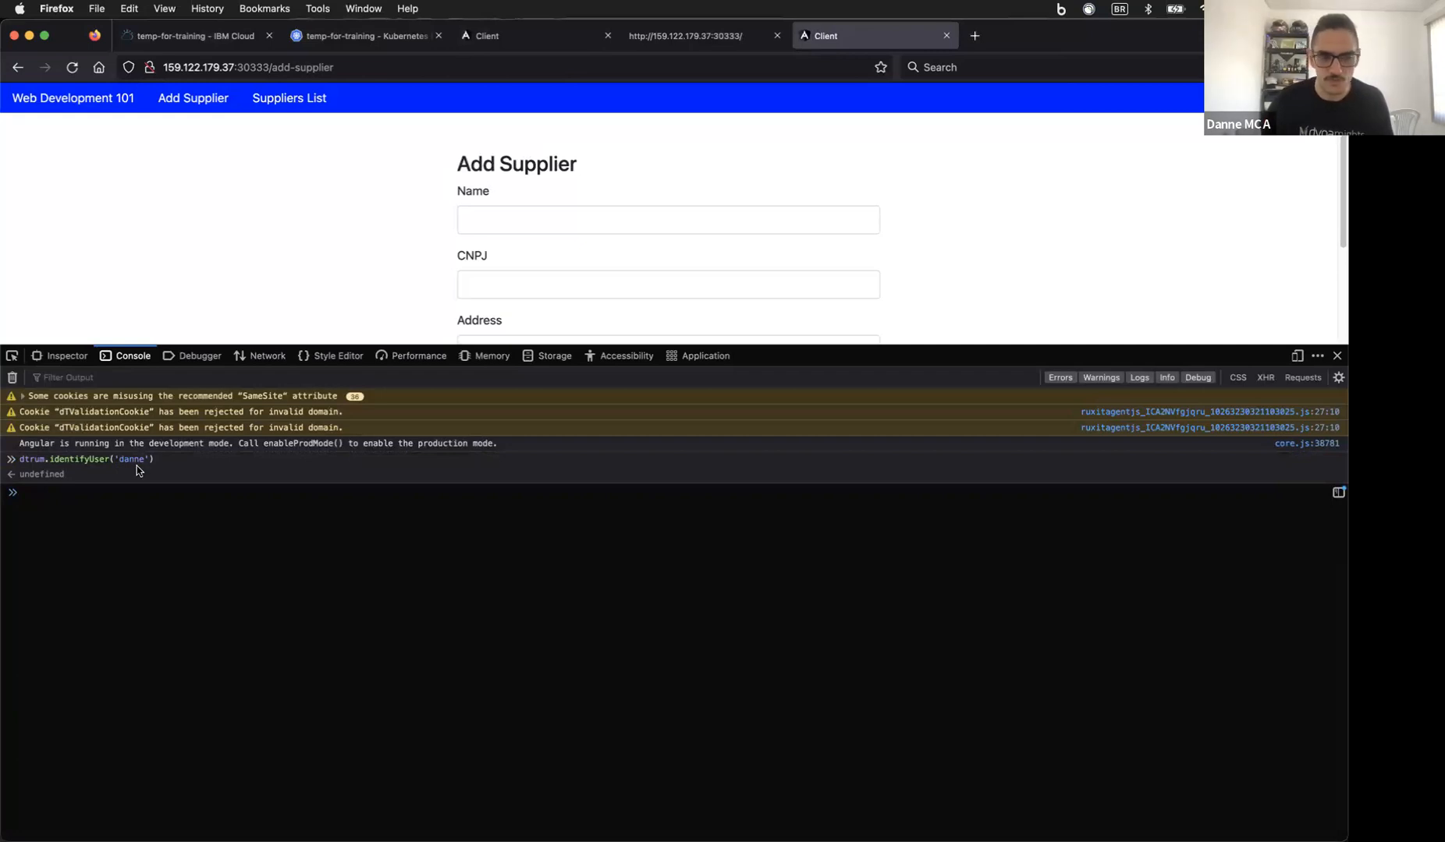
Step: Select the Dynatrace app= application ID in the Add Supplier page source
left_click(1335, 355)
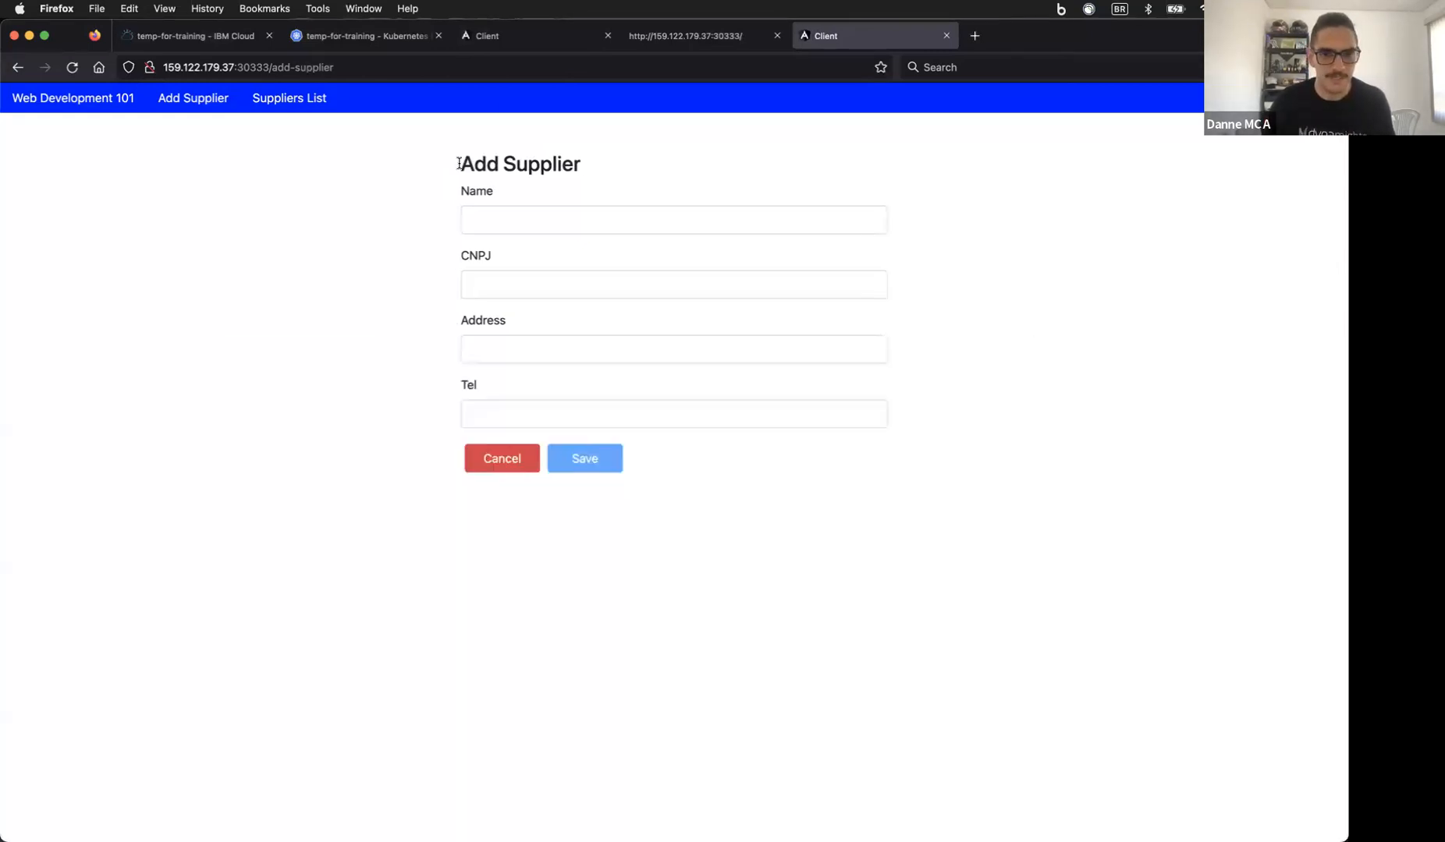
left_click(622, 41)
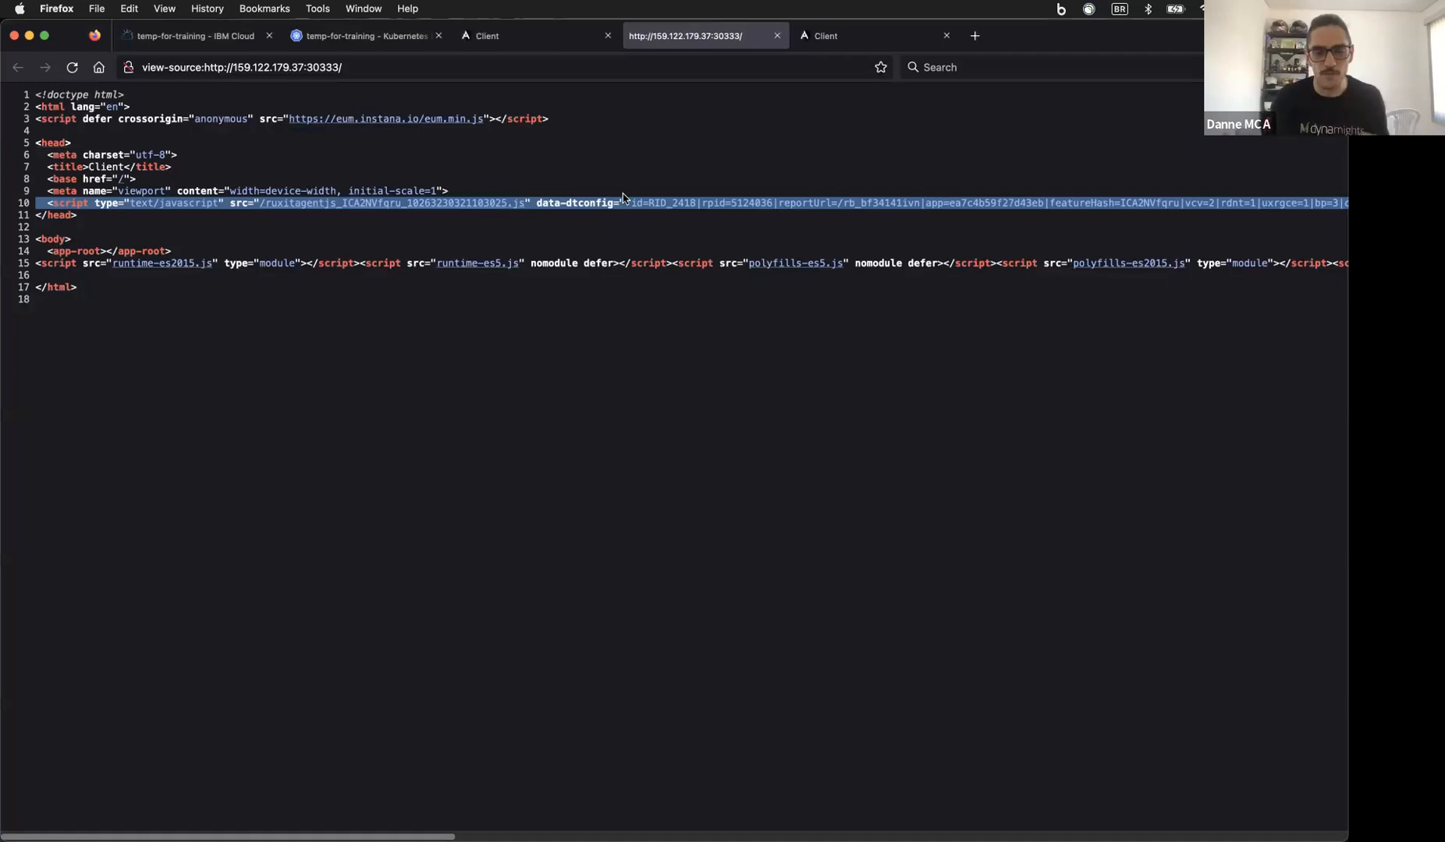
left_click(951, 205)
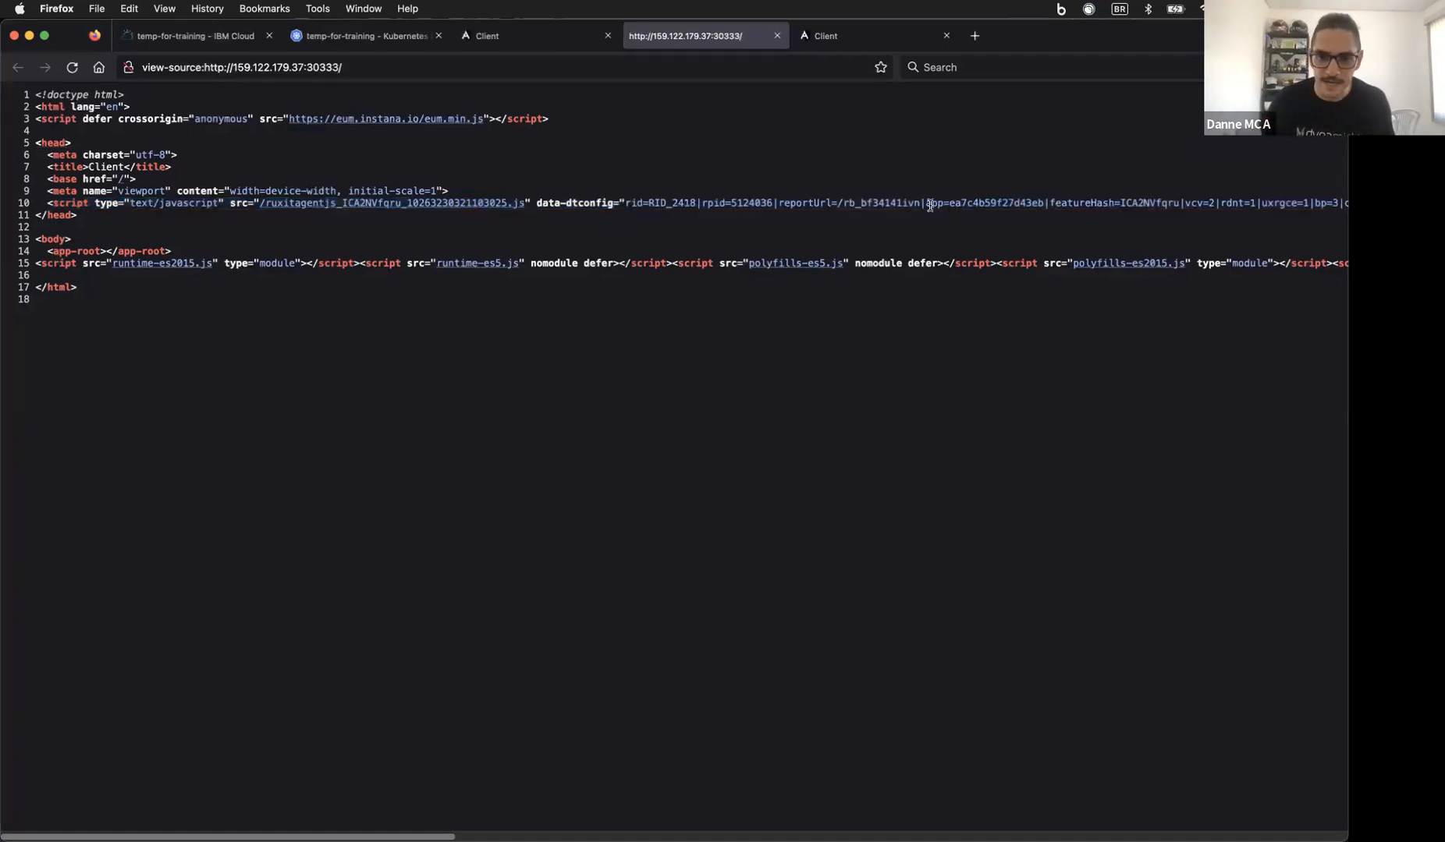
left_click_drag(928, 205, 1039, 201)
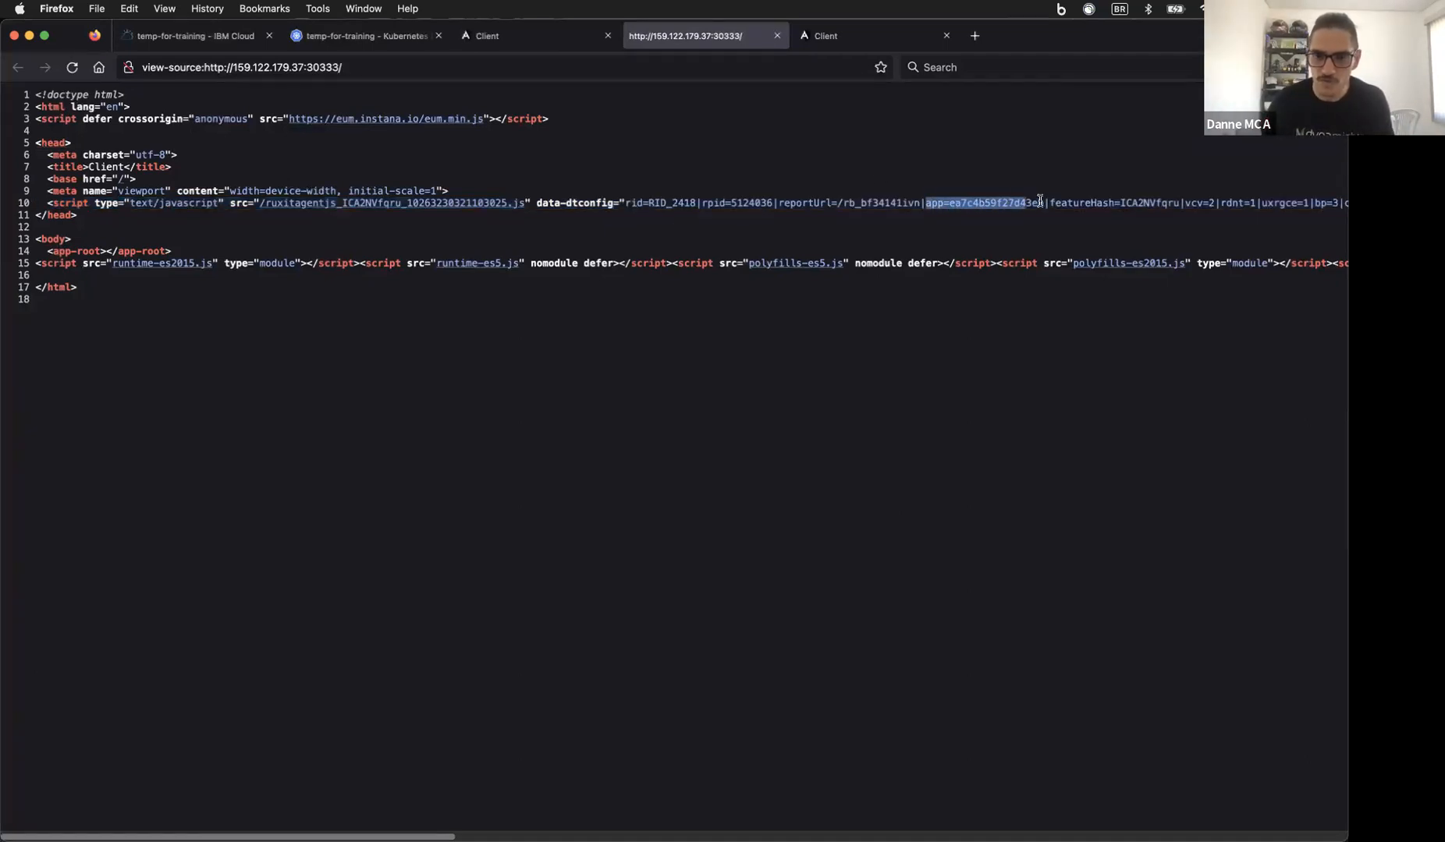
left_click(939, 205)
left_click_drag(950, 203, 1040, 203)
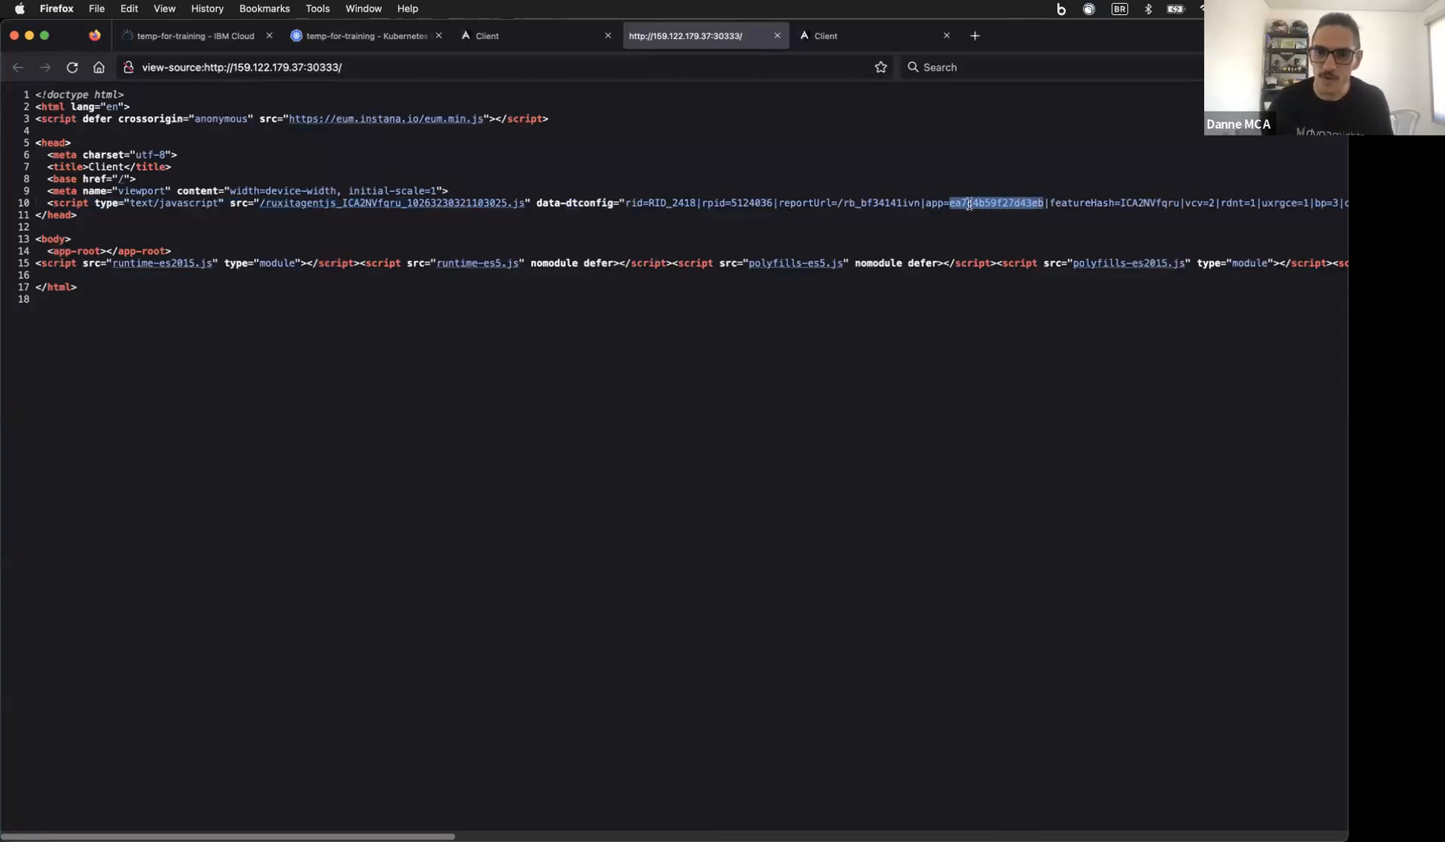
Step: Load the site's root page, view its source, and compare its app ID against Dynatrace
left_click(848, 37)
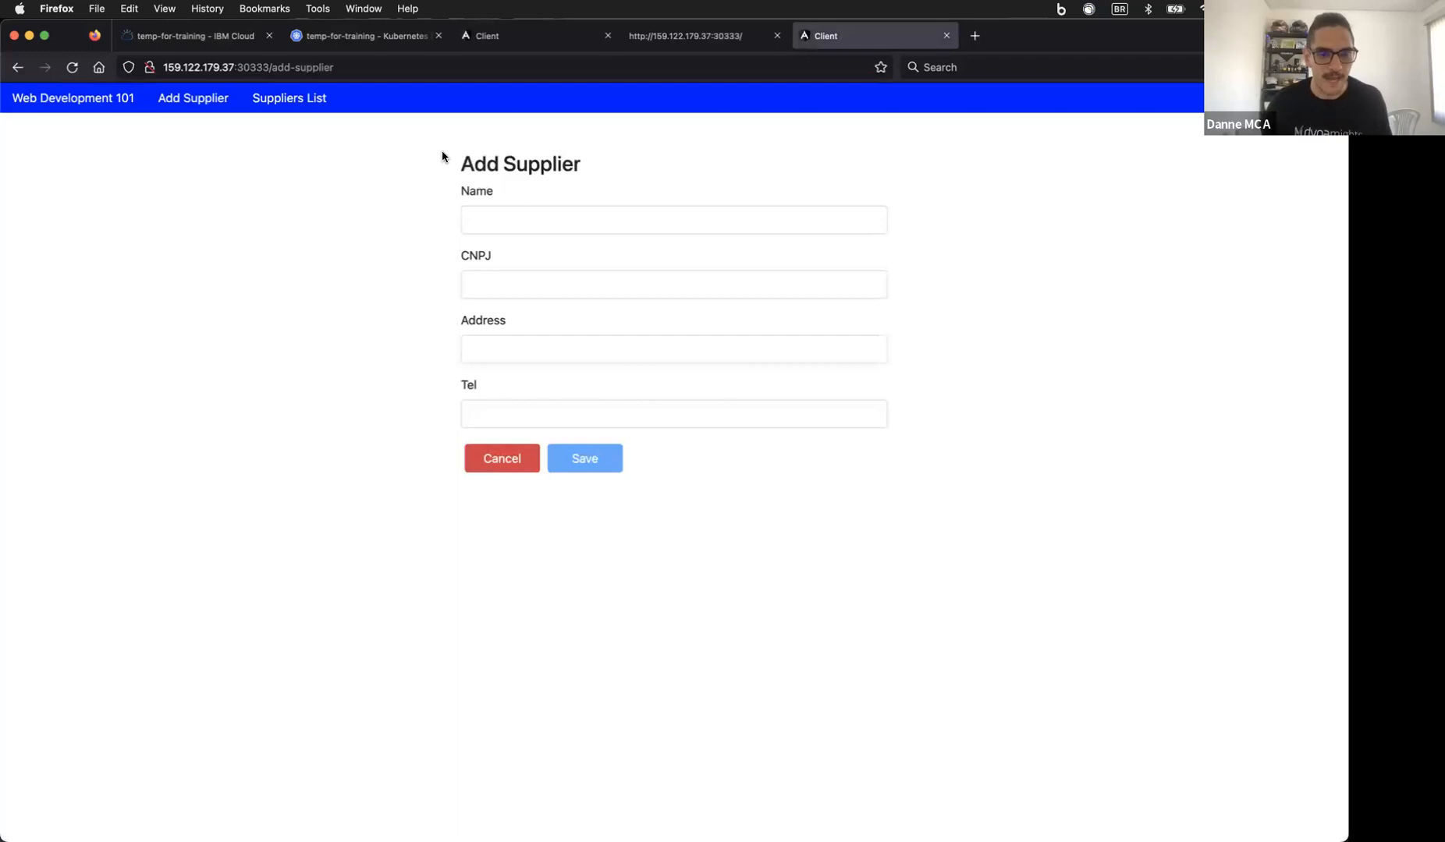
left_click(281, 62)
left_click_drag(271, 67, 356, 67)
key("BackSpace")
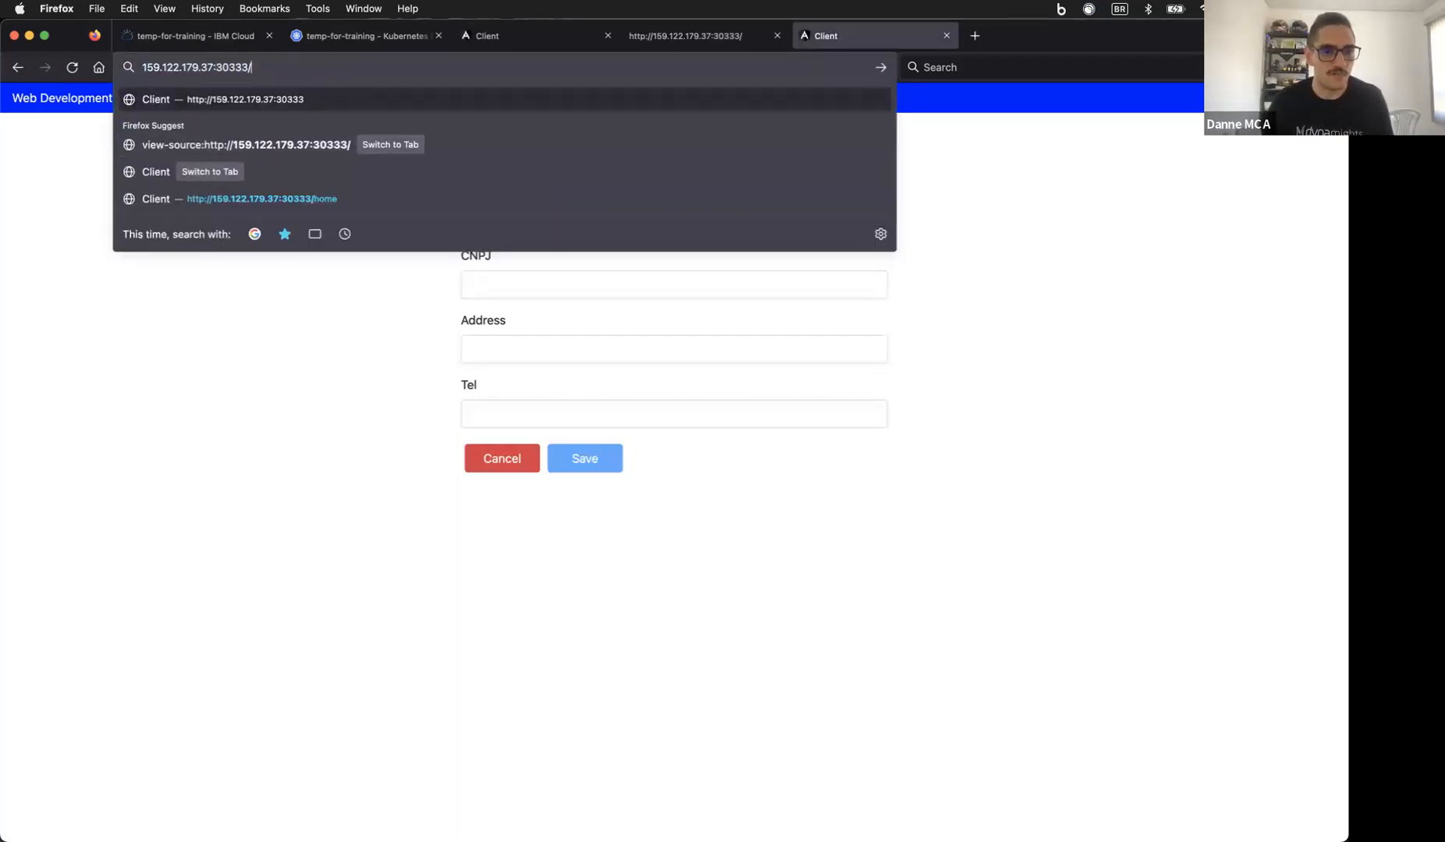
key("Return")
right_click(218, 277)
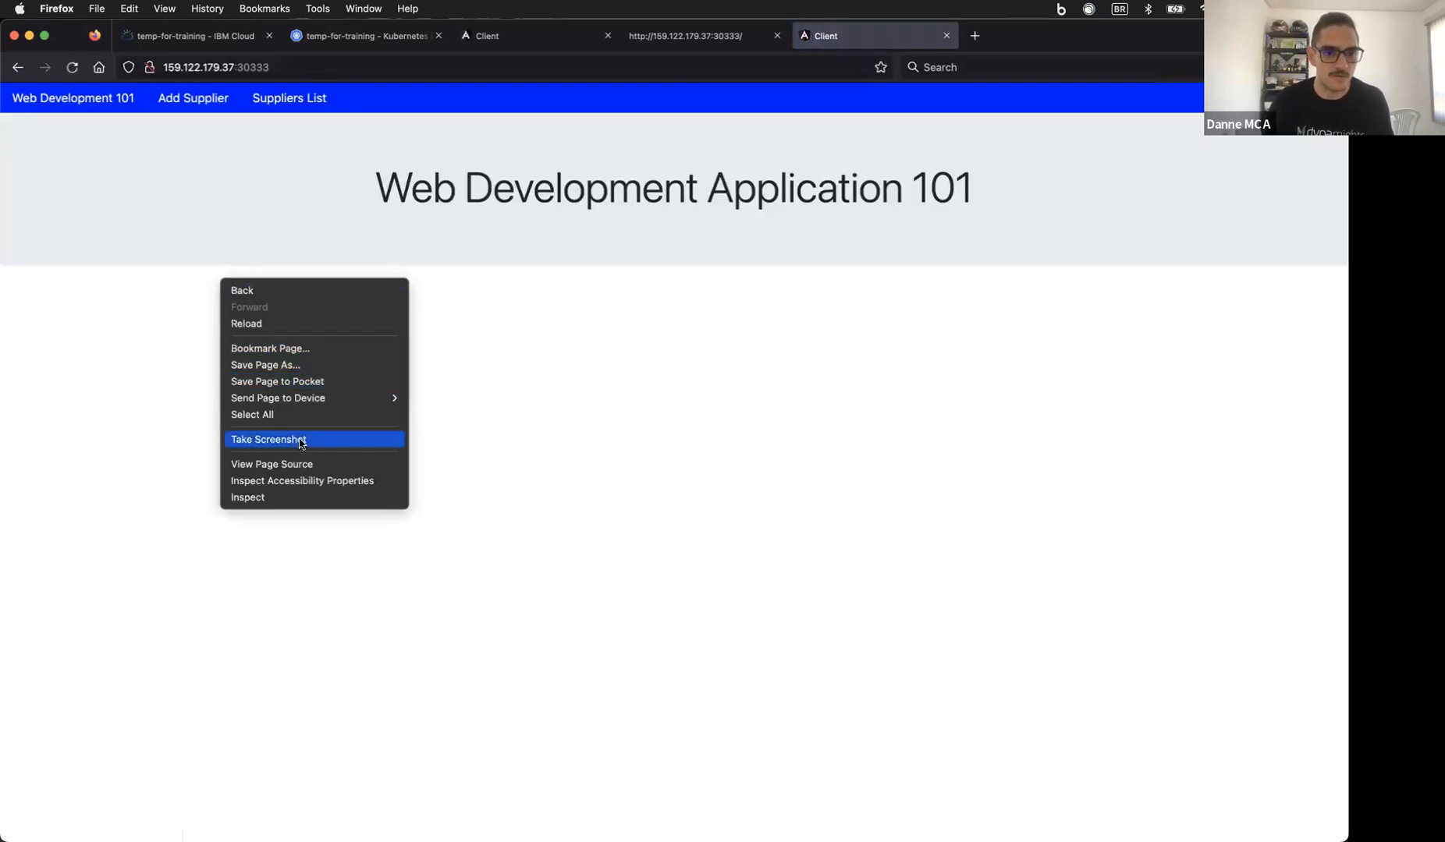
key("Escape")
left_click_drag(959, 203, 1071, 203)
left_click(992, 204)
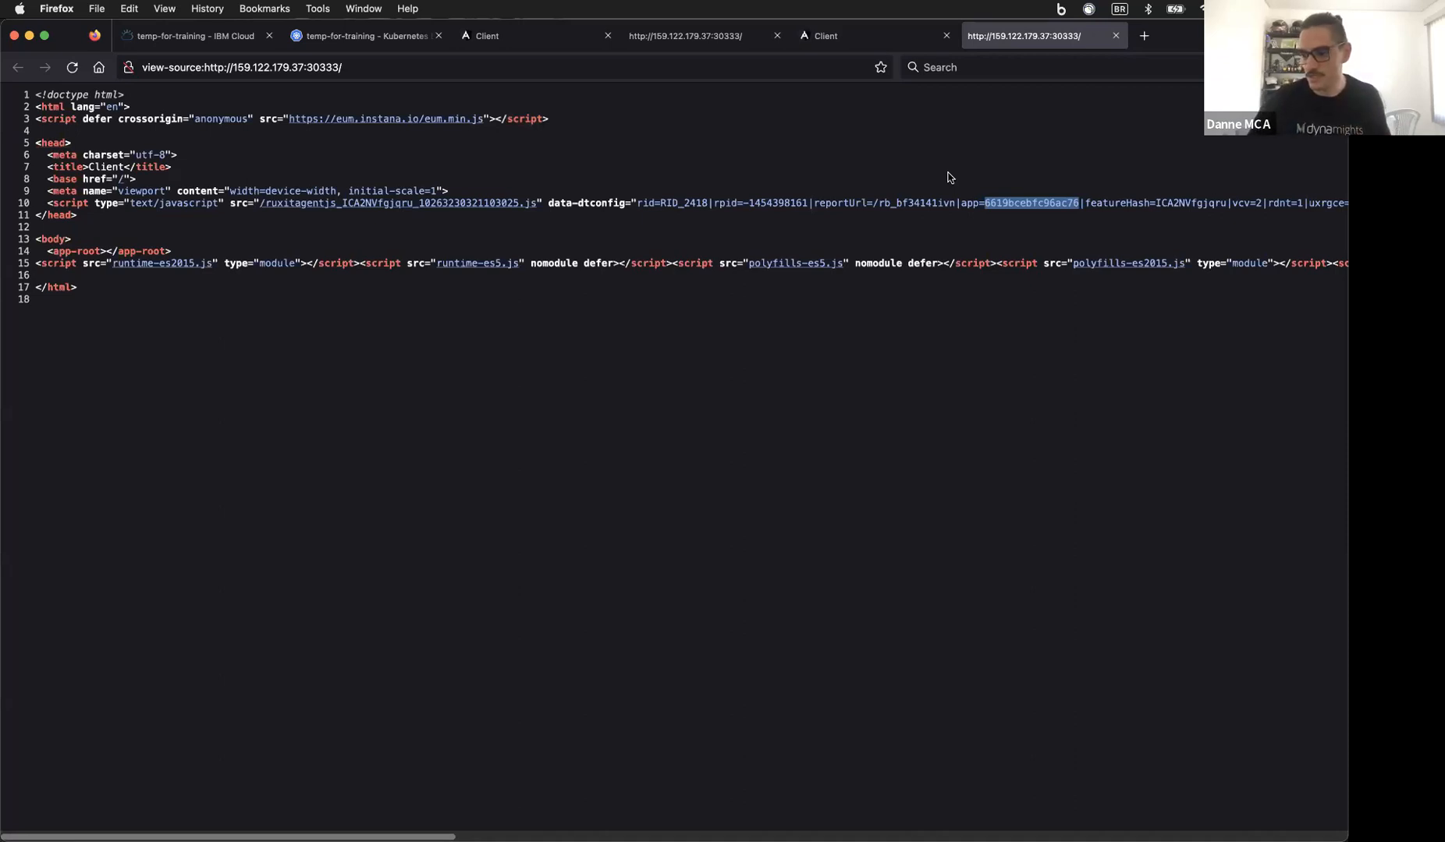
left_click(724, 31)
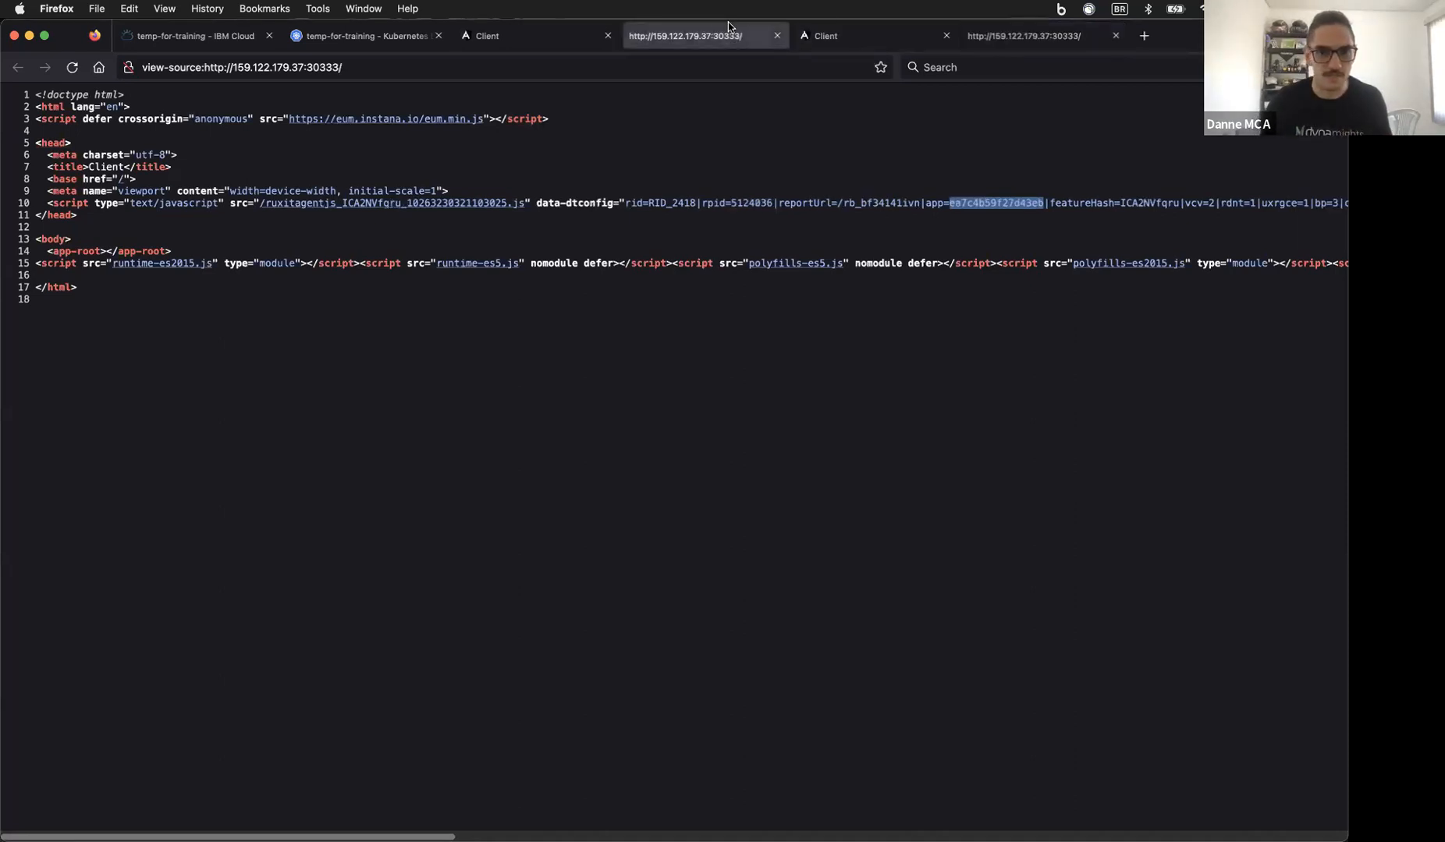
left_click(356, 808)
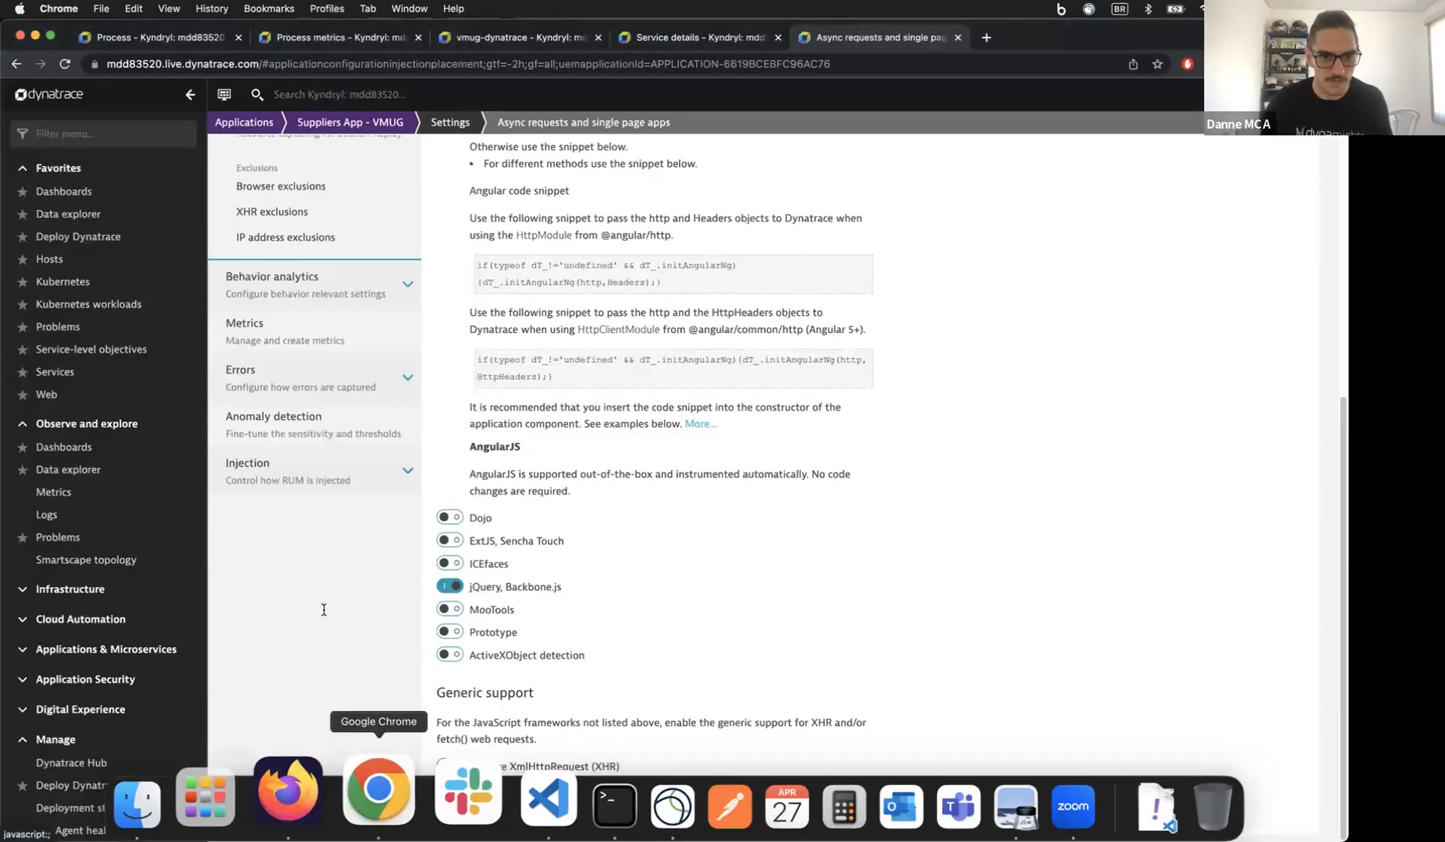
Step: Review the Suppliers App - VMUG overview (Apdex 0.72, 1 service), then its service flow, and return
left_click(370, 135)
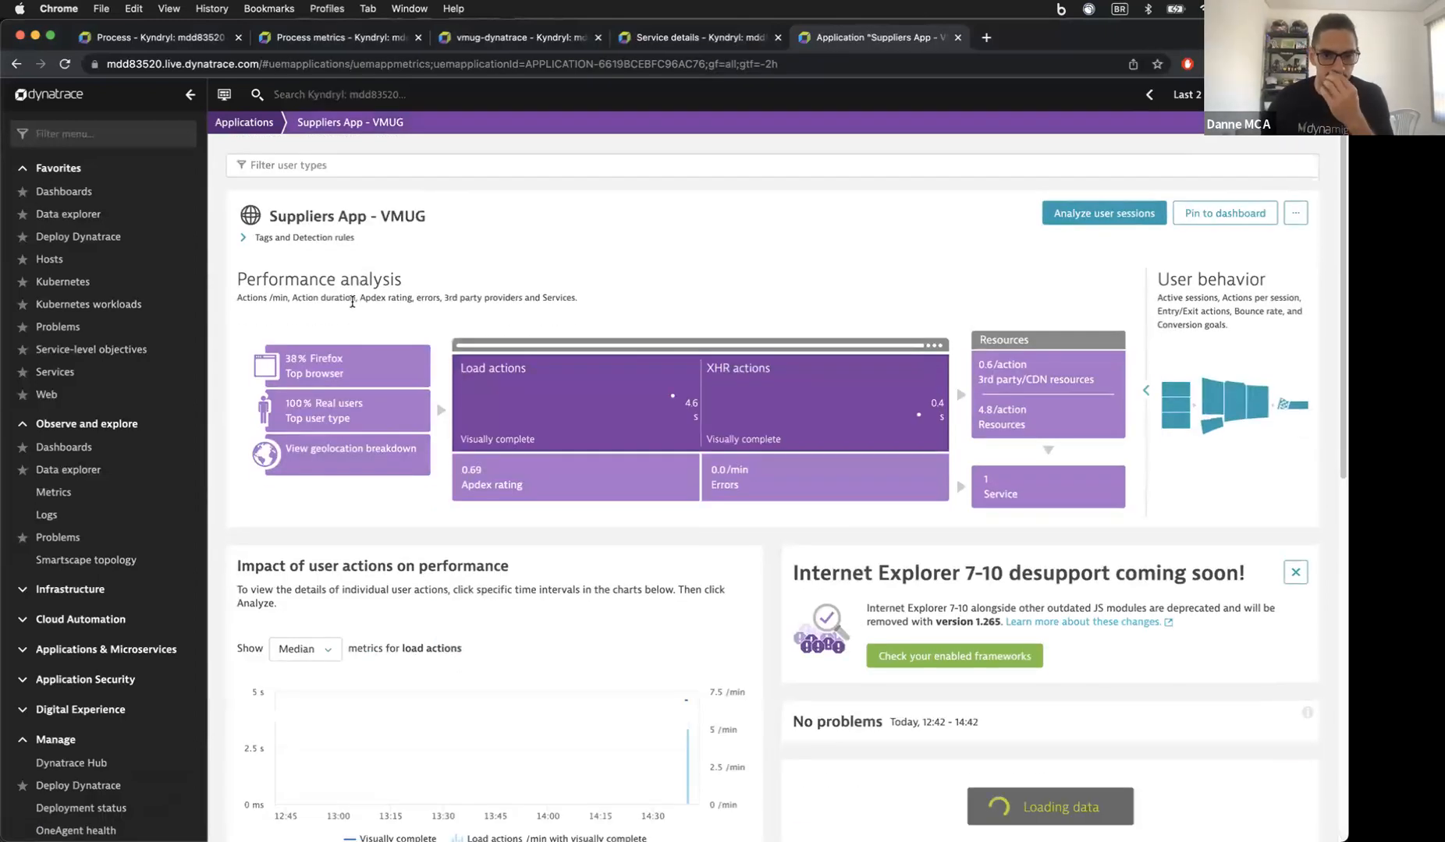
scroll(619, 349, "down", 1)
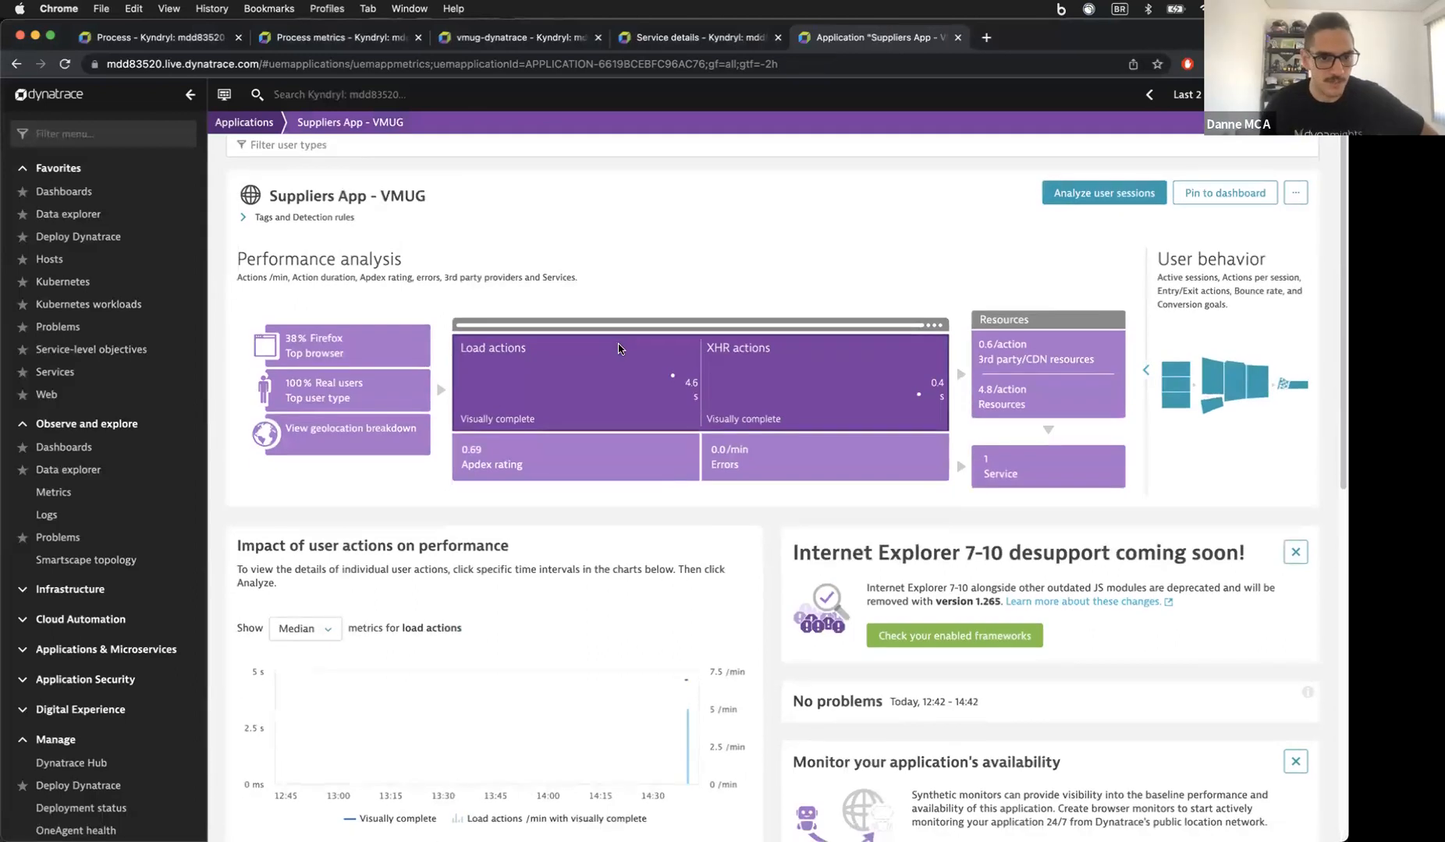
scroll(637, 380, "down", 4)
scroll(638, 375, "up", 2)
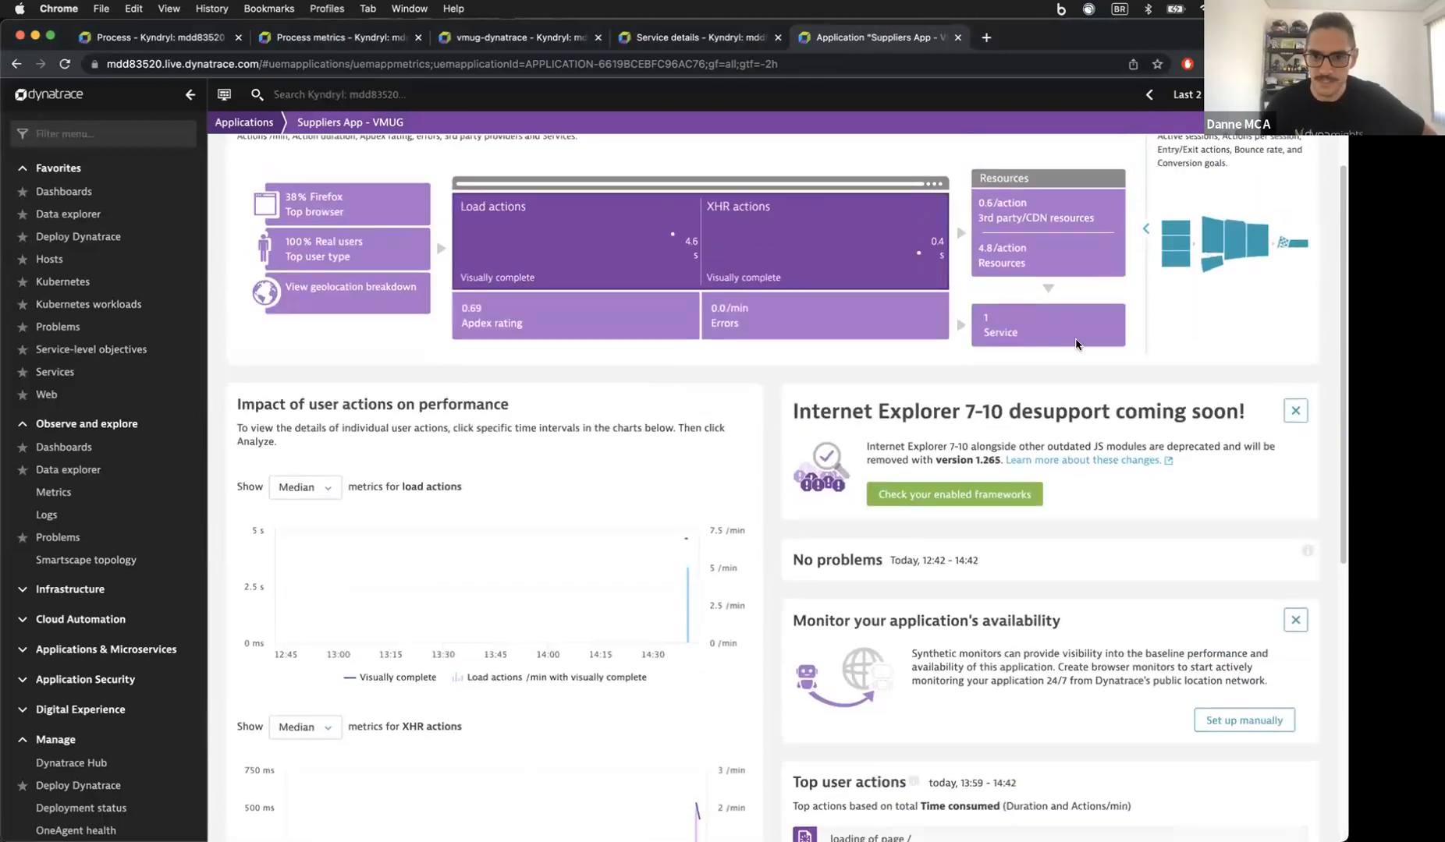
left_click(1018, 333)
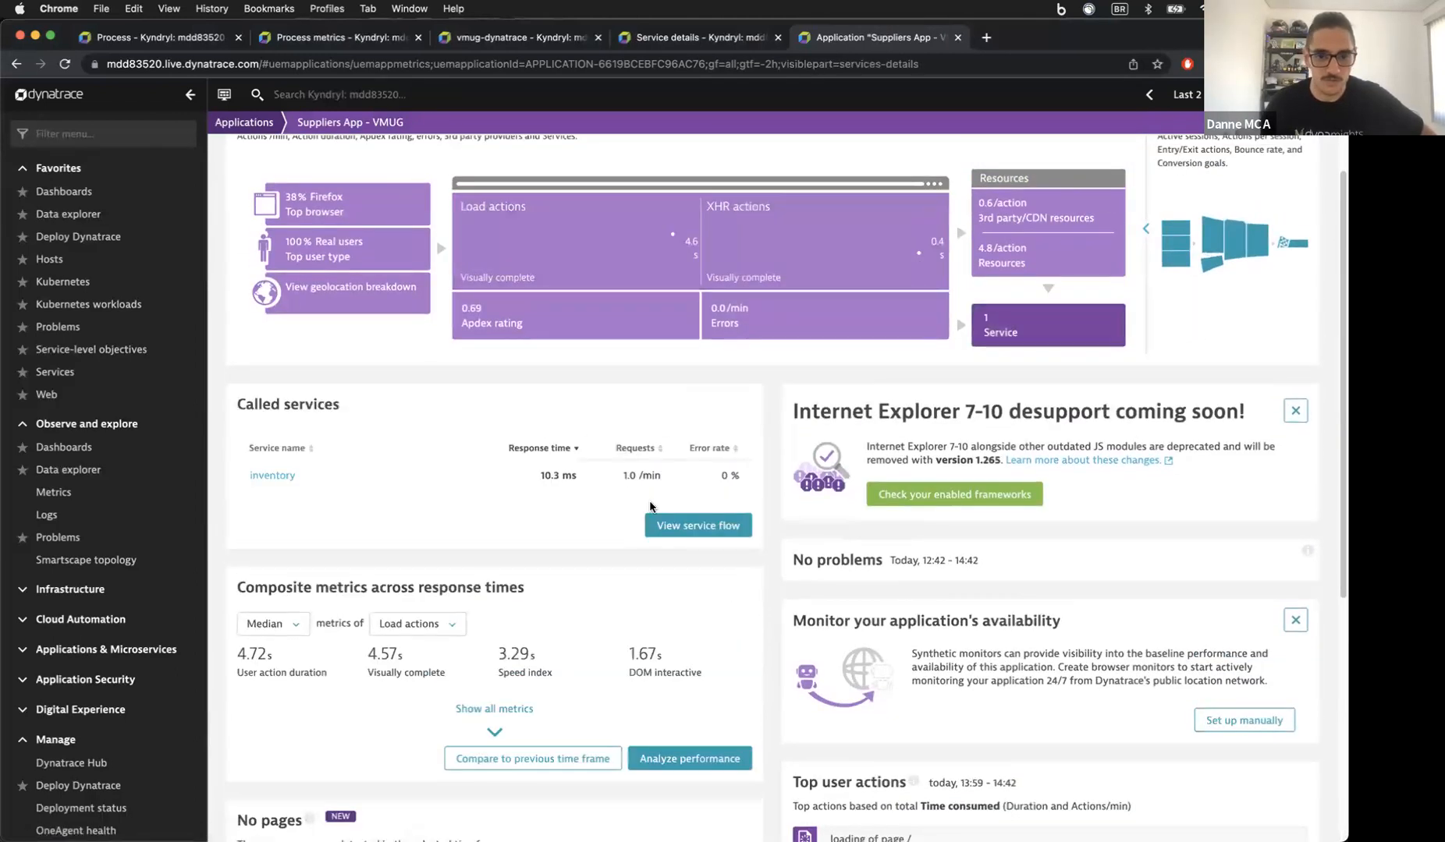
left_click(661, 526)
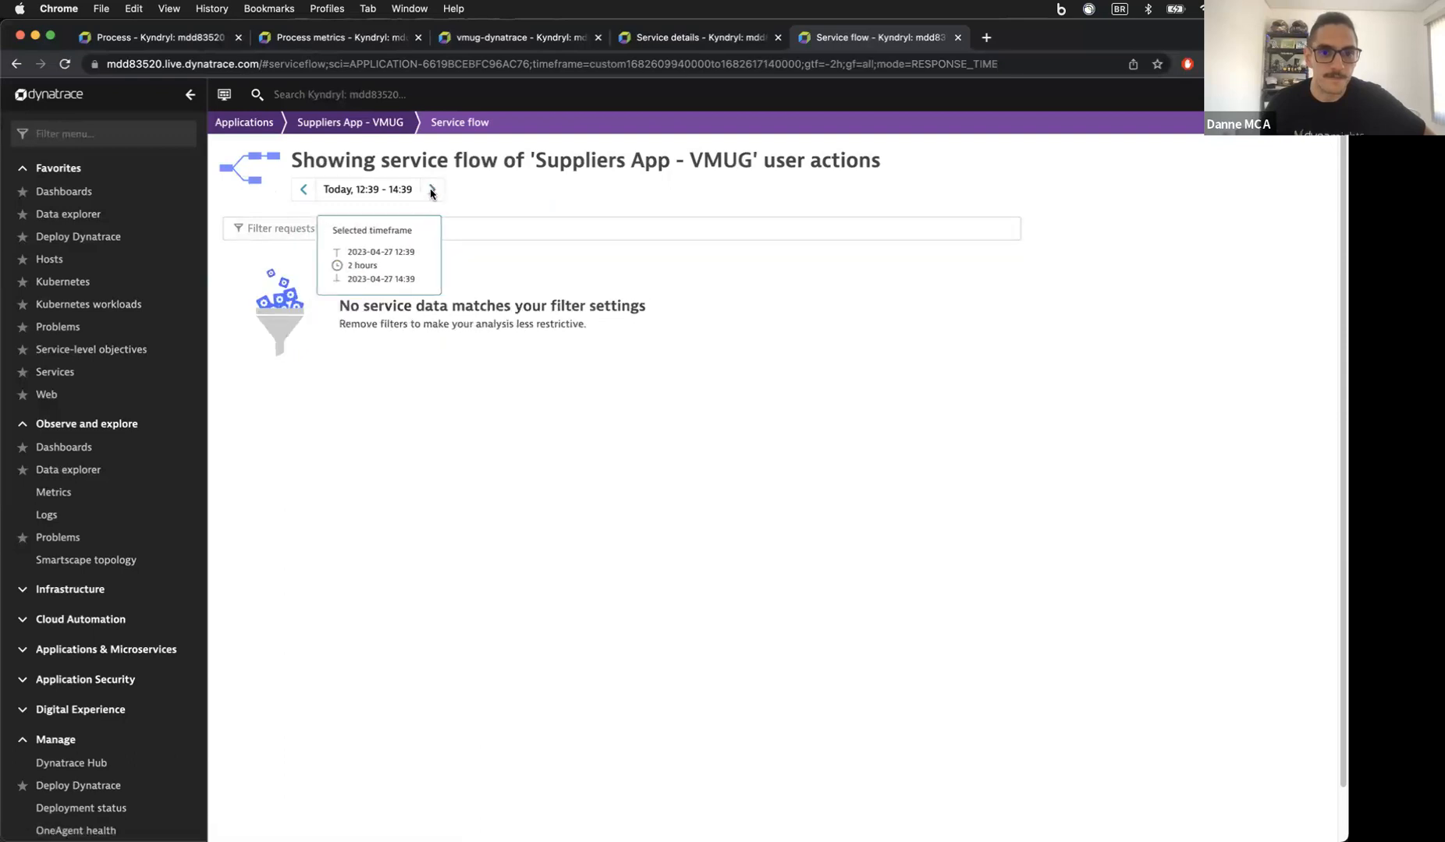
left_click(352, 123)
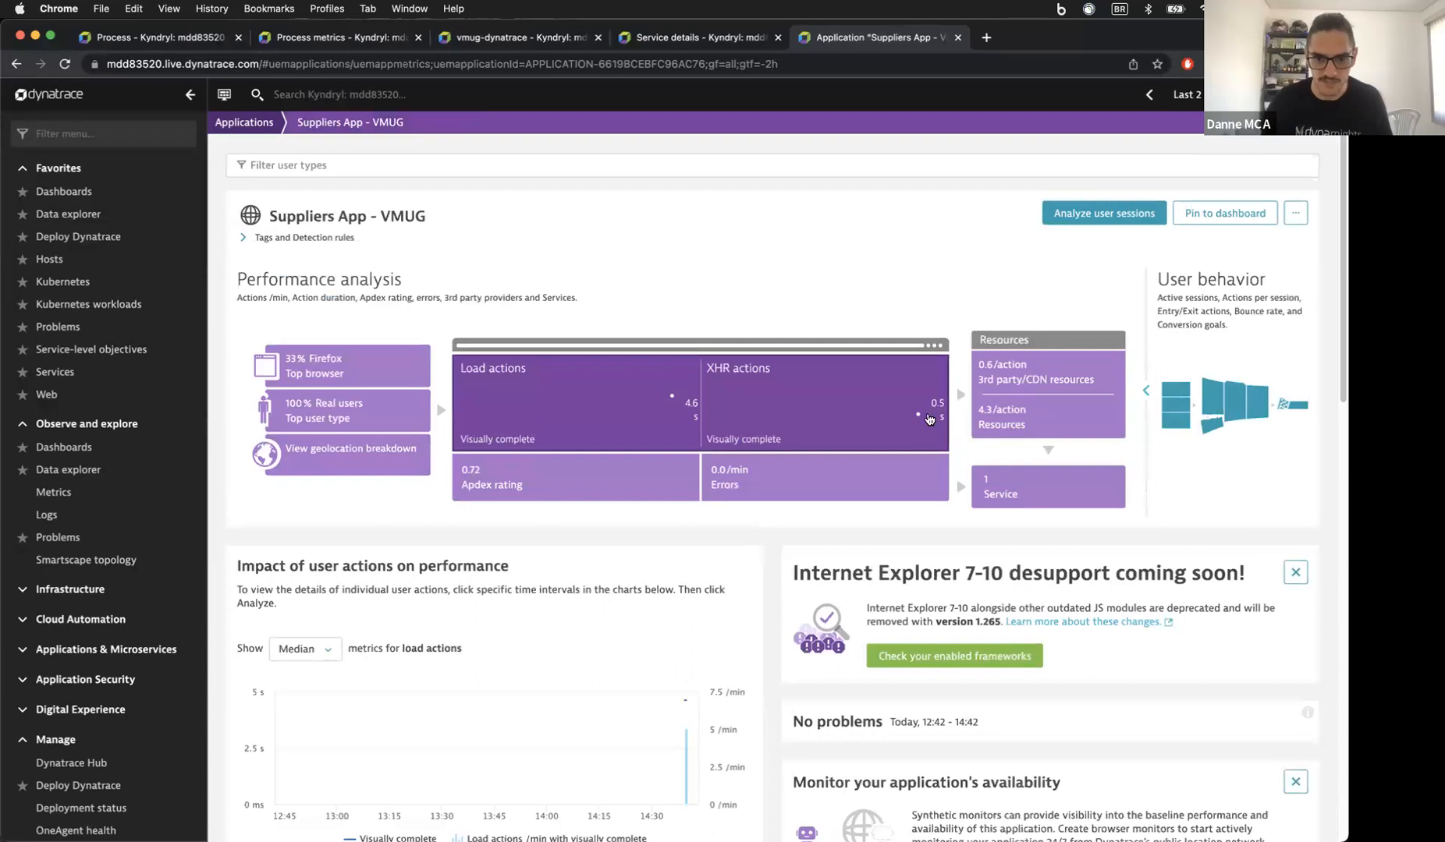
scroll(775, 395, "down", 8)
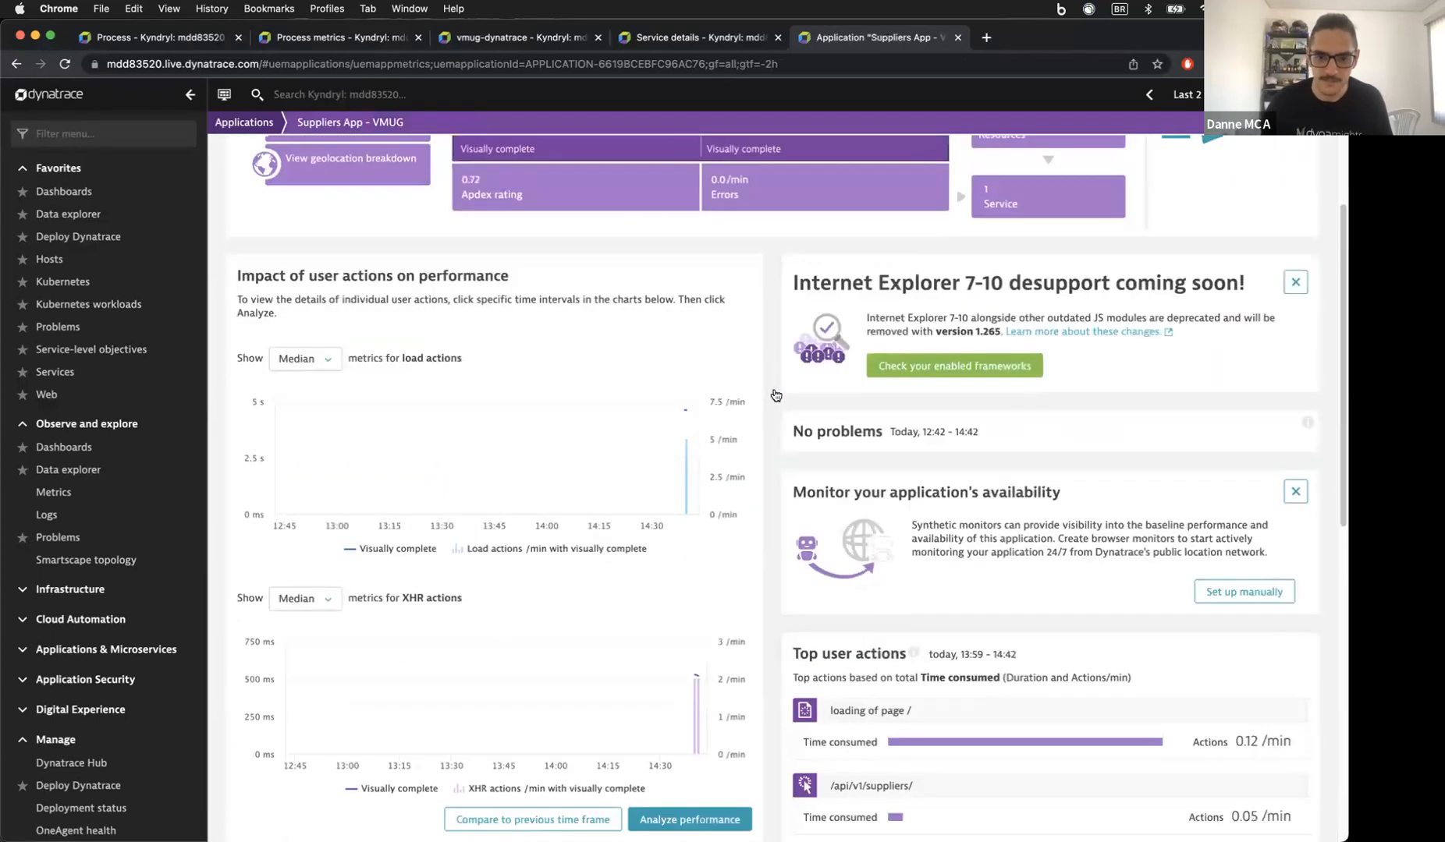
scroll(775, 396, "down", 4)
scroll(775, 396, "up", 12)
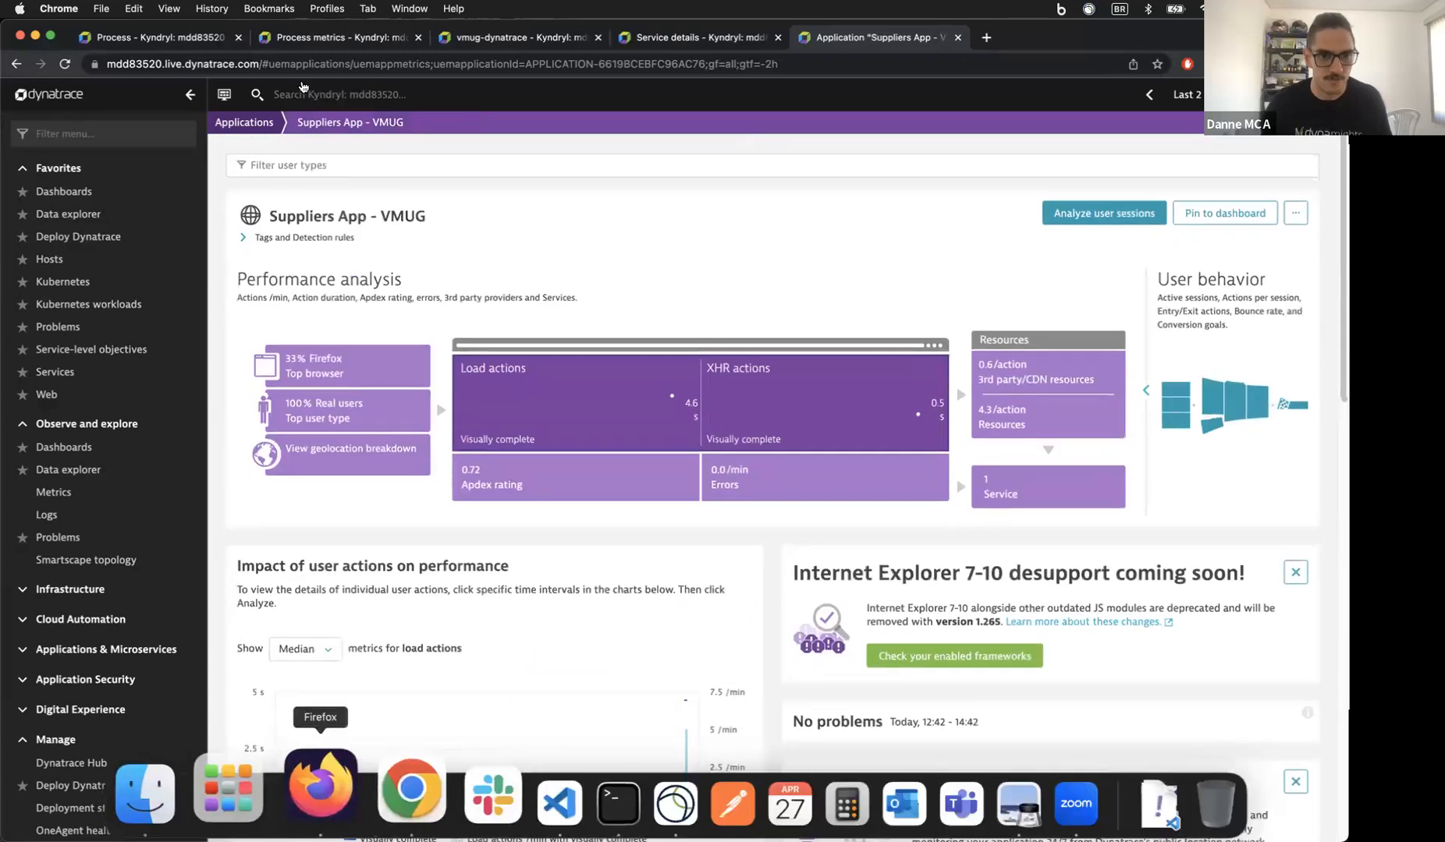
Step: Load the Suppliers app's root page in a new Chrome tab from the copied address
left_click(312, 782)
key("ctrl+shift+Tab")
left_click(328, 68)
key("super+c")
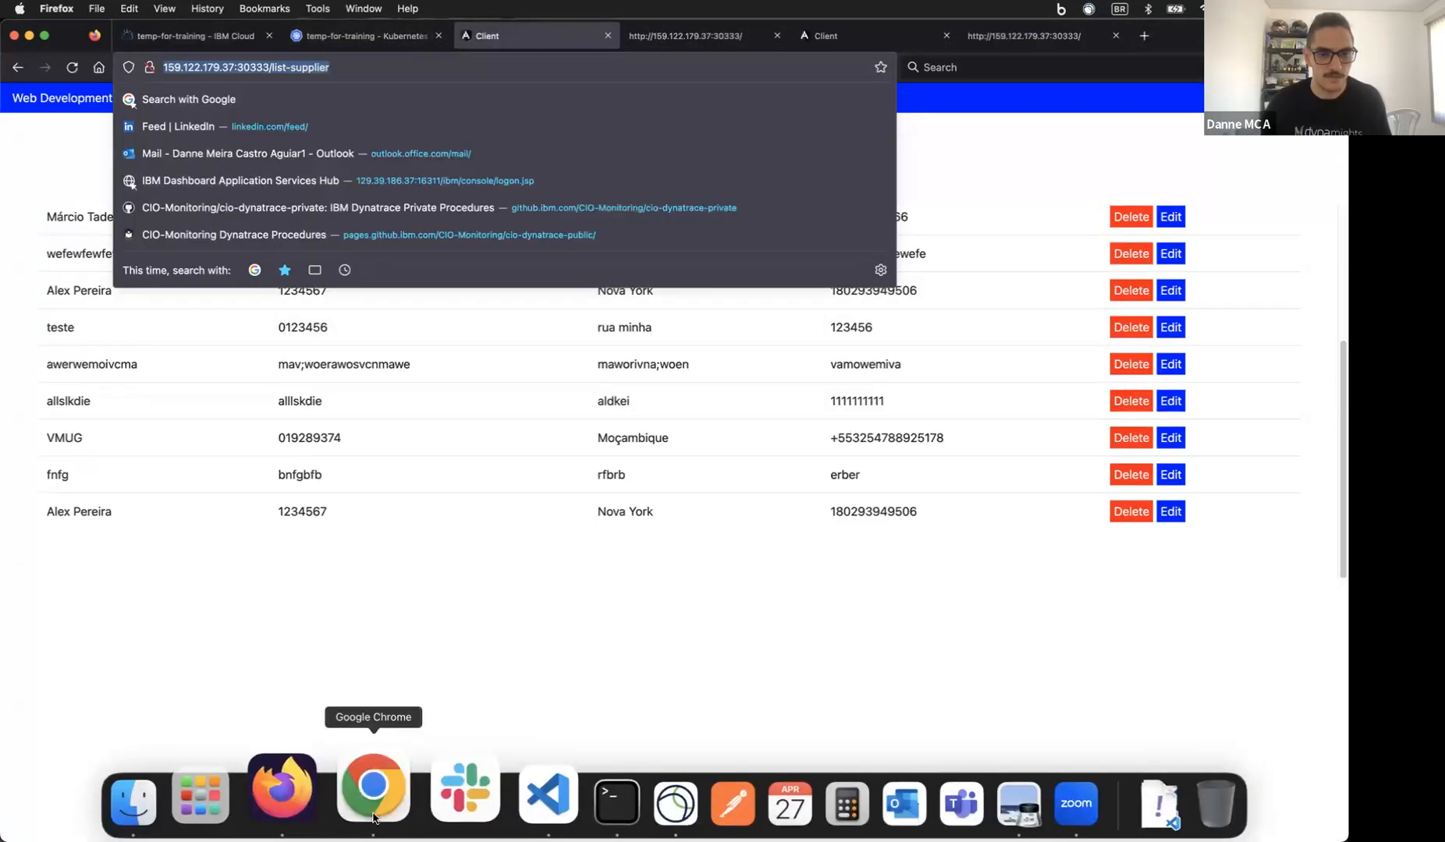
left_click(373, 811)
key("super+t")
key("super+v")
key("BackSpace")
key("BackSpace")
key("BackSpace")
key("BackSpace")
key("BackSpace")
key("BackSpace")
key("BackSpace")
key("BackSpace")
key("BackSpace")
key("BackSpace")
key("BackSpace")
key("BackSpace")
key("BackSpace")
key("Return")
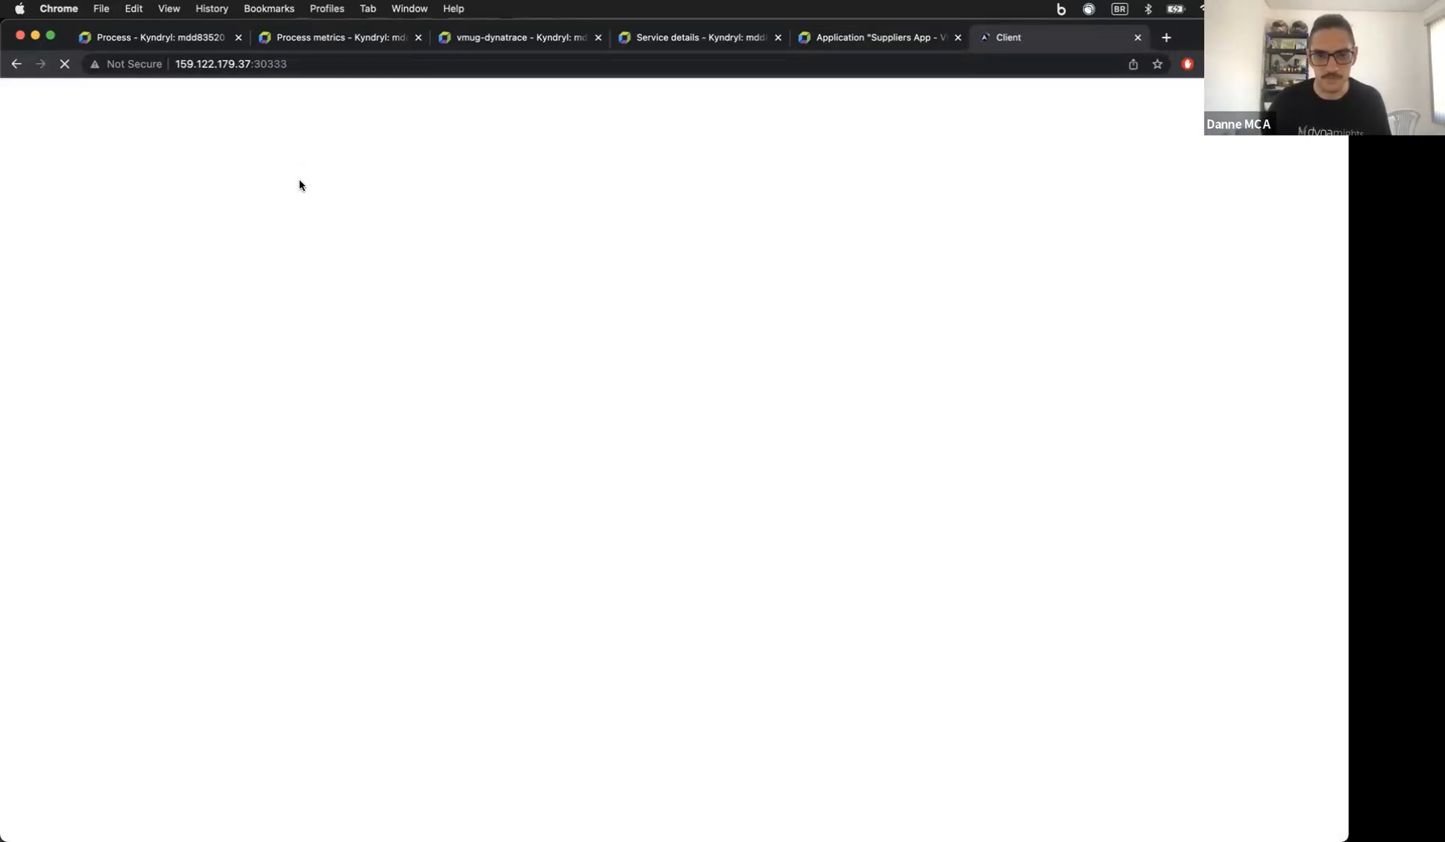
Step: Add supplier 'podem brincar' with CNPJ 'a vontade', Address 'so nao quebrem', Tel 'por favor'
left_click(208, 99)
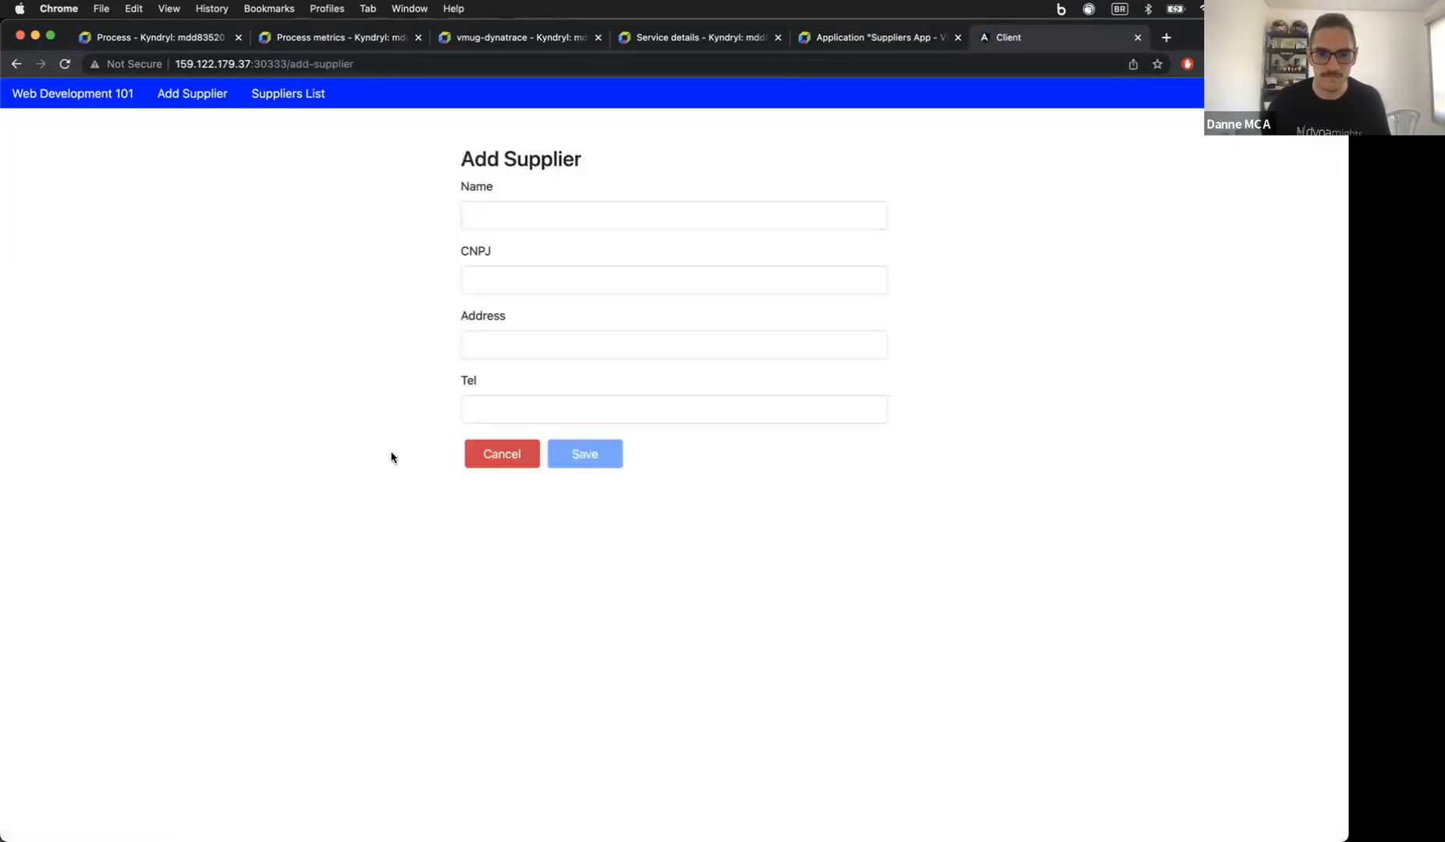
left_click(510, 209)
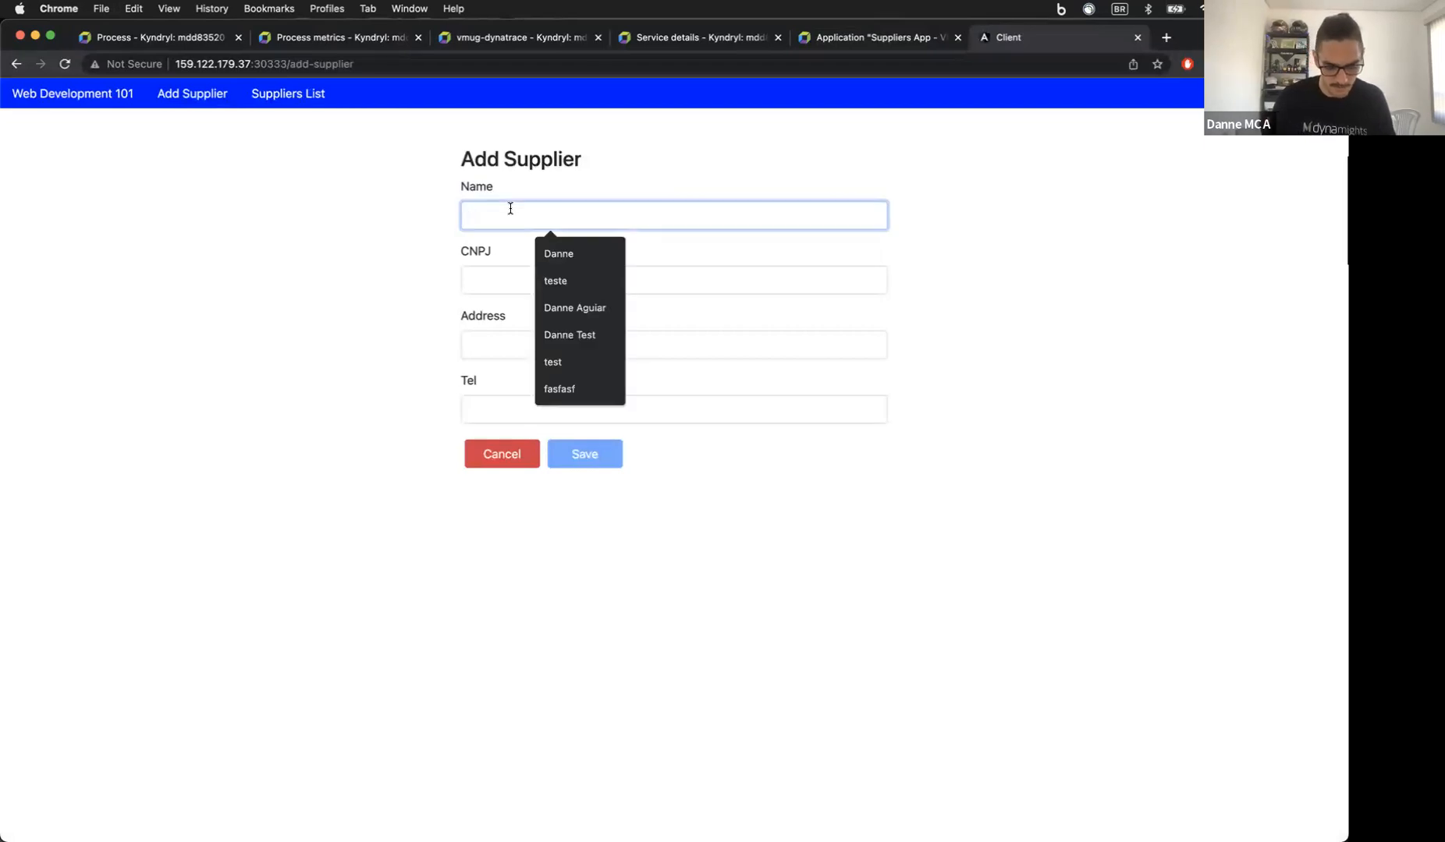
type("podem brincar")
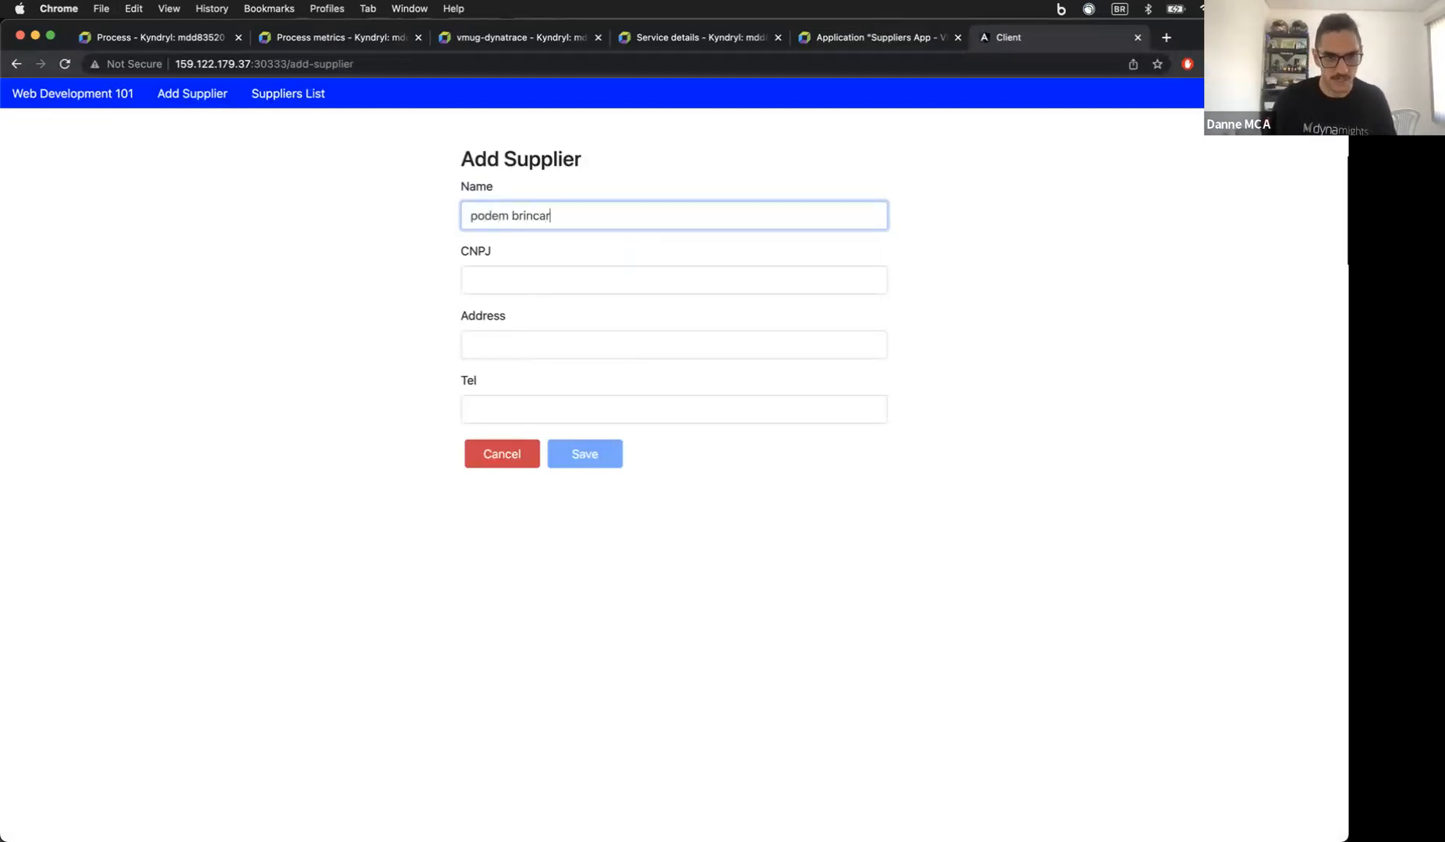
key("Tab")
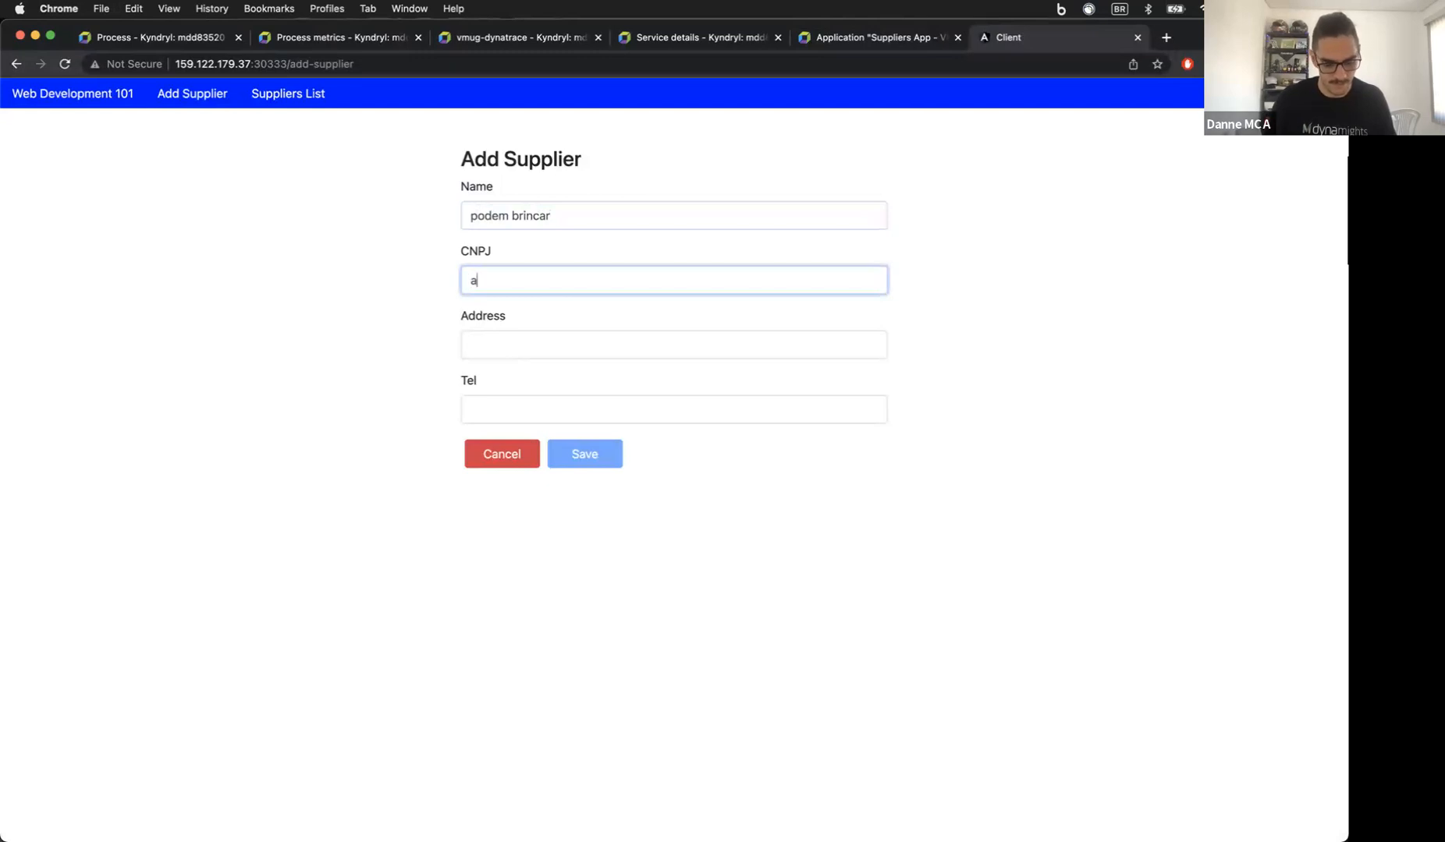
type("a vopntade")
key("BackSpace")
key("BackSpace")
key("BackSpace")
key("BackSpace")
key("BackSpace")
key("BackSpace")
type("ntade")
key("Tab")
type("so")
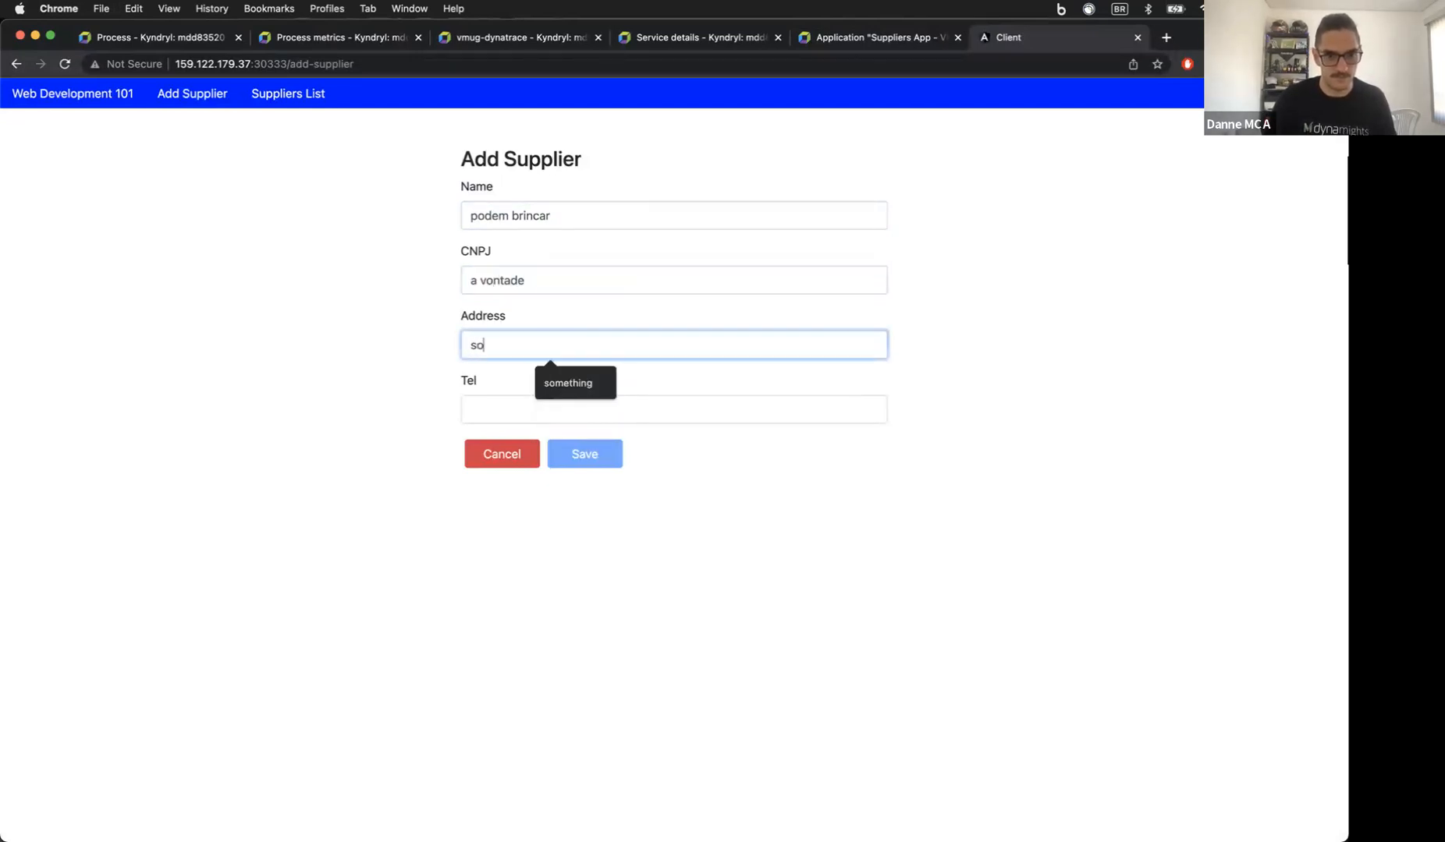
type(" nao quebrem")
key("Tab")
type("por faco")
key("BackSpace")
key("BackSpace")
type("vor")
key("BackSpace")
key("BackSpace")
type("or")
left_click(603, 456)
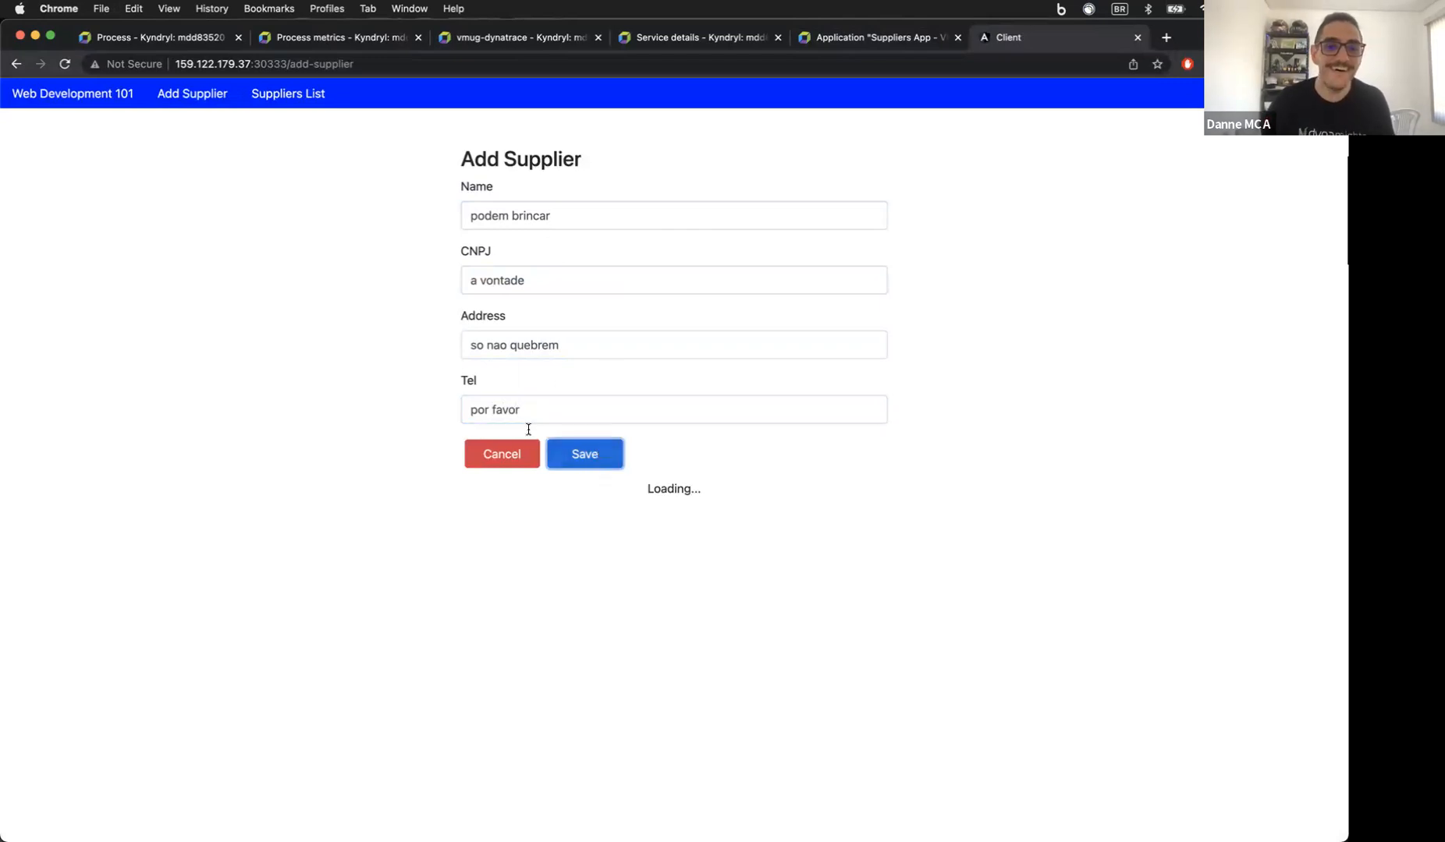
Step: Change that supplier's Tel to 'podem quebrar' and review the suppliers list
left_click(284, 94)
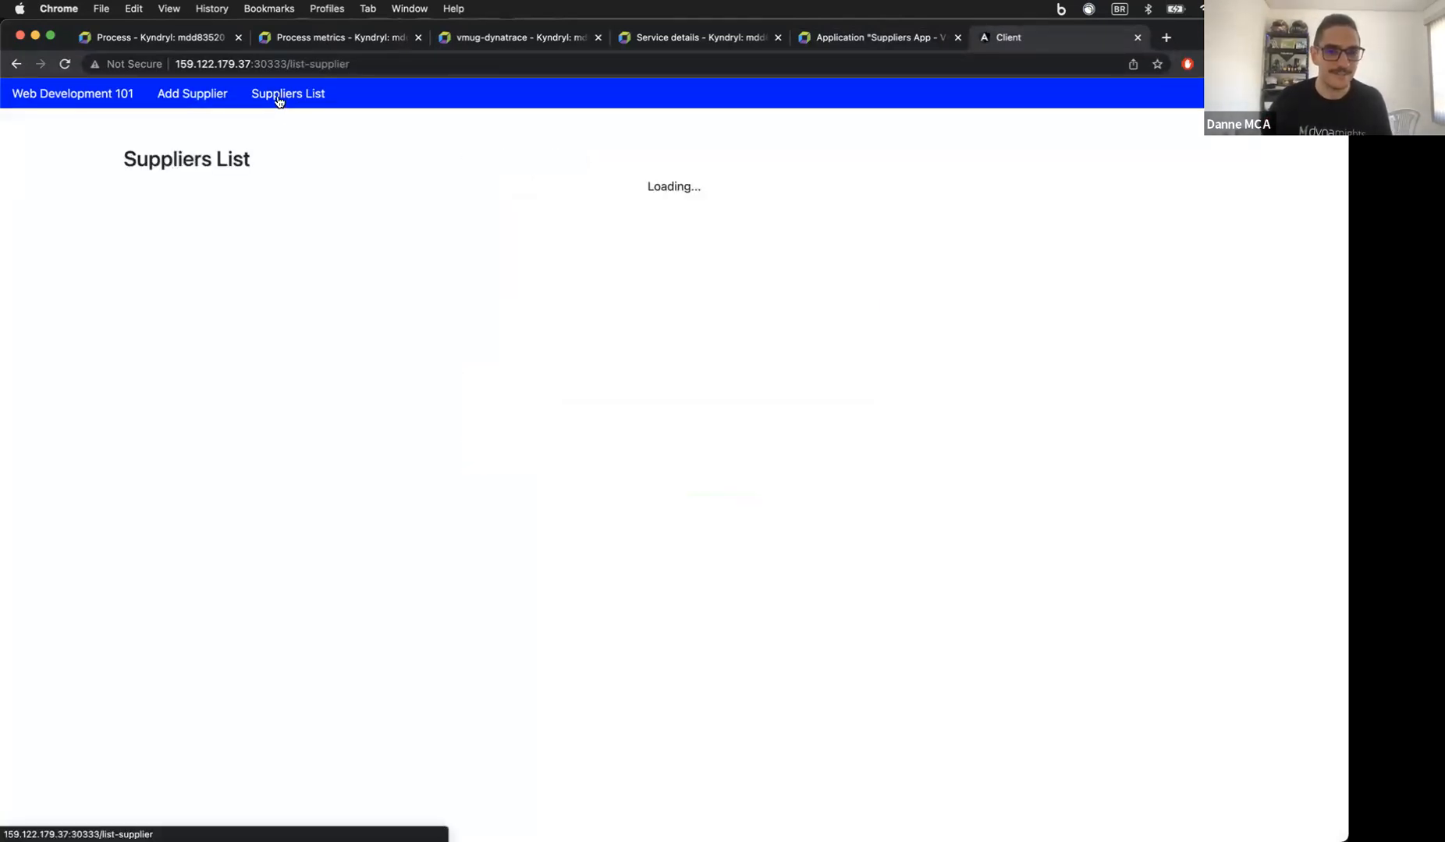
scroll(871, 407, "down", 5)
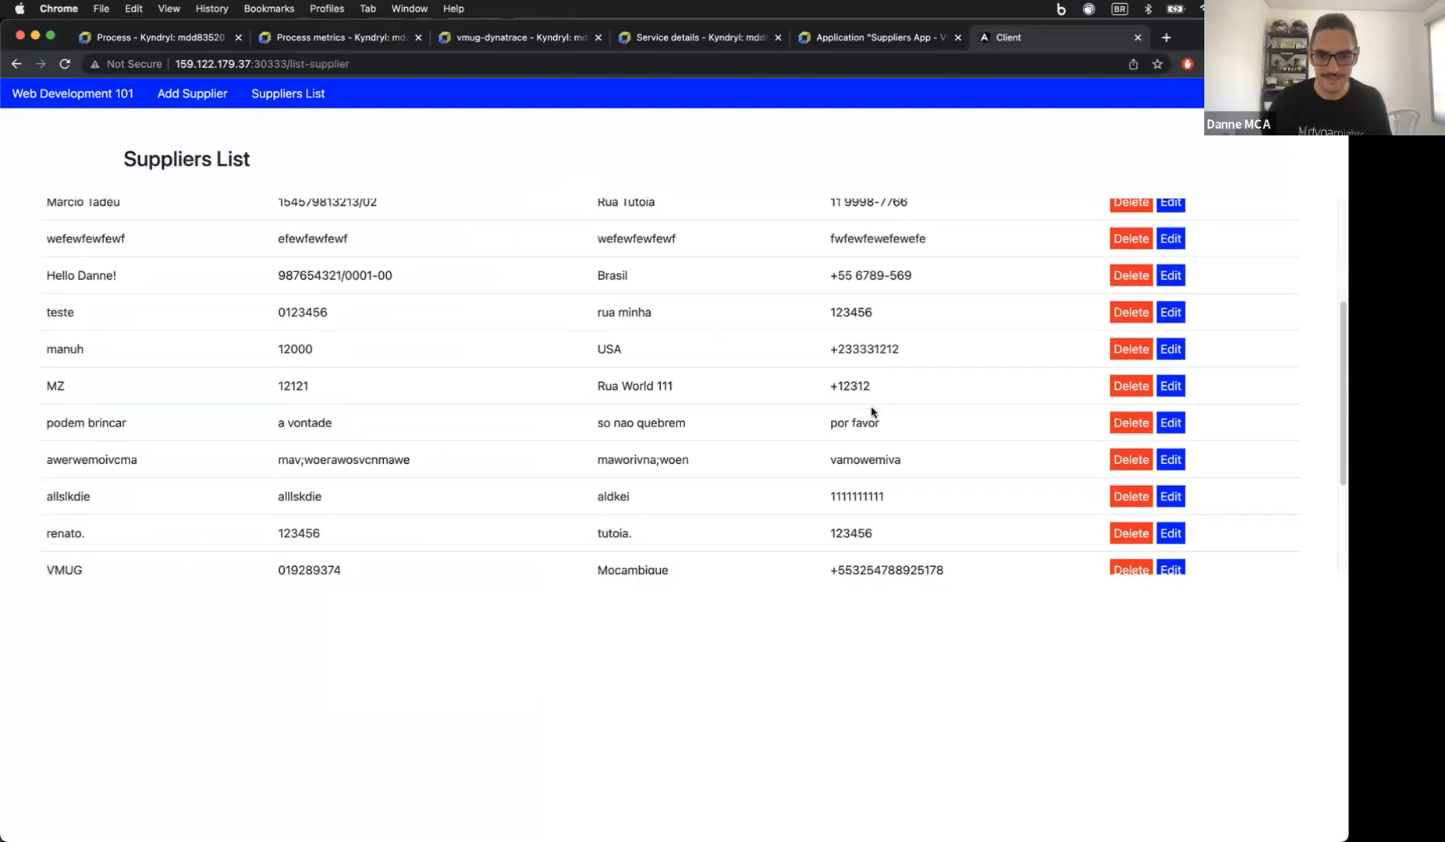
left_click(1170, 356)
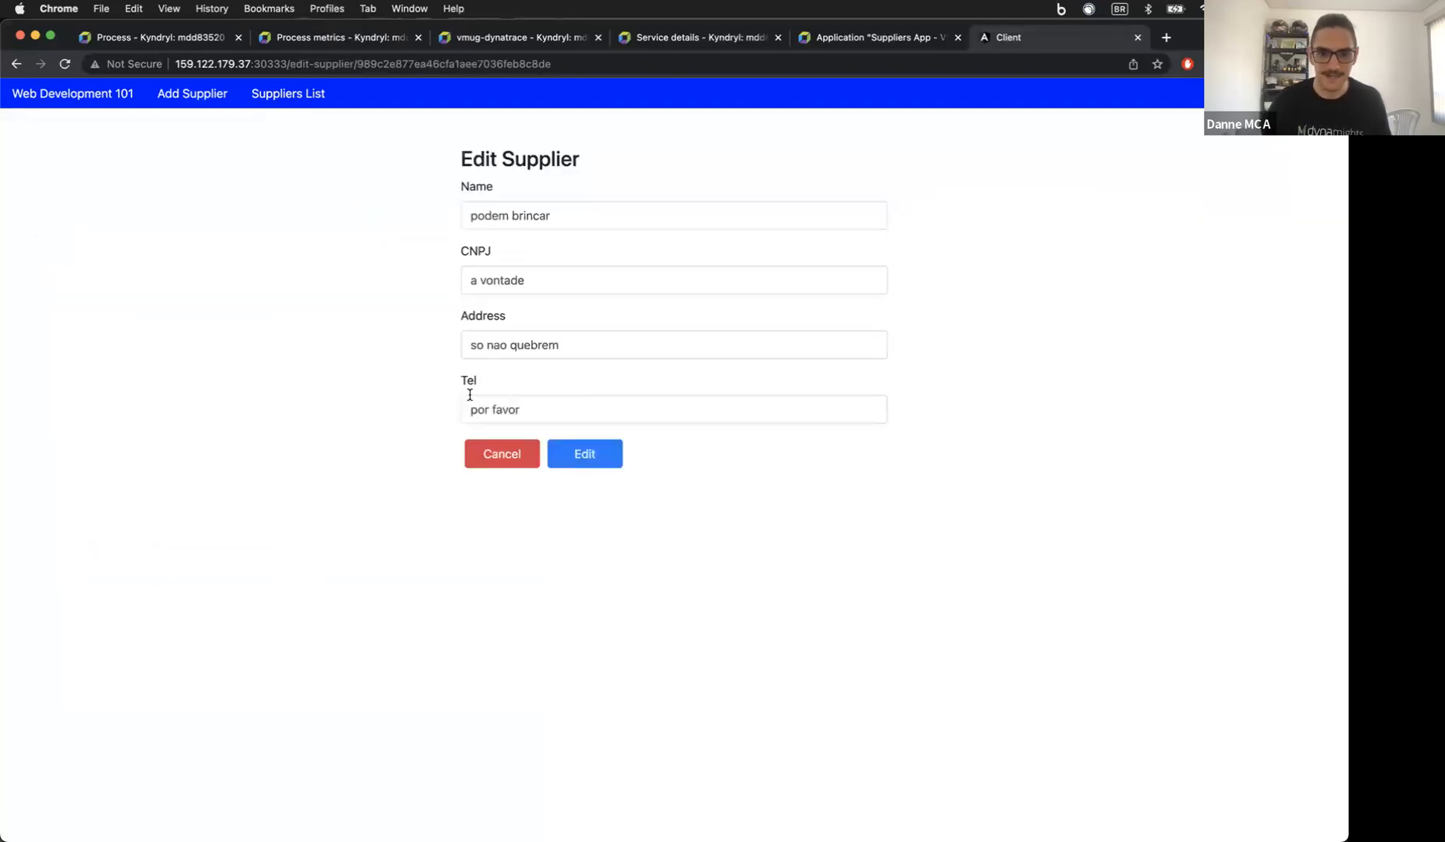
triple_click(542, 414)
type("podem quebrar")
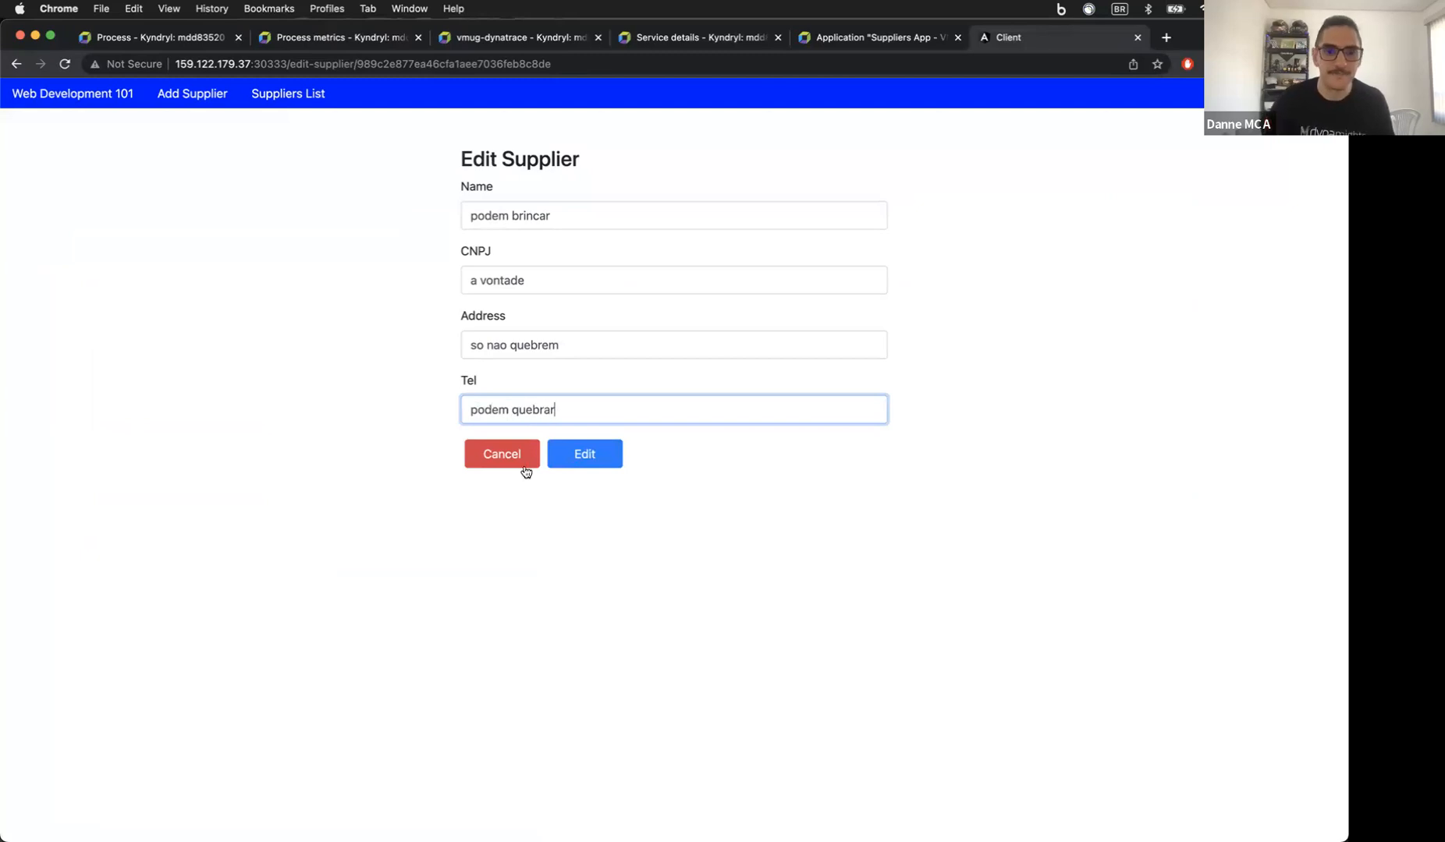
left_click(589, 466)
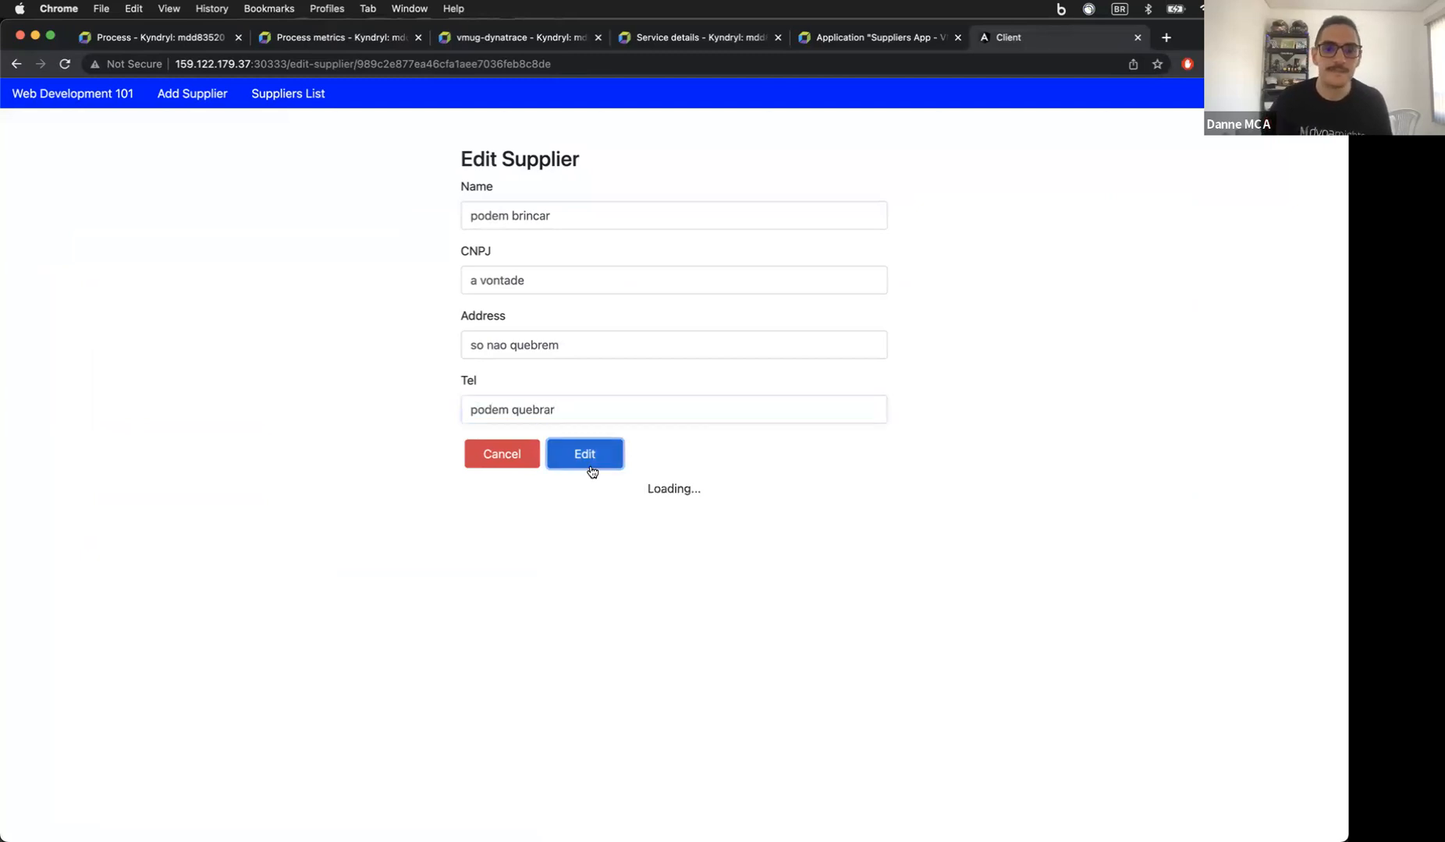
left_click(286, 95)
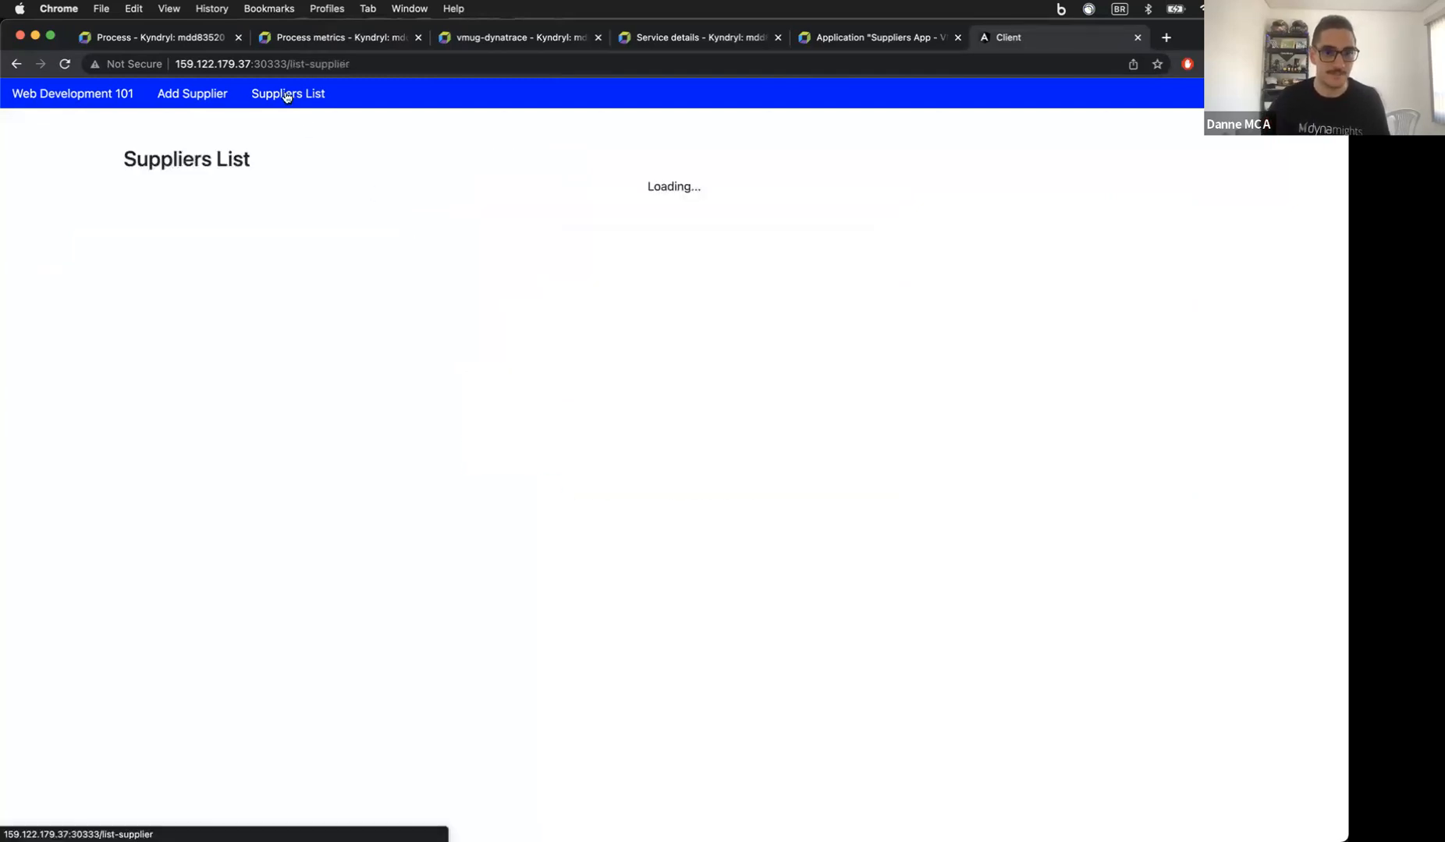
scroll(496, 365, "down", 10)
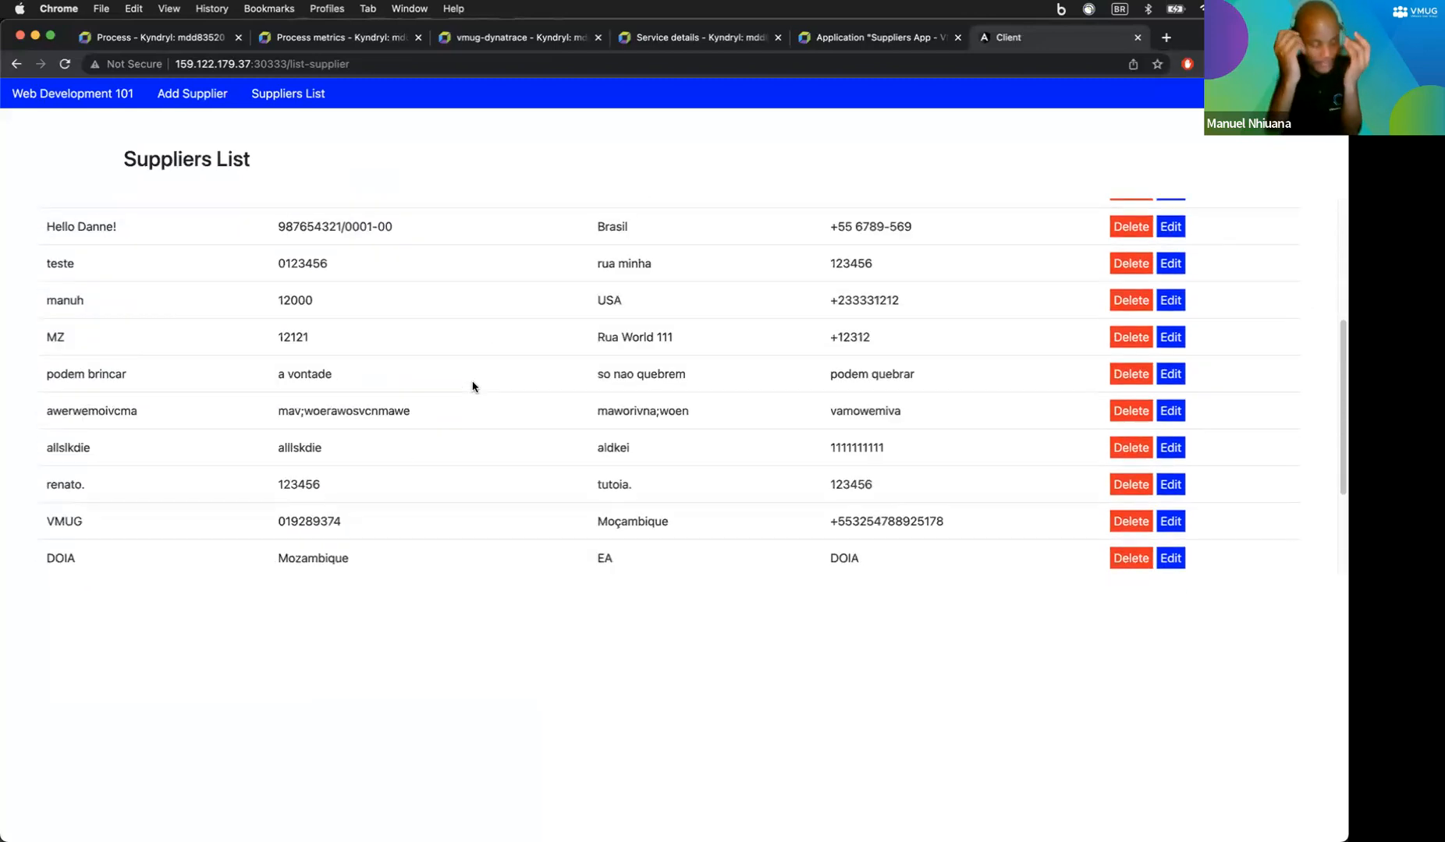
scroll(444, 418, "up", 10)
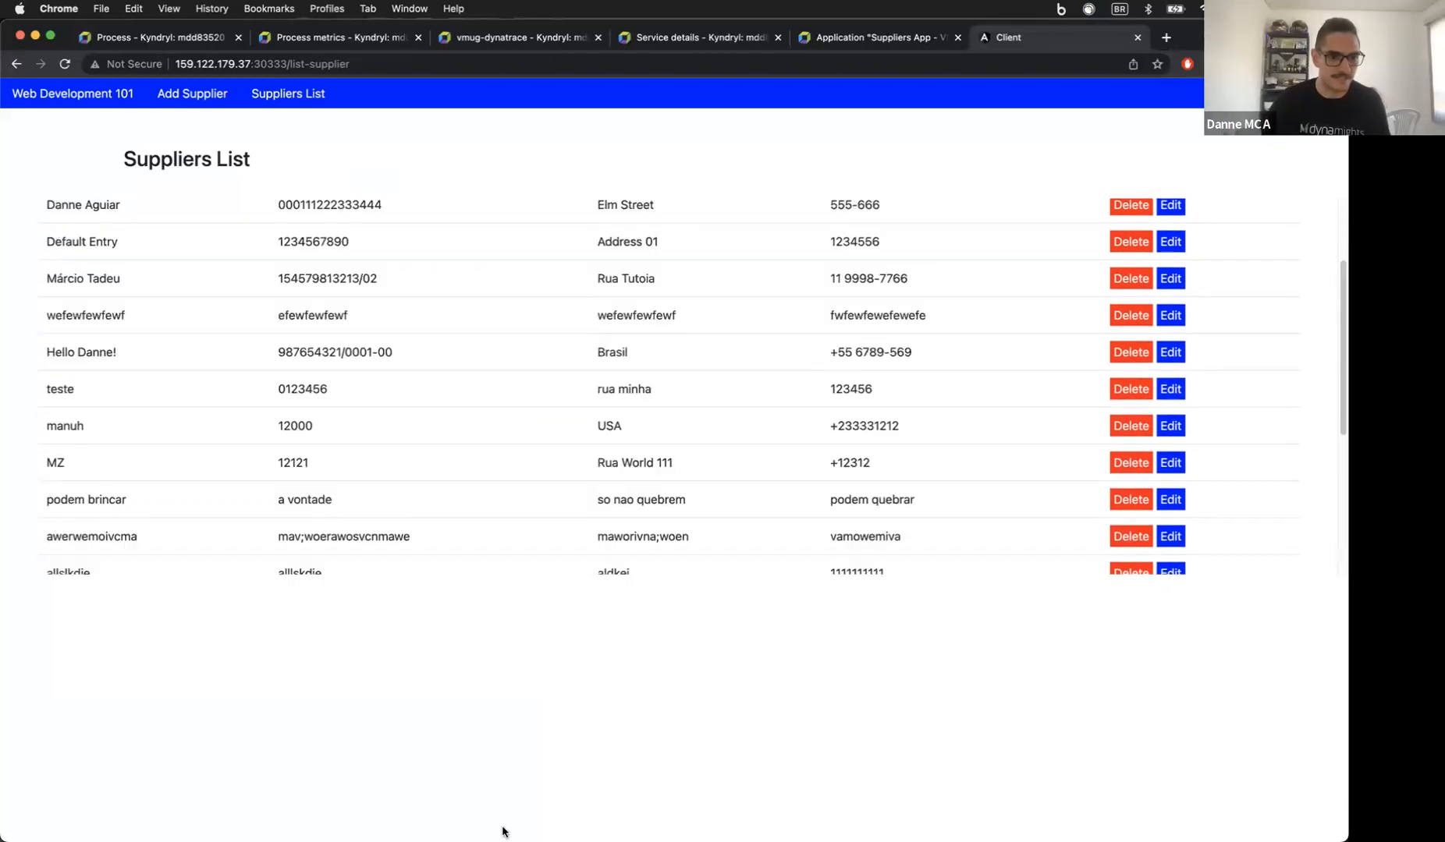
mouse_move(419, 827)
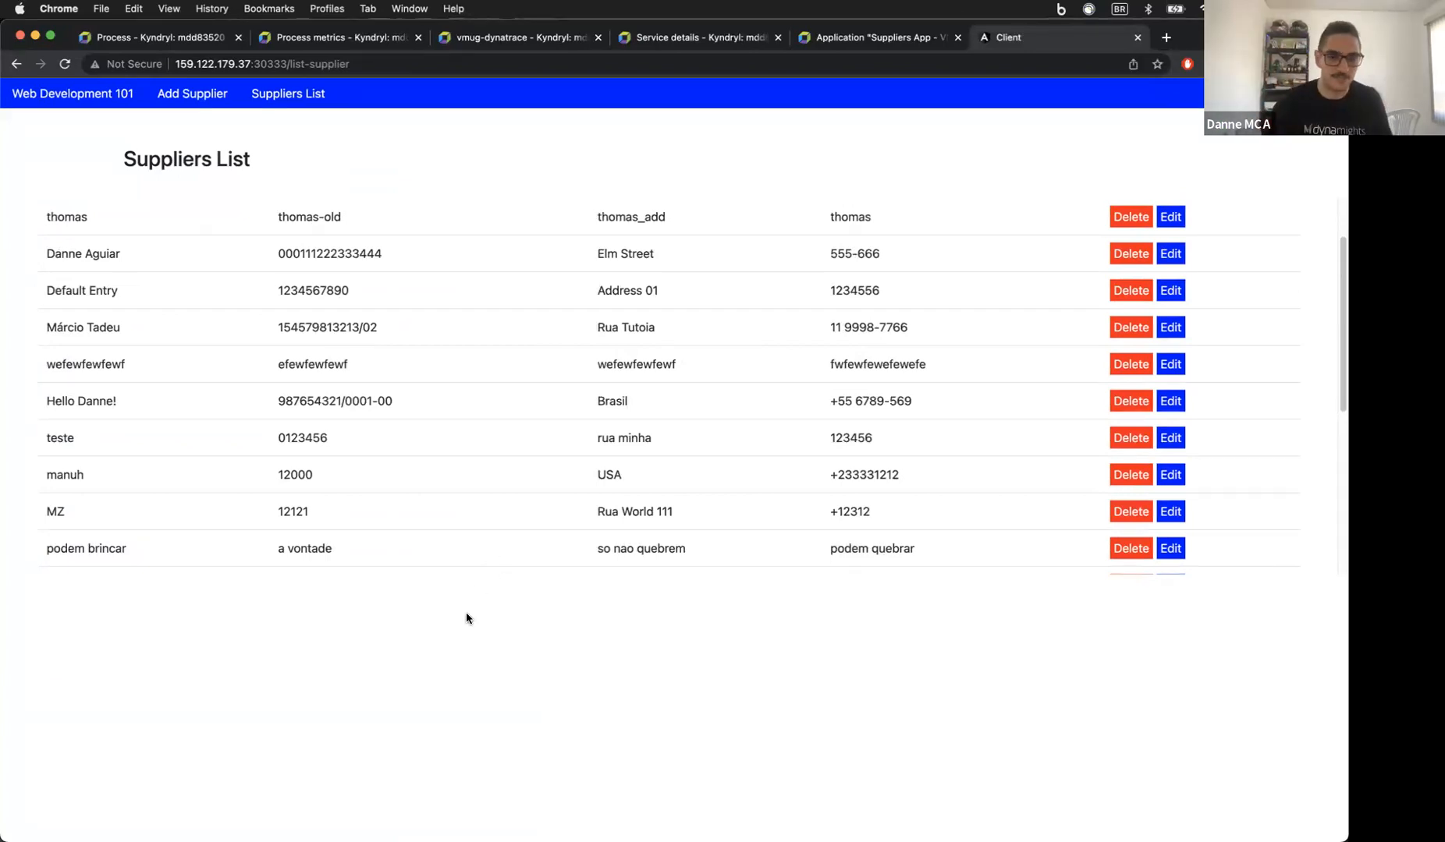
Step: Reload Suppliers App - VMUG, view its service flow, then open the Services list
left_click(848, 40)
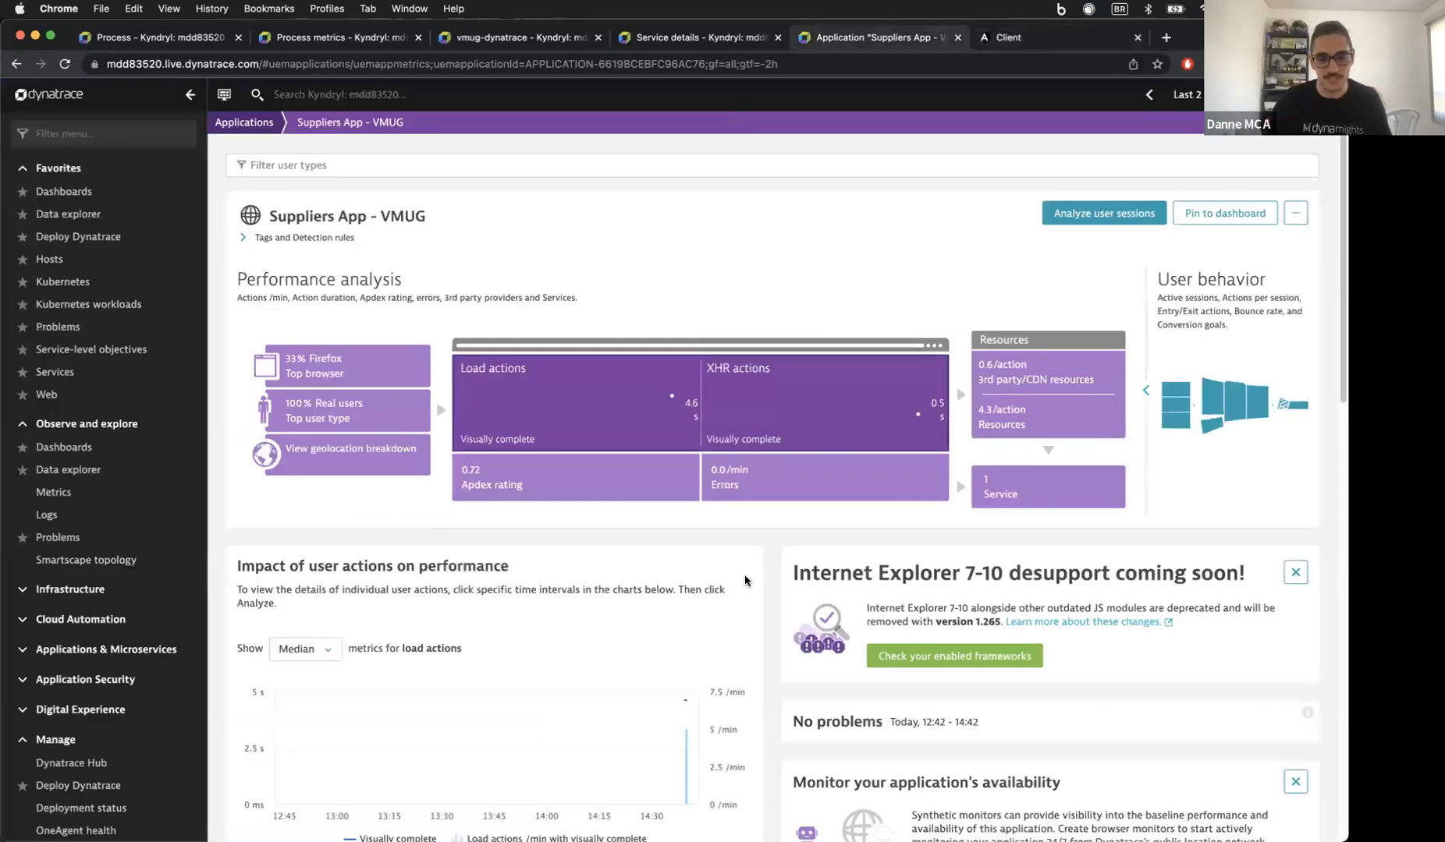
left_click(65, 65)
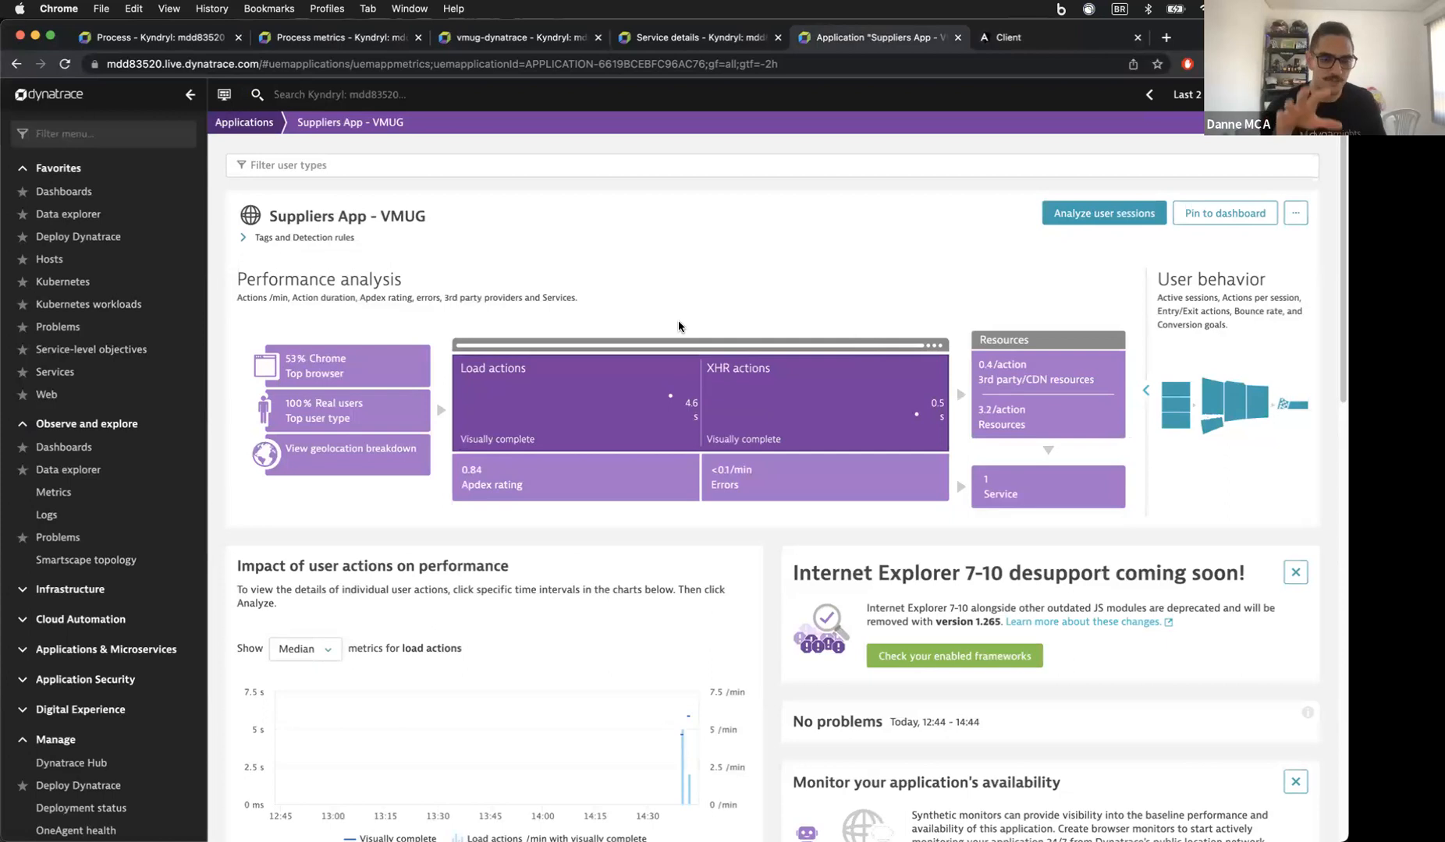
left_click(1001, 488)
left_click(700, 688)
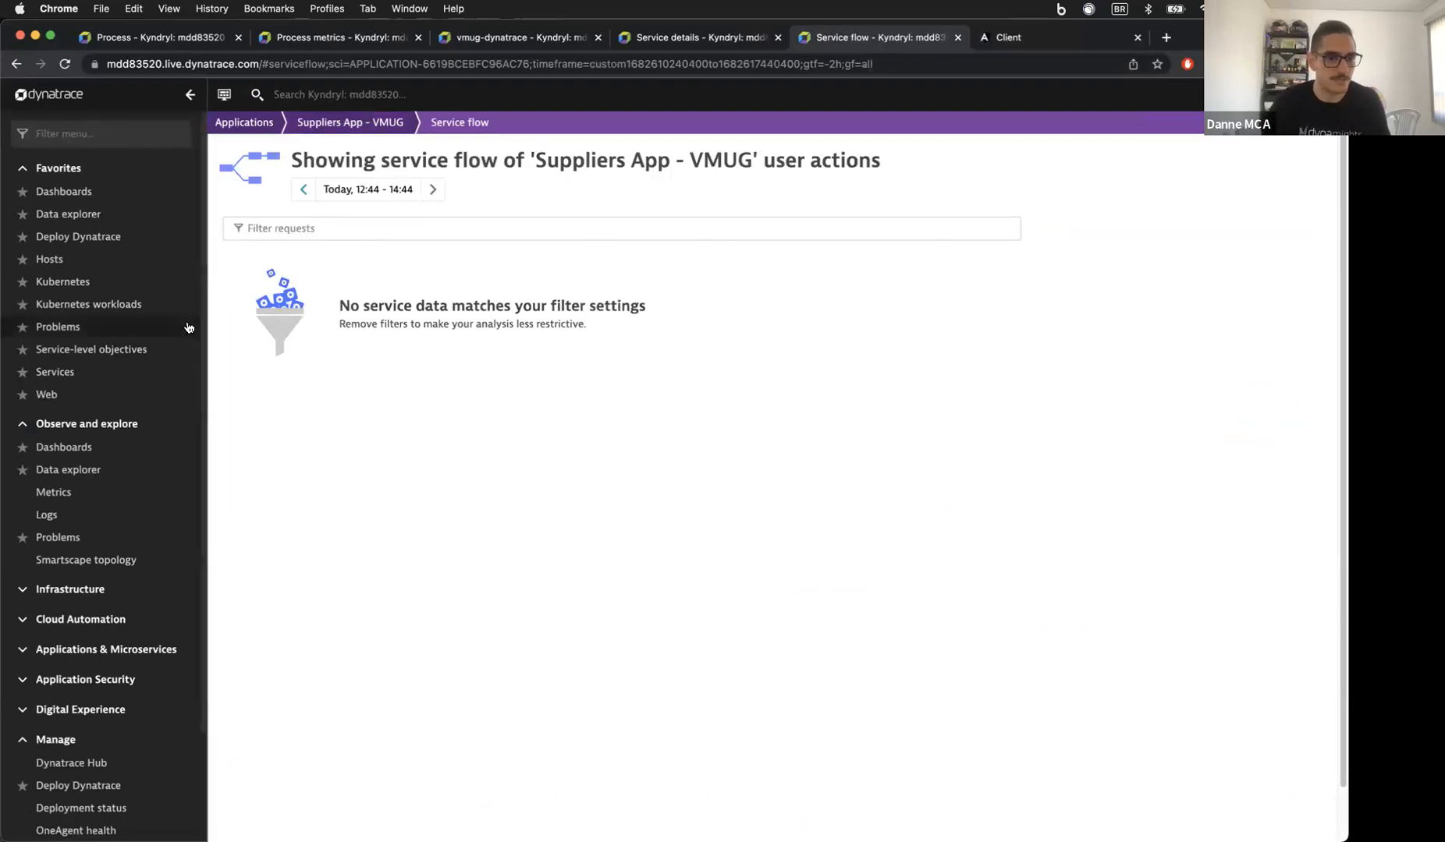
left_click(55, 372)
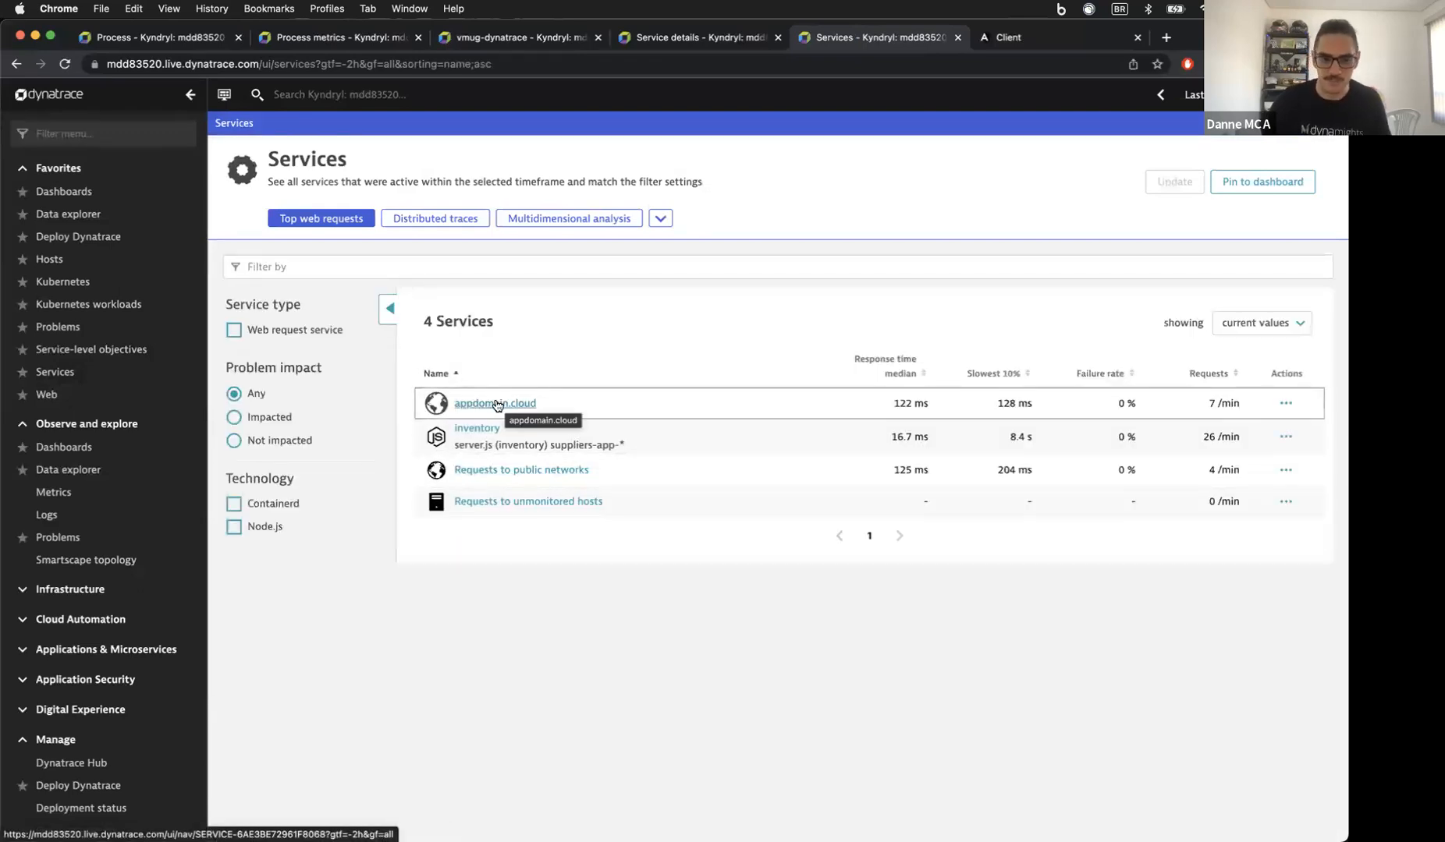
Step: Rename the appdomain.cloud service to 'Cloudant' in its settings and return to its overview
left_click(500, 404)
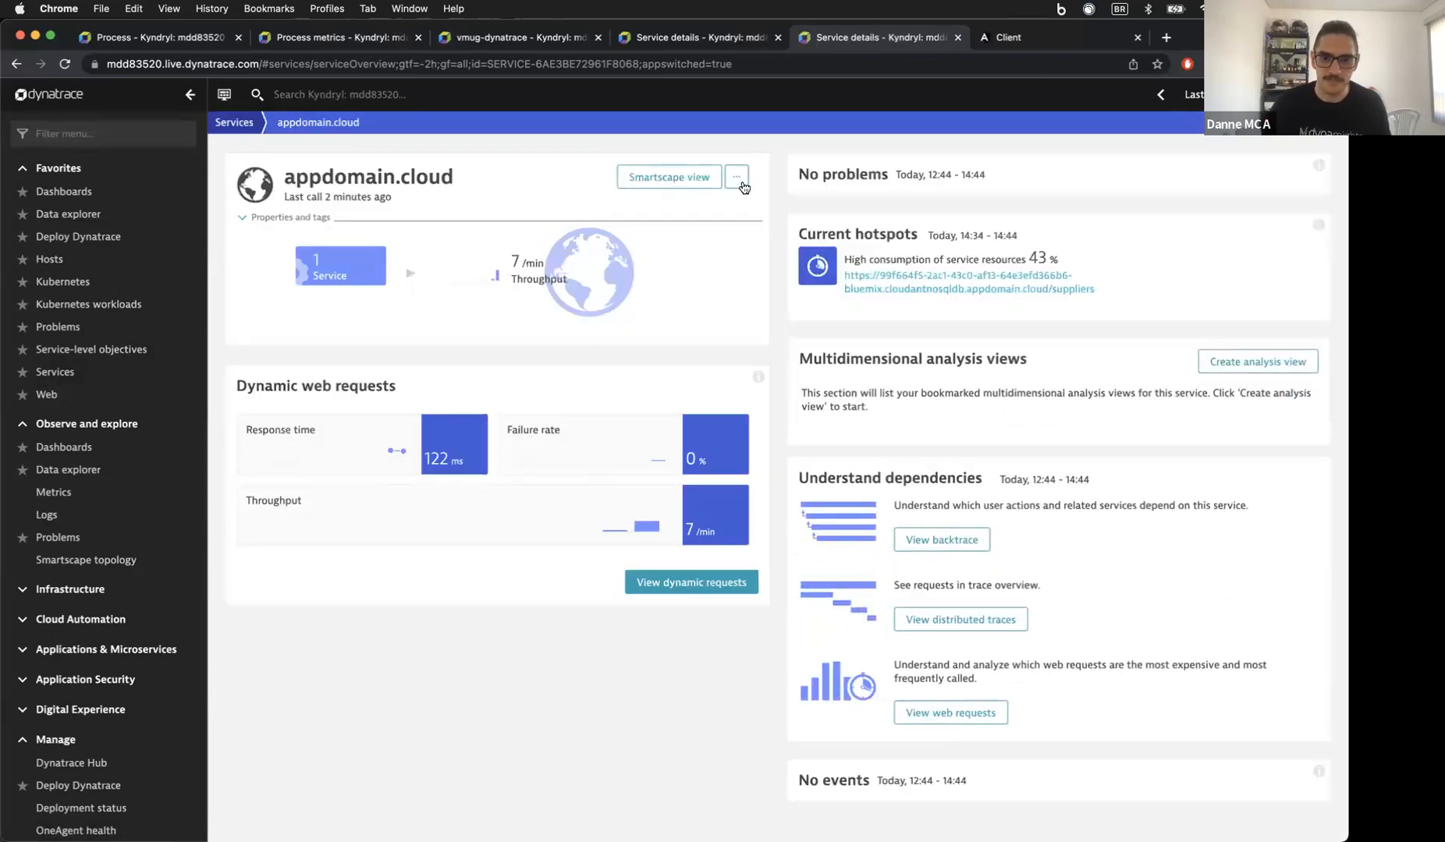
left_click(737, 179)
left_click(707, 201)
left_click(480, 191)
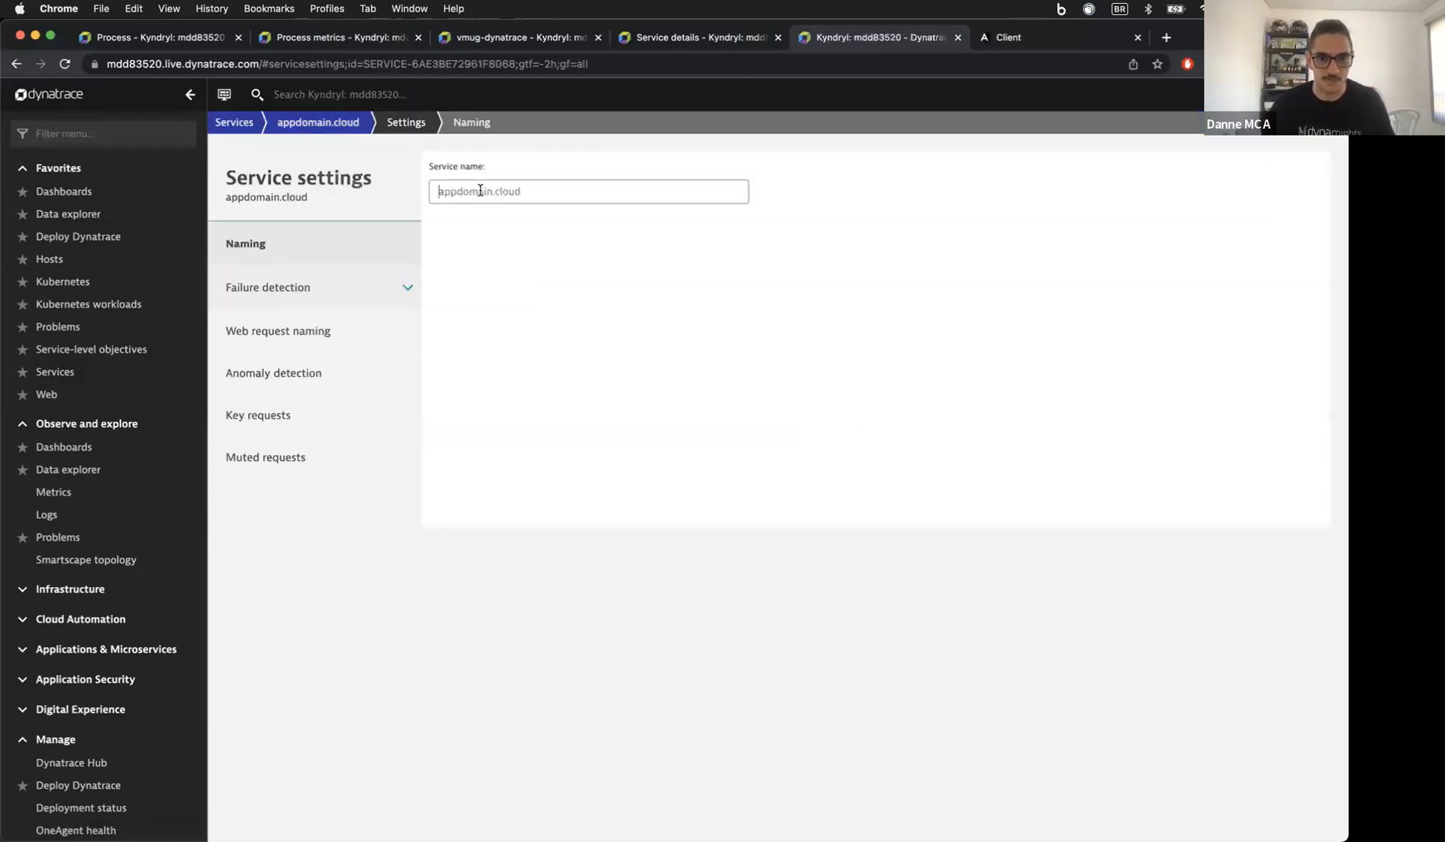
type("Cloudant")
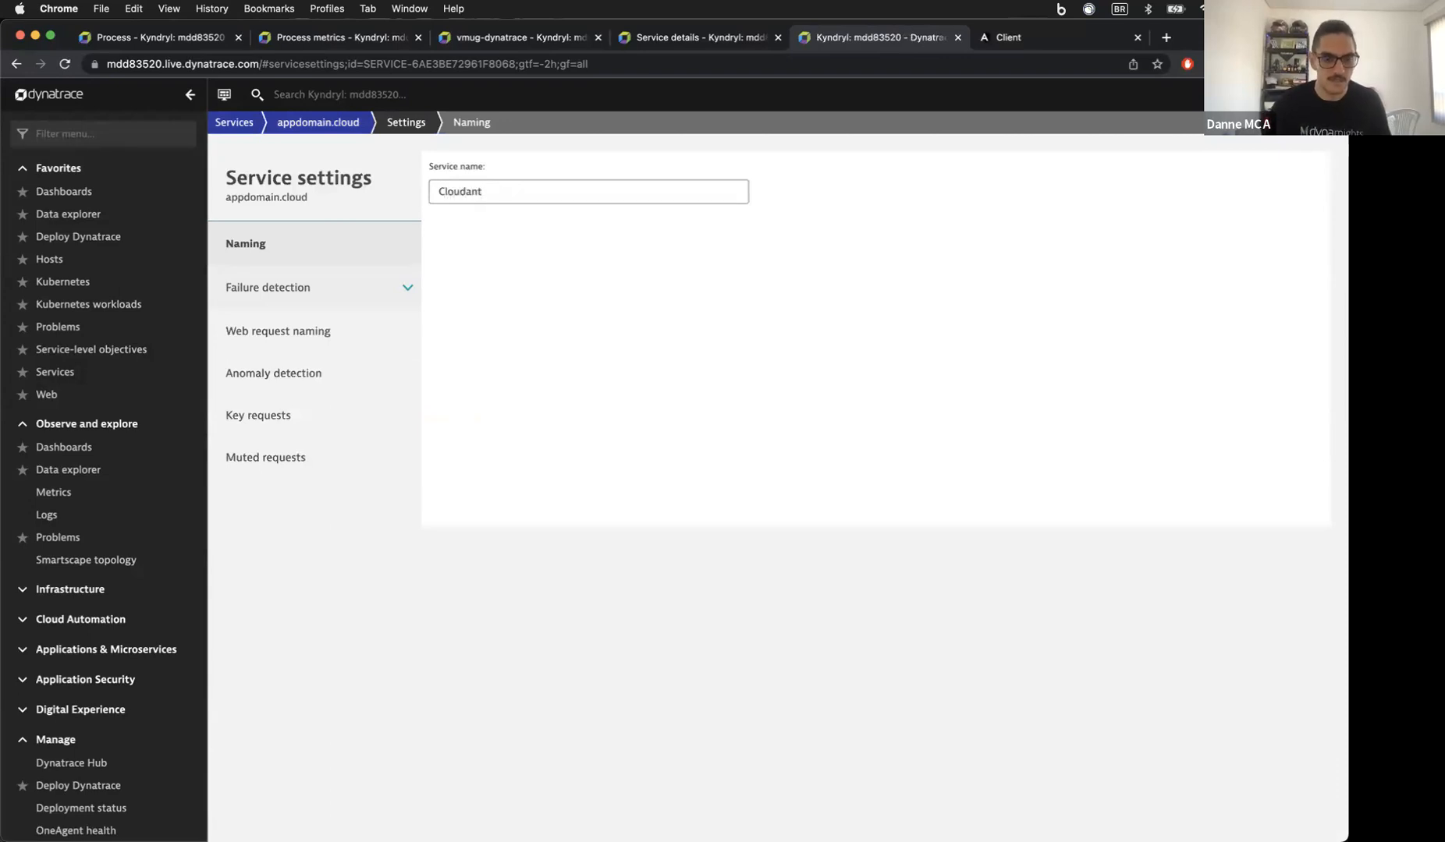
left_click(507, 223)
left_click(332, 123)
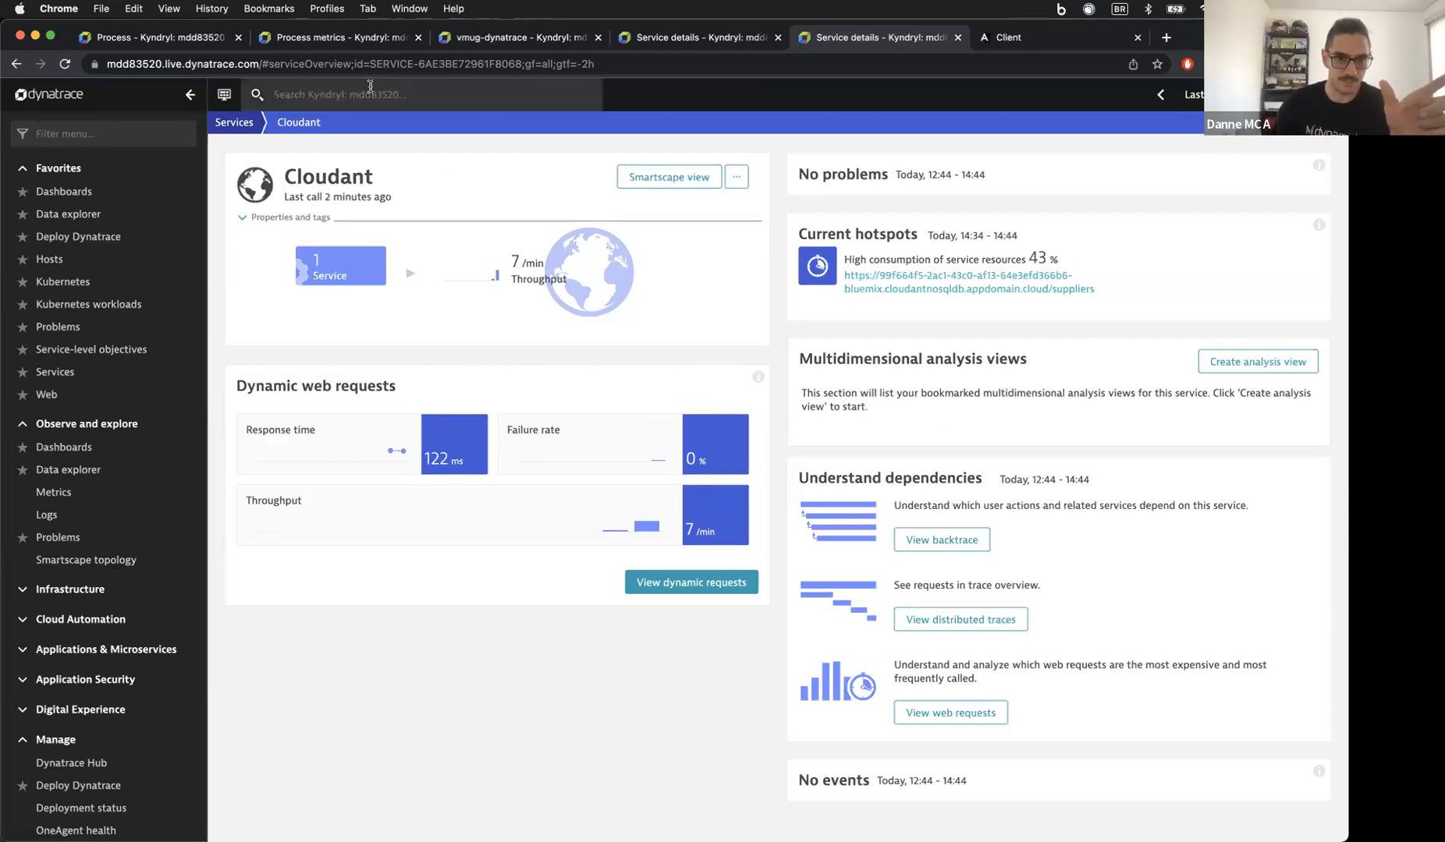
Step: Check the Cloudant process metrics and suppliers list pages, then go back to the services list
left_click(337, 48)
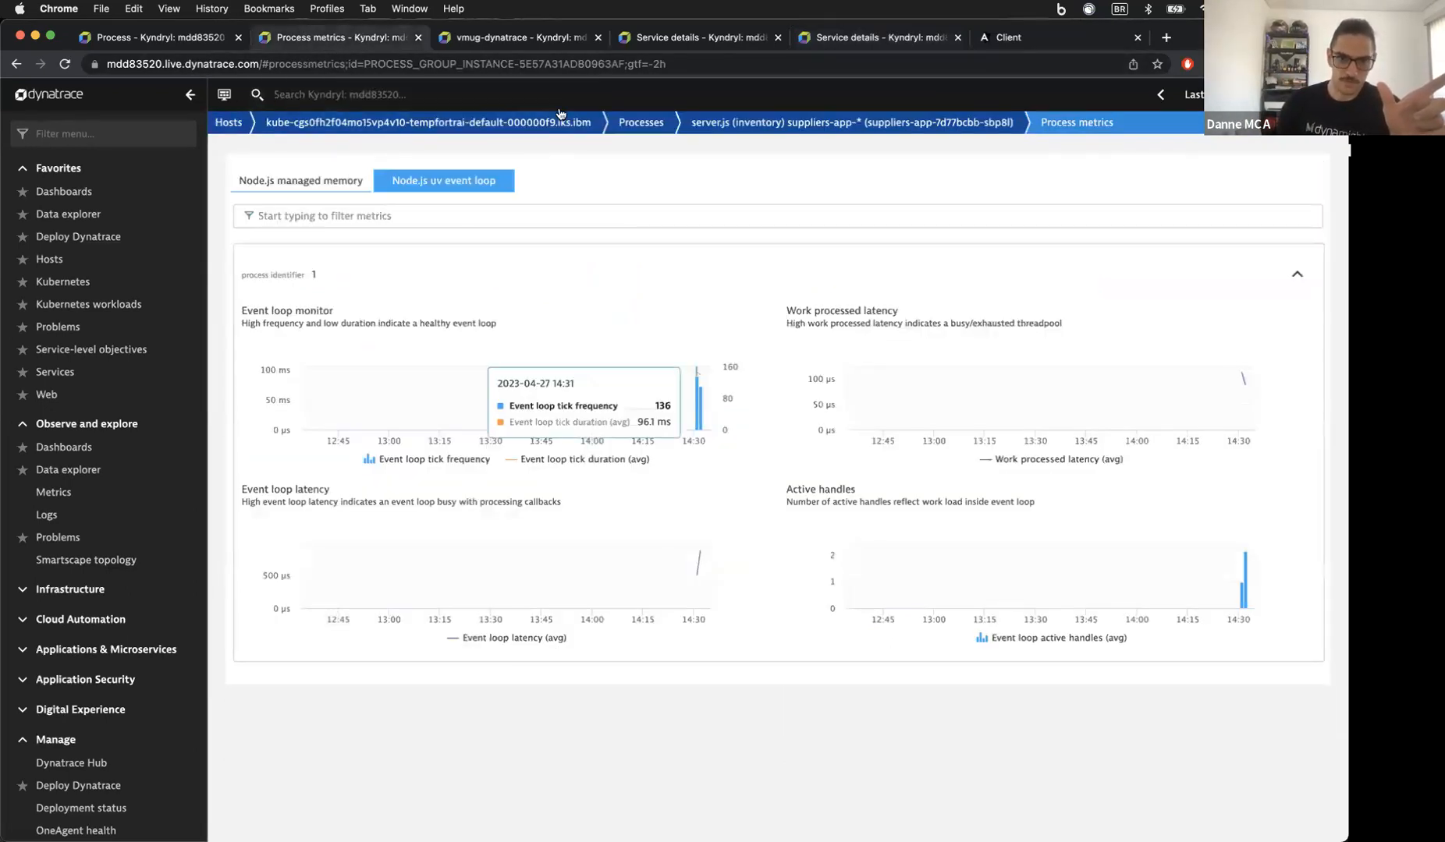
left_click(1024, 43)
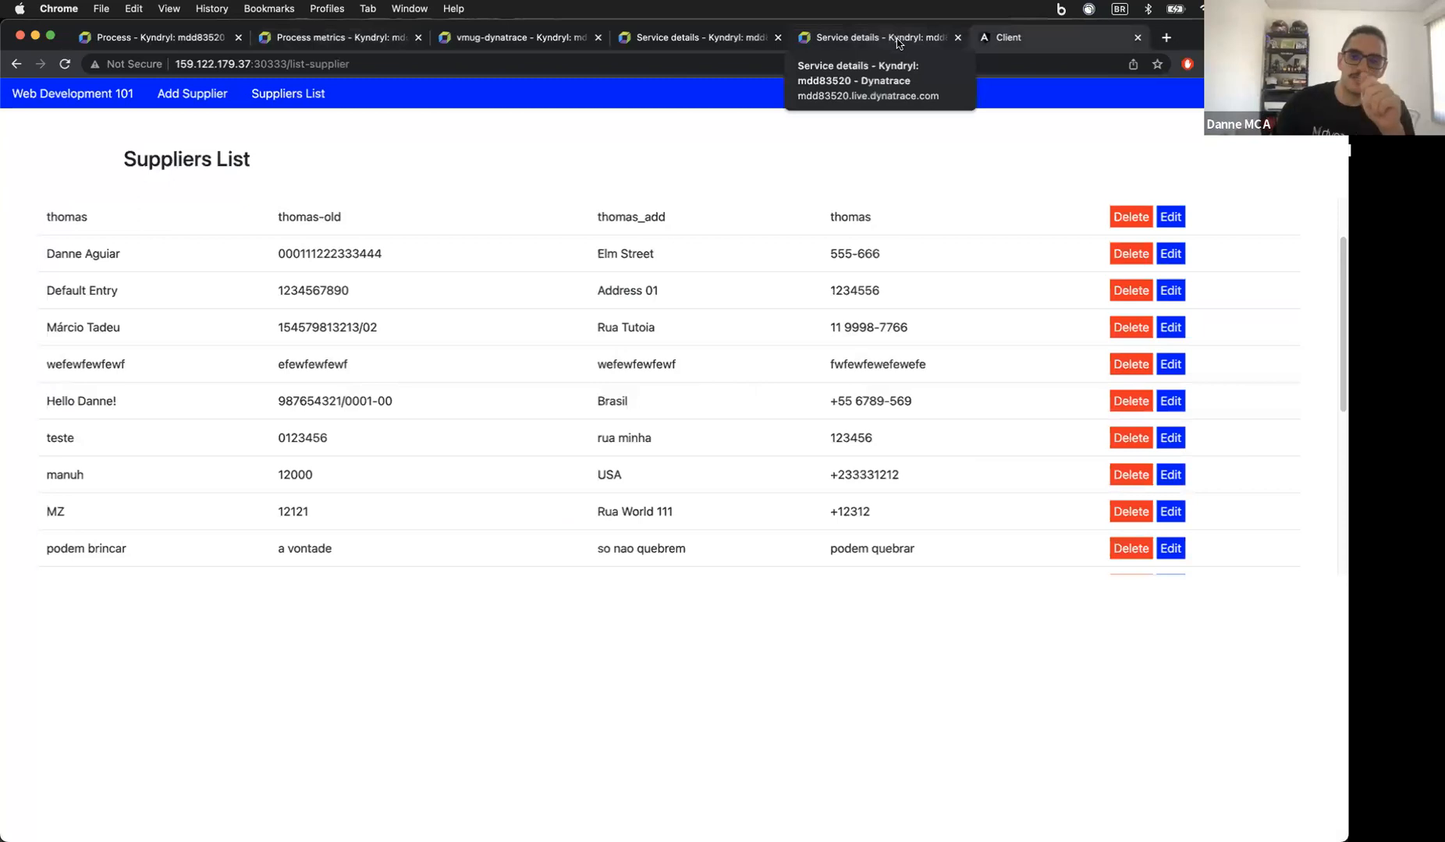
left_click(898, 39)
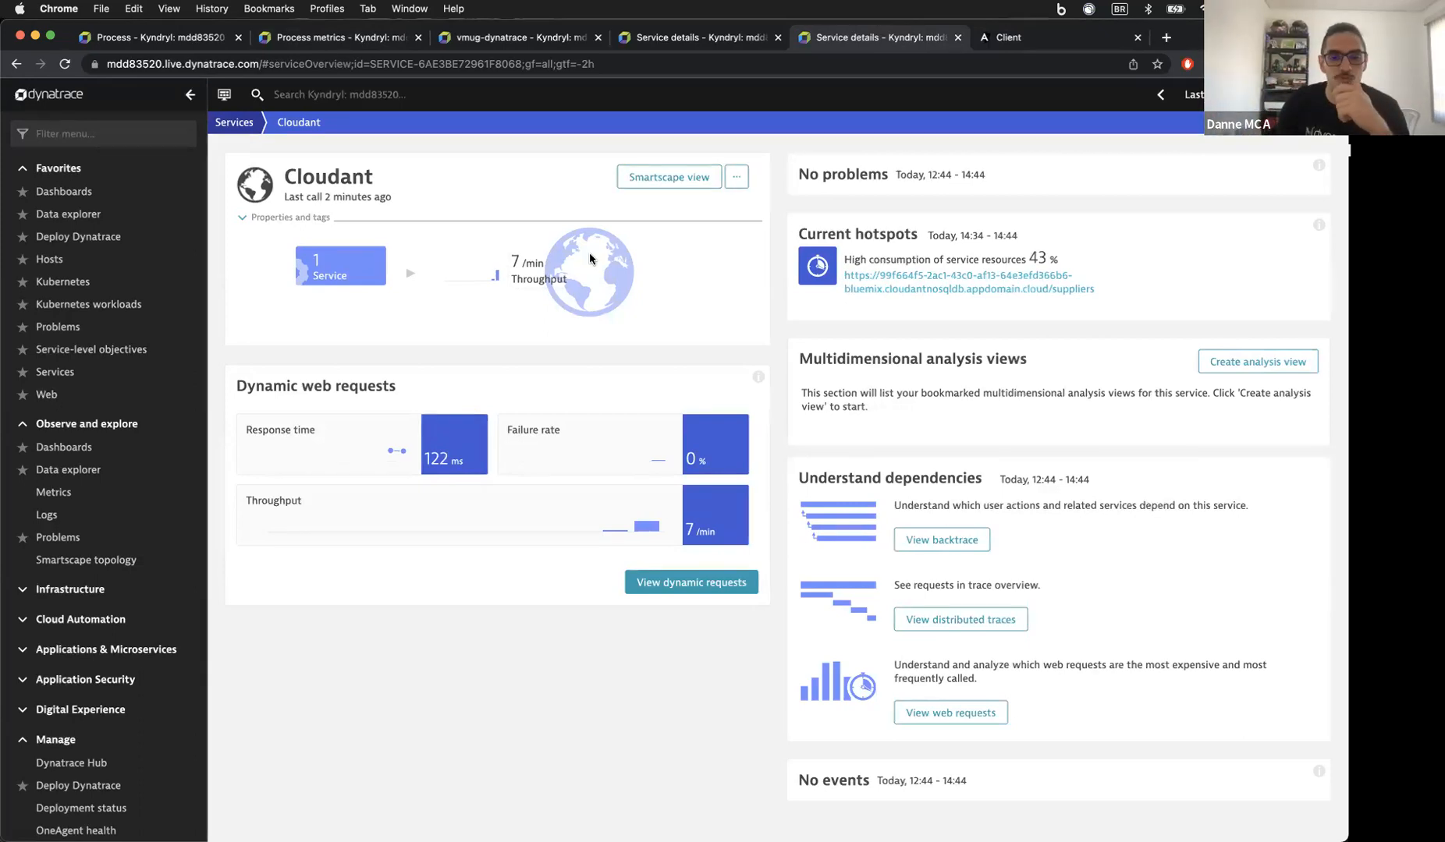
left_click(234, 123)
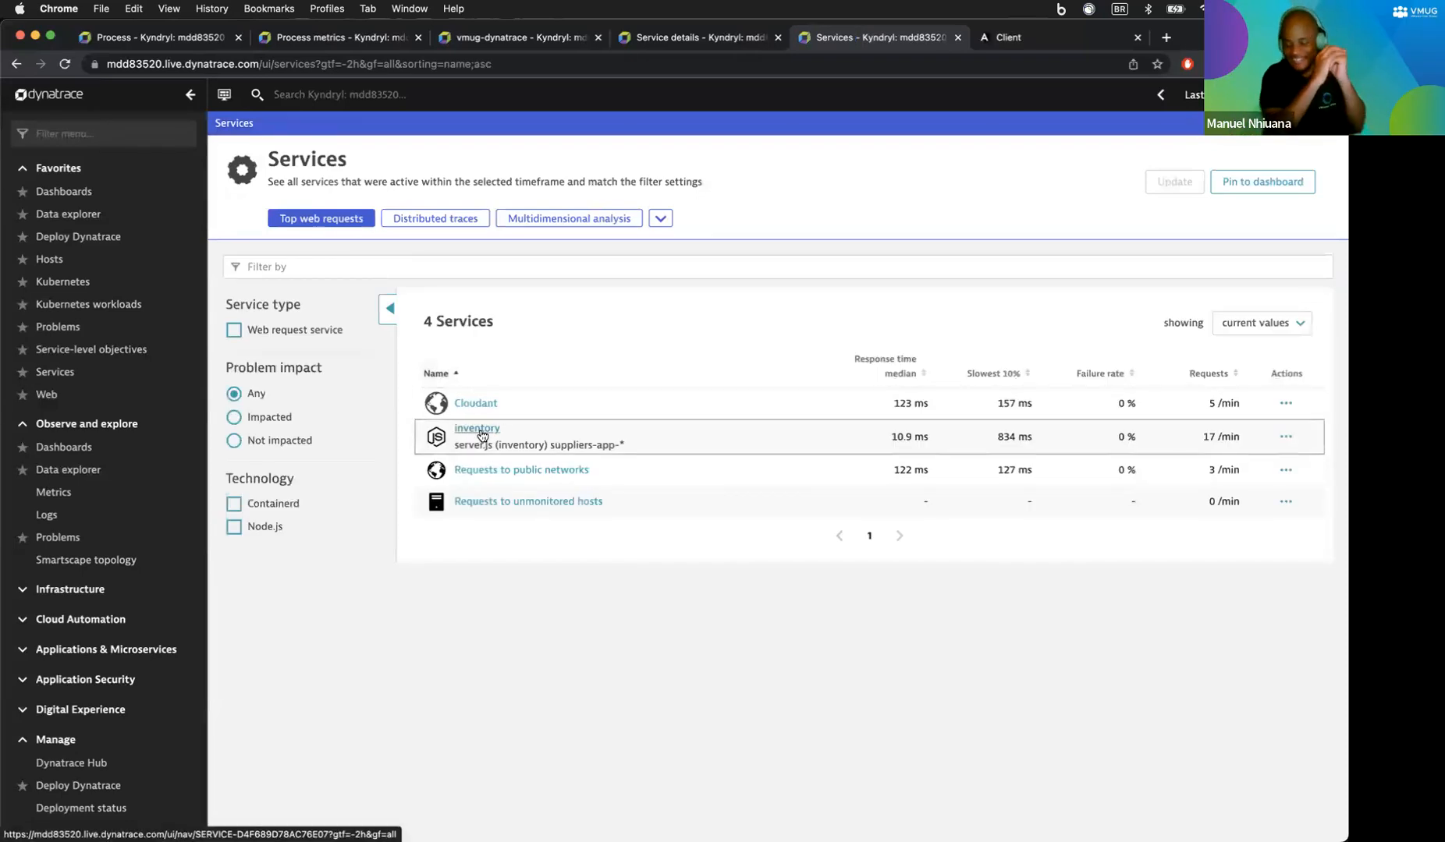
Step: From the inventory service's calling applications, open Suppliers App - VMUG in a new tab
left_click(479, 431)
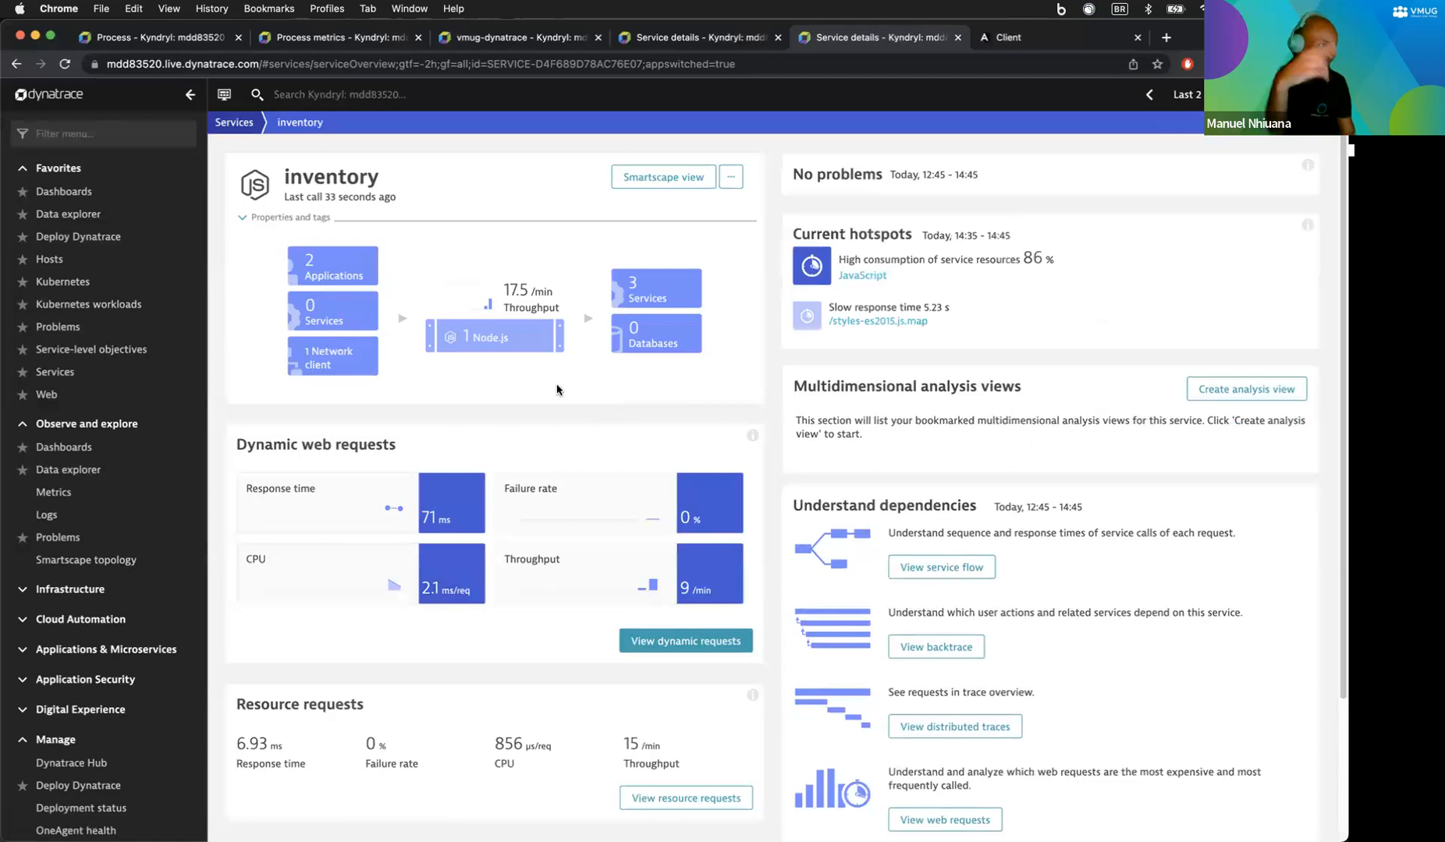
left_click(337, 274)
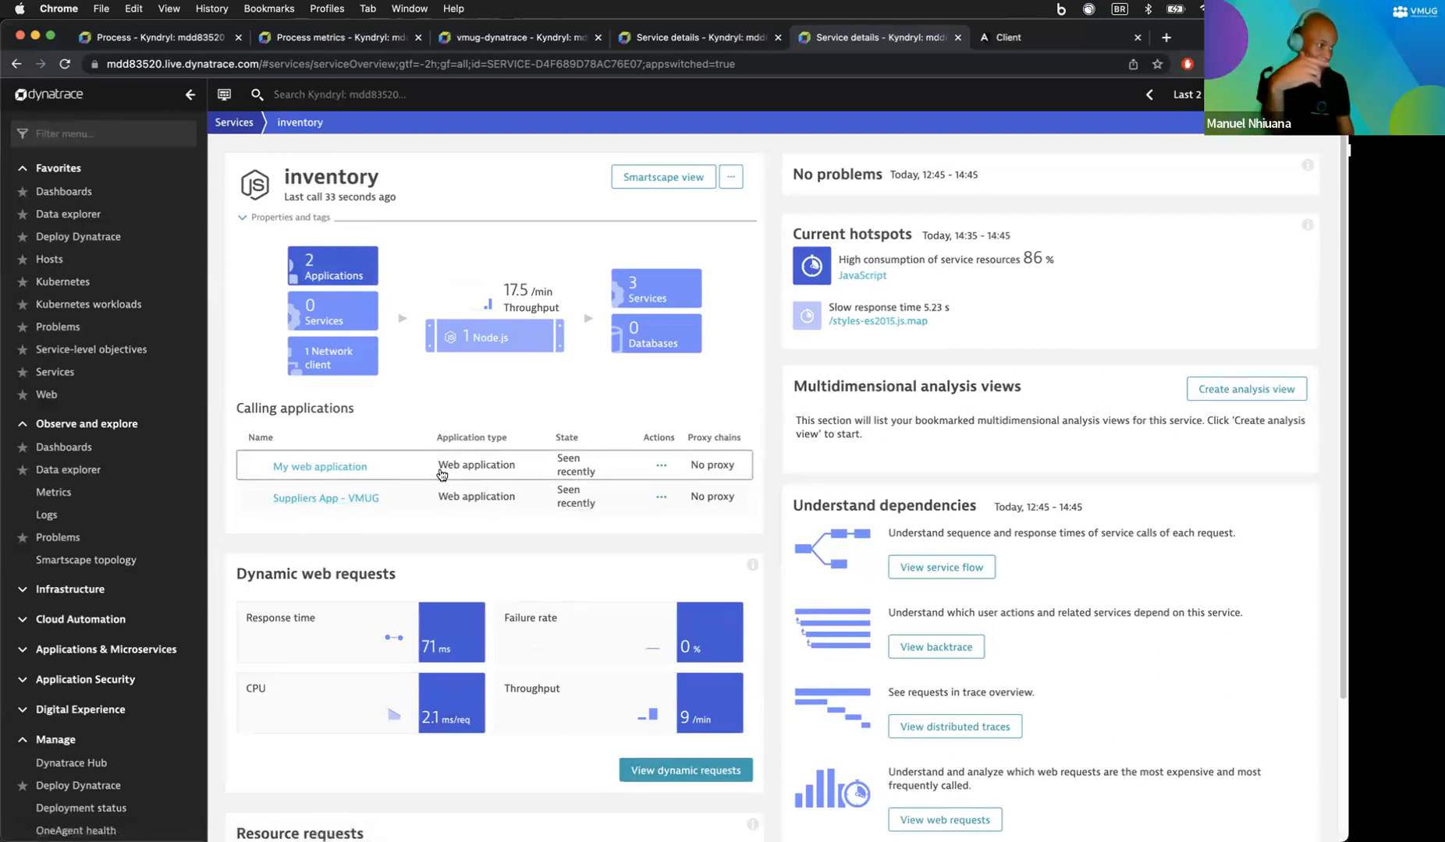
key("XF86AudioRaiseVolume")
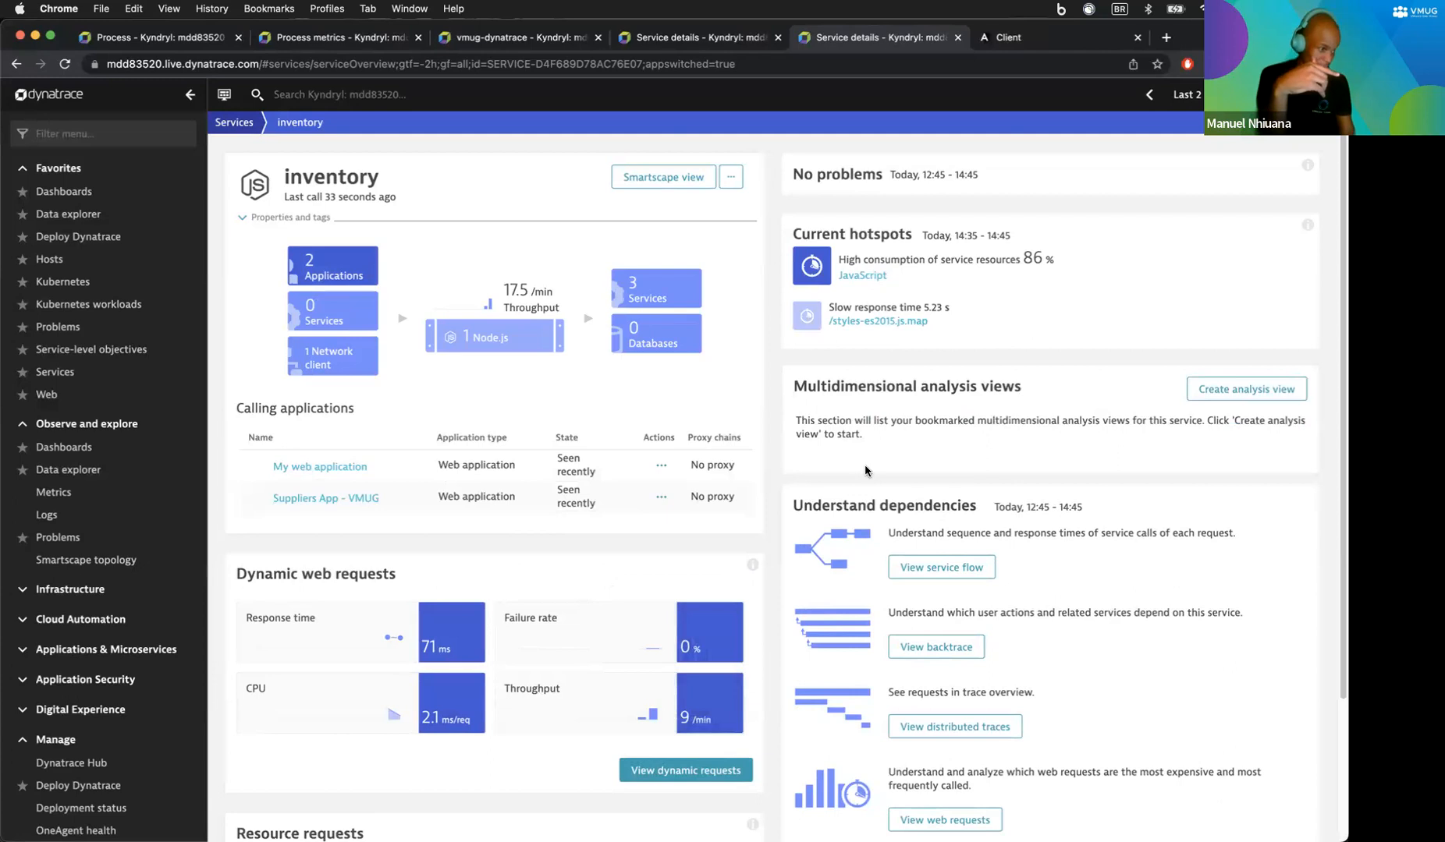
scroll(818, 475, "down", 2)
scroll(818, 477, "down", 2)
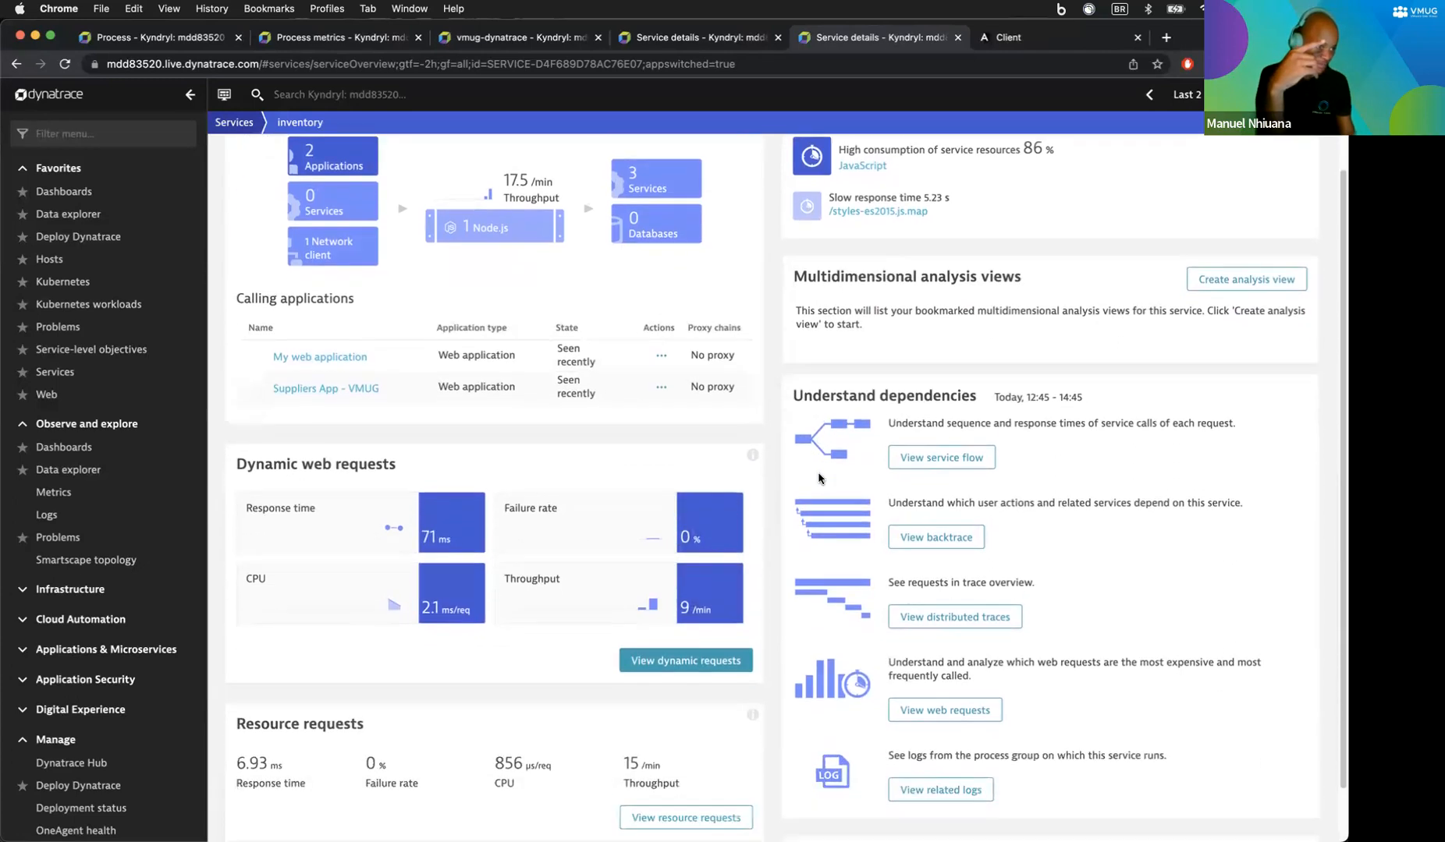
scroll(818, 477, "up", 4)
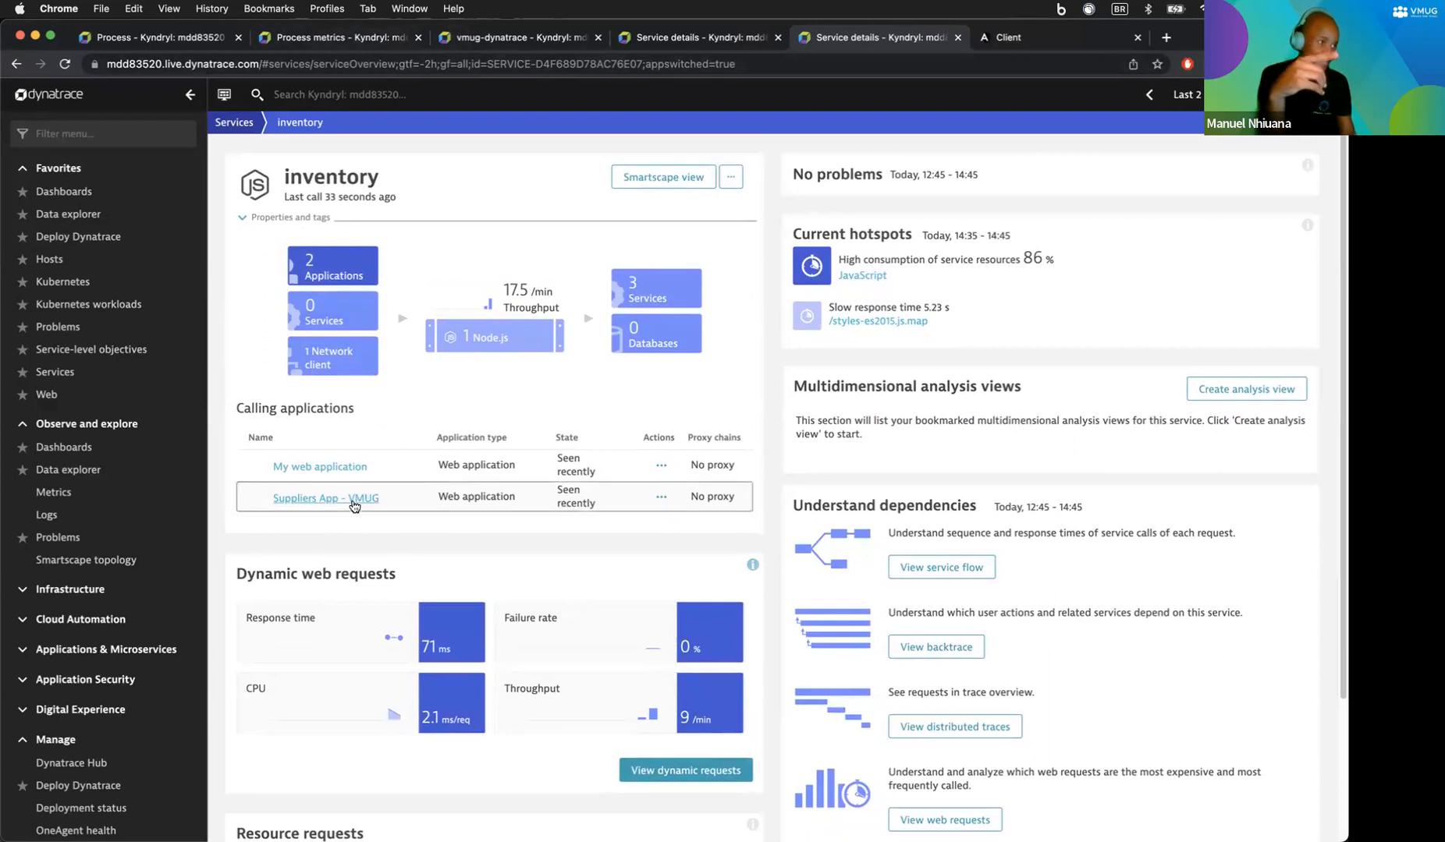
left_click(325, 498, "super")
left_click(961, 39)
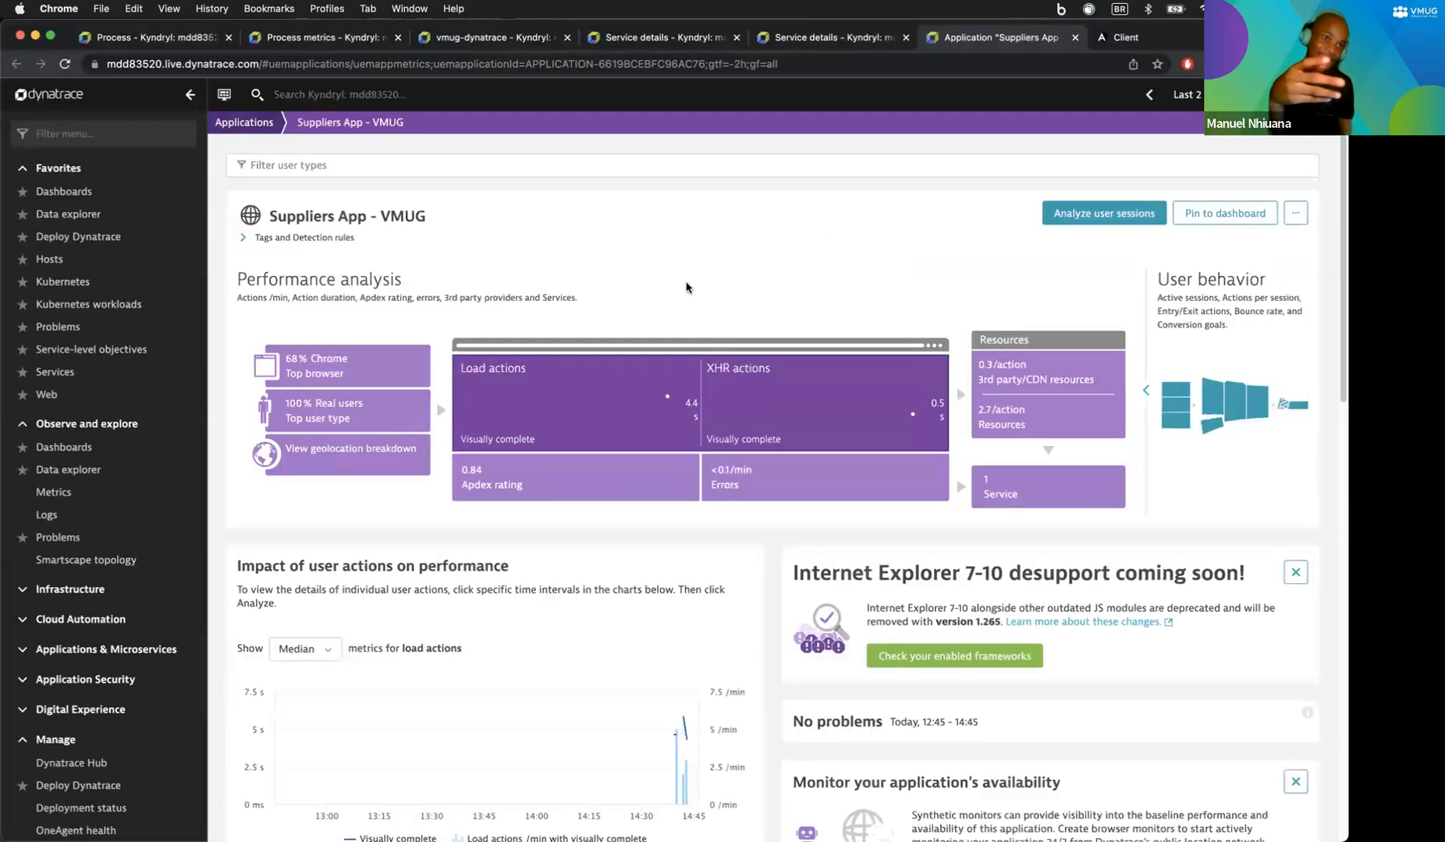
Step: Review the 9 Suppliers App - VMUG user sessions and open the latest anonymous user's profile
left_click(1088, 214)
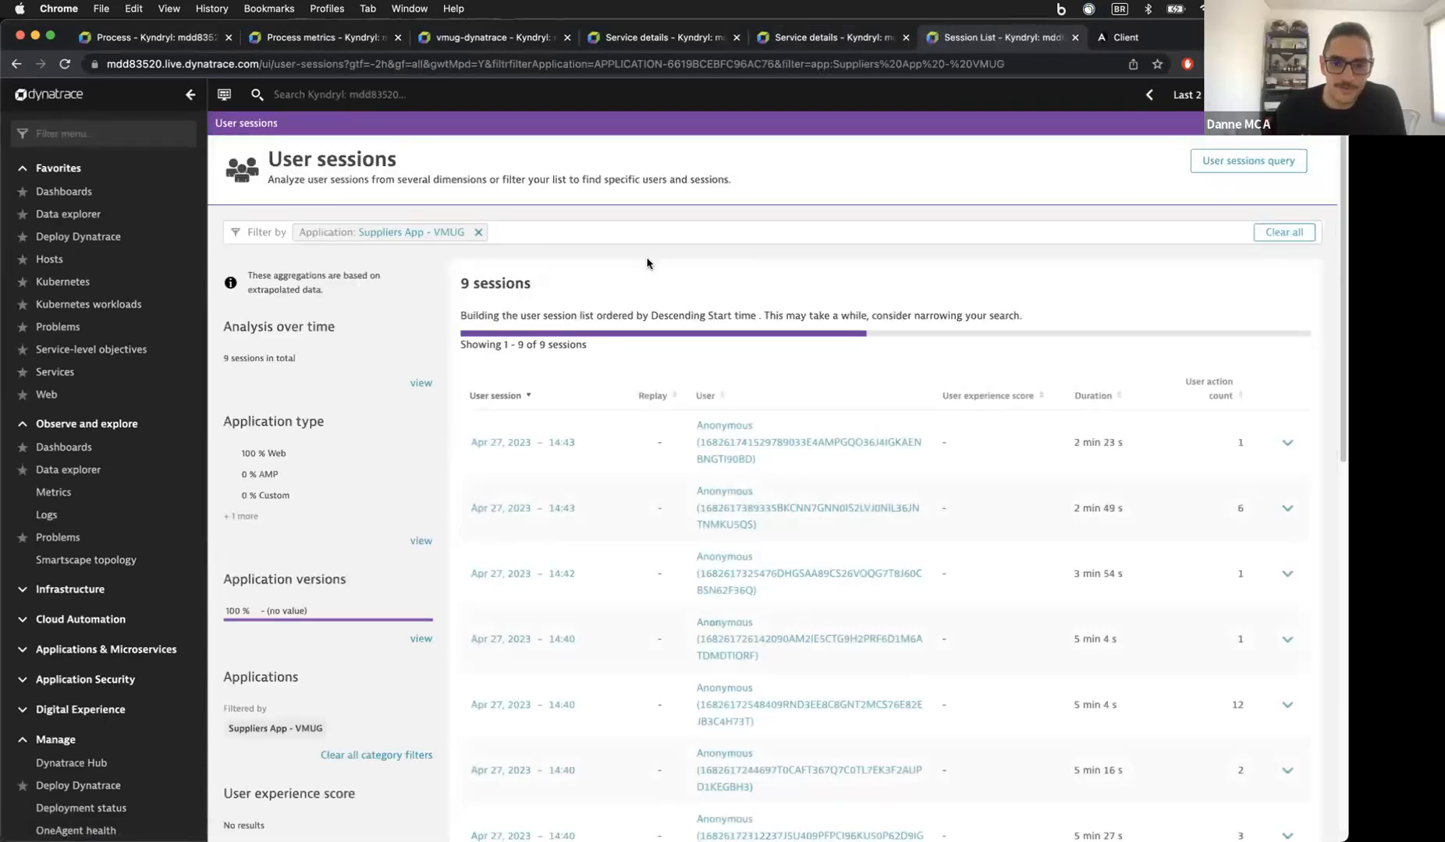
scroll(695, 437, "down", 8)
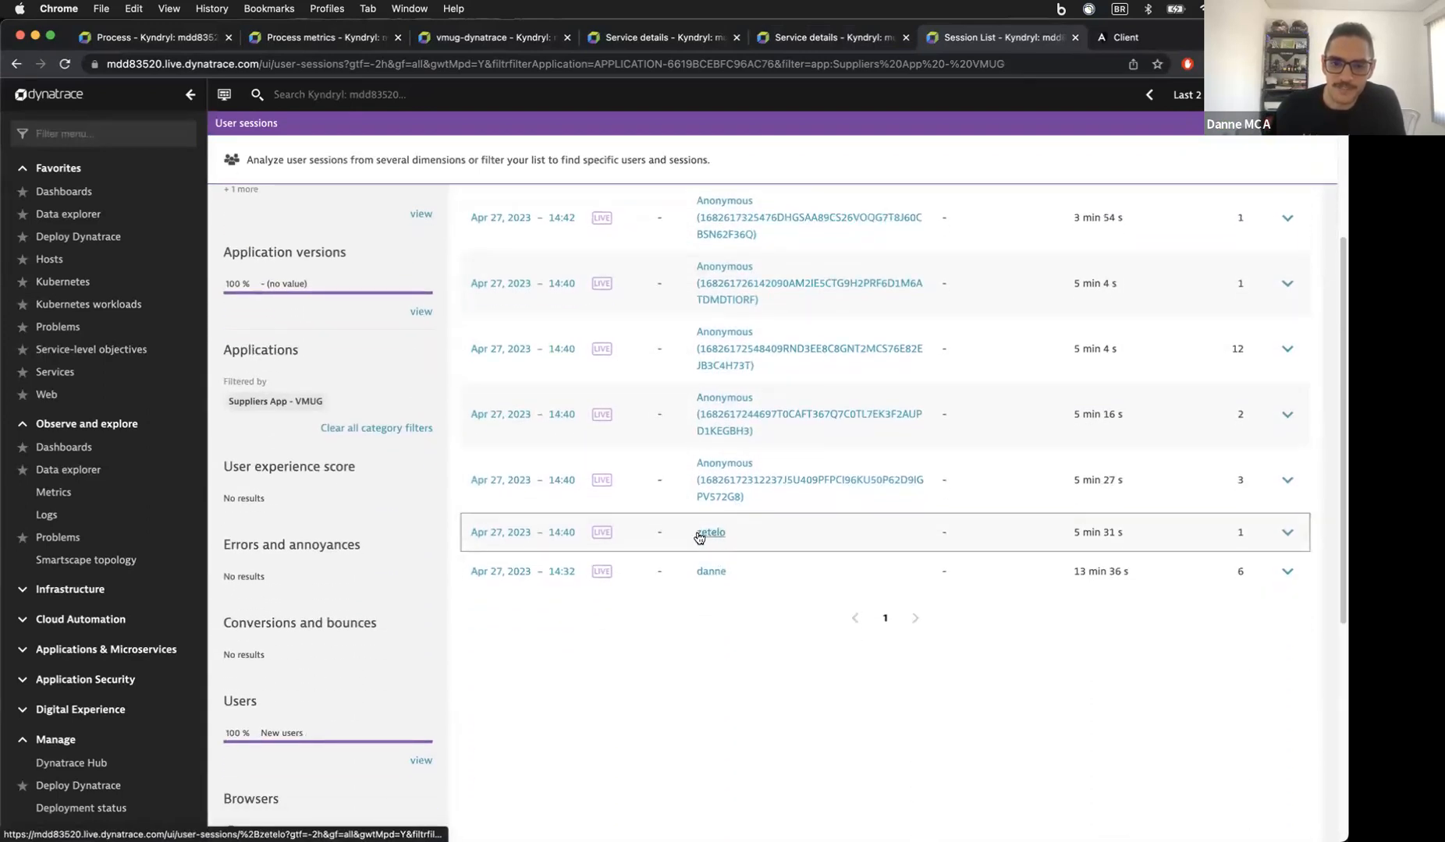
scroll(760, 536, "up", 8)
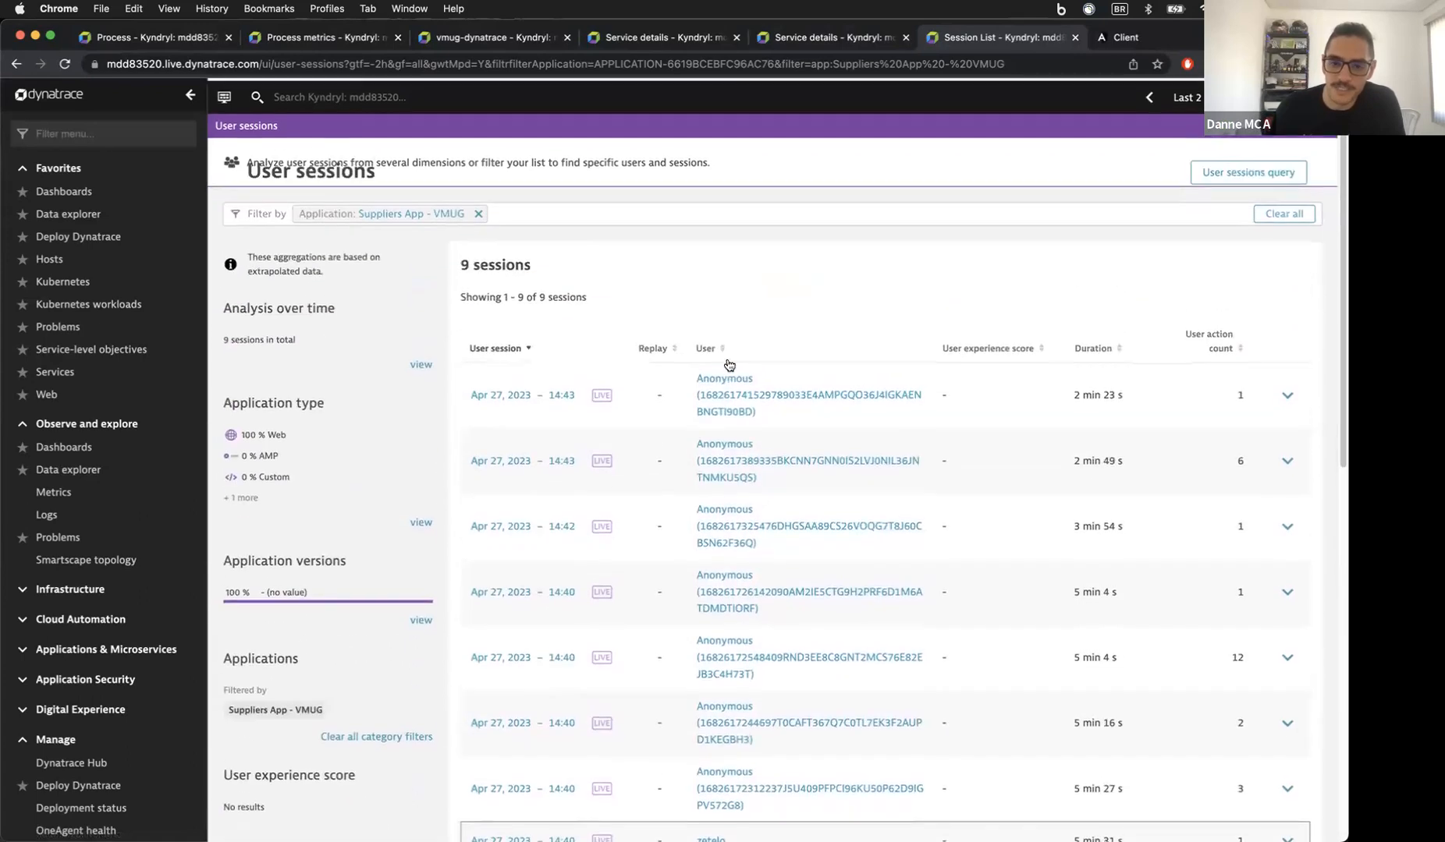
scroll(730, 437, "down", 6)
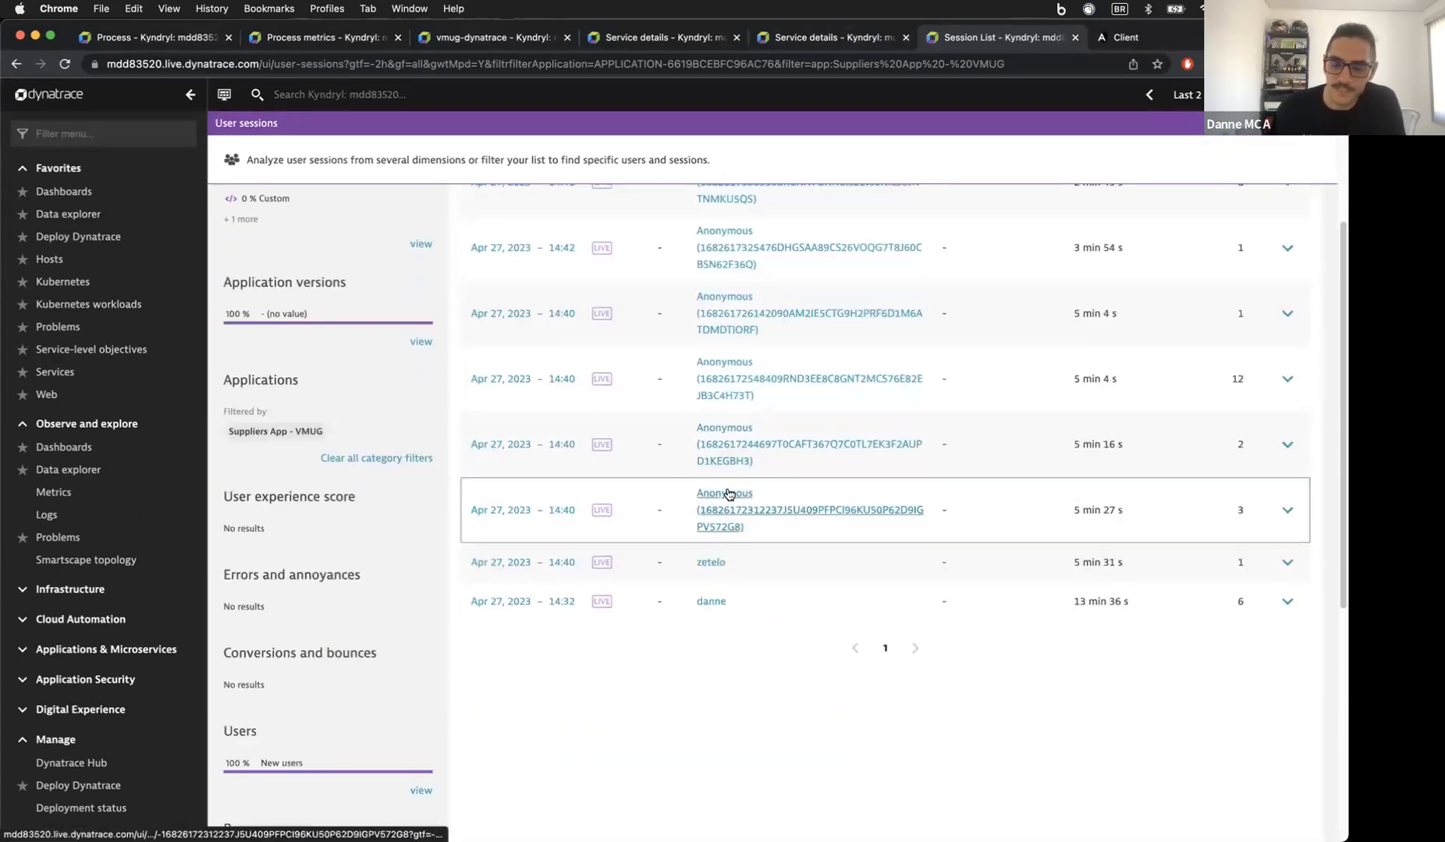
scroll(729, 493, "up", 4)
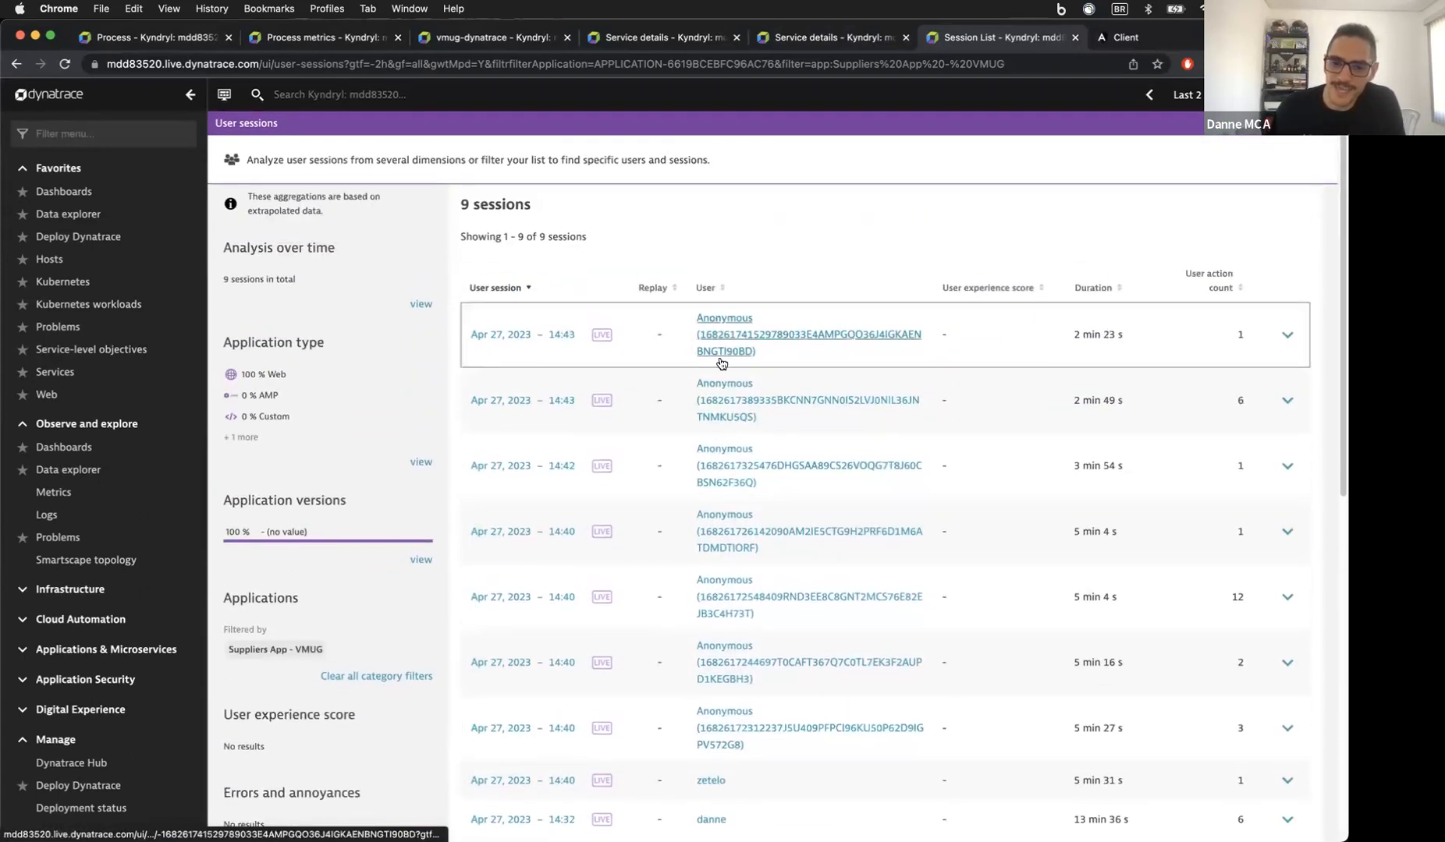
scroll(724, 343, "down", 1)
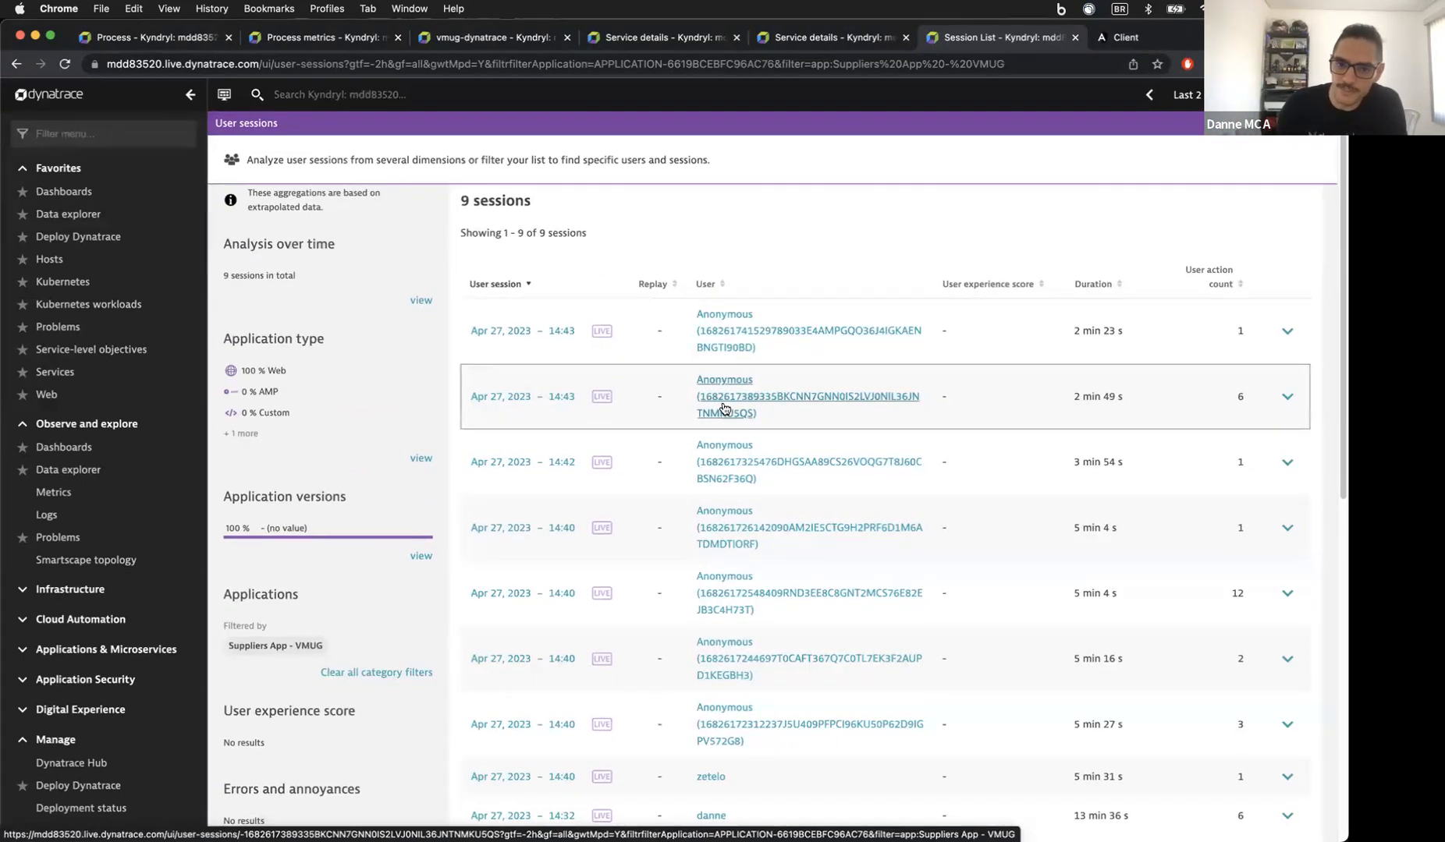
scroll(714, 468, "down", 3)
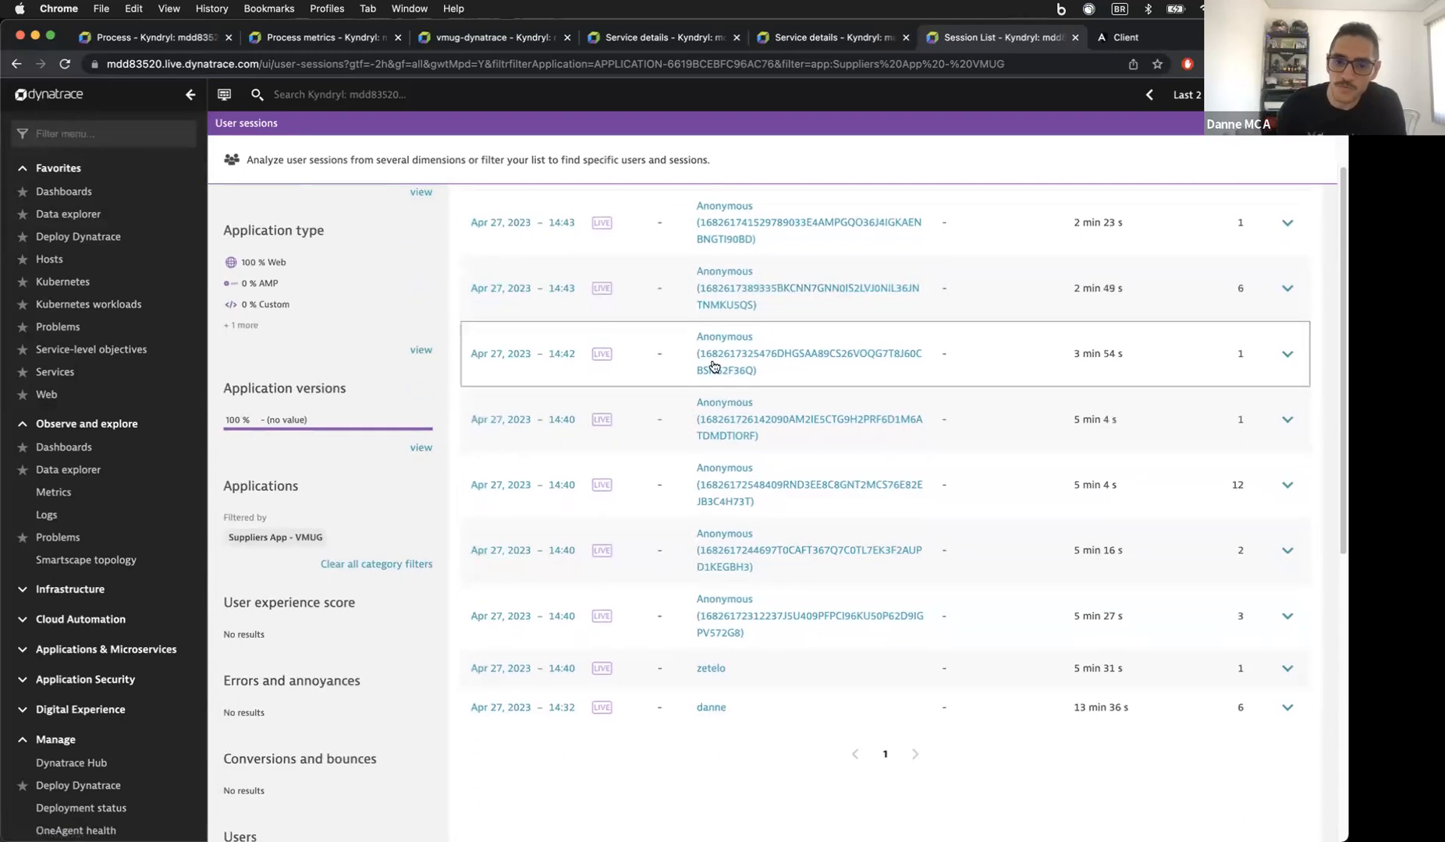
scroll(716, 361, "up", 4)
left_click(716, 368)
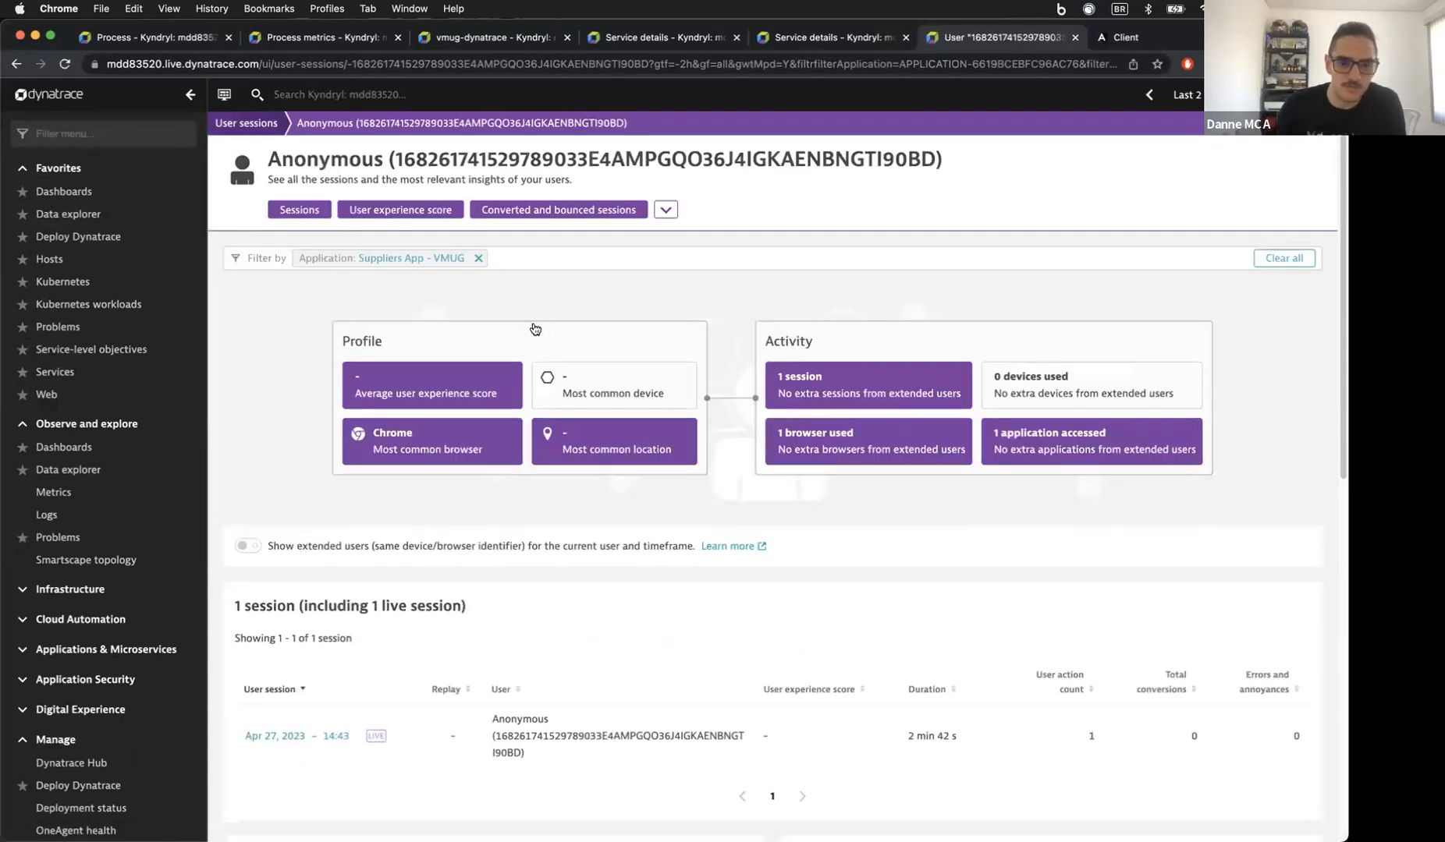
scroll(535, 328, "down", 4)
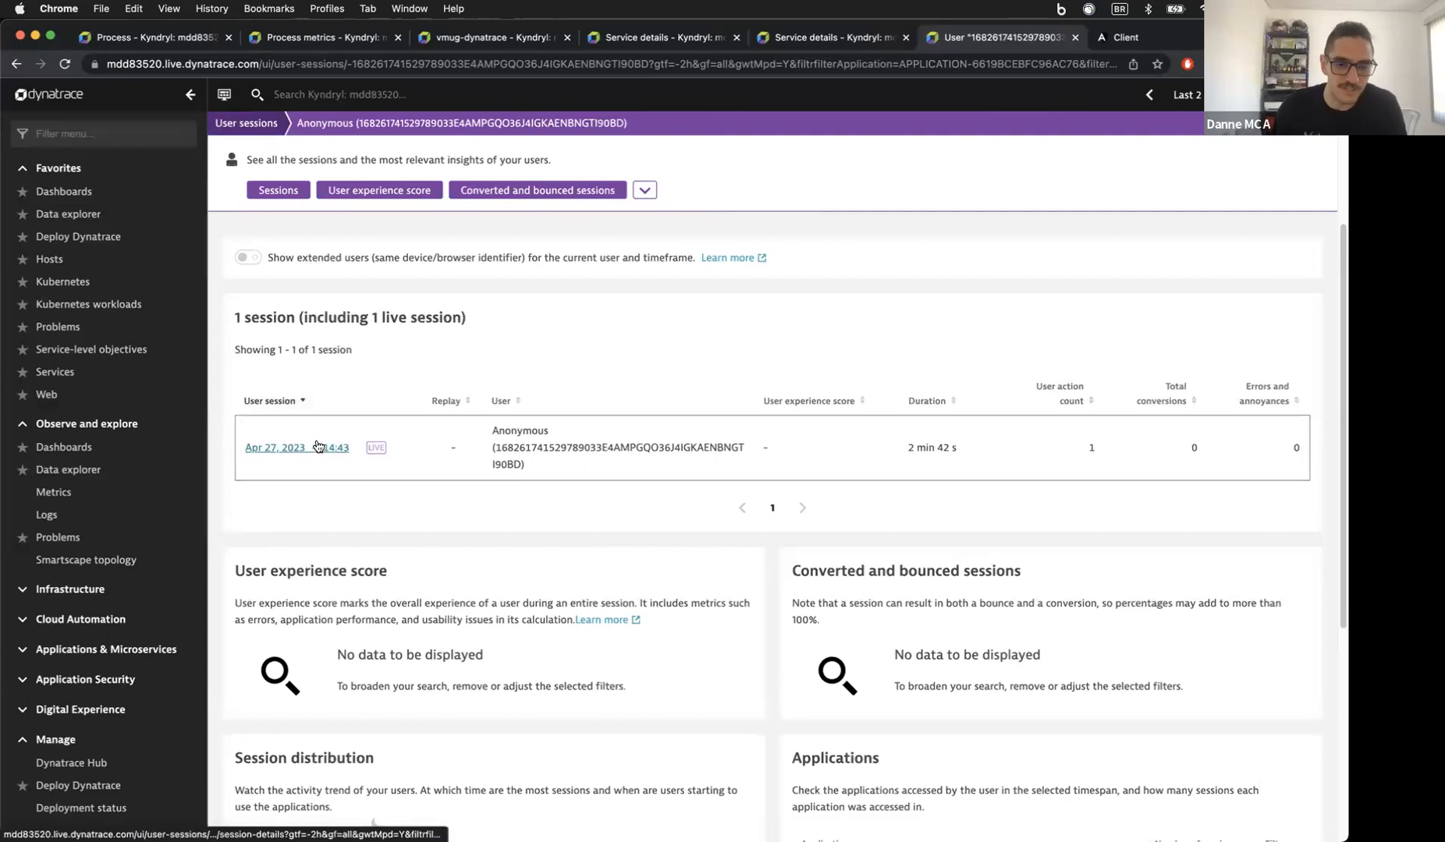
Step: Open the live session's details and highlight its operating system version and IP address
left_click(335, 448)
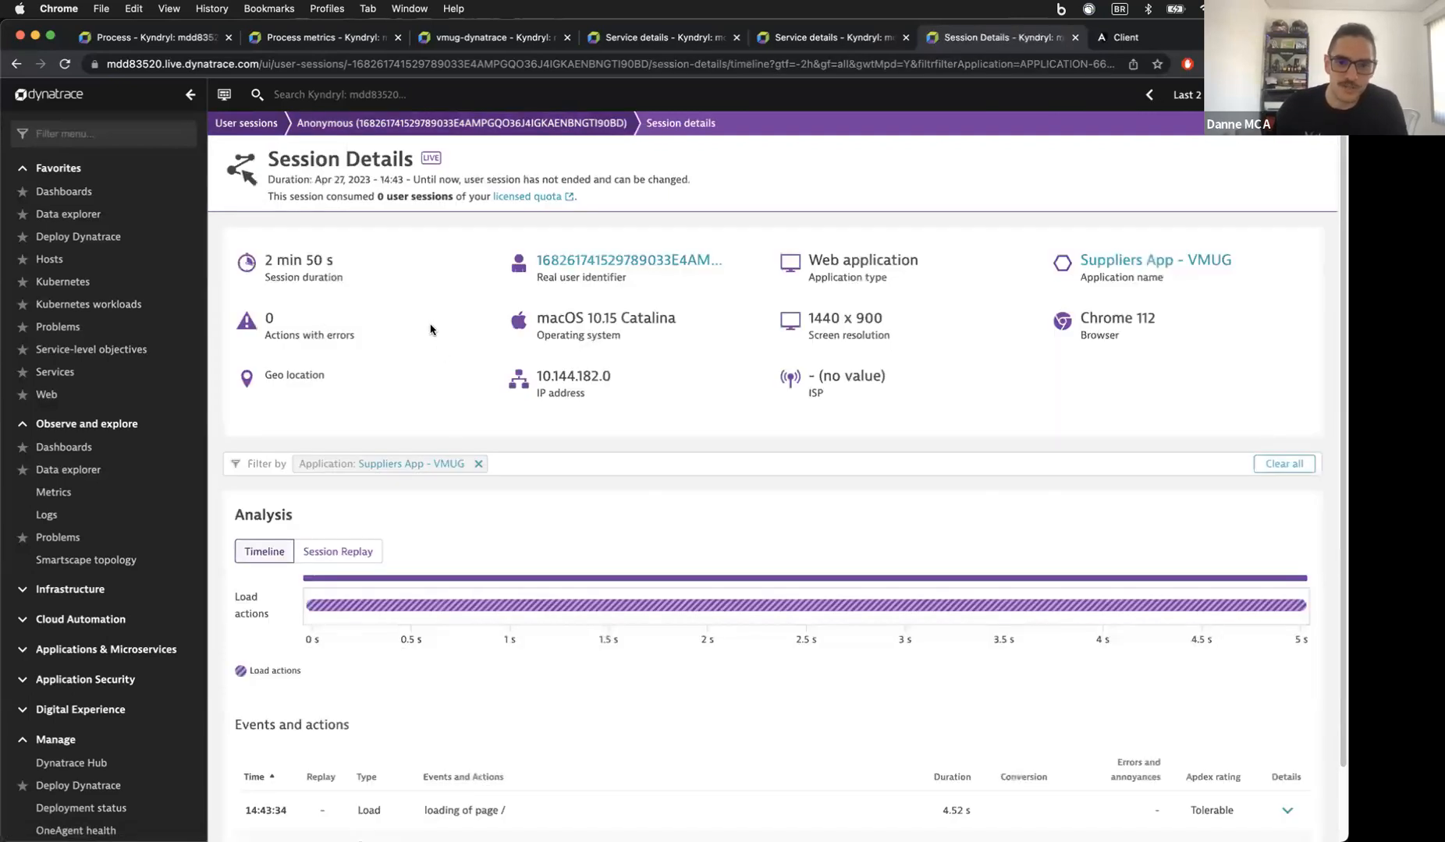
left_click_drag(536, 317, 628, 317)
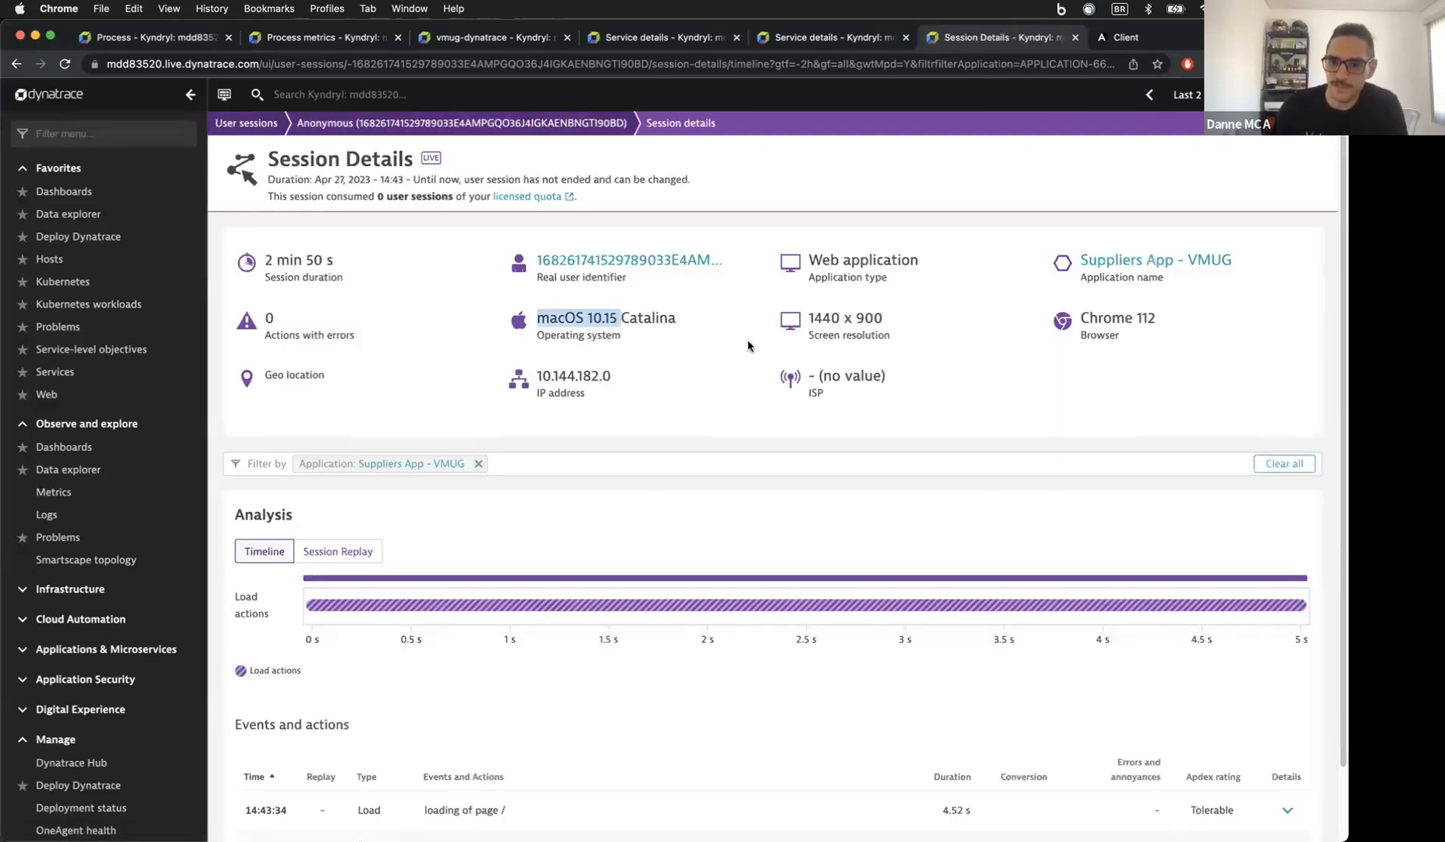
left_click_drag(536, 376, 606, 376)
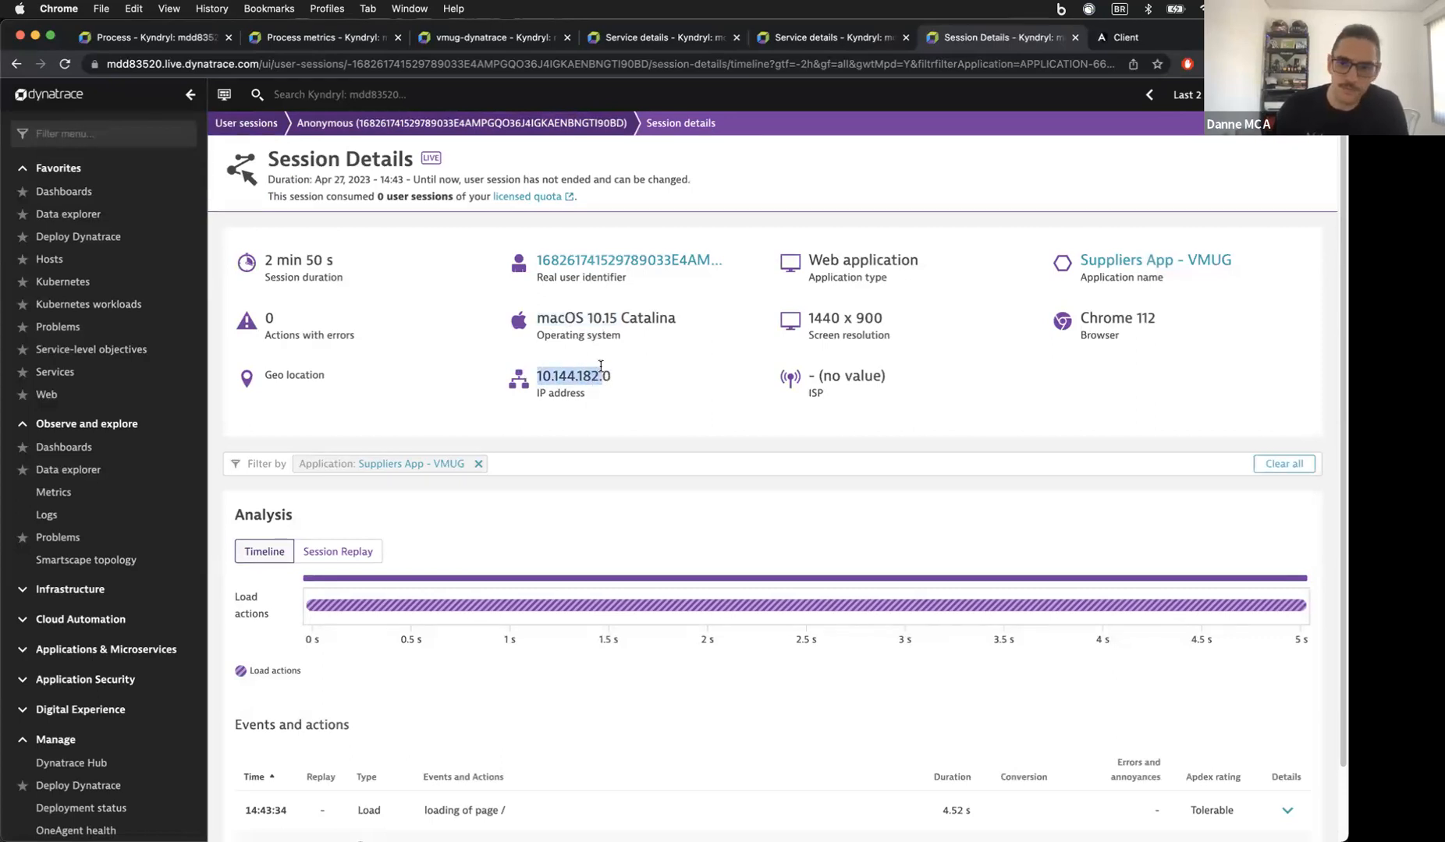
scroll(600, 365, "down", 2)
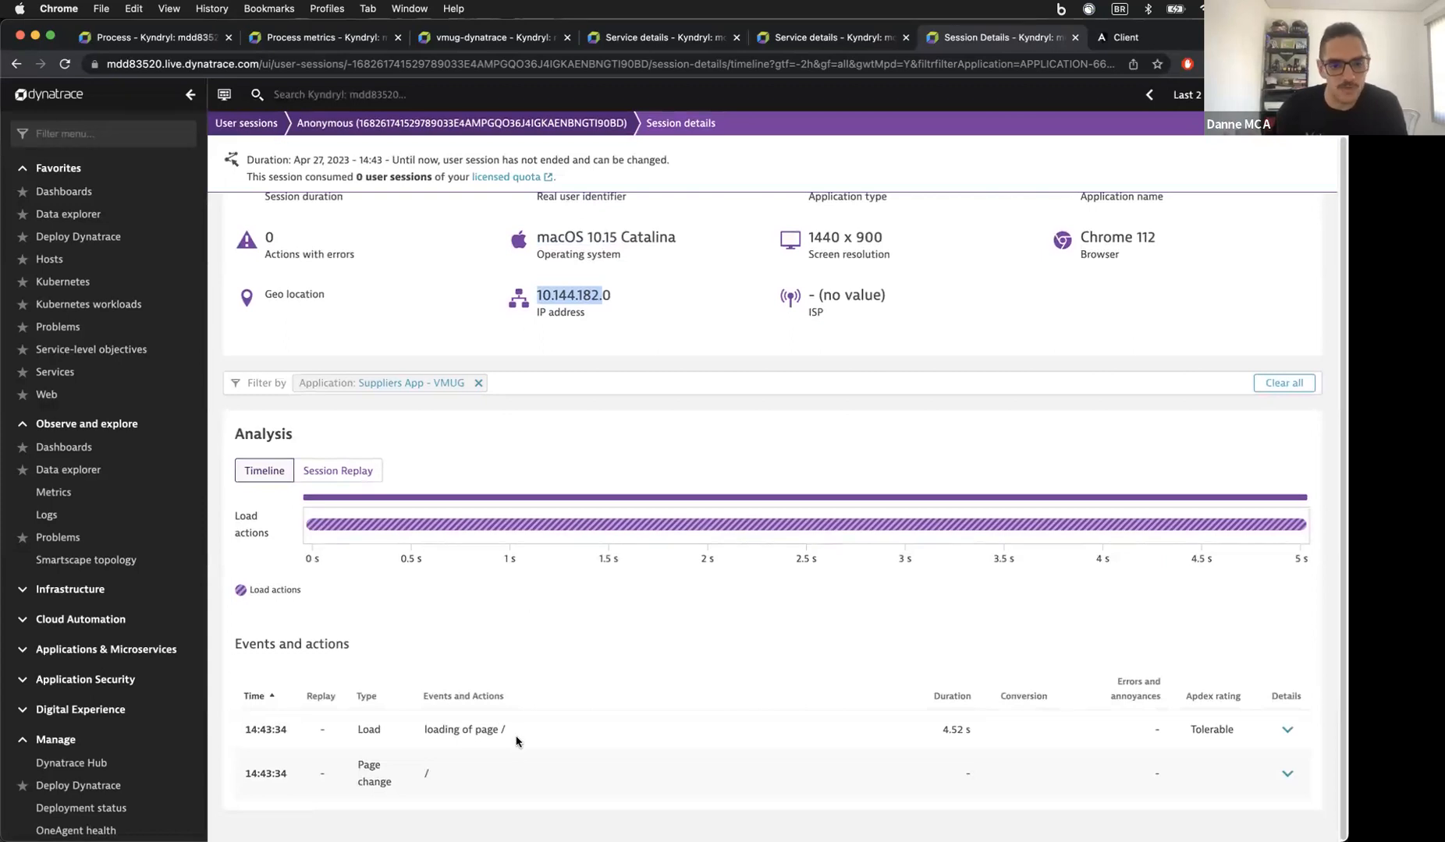
scroll(507, 690, "up", 2)
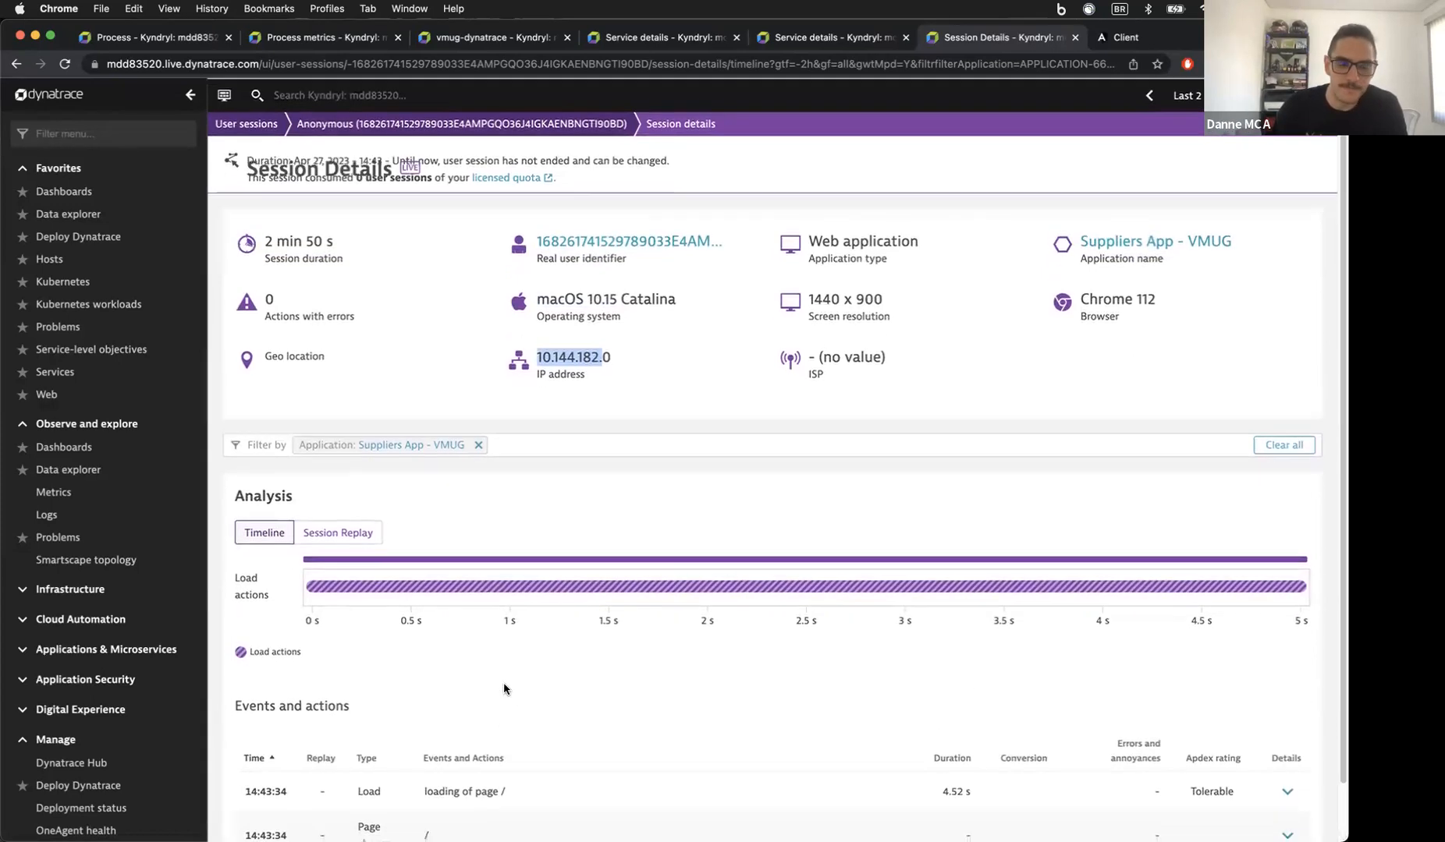
scroll(406, 354, "down", 2)
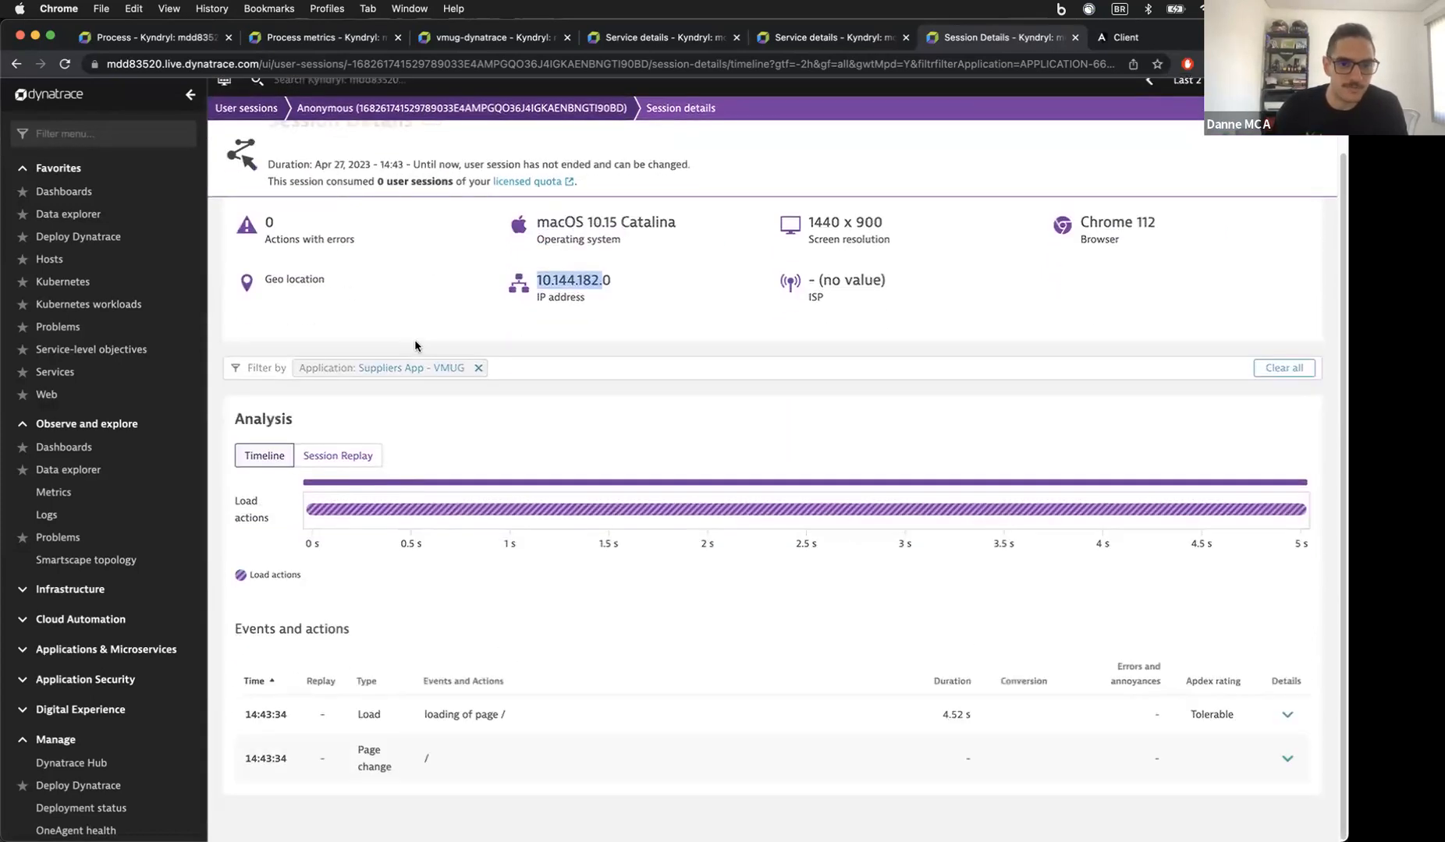
Step: Glance at the inventory service overview, then return to the Suppliers App - VMUG overview
left_click(839, 36)
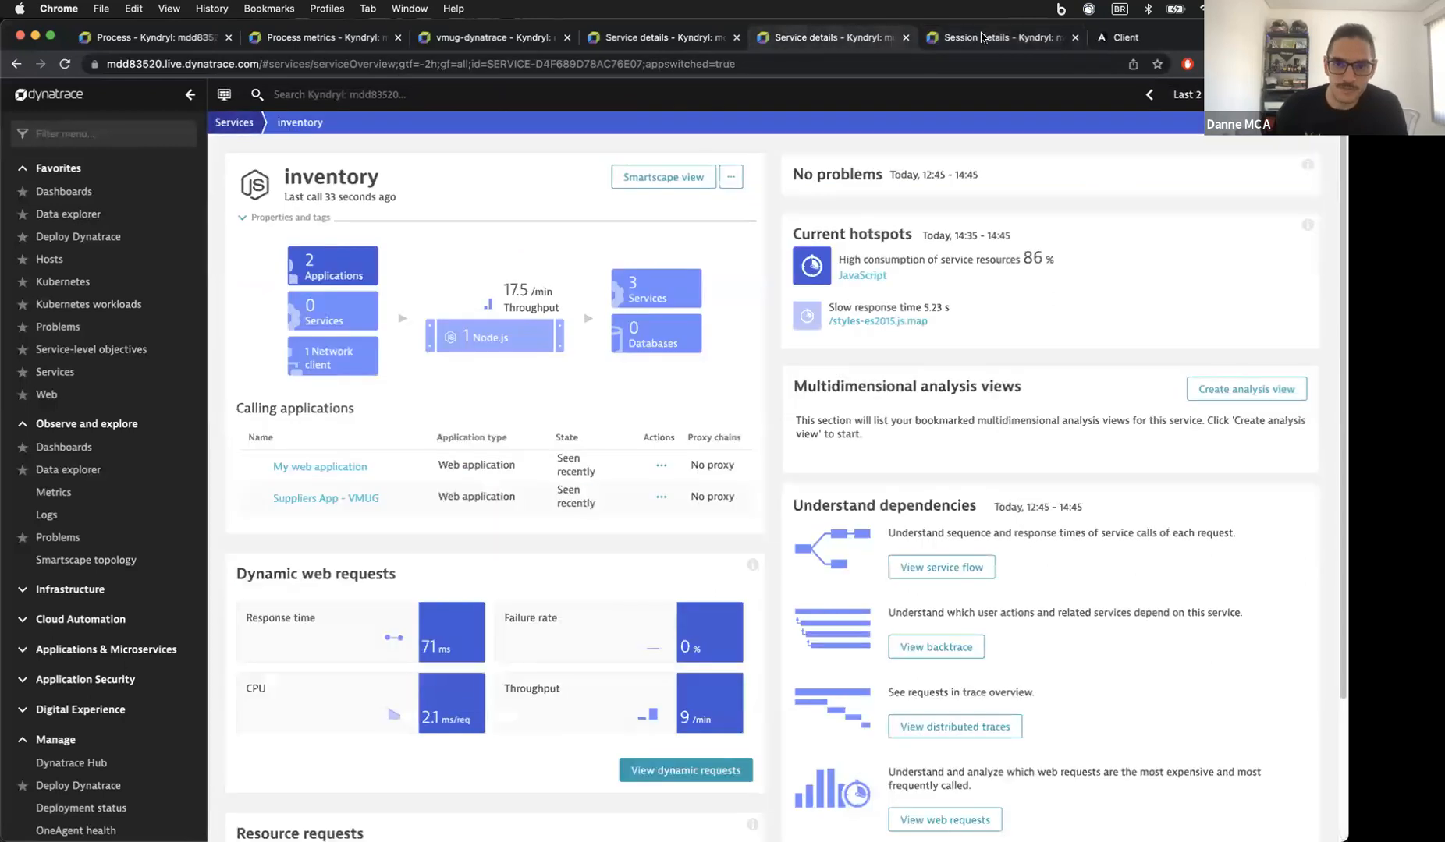
scroll(801, 549, "down", 2)
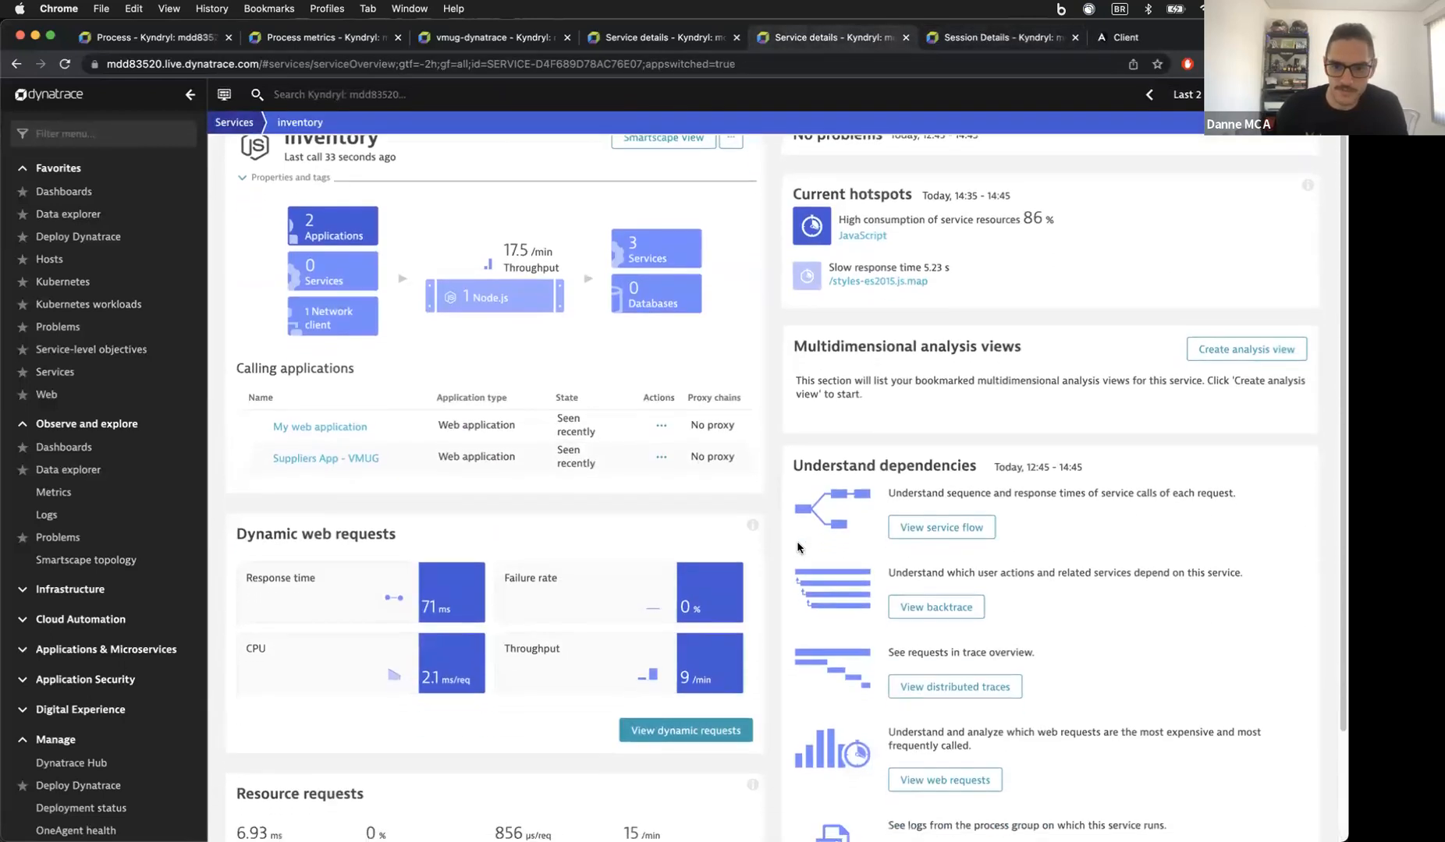
left_click(953, 36)
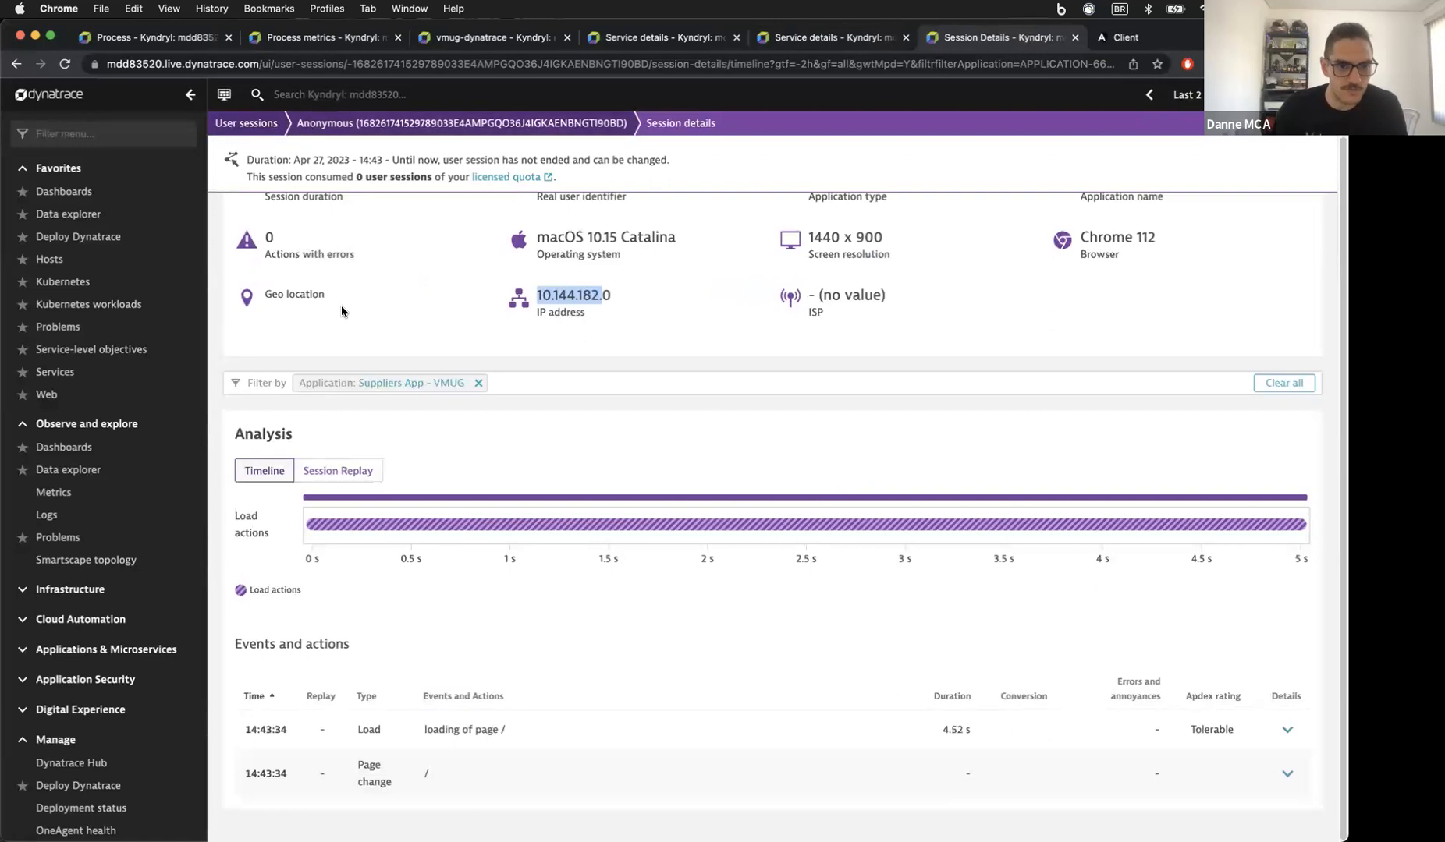
scroll(770, 413, "up", 2)
left_click(1146, 261)
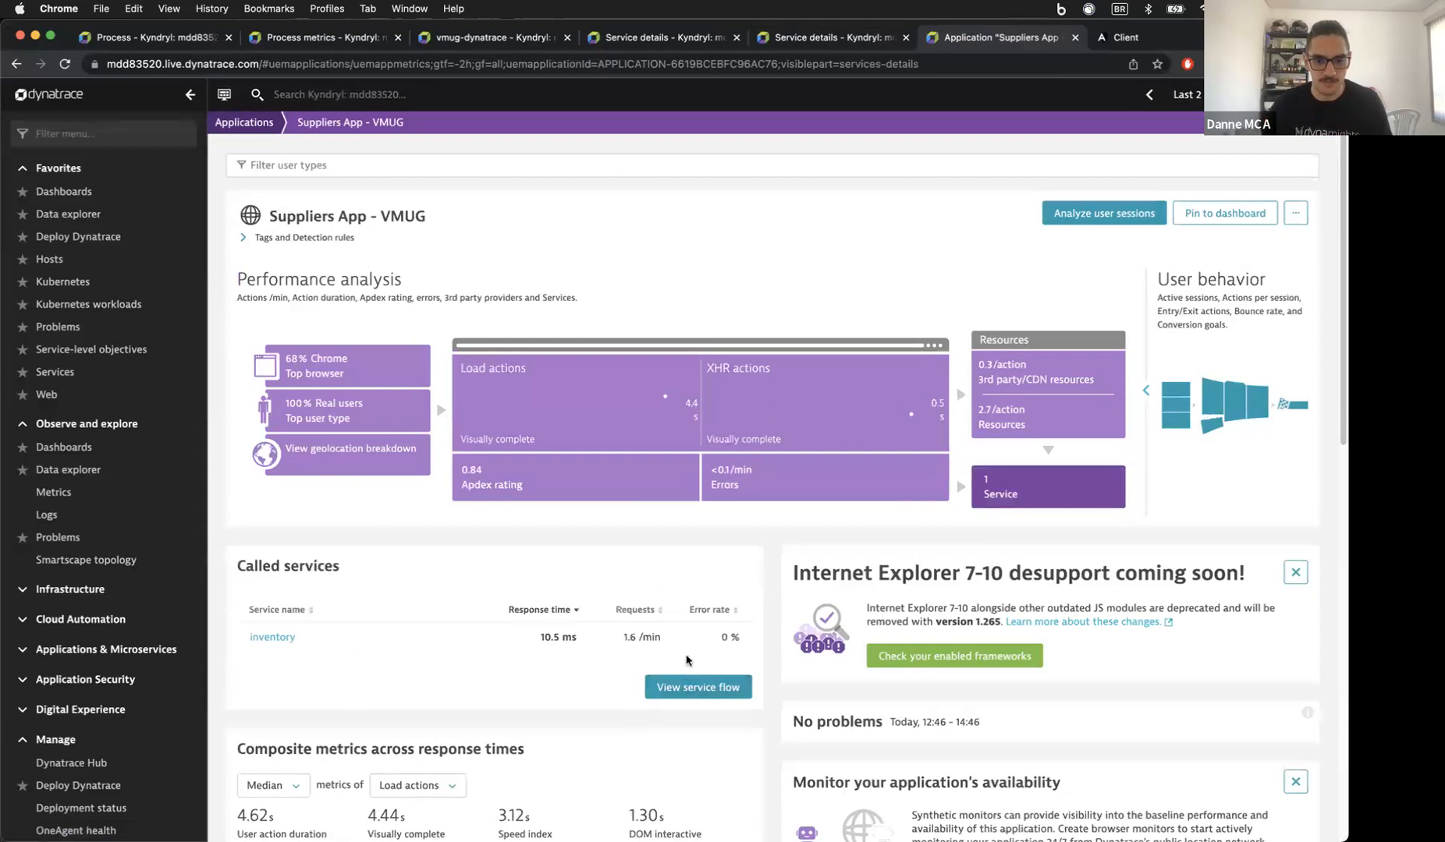
Step: Show the Suppliers App - VMUG service flow limited to the last 10 minutes
left_click(692, 686)
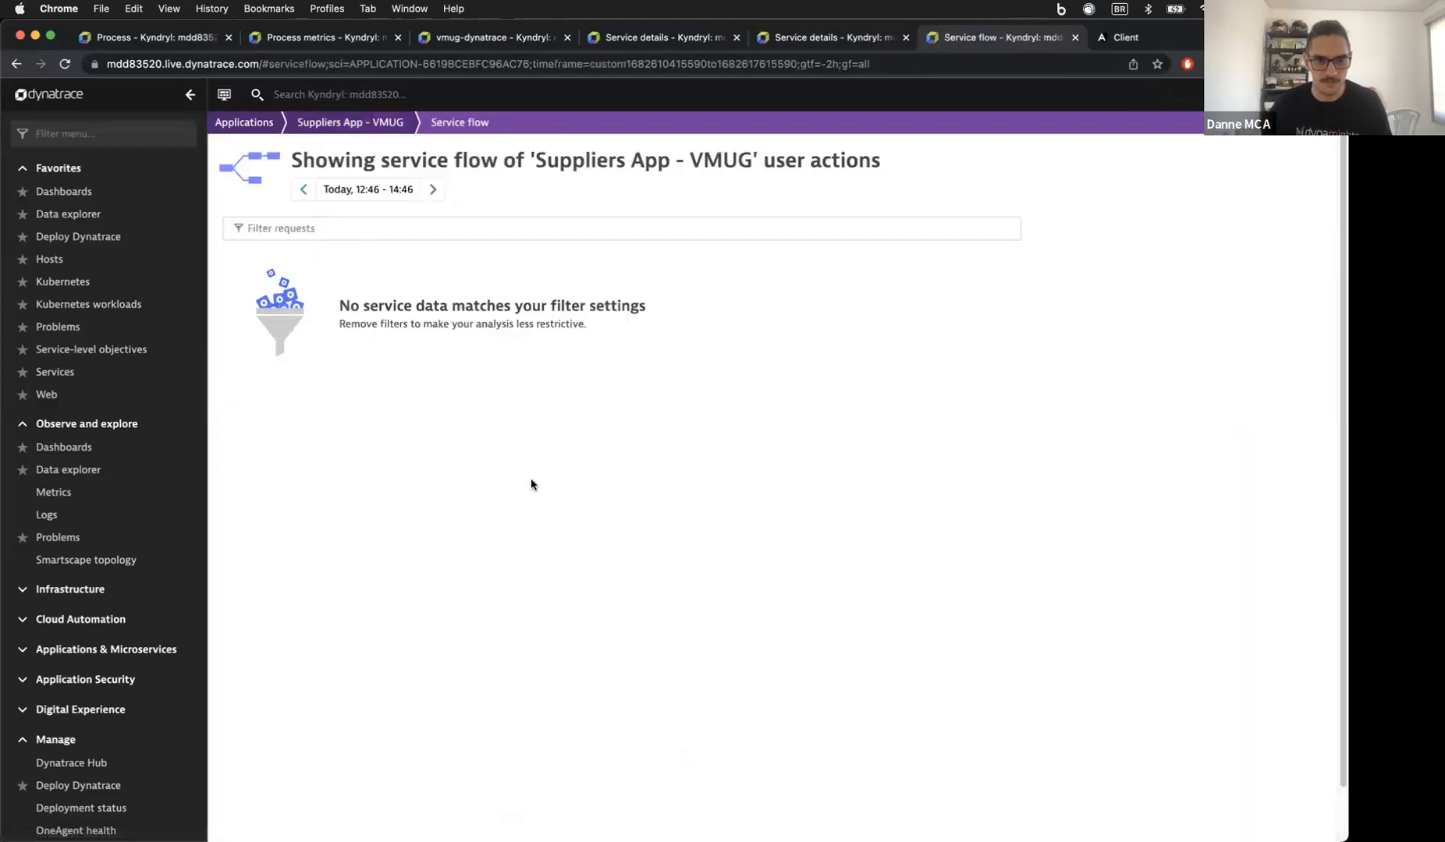
left_click(385, 190)
left_click(401, 309)
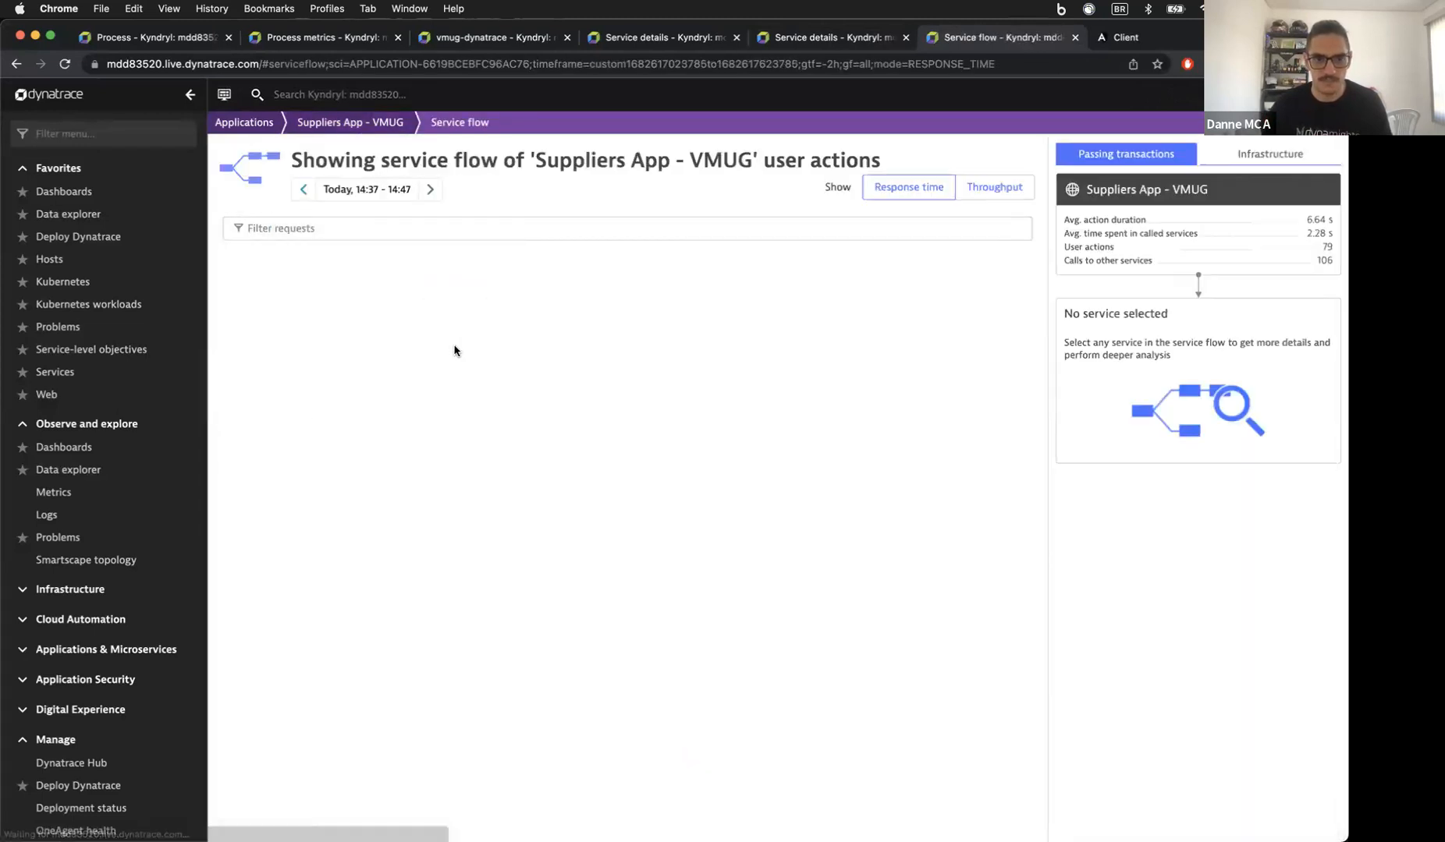
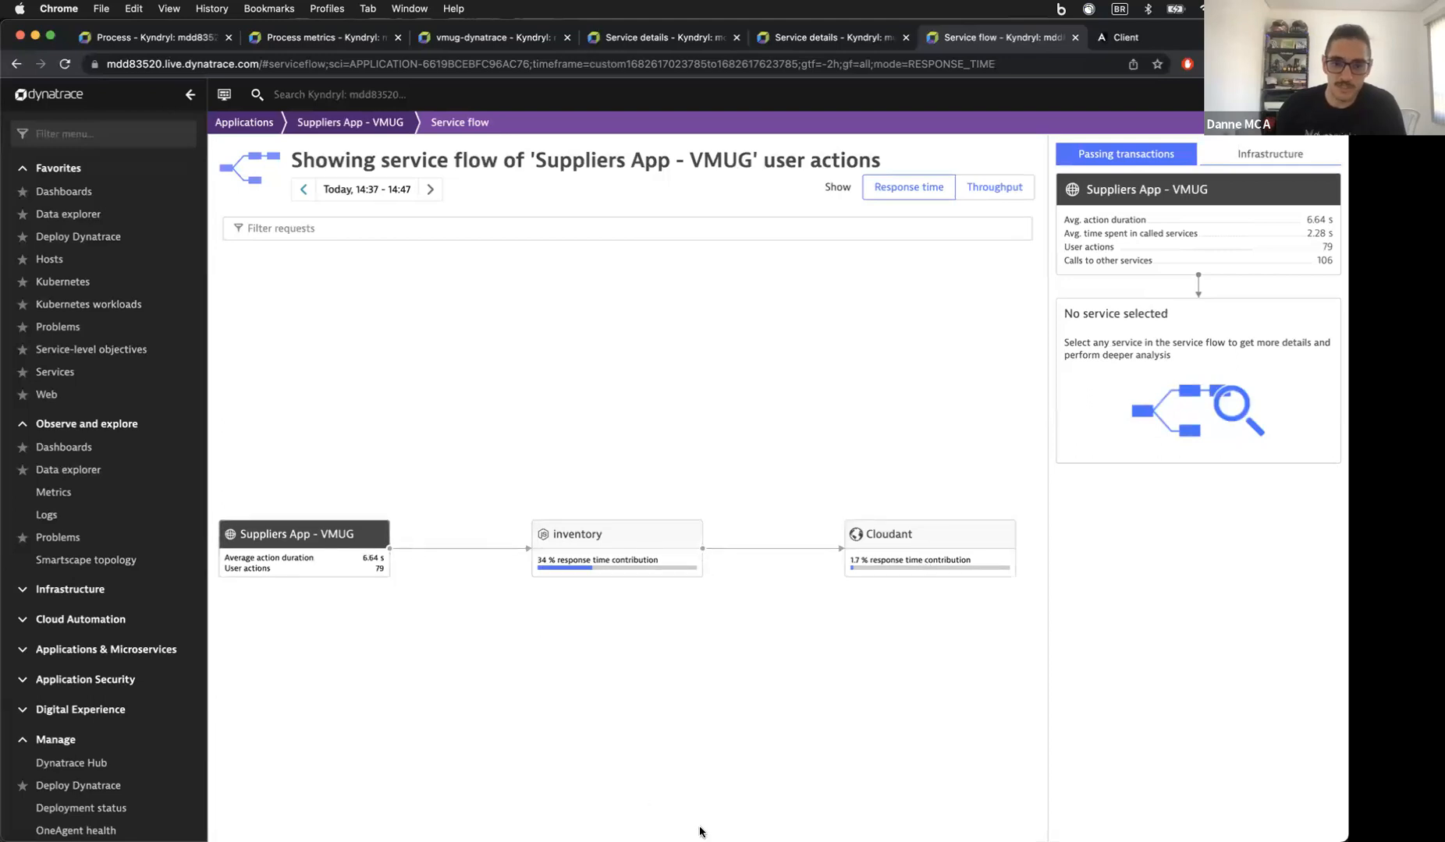
Step: Glance at the architecture diagram, then show inventory details: 1.31 s response time, 106 requests, 0 failed
mouse_move(729, 828)
left_click(947, 796)
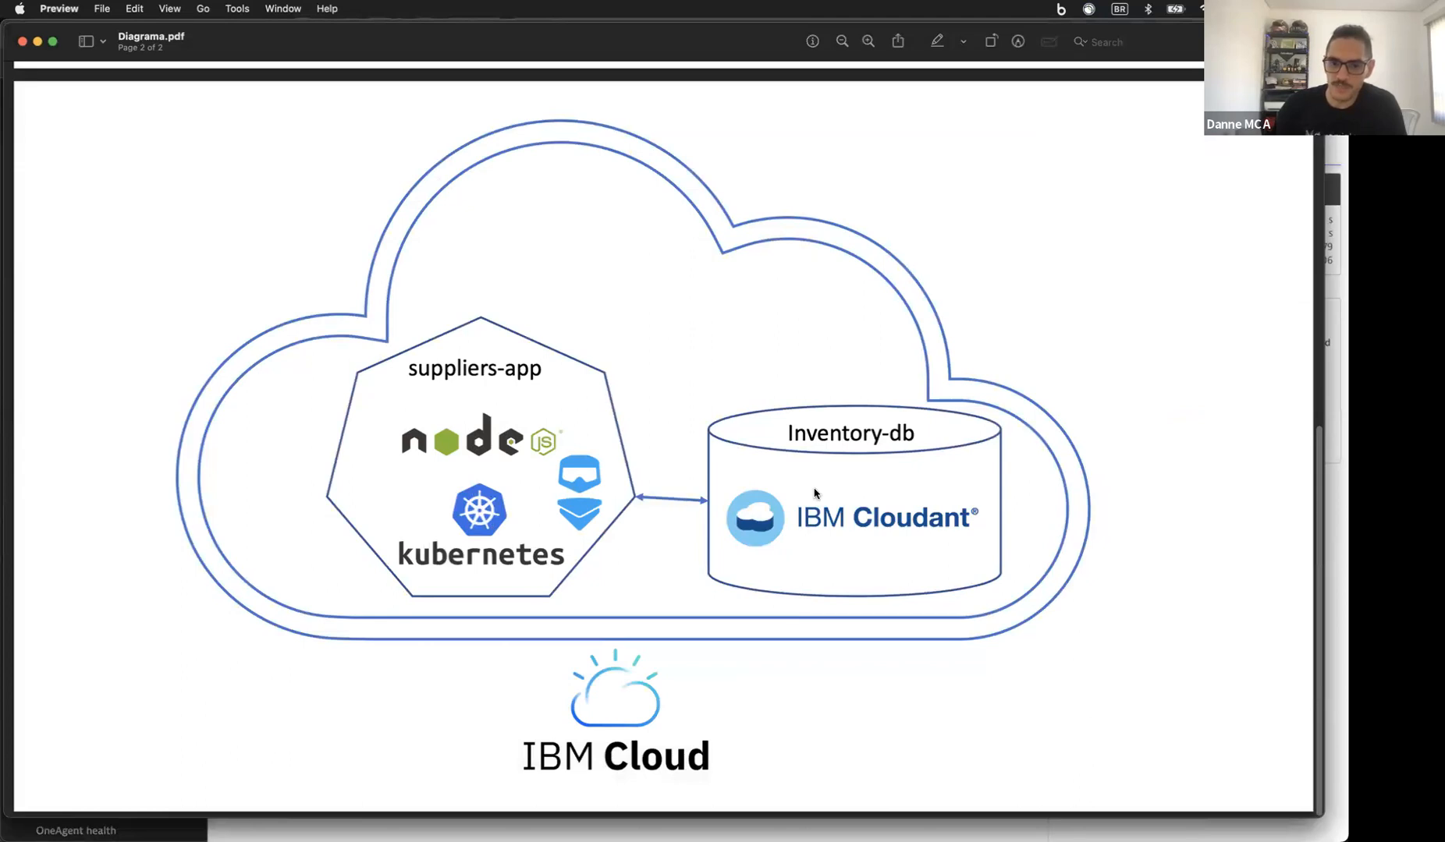
left_click(380, 786)
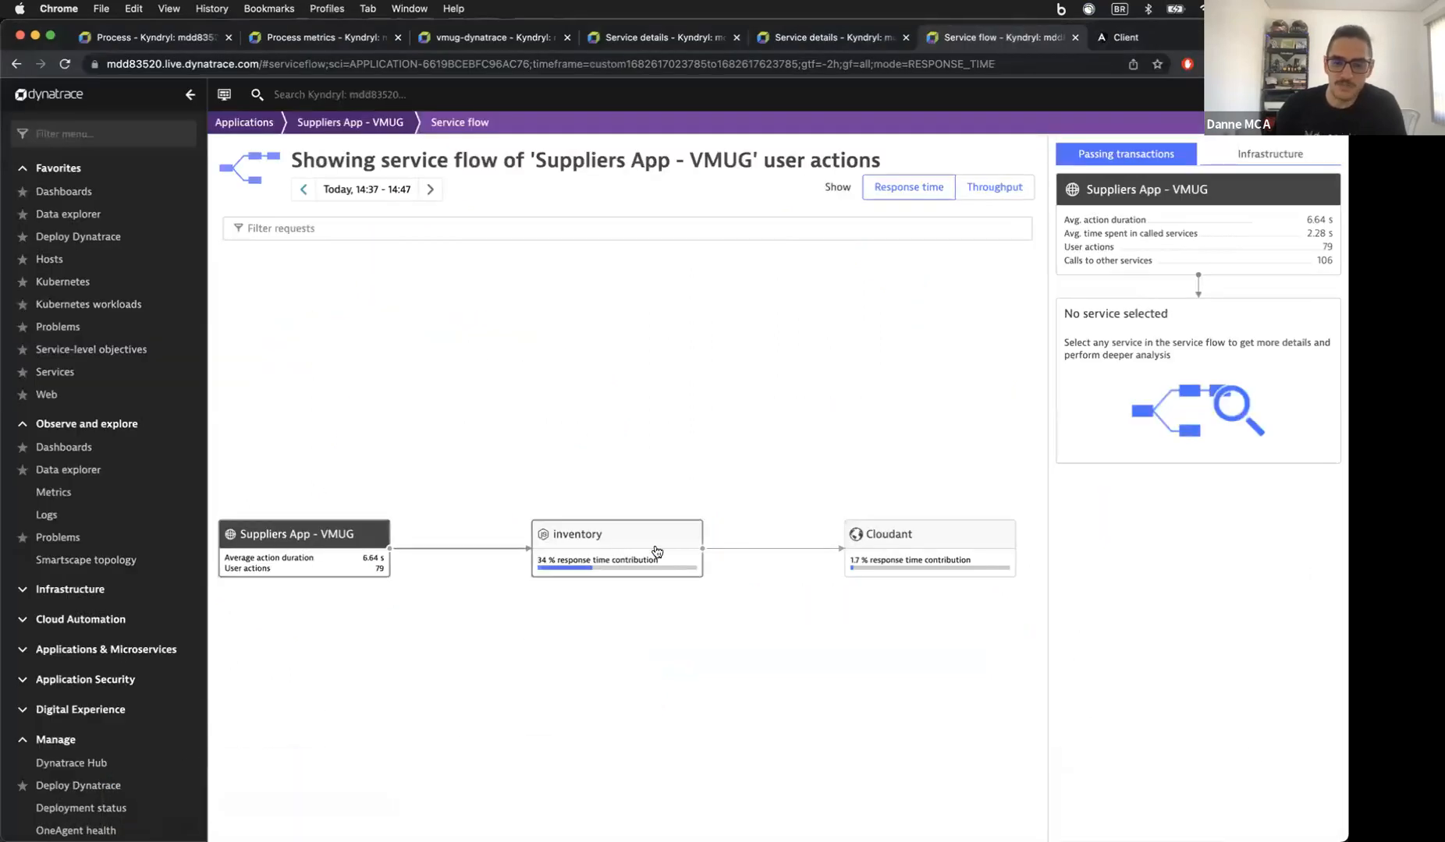
left_click(568, 553)
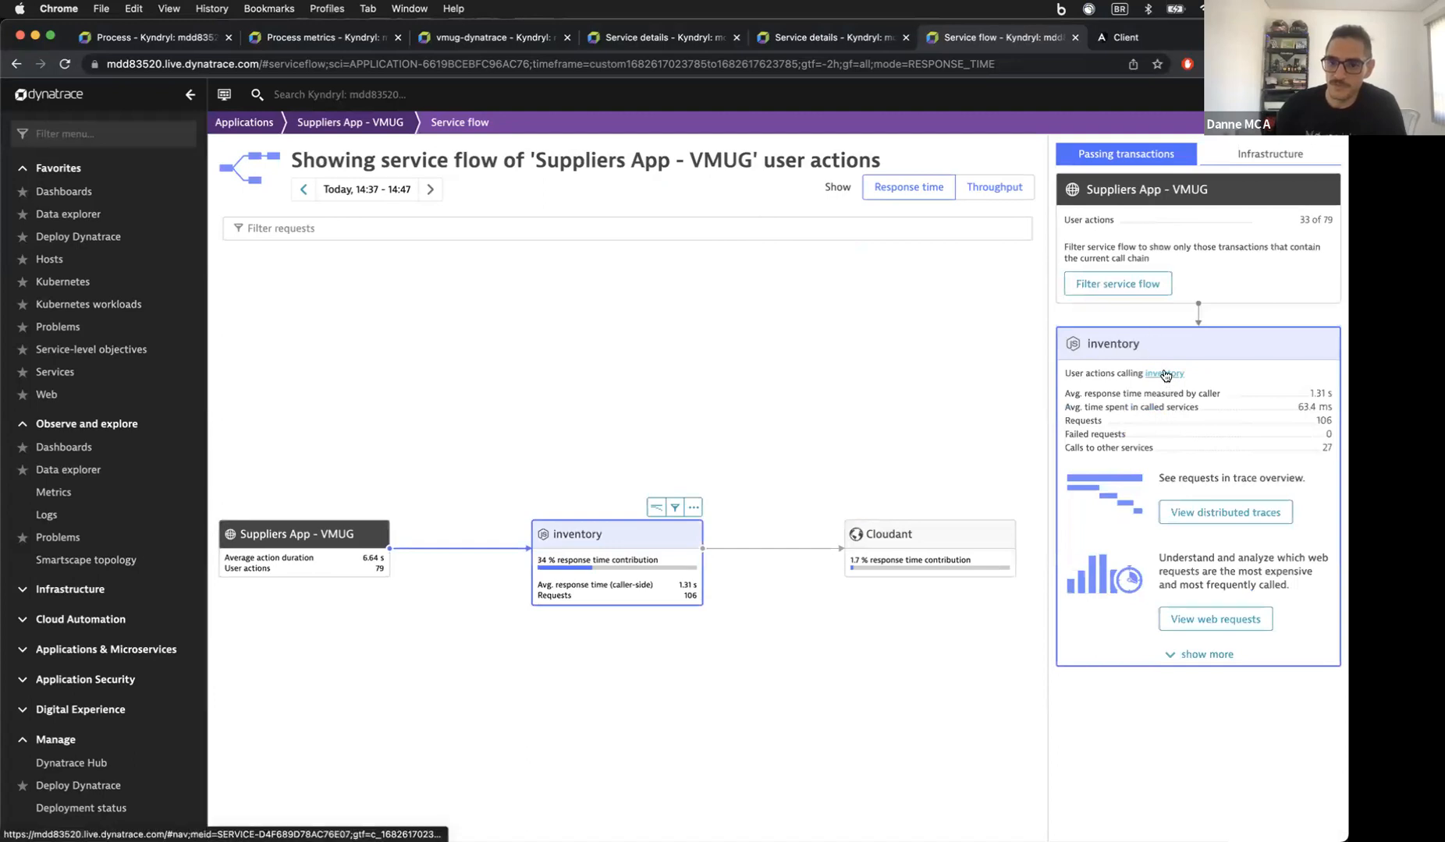
Step: Open the inventory service's distributed traces and scroll through the 106 most recent traces
left_click(1225, 512)
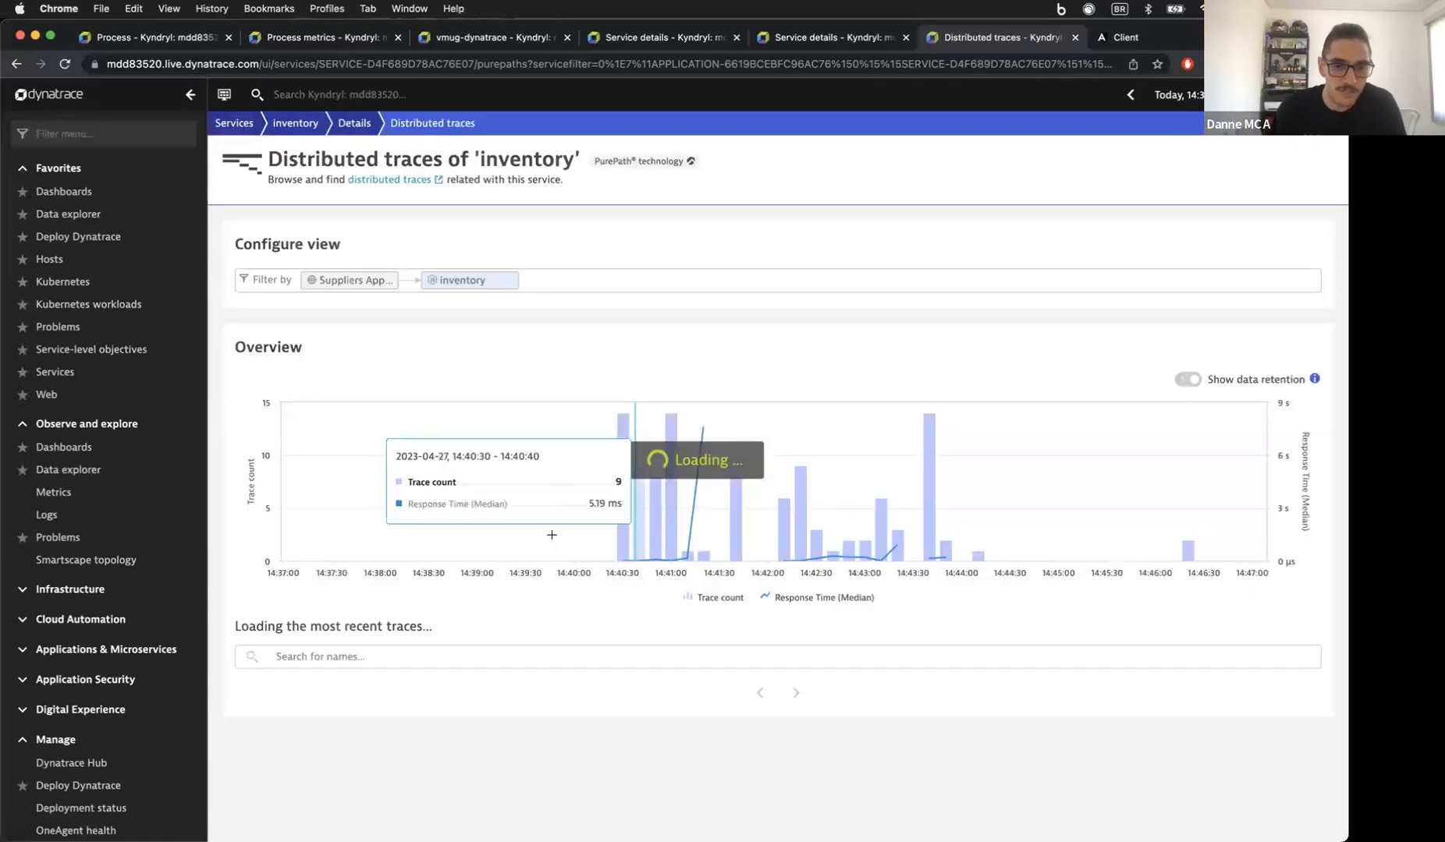
scroll(515, 594, "down", 5)
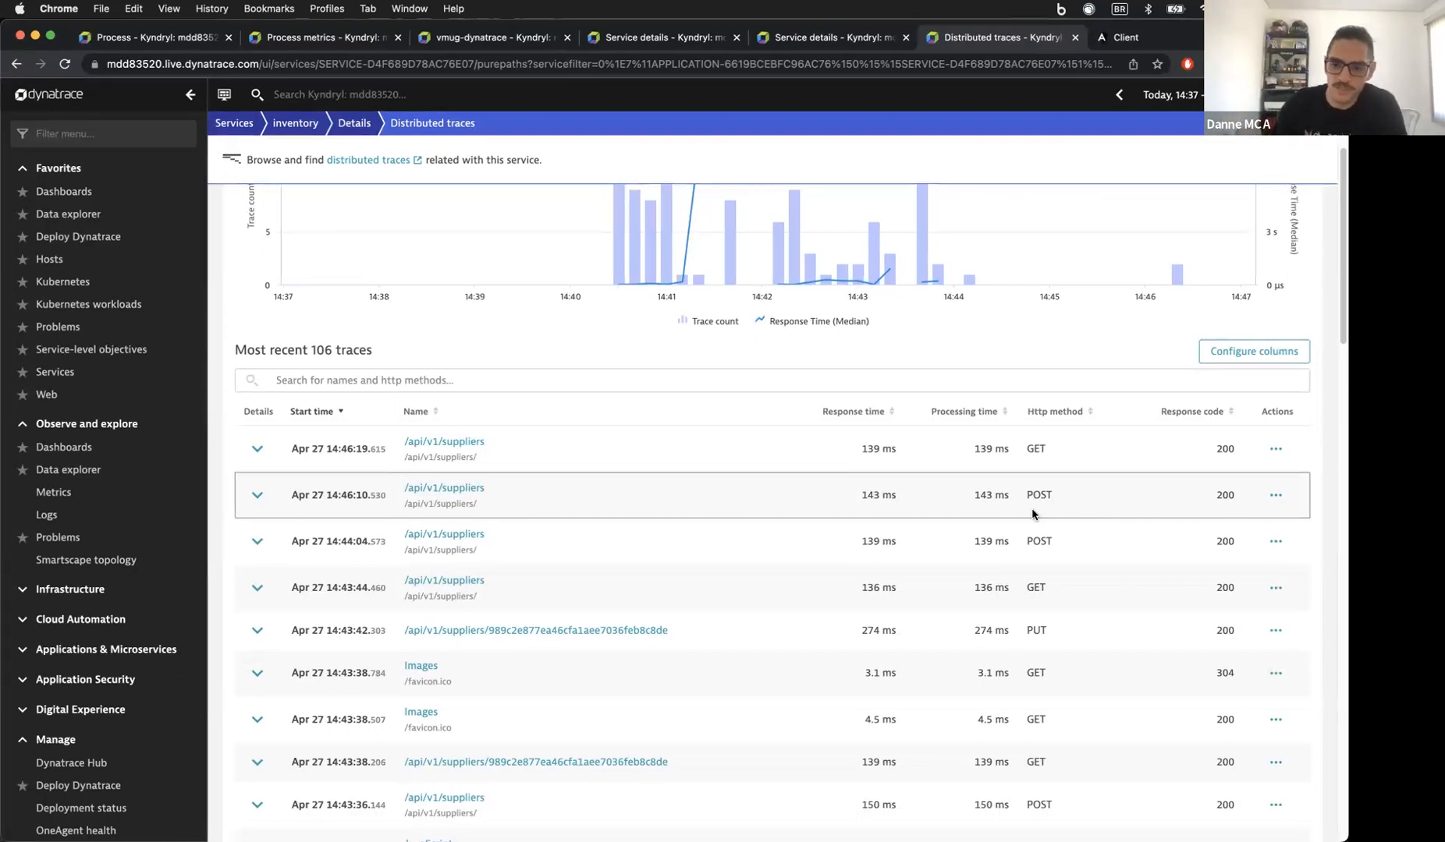
scroll(1032, 508, "down", 15)
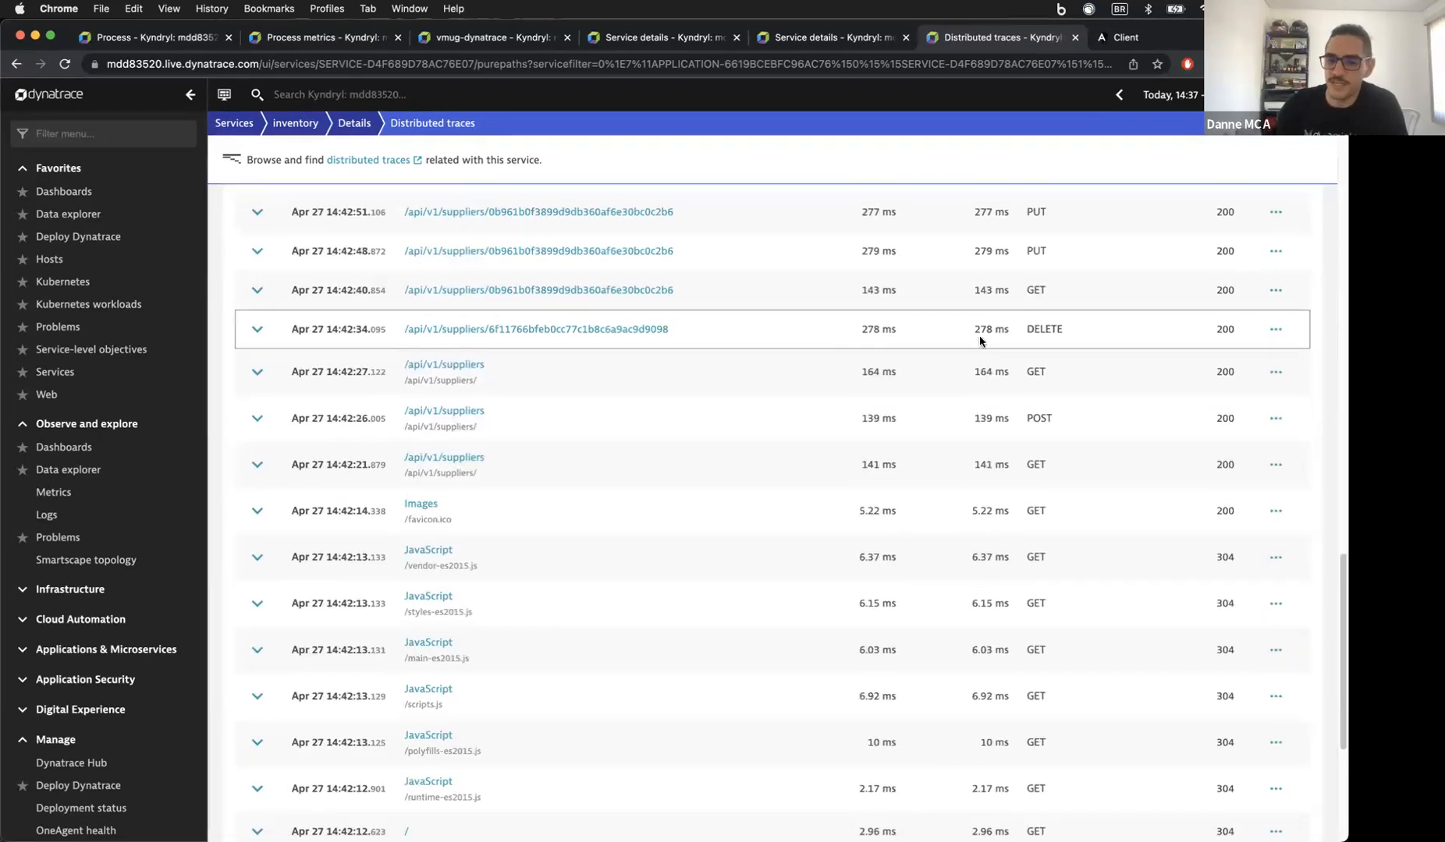
scroll(980, 337, "up", 15)
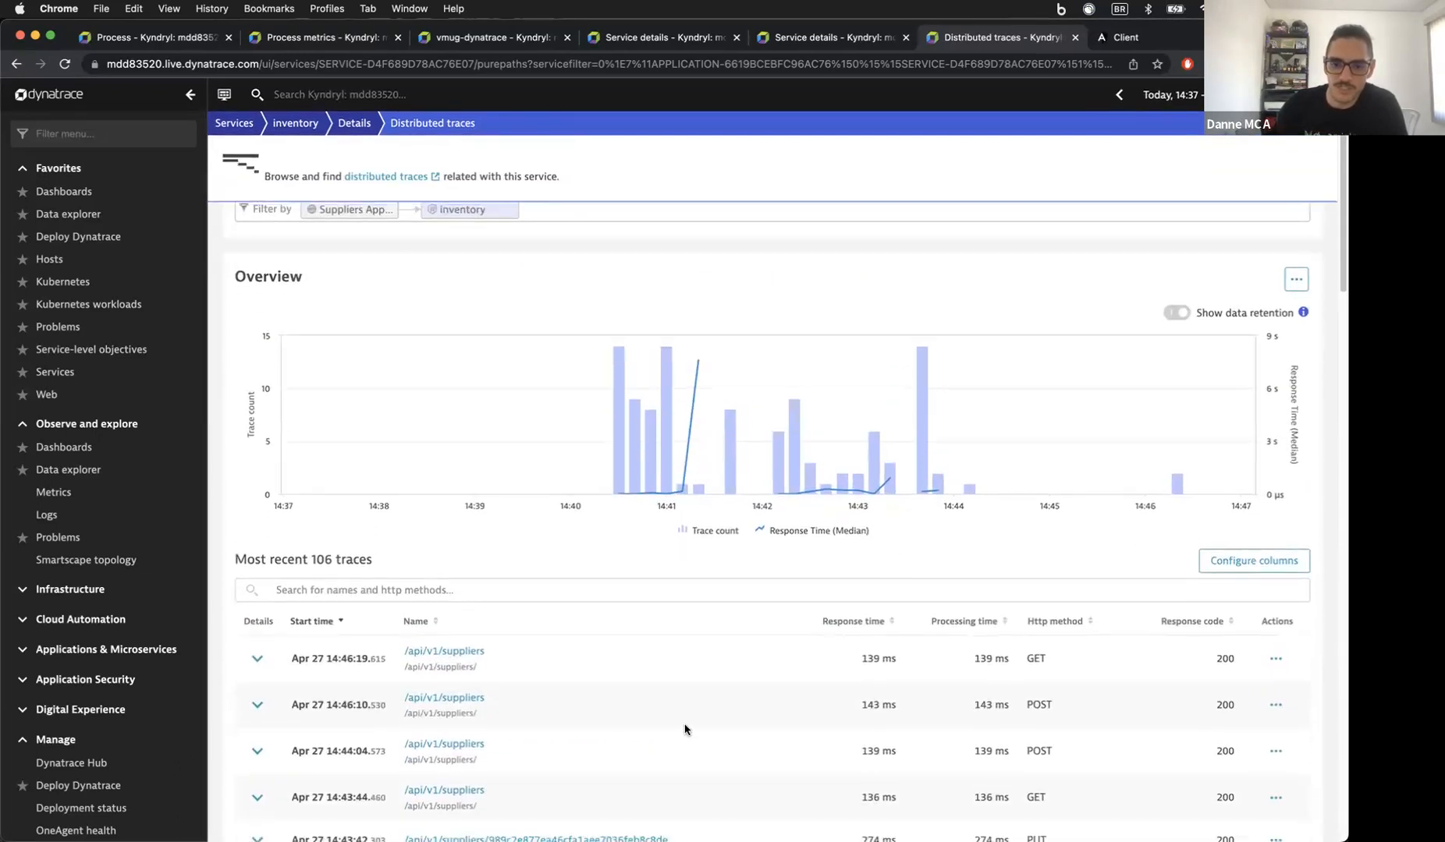
scroll(1207, 603, "down", 2)
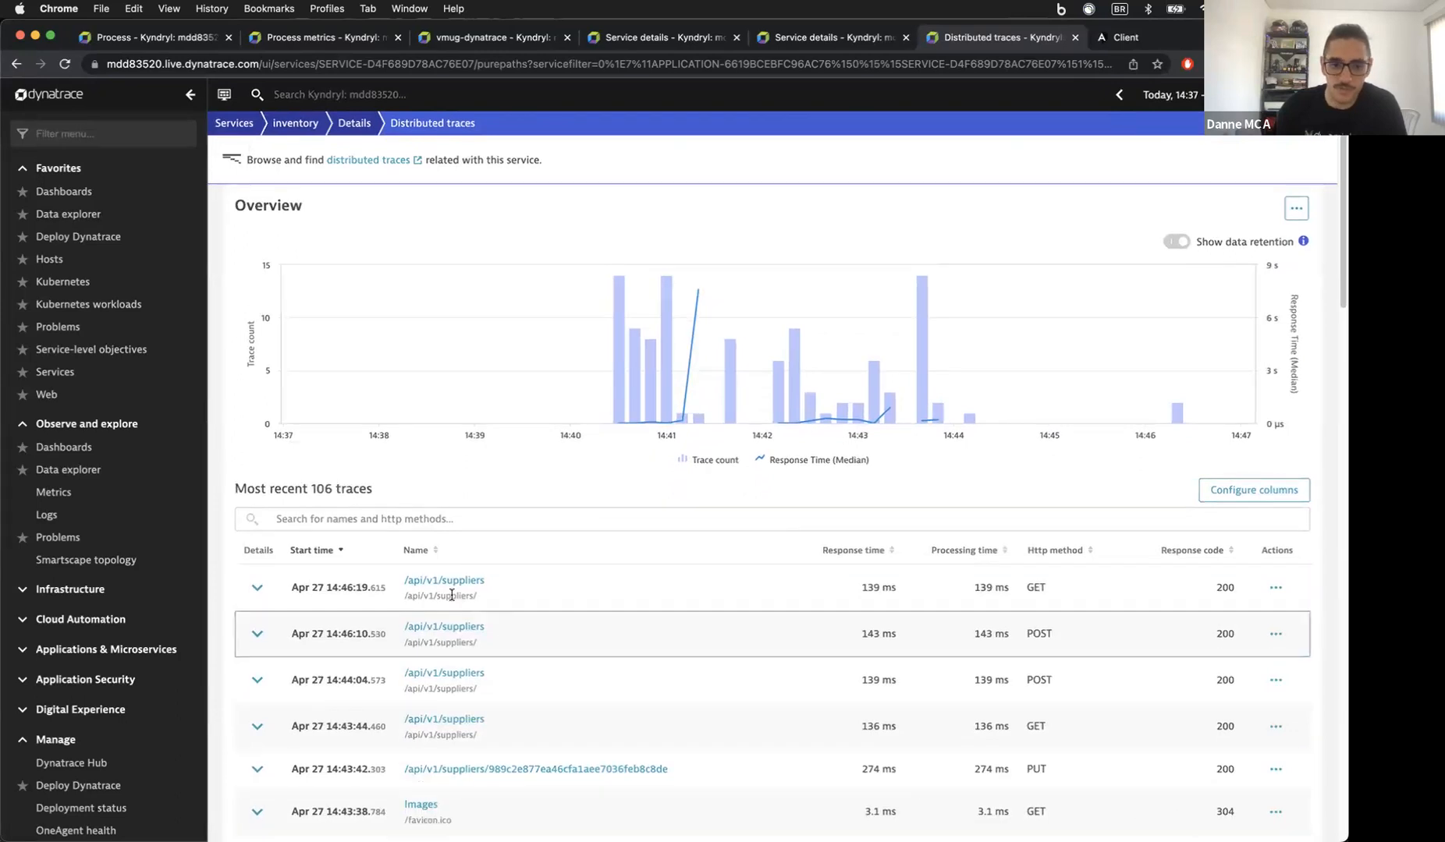
Step: Open the 14:46:10 POST suppliers trace and inspect the Cloudant call's 201 - Created response
left_click(443, 631)
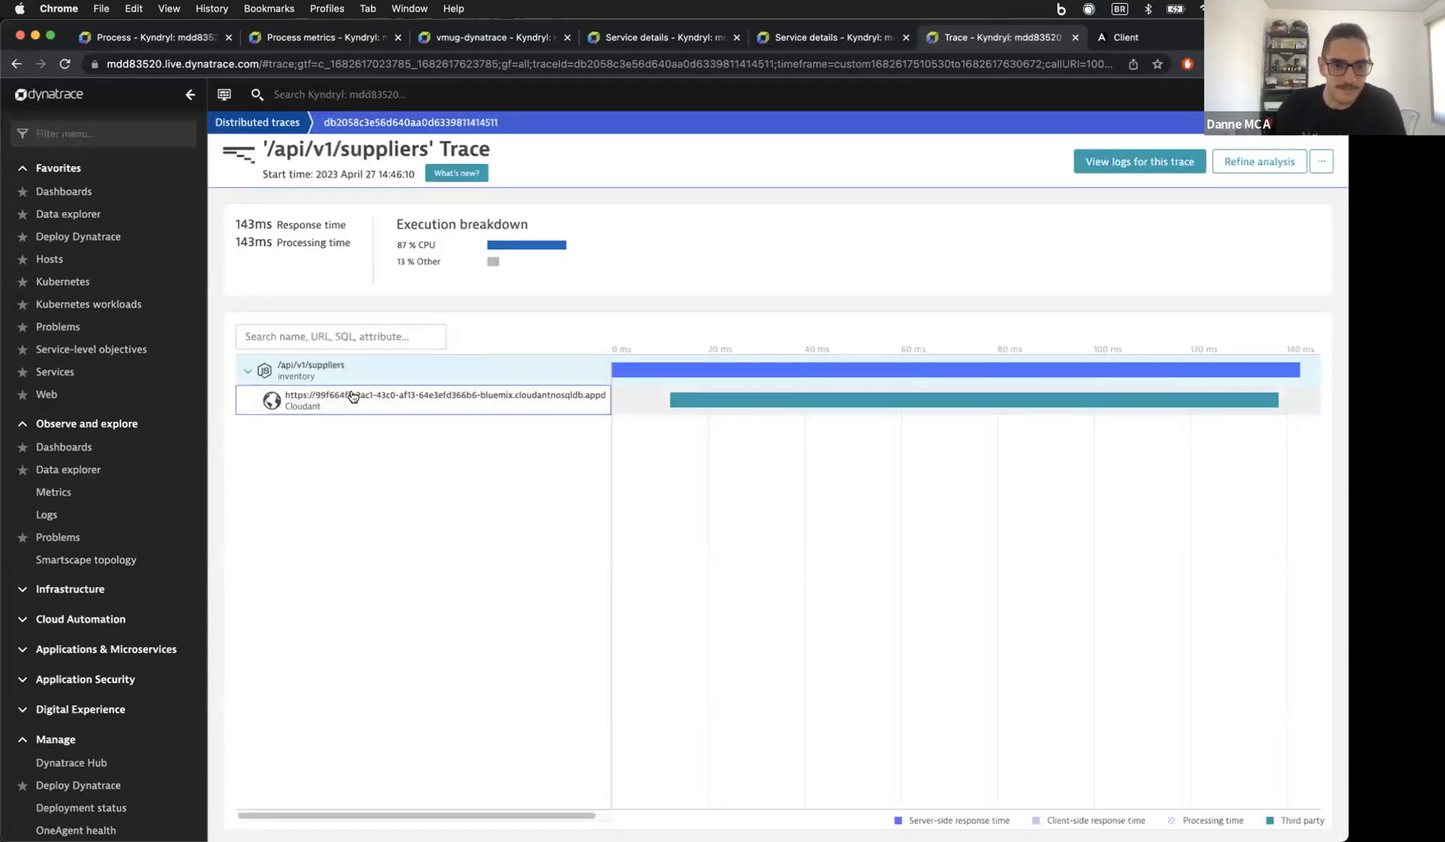
left_click(351, 398)
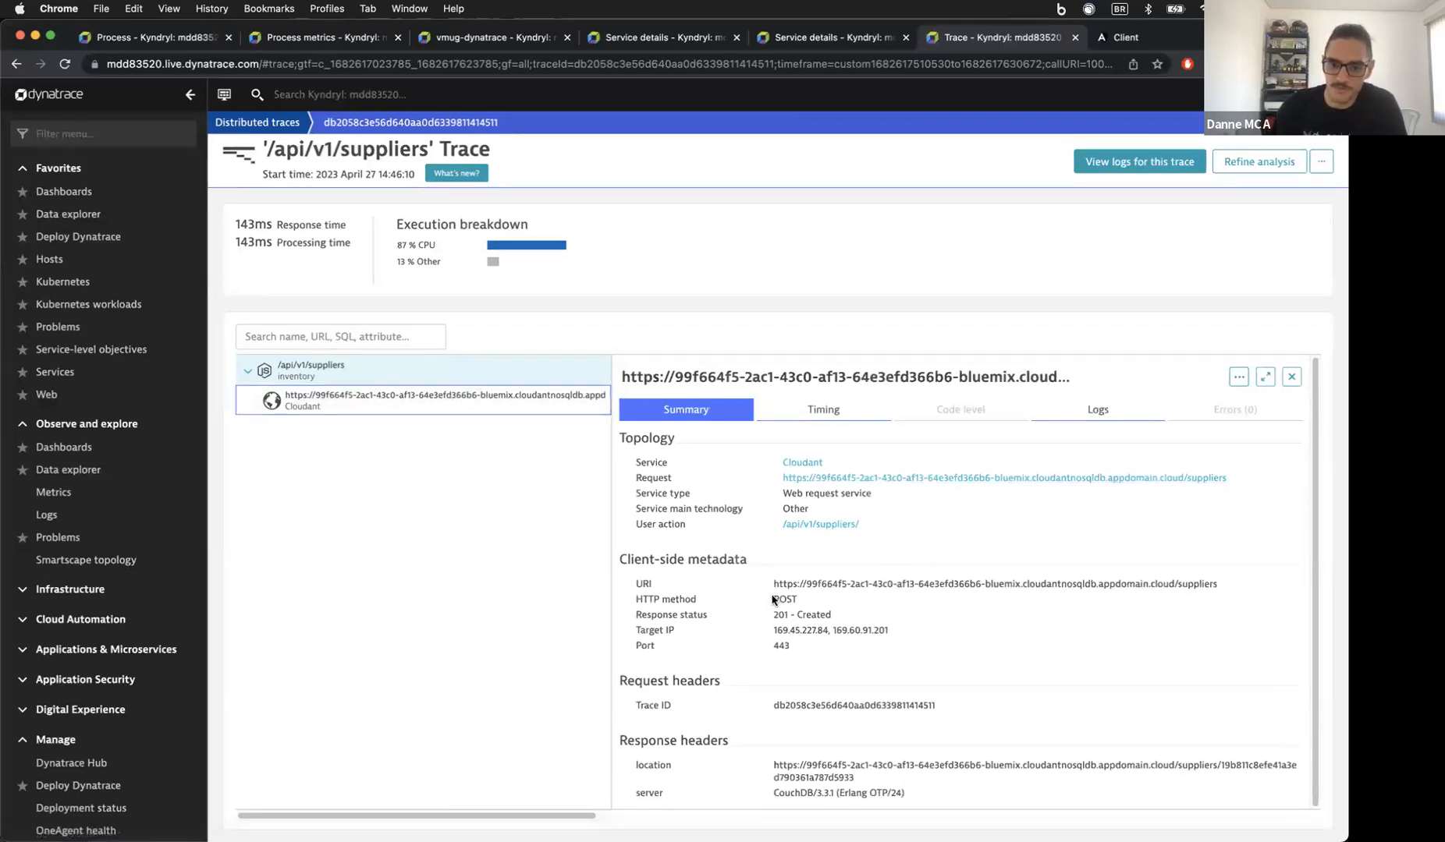
left_click_drag(761, 616, 842, 615)
scroll(842, 615, "down", 1)
scroll(841, 615, "up", 1)
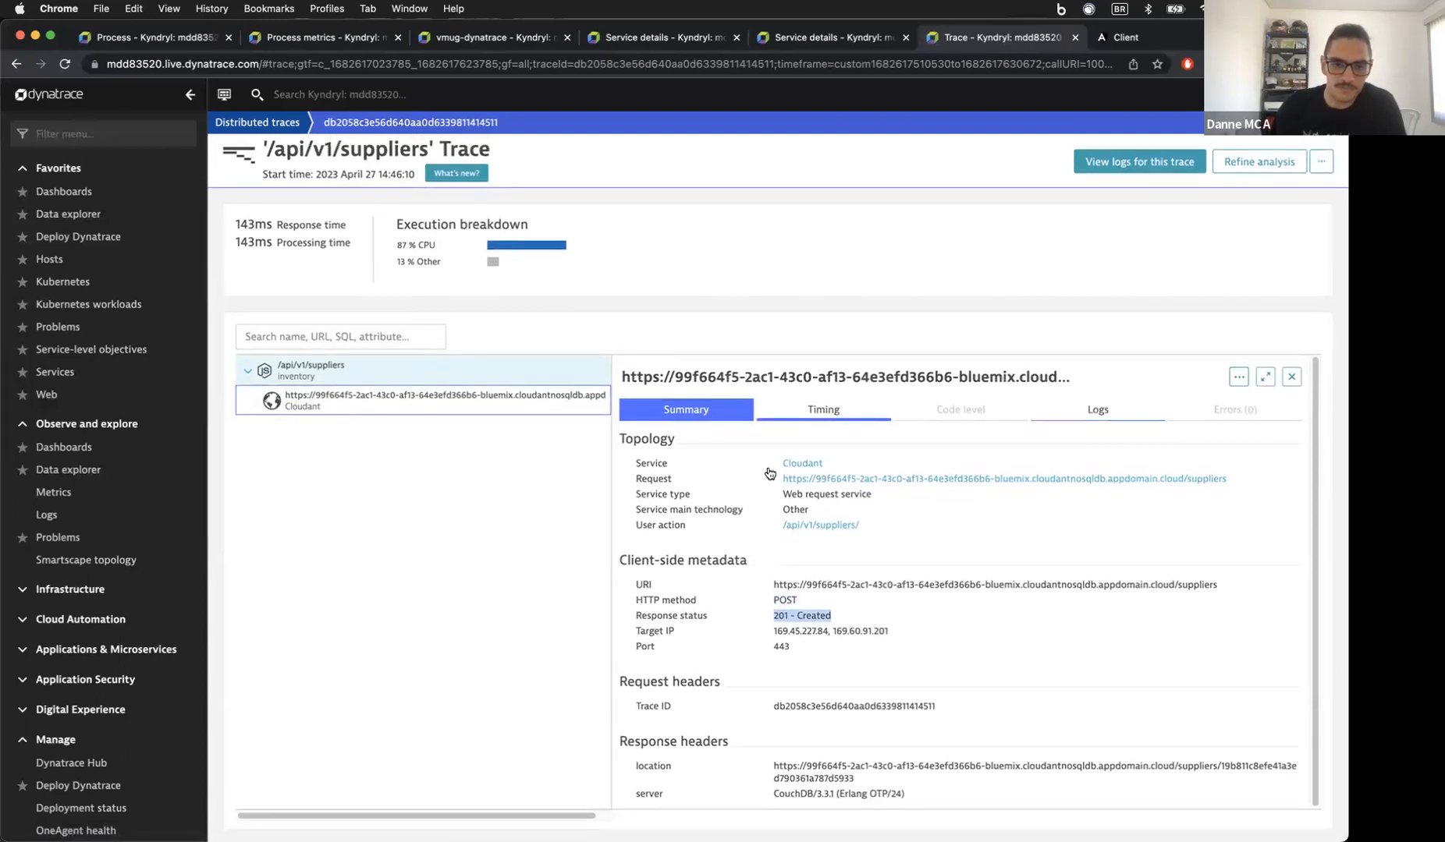
Step: Show the /api/v1/suppliers code-level call tree and try the https request's source code
left_click(409, 375)
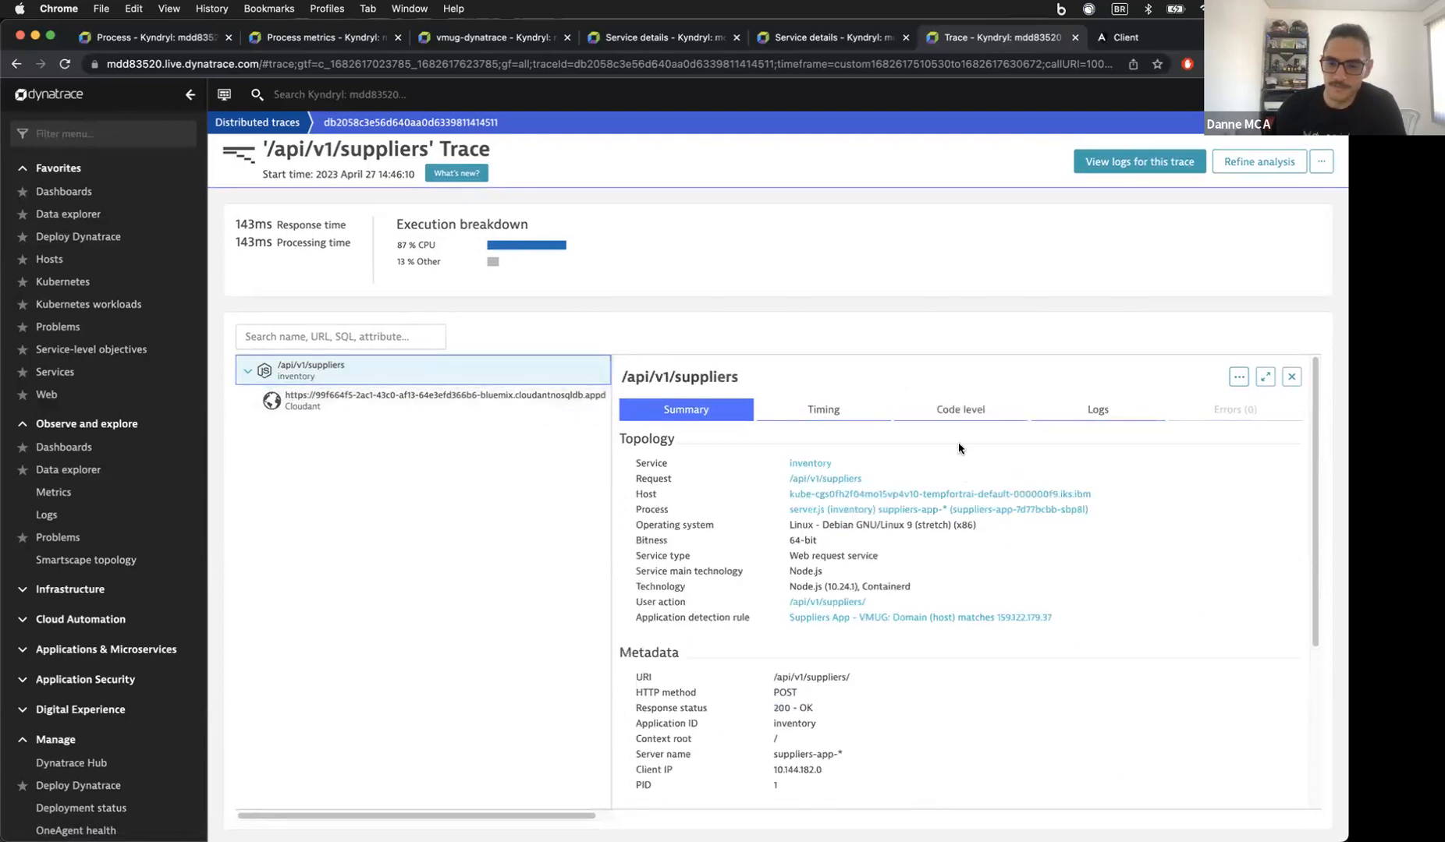
left_click(957, 413)
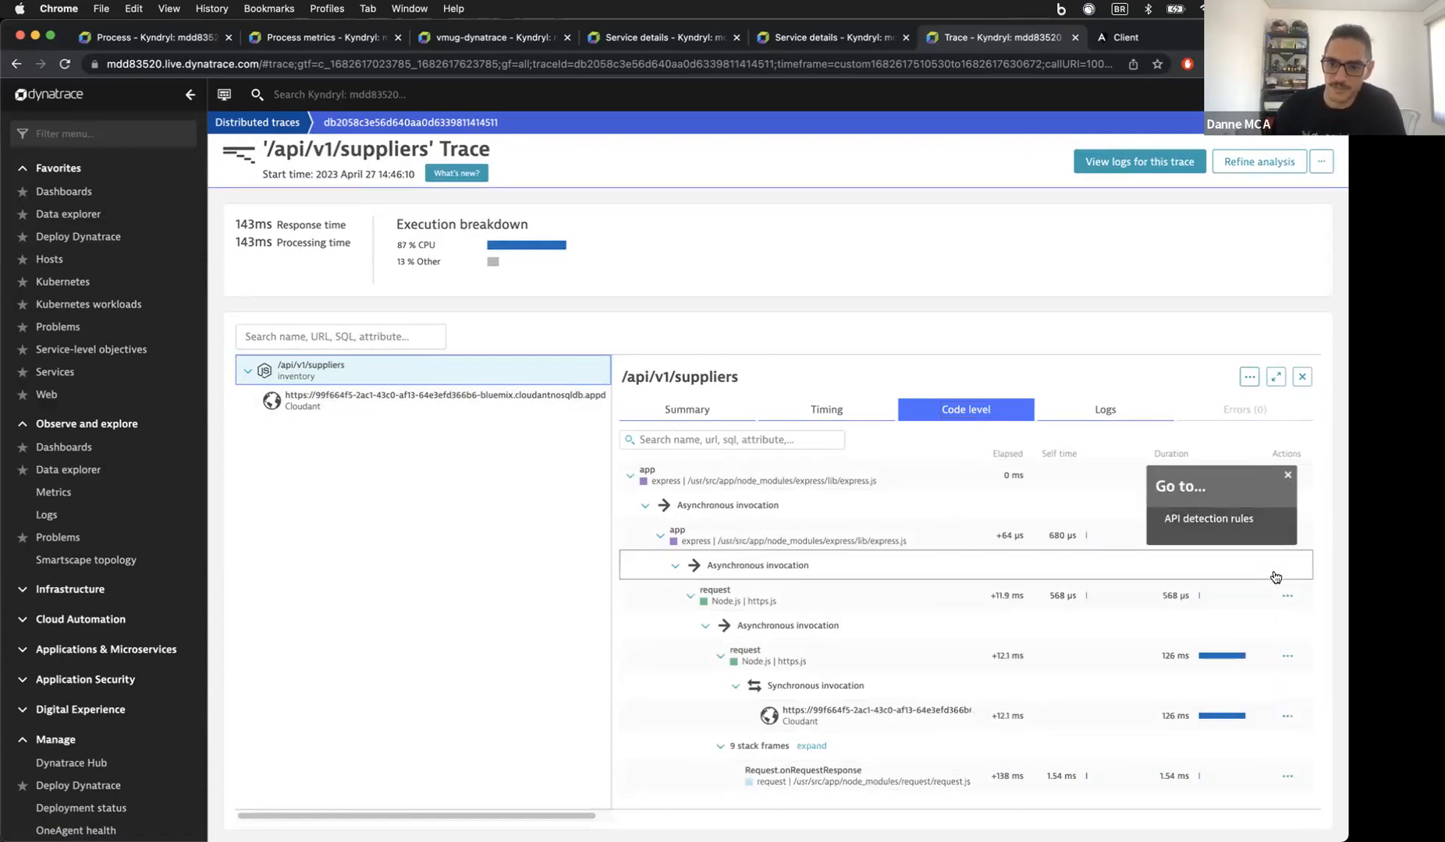
left_click(1286, 596)
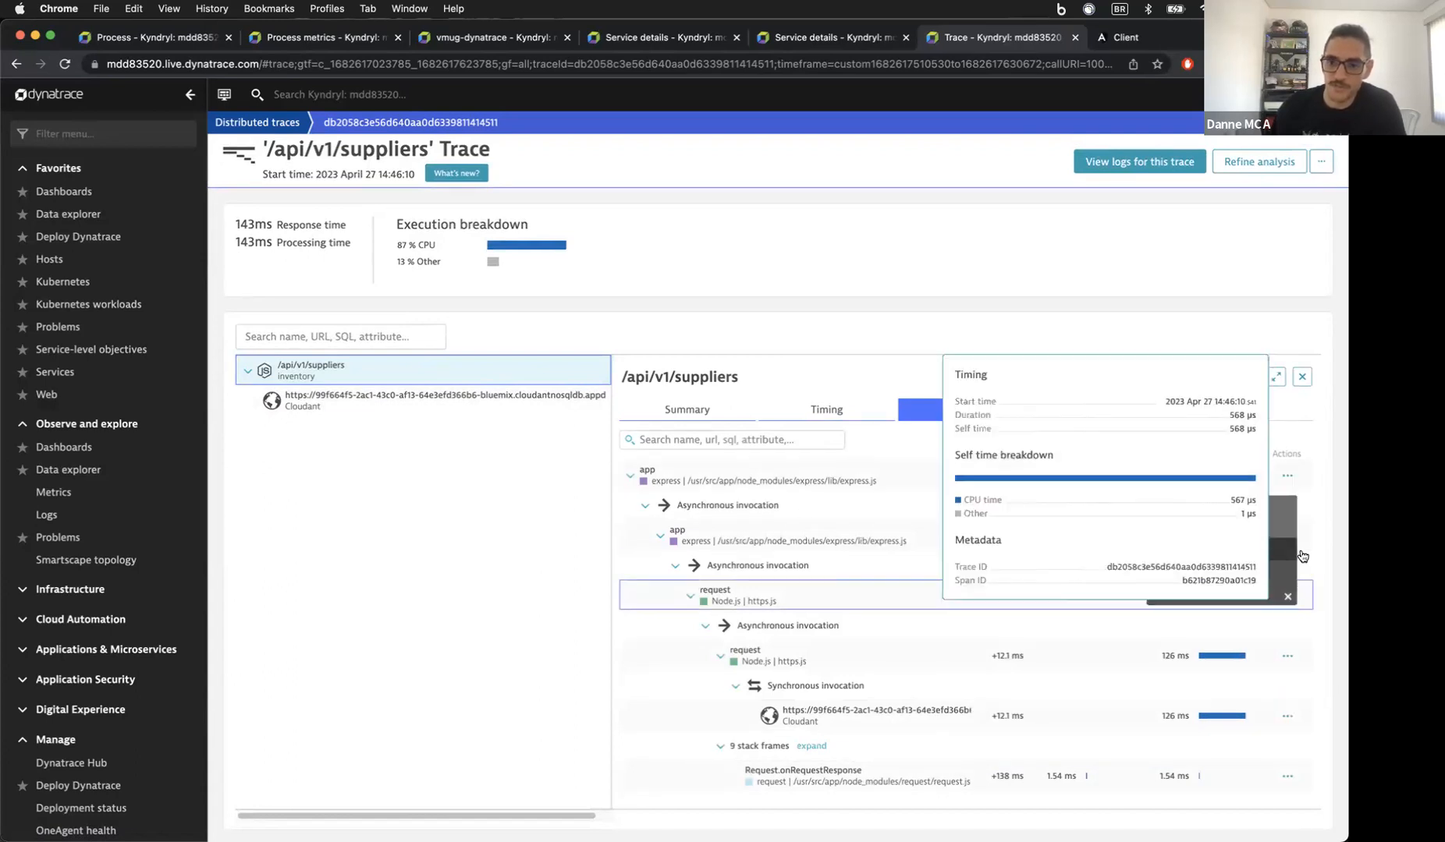
left_click(1286, 597)
left_click(1287, 597)
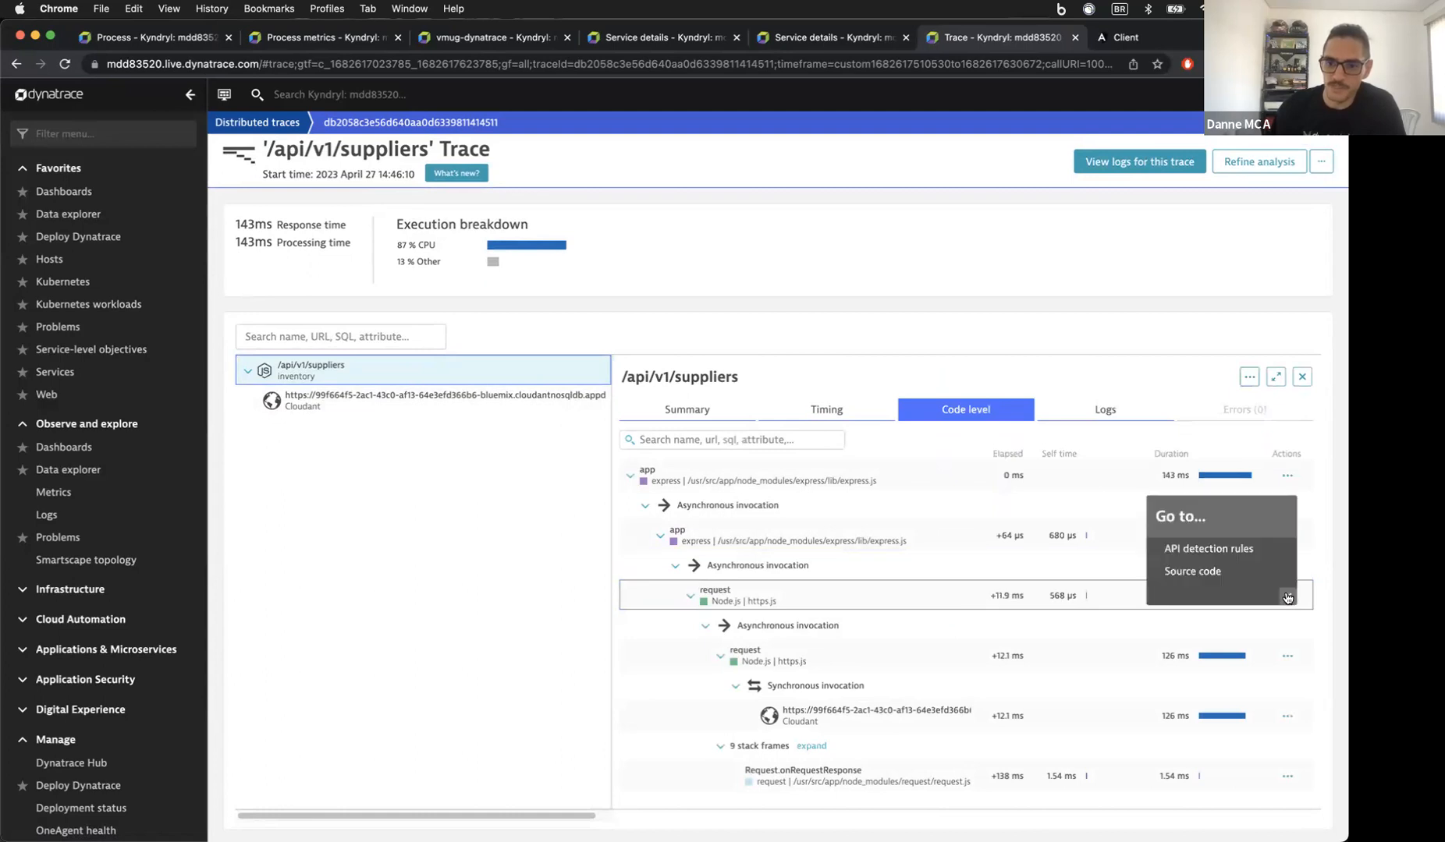
left_click(1200, 569)
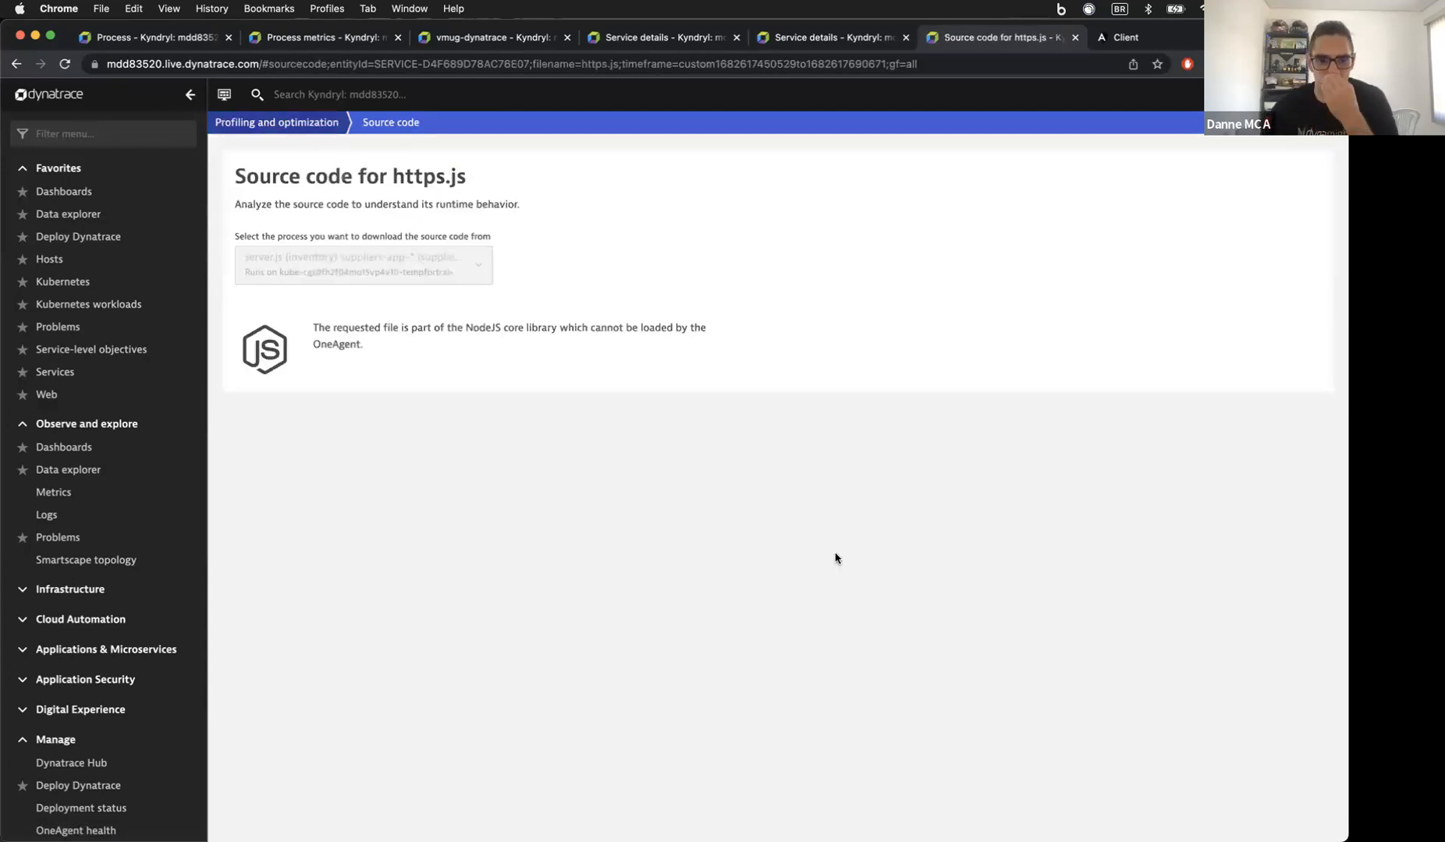
key("super+bracketleft")
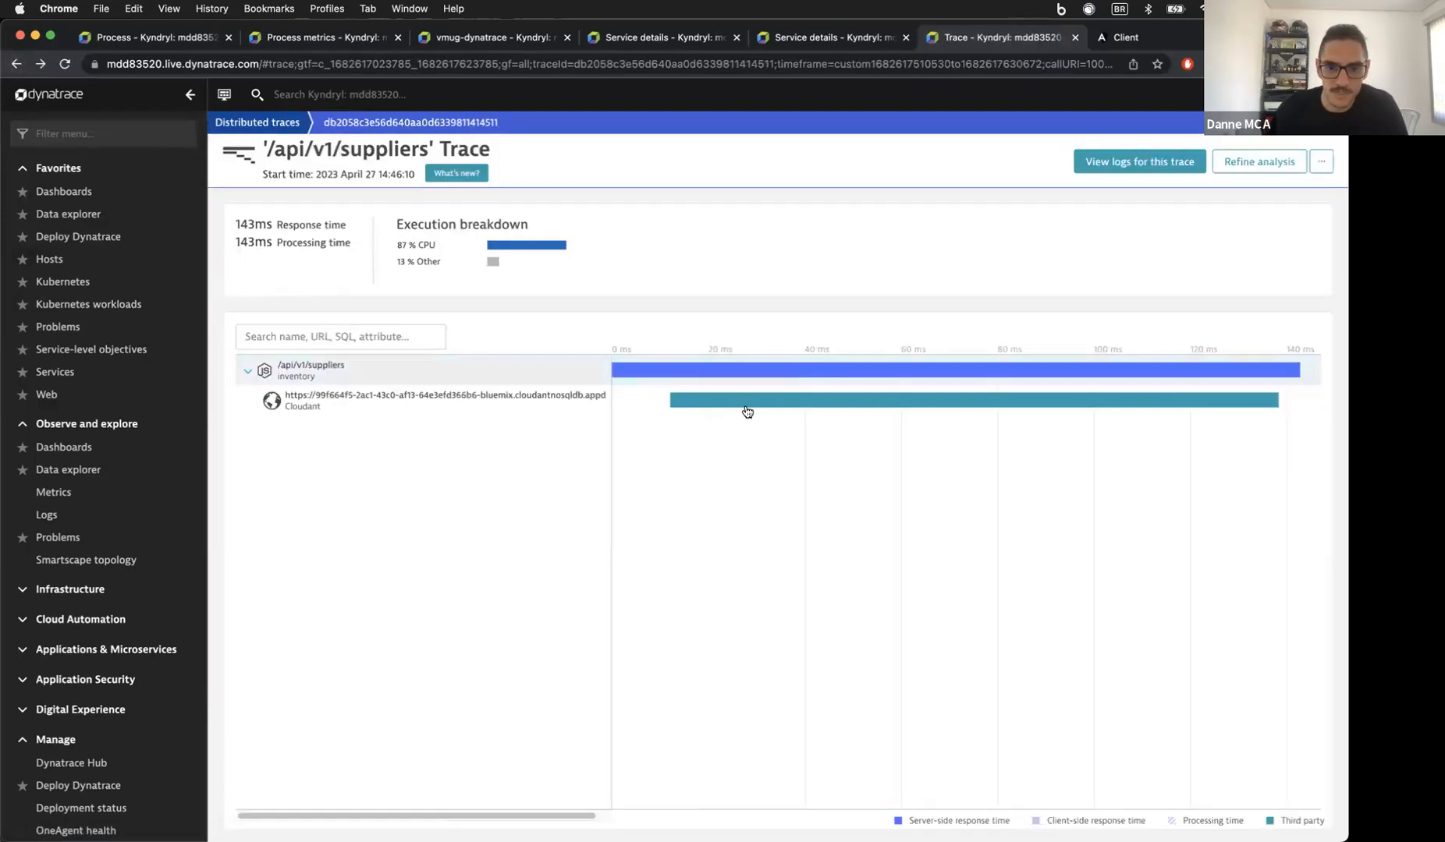
Step: Reopen the code-level tree and check actions for the nested request, Cloudant and express app calls
left_click(703, 368)
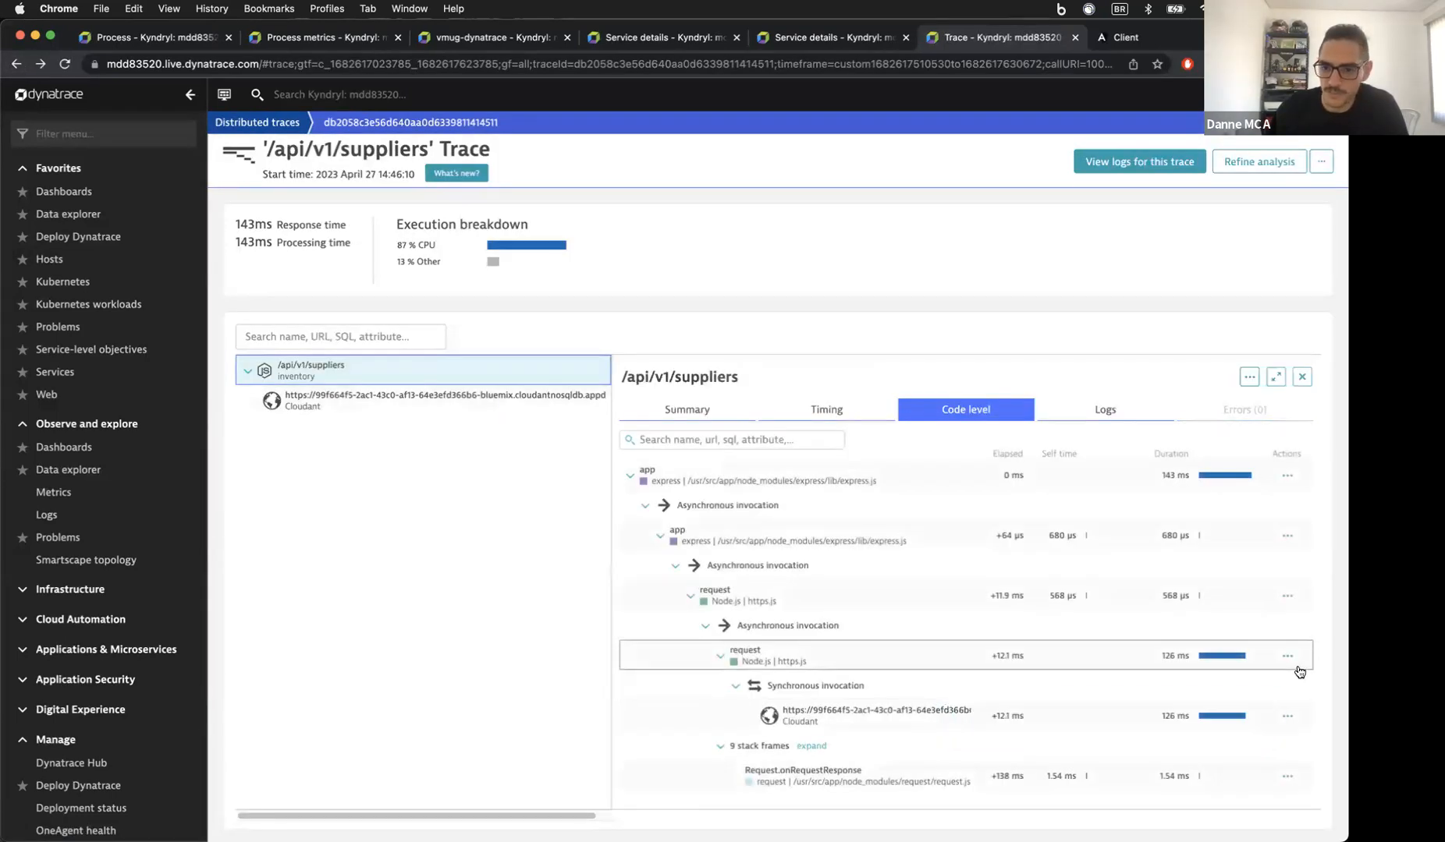
left_click(1288, 659)
left_click(1287, 713)
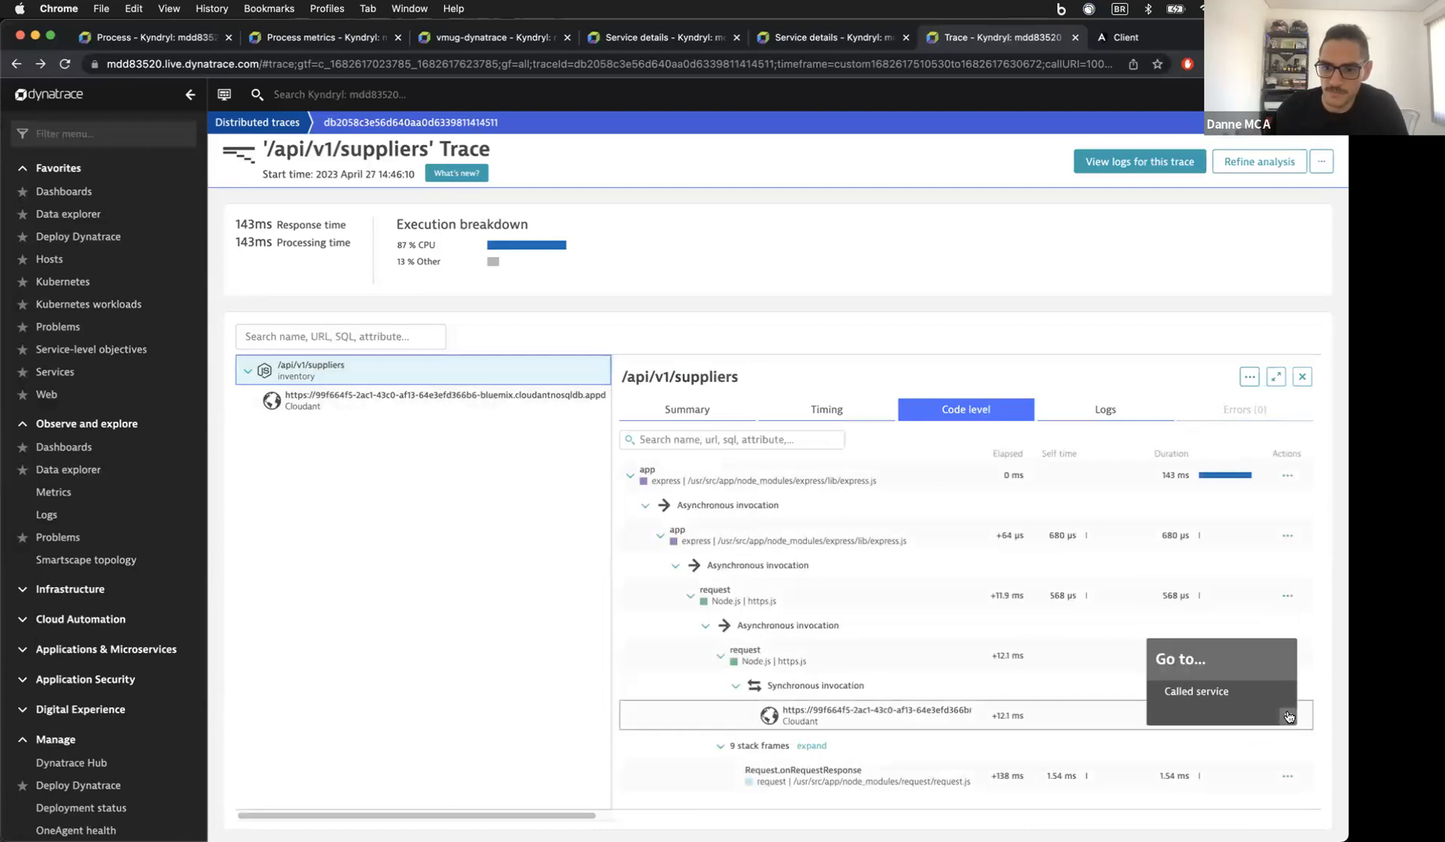
left_click(1284, 537)
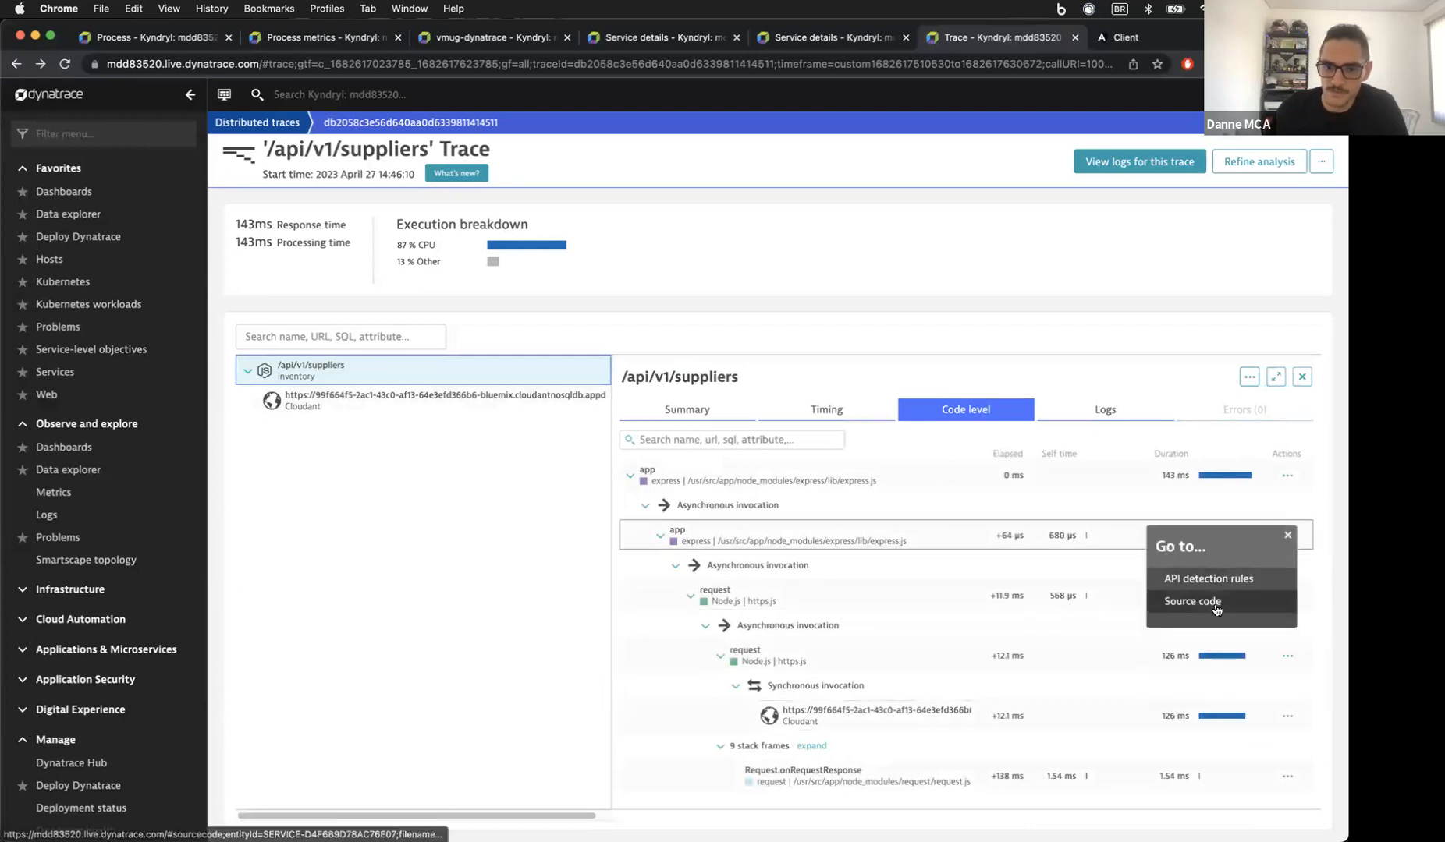
Step: Scroll through the express.js source code, then go to the Dashboards list
left_click(1201, 601)
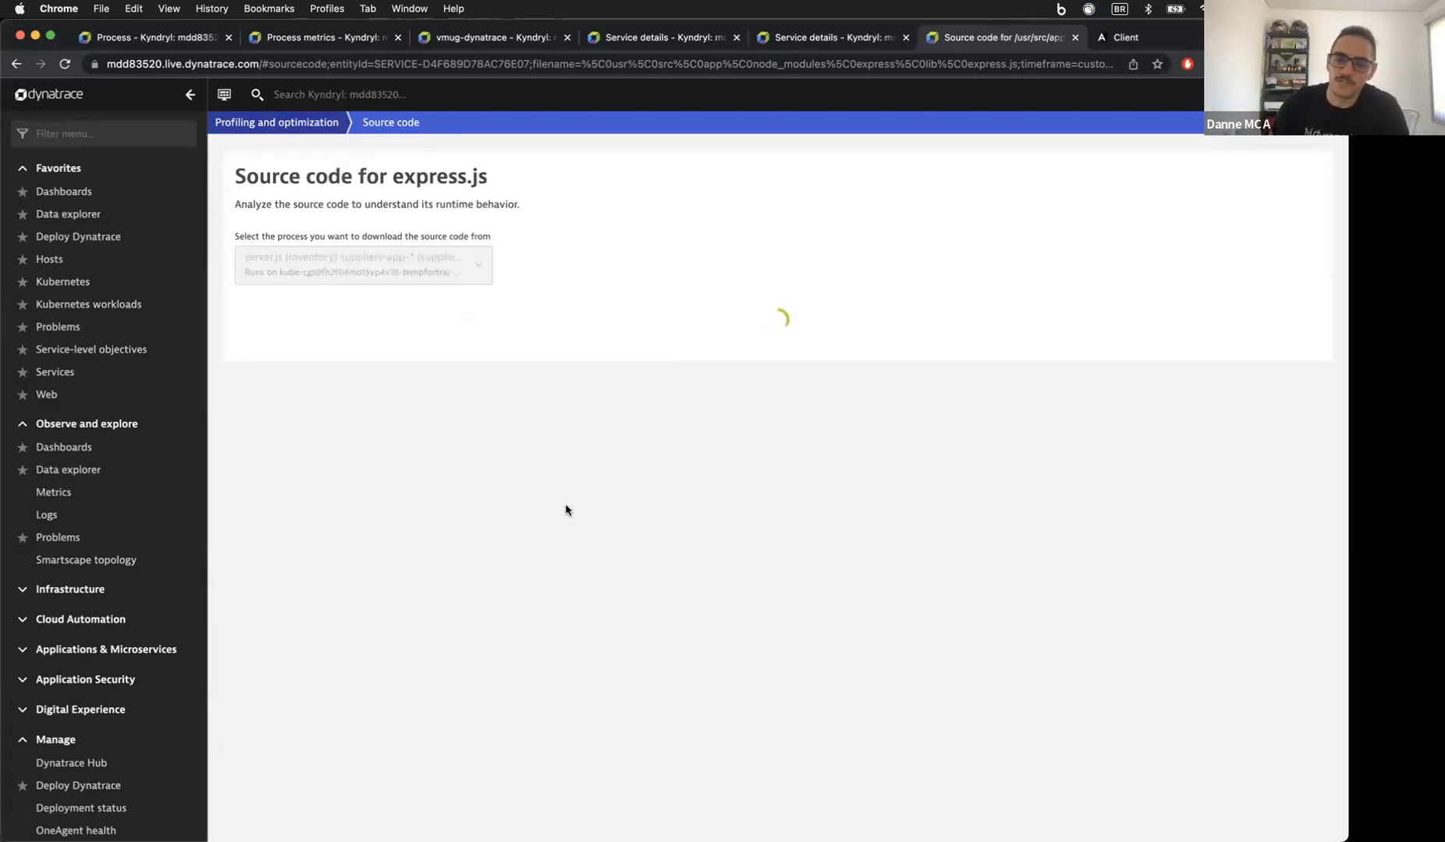
scroll(566, 505, "down", 2)
scroll(566, 504, "down", 20)
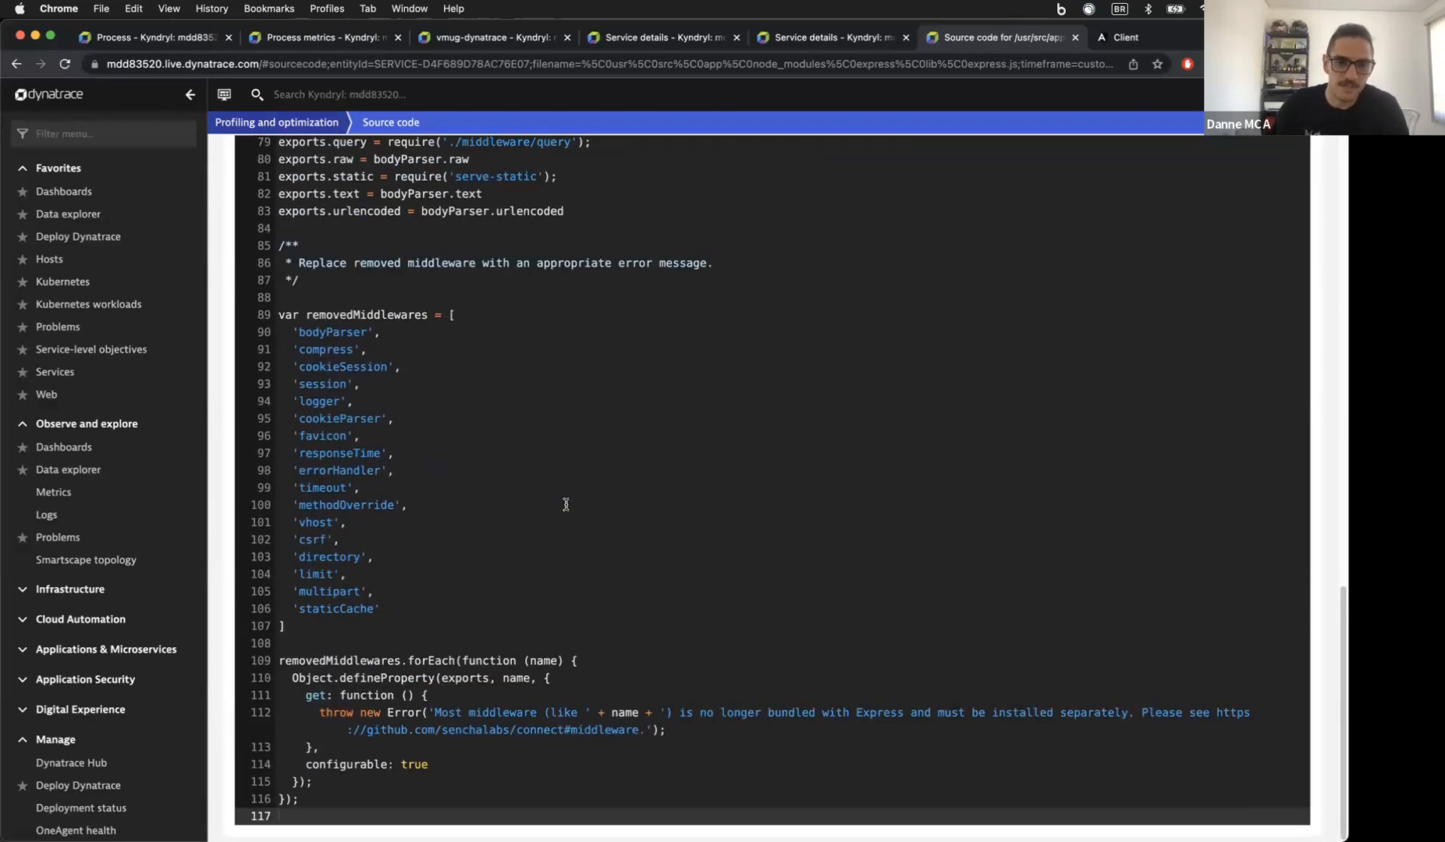
scroll(565, 505, "up", 20)
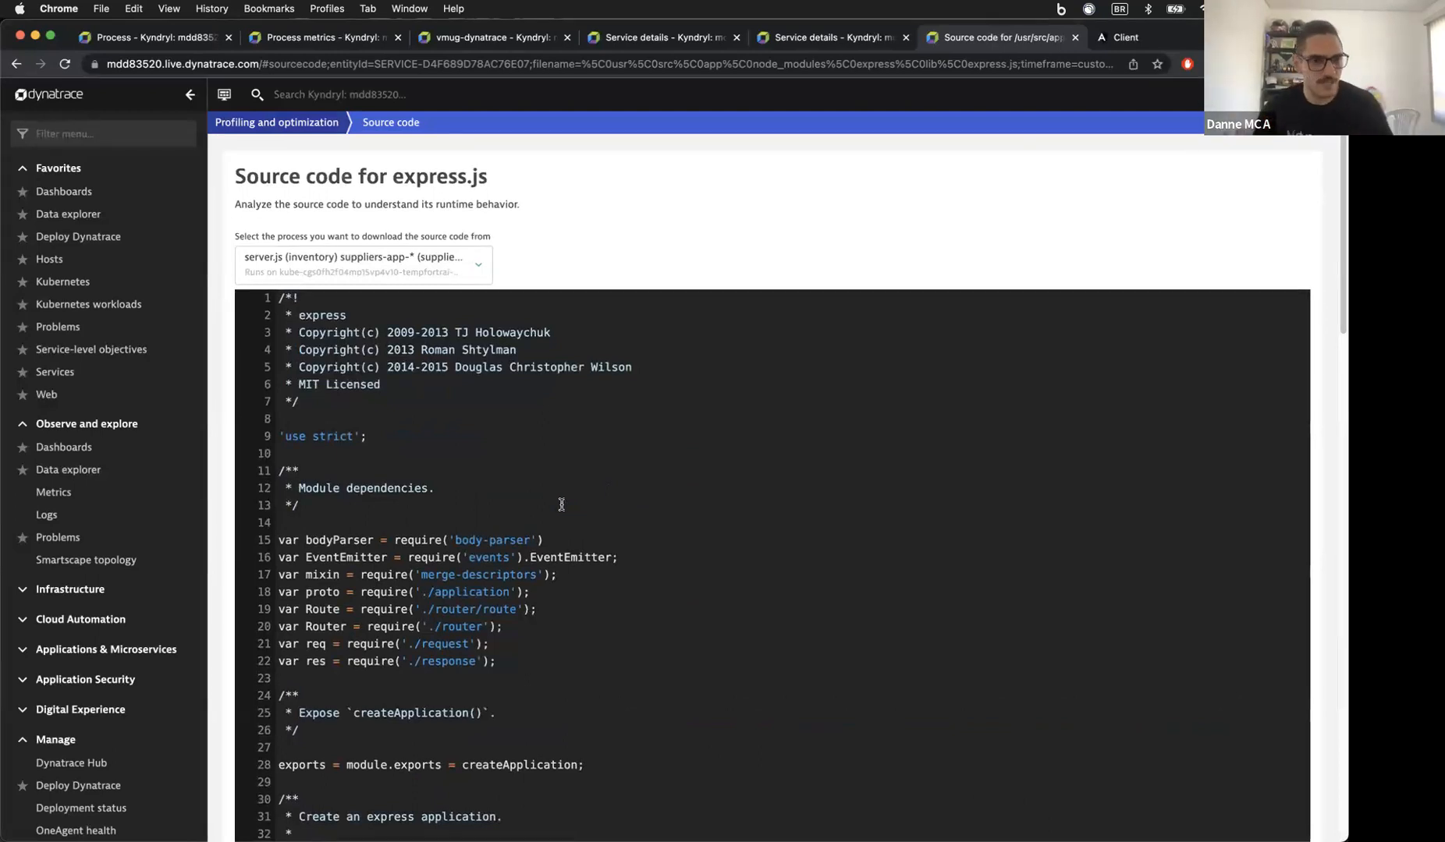
left_click(96, 194)
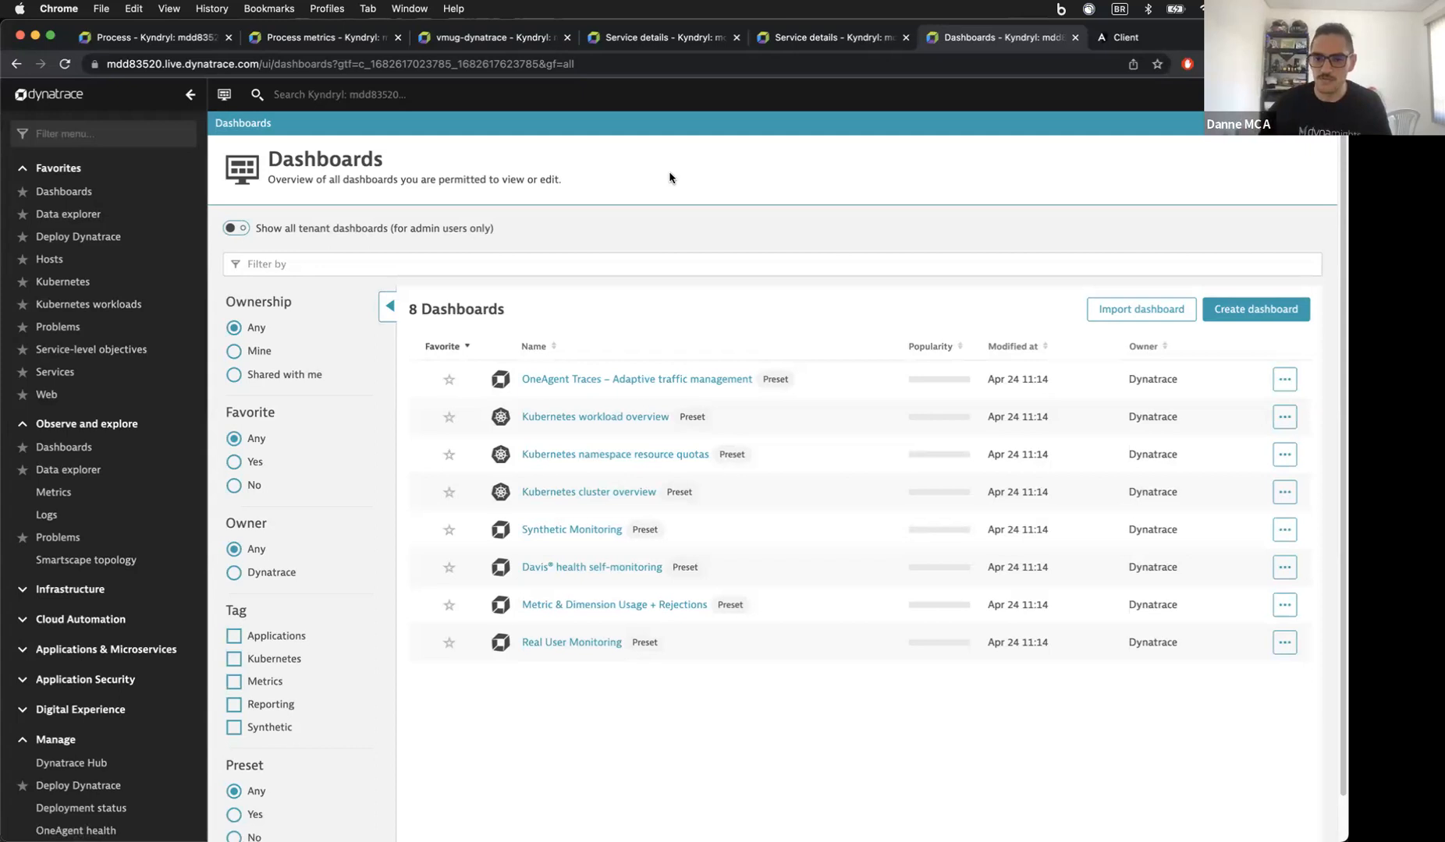
Step: Start a new dashboard and name it 'VMUG - DEMO'
left_click(1264, 311)
left_click(1122, 356)
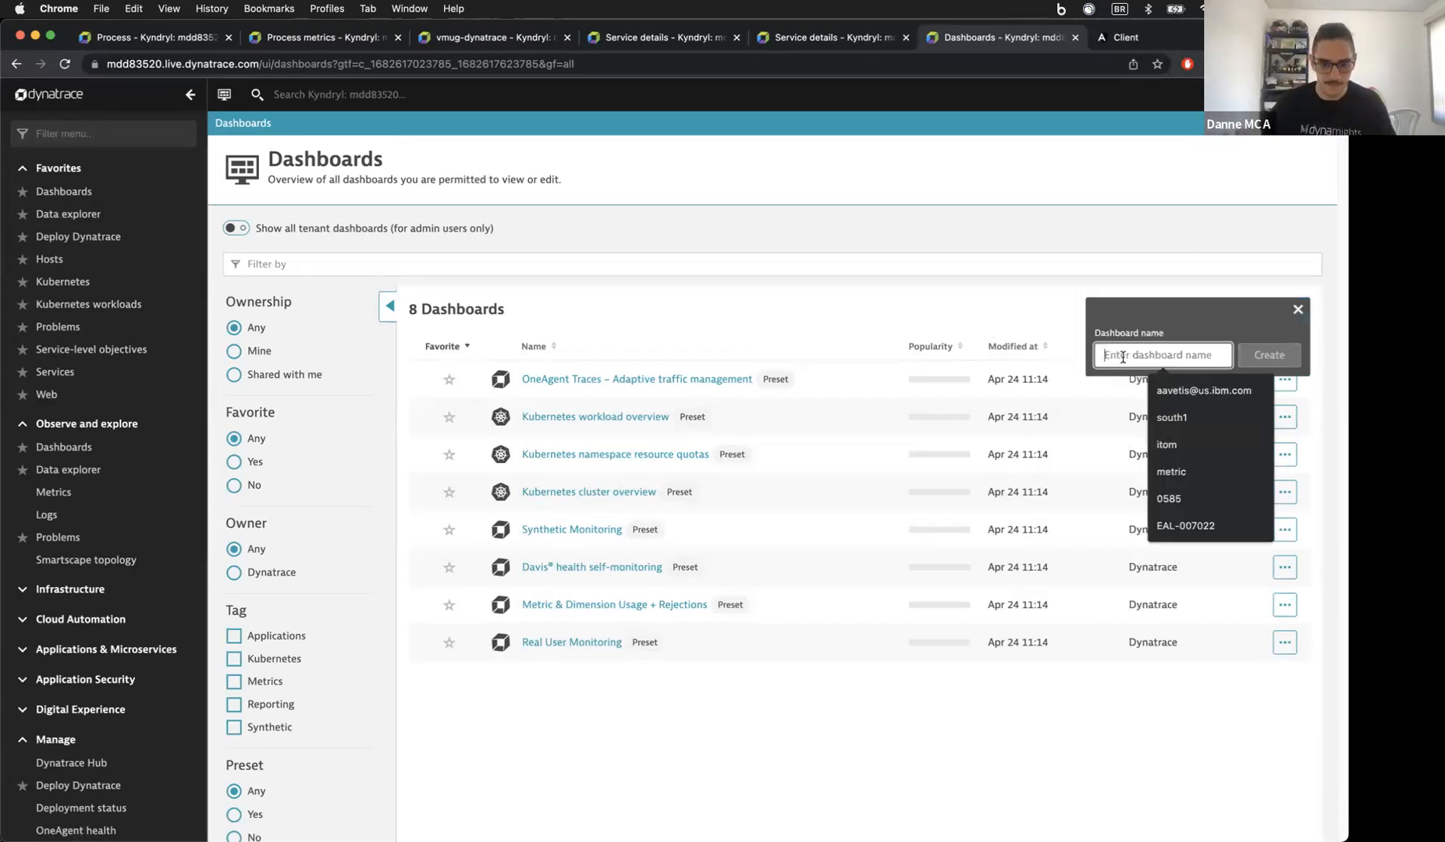
type("VMUG")
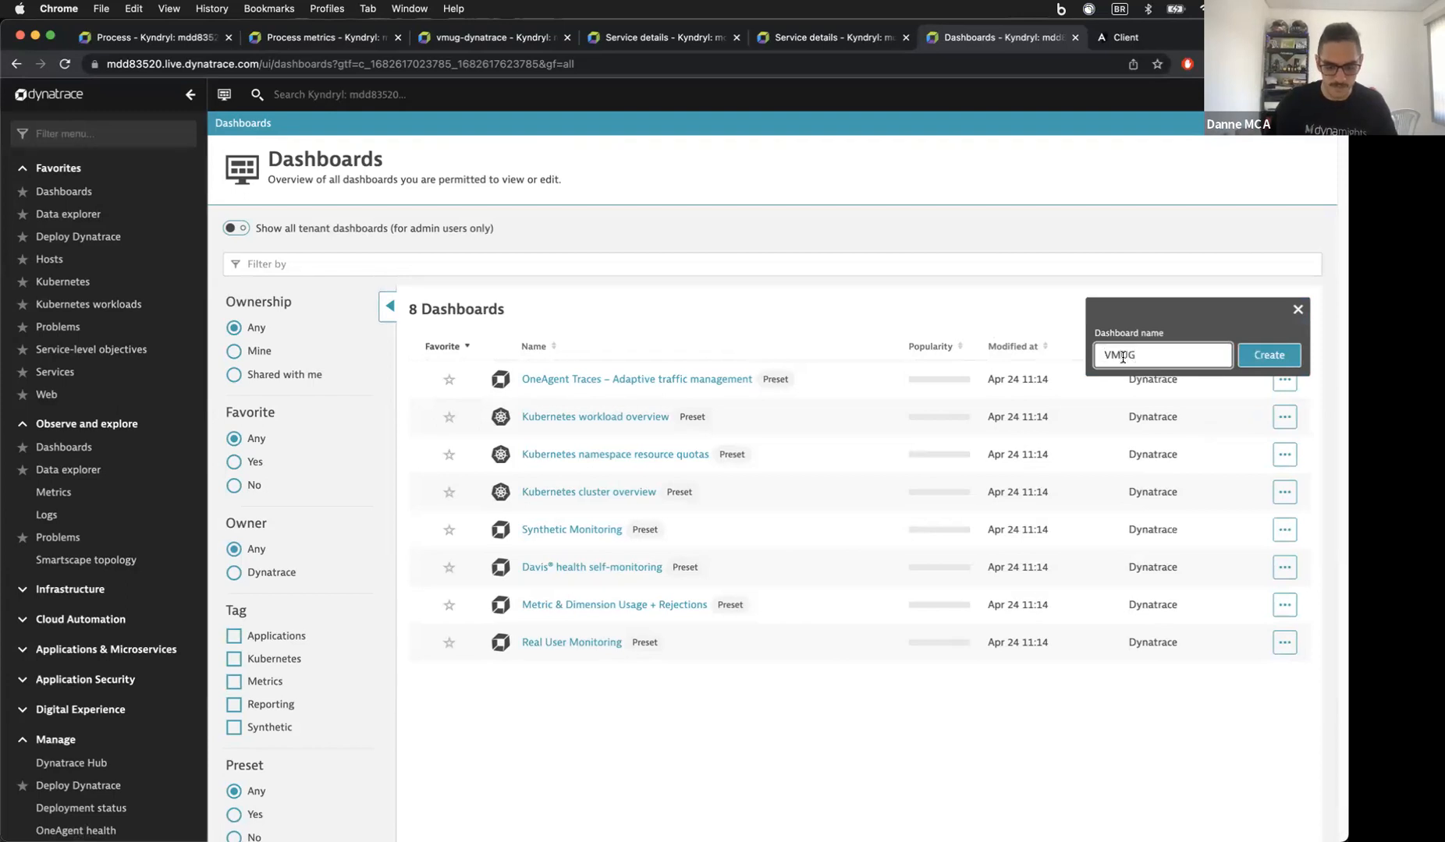
type(" -Dash")
key("BackSpace")
key("BackSpace")
key("BackSpace")
type("DEMO")
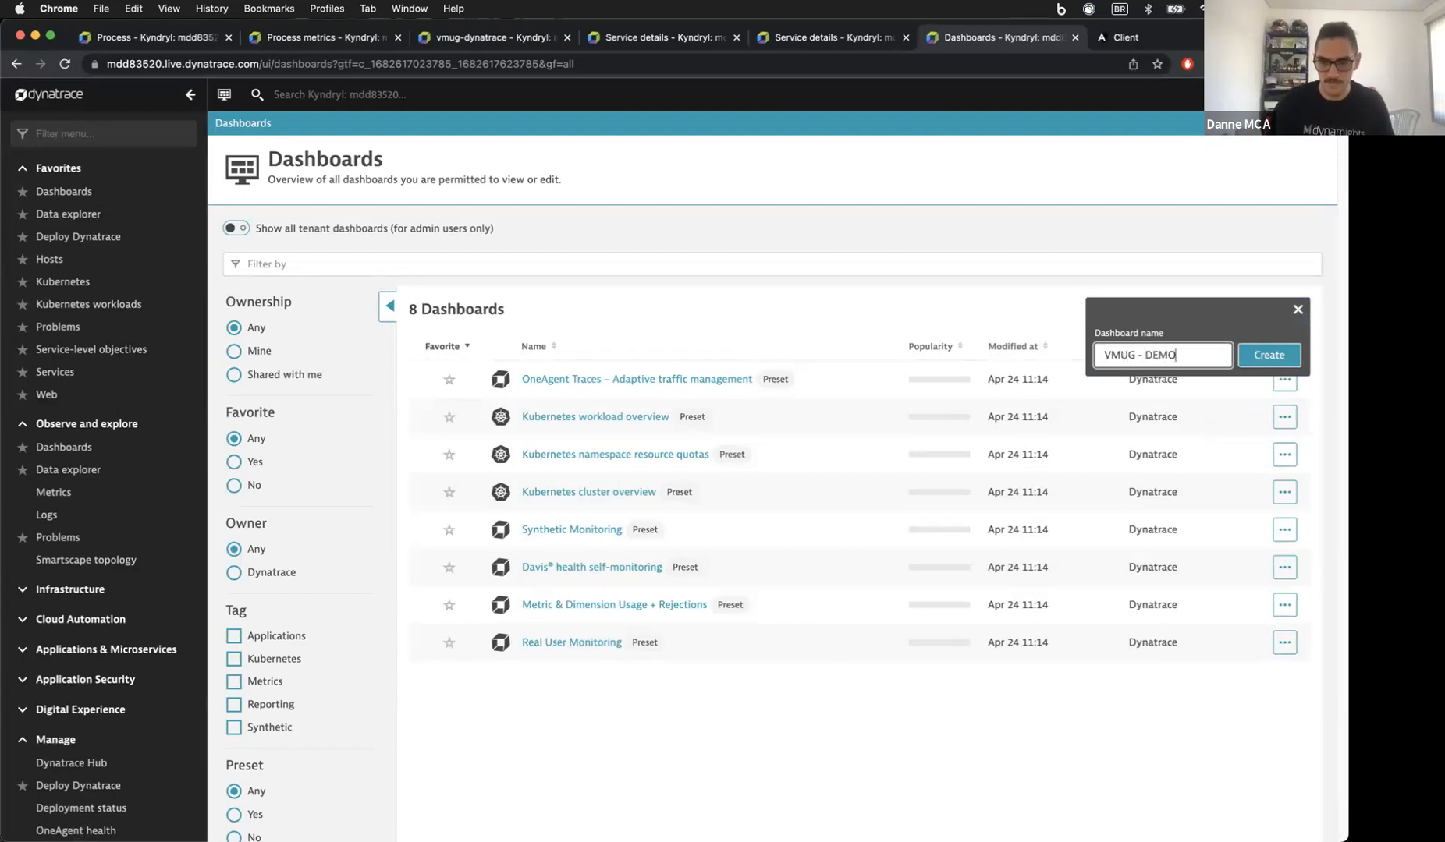
left_click(1269, 358)
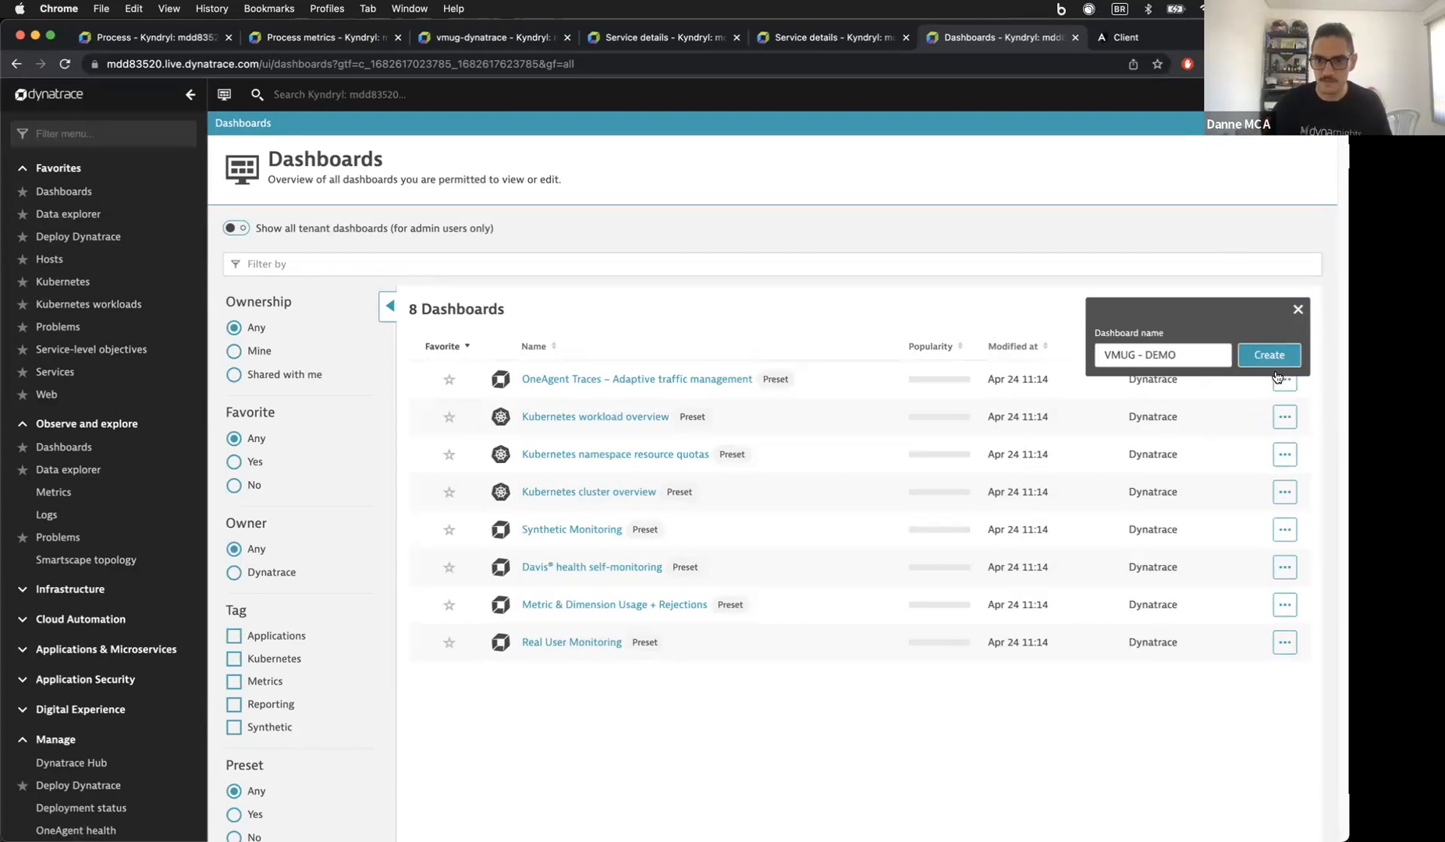
left_click(1249, 310)
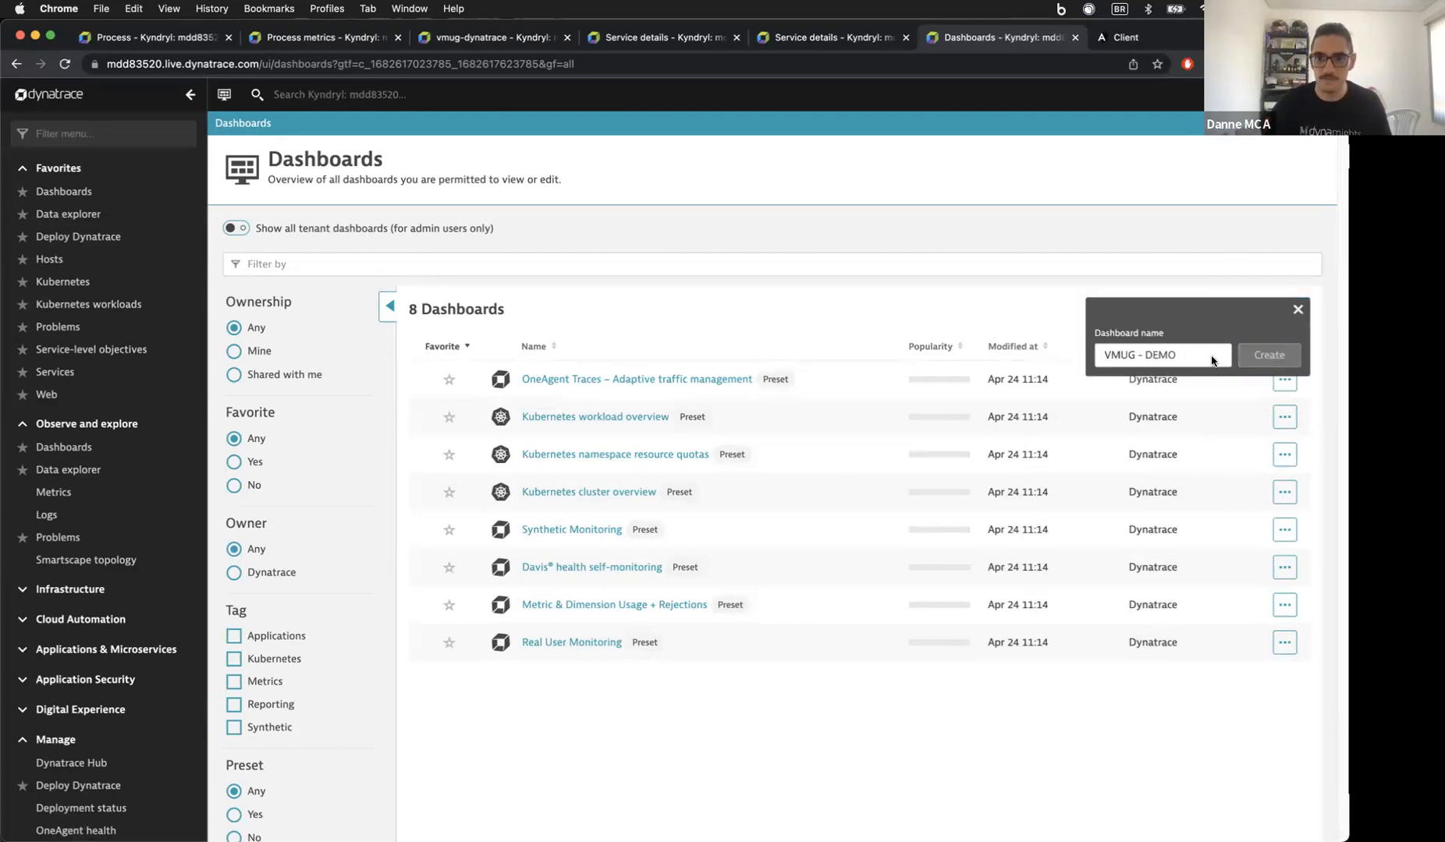
Step: Create the VMUG - DEMO dashboard with a top-left web application tile for Suppliers App - VMUG
left_click(1260, 357)
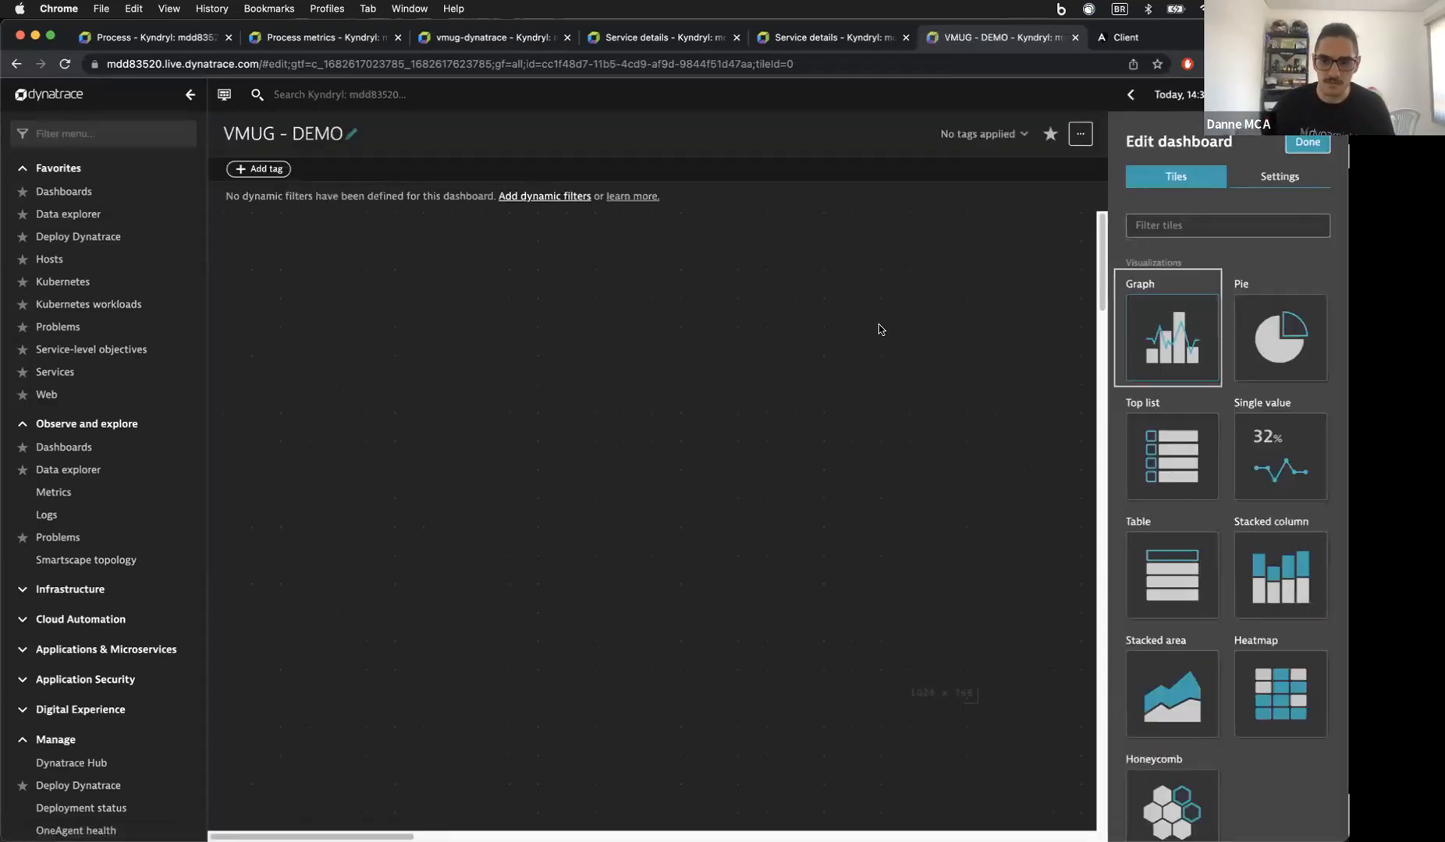
left_click(1247, 233)
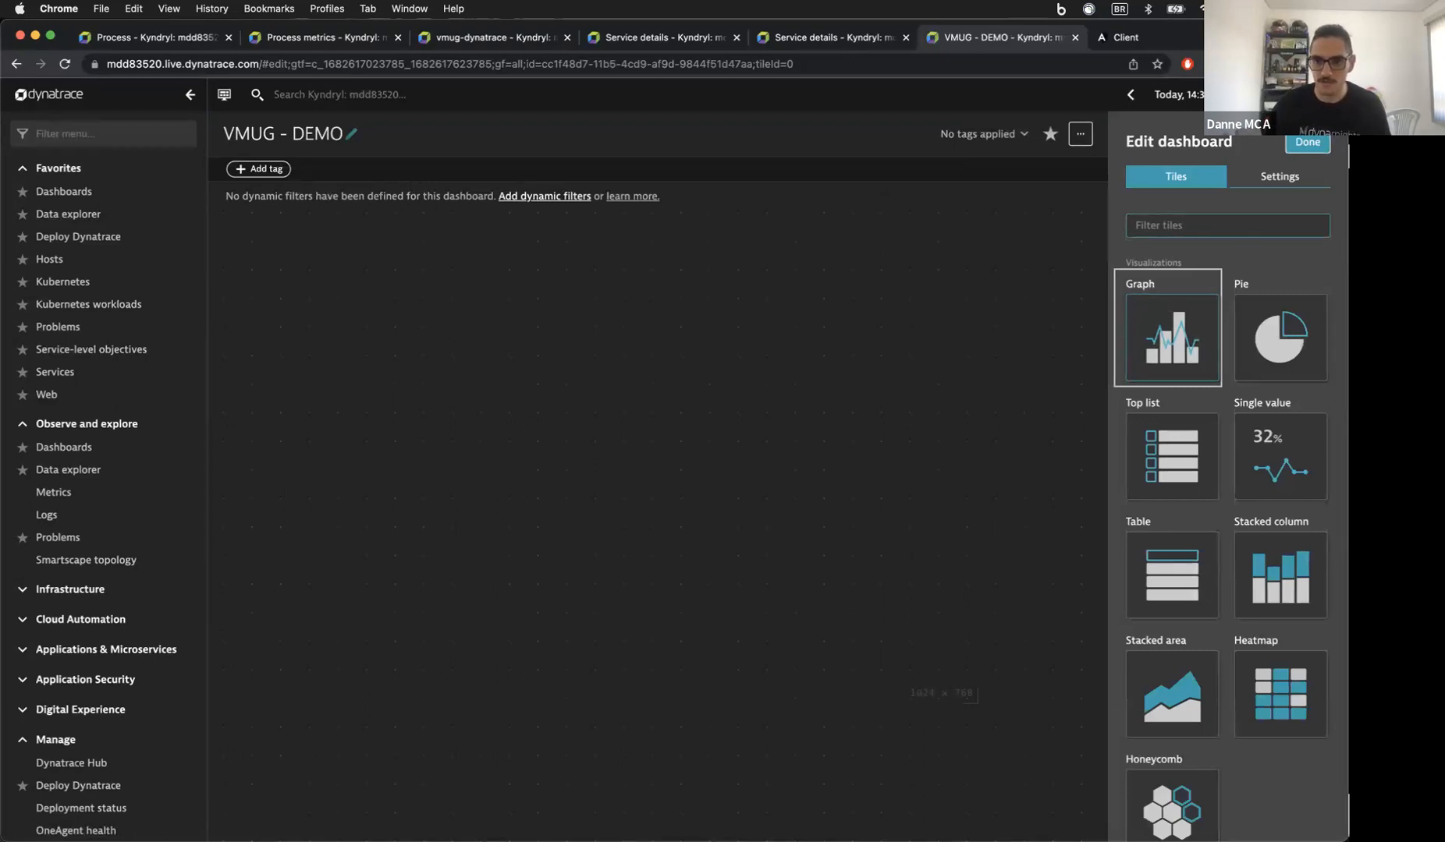
left_click(1165, 220)
type("WEB")
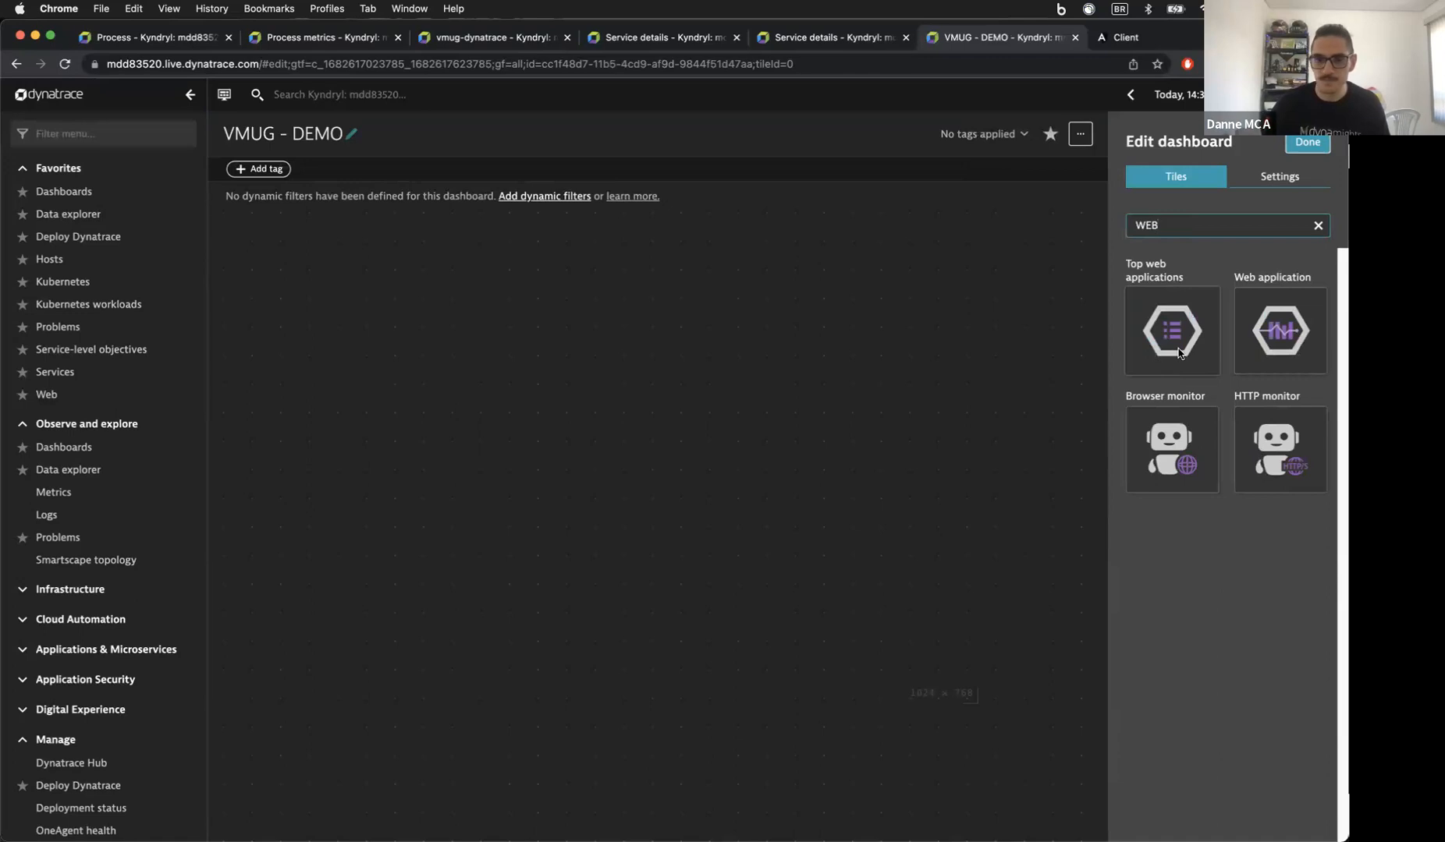
left_click_drag(1180, 353, 319, 334)
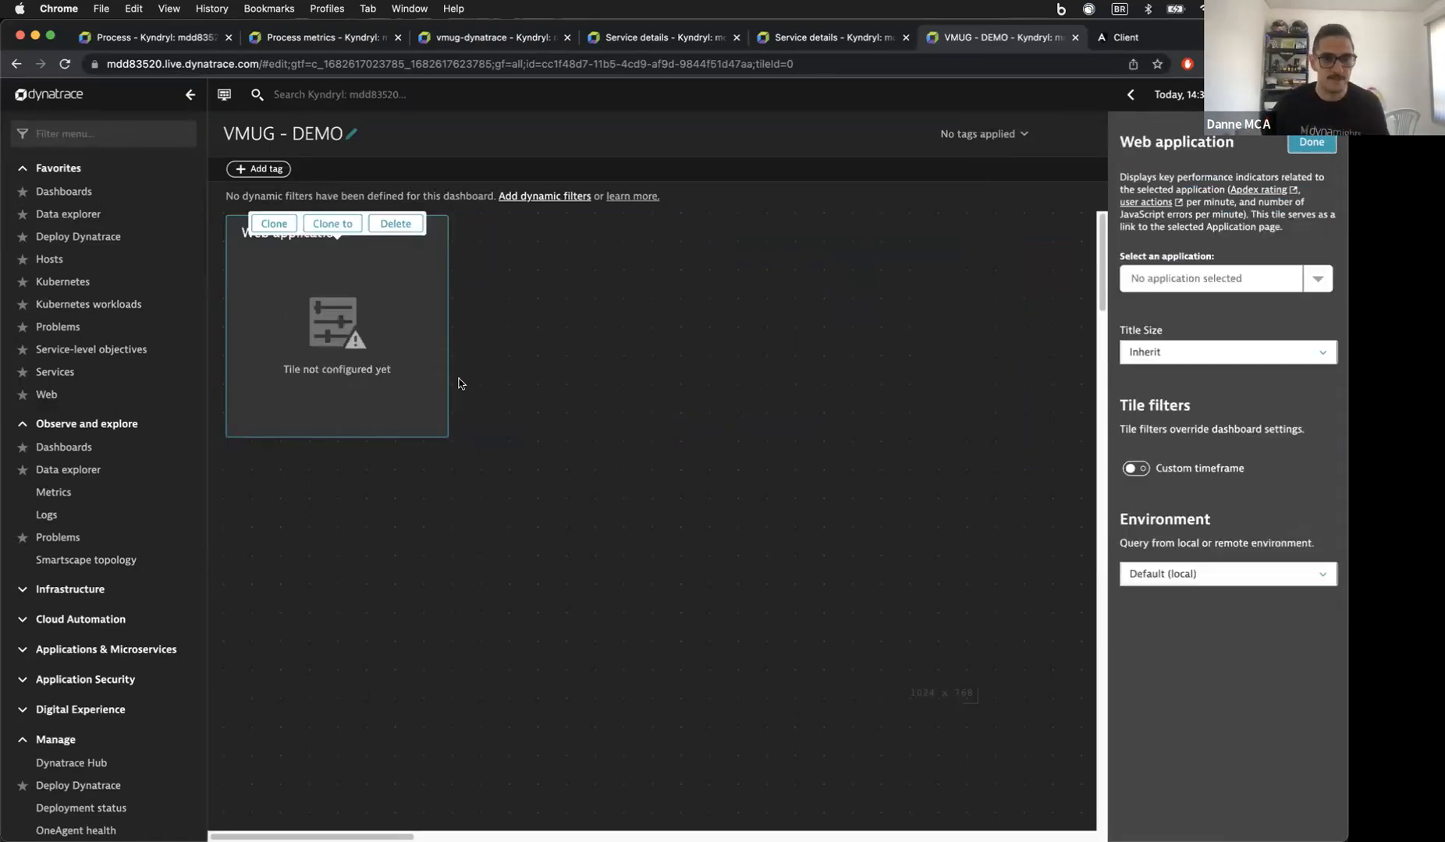
left_click(1315, 283)
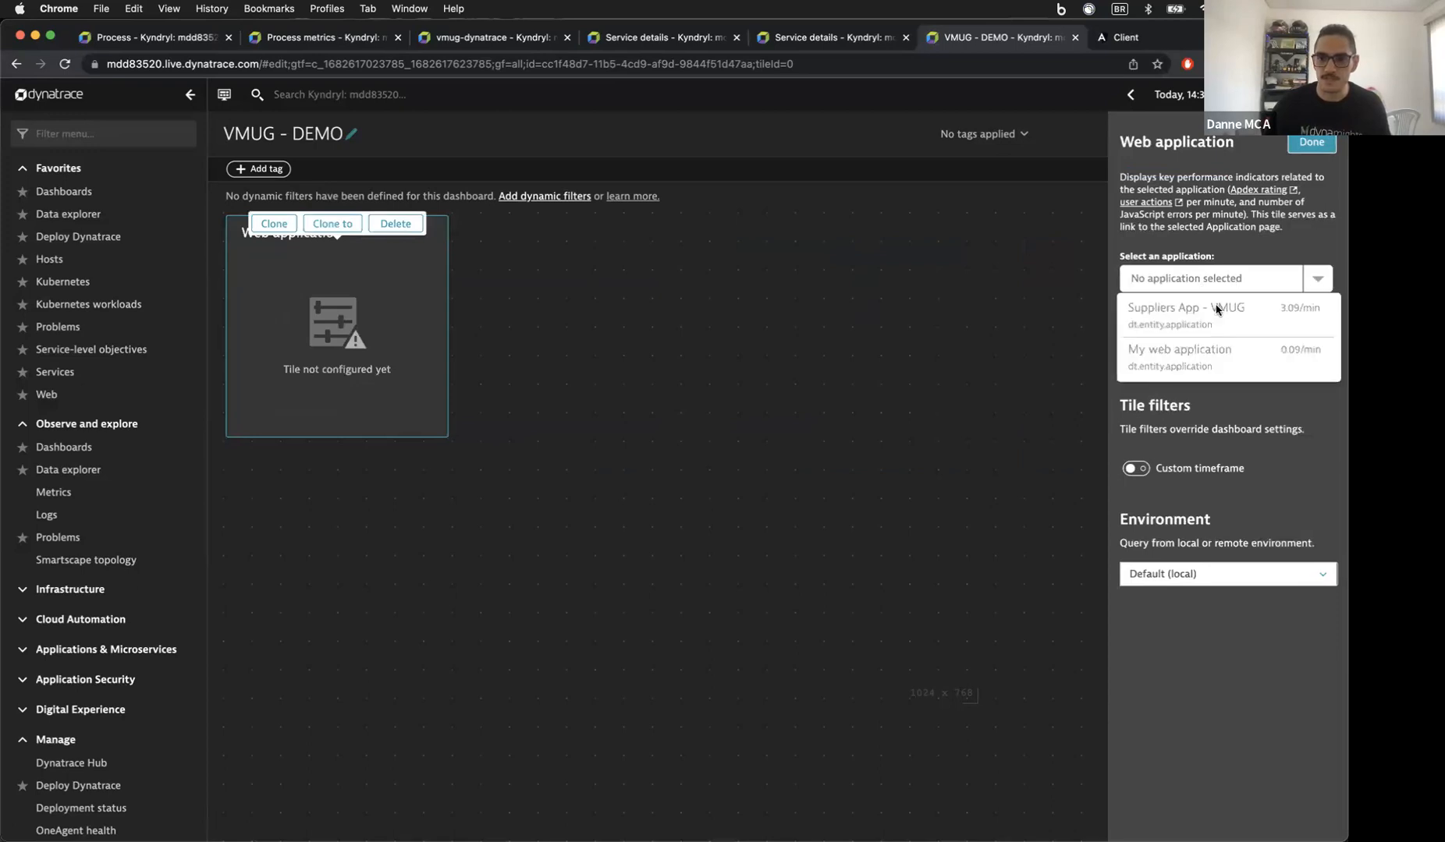
left_click(1194, 312)
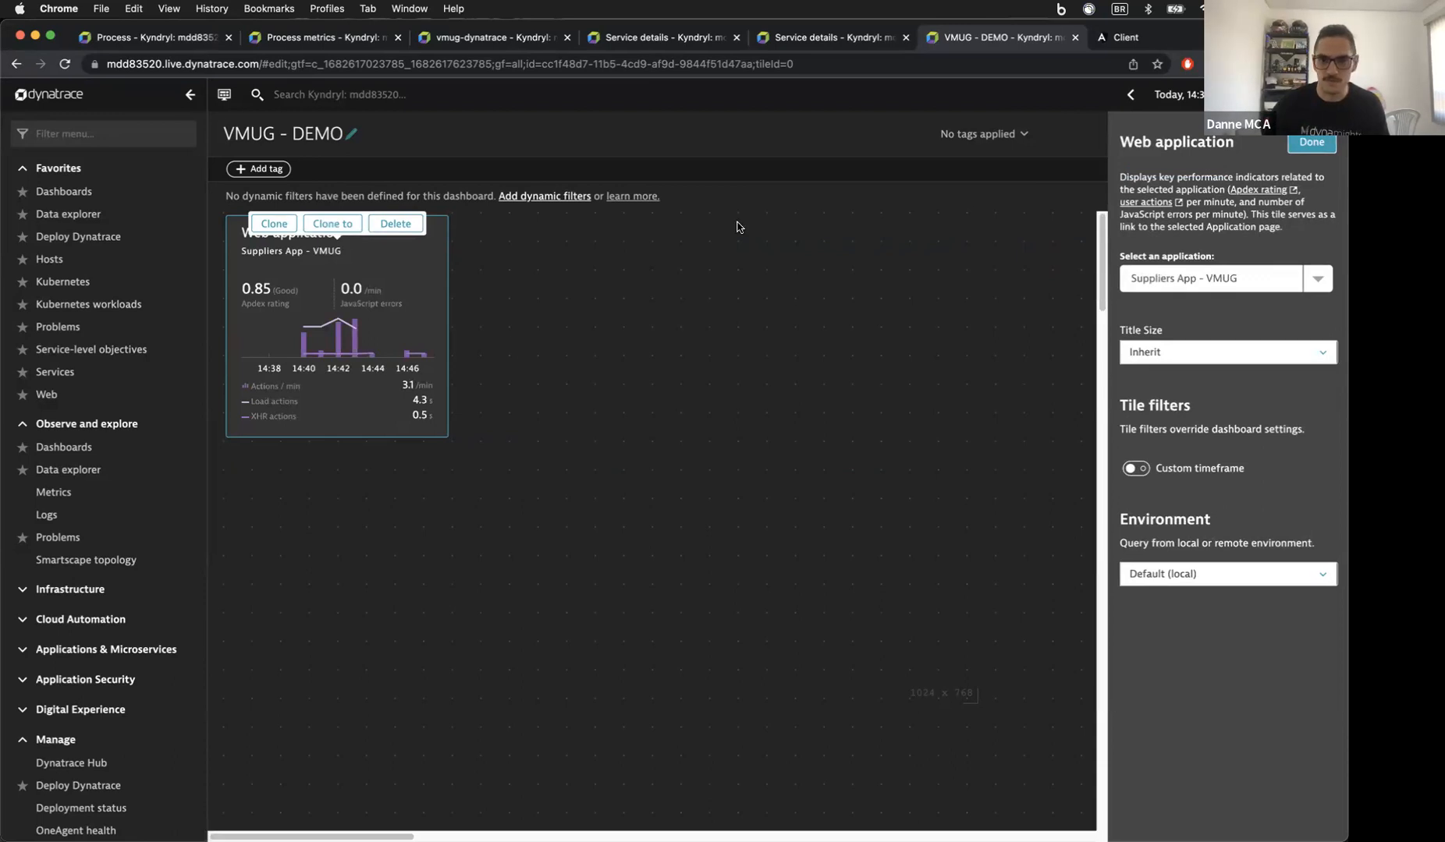
key("super+3")
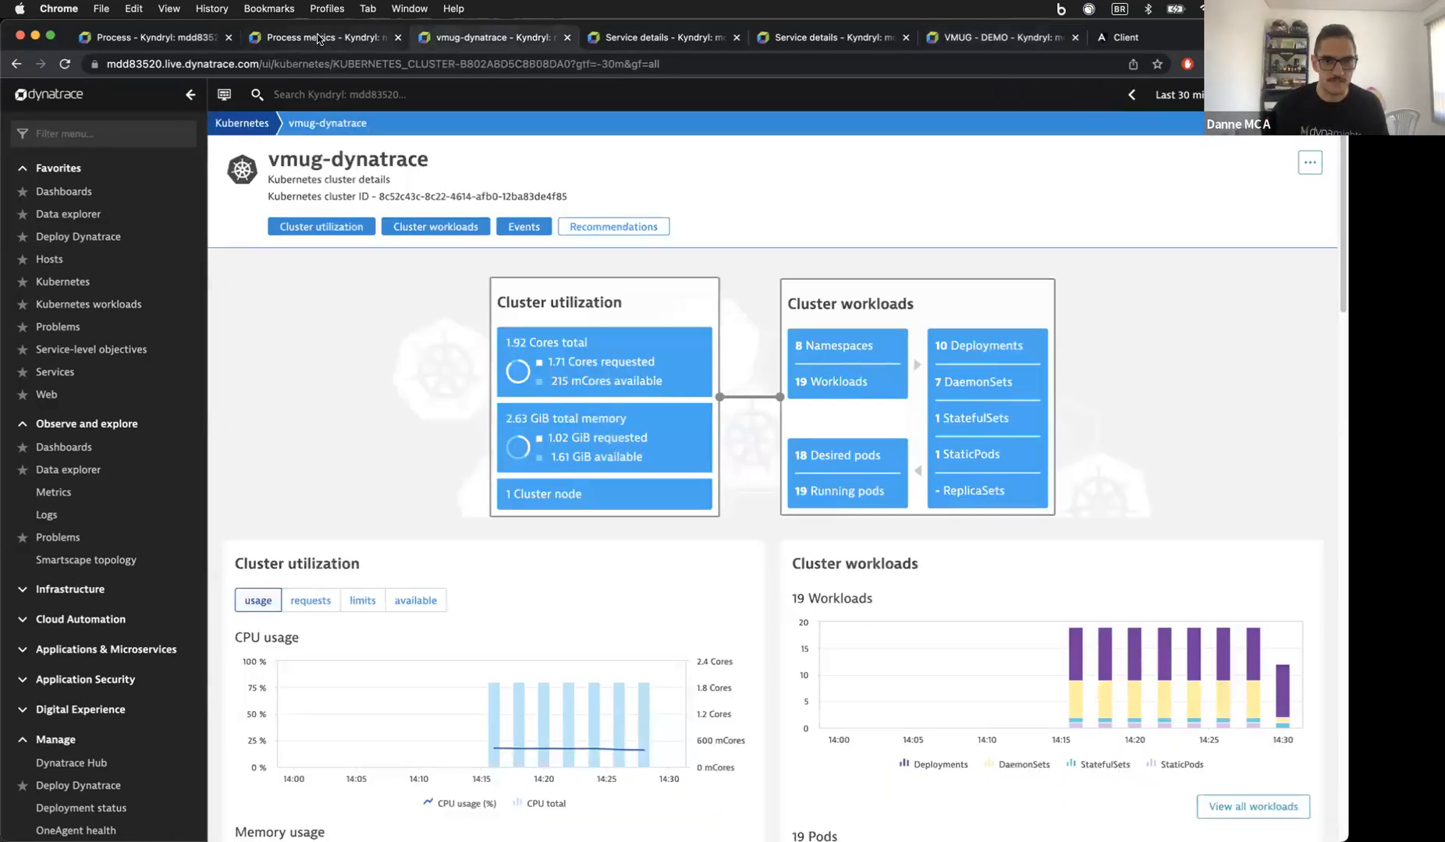
Step: From the inventory service details, open Suppliers App - VMUG and scroll its 4.3 s load and 0.85 Apdex charts
left_click(802, 41)
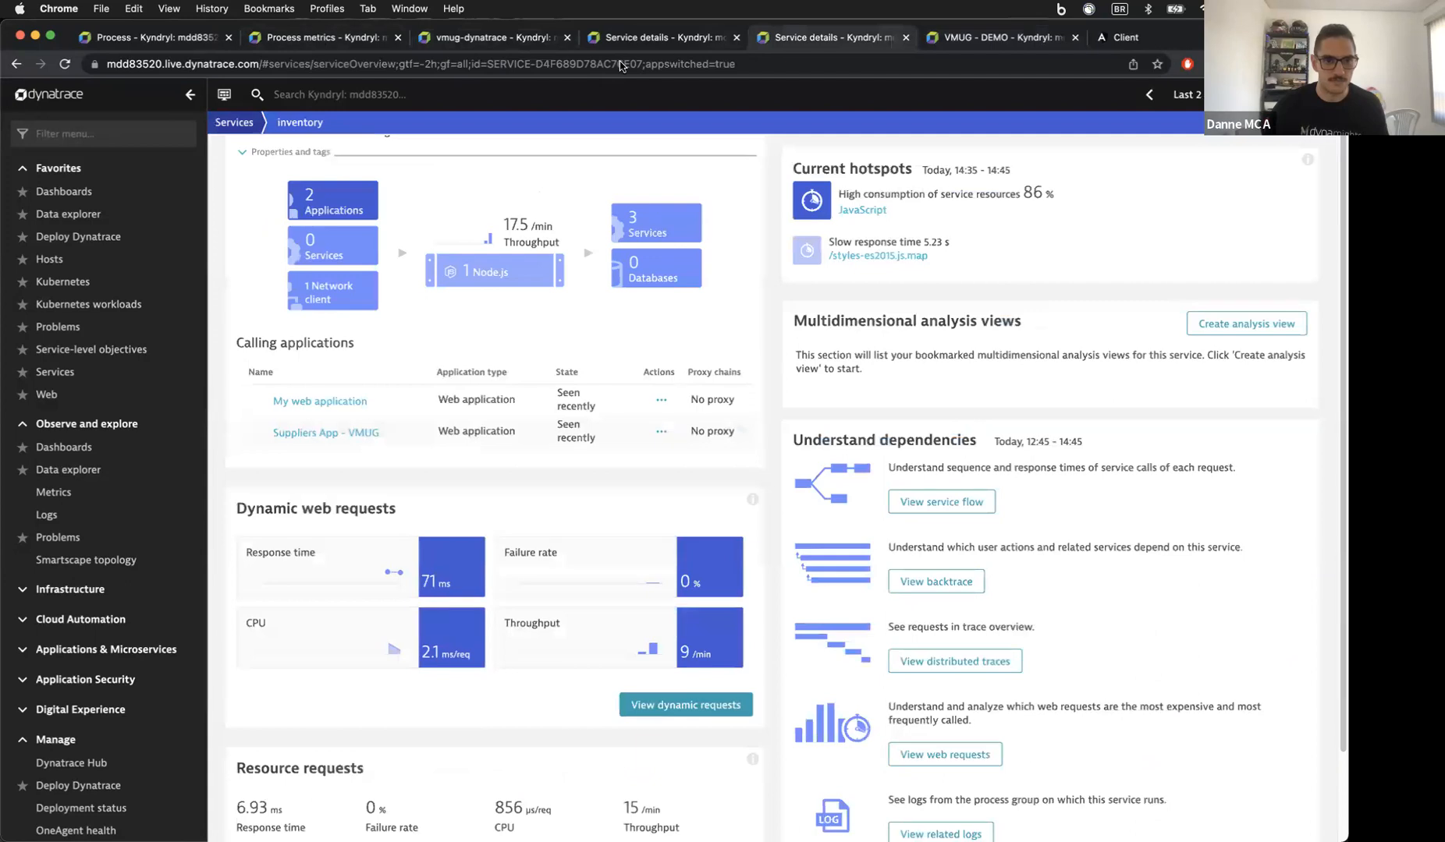
left_click(300, 439)
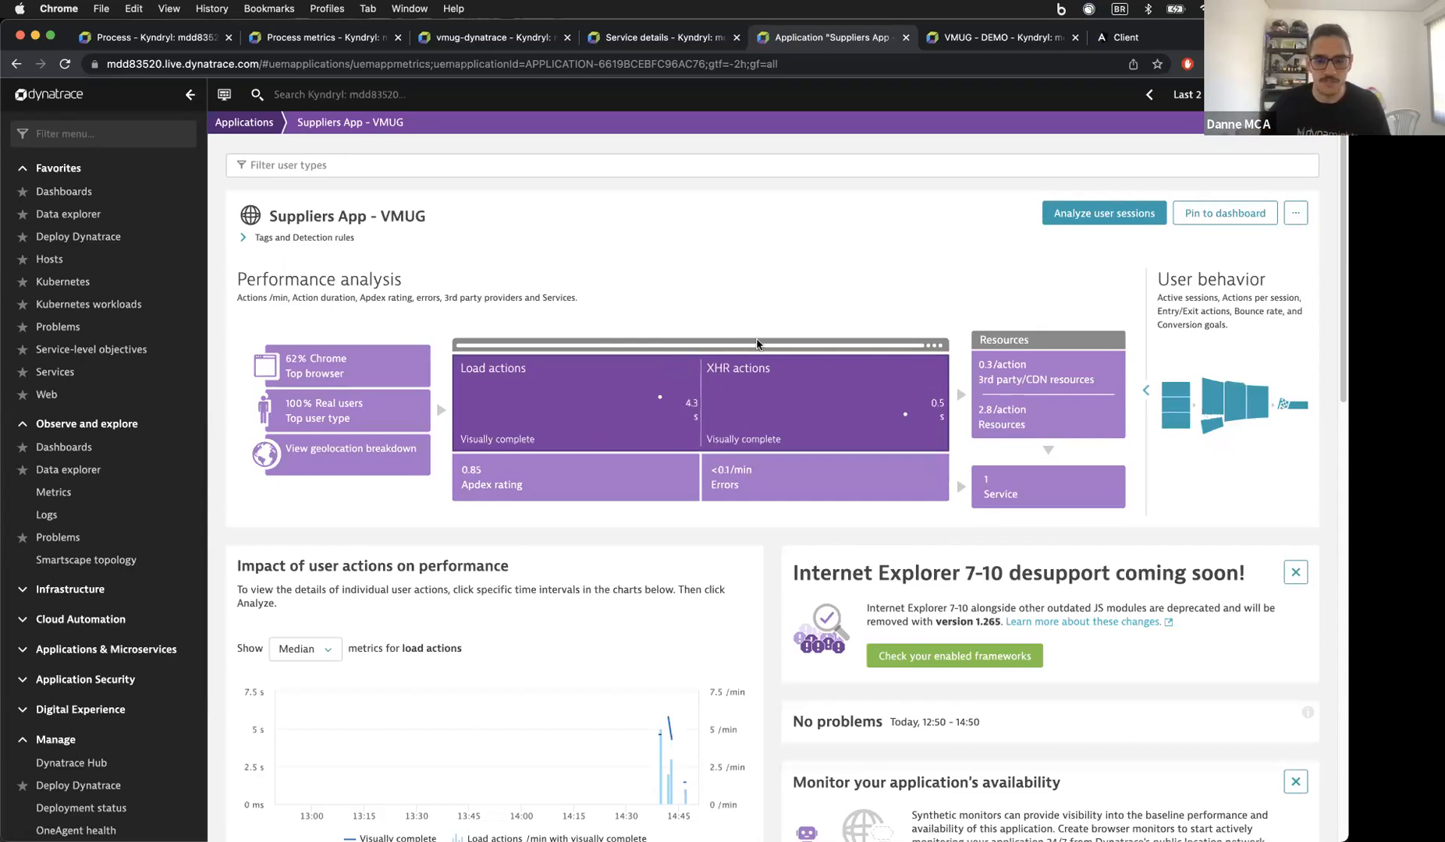
scroll(756, 344, "down", 1)
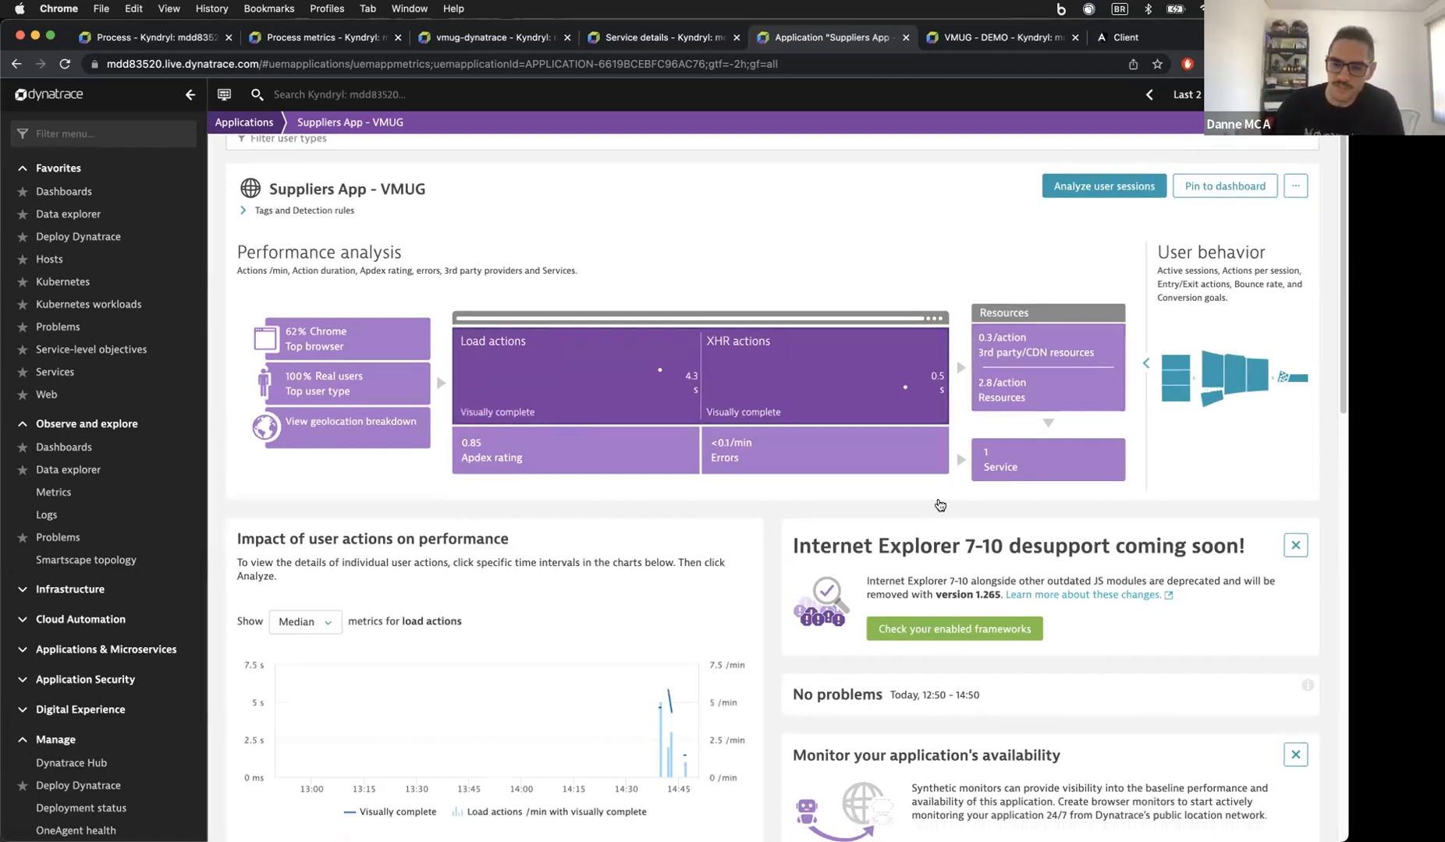
scroll(941, 504, "down", 1)
scroll(940, 505, "down", 3)
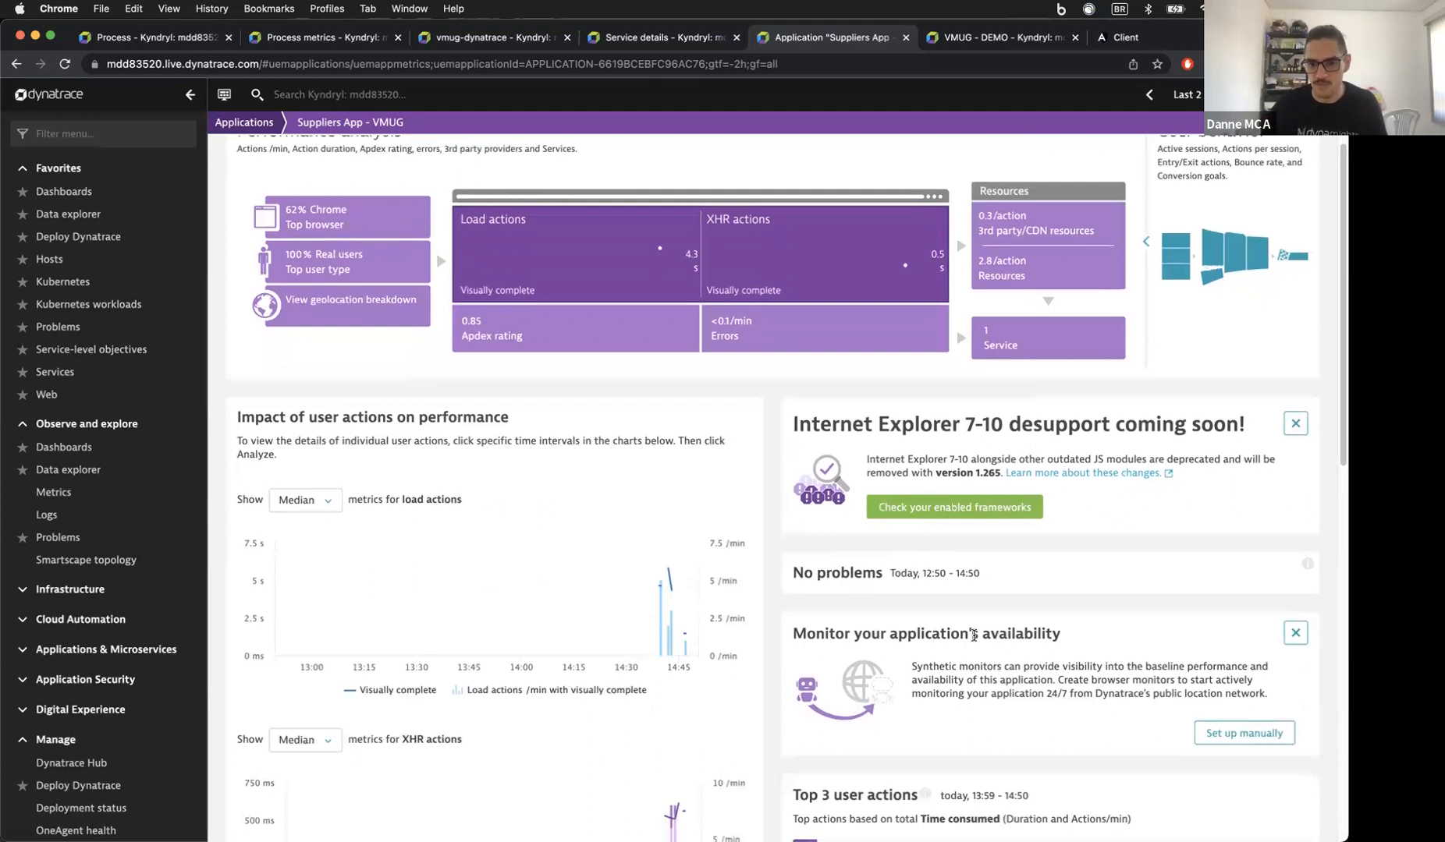
left_click(1233, 733)
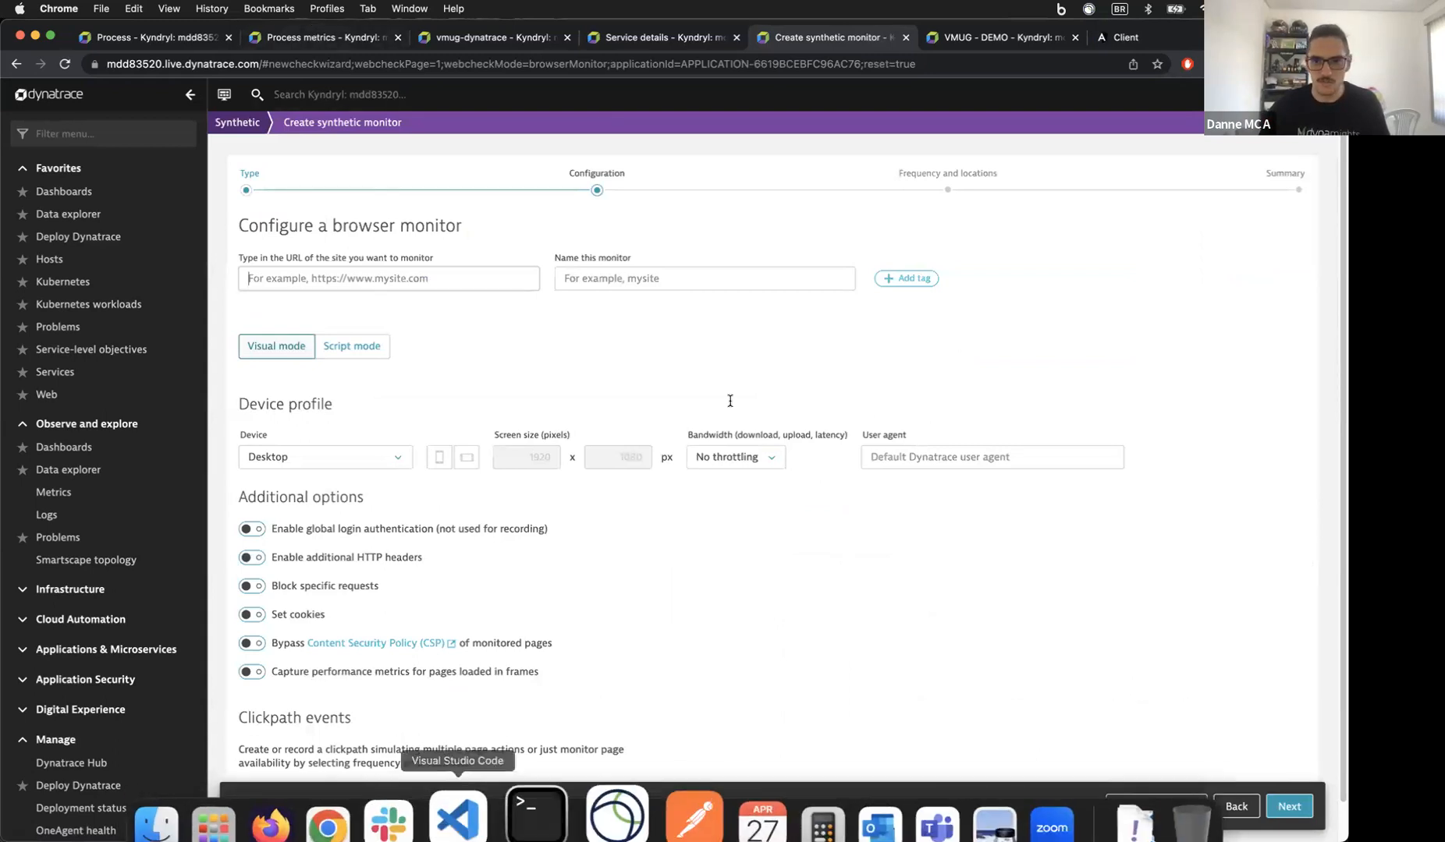
left_click(1144, 37)
left_click_drag(287, 64, 173, 64)
key("super+c")
left_click(308, 43)
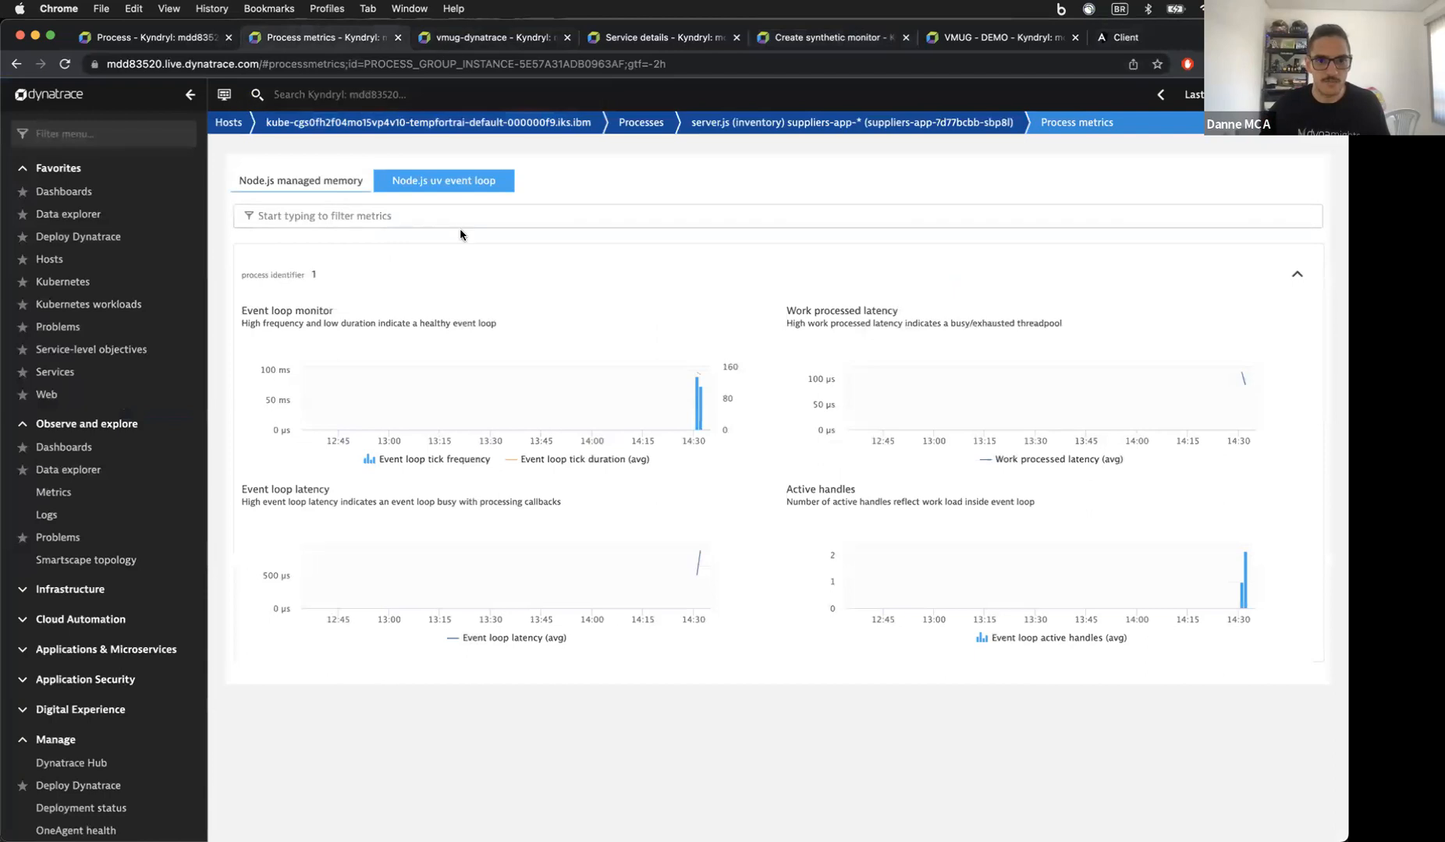
left_click(790, 43)
left_click(423, 273)
key("super+v")
key("Tab")
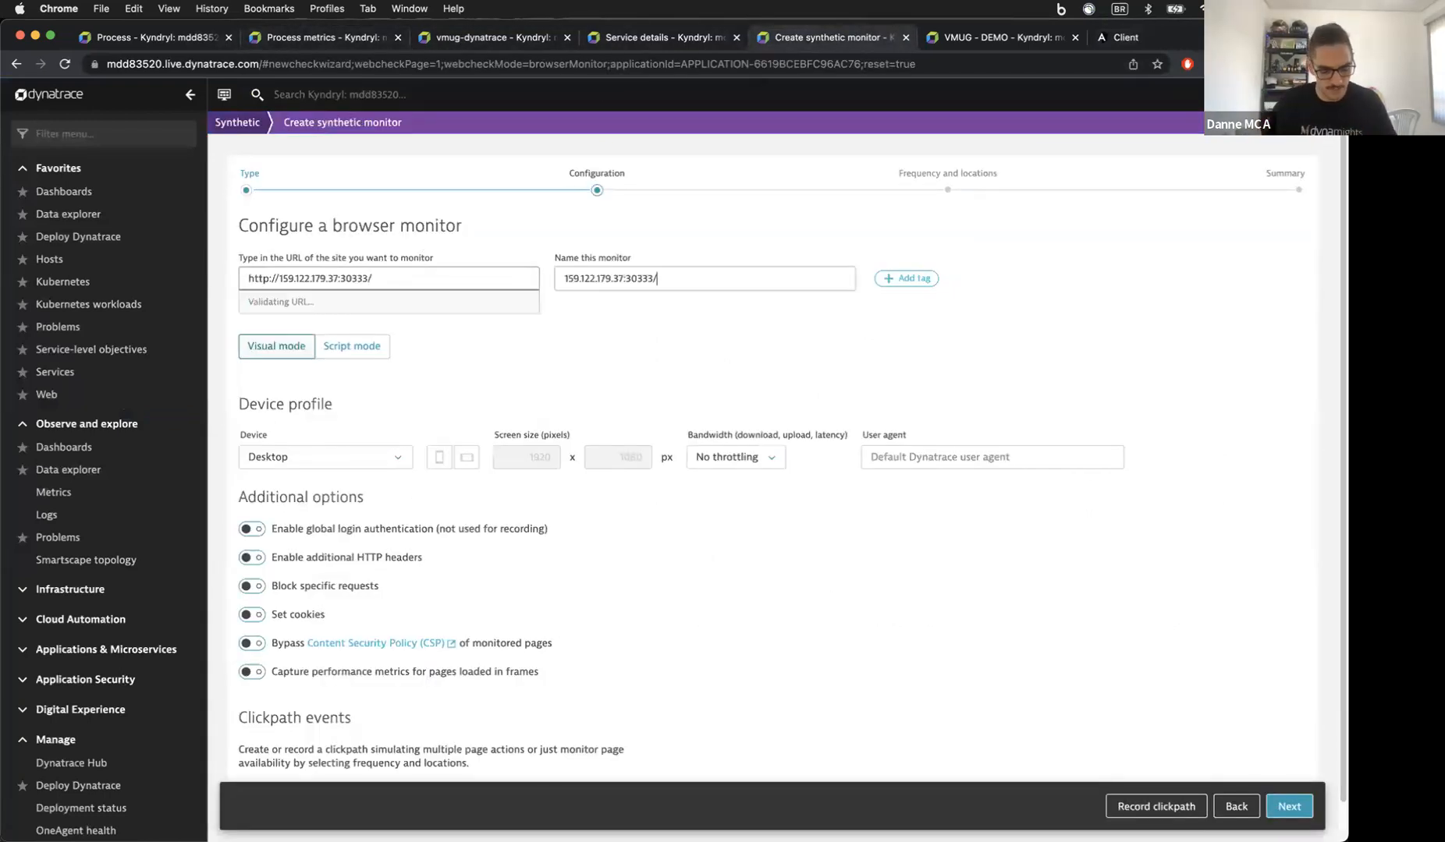
Step: Name the monitor 'Supliers app test', tag it App_Avail, and start recording a clickpath
type("s")
key("super+a")
type("S")
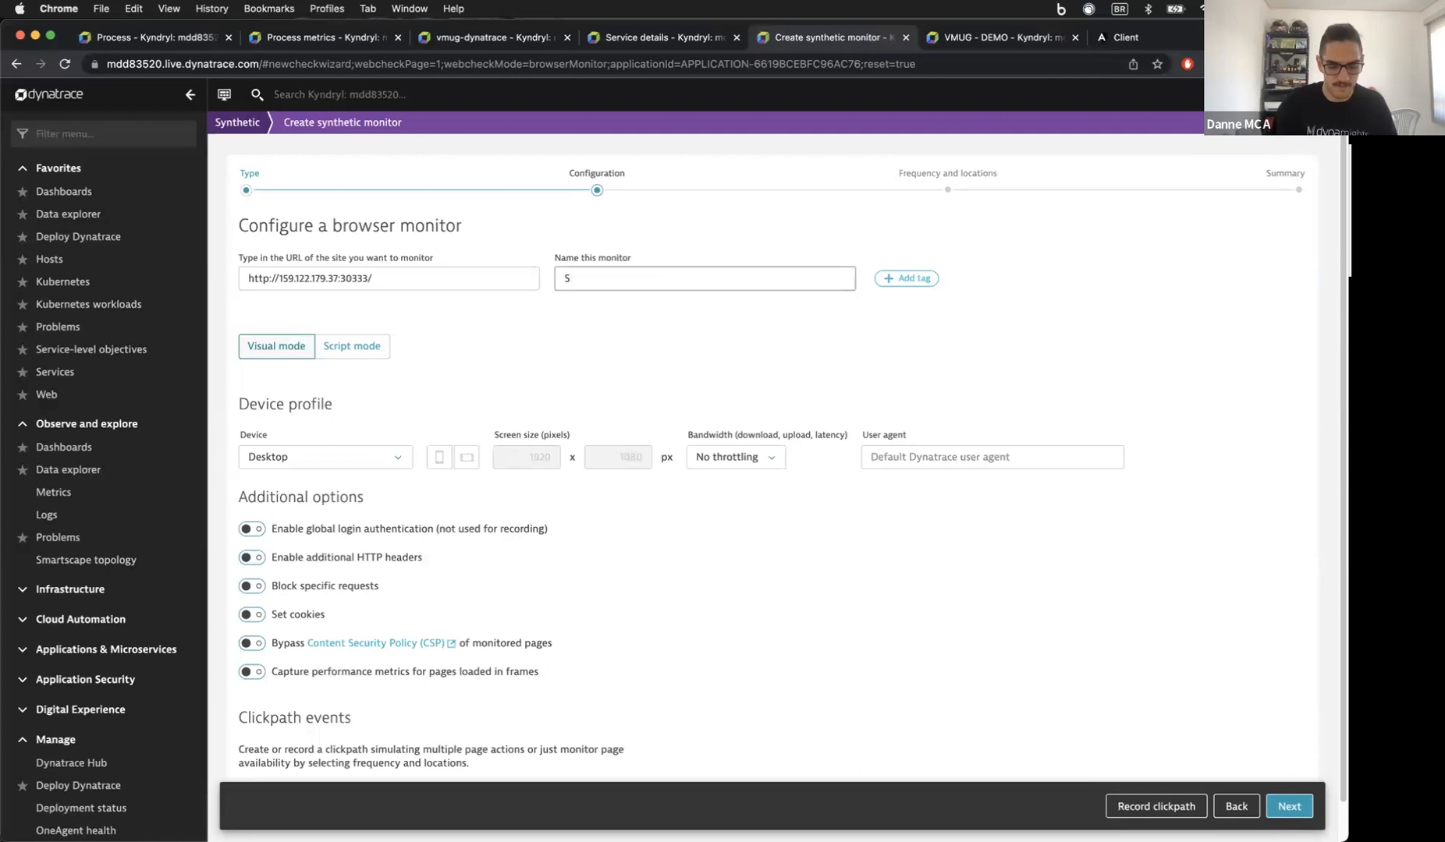
type("upliers app test")
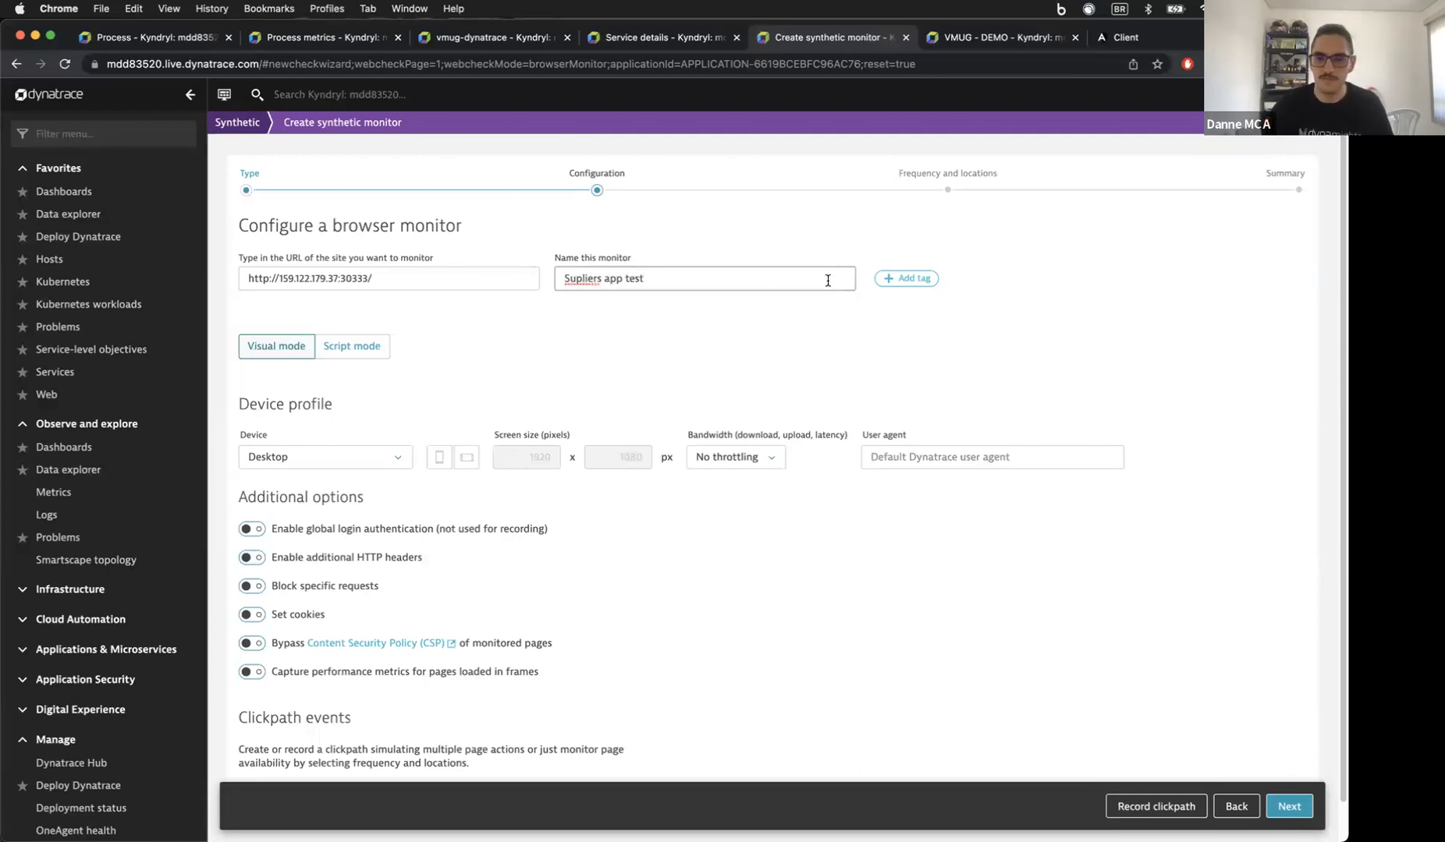
left_click(878, 282)
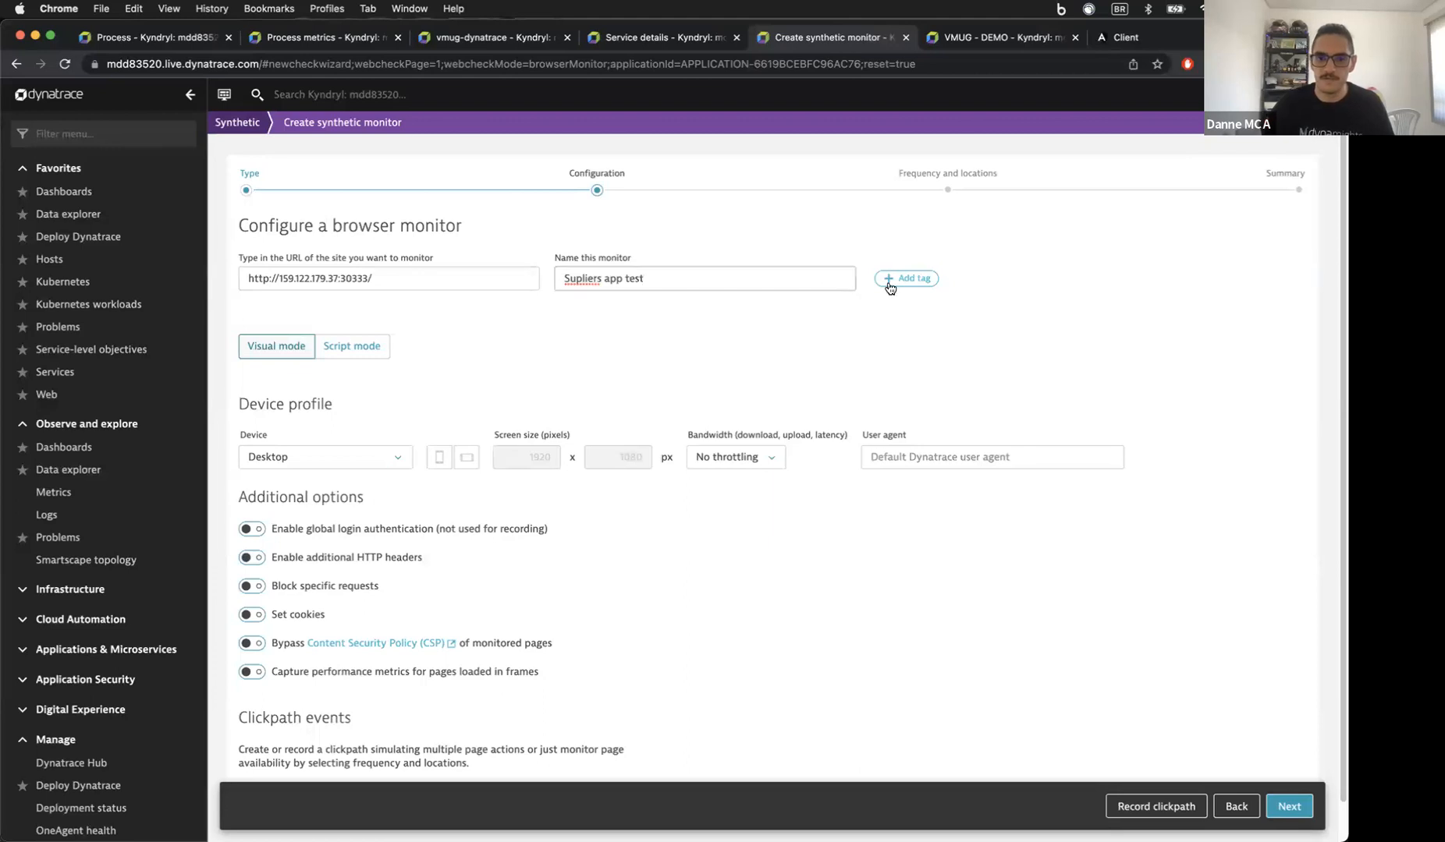
type("App")
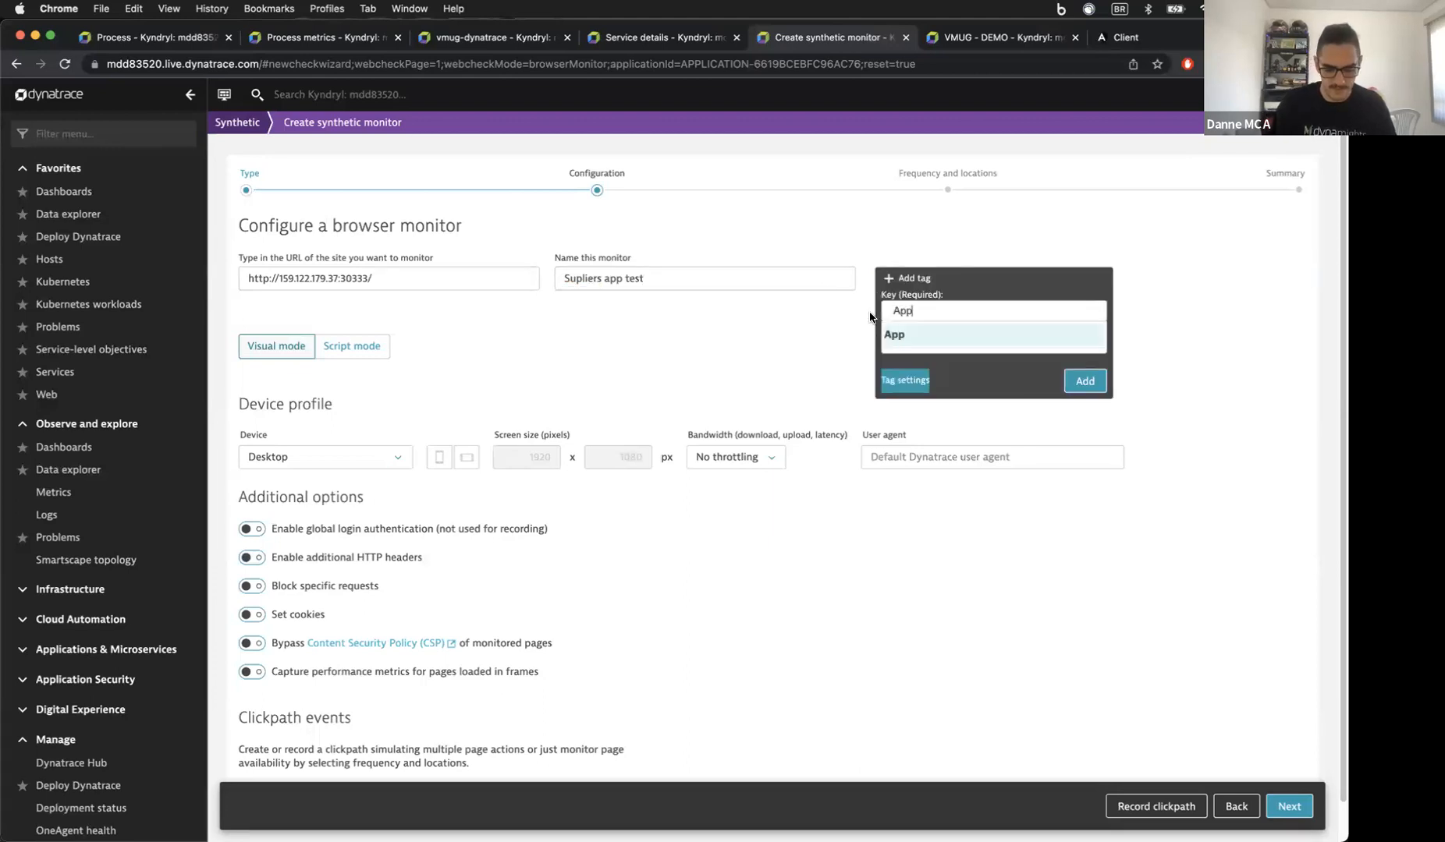
type("_Avail")
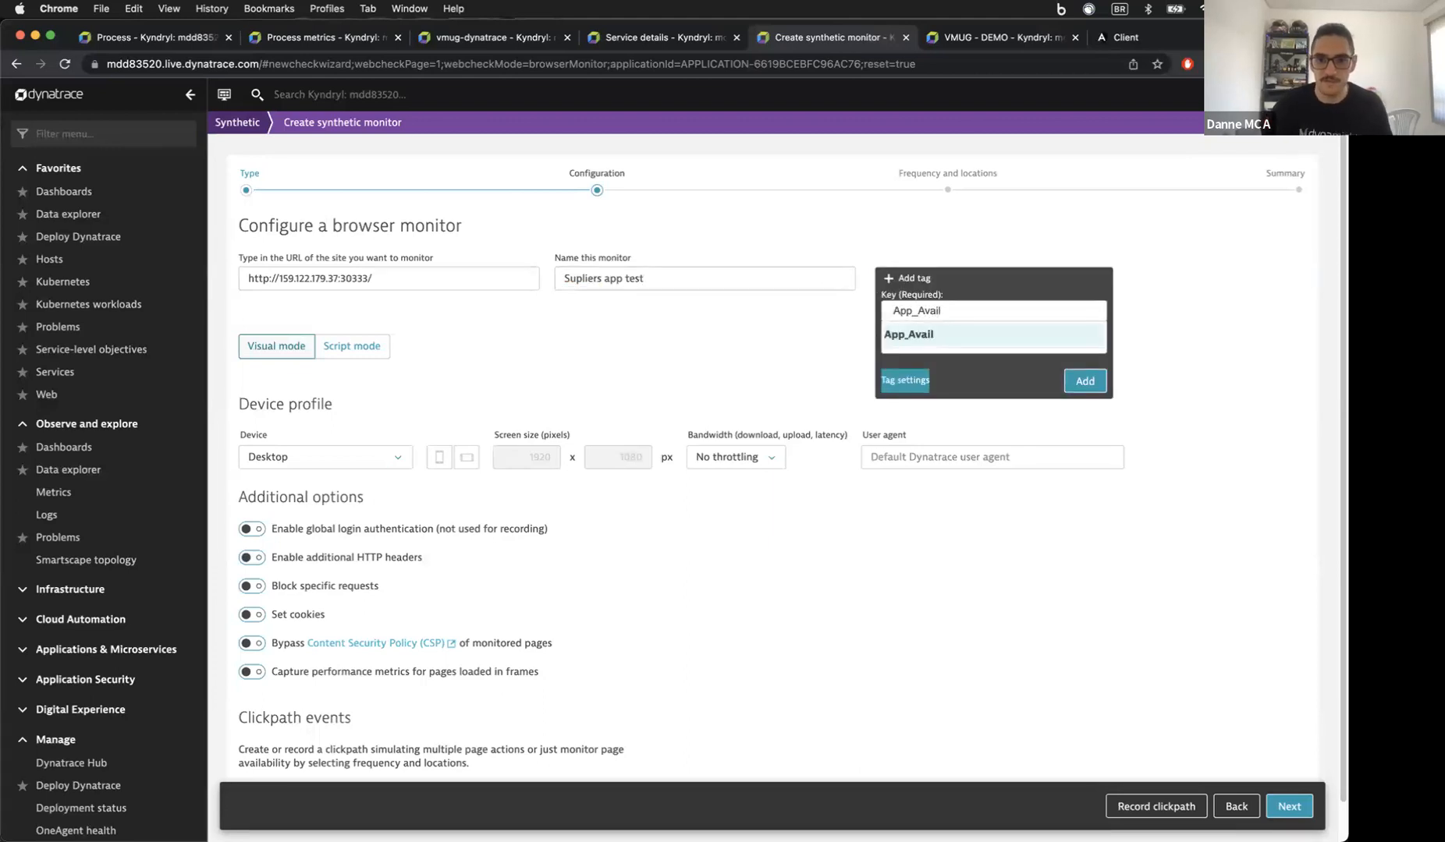
left_click(940, 335)
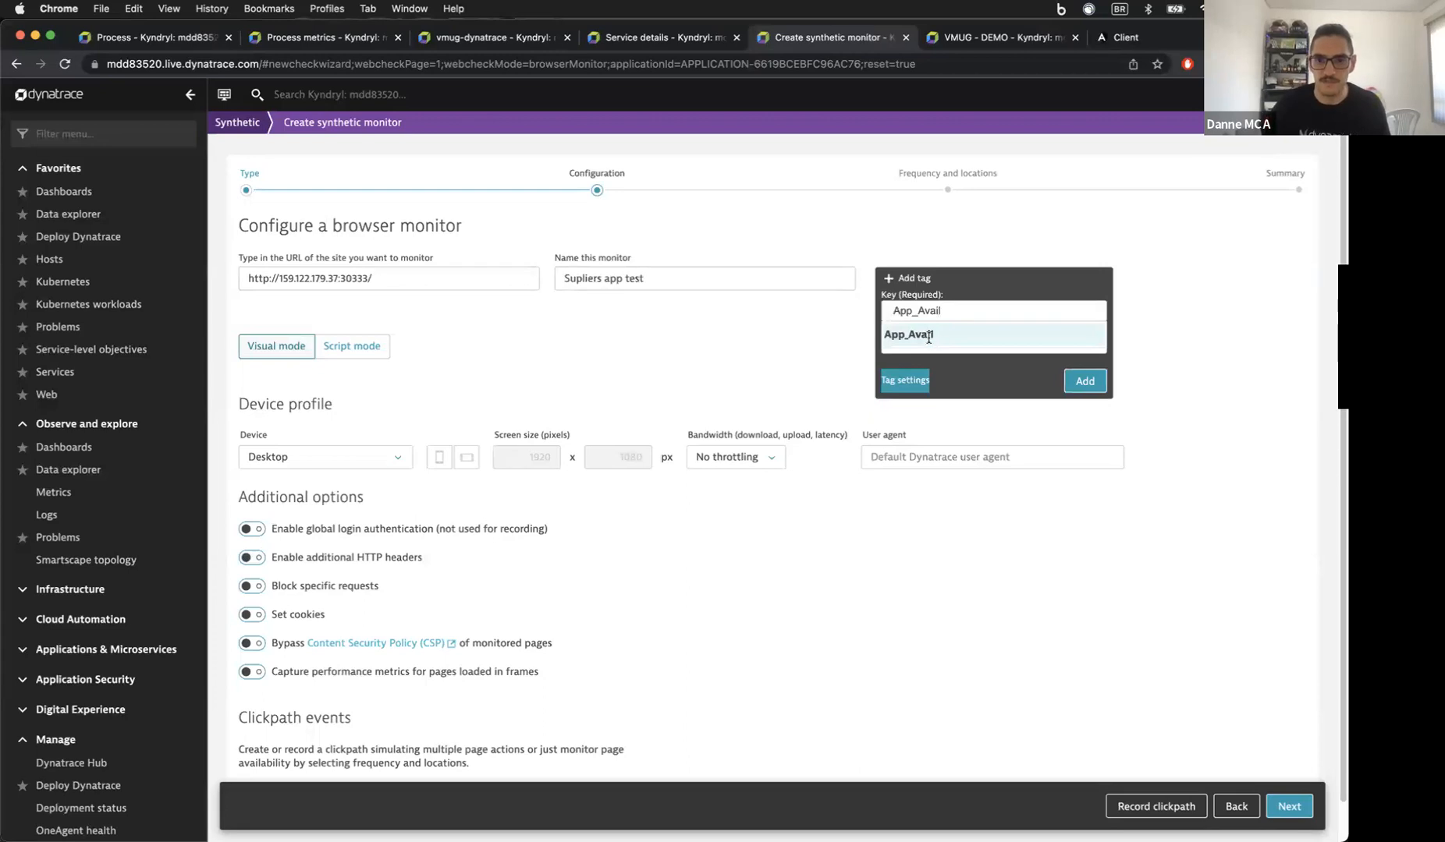
left_click(1070, 380)
scroll(754, 377, "down", 2)
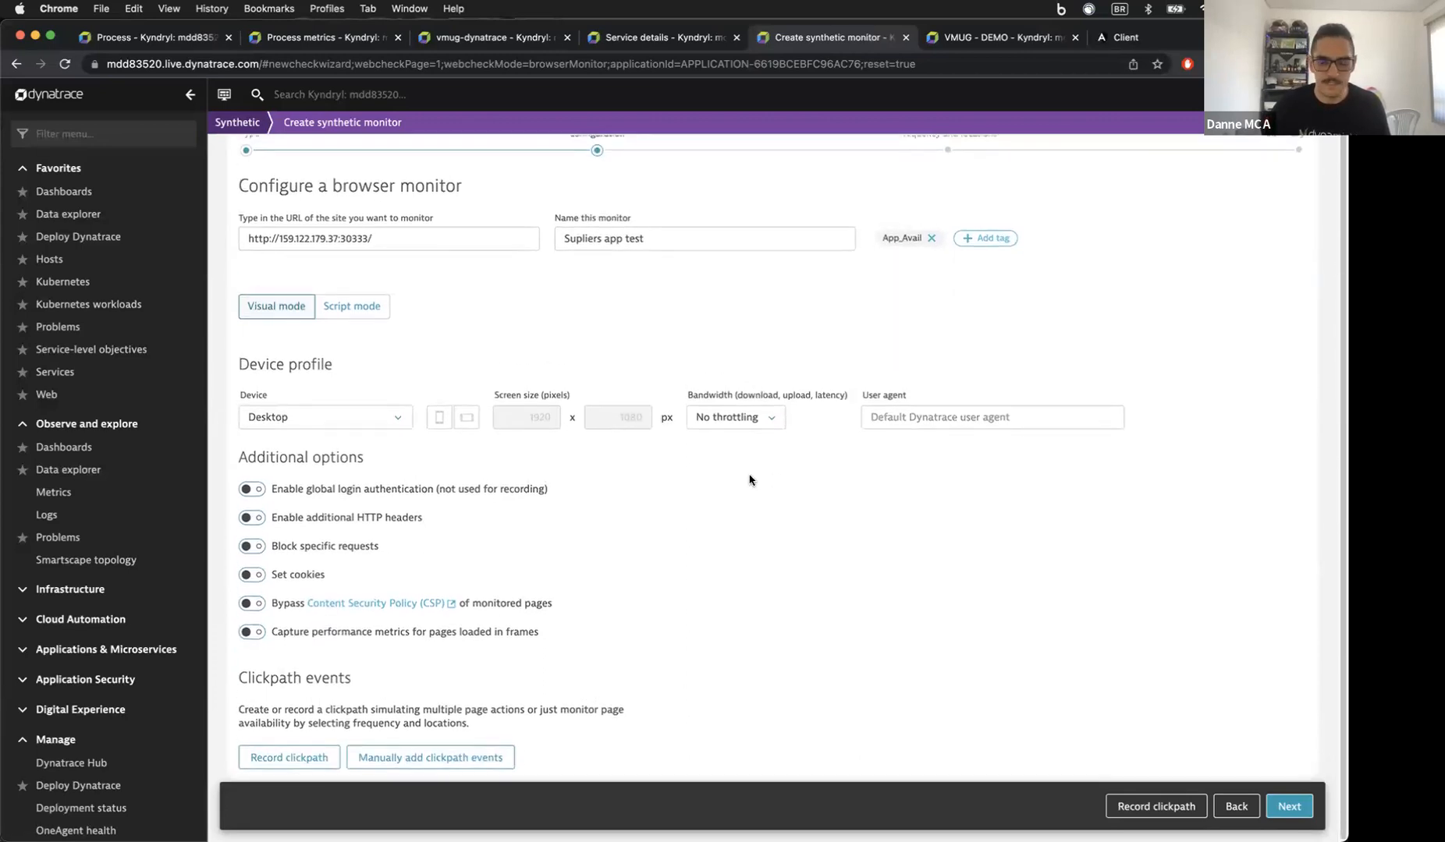
left_click(1138, 803)
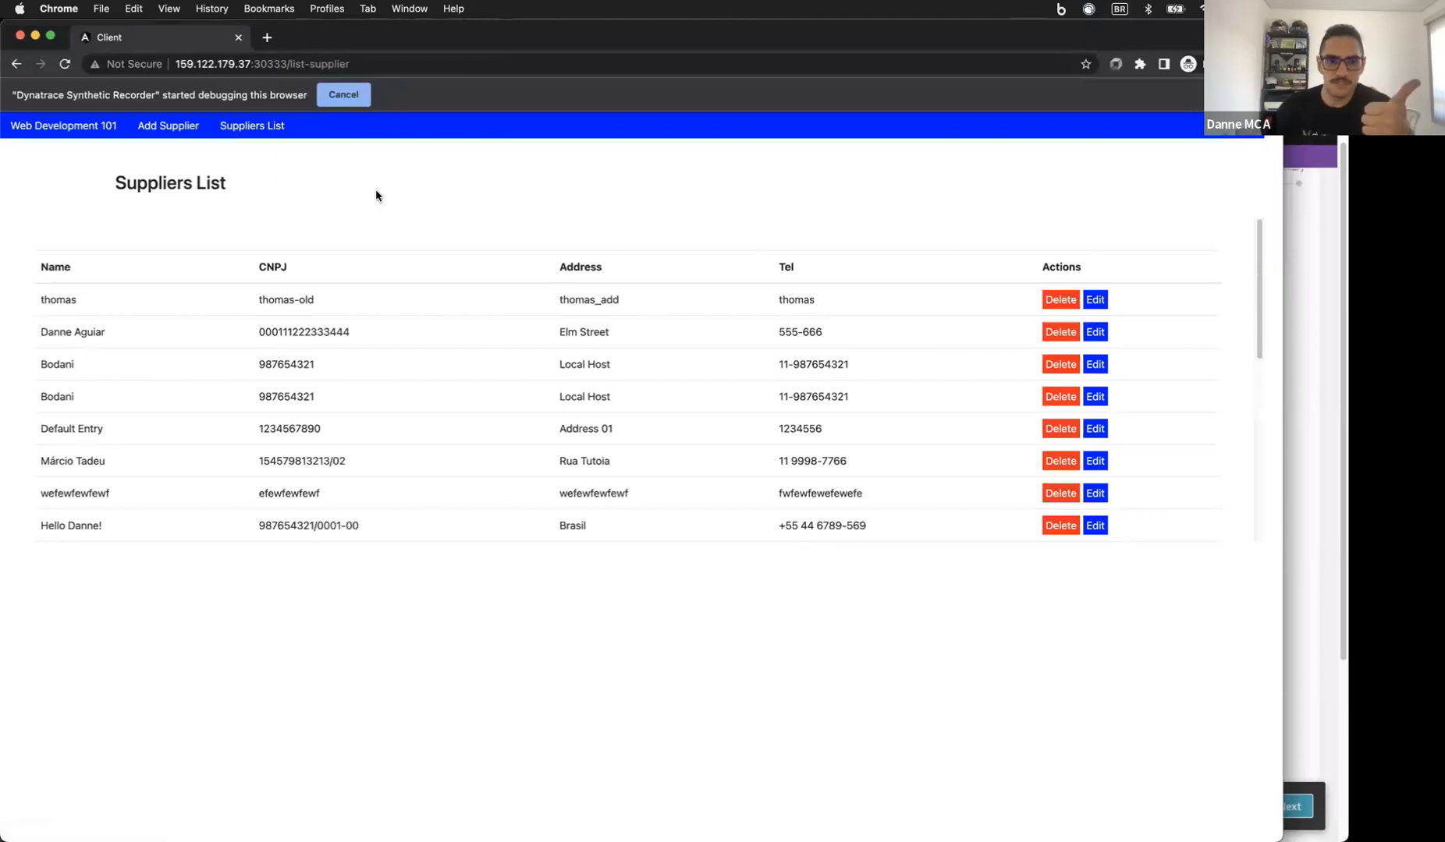
Step: Close the recorder to save the page-load and 'Suppliers List' click events
left_click(21, 38)
scroll(540, 546, "down", 5)
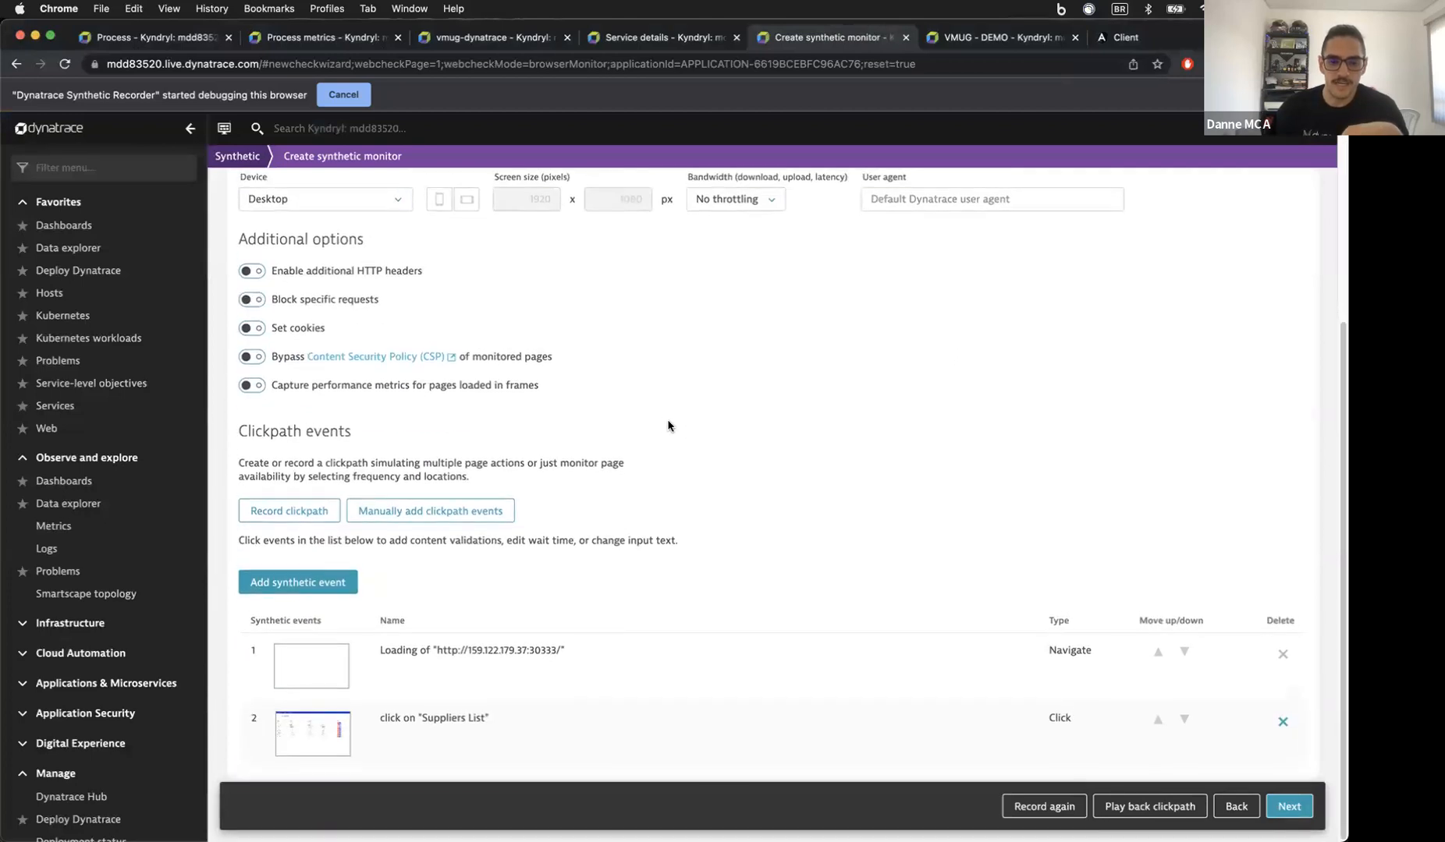
Step: Review the page-load event and the Suppliers List click event with its element locators
left_click(518, 675)
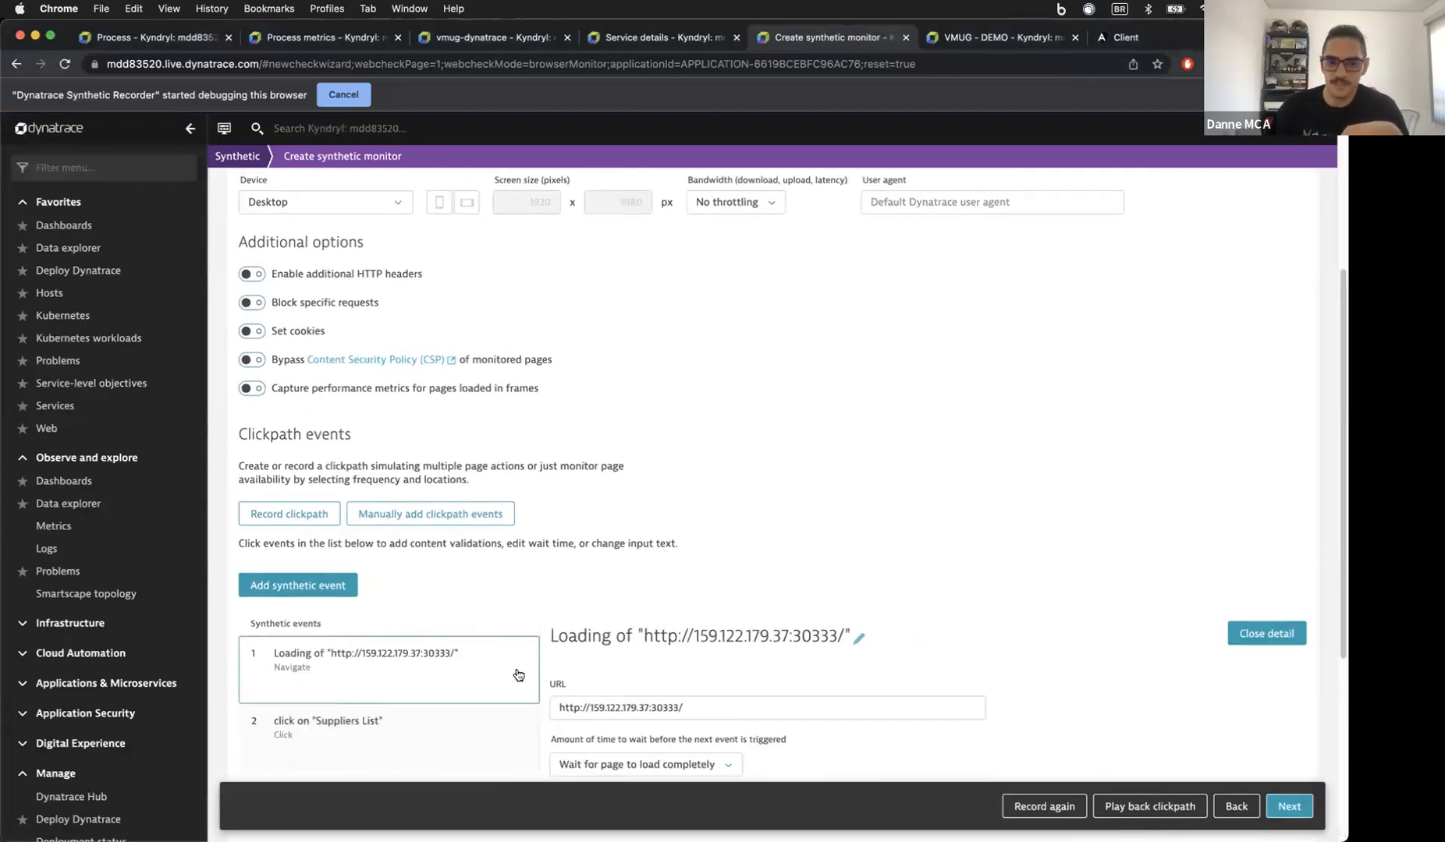
scroll(518, 675, "down", 5)
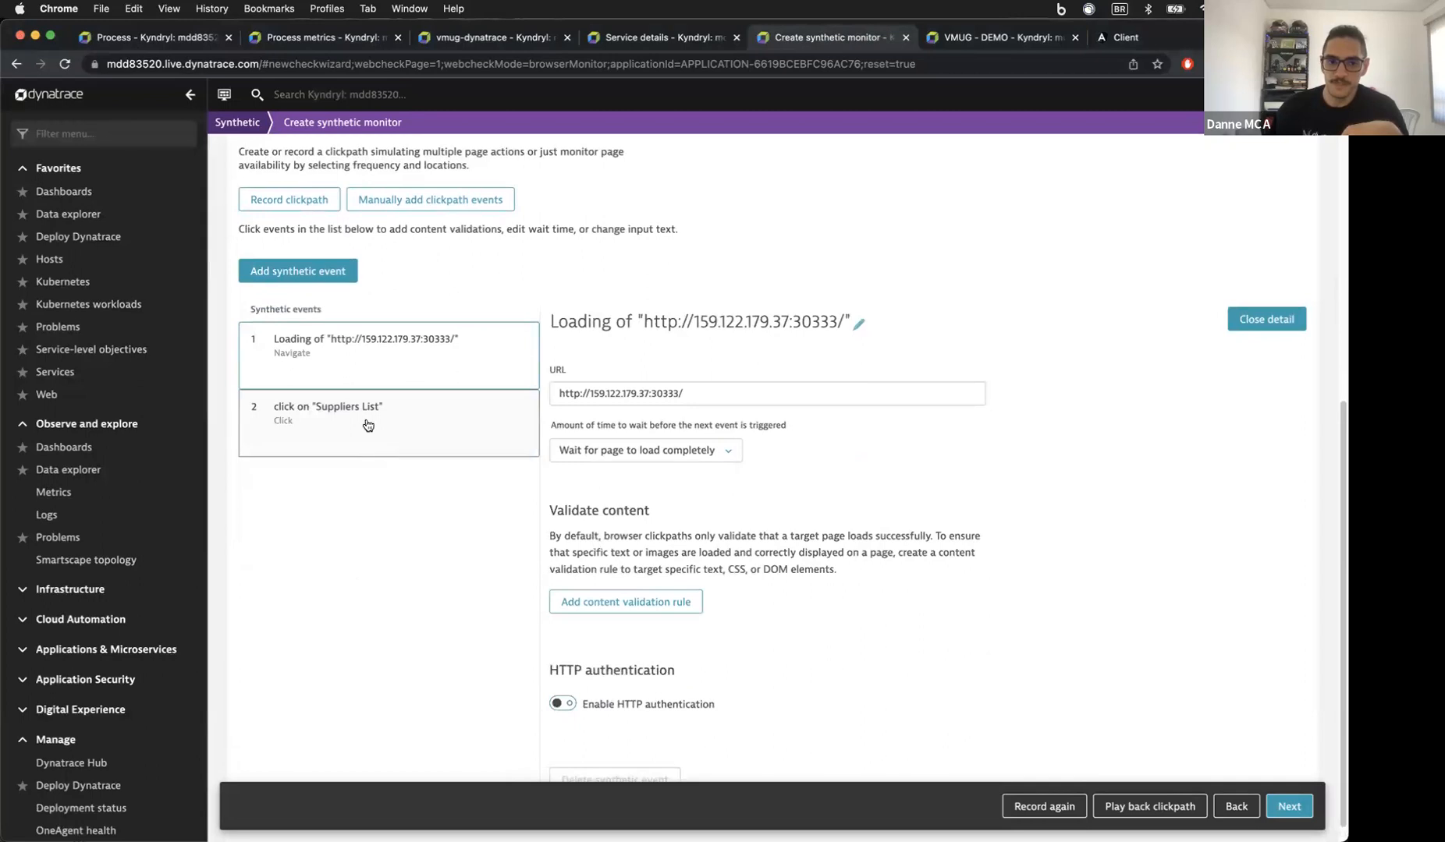
left_click(371, 429)
scroll(786, 460, "down", 3)
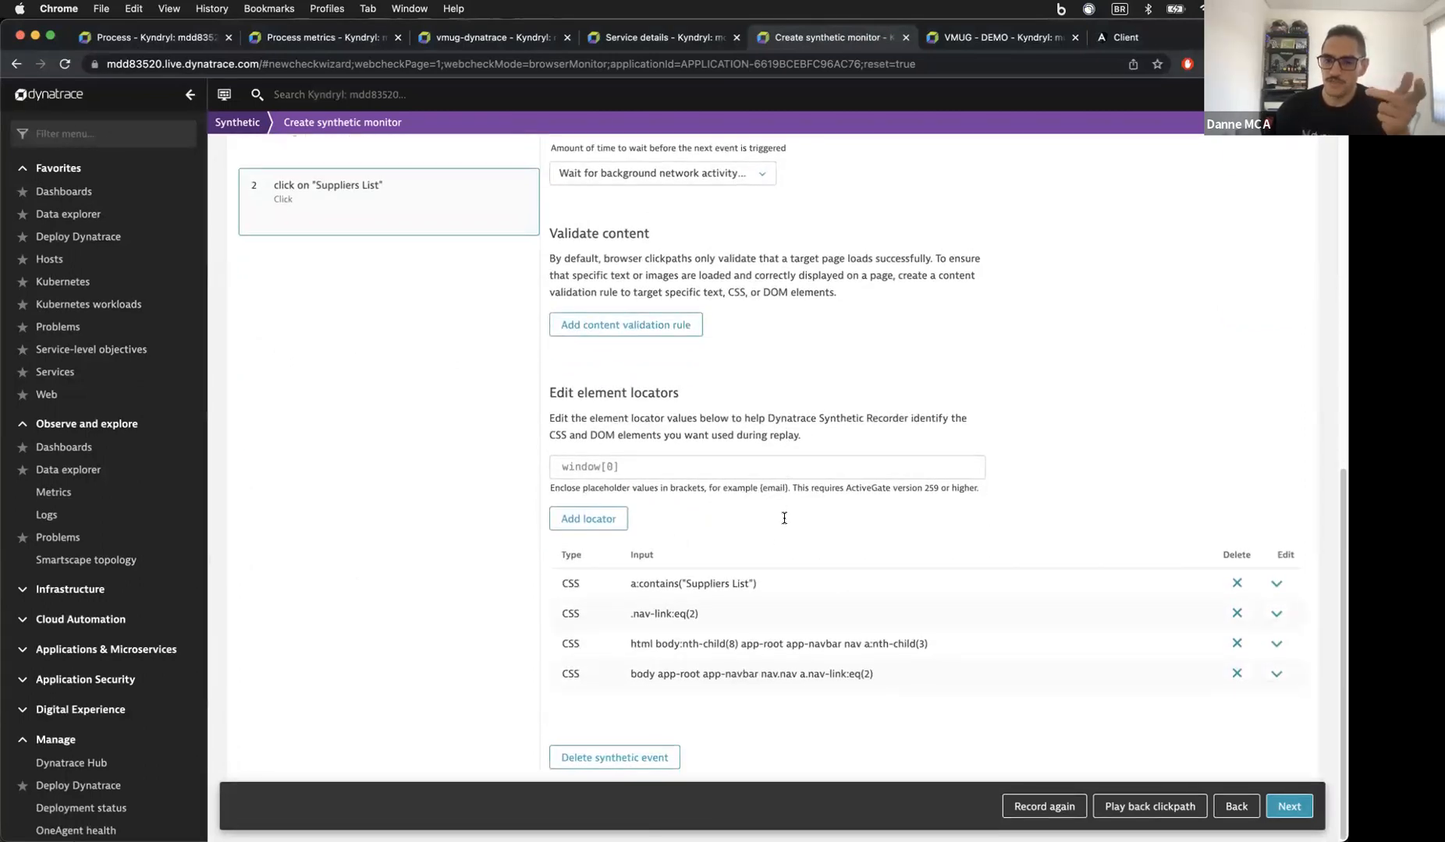
scroll(783, 539, "up", 2)
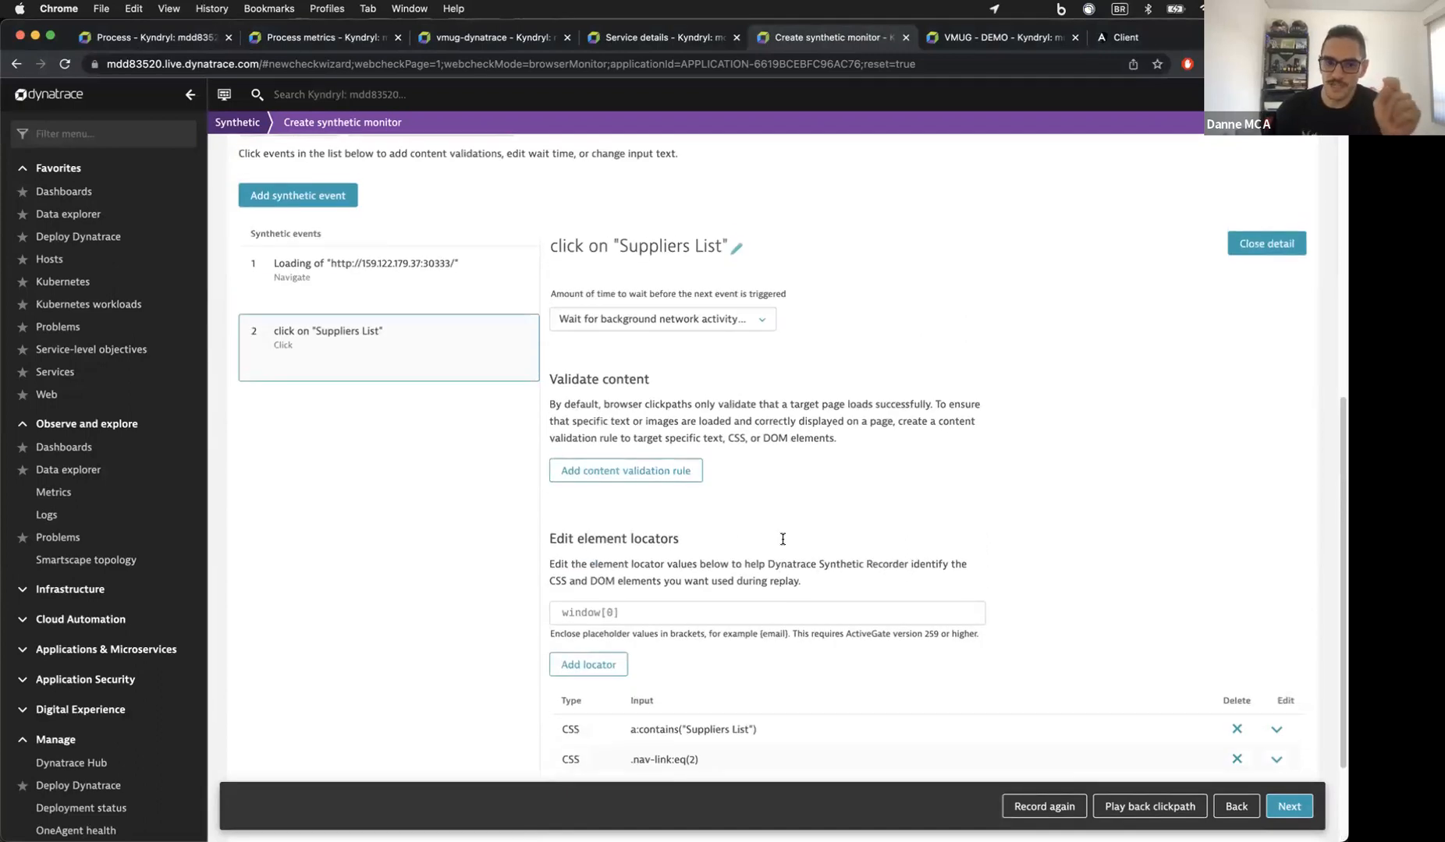
scroll(890, 459, "down", 2)
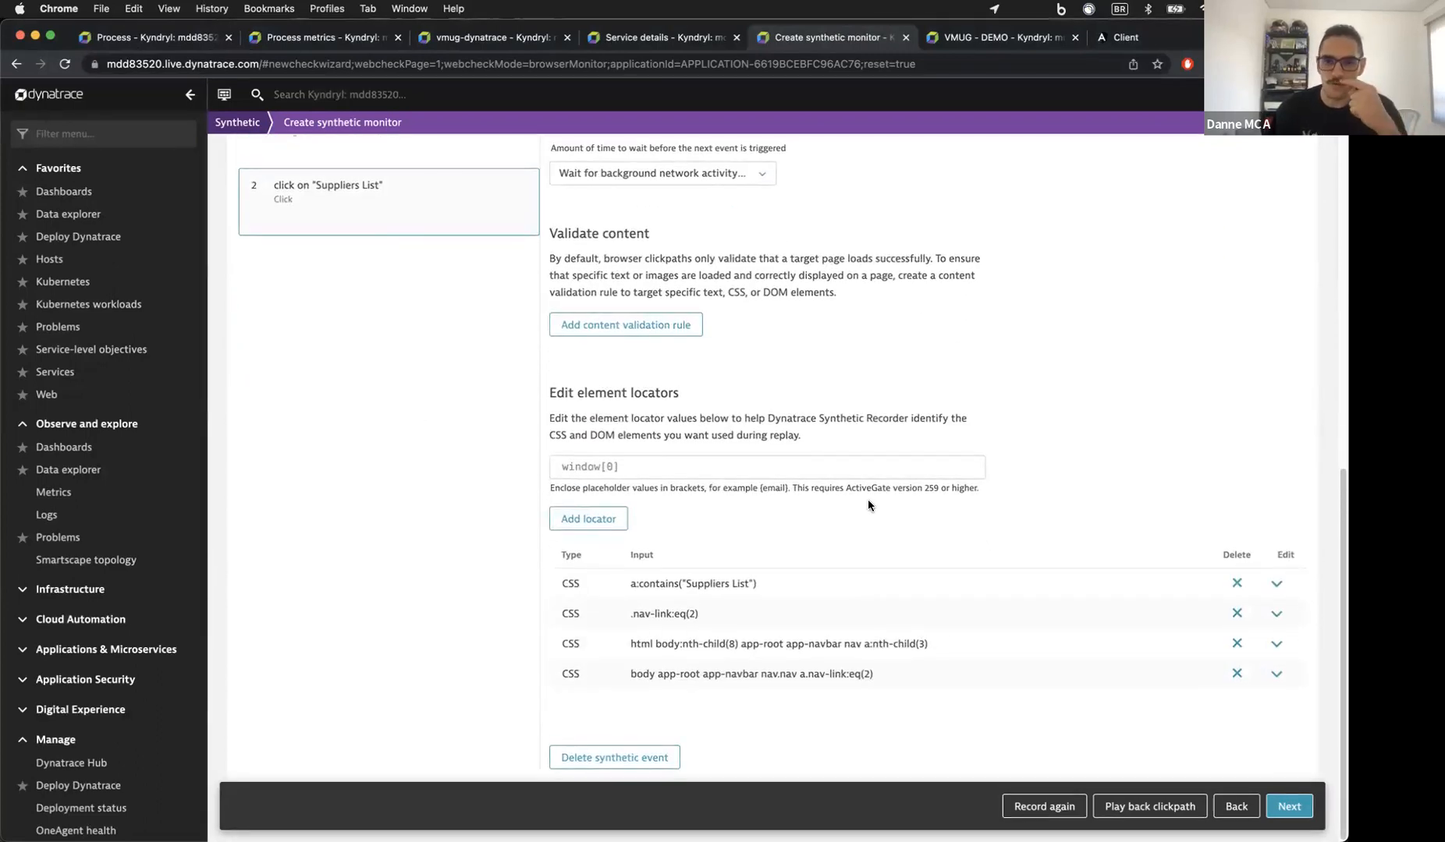
Step: Check the Suppliers app's Suppliers List page, then return to the synthetic monitor setup
left_click(1131, 36)
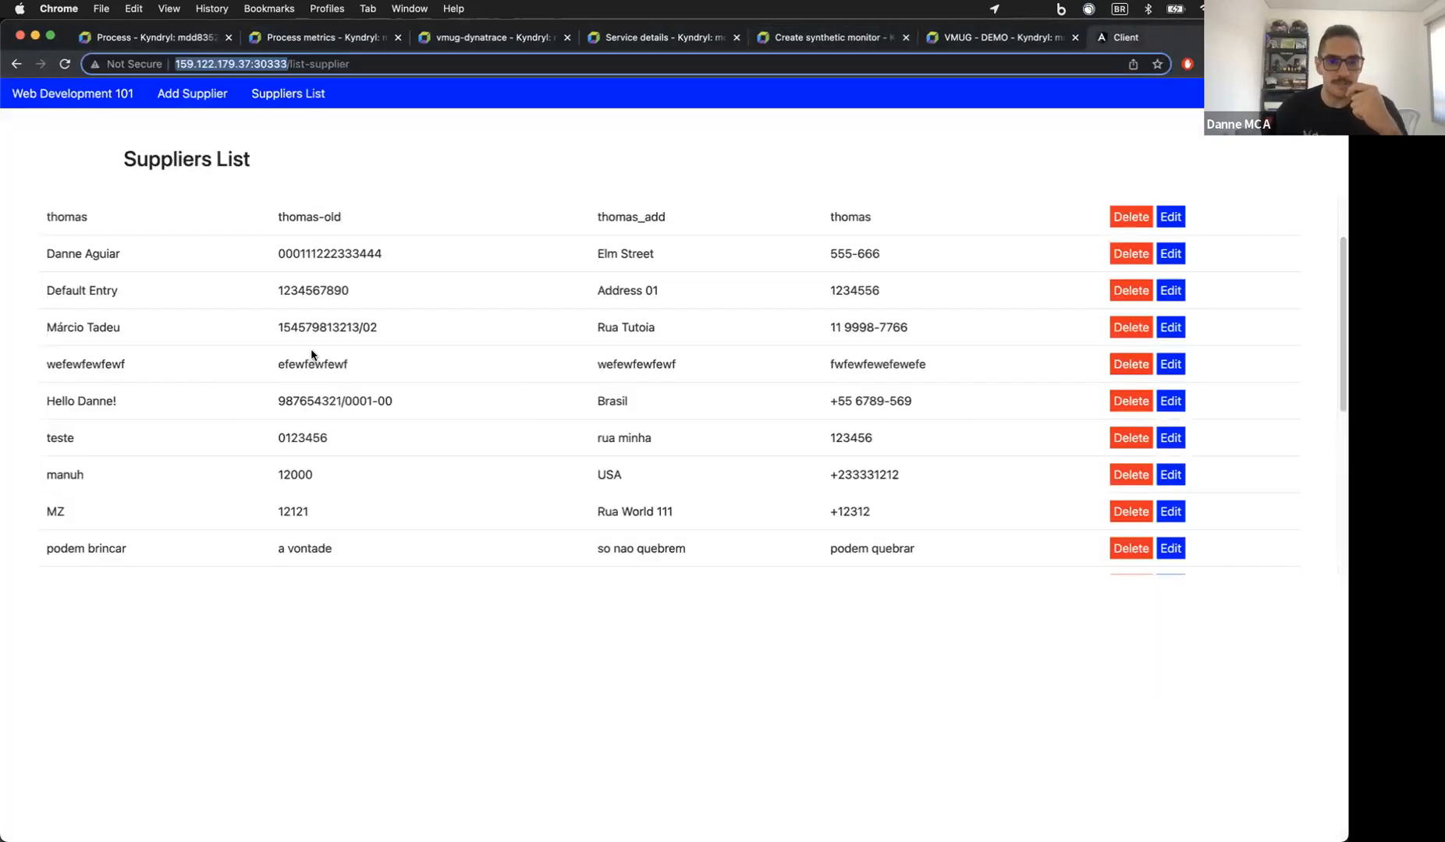
scroll(326, 272, "up", 1)
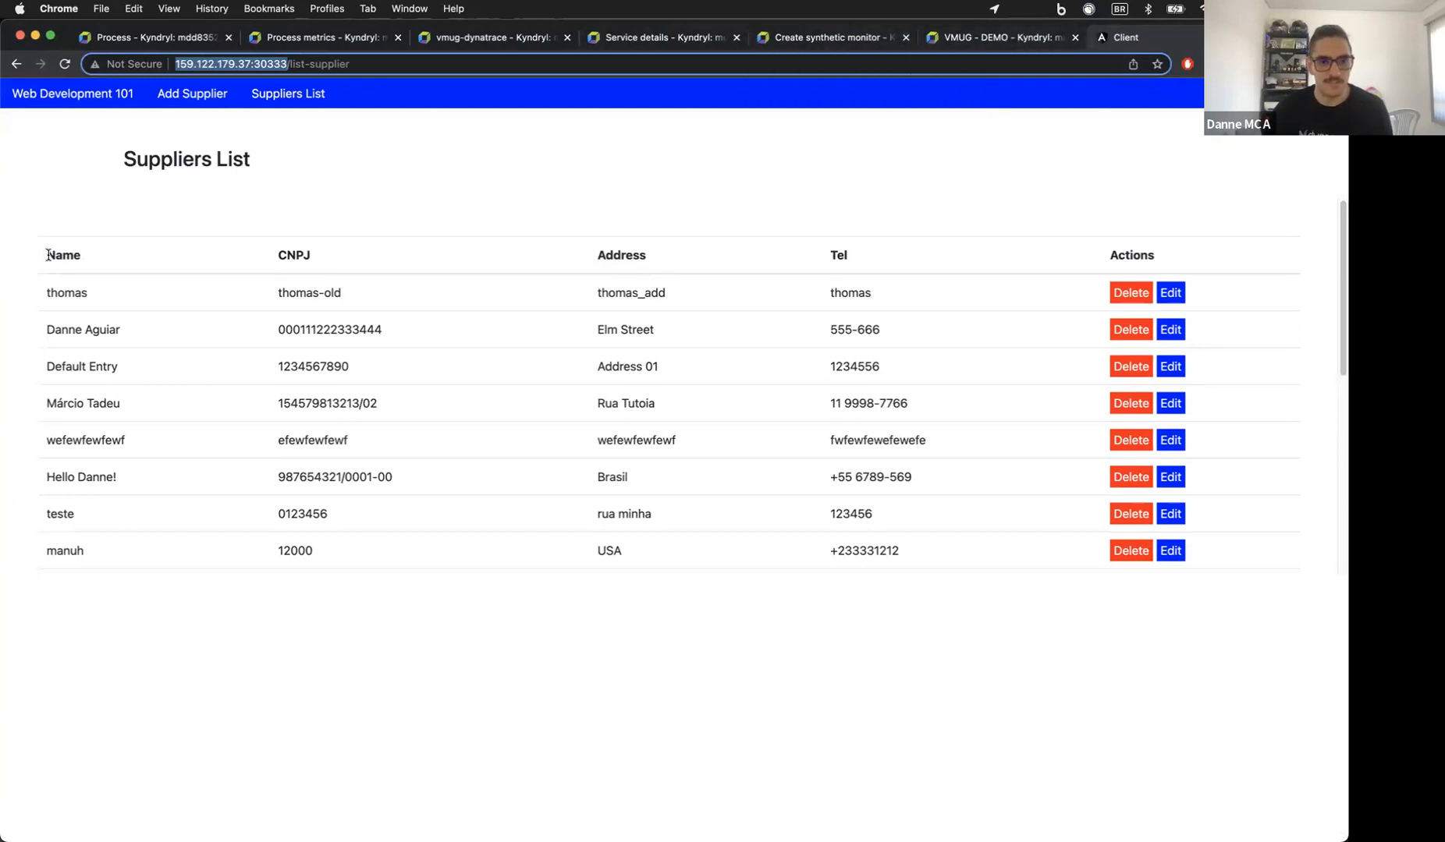
left_click_drag(48, 255, 74, 256)
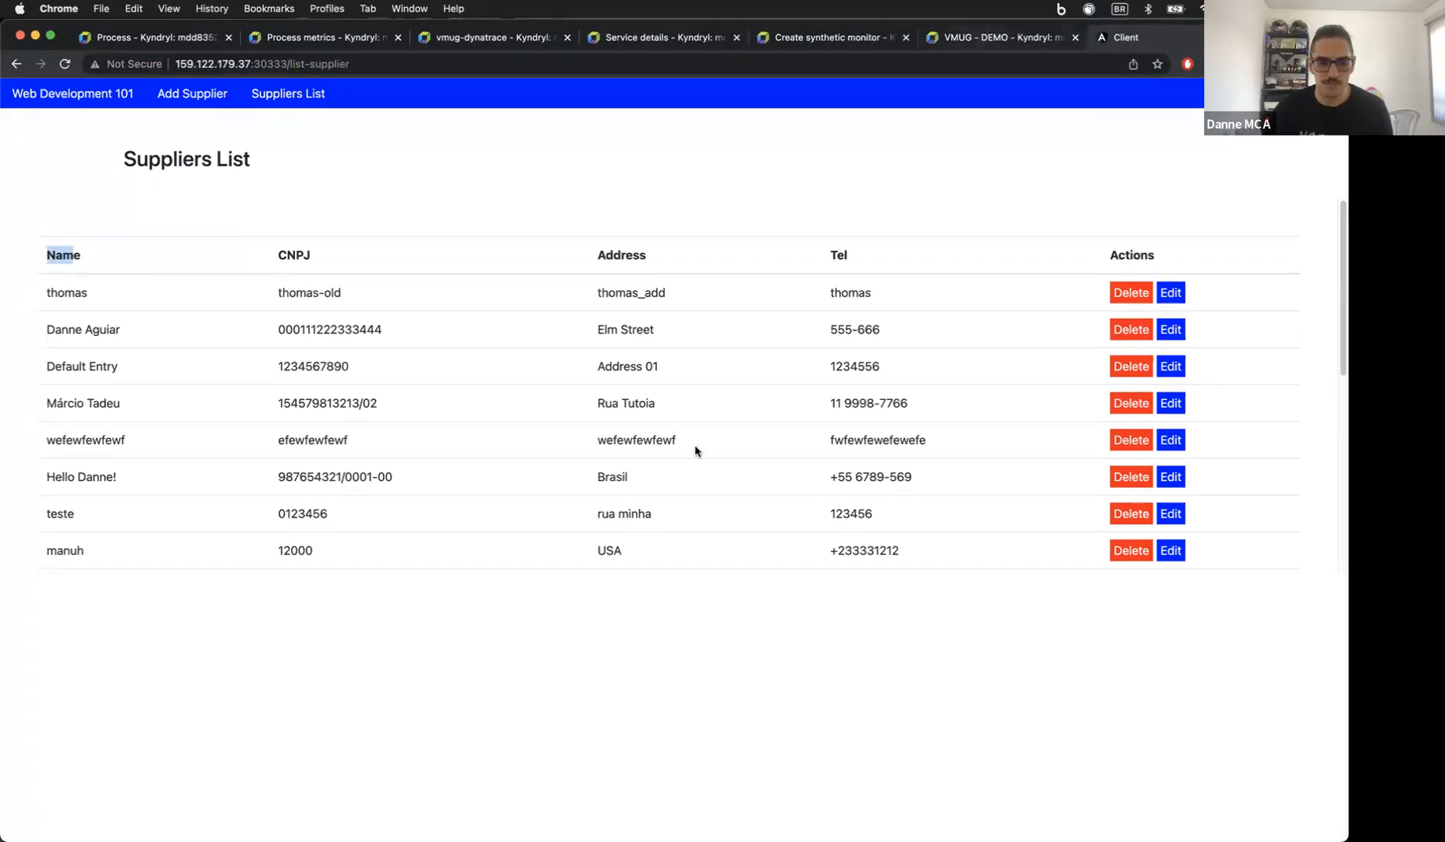
key("ctrl+shift+Tab")
key("ctrl+shift+Tab")
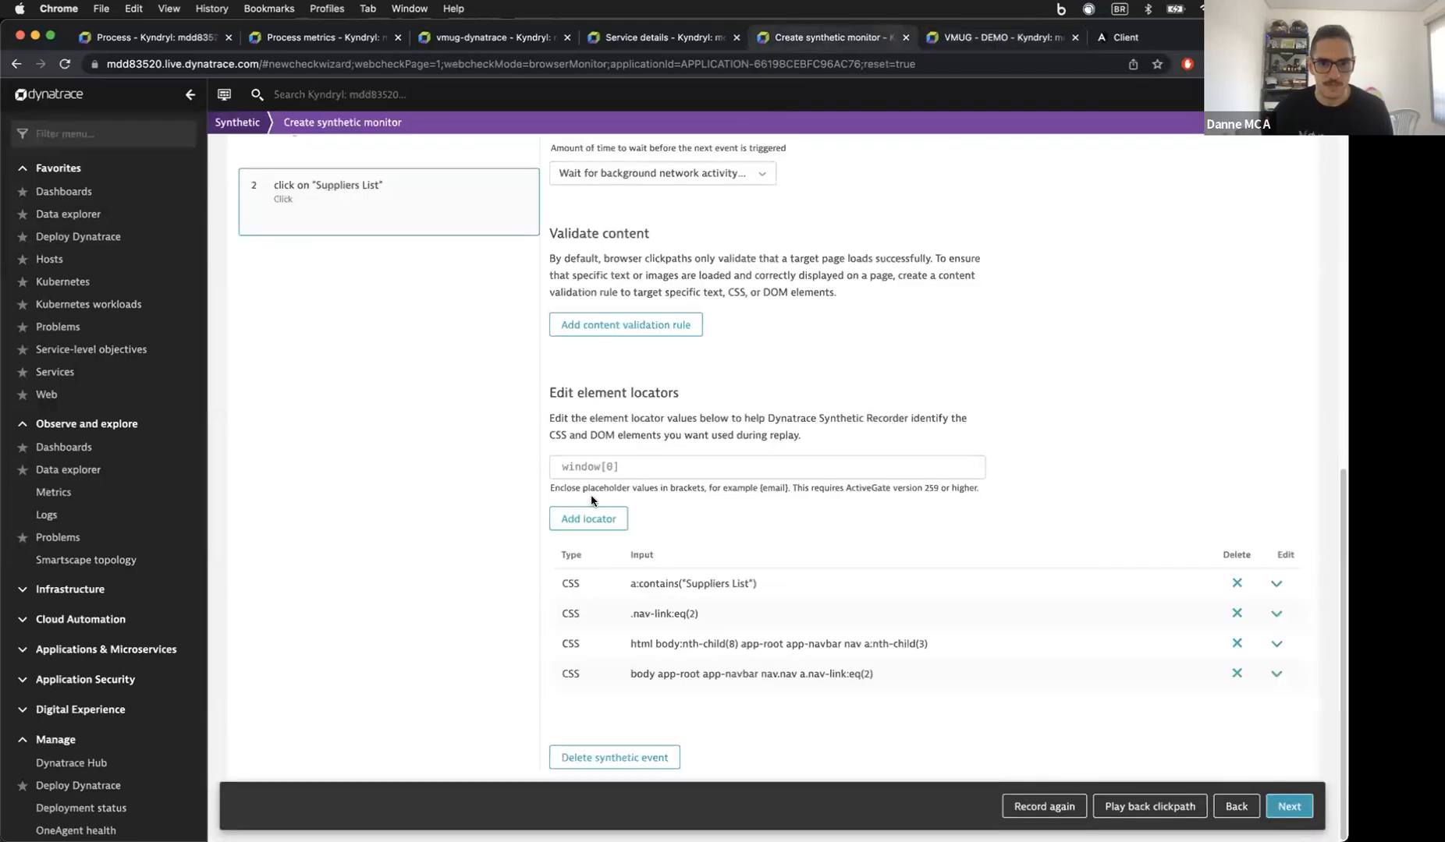
Step: Add a content validation rule requiring the text 'Name', then replay the clickpath locally
left_click(626, 328)
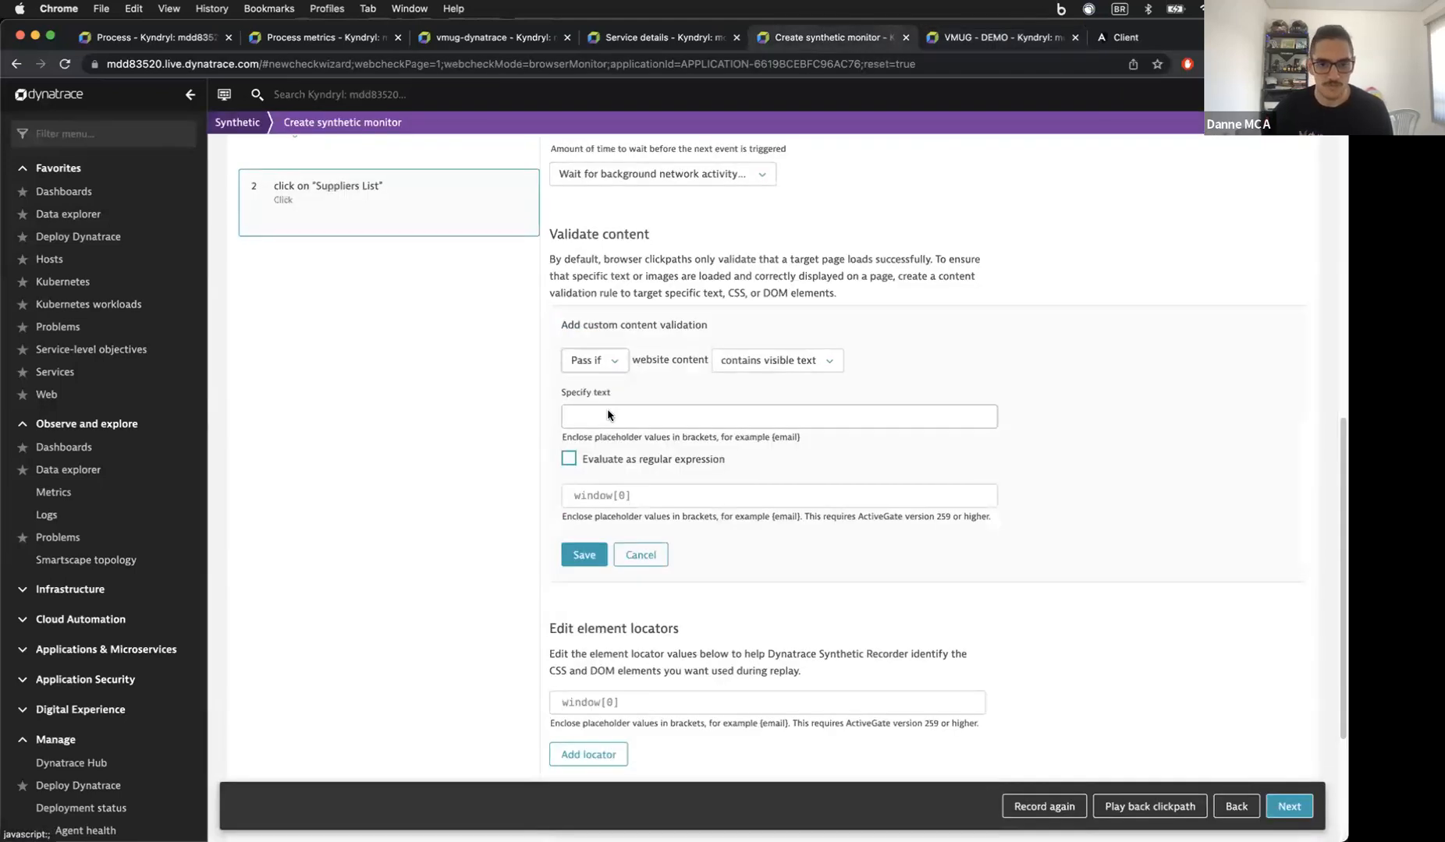
left_click(669, 414)
type("Name")
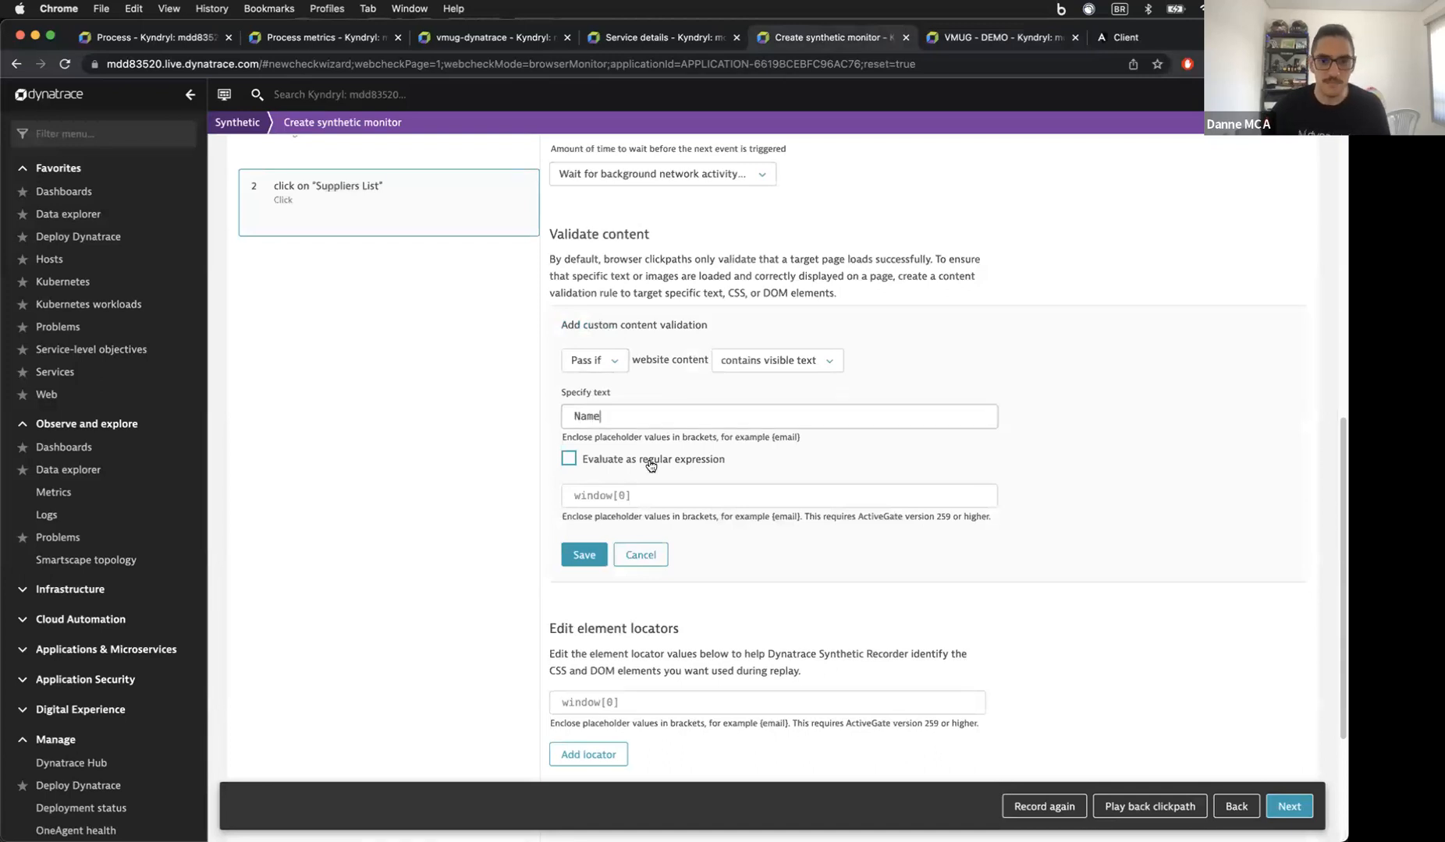
left_click(585, 553)
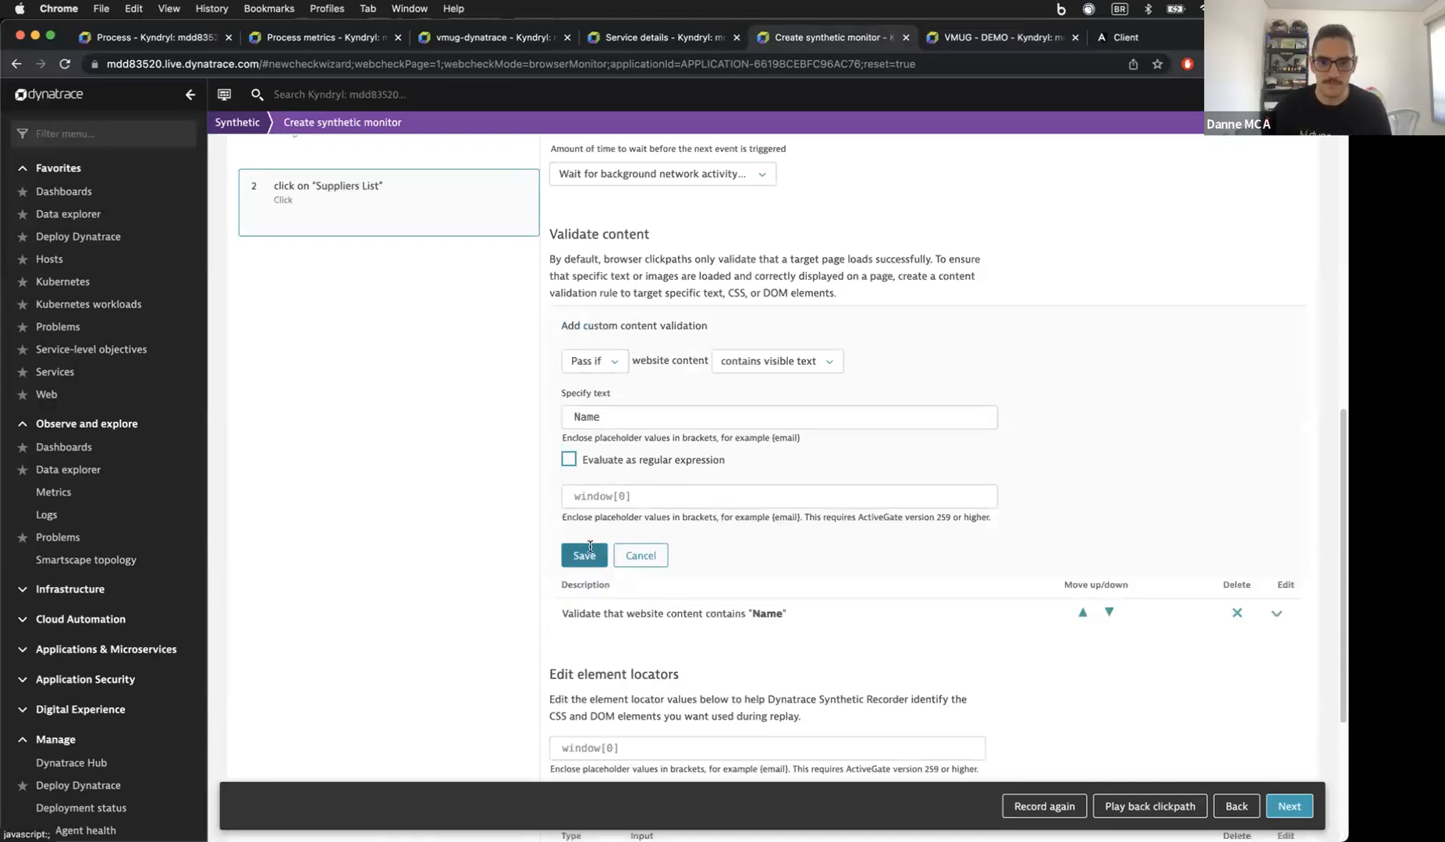
left_click(1116, 812)
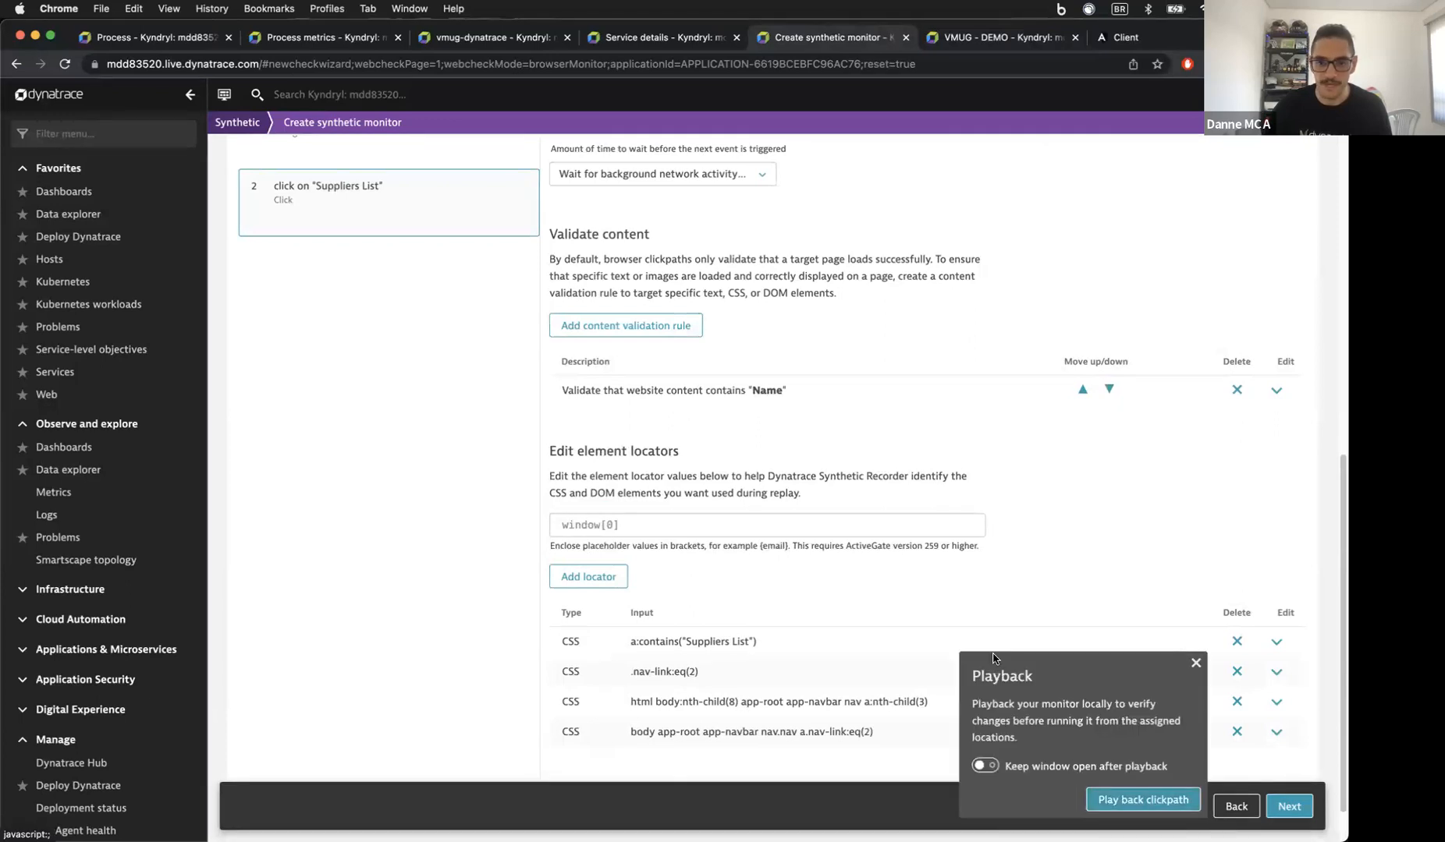
left_click(1124, 792)
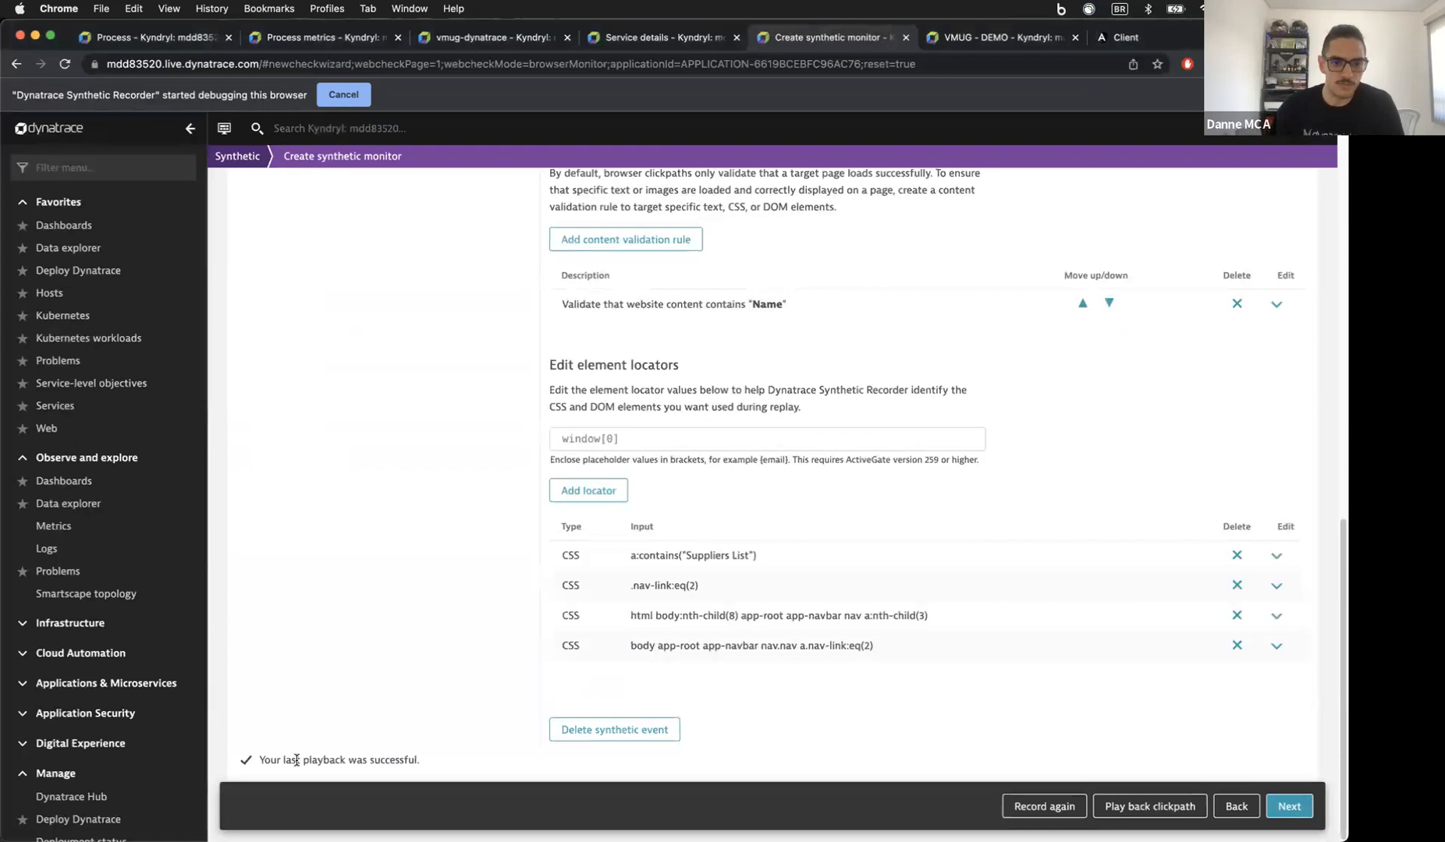
Step: Change the validation text to 'Namequenaoexiste' and replay the clickpath to show it failing
left_click(1207, 304)
left_click(624, 378)
type("quenaoexis")
key("Return")
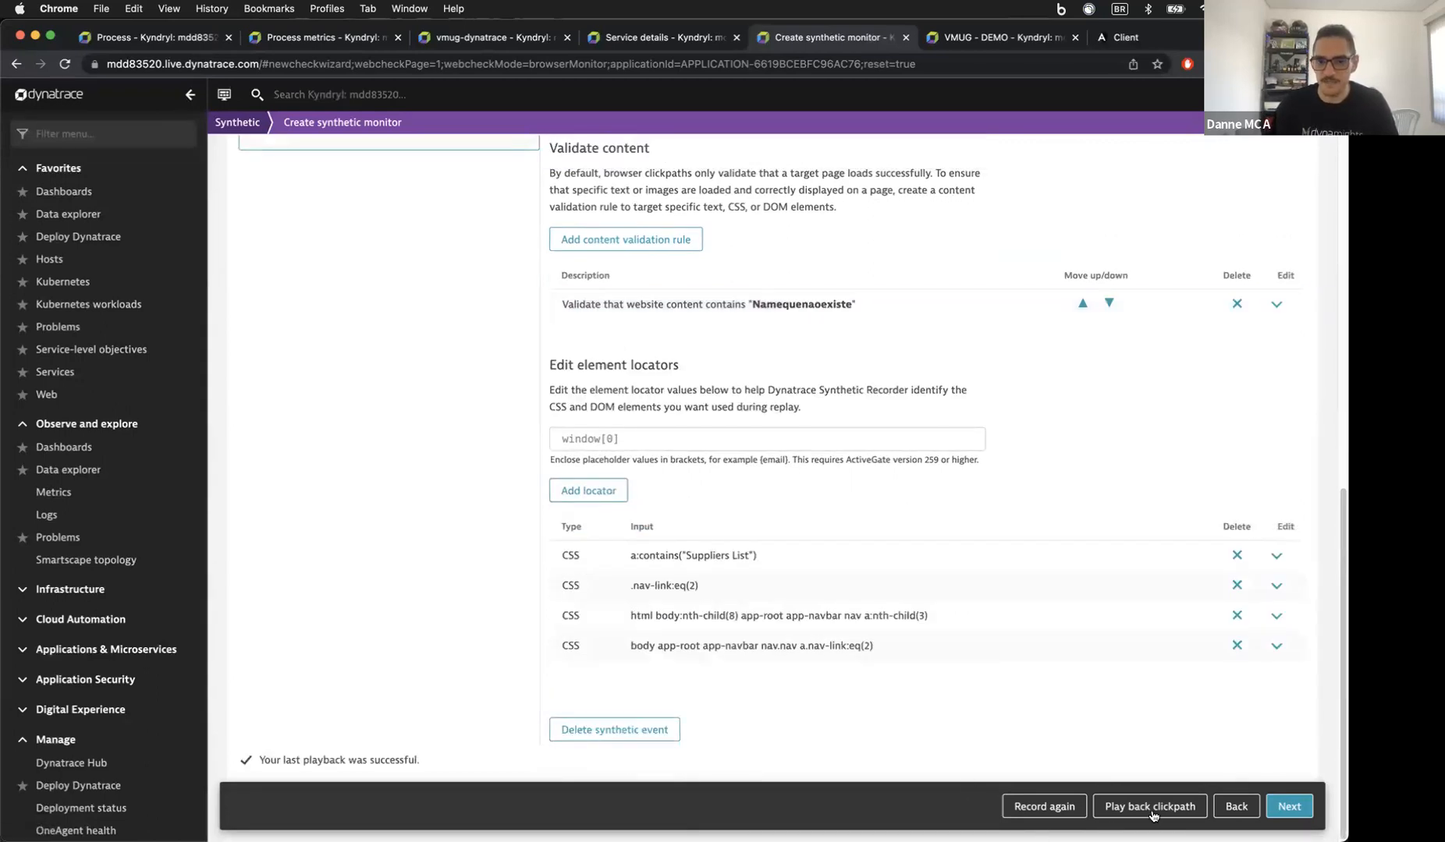
left_click(1151, 809)
left_click(1120, 798)
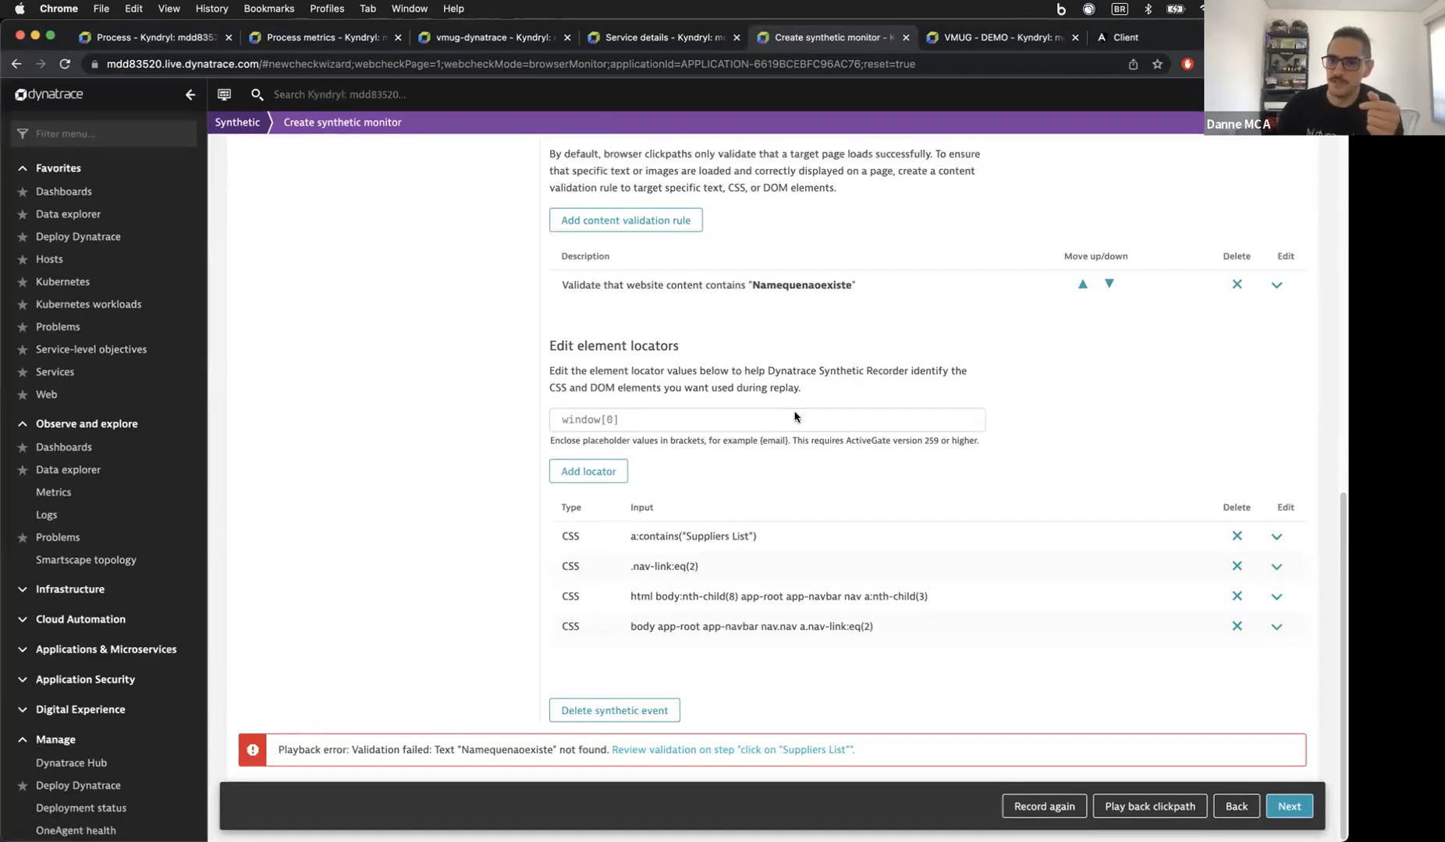
Step: Restore the validation rule to 'Name' and advance to frequency and locations
left_click(1279, 285)
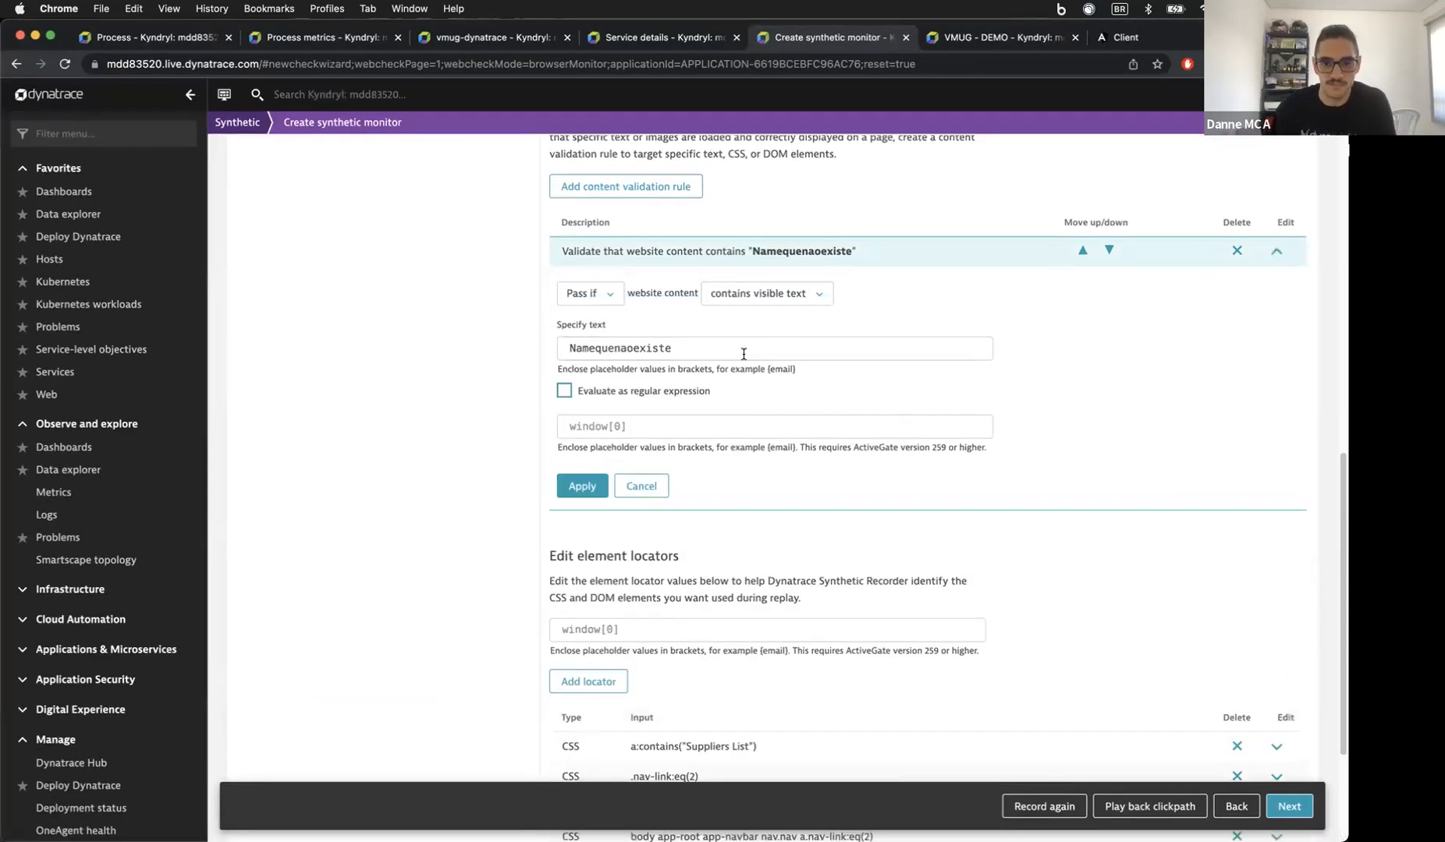
left_click_drag(595, 348, 672, 349)
key("BackSpace")
left_click(581, 486)
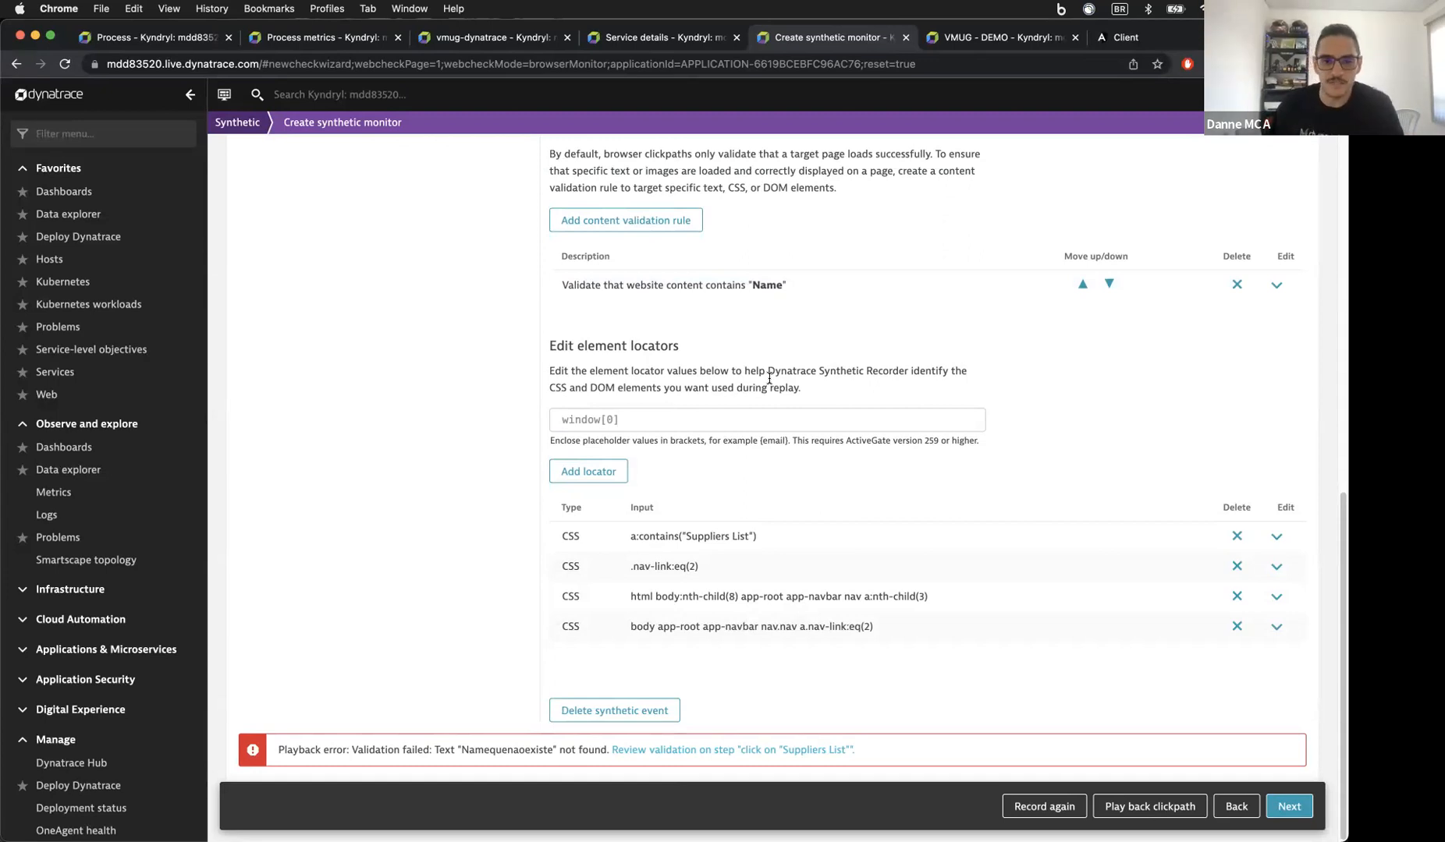
left_click(1287, 807)
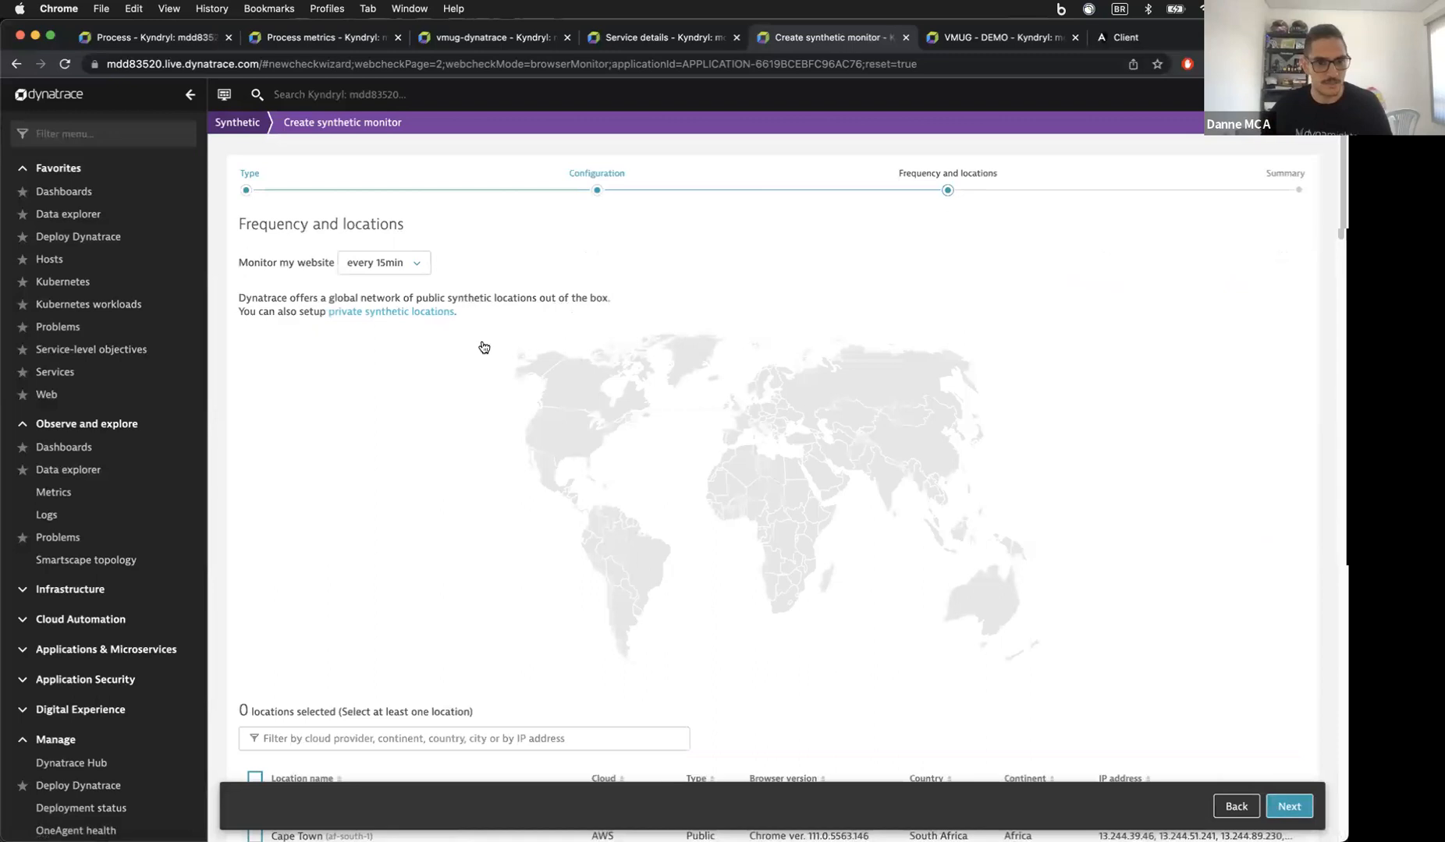
Step: Set the monitor frequency to every 5 minutes
left_click(413, 265)
left_click(400, 293)
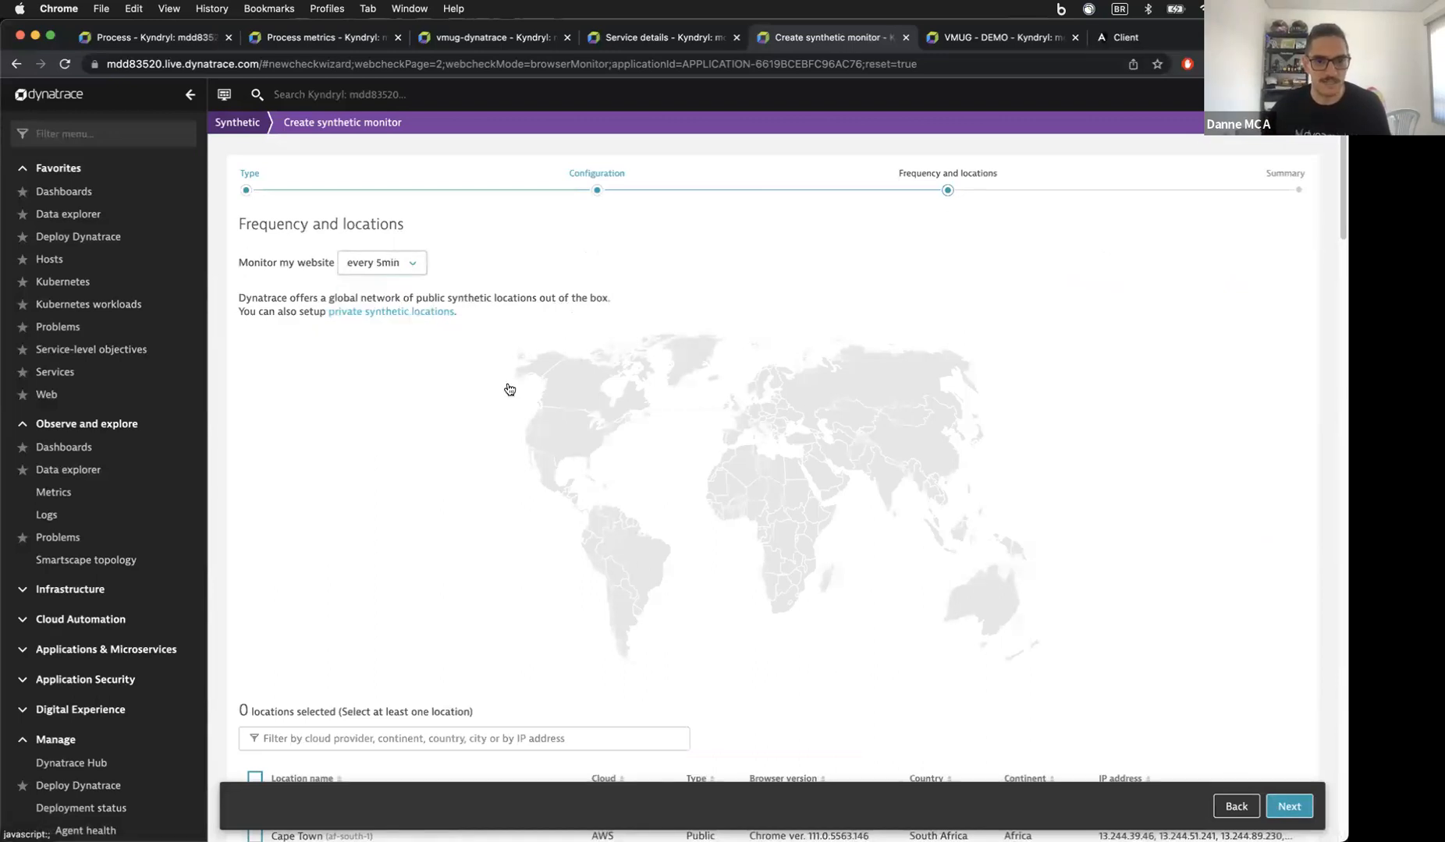
scroll(509, 390, "down", 3)
Step: Filter locations by Country: Brazil, select São Paulo (AWS), and continue to the summary
left_click(392, 556)
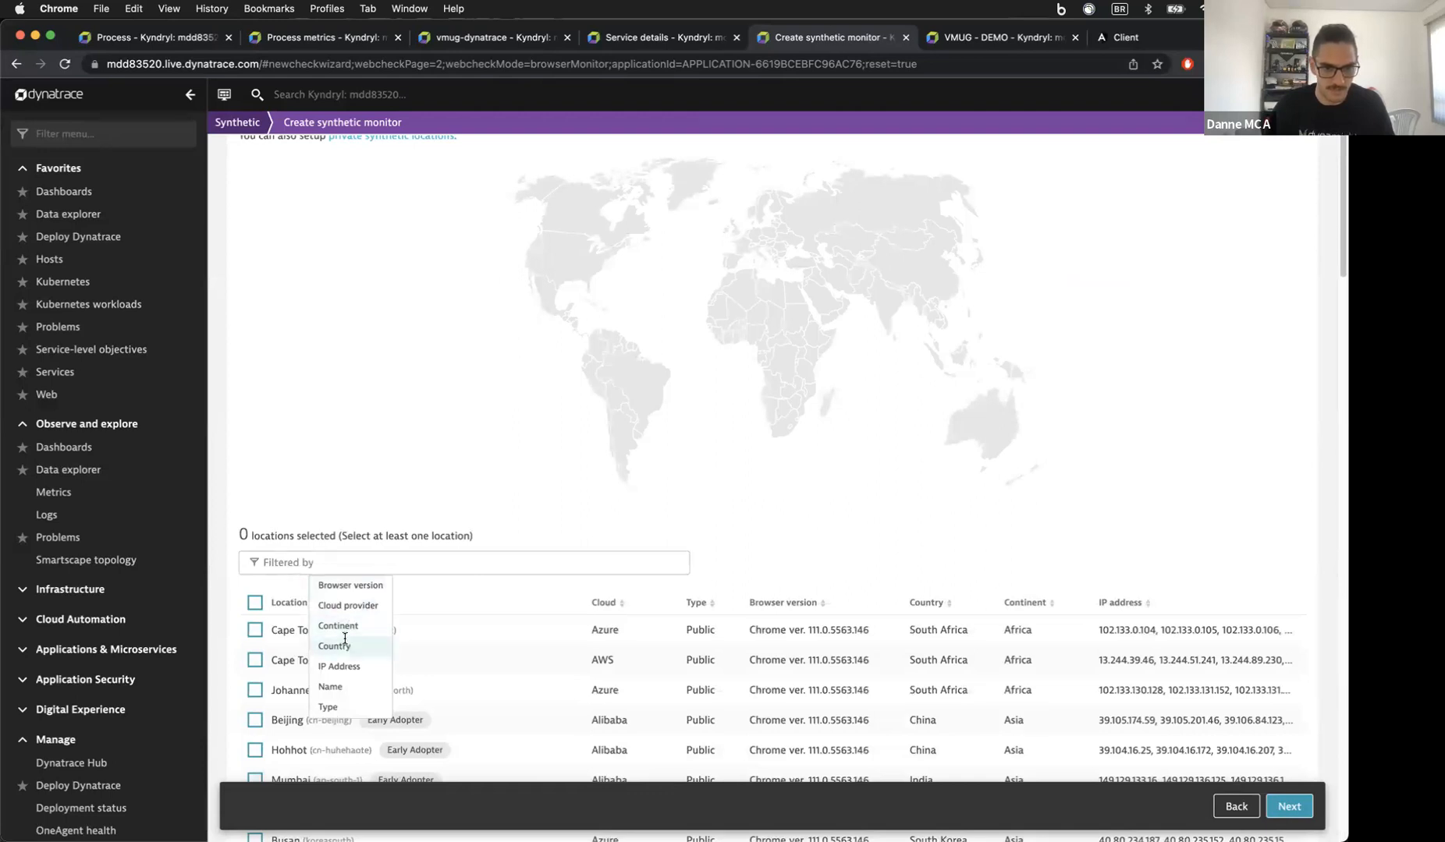
key("Return")
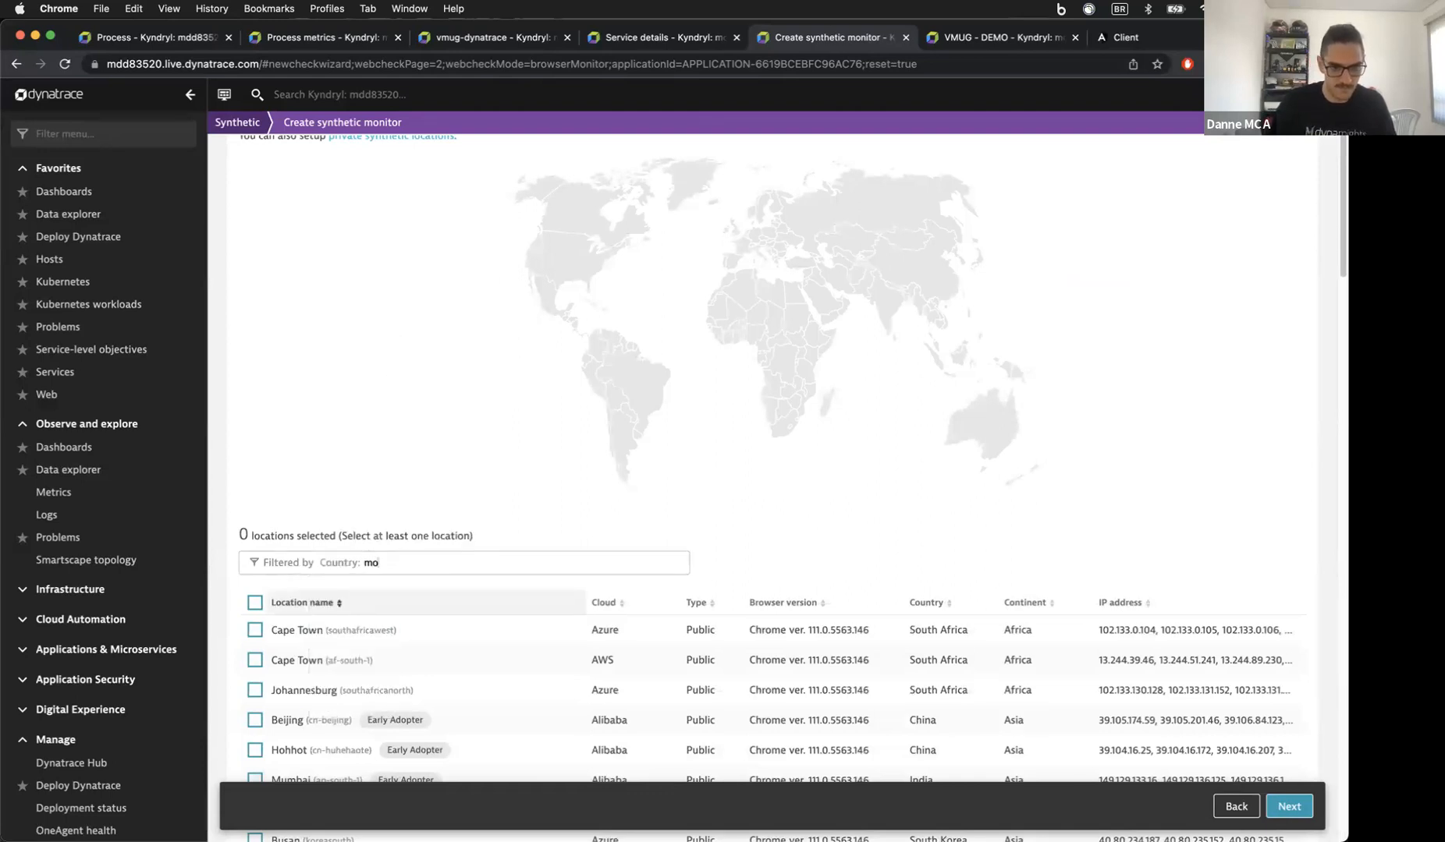
key("BackSpace")
key("BackSpace")
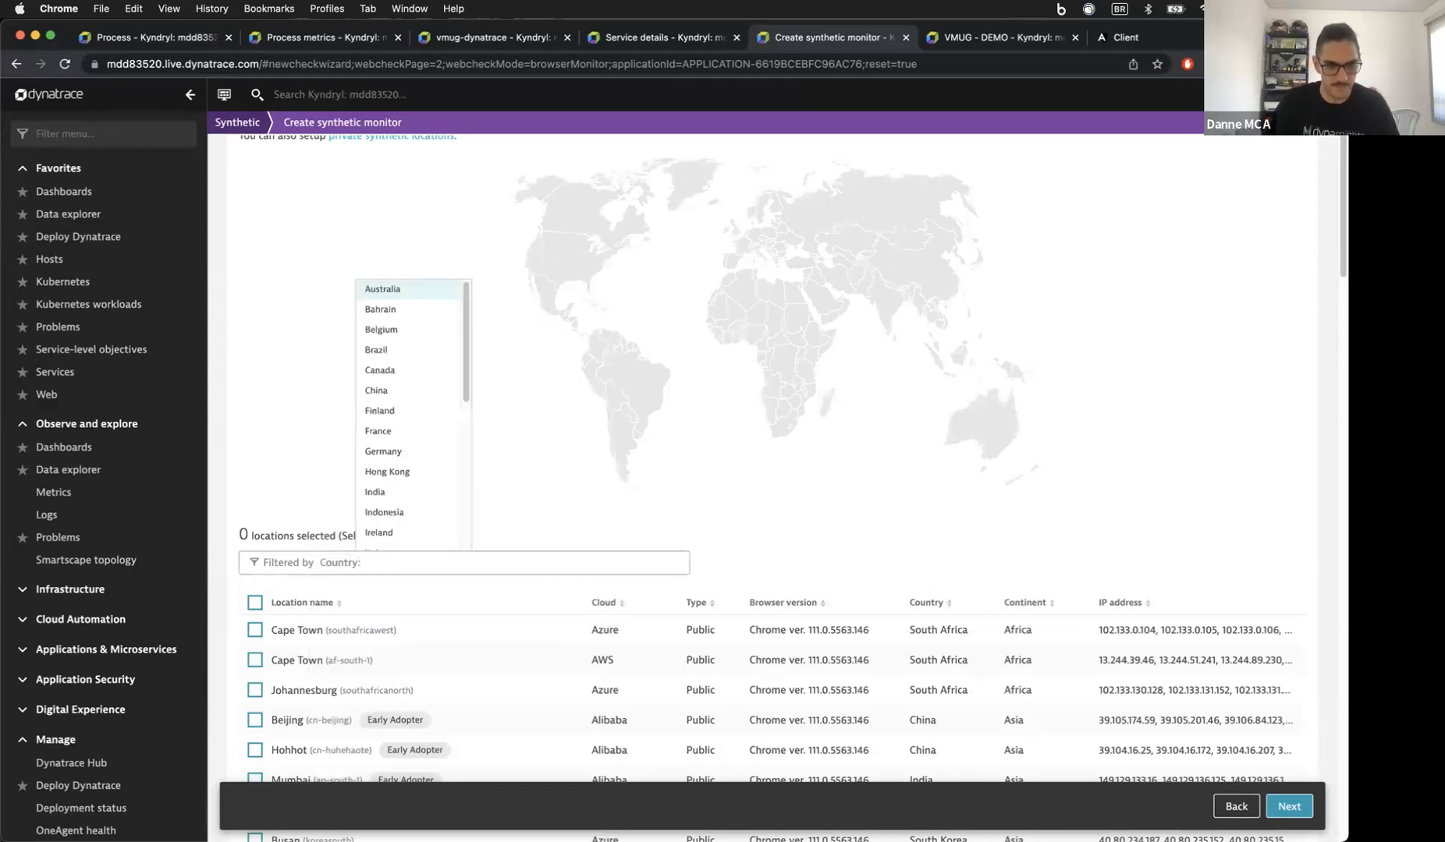
type("bra")
left_click(372, 589)
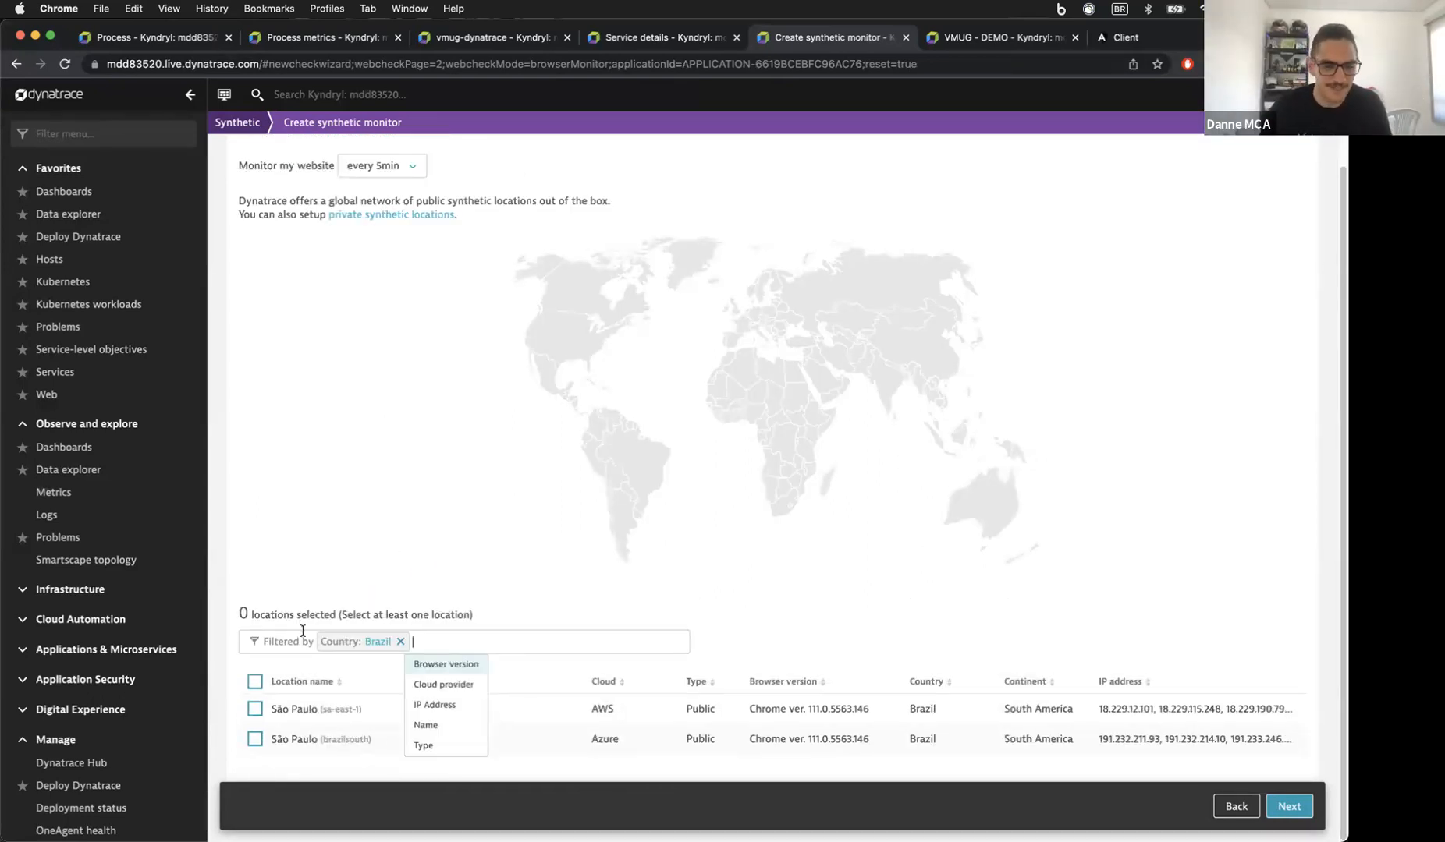
left_click(253, 714)
left_click(254, 709)
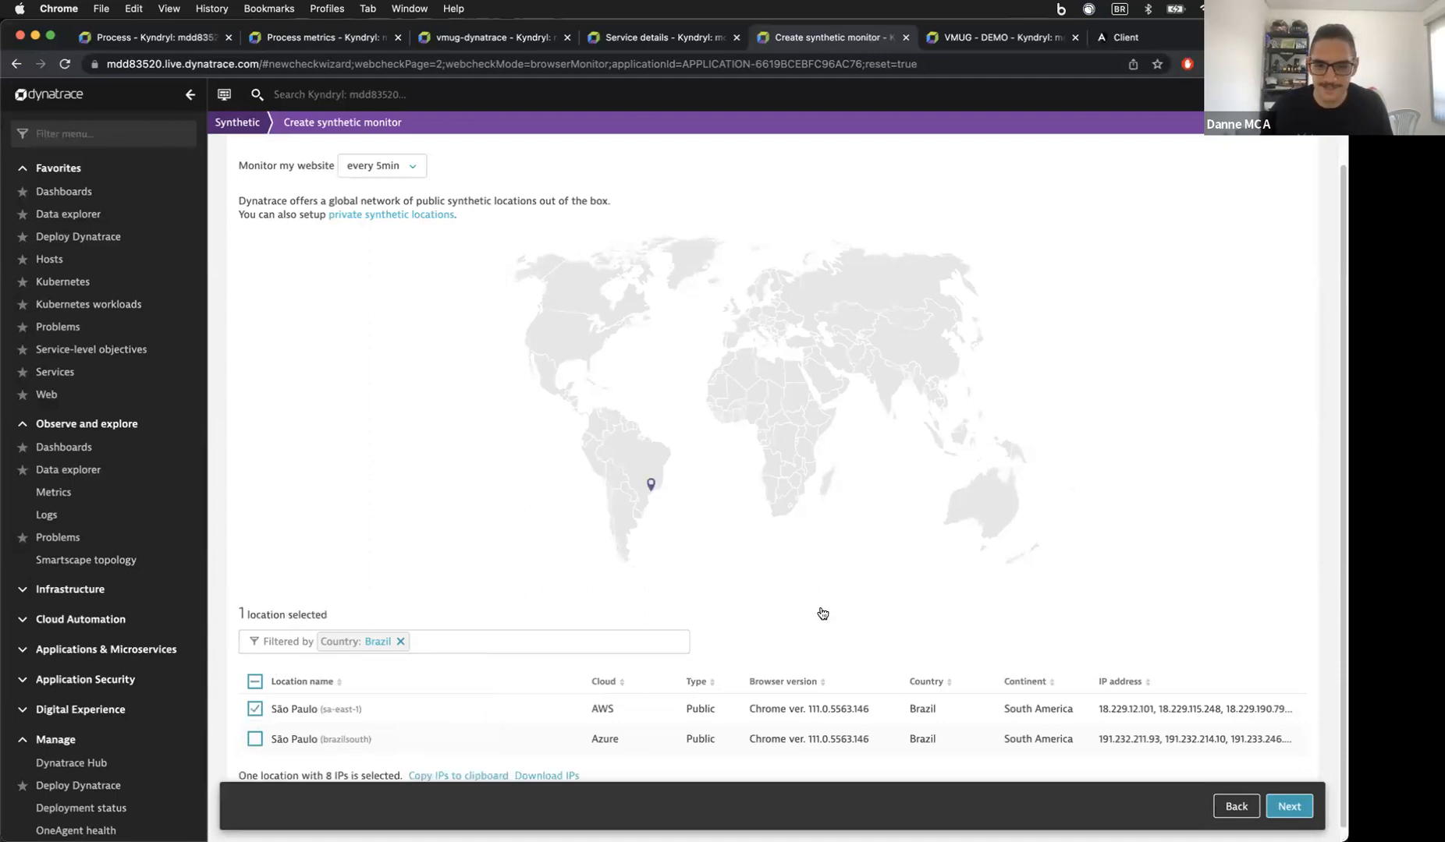
left_click(1288, 806)
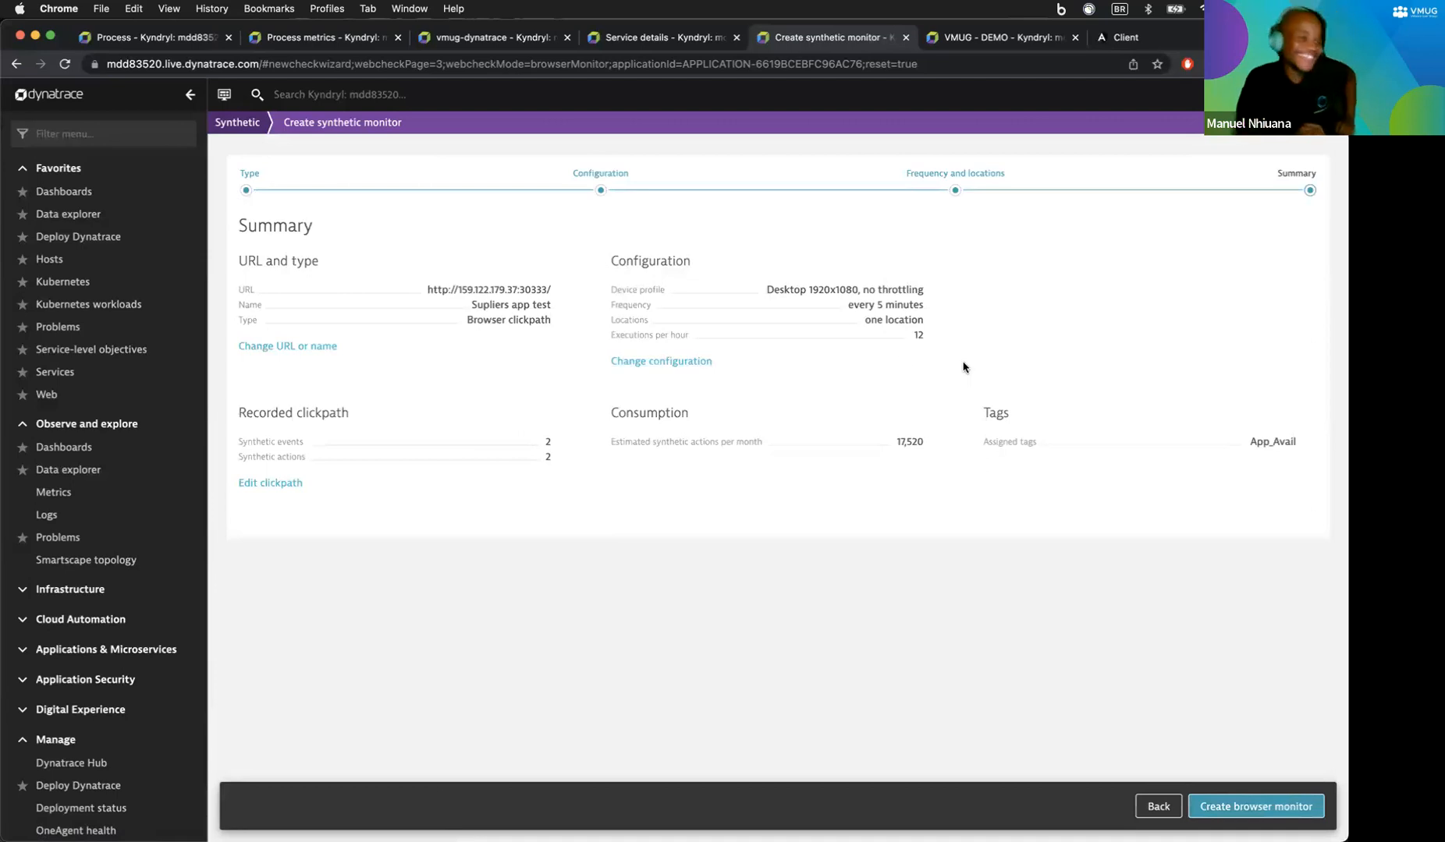
Step: Create the 'Supliers app test' browser monitor, then start a new HTTP monitor from the synthetic list
left_click(1261, 811)
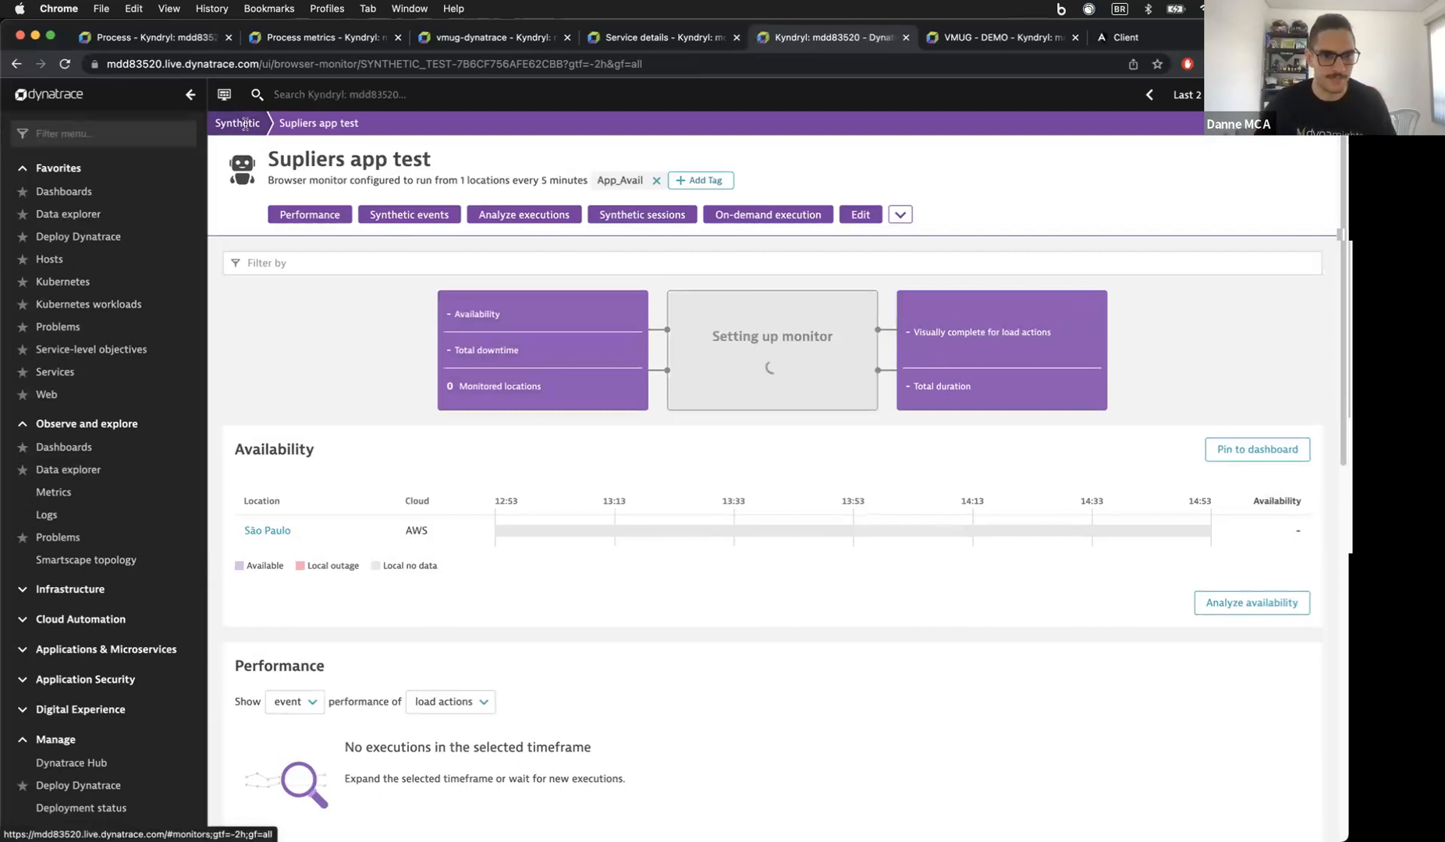
left_click(244, 123)
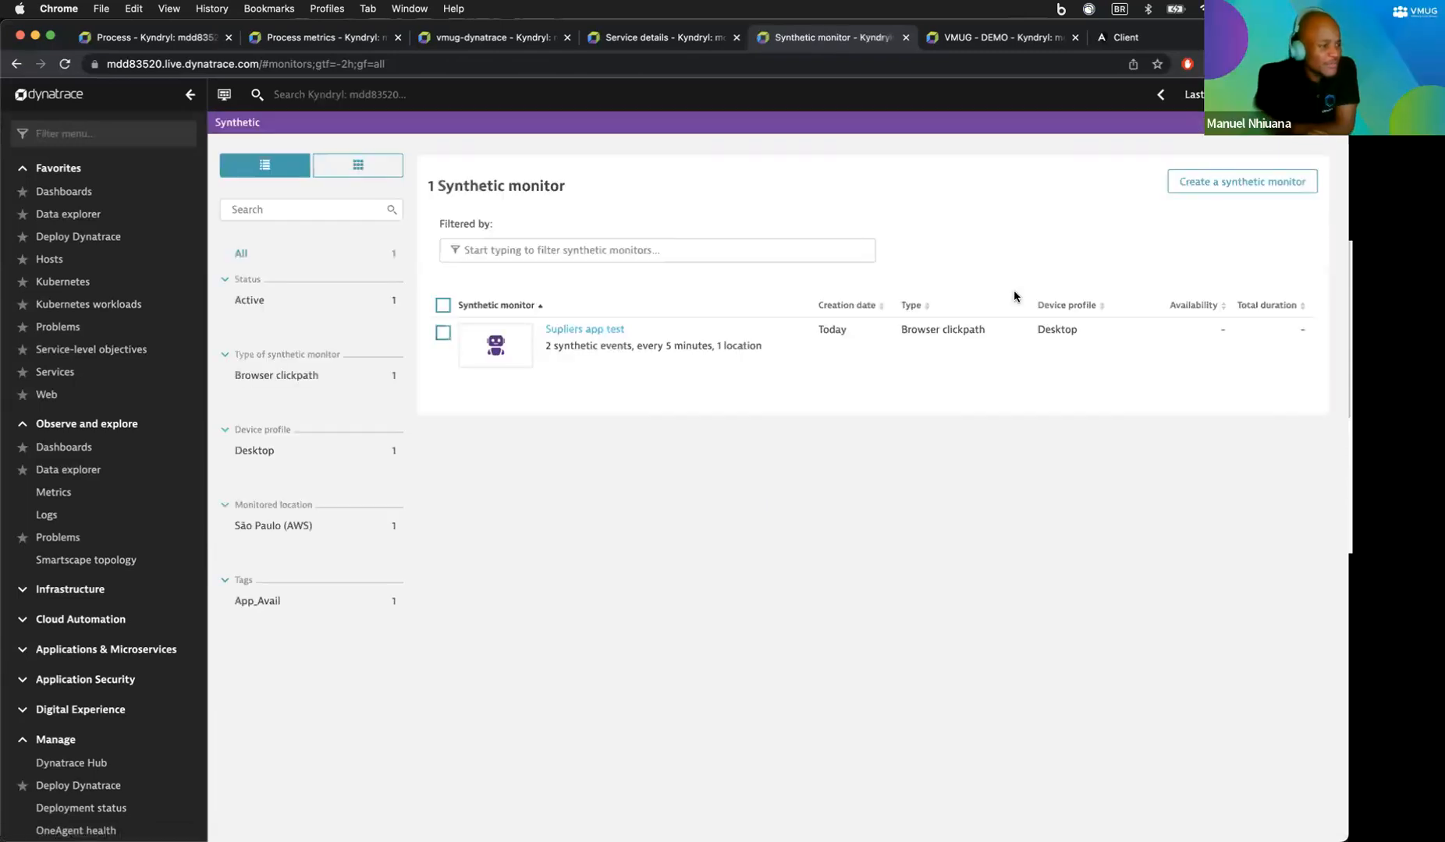
left_click(1237, 183)
left_click(691, 495)
Step: Name the HTTP monitor 'Testa se app estar no ar'
left_click(322, 284)
type("http://159.122.179.37:30333/")
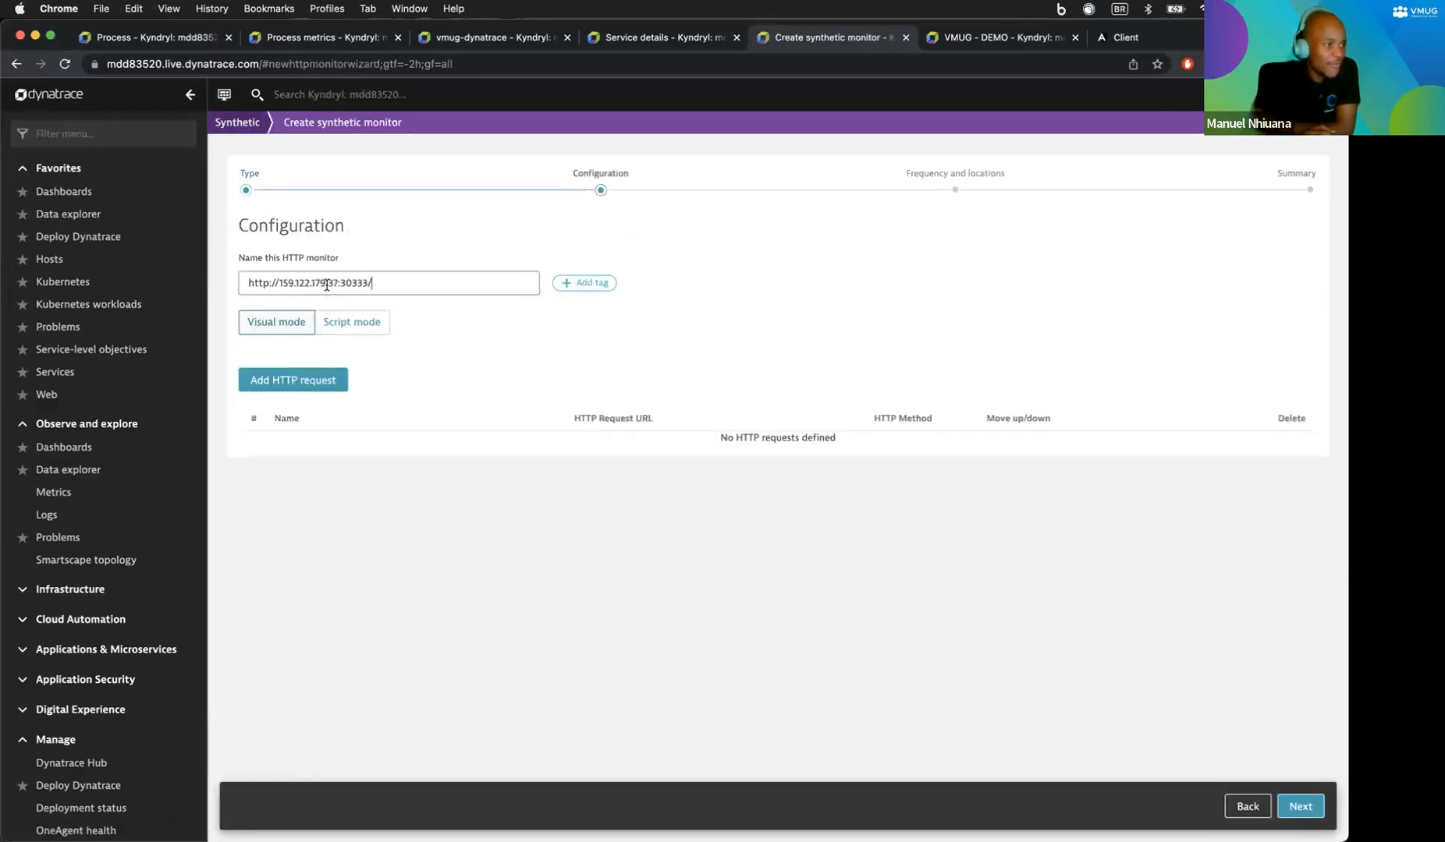
triple_click(308, 284)
key("super+c")
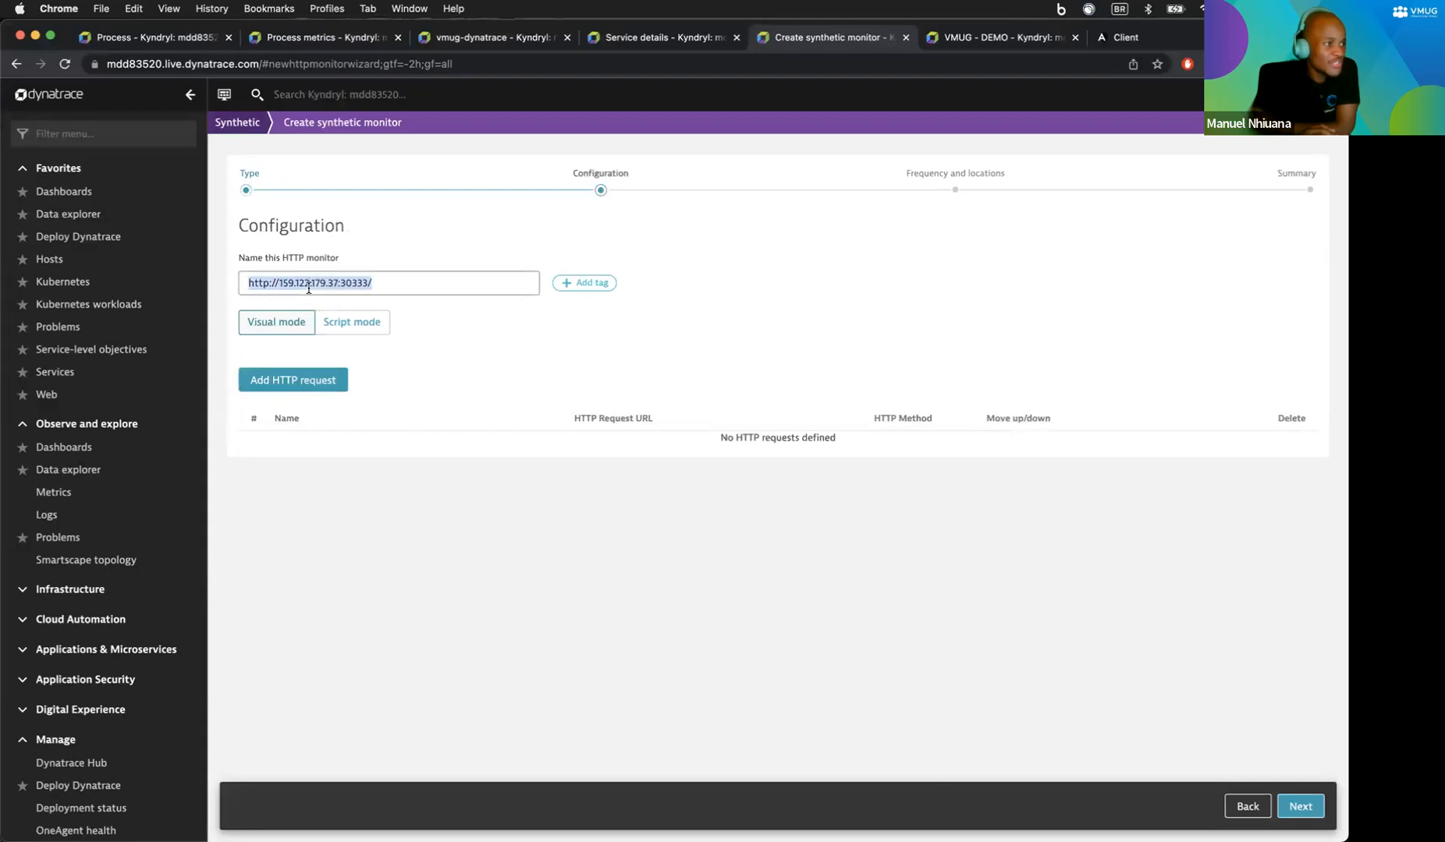
type("Testa se app estar no")
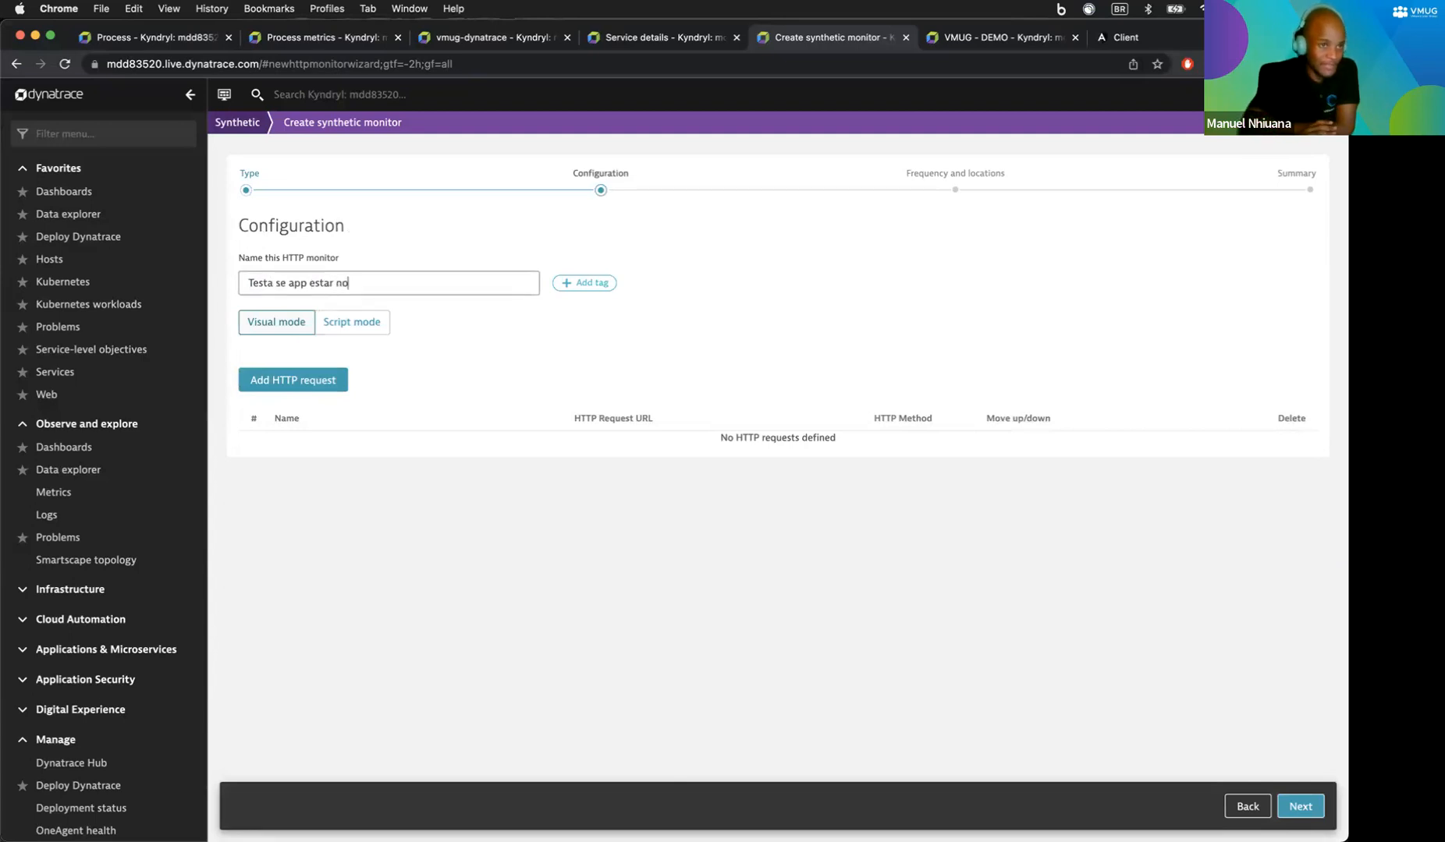
type("ar")
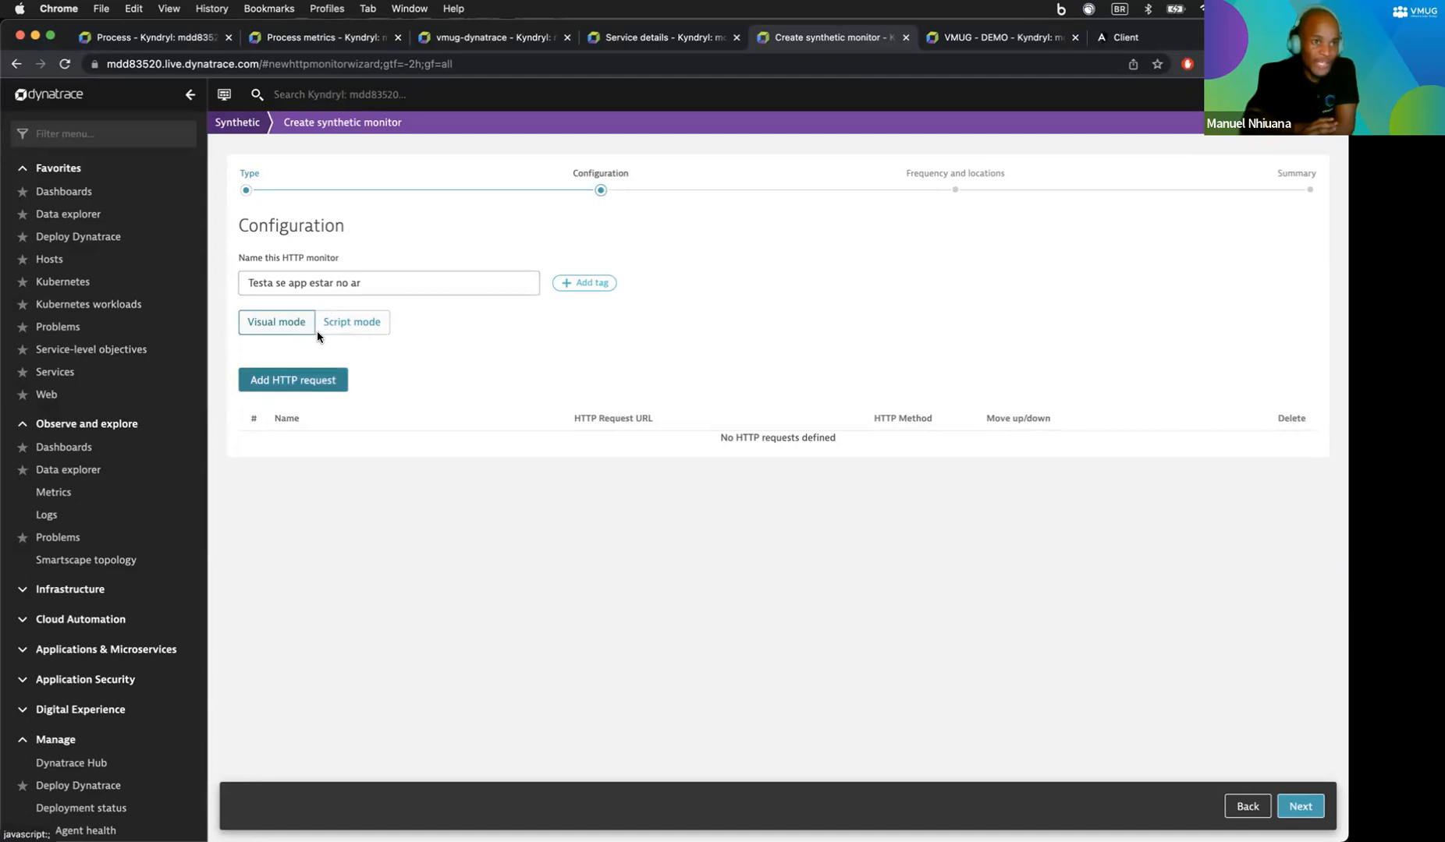
left_click(312, 380)
left_click(347, 462)
key("super+v")
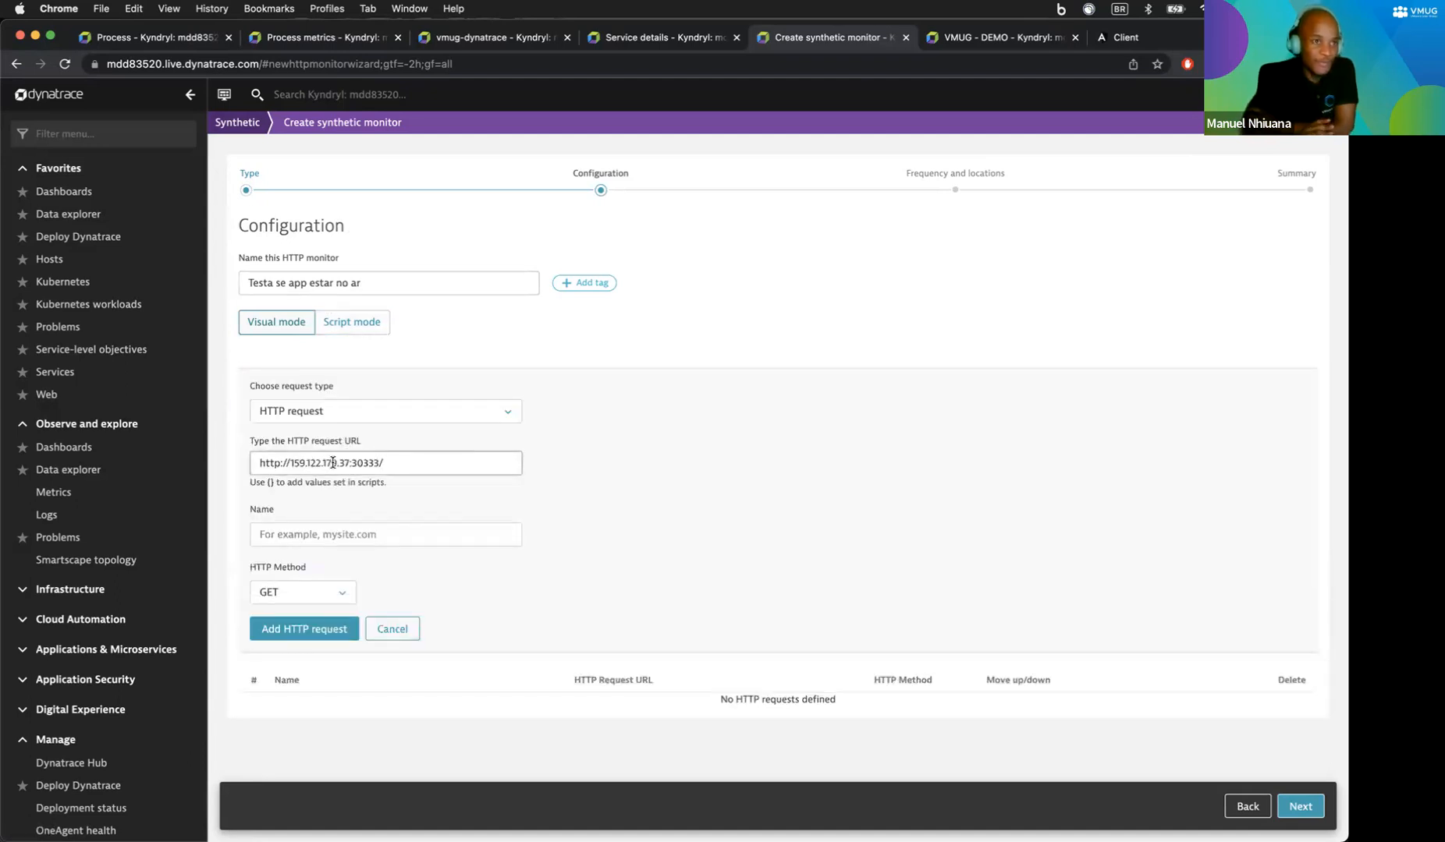
left_click(304, 629)
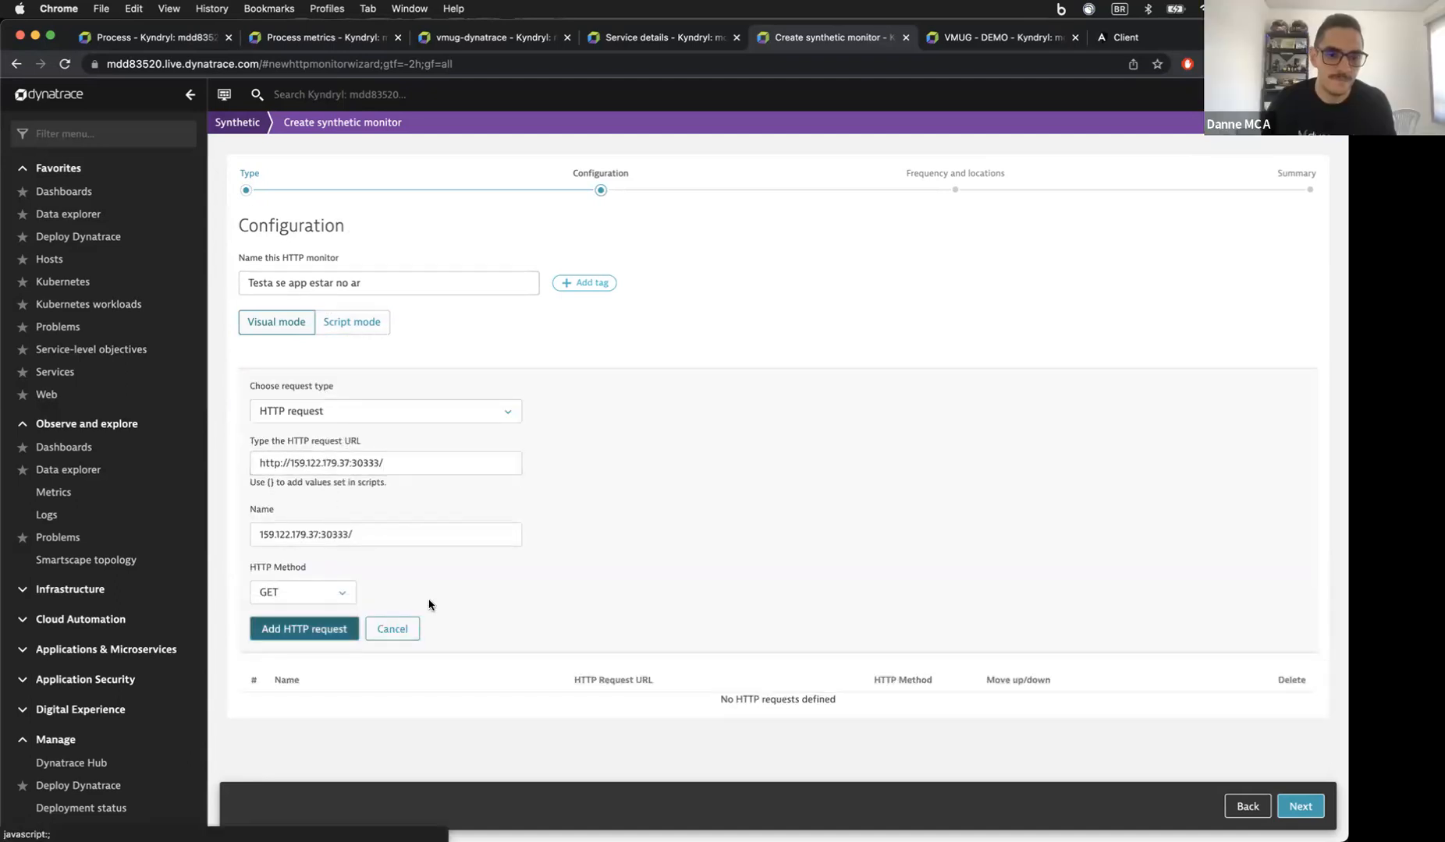
Step: Review the monitor settings and its JSON script, then return to Visual mode
scroll(502, 586, "down", 3)
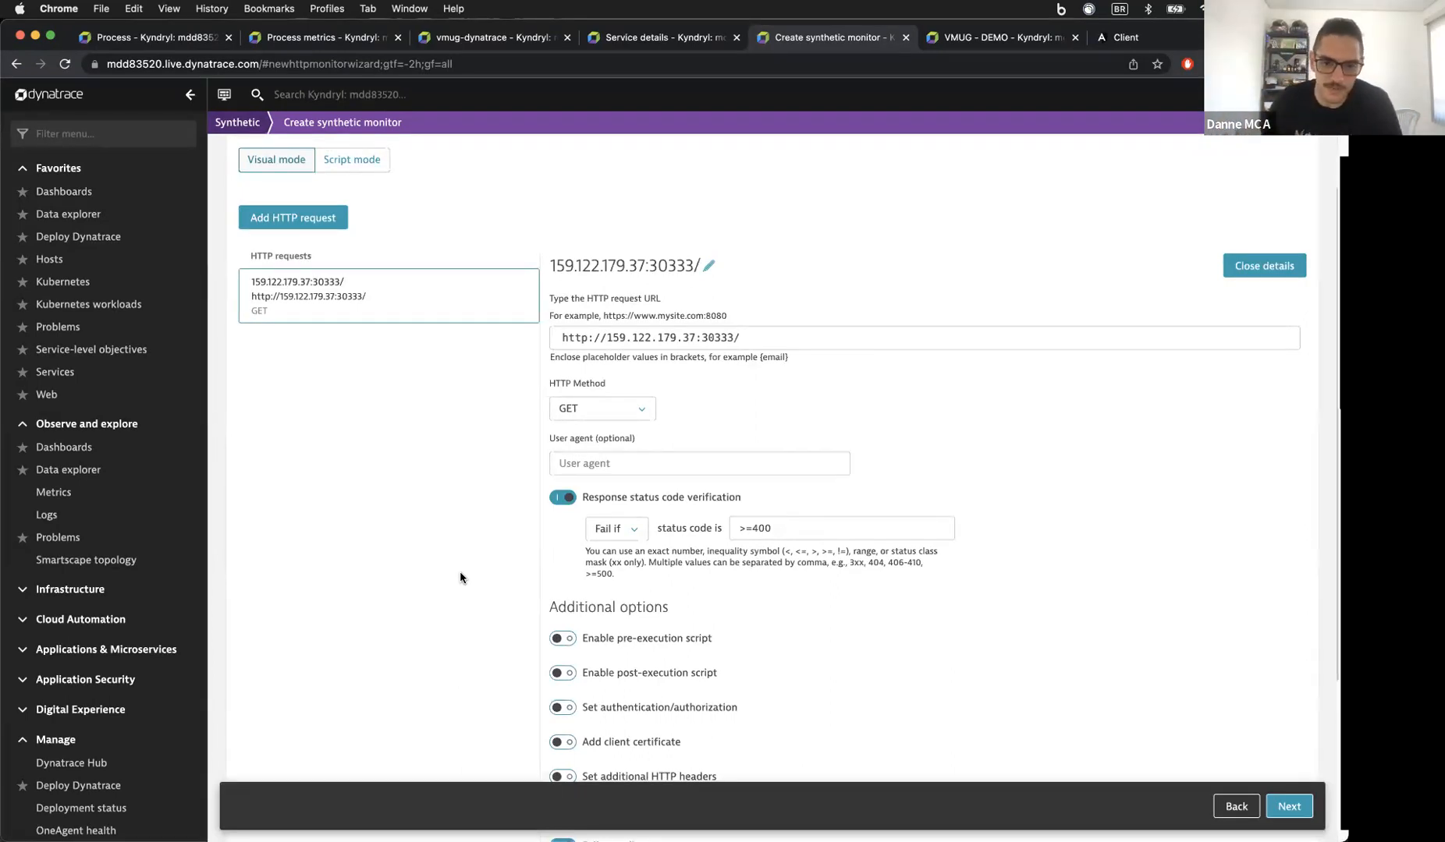
scroll(460, 573, "down", 3)
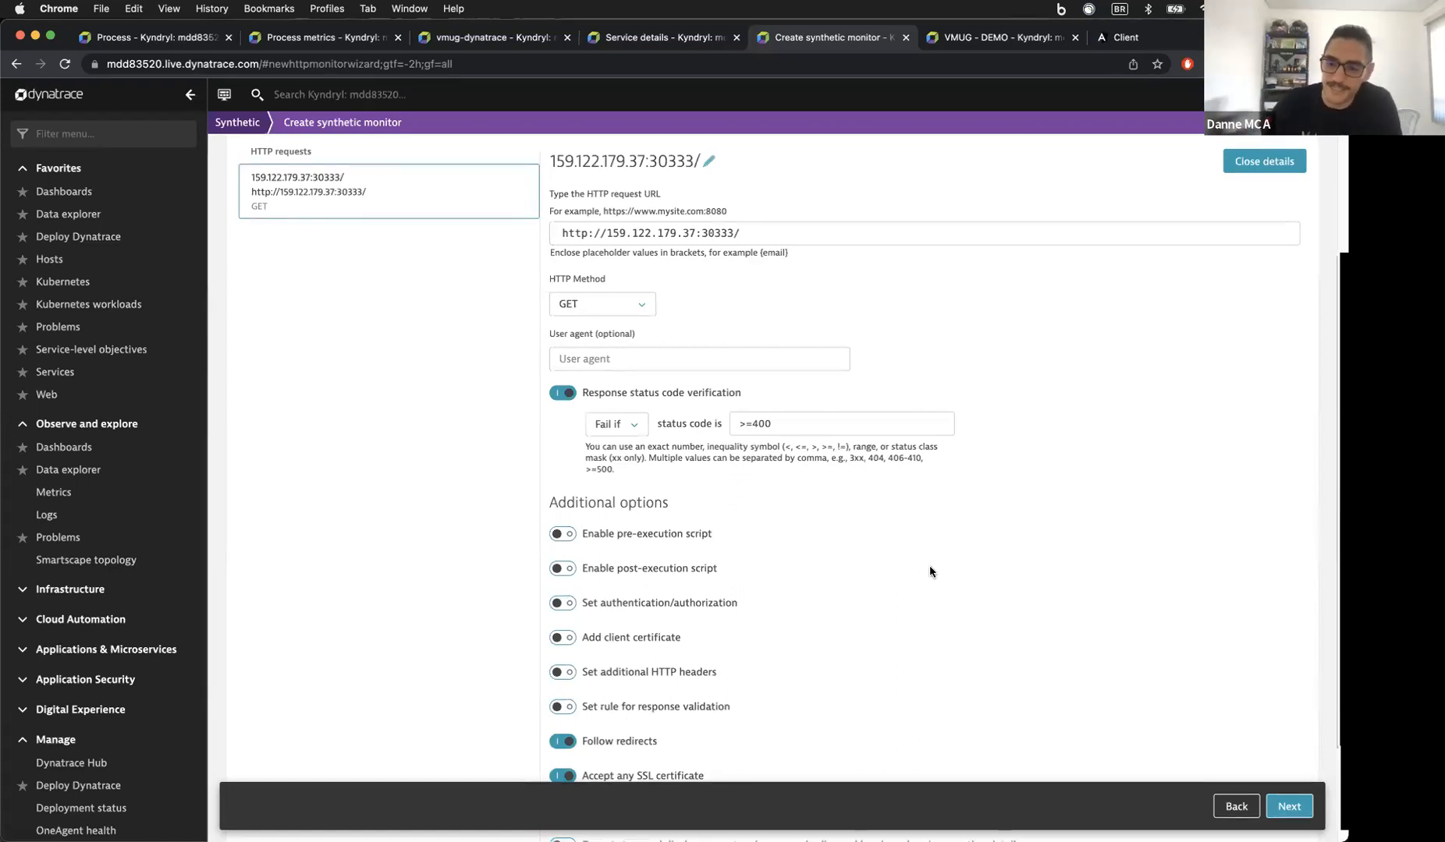
scroll(930, 571, "down", 4)
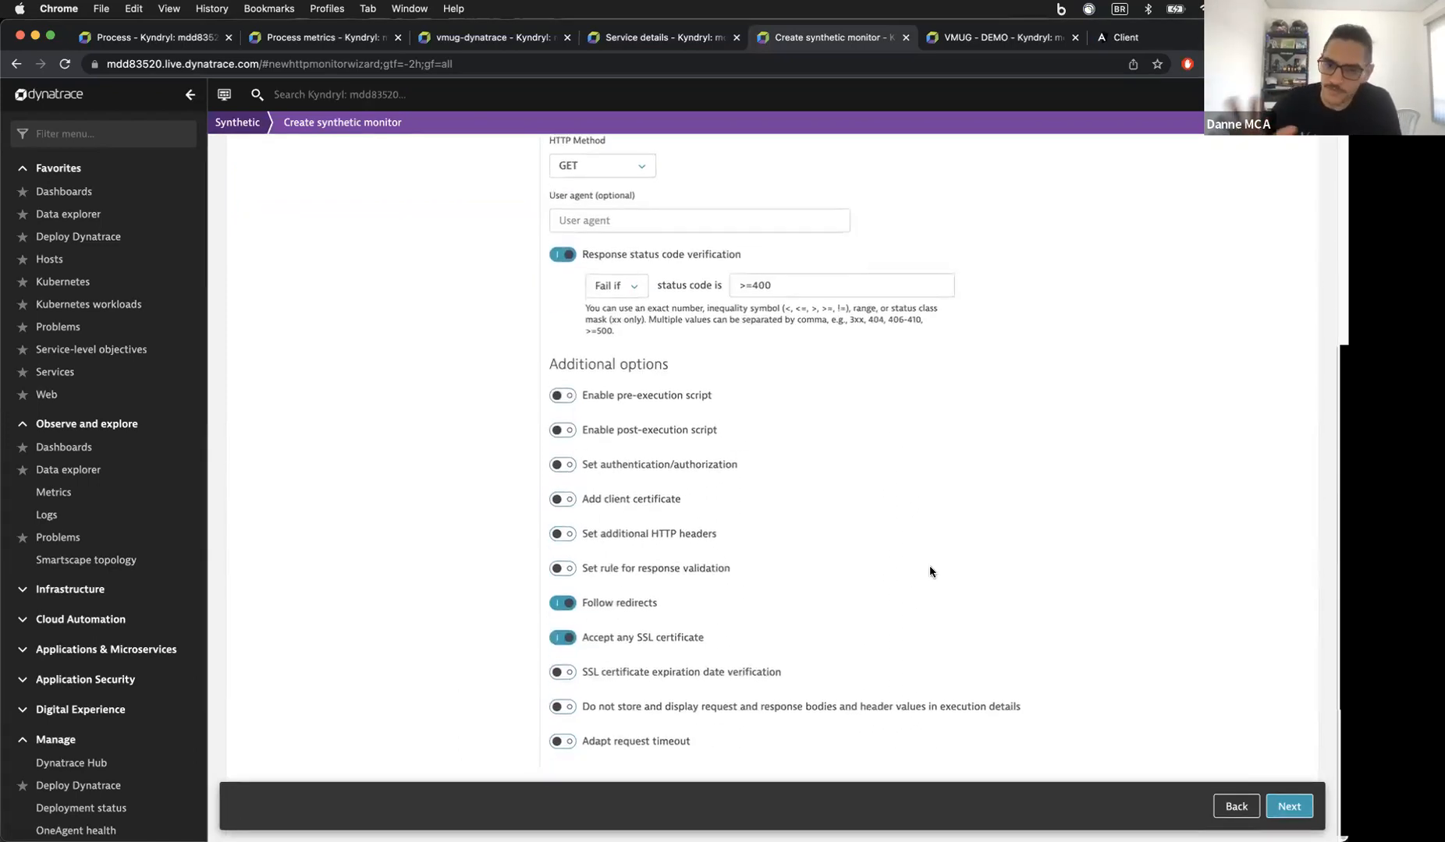
scroll(930, 571, "up", 12)
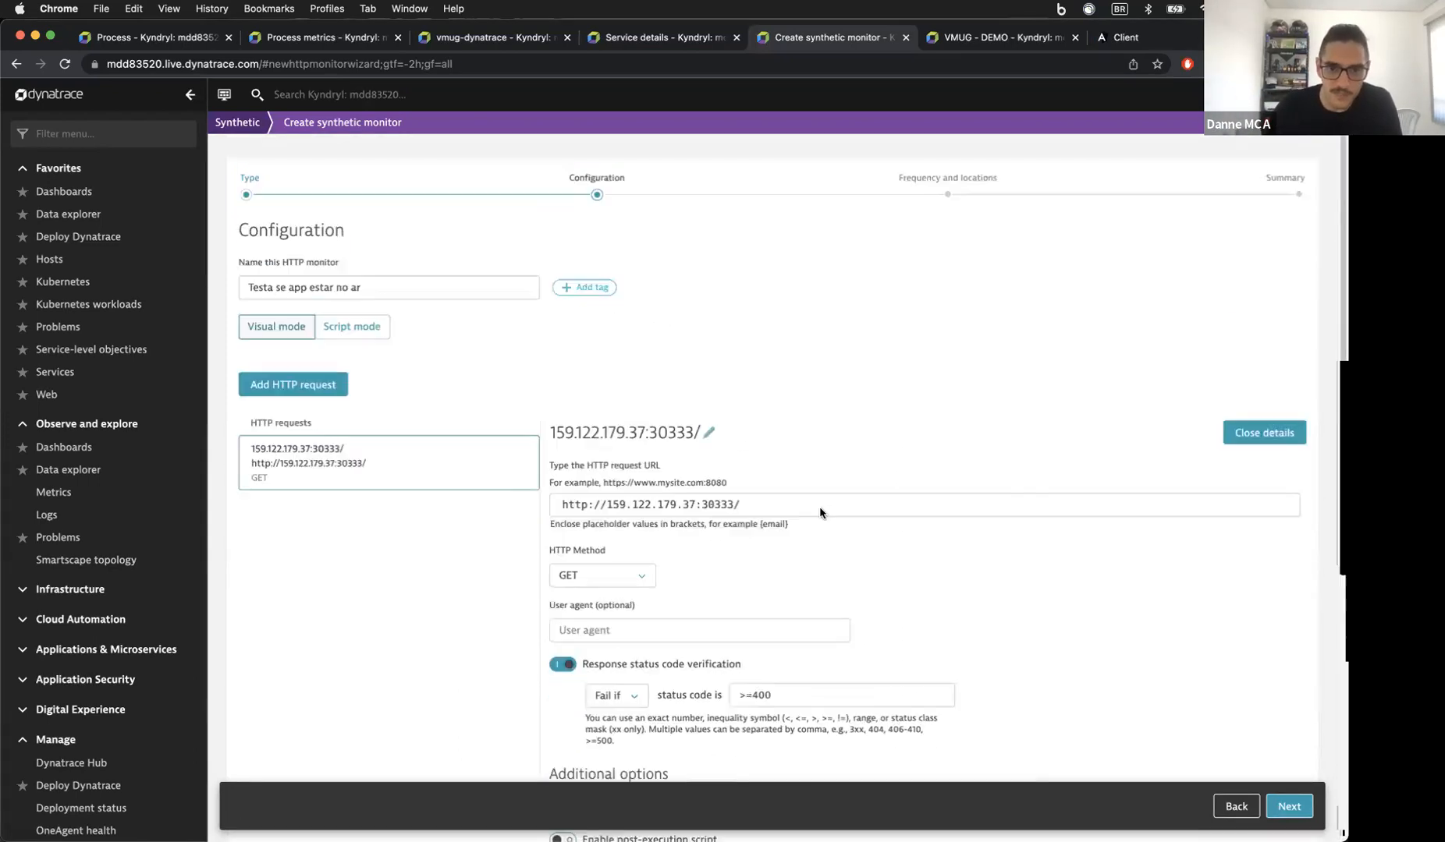
left_click(352, 321)
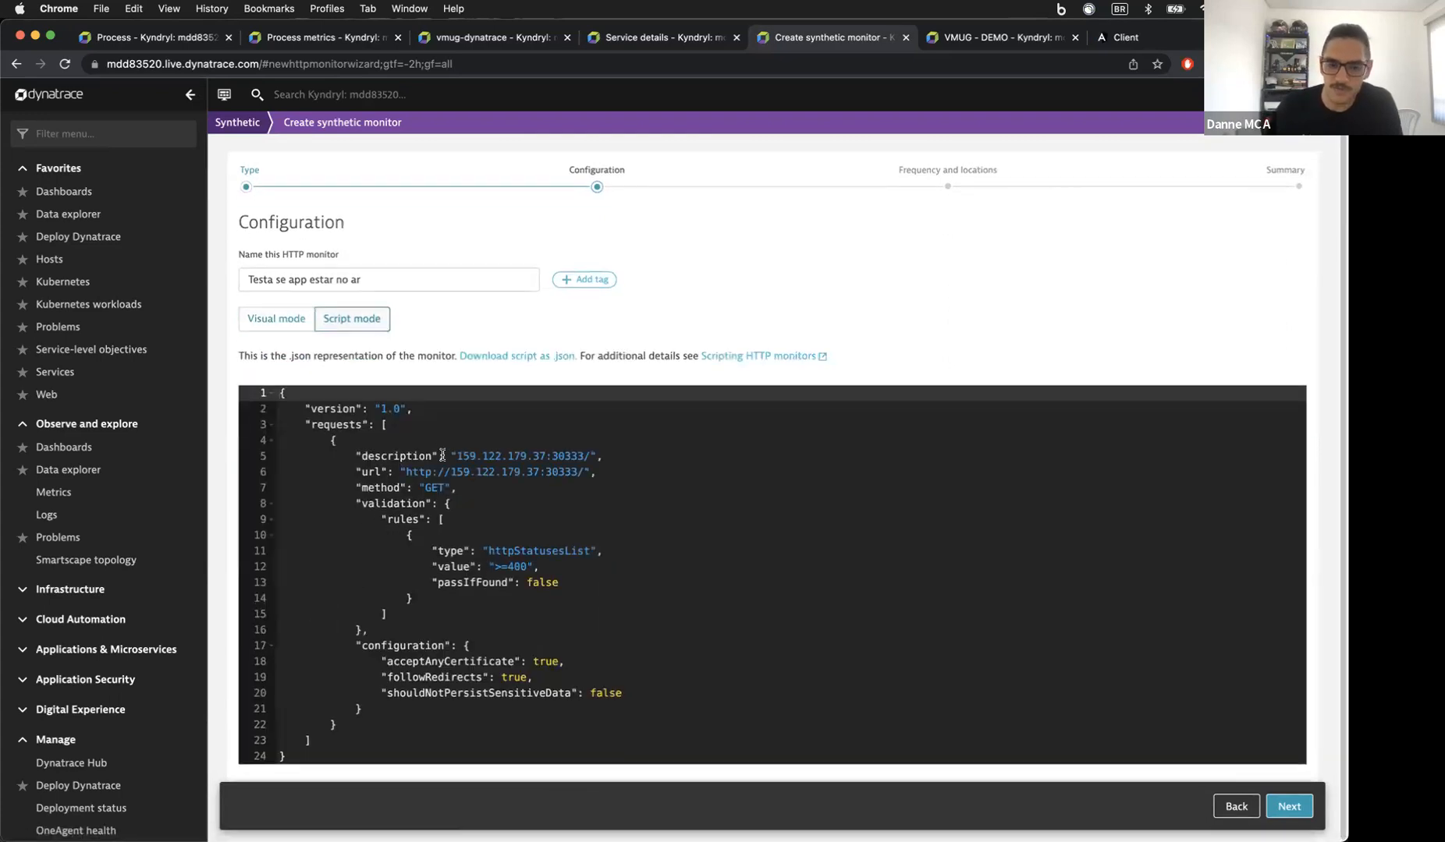
left_click(281, 320)
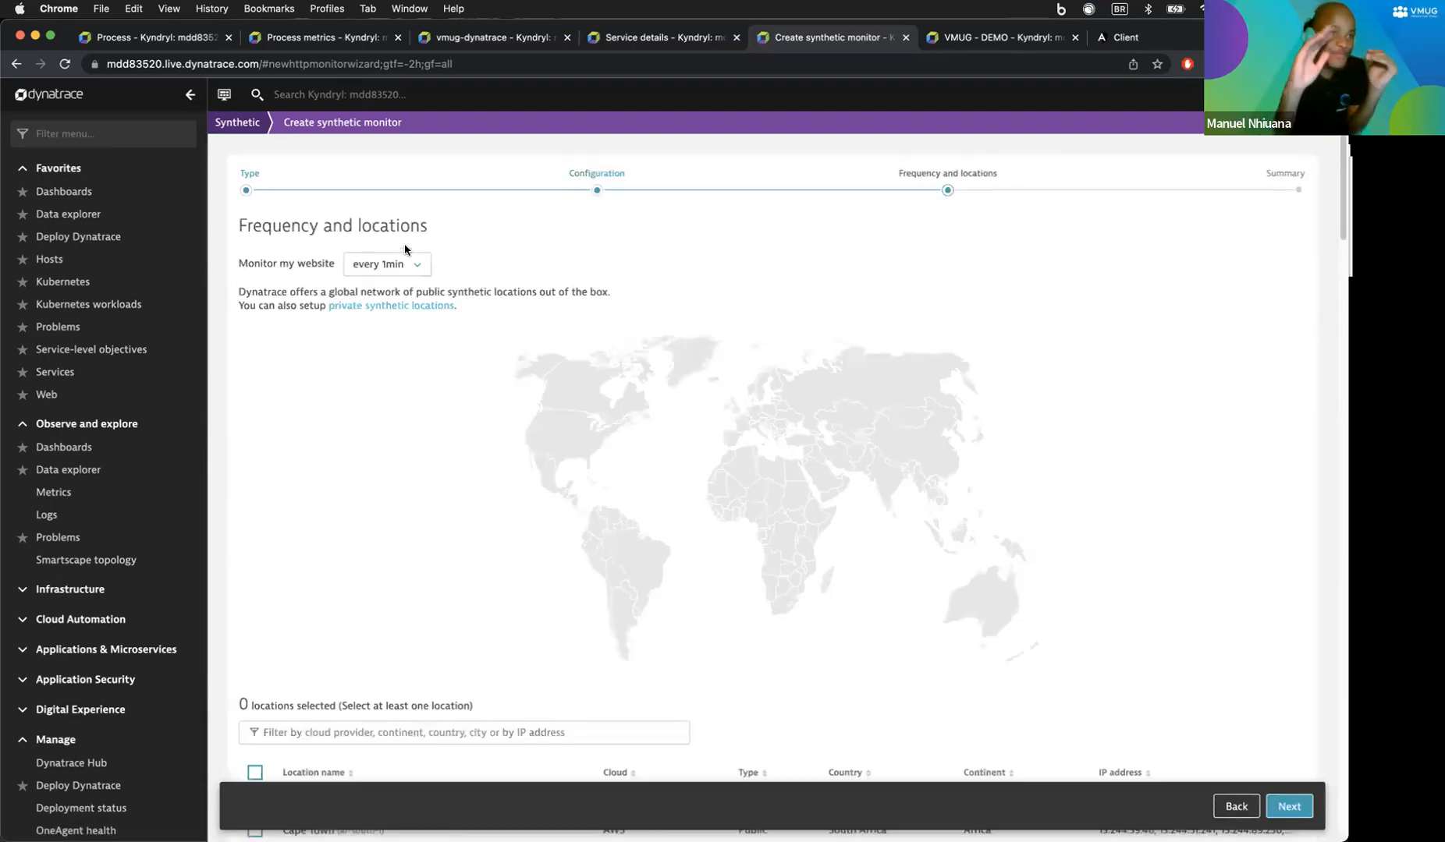
Step: Keep frequency at every 1min and run from São Paulo (AWS) via the Country: Brazil filter
left_click(396, 264)
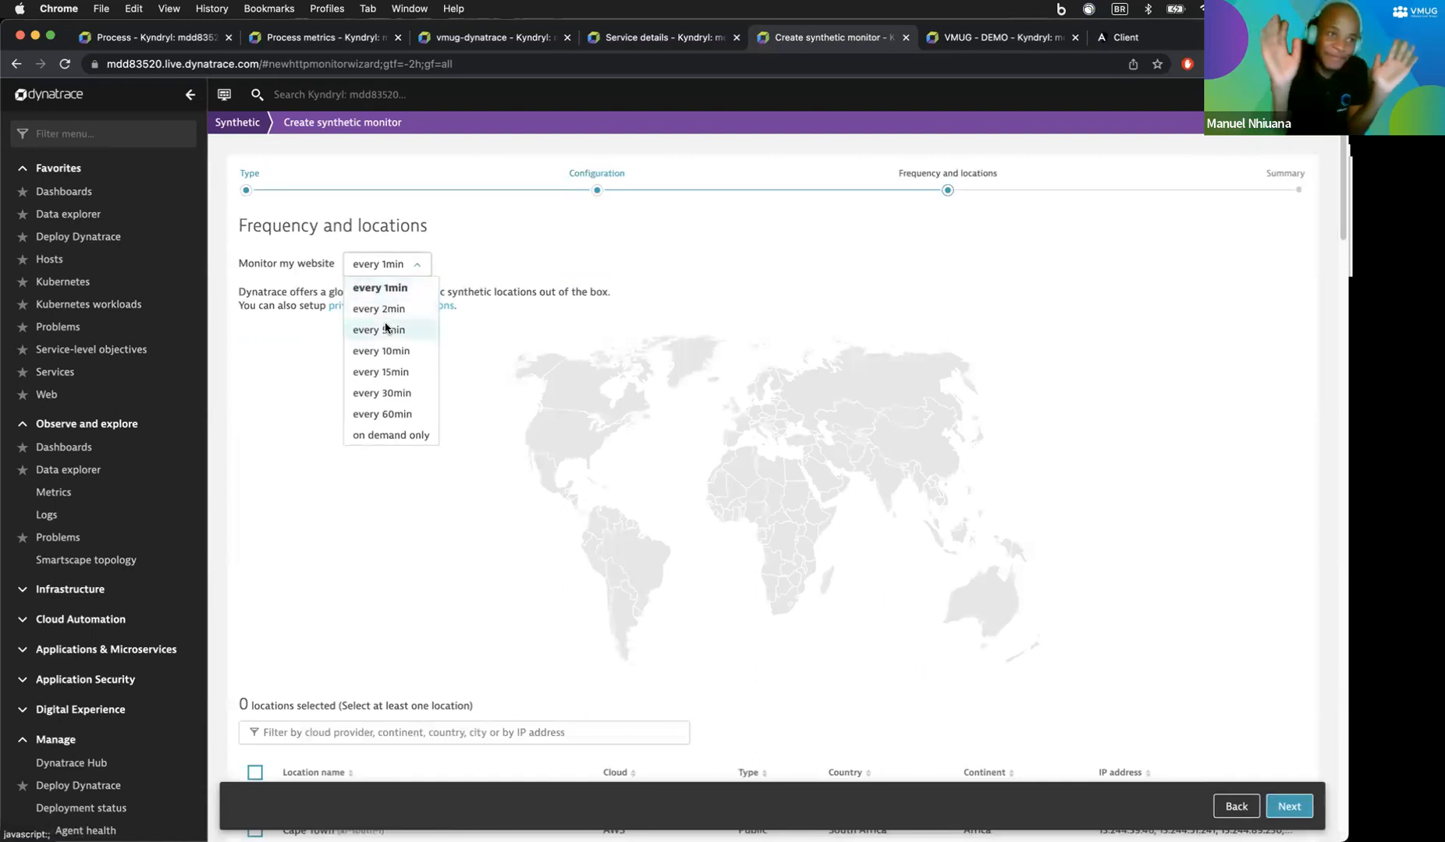
left_click(380, 288)
scroll(419, 390, "down", 3)
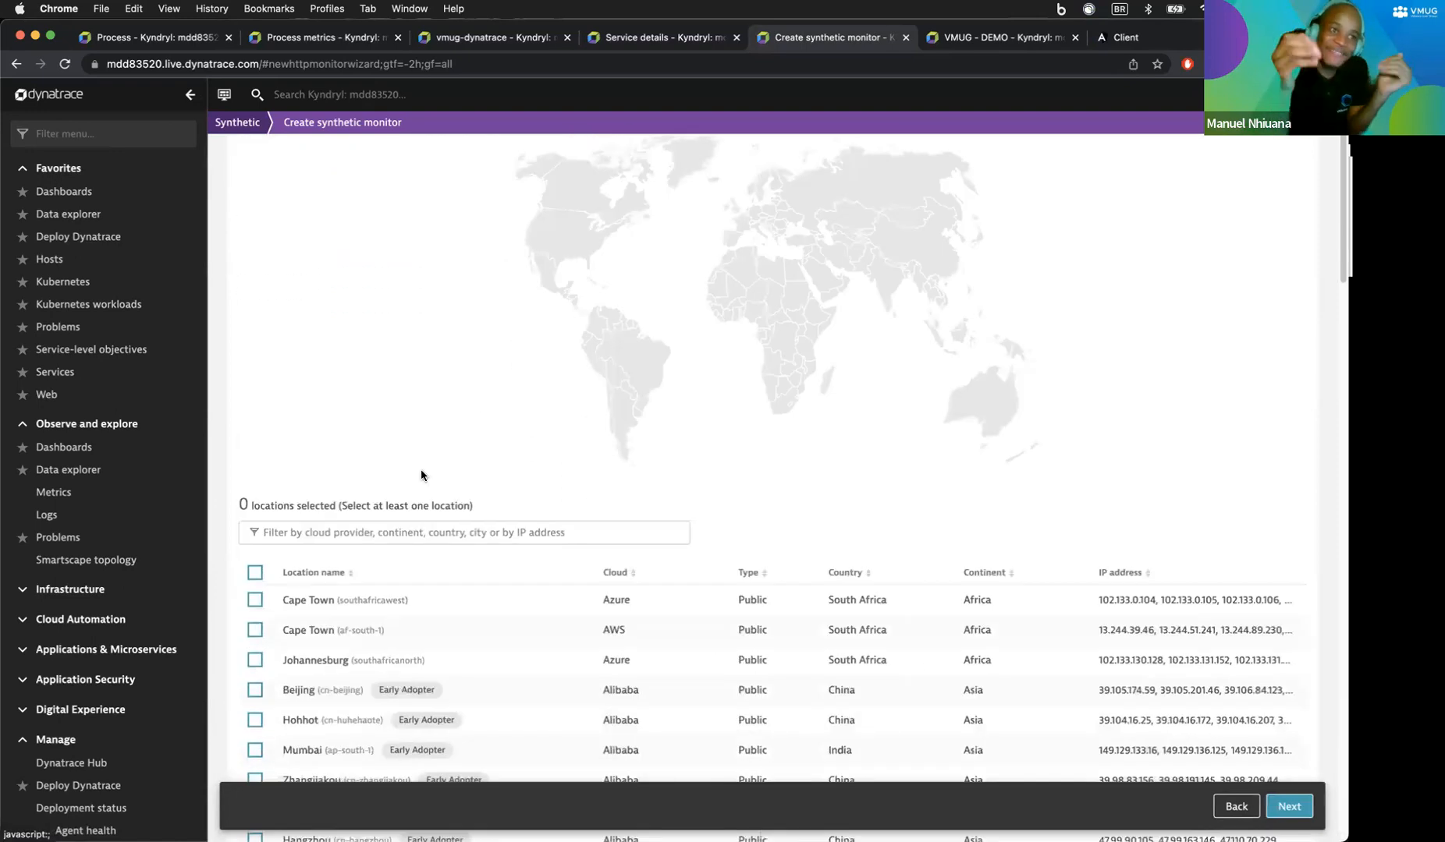
left_click(254, 599)
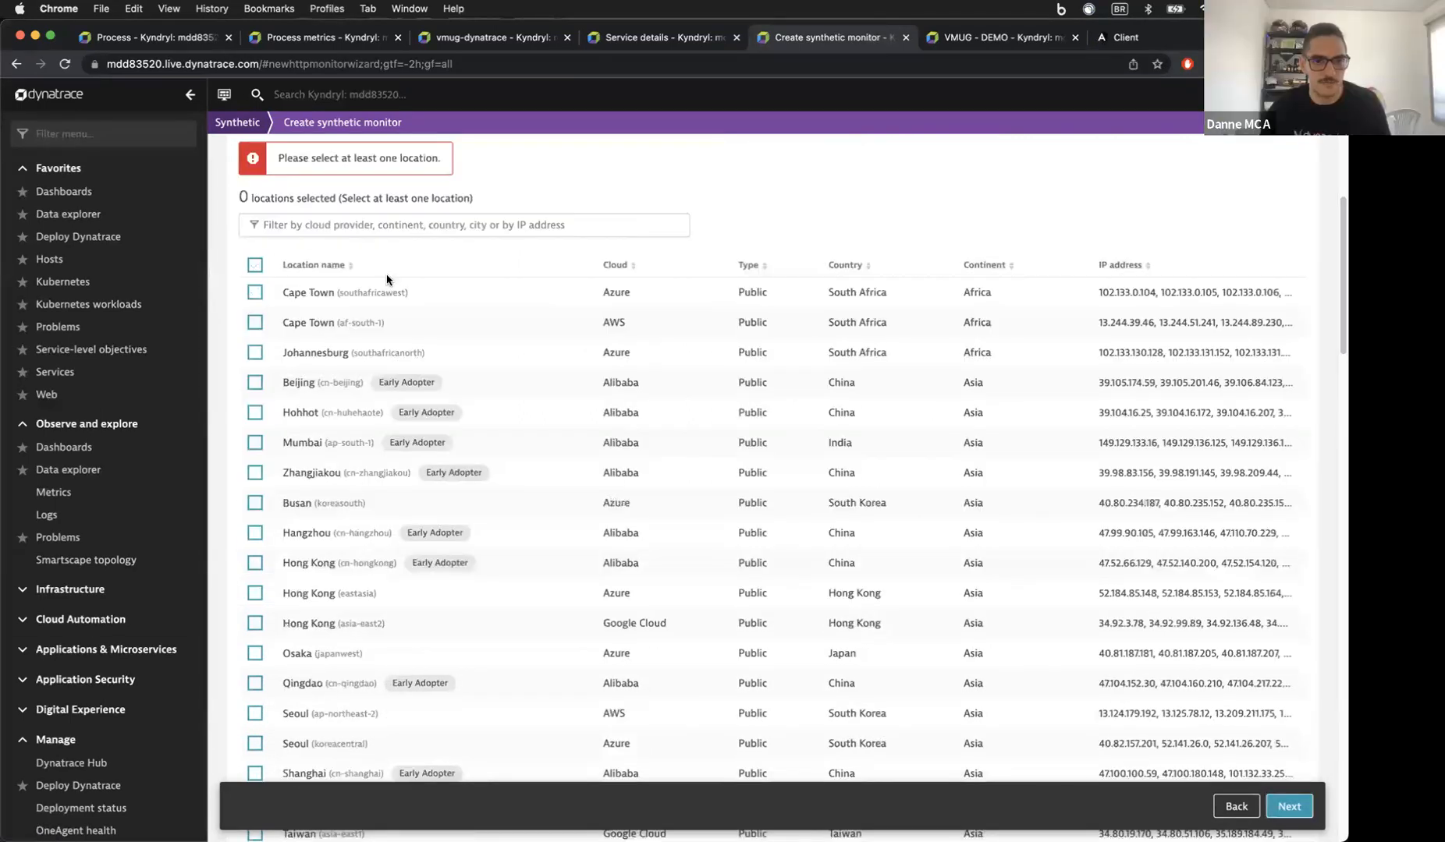
left_click(387, 229)
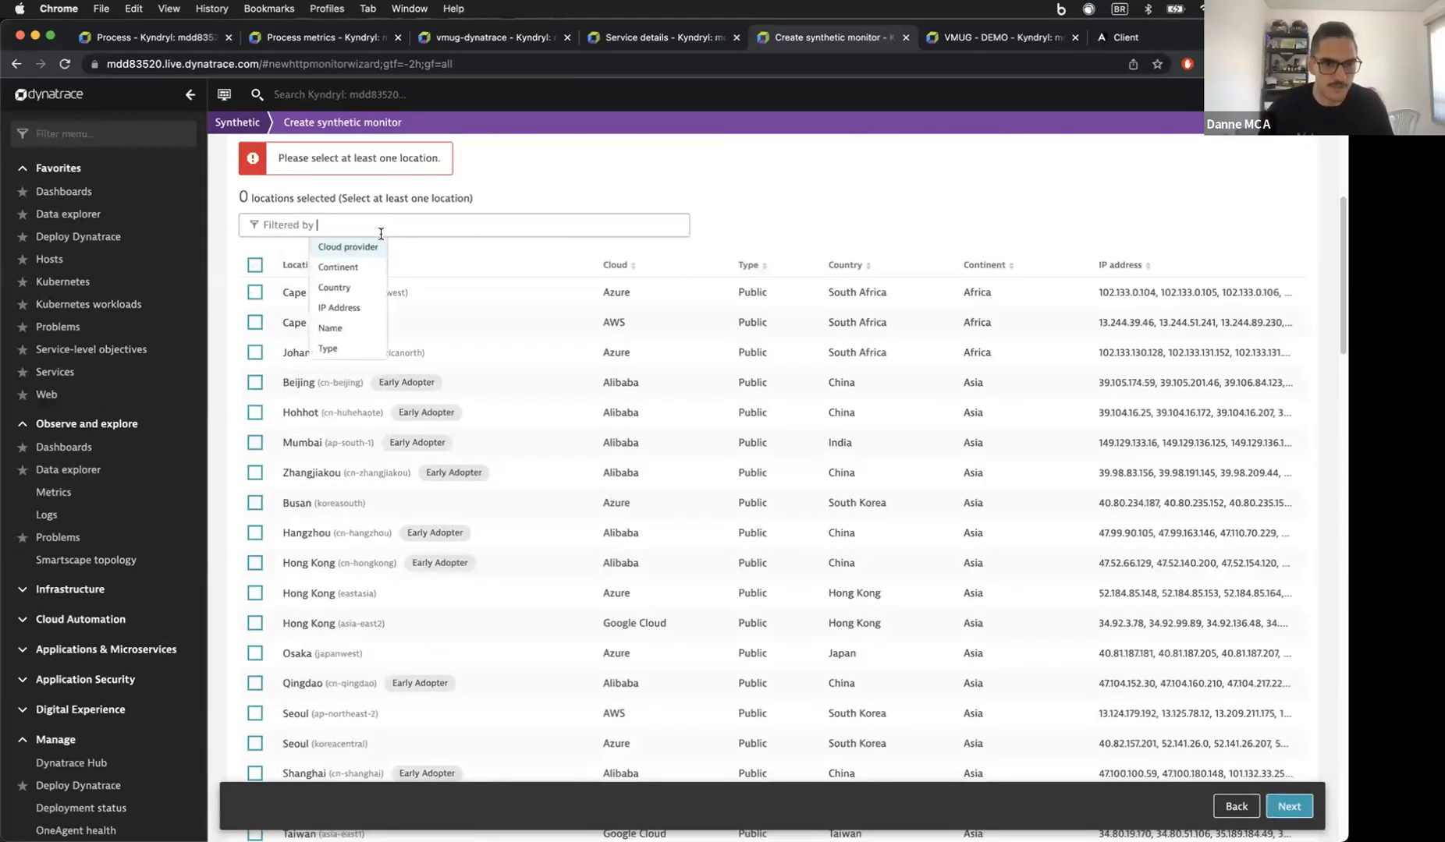
left_click(347, 287)
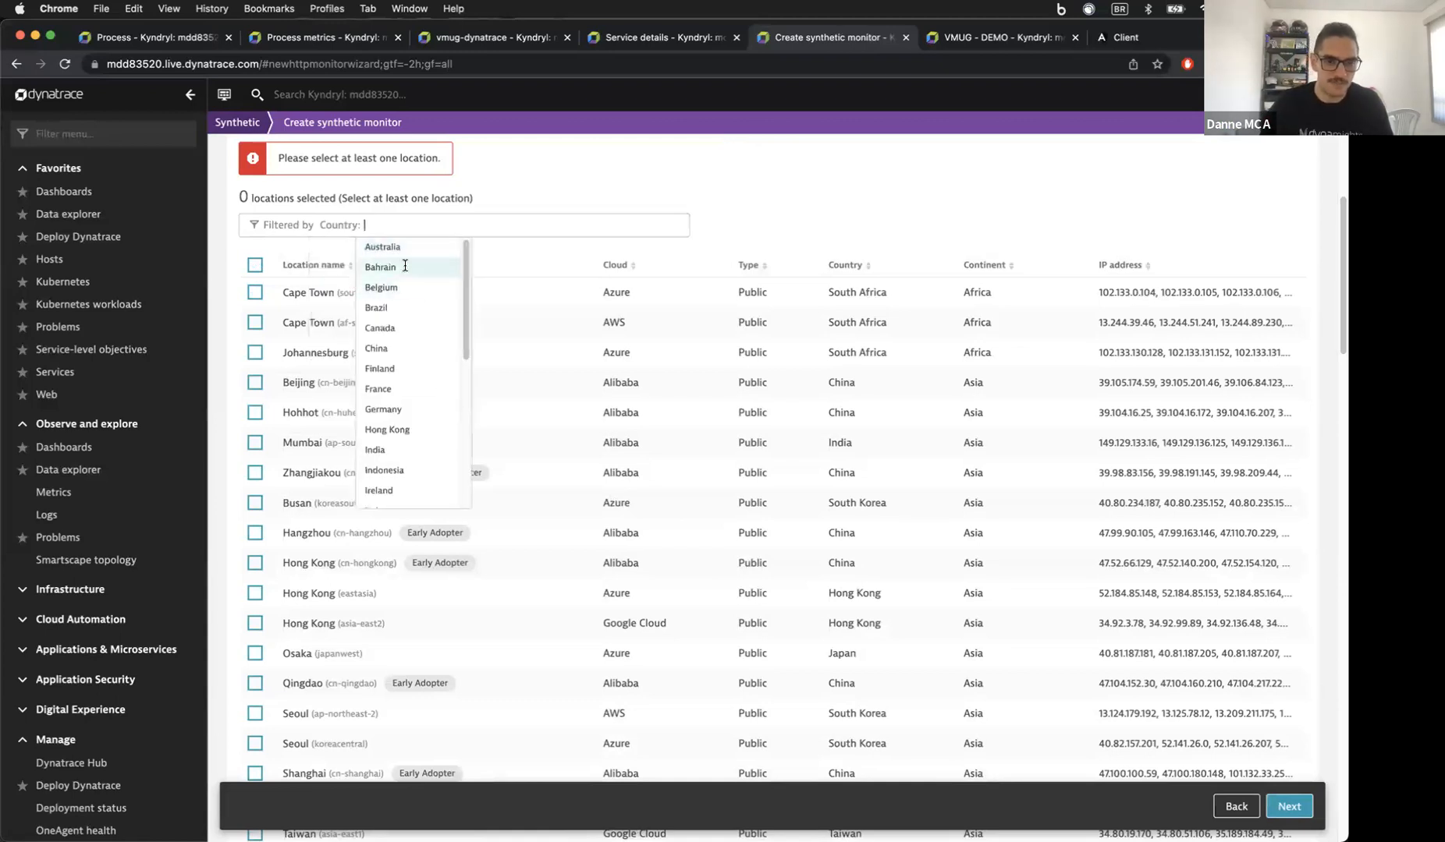
left_click(395, 307)
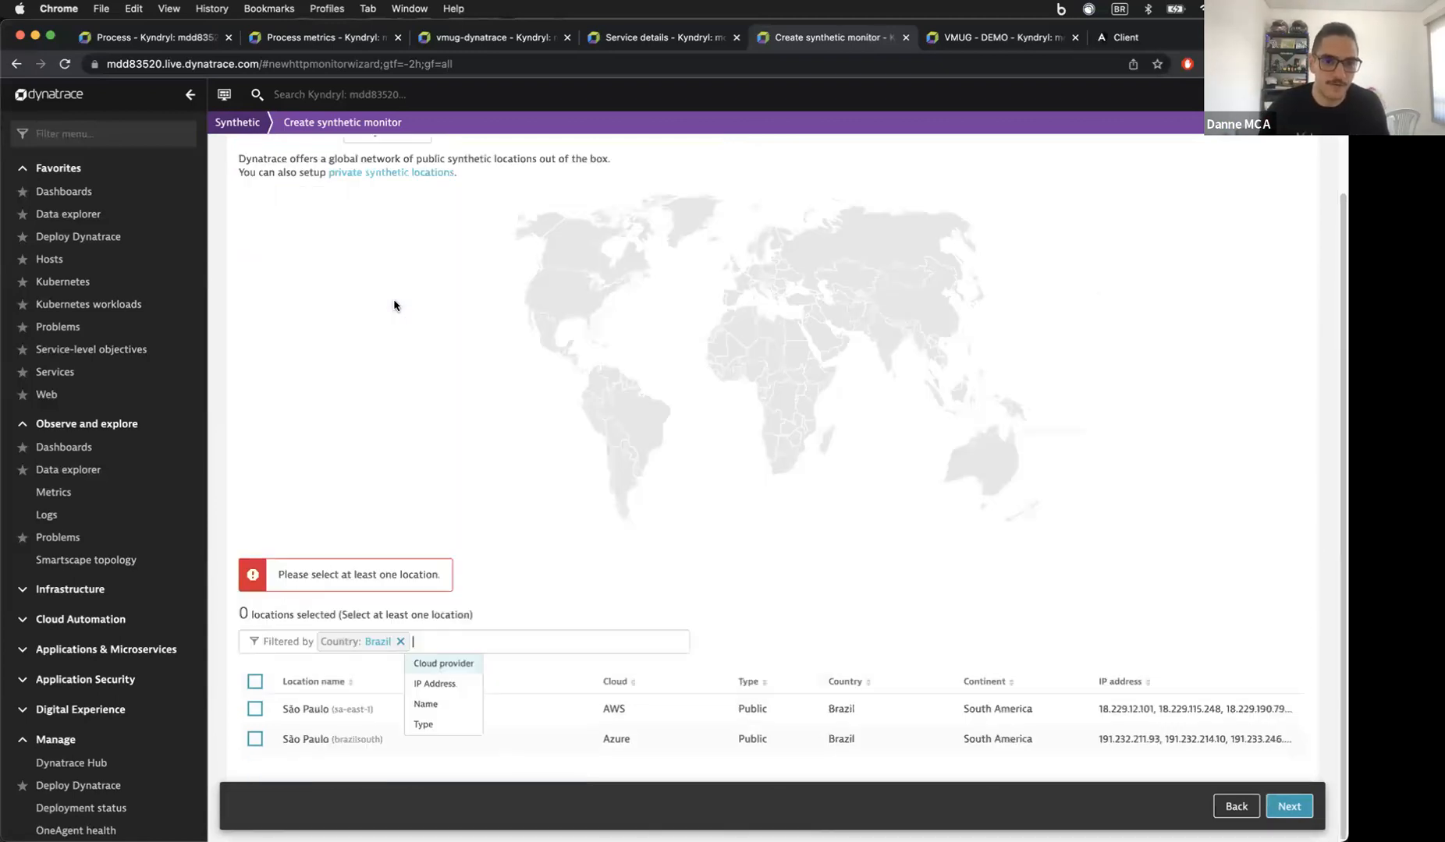
left_click(254, 710)
Step: Create the HTTP monitor from the summary and return to the synthetic monitors list
left_click(1285, 806)
left_click(1294, 807)
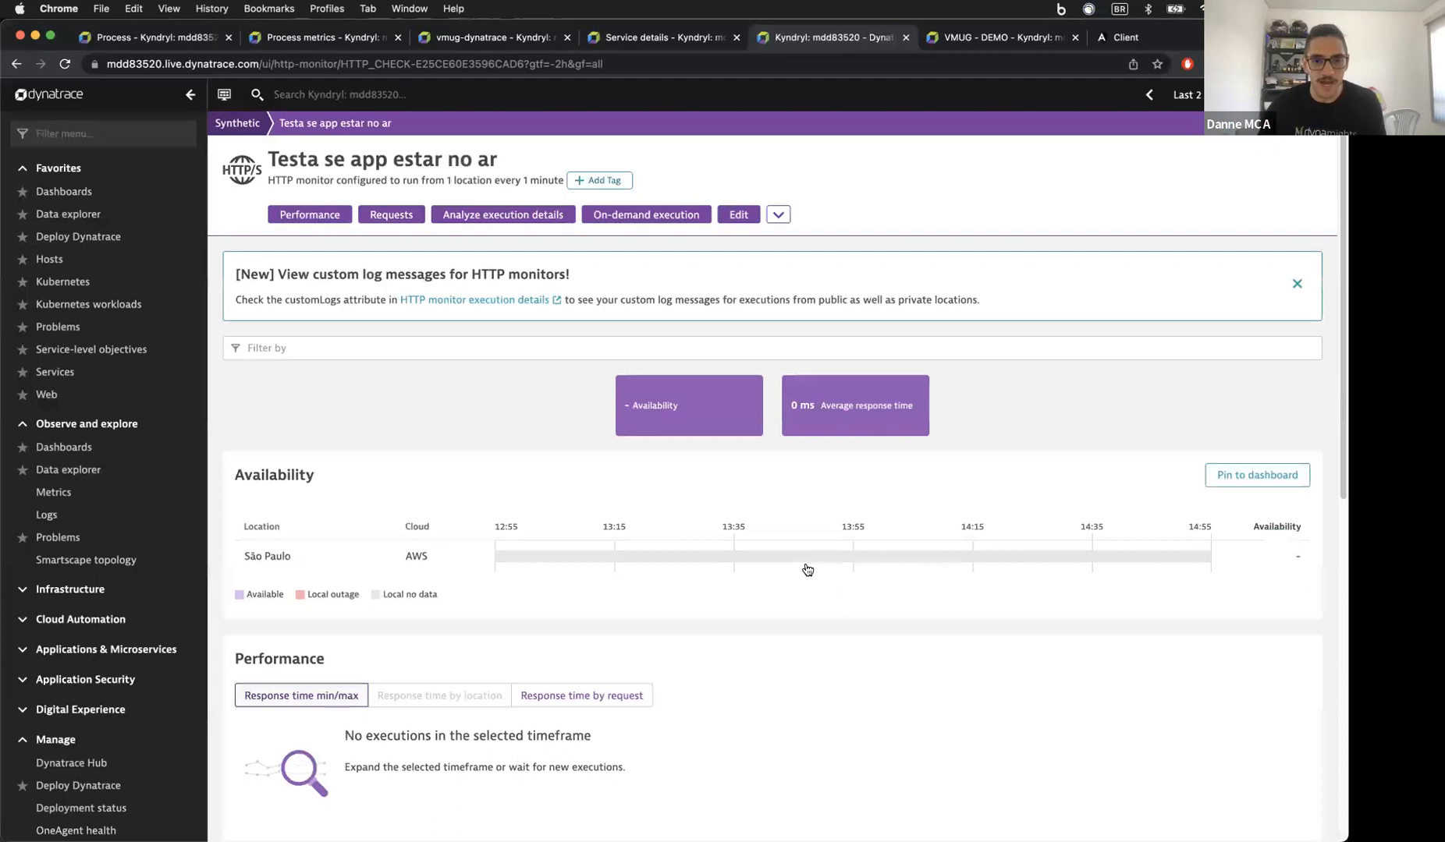
left_click(258, 127)
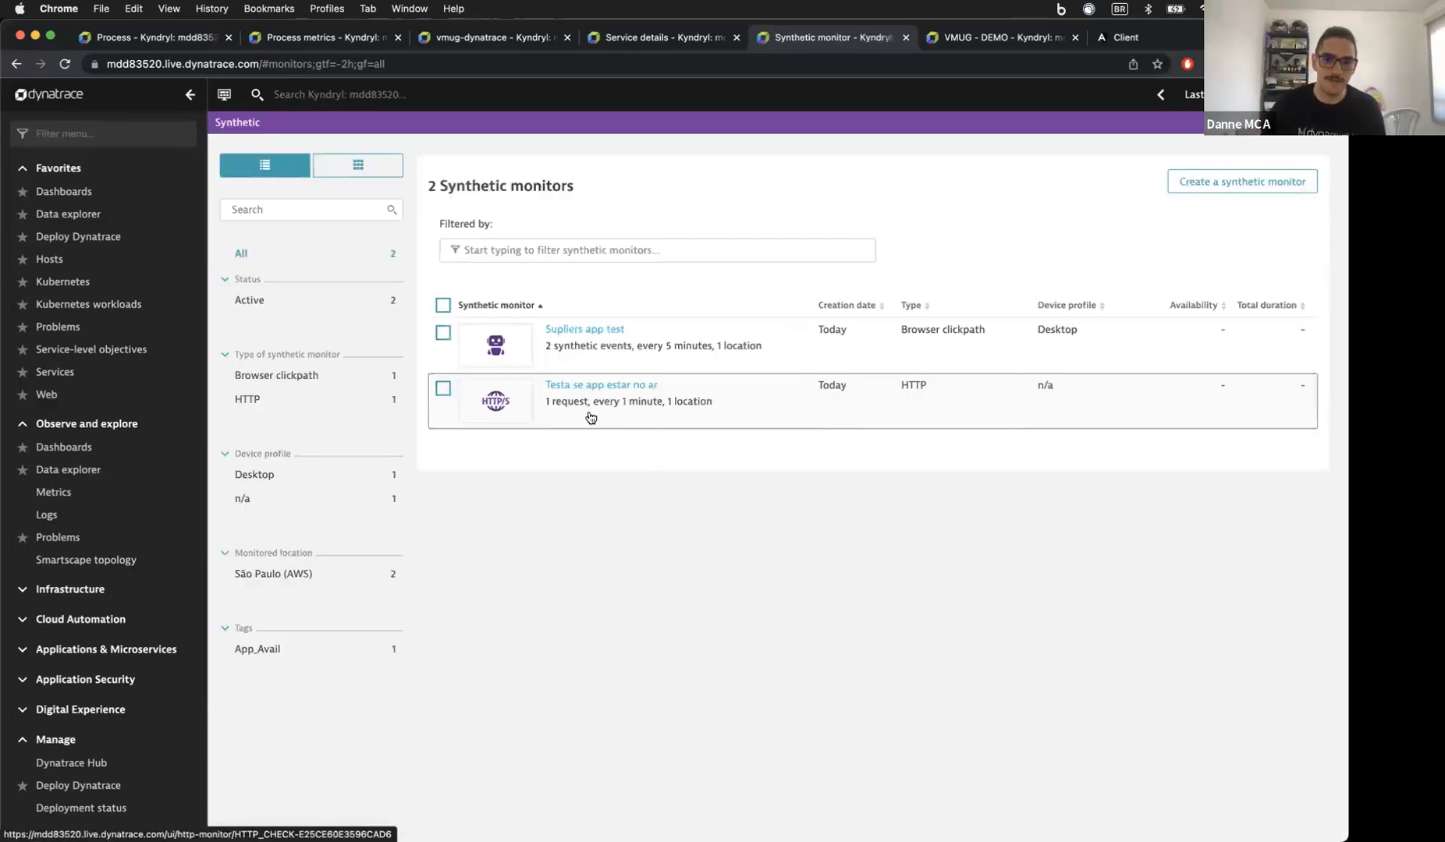
Step: On the VMUG - DEMO dashboard, filter tiles by 'sy' and add a Browser monitor tile
left_click(1001, 37)
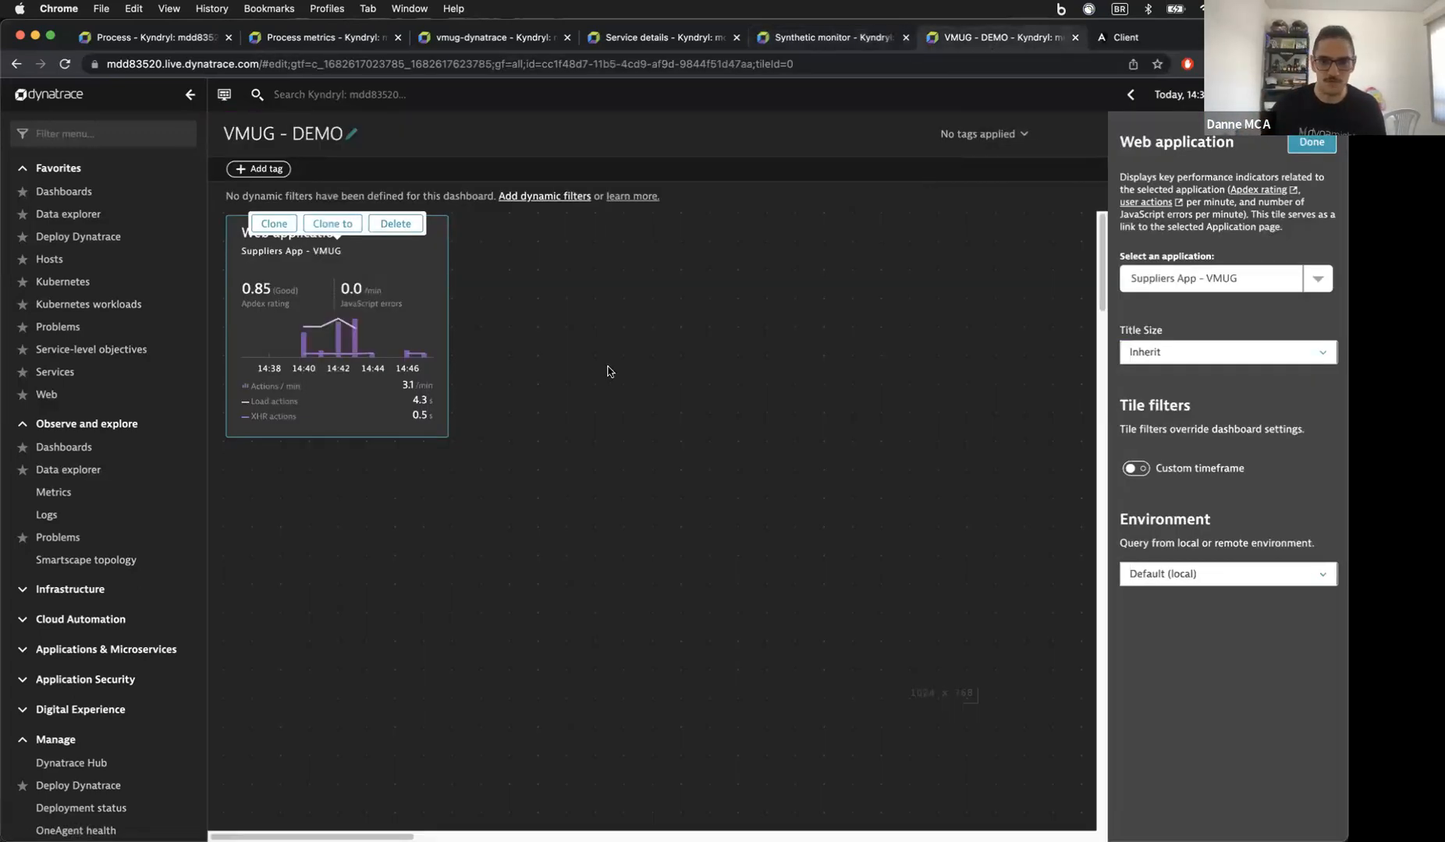
left_click(729, 399)
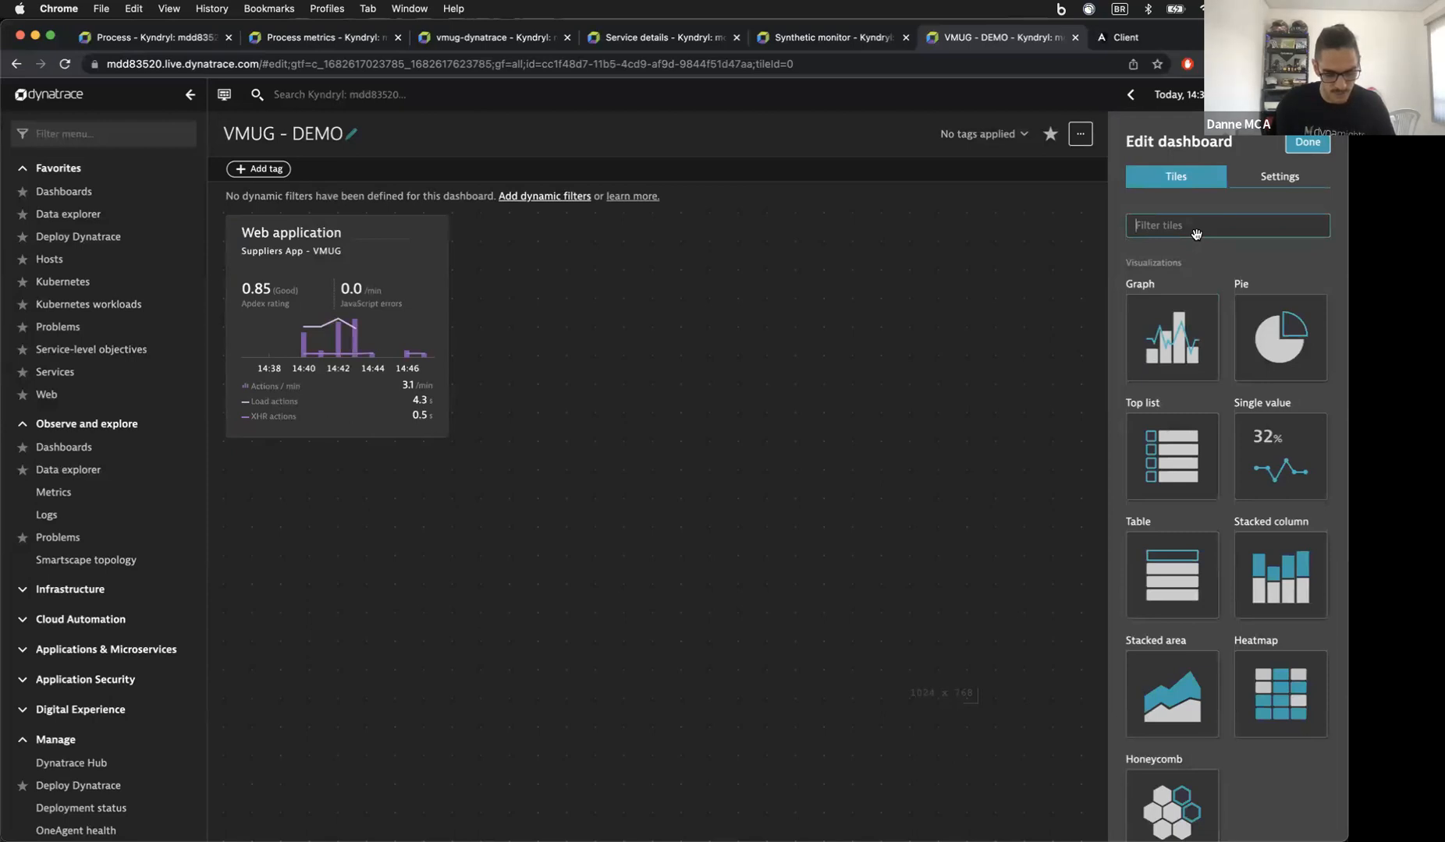
type("syn")
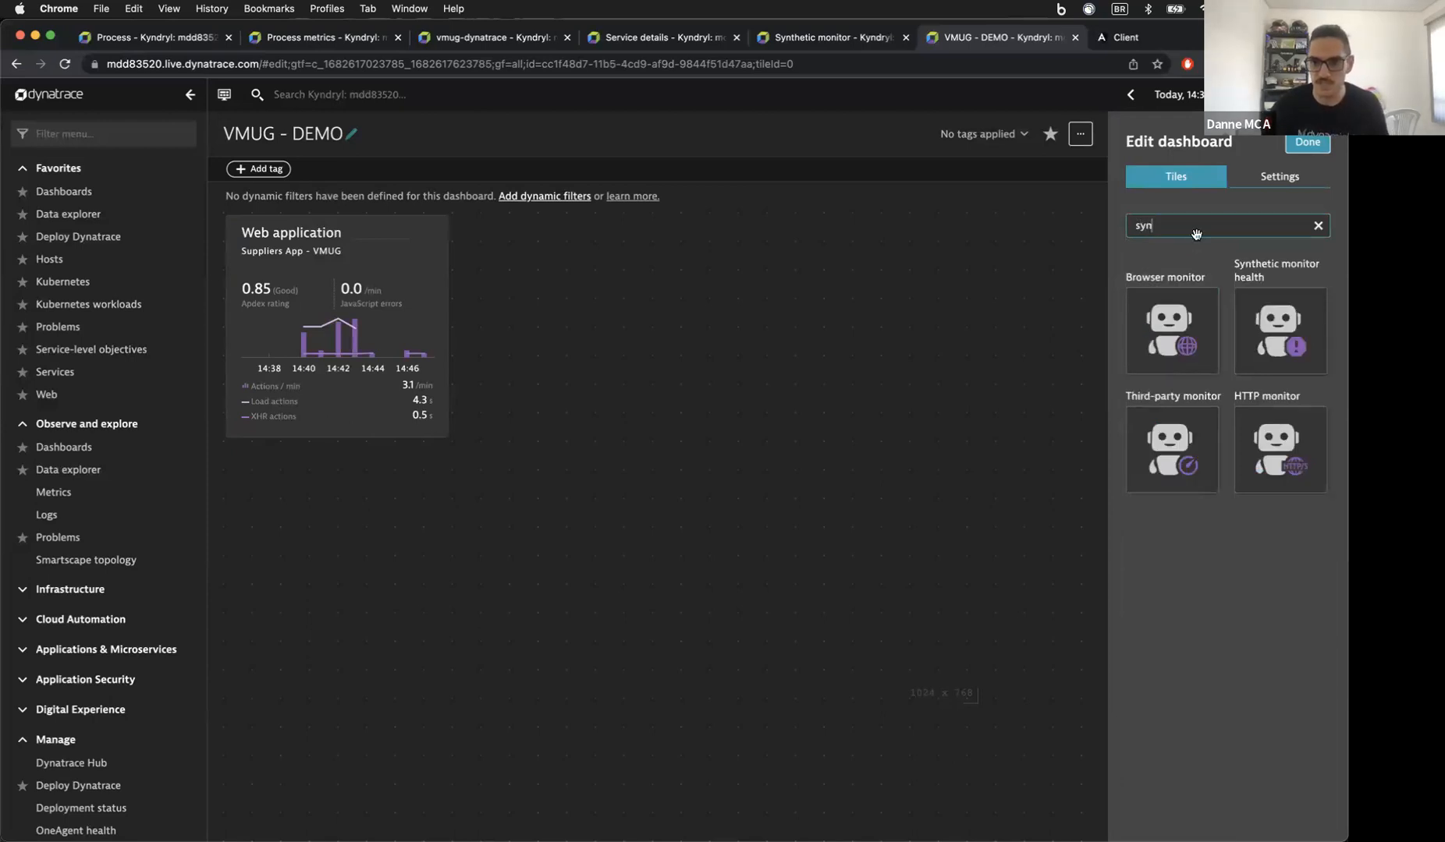
left_click_drag(1199, 335, 581, 333)
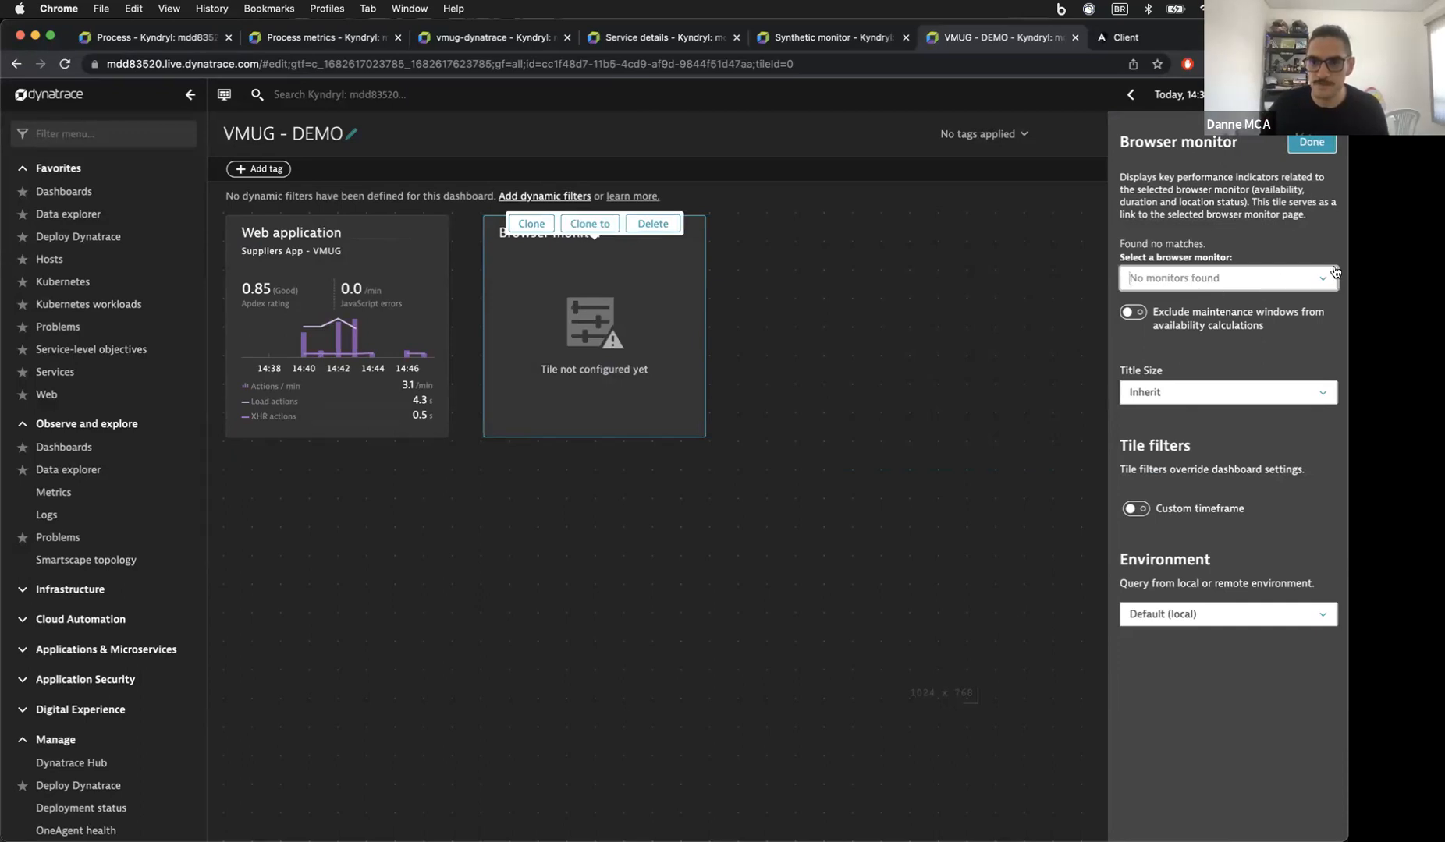
left_click(996, 332)
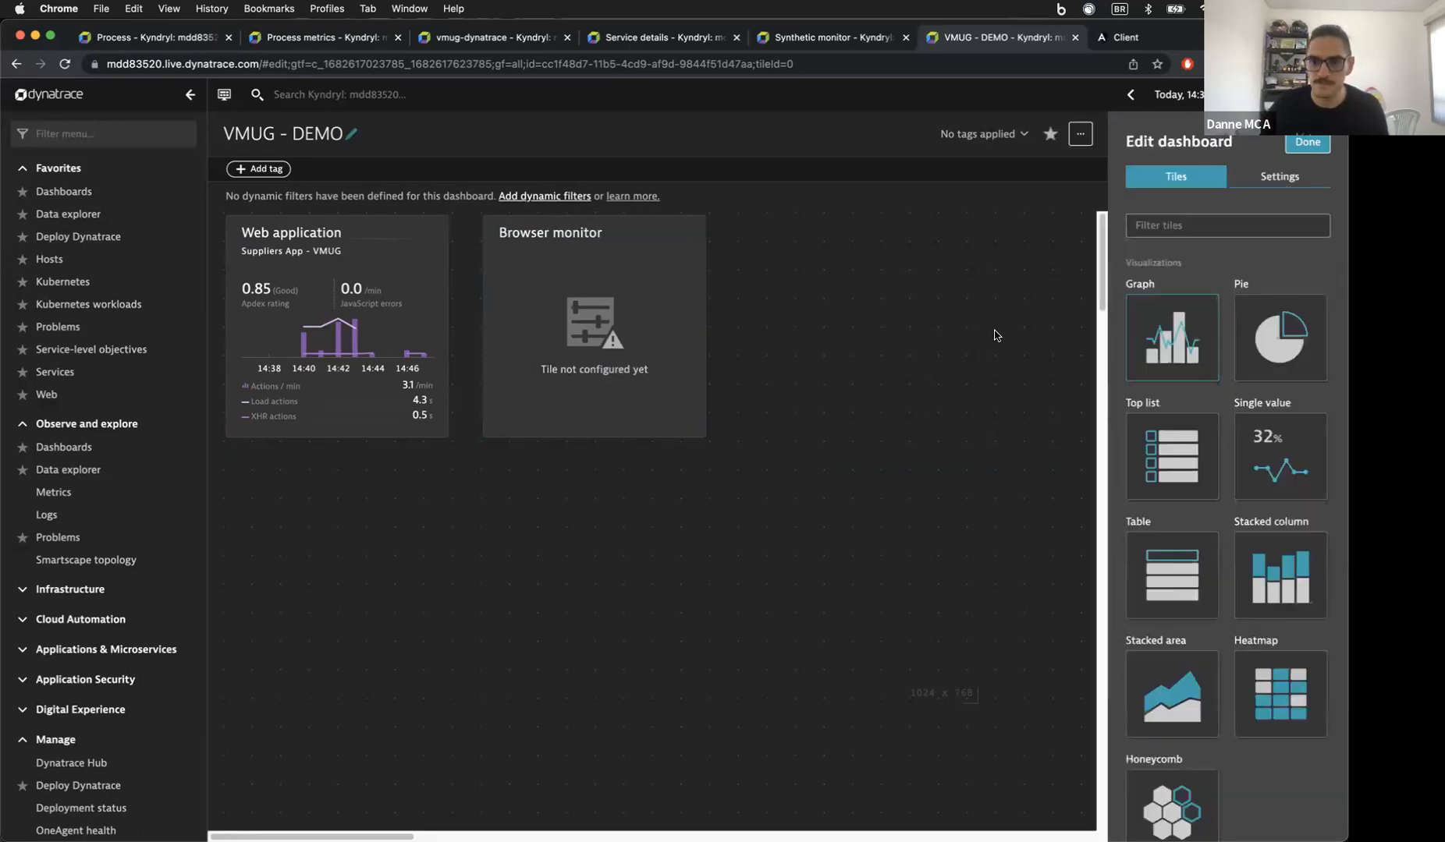
Step: Reload and check the Browser monitor tile, finish editing, then reopen the dashboard in edit mode
left_click(62, 65)
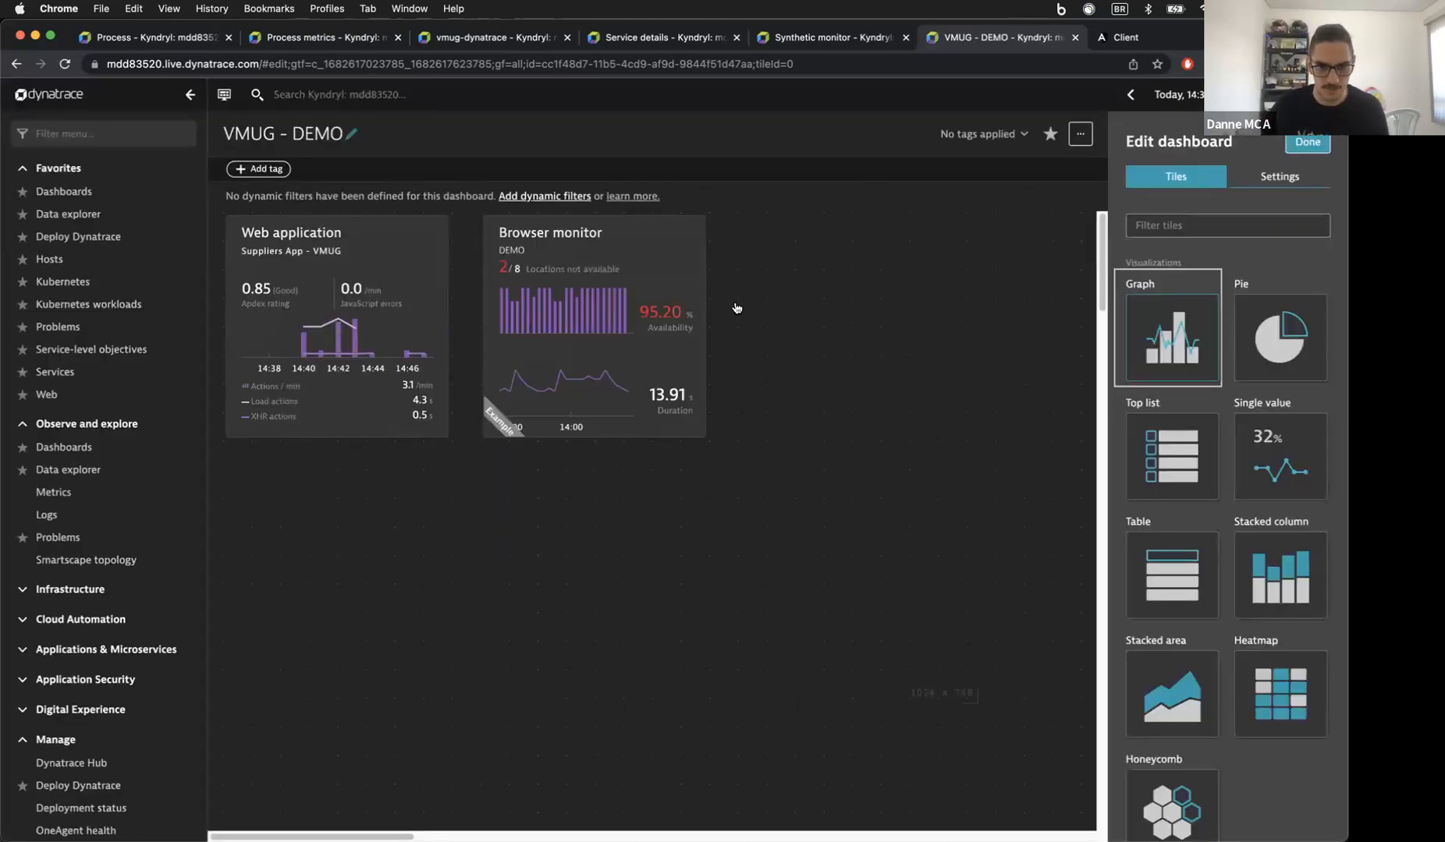
left_click(663, 279)
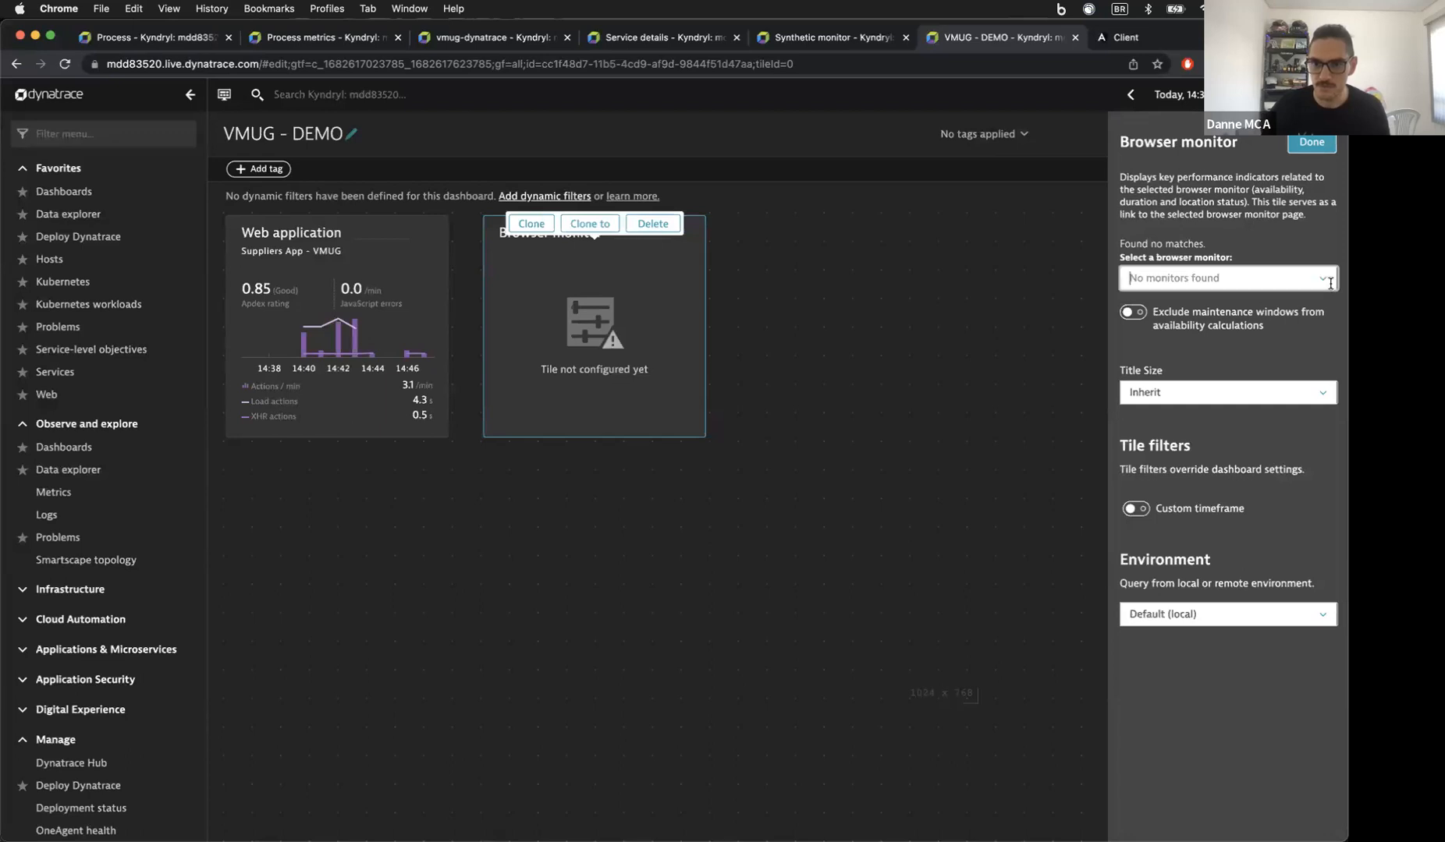
left_click(793, 177)
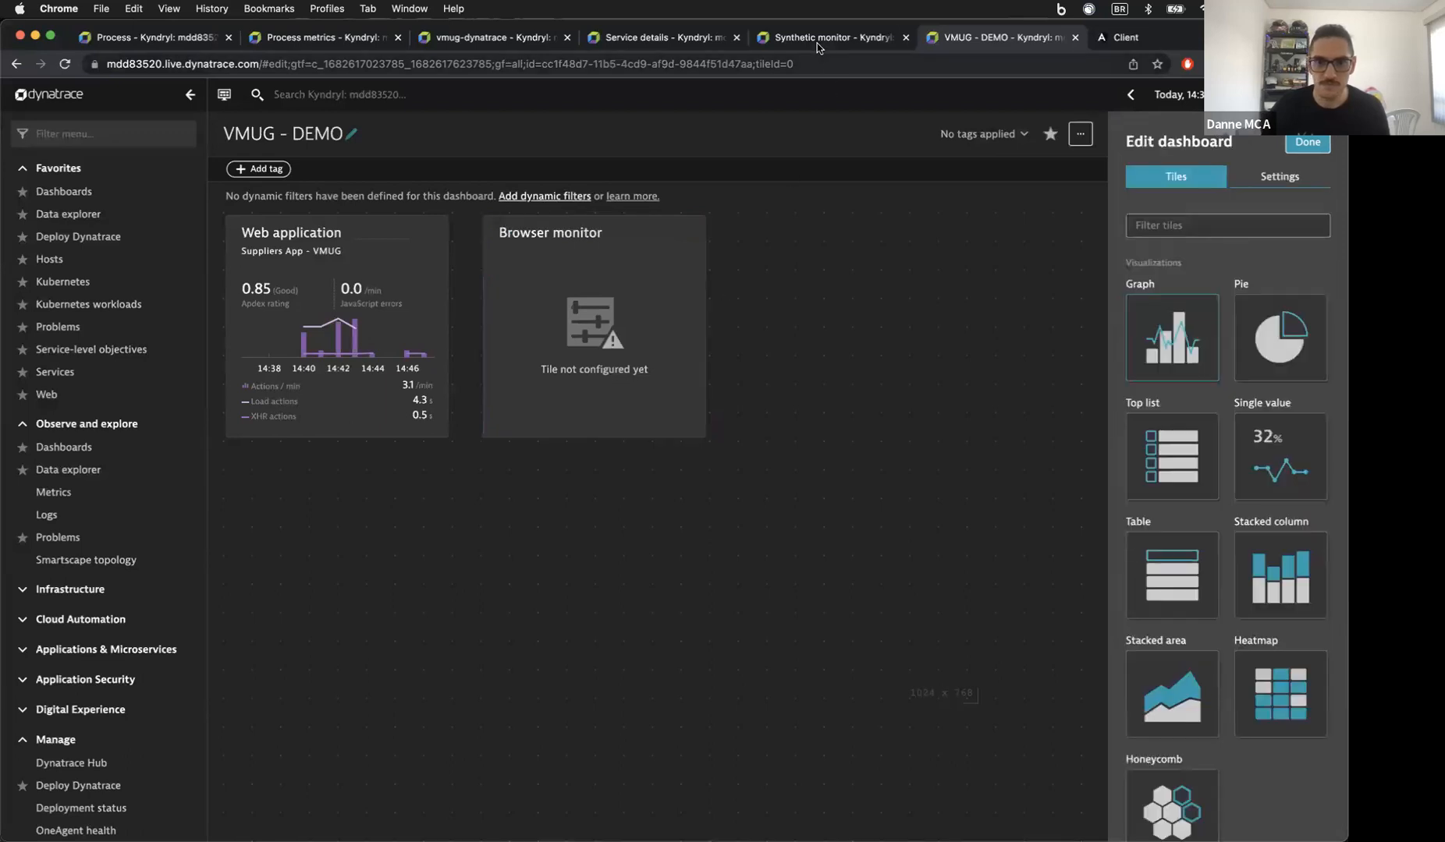
left_click(1310, 144)
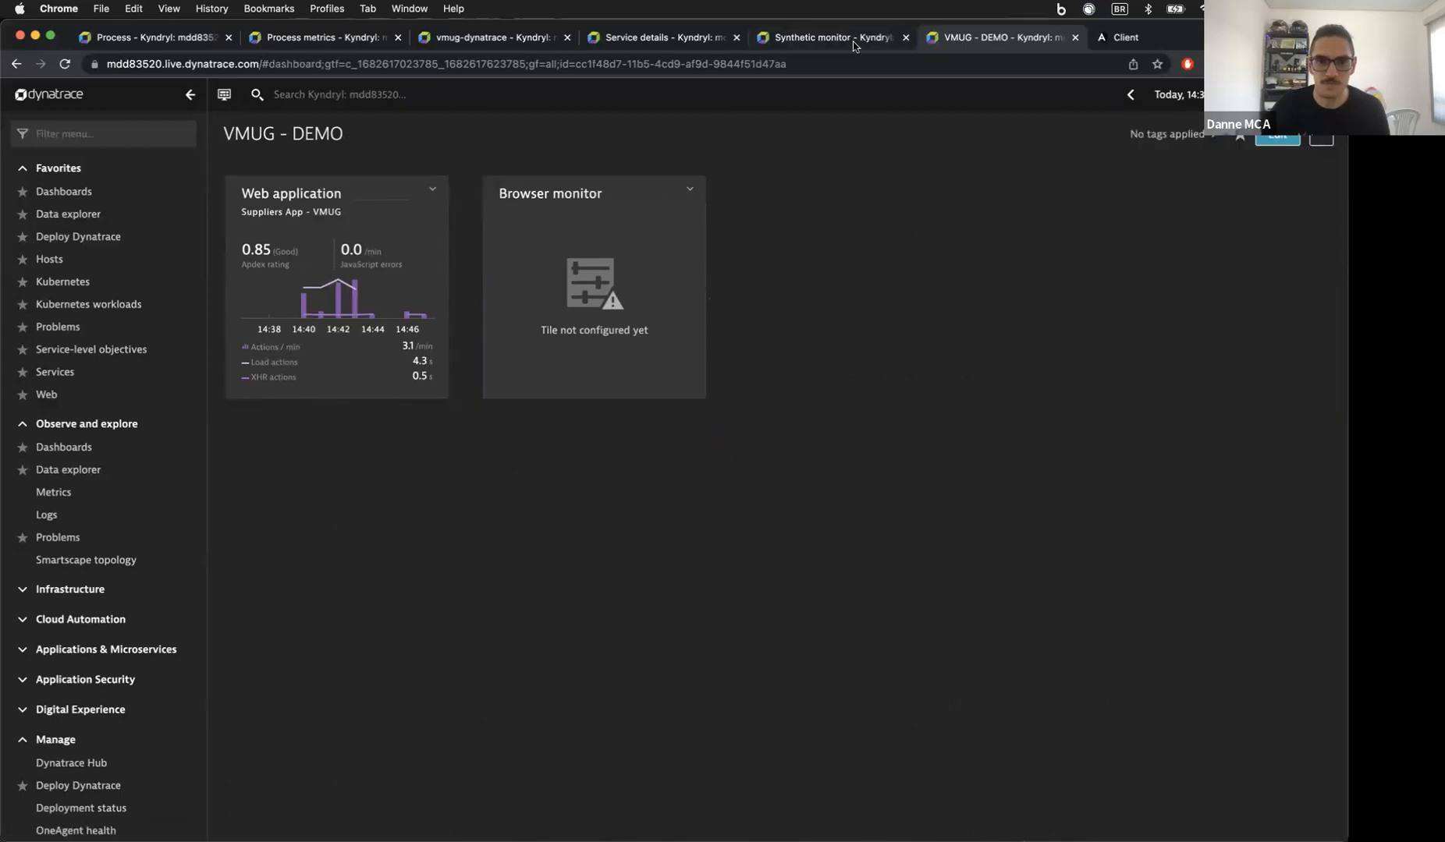
left_click(854, 43)
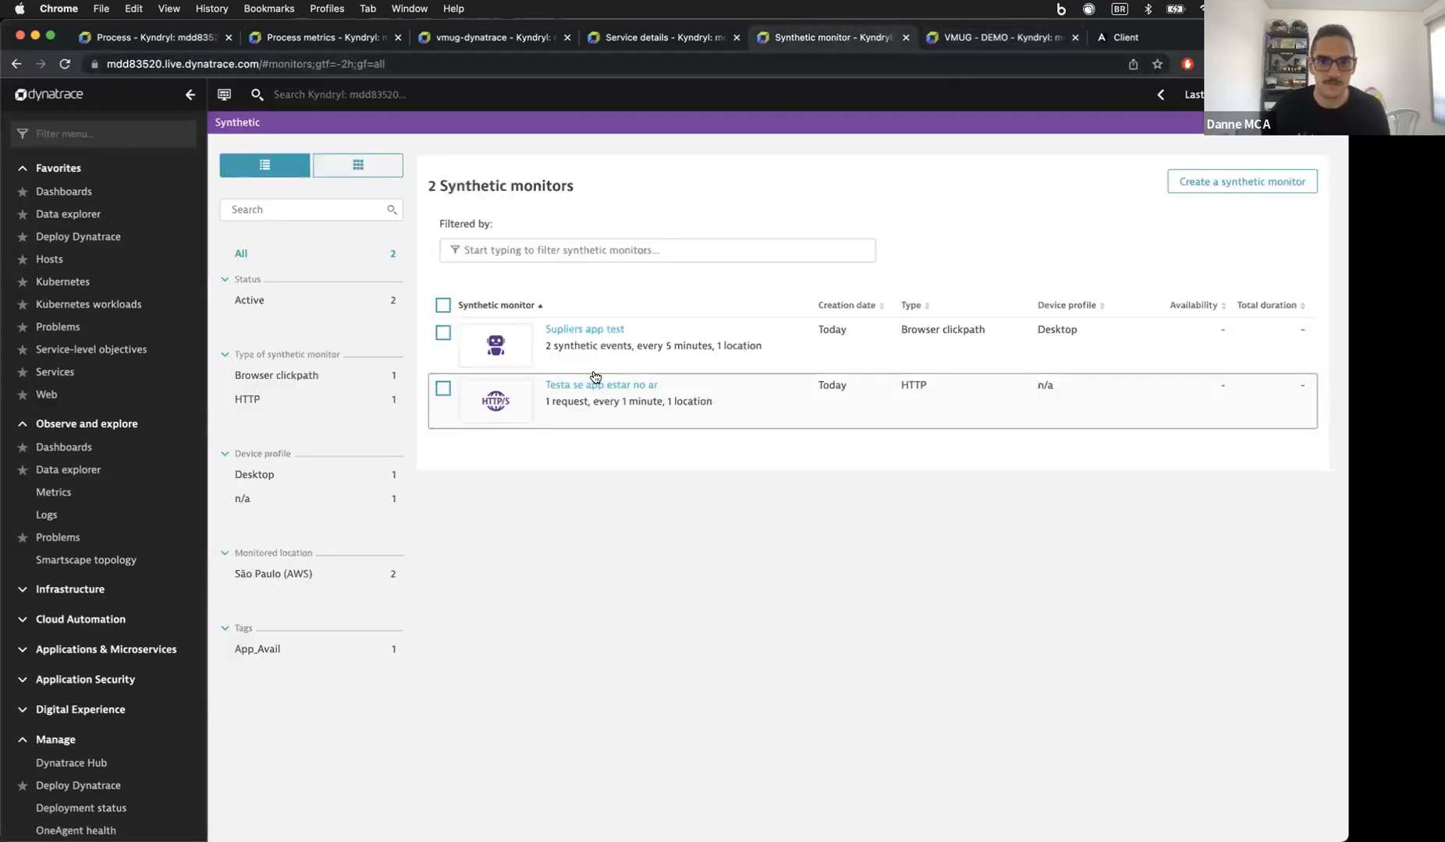
left_click(1001, 38)
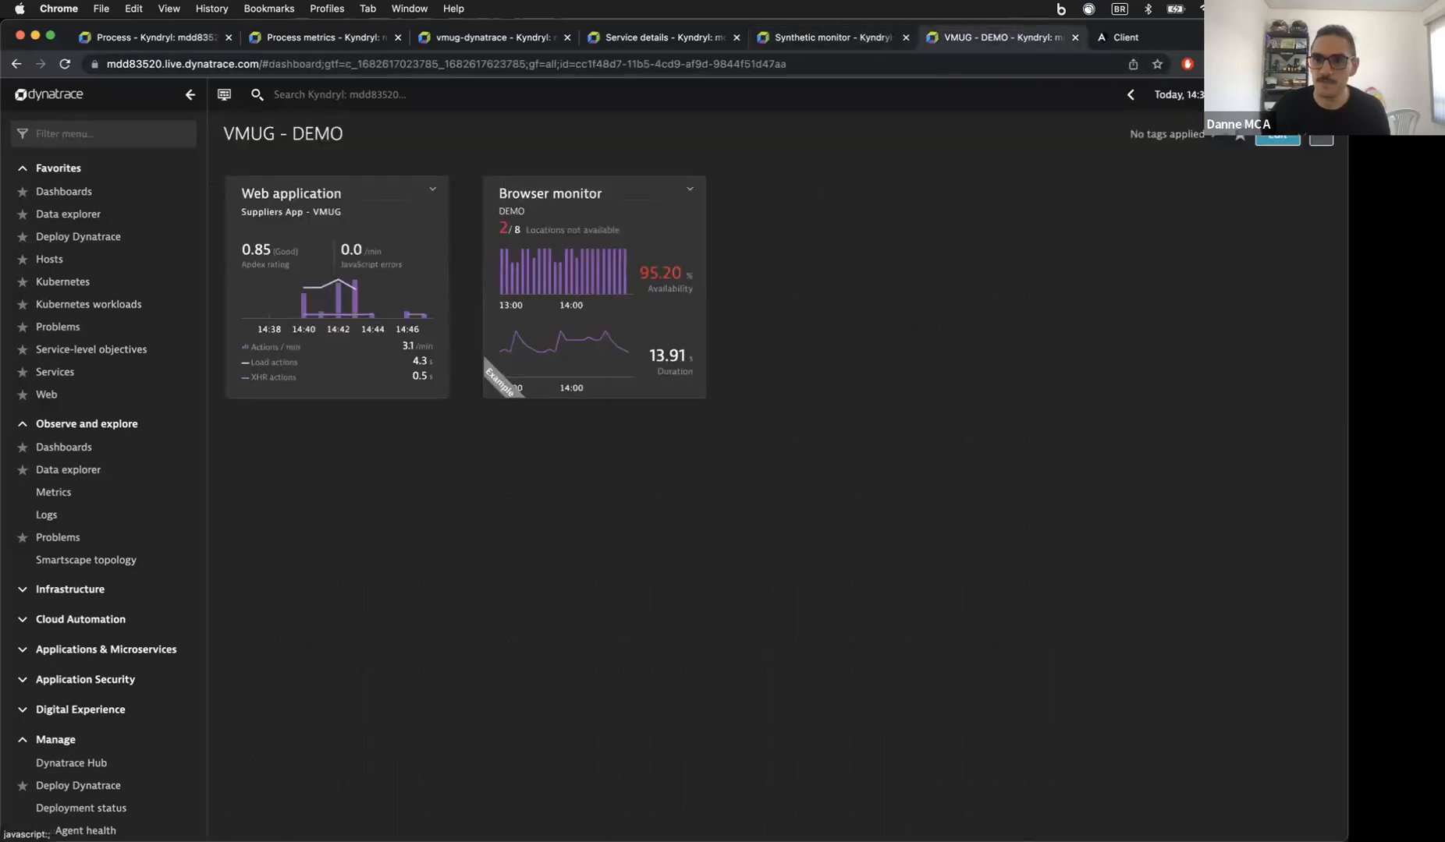
left_click(1321, 139)
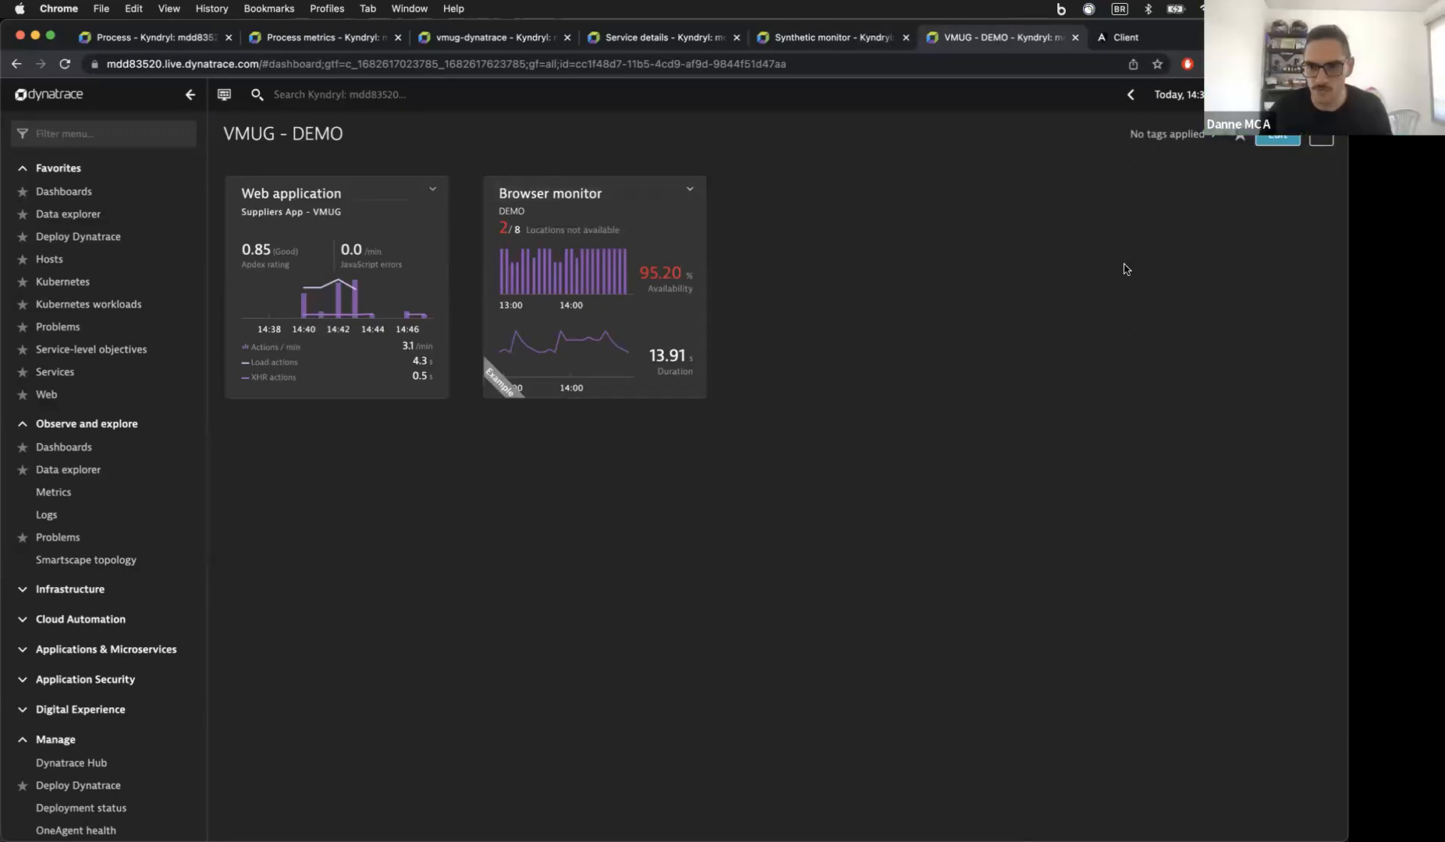
left_click(1277, 138)
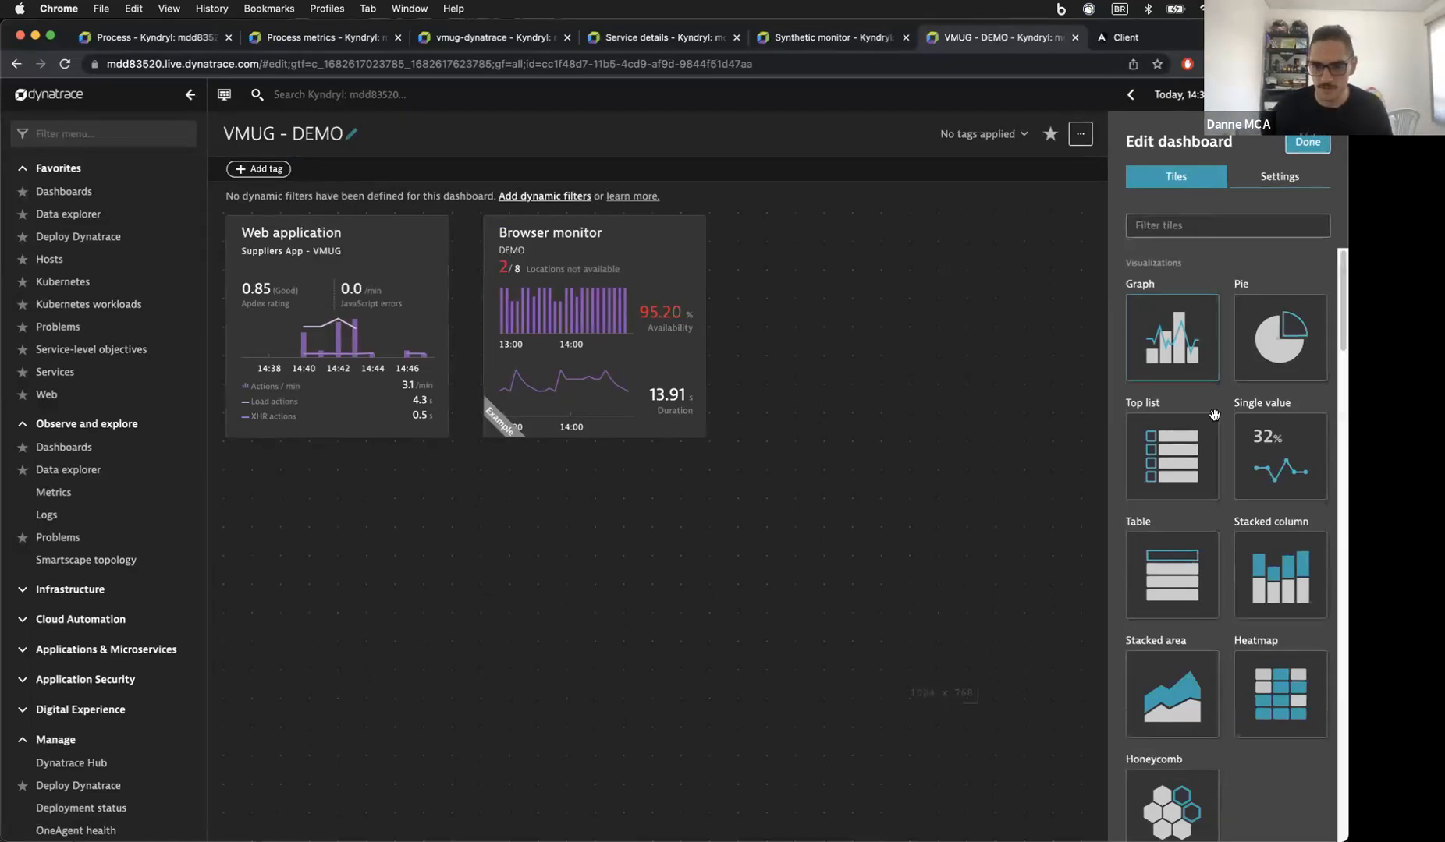
Step: Place a wide Graph tile below the existing tiles, title it 'Response teime', and configure it in Data Explorer
left_click_drag(1172, 338, 340, 565)
left_click_drag(441, 658, 704, 659)
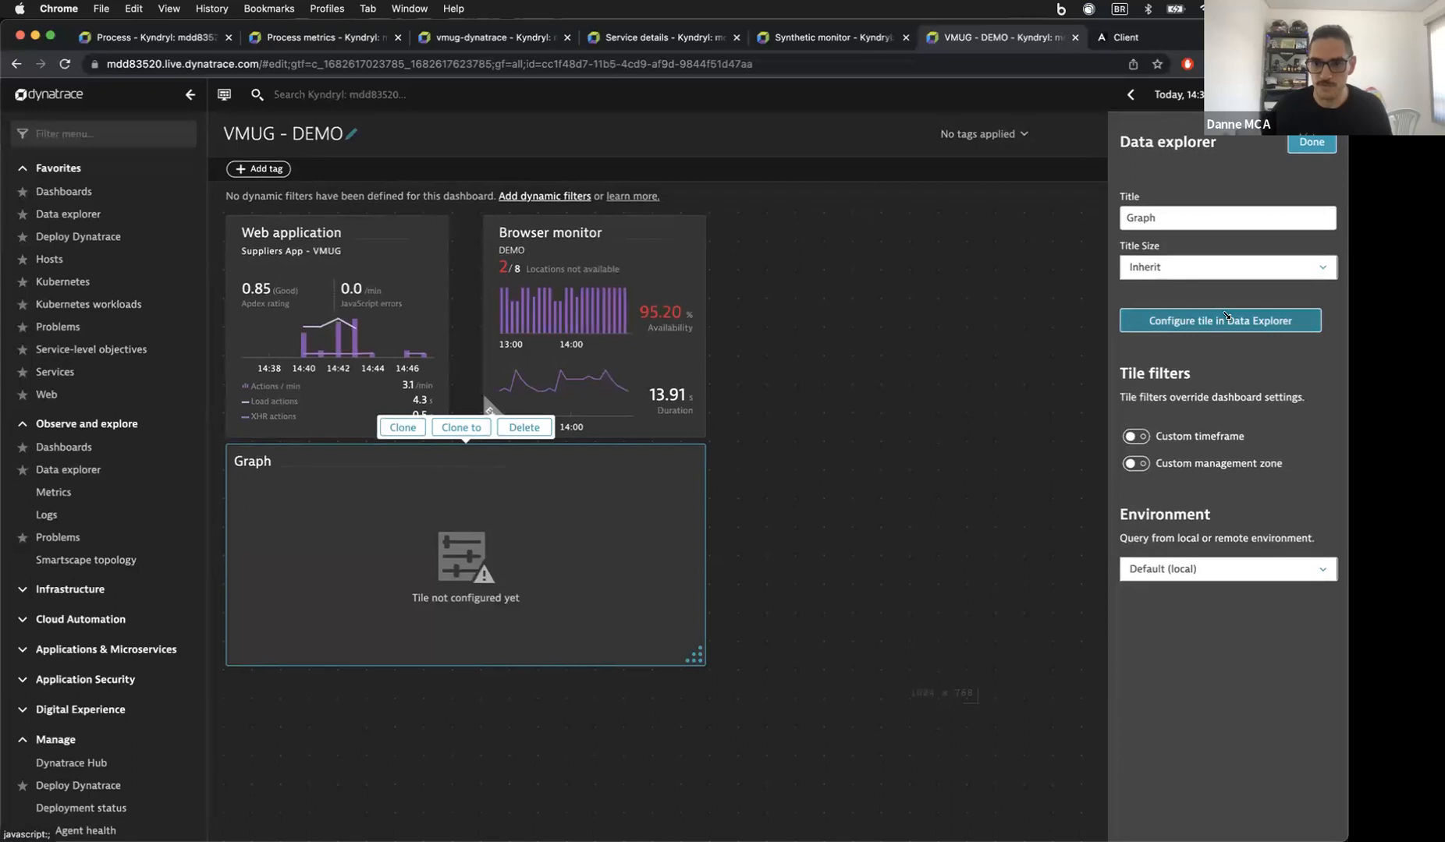
double_click(1161, 225)
type("Response teime")
left_click(1220, 321)
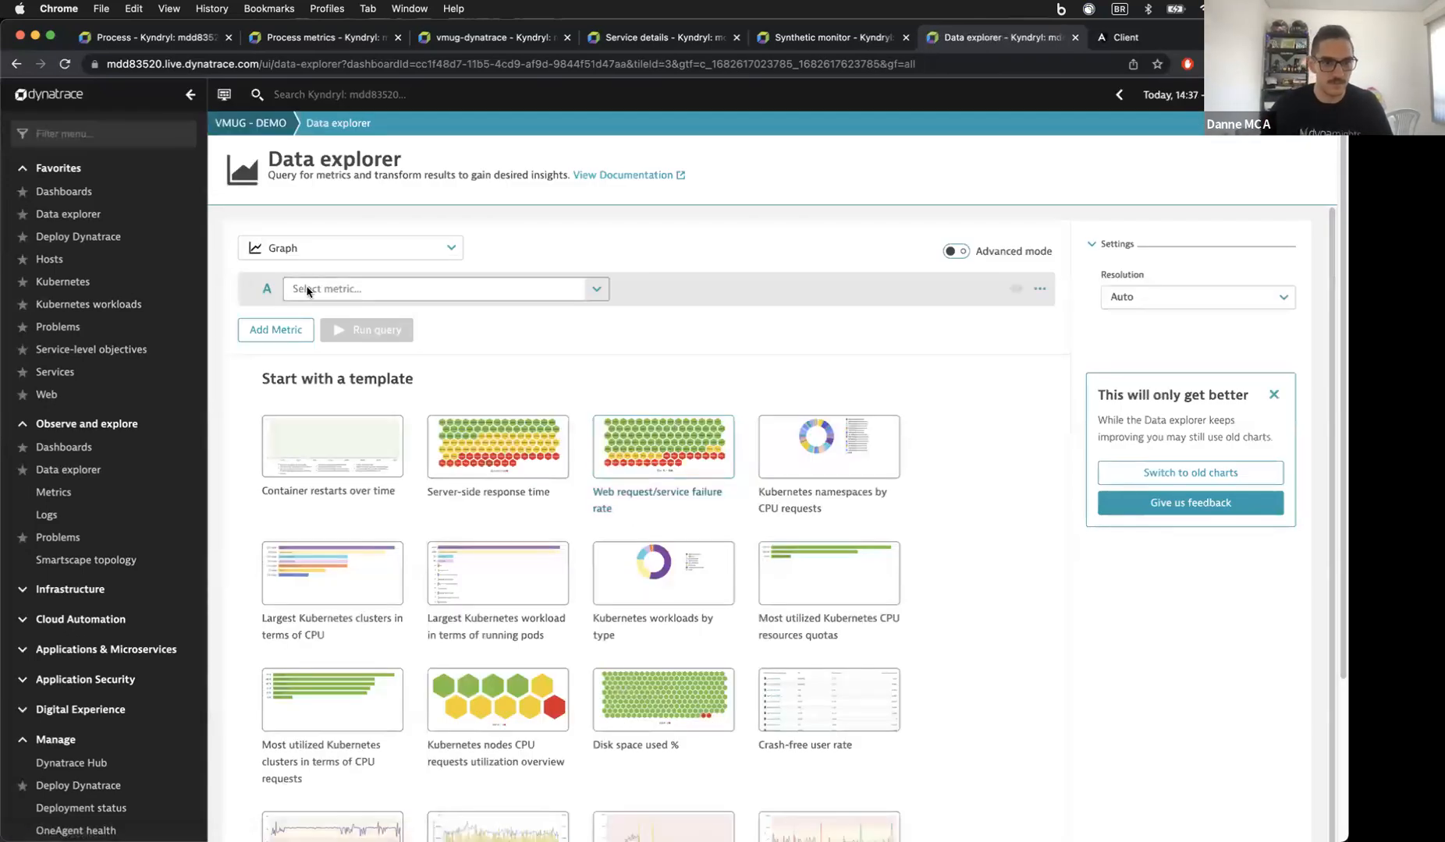
Step: Query the service Response time metric split by Service, filtered to the inventory service
left_click(309, 290)
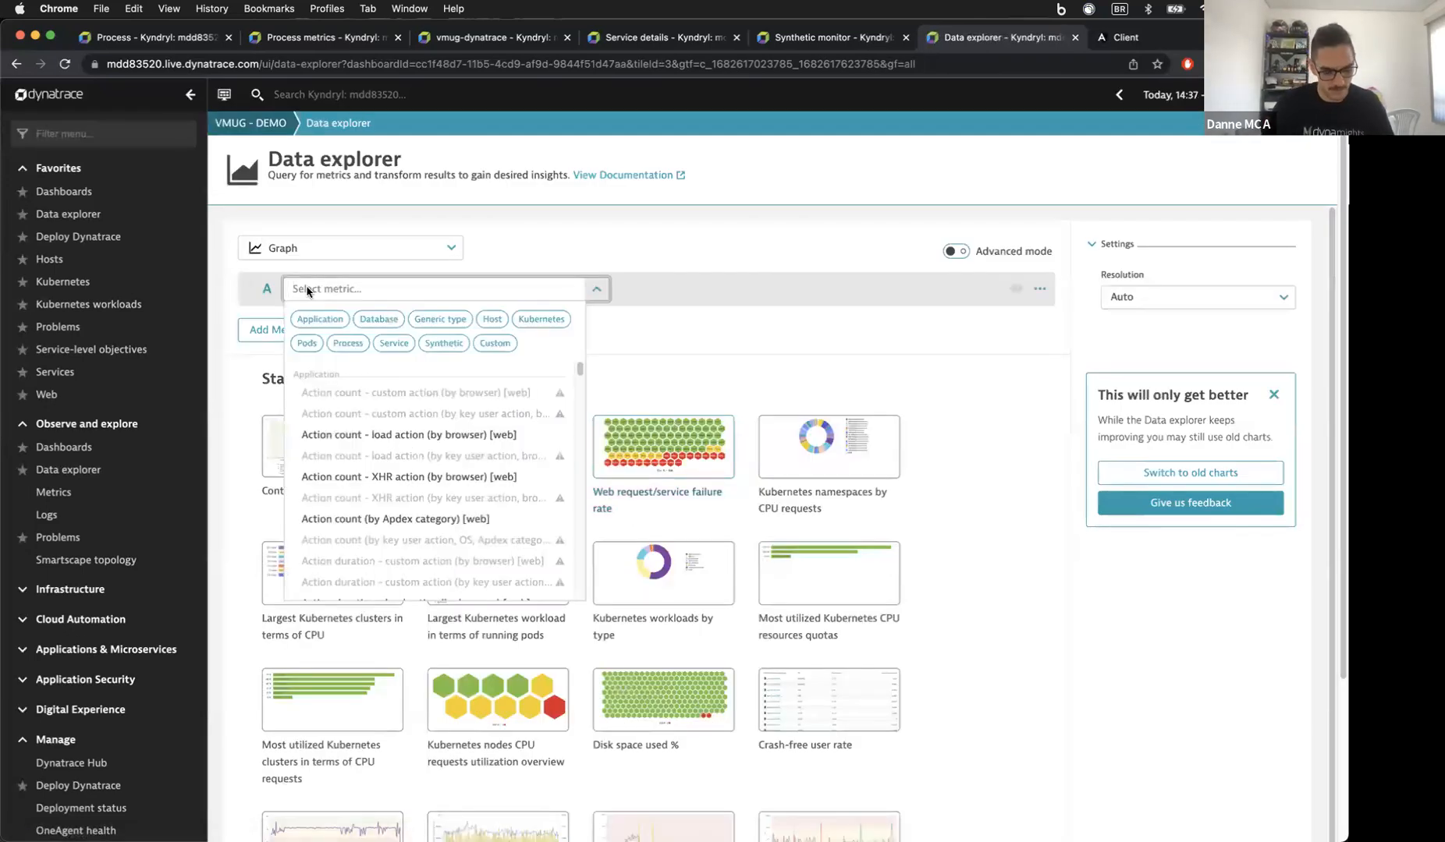
type("service respo")
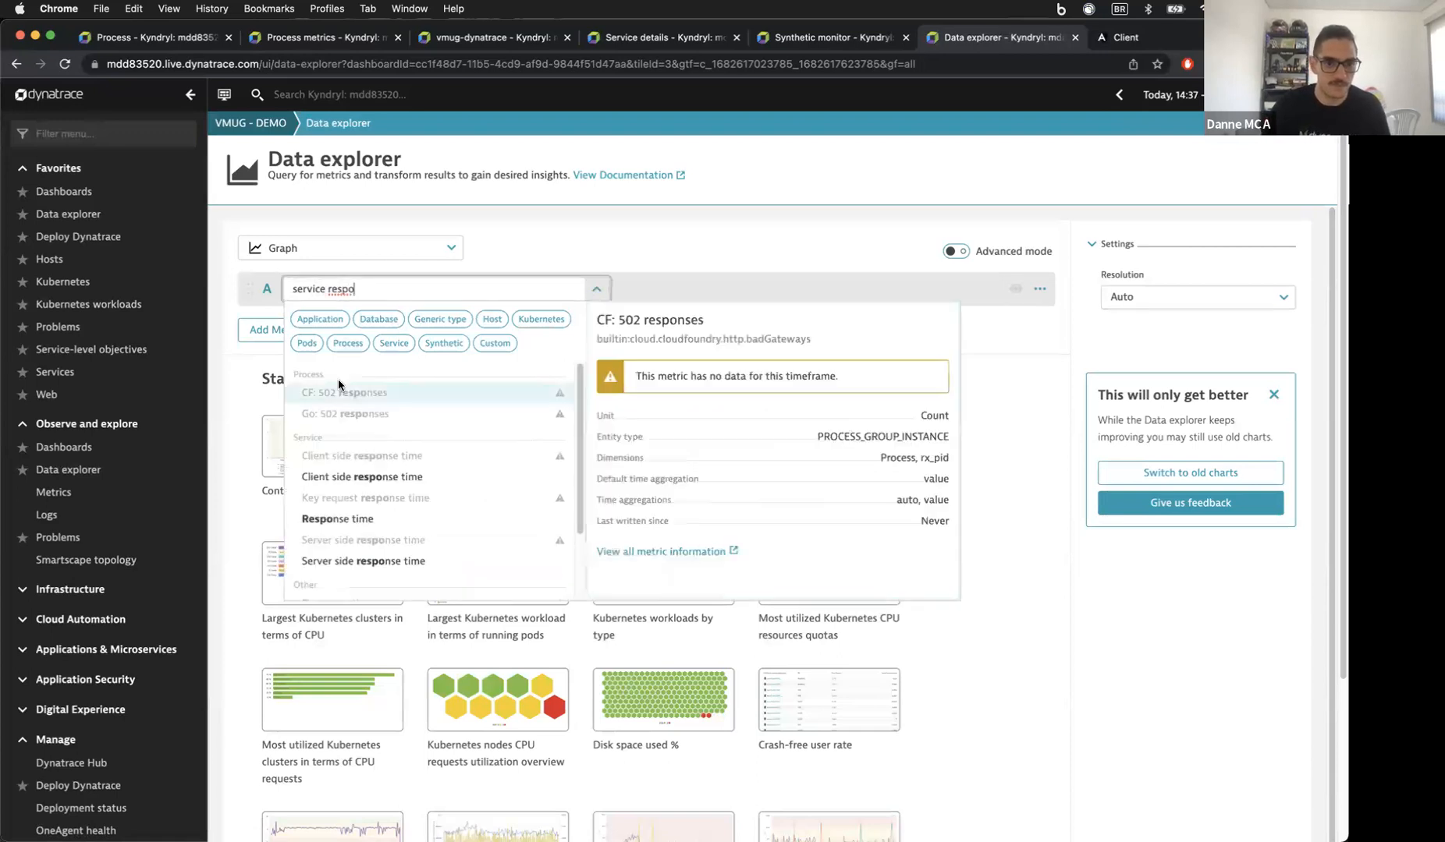
scroll(351, 433, "down", 2)
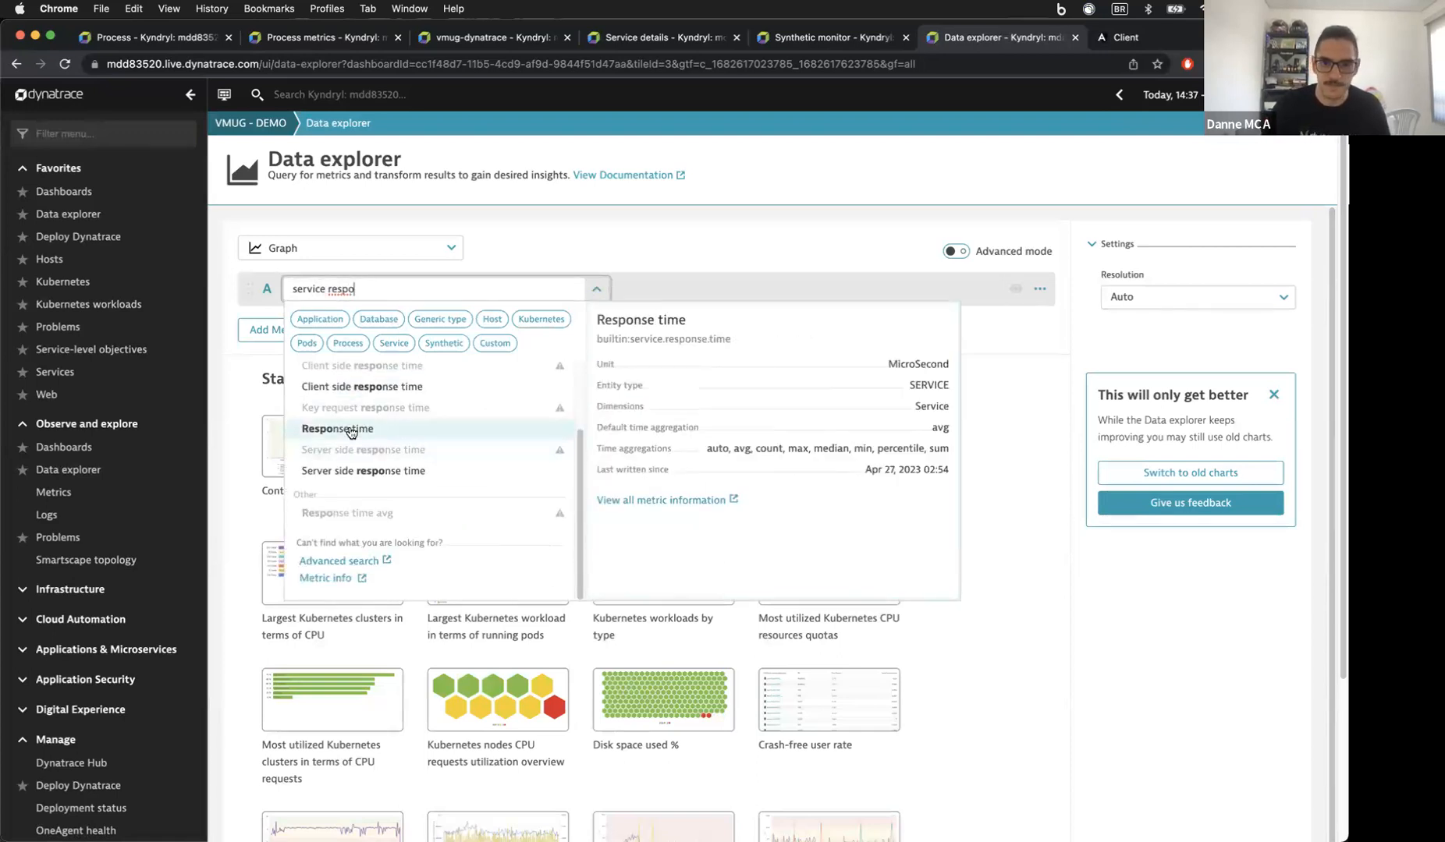
left_click(351, 431)
left_click(734, 302)
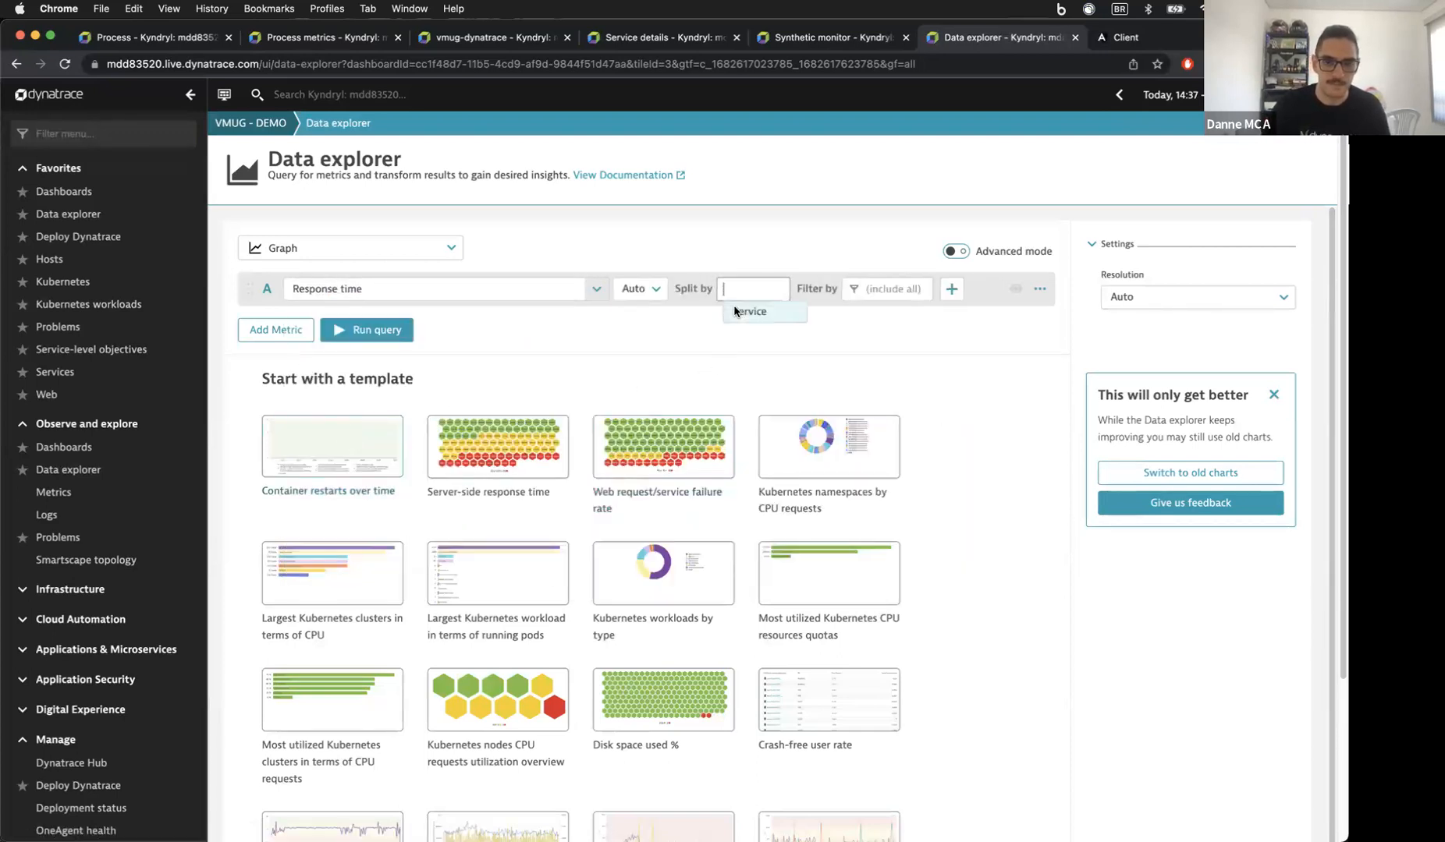
left_click(747, 311)
left_click(377, 322)
left_click(383, 337)
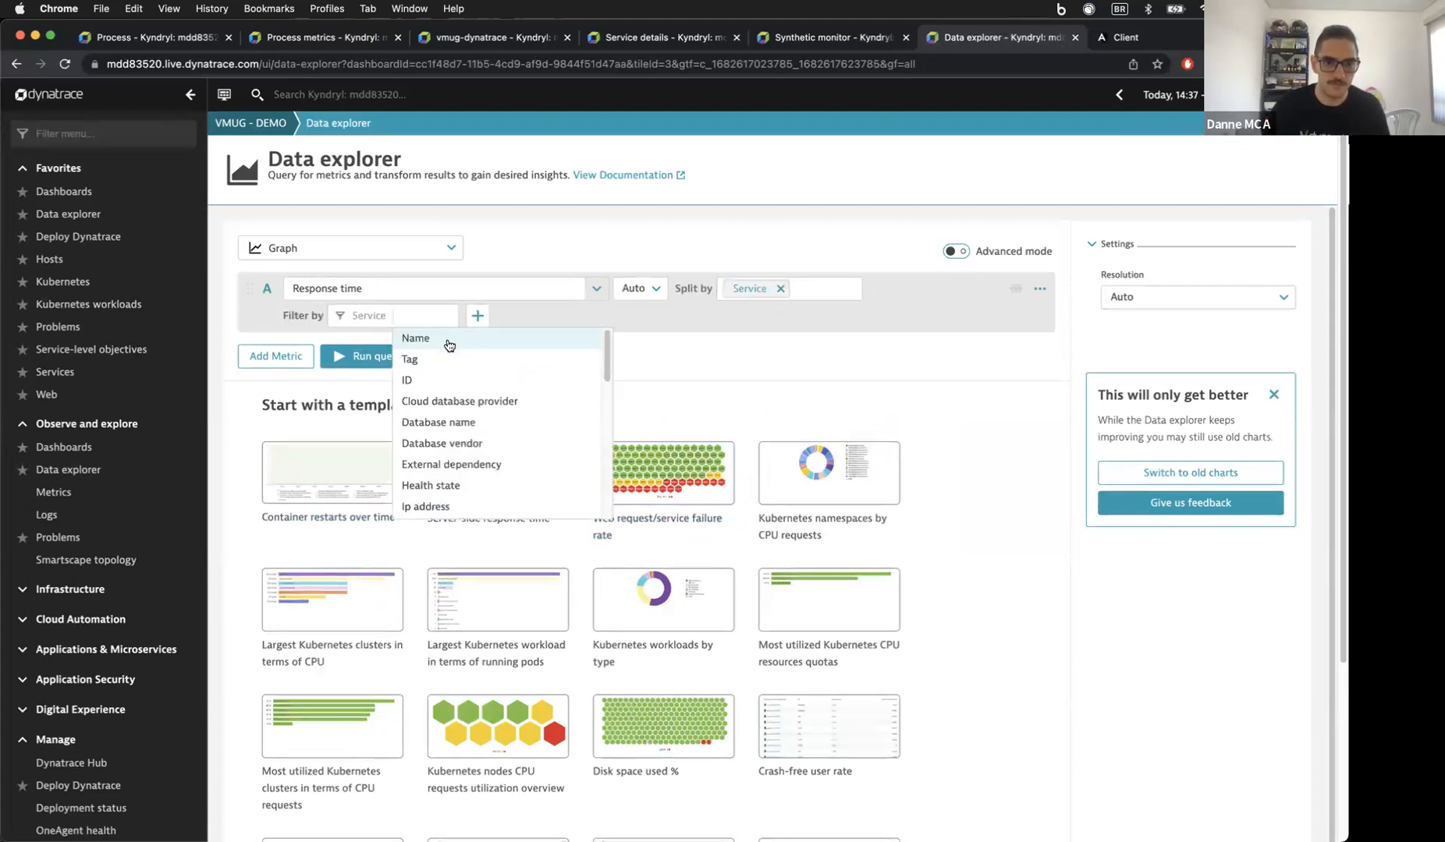
left_click(448, 346)
left_click(446, 375)
left_click(365, 359)
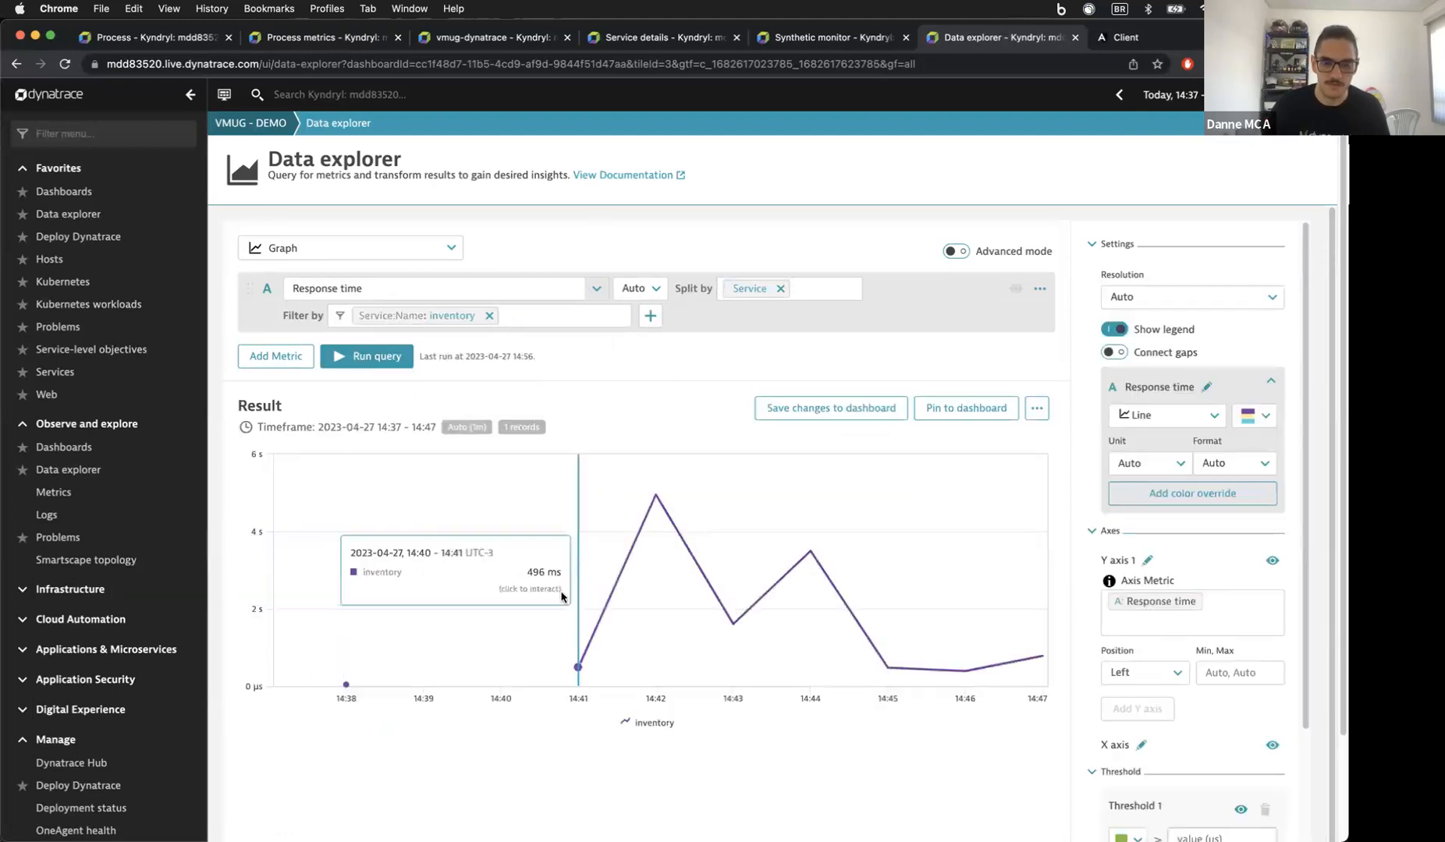
Step: Set the chart thresholds to 0, 2 and 5
scroll(1103, 643, "down", 3)
scroll(1202, 698, "up", 1)
left_click(1202, 698)
type("0")
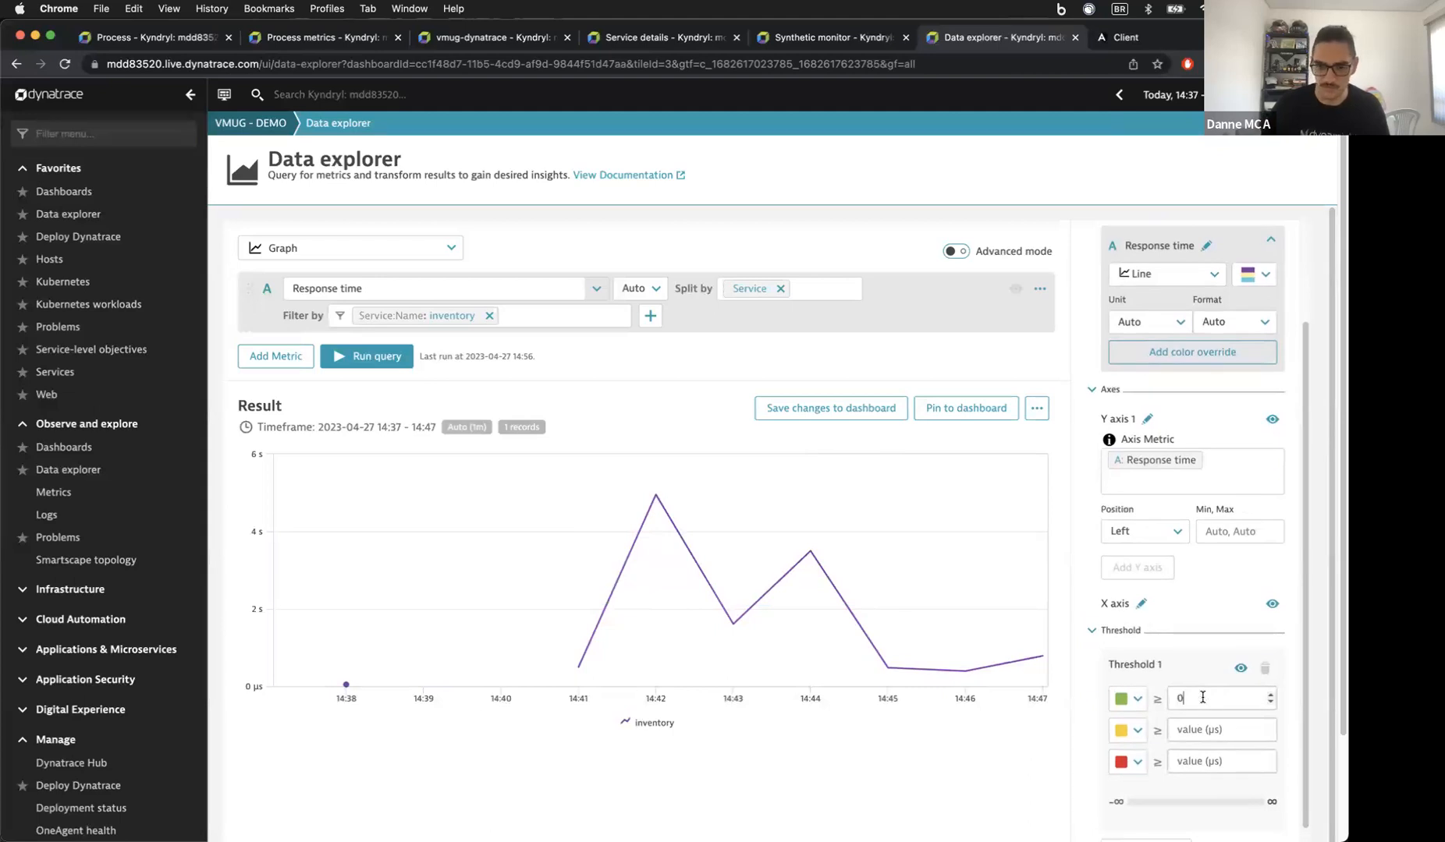
left_click(1186, 722)
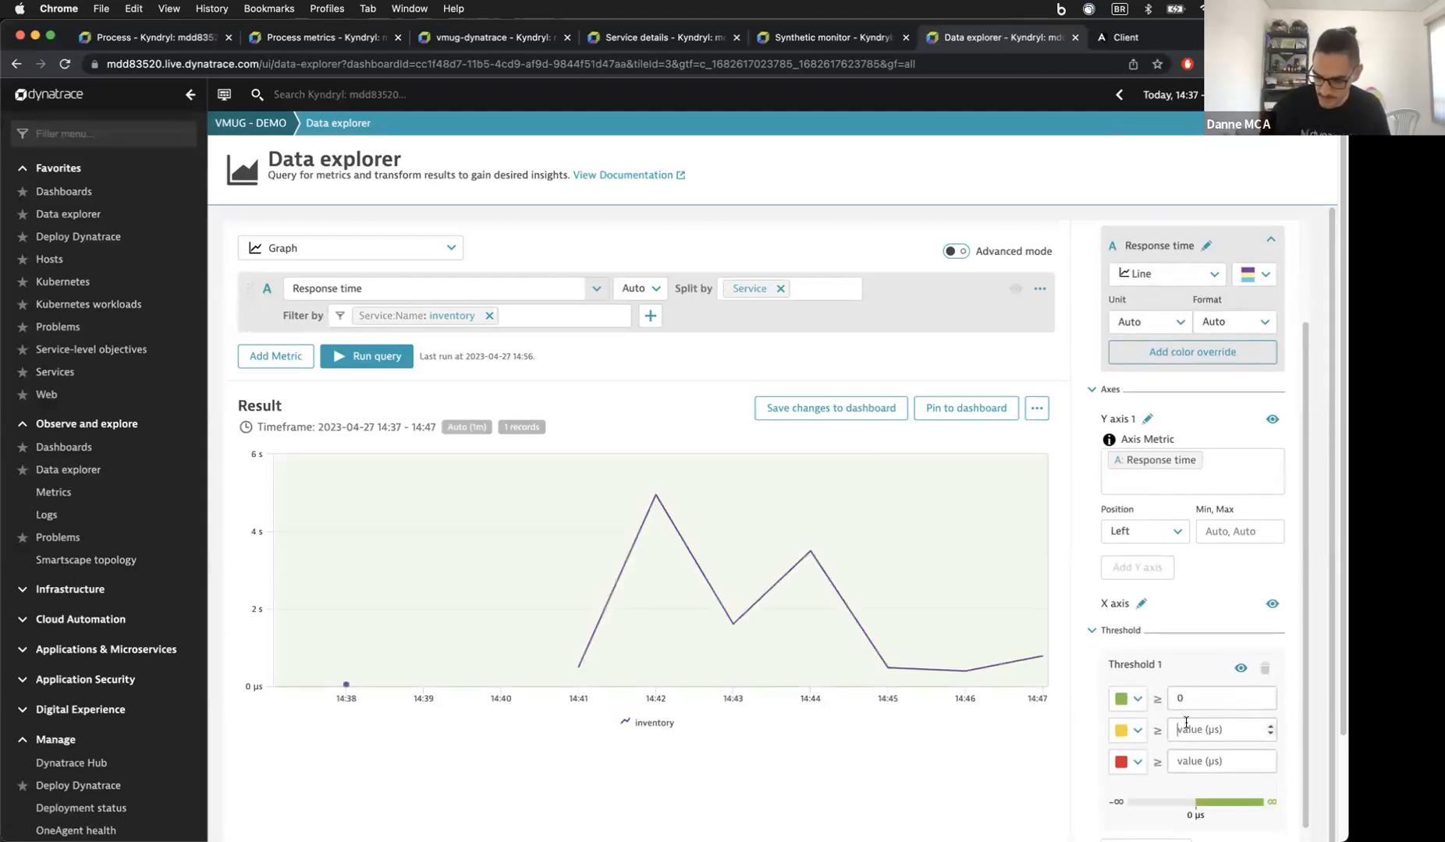
type("2")
left_click(1184, 754)
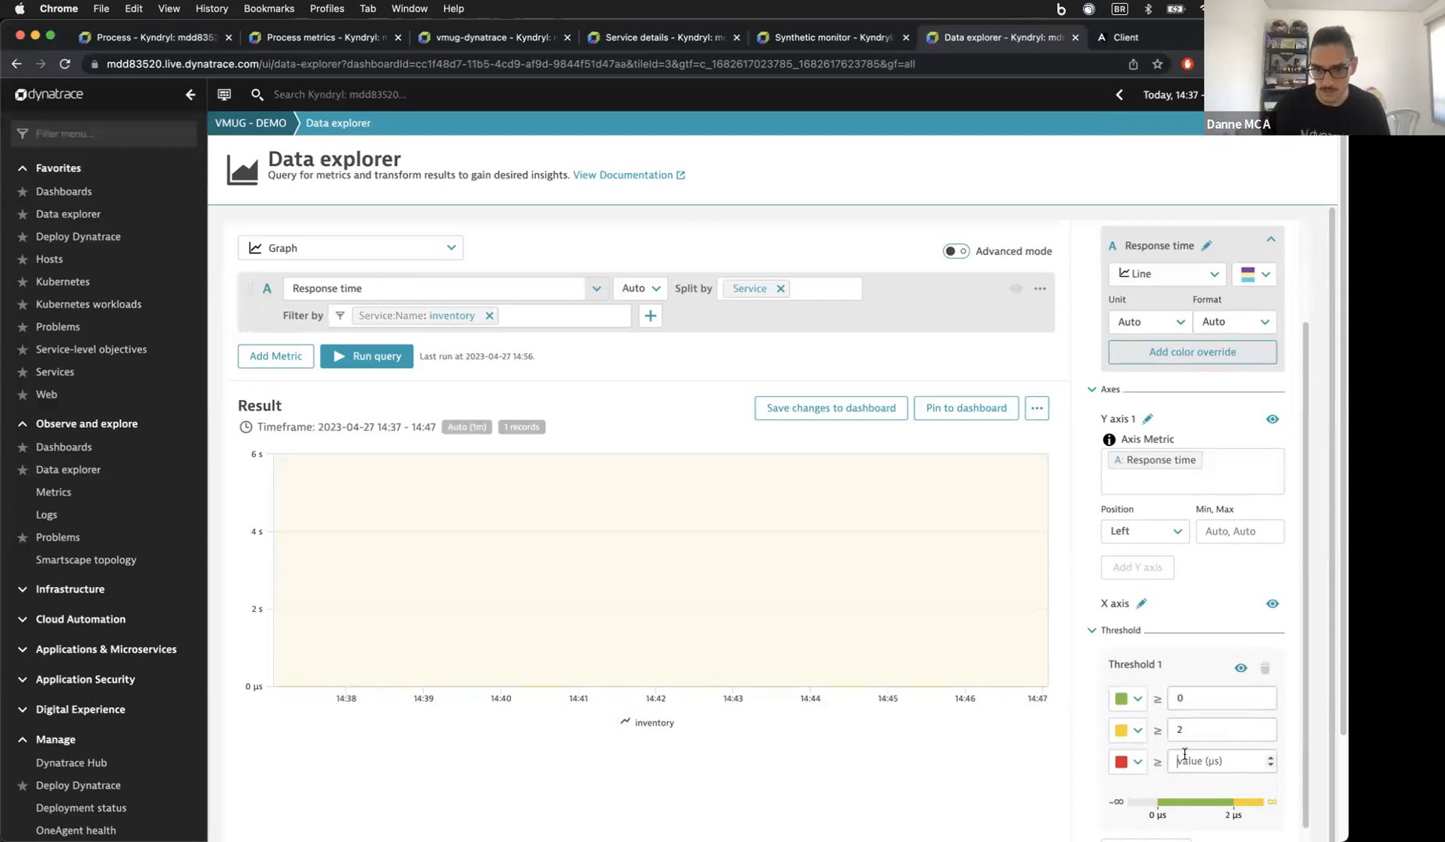
type("5")
left_click(918, 767)
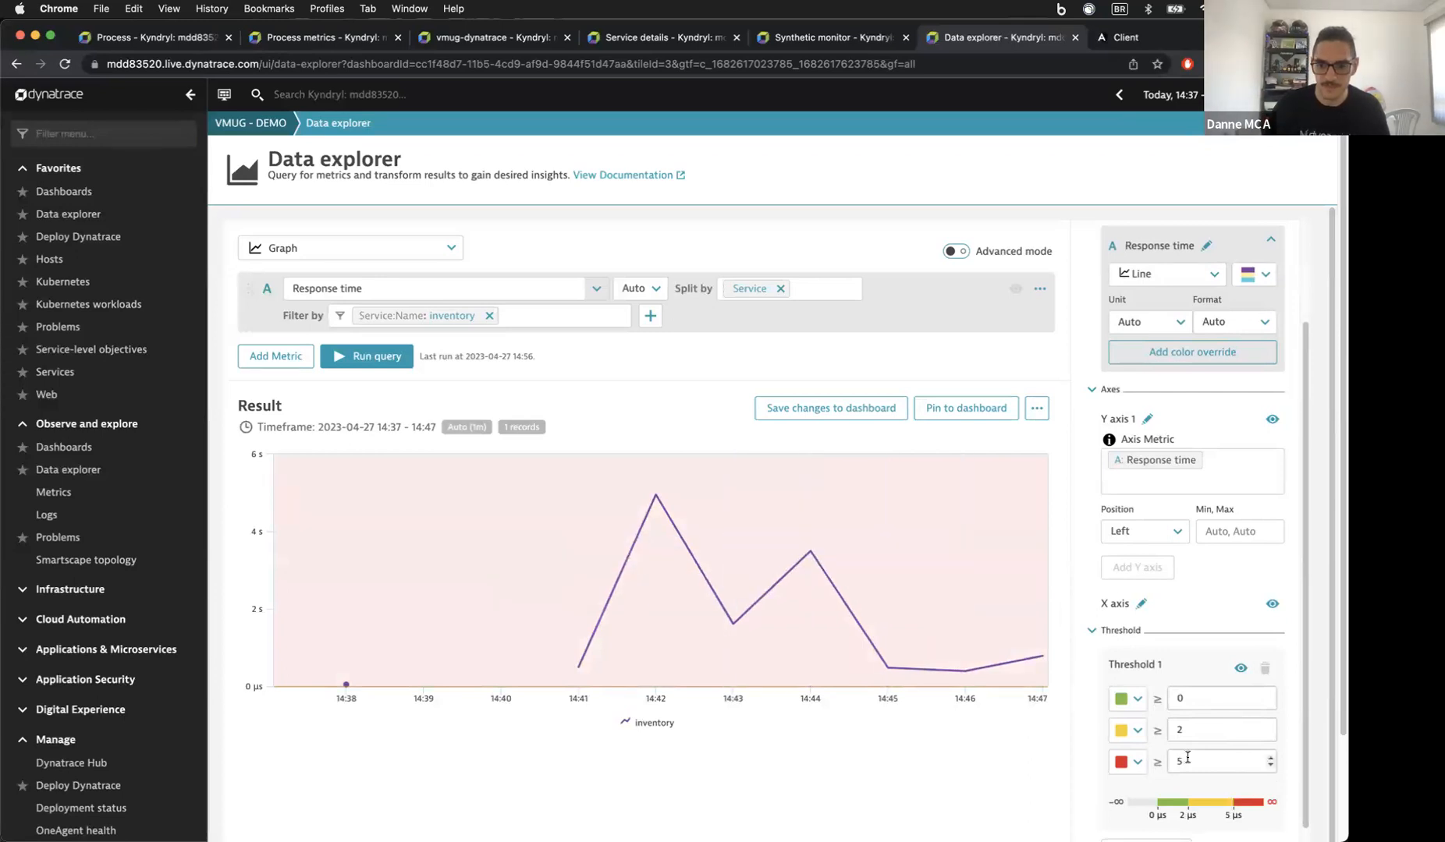
Step: Show response time in seconds and save the chart to the dashboard
left_click(1173, 330)
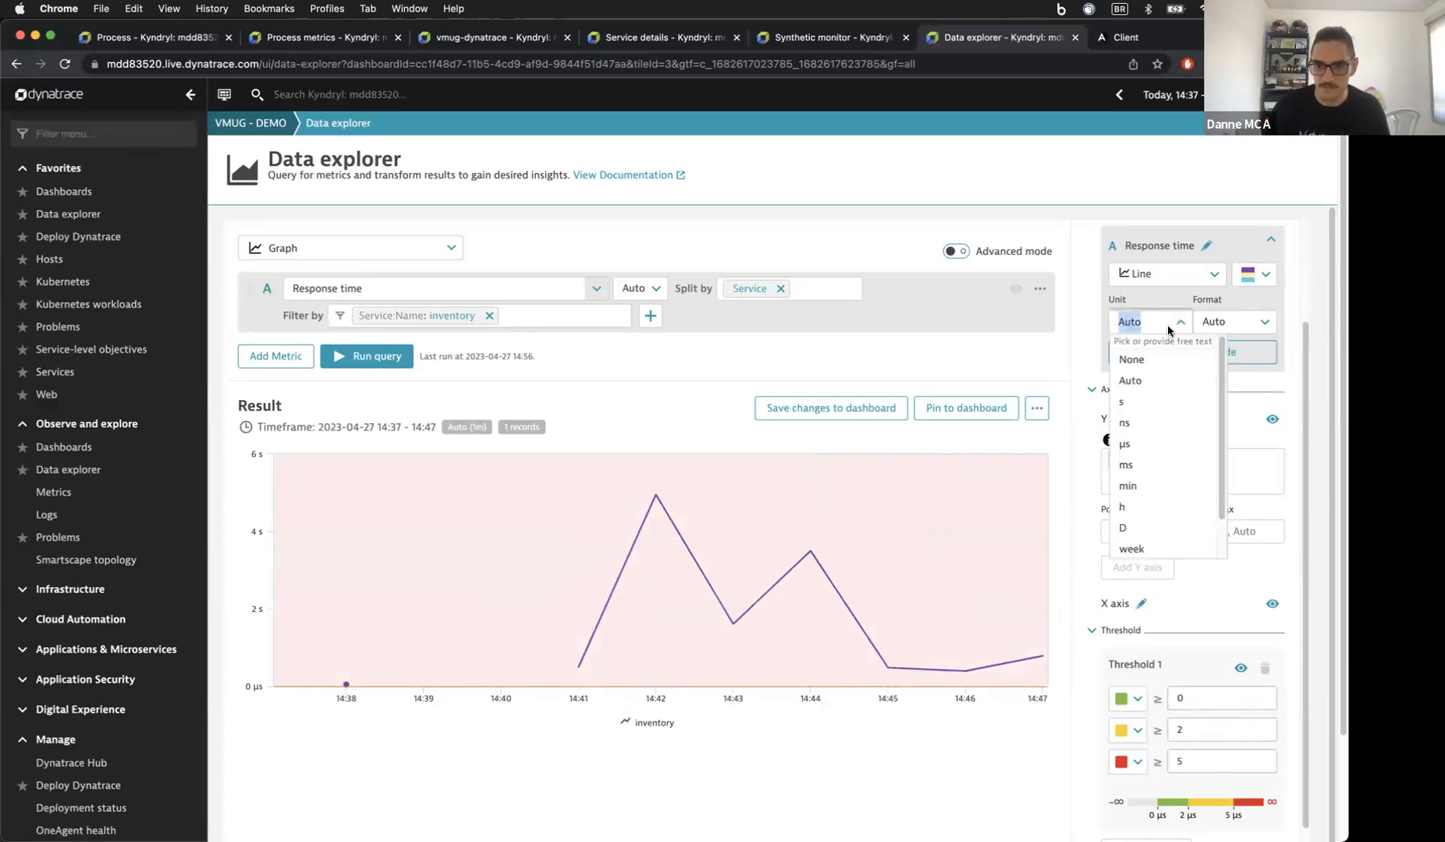
left_click(1146, 422)
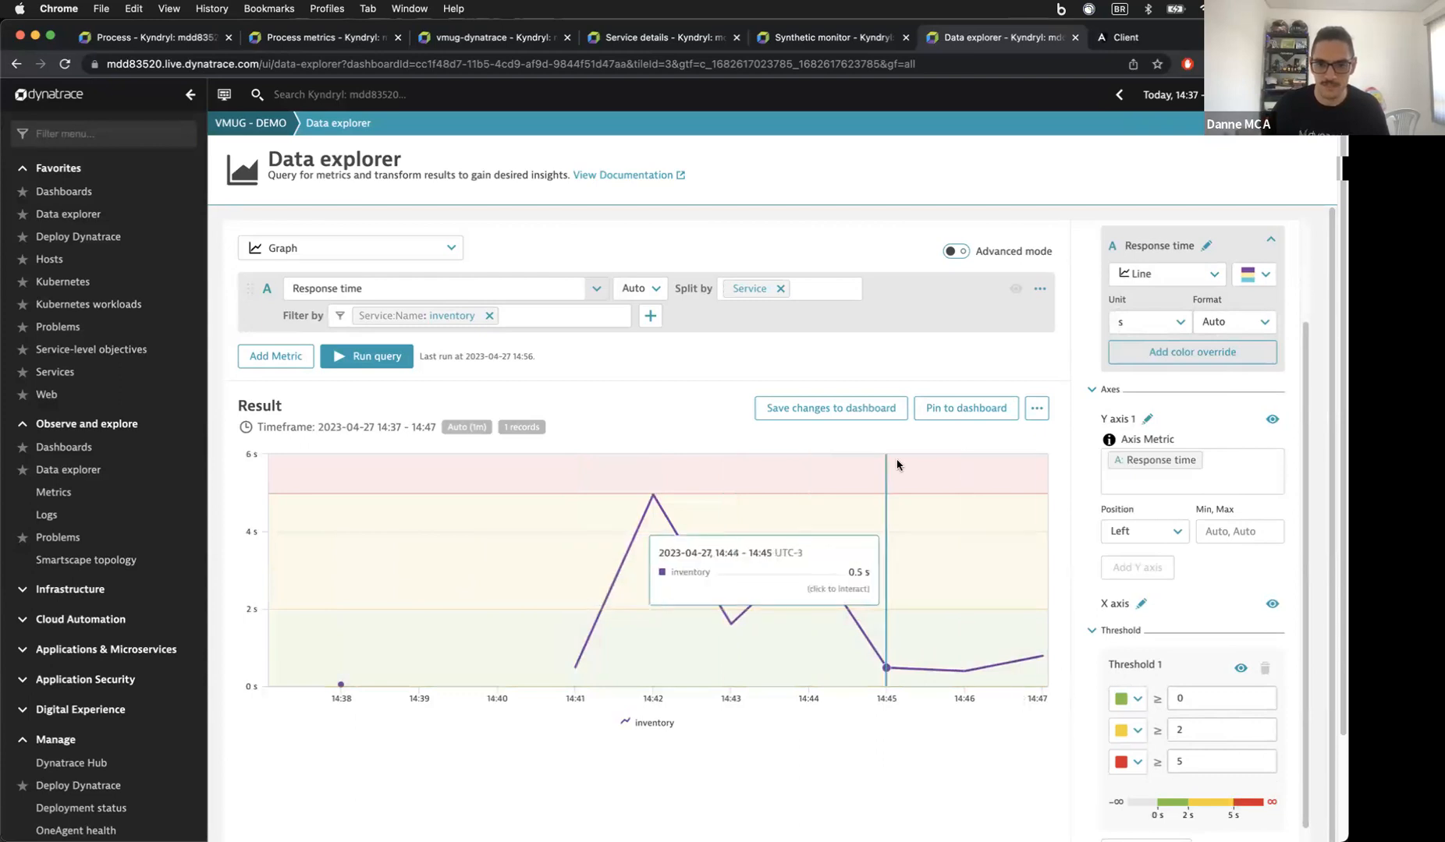
left_click(819, 406)
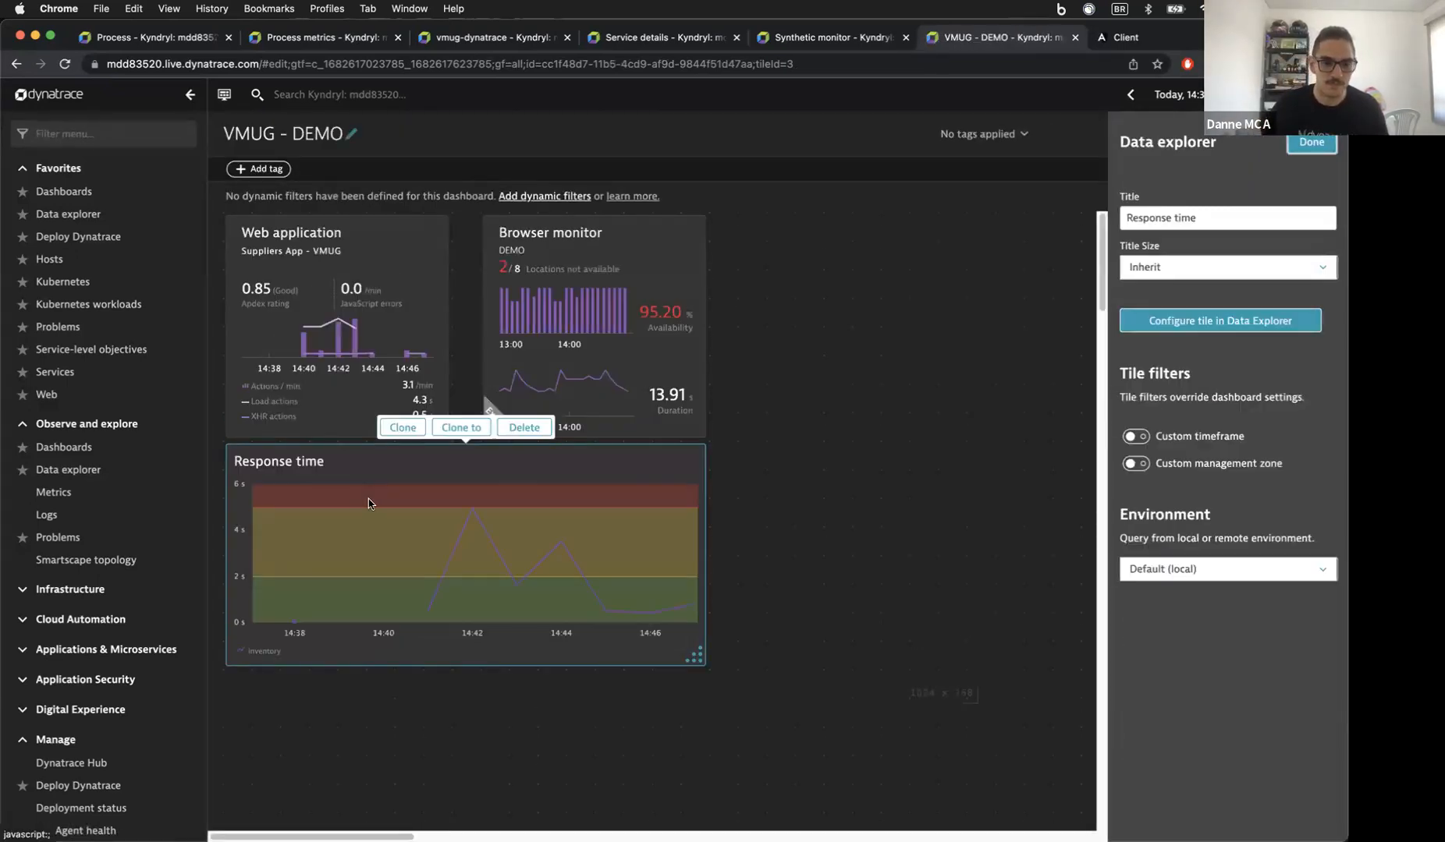
Step: Add a Single value tile titled Error Rate and open its query in Data Explorer
left_click(797, 532)
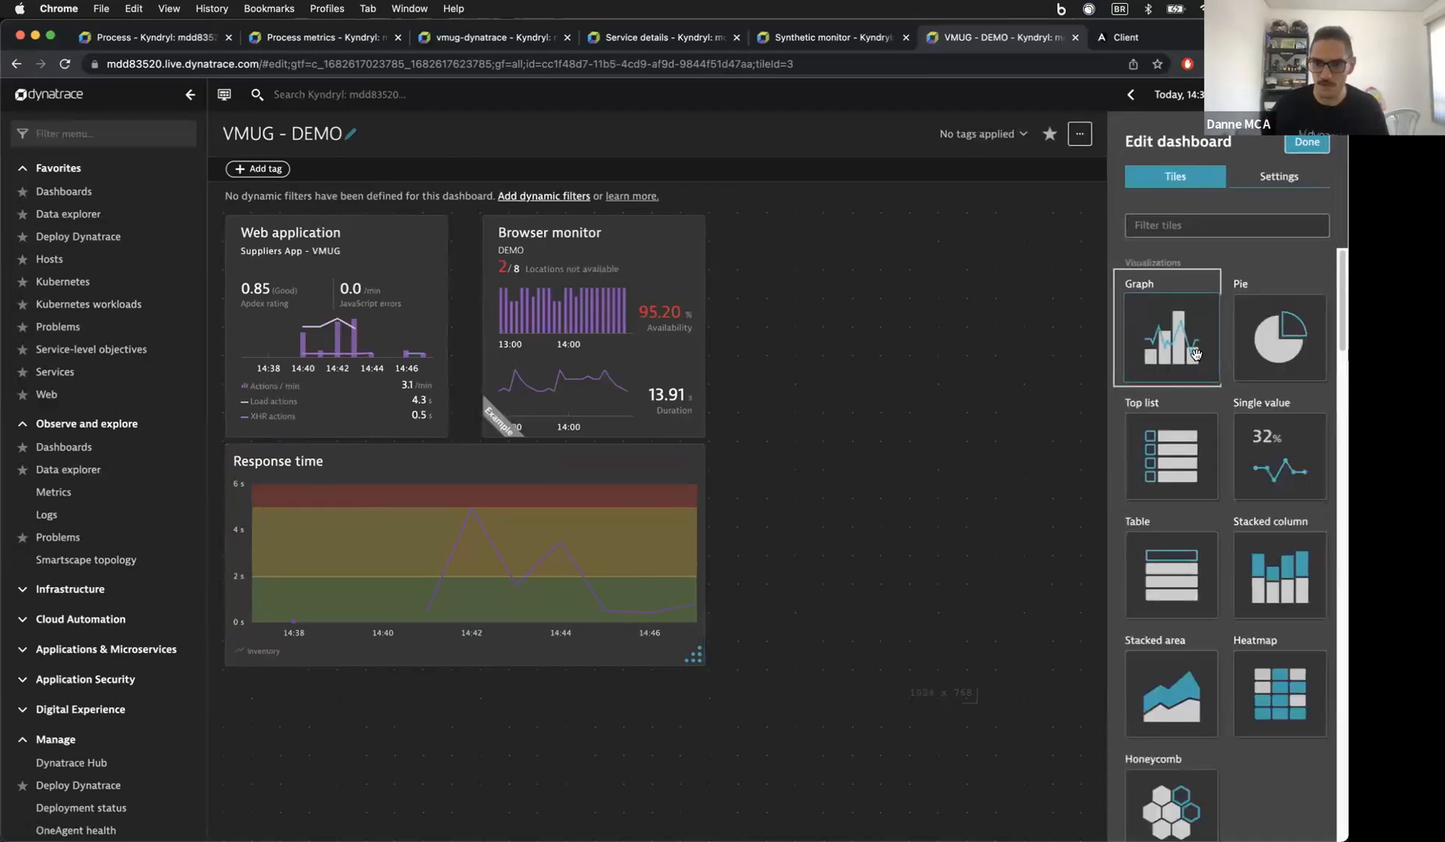
left_click_drag(1268, 456, 812, 559)
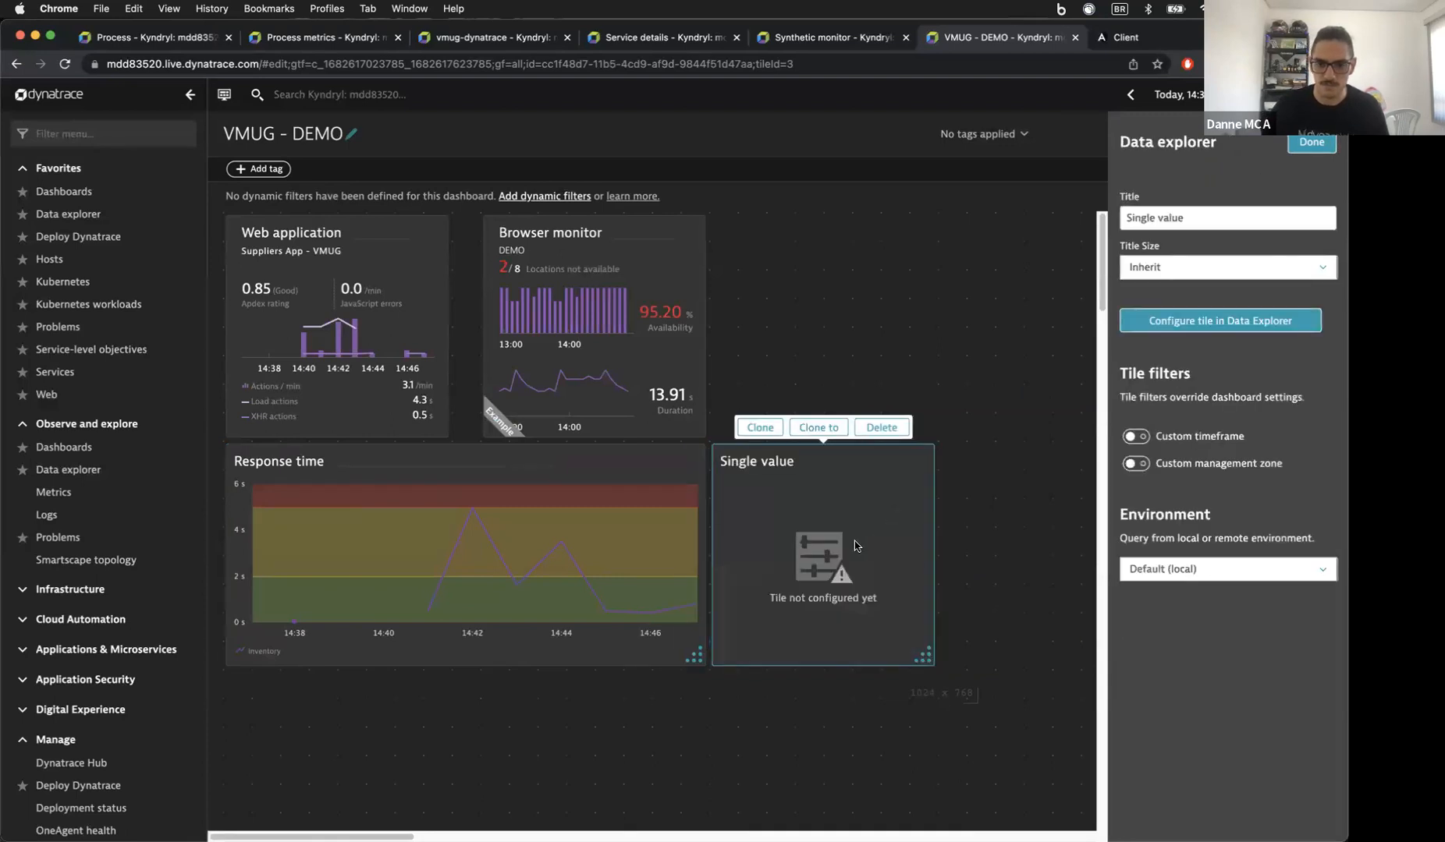
triple_click(1160, 222)
type("Error Rate")
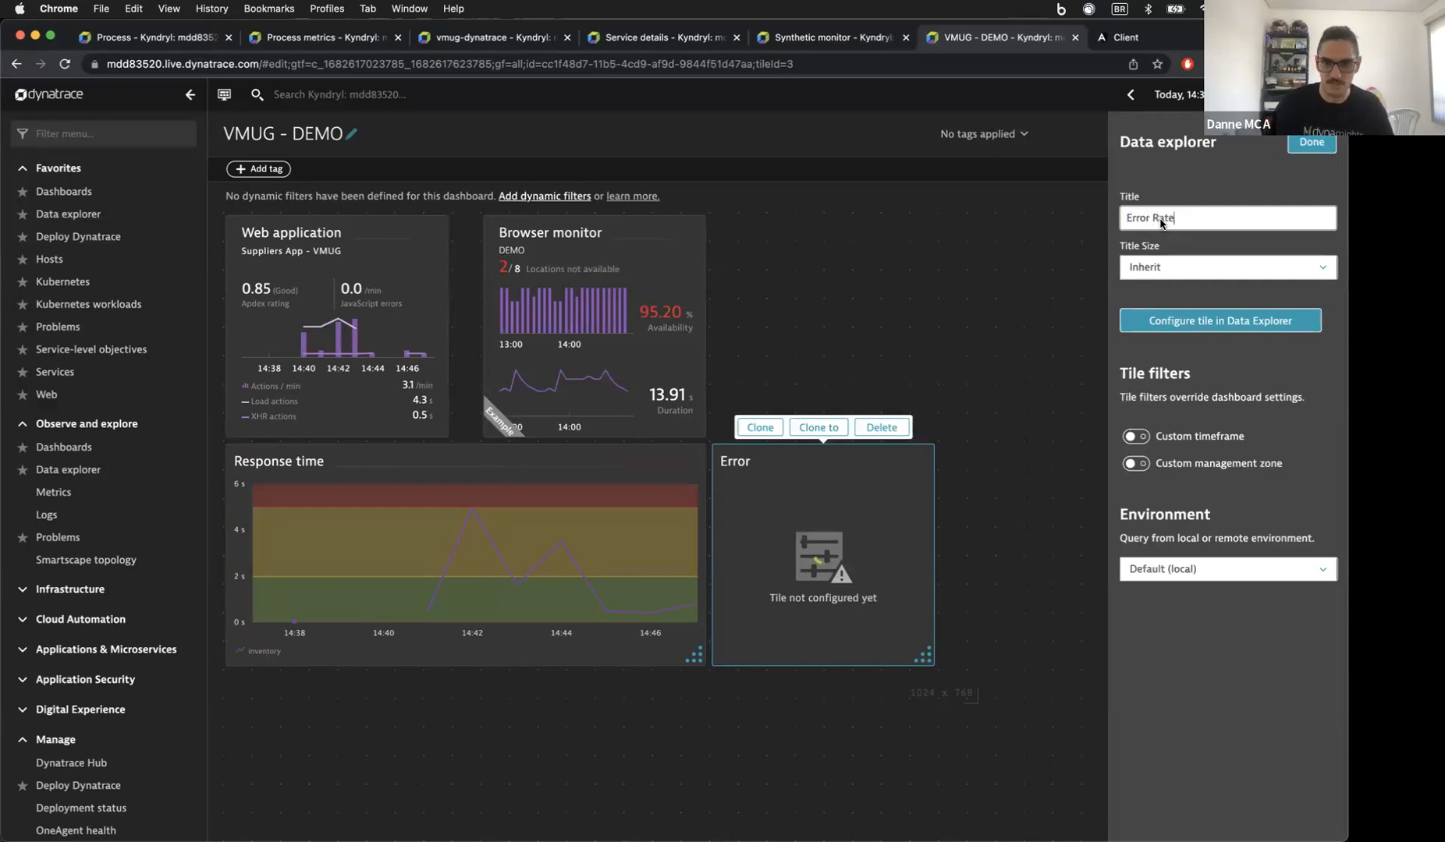
left_click(1222, 321)
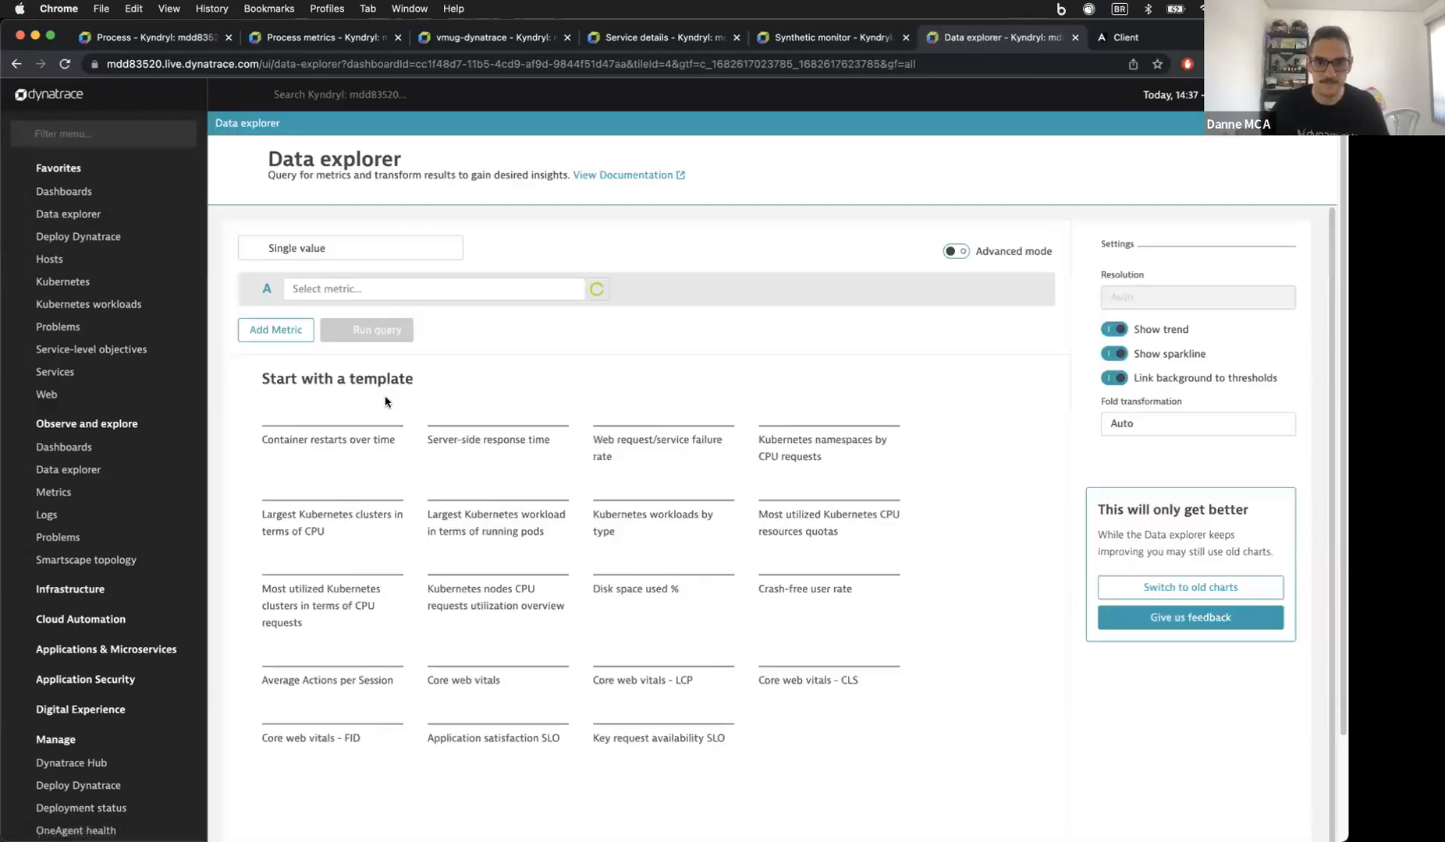
Step: Query Failure rate (any errors), split by Service and filtered to the inventory service
left_click(333, 285)
type("service")
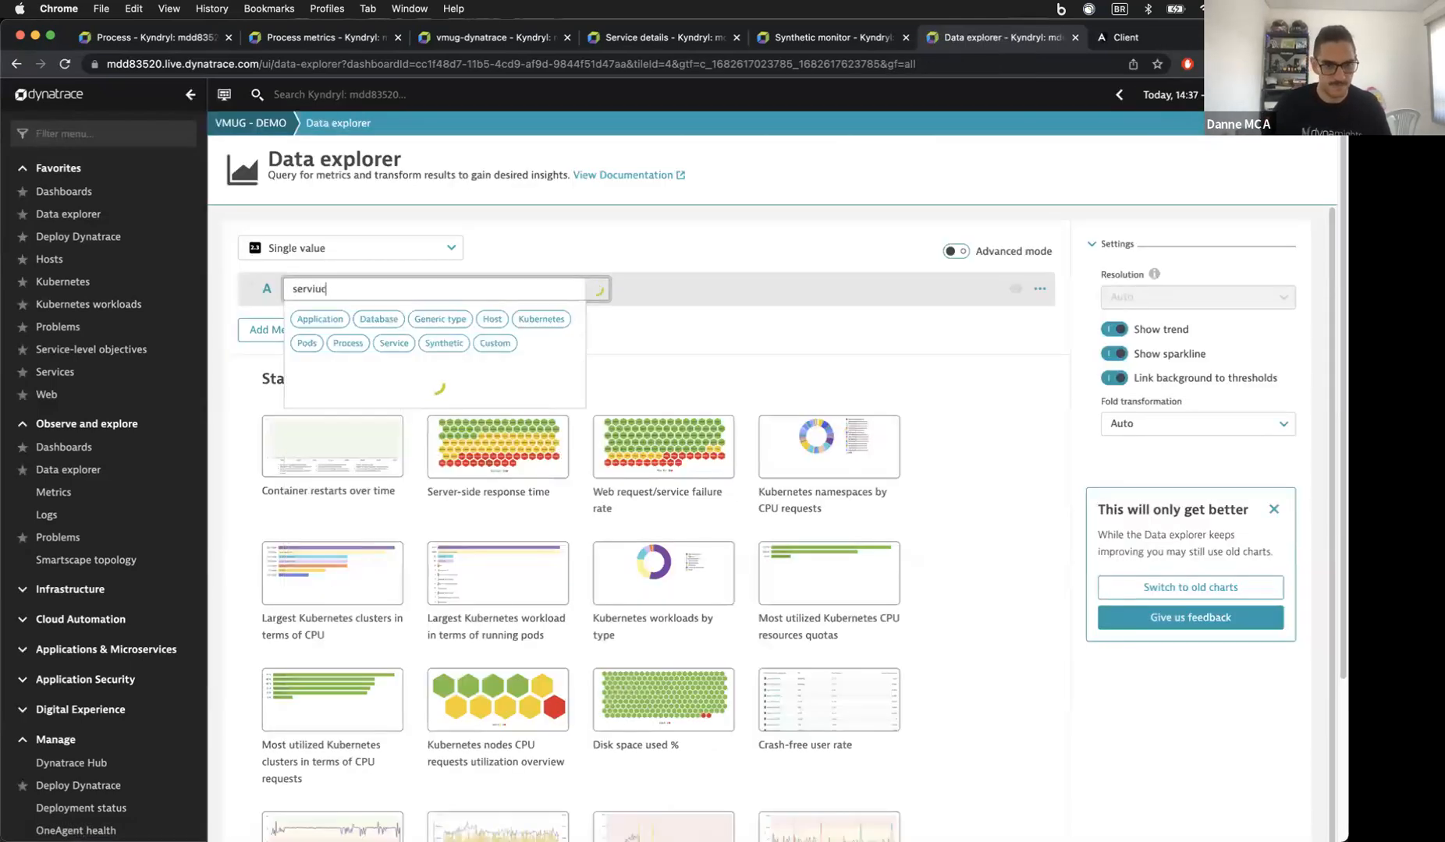
type(" err")
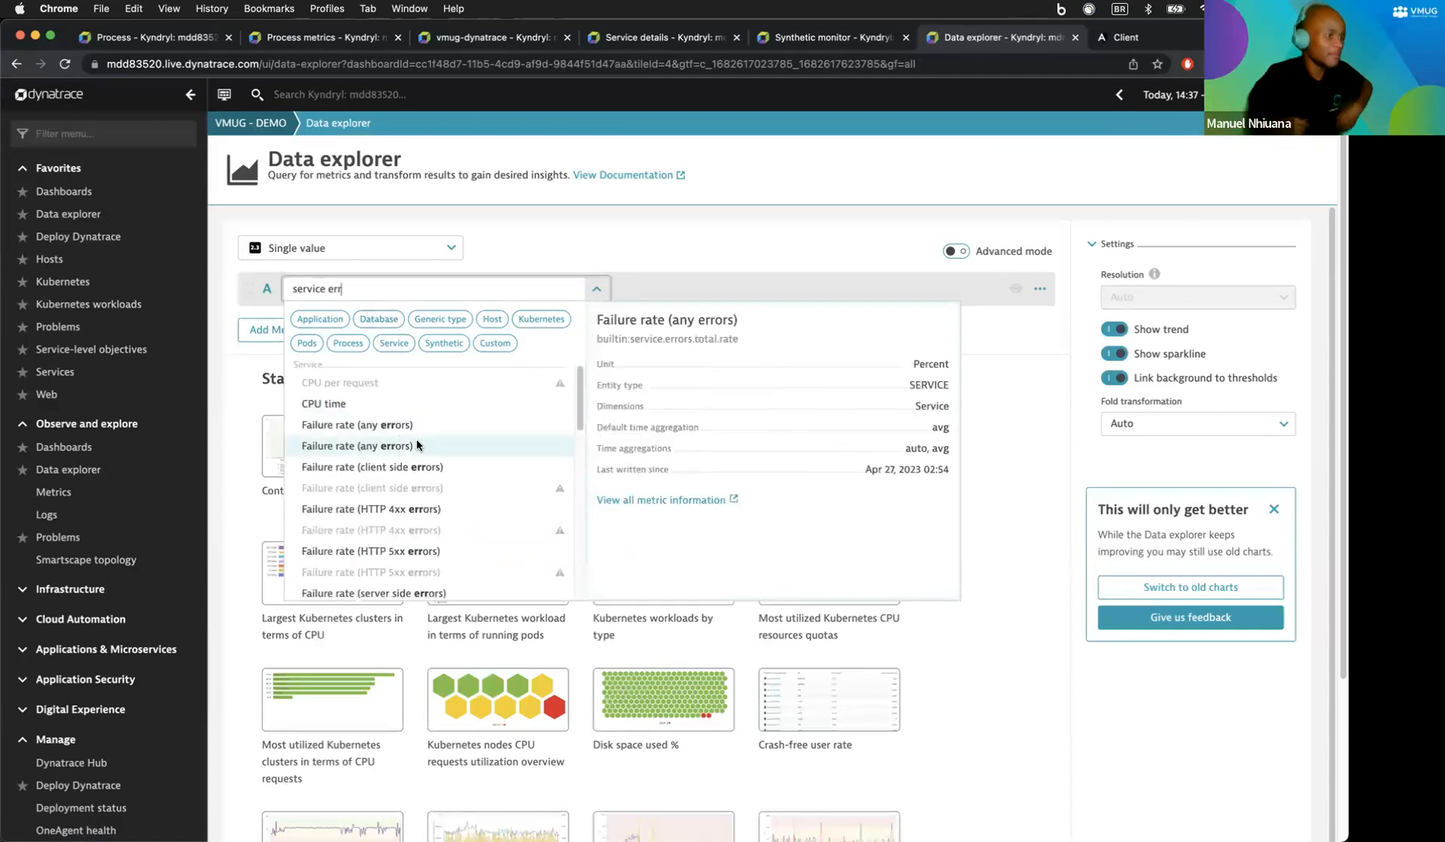
scroll(419, 443, "down", 1)
left_click(422, 445)
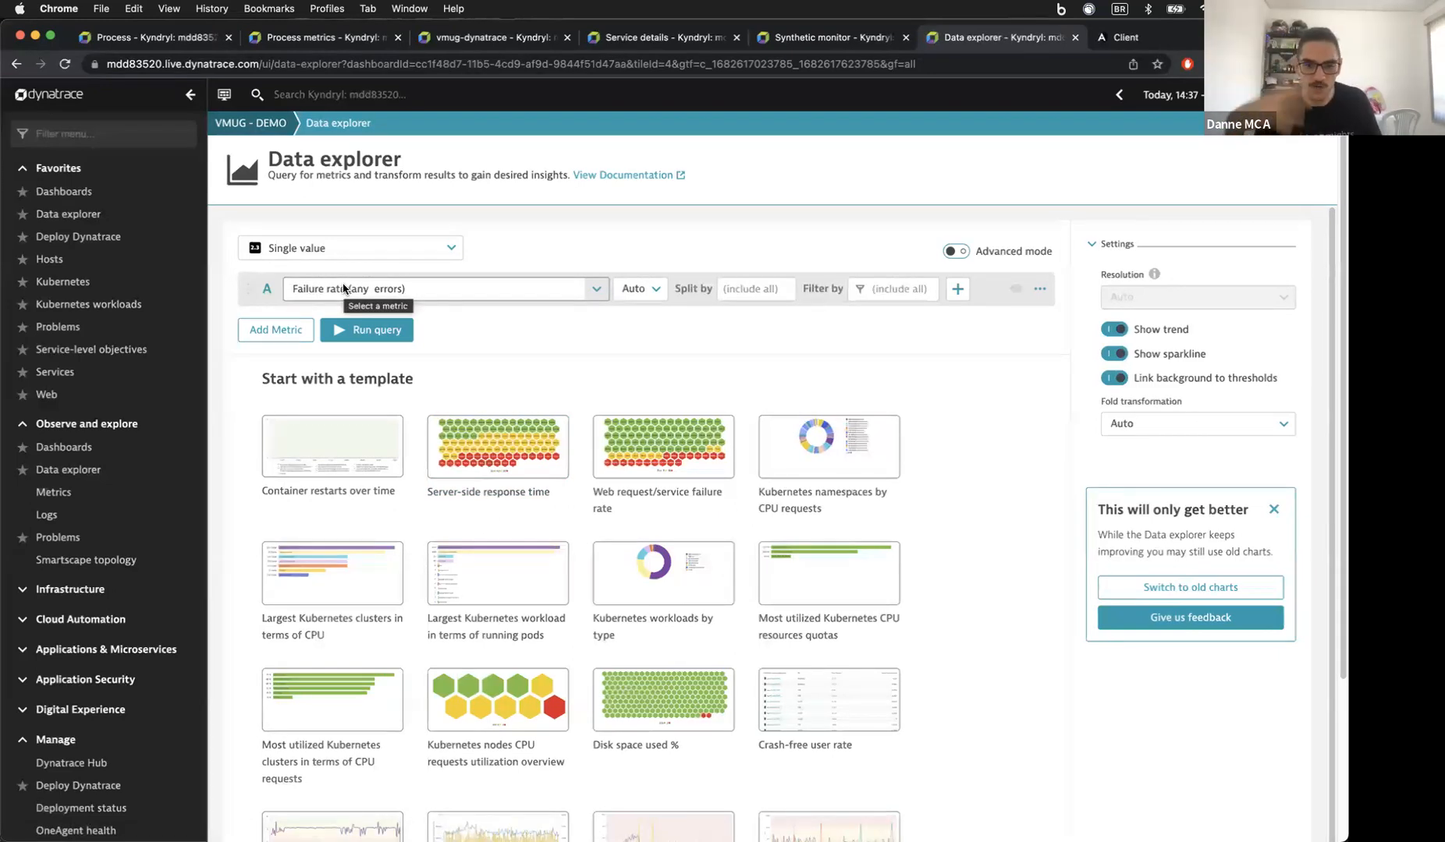
left_click(745, 290)
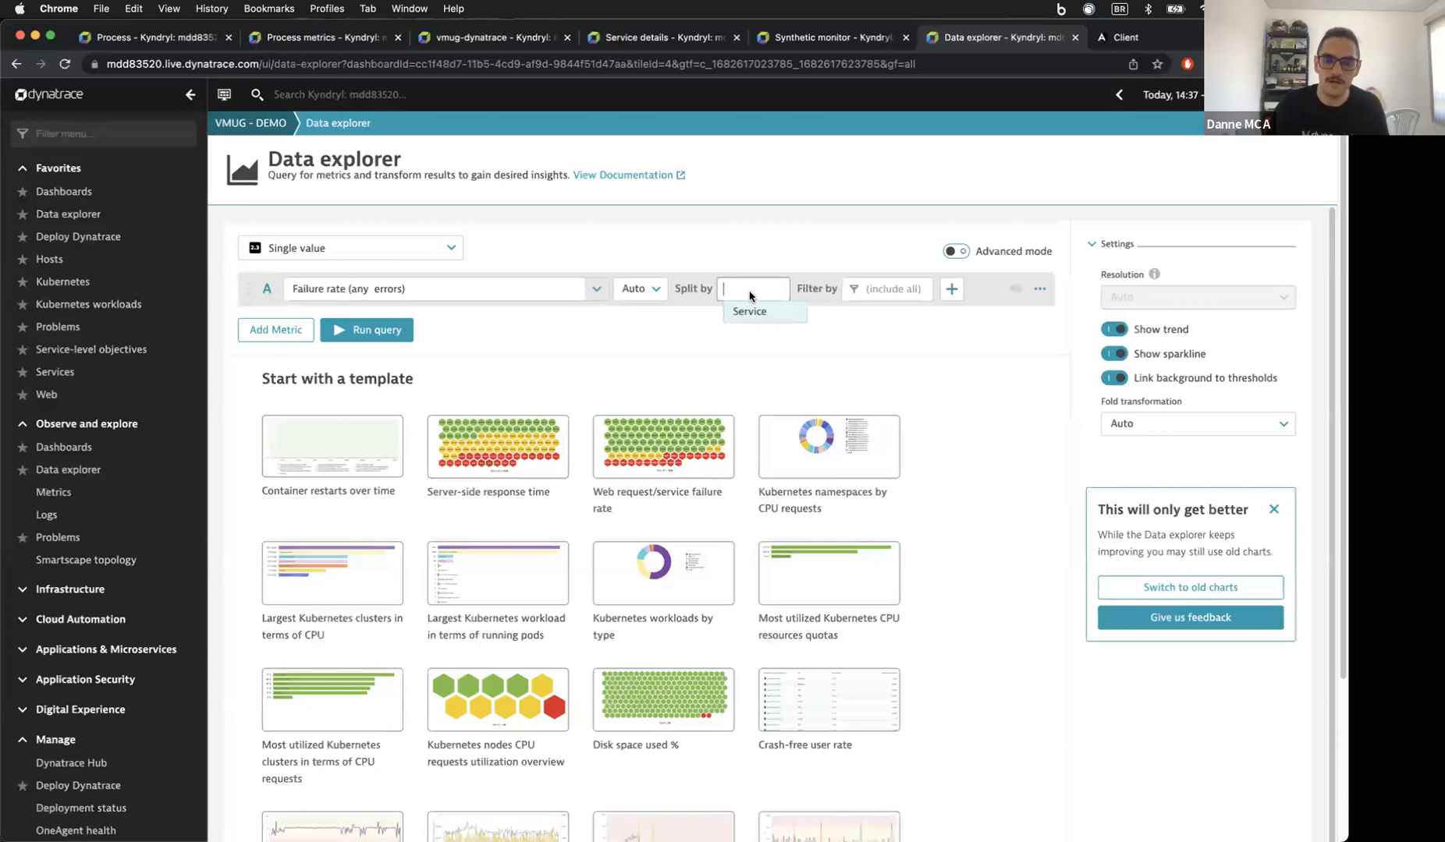
left_click(754, 313)
left_click(382, 315)
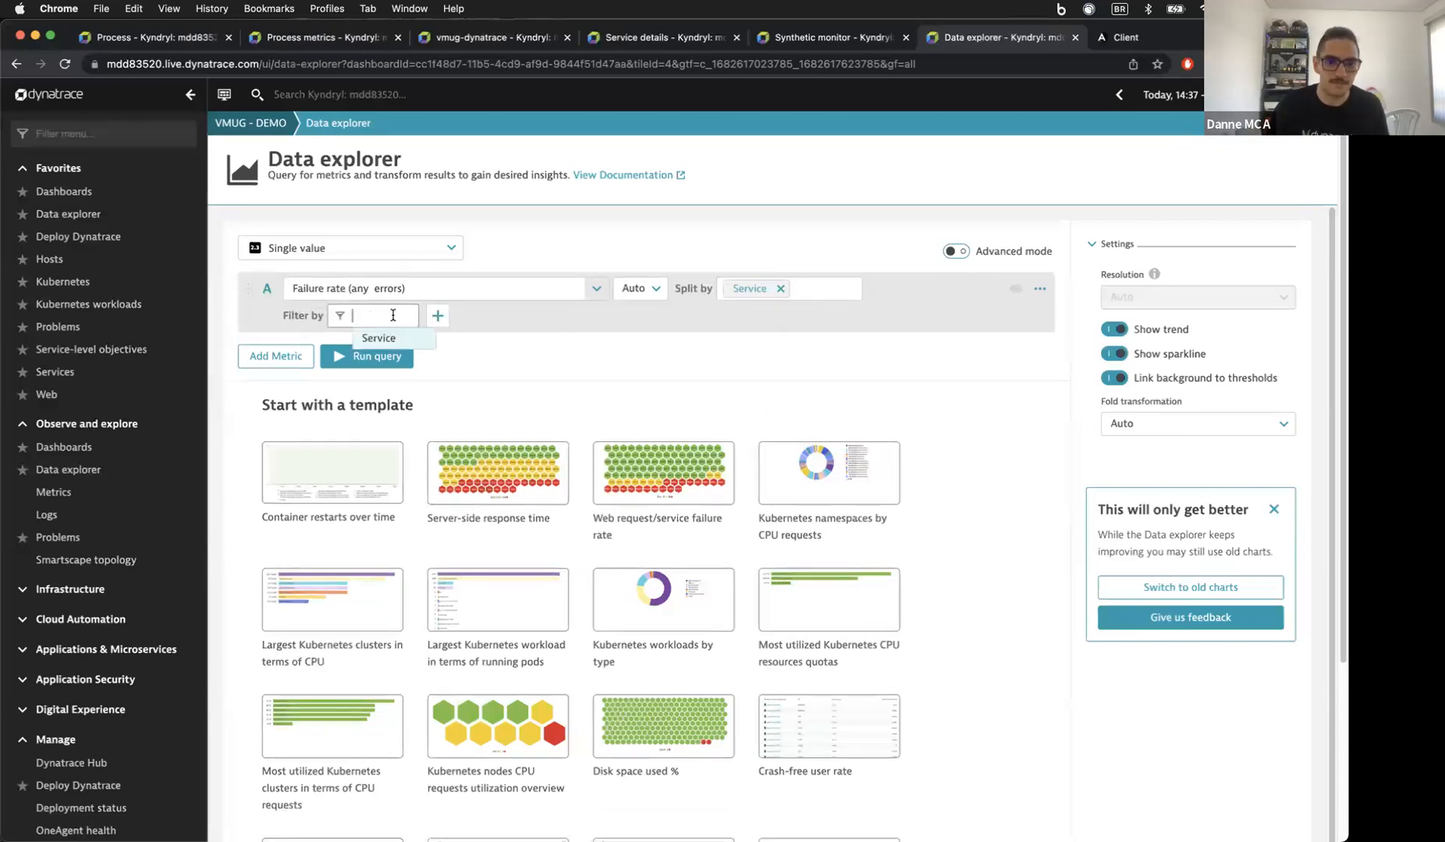
left_click(398, 335)
left_click(434, 340)
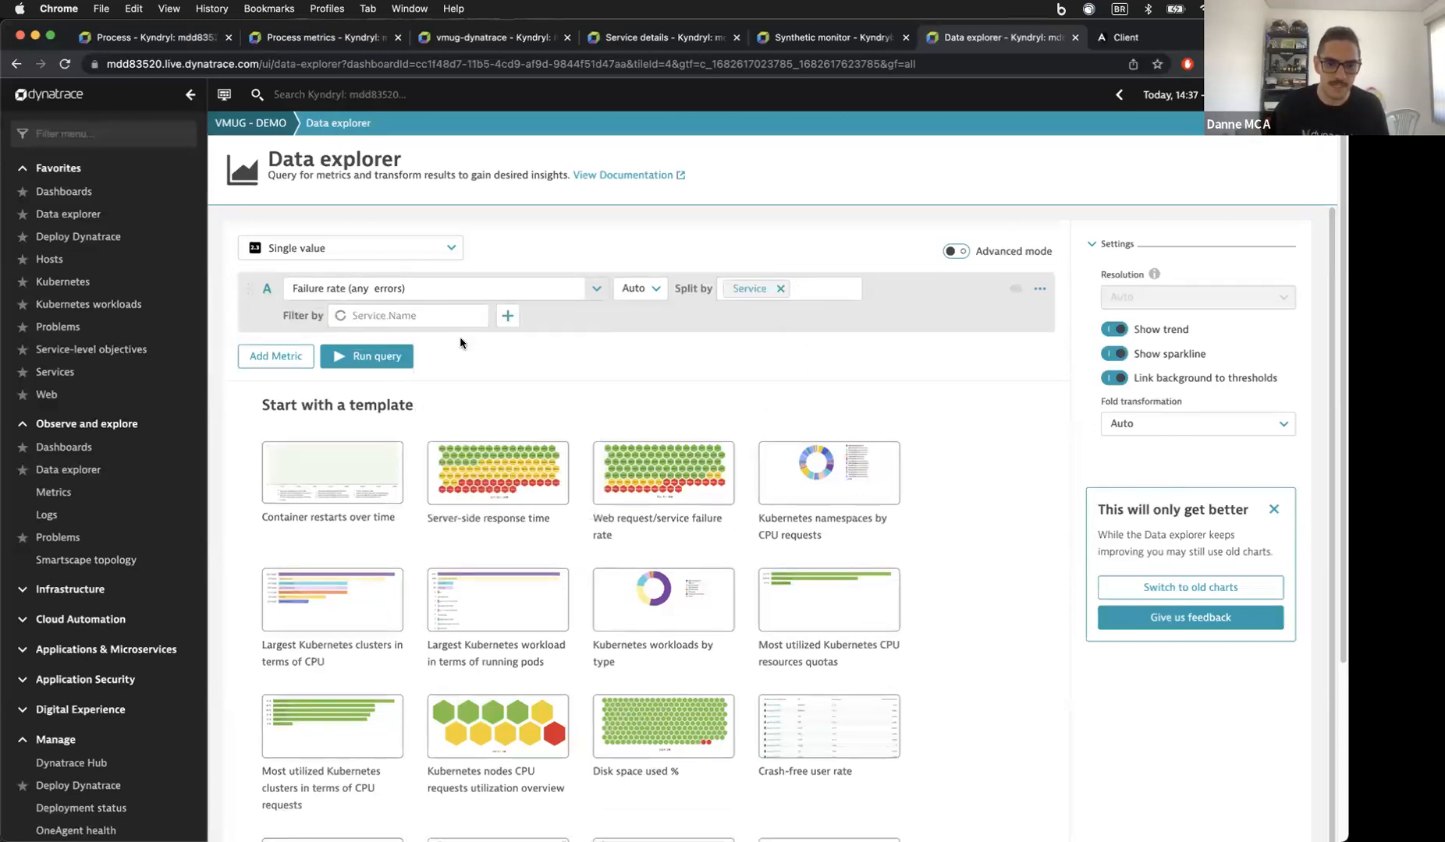
left_click(467, 374)
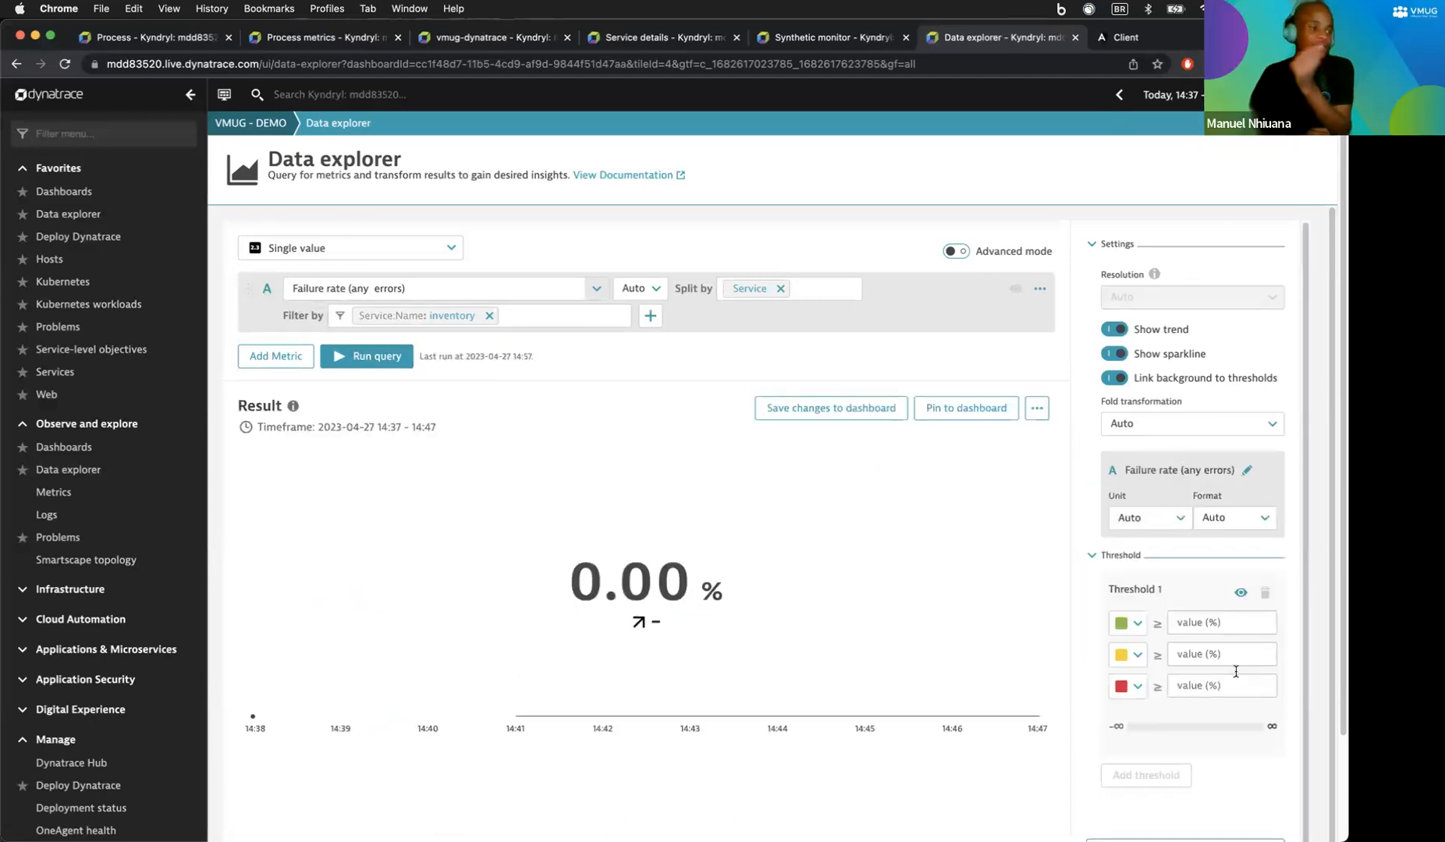
Step: Set the tile's thresholds to 0, 1 and 2 %
type("0")
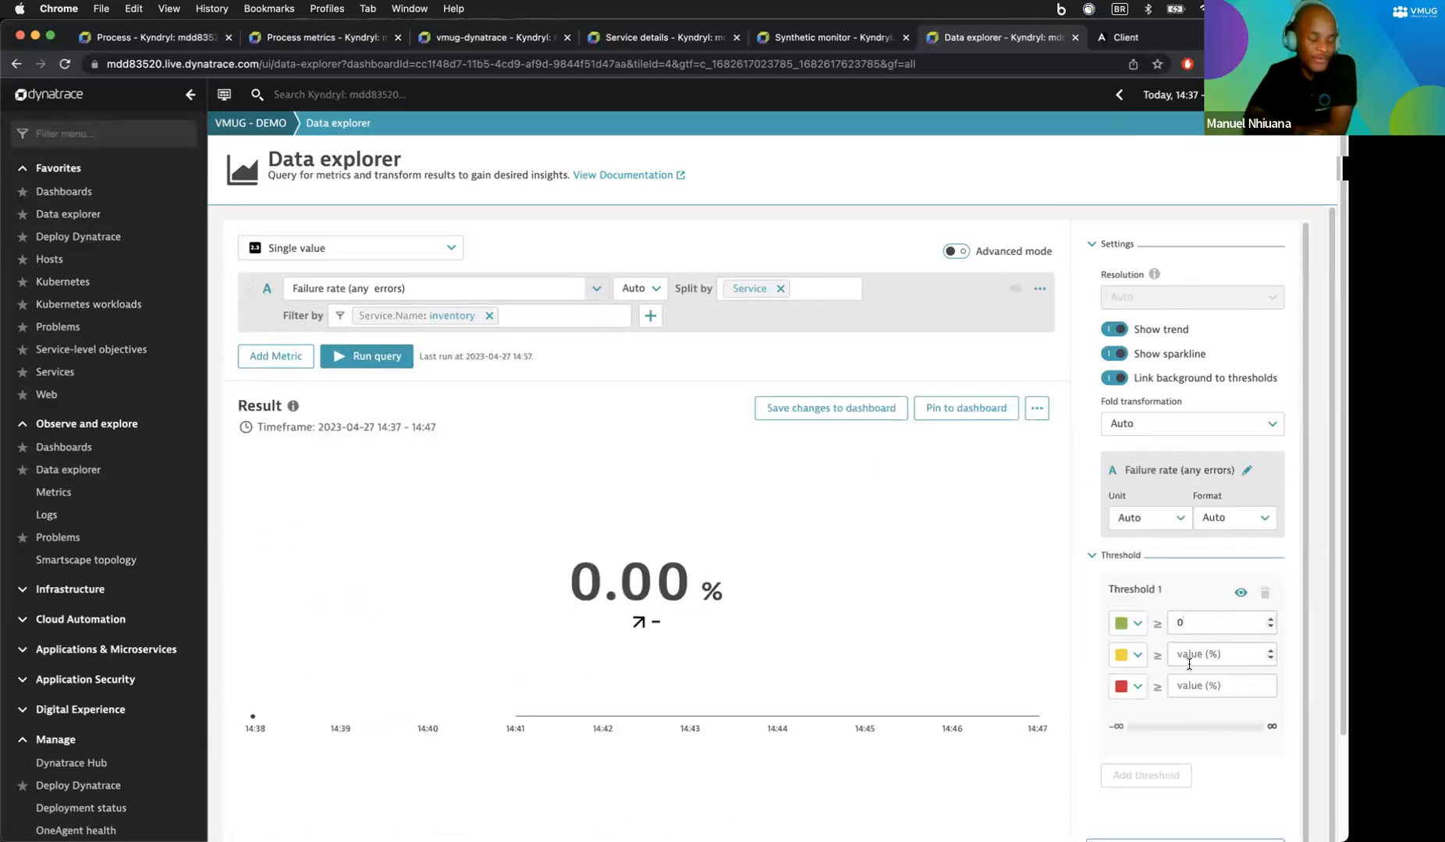
left_click(1189, 686)
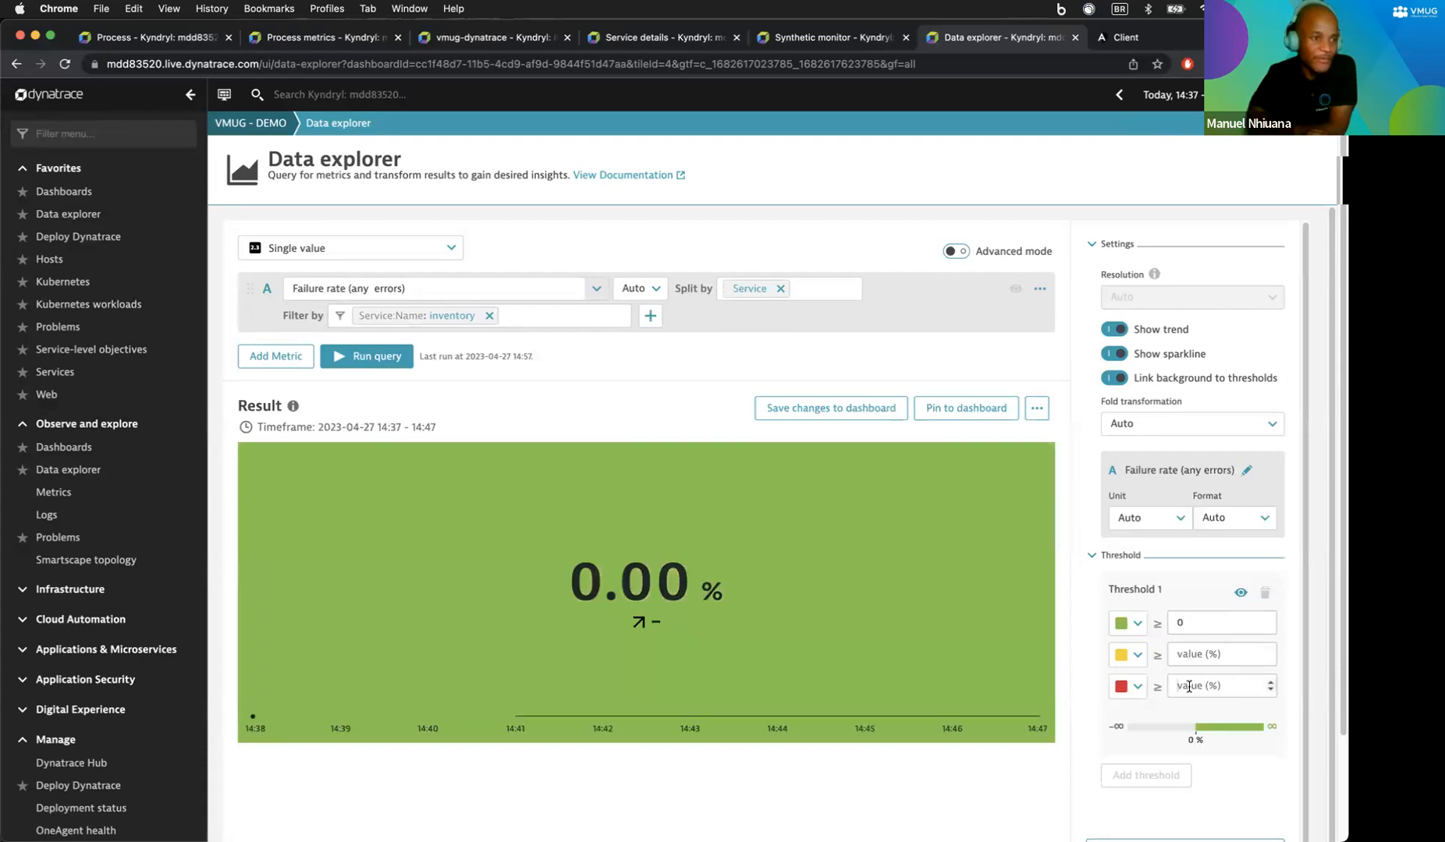
type("2")
left_click(1197, 655)
type("1")
left_click(1037, 755)
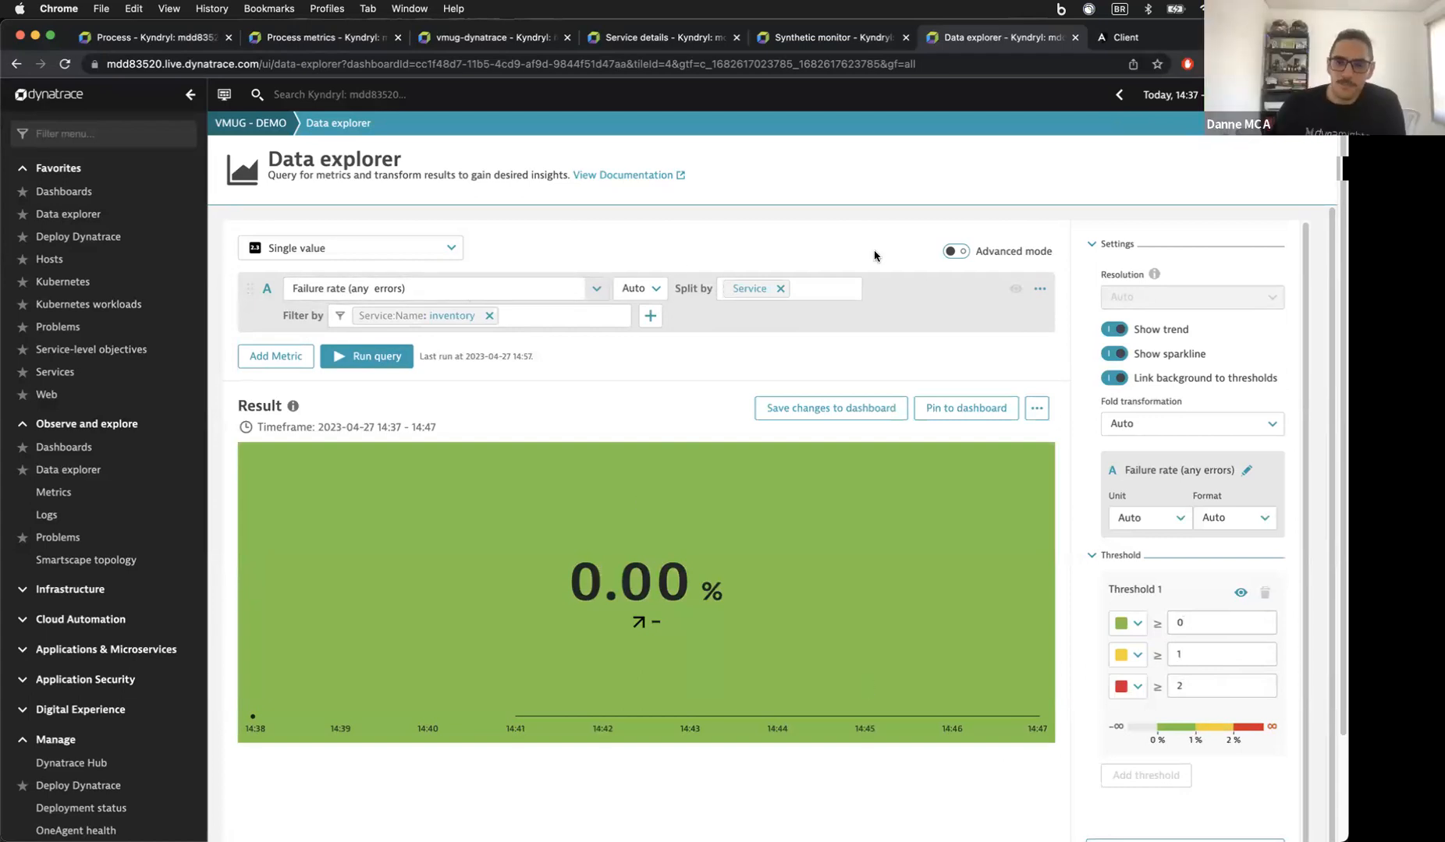
Step: Inspect the Error Rate query in Advanced mode, remove a stray colon, and return to the simple builder
left_click(965, 256)
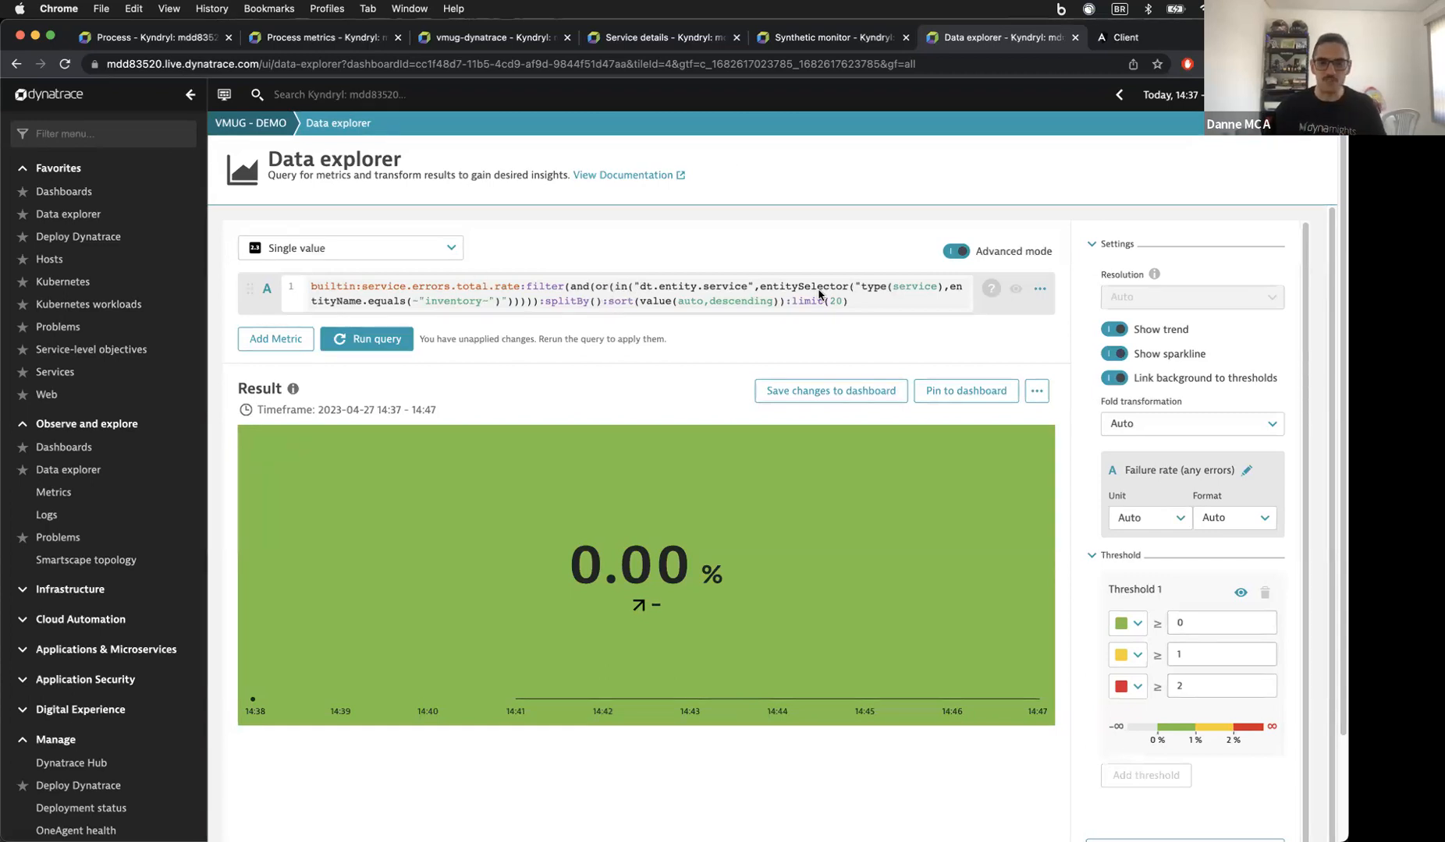
left_click(886, 300)
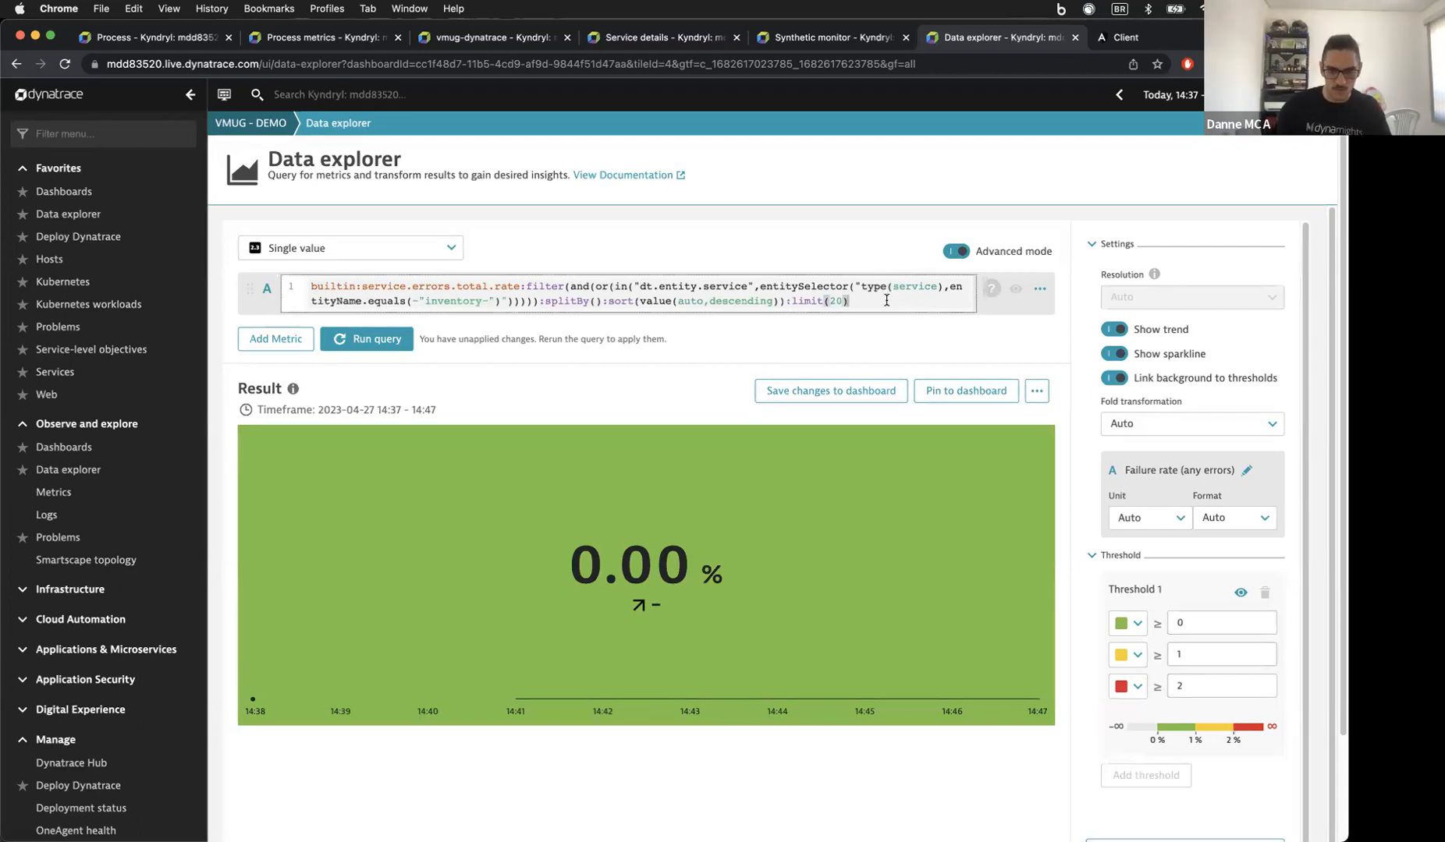
type(":")
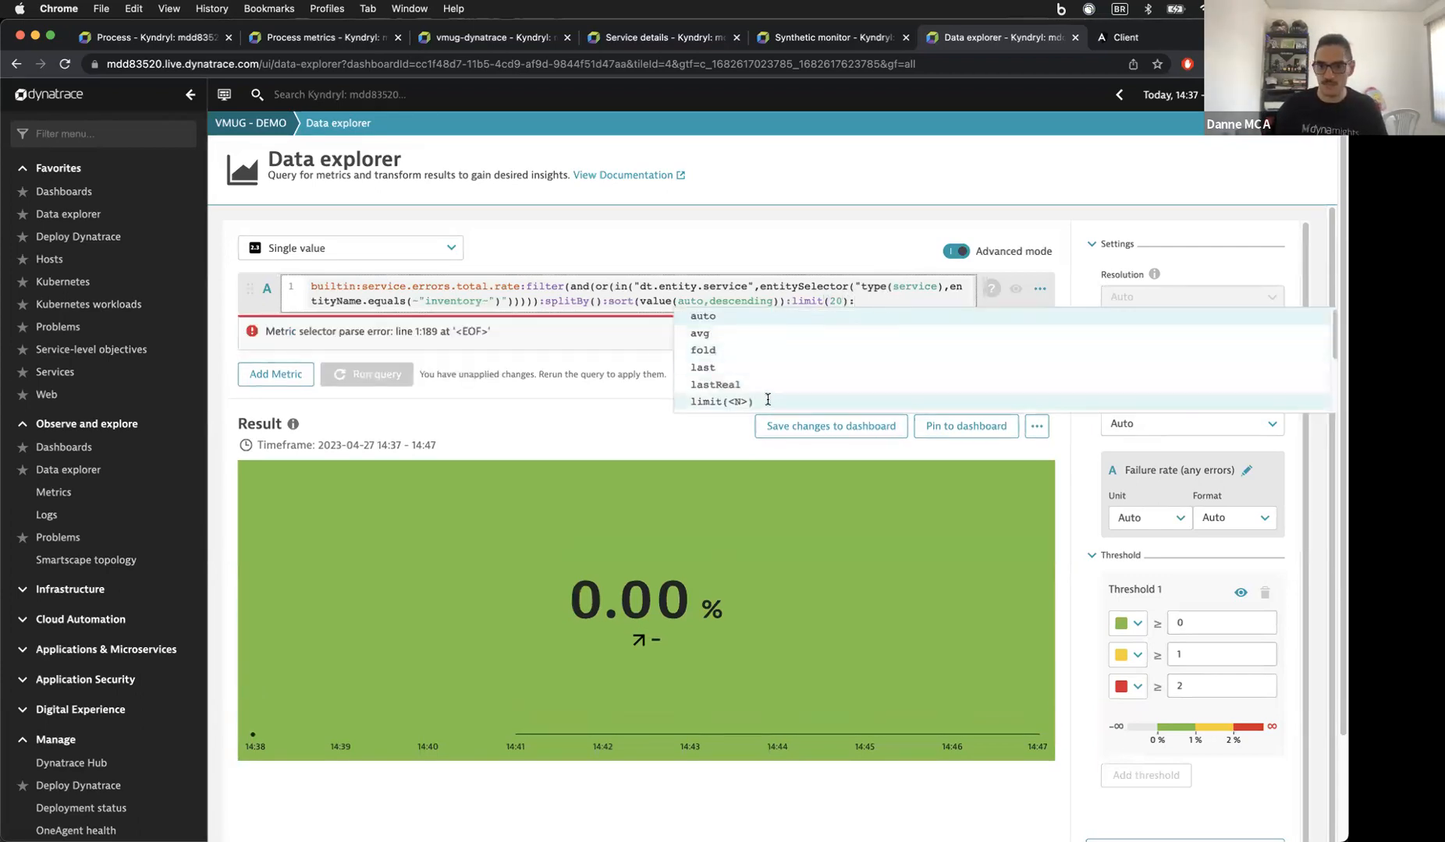
scroll(789, 380, "down", 1)
scroll(789, 379, "down", 2)
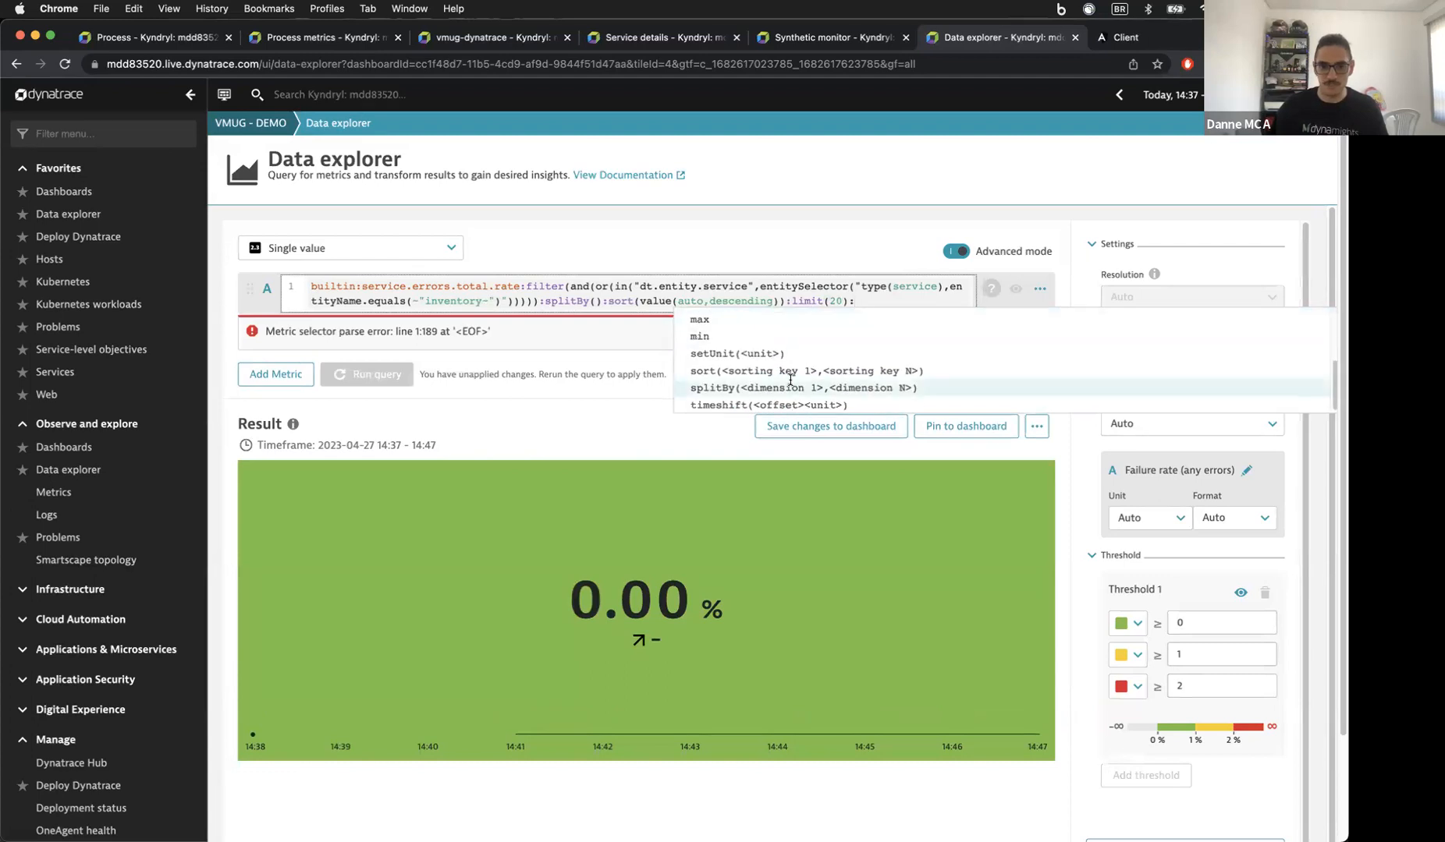
scroll(822, 317, "up", 5)
key("BackSpace")
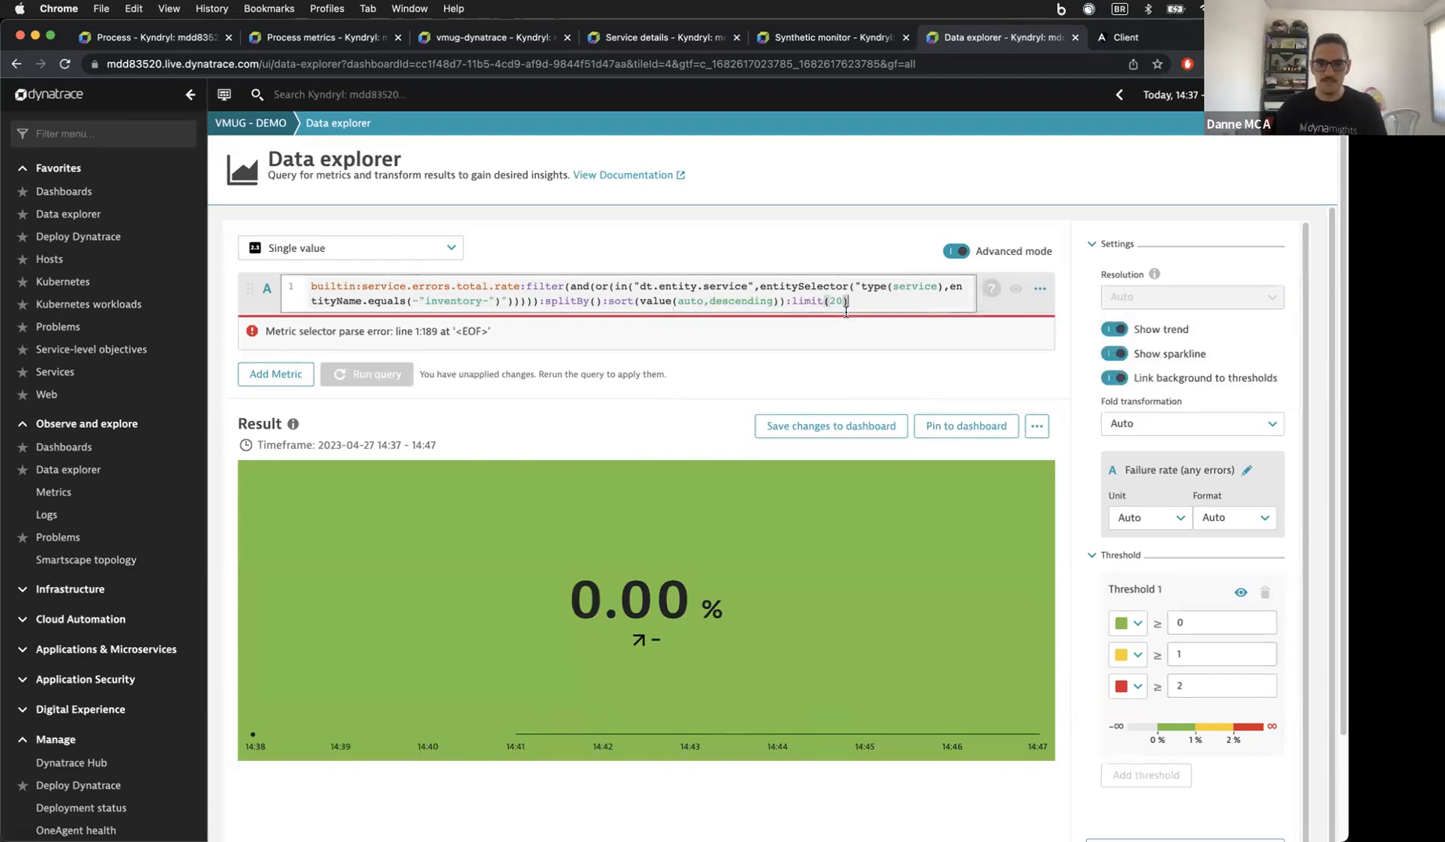
left_click(951, 250)
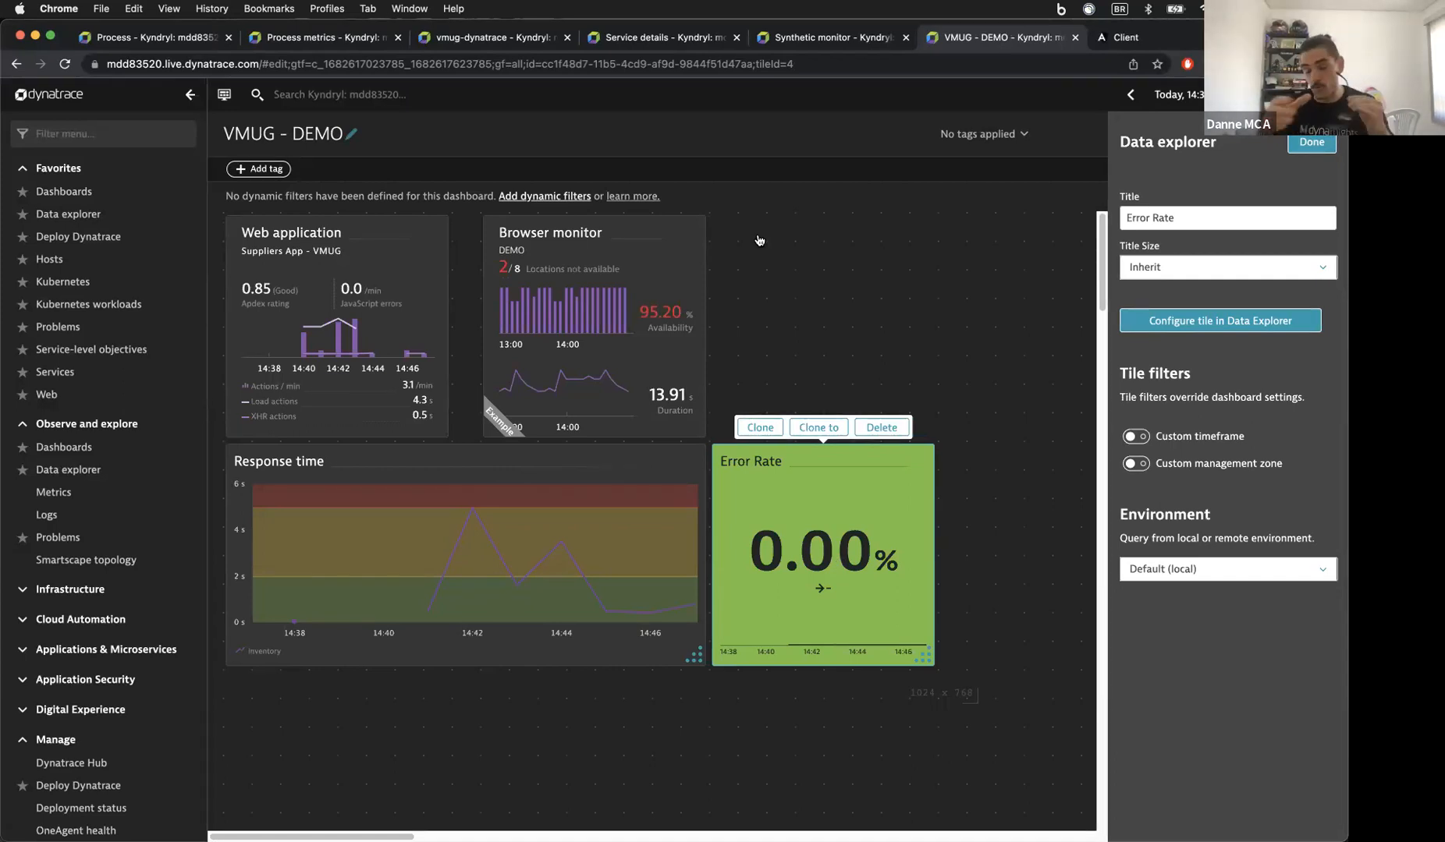
Step: Delete the unconfigured Browser monitor tile from the dashboard
left_click(628, 234)
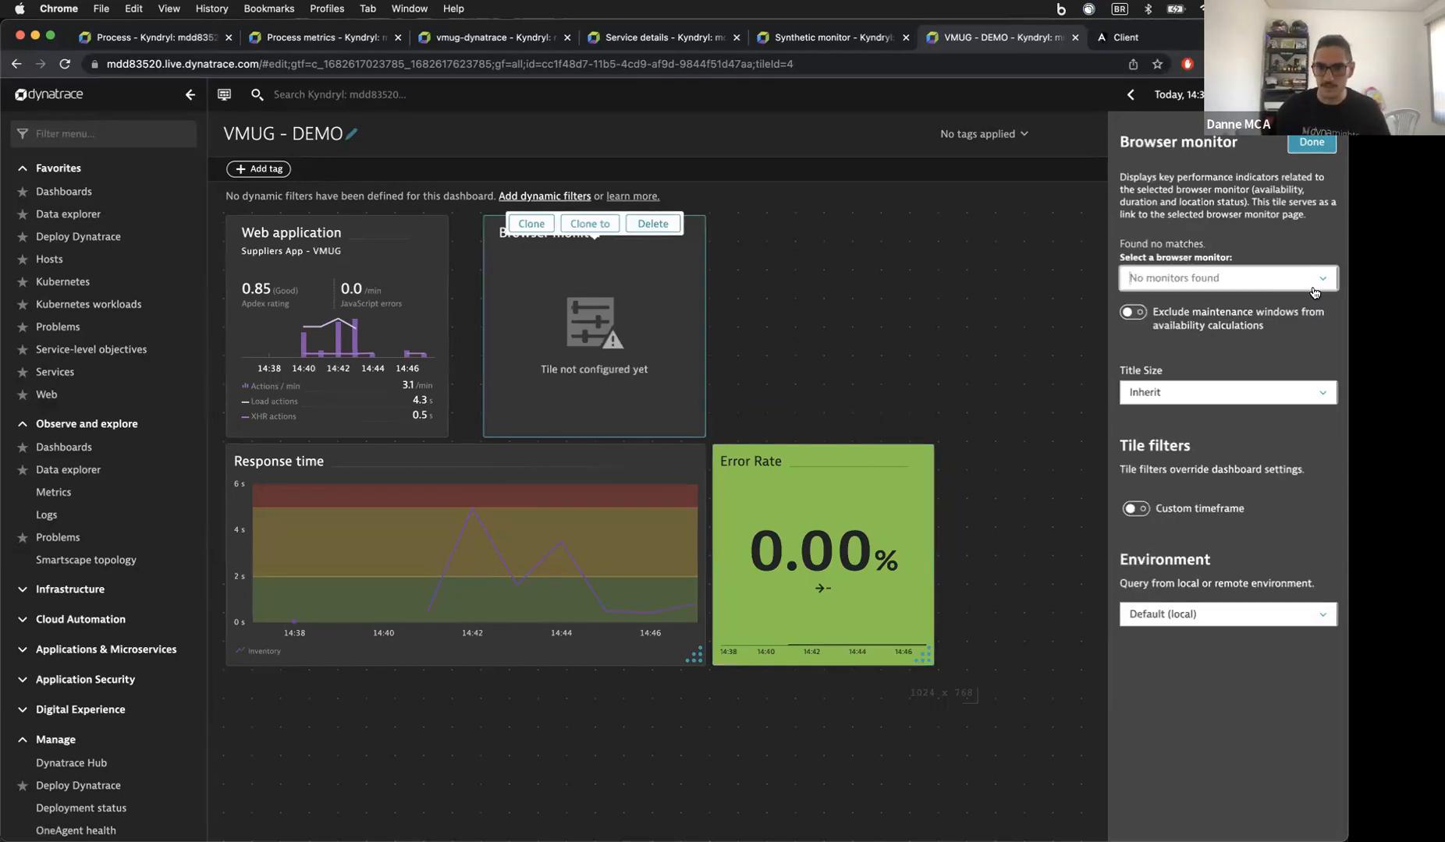
left_click(652, 224)
left_click(567, 224)
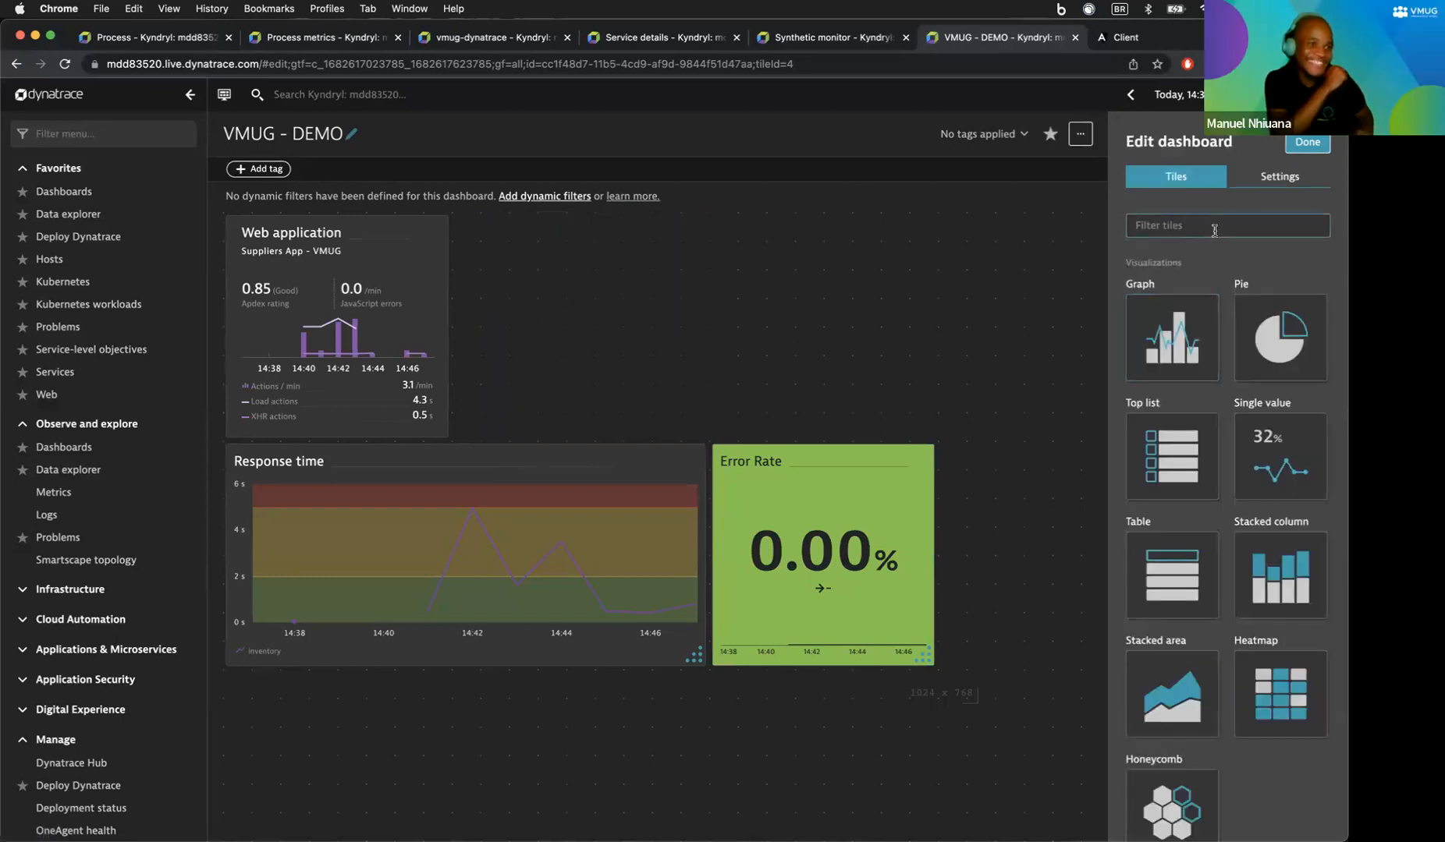
Step: Add a Synthetic monitor health tile to the dashboard, found by filtering tiles for 'synth'
left_click(1214, 230)
type("synth")
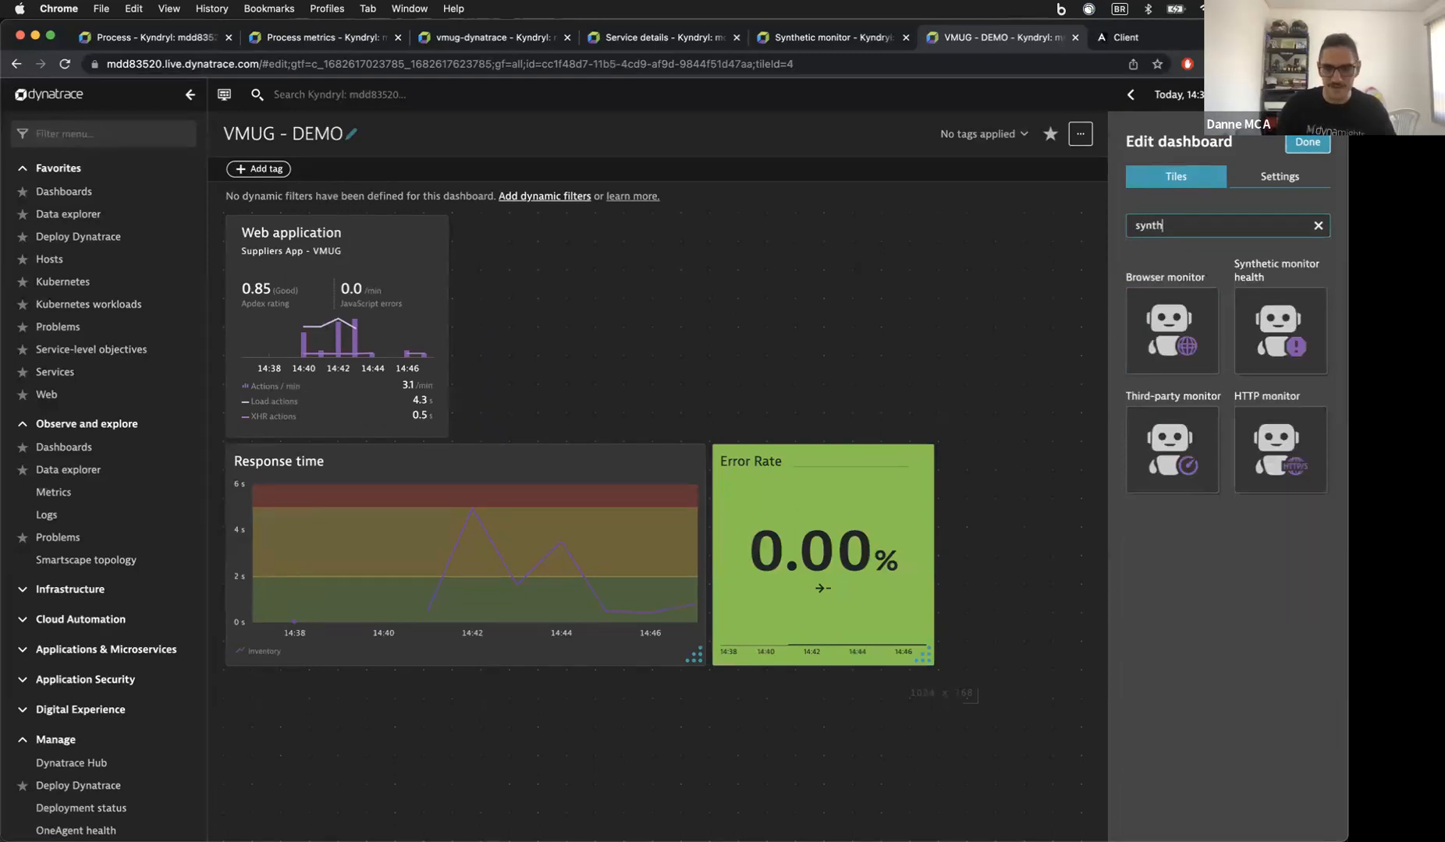
mouse_move(1295, 338)
left_mouse_down()
mouse_move(542, 318)
mouse_move(565, 331)
left_mouse_up()
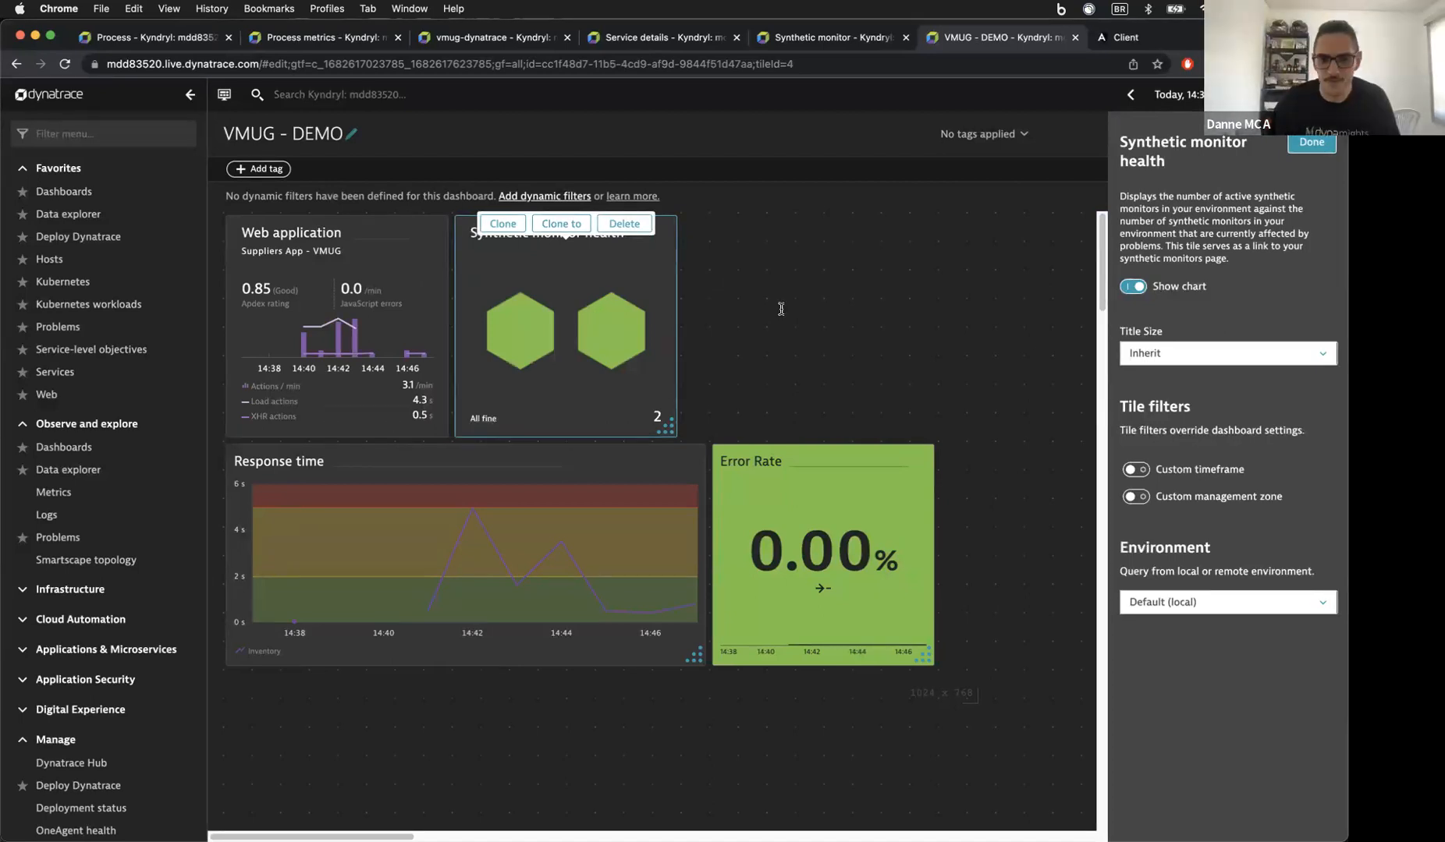
left_click(778, 309)
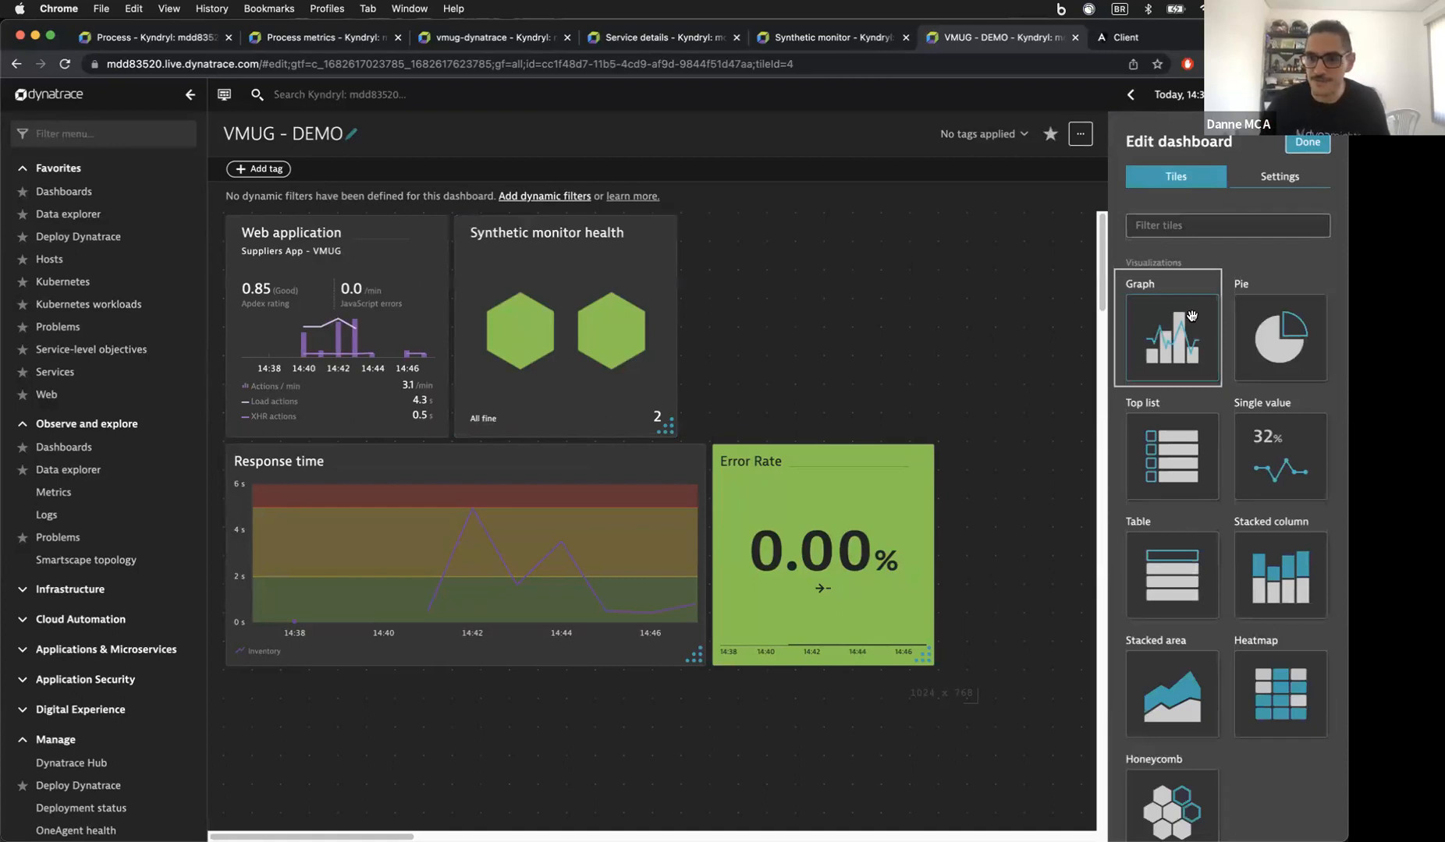
Step: Add a Service-level objective tile to the dashboard, found by filtering tiles for 'slo'
left_click(1170, 238)
type("s")
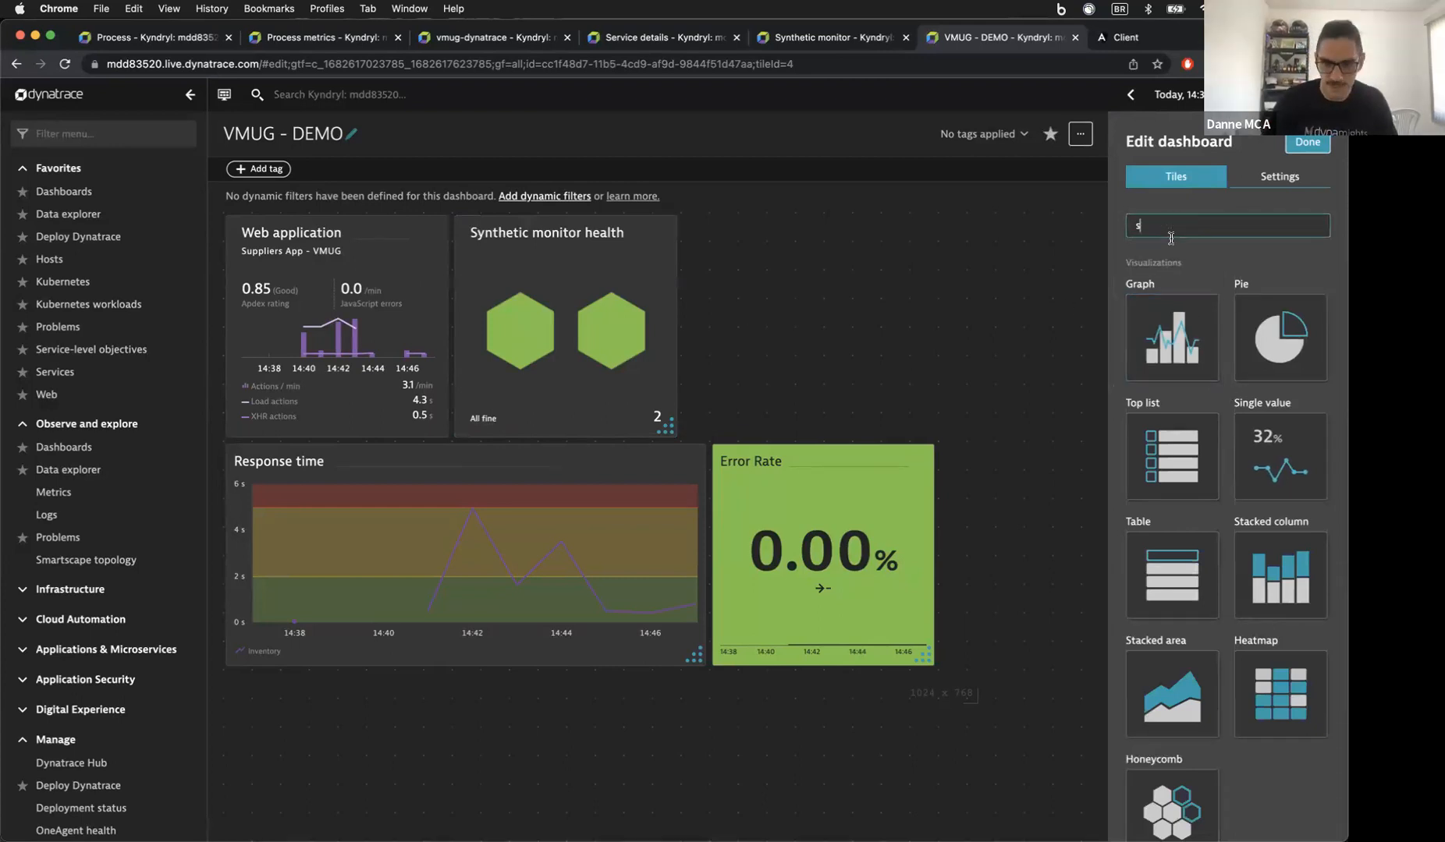
type("lo")
left_click_drag(1294, 337, 790, 278)
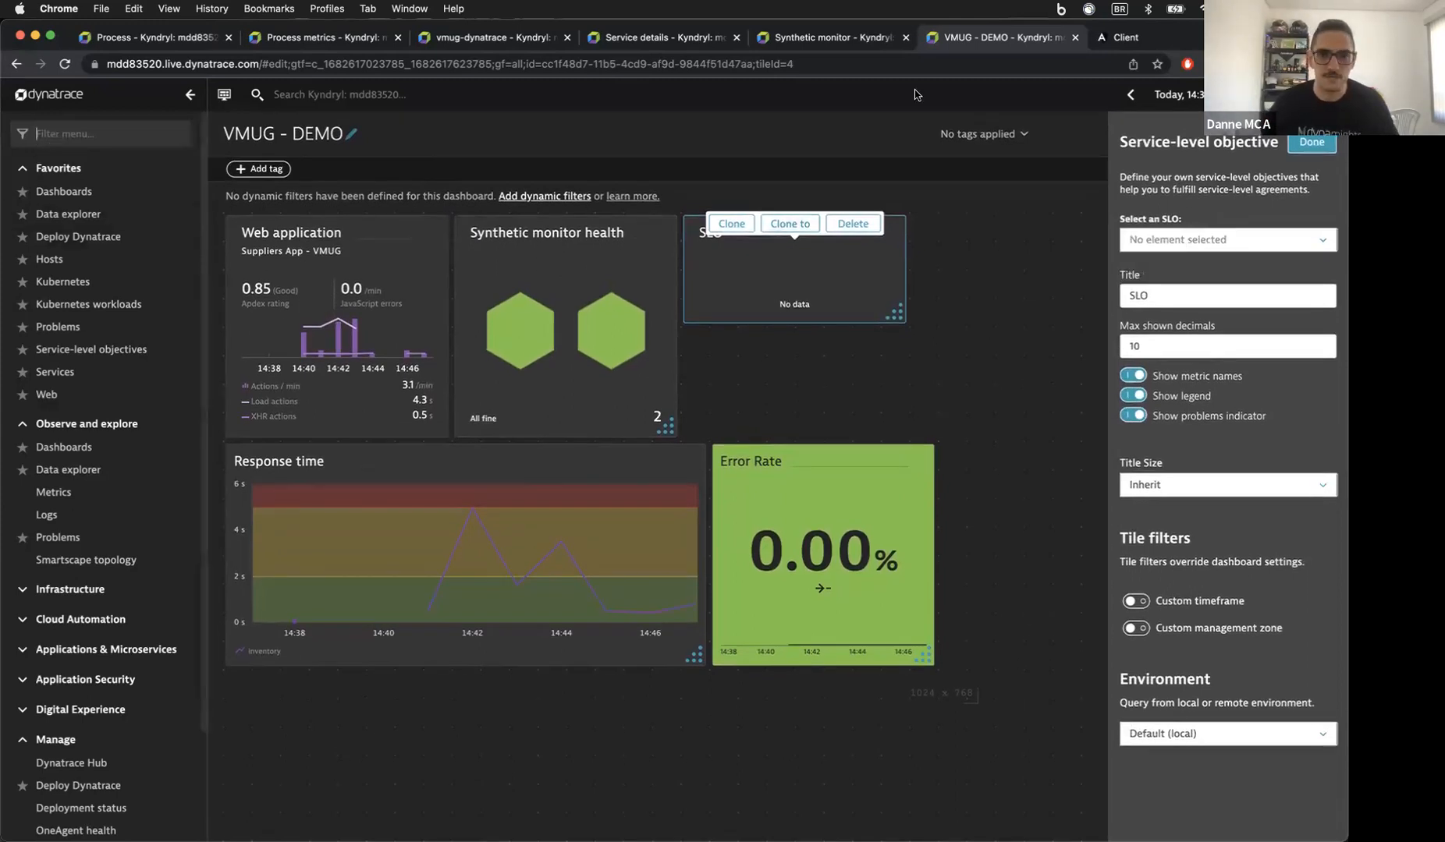
left_click(819, 40)
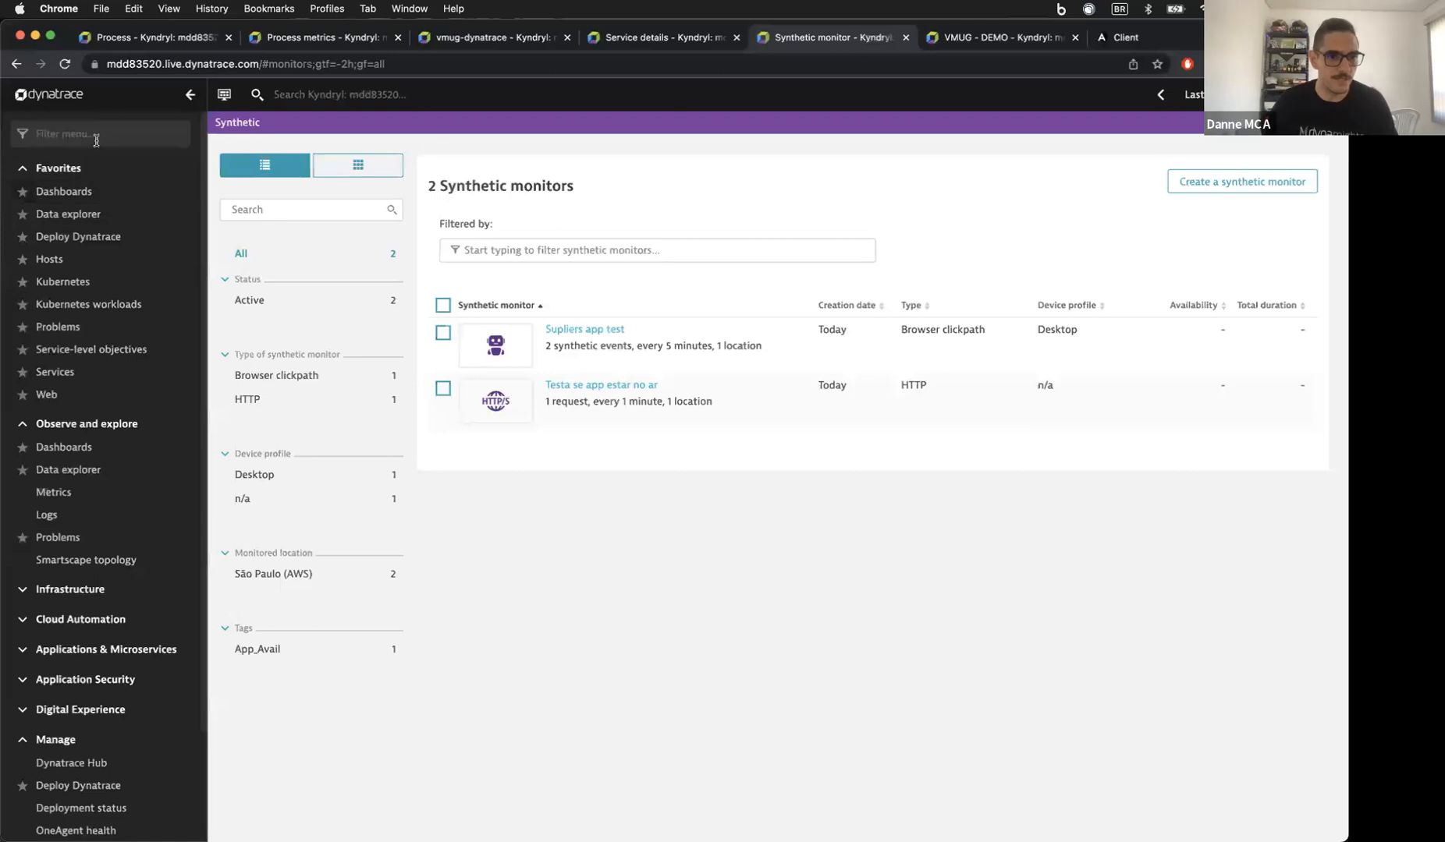
Step: Go to Service-level objectives and start adding a new SLO
left_click(72, 358)
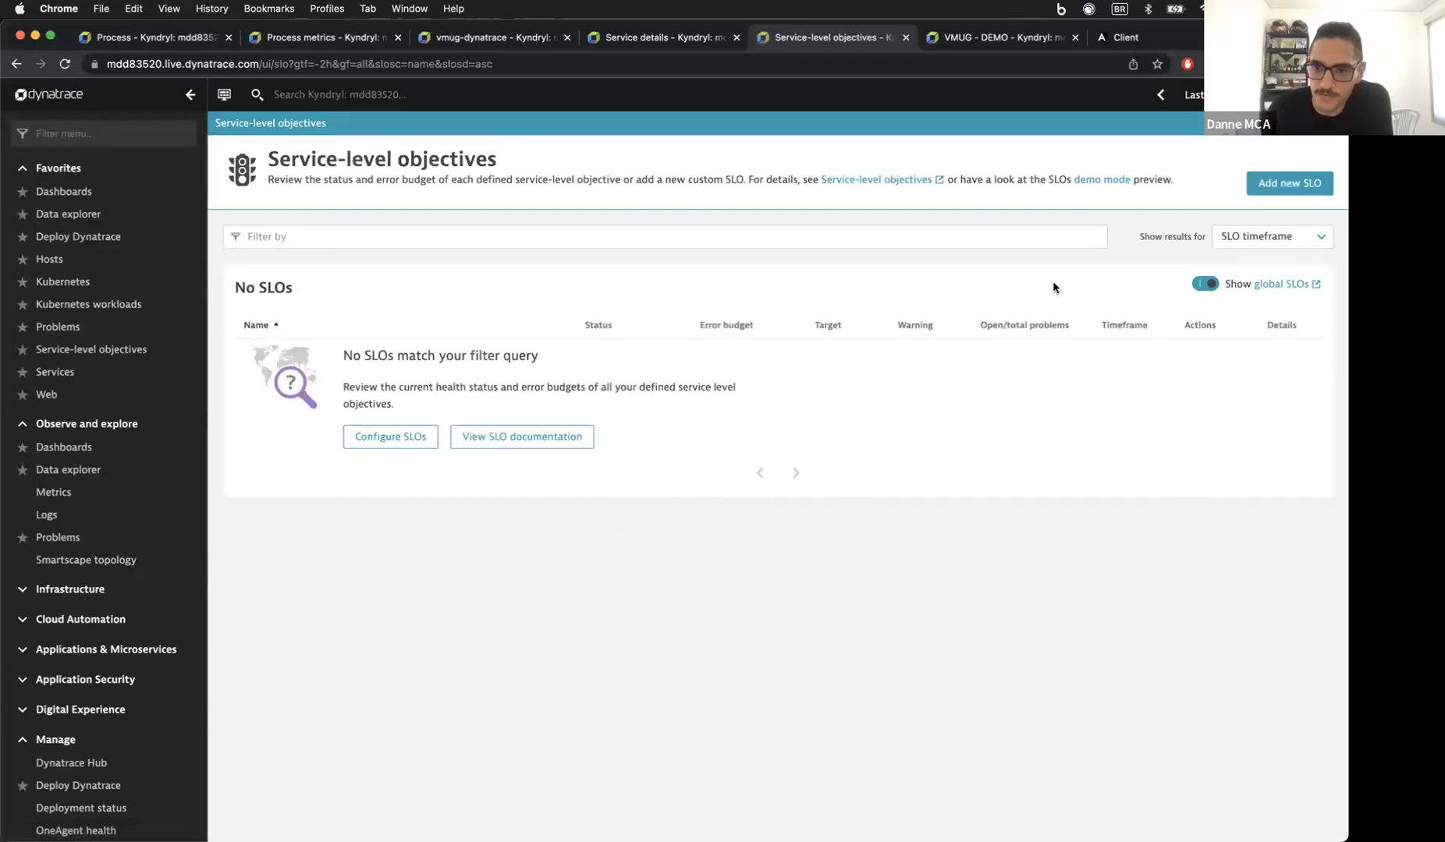
left_click(1303, 187)
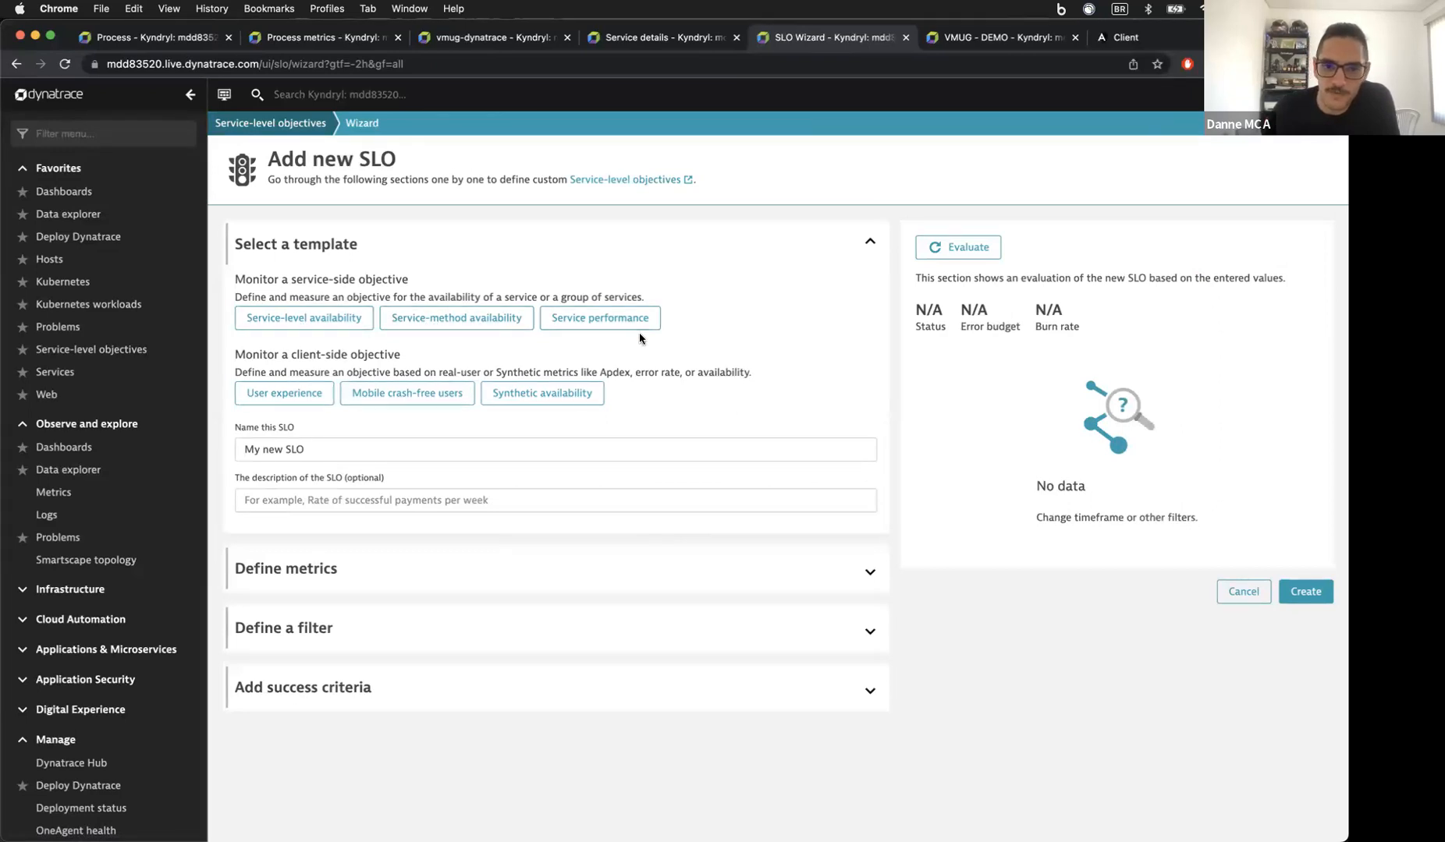
Step: Compare the Service performance and Service-level availability templates and expand the metric definition
left_click(605, 326)
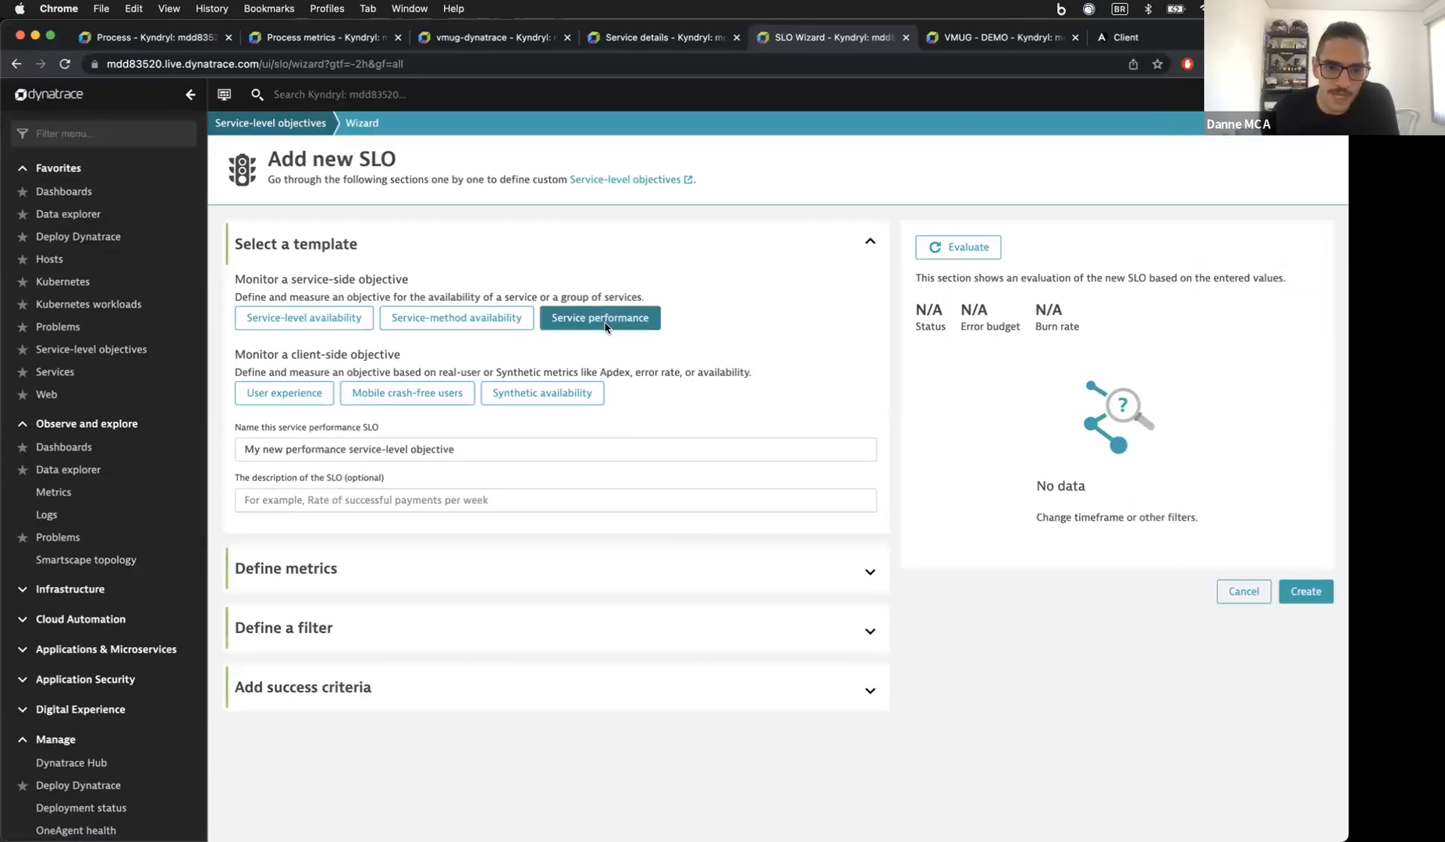
left_click(297, 319)
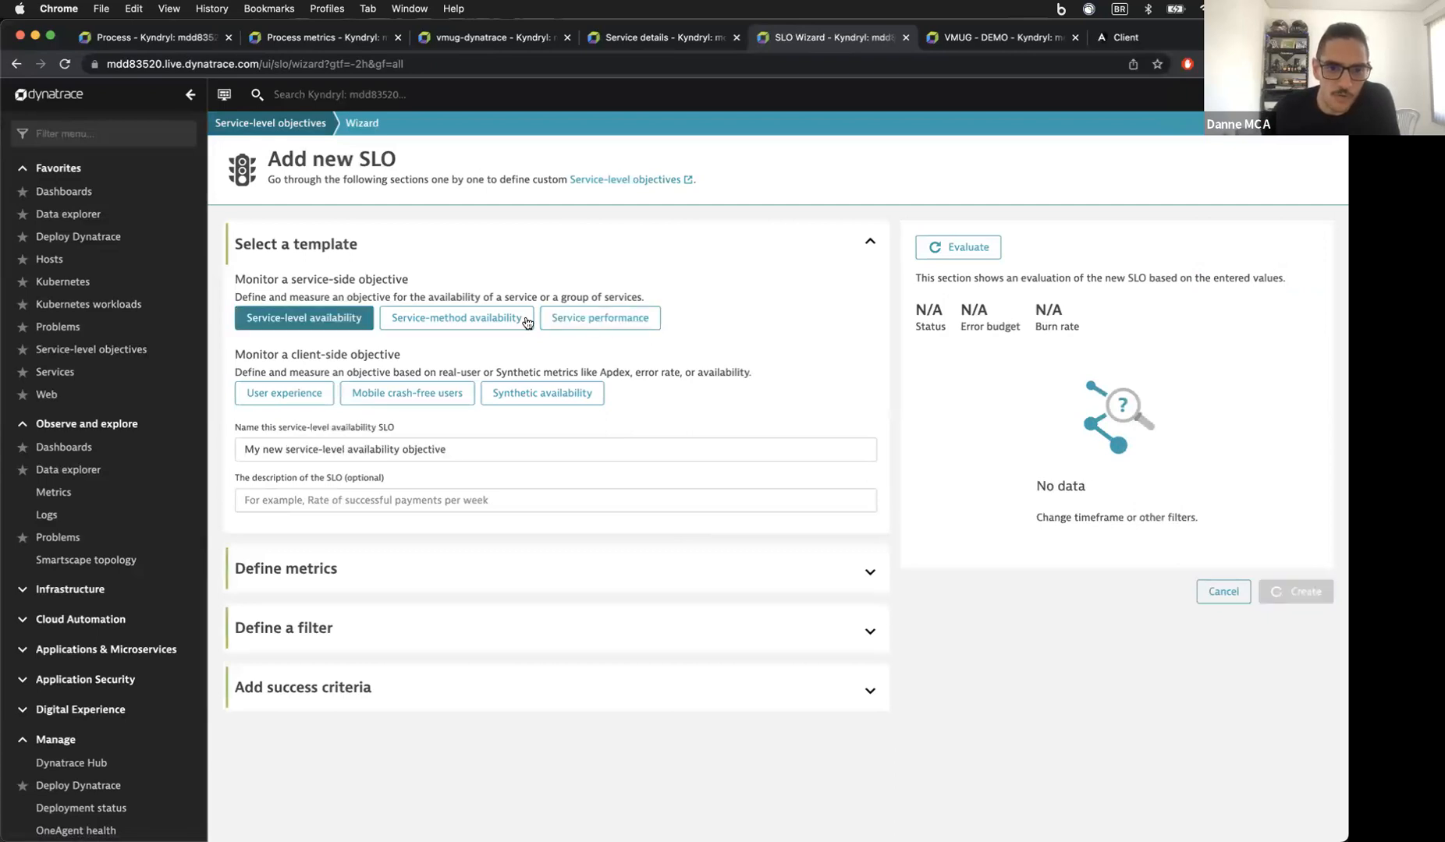
left_click(411, 569)
scroll(413, 558, "down", 3)
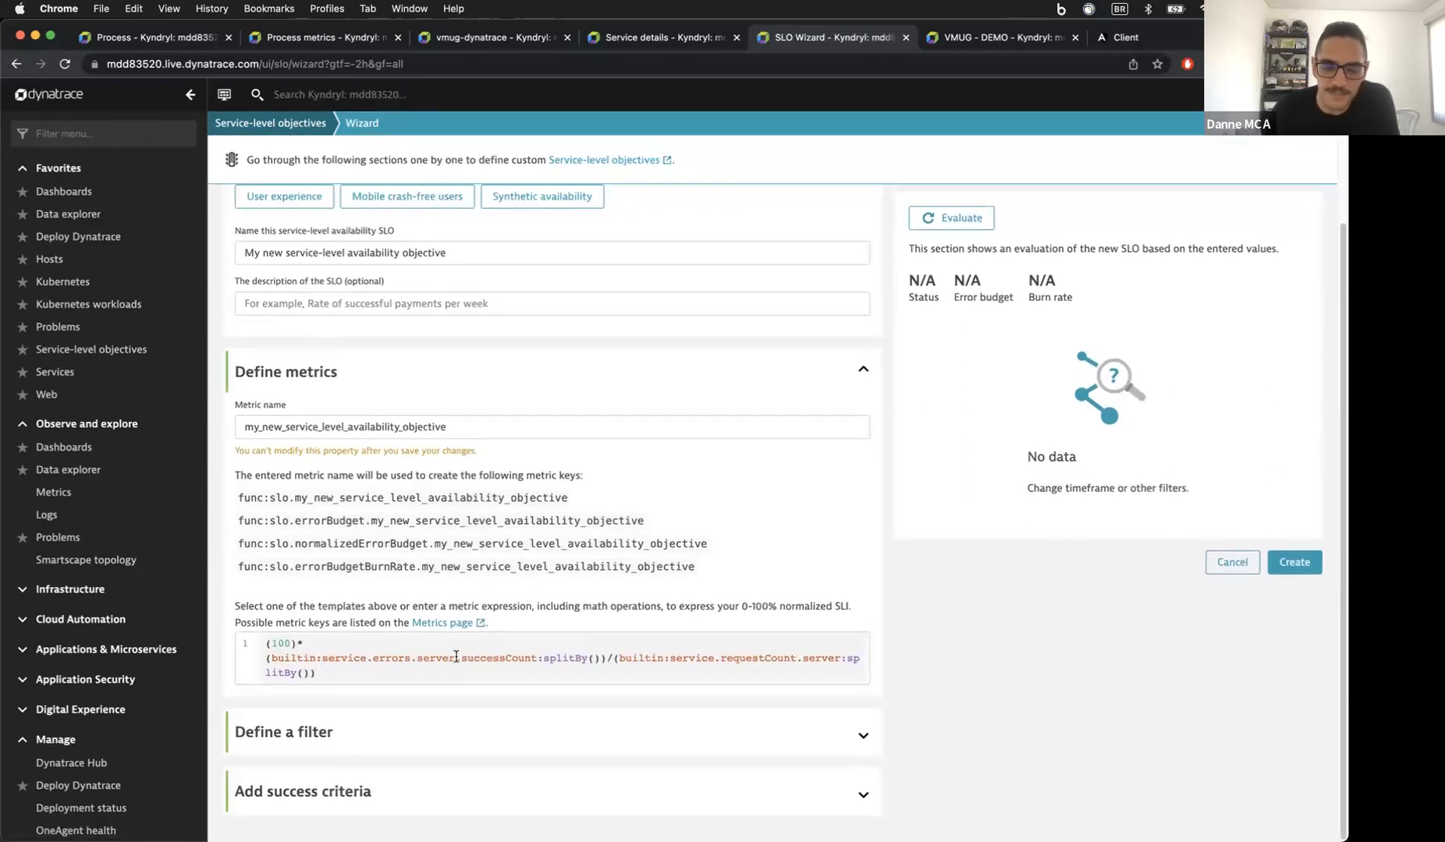
scroll(486, 315, "up", 1)
scroll(513, 262, "up", 1)
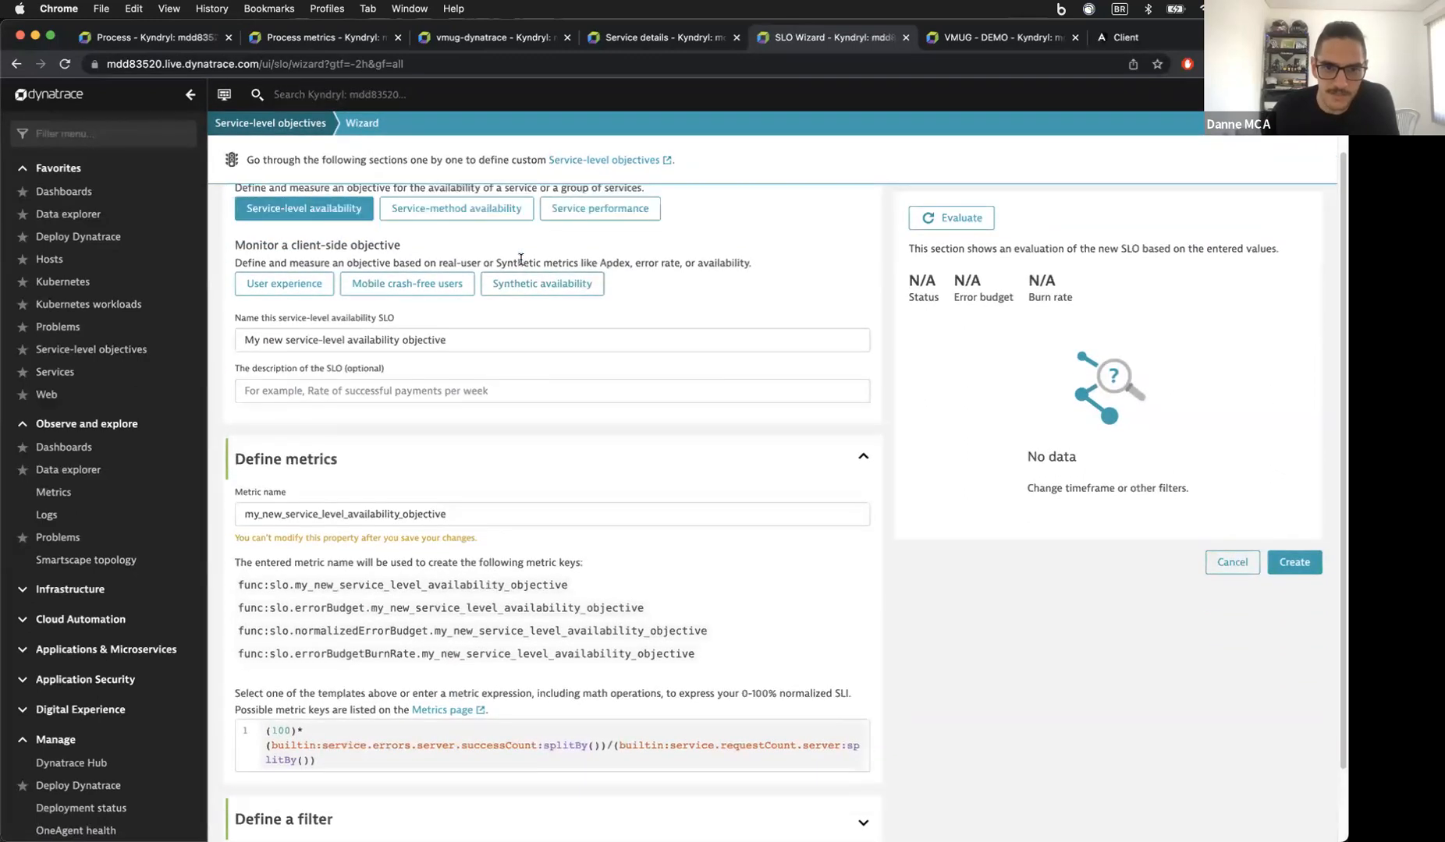
Step: Settle on the Service-level availability template and expand the Define a filter section
left_click(581, 225)
scroll(525, 368, "down", 2)
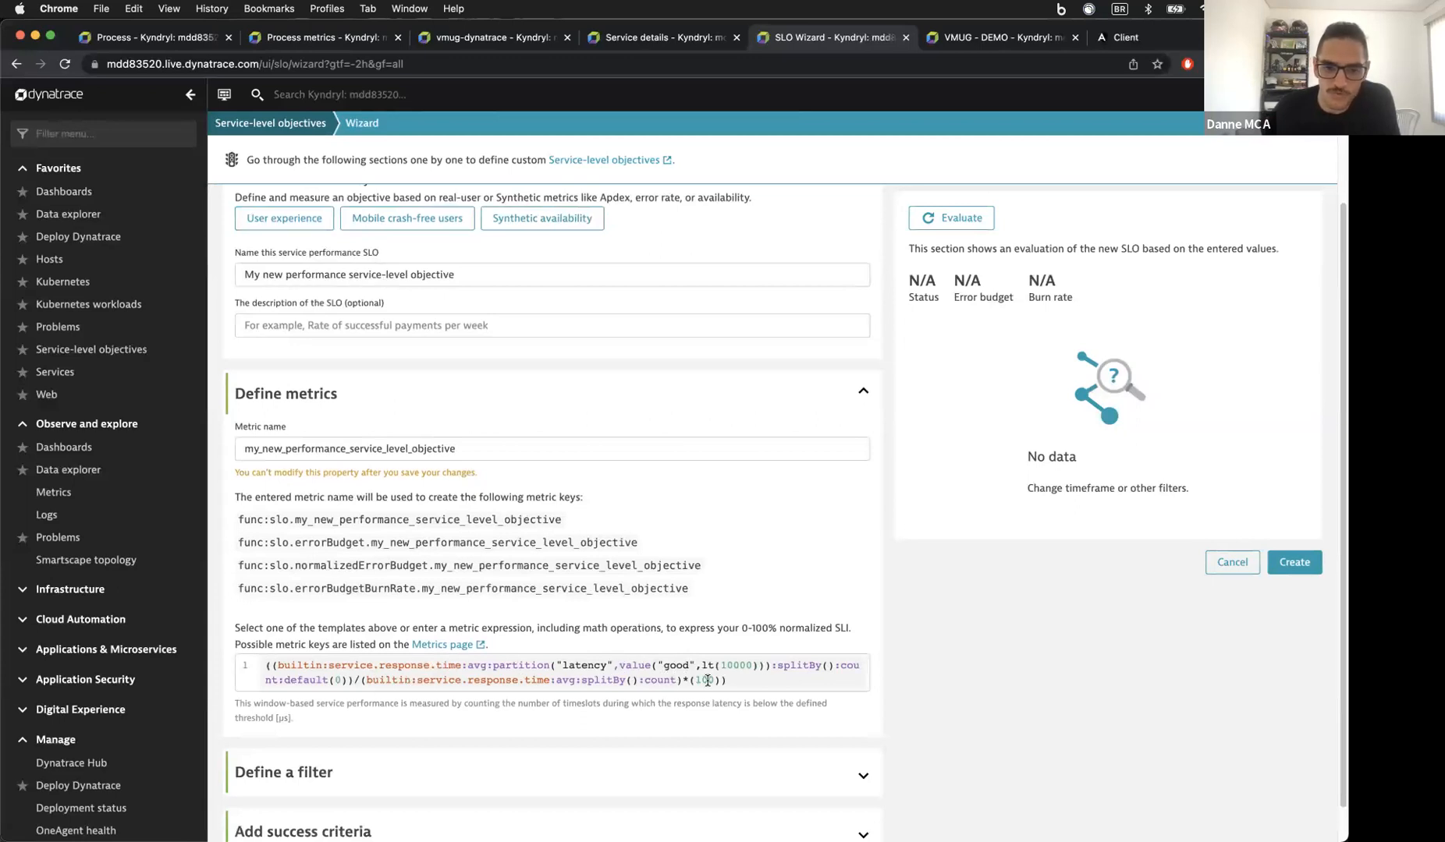
scroll(525, 569, "up", 3)
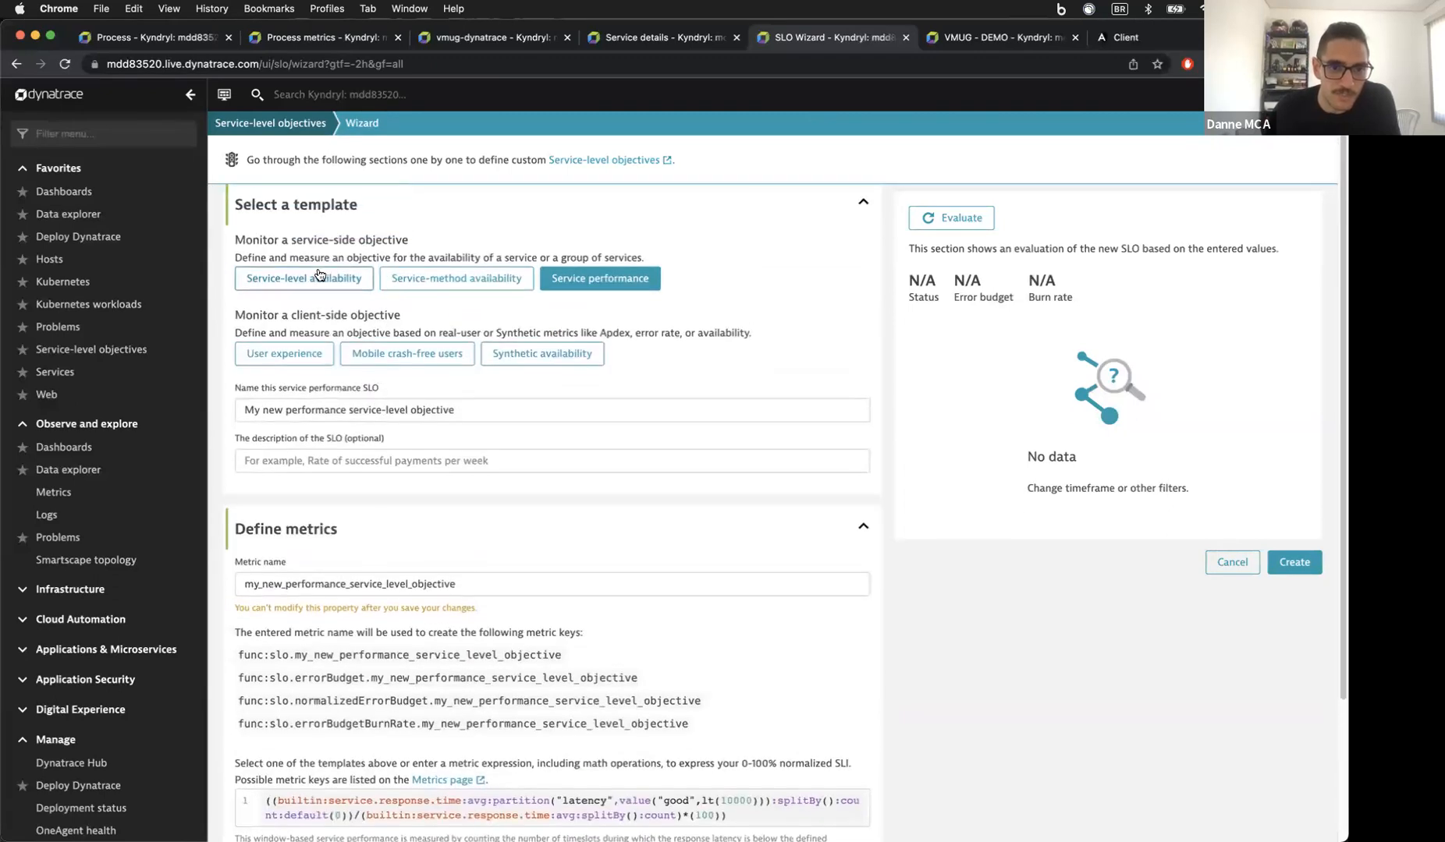
left_click(318, 278)
scroll(351, 375, "down", 3)
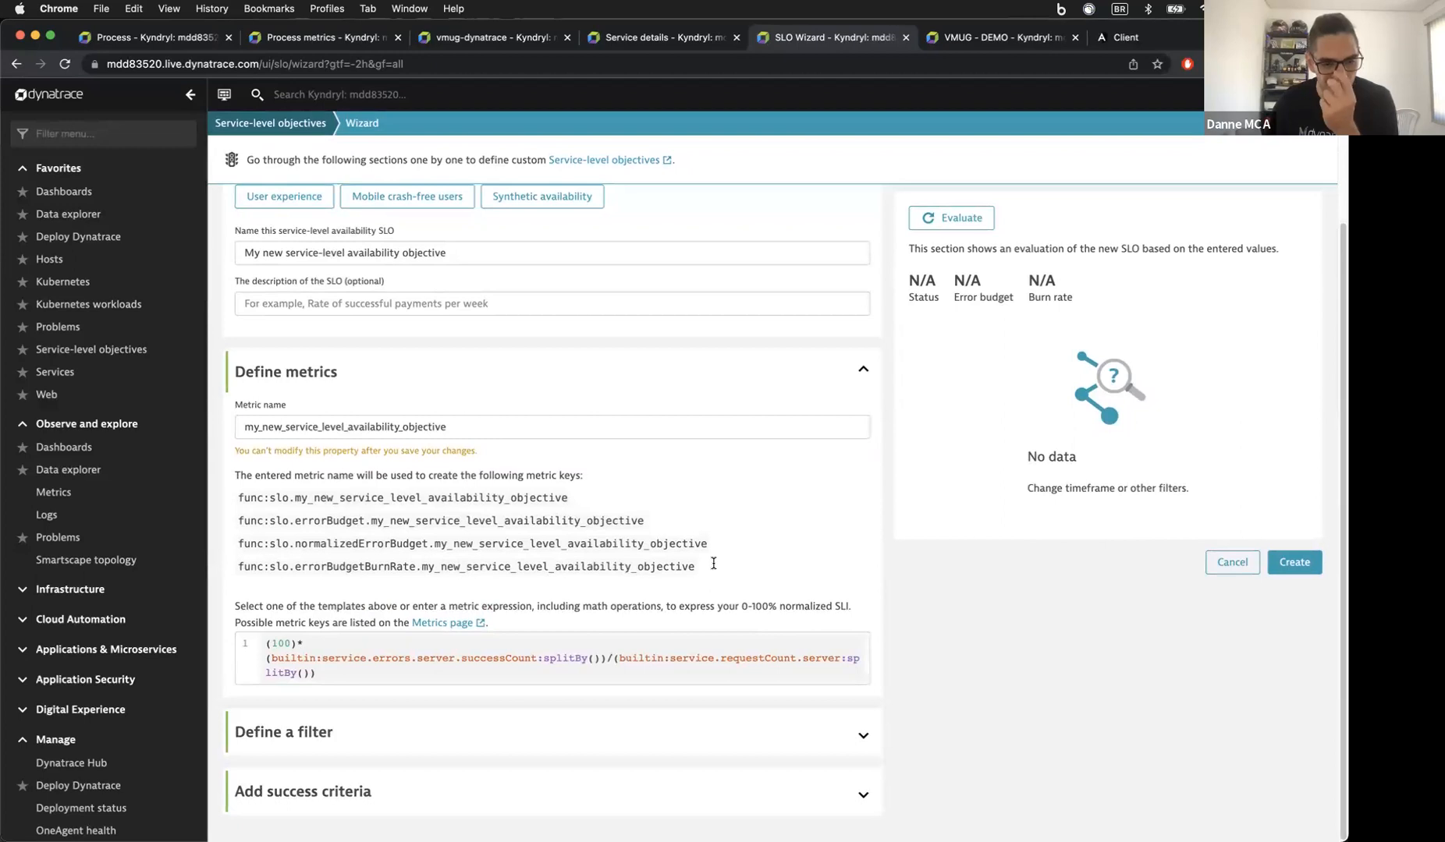
scroll(706, 556, "up", 2)
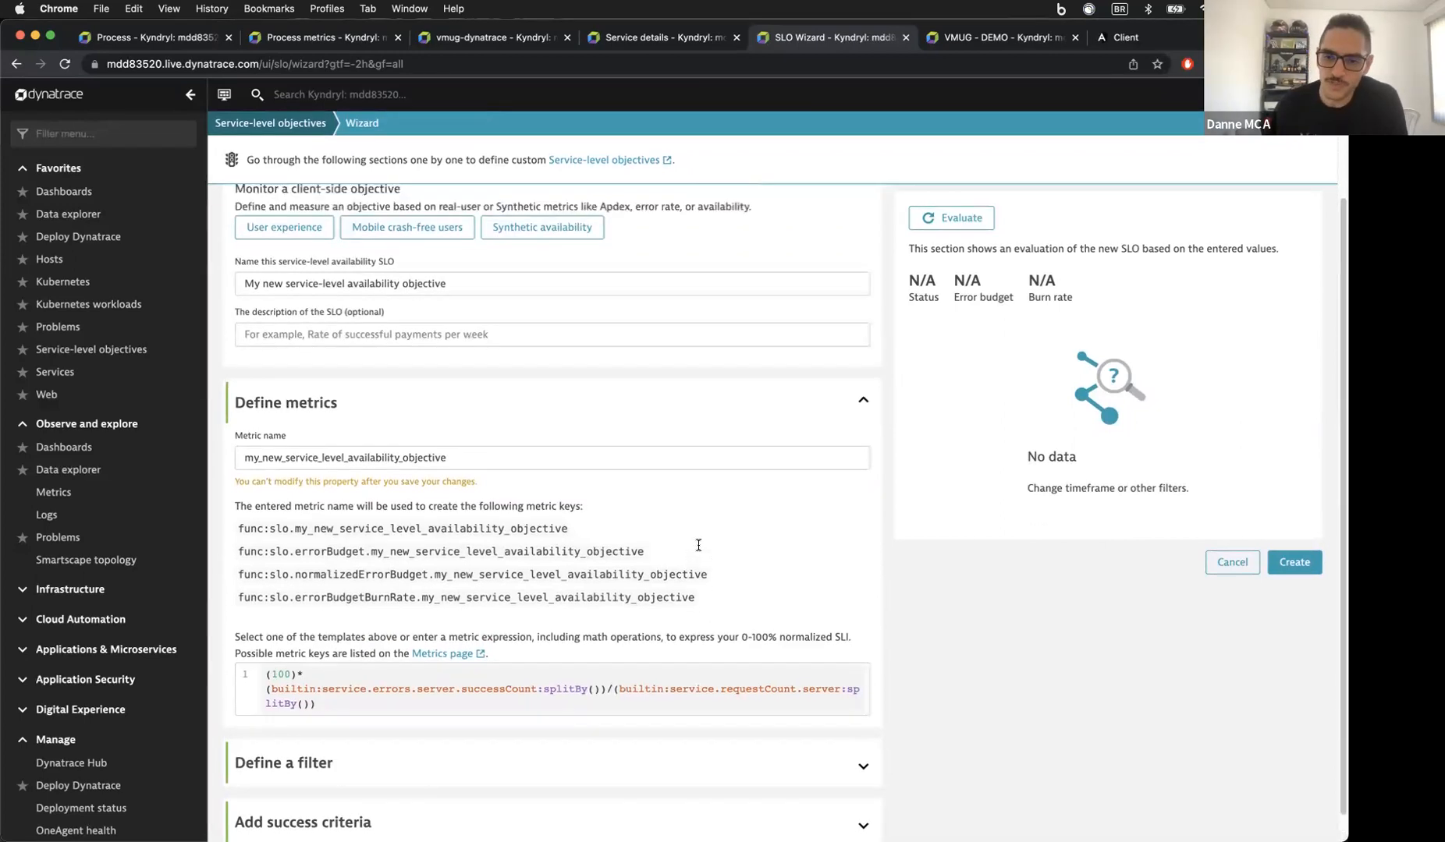
scroll(698, 545, "down", 2)
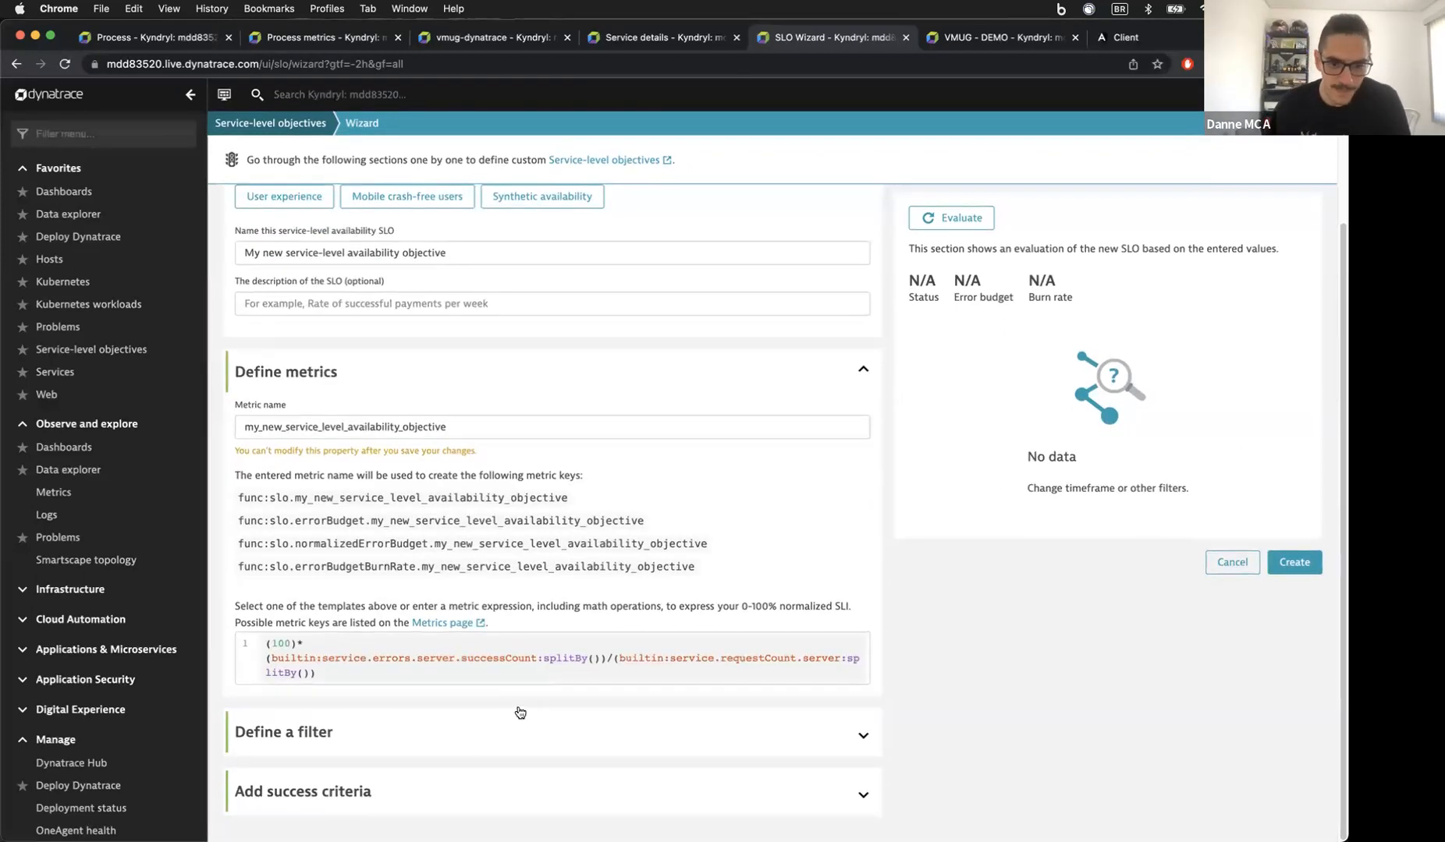
left_click(464, 741)
Step: Restrict the SLO's entity selector to the inventory service with entityName.equals and preview the matches
scroll(475, 702, "down", 6)
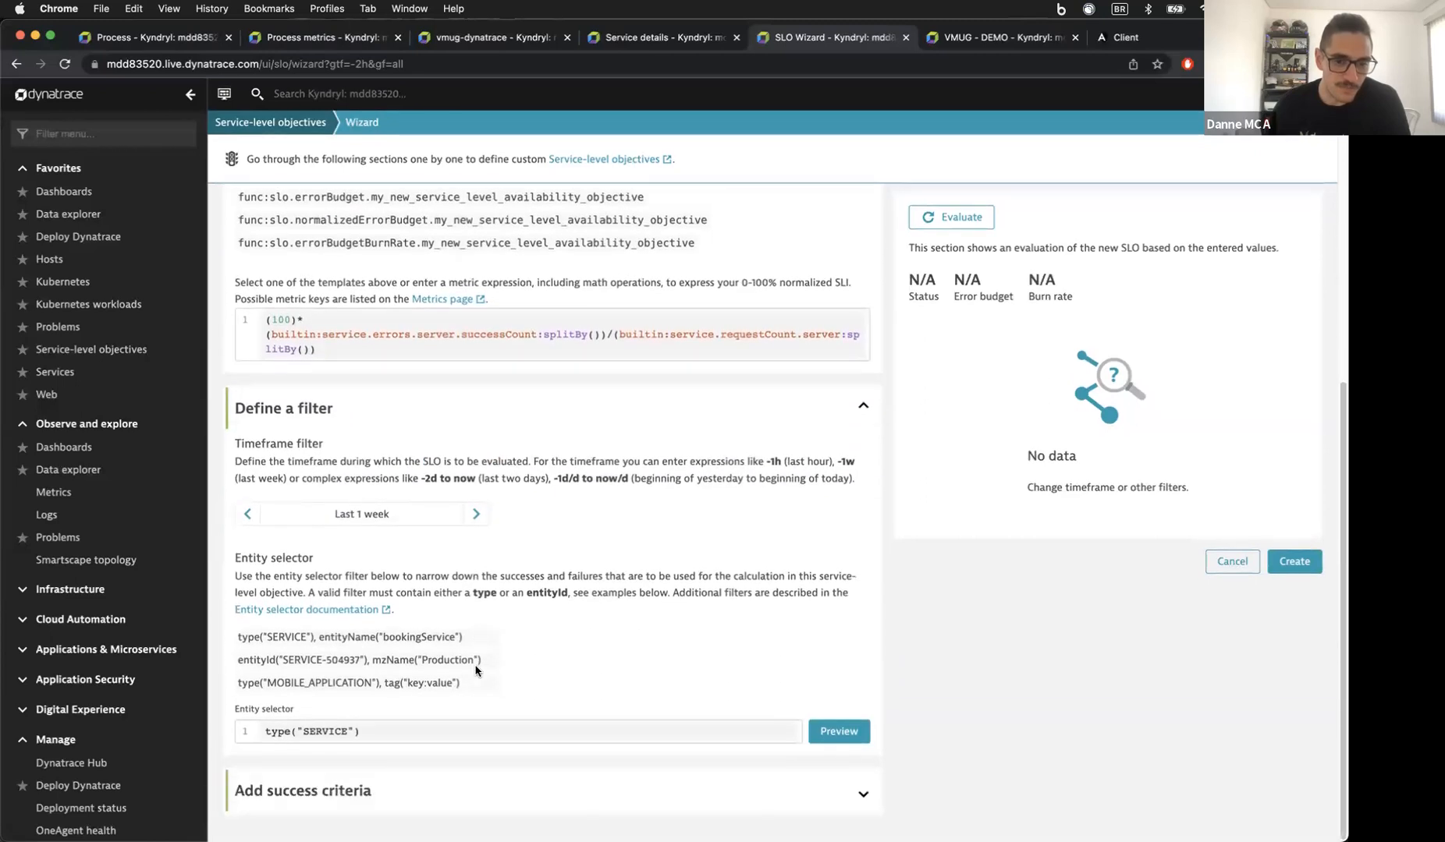
left_click(382, 733)
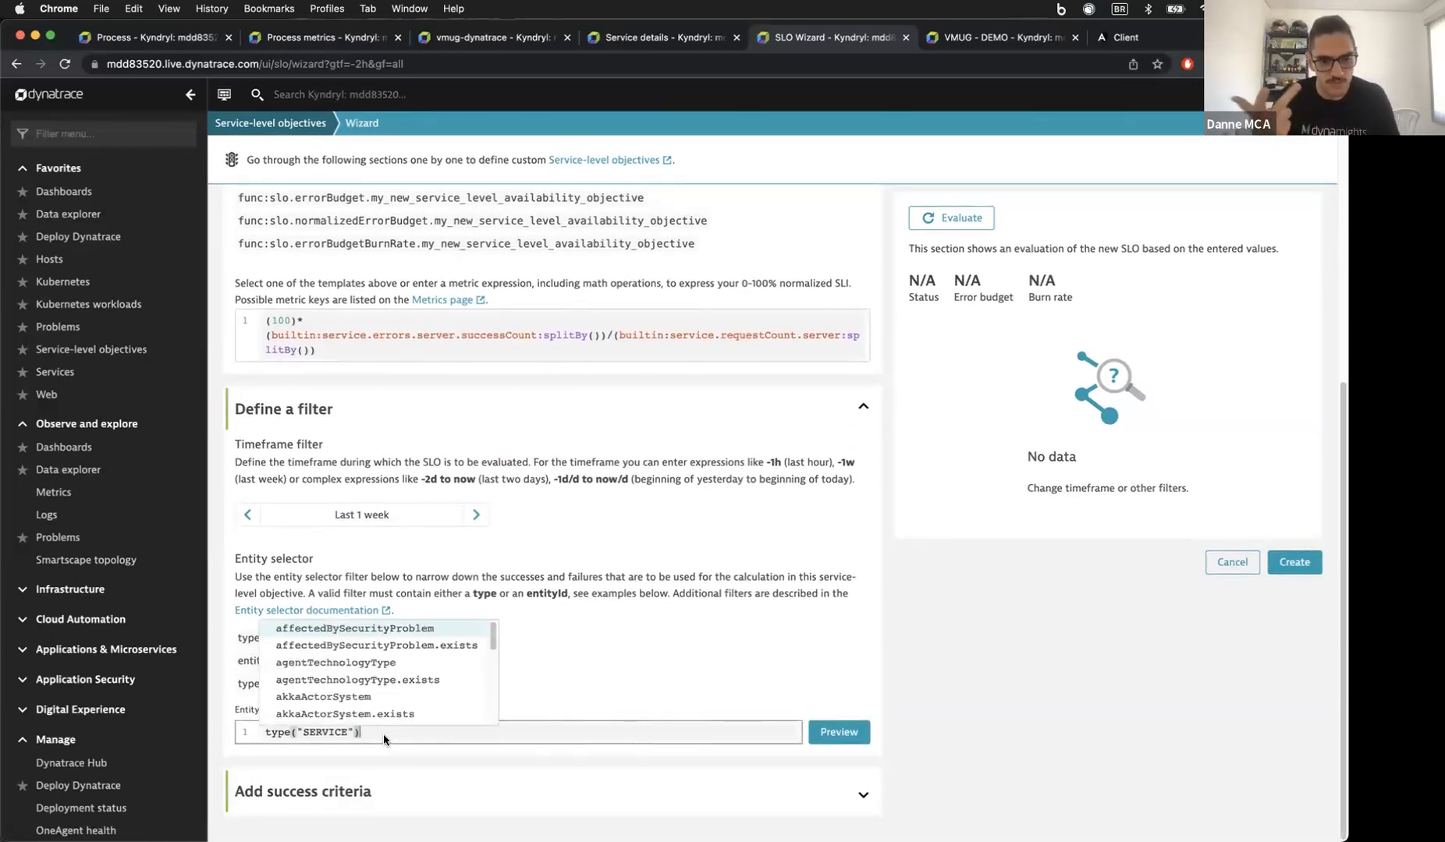
type(",")
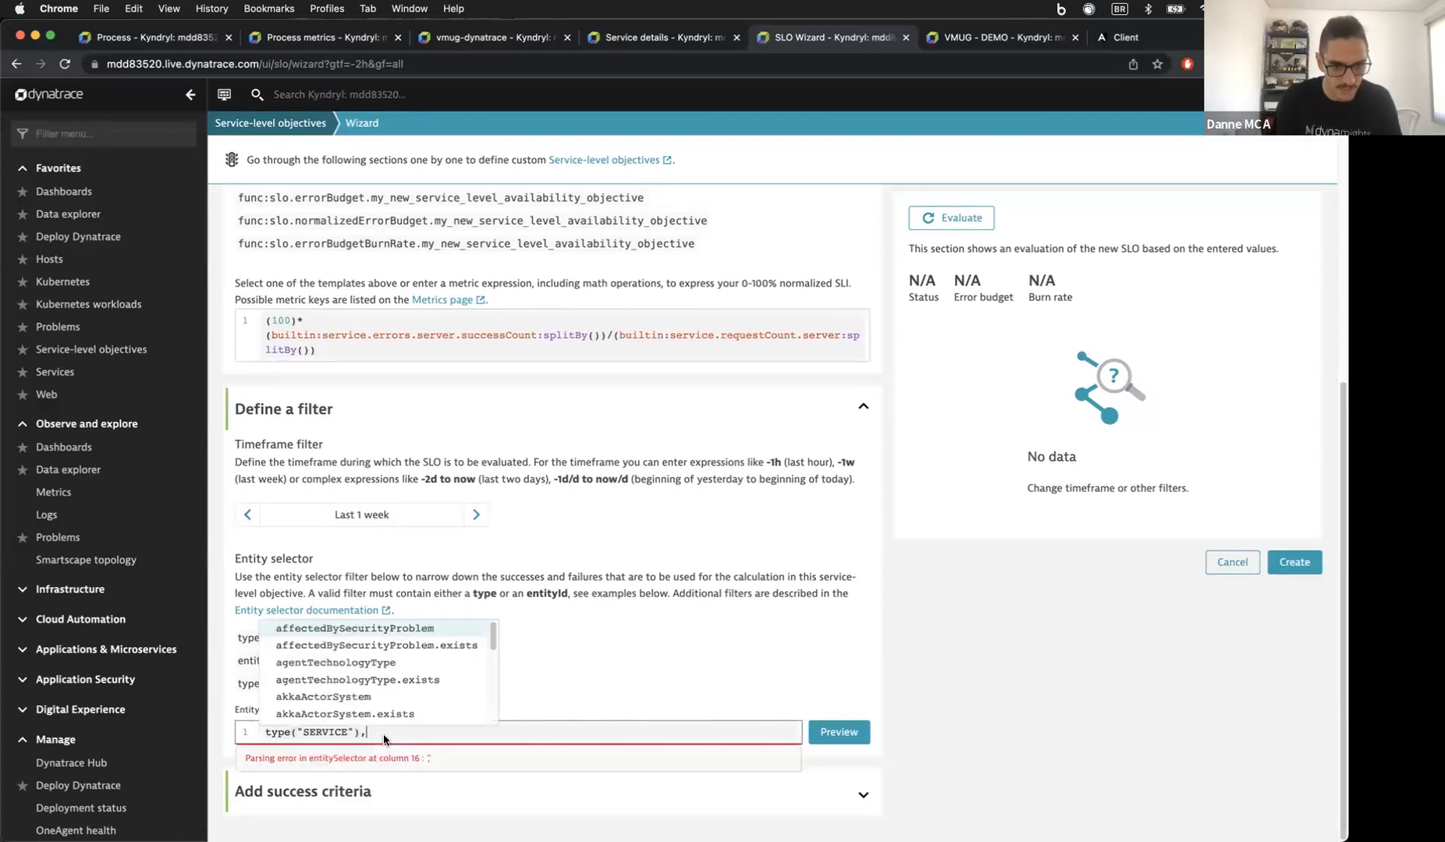
type("Enti")
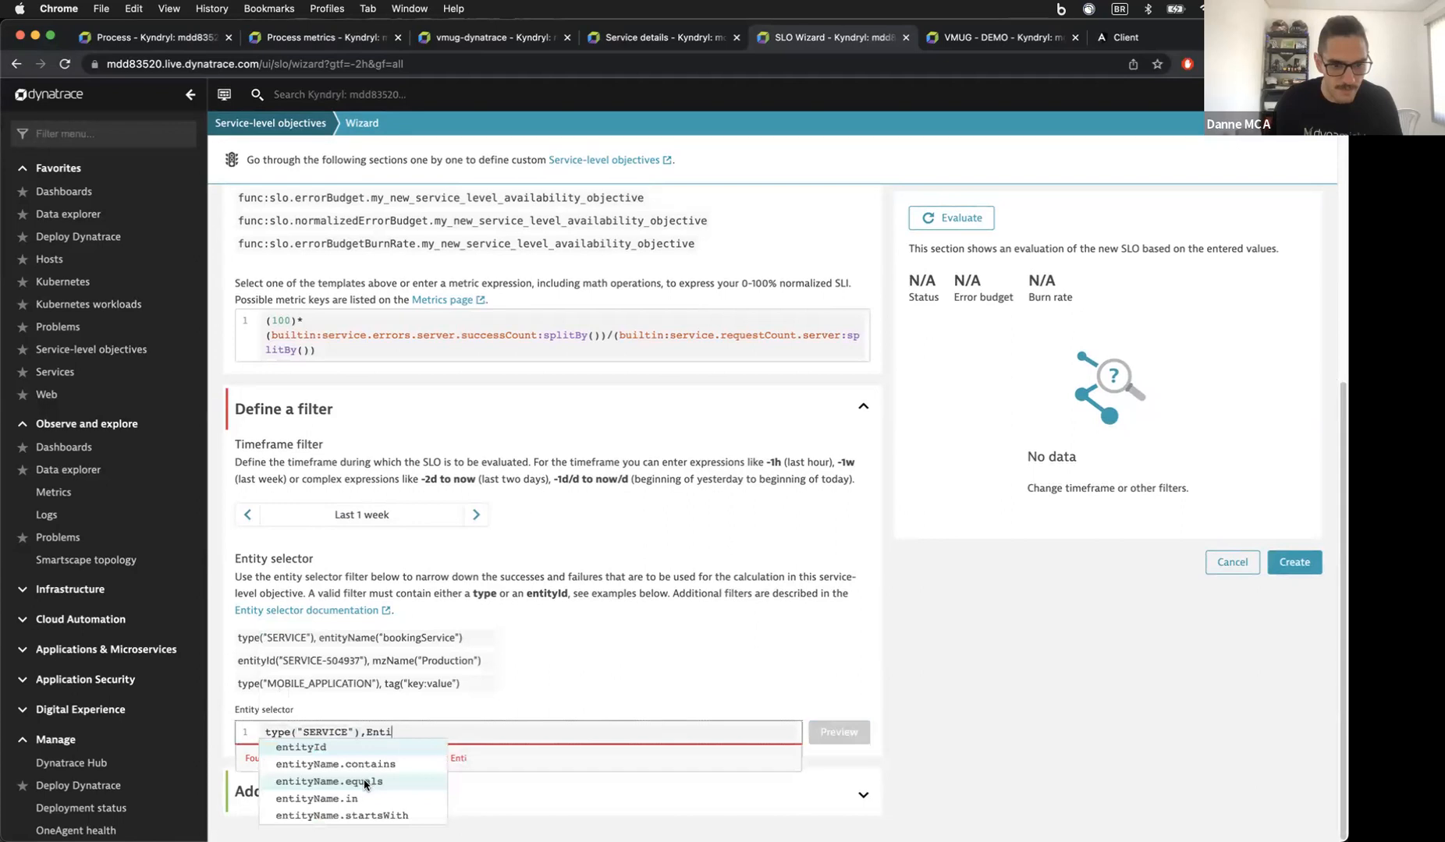
left_click(364, 781)
left_click(447, 762)
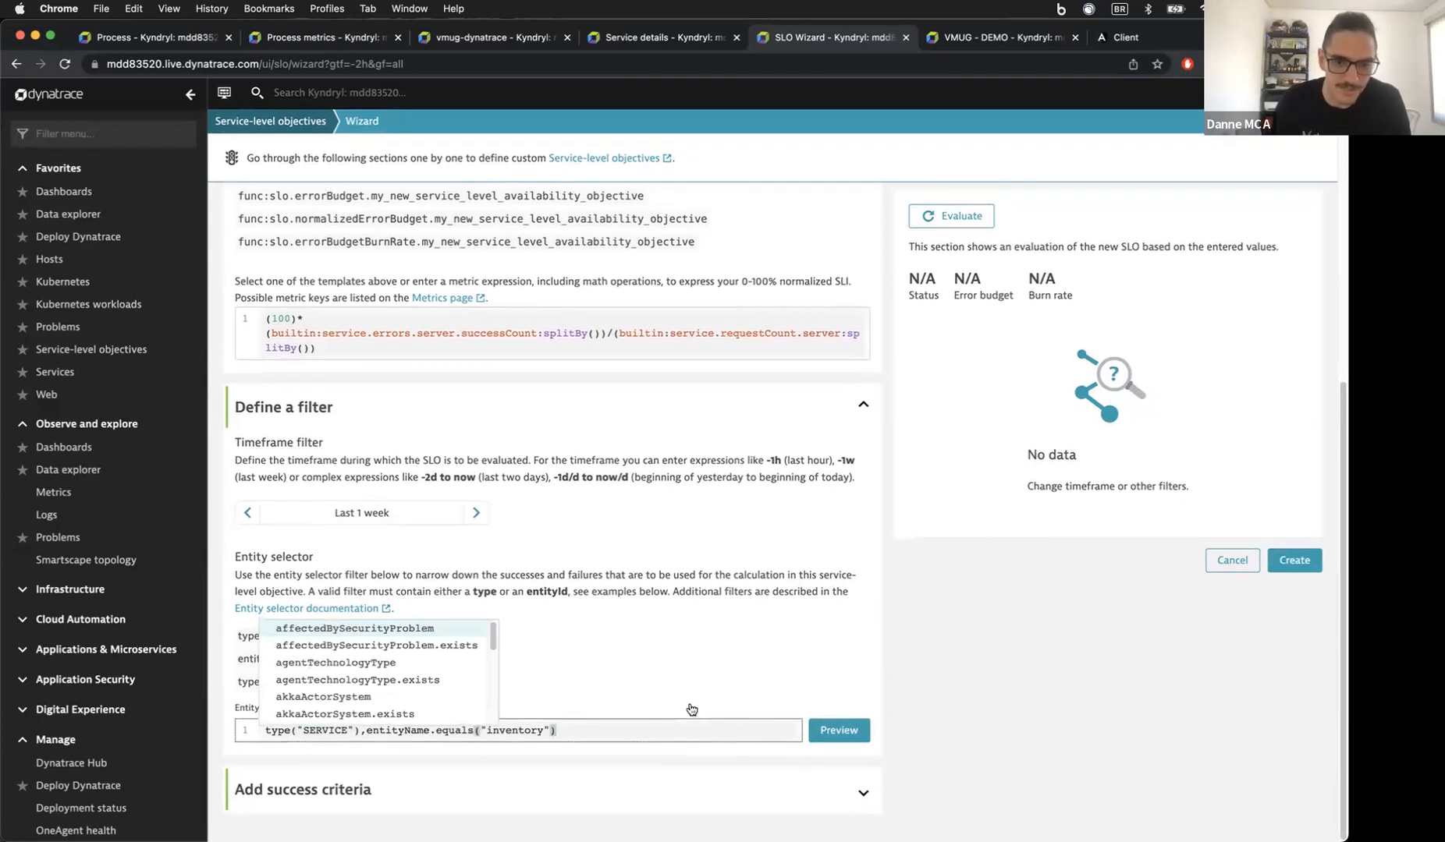
left_click(831, 732)
scroll(655, 655, "down", 3)
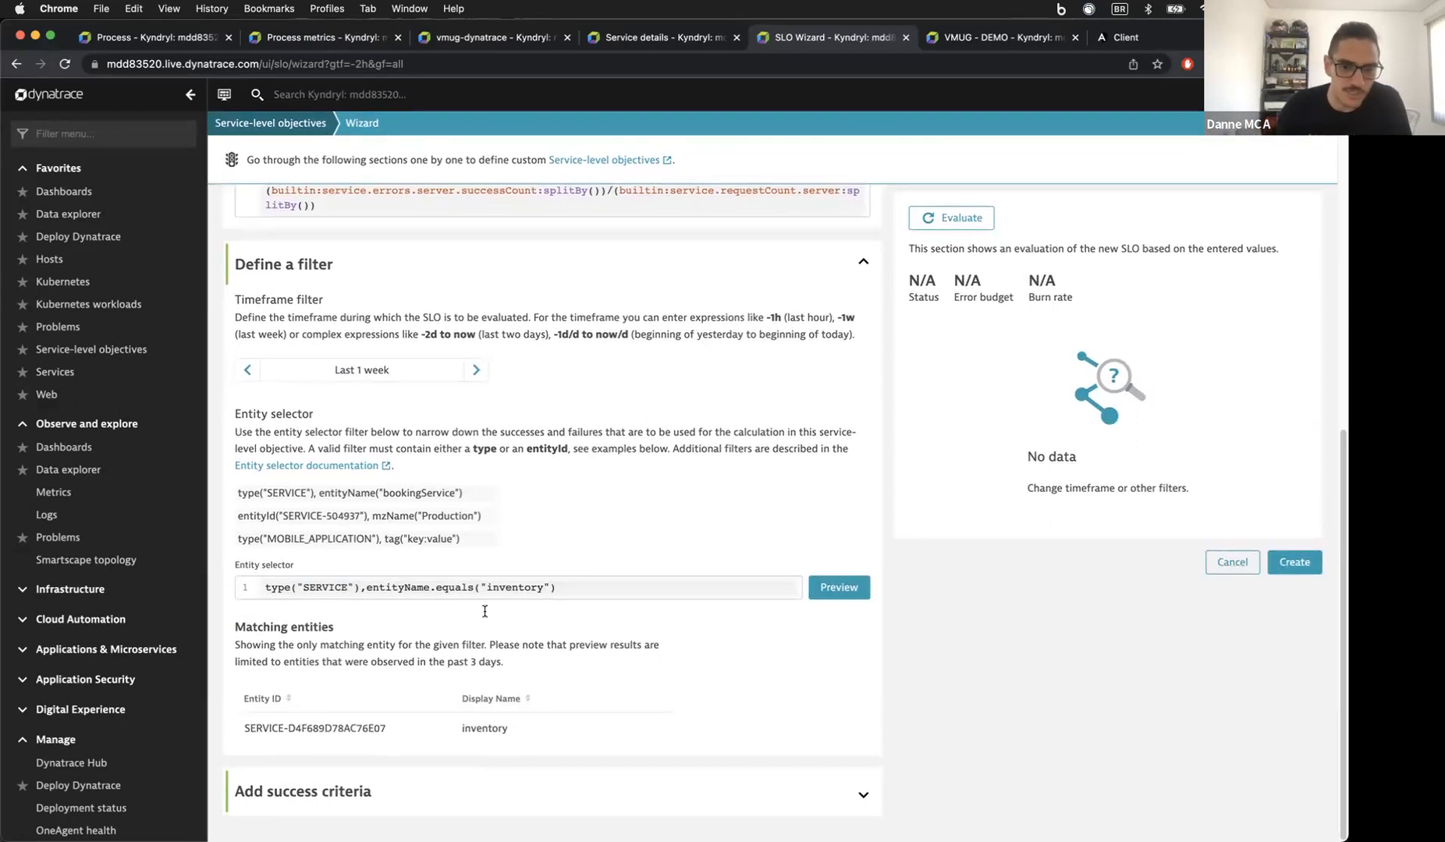
Step: Set the SLO success criteria to a 95 % target and a 97 % warning
left_click(528, 791)
scroll(574, 710, "down", 3)
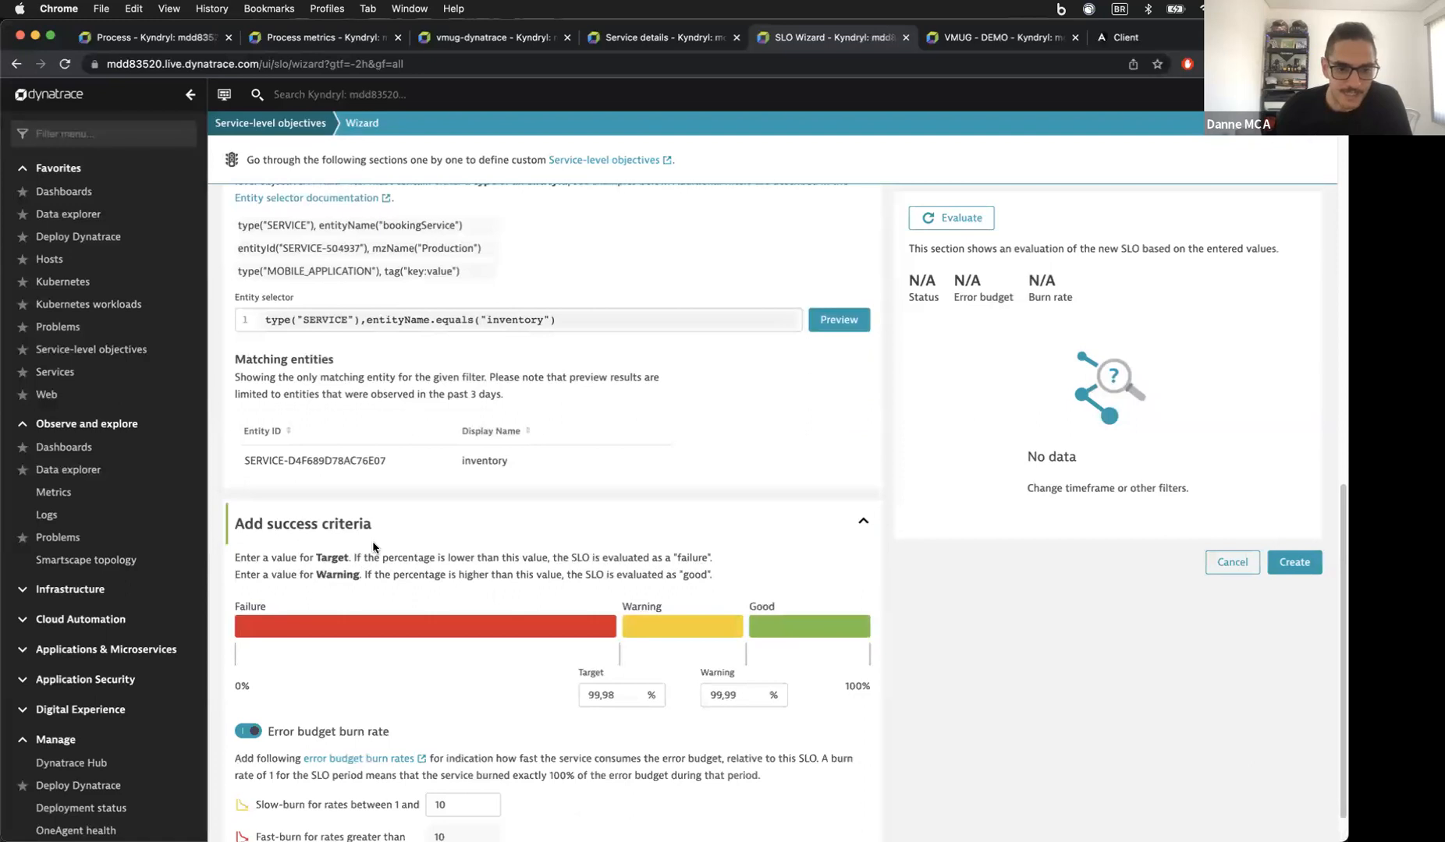
scroll(484, 608, "down", 1)
left_click(594, 658)
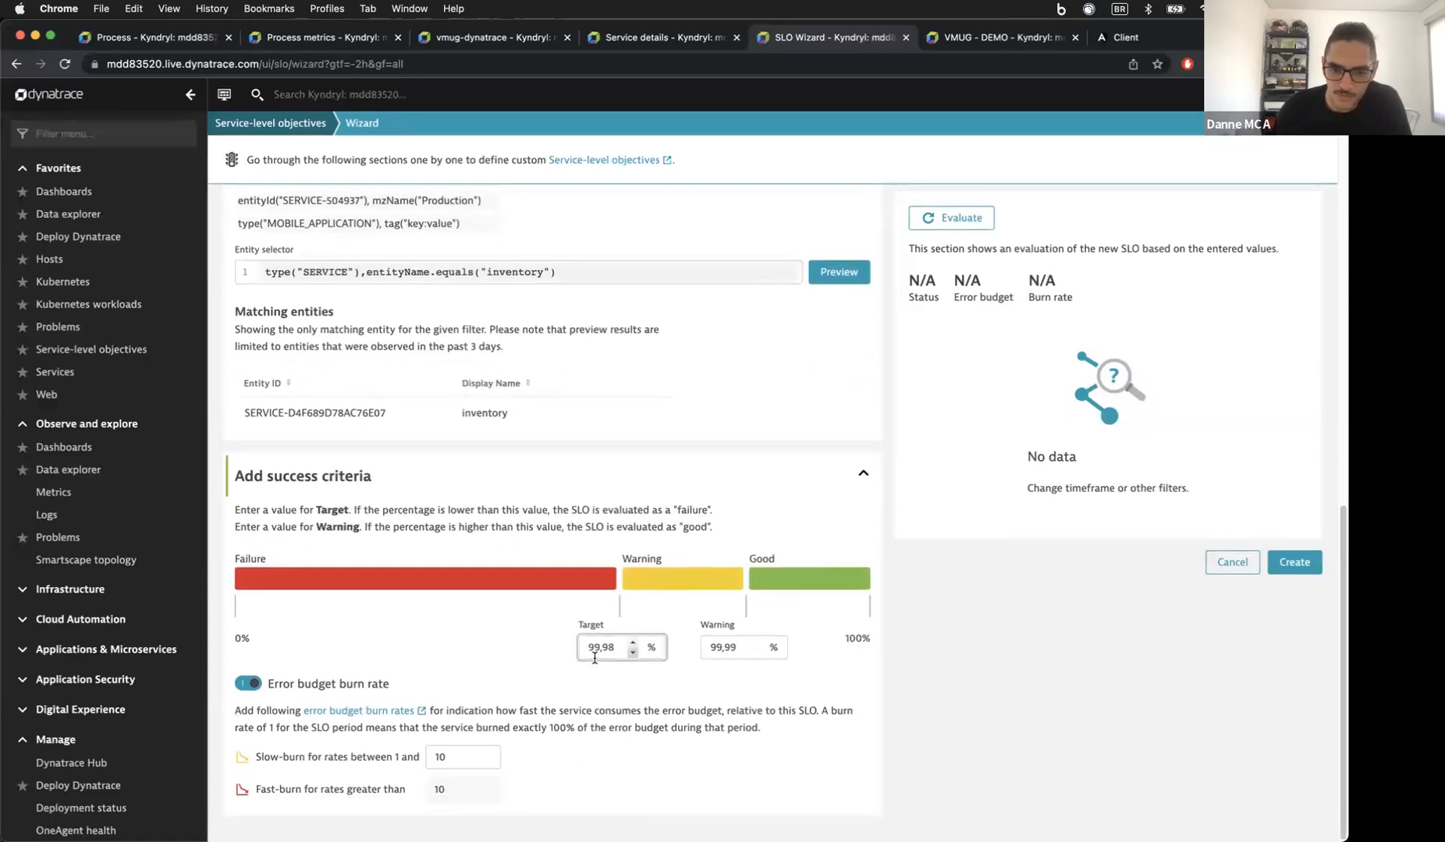
left_click(632, 652)
left_click(632, 652)
left_click(632, 652)
left_click(632, 652)
left_click(632, 652)
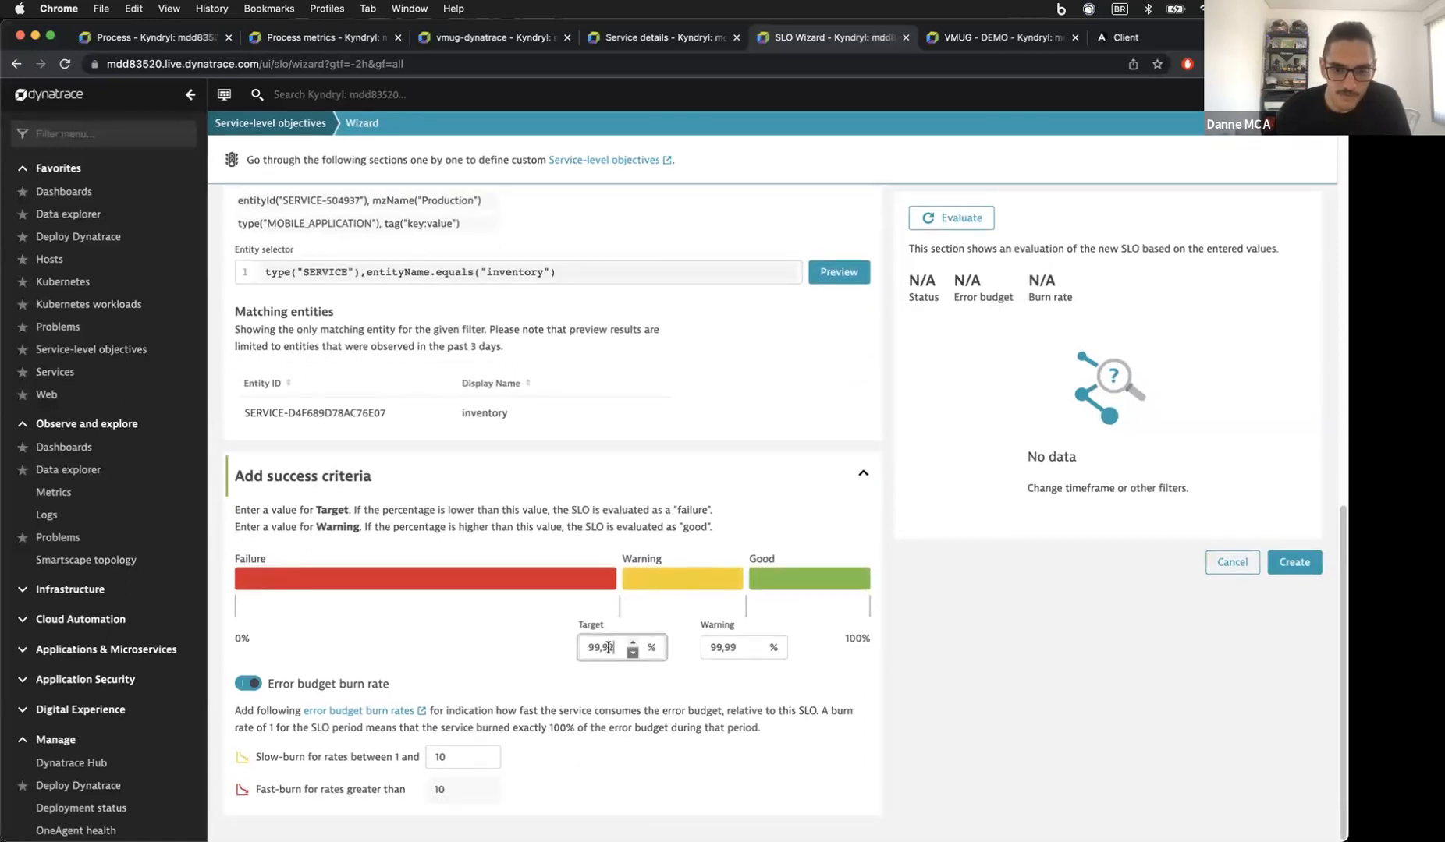
double_click(584, 647)
type("95")
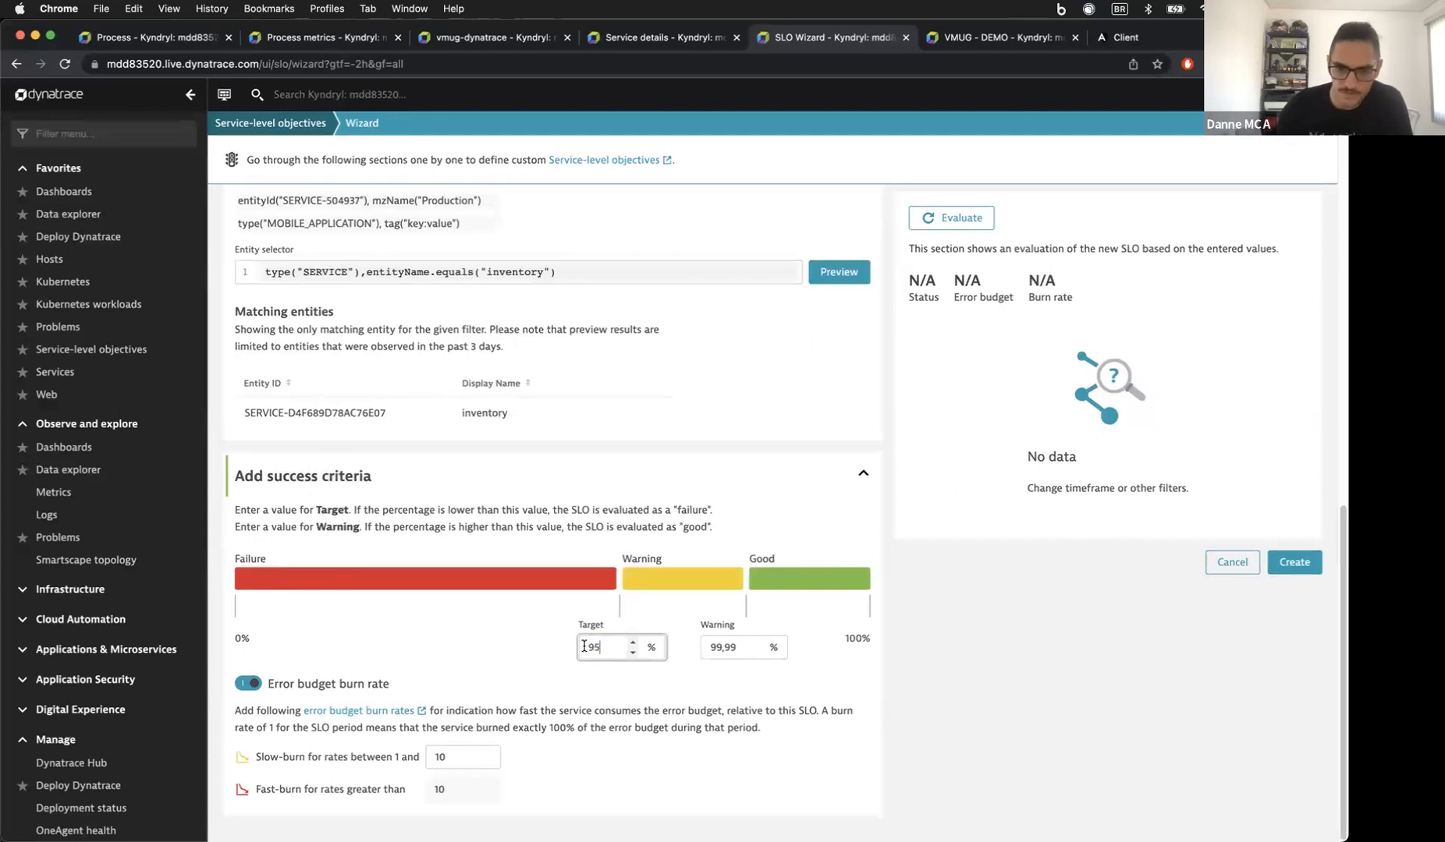
double_click(708, 647)
type("97")
key("Tab")
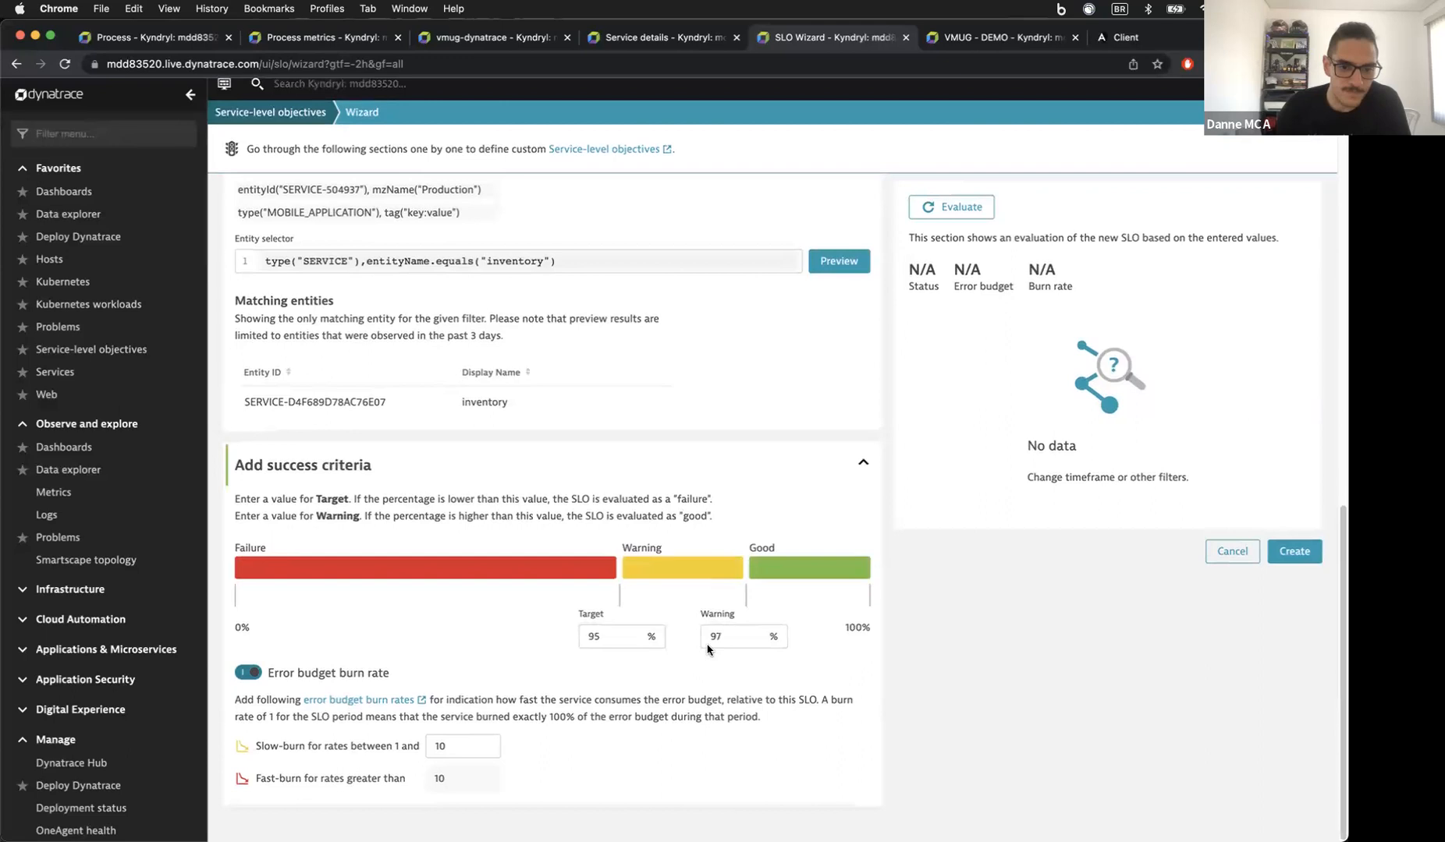
Step: Evaluate the SLO with these values and create it
left_click(950, 220)
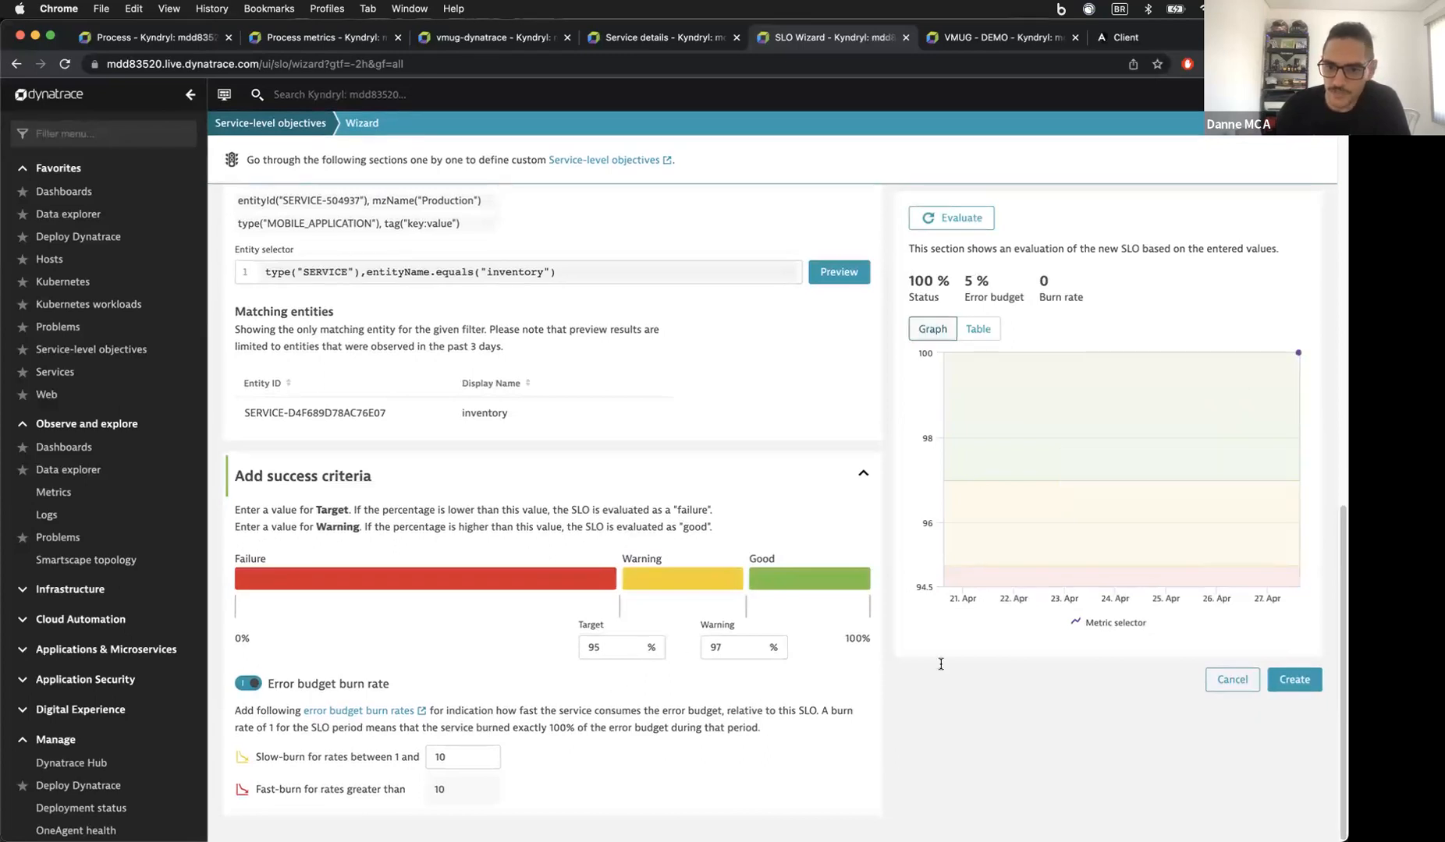
scroll(957, 570, "up", 3)
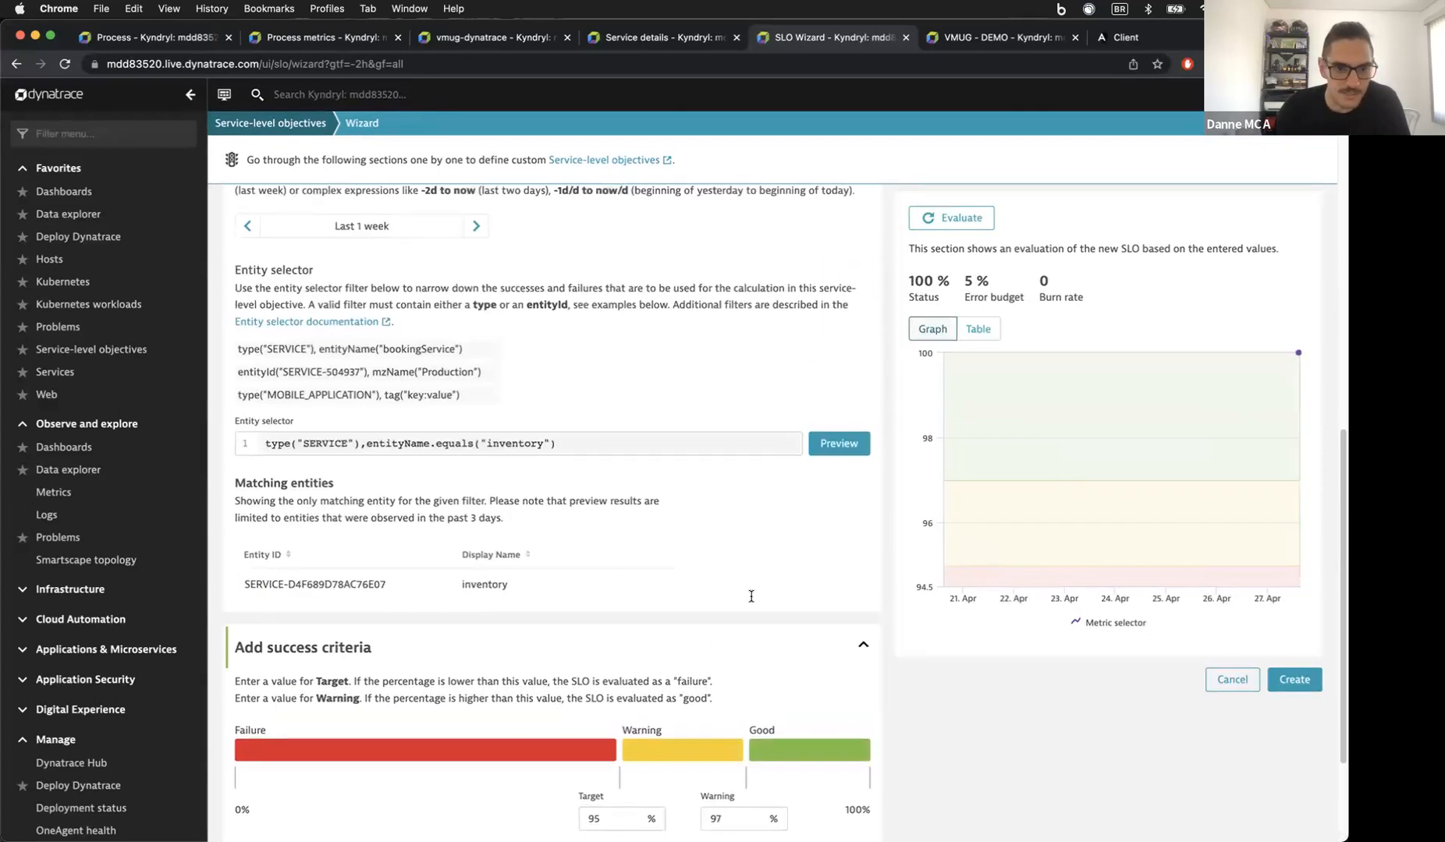
scroll(751, 596, "up", 4)
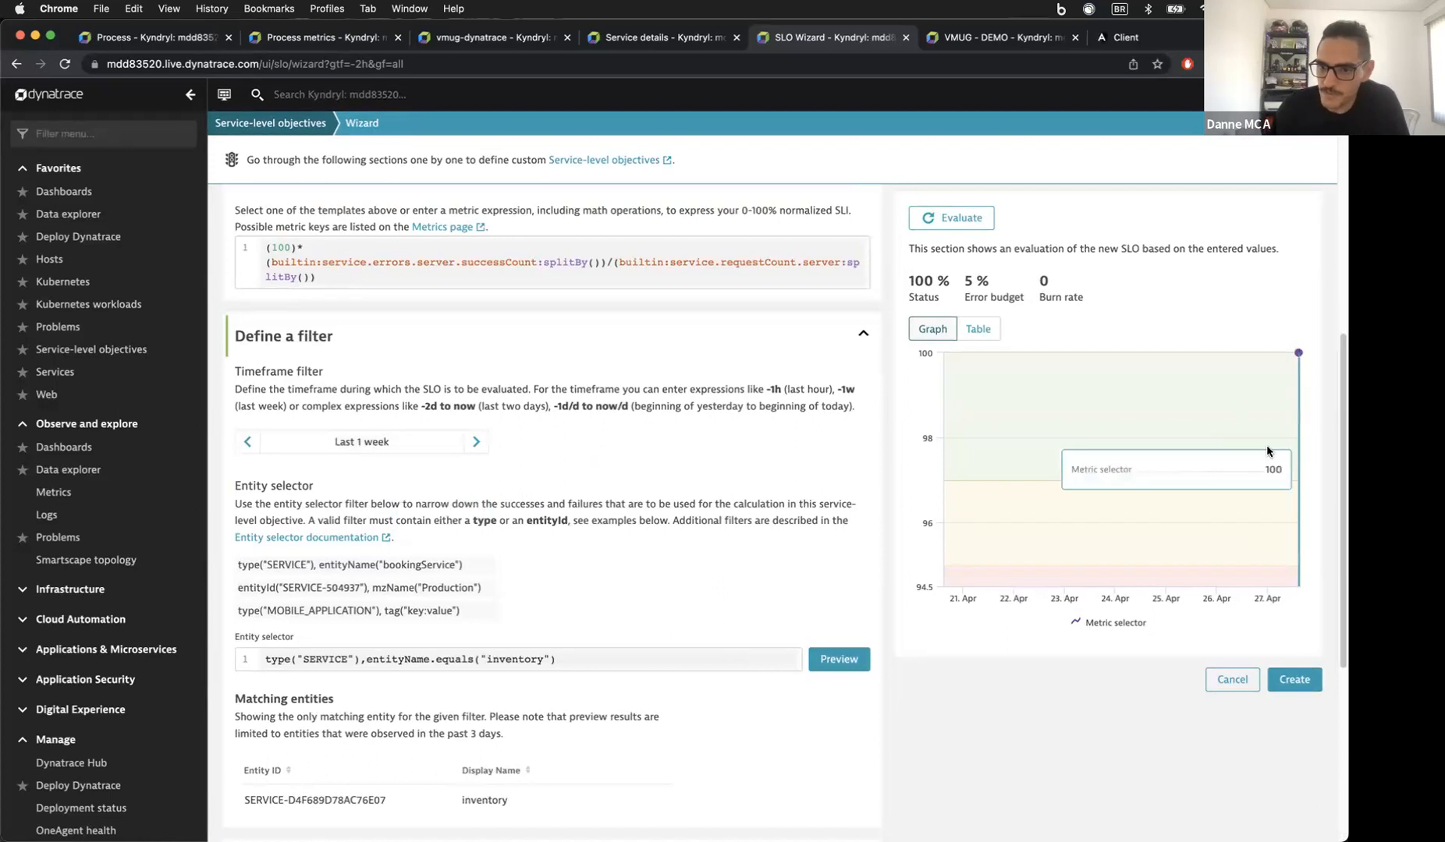
left_click(1294, 679)
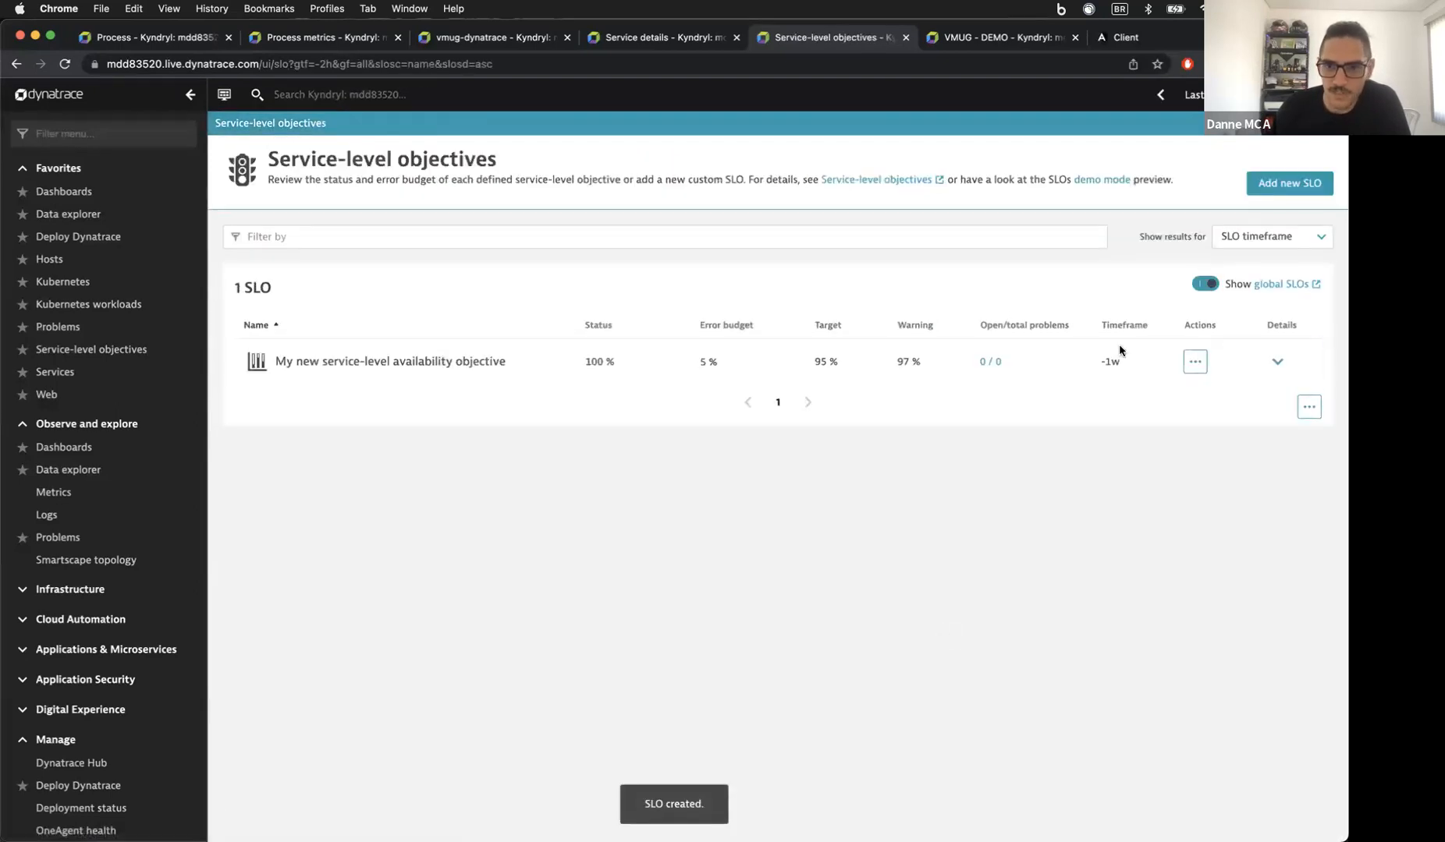
Step: Delete the empty SLO tile from VMUG - DEMO, then go back to the SLO list
left_click(1005, 38)
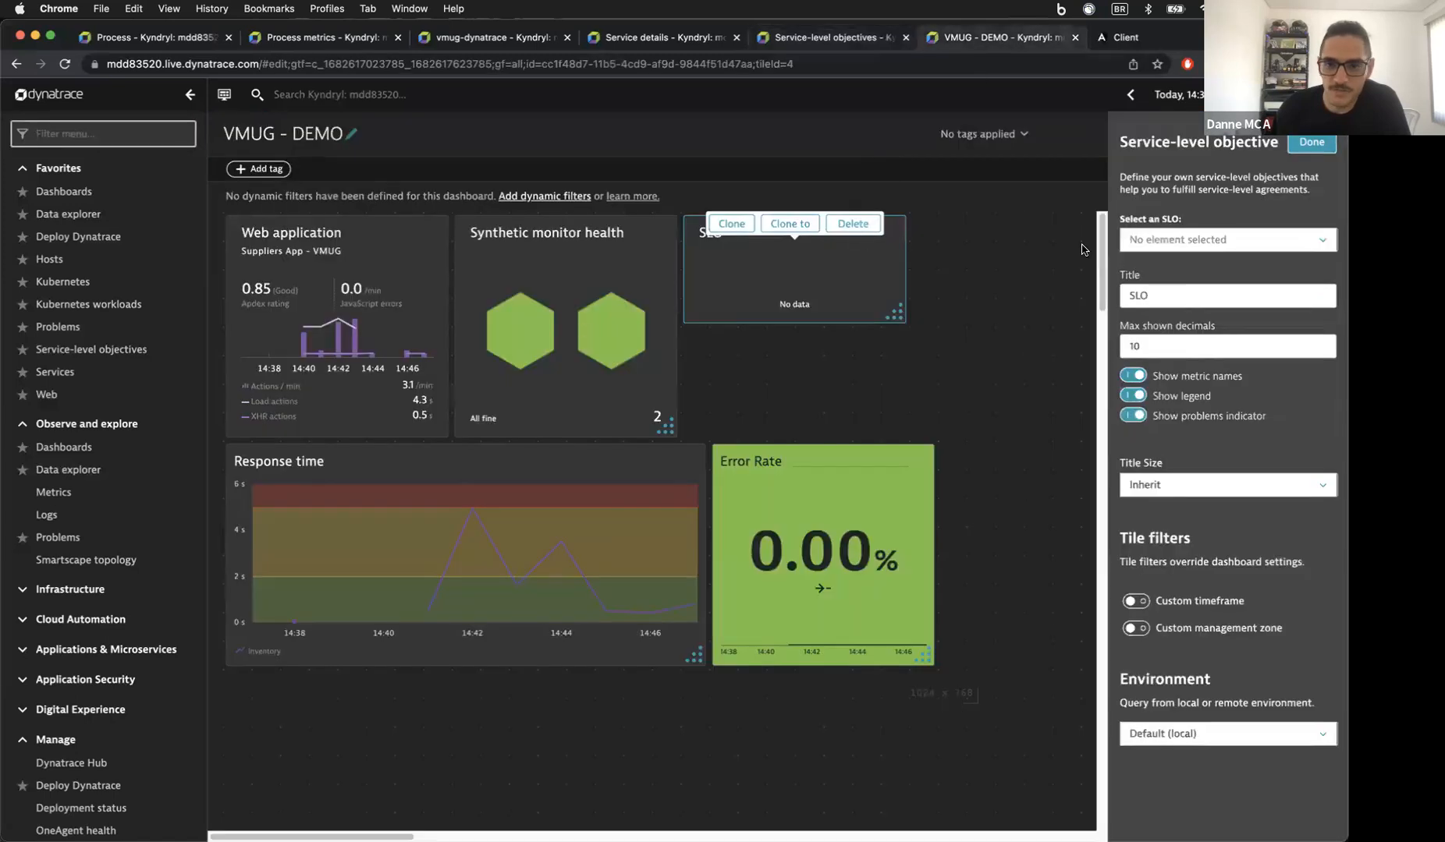
left_click(1202, 241)
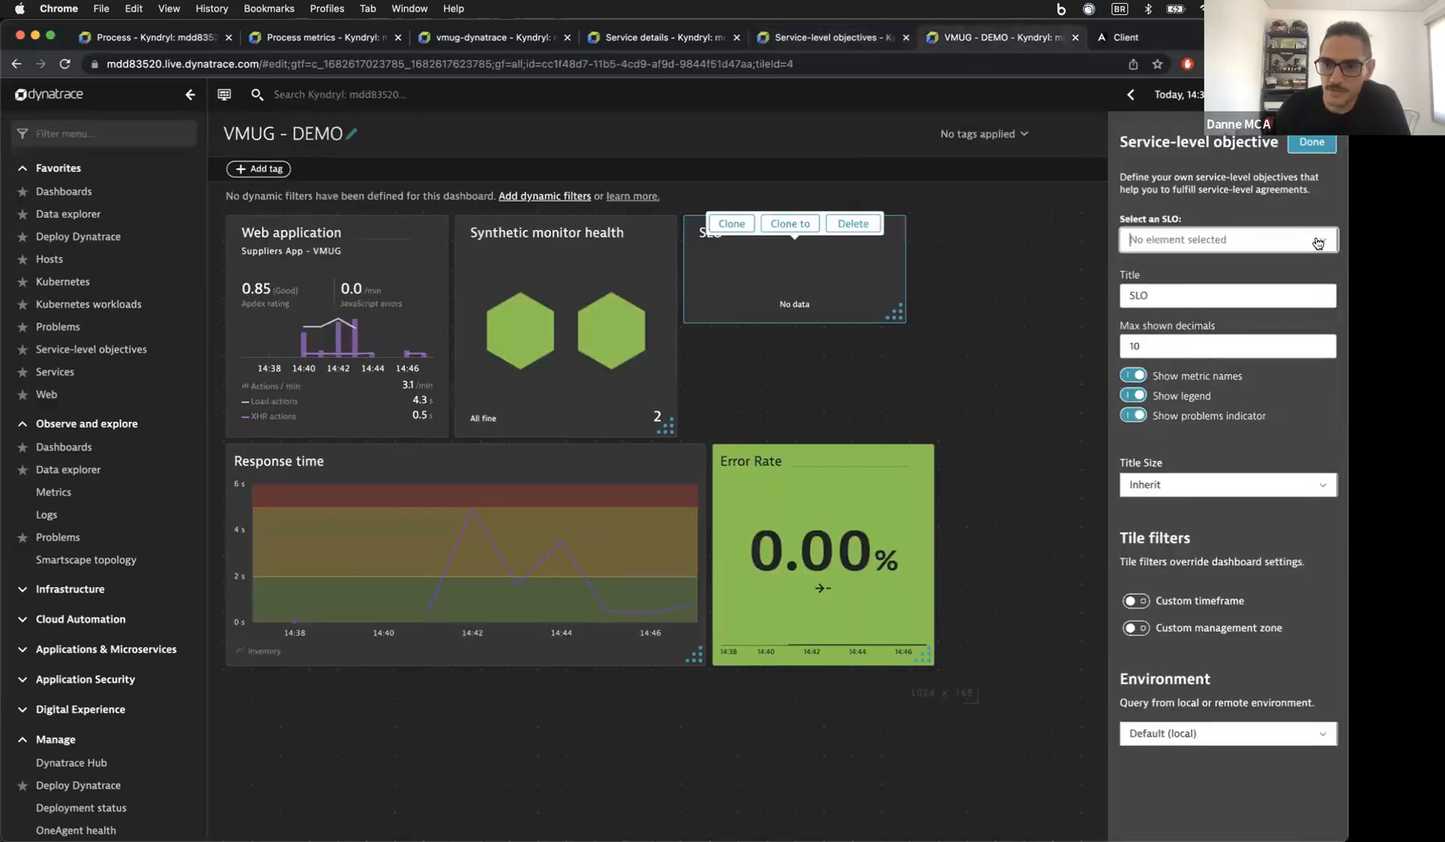
left_click(1073, 288)
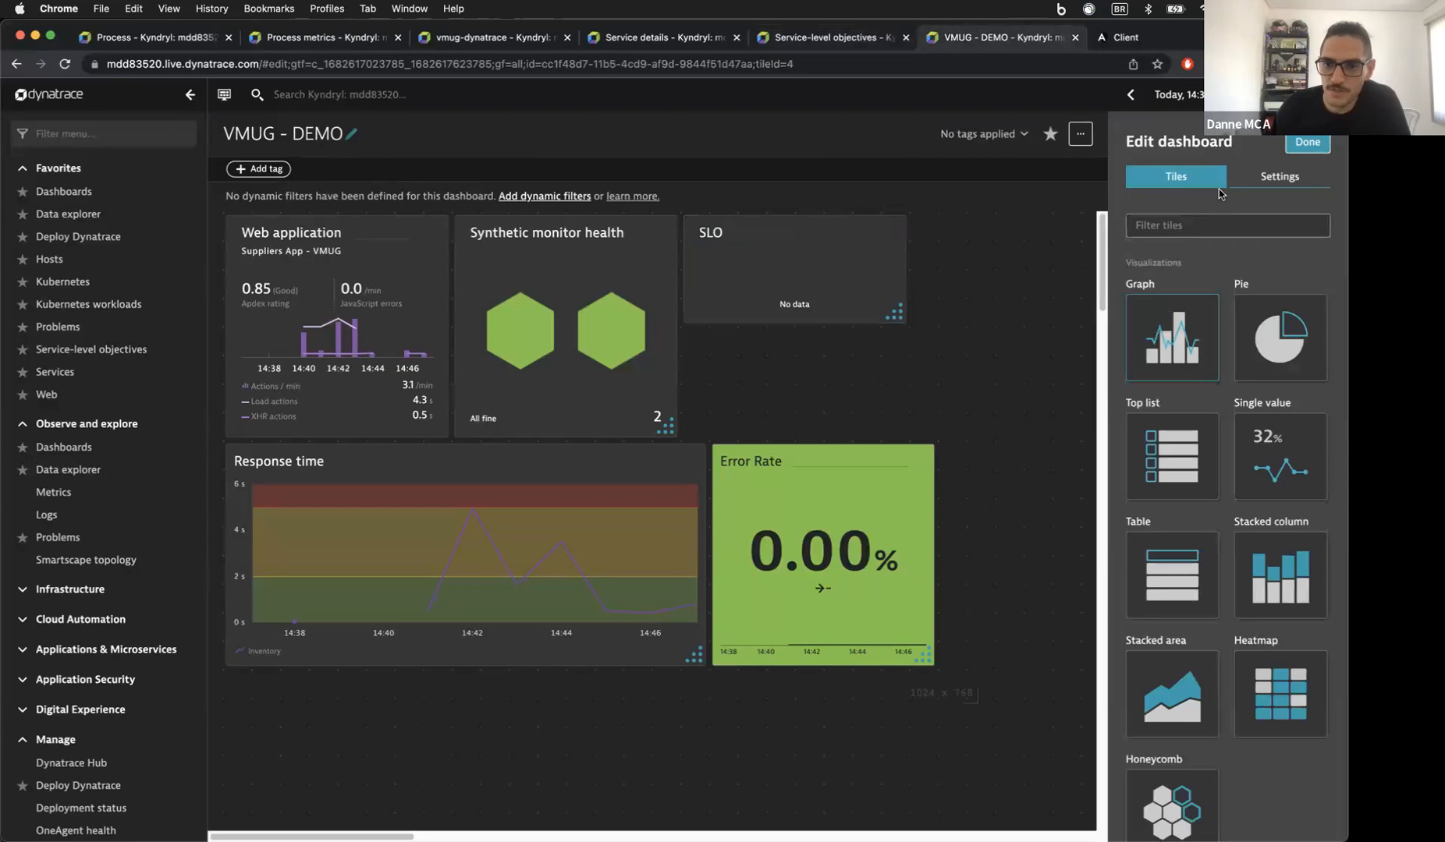
left_click(785, 277)
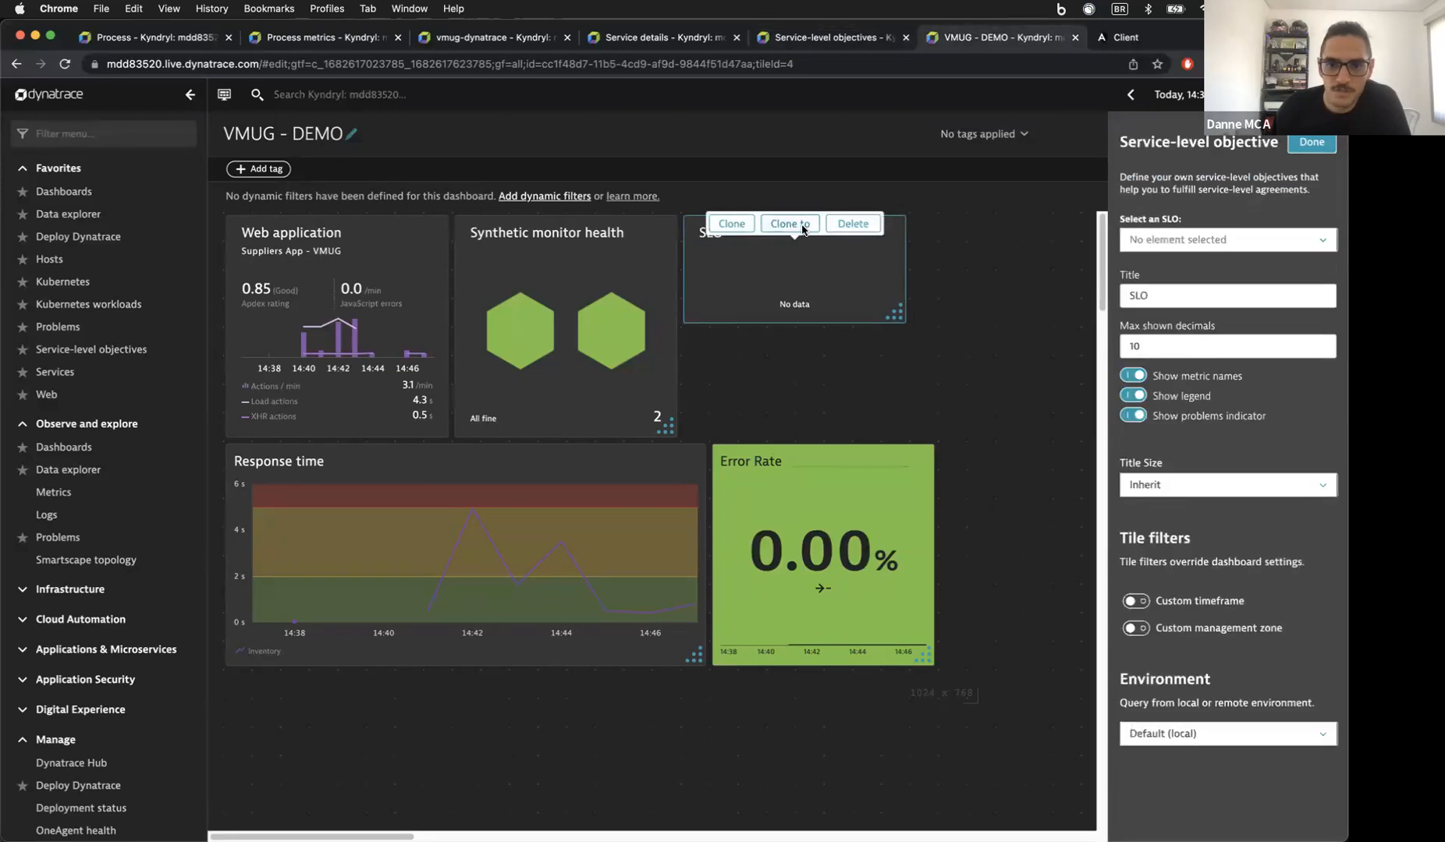
left_click(855, 228)
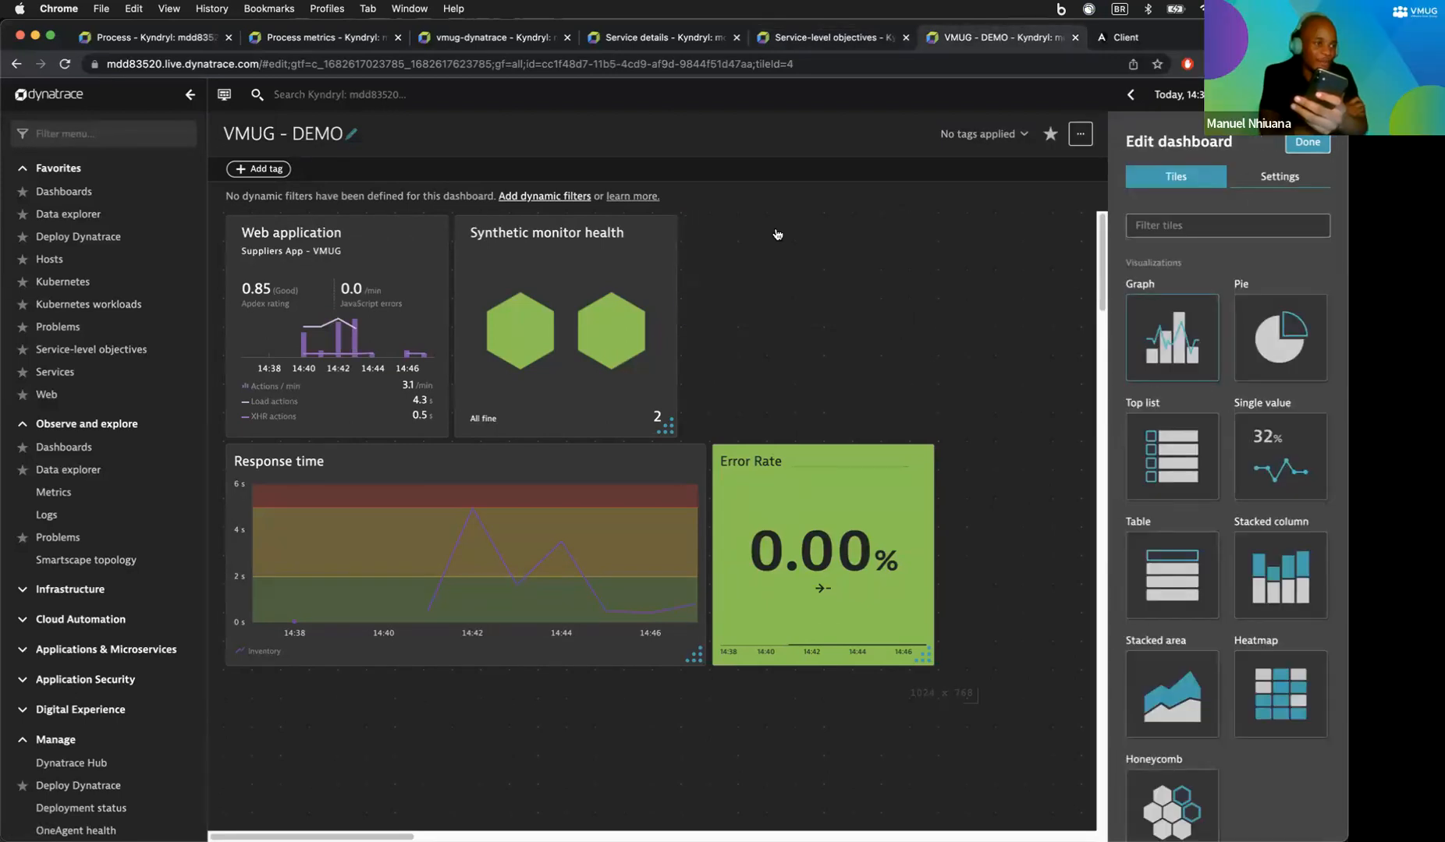
left_click(803, 37)
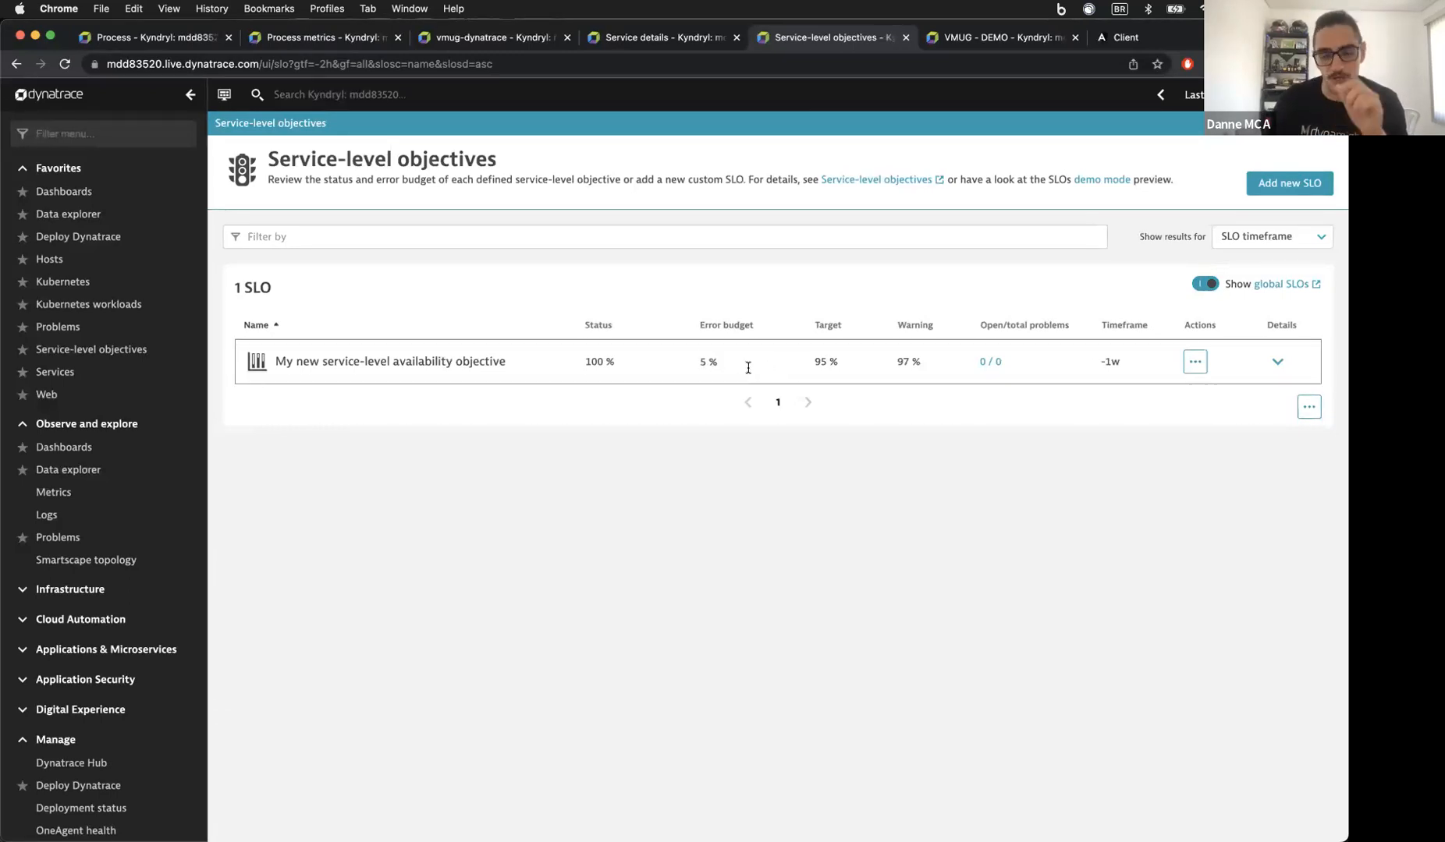
mouse_move(748, 367)
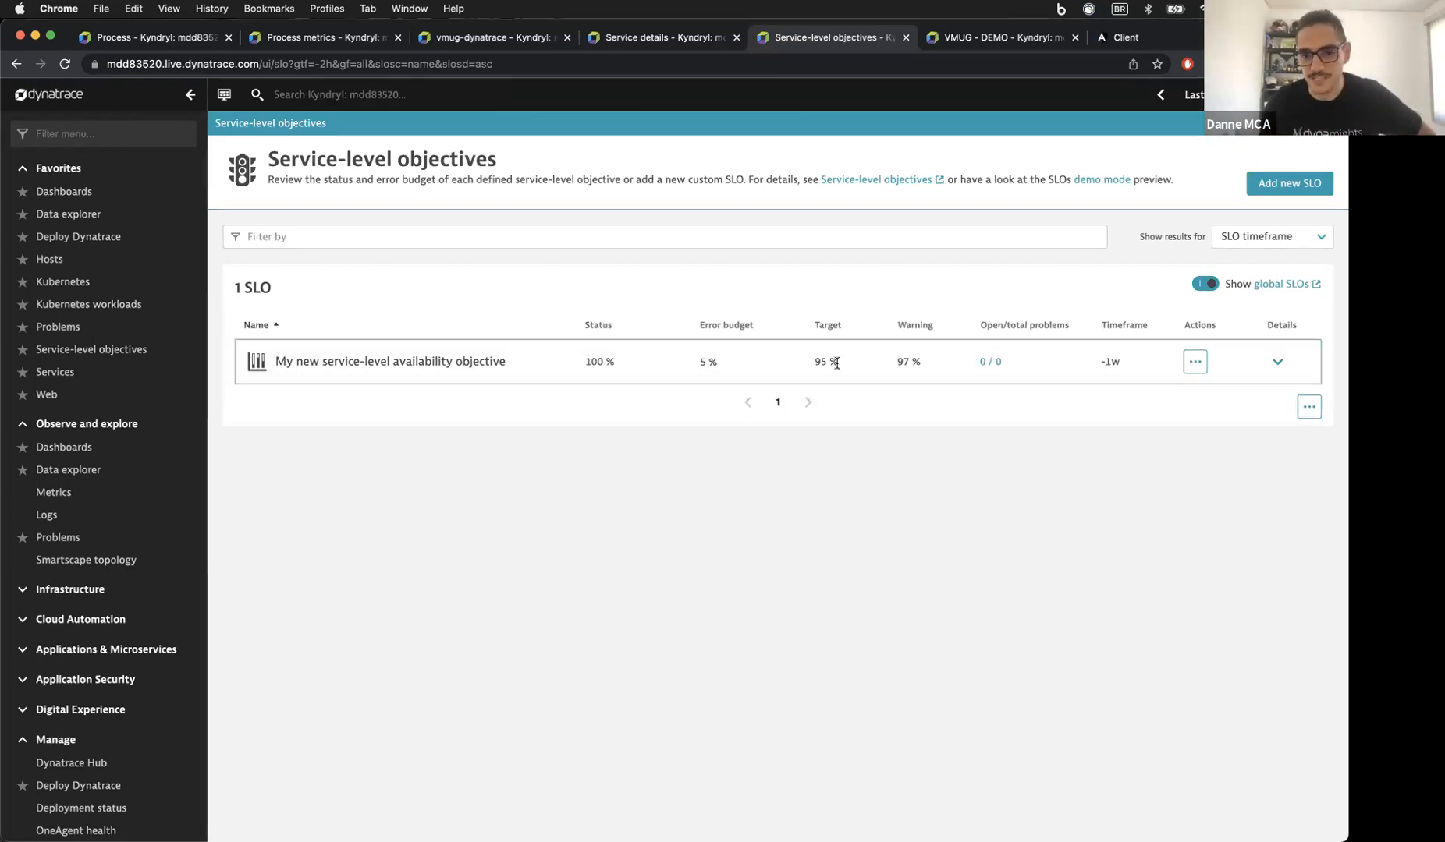
Step: Add an SLO tile to VMUG - DEMO showing My new service-level availability objective
left_click(971, 37)
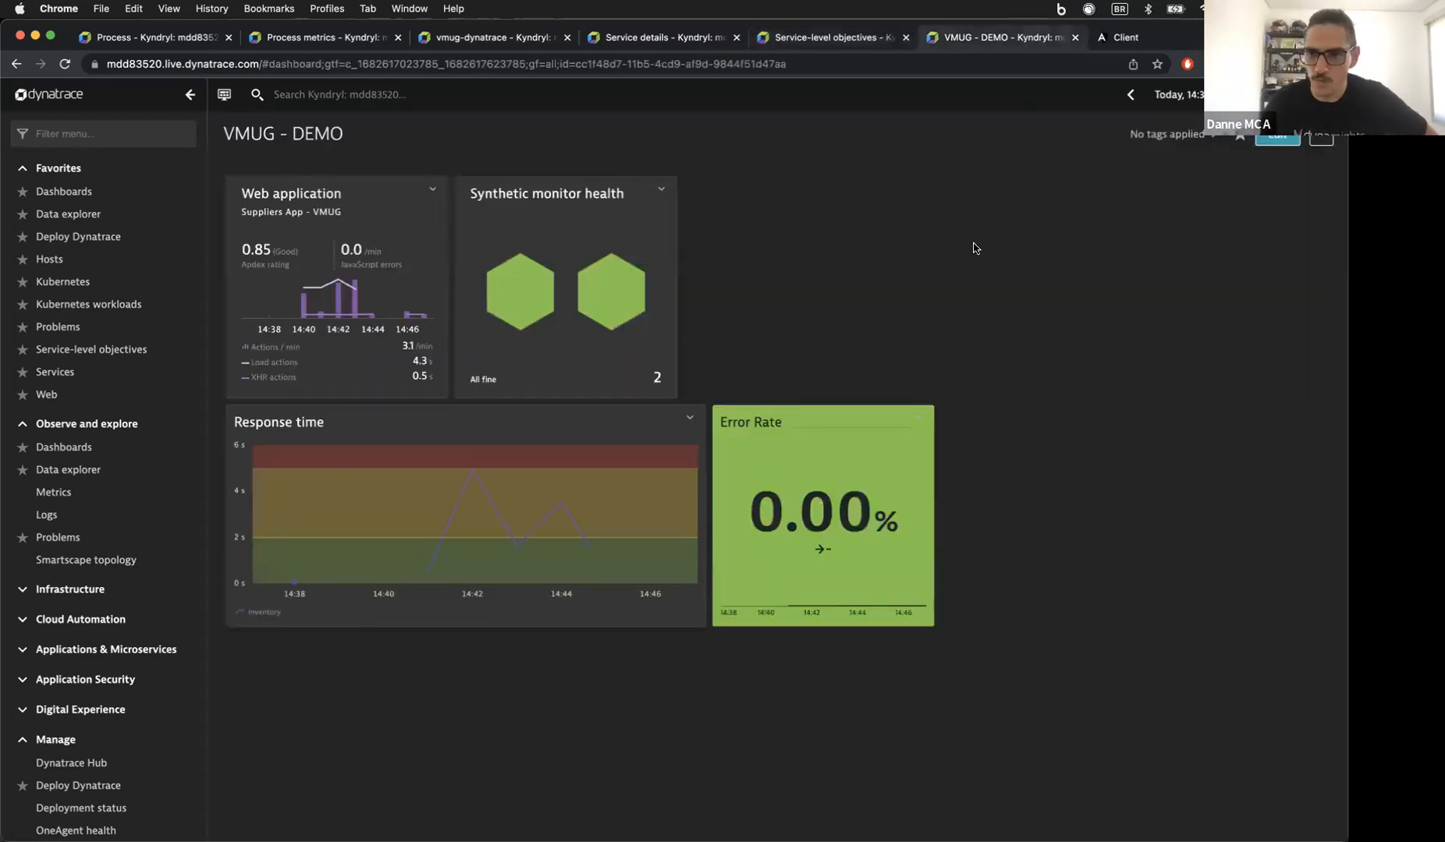
left_click(1277, 137)
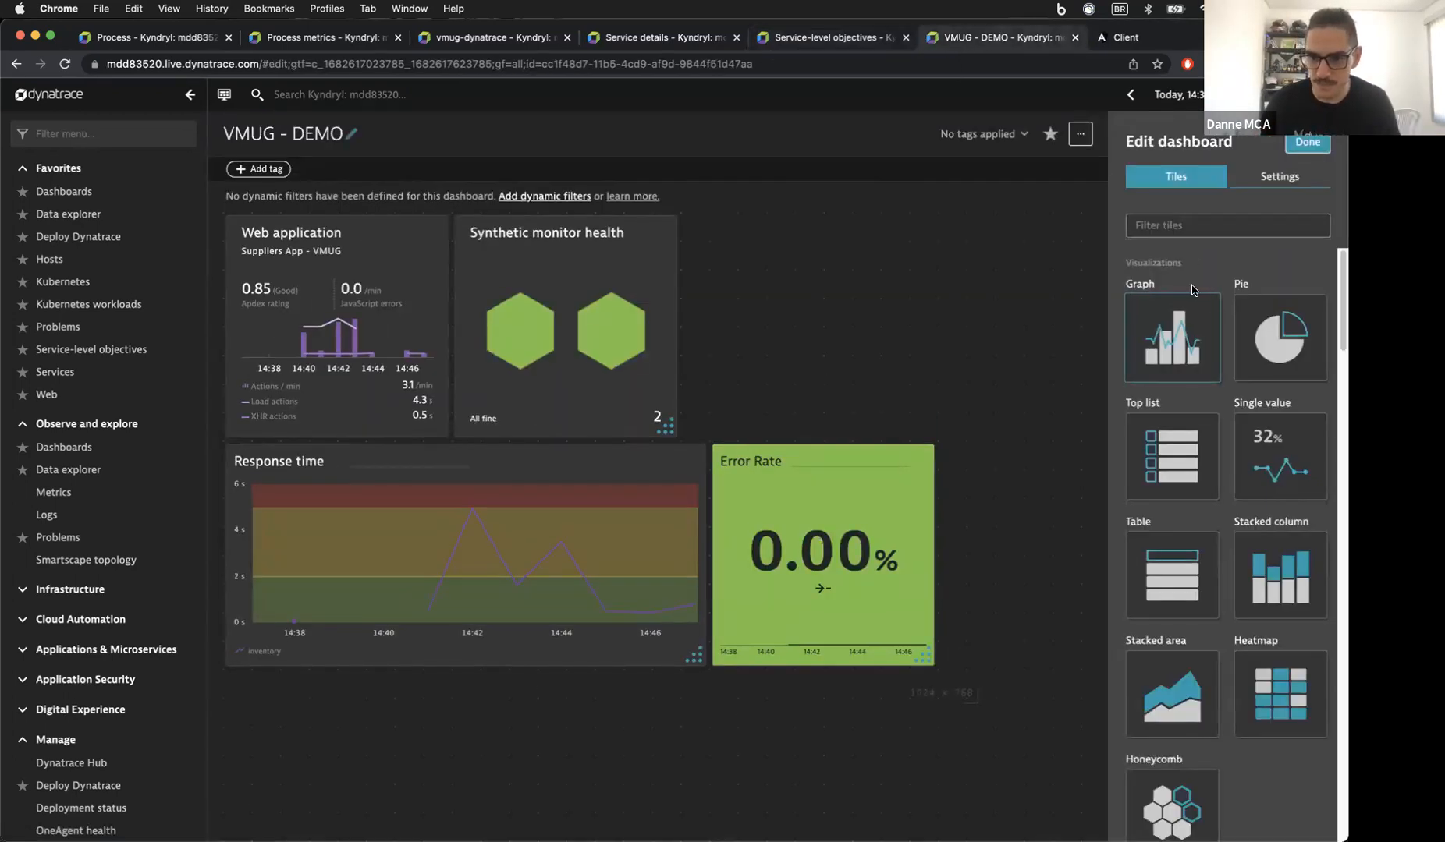
type("slo")
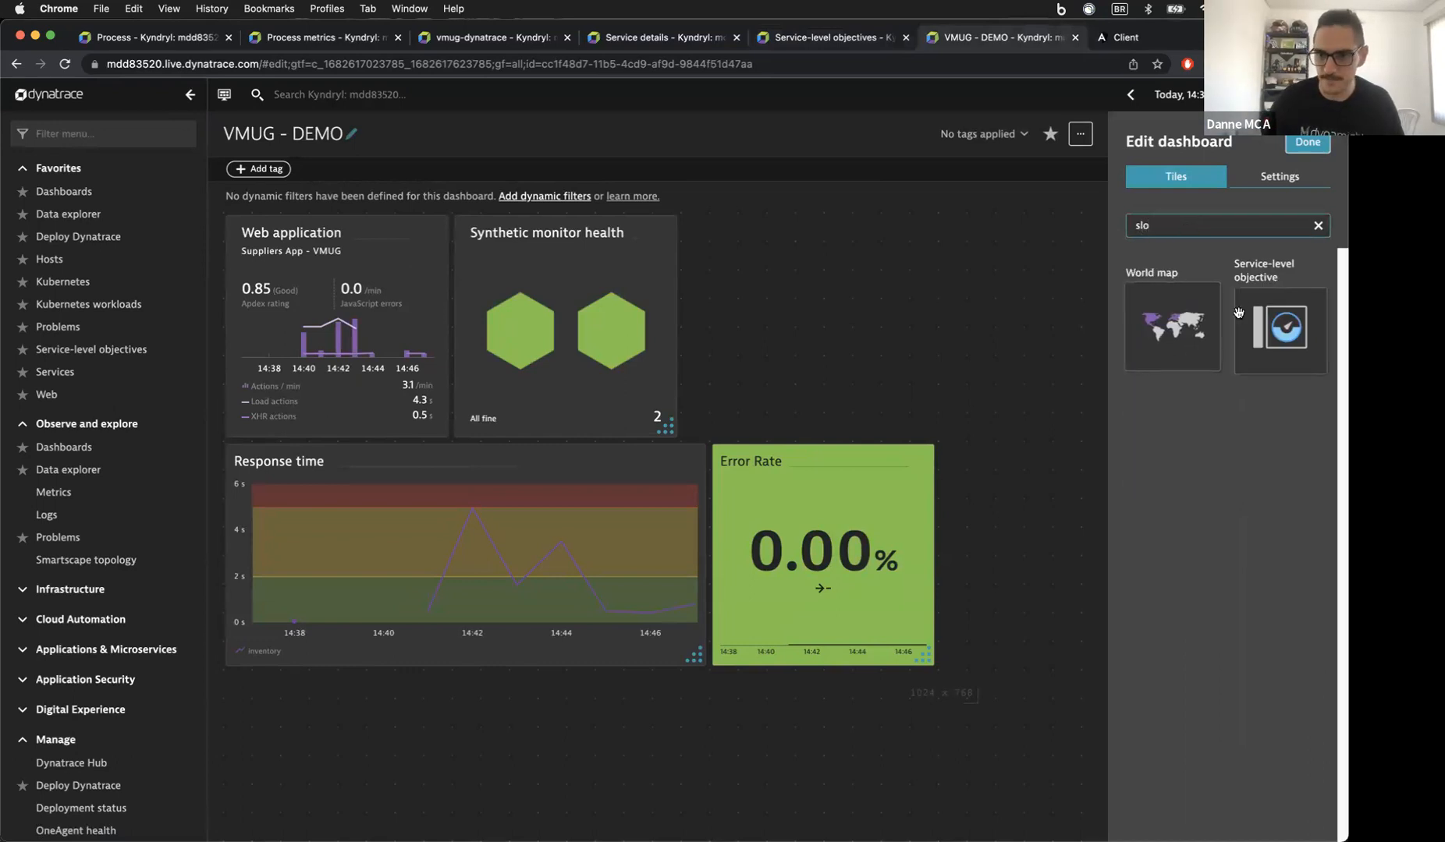
left_click_drag(1249, 312, 795, 283)
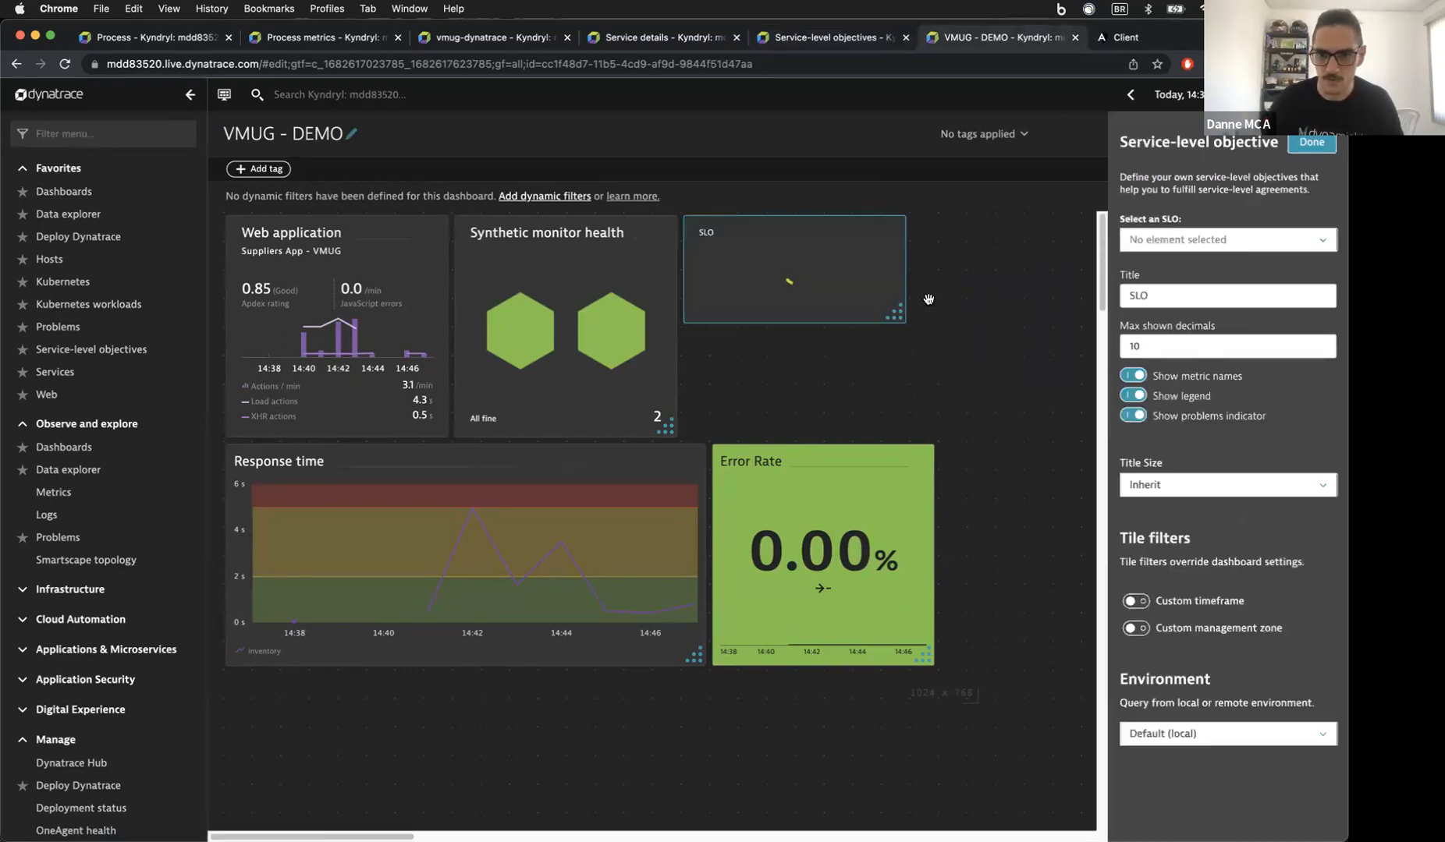
left_click(1236, 251)
left_click(1232, 263)
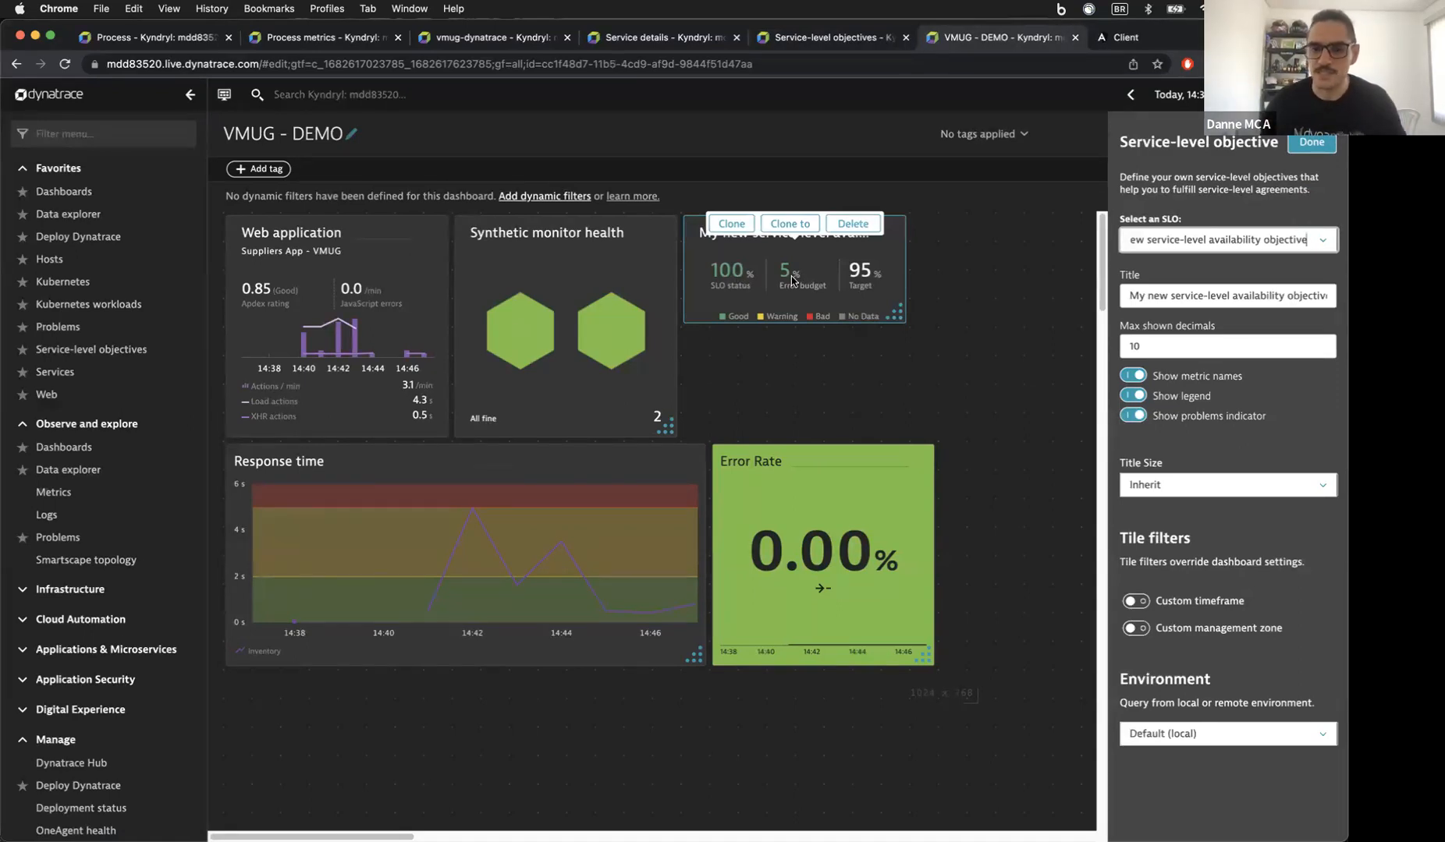
Step: Resize the Response time and SLO tiles and move Error Rate so they share a row, then finish editing
scroll(834, 304, "right", 1)
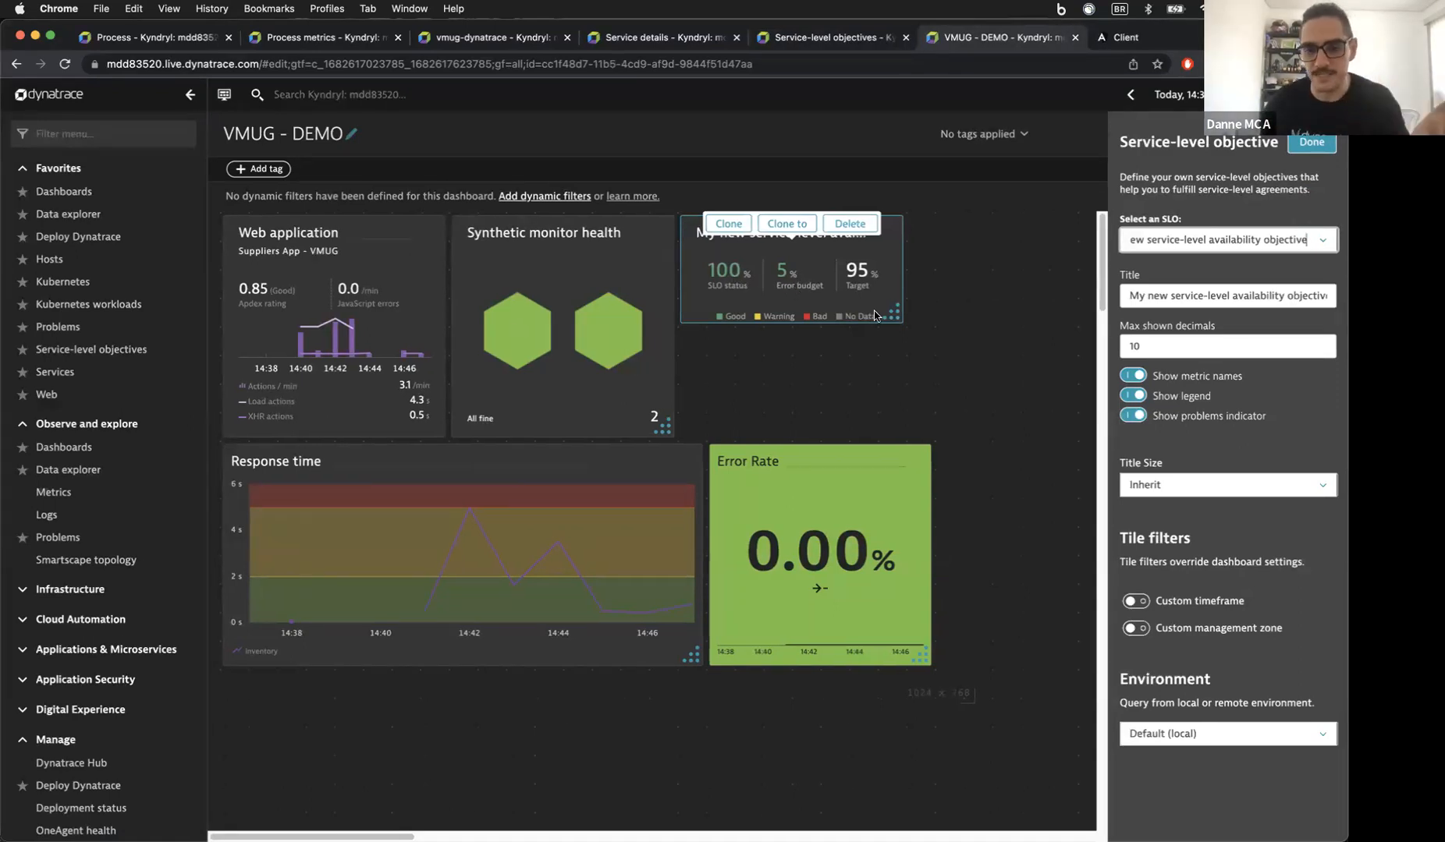
mouse_move(889, 316)
left_mouse_down()
mouse_move(915, 318)
mouse_move(909, 329)
left_mouse_up()
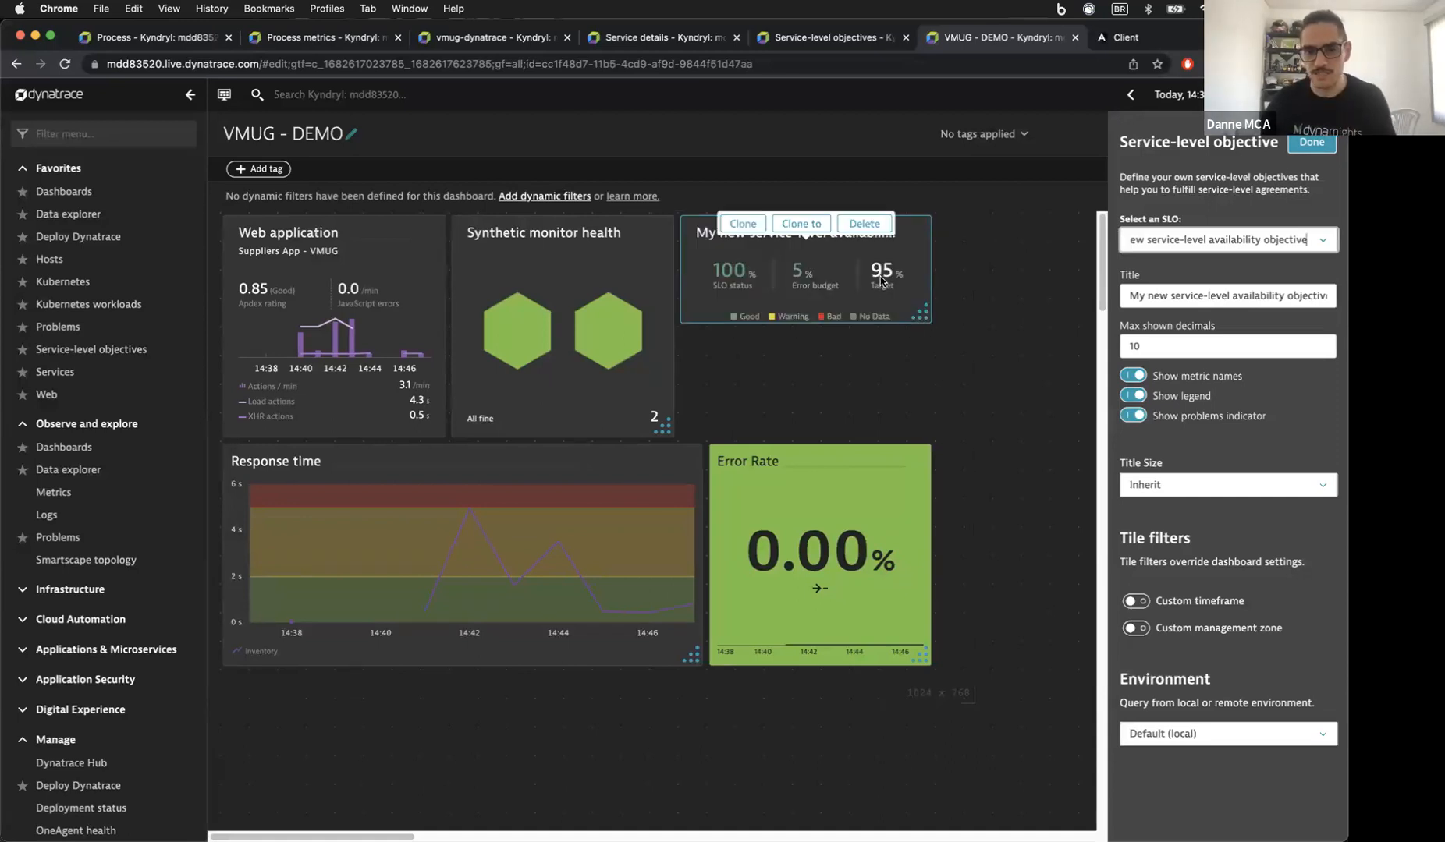
left_click(901, 356)
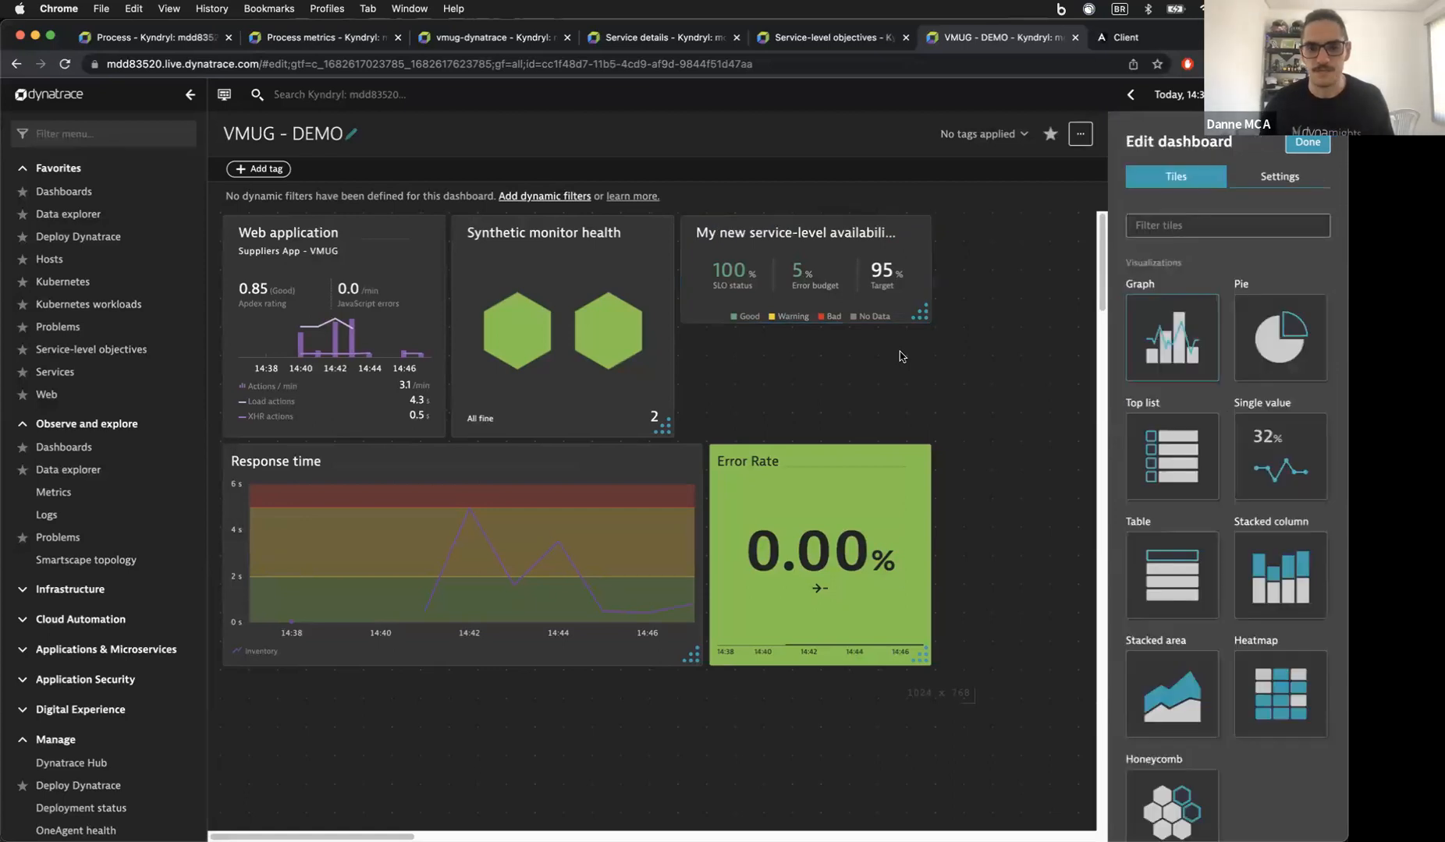
left_click(605, 471)
left_click_drag(699, 663, 674, 656)
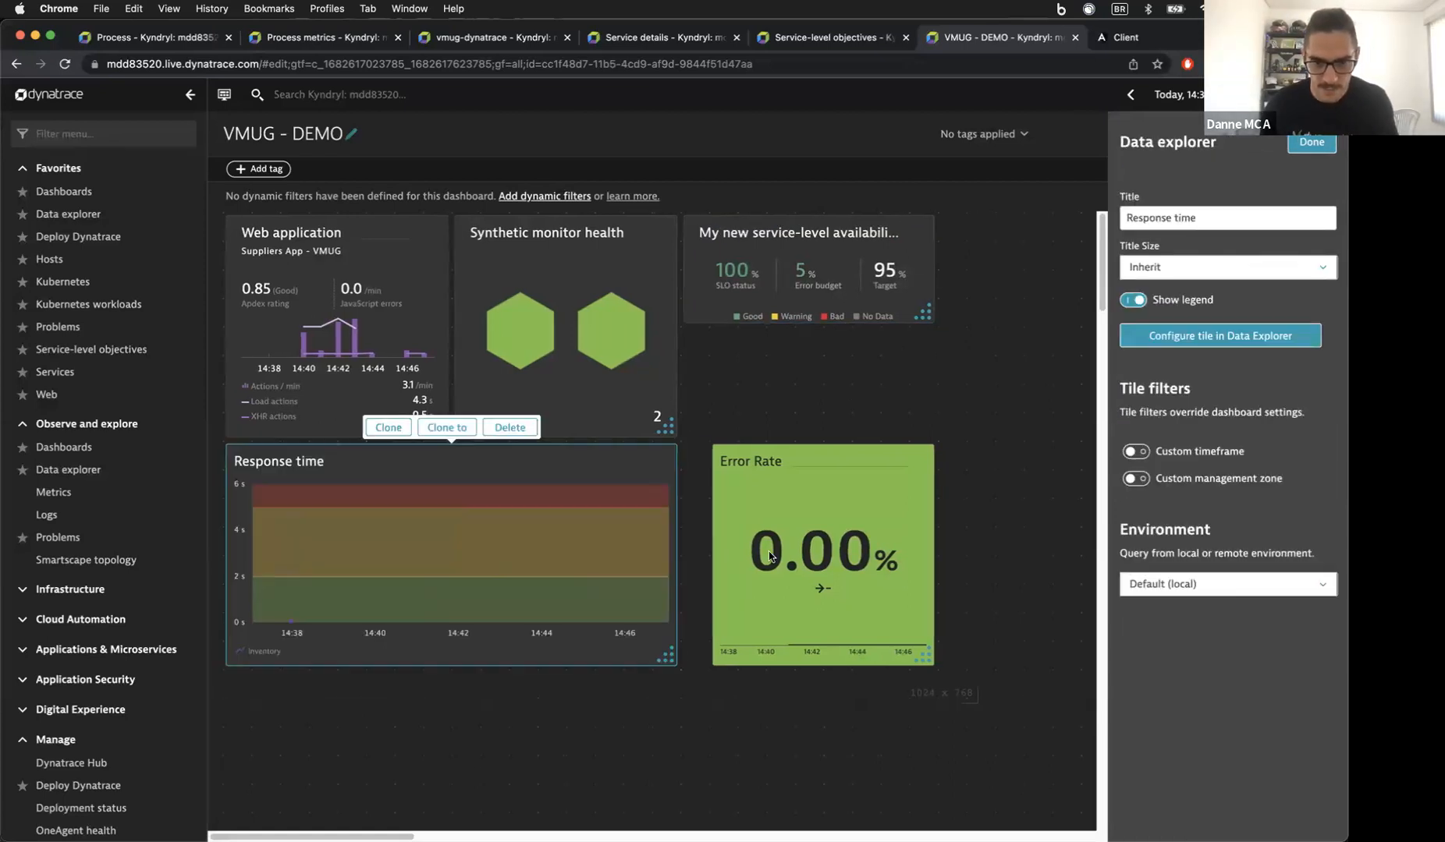
left_click_drag(761, 510, 733, 509)
left_click(718, 371)
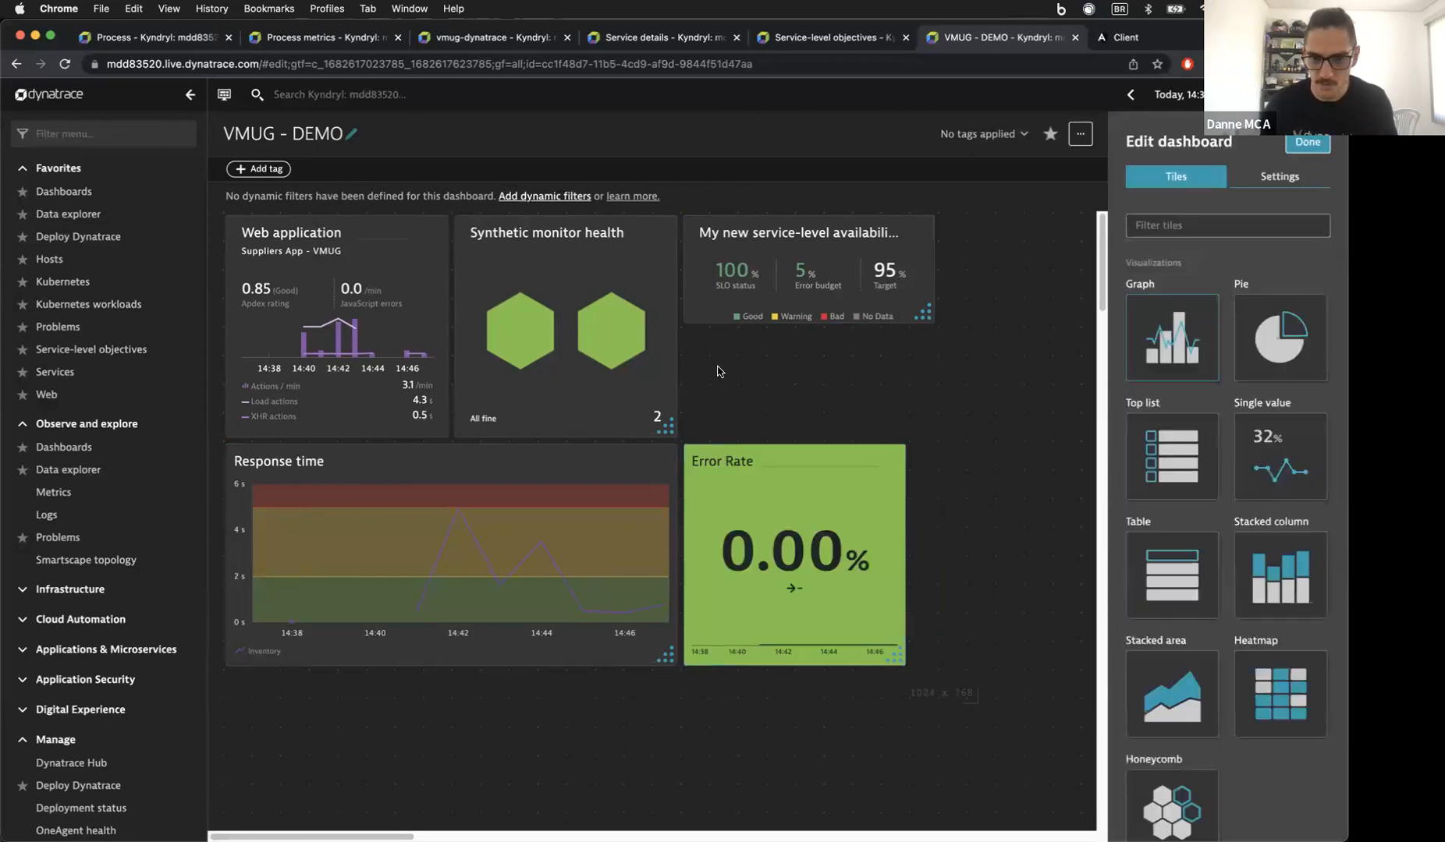
left_click_drag(923, 314, 894, 315)
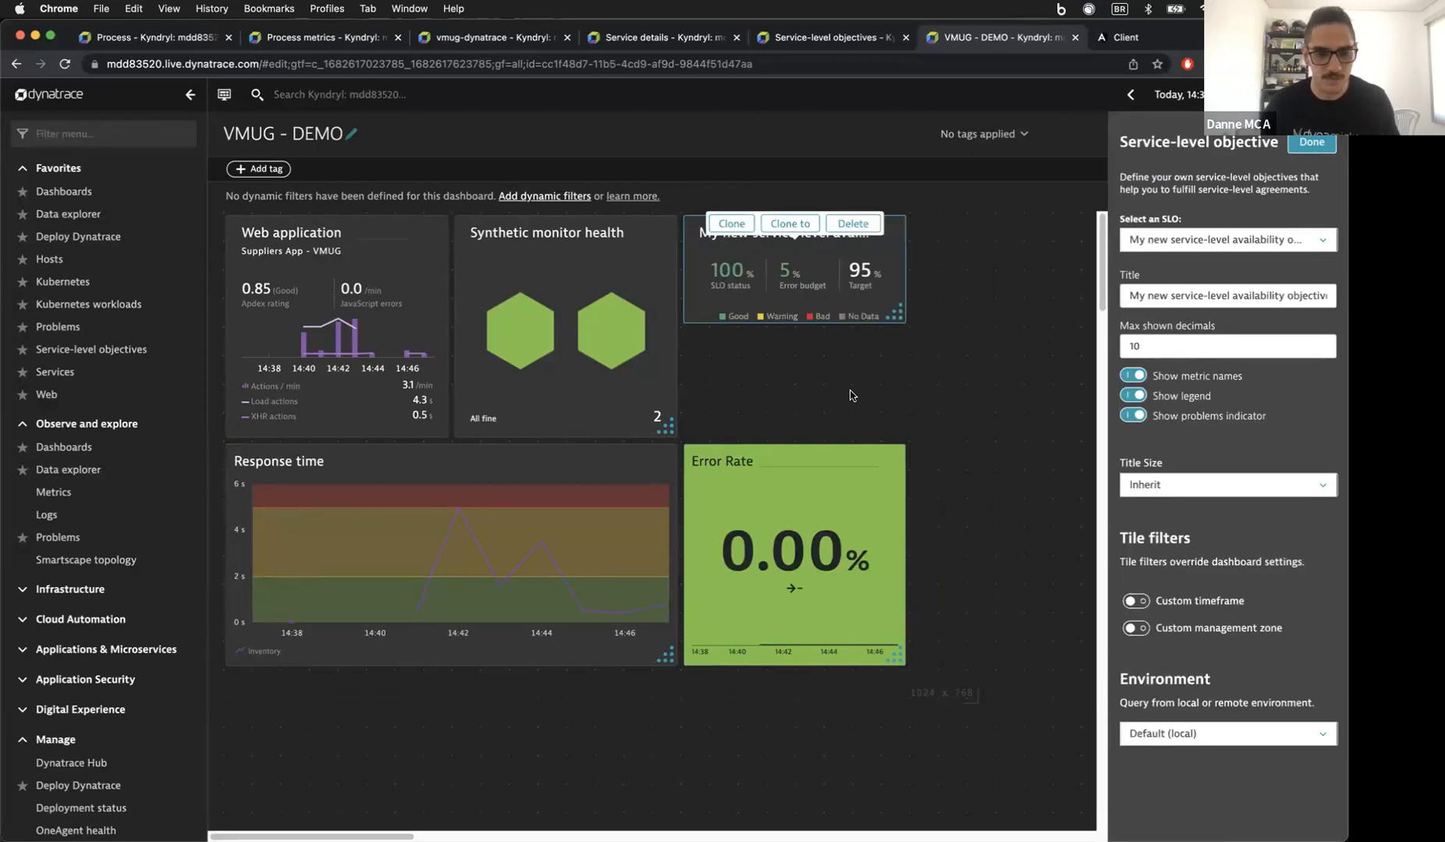
left_click(850, 395)
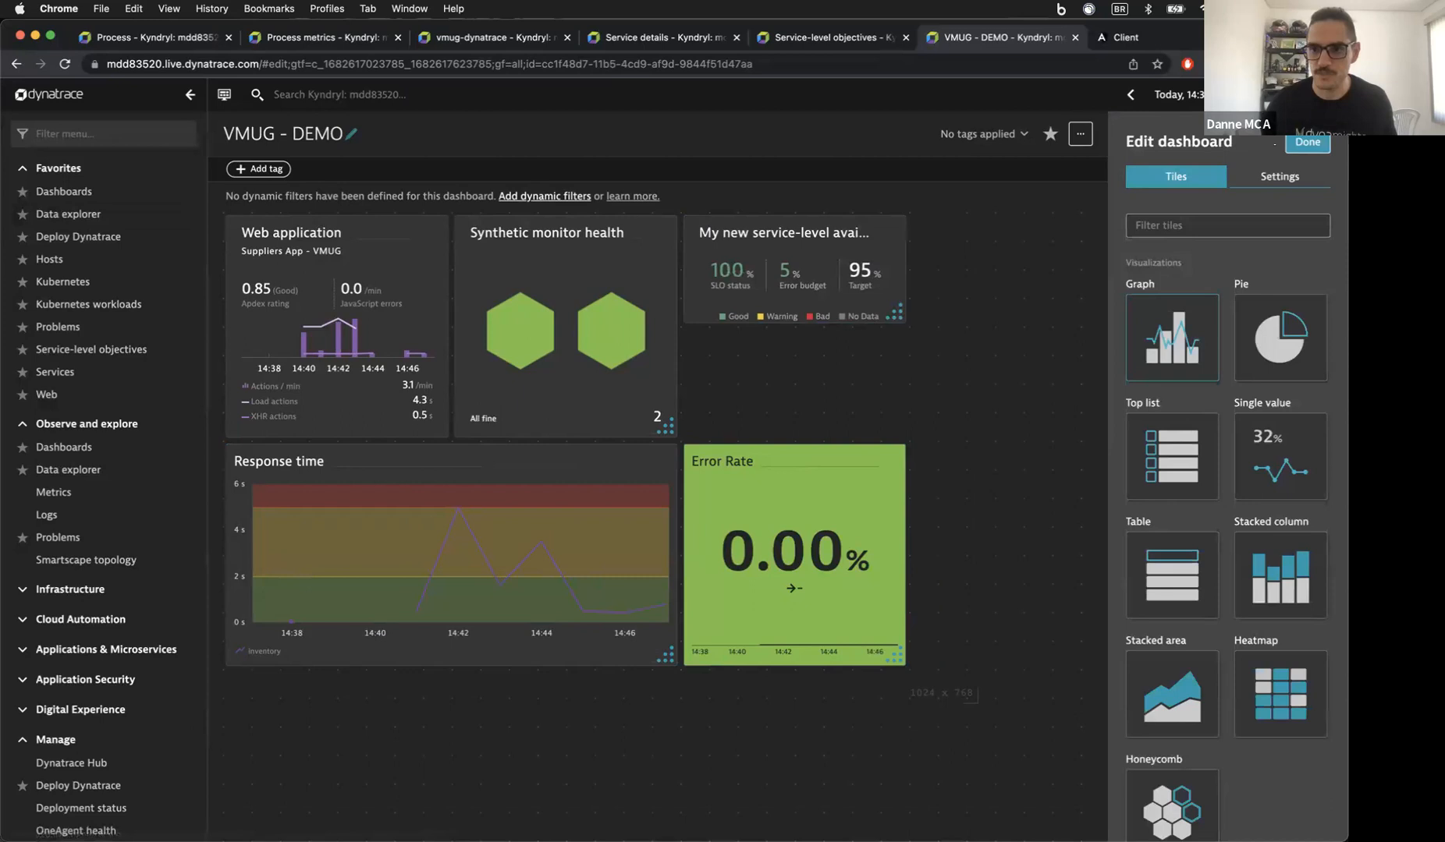
left_click(1295, 144)
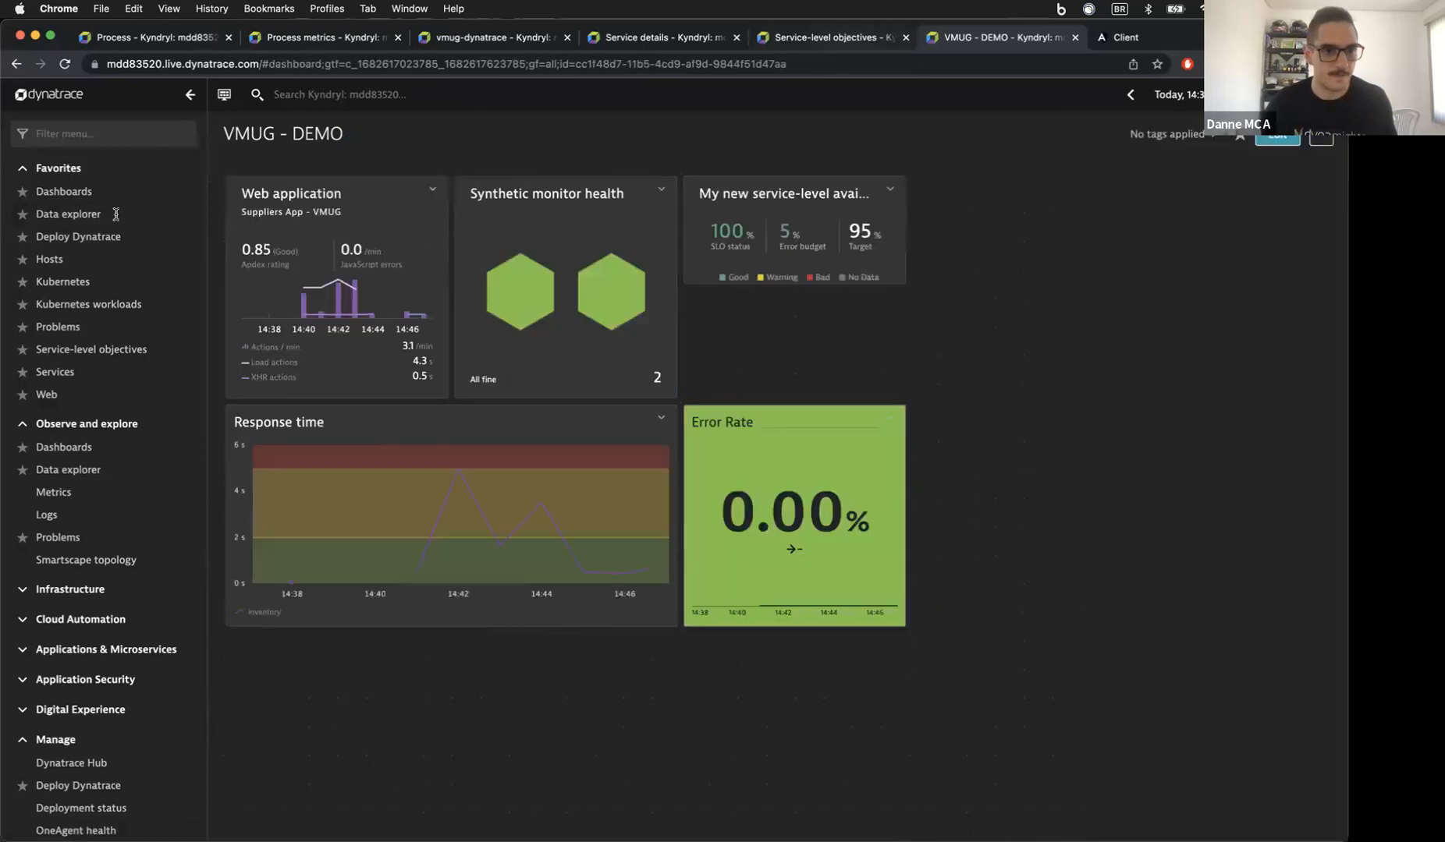
Step: Filter the Problems view to the inventory service entity
key("ctrl+shift+Tab")
type("probl")
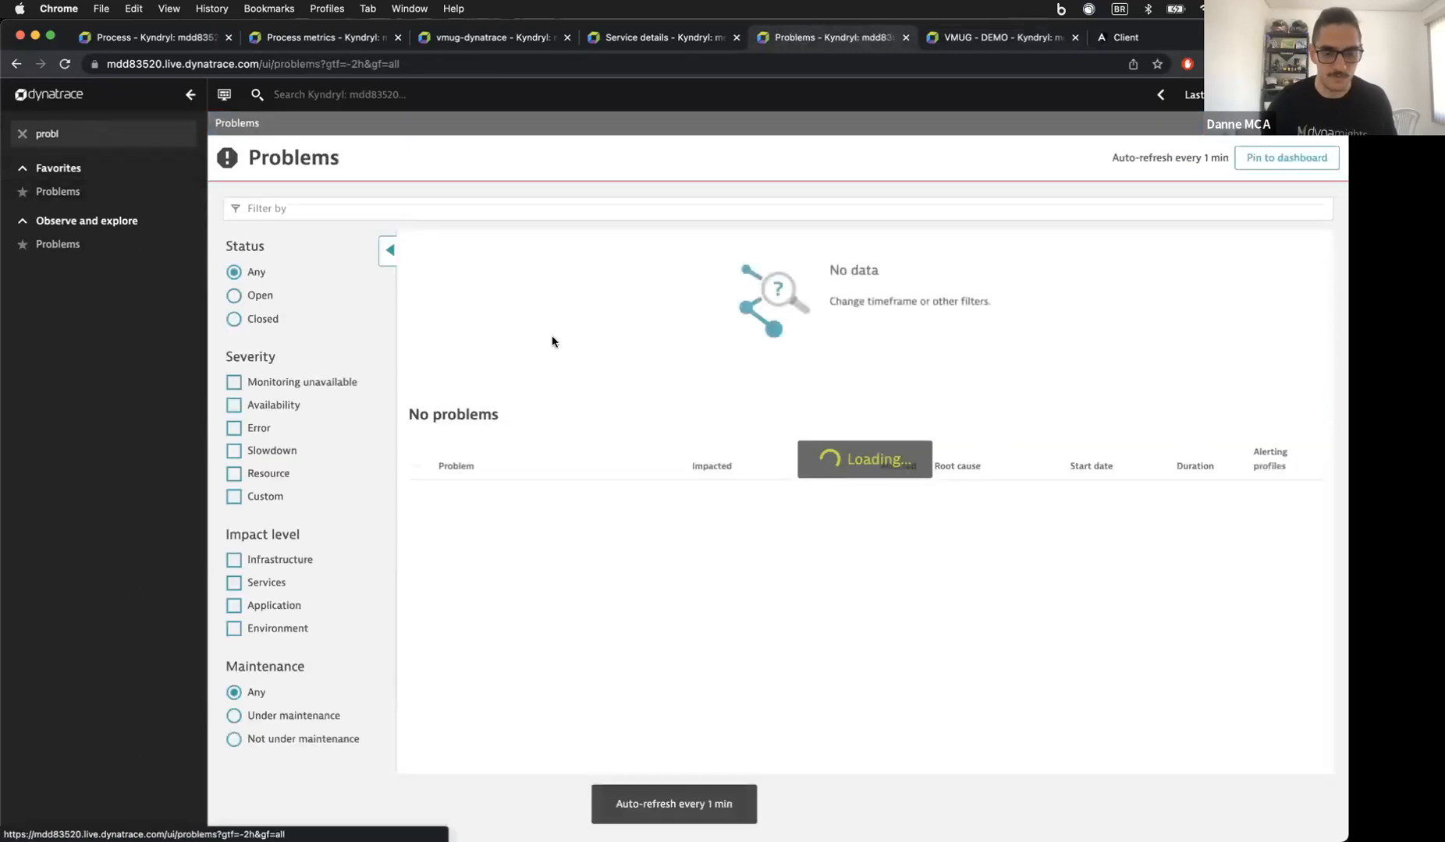
left_click(615, 214)
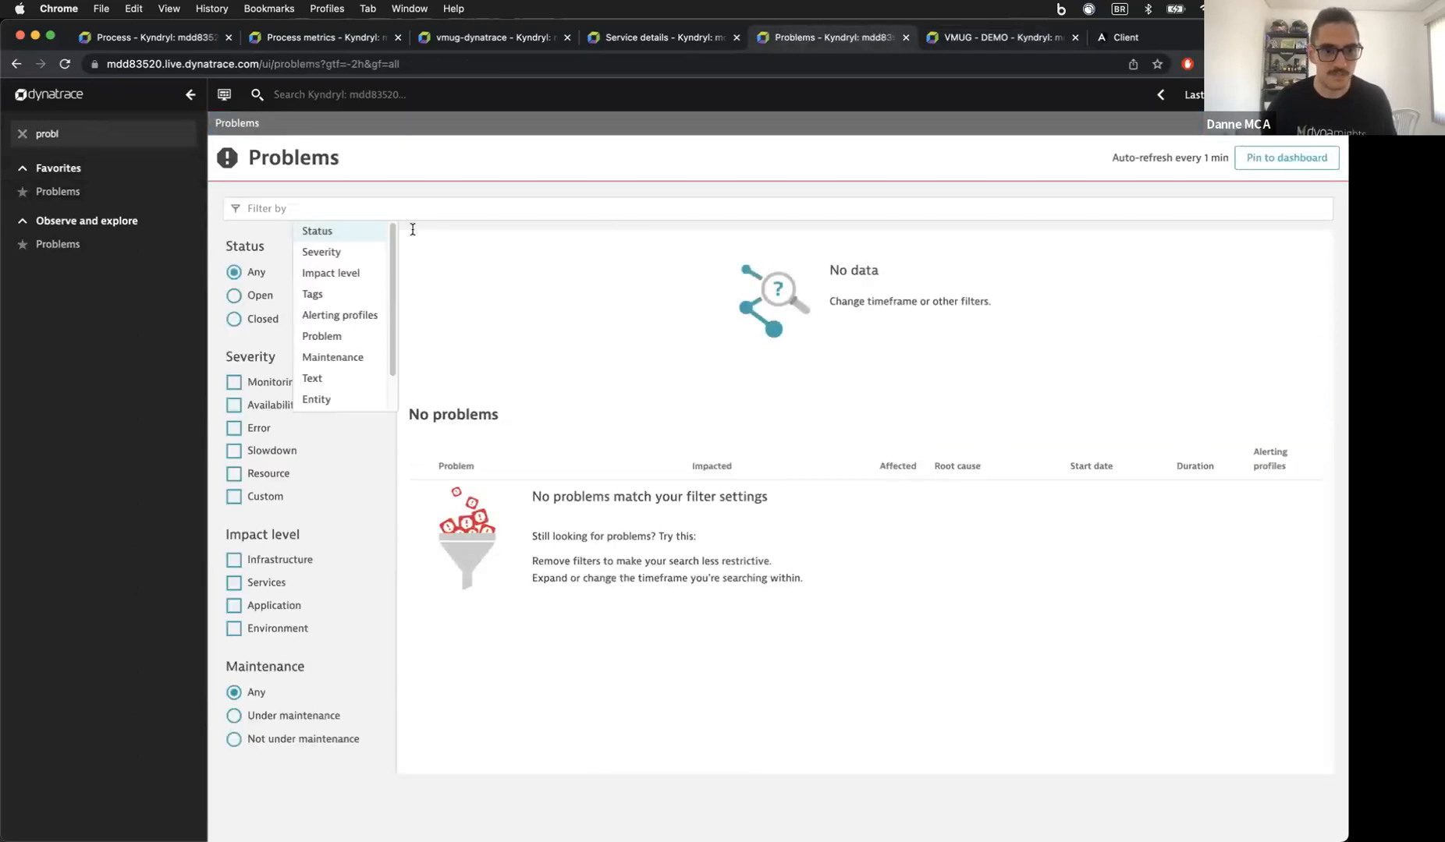
left_click(351, 400)
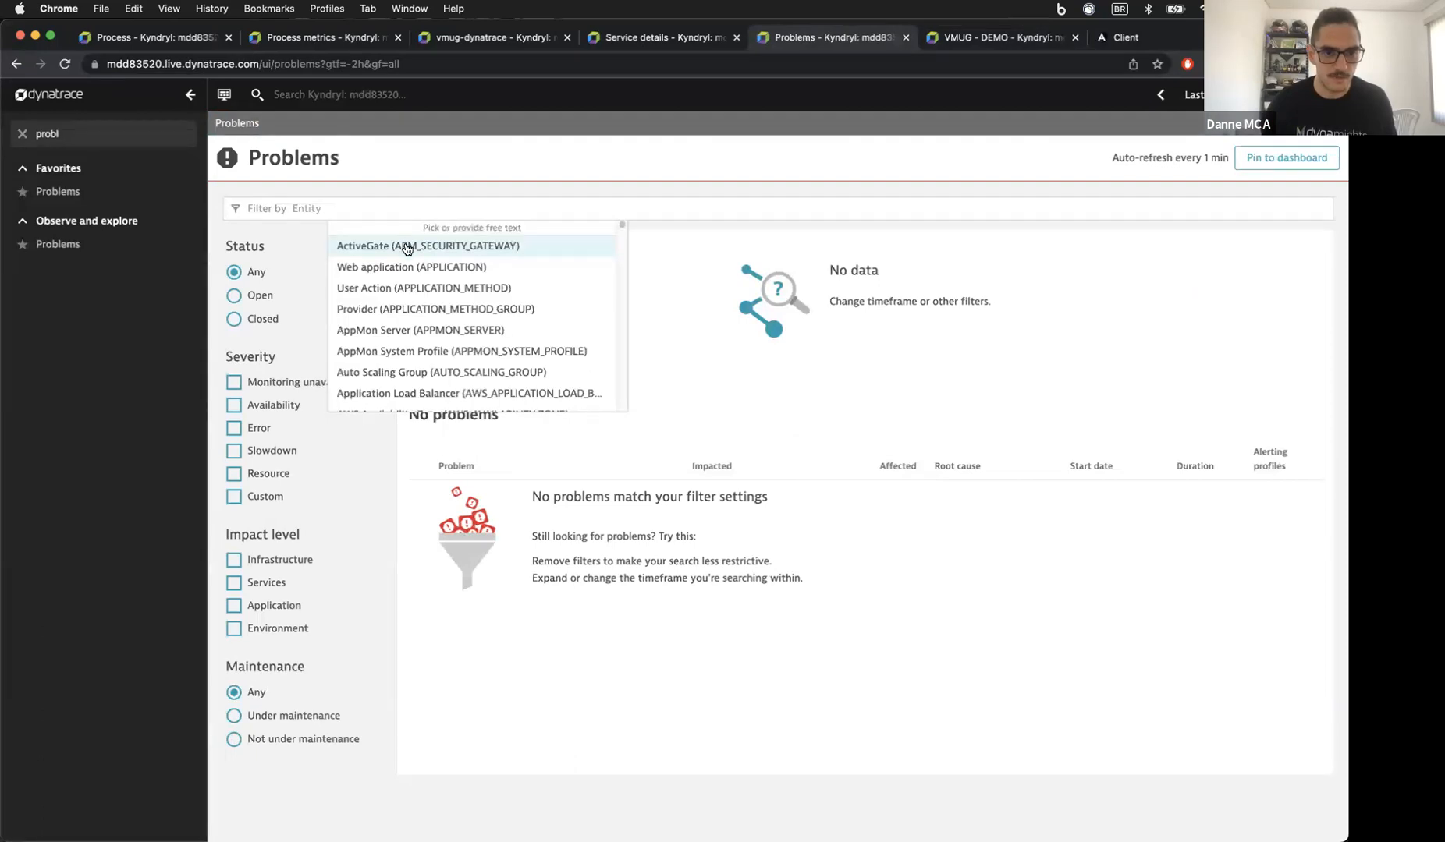
scroll(393, 284, "down", 4)
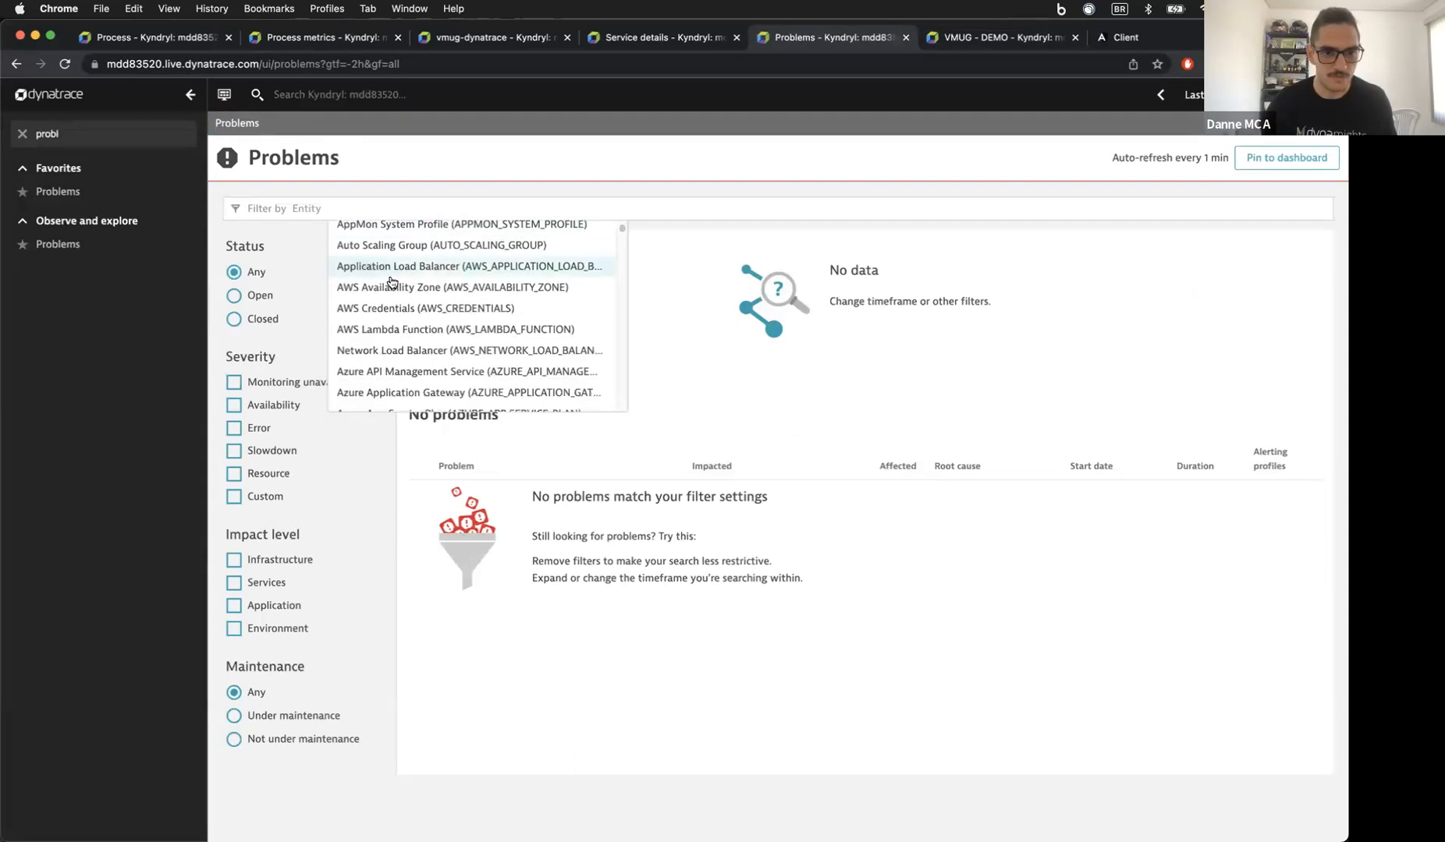
type("service")
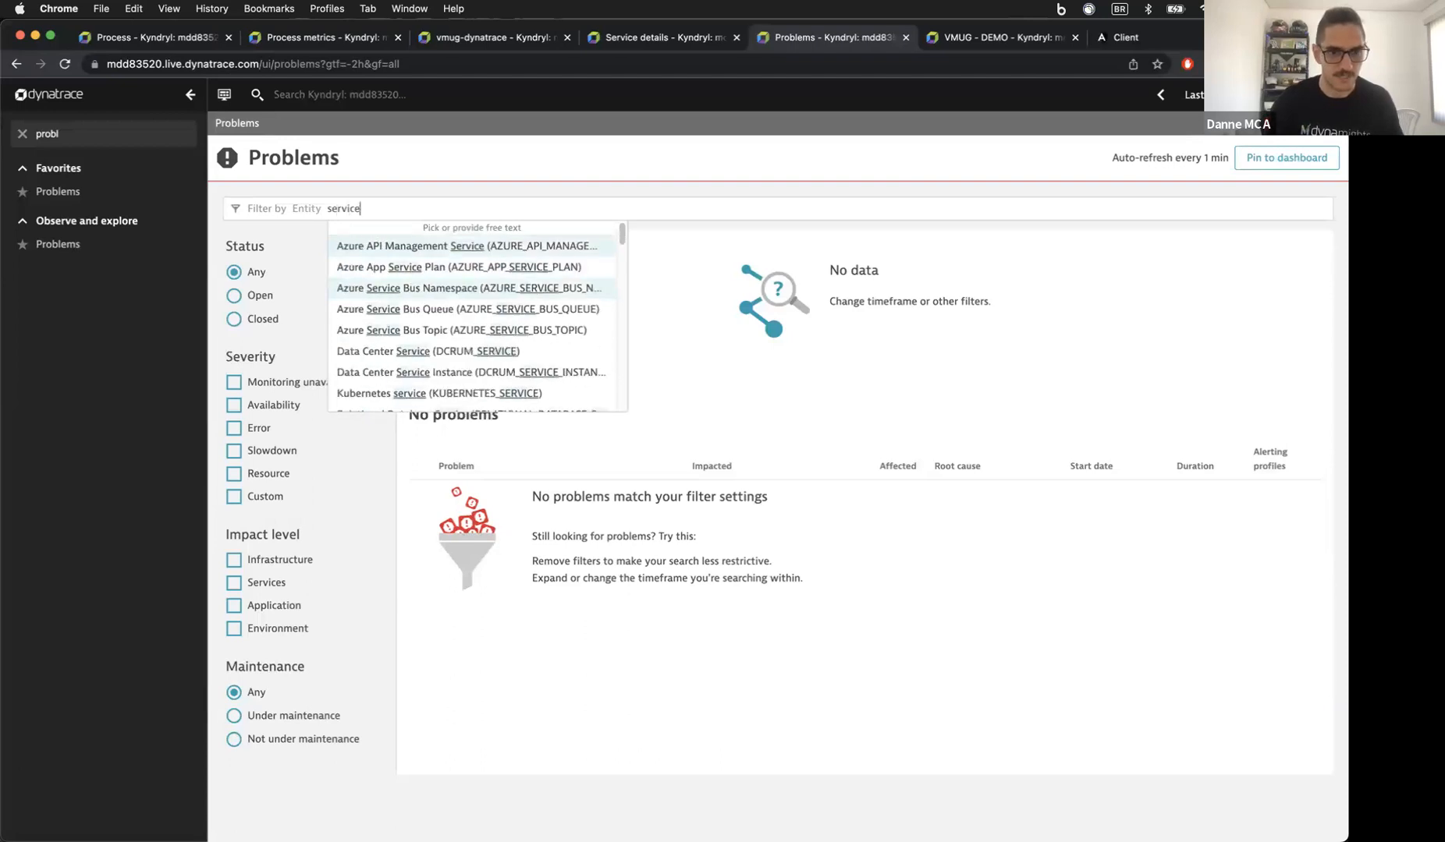
scroll(393, 322, "down", 3)
left_click(380, 348)
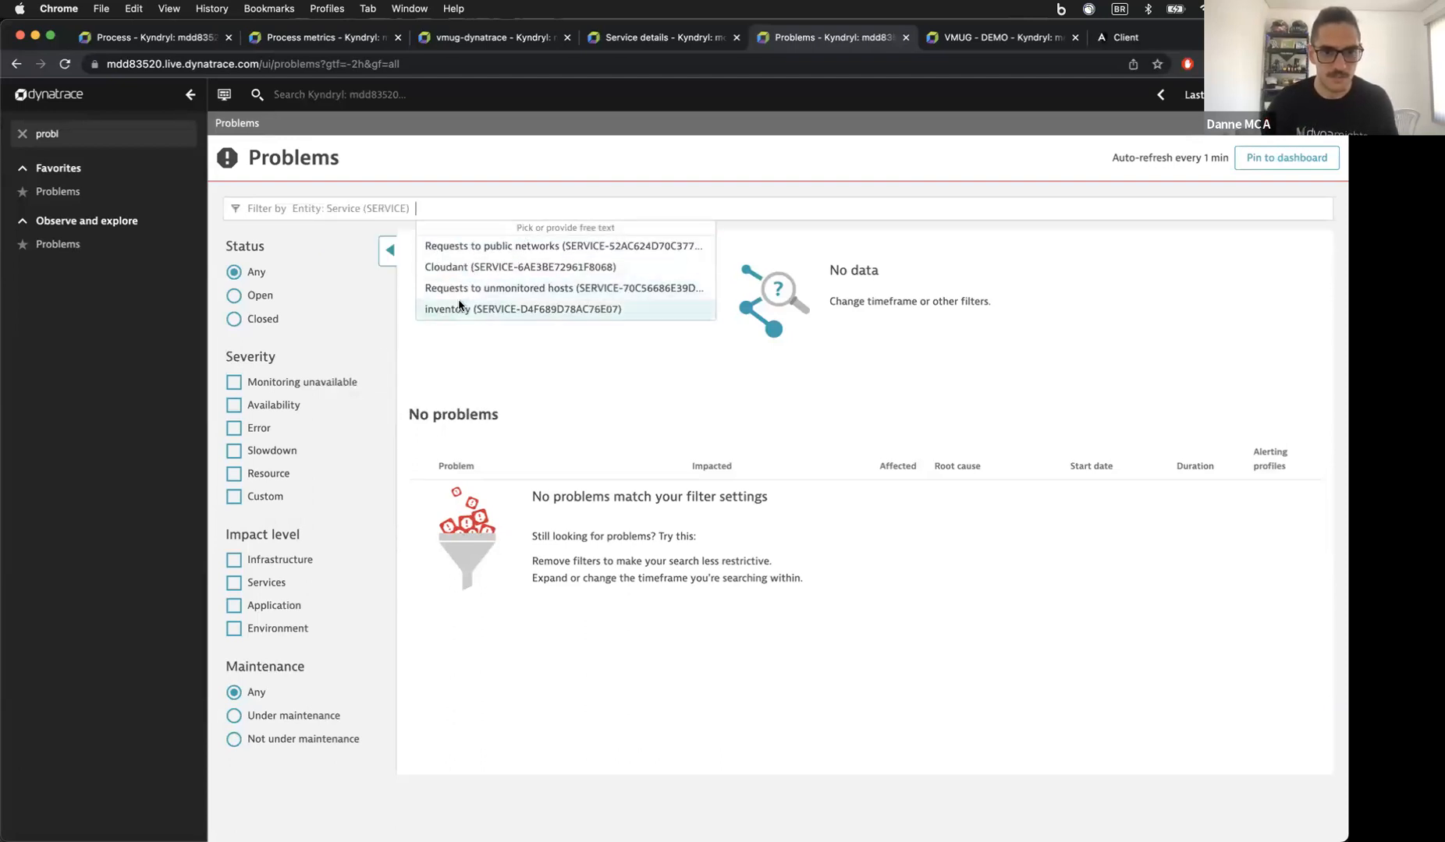
left_click(459, 308)
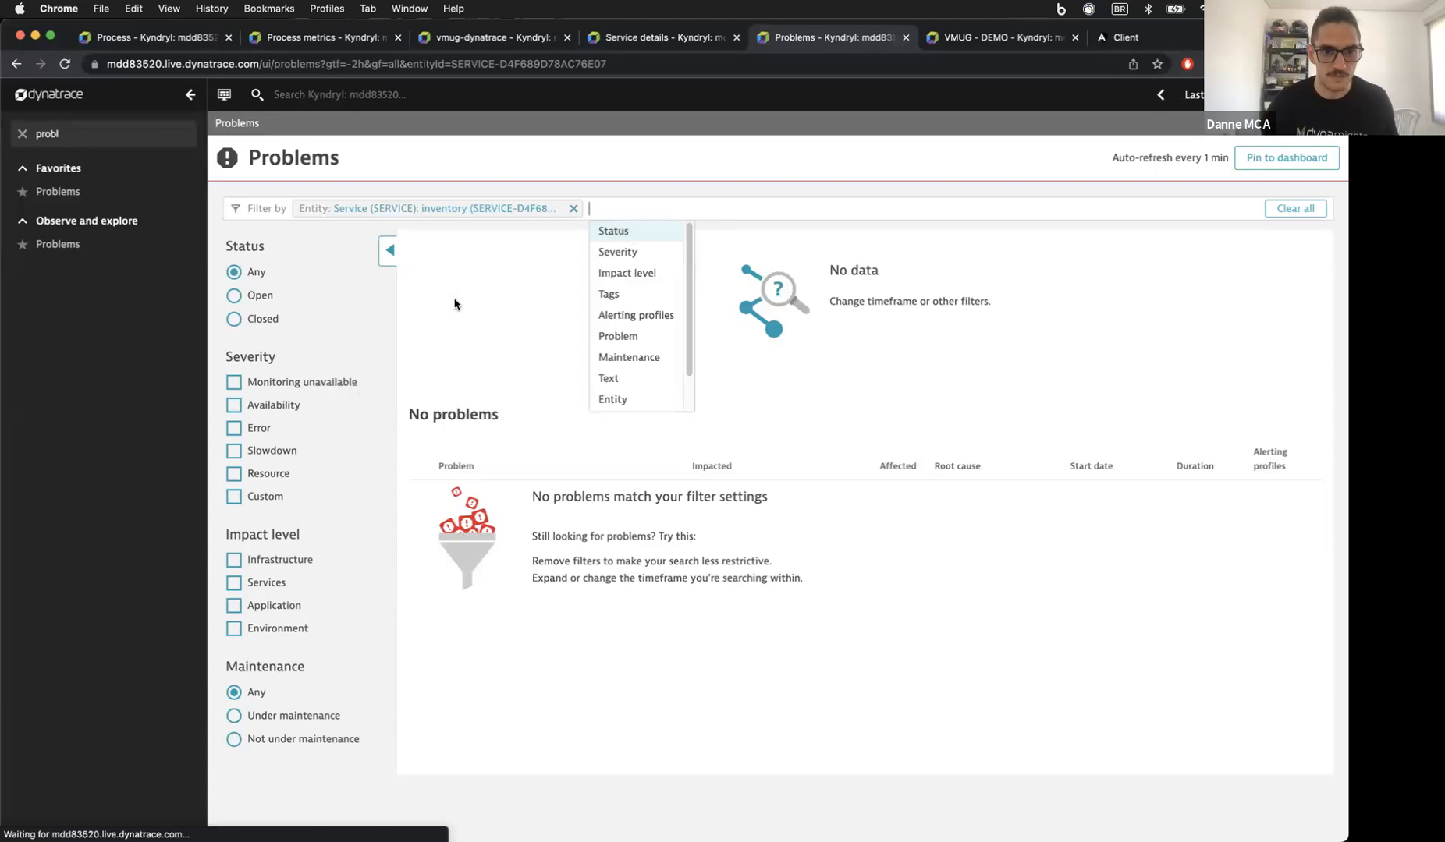
Step: Pin the view to VMUG - DEMO as a tile titled 'Service', then remove the inventory filter
left_click(1280, 160)
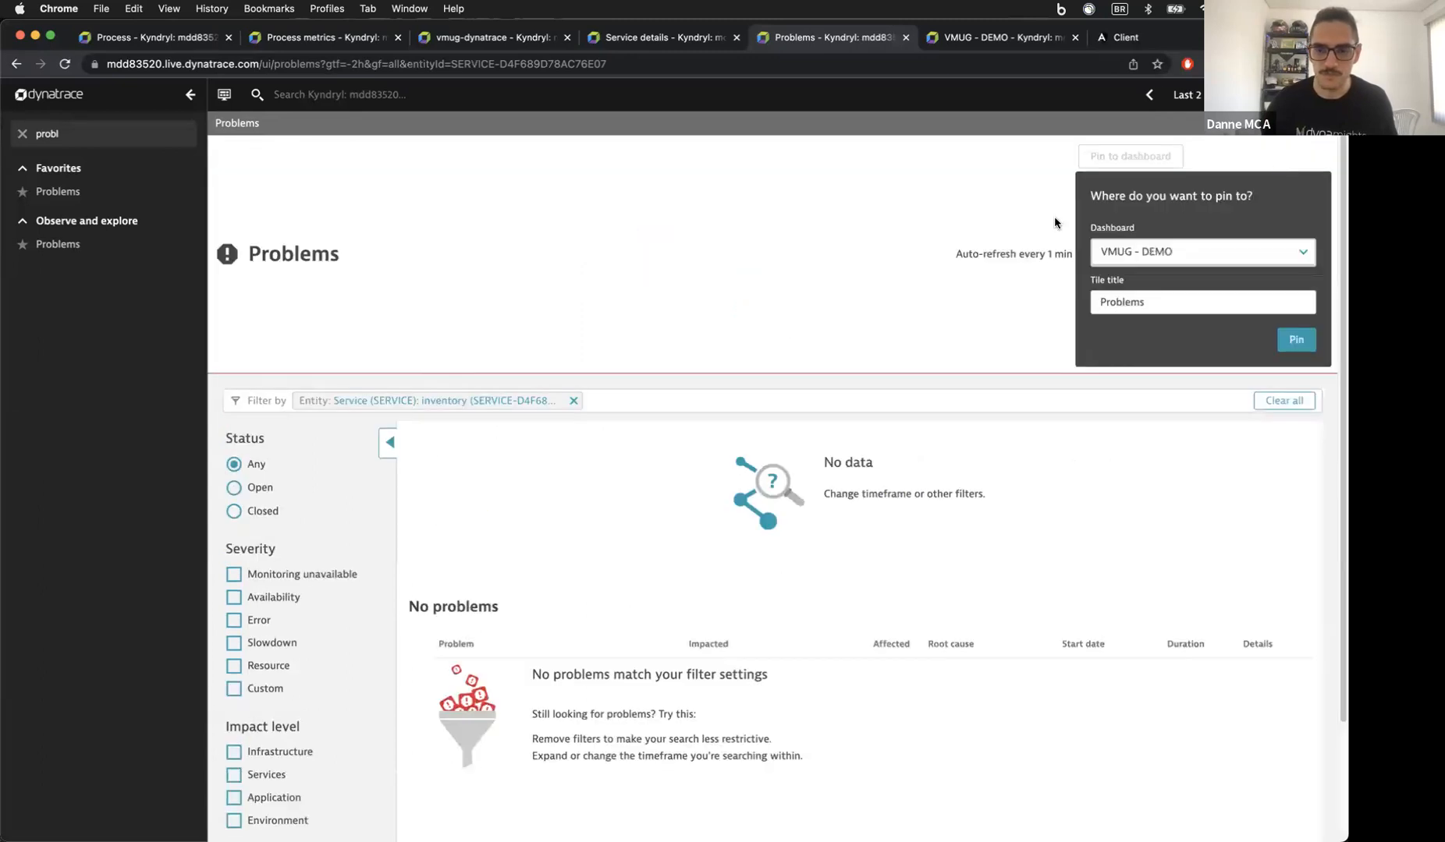
double_click(1146, 298)
type("Service")
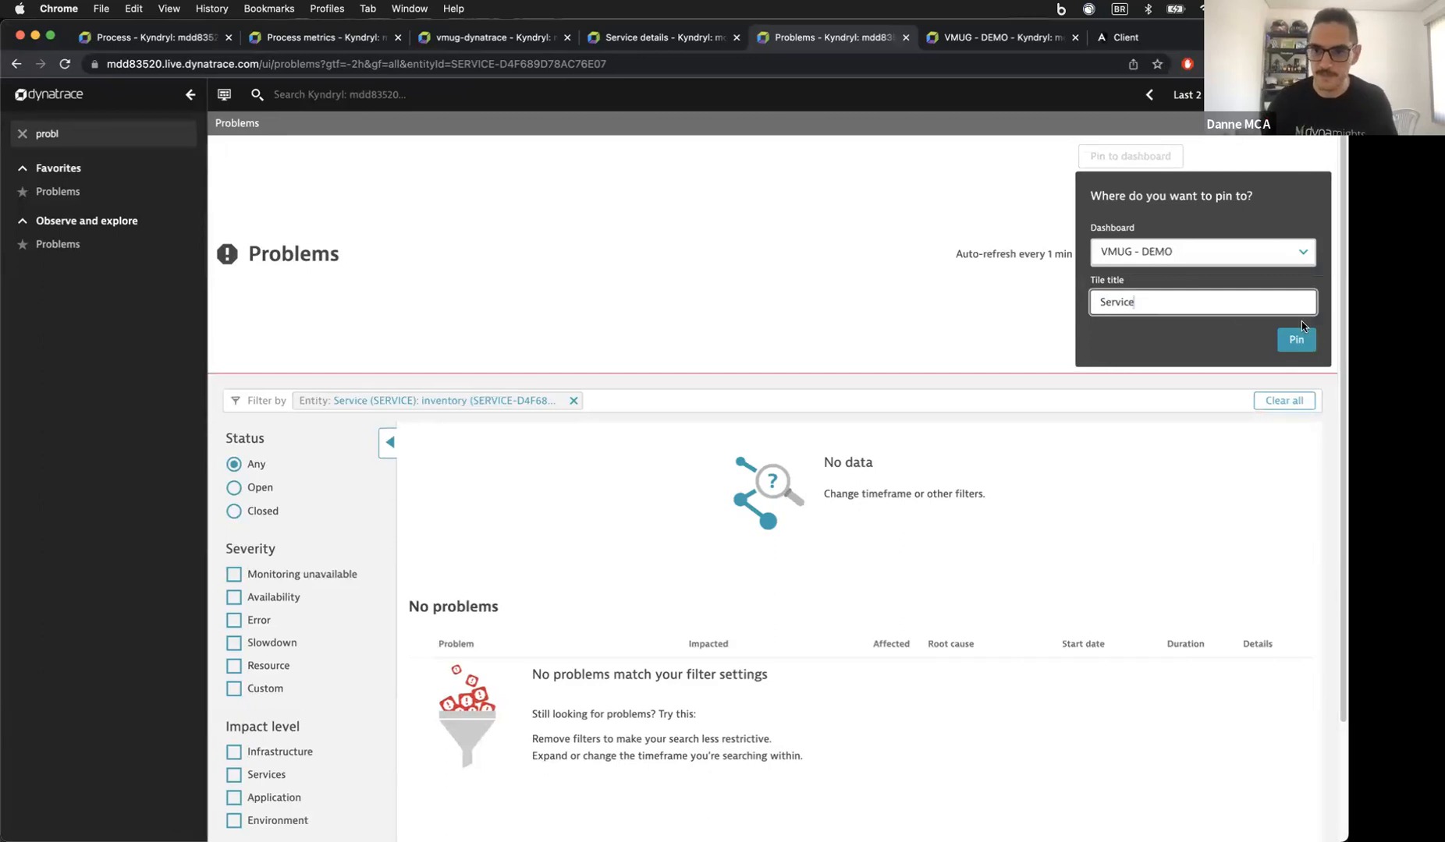
left_click(1295, 339)
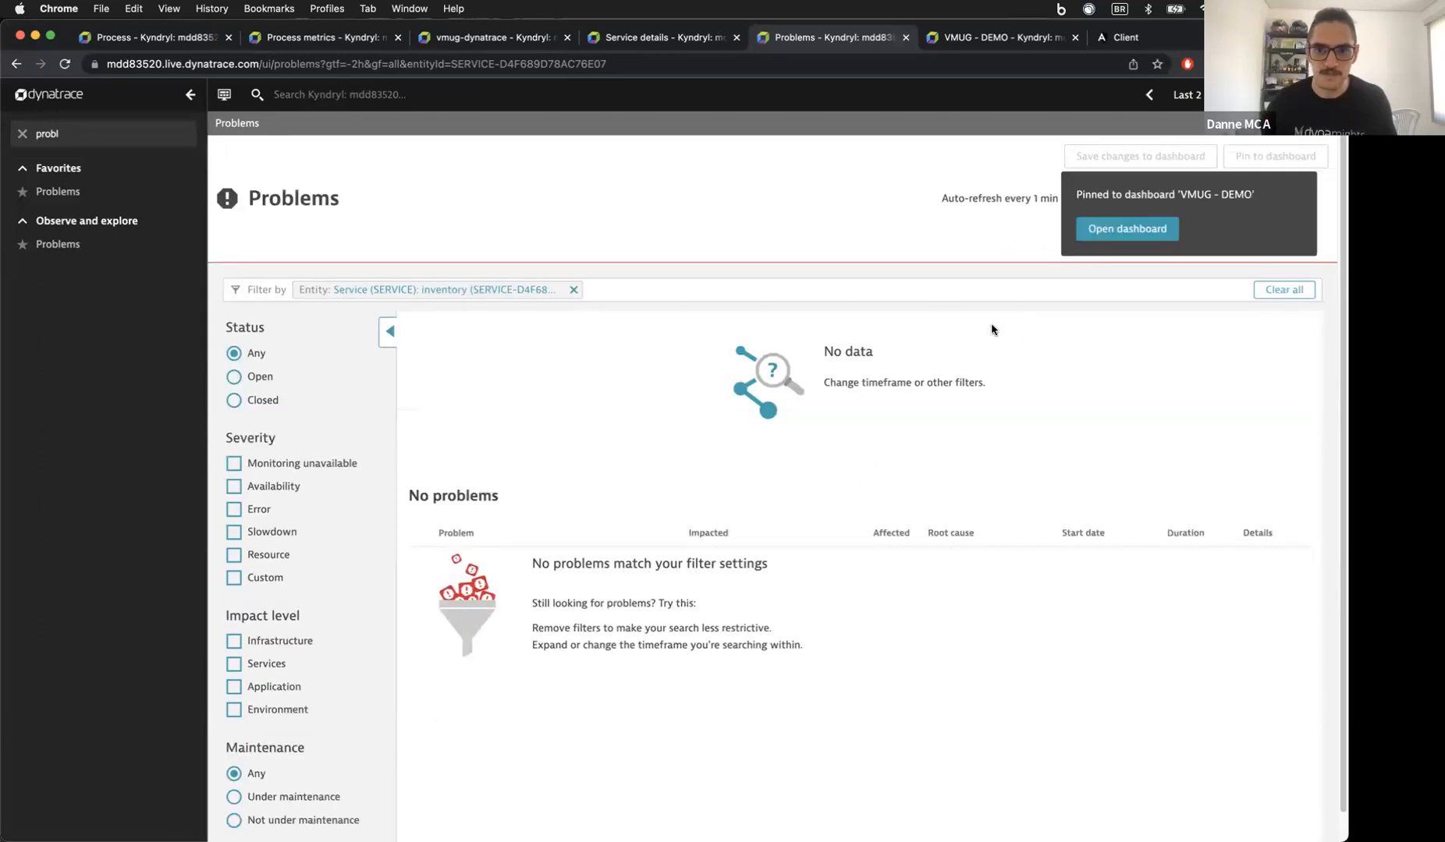
left_click(573, 208)
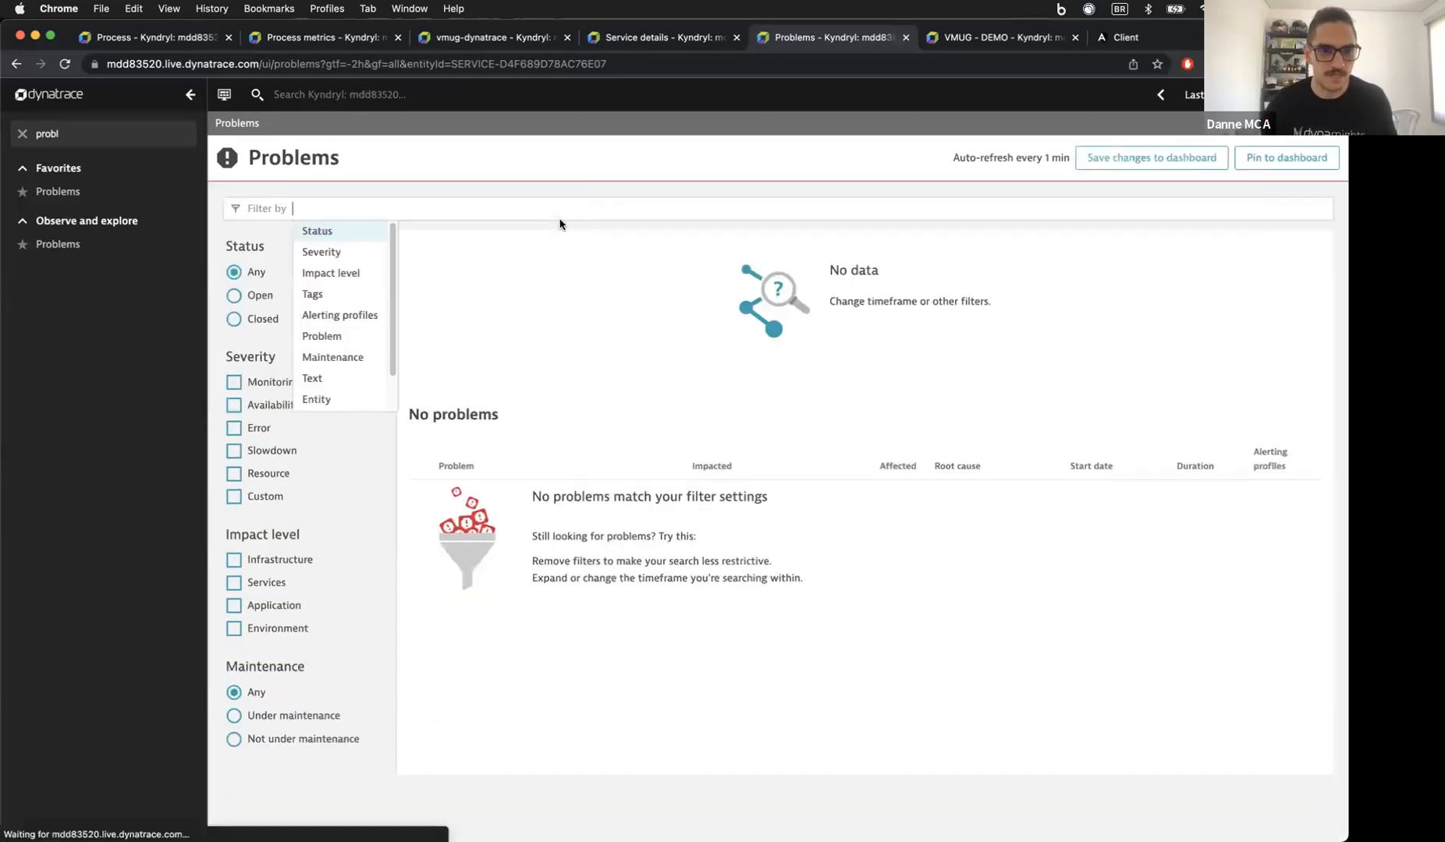
Step: Filter the Problems view to the Supliers app test synthetic monitor
scroll(337, 306, "down", 2)
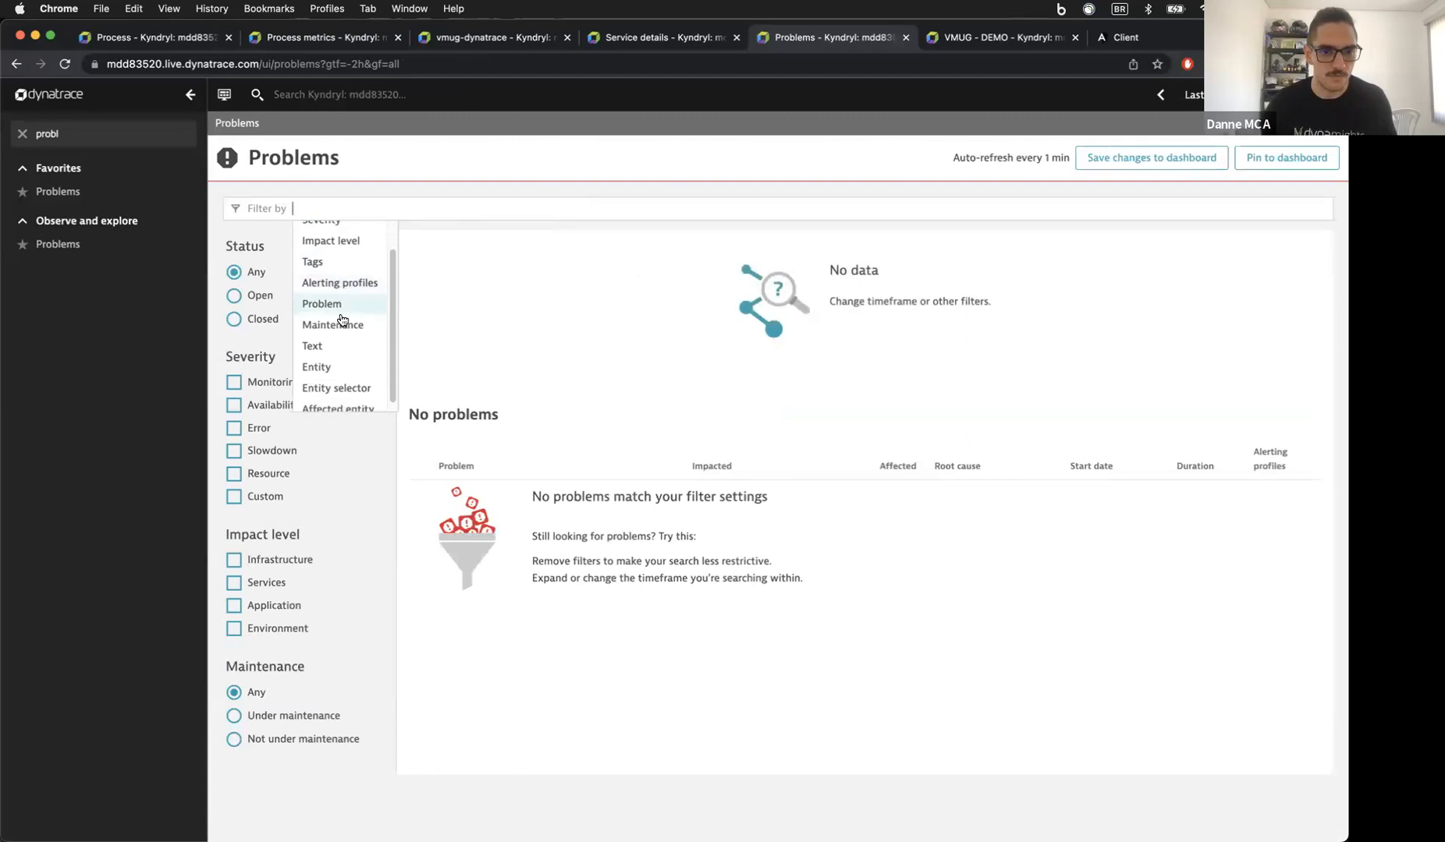
left_click(347, 361)
type("synth")
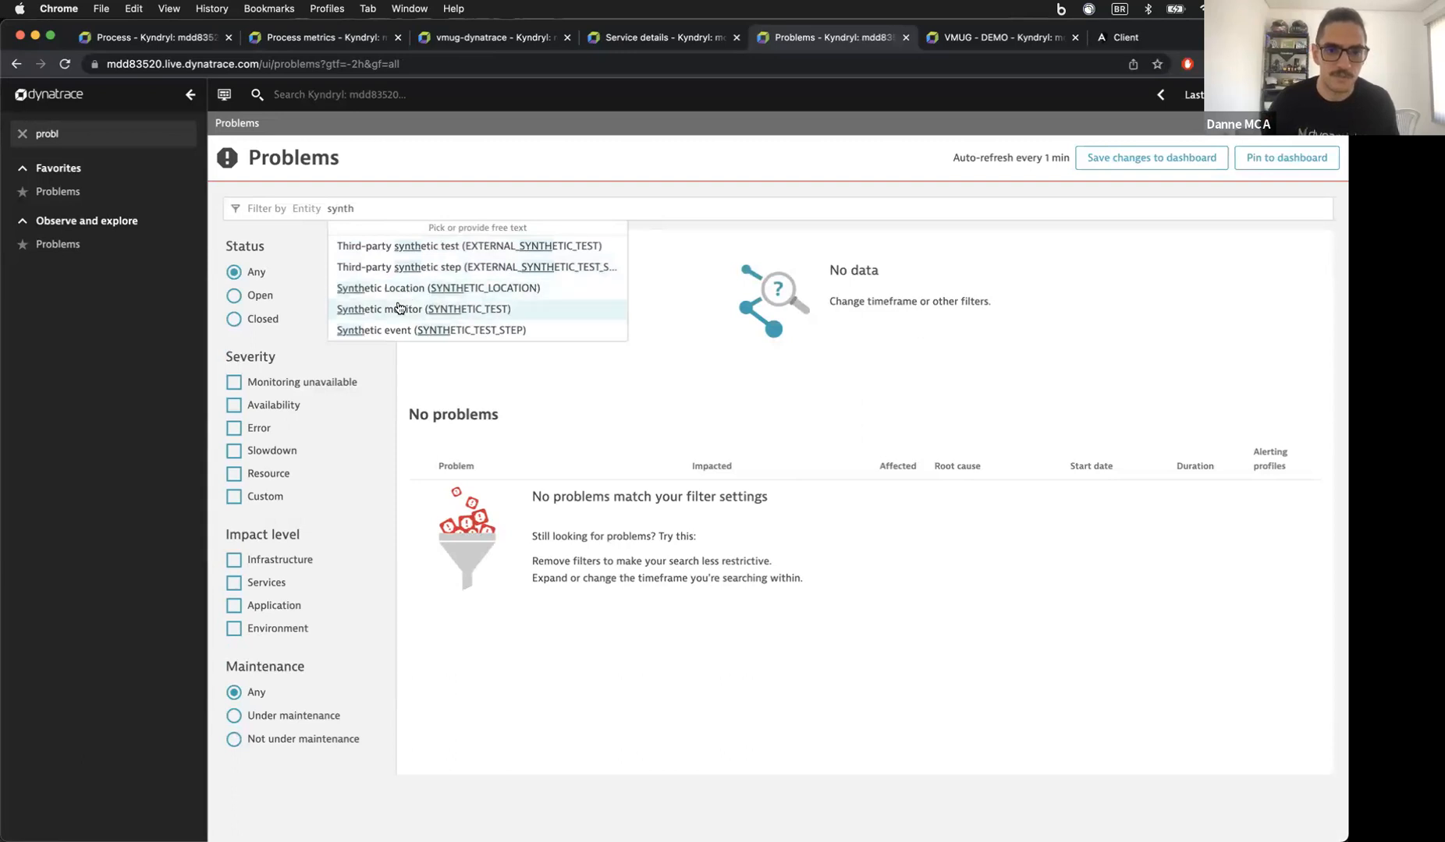
left_click(399, 308)
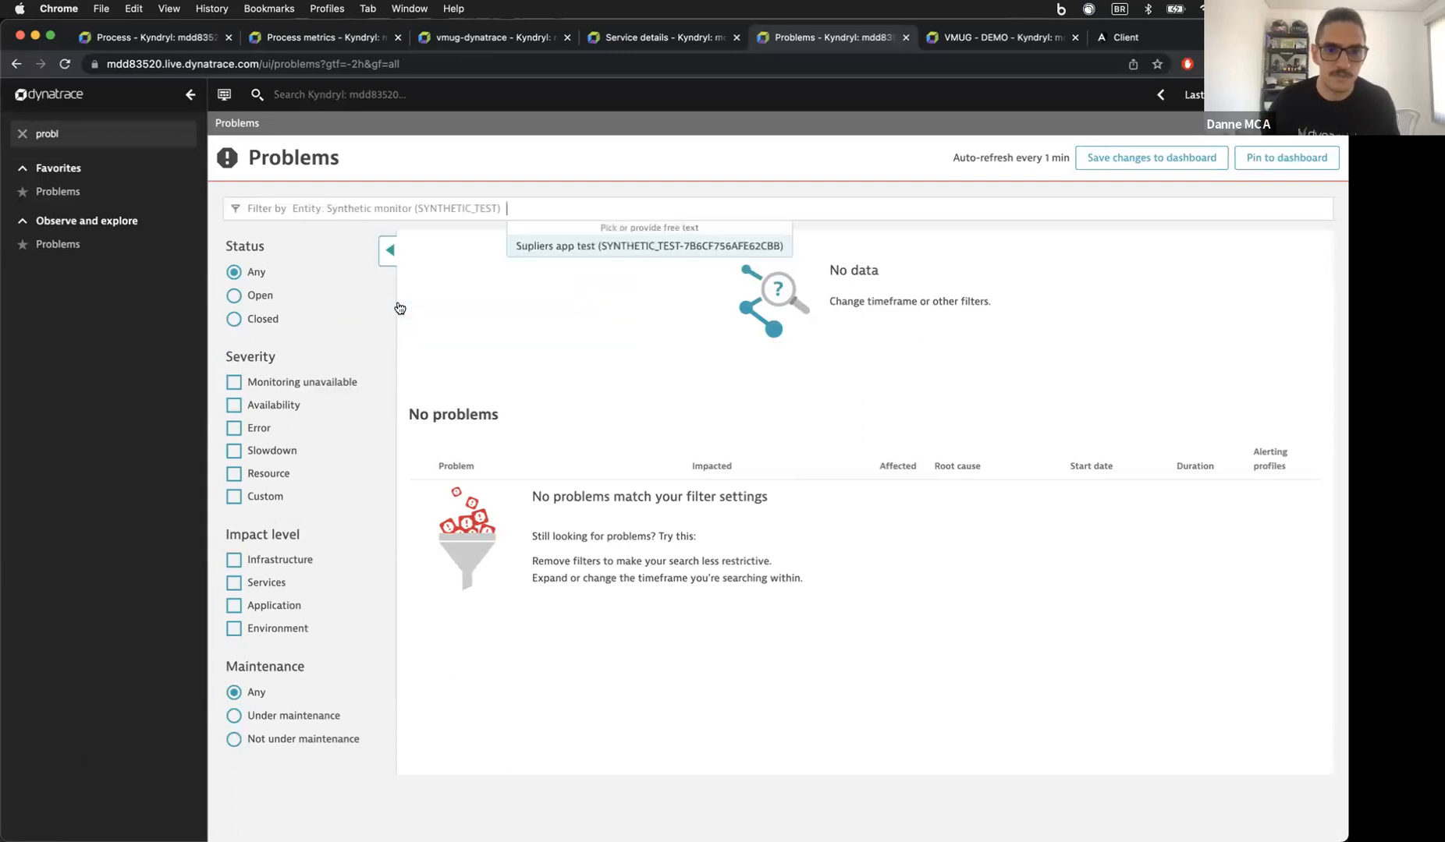
left_click(559, 246)
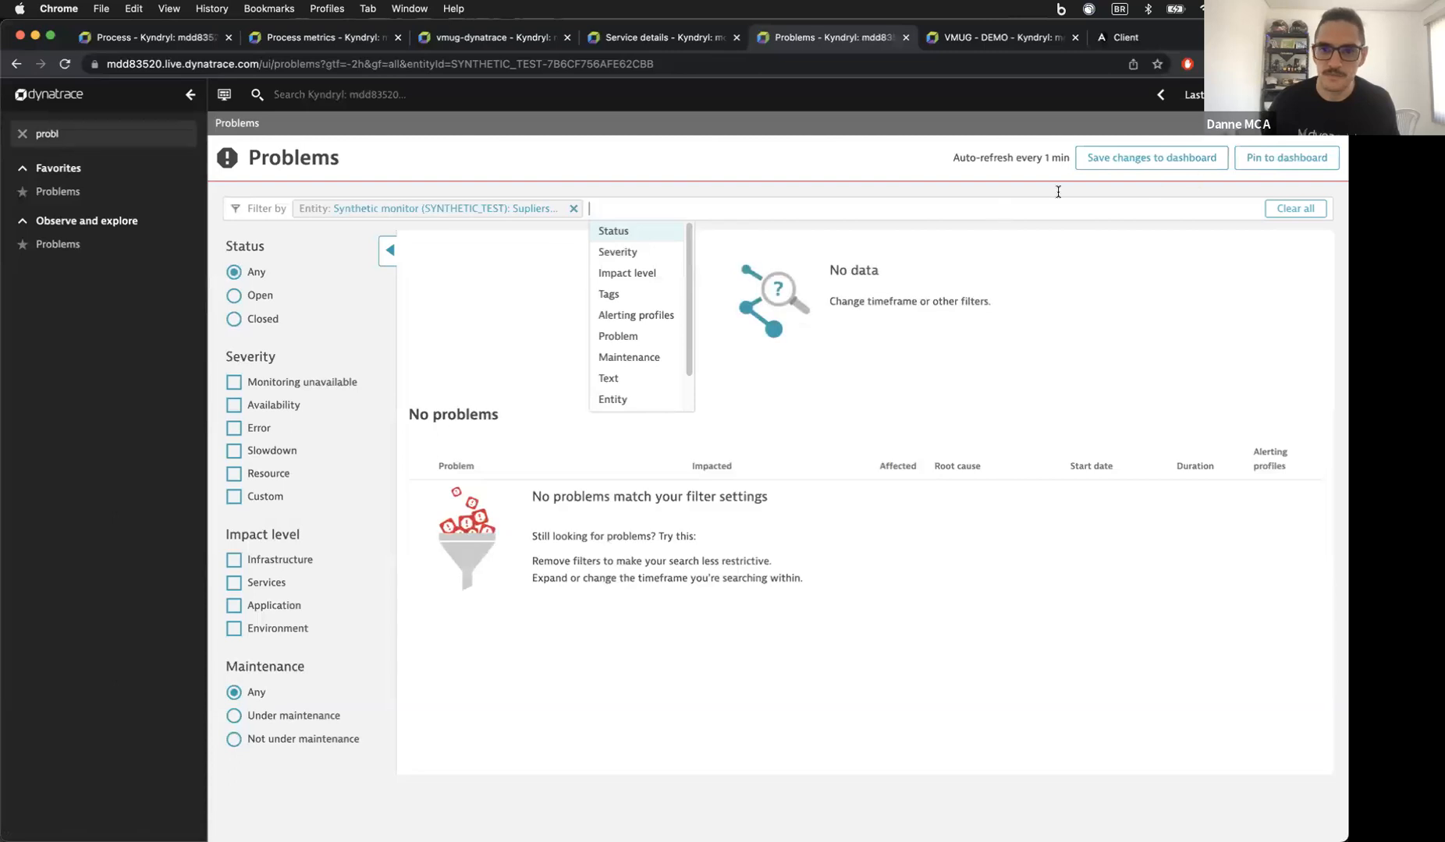
Step: Pin the view to VMUG - DEMO as a tile titled 'Synthetic', then bring up the dashboard
left_click(1286, 158)
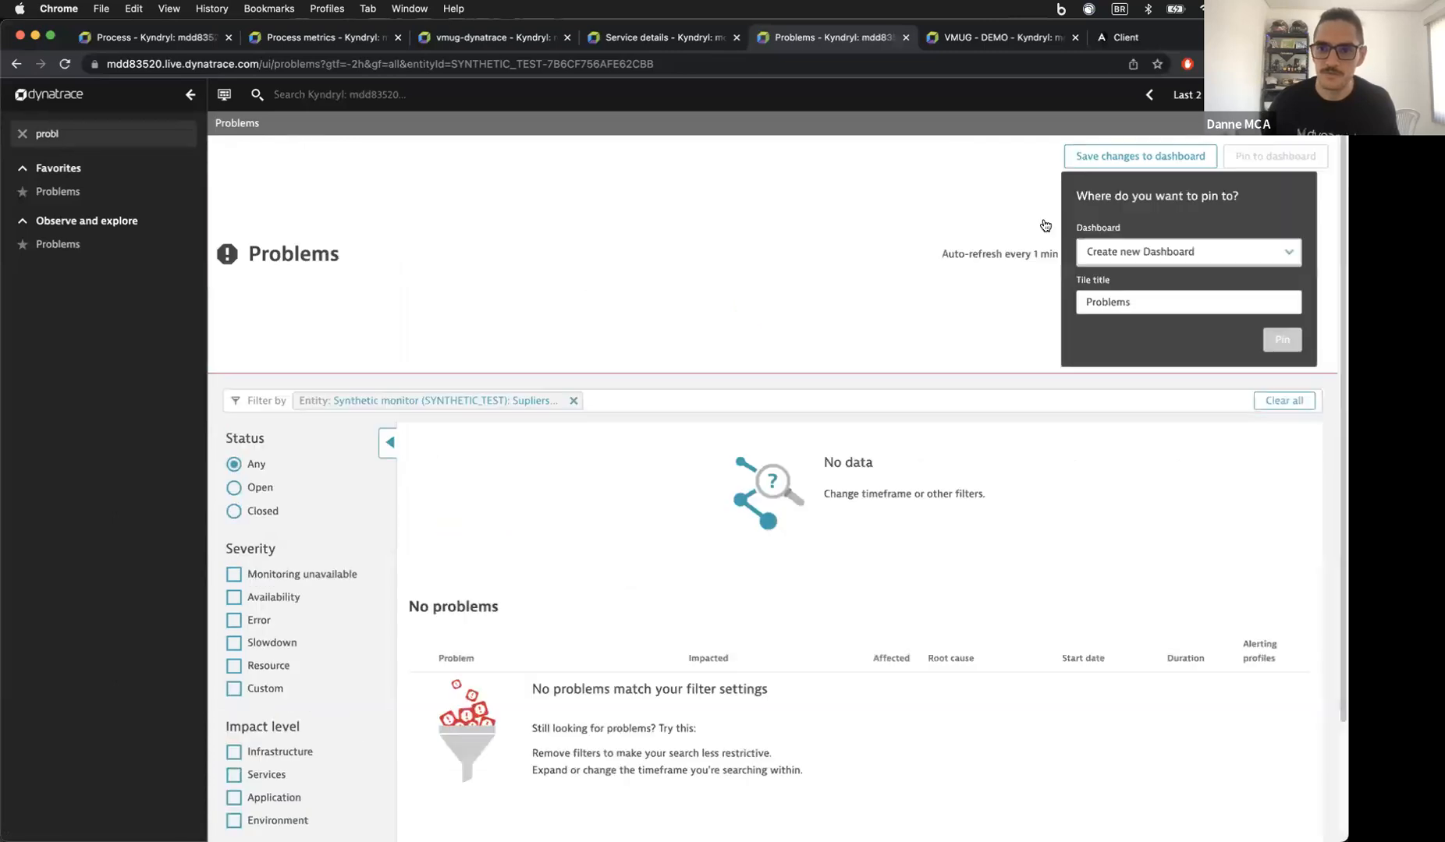
double_click(1111, 304)
type("Synthetic")
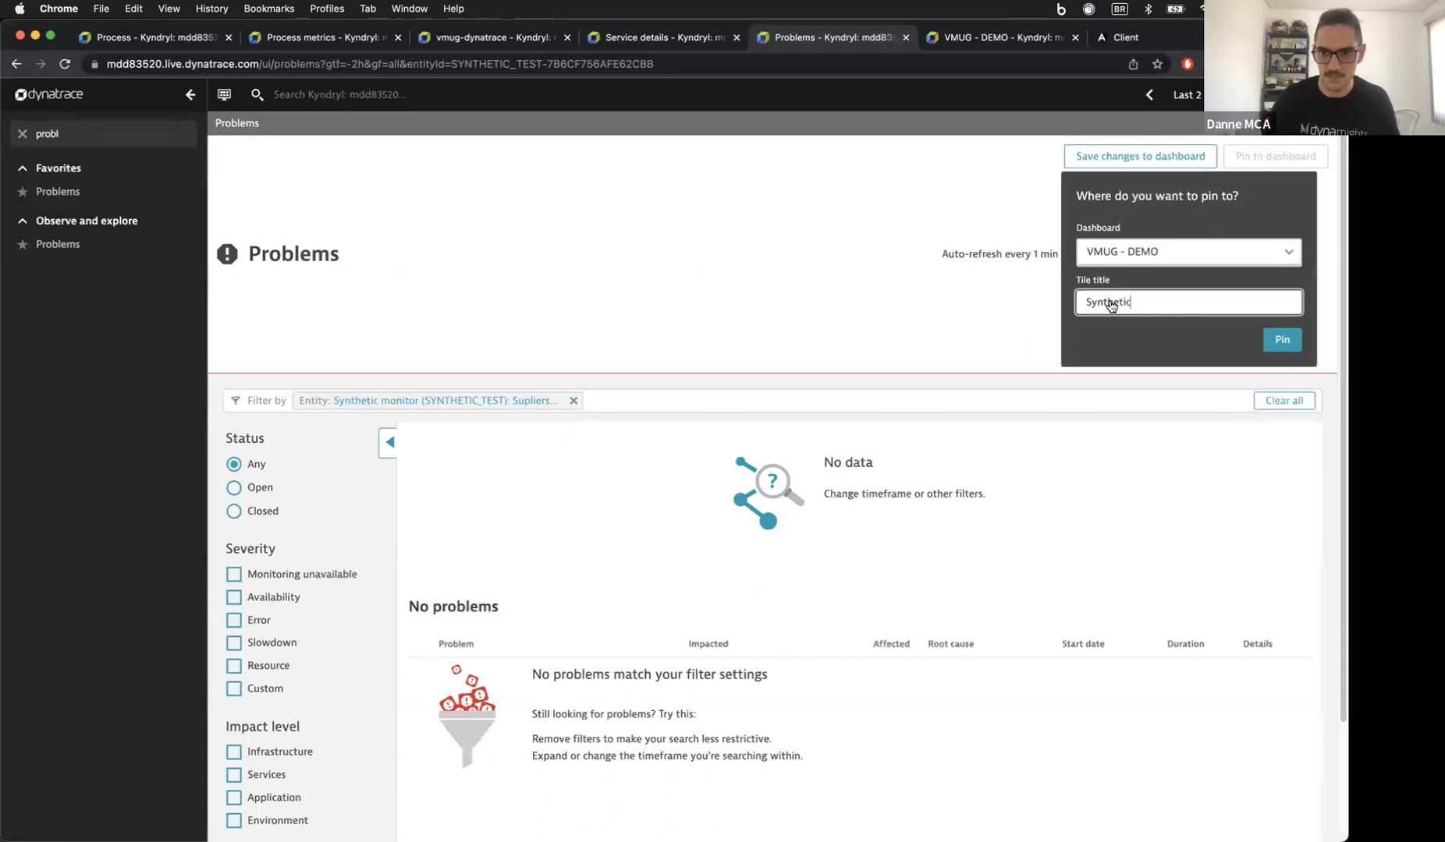
left_click(1280, 337)
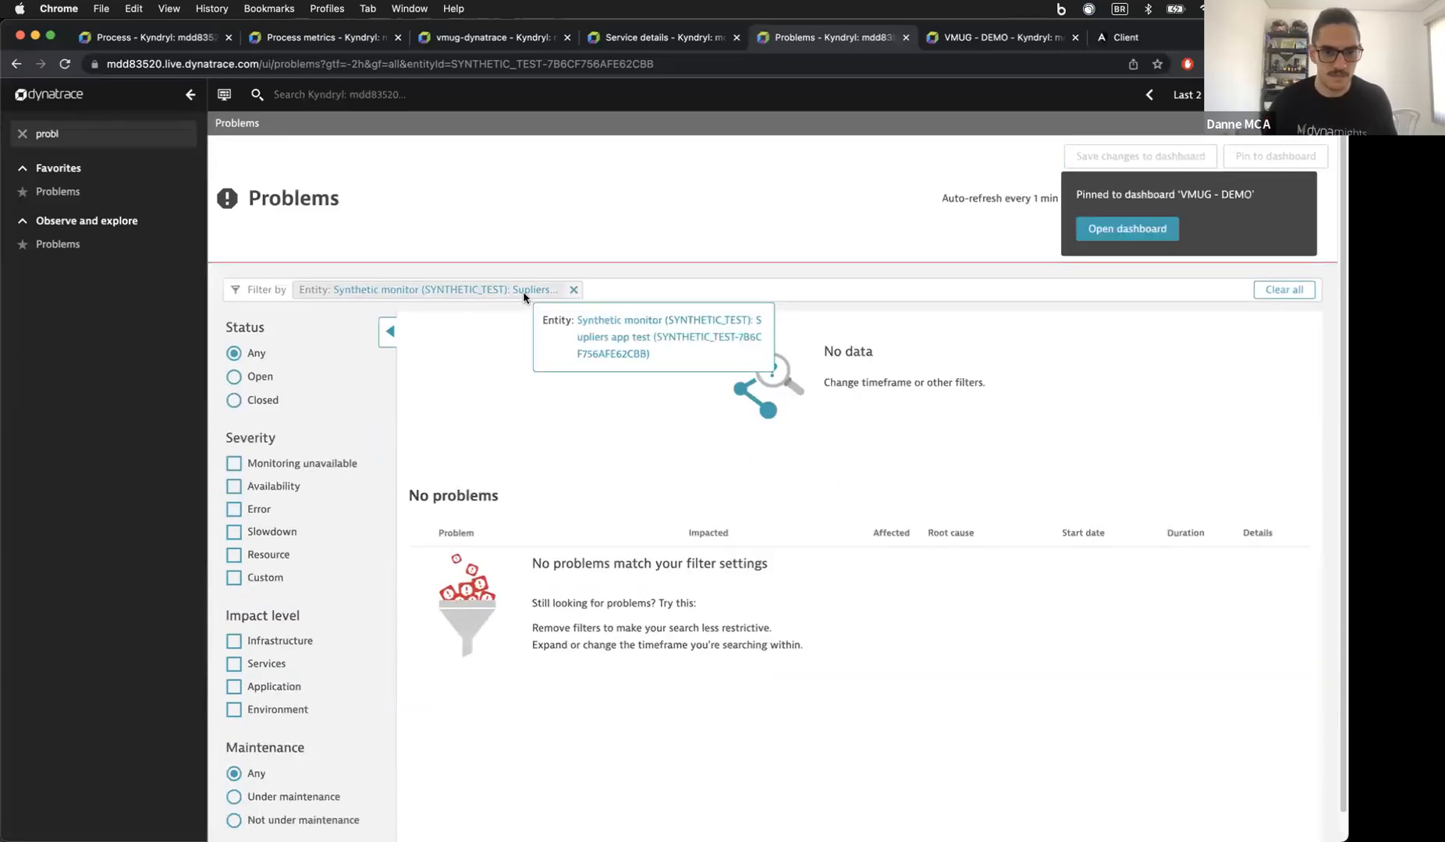
left_click(546, 207)
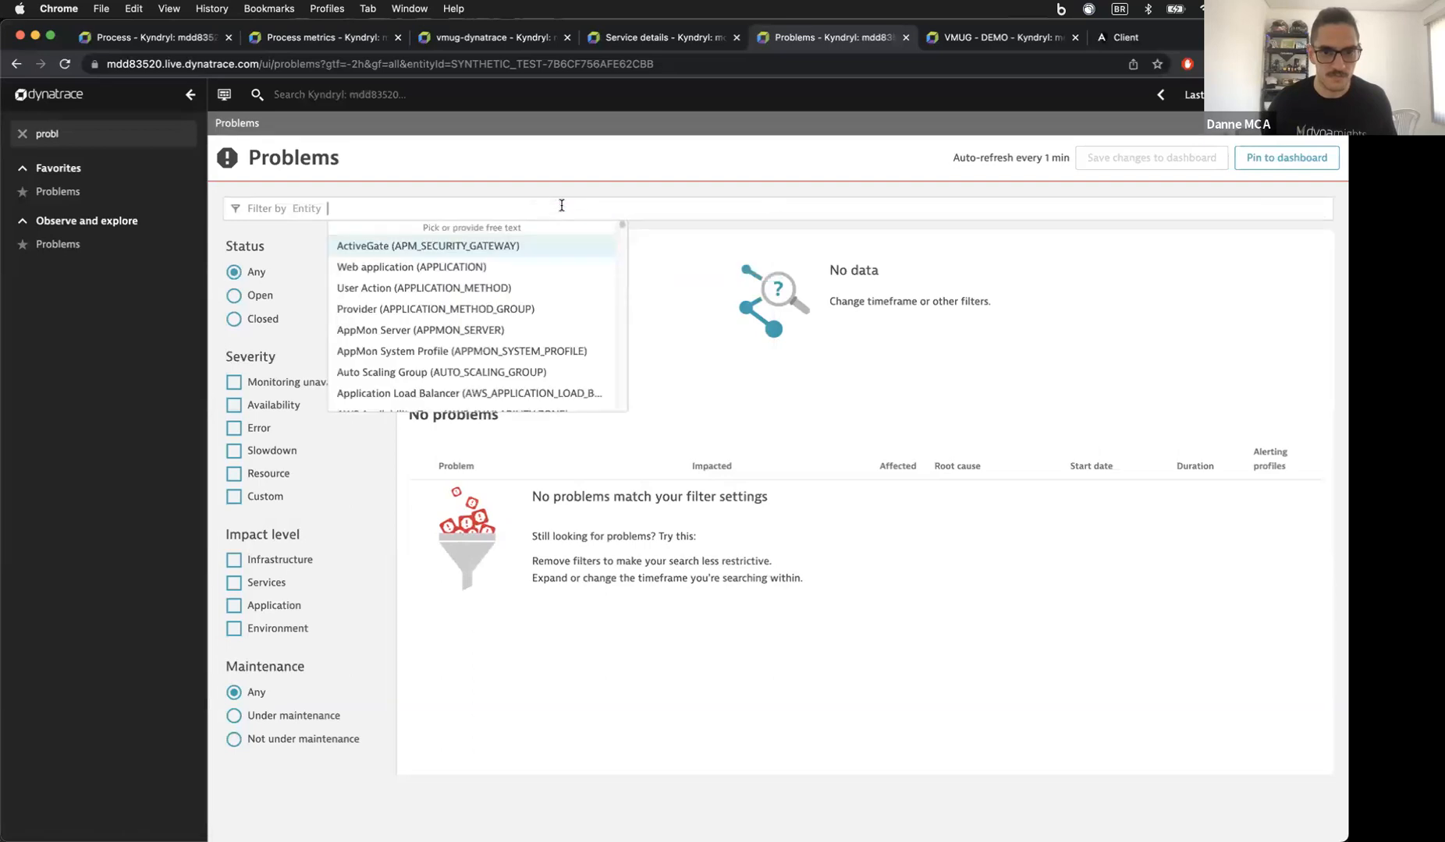
type("synthe")
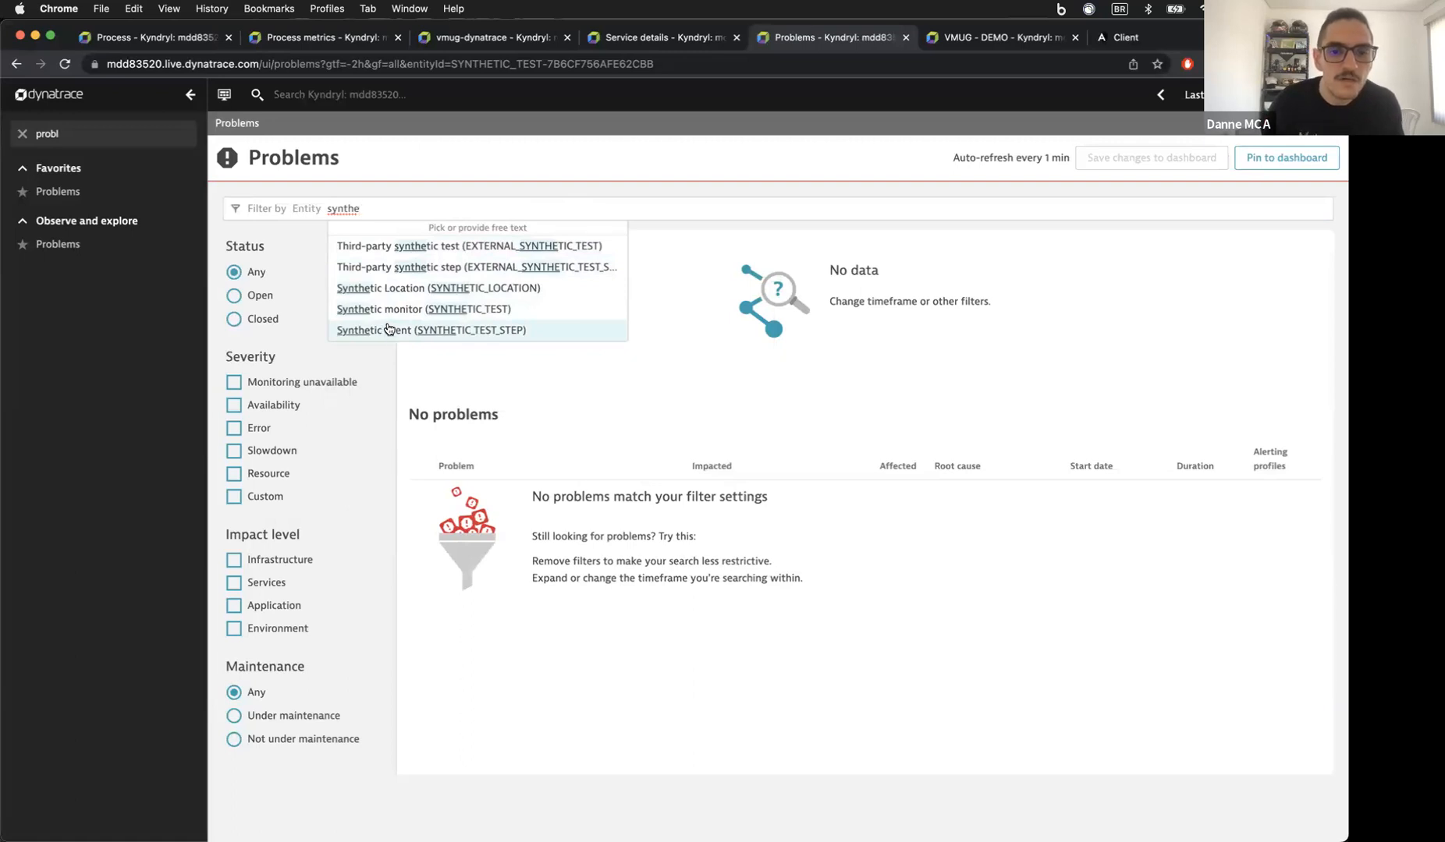
left_click(457, 190)
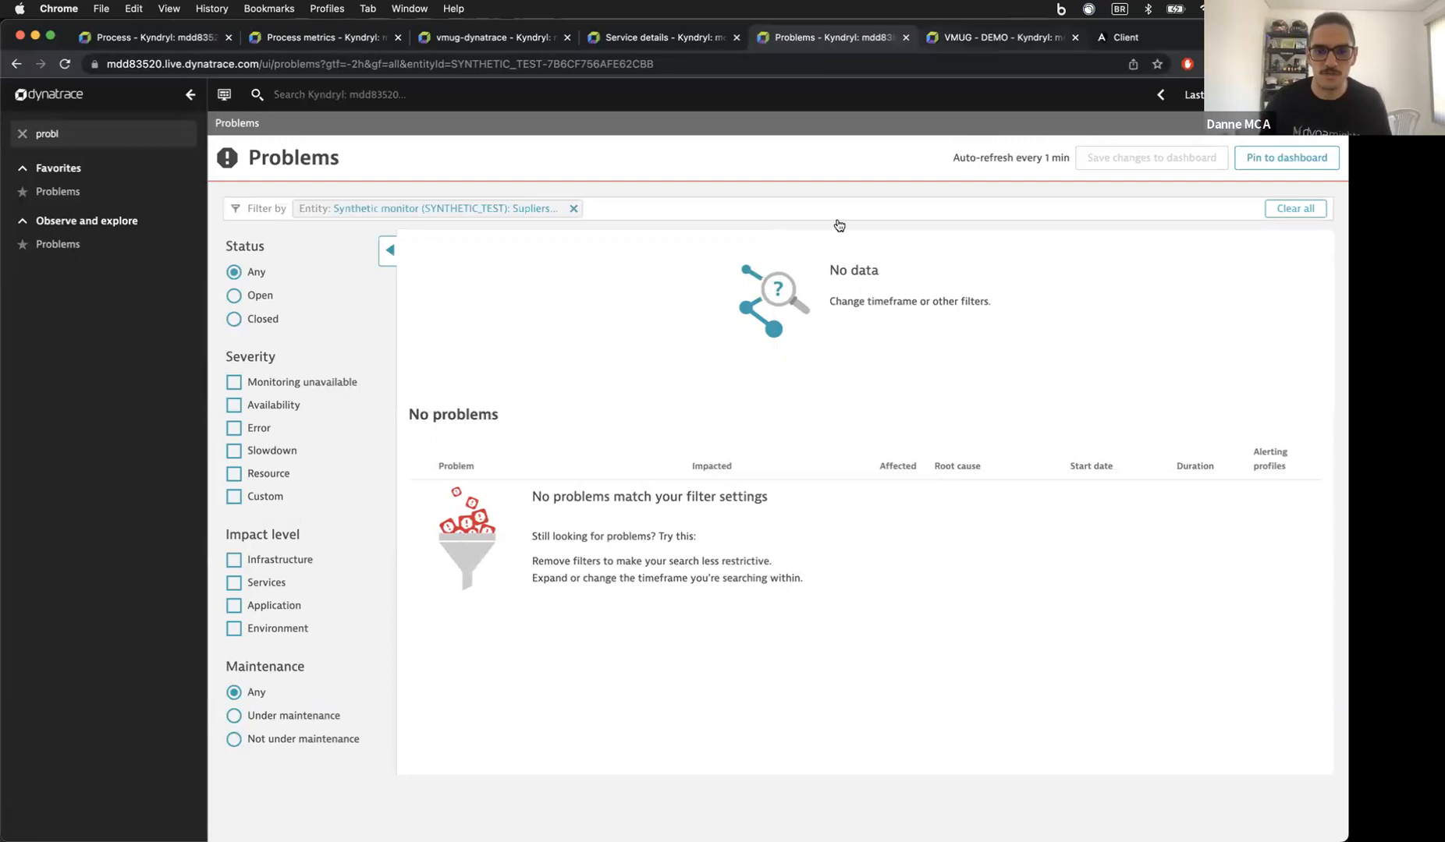
key("ctrl+Tab")
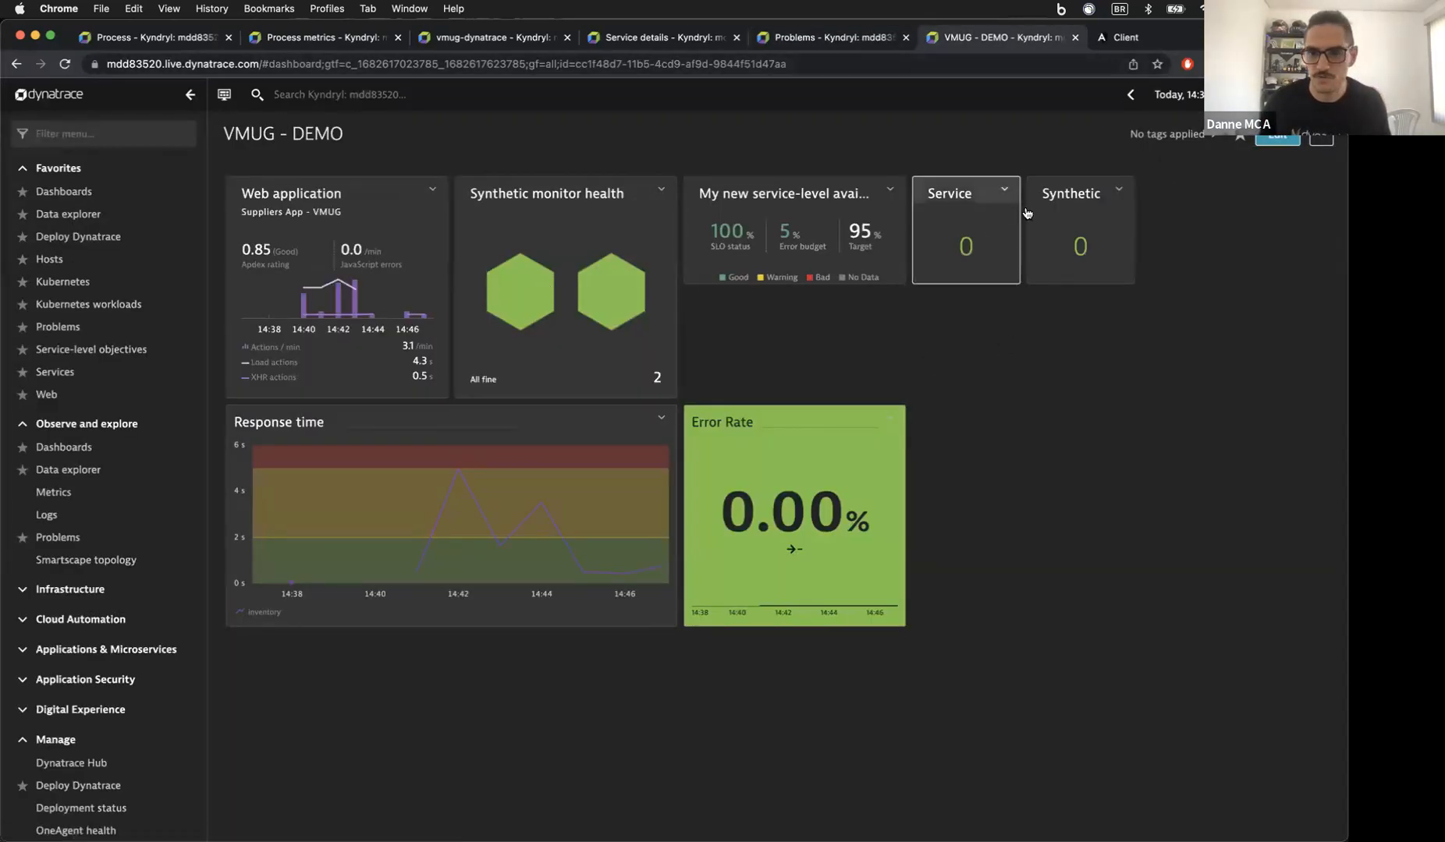
Step: Move the Service and Synthetic problem tiles side by side under the SLO tile
left_click(1264, 139)
left_click_drag(949, 265, 717, 371)
left_click_drag(1053, 245, 530, 366)
scroll(605, 366, "left", 5)
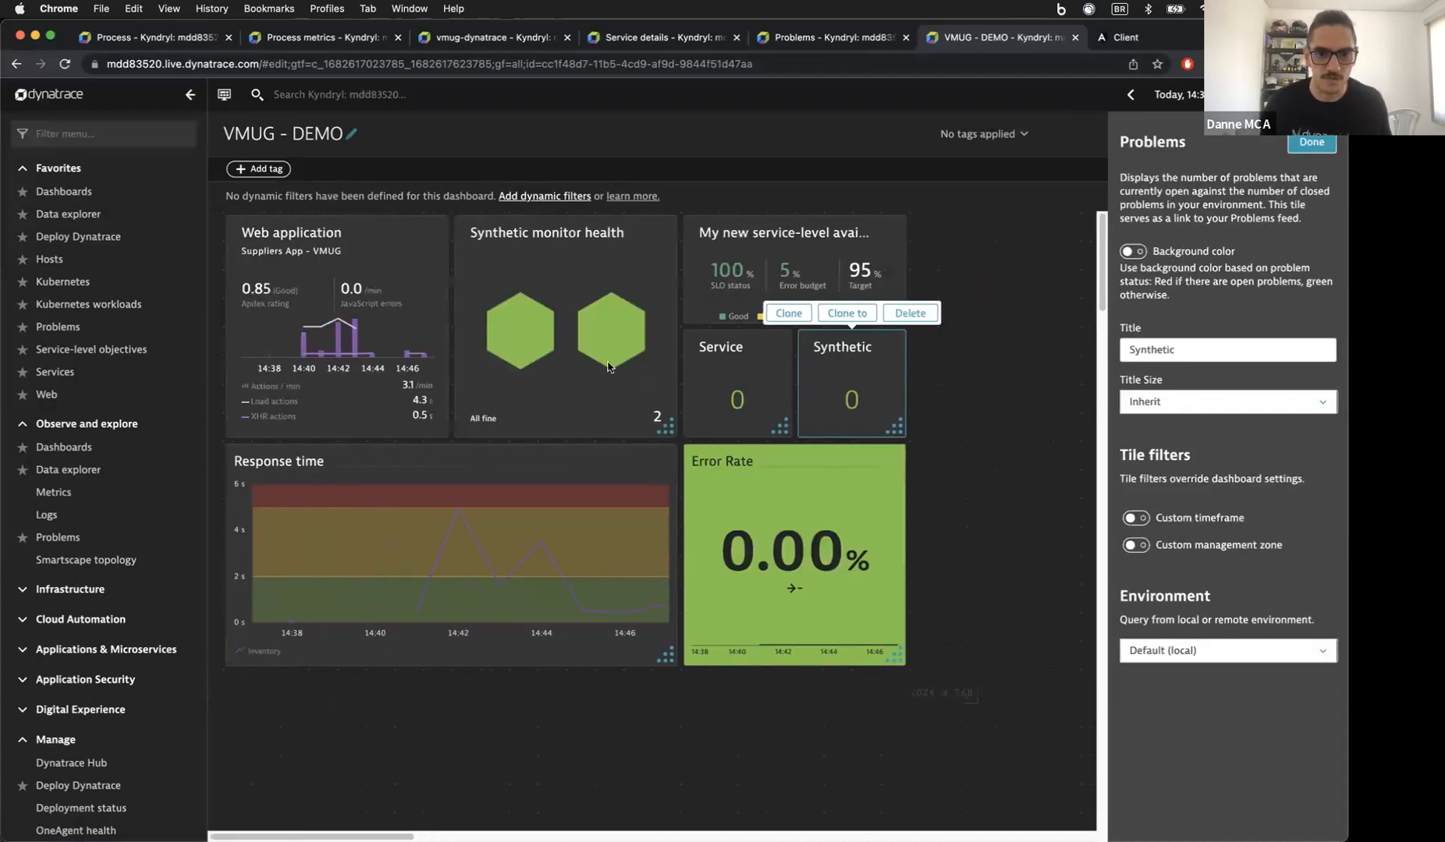
Step: Turn on Background color for both the Service and Synthetic tiles so they show problem status
left_click(732, 365)
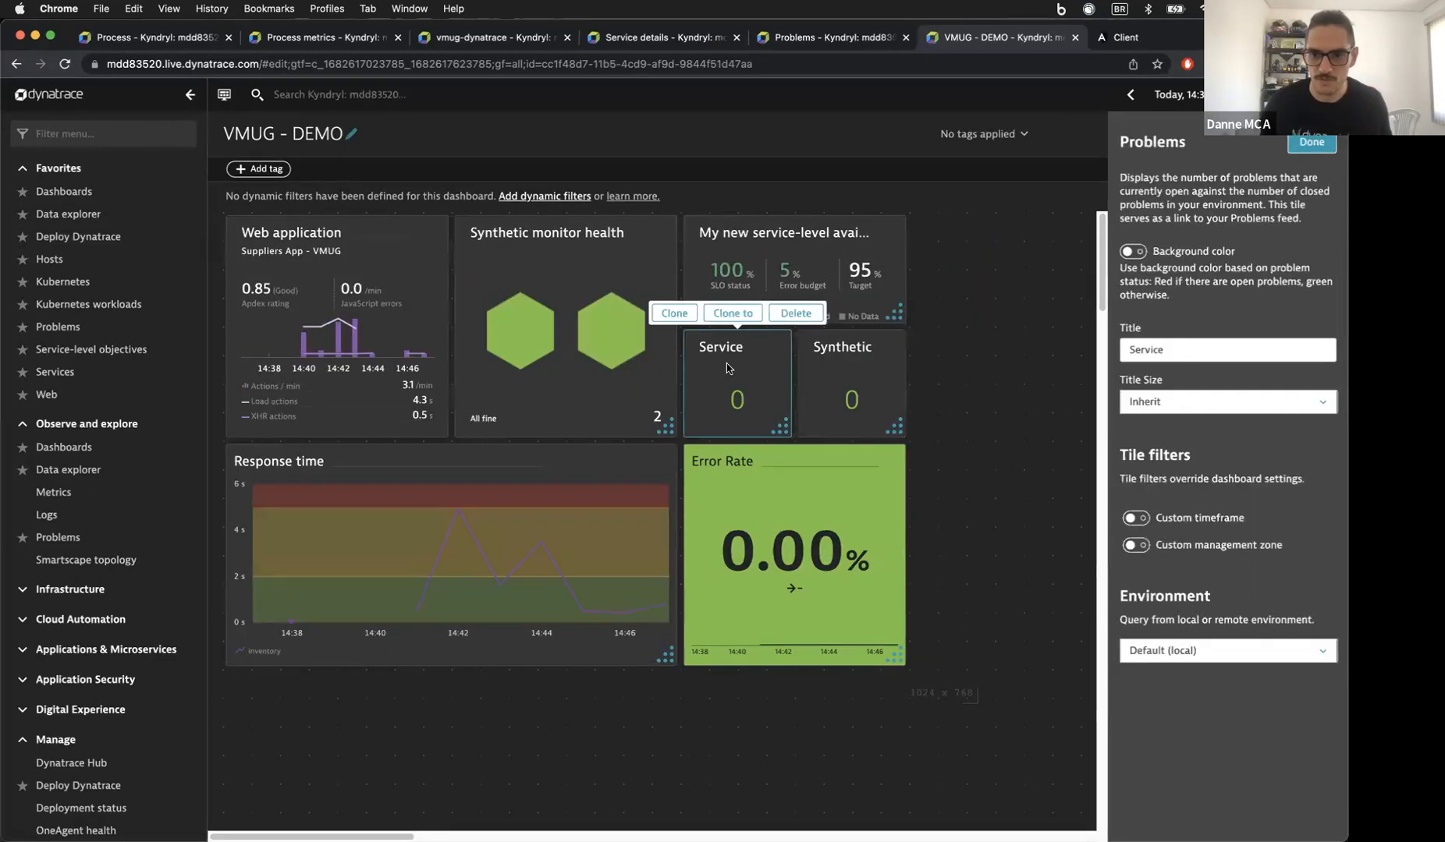
left_click(1133, 251)
left_click(850, 374)
left_click(1133, 252)
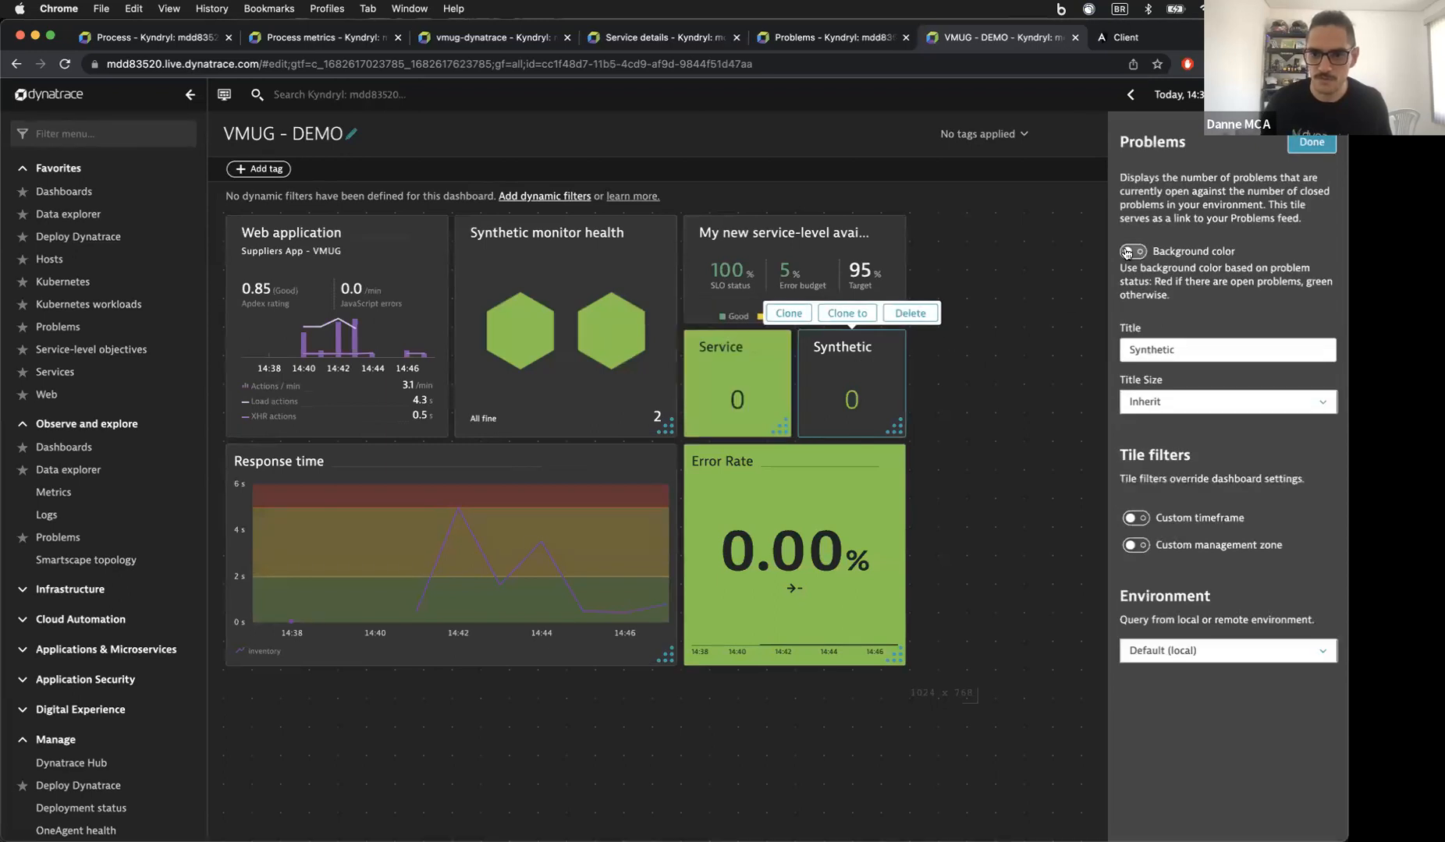
scroll(1013, 369, "right", 1)
left_click(971, 373)
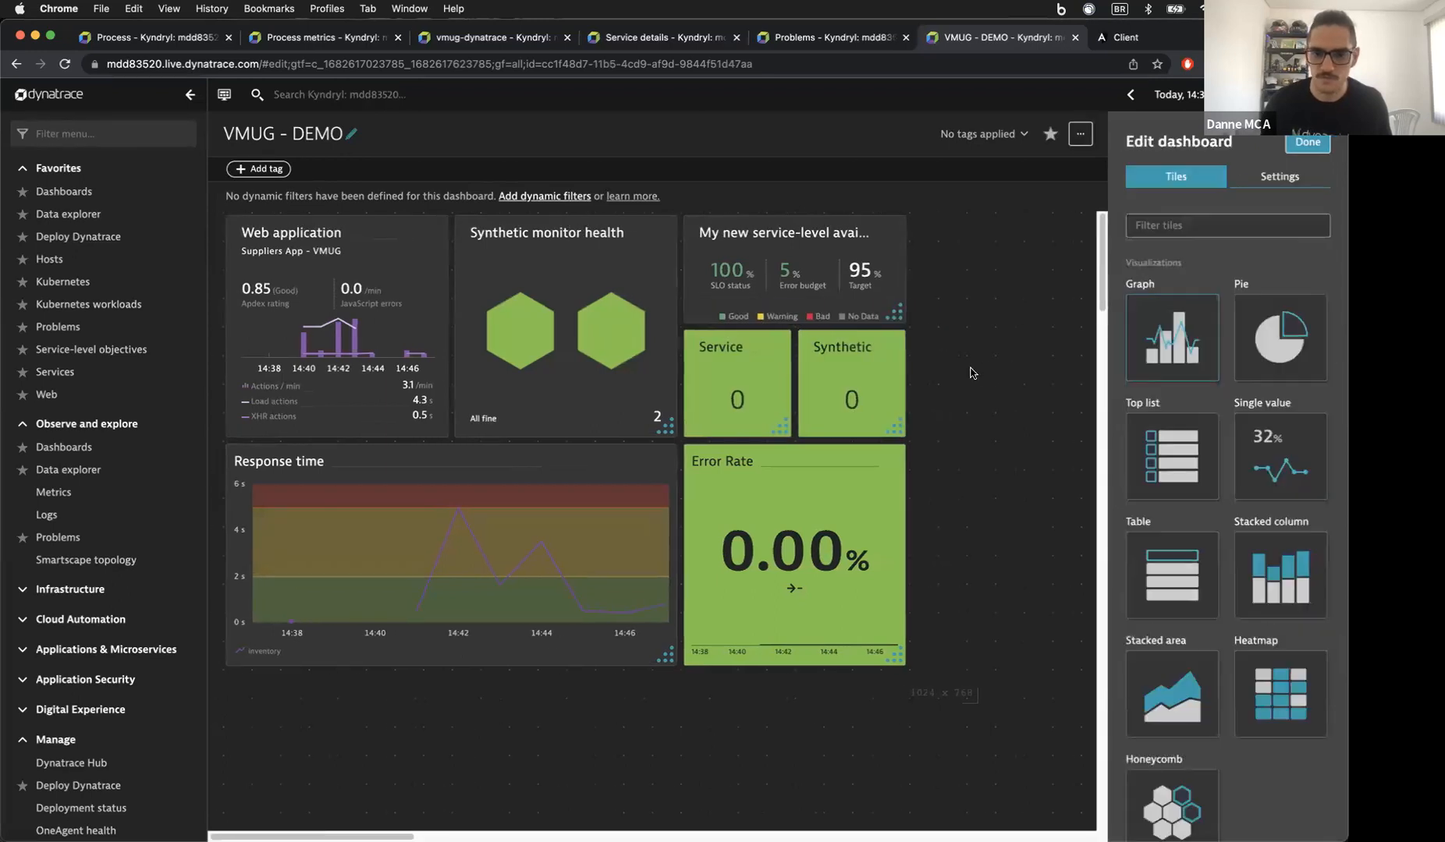
scroll(1006, 376, "left", 1)
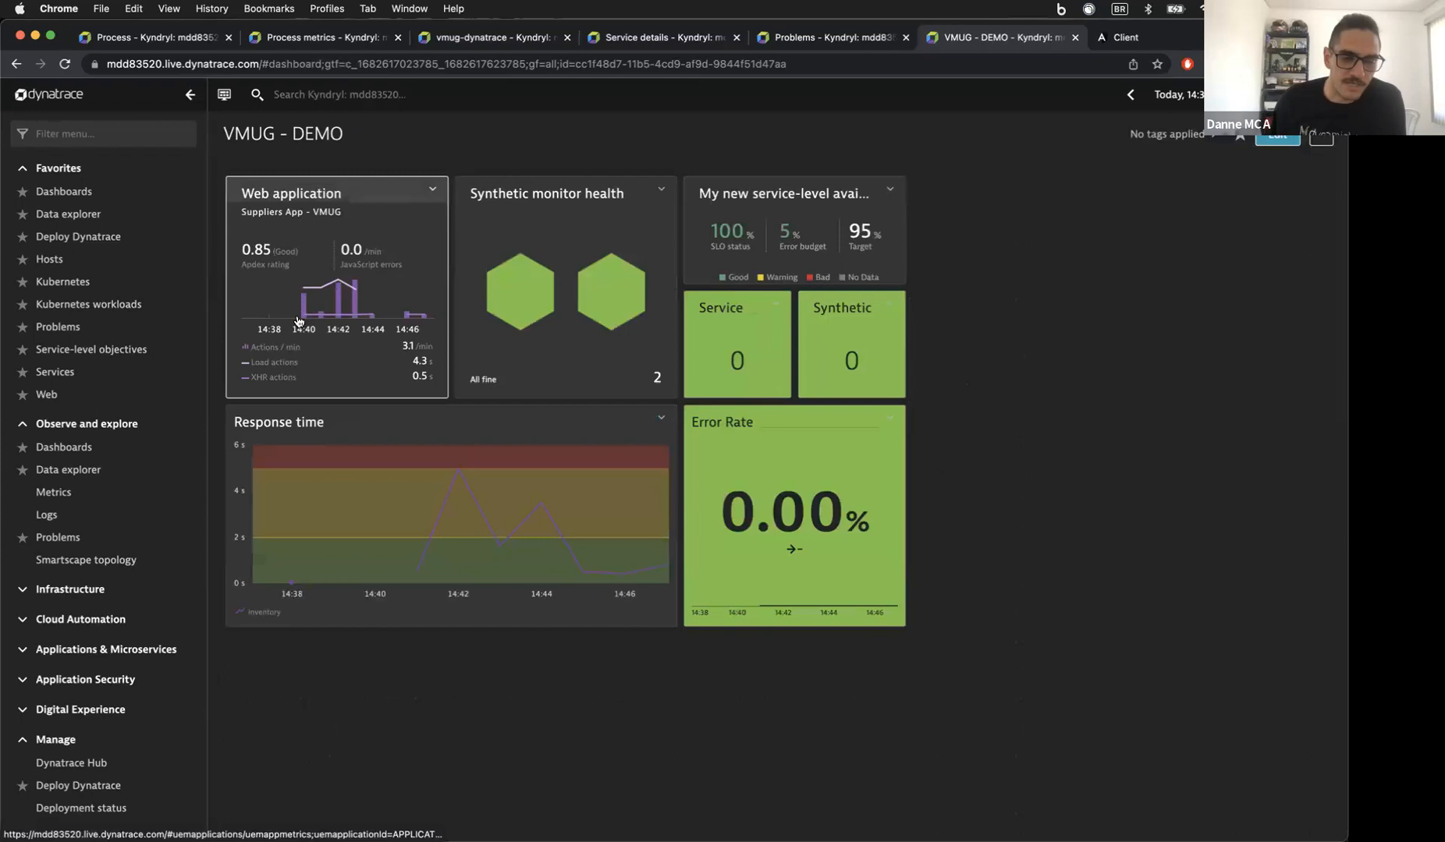
mouse_move(455, 509)
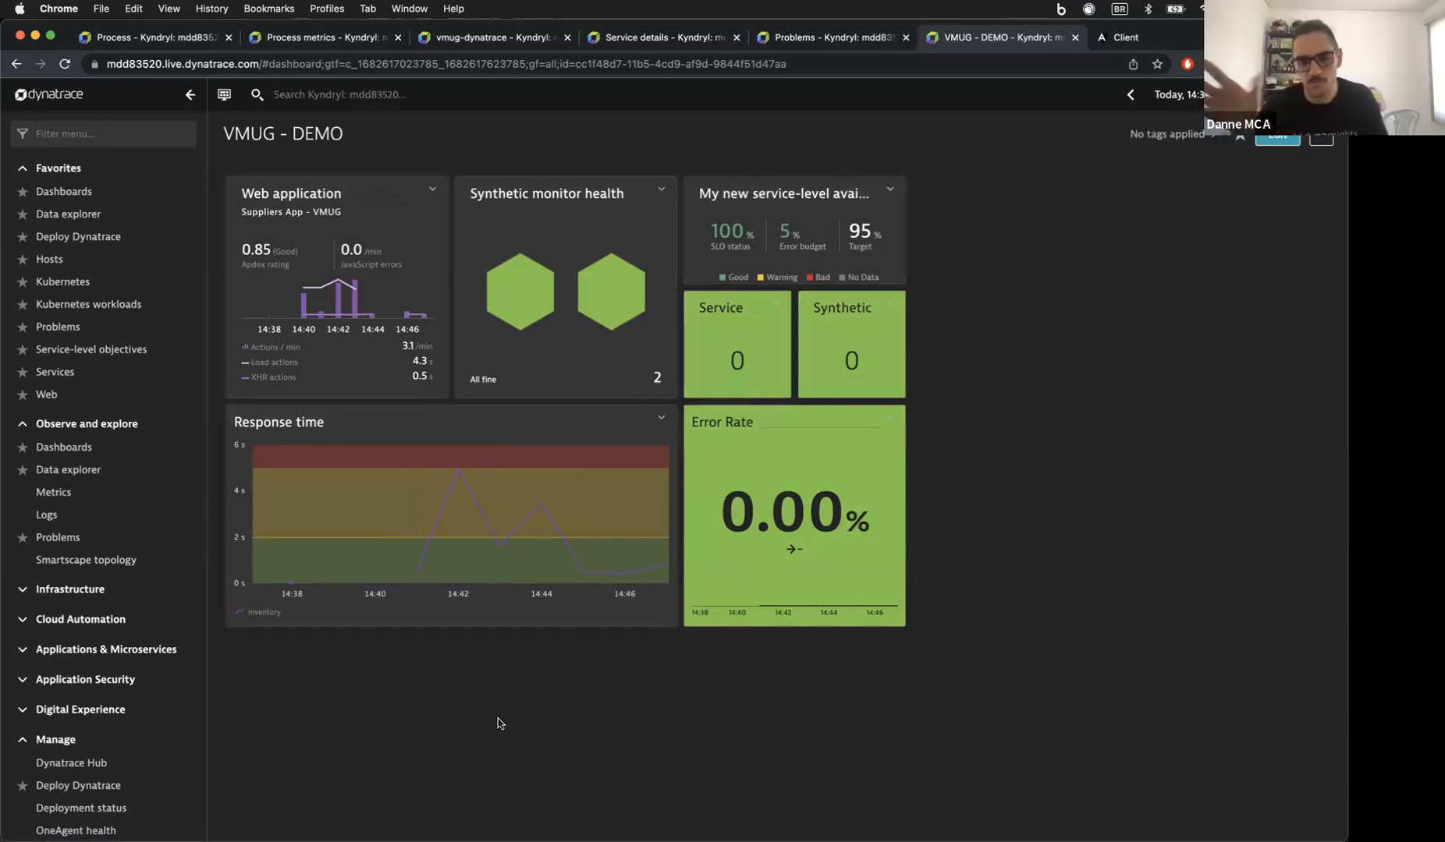
Step: Run ./Deployment_PipeLine.sh in Terminal to redeploy the suppliers app
mouse_move(530, 834)
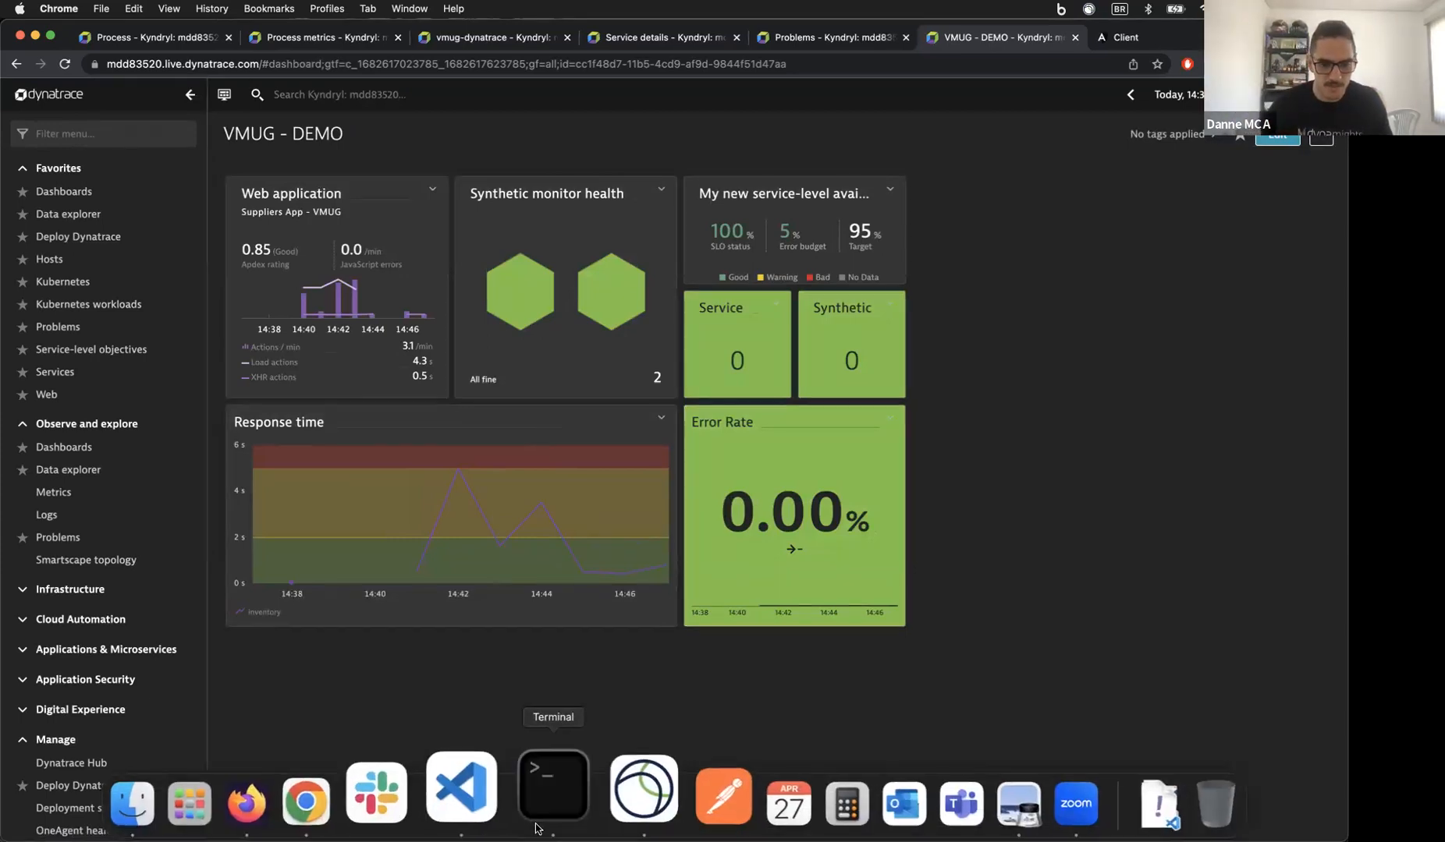
left_click(553, 787)
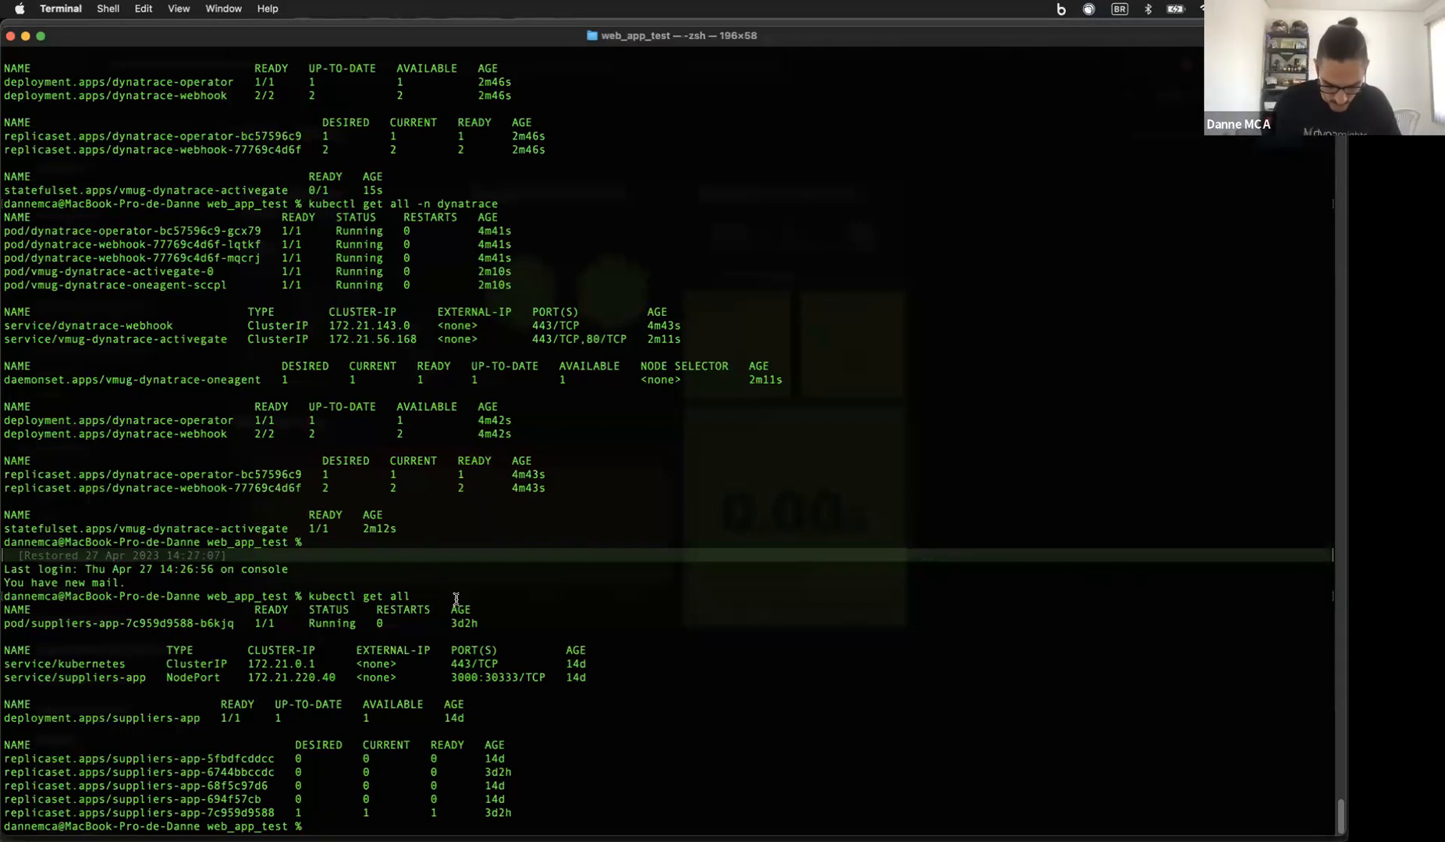
type("./Dep")
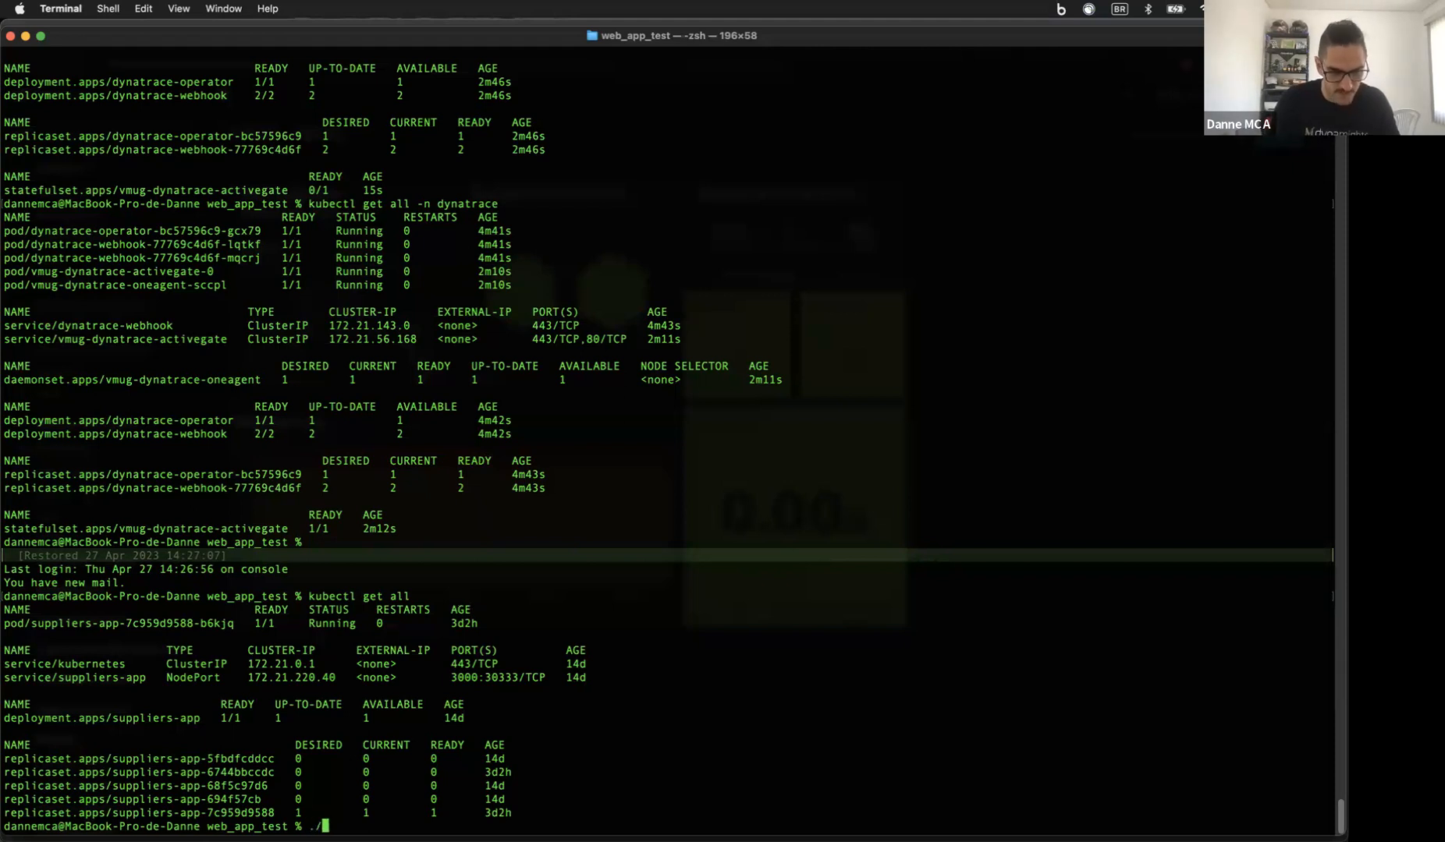
key("Tab")
key("Return")
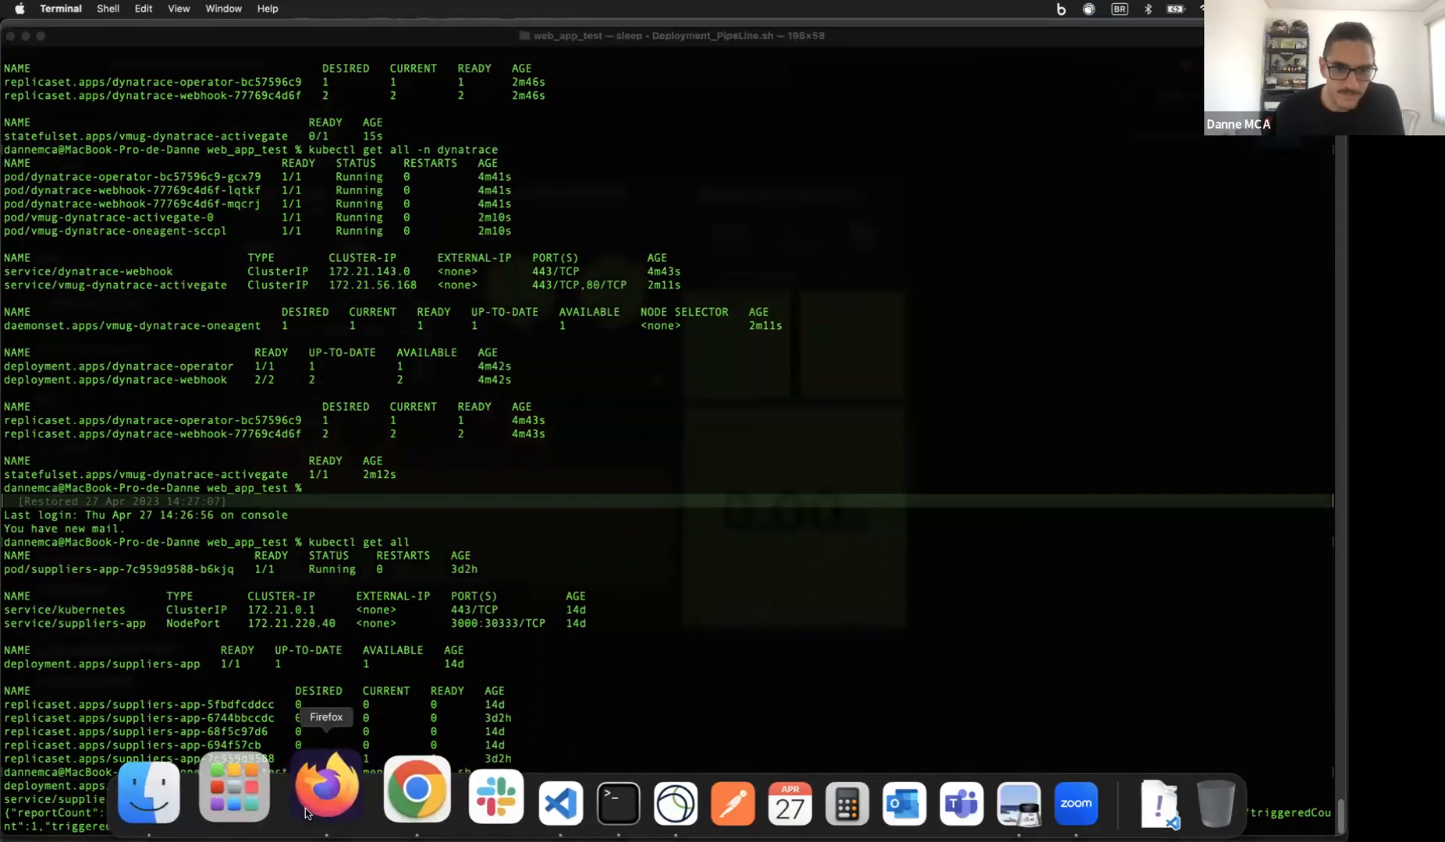
left_click(292, 792)
Step: Load the suppliers app root address by removing /home from the URL
left_click(109, 98)
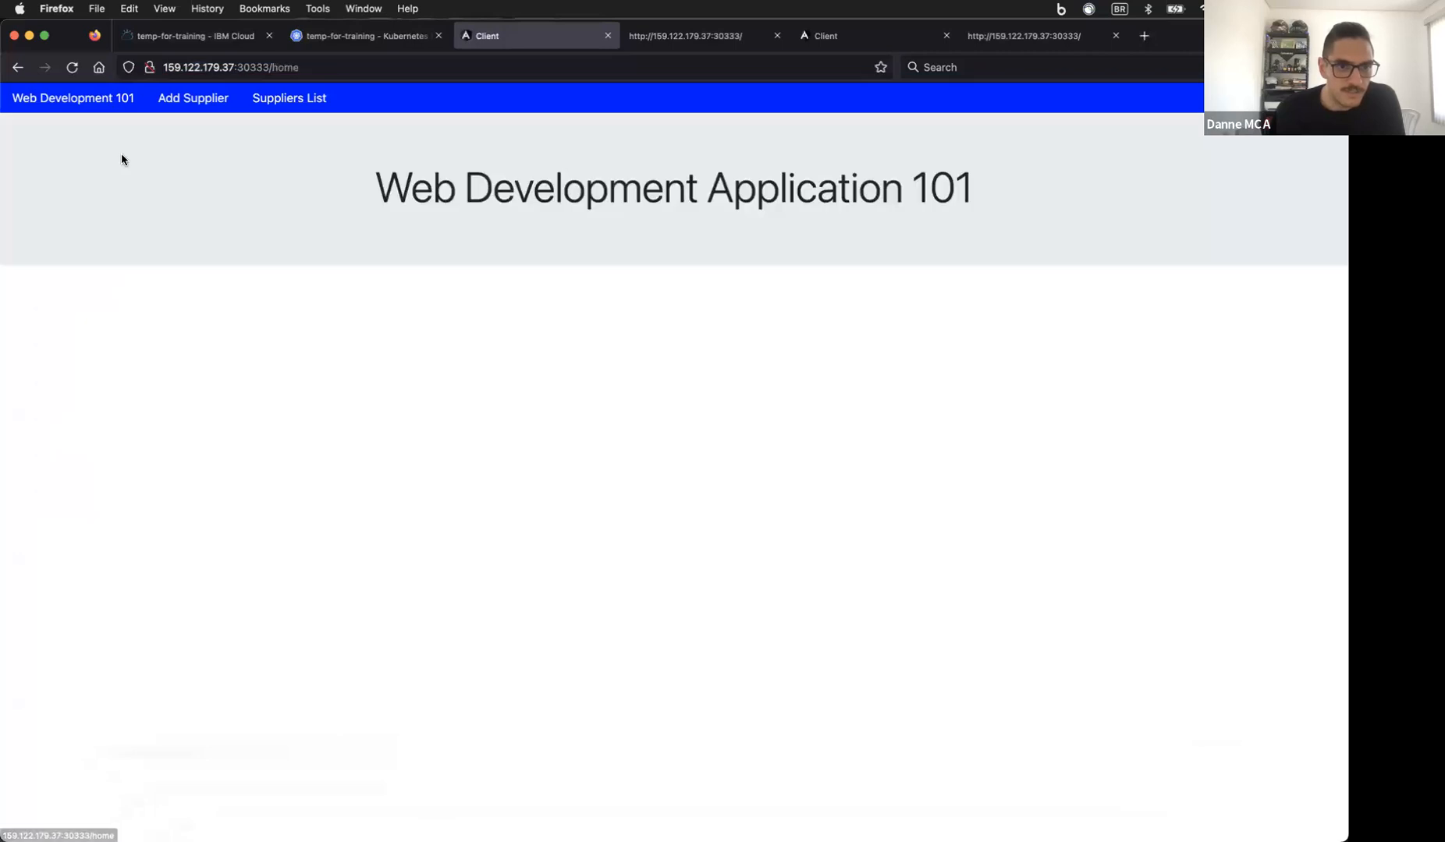
left_click(282, 64)
left_click(281, 64)
key("BackSpace")
double_click(279, 64)
key("BackSpace")
key("BackSpace")
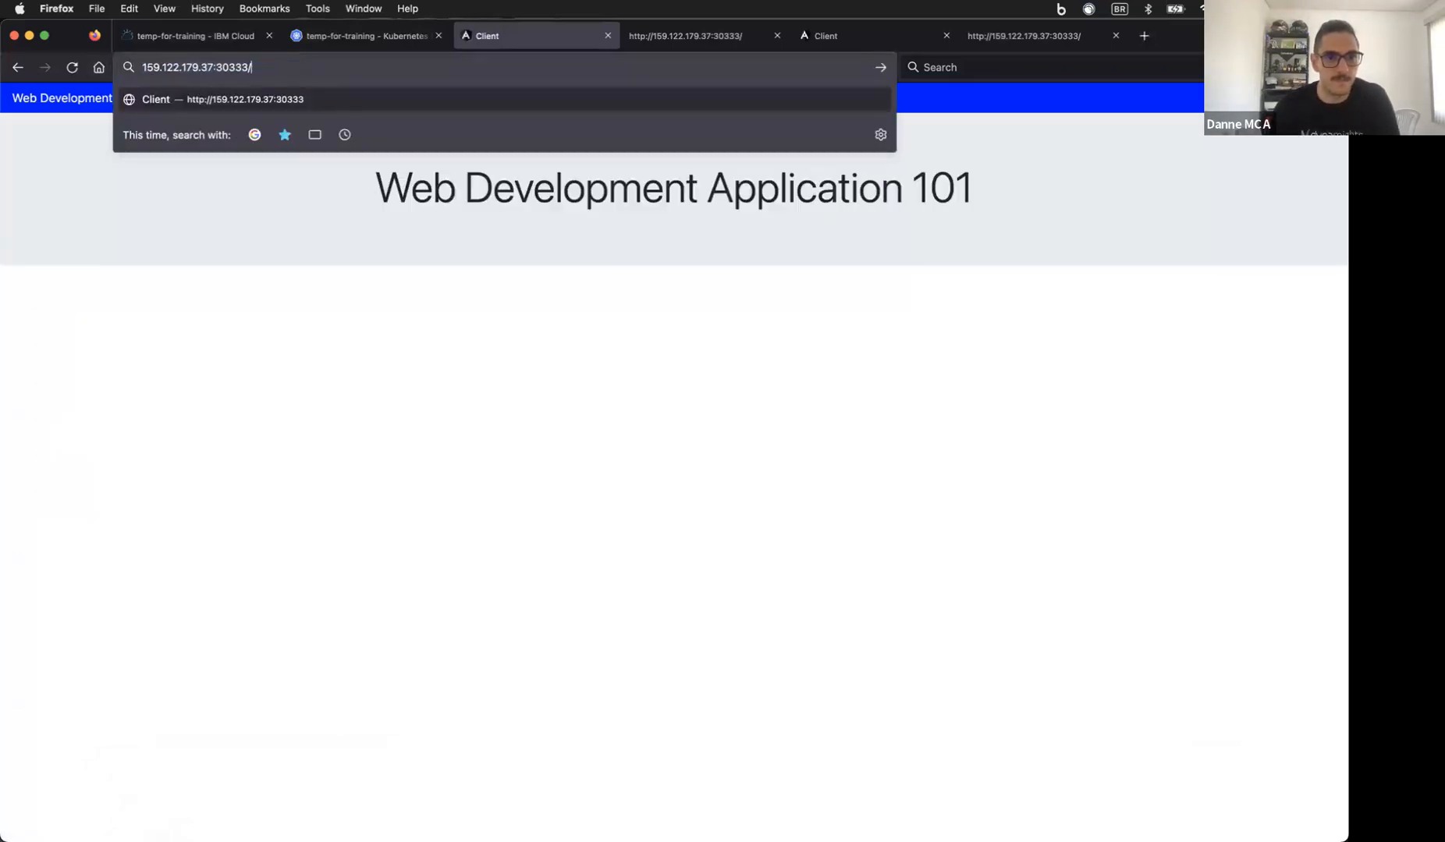
key("Return")
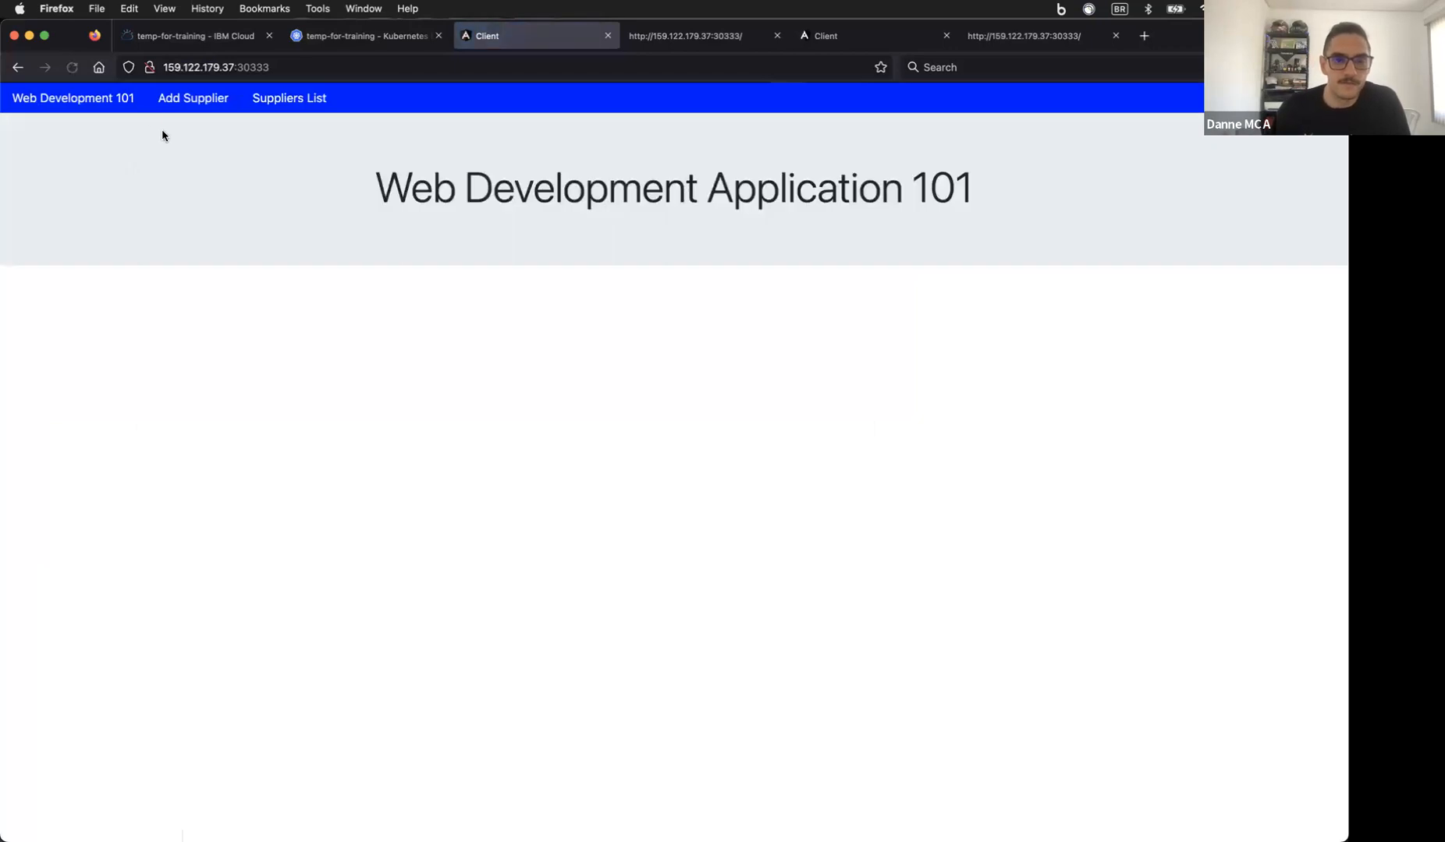
Step: Open the Suppliers List and highlight its Internal Server Error message
left_click(168, 100)
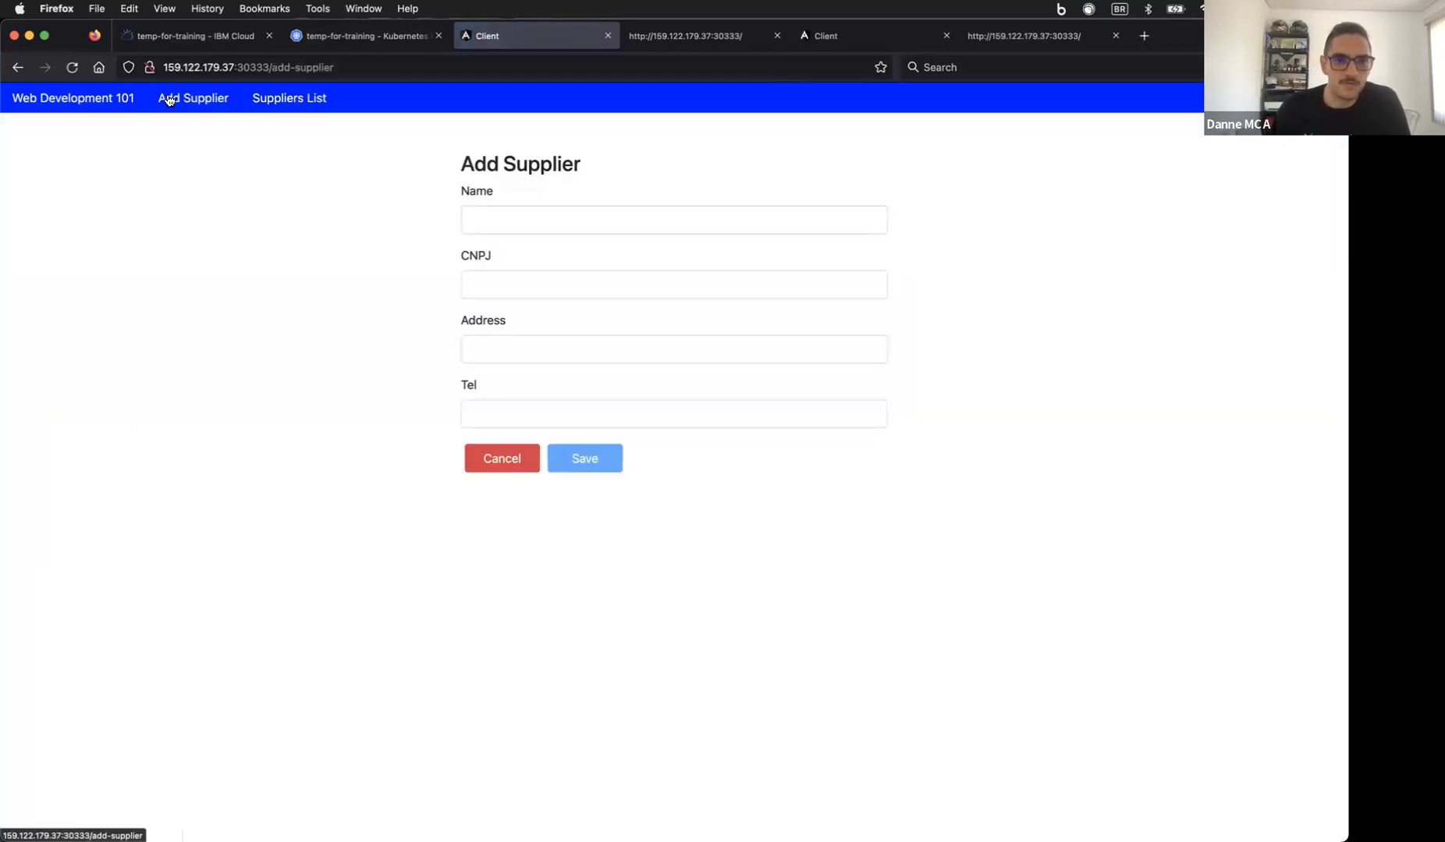
left_click(277, 102)
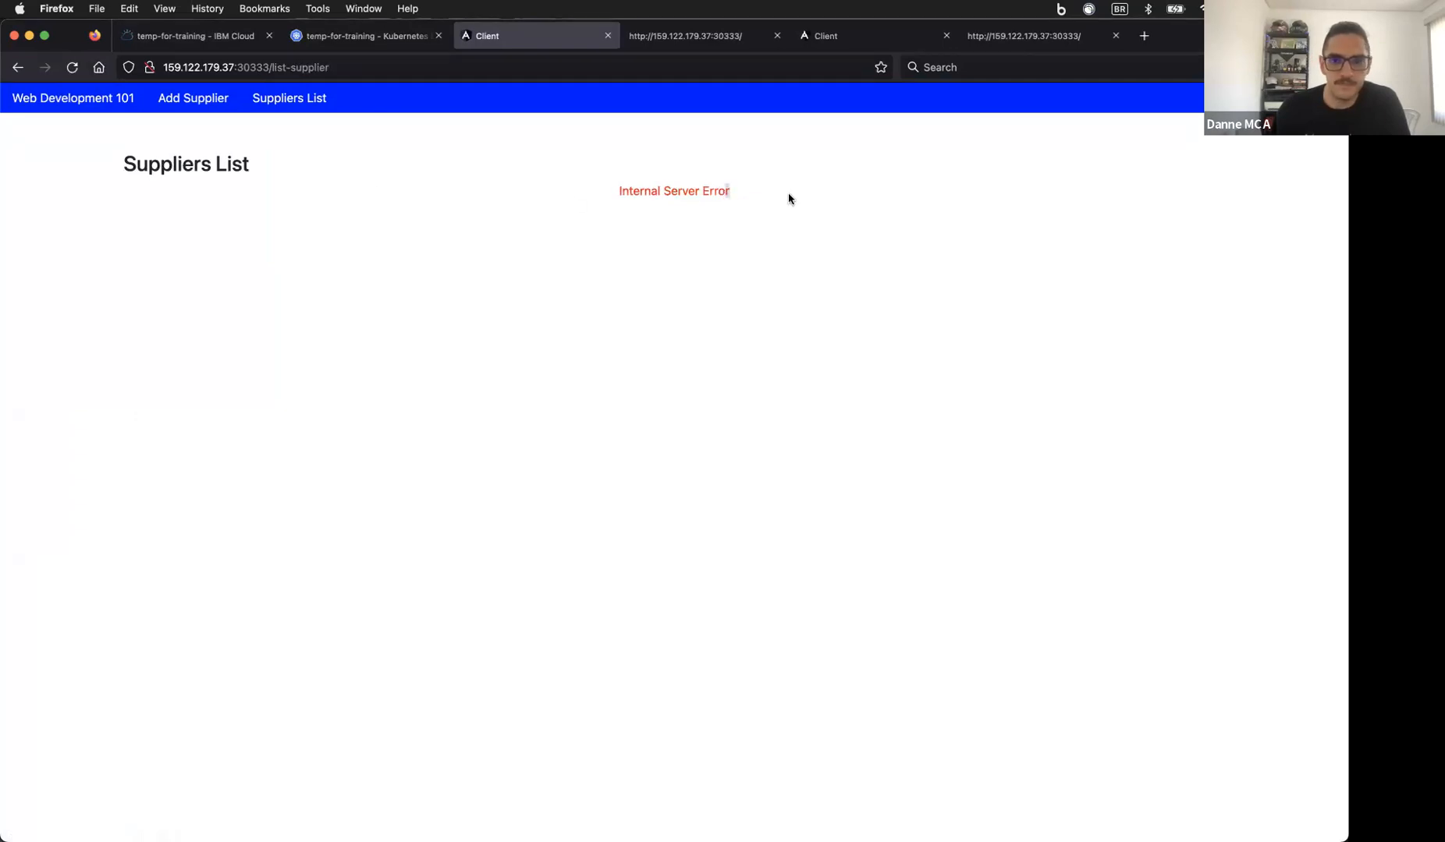
left_click(304, 100)
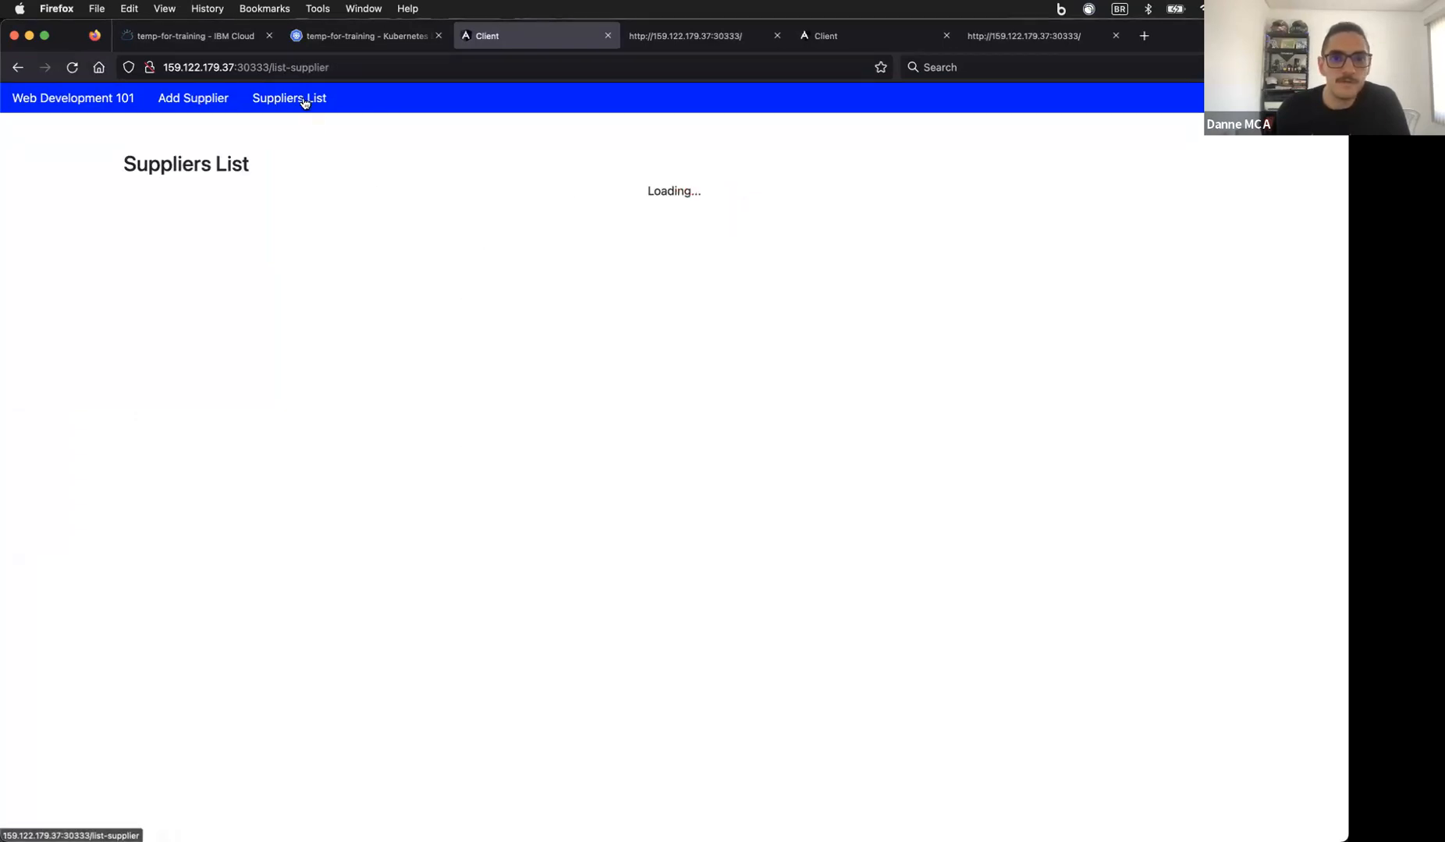
left_click_drag(612, 190, 762, 198)
left_click(762, 198)
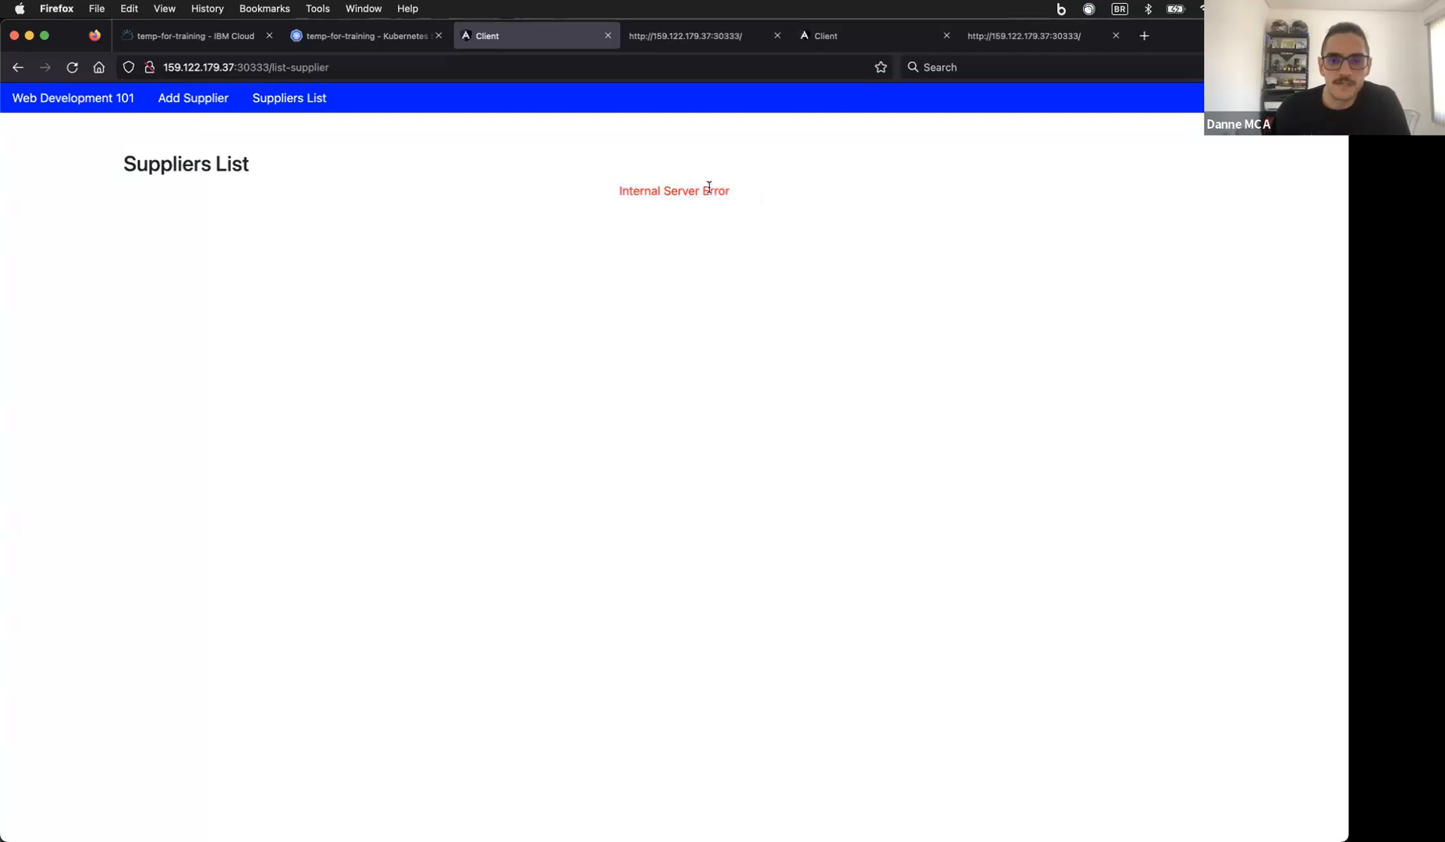
Step: Add a supplier with name 'etste', CNPJ 'teste', address 'etetd' and highlight the failed registration
left_click(203, 105)
left_click(561, 229)
type("etste")
key("Tab")
type("teste")
key("Tab")
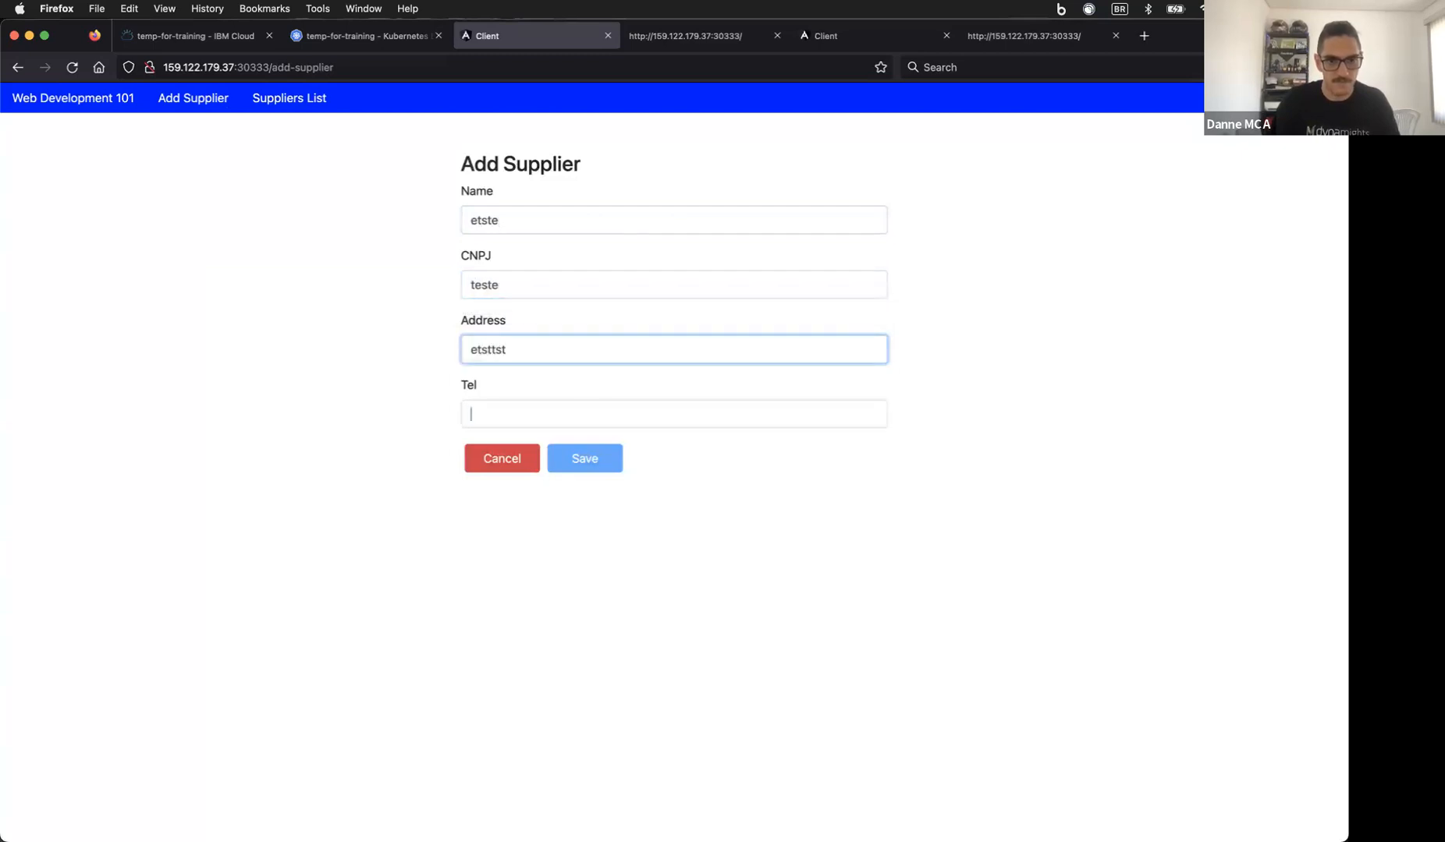
type("etetde")
left_click(584, 454)
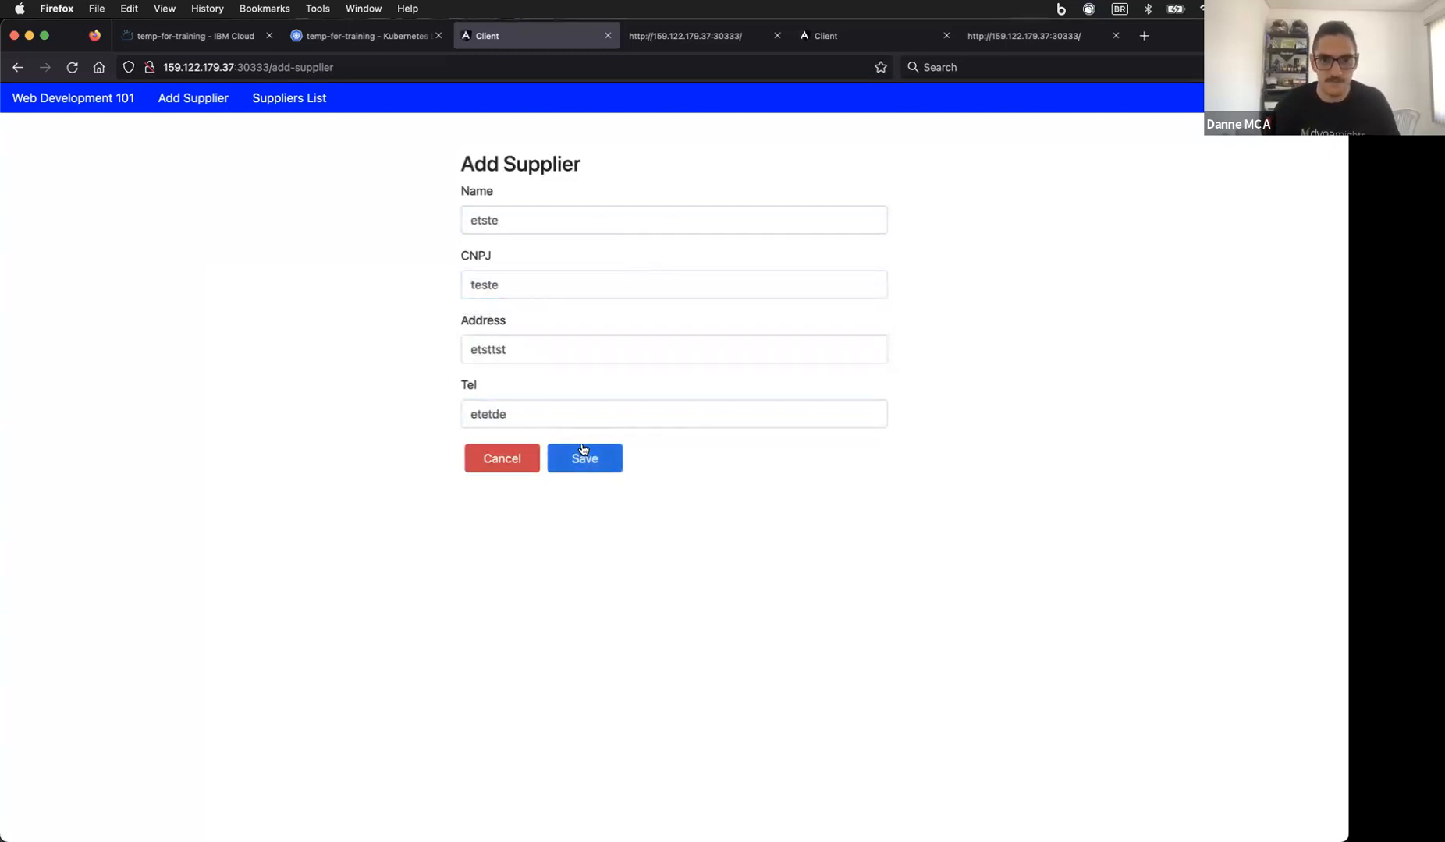
left_click_drag(580, 506, 808, 497)
left_click(808, 497)
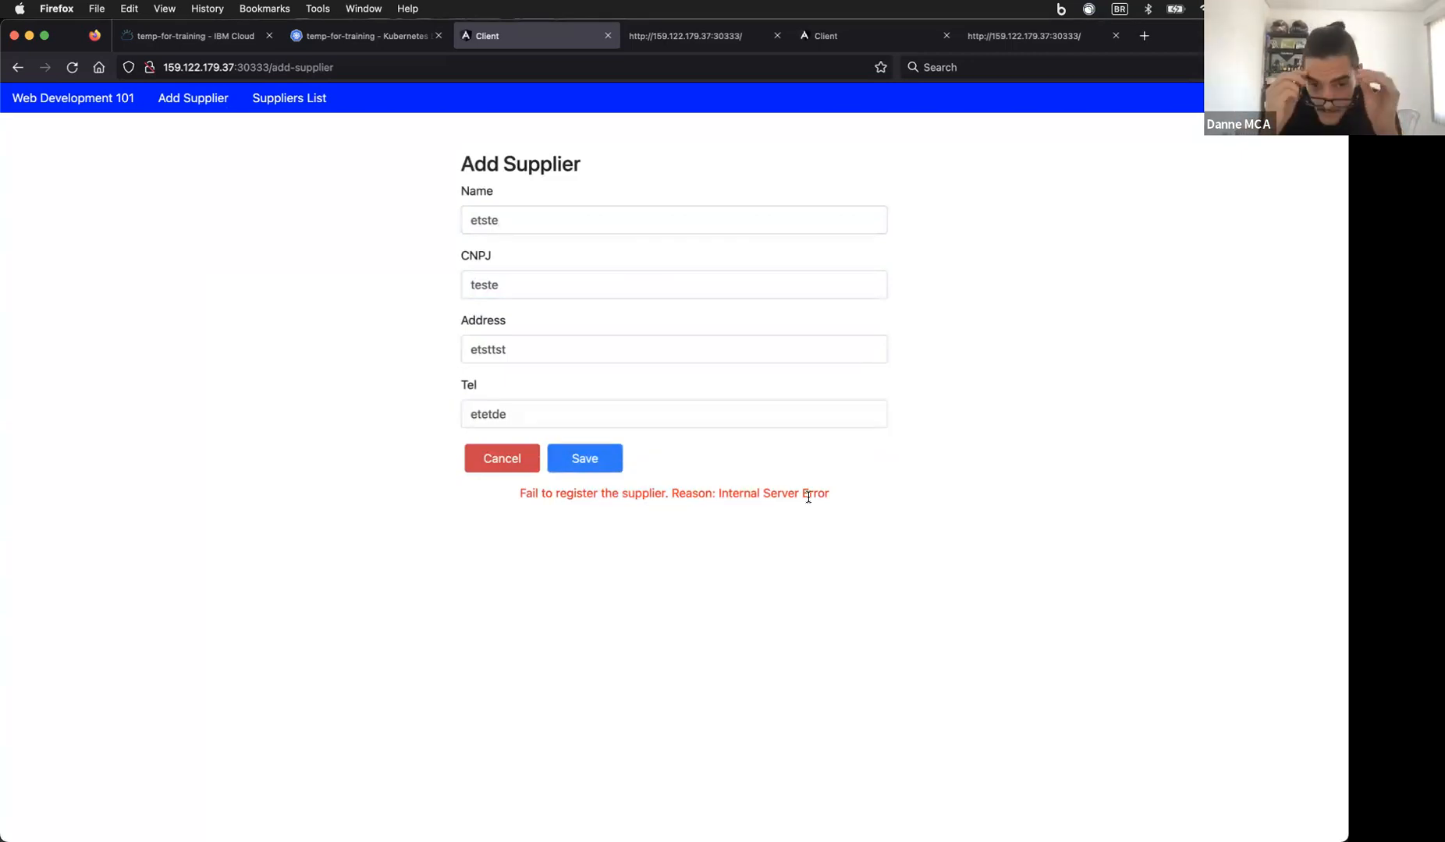
Step: Retry the Suppliers List and Add Supplier pages after reloading the app root address
left_click(286, 105)
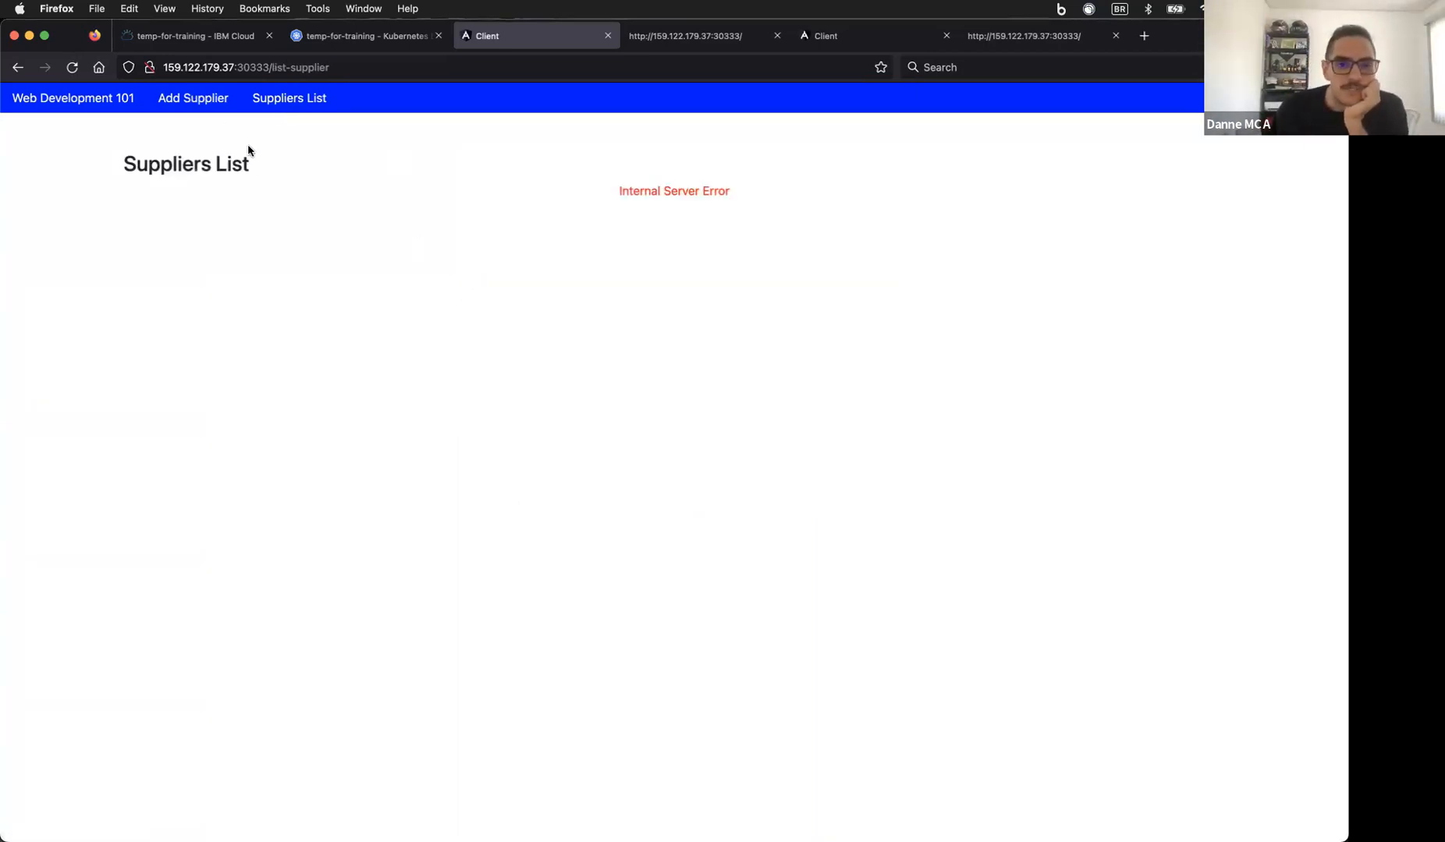
left_click(195, 99)
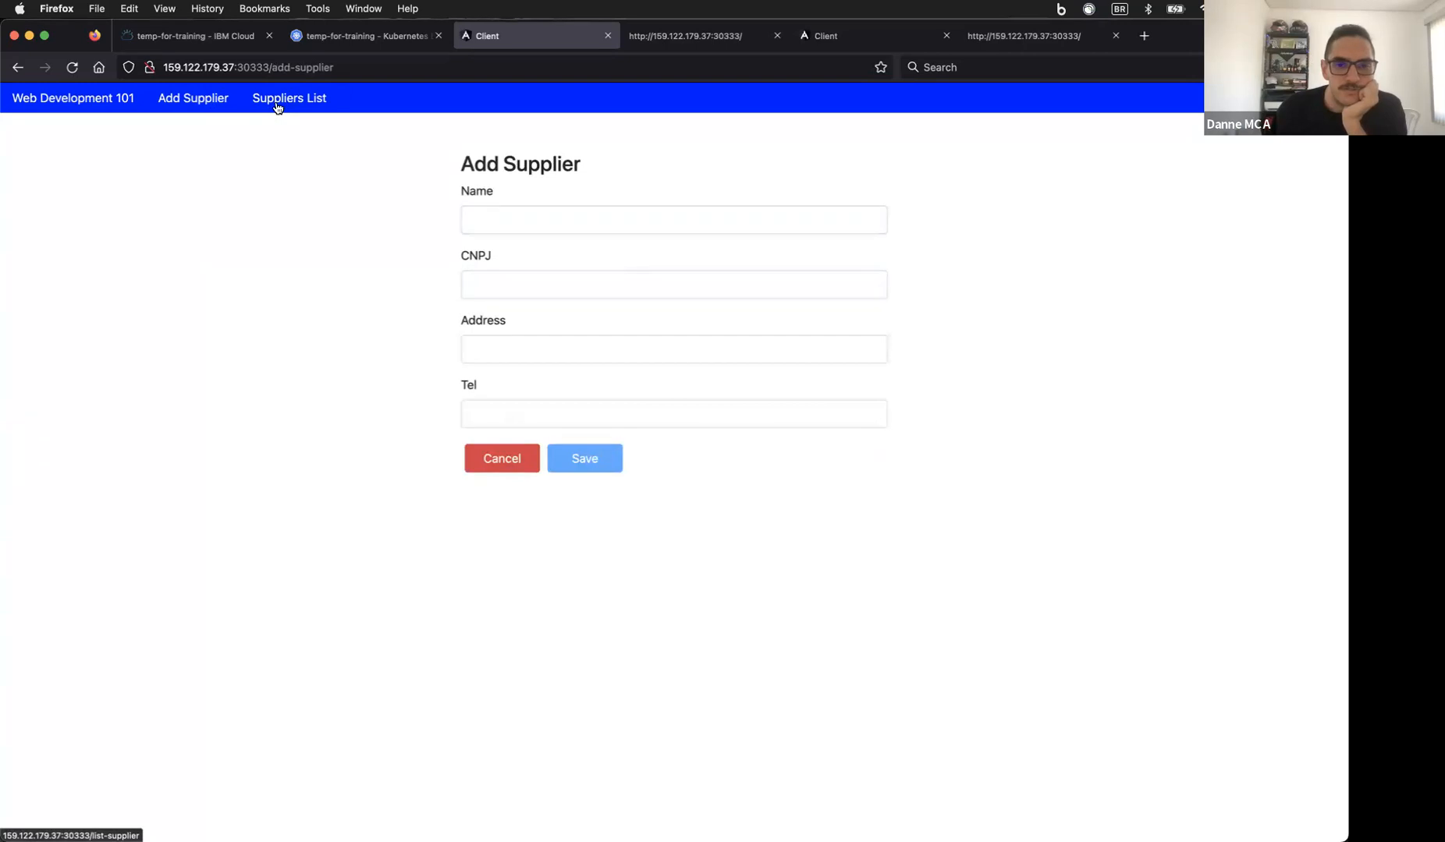
left_click(277, 104)
left_click(191, 111)
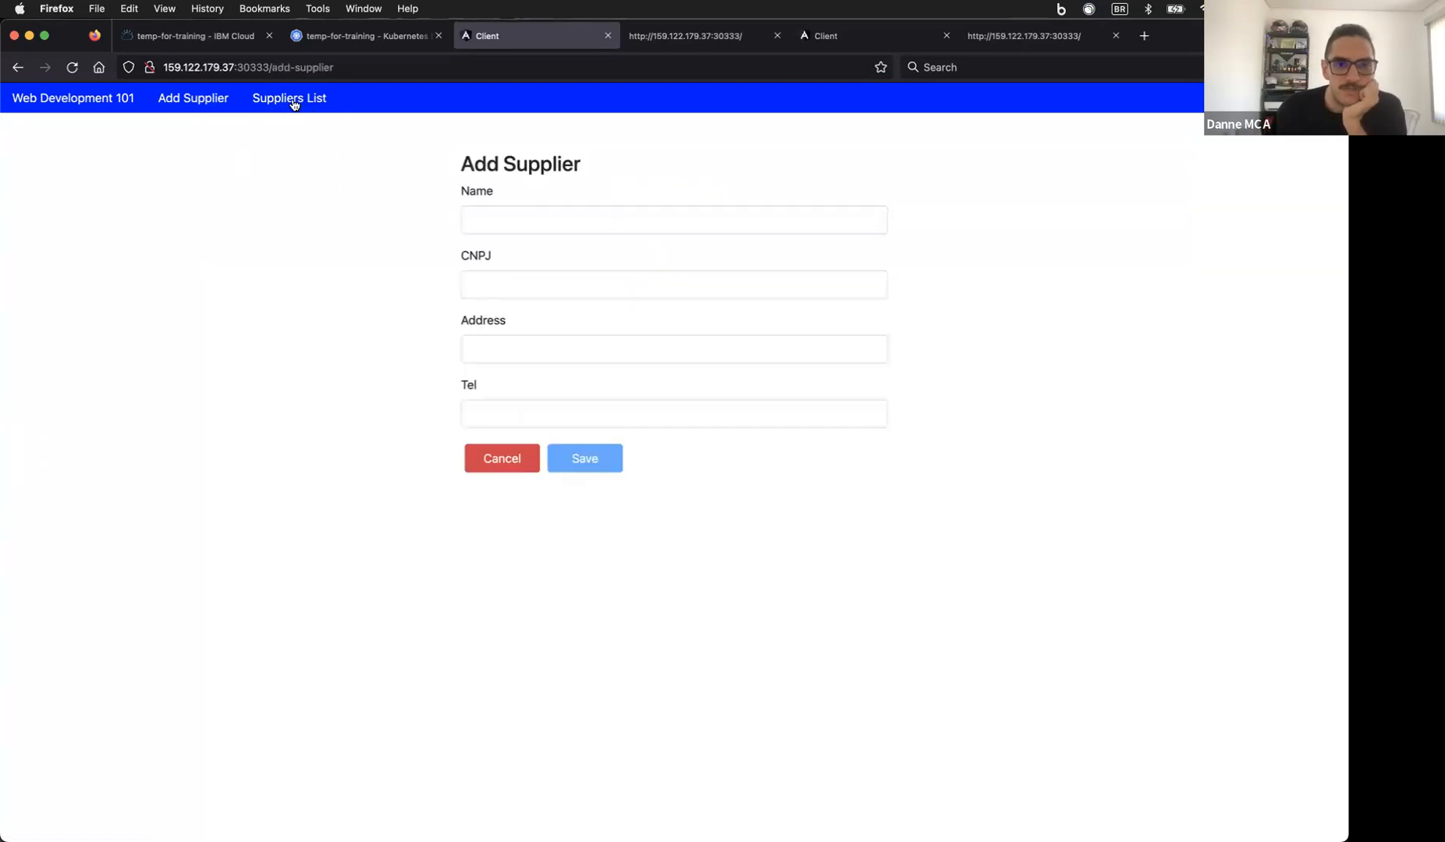
left_click(92, 100)
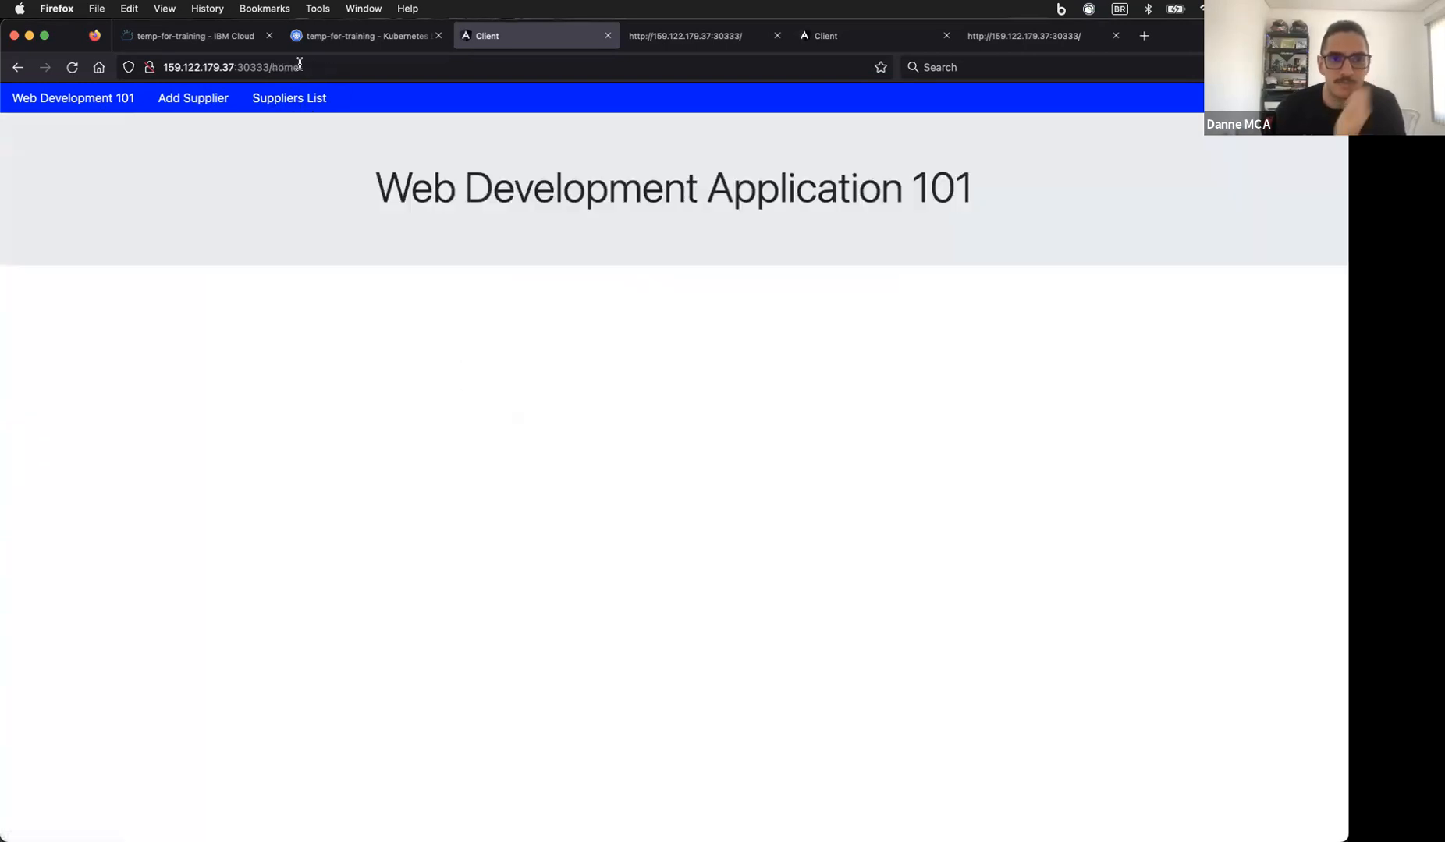
double_click(294, 66)
key("BackSpace")
key("Return")
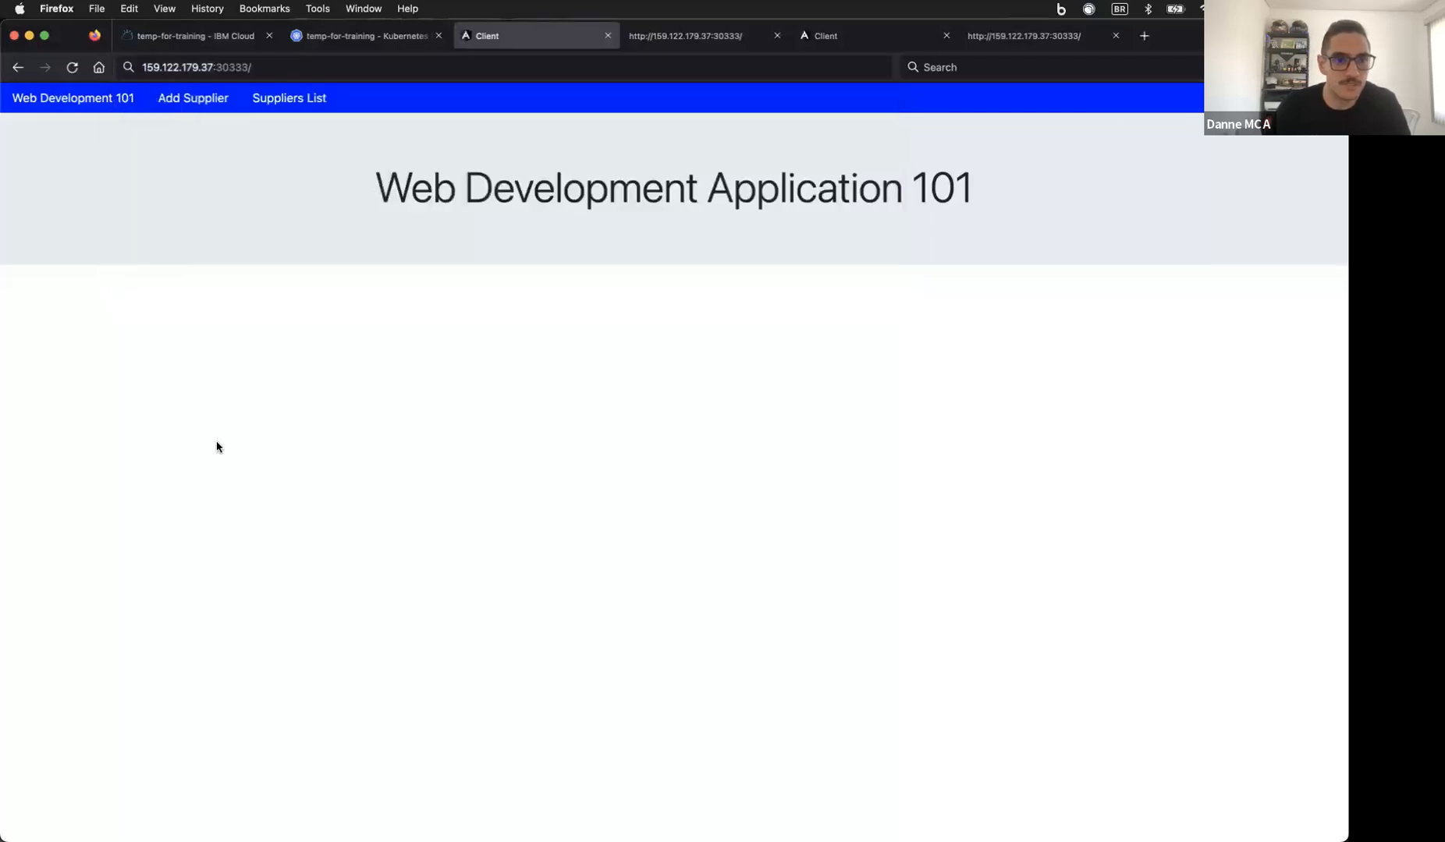
left_click(223, 97)
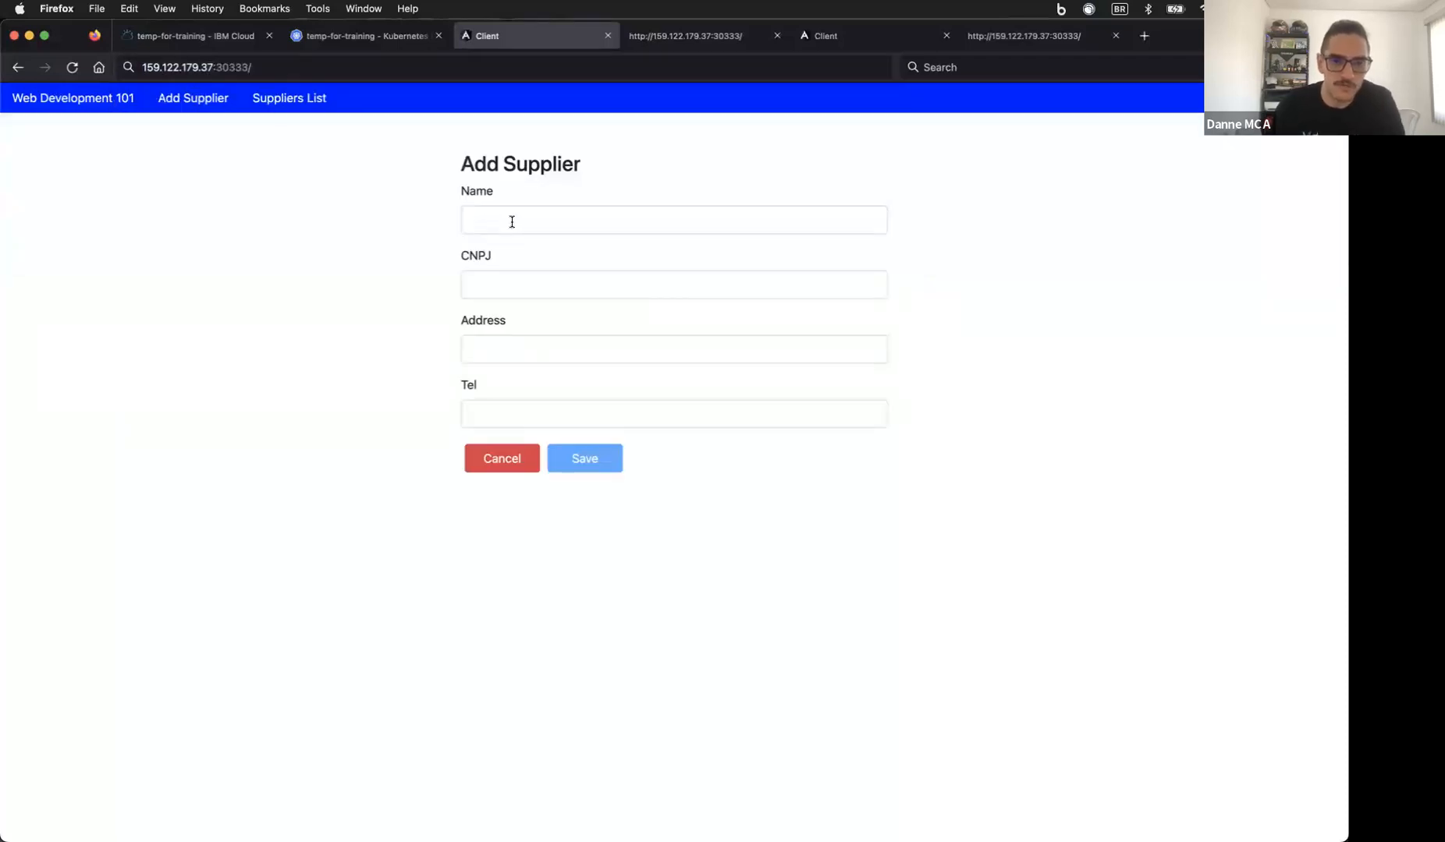
left_click(287, 106)
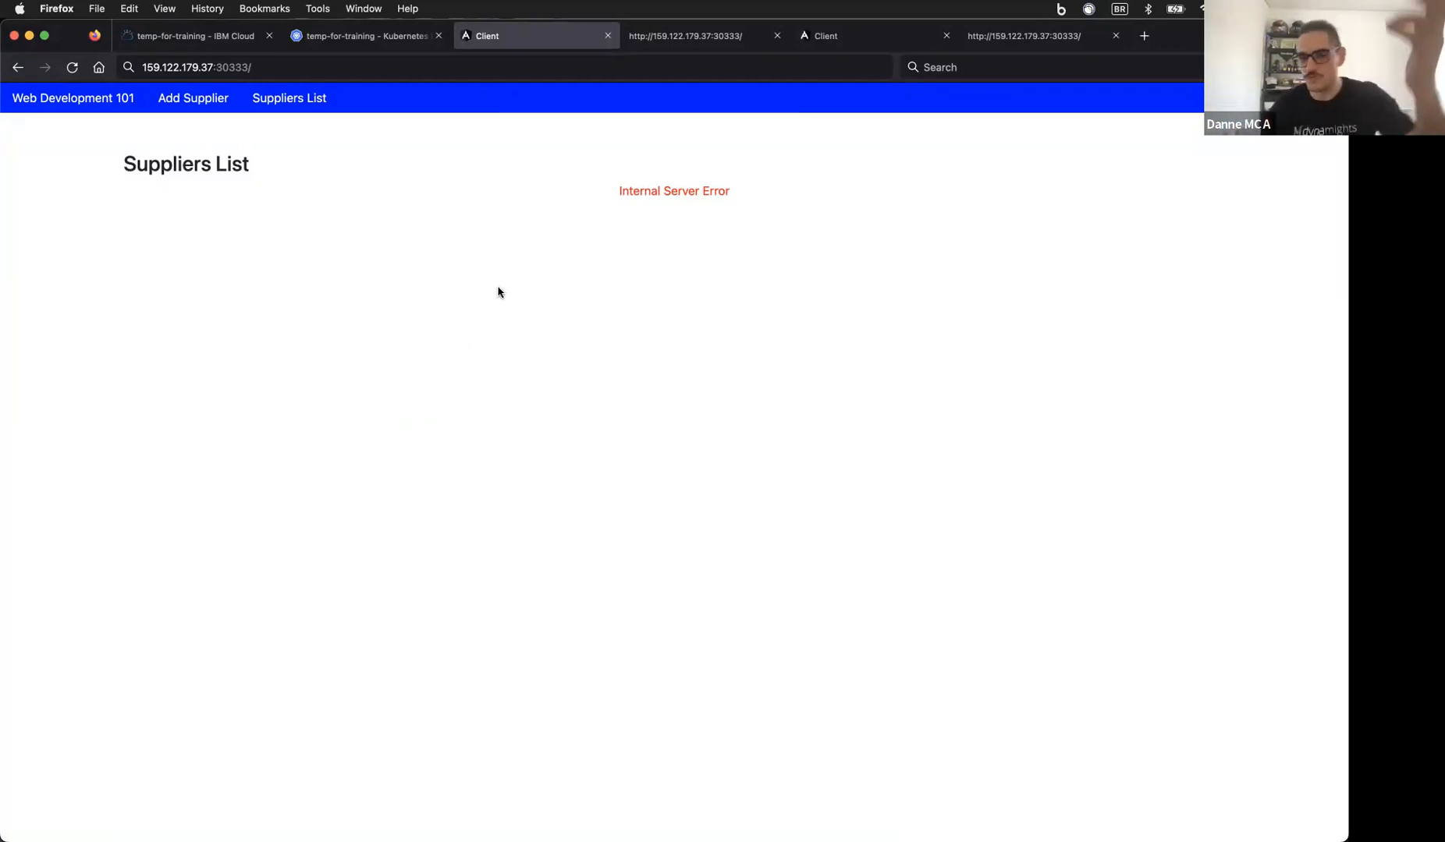
left_click(378, 788)
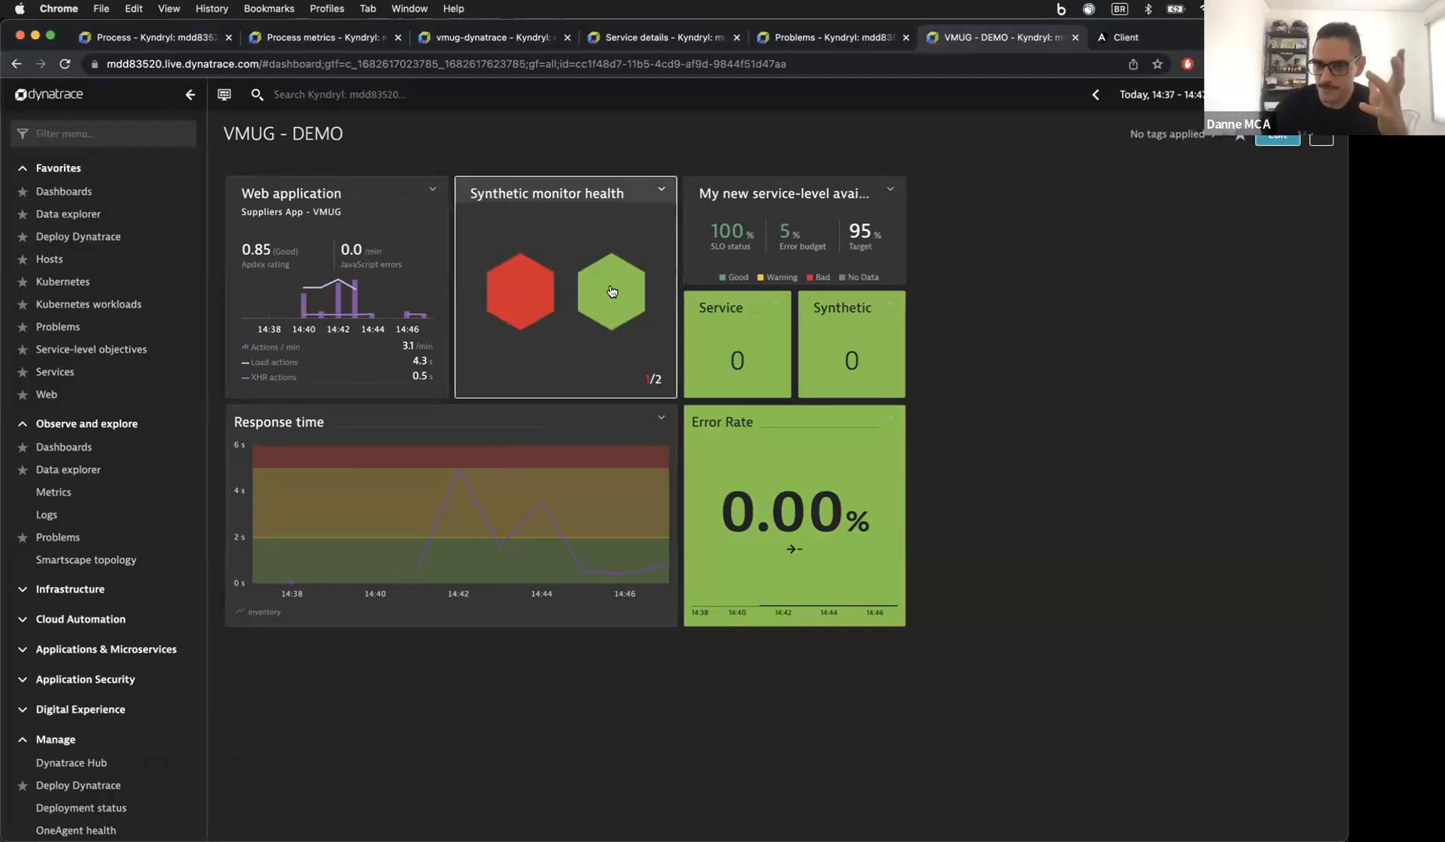
Step: Open the 'Supliers app test' monitor page from the red hexagon in the Synthetic health tile
mouse_move(534, 284)
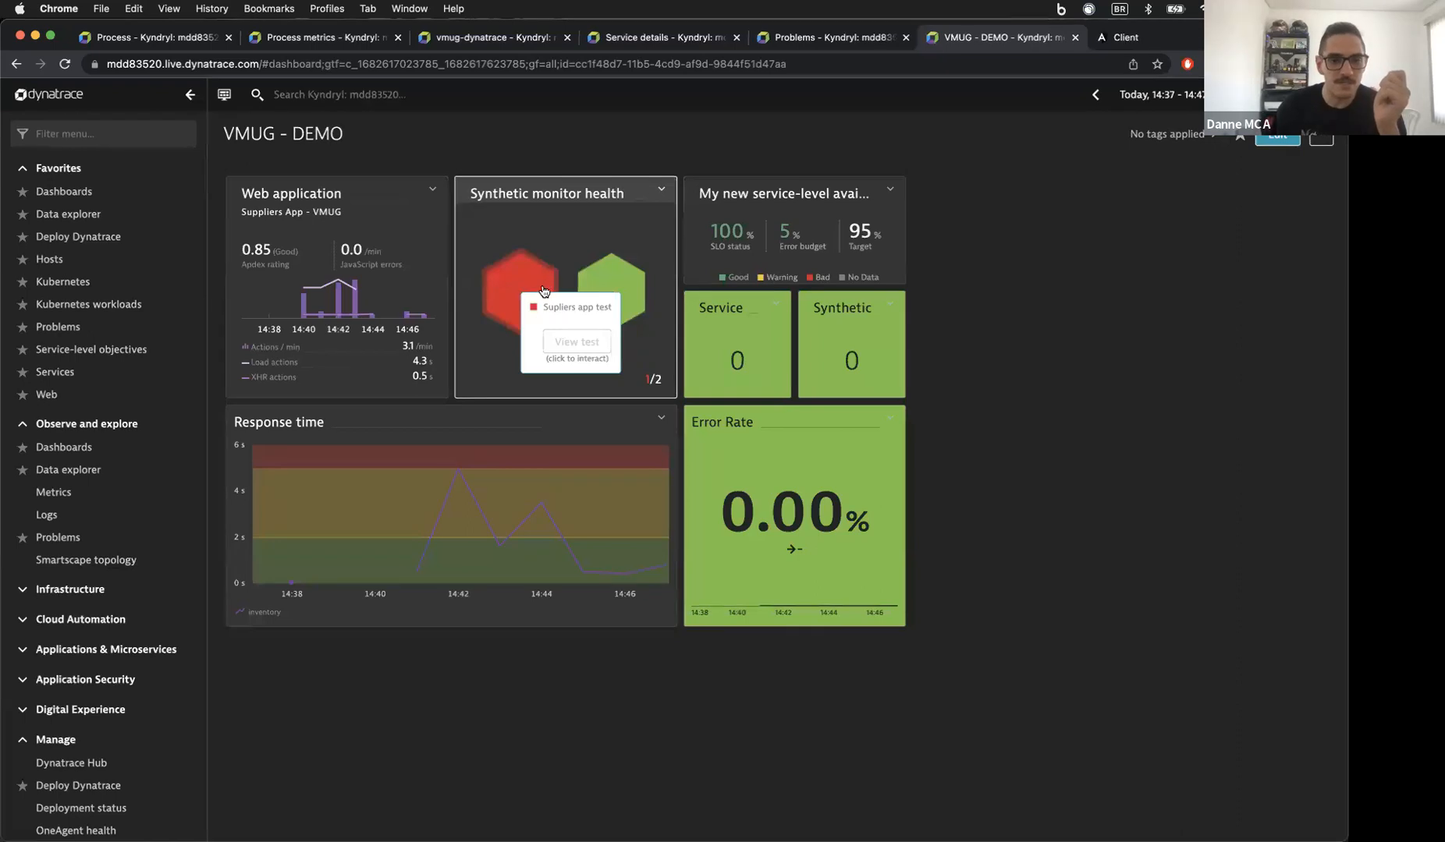
left_click(526, 278)
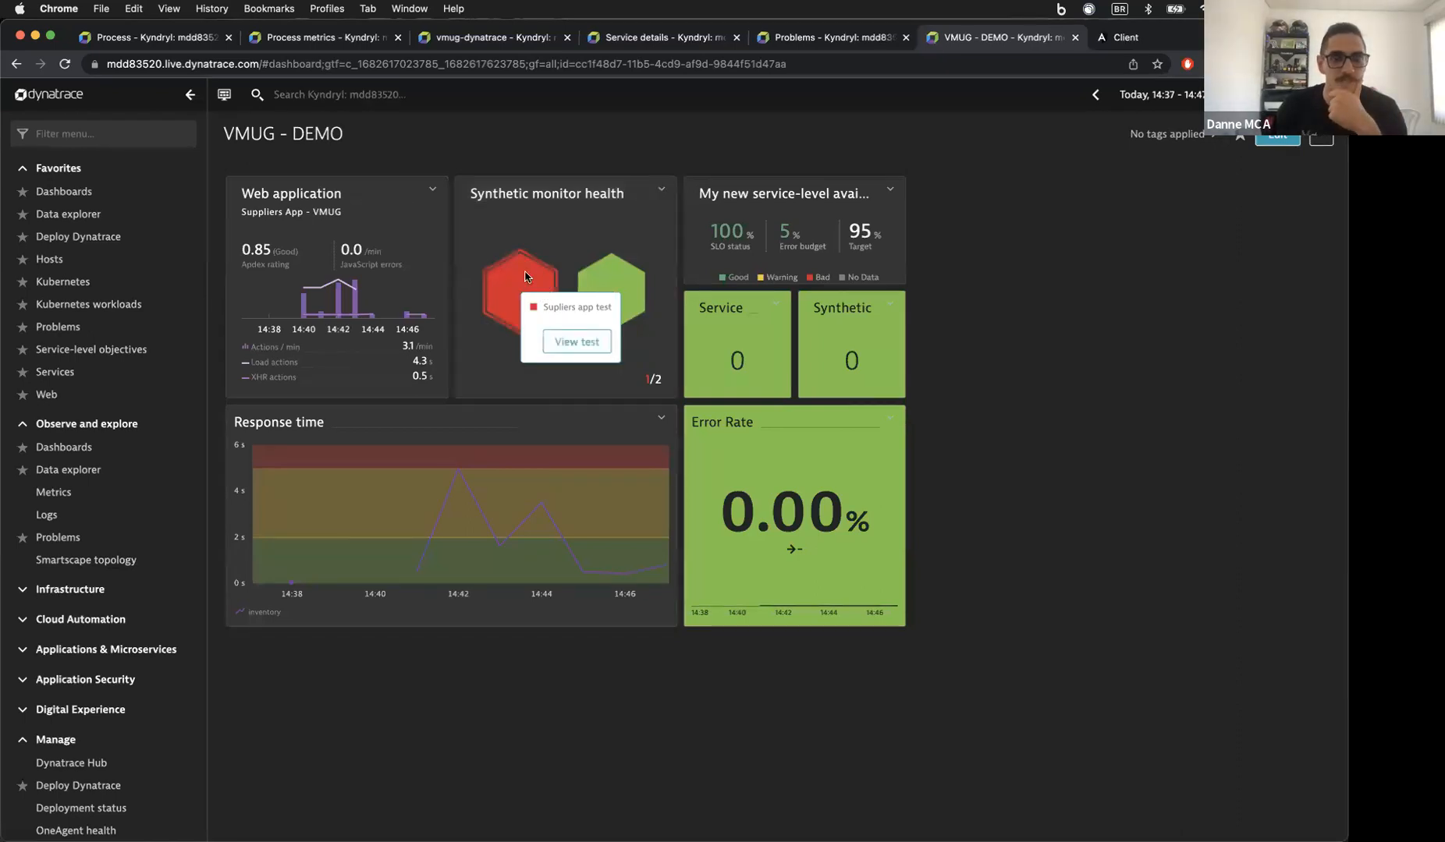
left_click(553, 347)
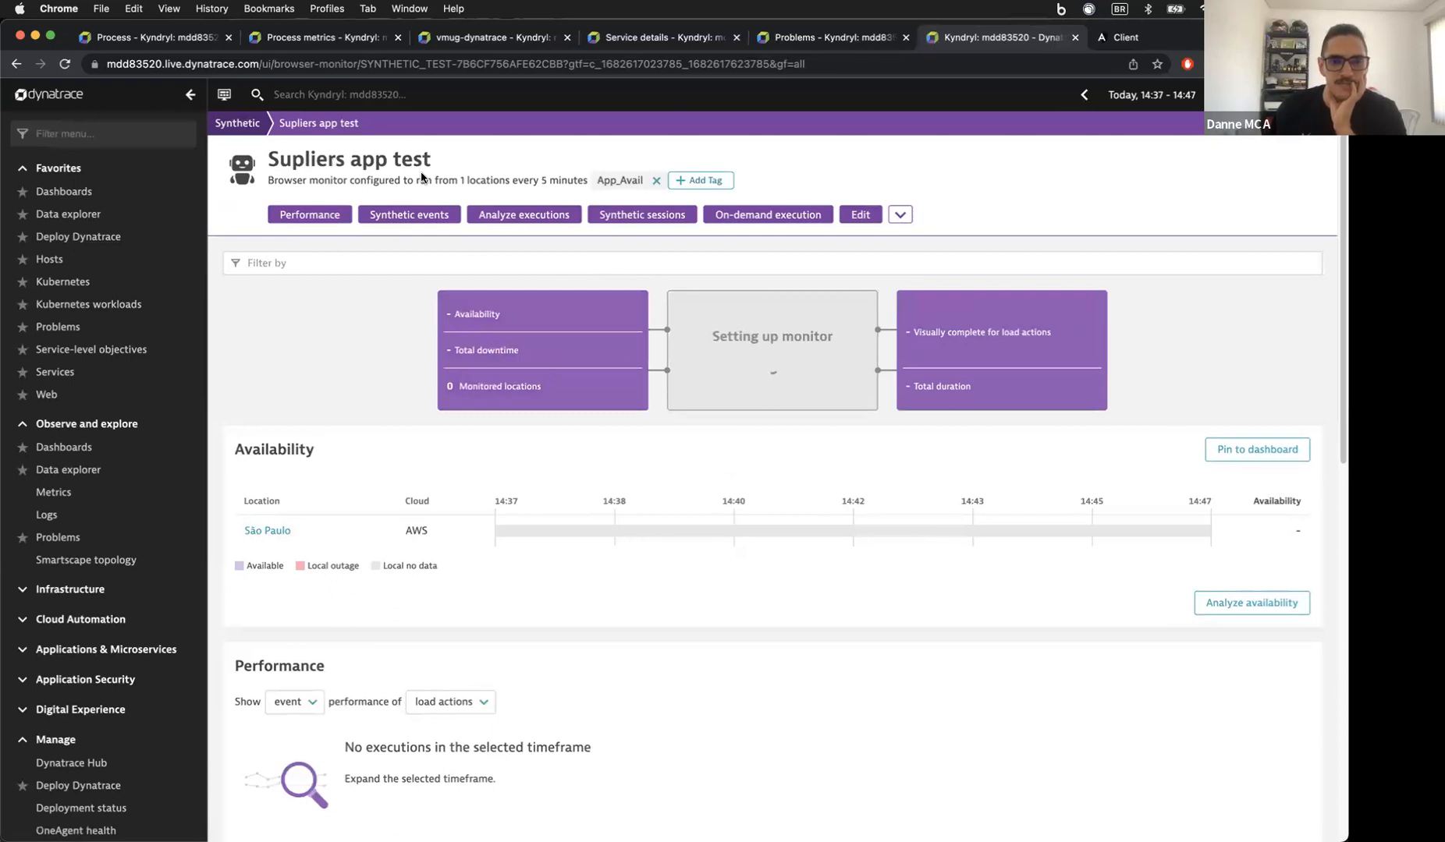
Step: Set the monitor page's timeframe to Last 30 minutes
scroll(764, 478, "down", 2)
scroll(764, 478, "down", 12)
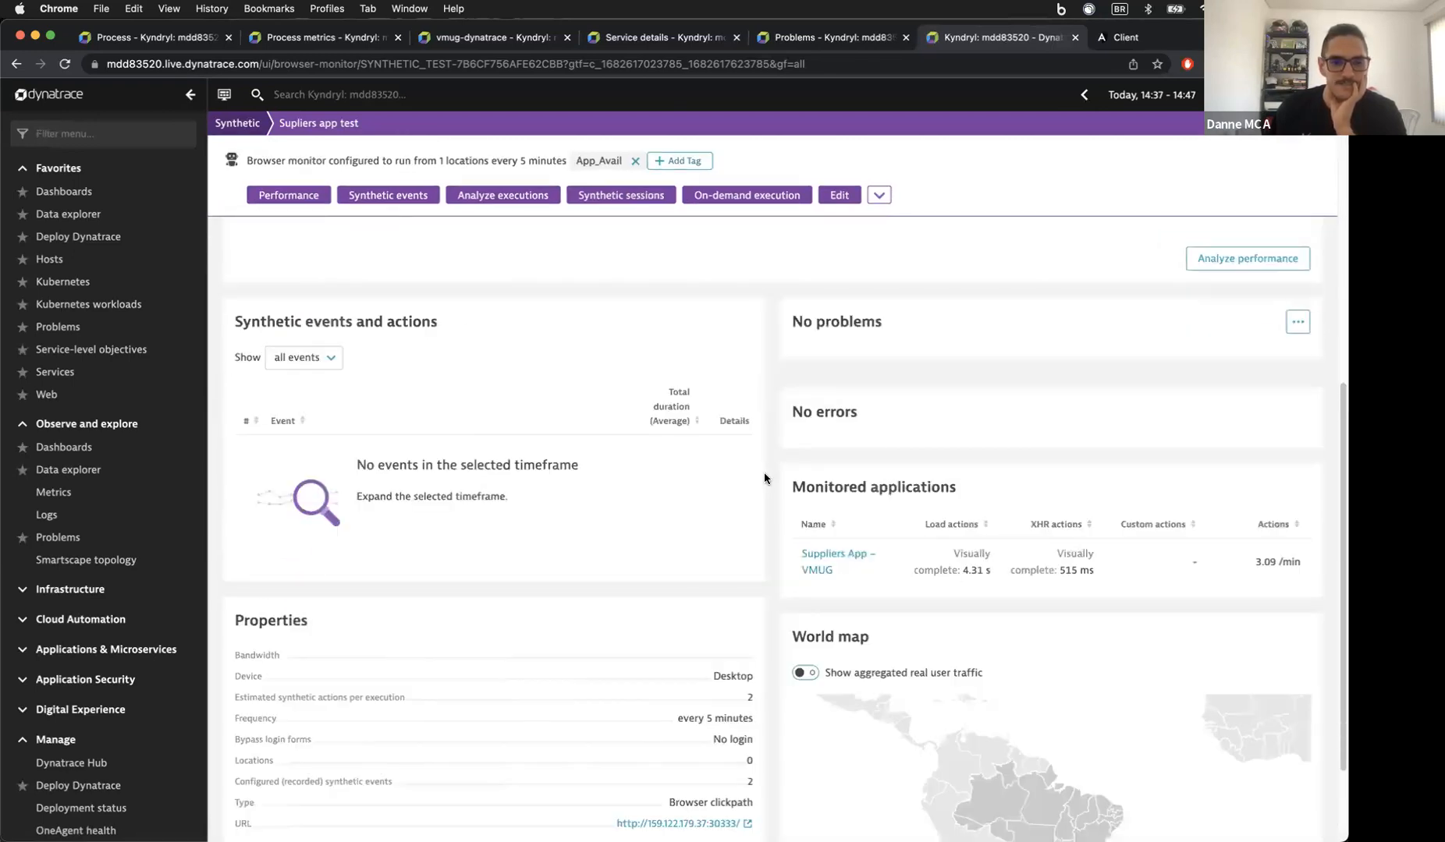
scroll(765, 479, "up", 14)
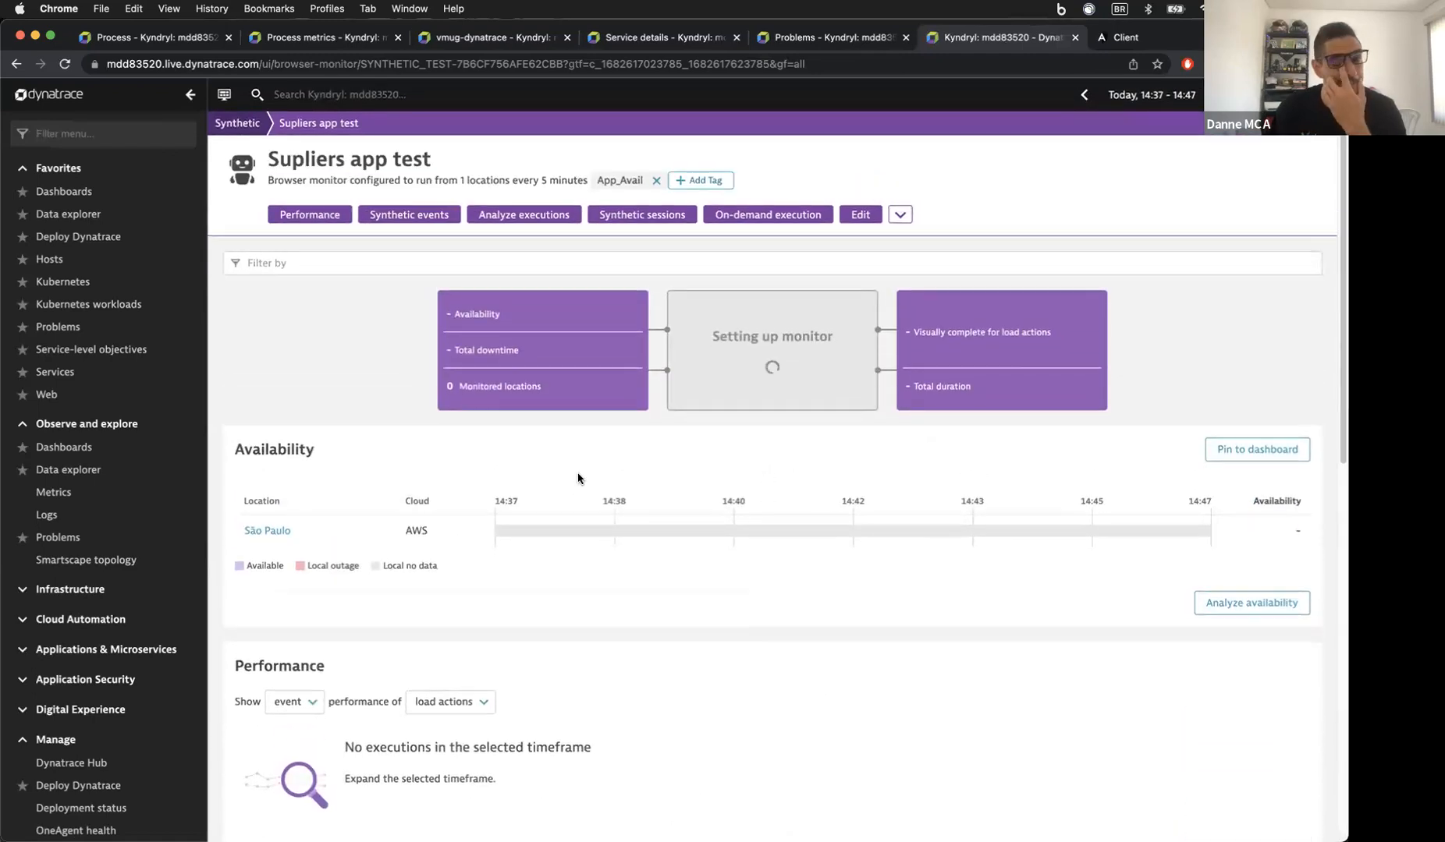
scroll(596, 385, "down", 5)
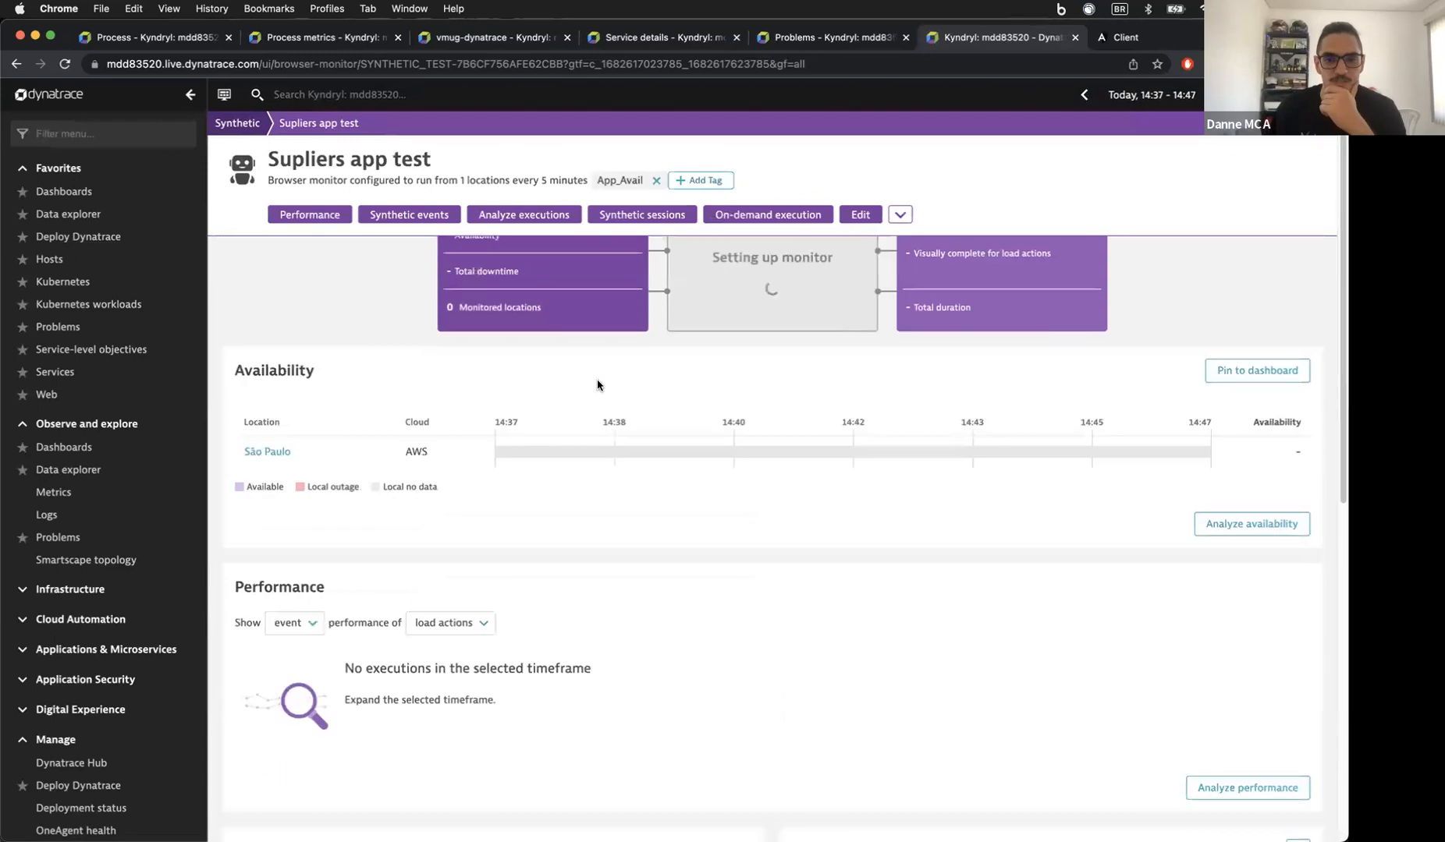
scroll(597, 379, "down", 3)
scroll(597, 380, "up", 8)
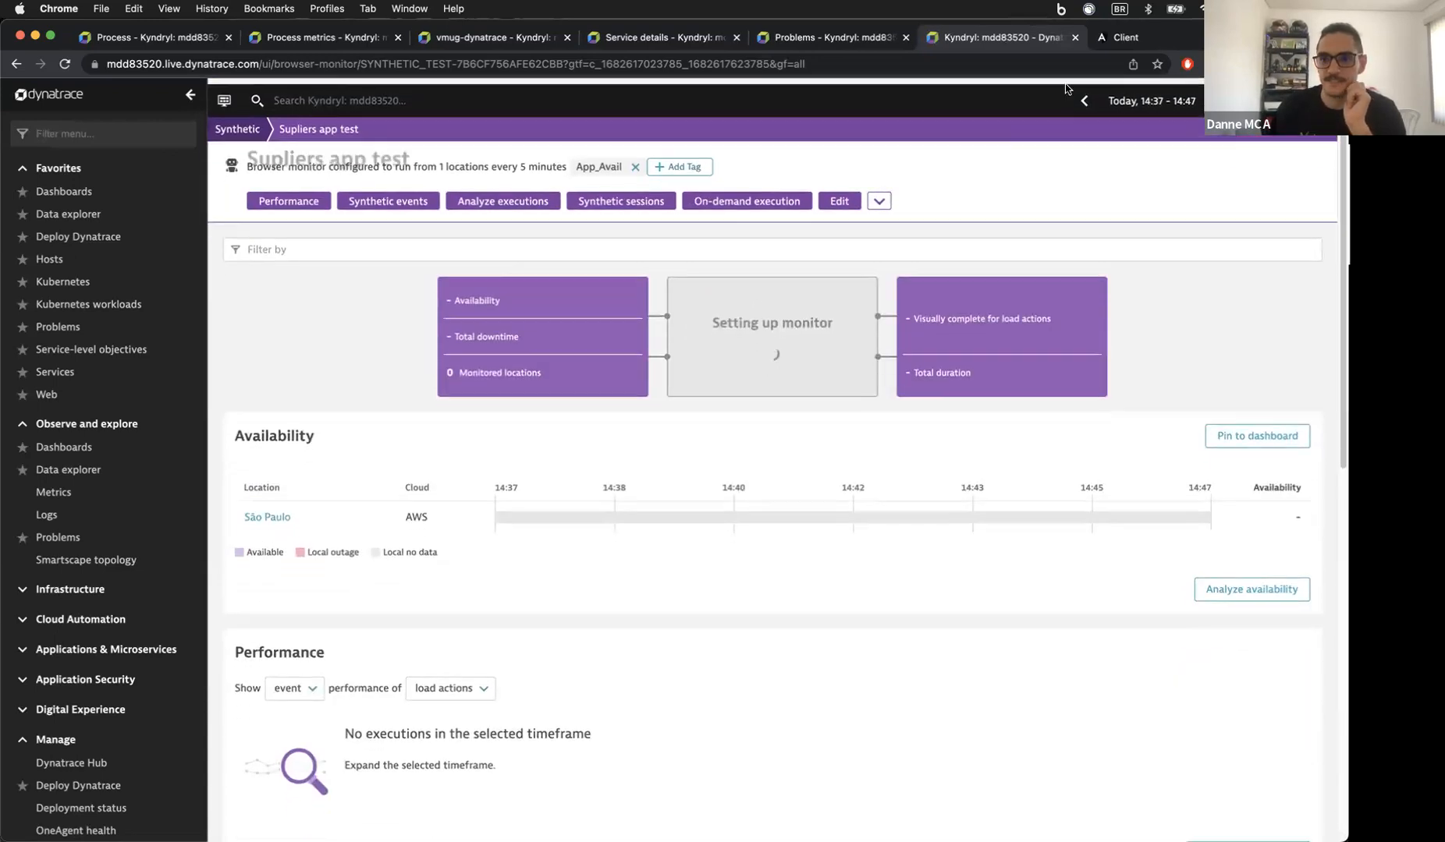
left_click(1160, 96)
left_click(1094, 216)
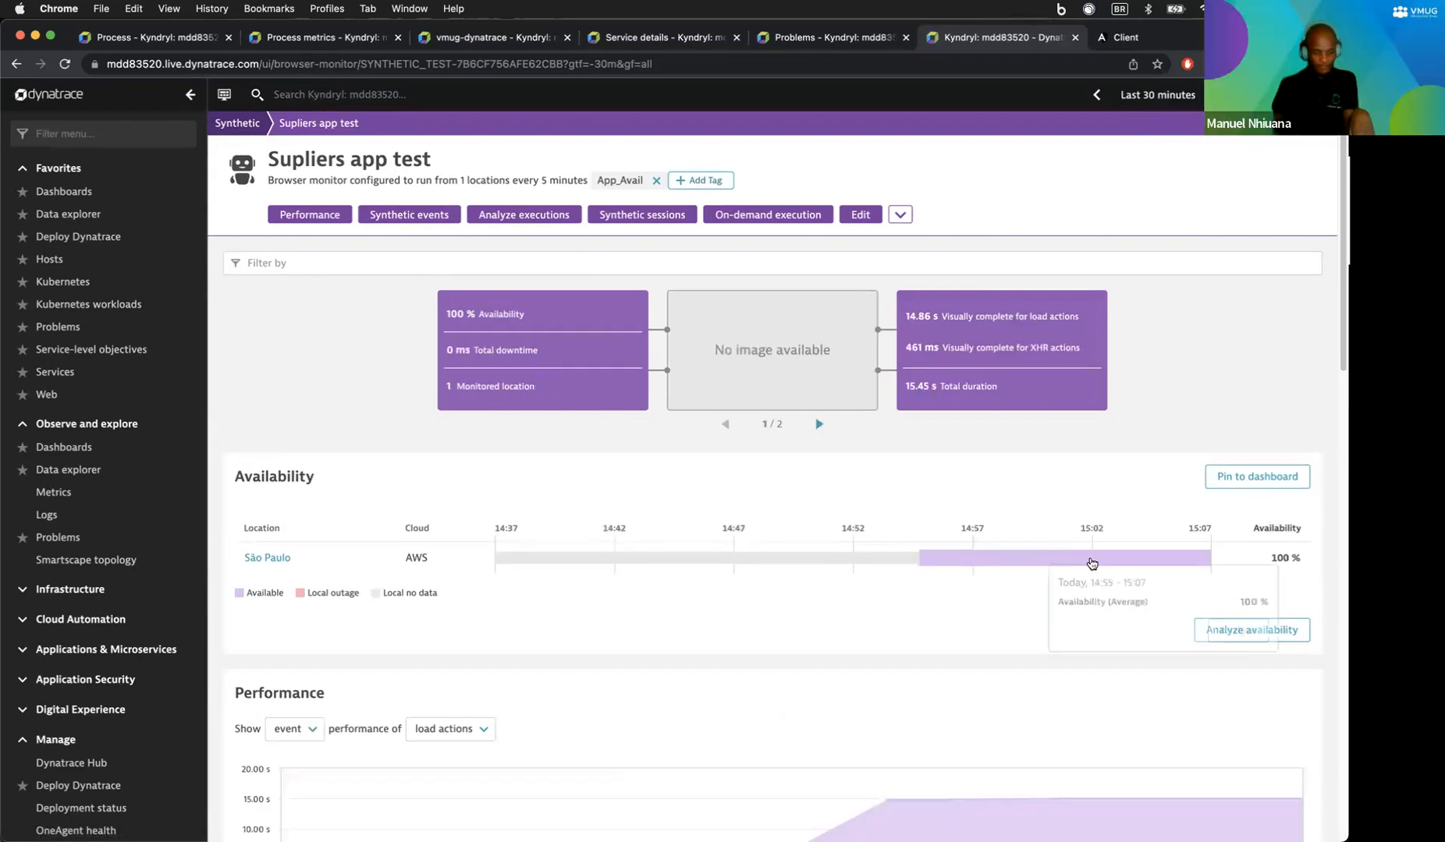
Step: Open the 'Browser monitor global outage' problem from the Problems card
scroll(869, 576, "down", 4)
scroll(871, 576, "down", 2)
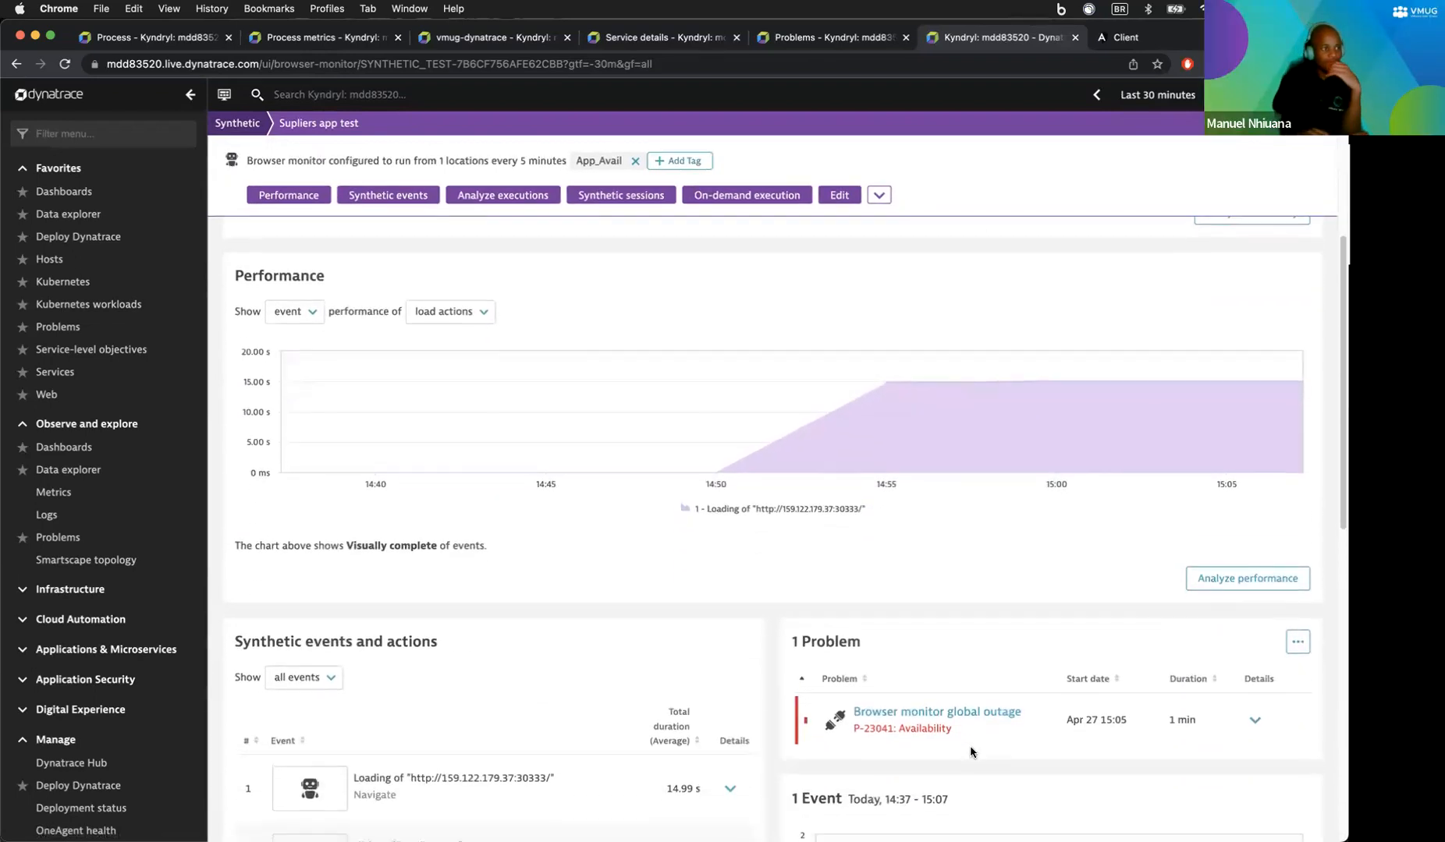
left_click(903, 728)
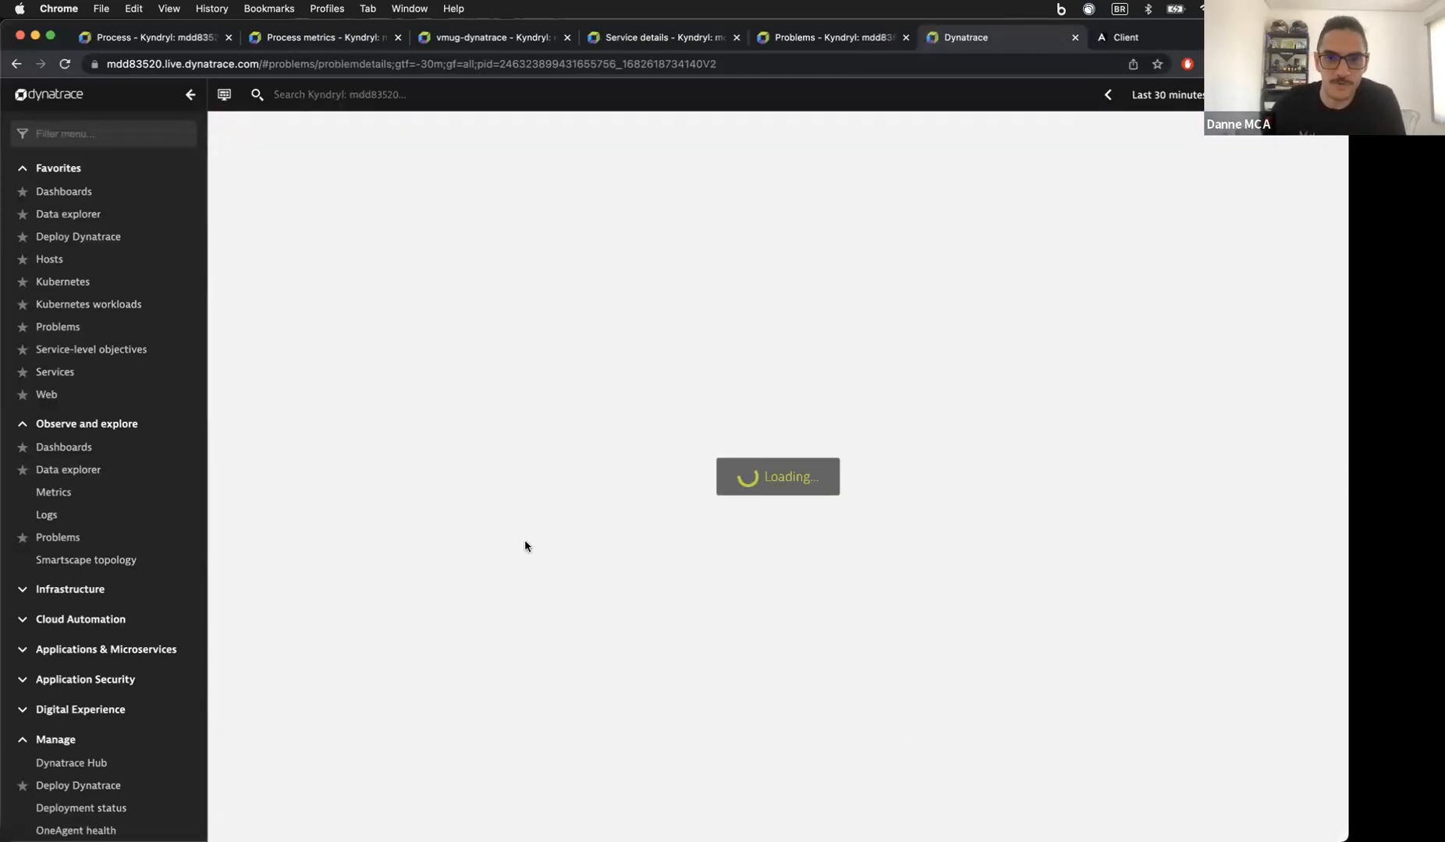
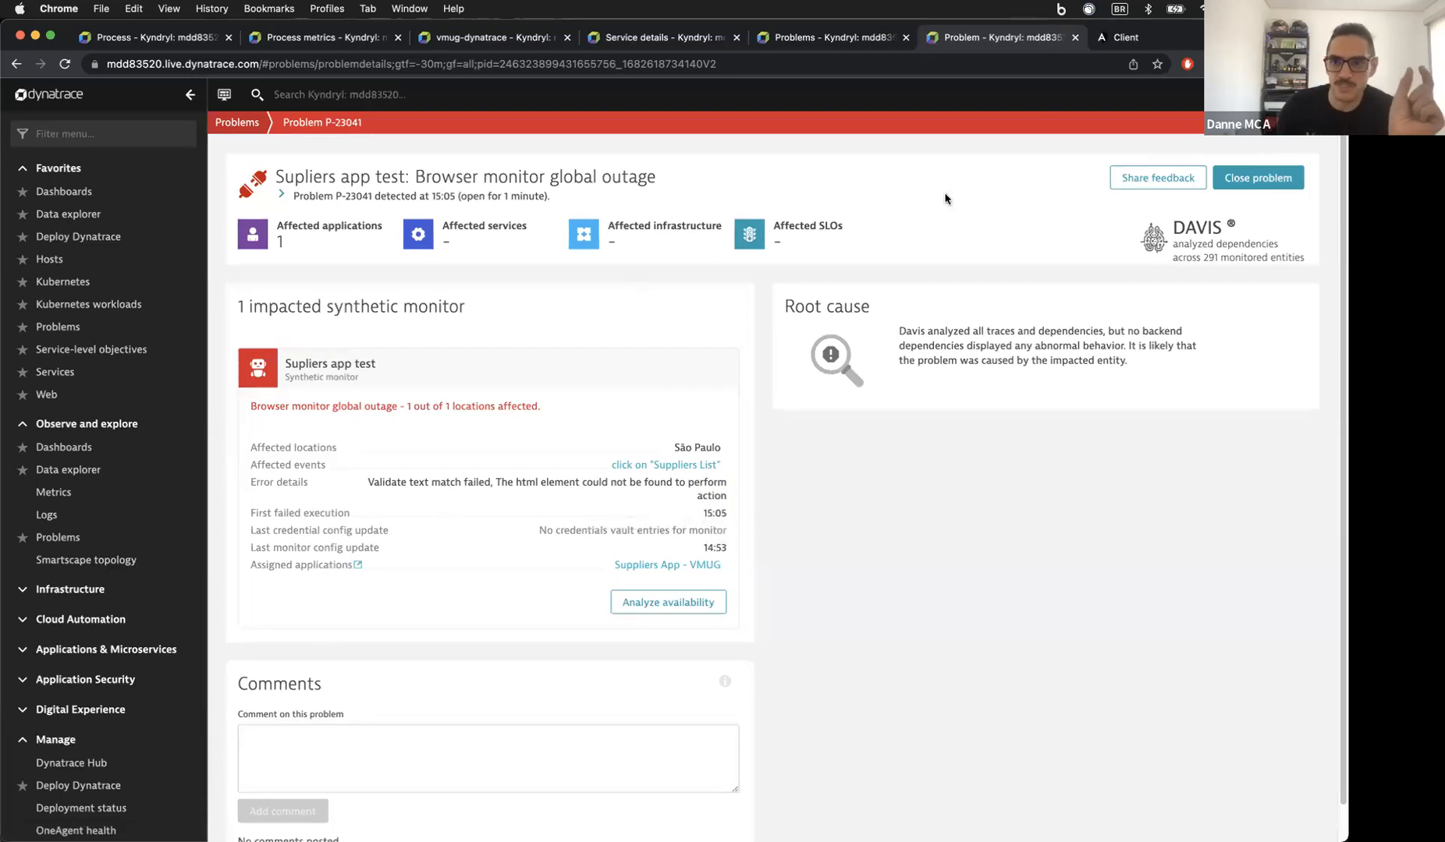
Step: Reload the Suppliers List in the Client app to reproduce the Internal Server Error, then return to Dynatrace
left_click(1103, 43)
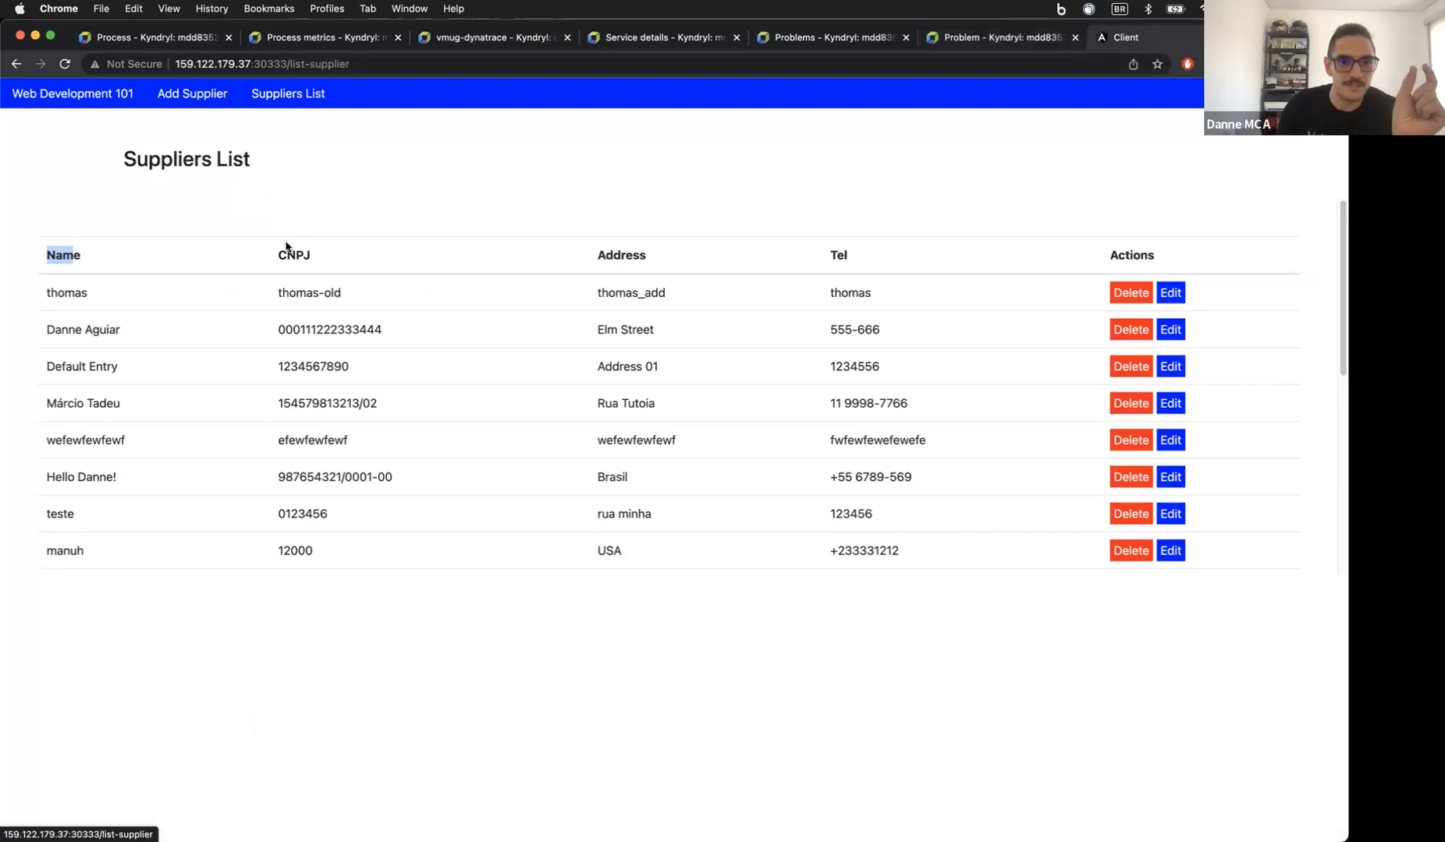
left_click(194, 97)
left_click(265, 97)
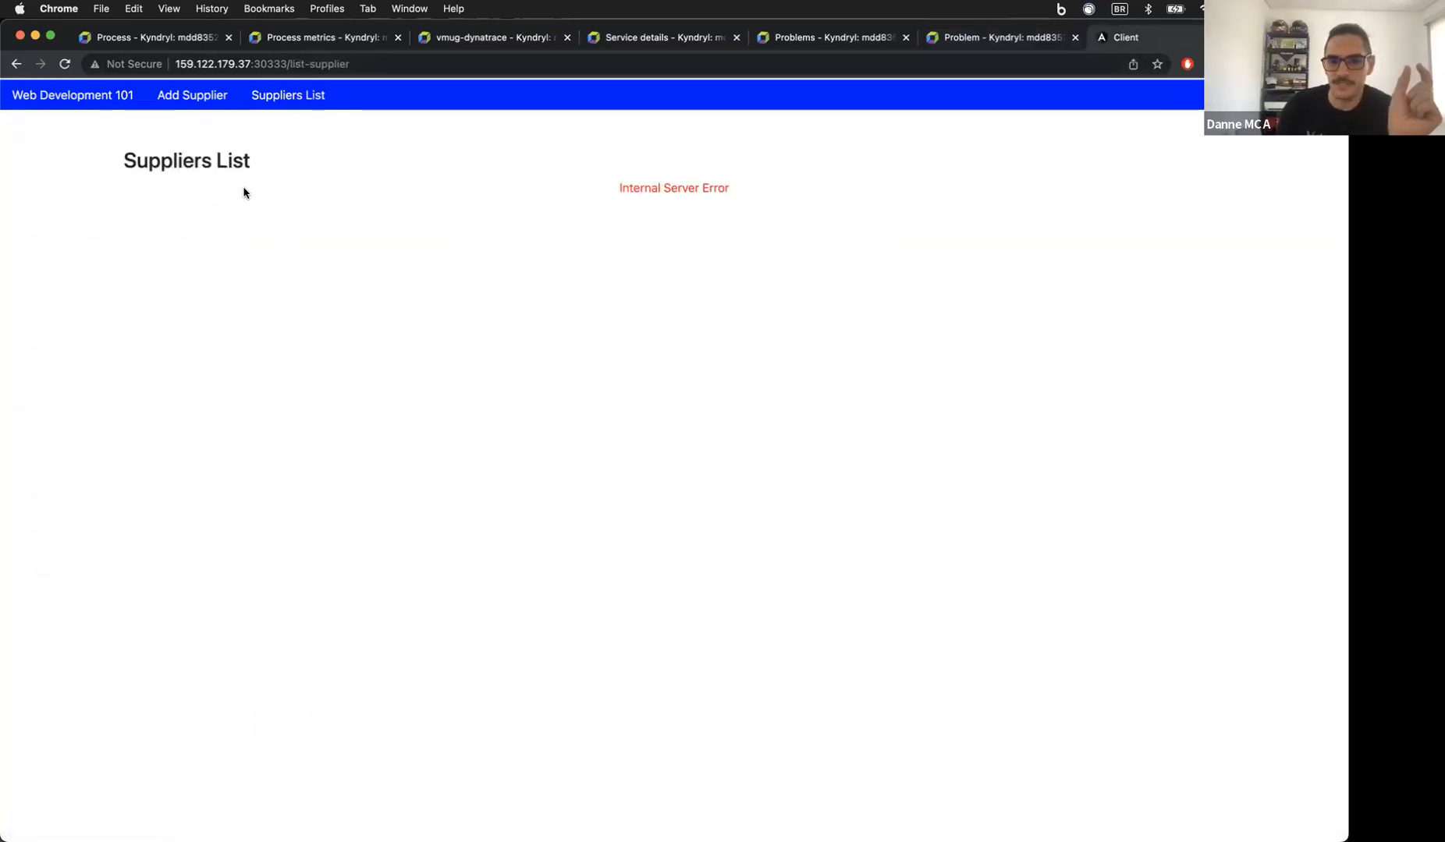
left_click_drag(633, 187, 733, 193)
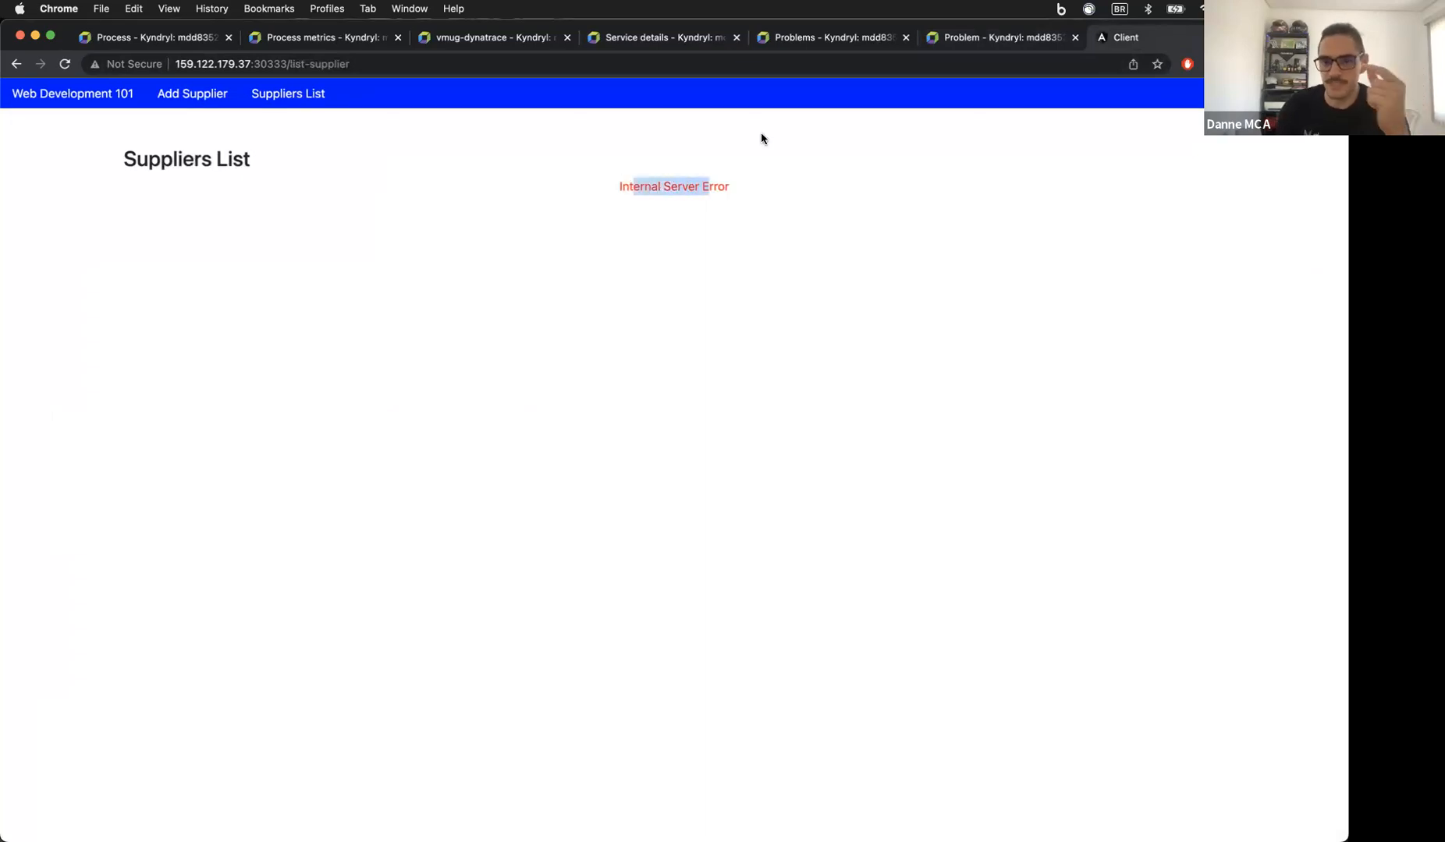
left_click_drag(636, 181, 616, 188)
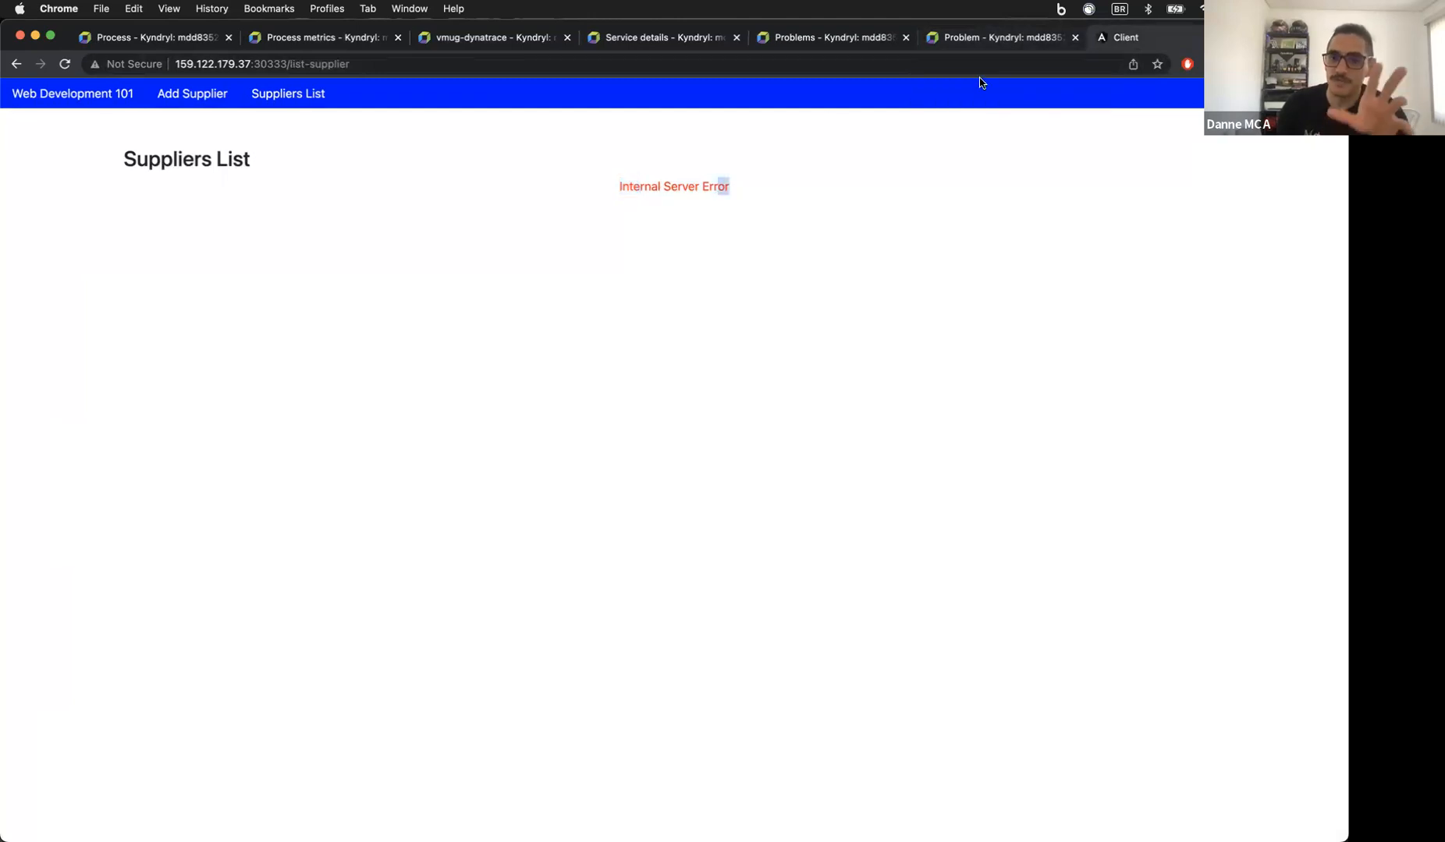
left_click(995, 38)
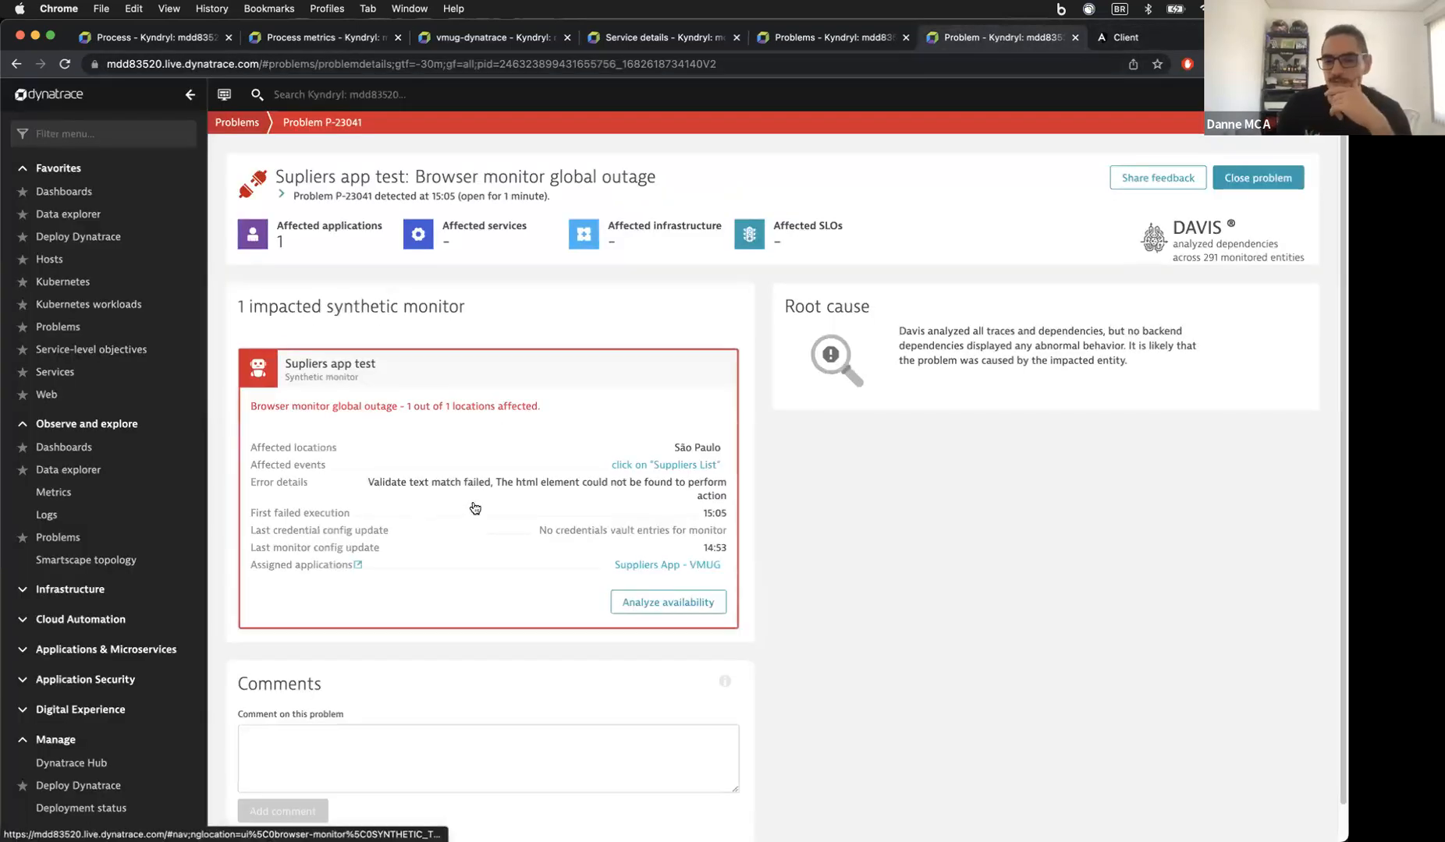
Step: Open the inventory service and expand its Deployment event details
left_click(56, 370)
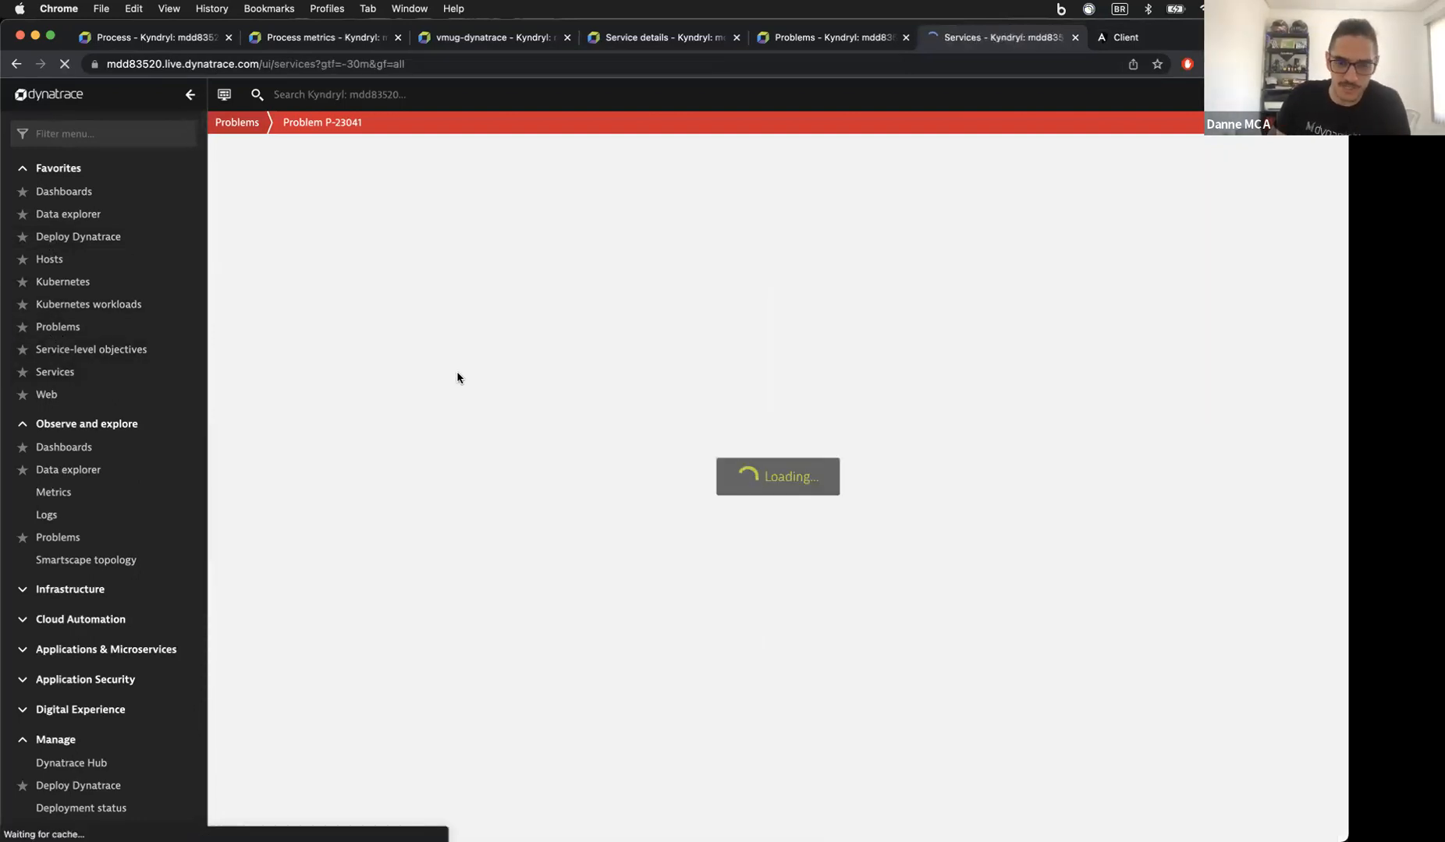
left_click(474, 429)
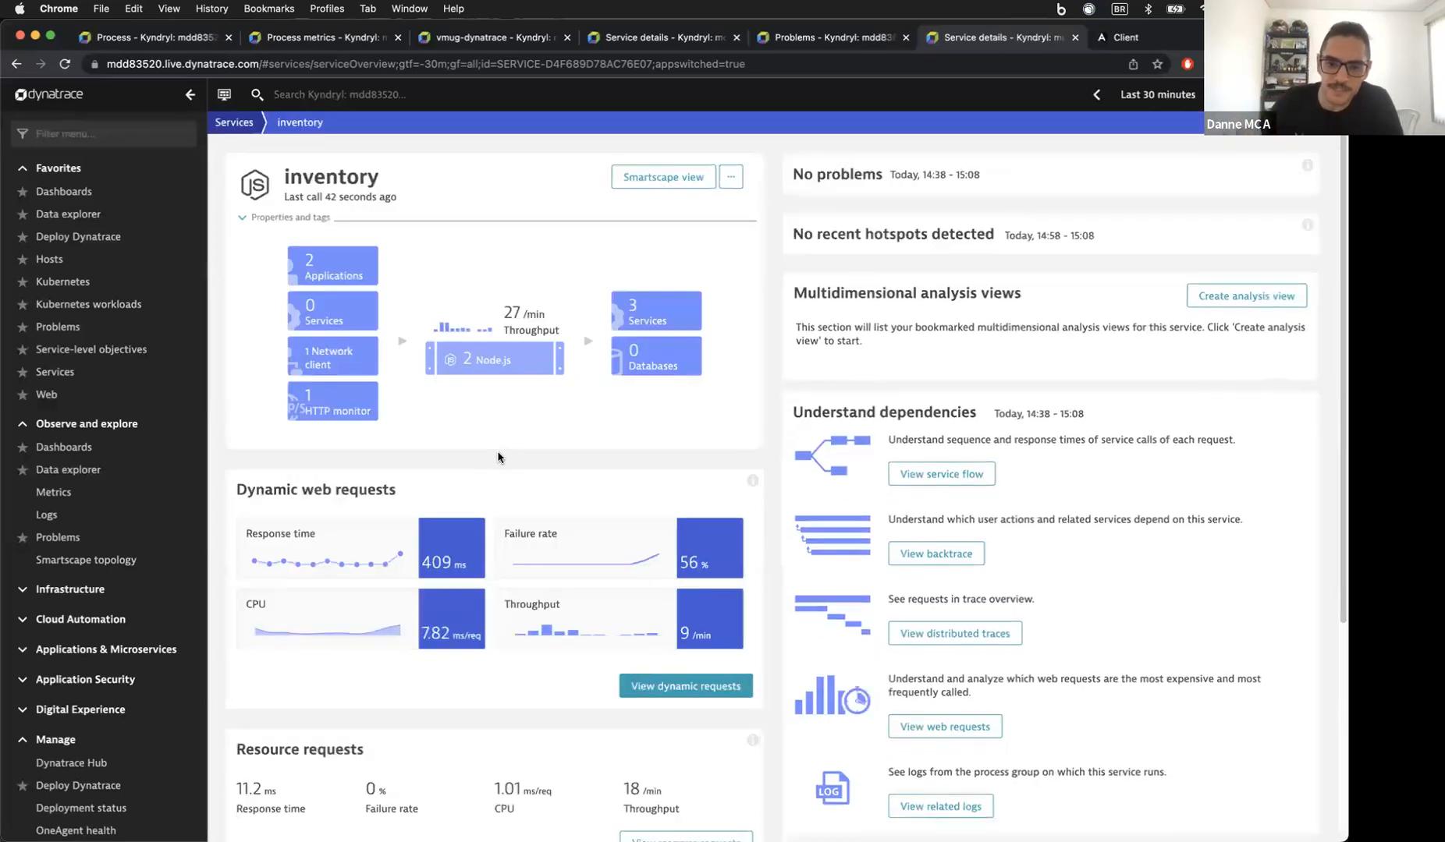
scroll(751, 375, "down", 5)
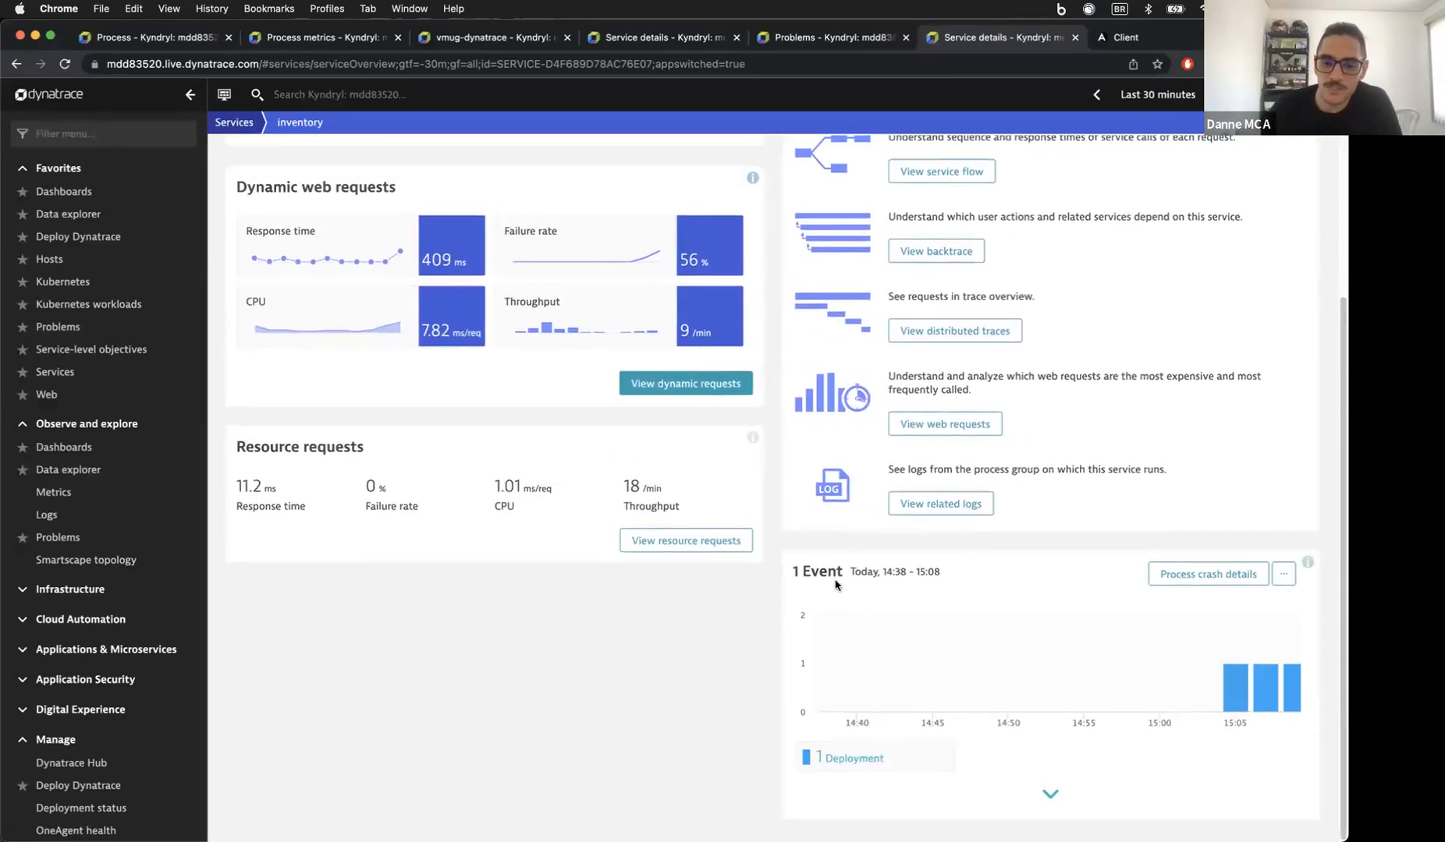
left_click(1020, 809)
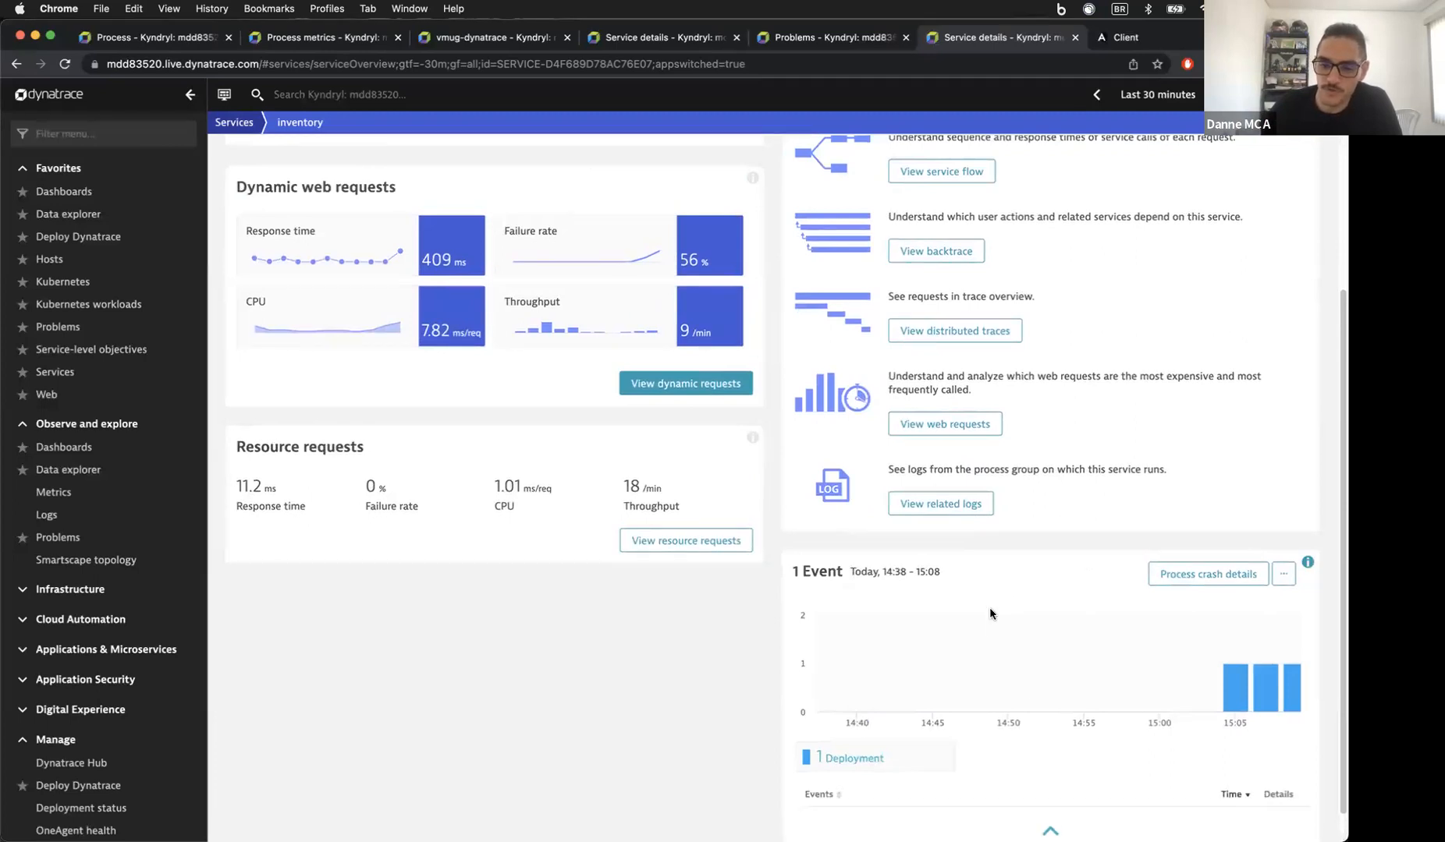
scroll(988, 607, "down", 2)
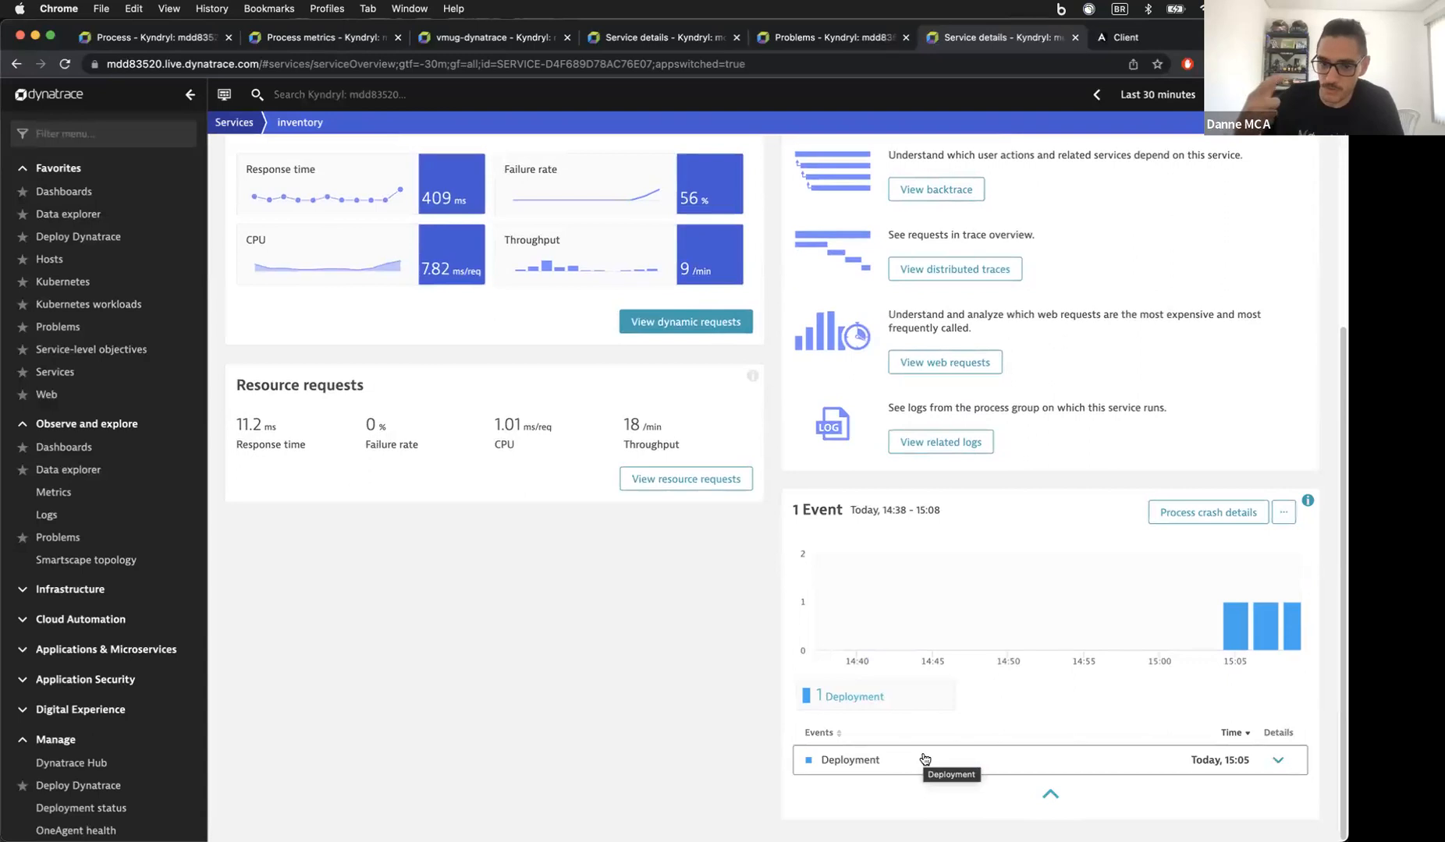
left_click(1278, 760)
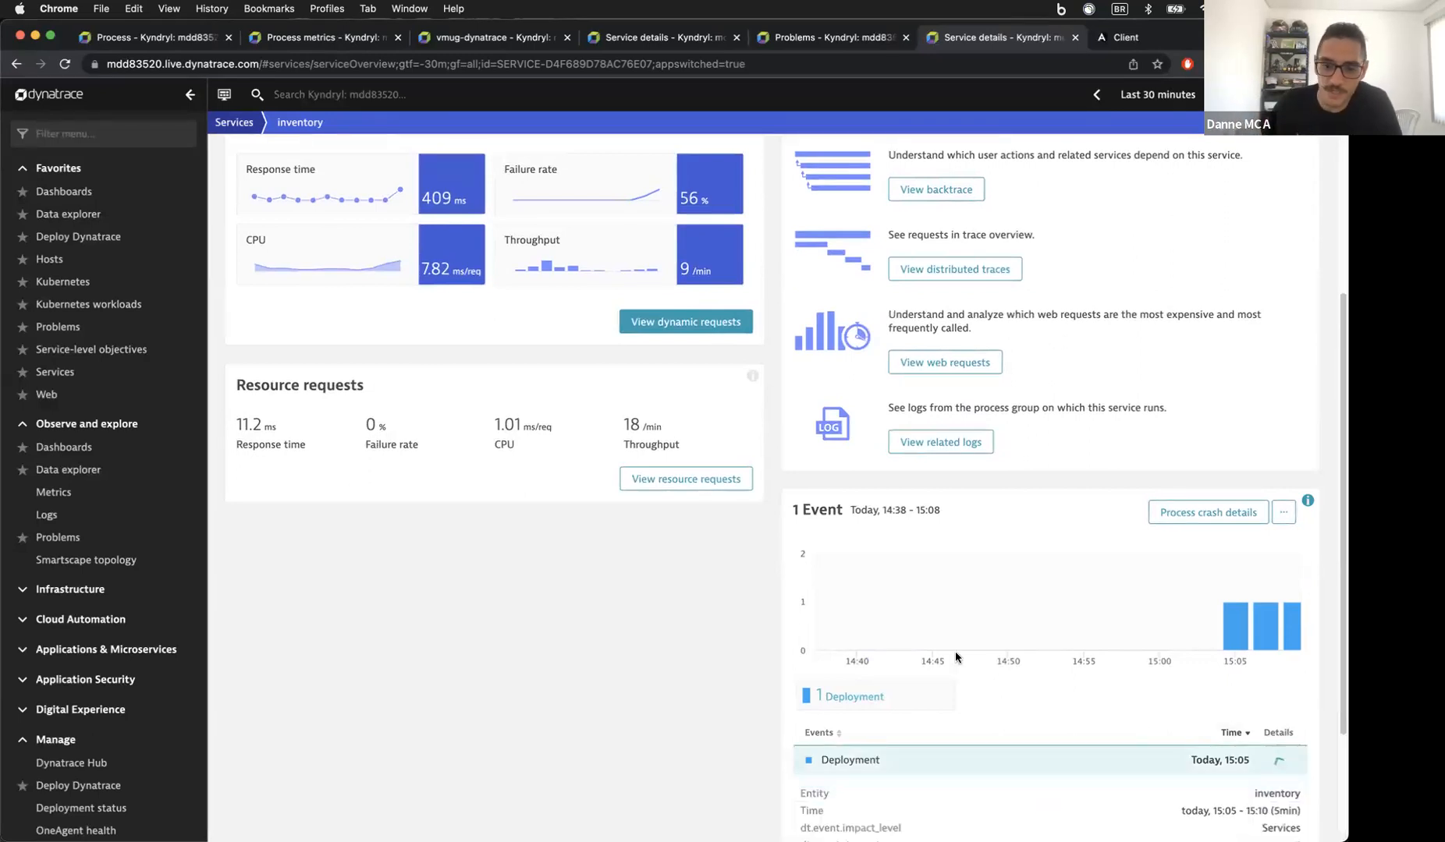
scroll(955, 651, "down", 5)
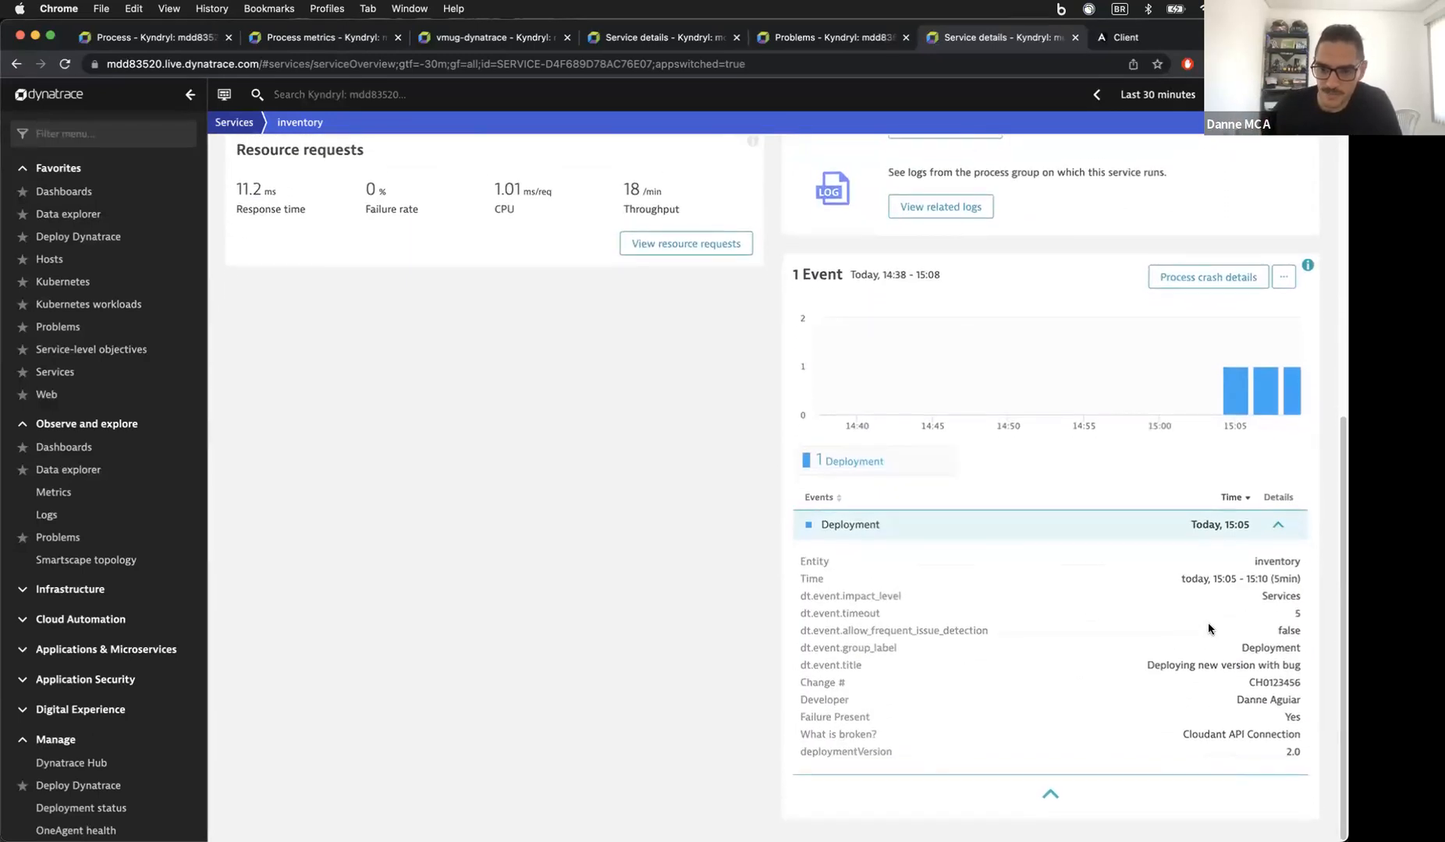
Step: Highlight the deployment's change number and the broken Cloudant API Connection it caused
left_click_drag(823, 681, 1287, 700)
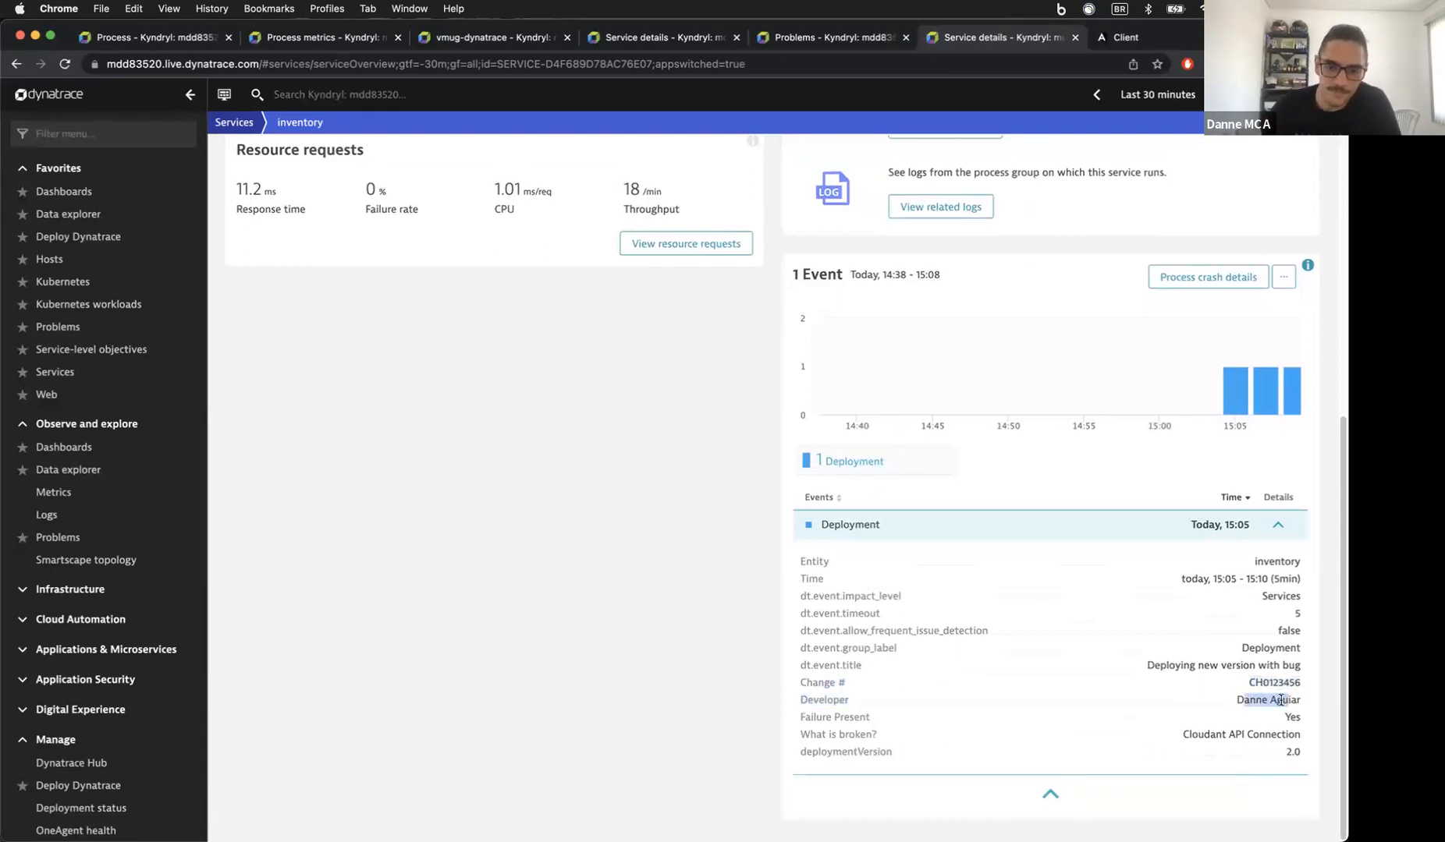
left_click(1274, 719)
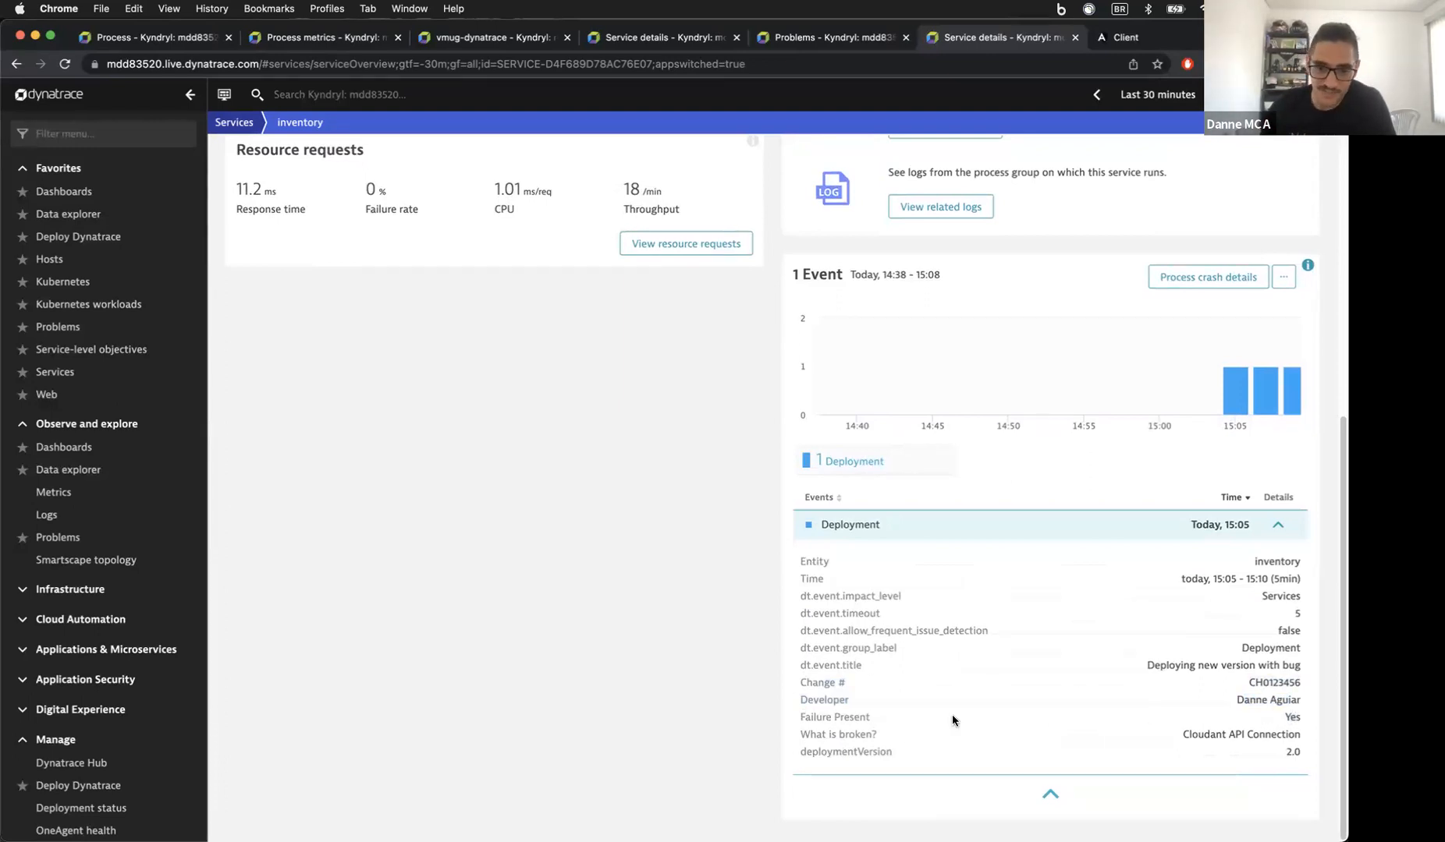
left_click_drag(1183, 735, 1262, 735)
left_click(1293, 752)
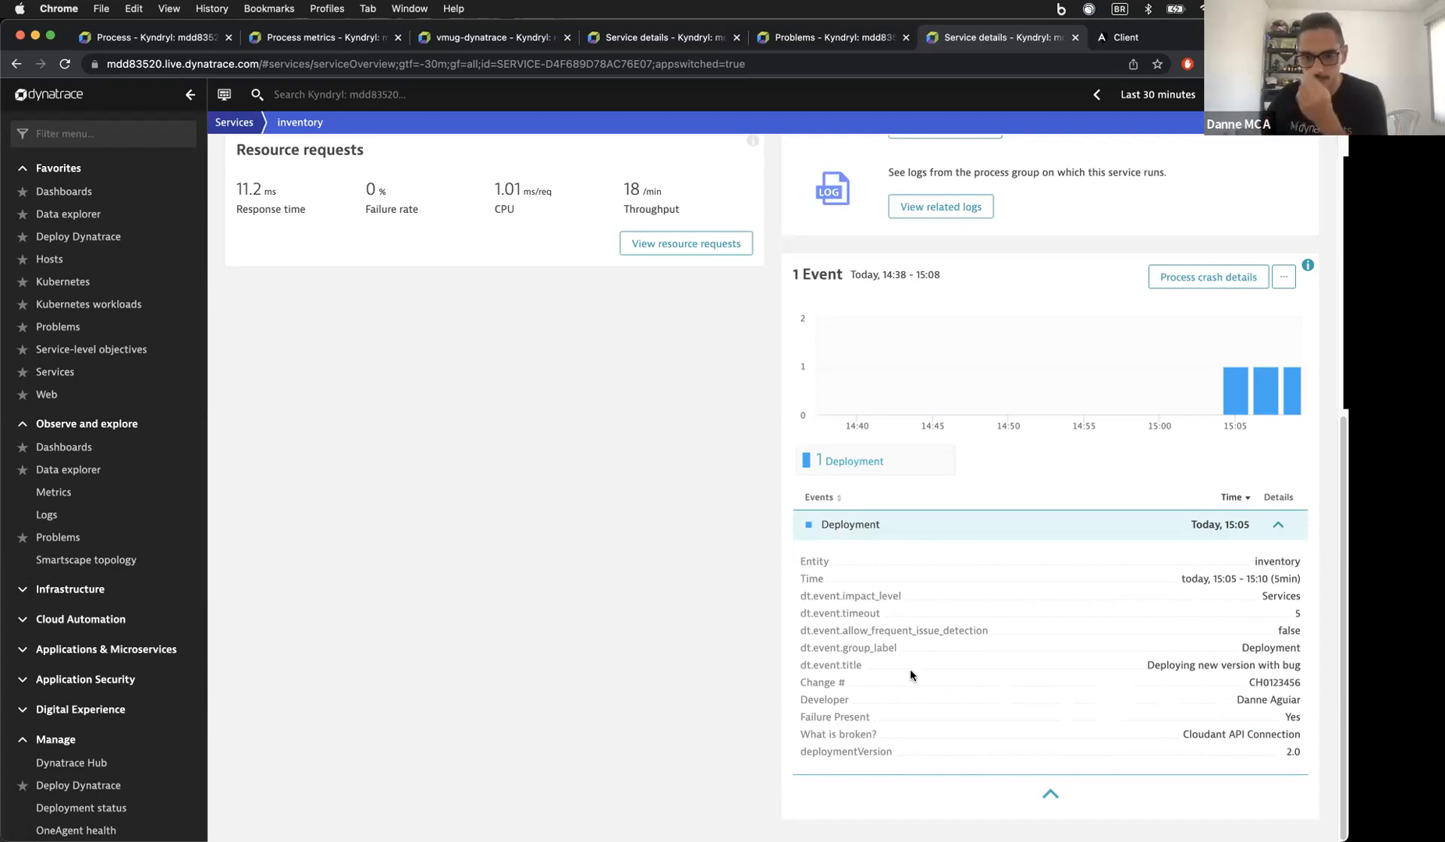
left_click_drag(823, 682, 865, 753)
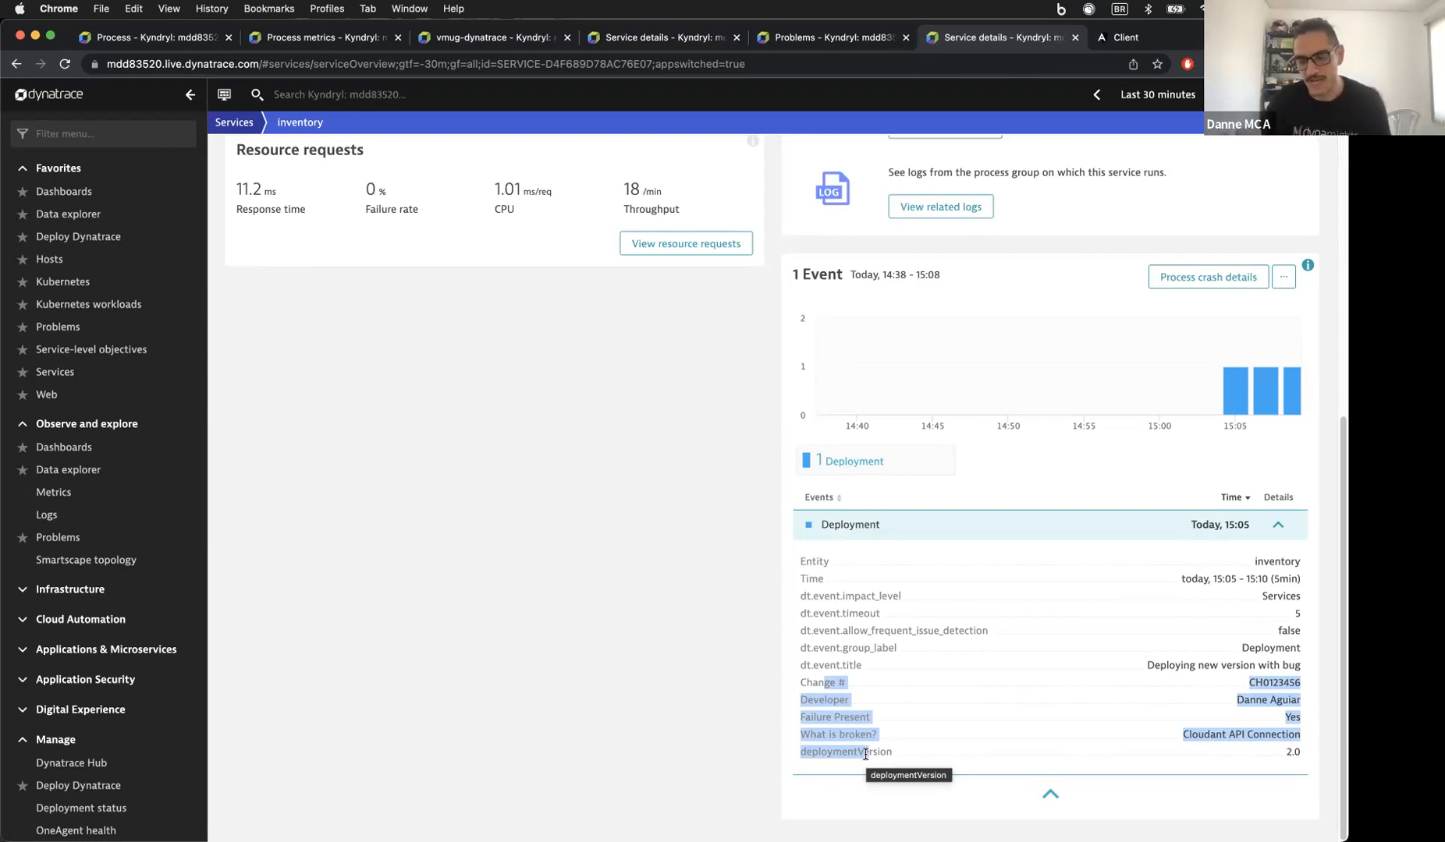
left_click(723, 620)
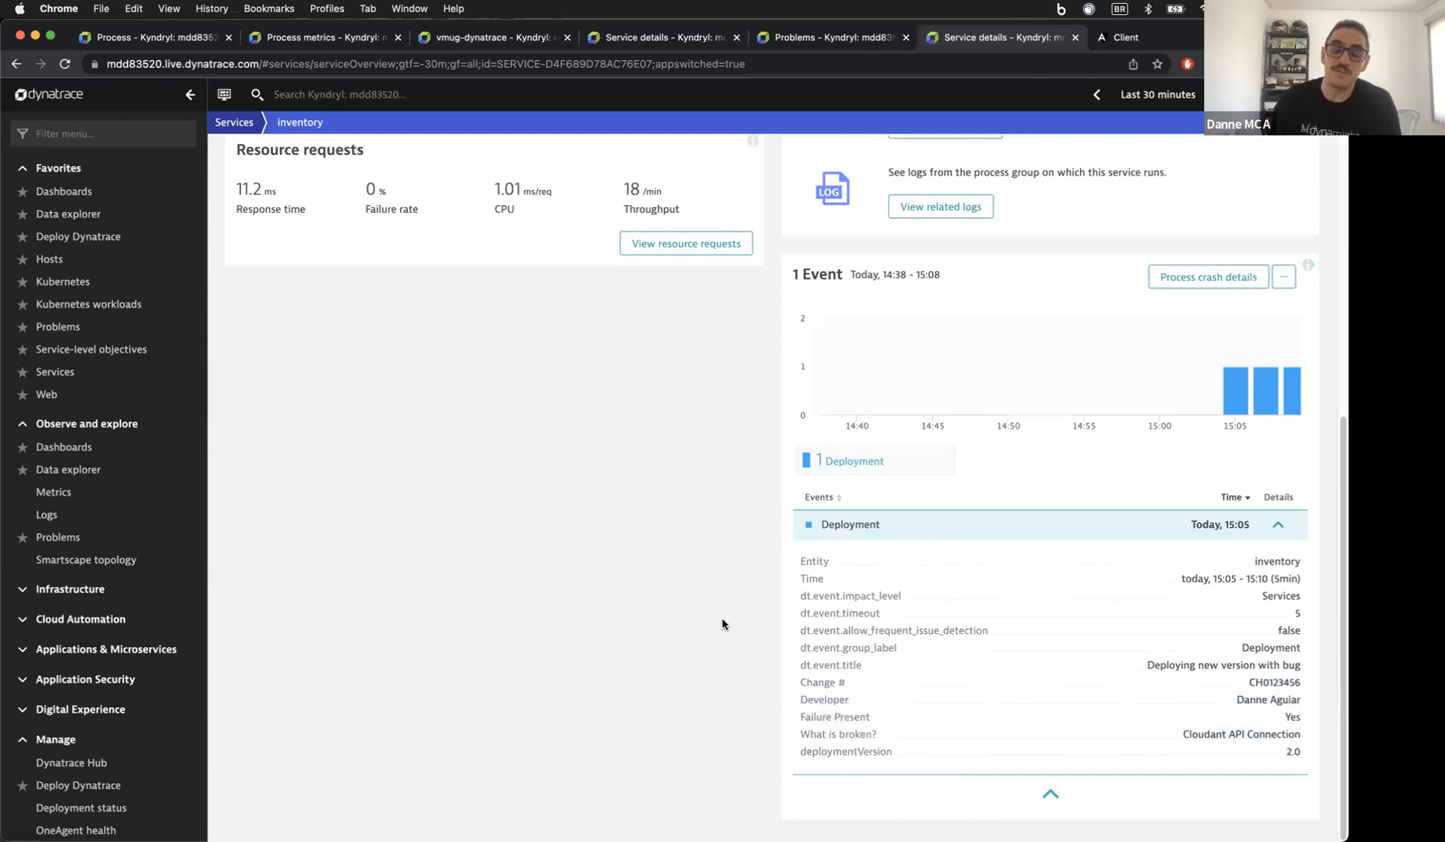
mouse_move(1255, 682)
left_mouse_down()
mouse_move(1277, 753)
mouse_move(1264, 680)
left_mouse_up()
double_click(1265, 681)
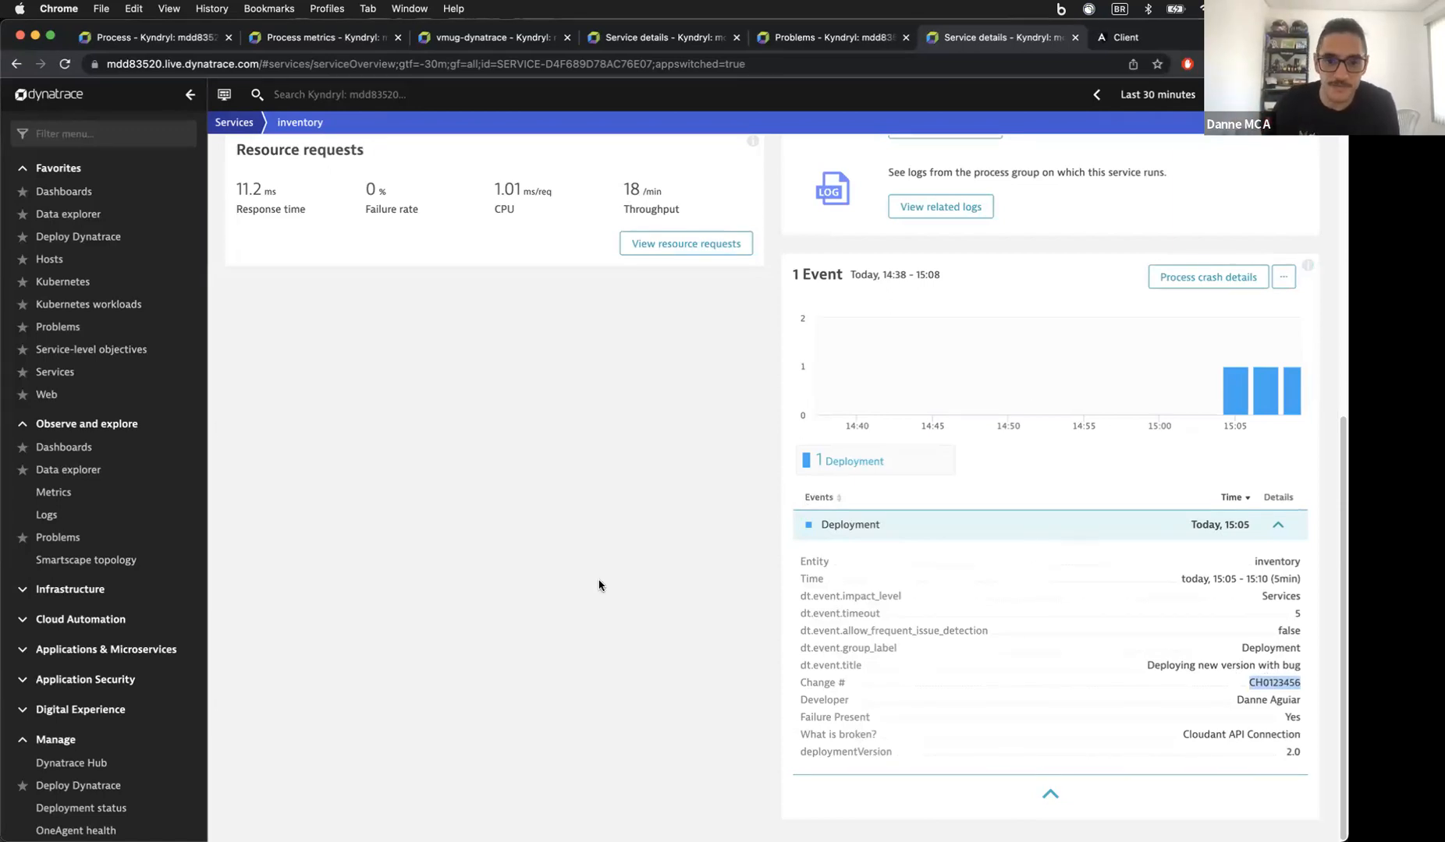
scroll(598, 585, "up", 10)
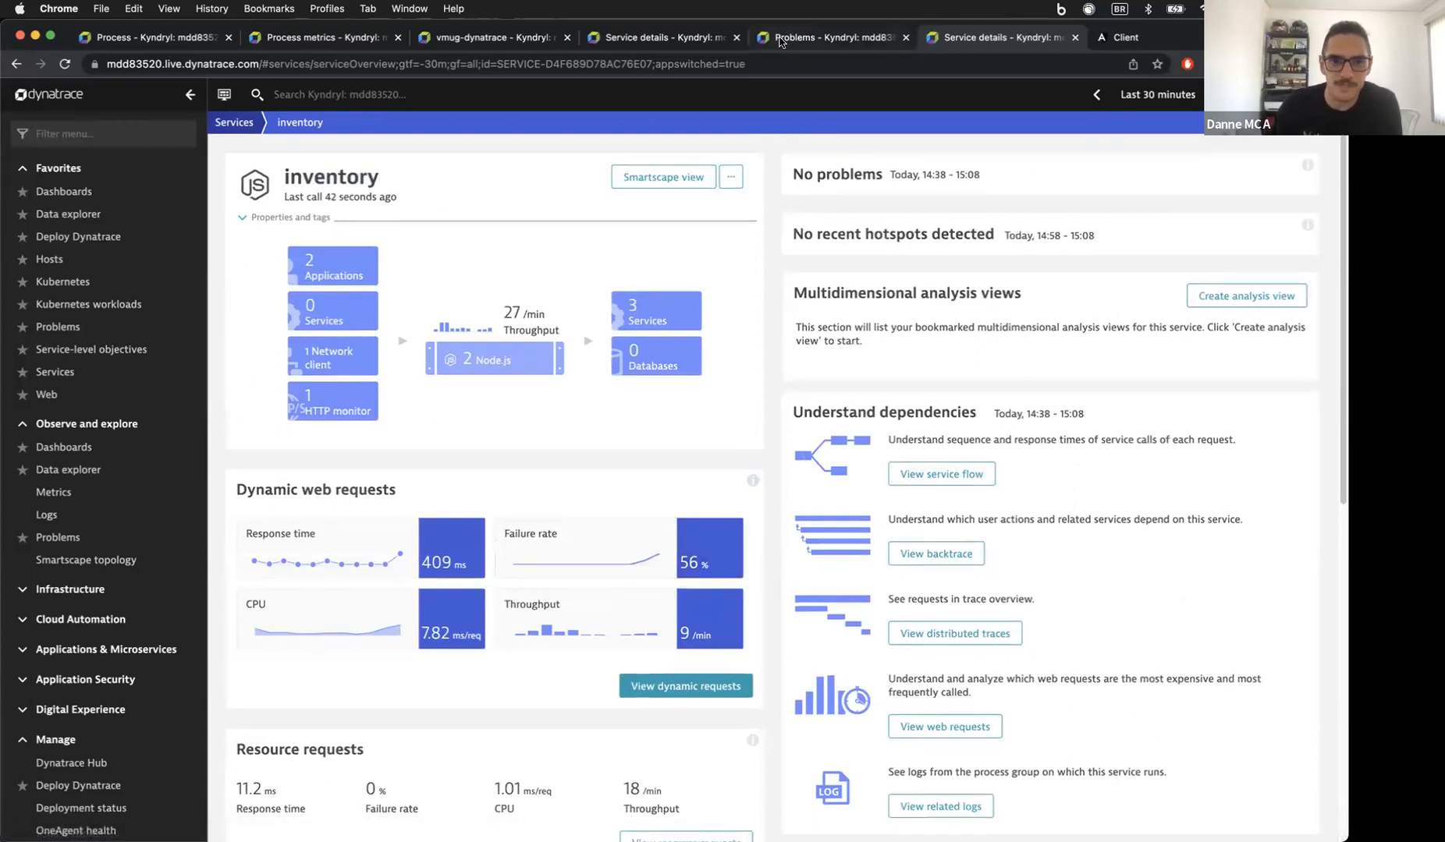
Step: Clear the menu filter and open the VMUG - DEMO dashboard from Dashboards
left_click(829, 37)
key("super+a")
key("BackSpace")
left_click(65, 192)
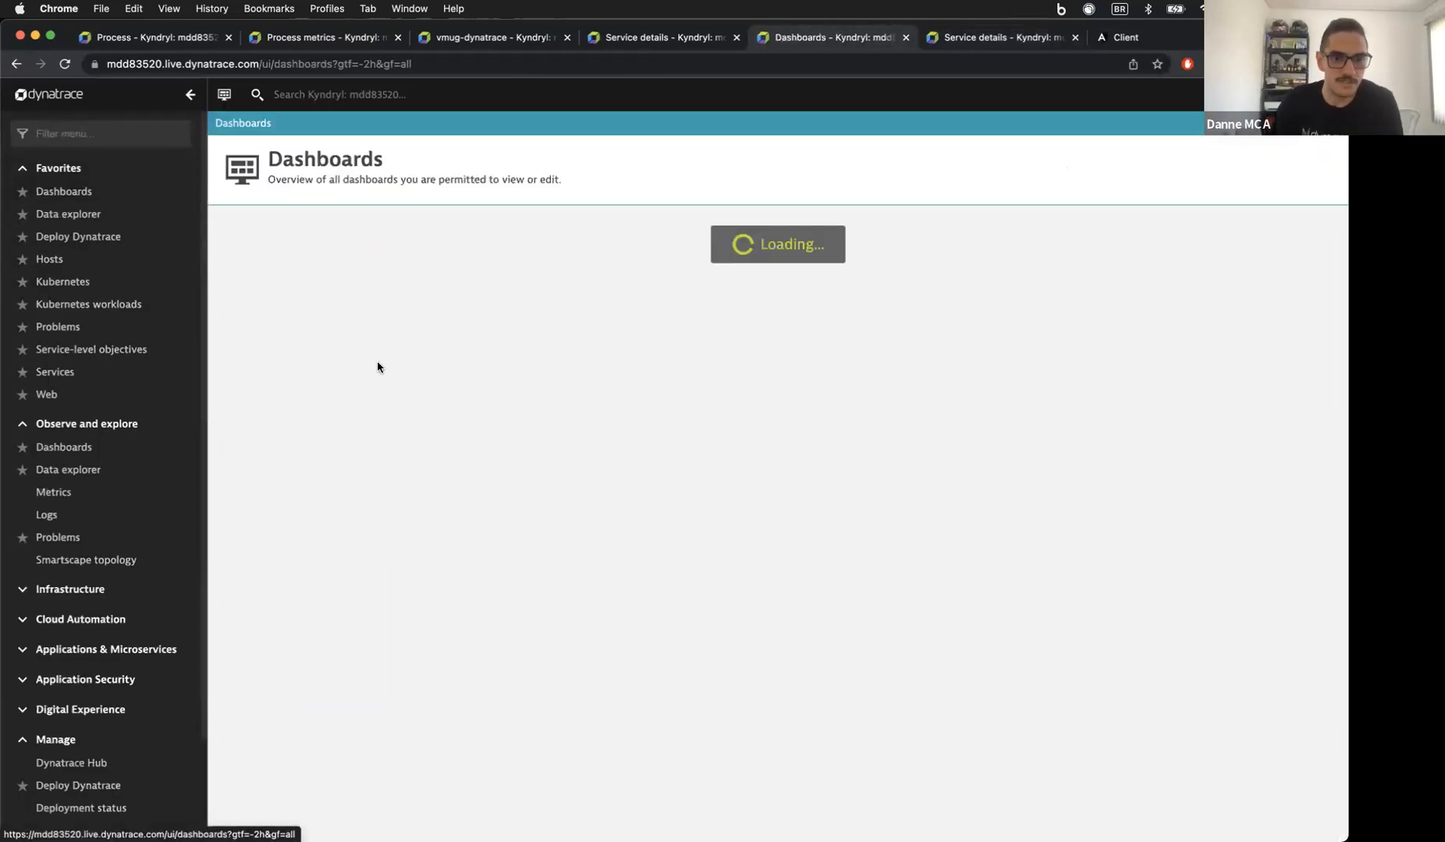
left_click(573, 605)
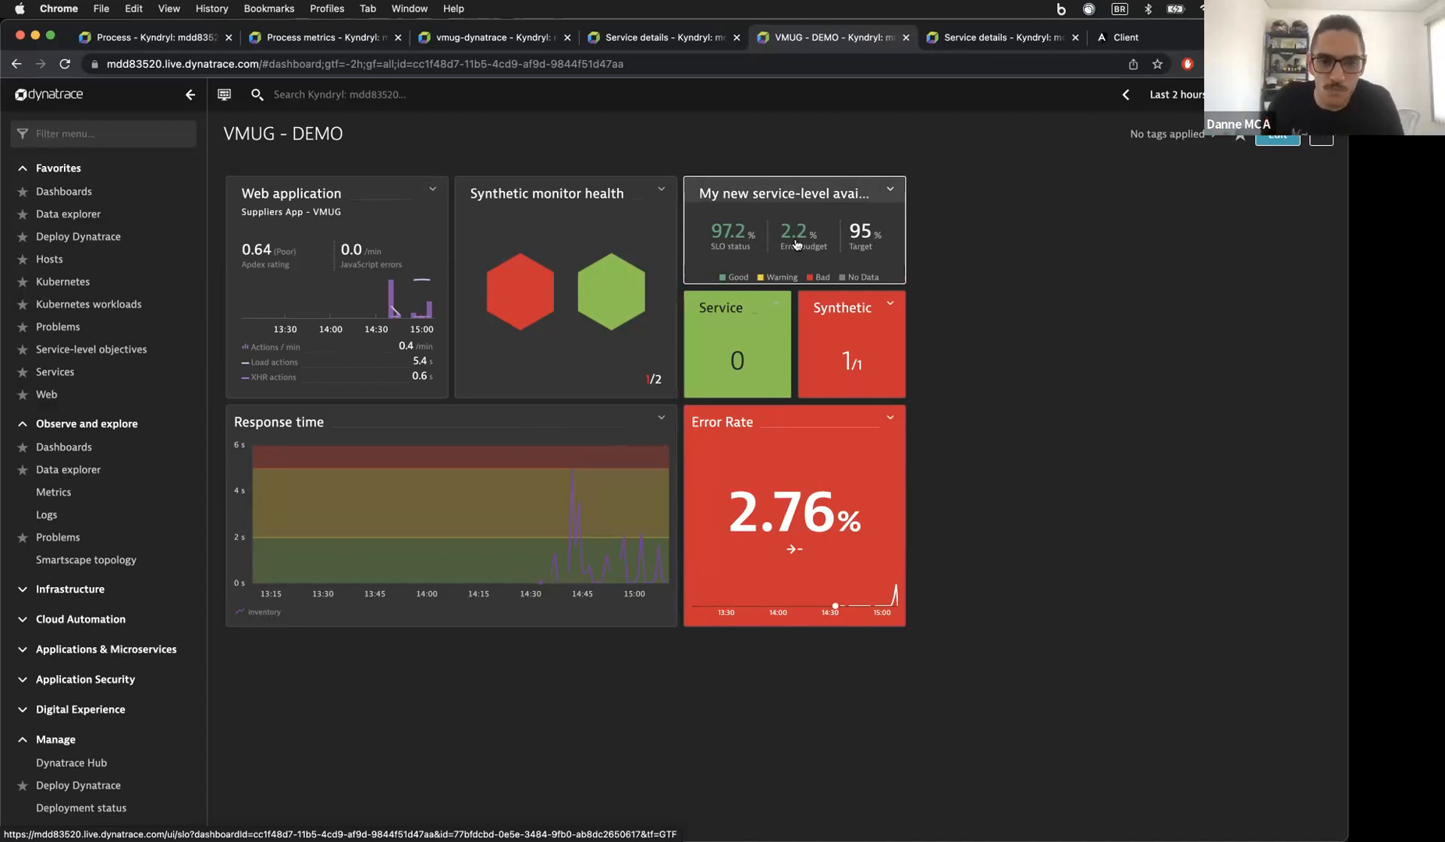
Step: From the Suppliers App - VMUG application's Top errors, open HTTP 500: /api/v1/suppliers/
left_click(429, 282)
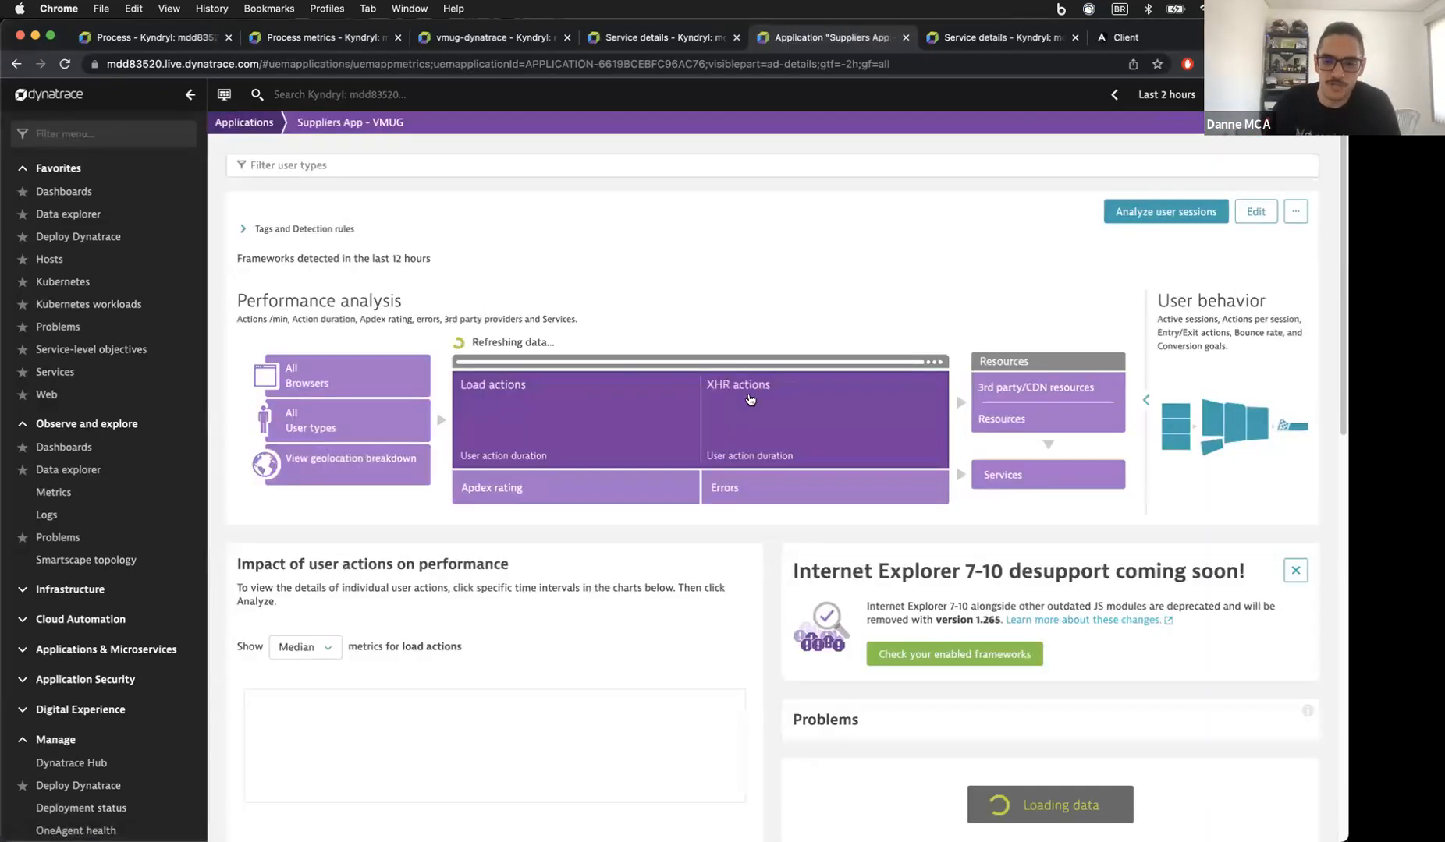
scroll(1254, 407, "down", 6)
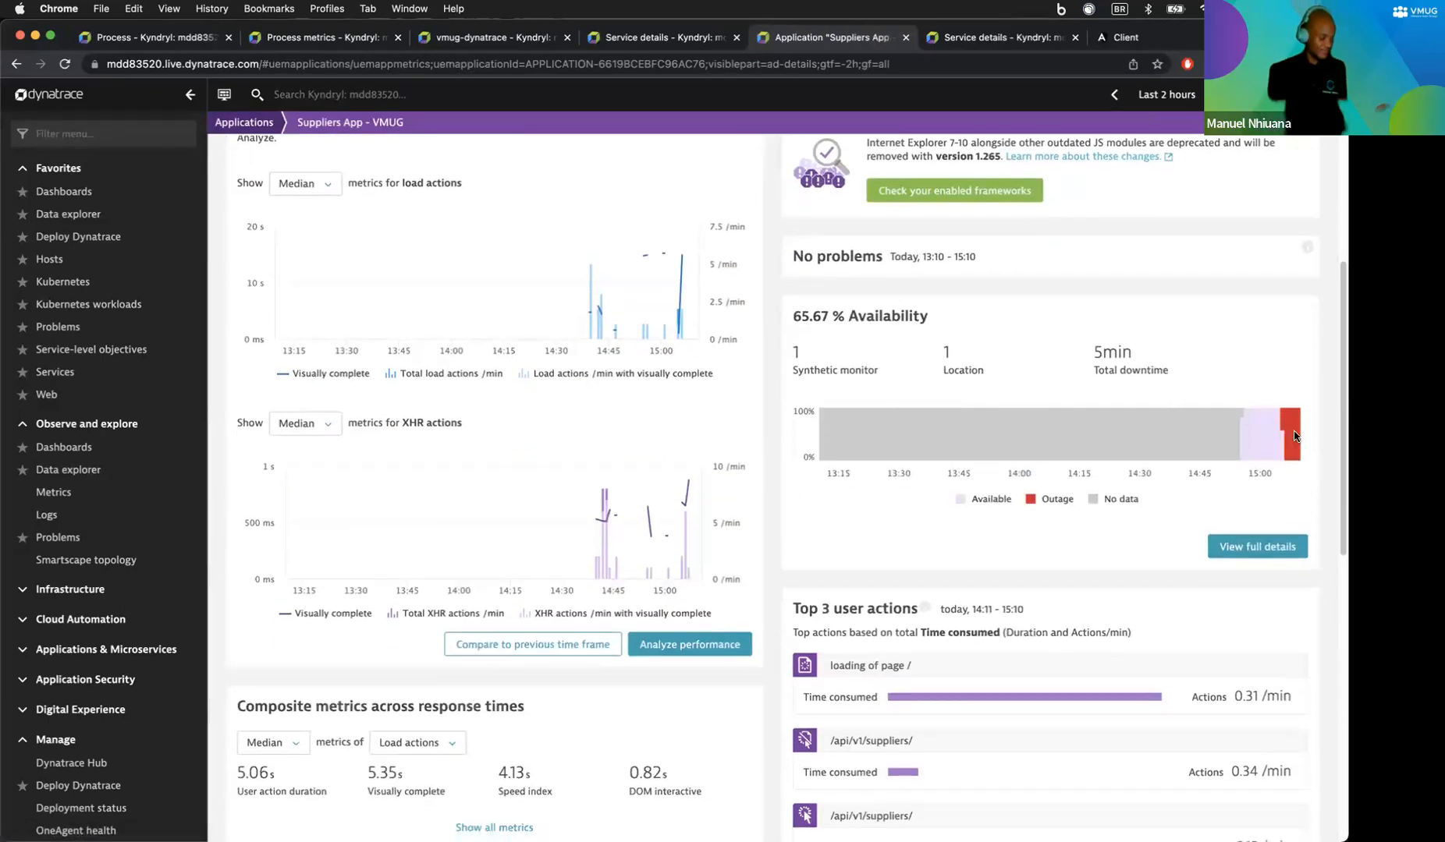
scroll(1293, 433, "down", 4)
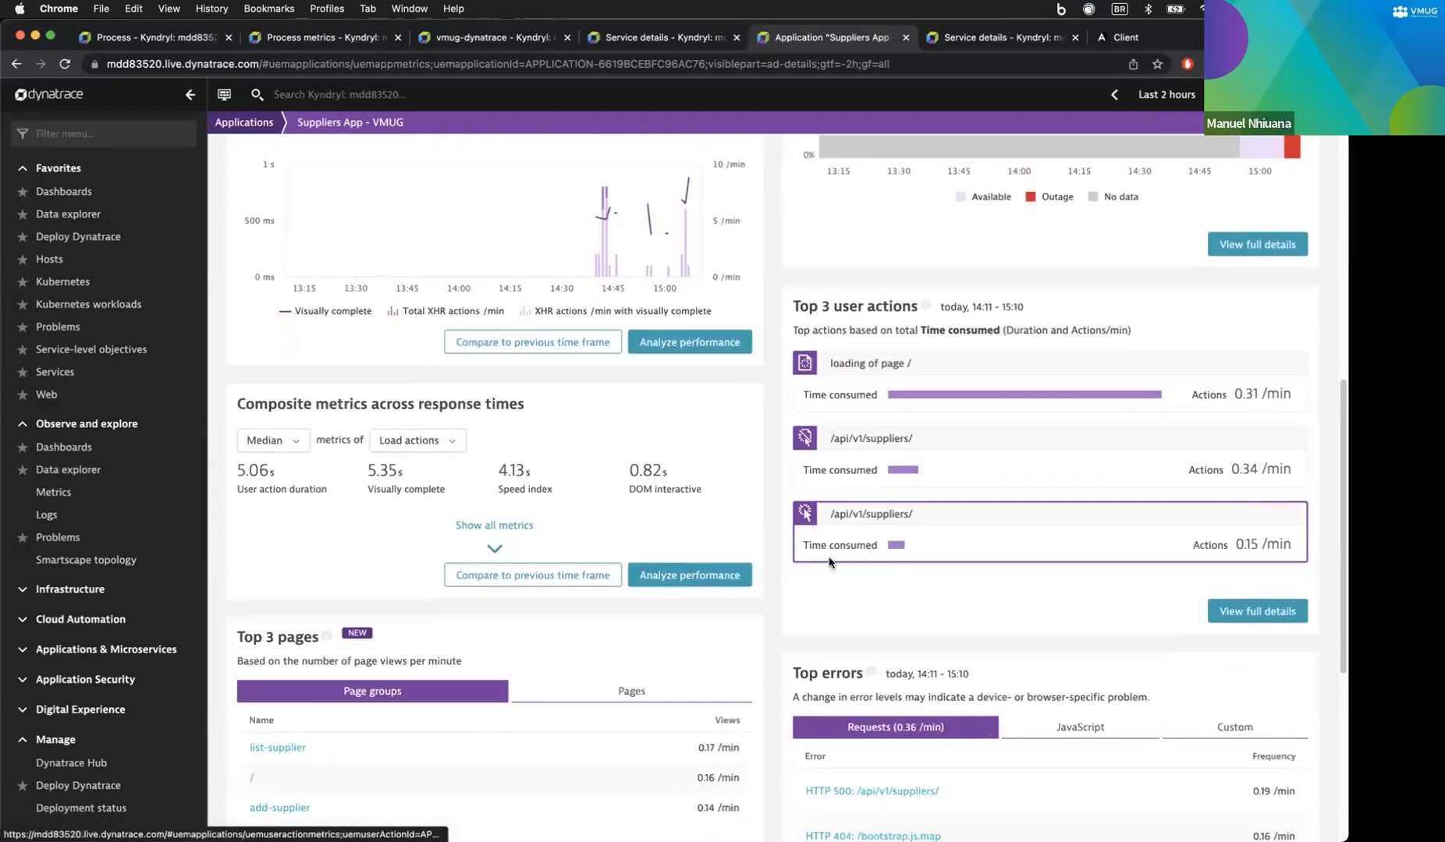
scroll(829, 562, "down", 2)
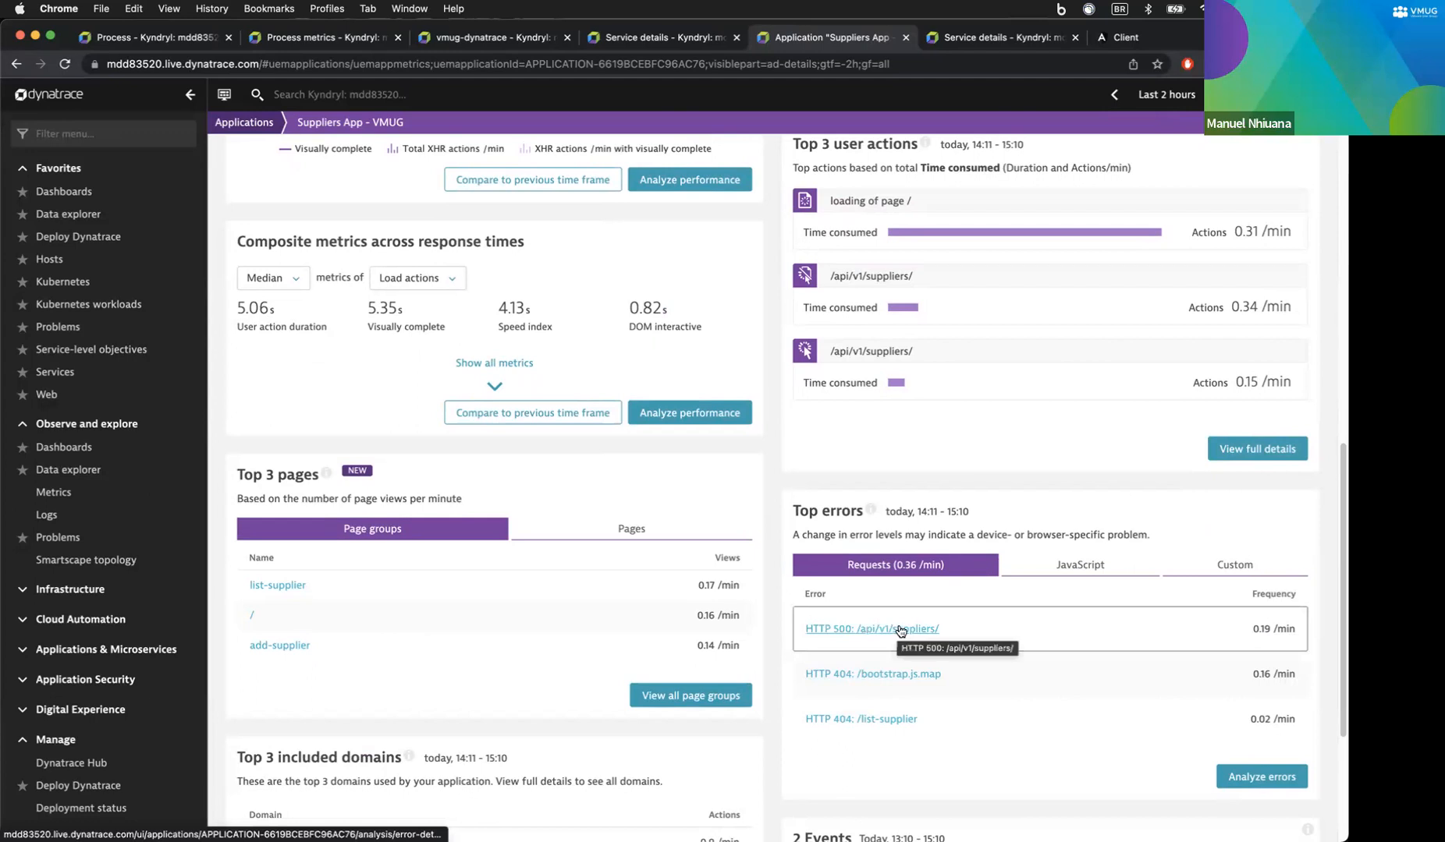
scroll(902, 632, "down", 2)
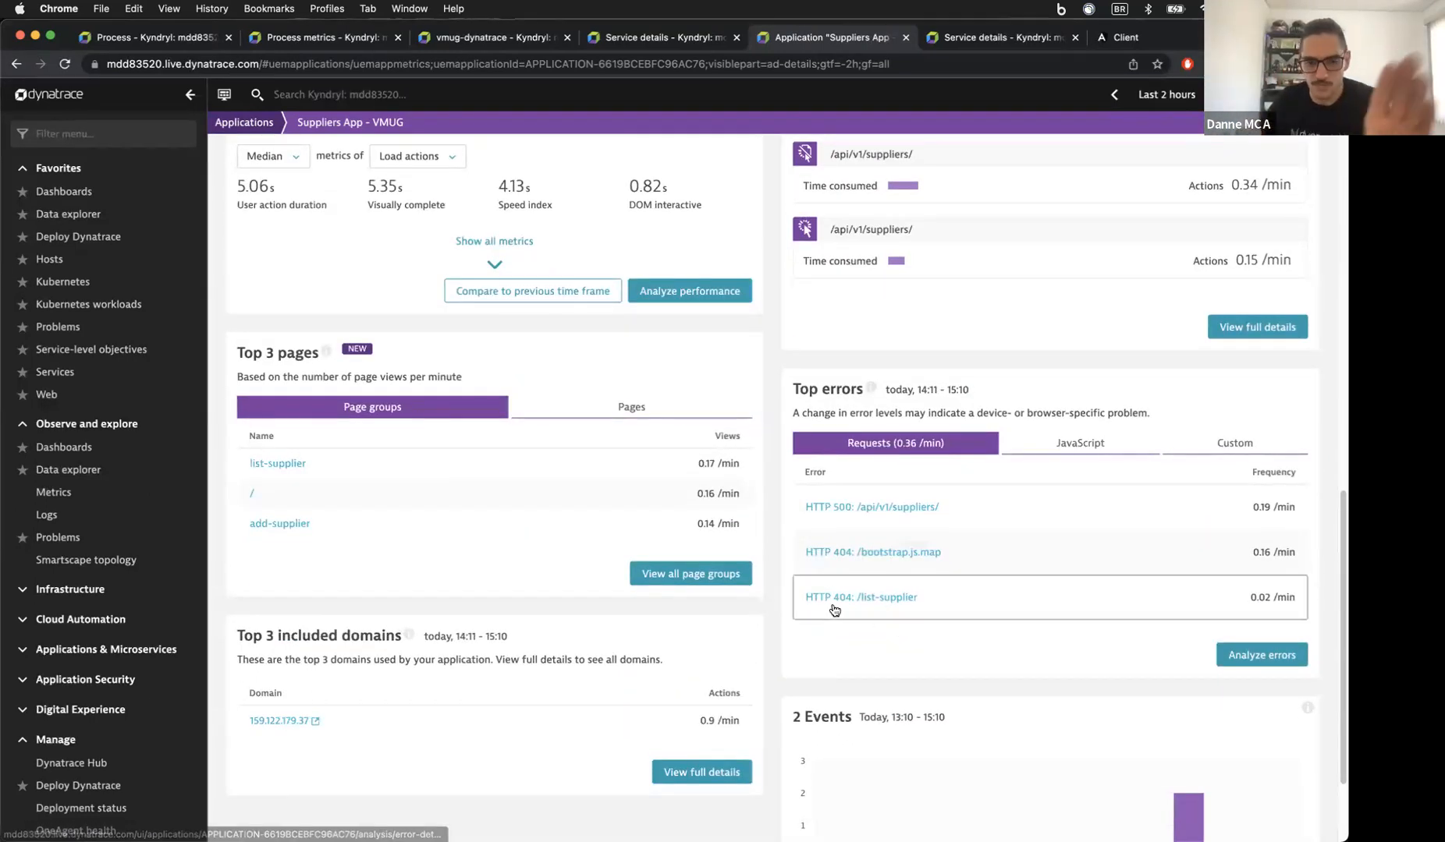
left_click(853, 514)
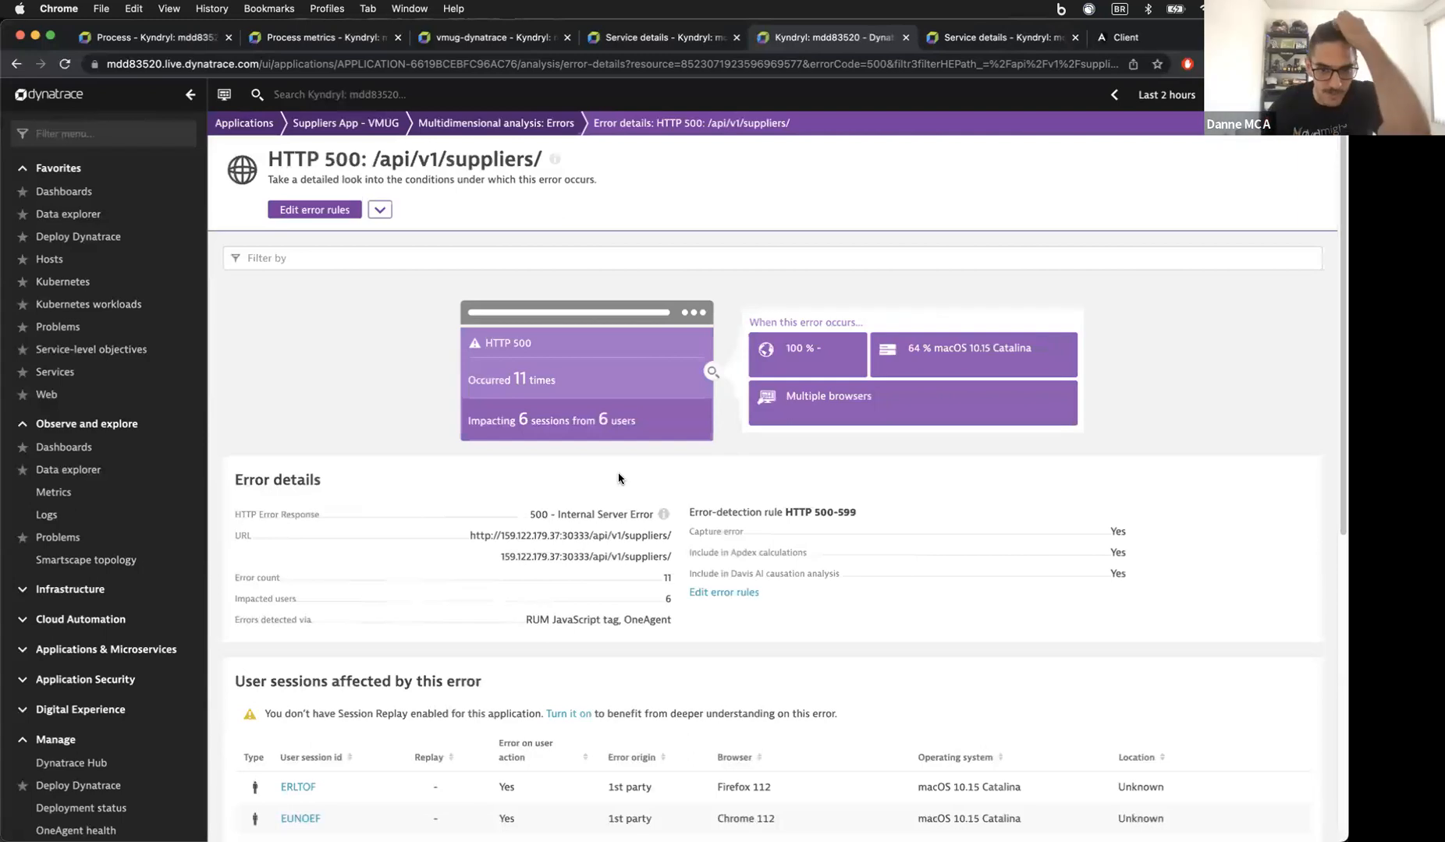
Step: Open the first affected /api/v1/suppliers/ user action, filtered to error code 500
scroll(320, 507, "down", 5)
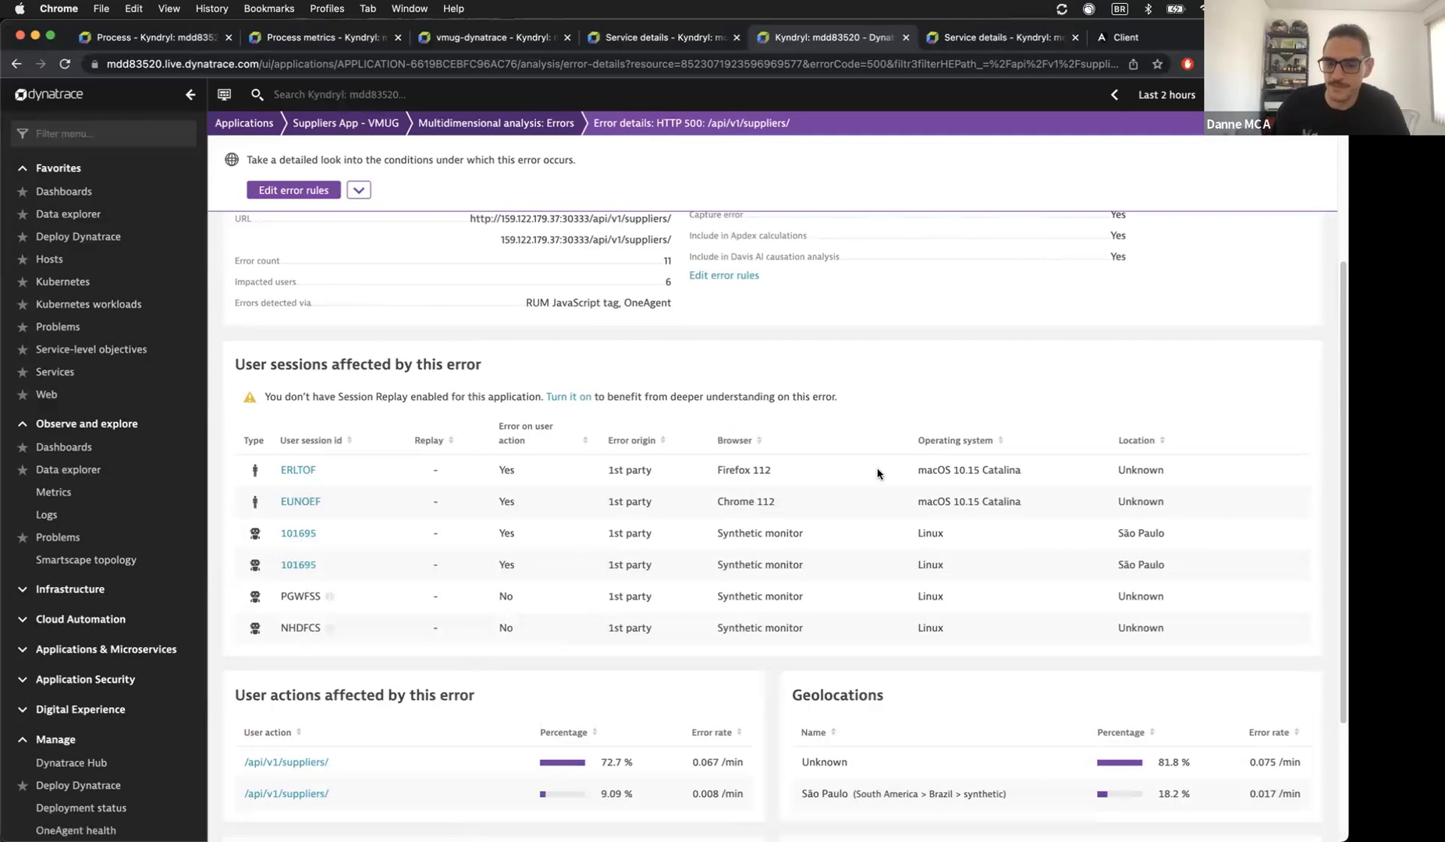
scroll(869, 472, "down", 5)
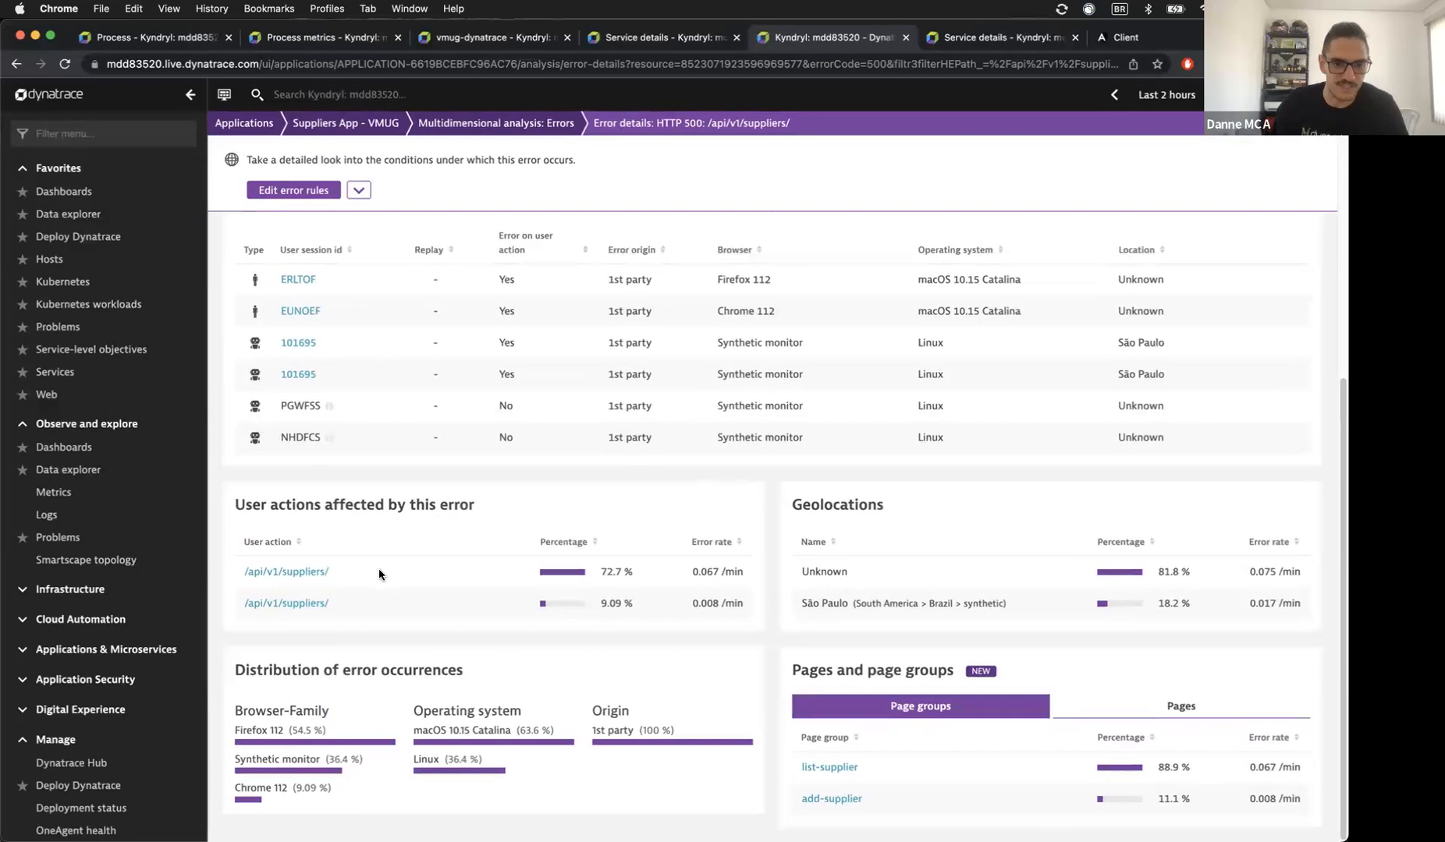
left_click(296, 572)
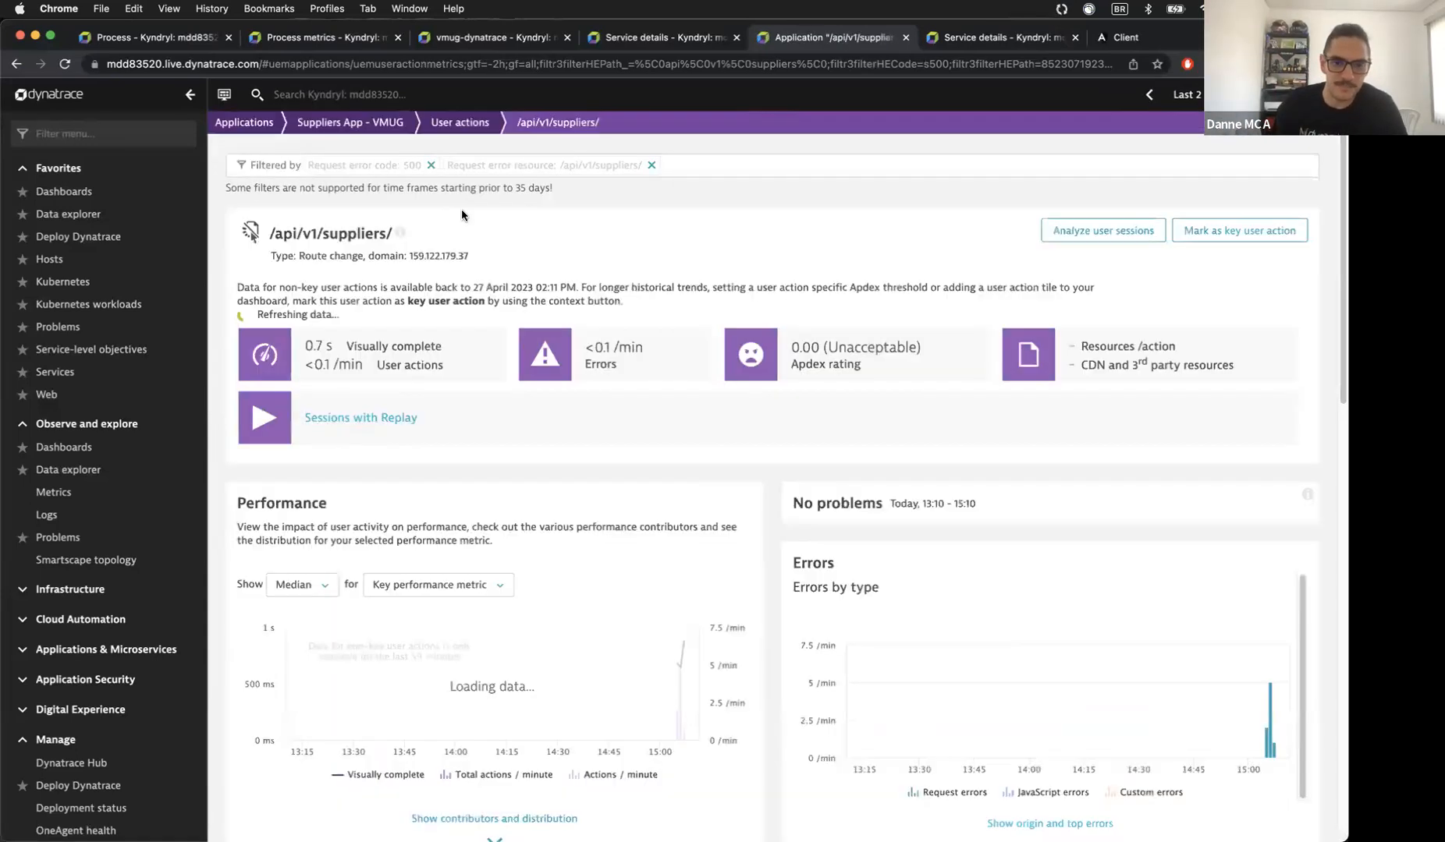
Step: Run the waterfall analysis for the /api/v1/suppliers/ user action
left_click_drag(313, 233, 367, 232)
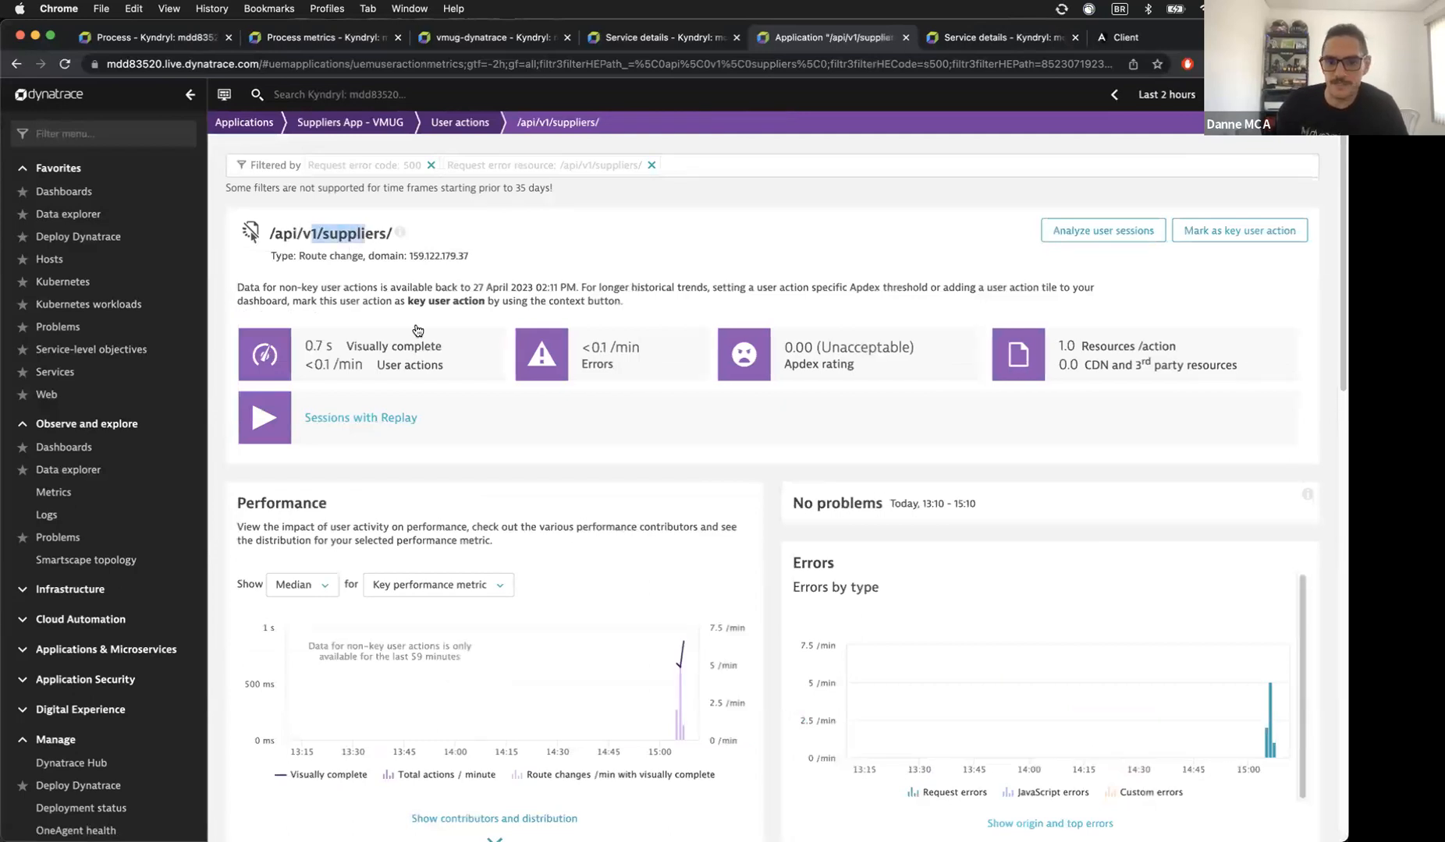
scroll(806, 682, "down", 3)
scroll(707, 601, "down", 8)
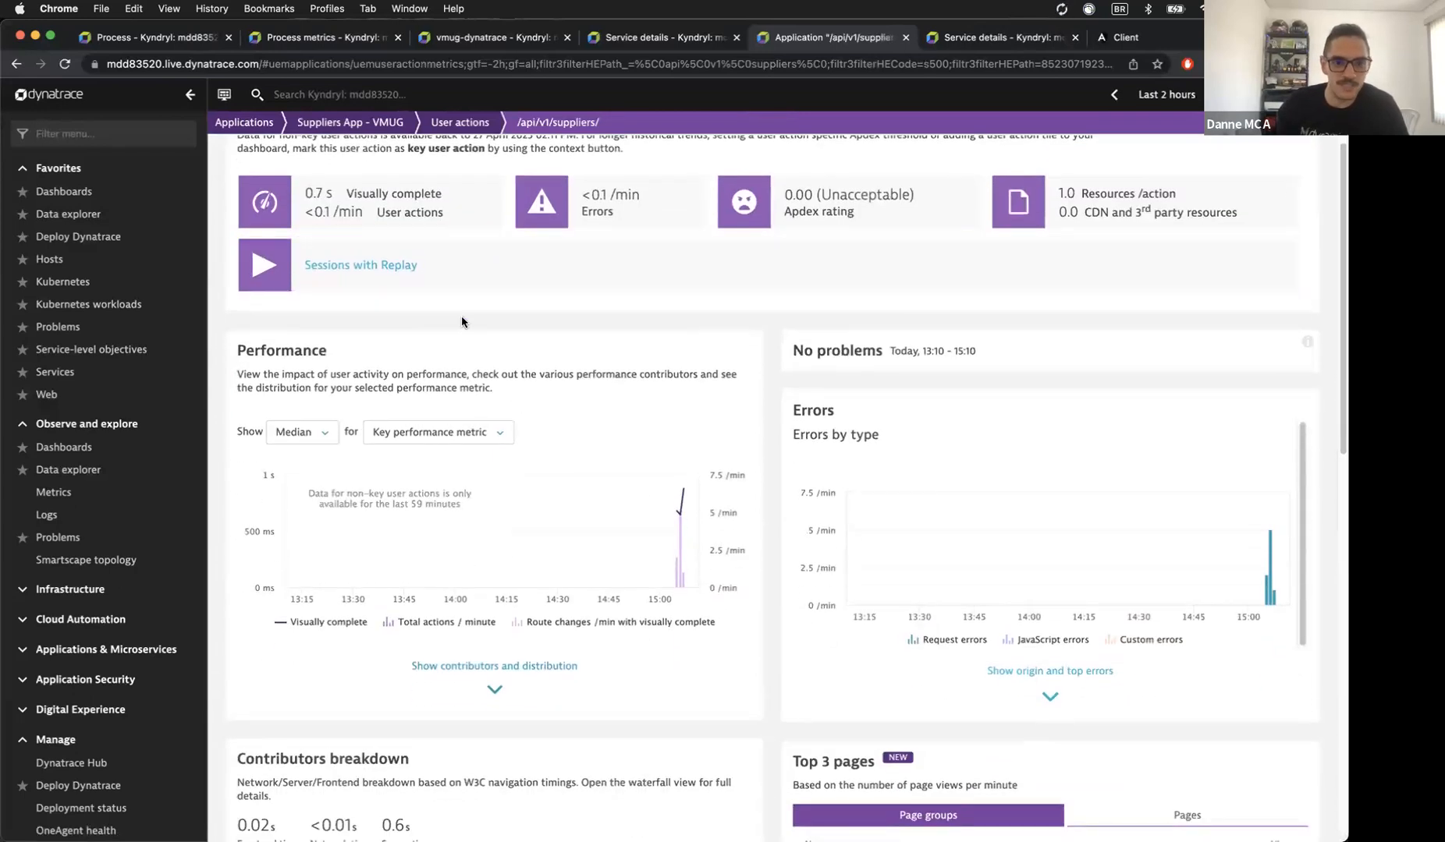
scroll(877, 552, "down", 9)
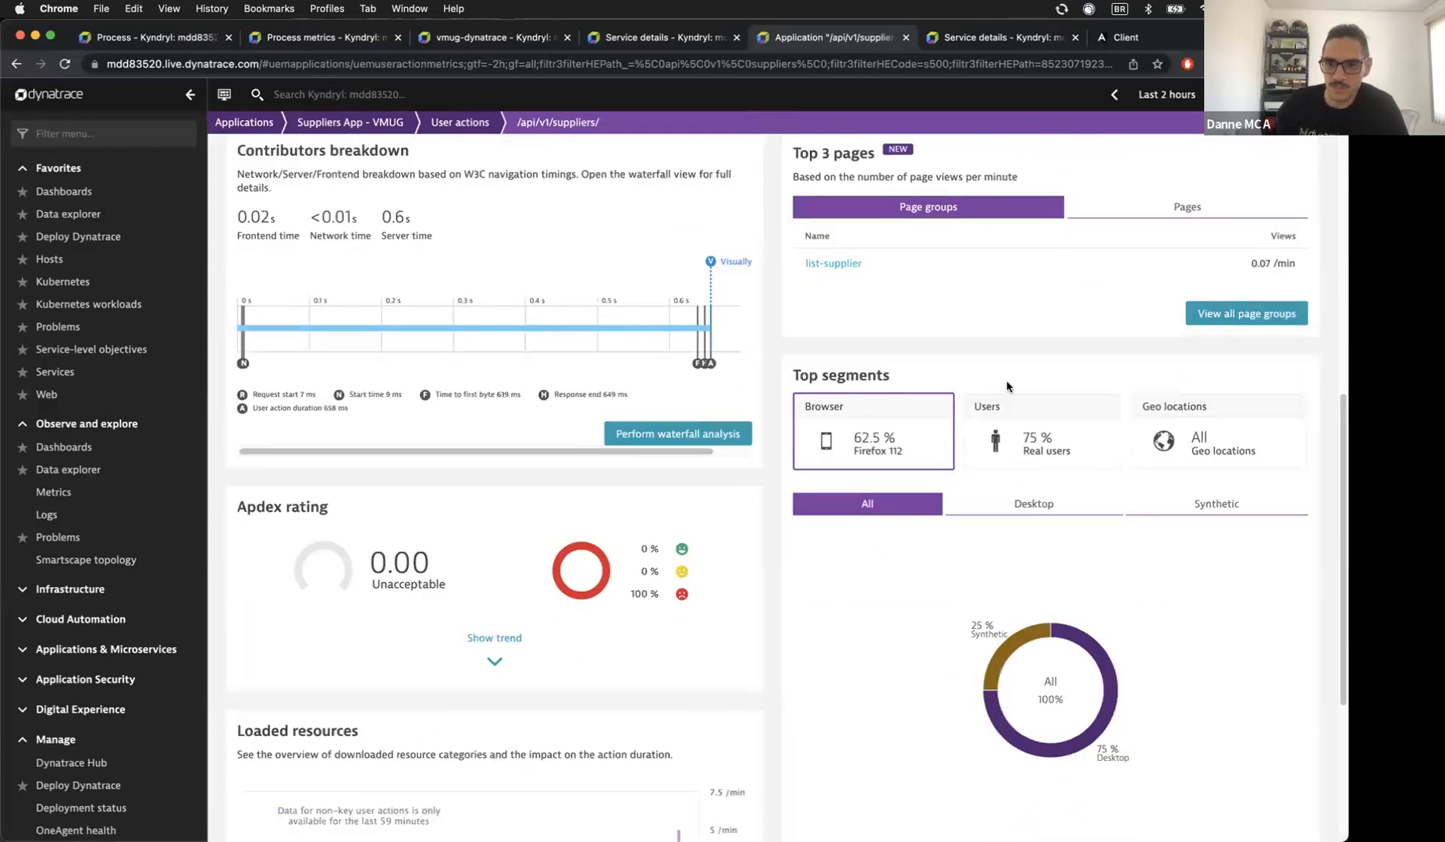
left_click(694, 426)
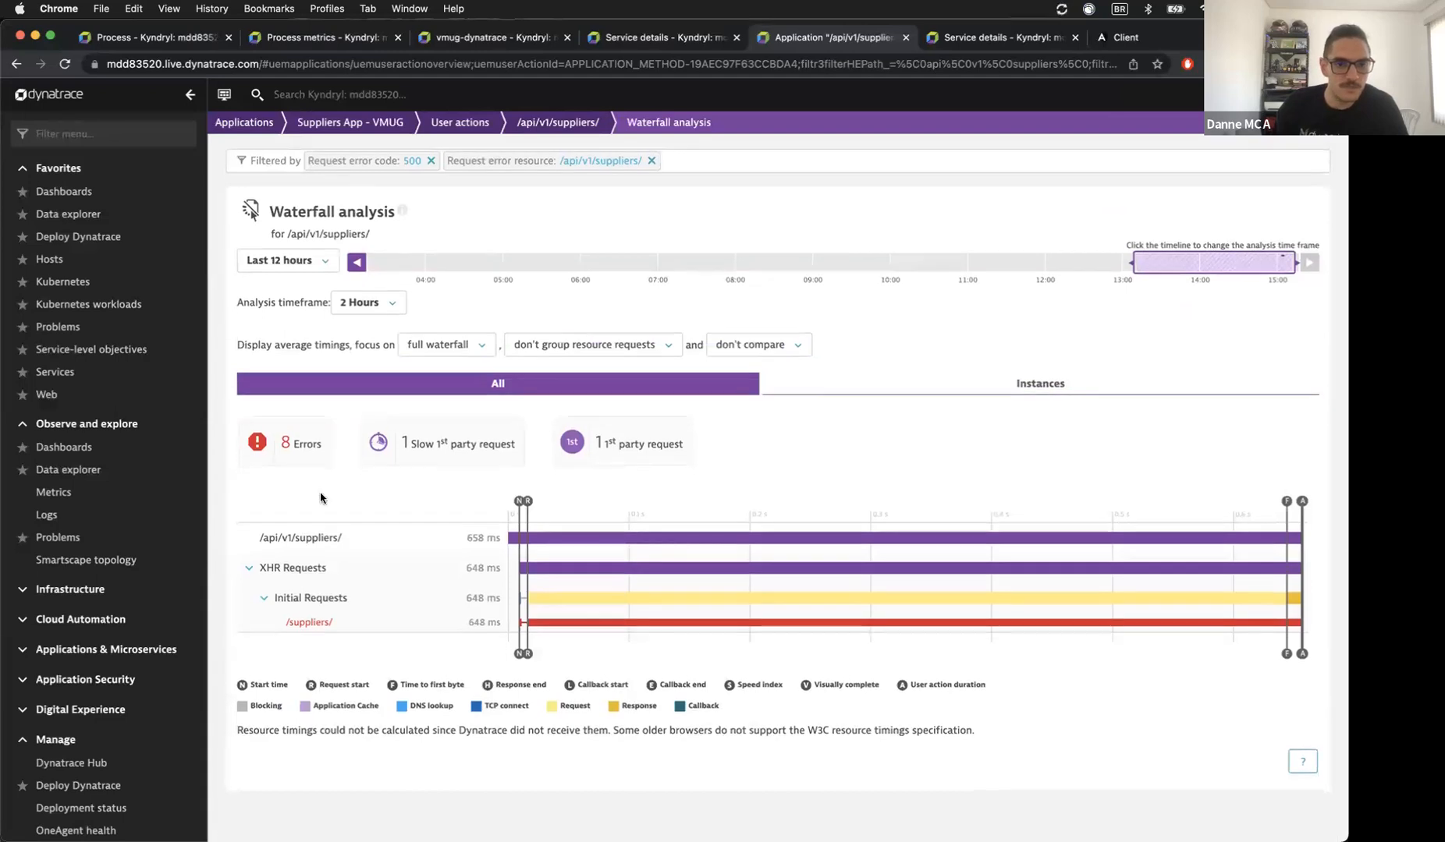
Step: Expand the 8 errors and drill into the failed /suppliers/ request
left_click(311, 464)
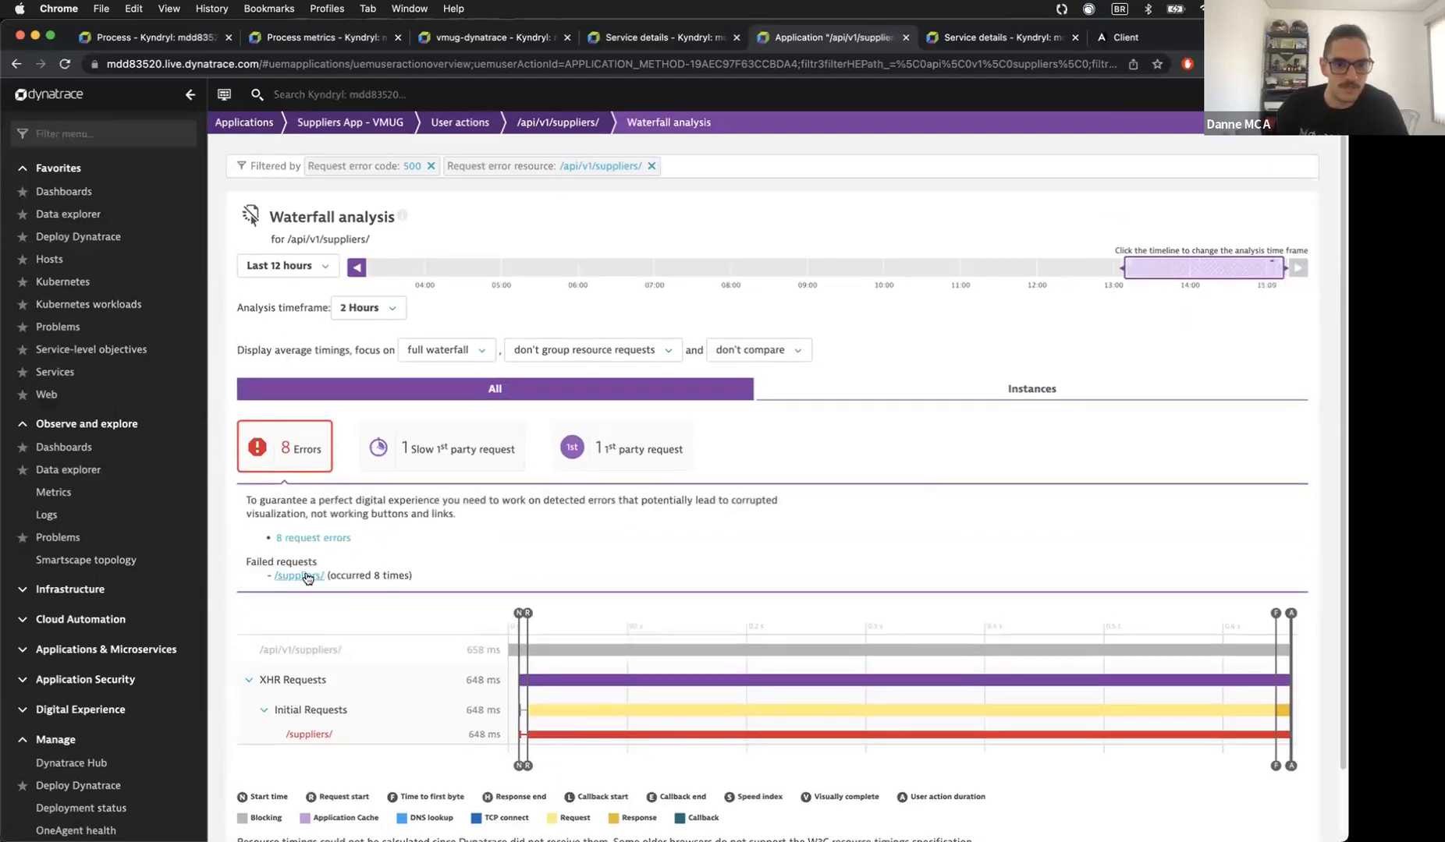
scroll(307, 578, "down", 1)
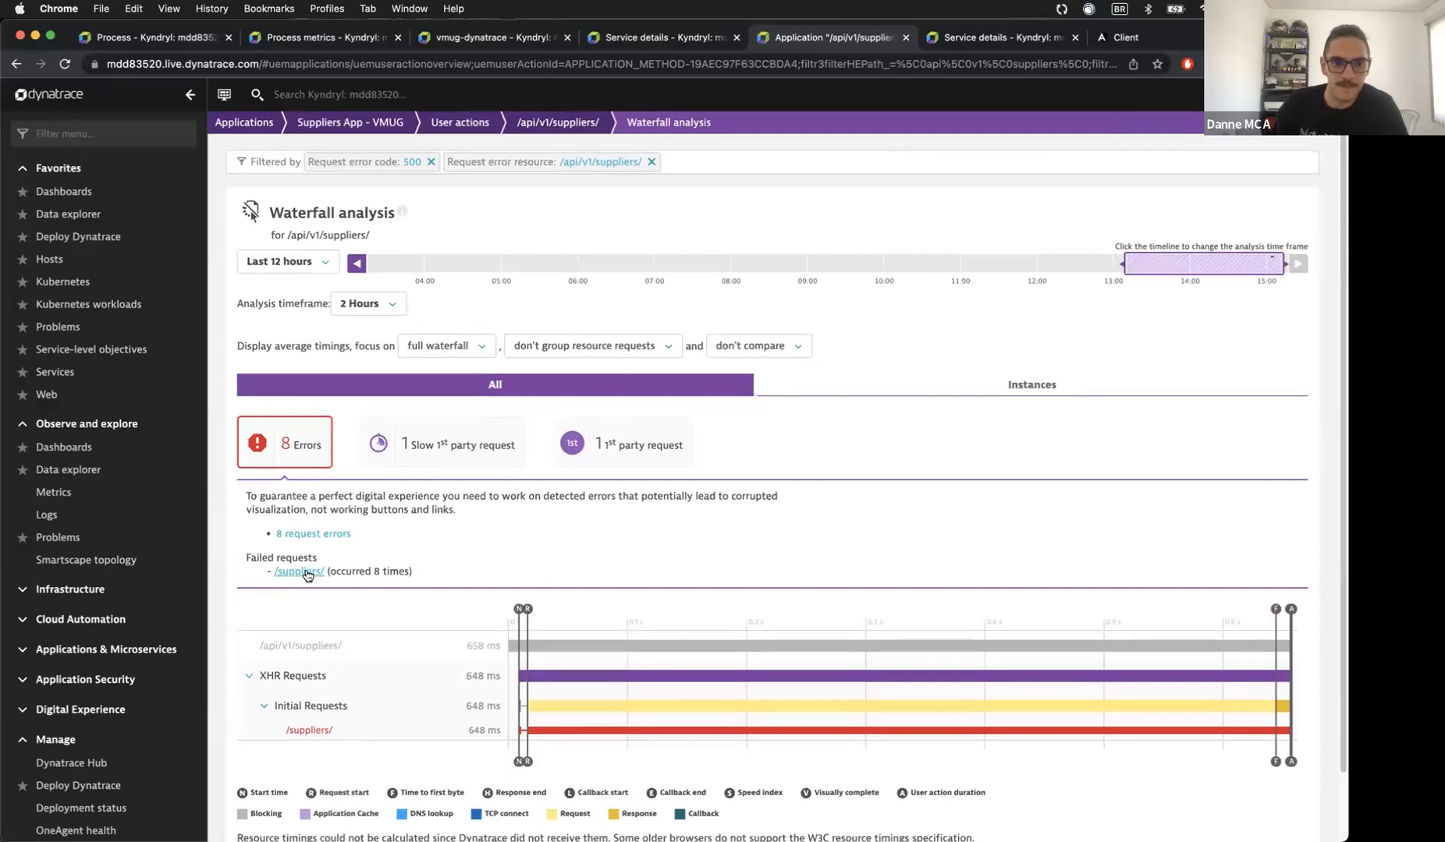
scroll(444, 558, "down", 2)
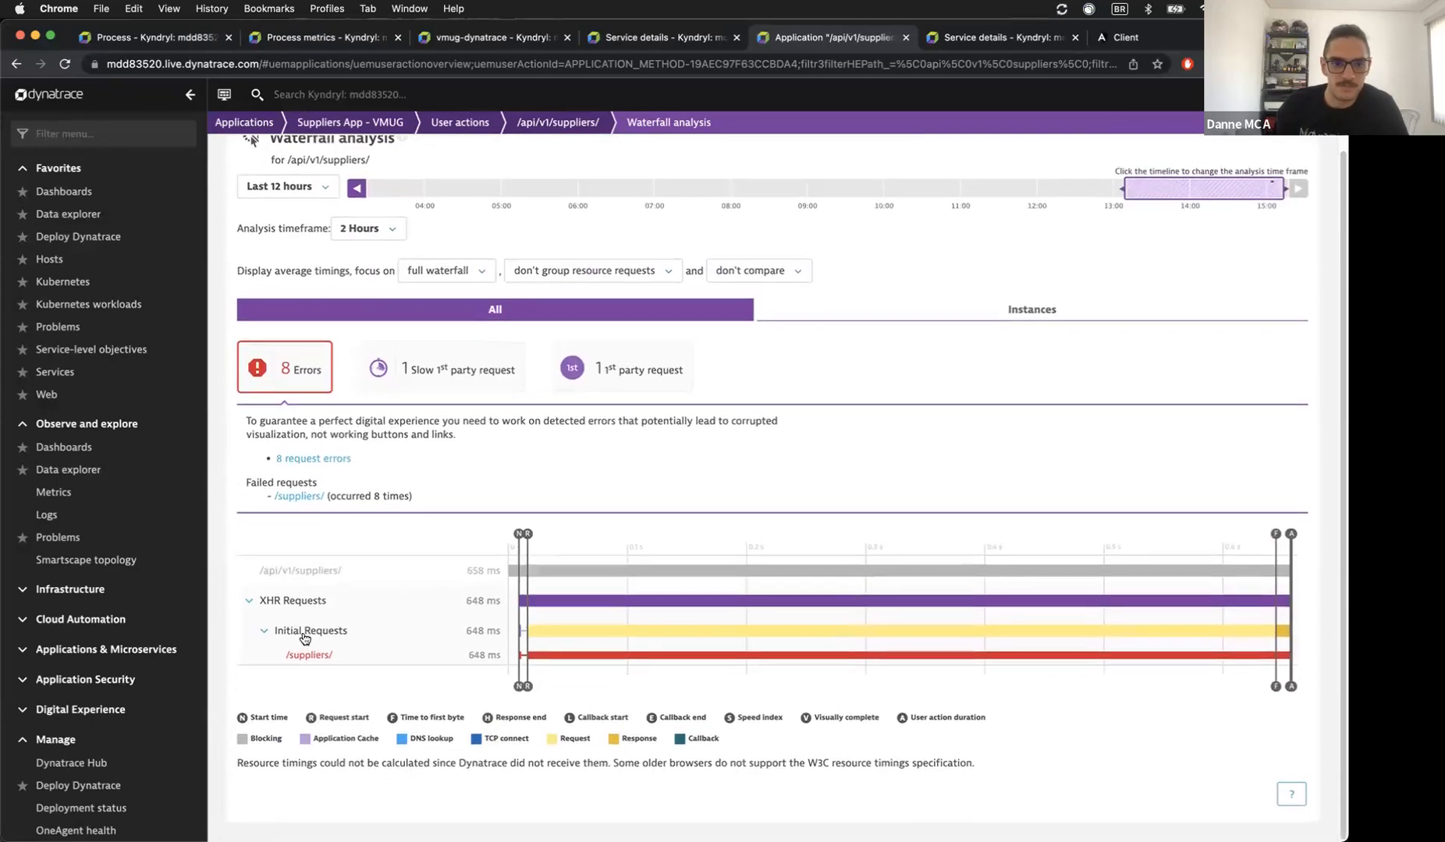
left_click(292, 499)
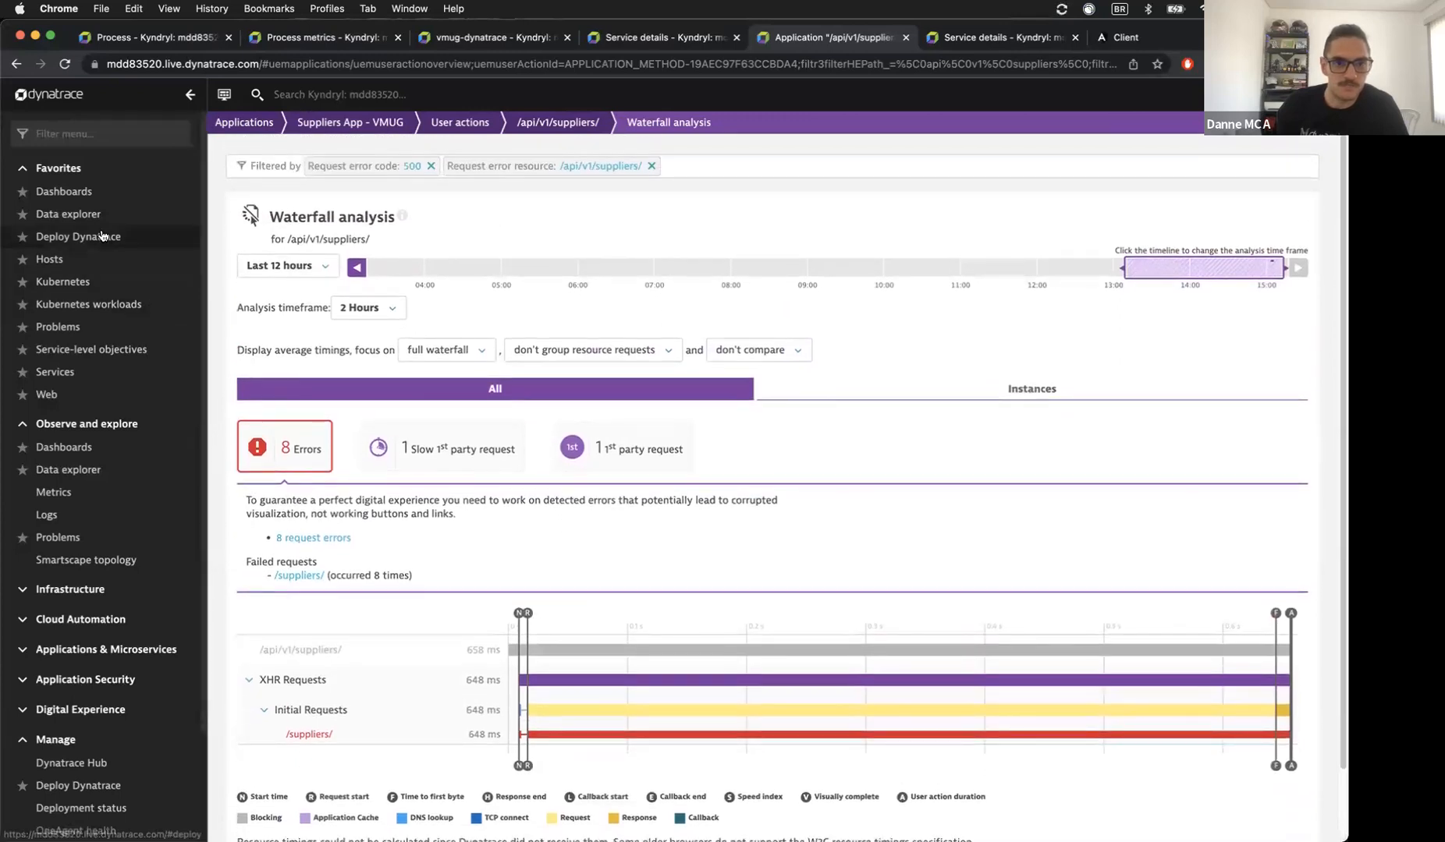
Step: Open the inventory service's distributed traces from the Services list
left_click(54, 372)
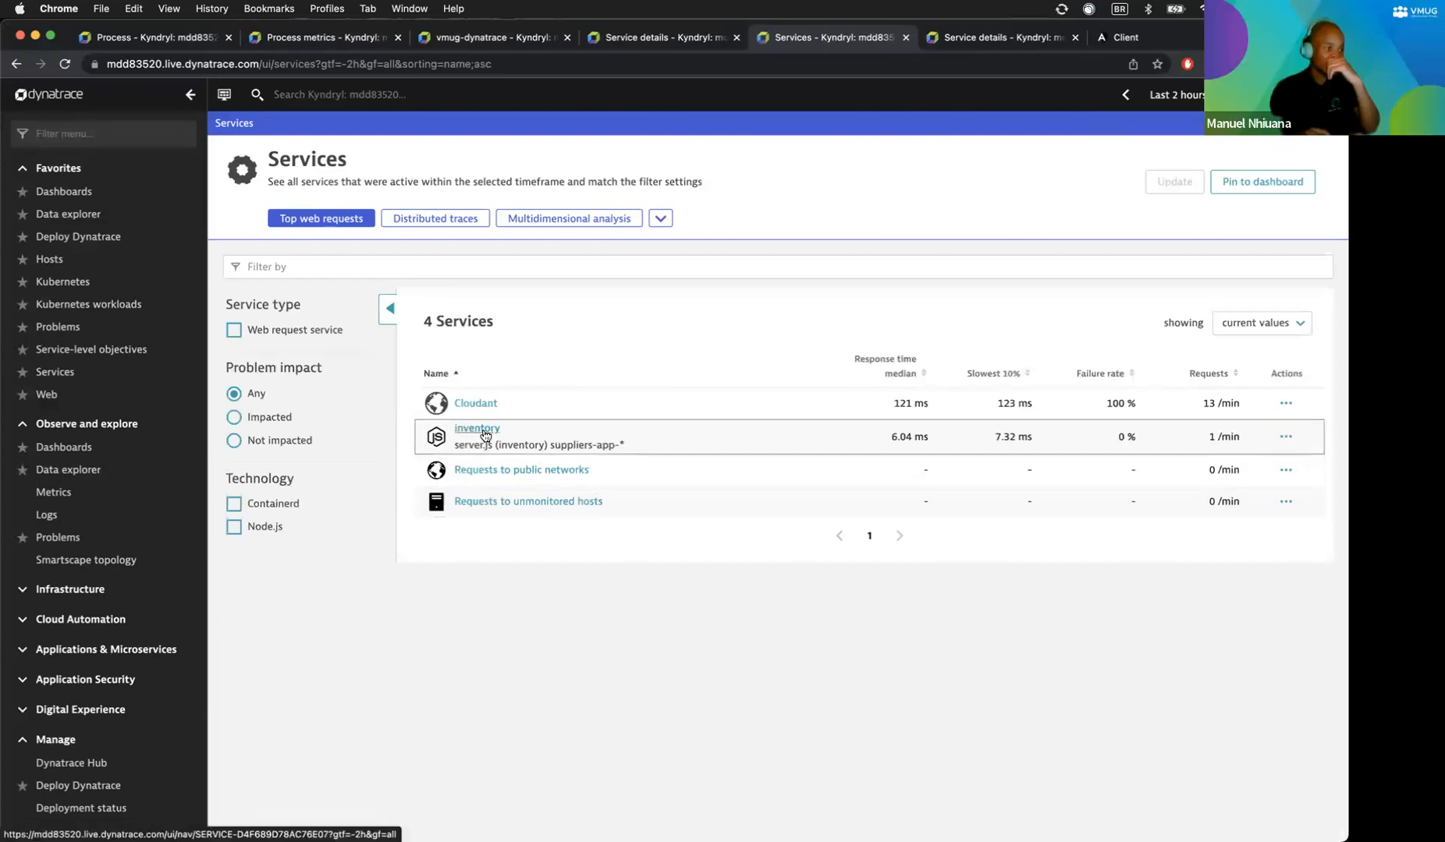
left_click(1285, 437)
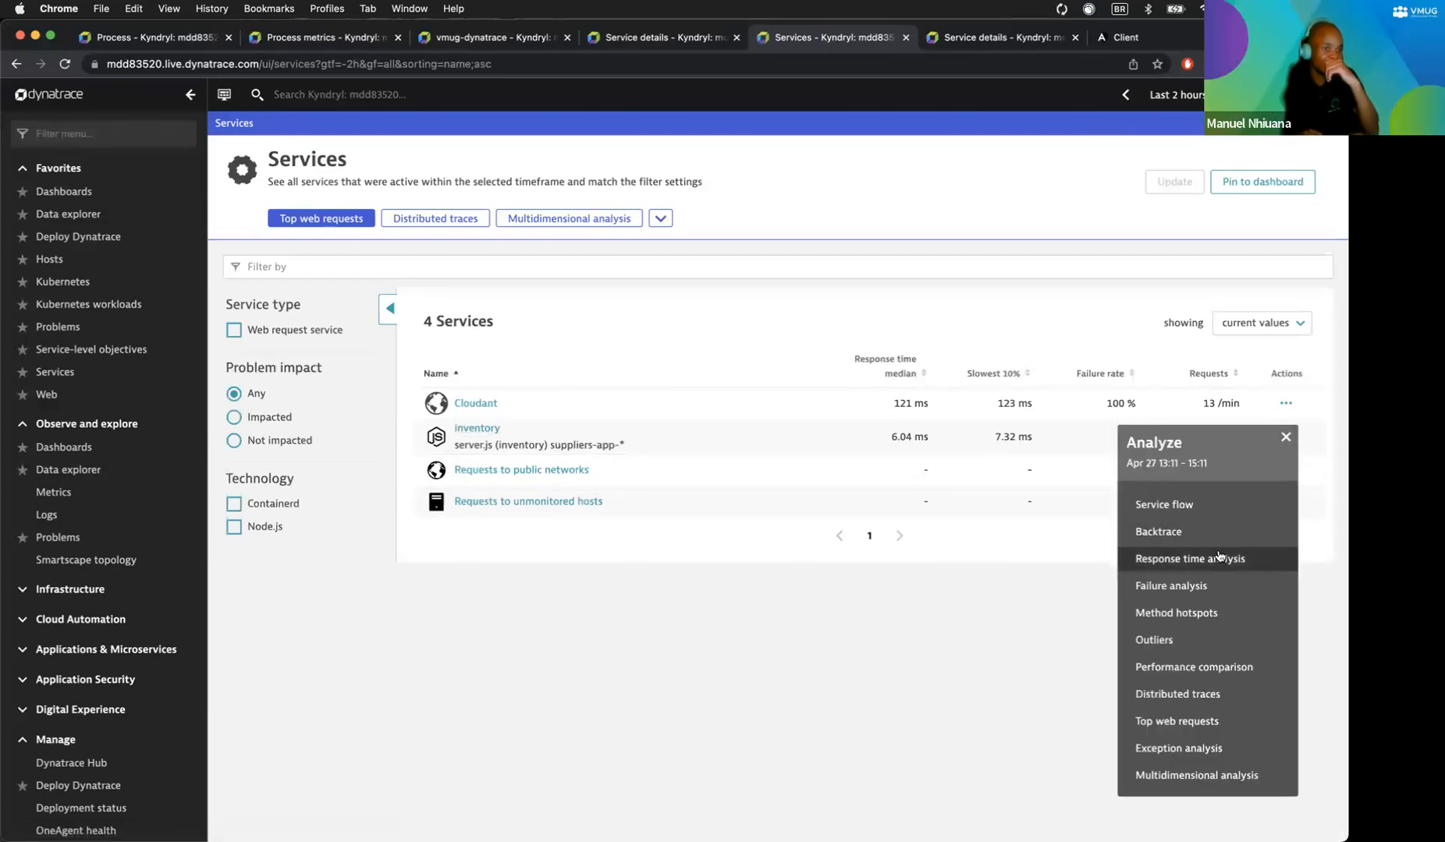
left_click(1186, 695)
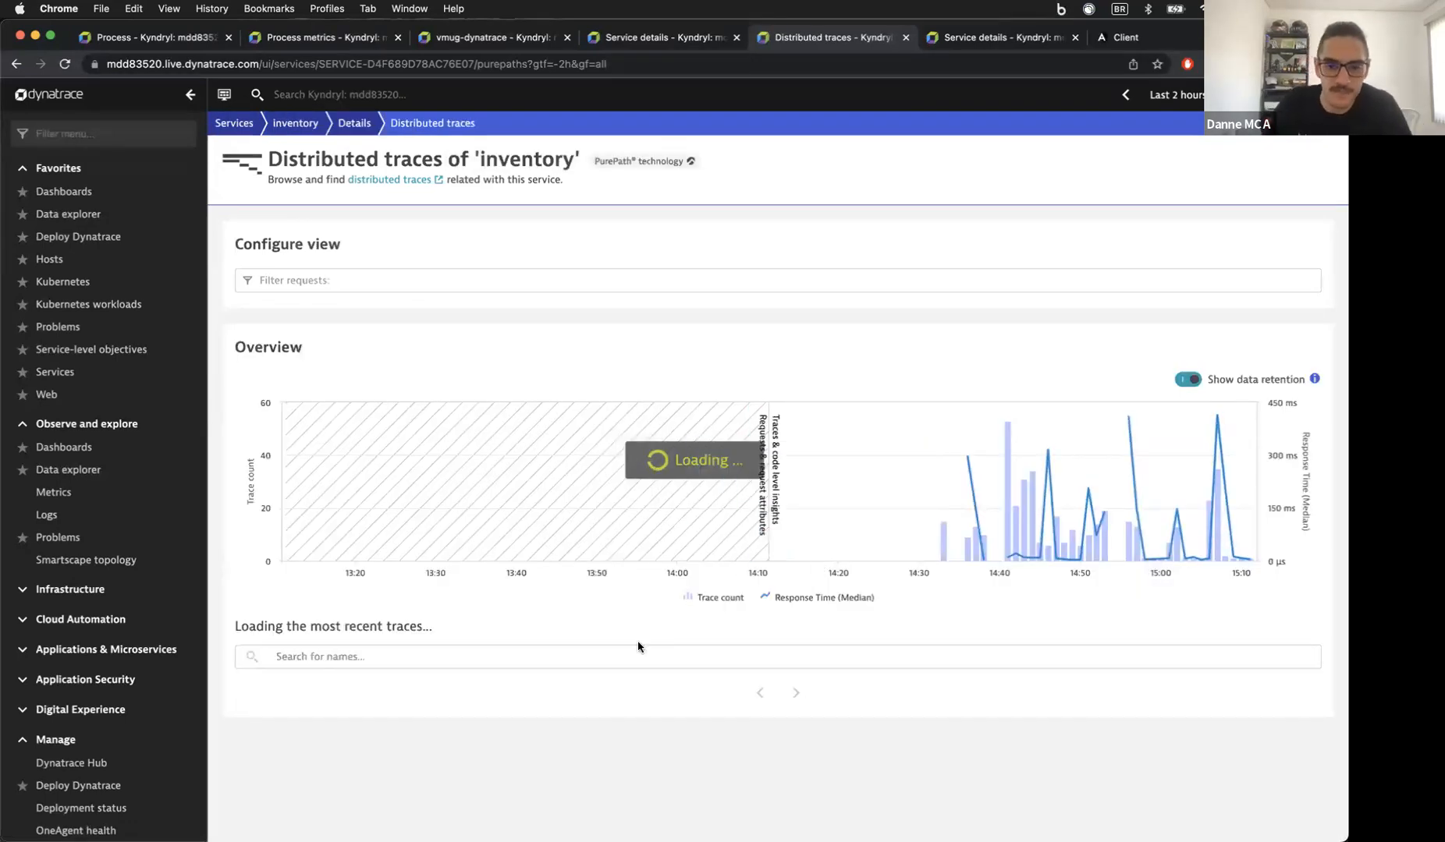
Step: Filter traces to Failed state: only failed and open the POST /api/v1/suppliers trace
left_click(354, 278)
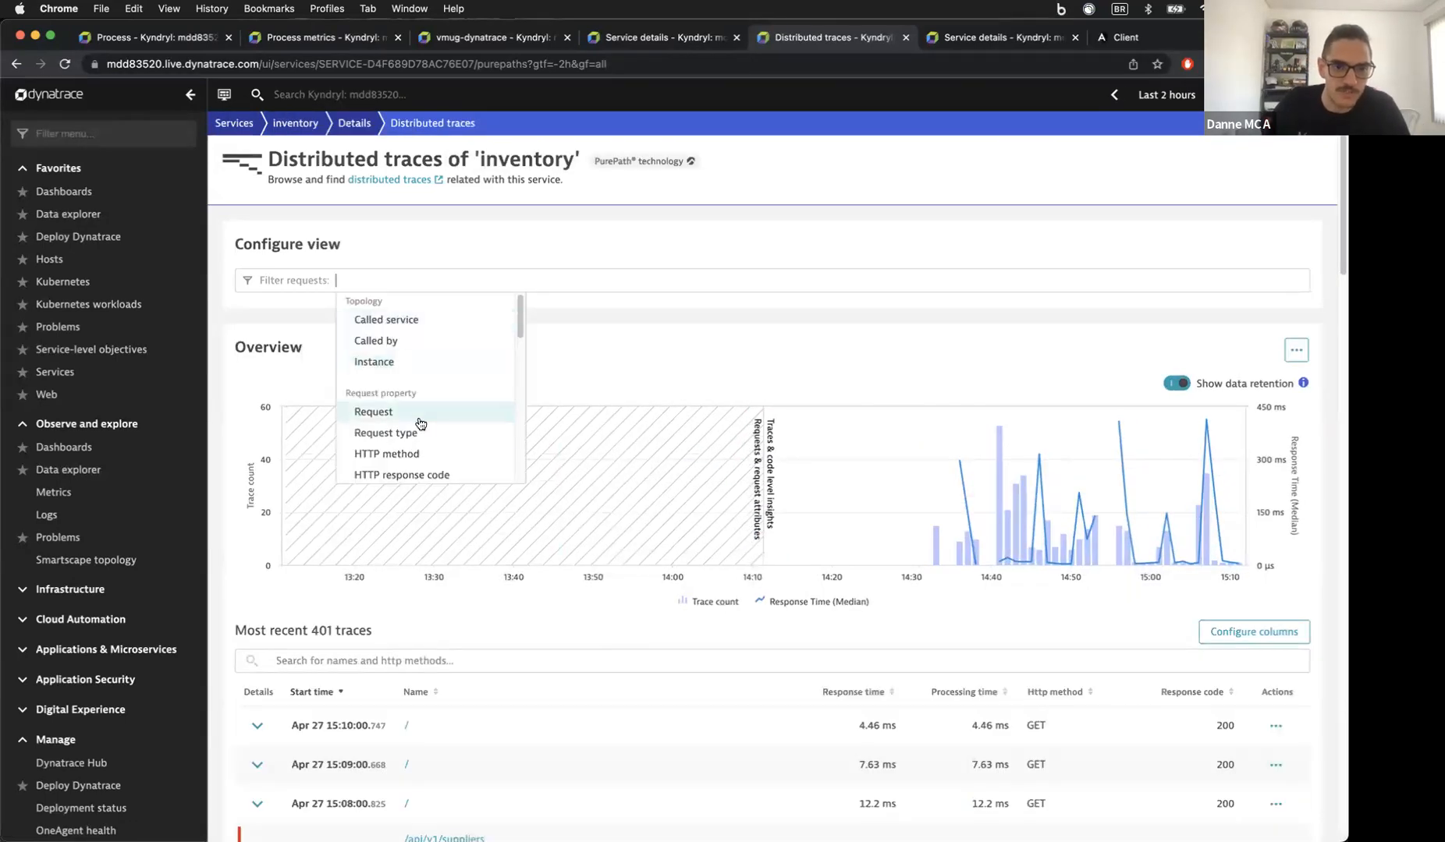
scroll(434, 437, "down", 2)
scroll(433, 437, "down", 4)
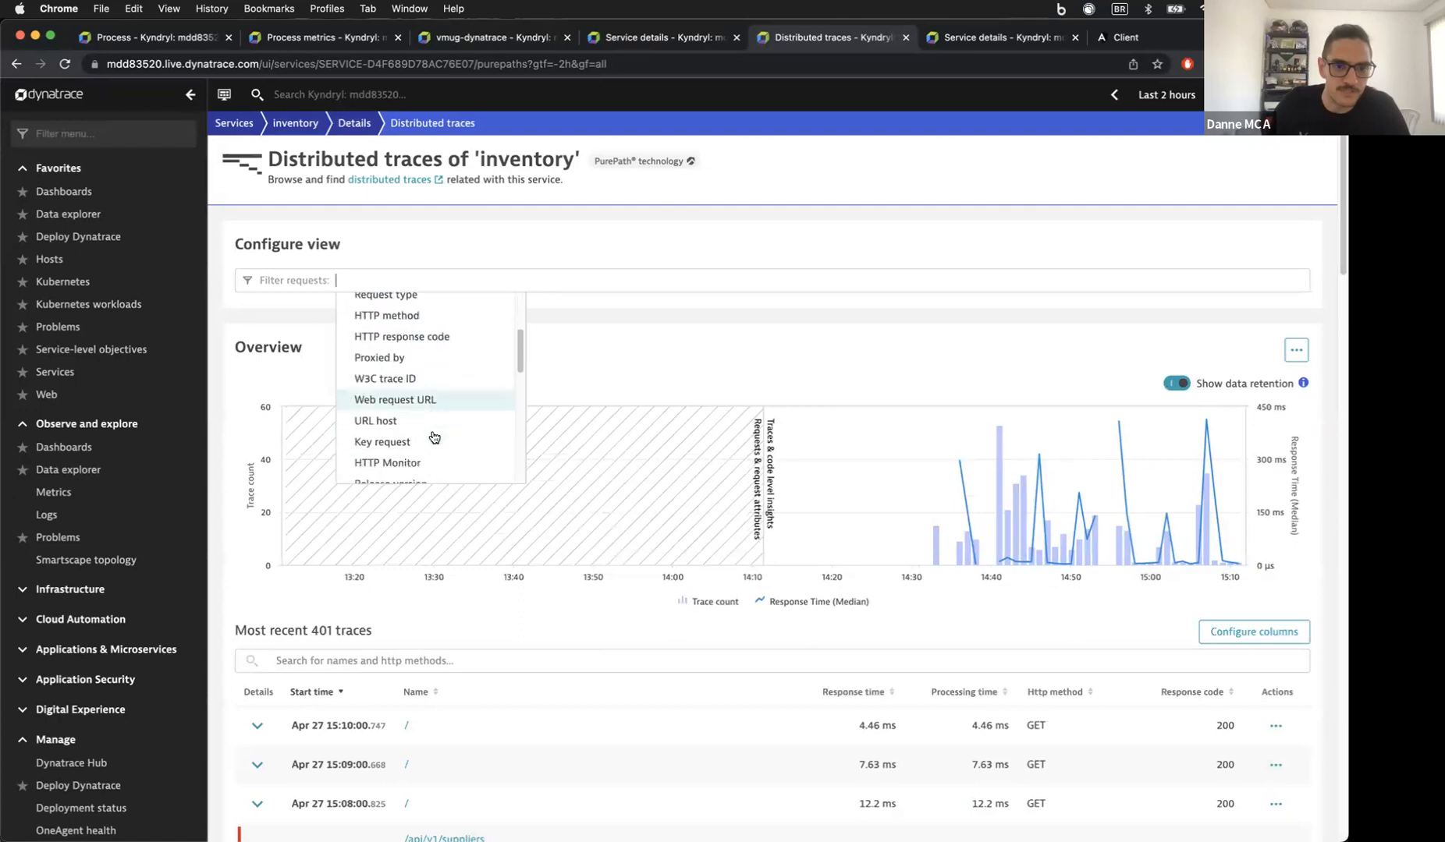
type("fi")
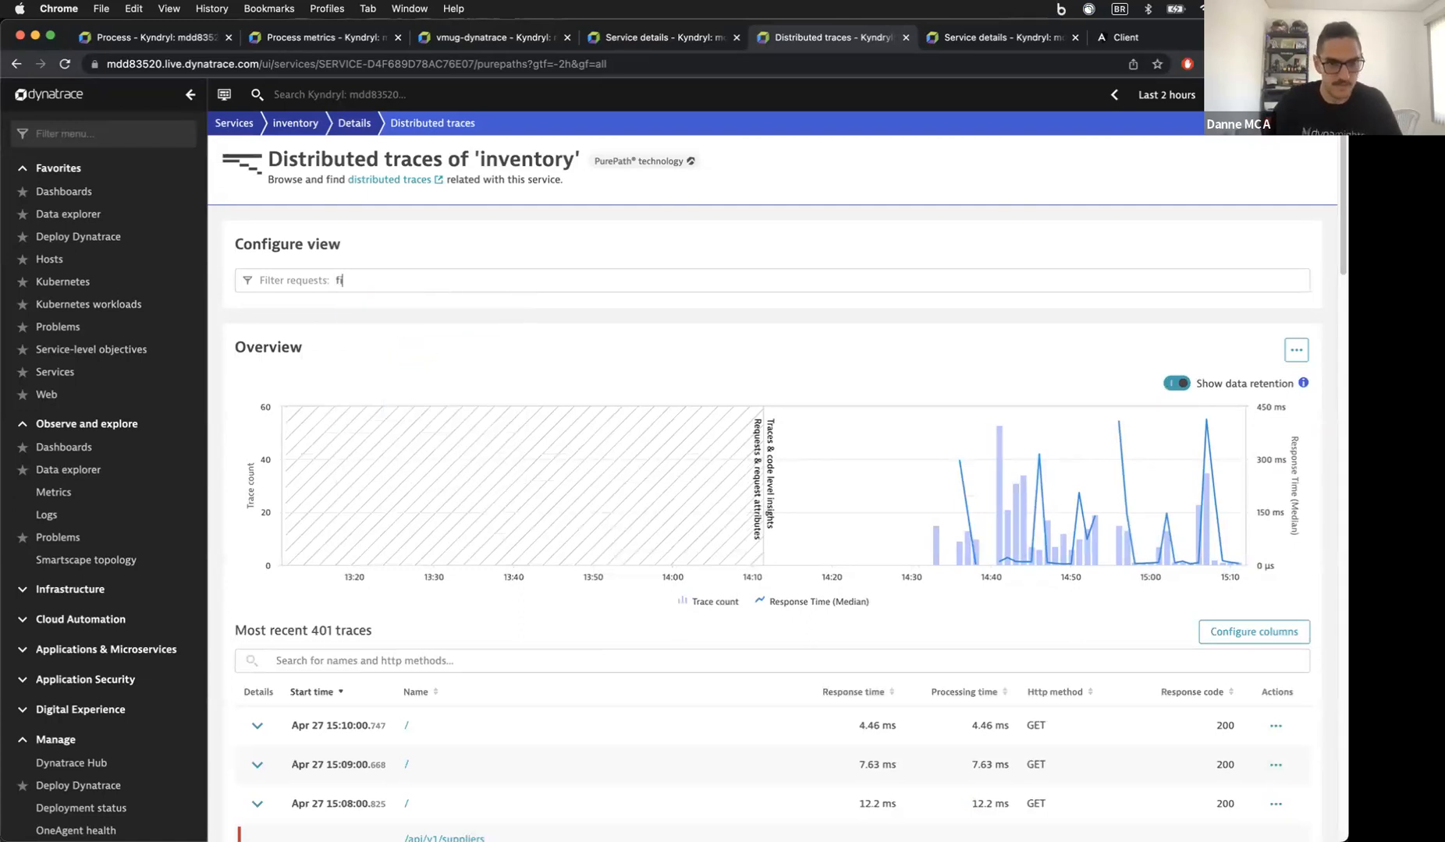
type("il")
left_click(378, 320)
left_click(438, 316)
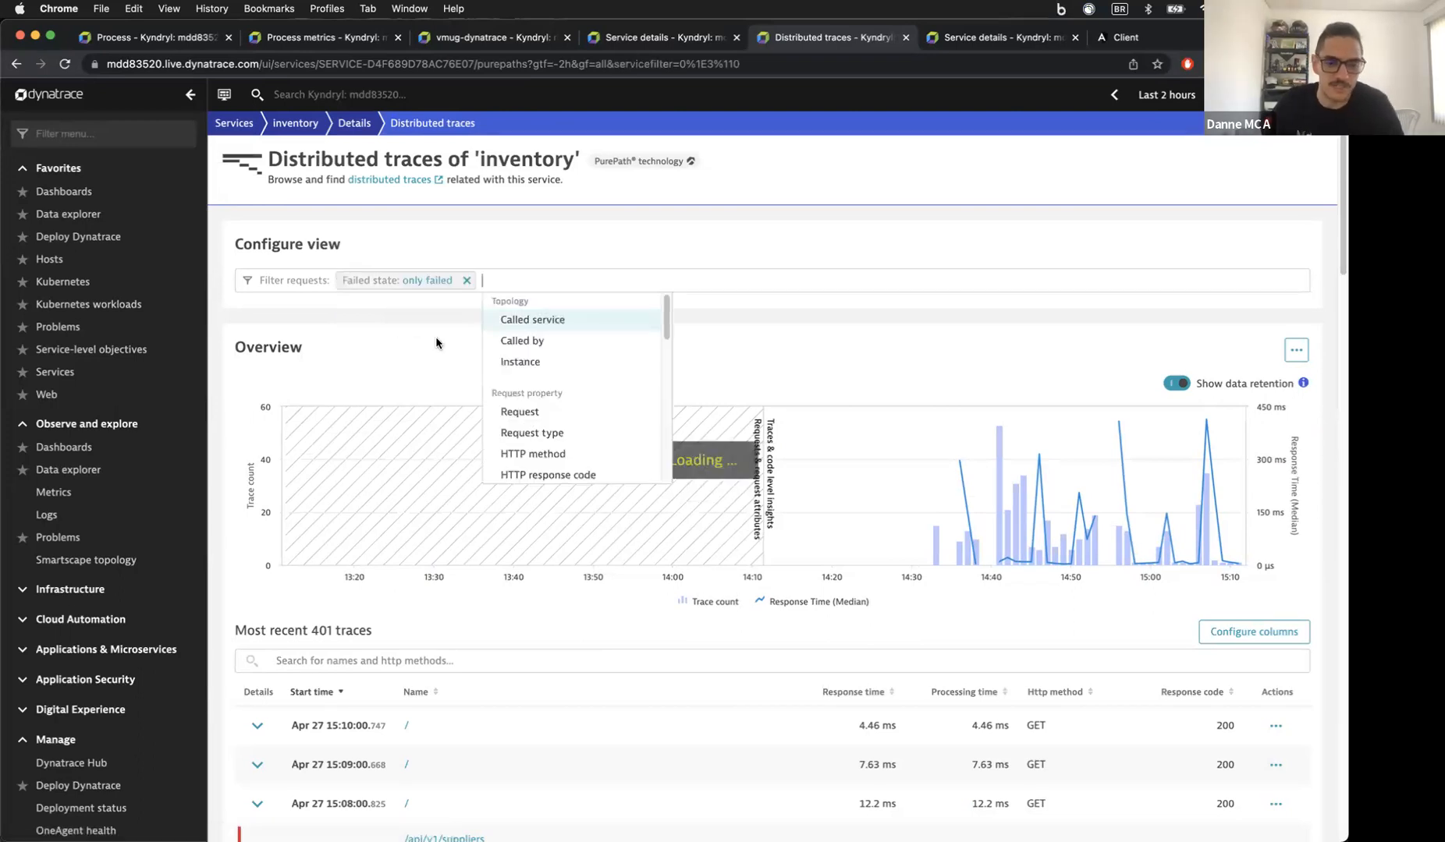
scroll(406, 507, "down", 2)
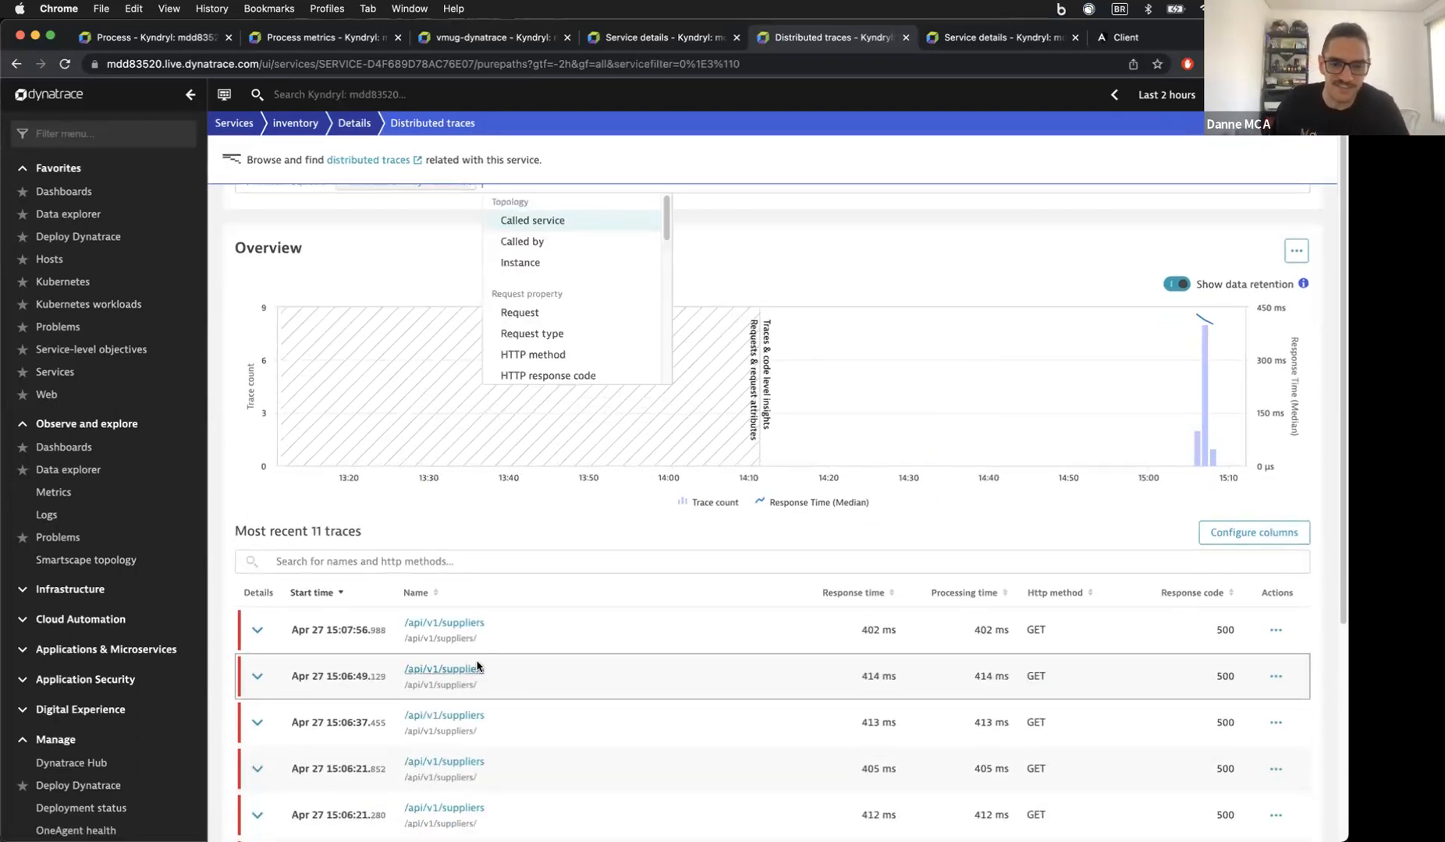
scroll(466, 631, "down", 4)
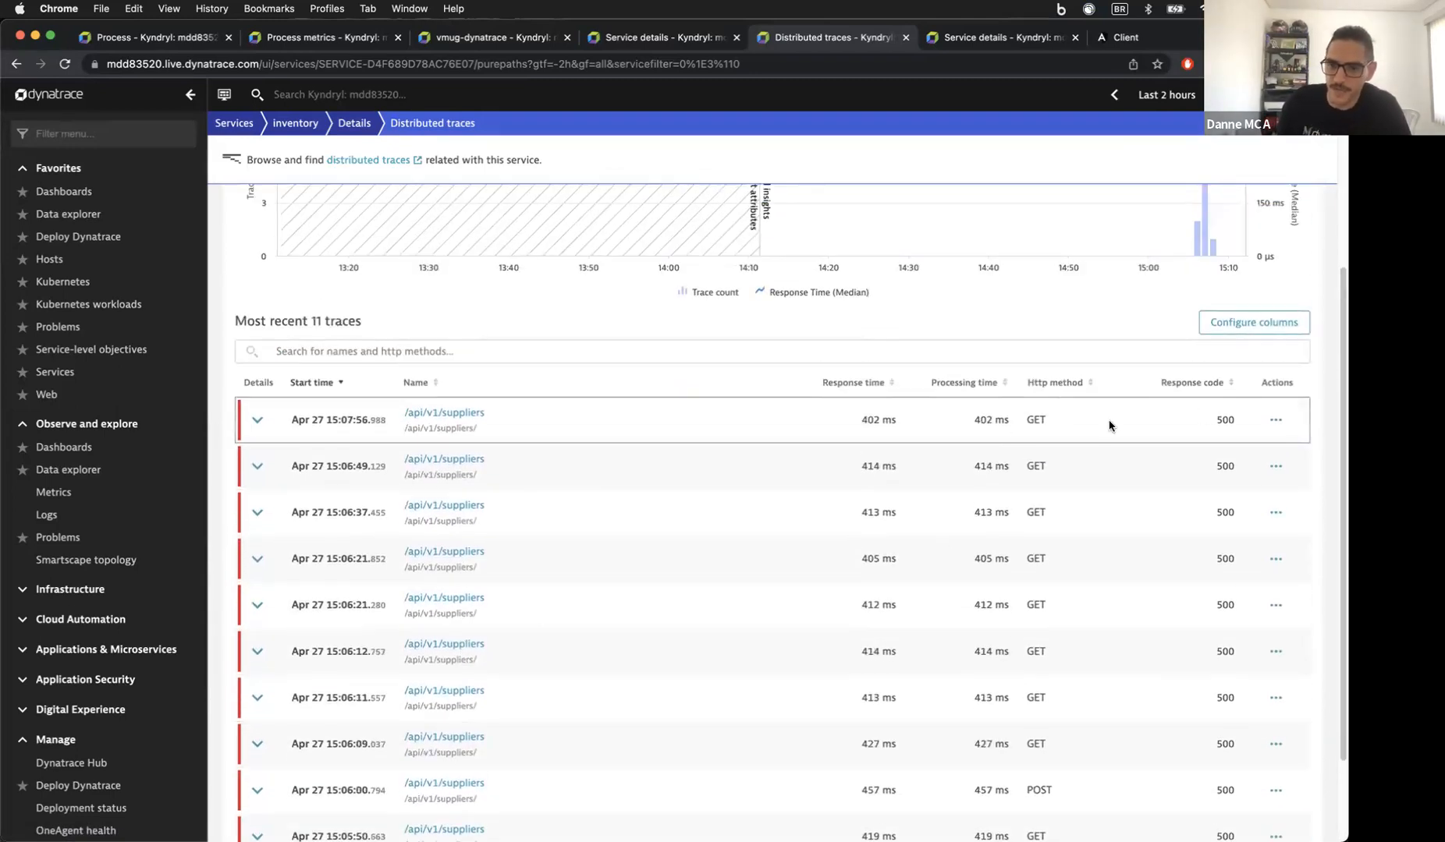
scroll(1240, 613, "down", 2)
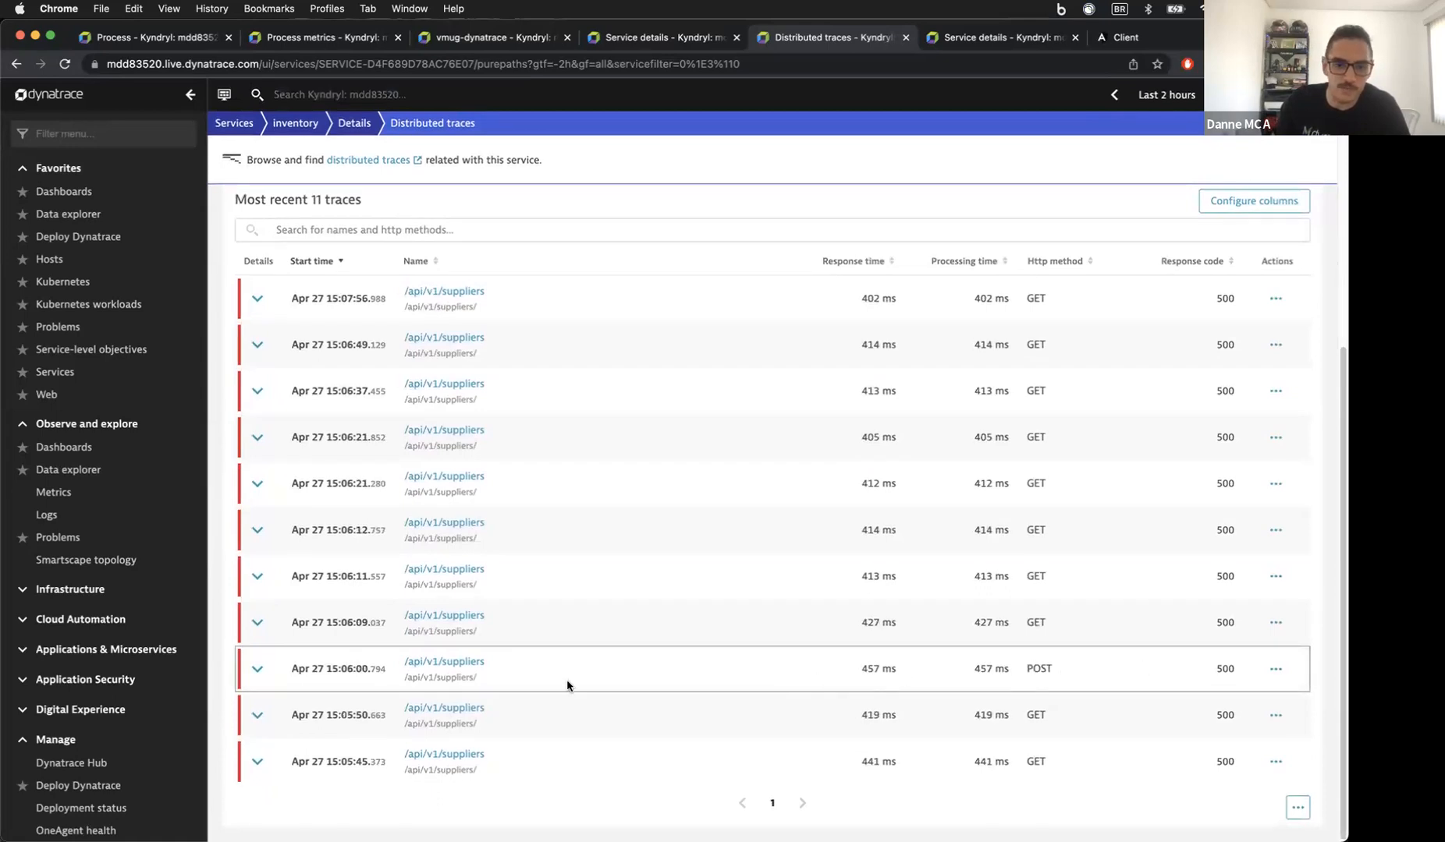
left_click(451, 663)
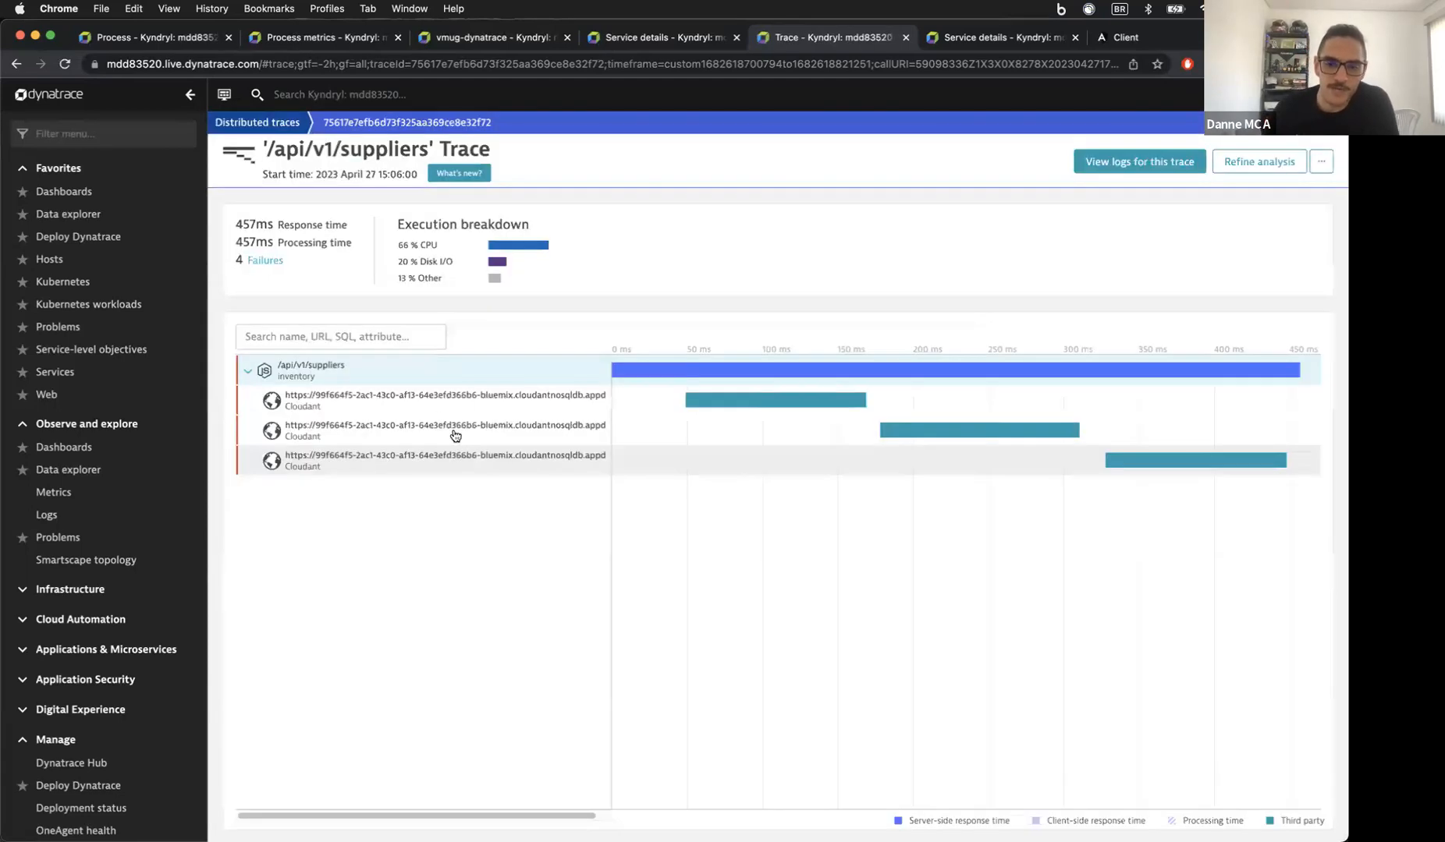
Step: Show the /api/v1/suppliers span's 500 Internal Server Error in its Errors tab
left_click(351, 369)
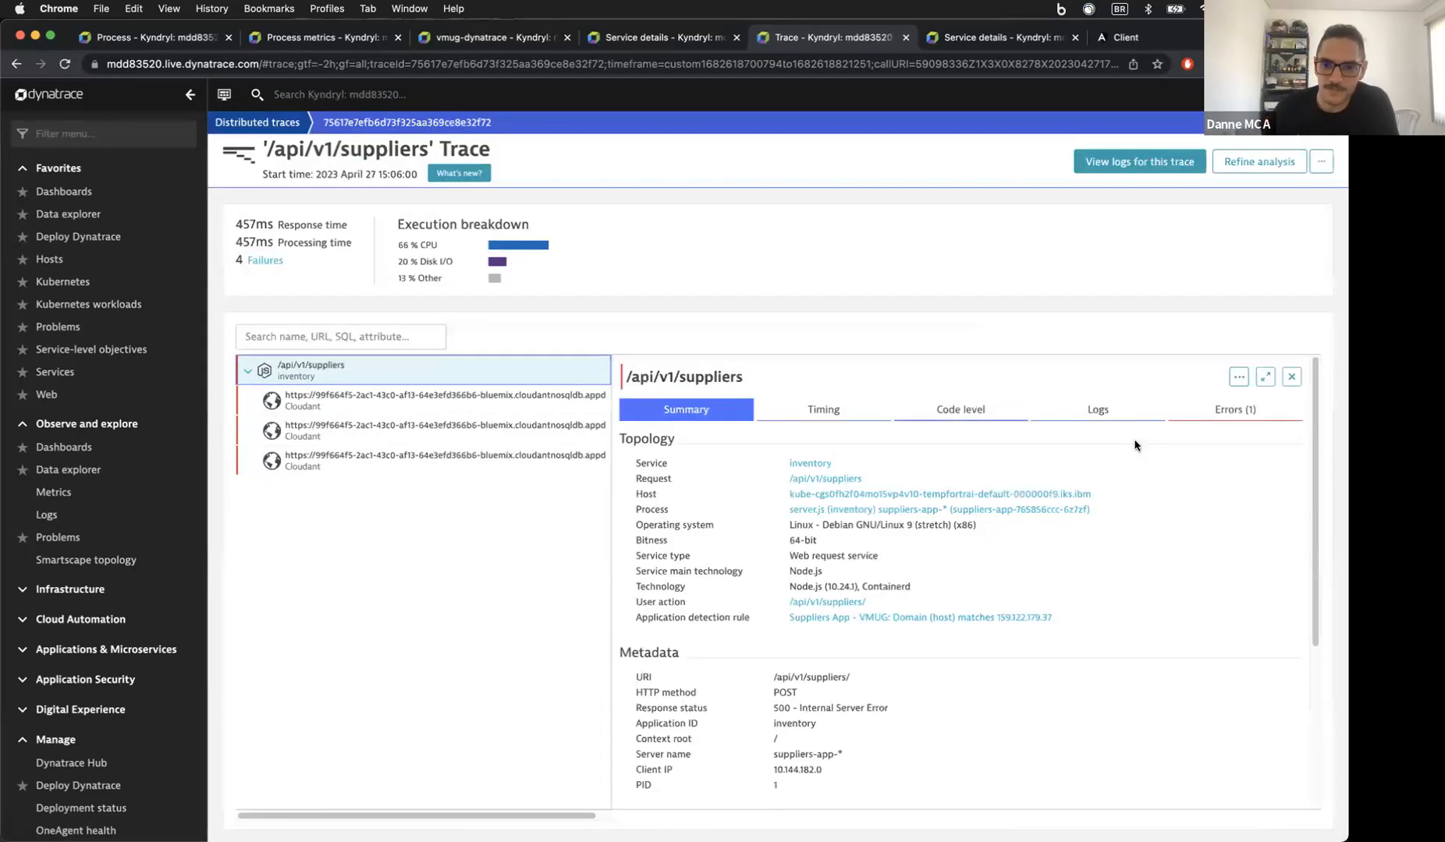
left_click(1250, 413)
left_click_drag(782, 465, 869, 470)
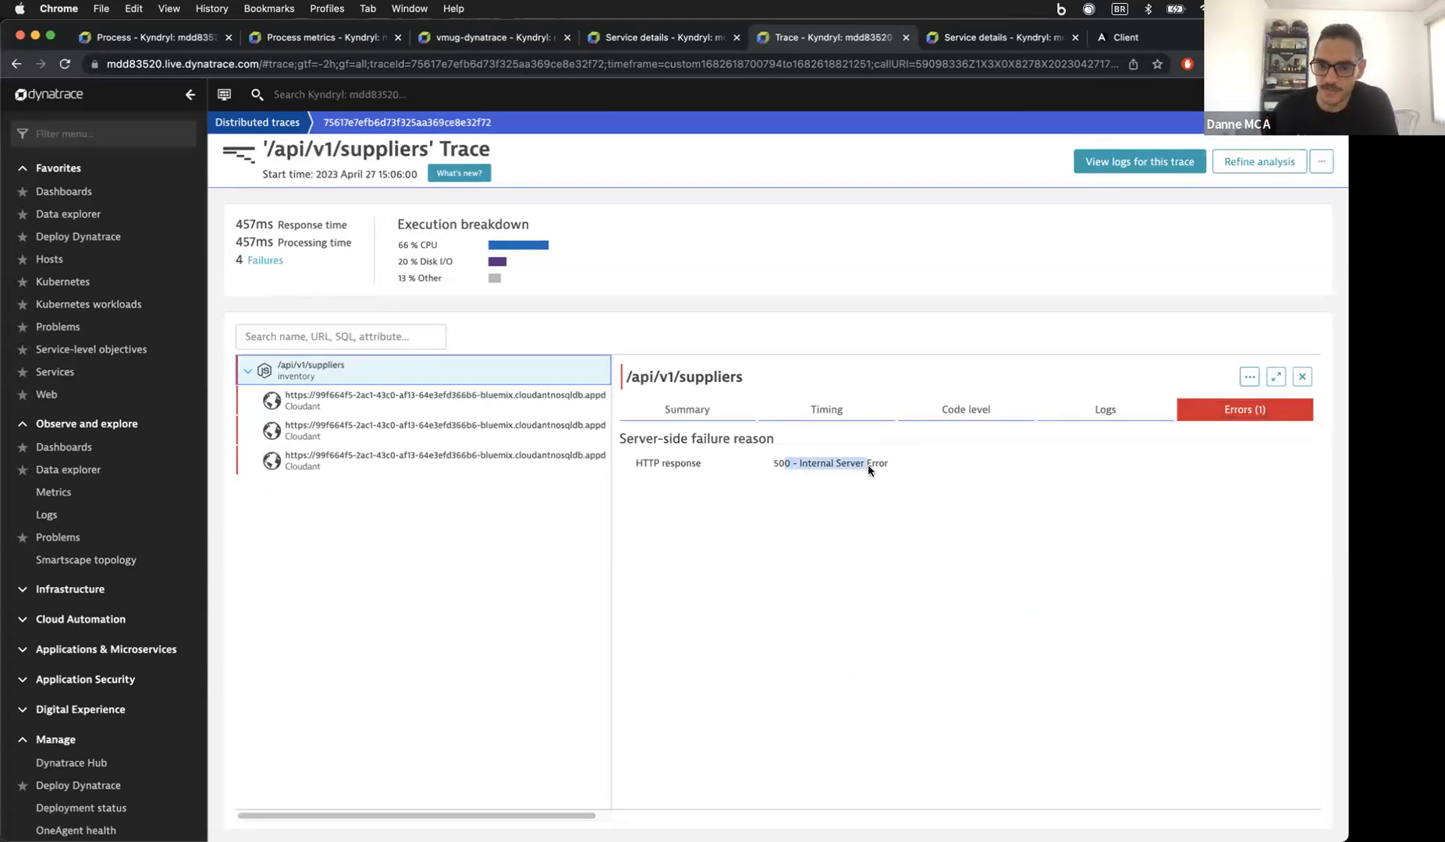
Step: Trace the first Cloudant call's failure to 401 - Unauthorized, then go to Dashboards
left_click(519, 402)
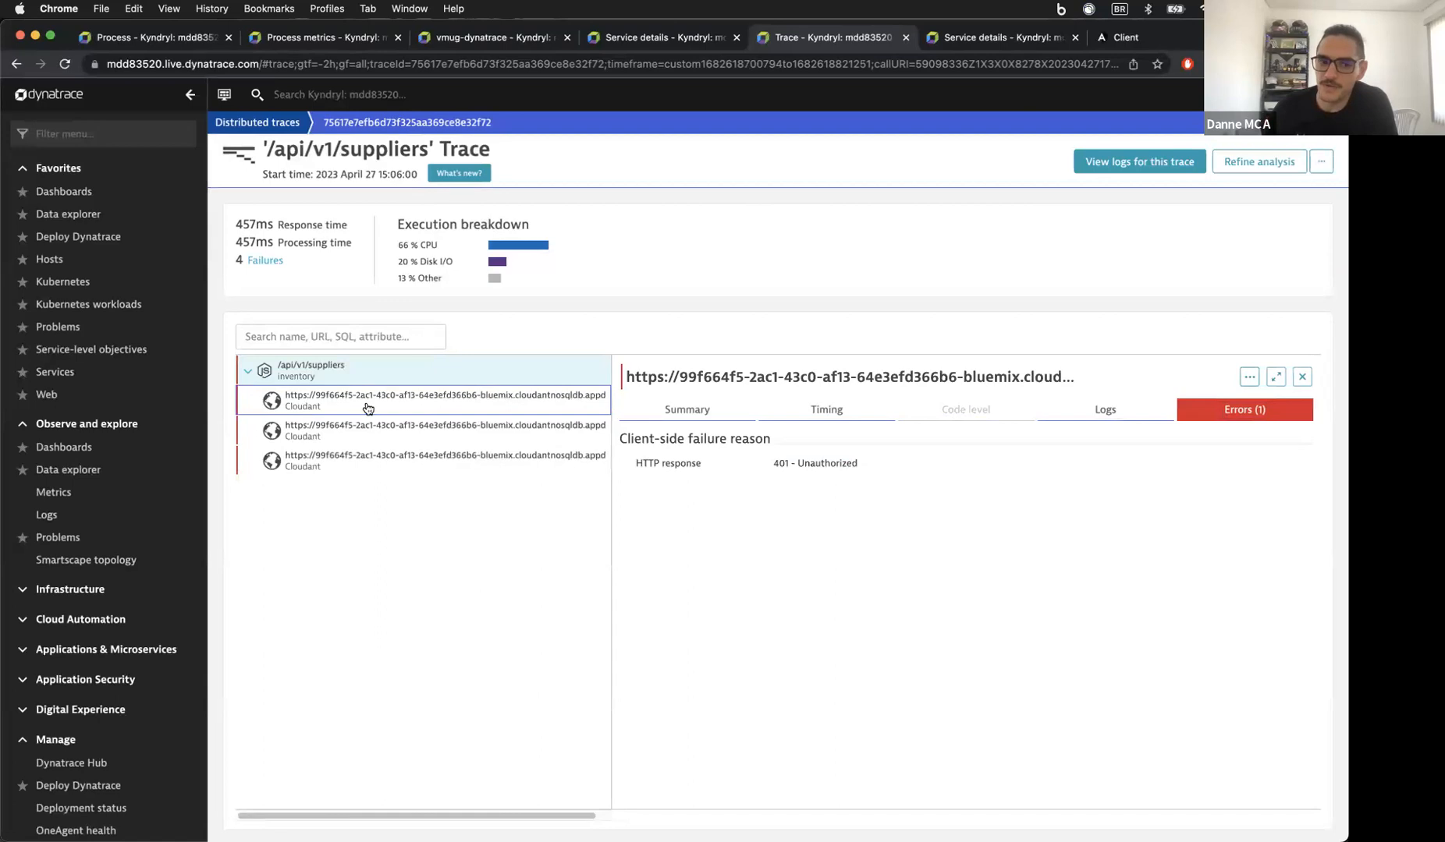
left_click_drag(771, 462, 832, 471)
left_click(816, 467)
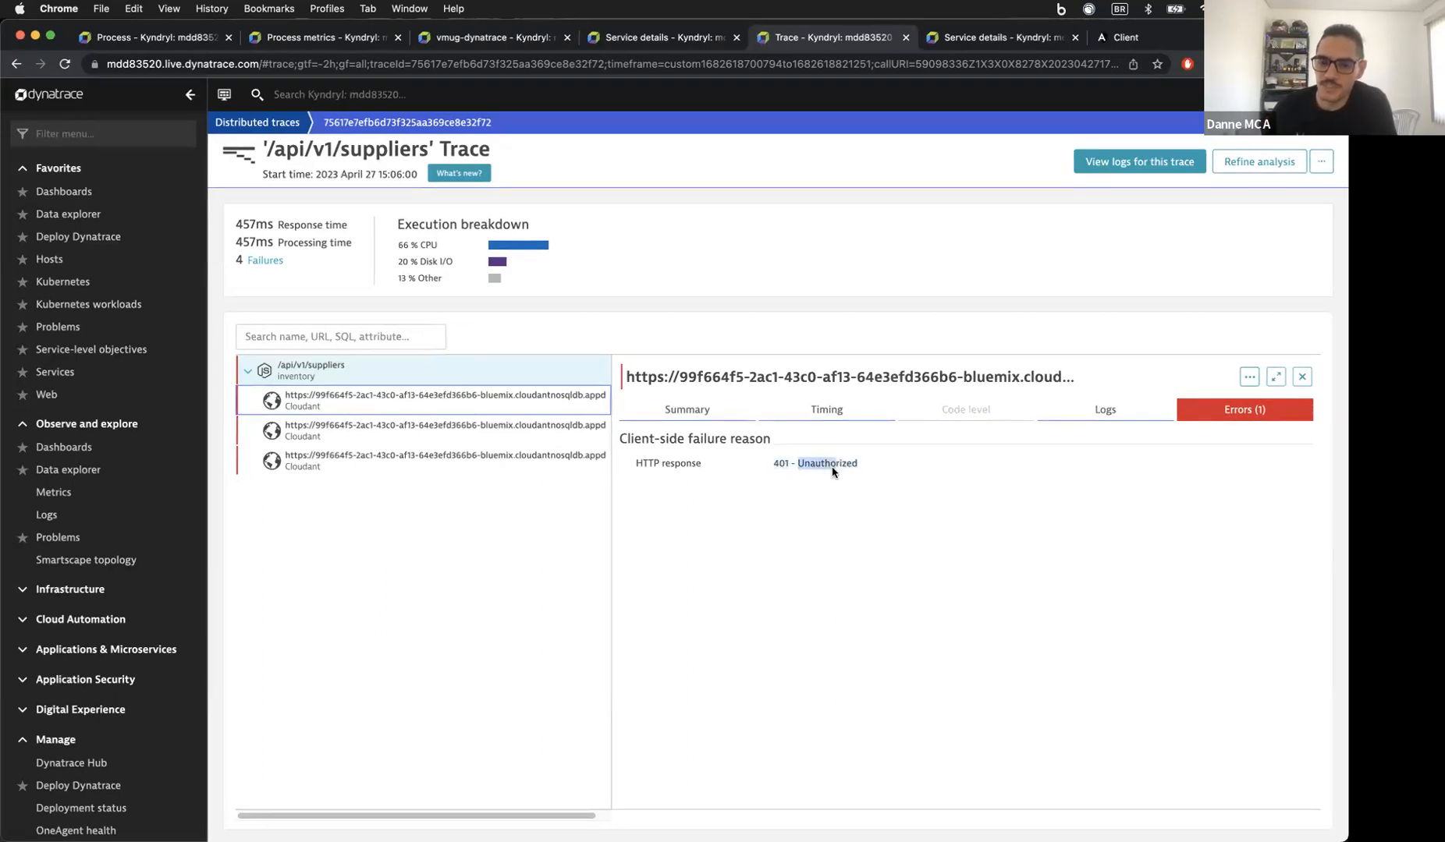
left_click(839, 465)
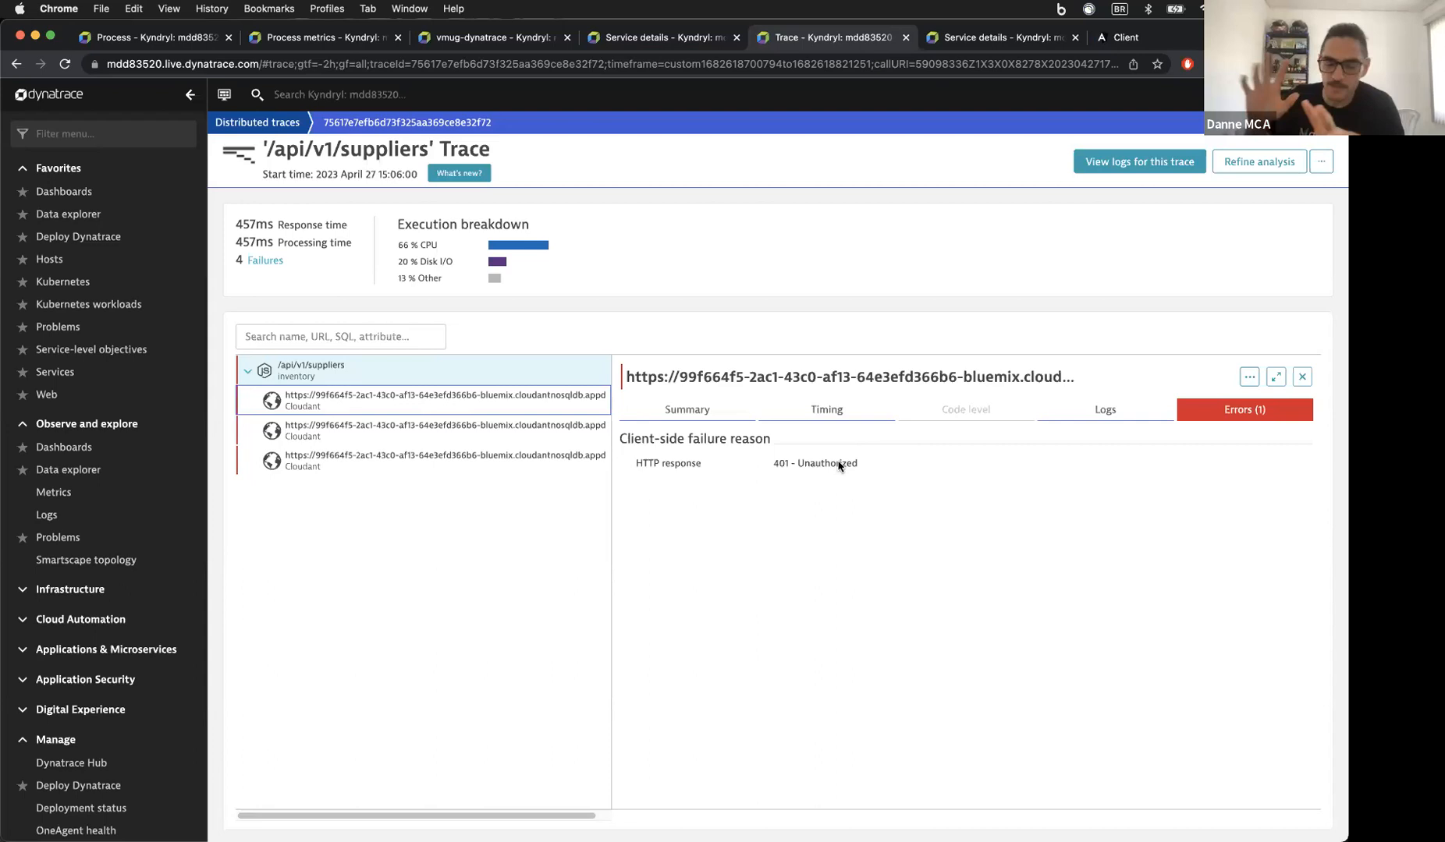
left_click_drag(857, 464, 758, 464)
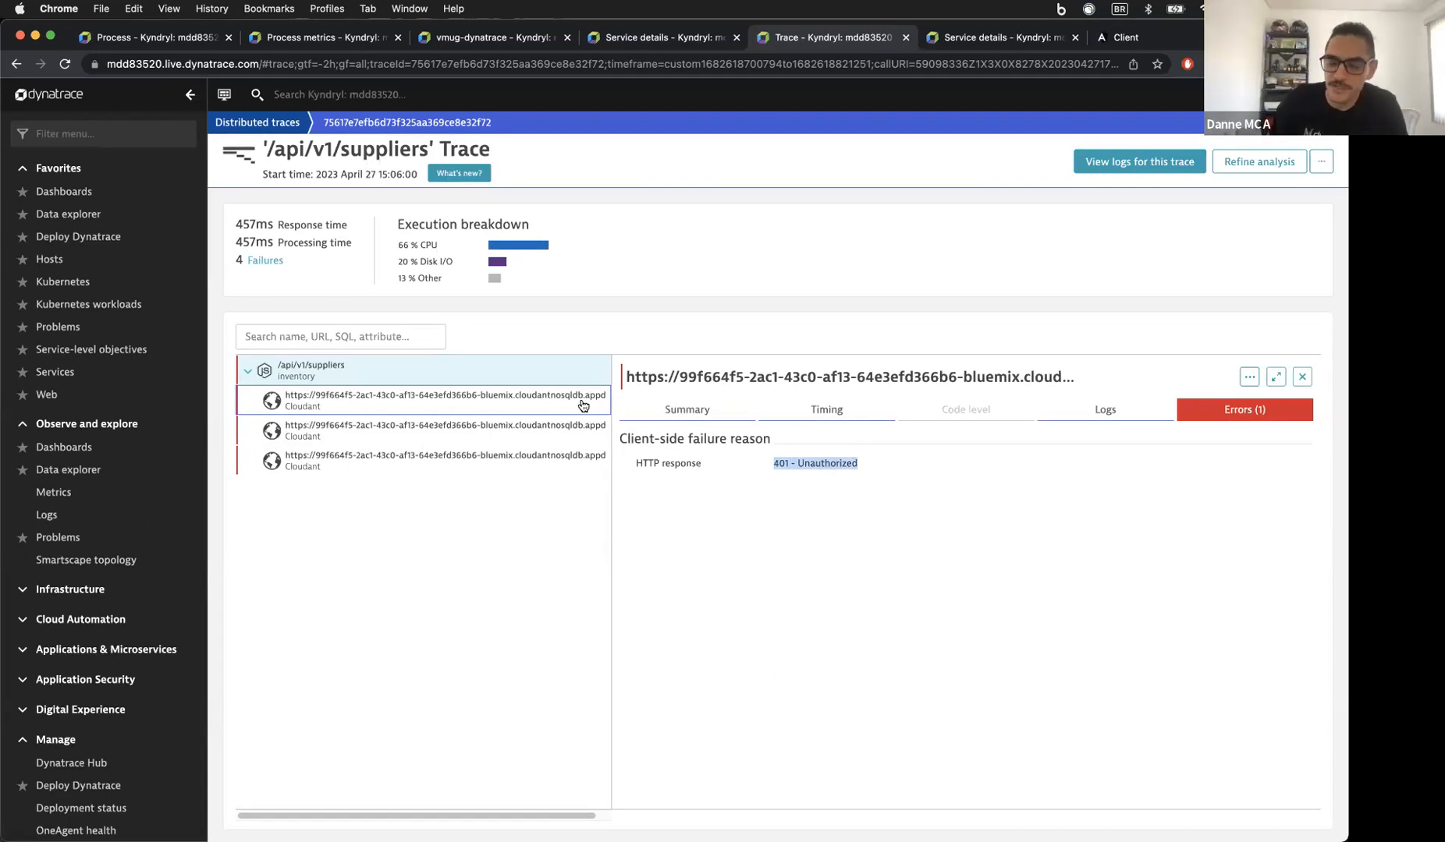
left_click(804, 466)
left_click_drag(794, 465, 775, 463)
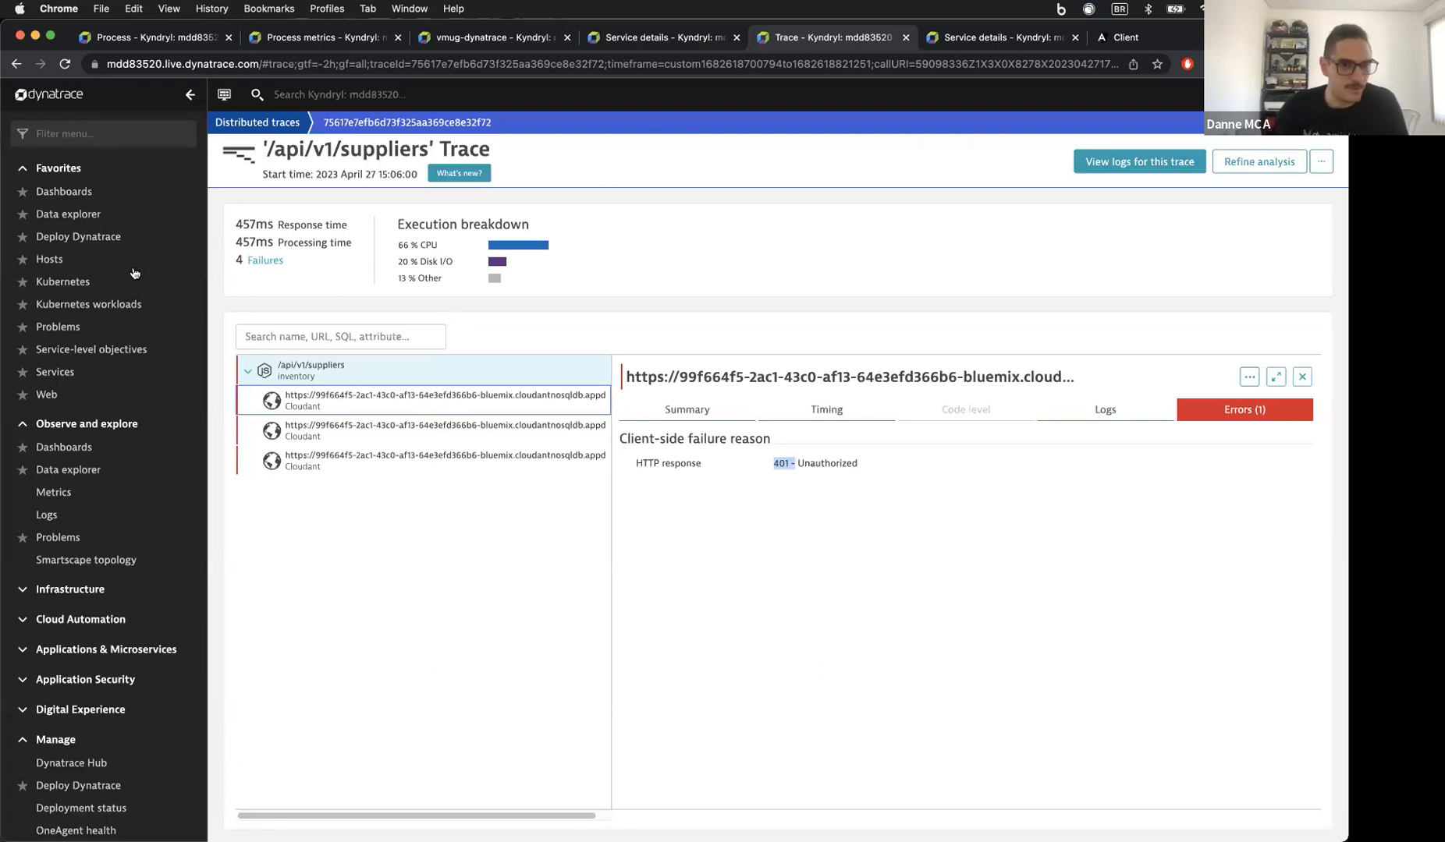
left_click(89, 195)
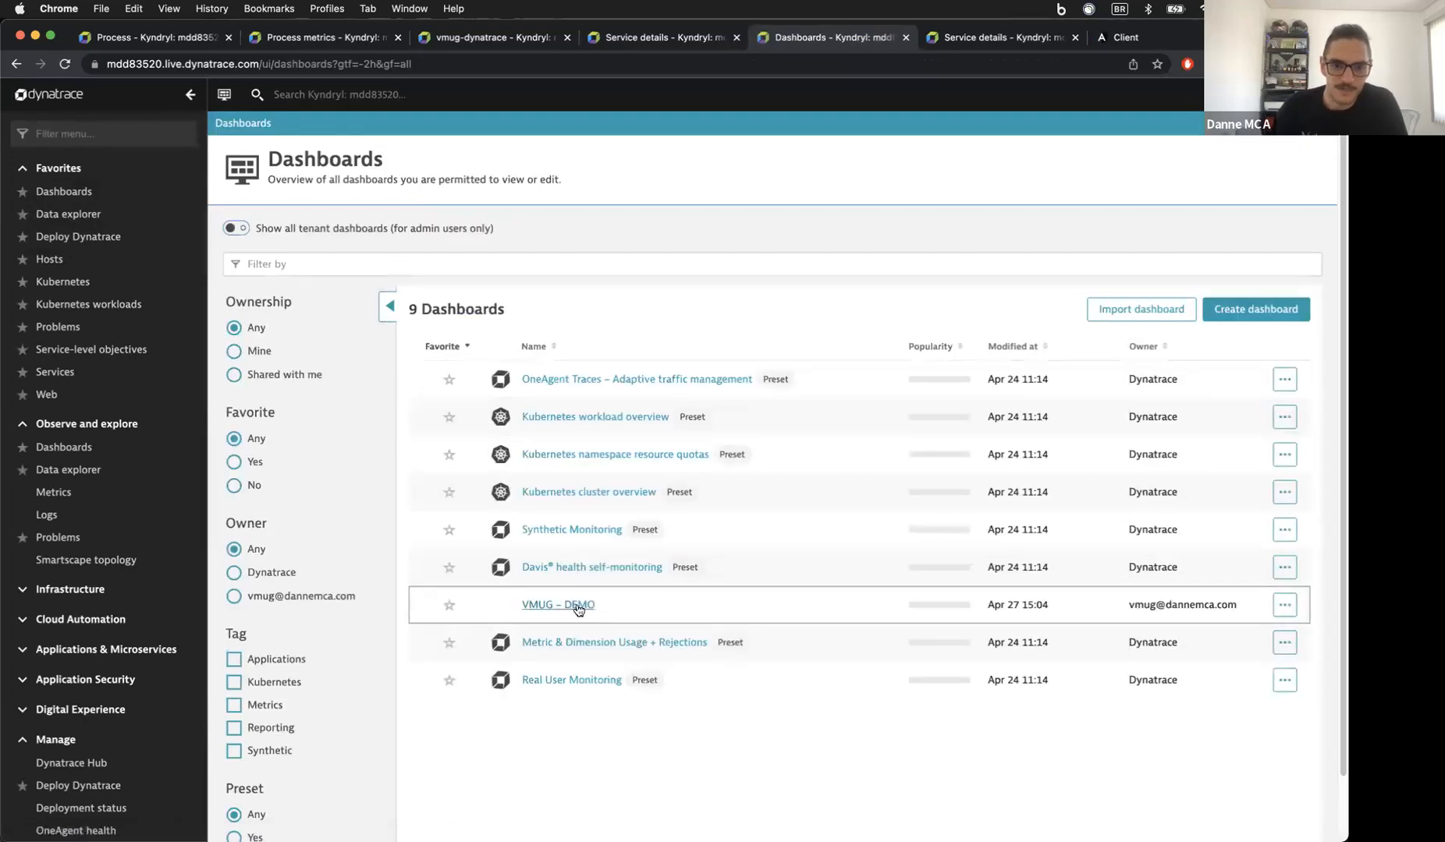
Step: Review the VMUG – DEMO dashboard, then open the Problems list showing P-23041
left_click(578, 605)
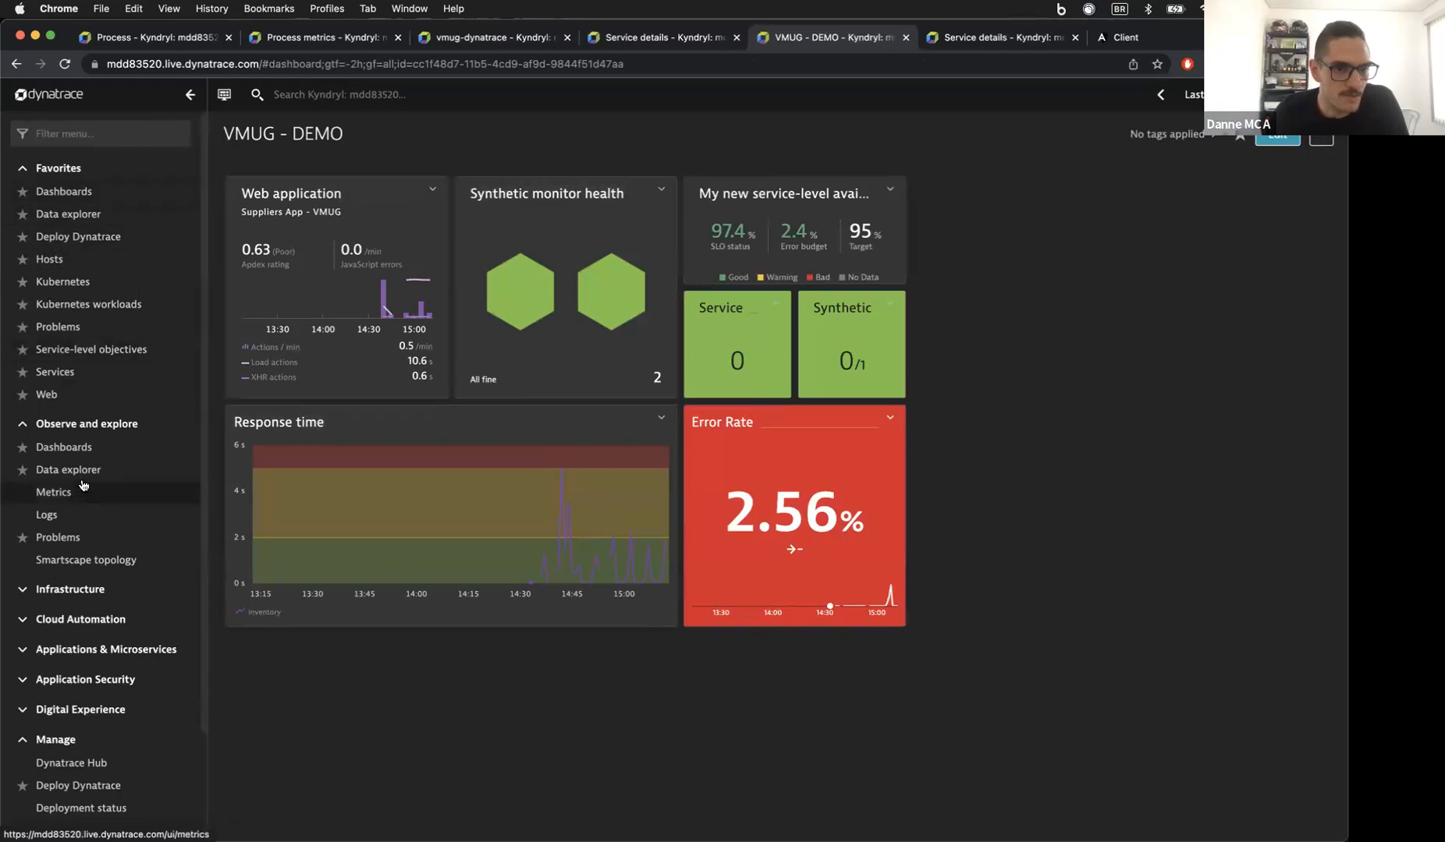
left_click(66, 540)
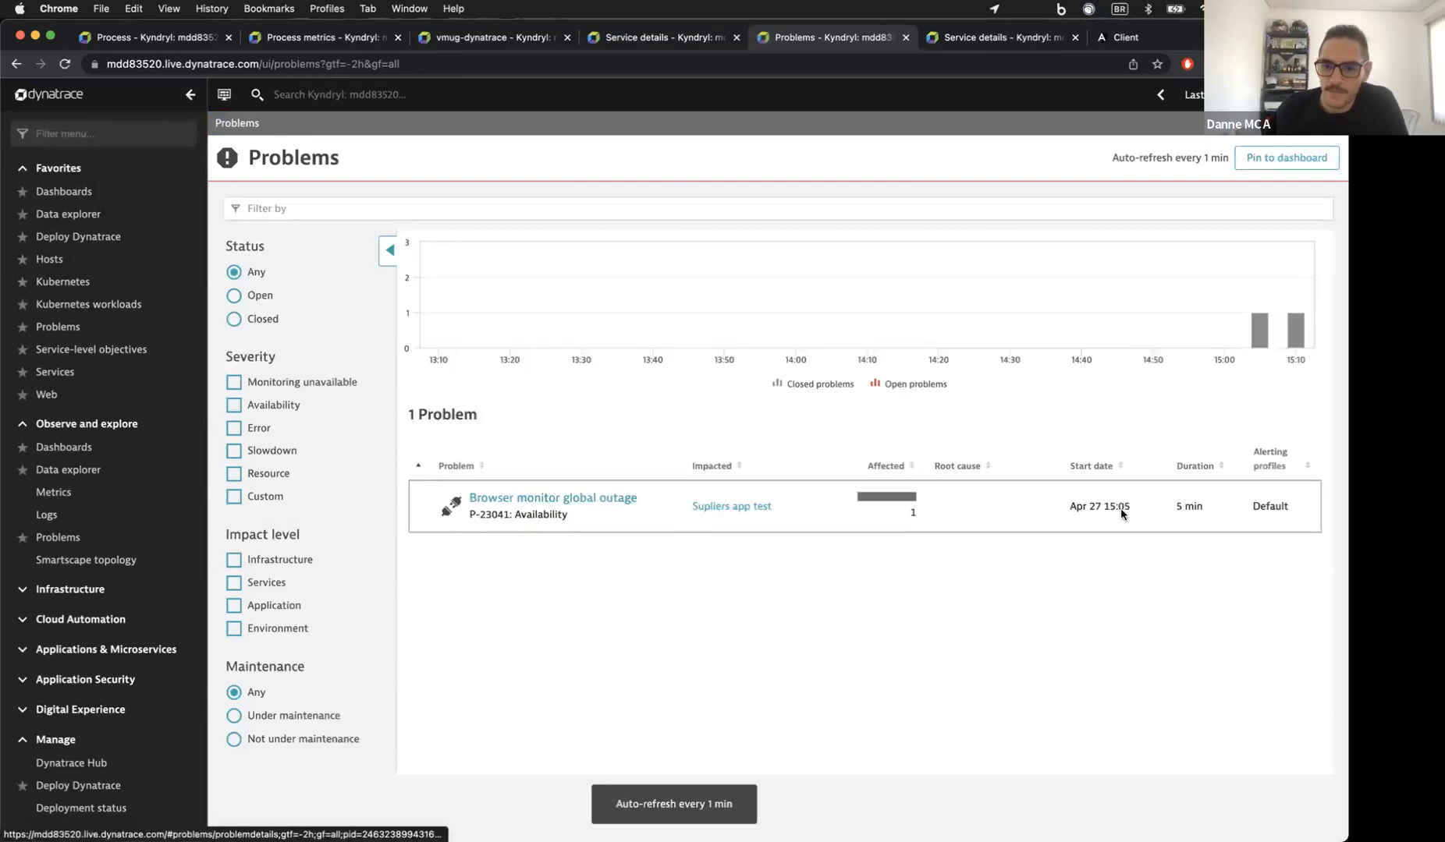
Step: Highlight the Ansible Playbook note in the outage problem's comment, then open Services
left_click(539, 499)
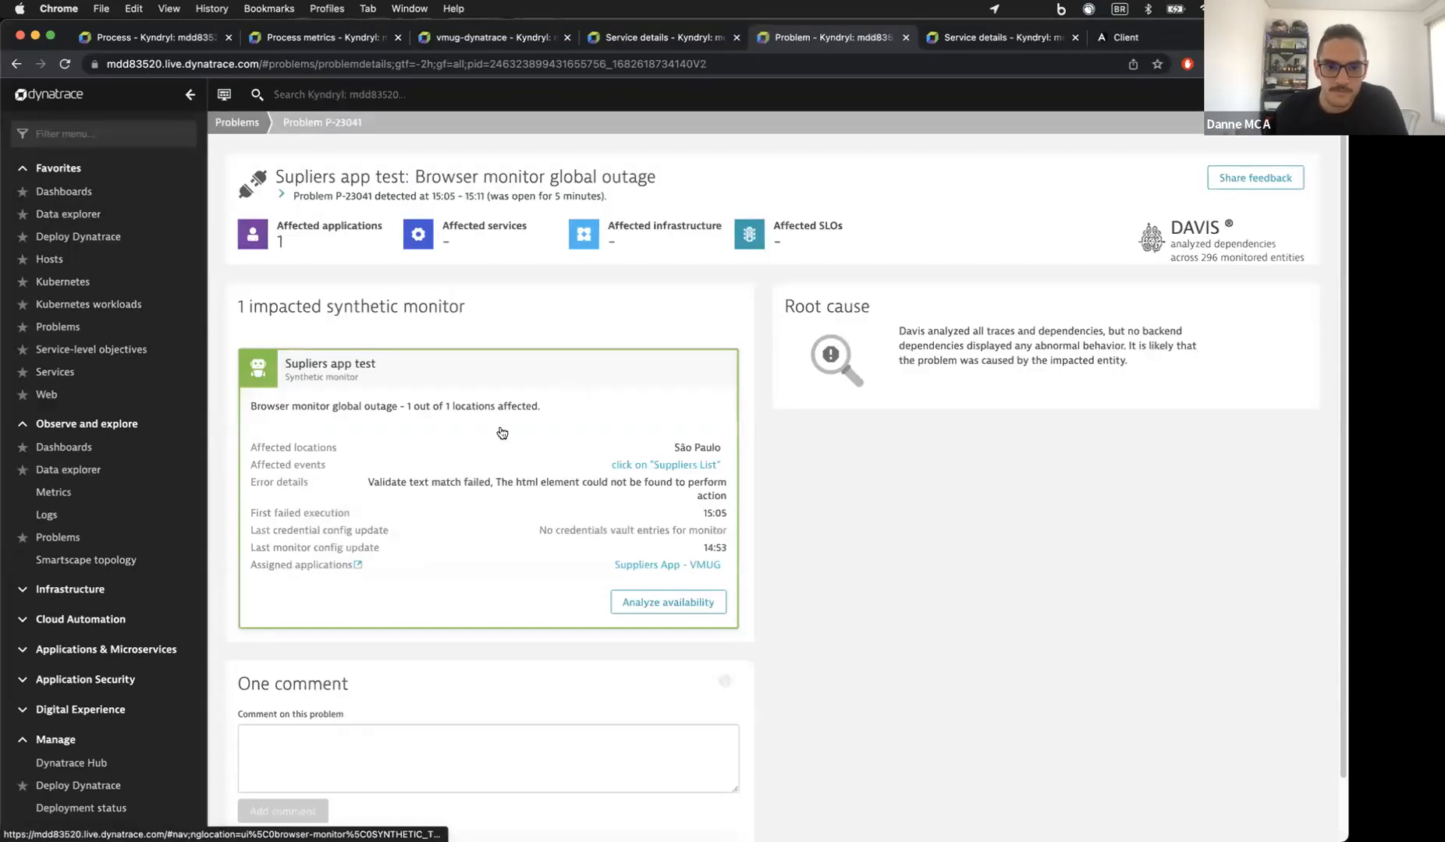
scroll(466, 475, "down", 2)
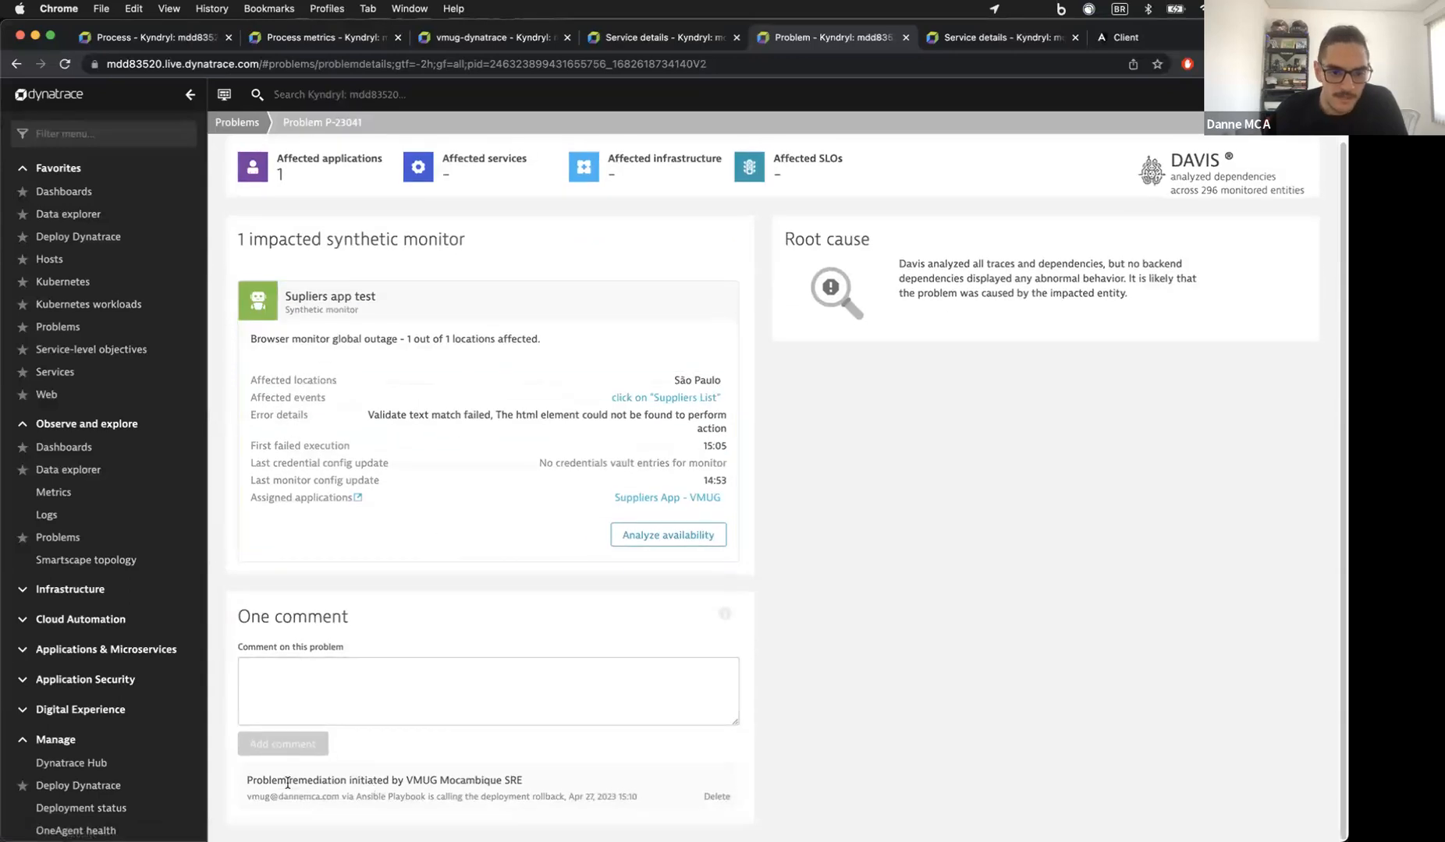
left_click_drag(280, 783, 530, 789)
left_click(428, 785)
left_click(500, 785)
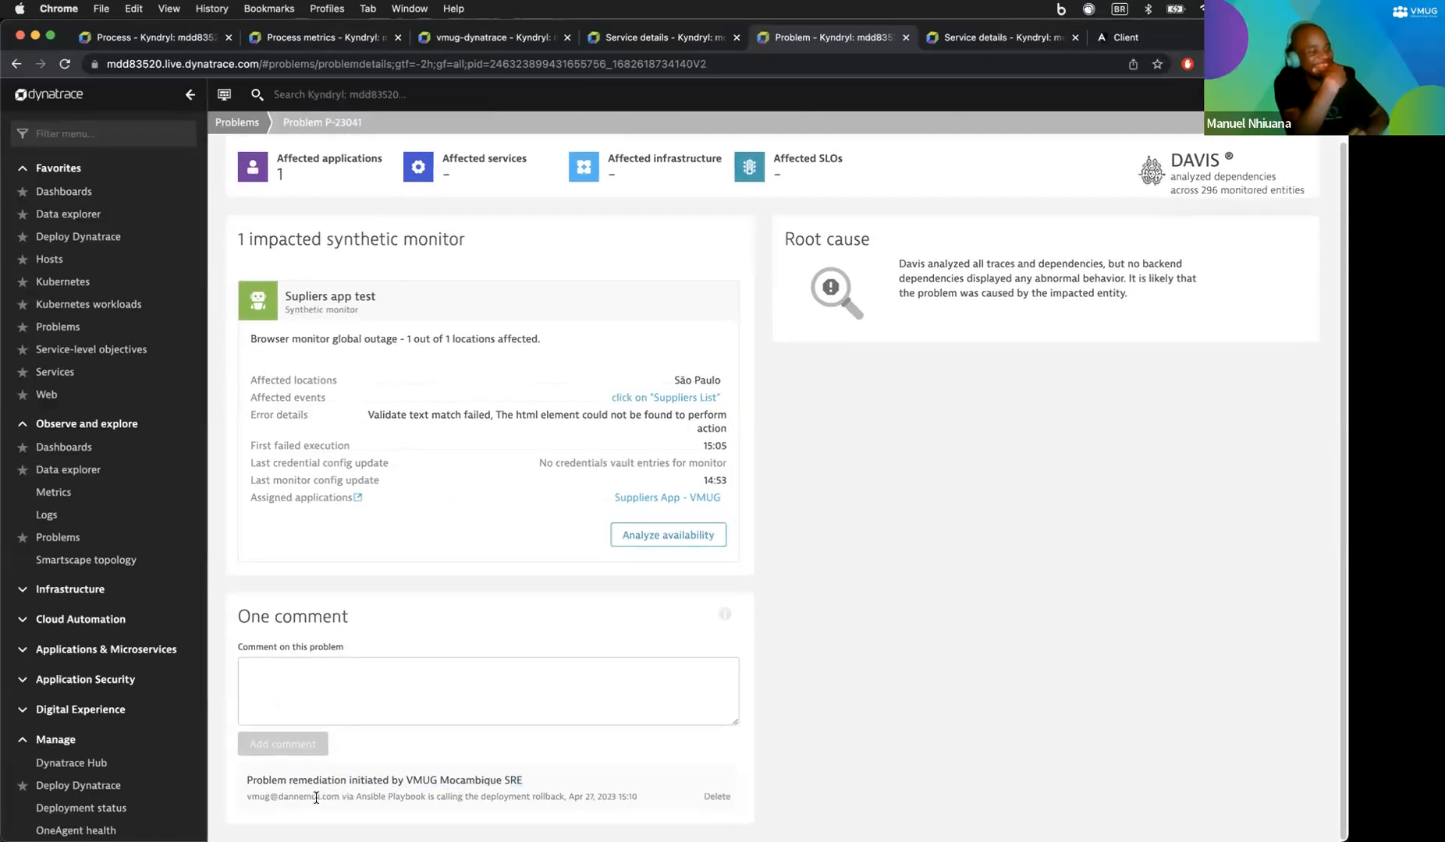
left_click_drag(348, 798, 437, 797)
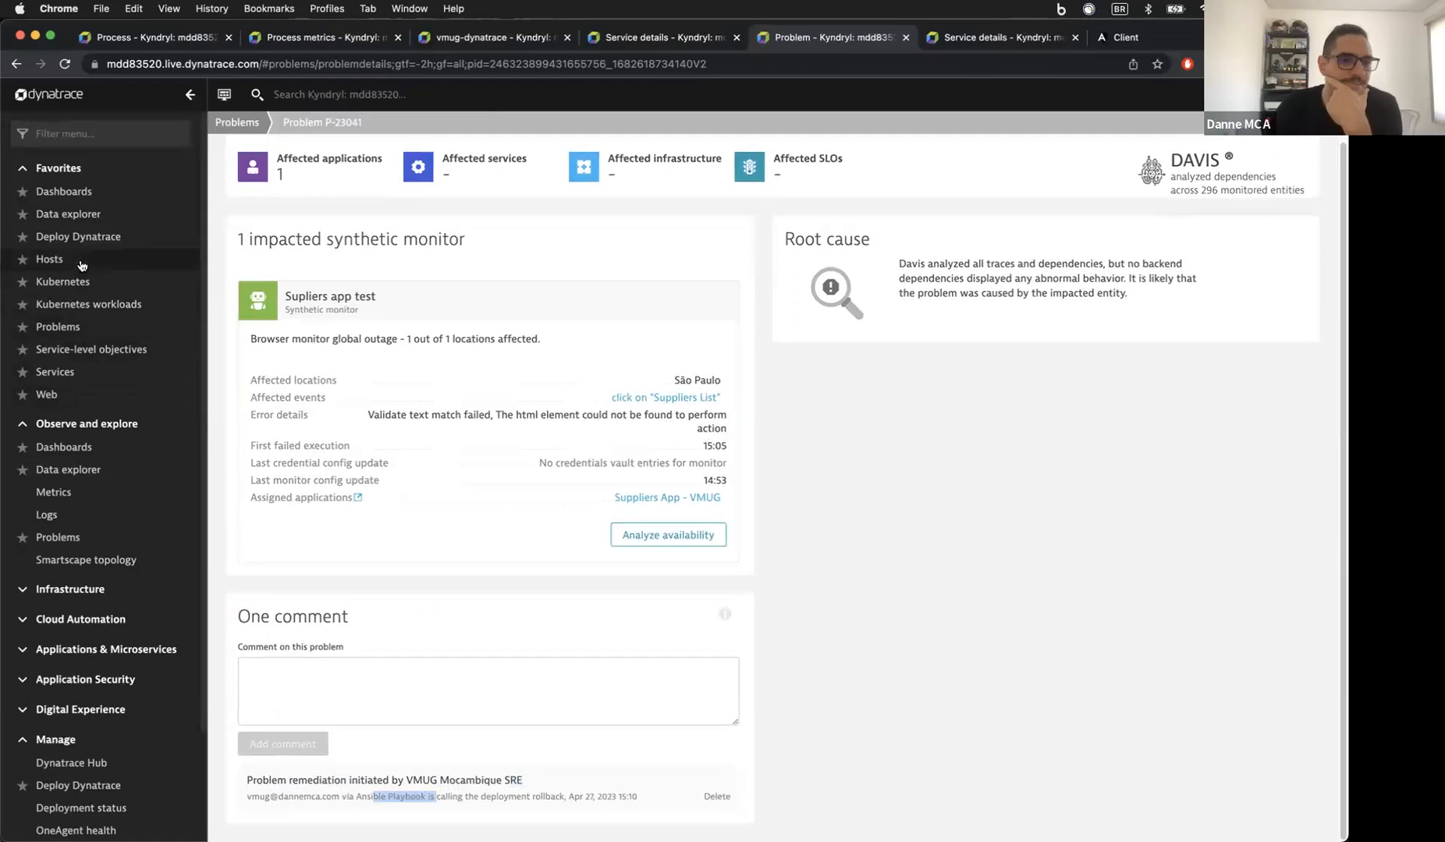
left_click(55, 372)
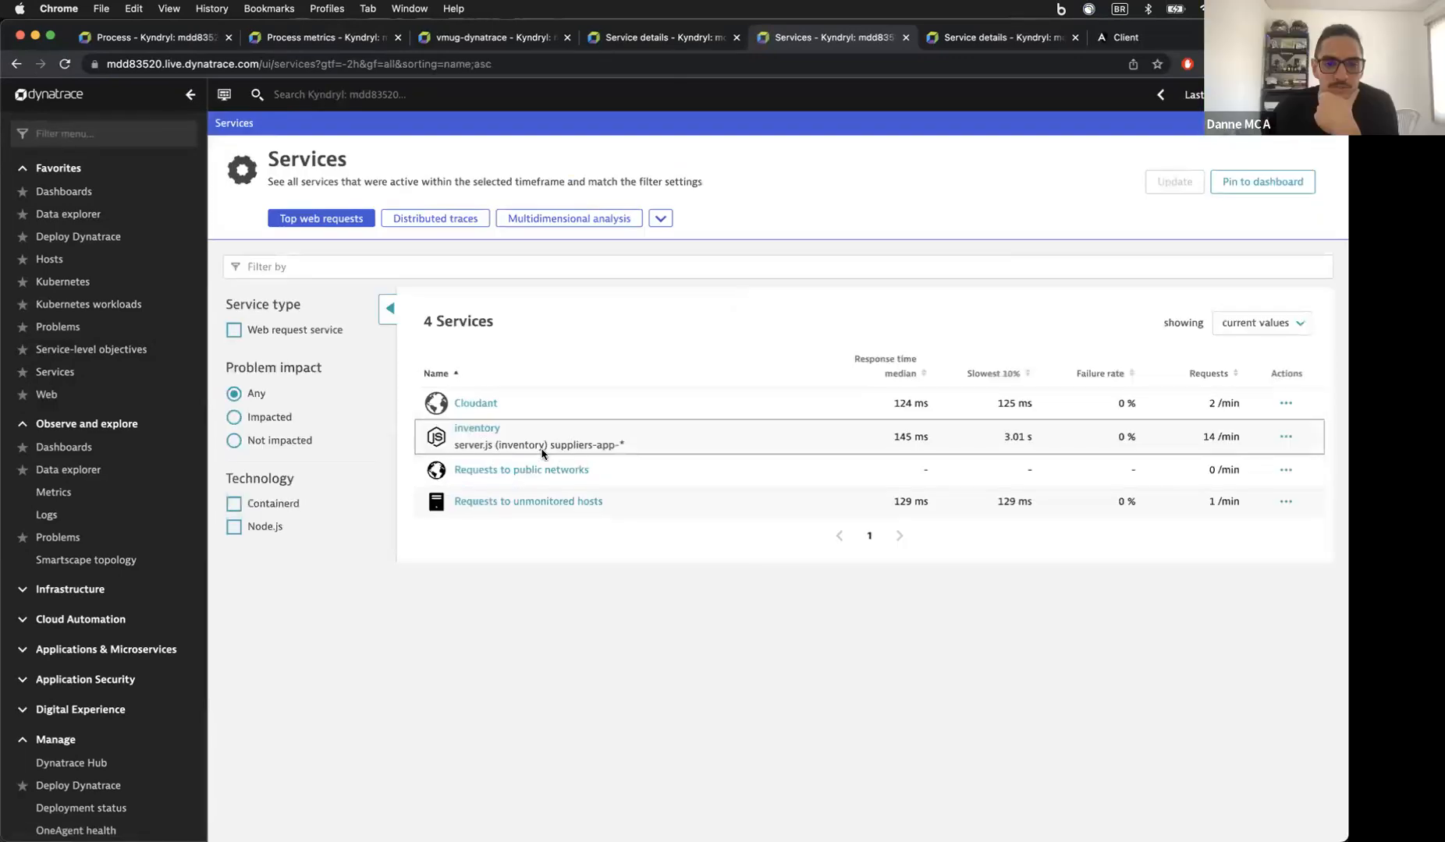
Step: Open the inventory service and expand its 15:10 Deployment event in the events table
left_click(477, 429)
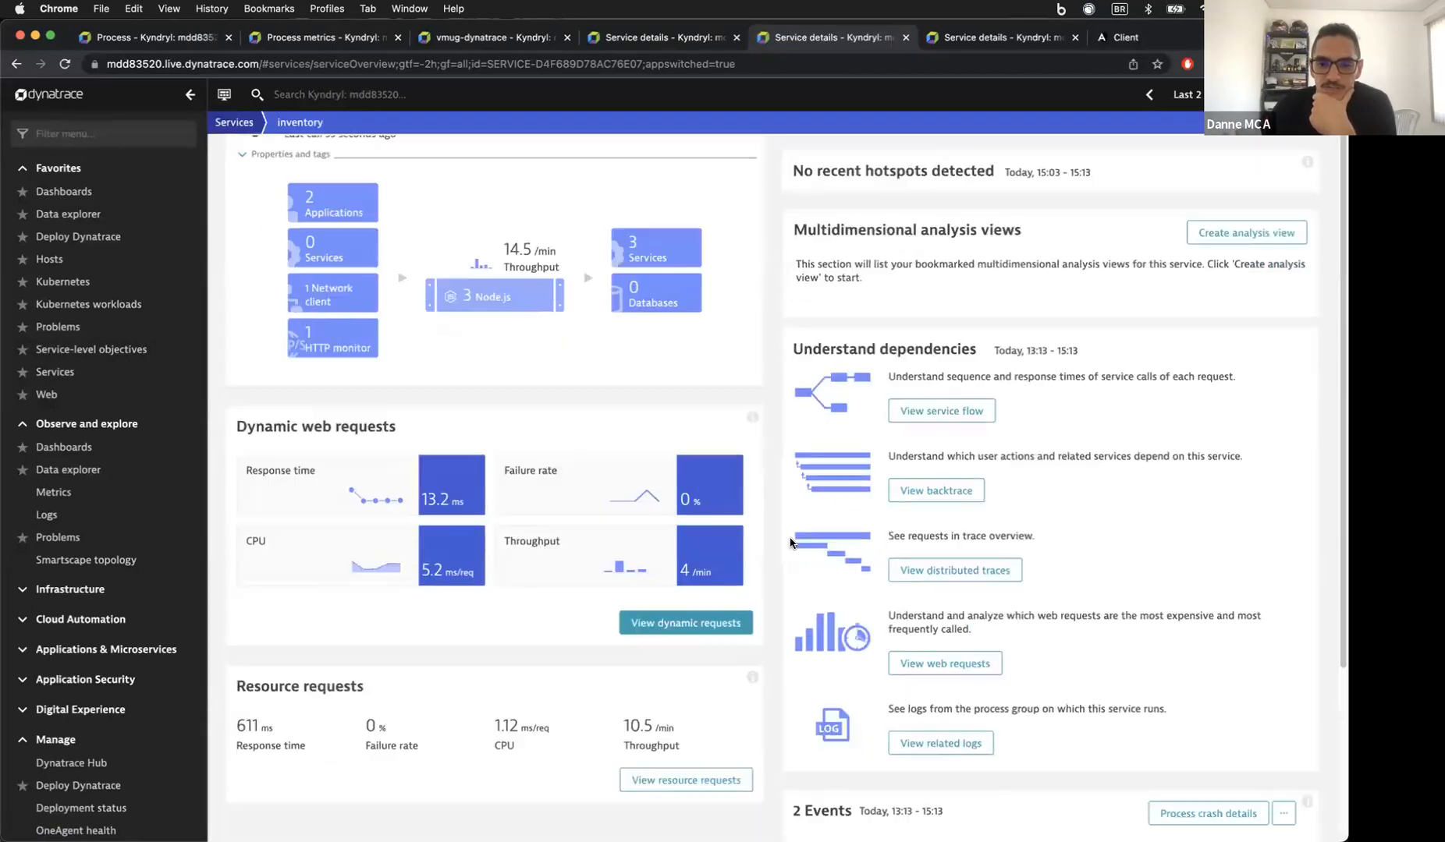
scroll(789, 543, "down", 5)
left_click(1050, 791)
left_click(1151, 728)
scroll(1149, 714, "down", 4)
Step: Highlight the Deployment Rollback title, its initiator and the SRE responsible in the event details
left_click_drag(1213, 601, 1287, 601)
left_click_drag(1192, 618, 1215, 617)
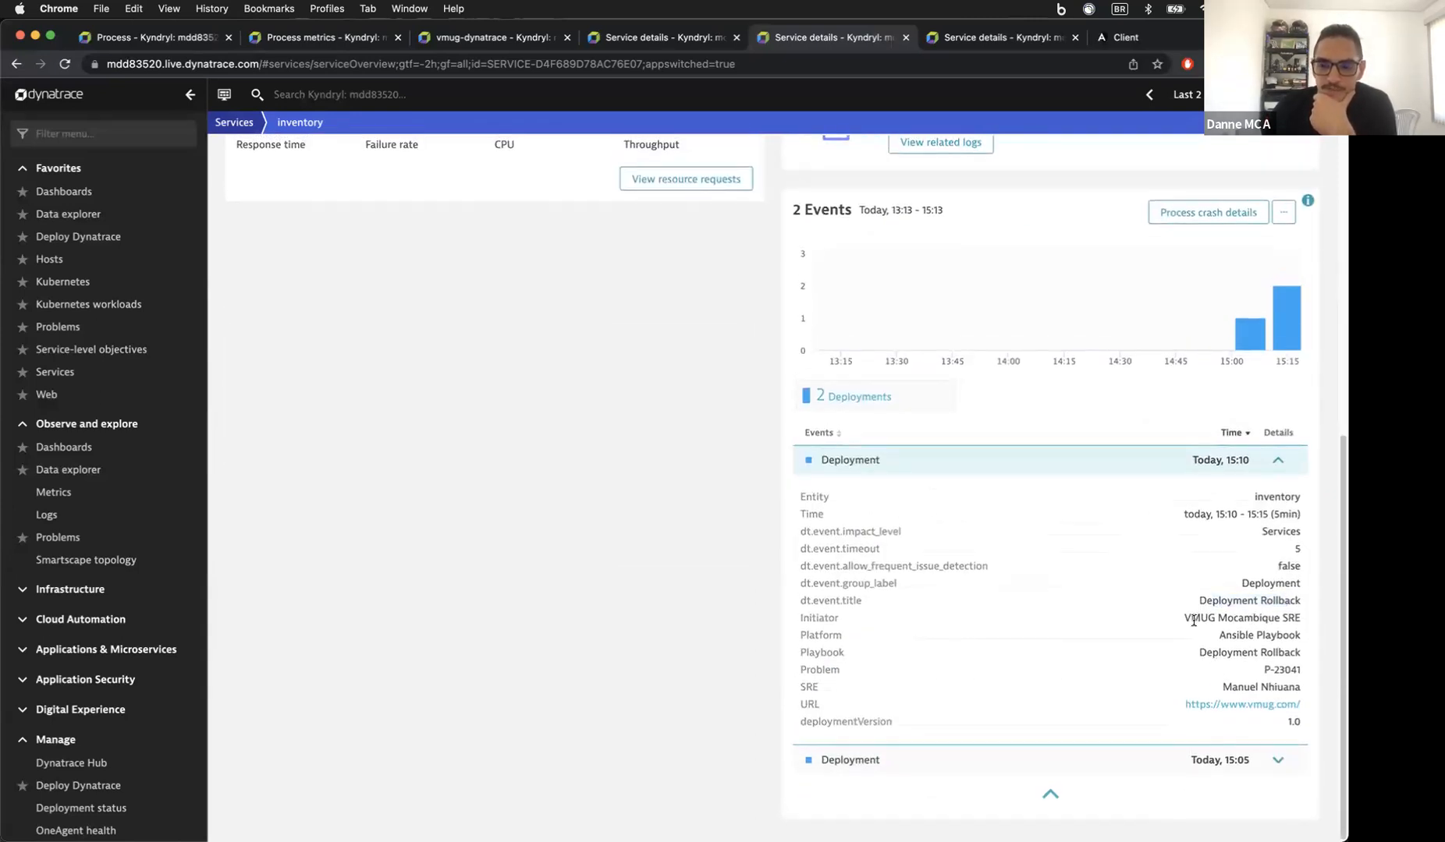
left_click(1268, 616)
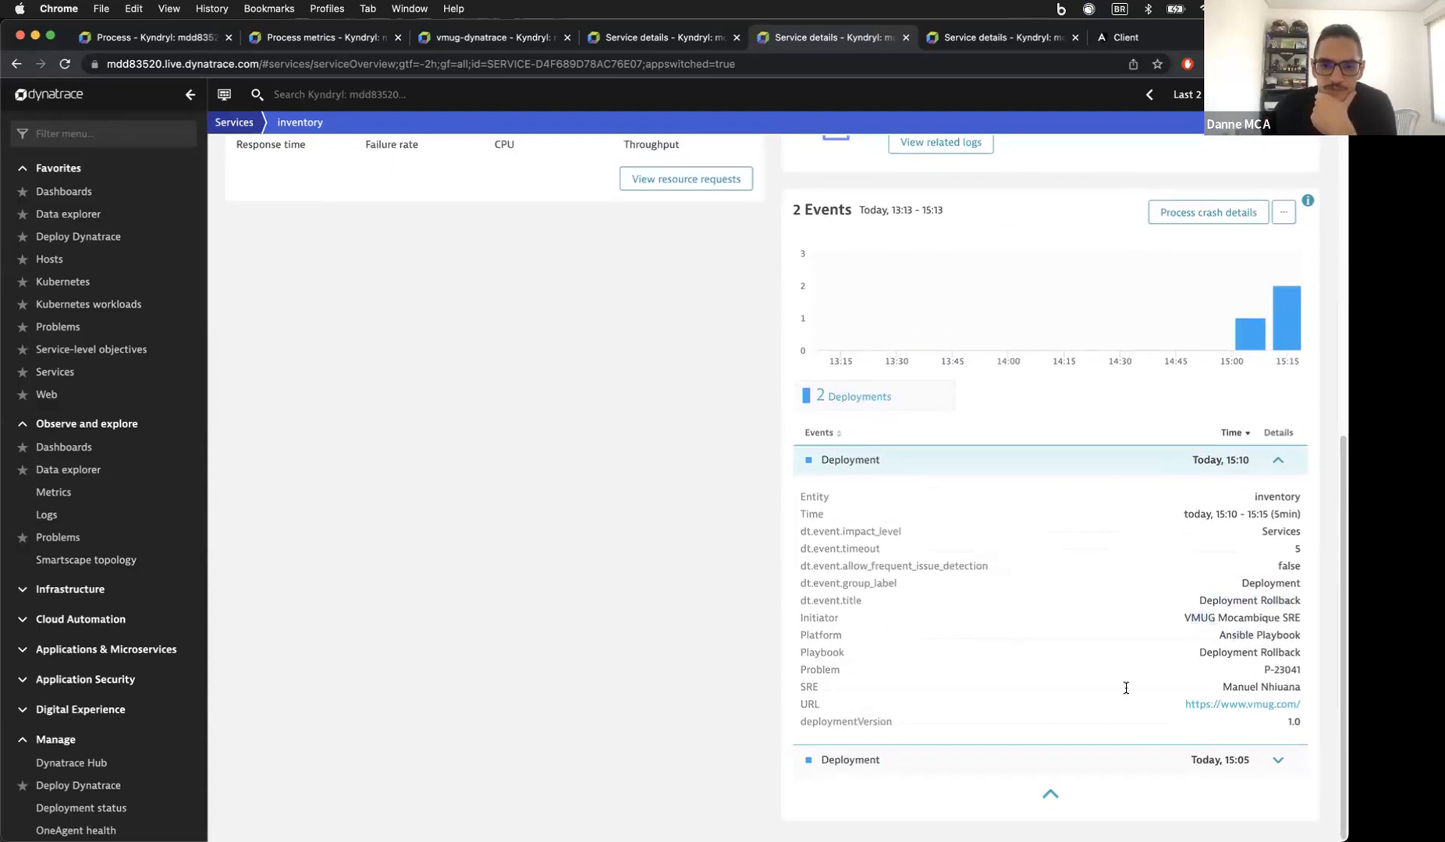
left_click_drag(1261, 687, 1290, 687)
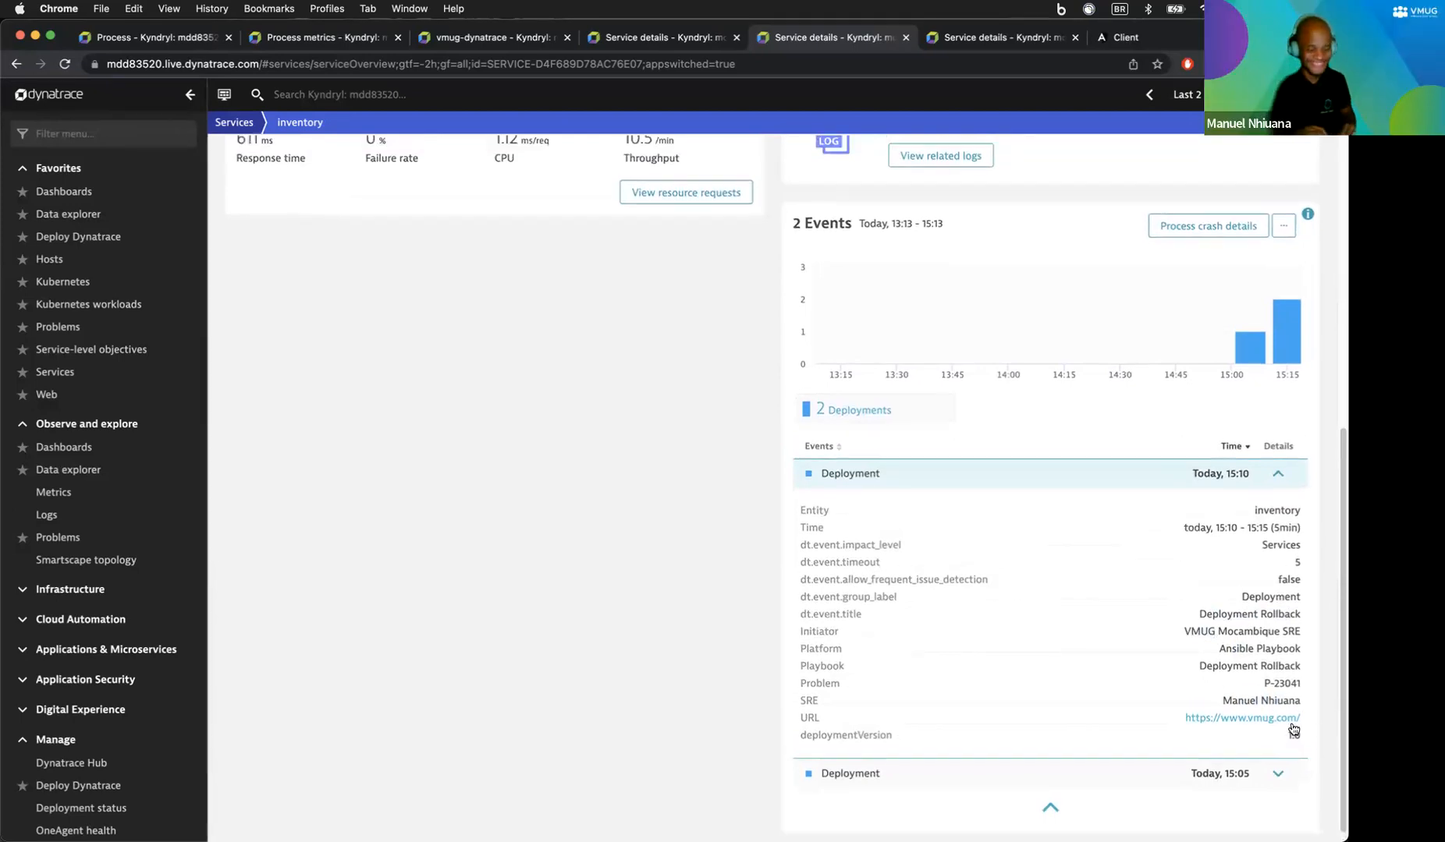
scroll(1064, 140, "up", 3)
Step: Reload the Suppliers List until the supplier table appears, then open the empty Add Supplier form
left_click(1176, 44)
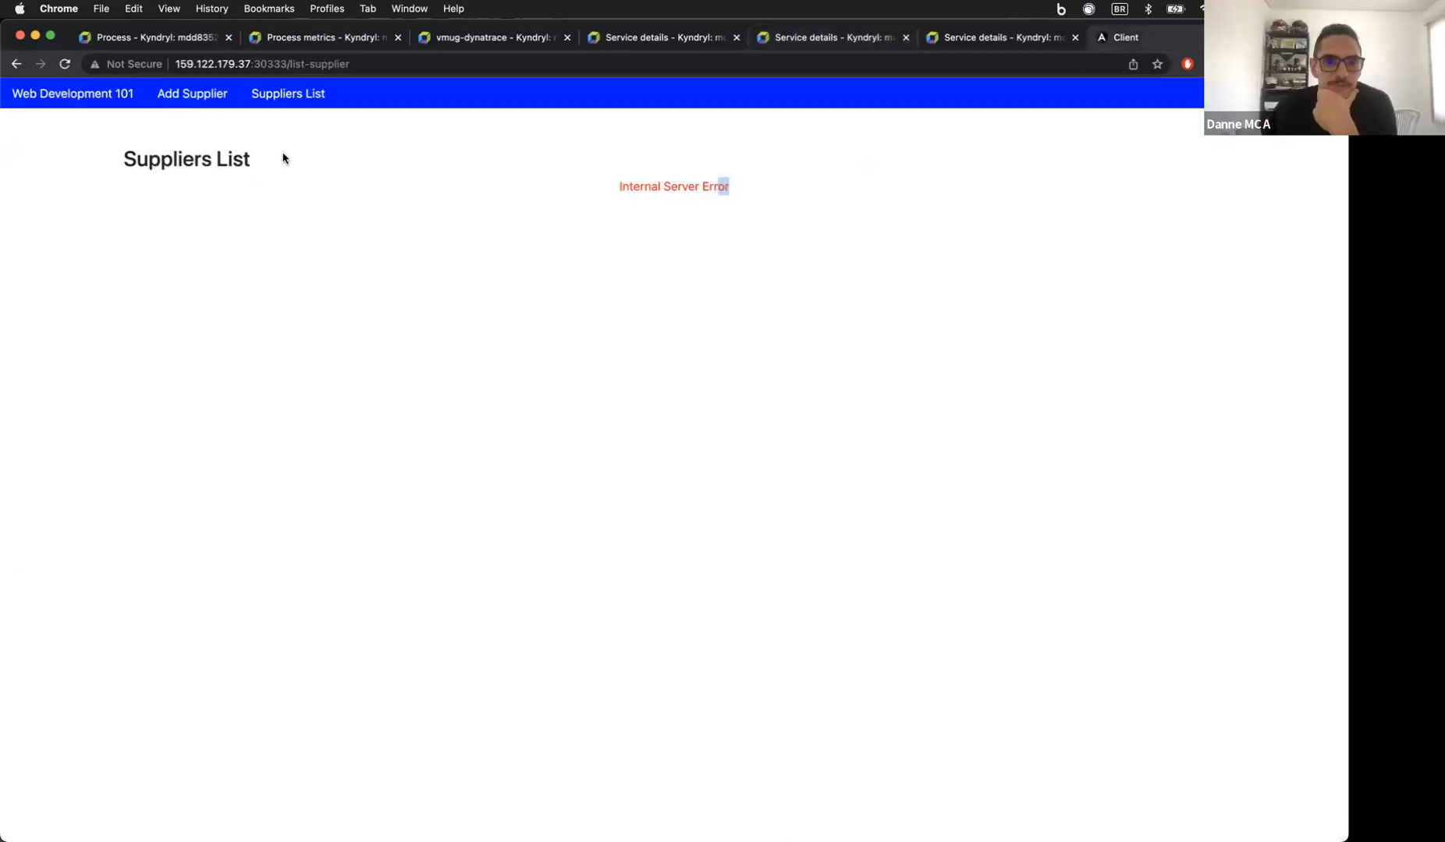
left_click(197, 94)
left_click(304, 94)
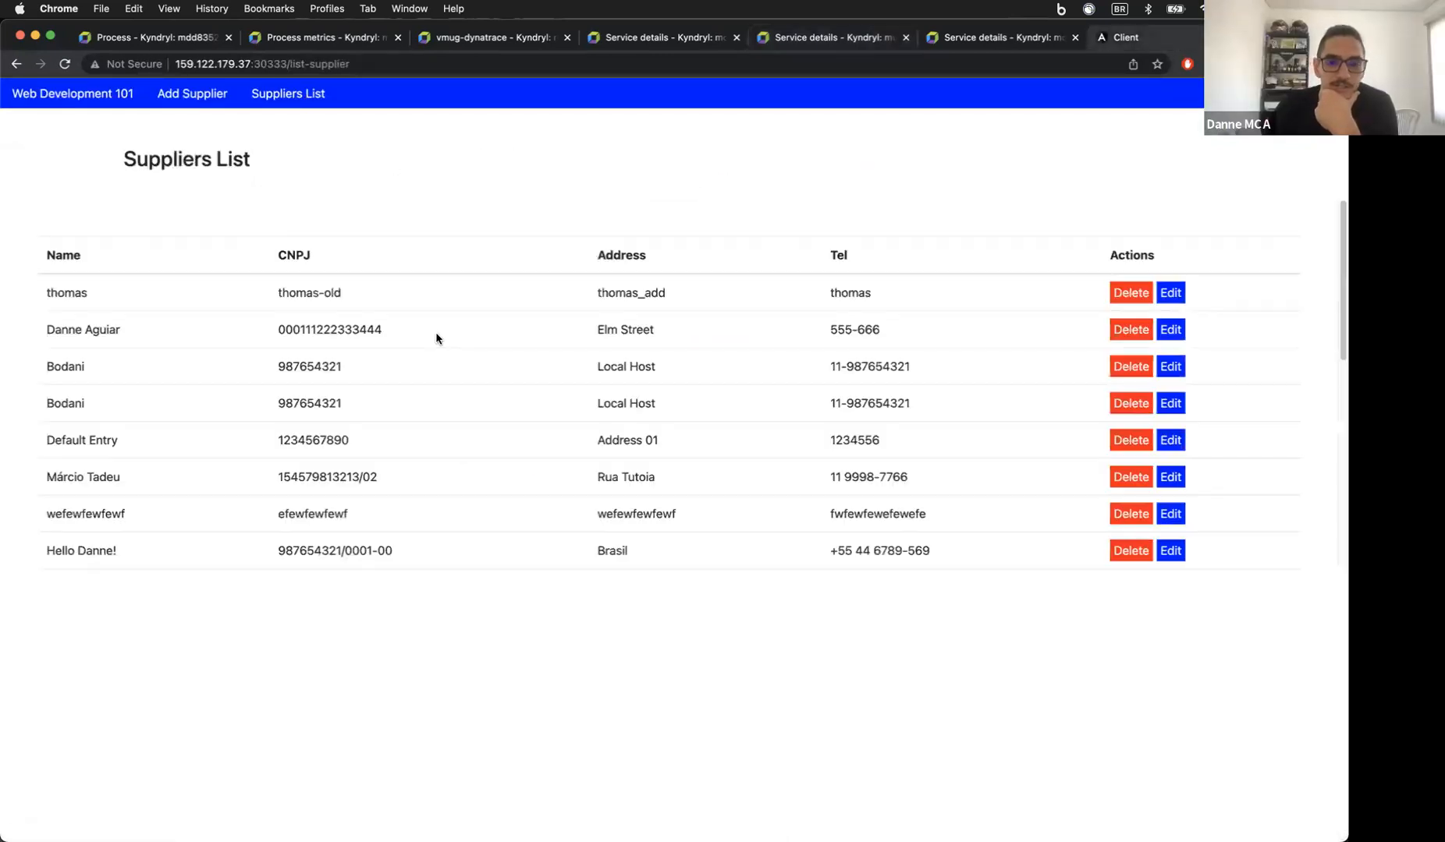
scroll(558, 343, "down", 5)
scroll(560, 368, "down", 3)
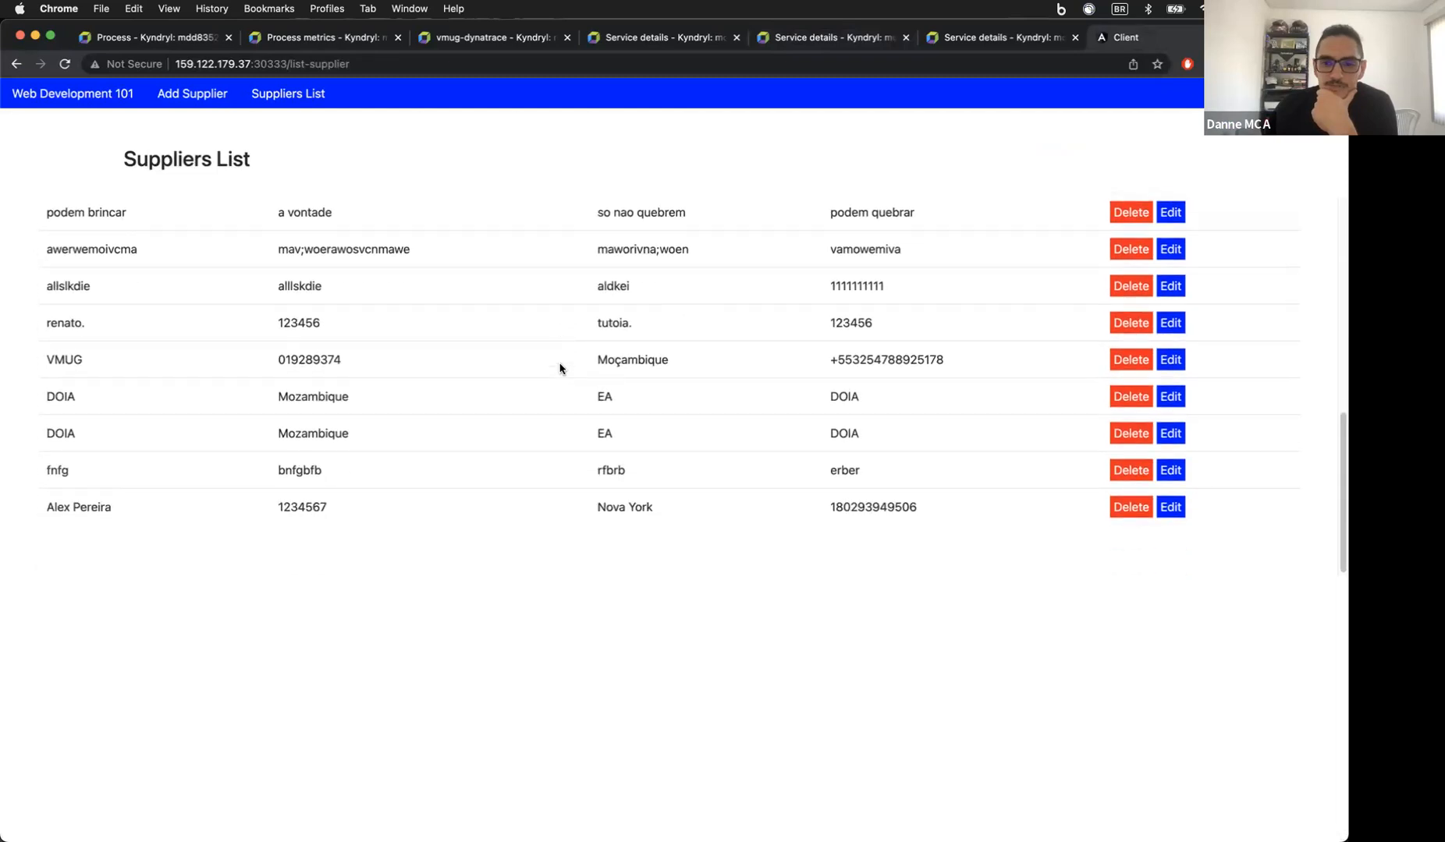
scroll(557, 364, "up", 10)
left_click(218, 95)
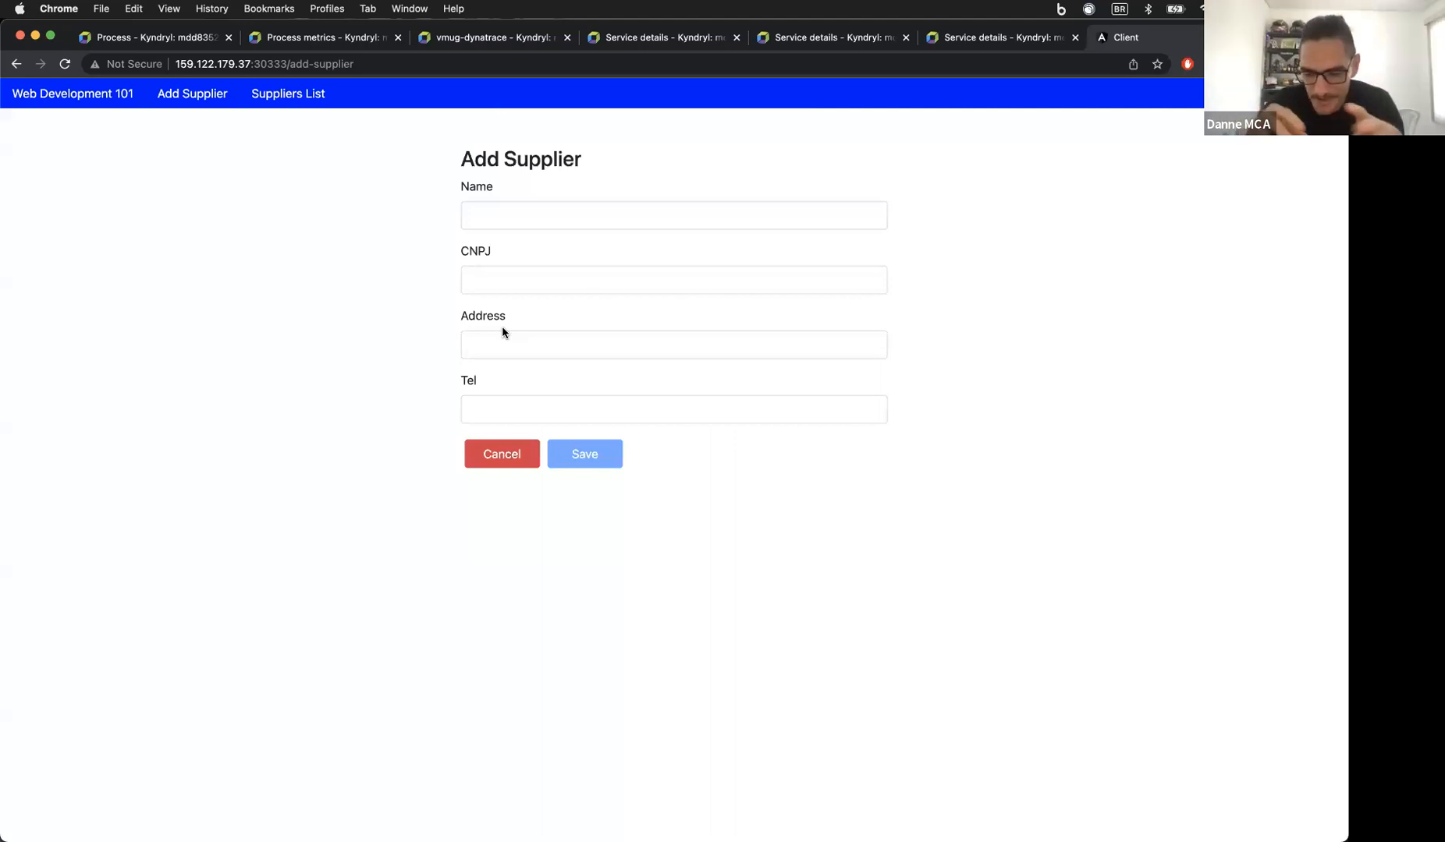
Step: Bring the Terminal window to the front, passing through the Cisco Secure Client window
mouse_move(413, 780)
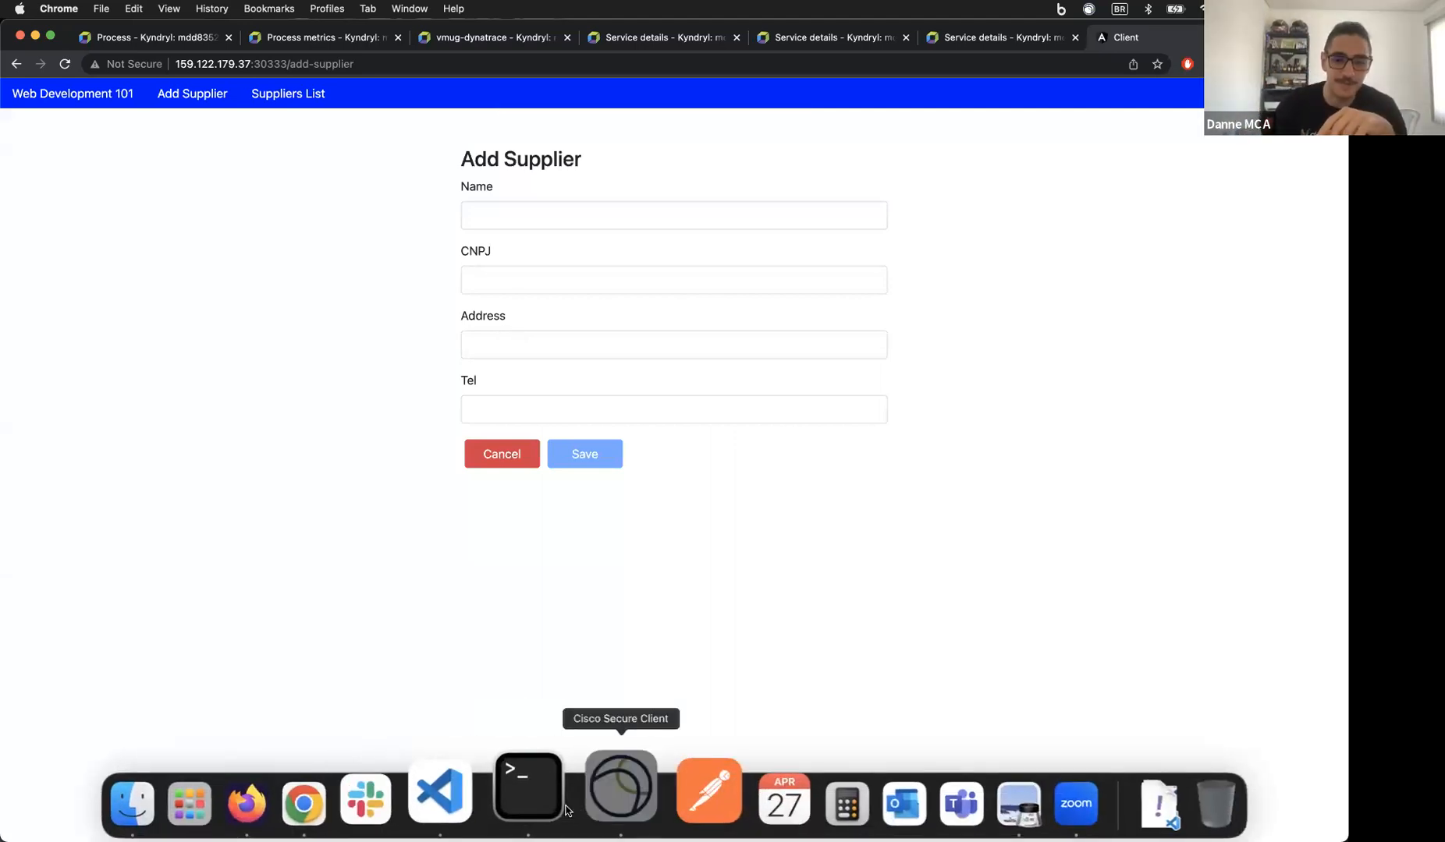
left_click(622, 787)
left_click(566, 809)
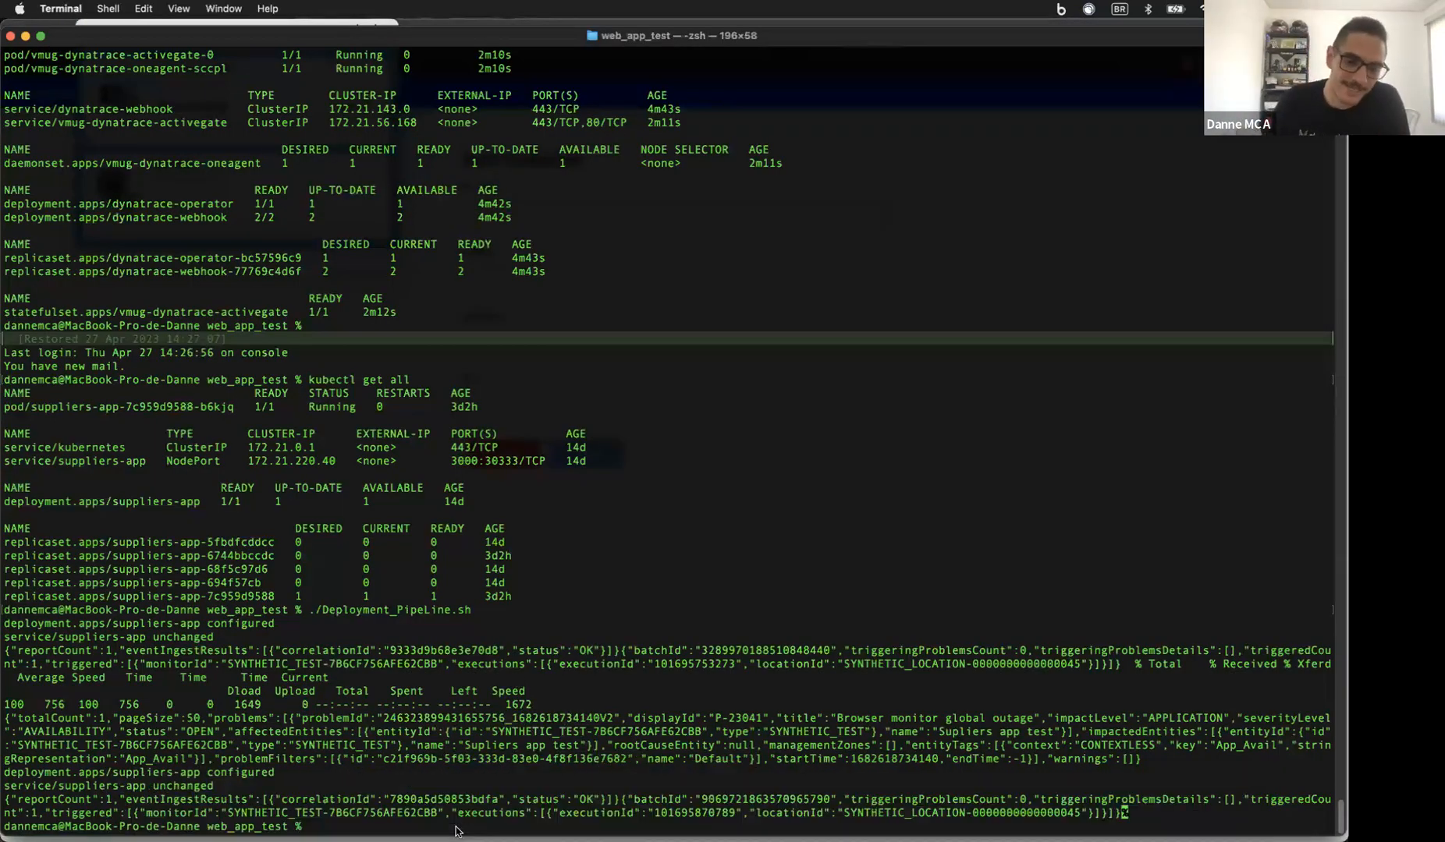
left_click(368, 805)
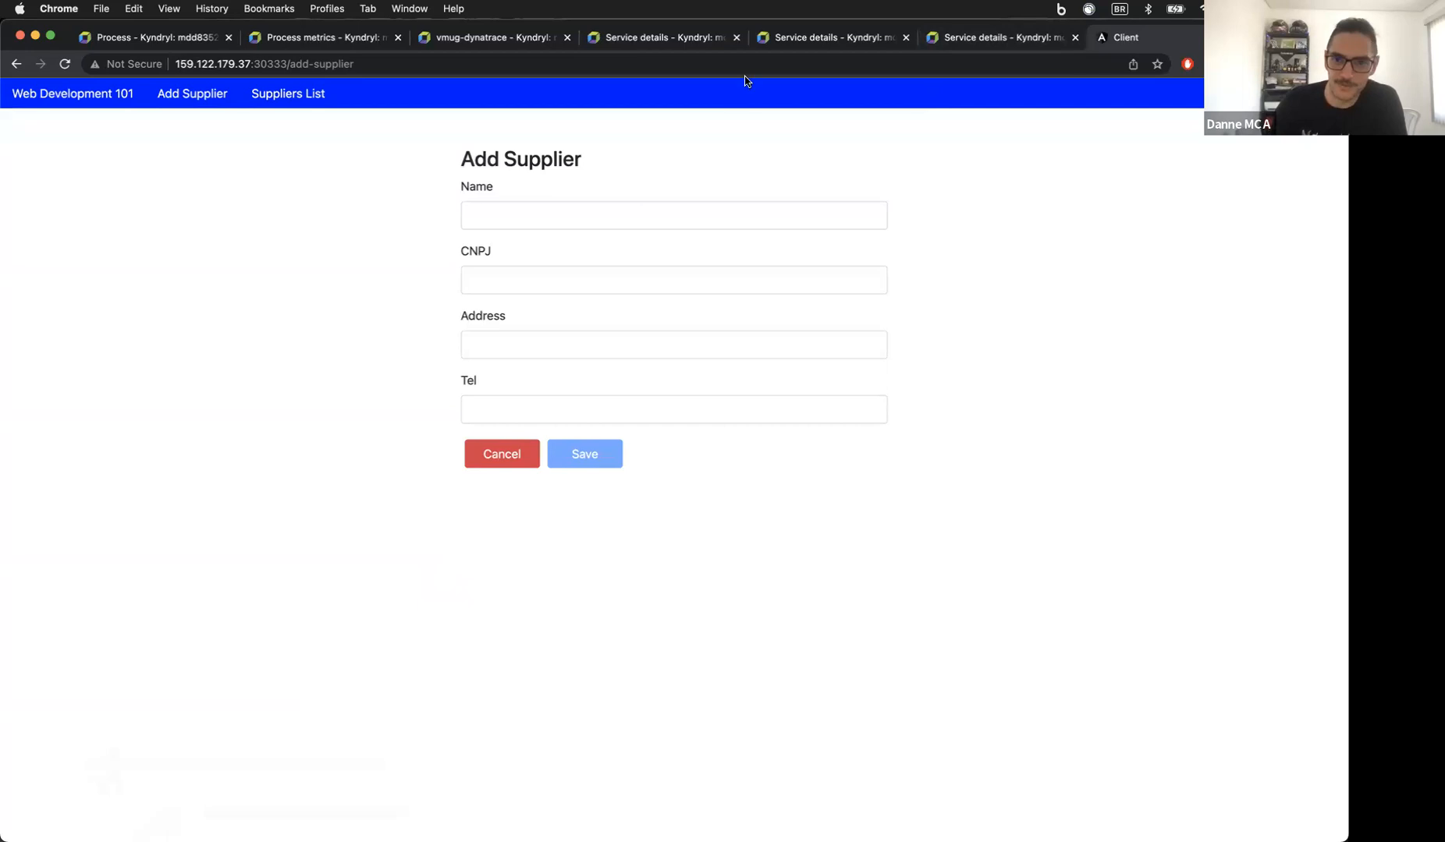
Step: Review the inventory service overview with its 56% failure rate, then go to Dashboards
left_click(958, 45)
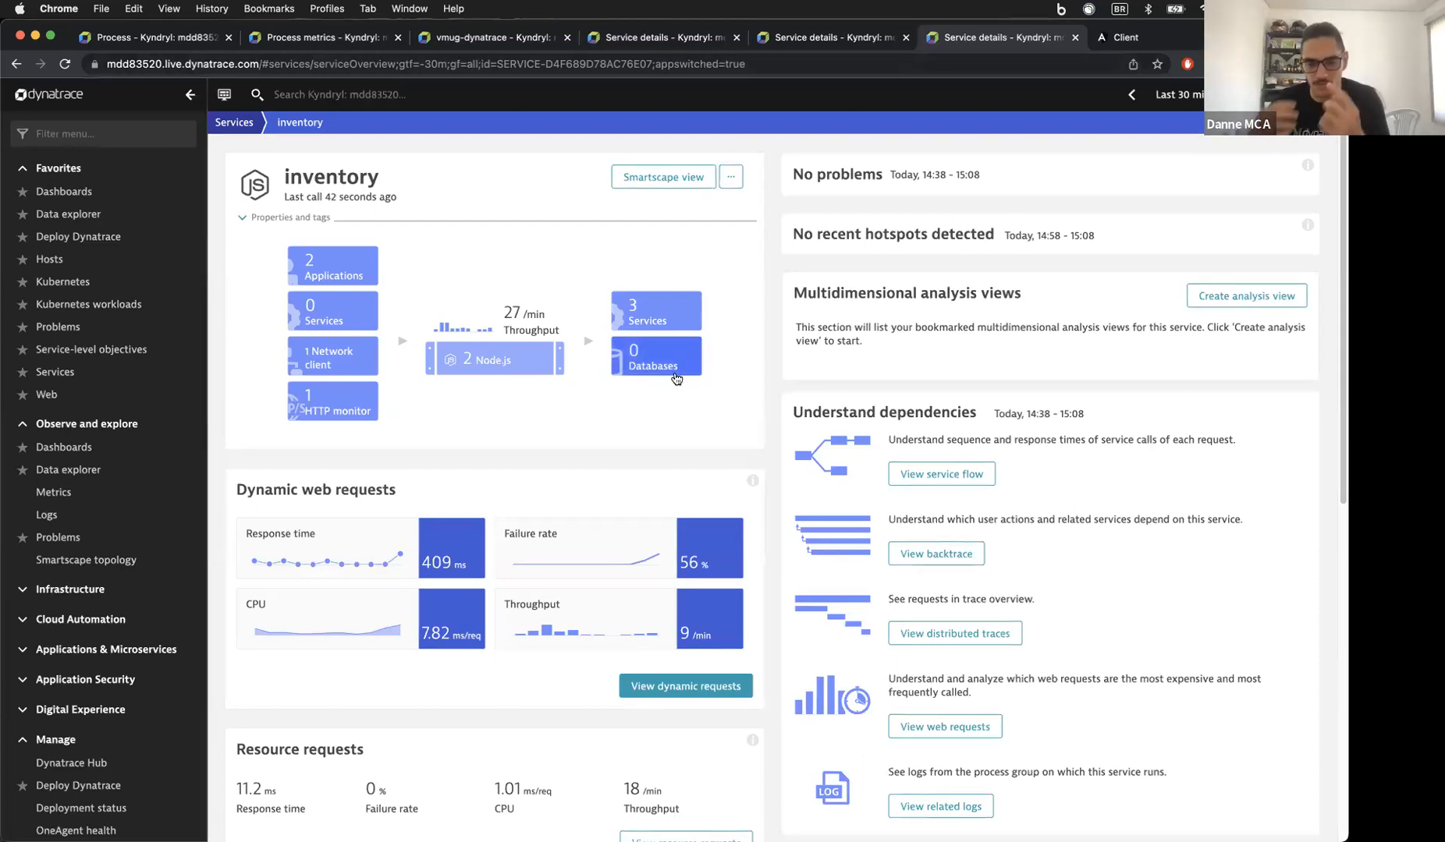
scroll(674, 381, "down", 1)
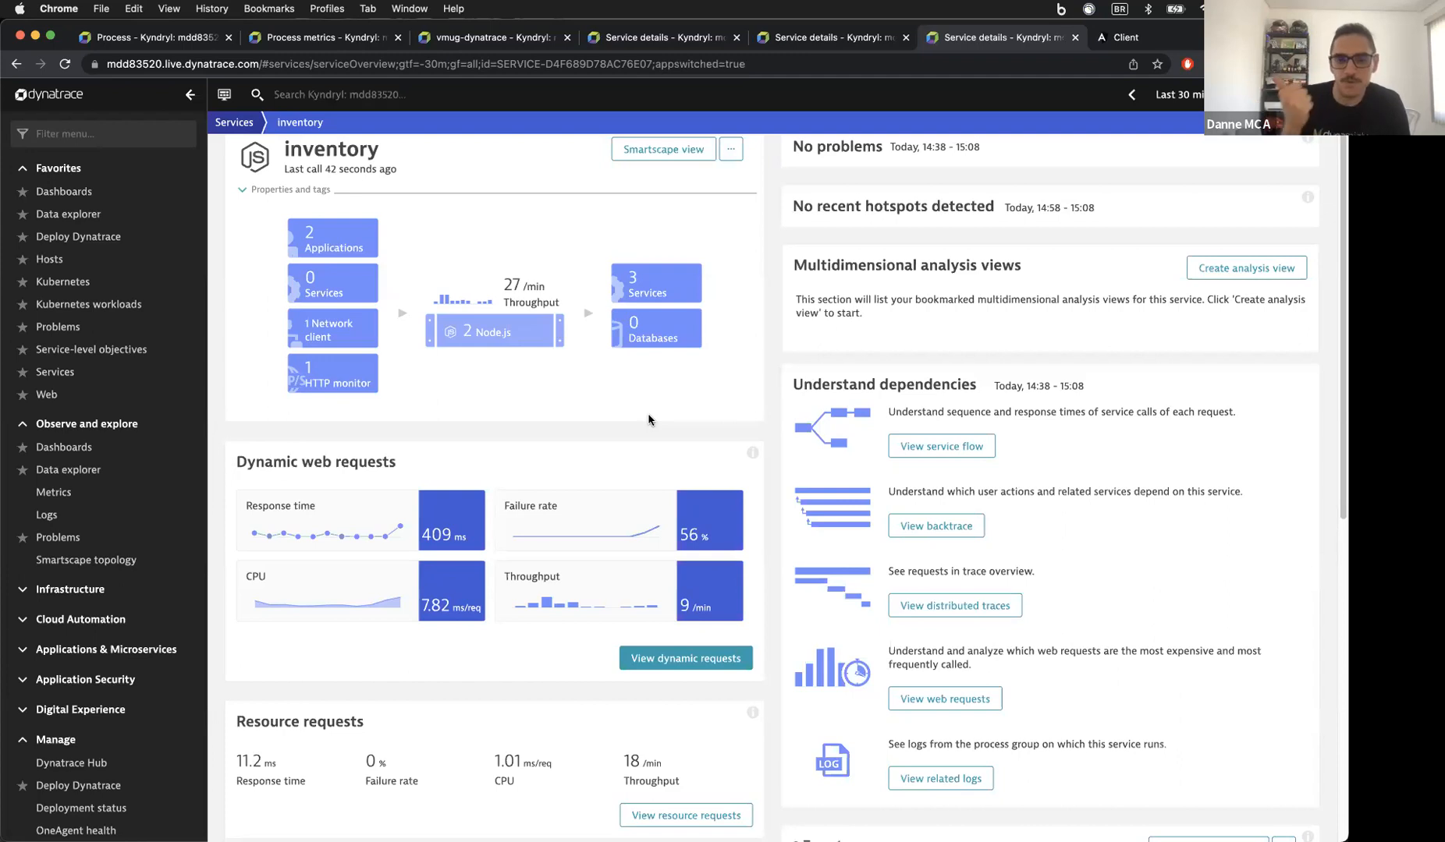
scroll(648, 420, "down", 3)
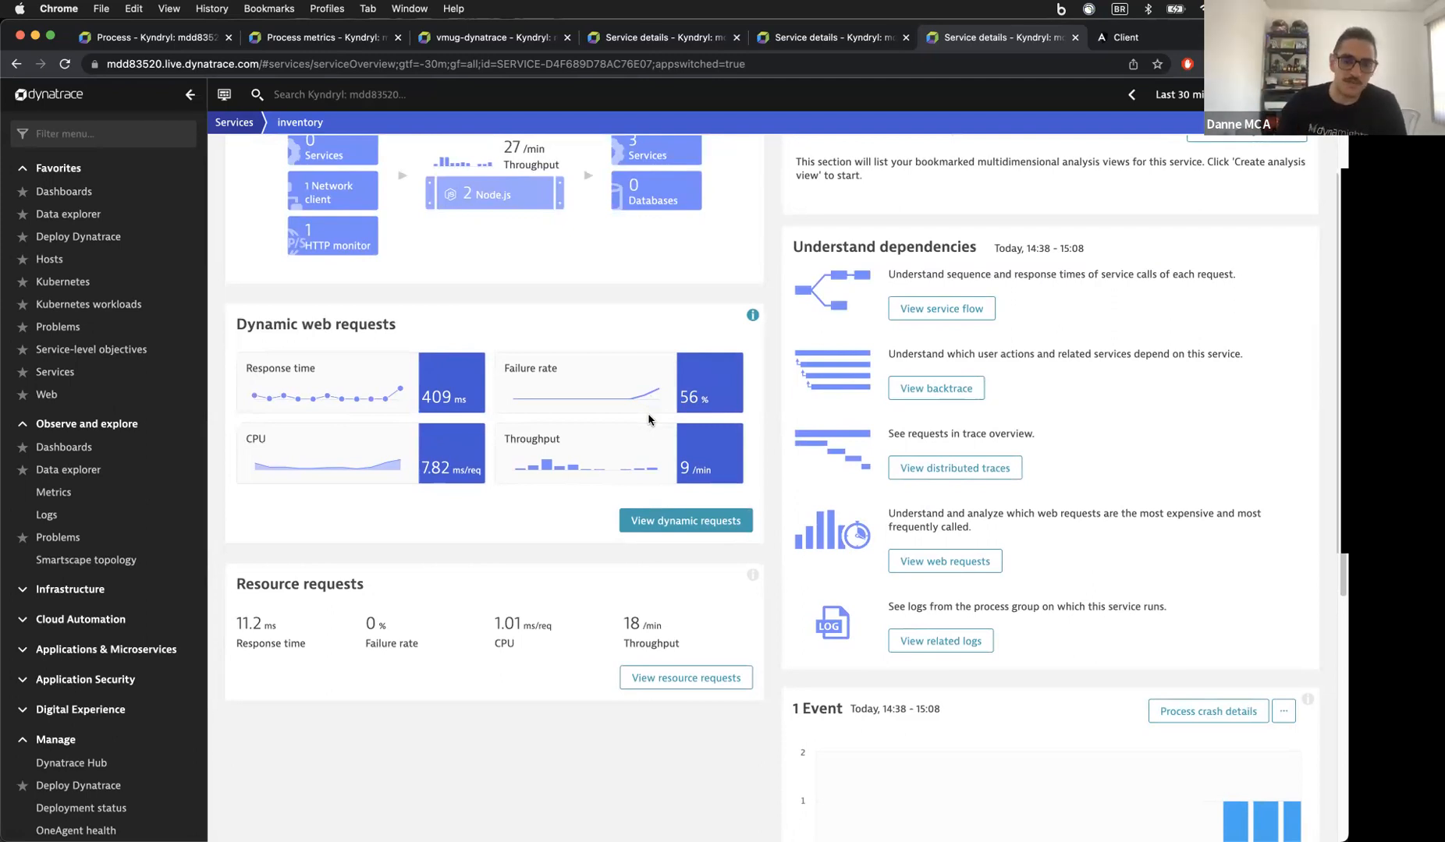
scroll(497, 413, "up", 3)
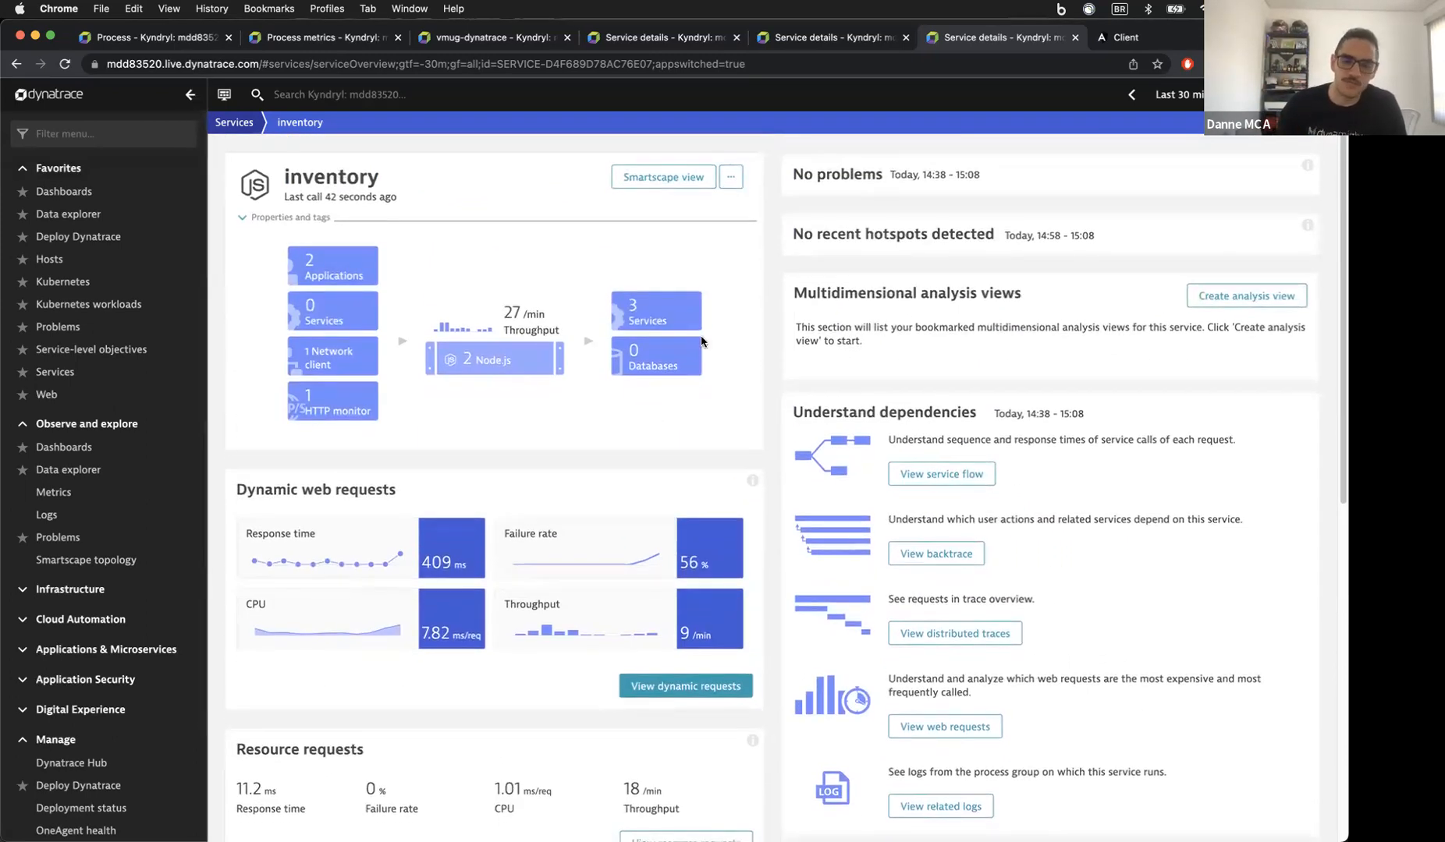
left_click(98, 201)
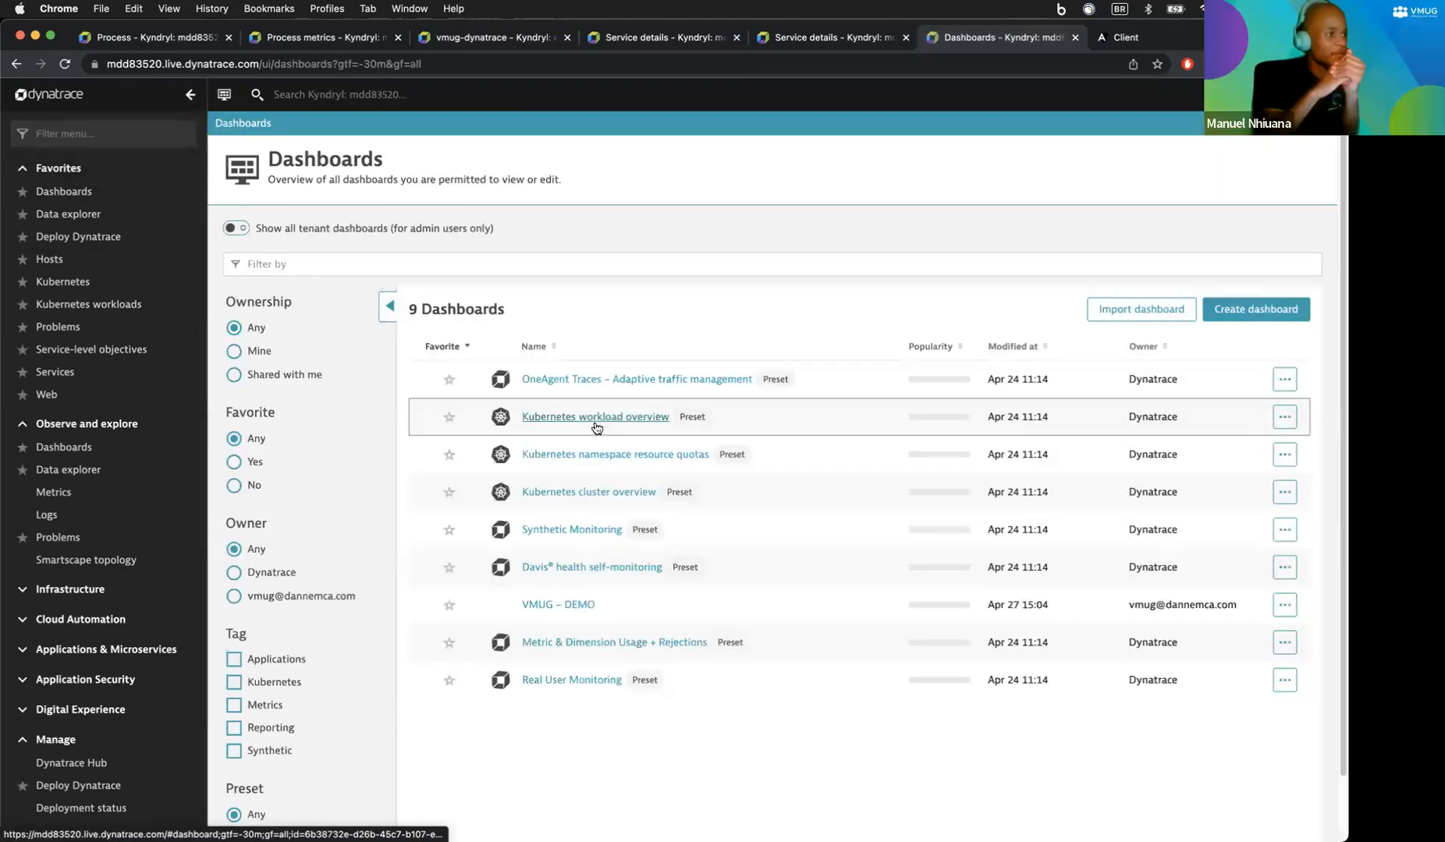
Step: Open the VMUG - DEMO dashboard from the Dashboards list
left_click(561, 607)
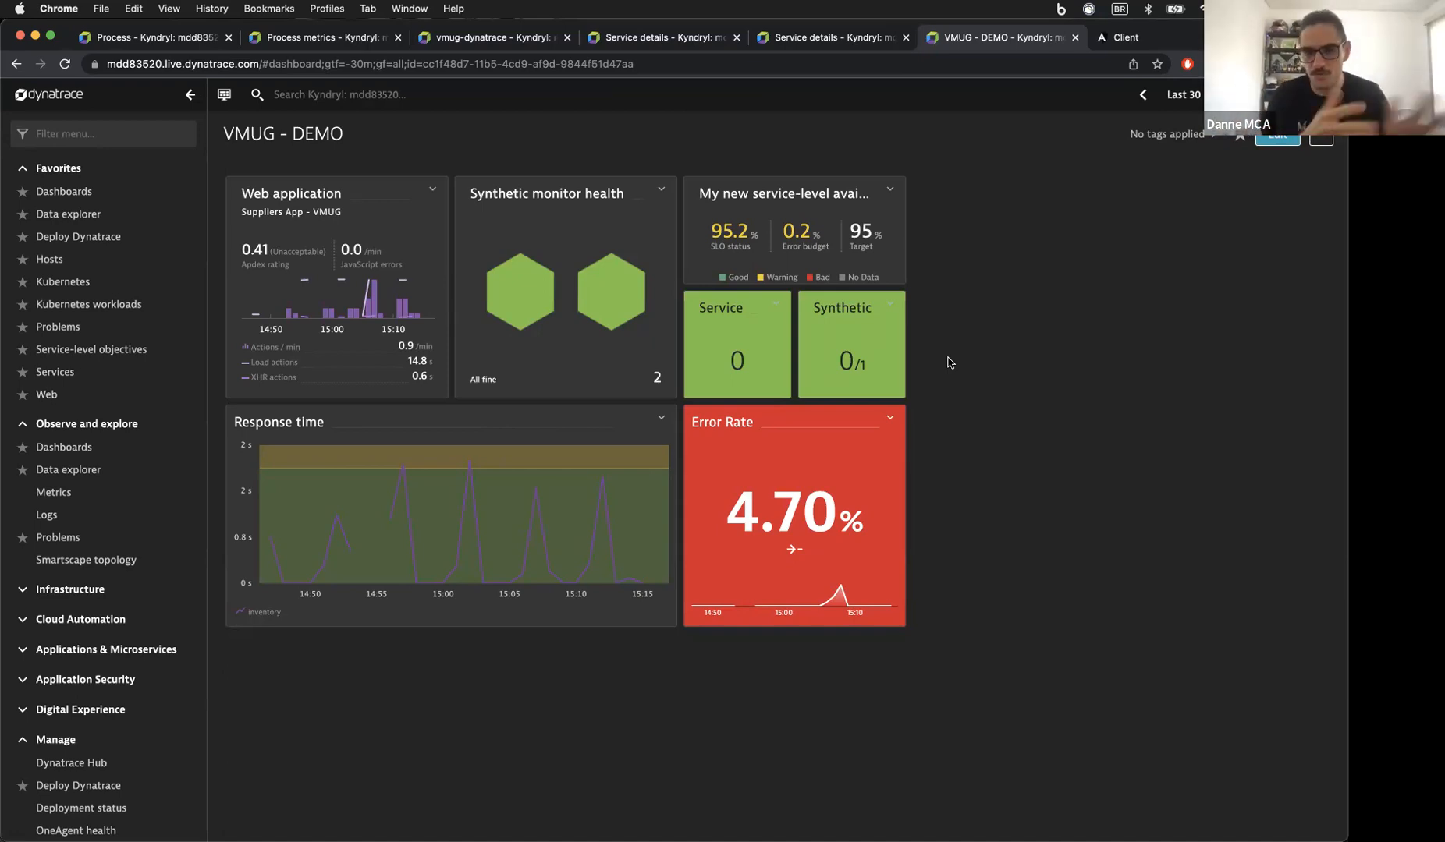
Step: Switch to Firefox and load university.dynatrace.com in the last tab
mouse_move(407, 835)
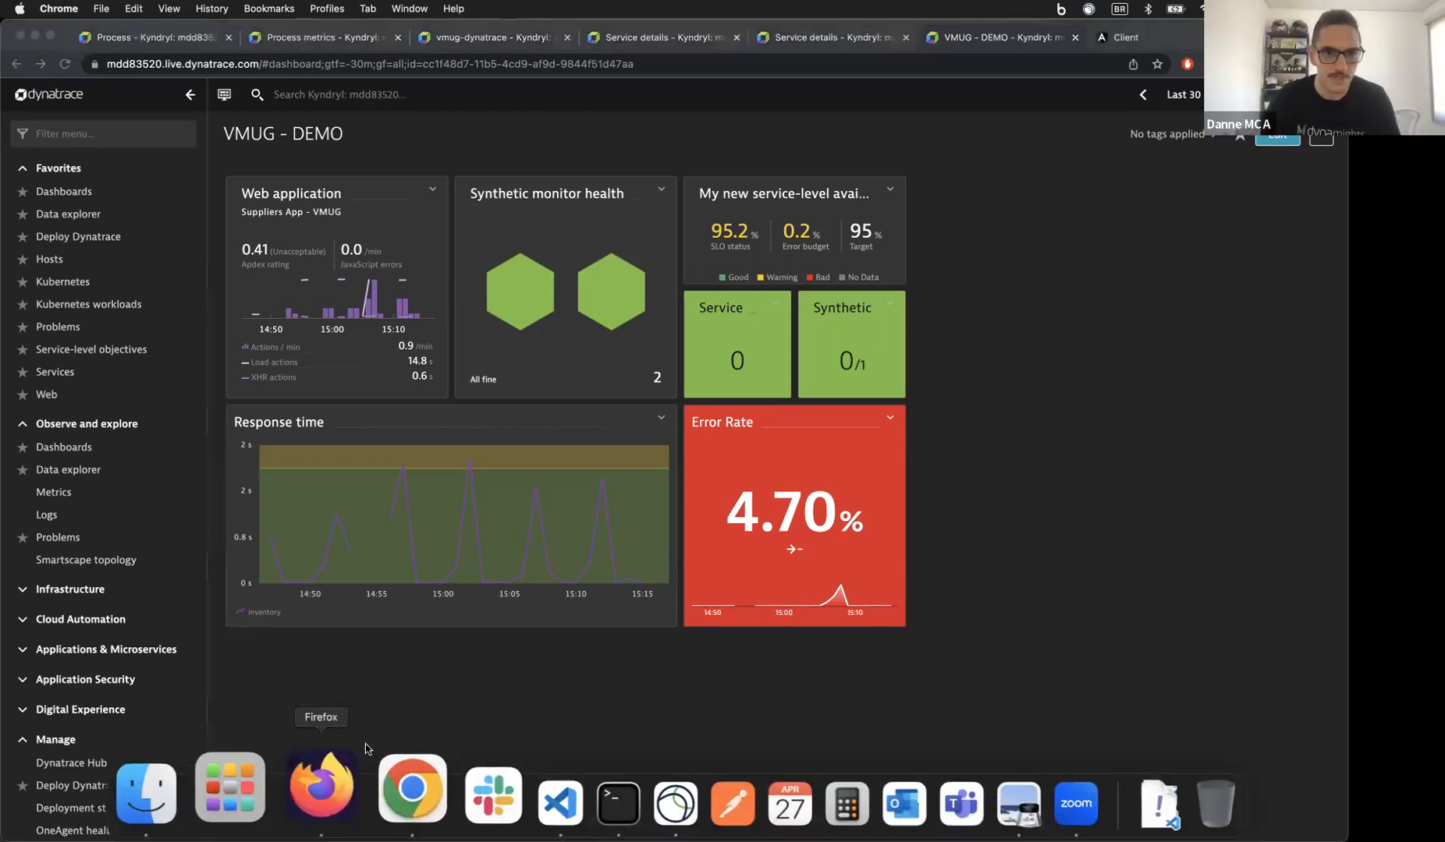
left_click(313, 788)
left_click(971, 40)
key("super+l")
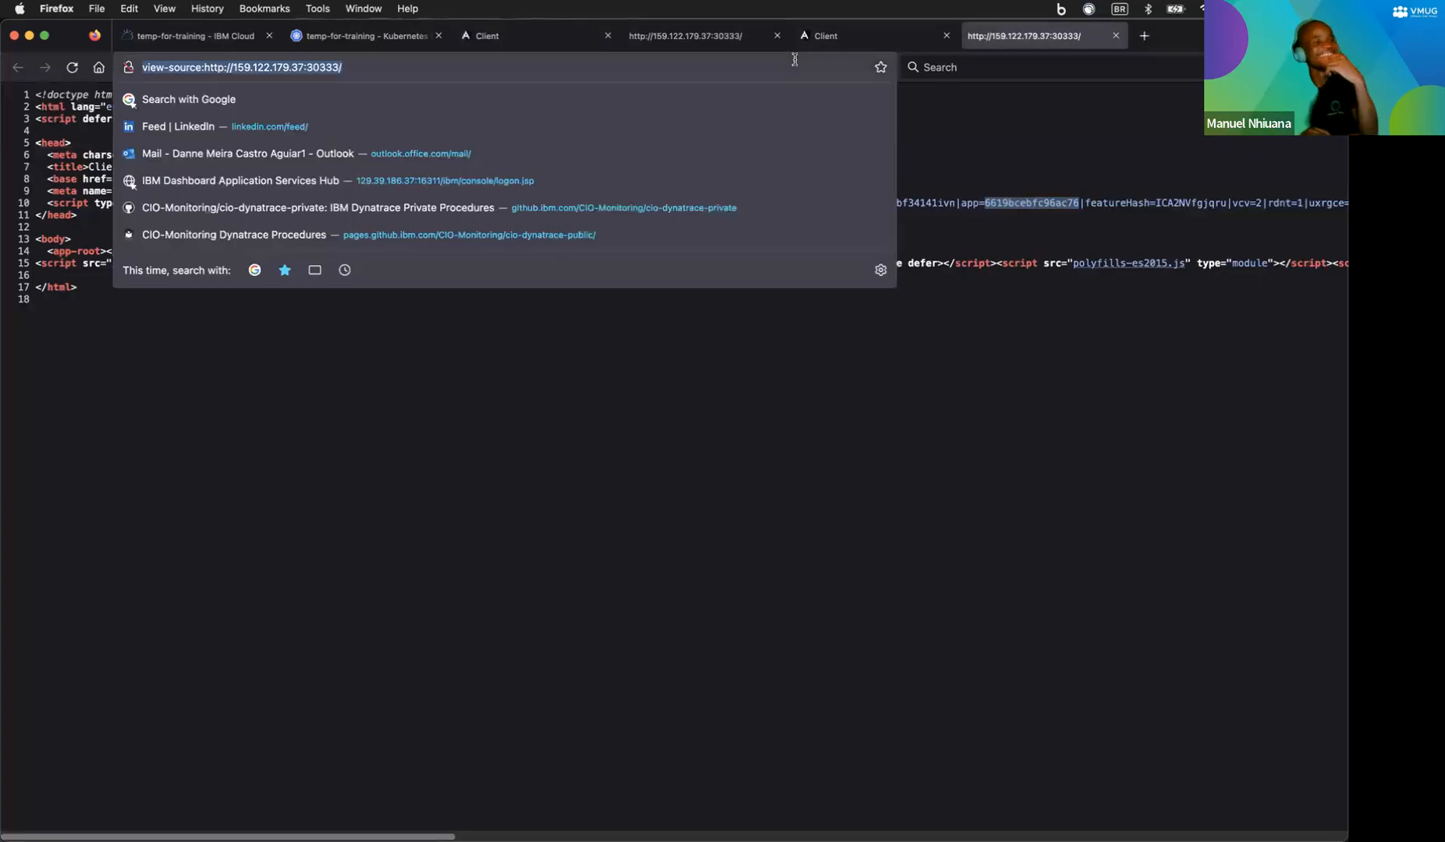
type("univ")
key("Return")
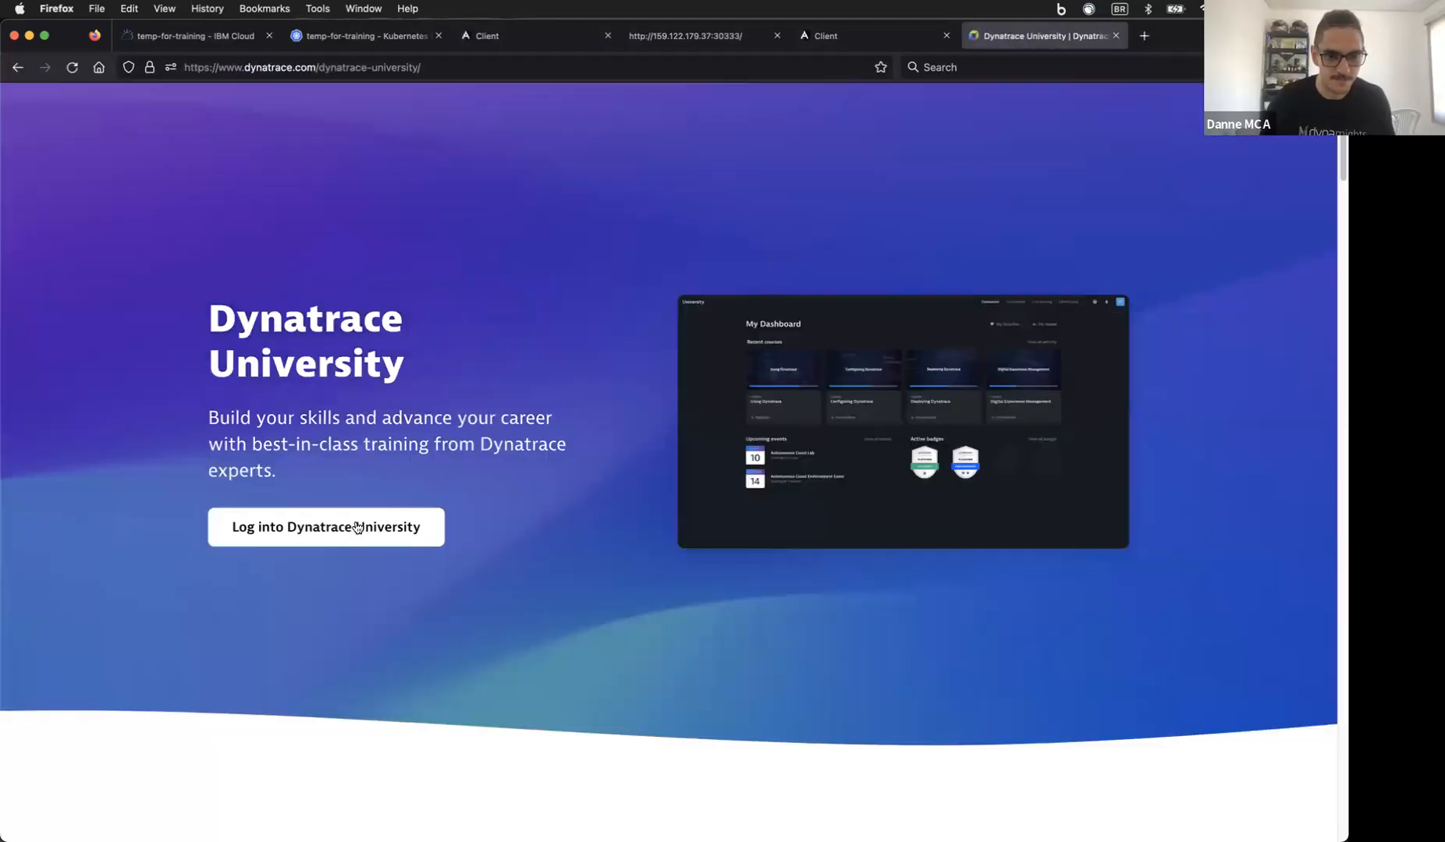
Step: Log into Dynatrace University with the saved account e-mail and password
left_click(349, 526)
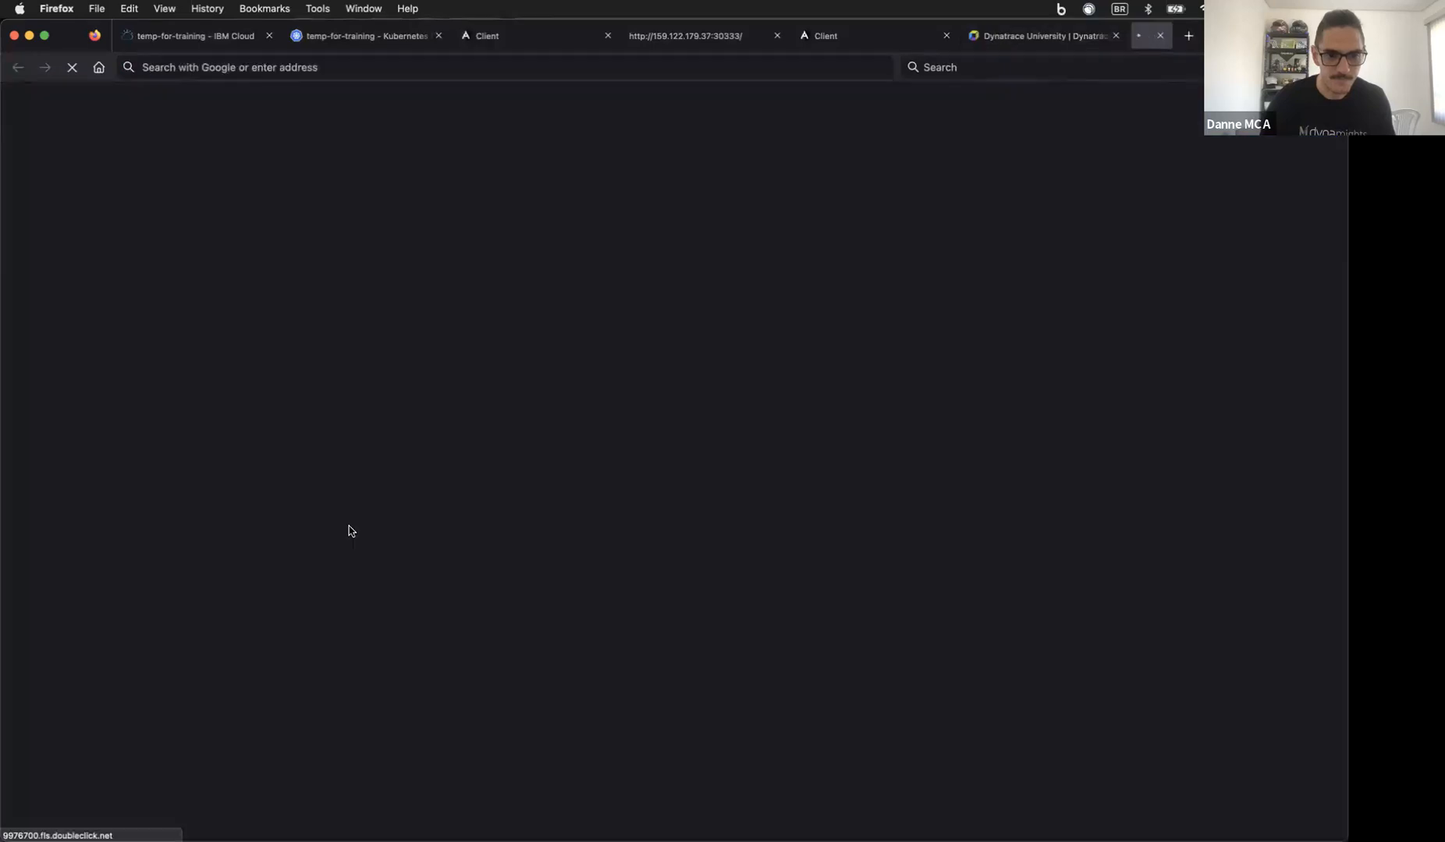
left_click(612, 427)
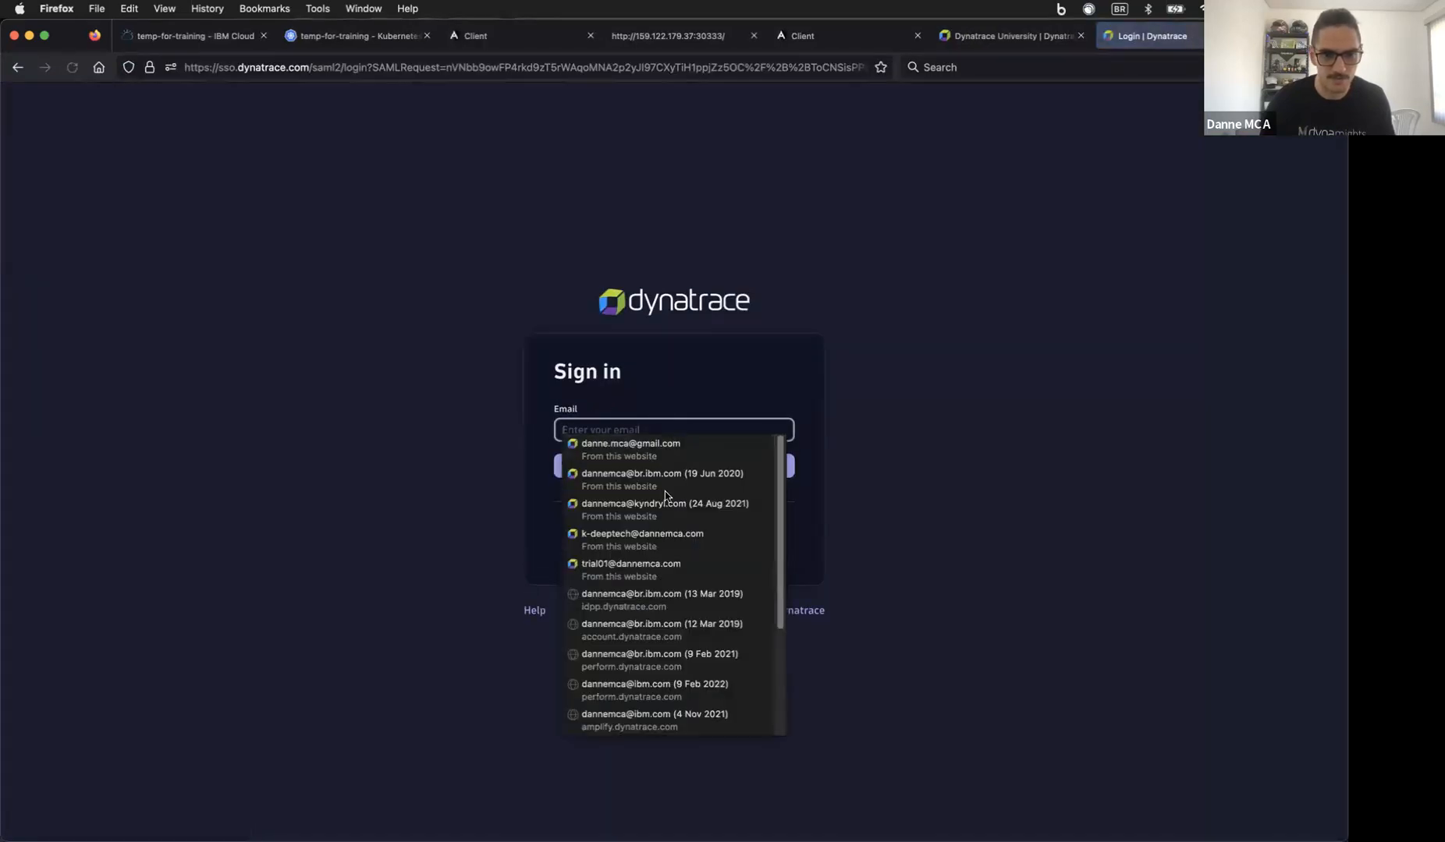
left_click(683, 530)
left_click(700, 468)
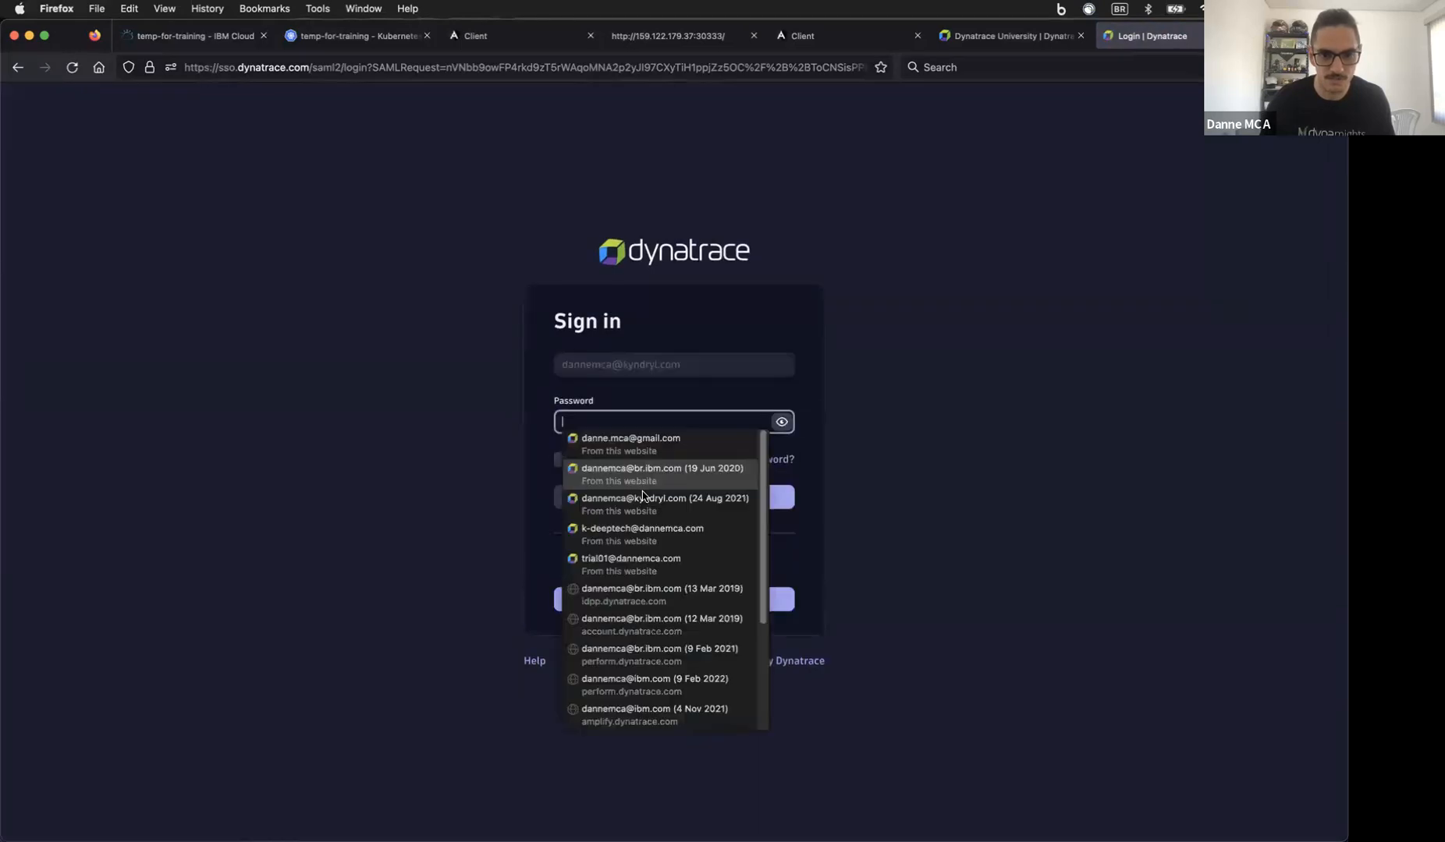
left_click(666, 504)
left_click(697, 496)
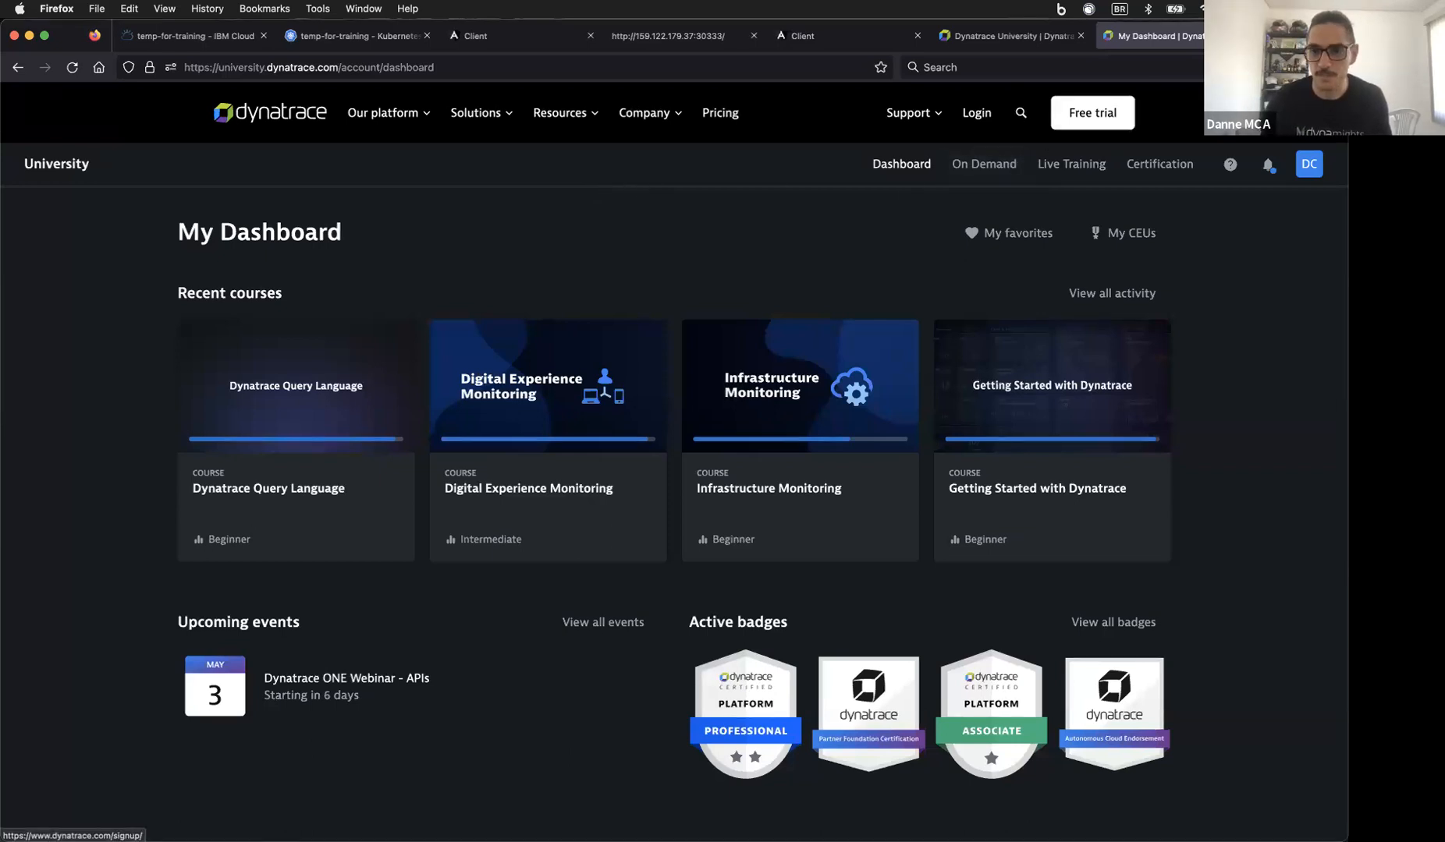
Step: Open community.dynatrace.com in a new browser tab
key("super+t")
type("comm")
key("Return")
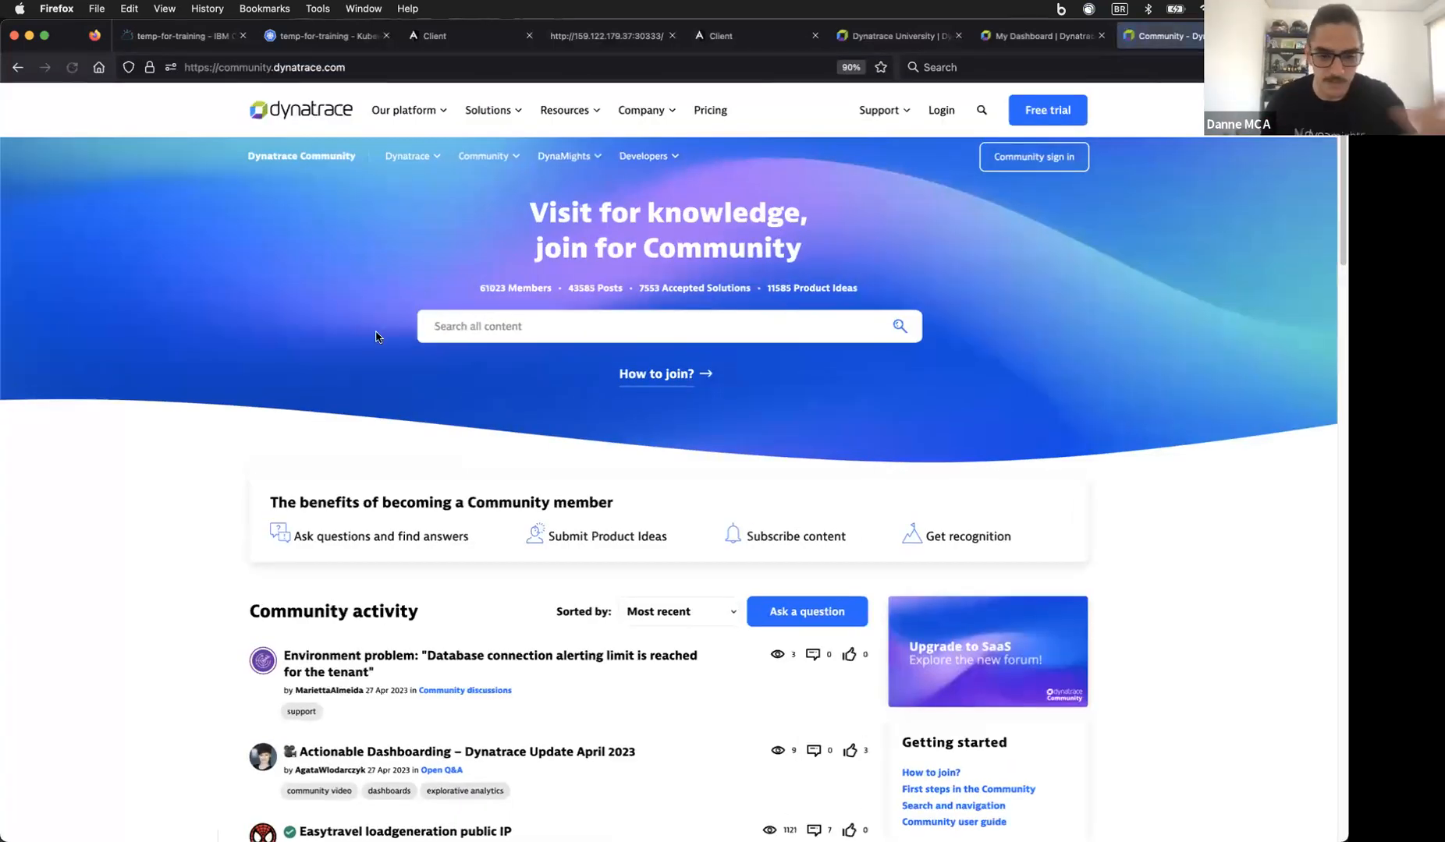
Step: Sign in to the Dynatrace Community and scroll through its home page
left_click(1025, 157)
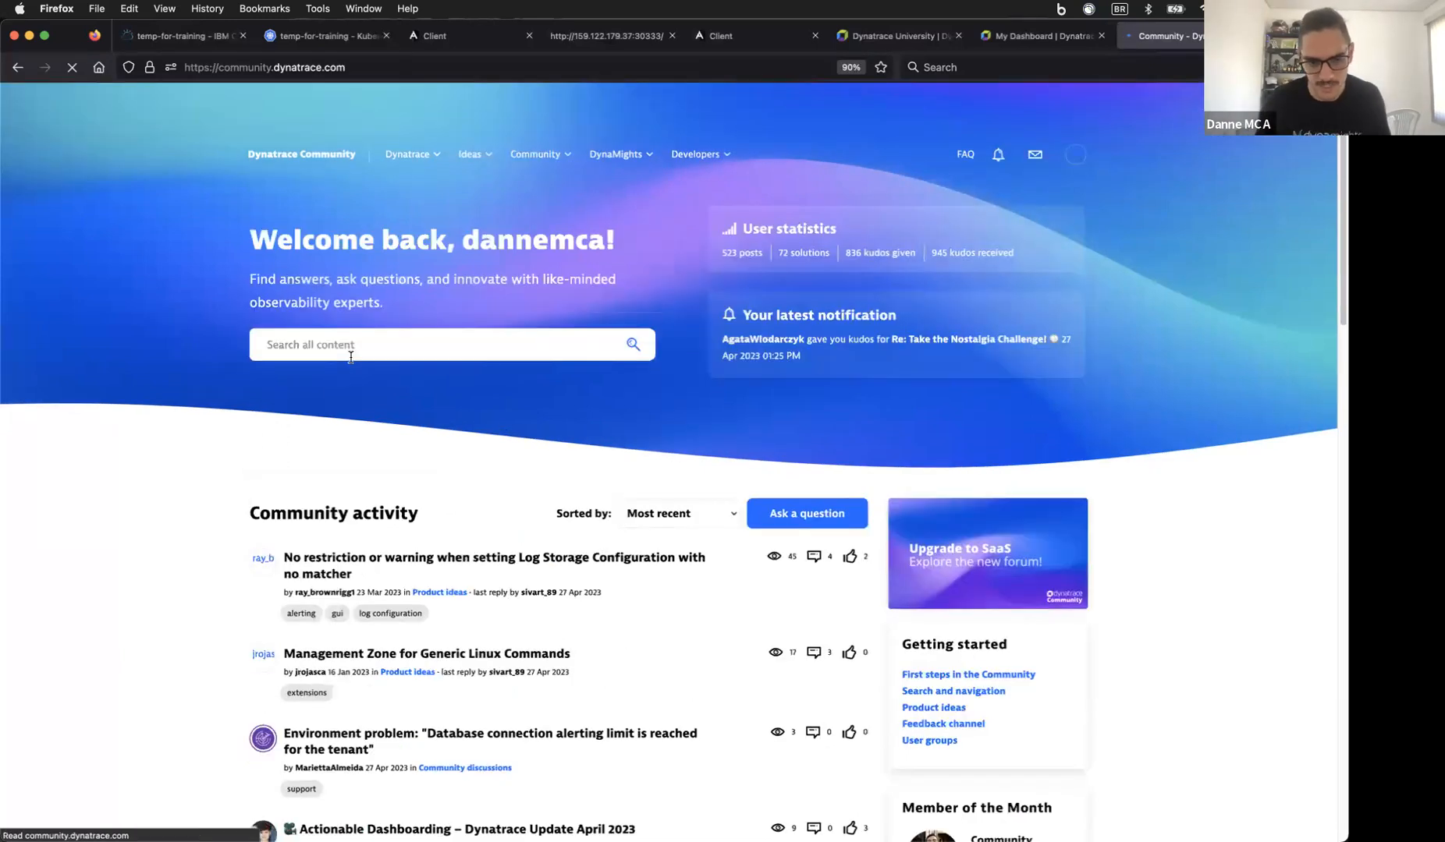
scroll(460, 638, "down", 5)
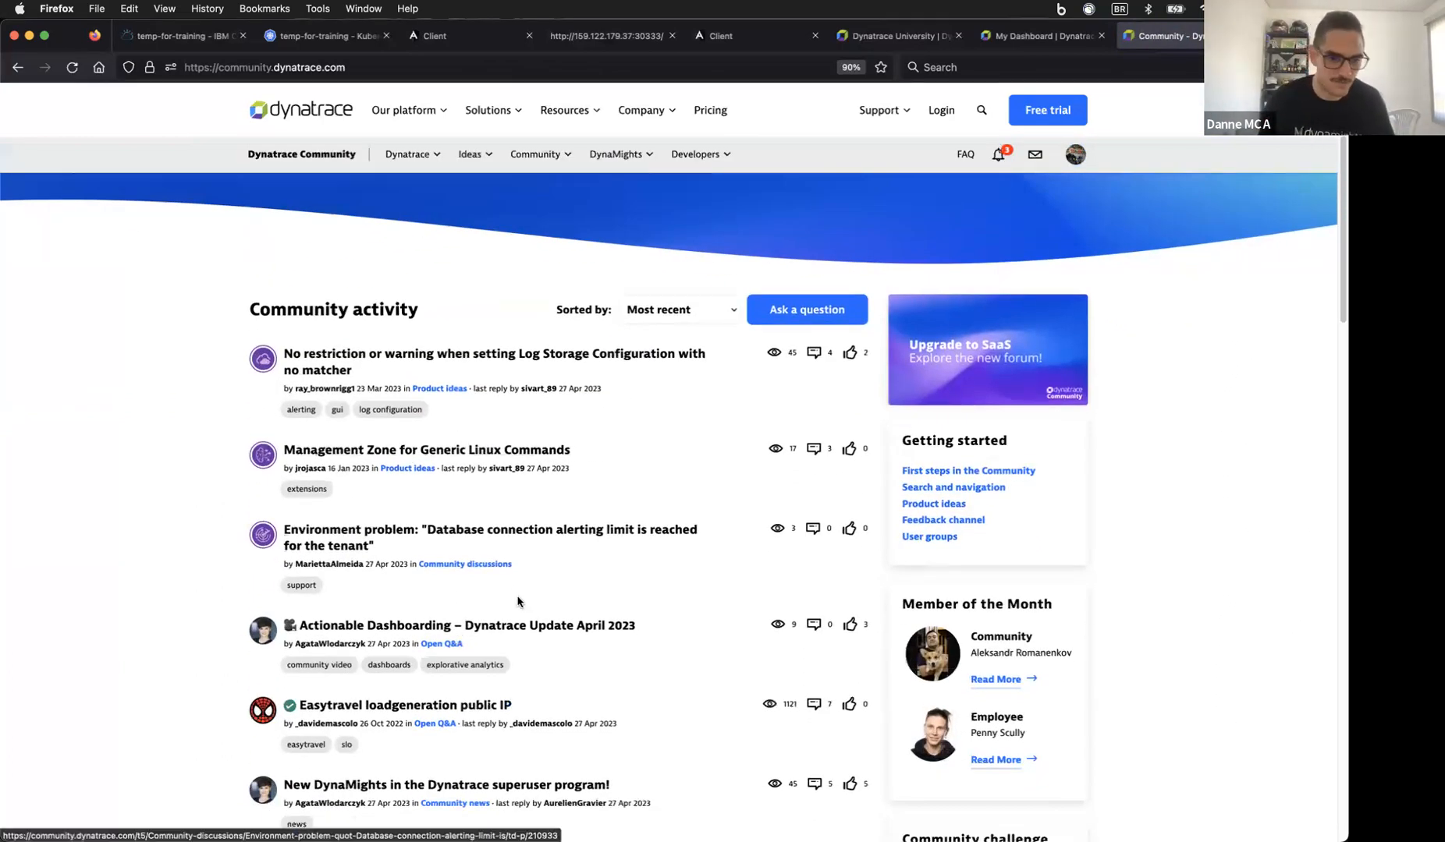
scroll(422, 507, "down", 5)
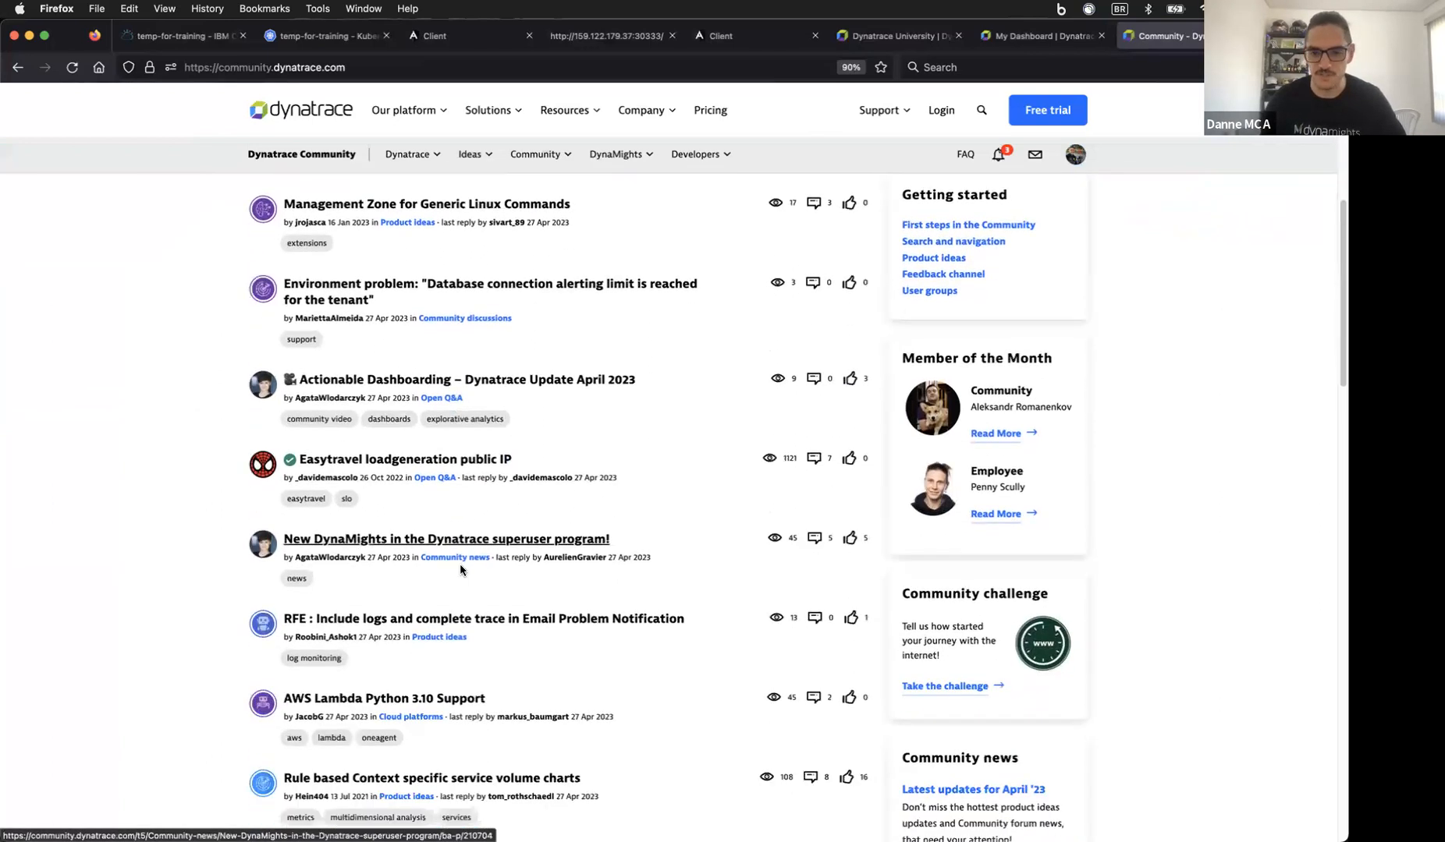
scroll(460, 566, "up", 10)
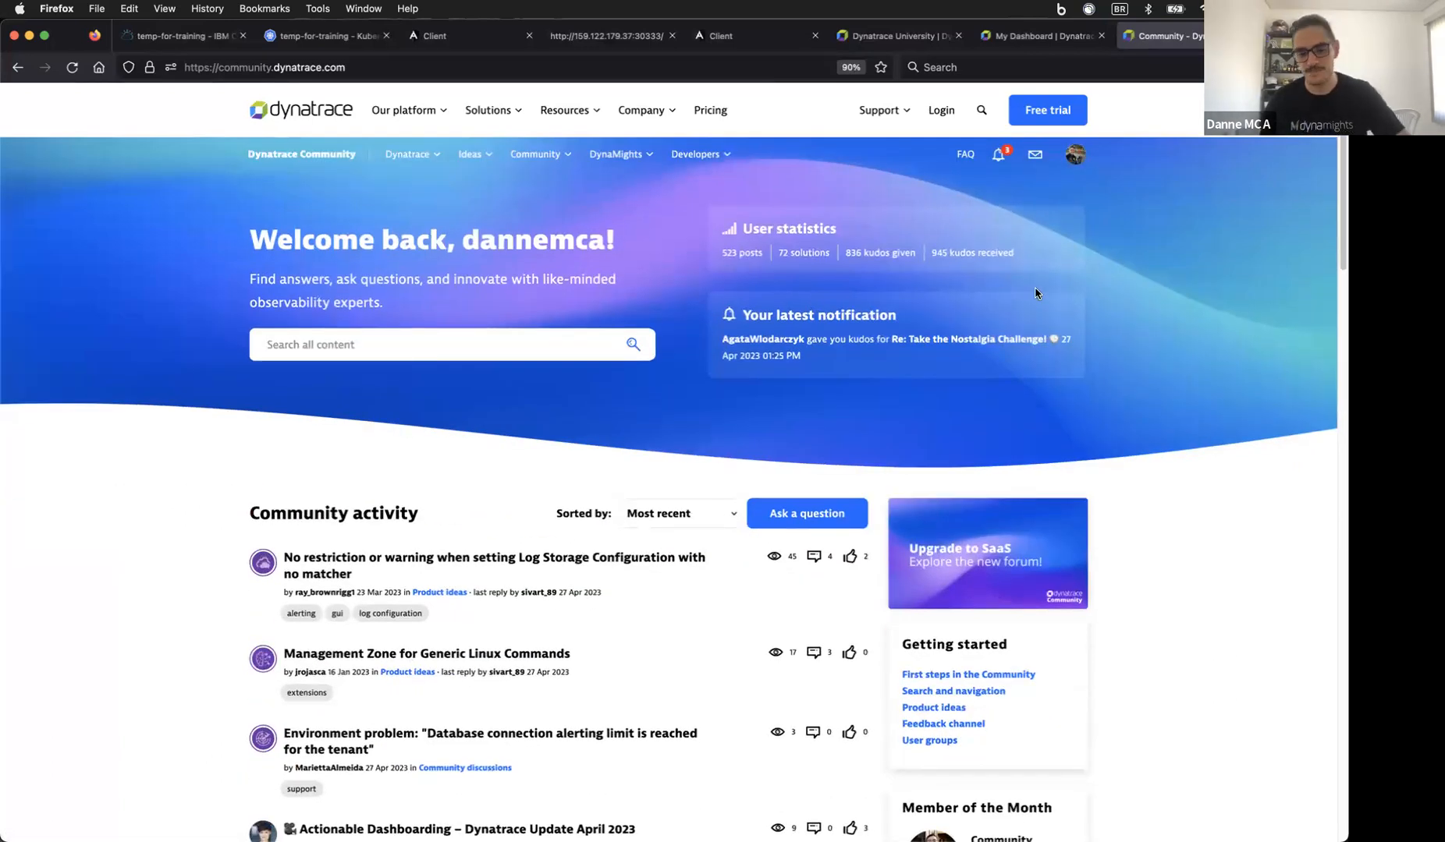
scroll(1035, 293, "down", 2)
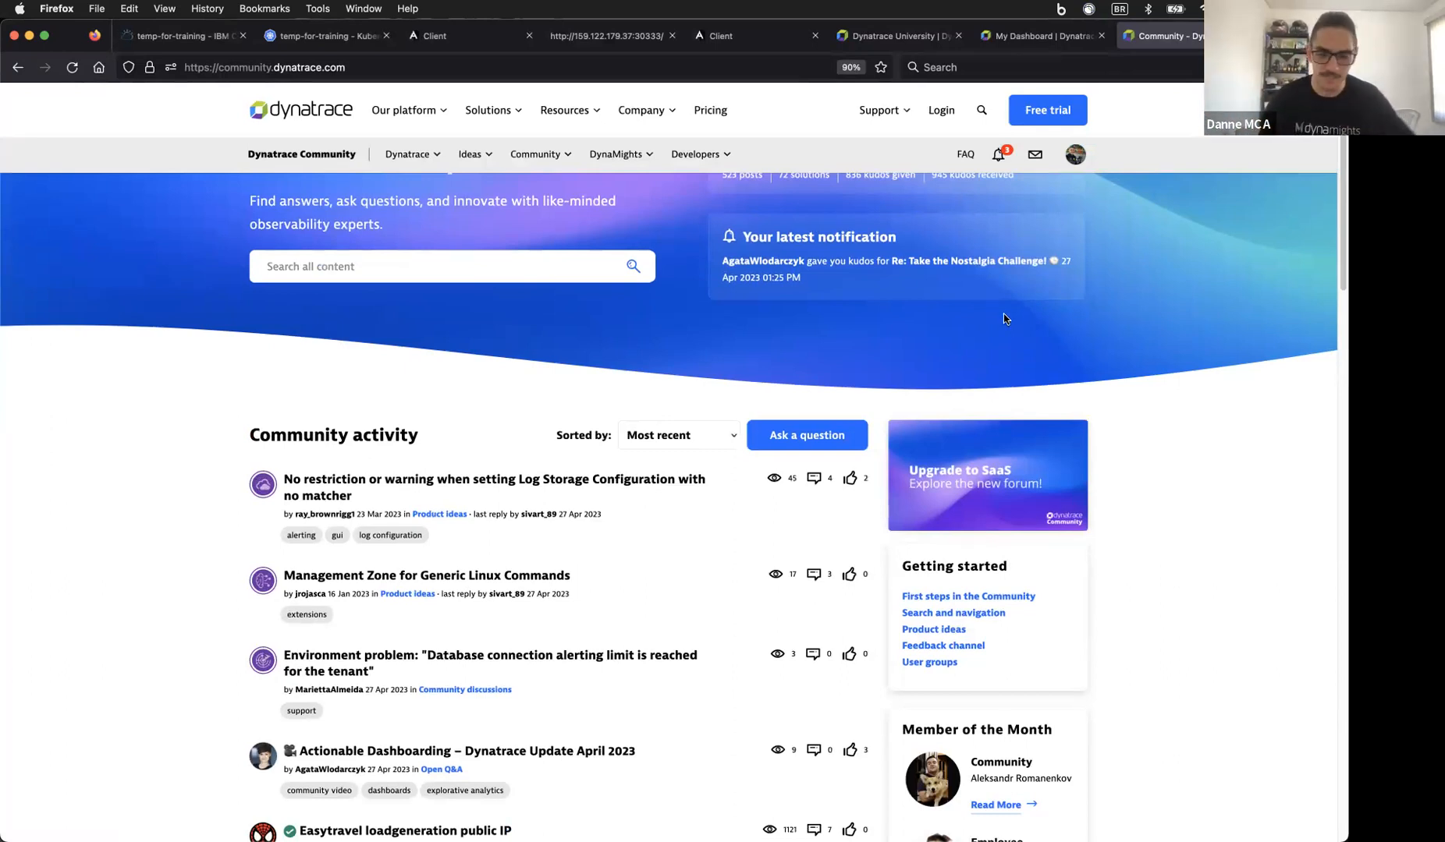
Step: Check the University dashboard tab, return to the Community tab, and open a blank tab
left_click(1026, 43)
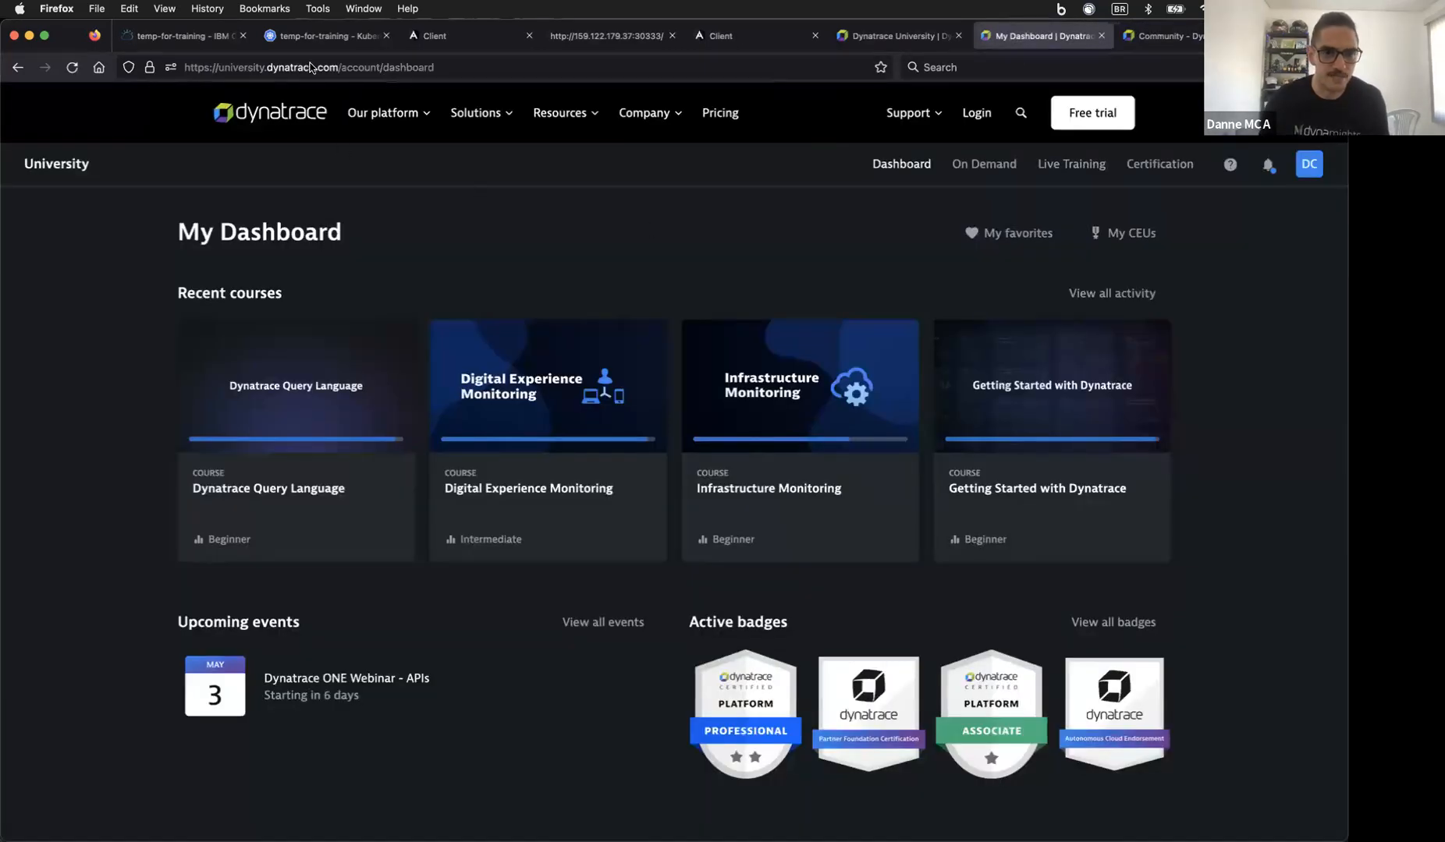
key("ctrl+Tab")
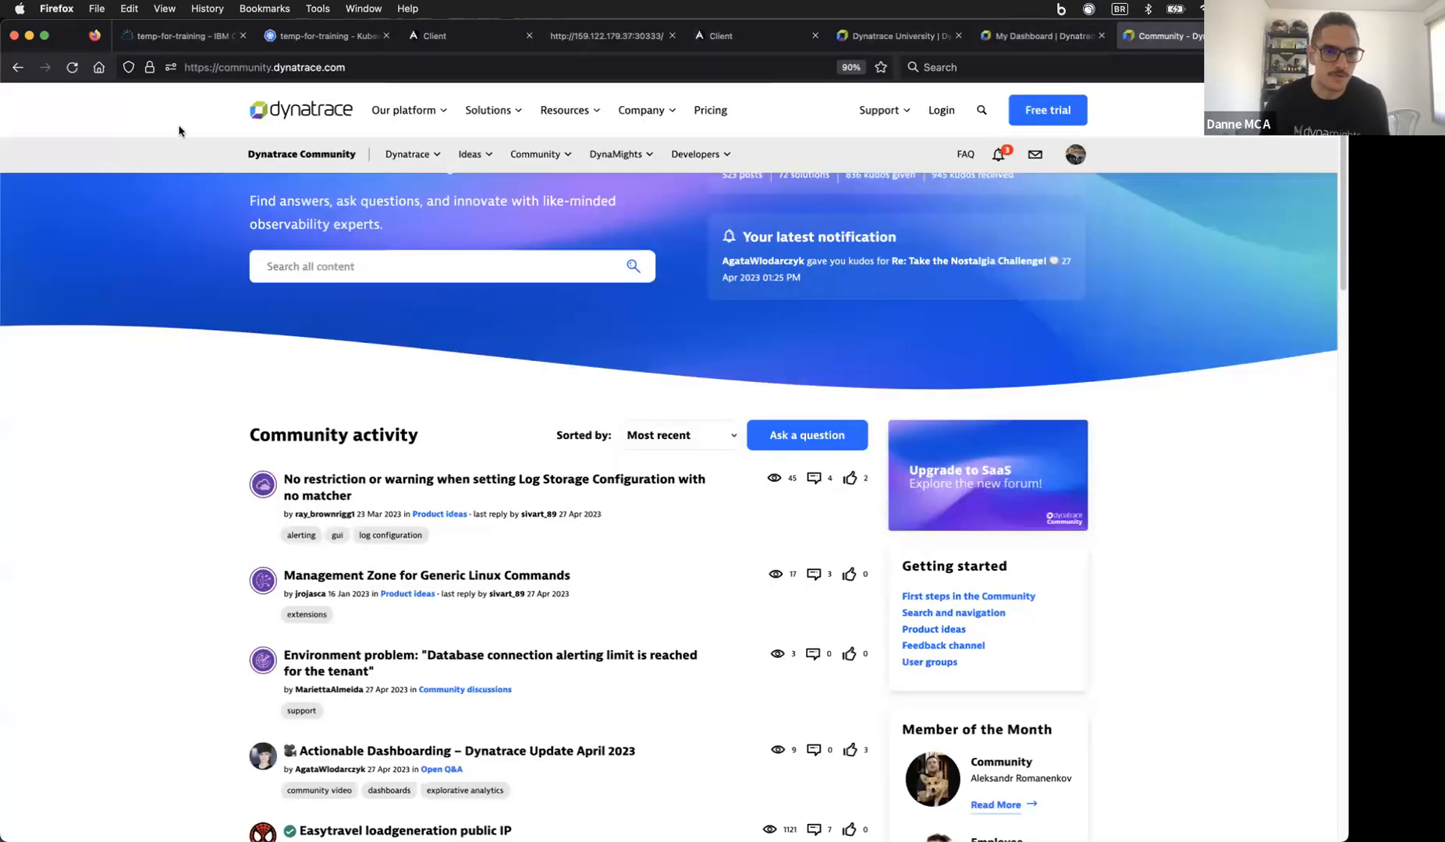
key("super+t")
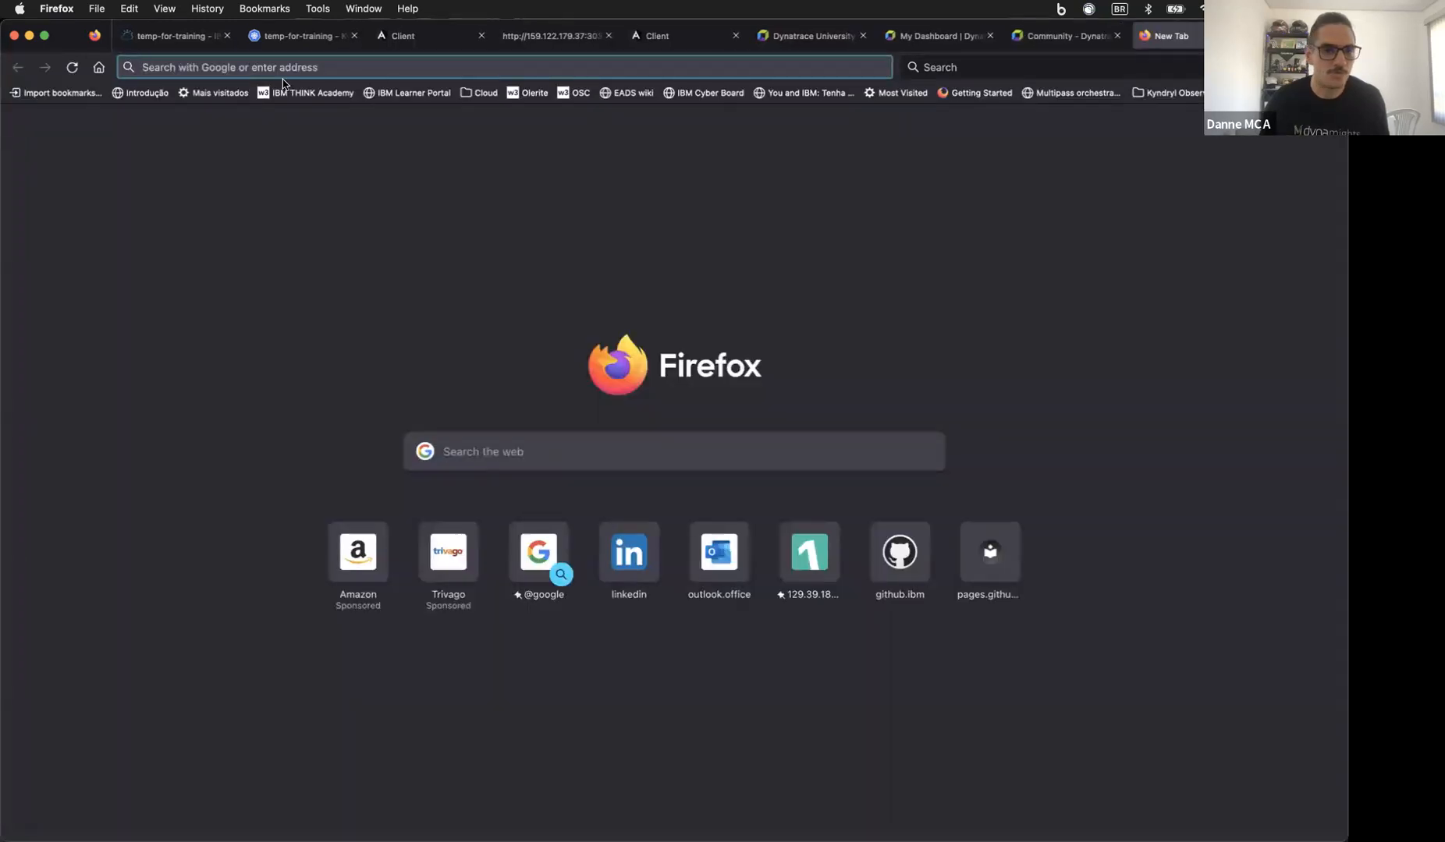
Step: Load the Dynatrace YouTube channel's videos page from the 'you' address-bar suggestion
type("yourlearning.ibm.com/")
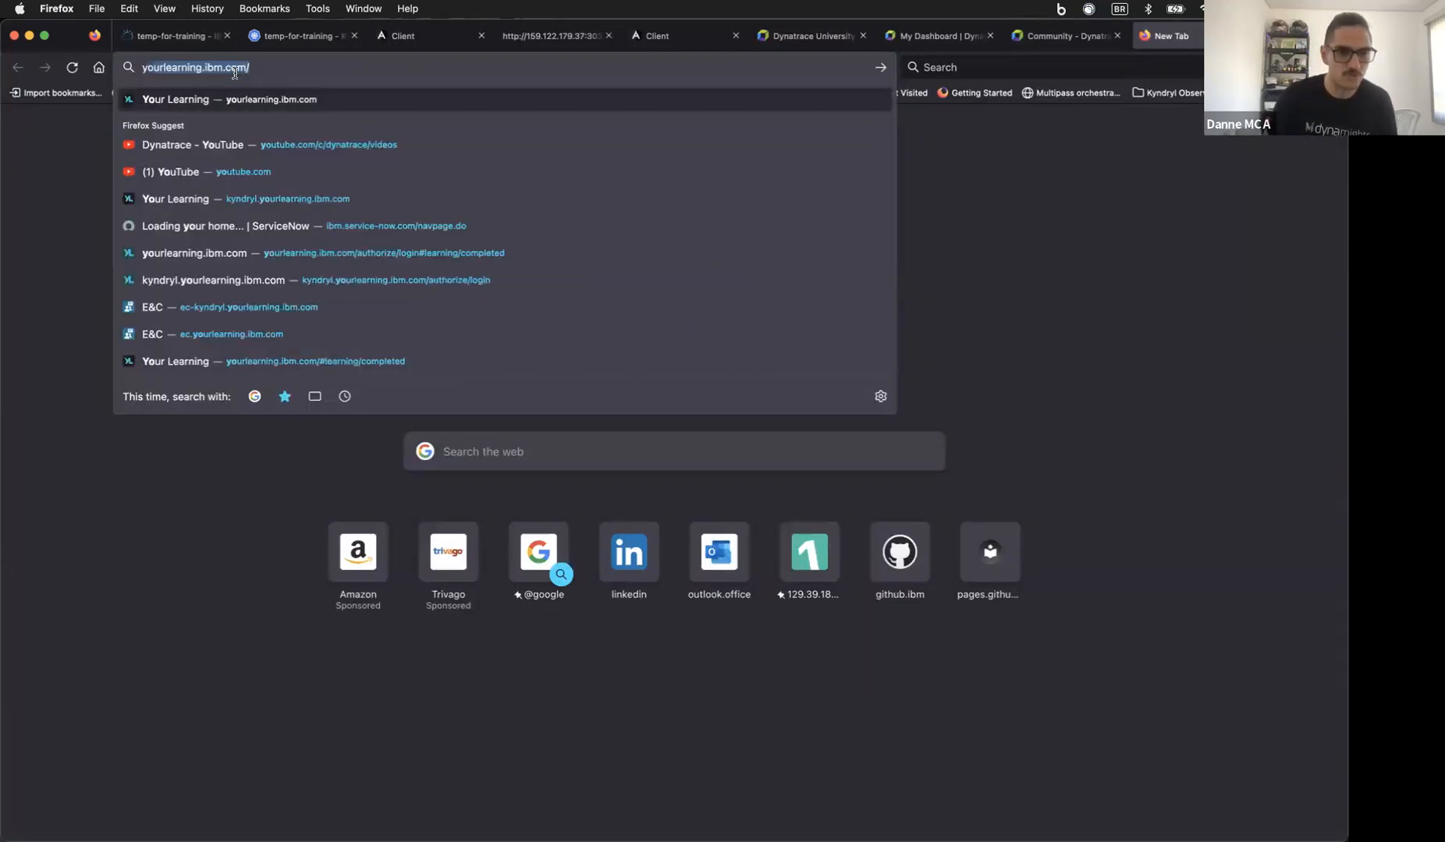
key("Down")
key("Return")
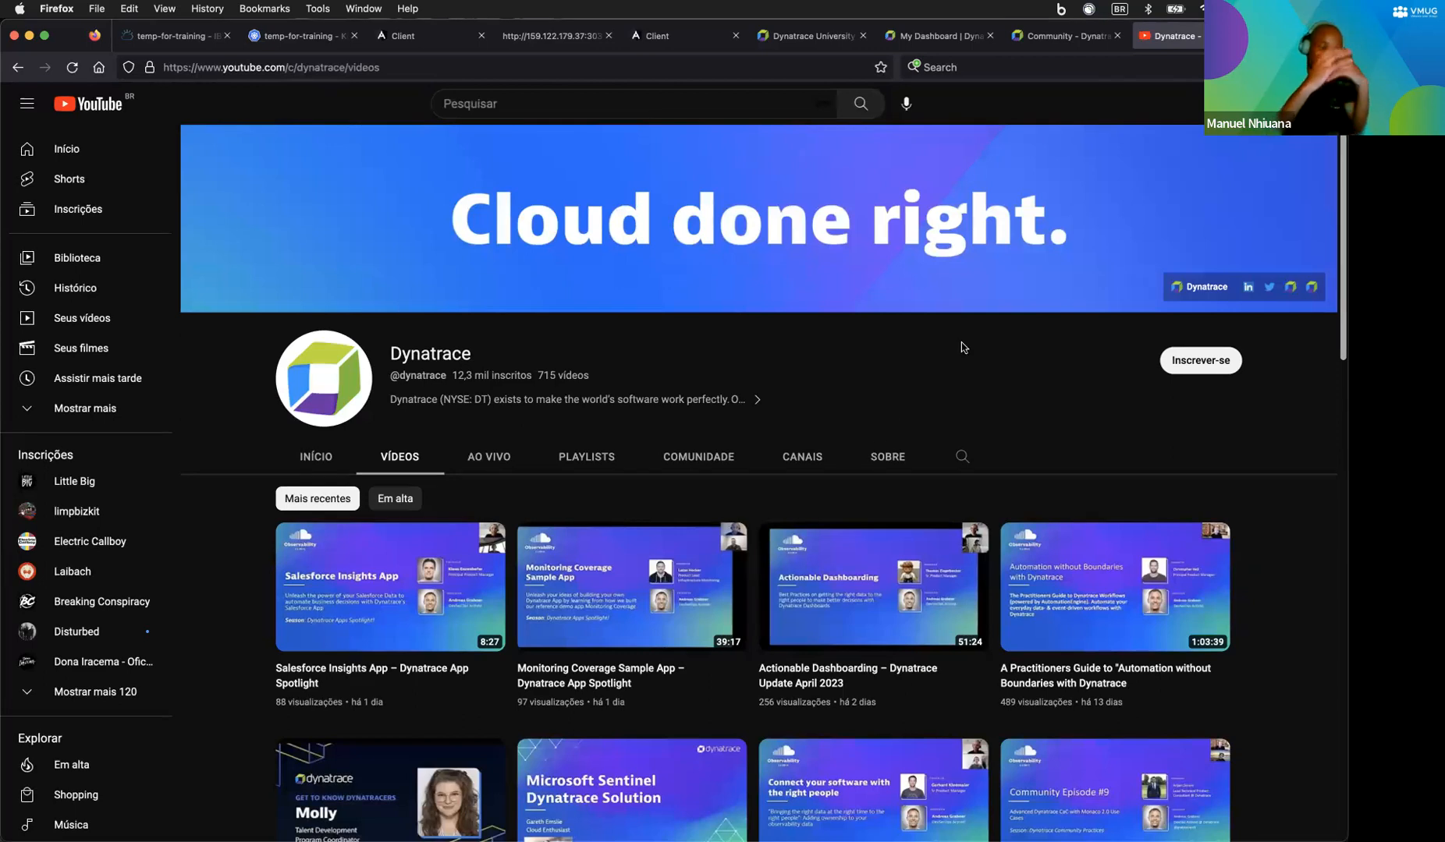
Step: Switch to Google Chrome to return to the VMUG - DEMO dashboard
left_click(372, 786)
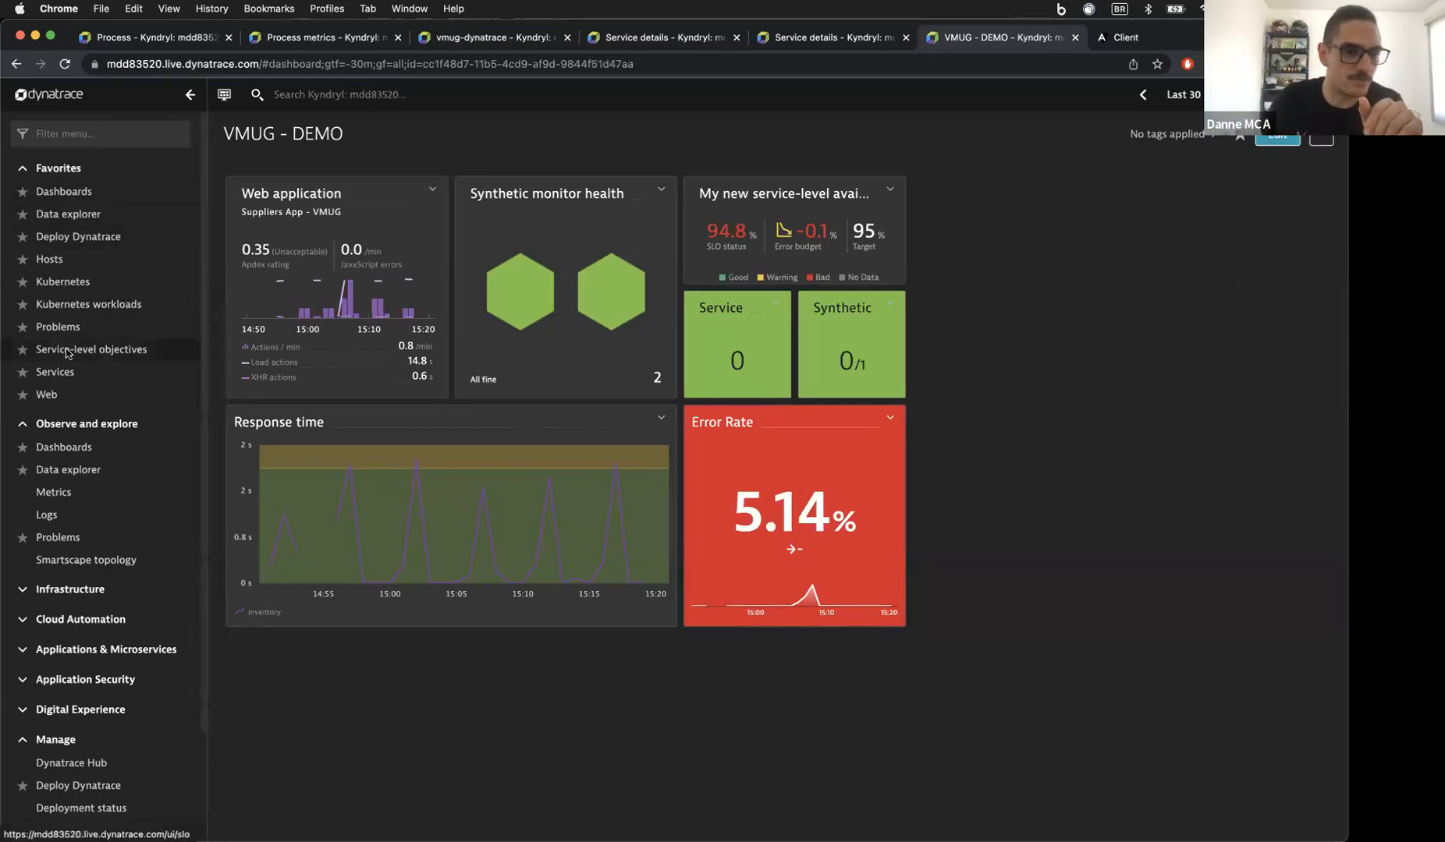
Step: Open problem P-23041, note its 296 monitored entities, and show the account's trial credit panel
left_click(102, 334)
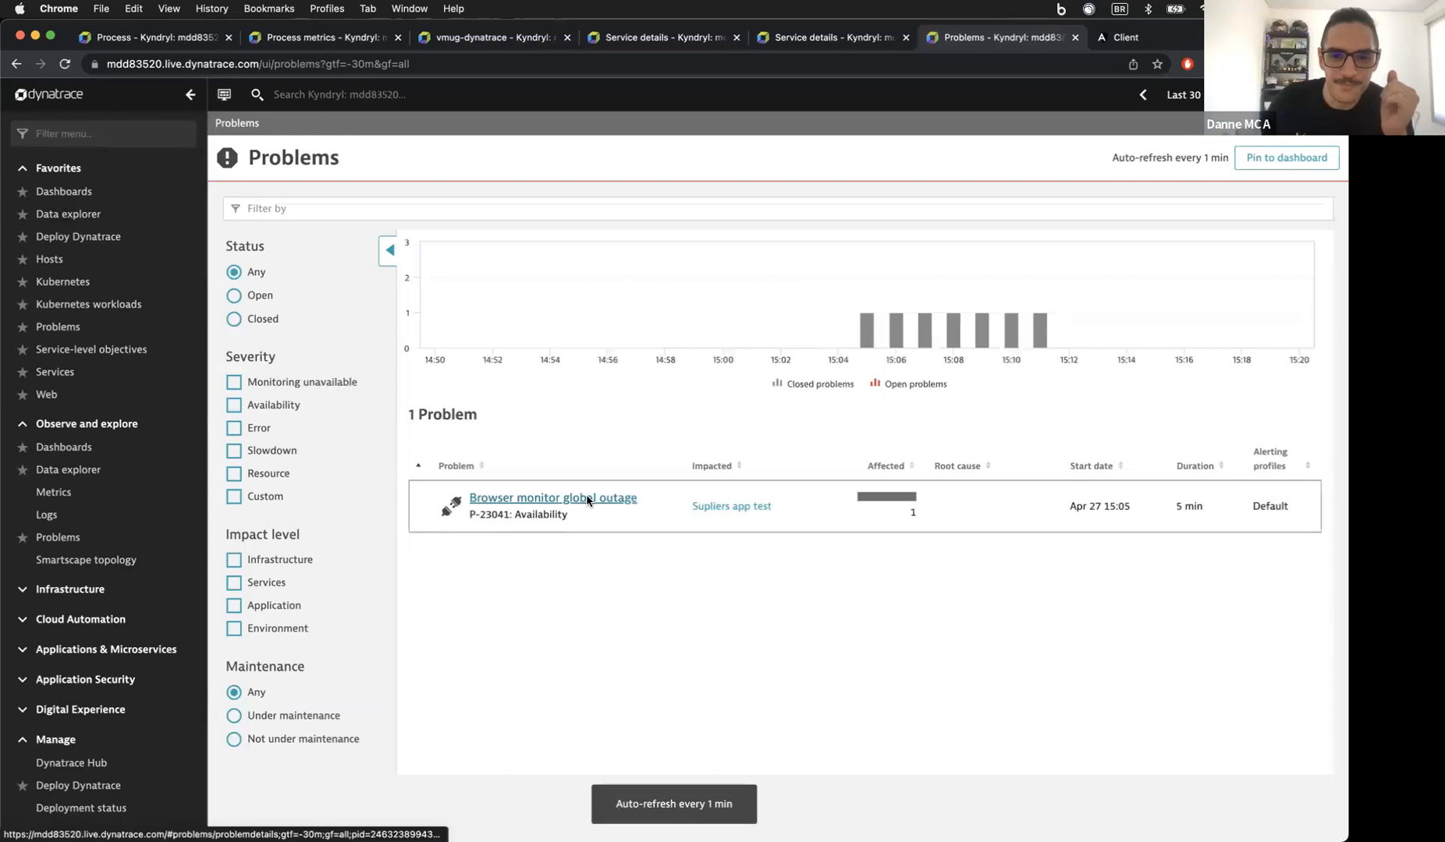
left_click(587, 500)
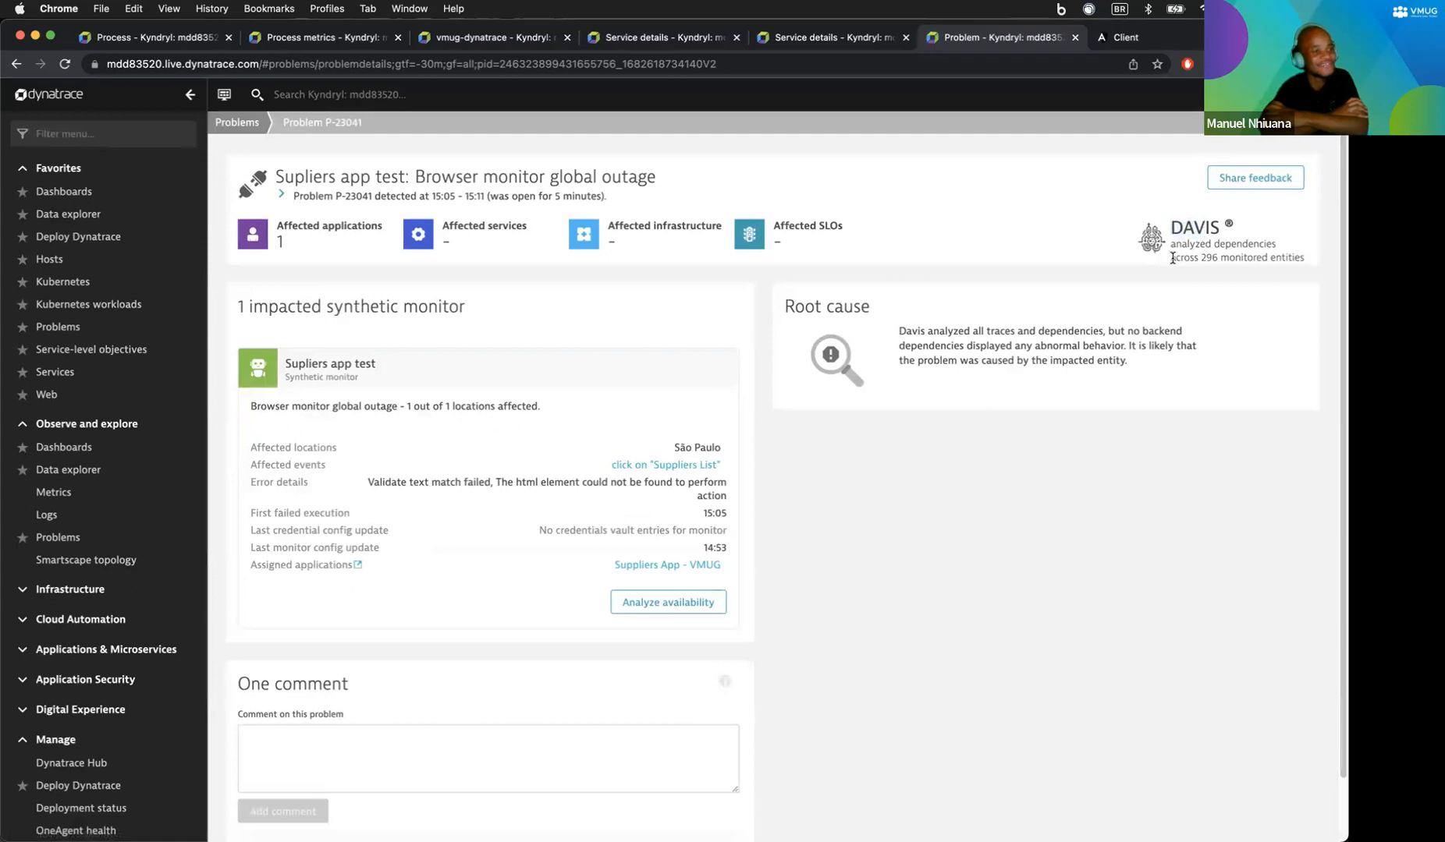
double_click(1218, 256)
left_click_drag(1218, 257, 1270, 257)
left_click(1238, 258)
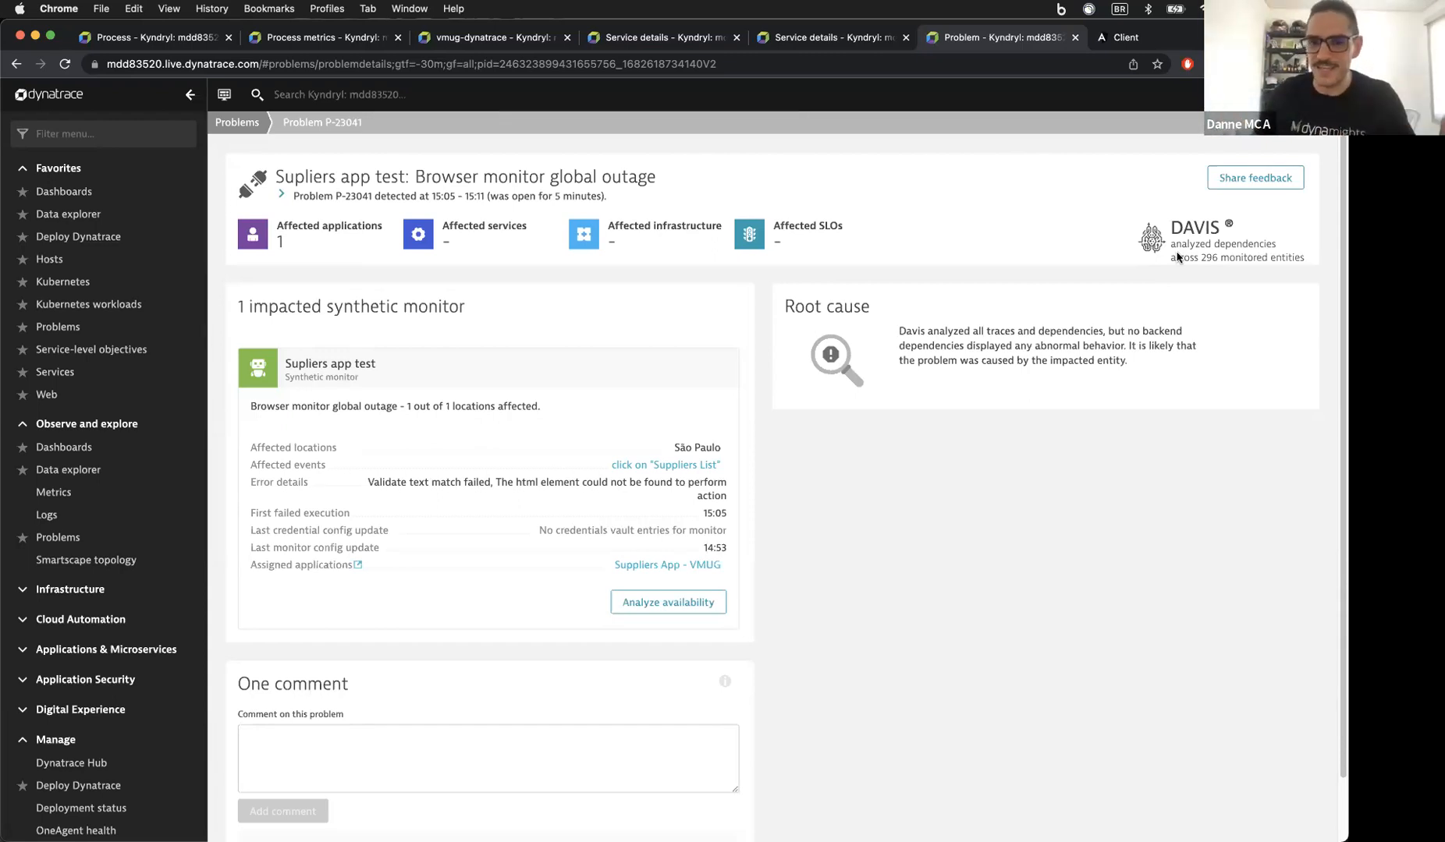
left_click(1326, 95)
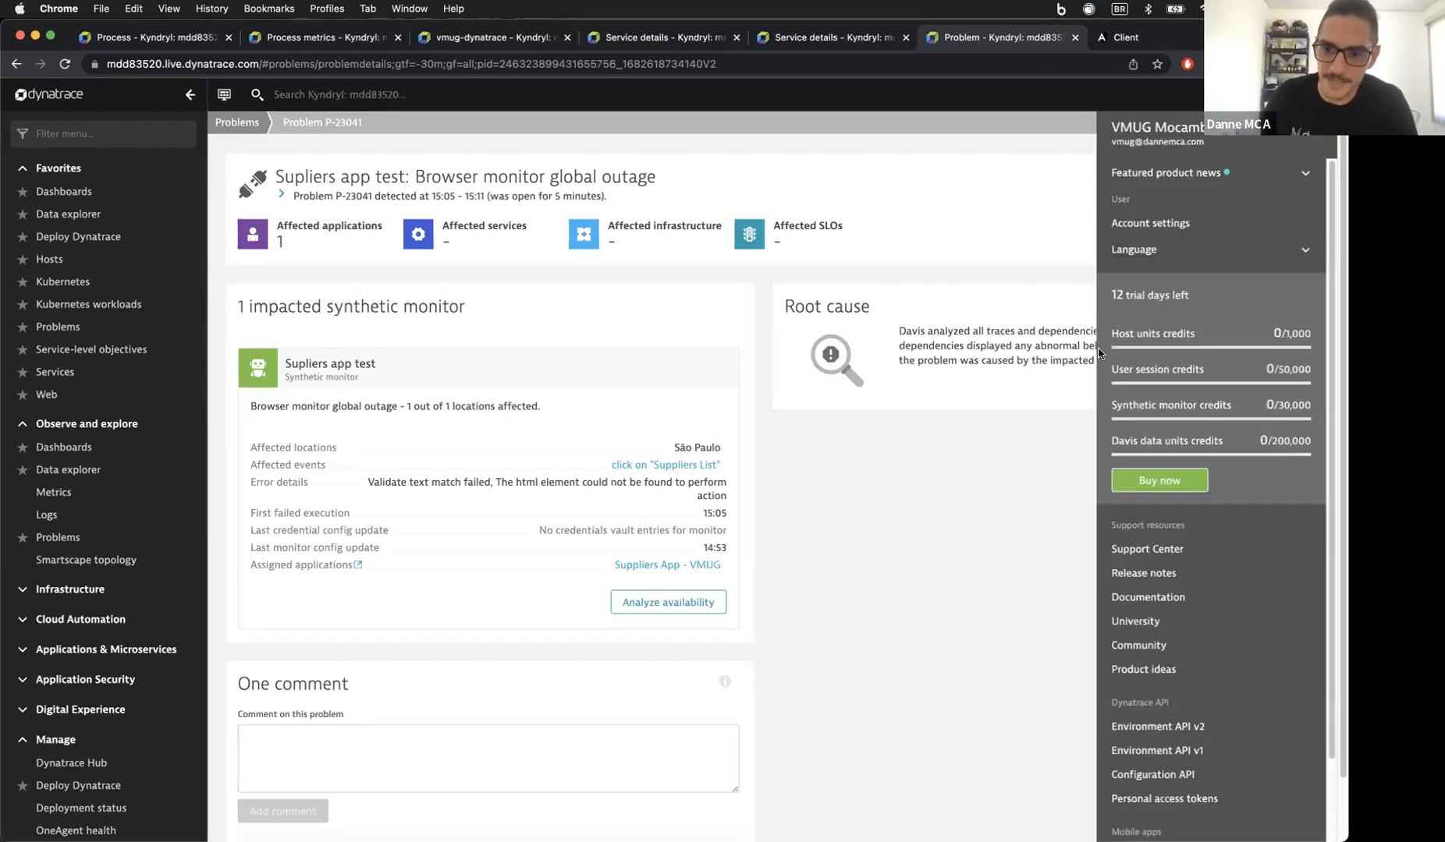
Step: Scroll through the trial credit panel, then dismiss it to reveal problem P-23041's root cause
scroll(1163, 416, "down", 3)
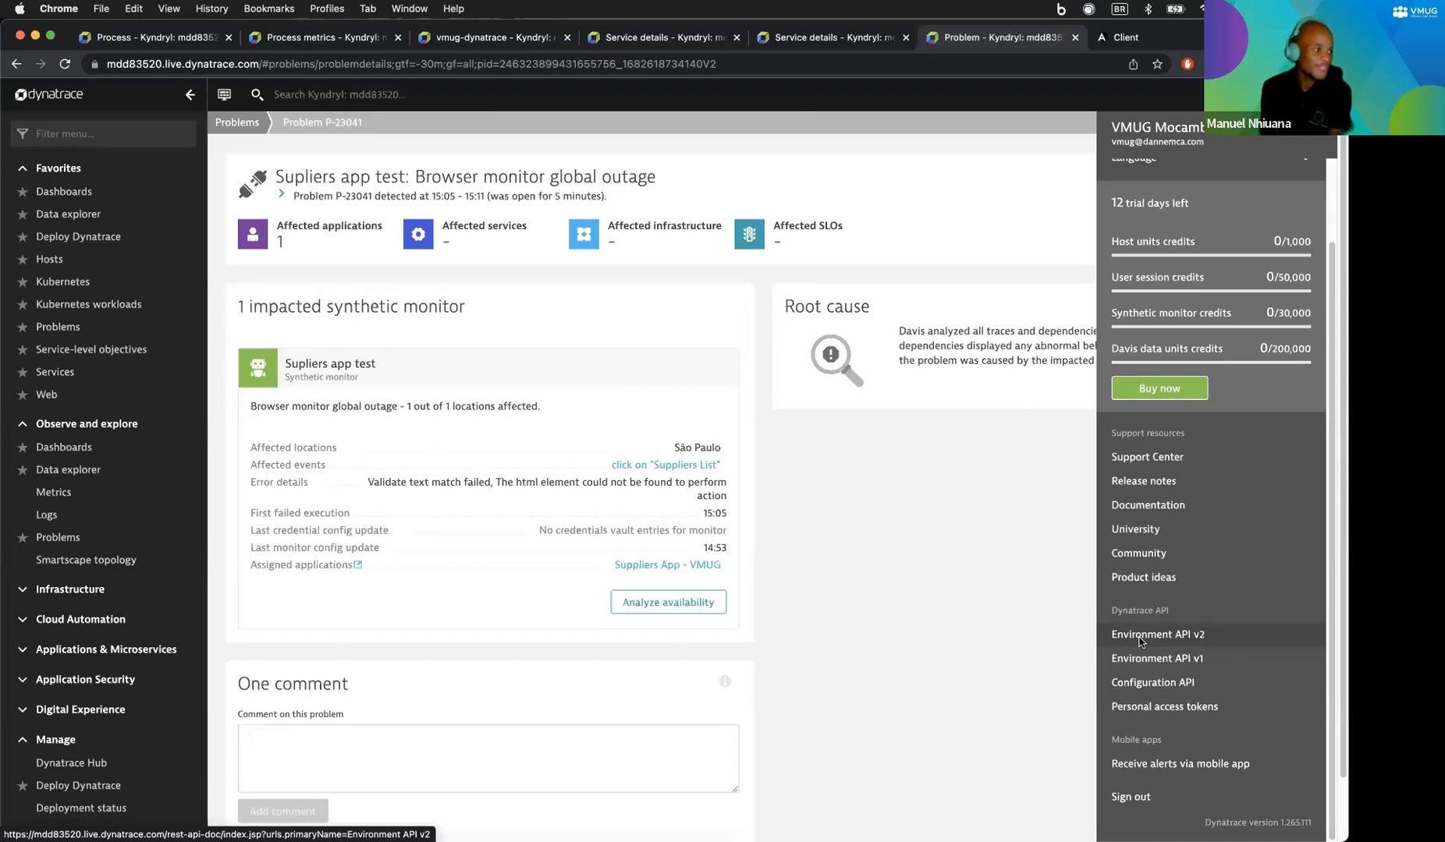
left_click(1067, 616)
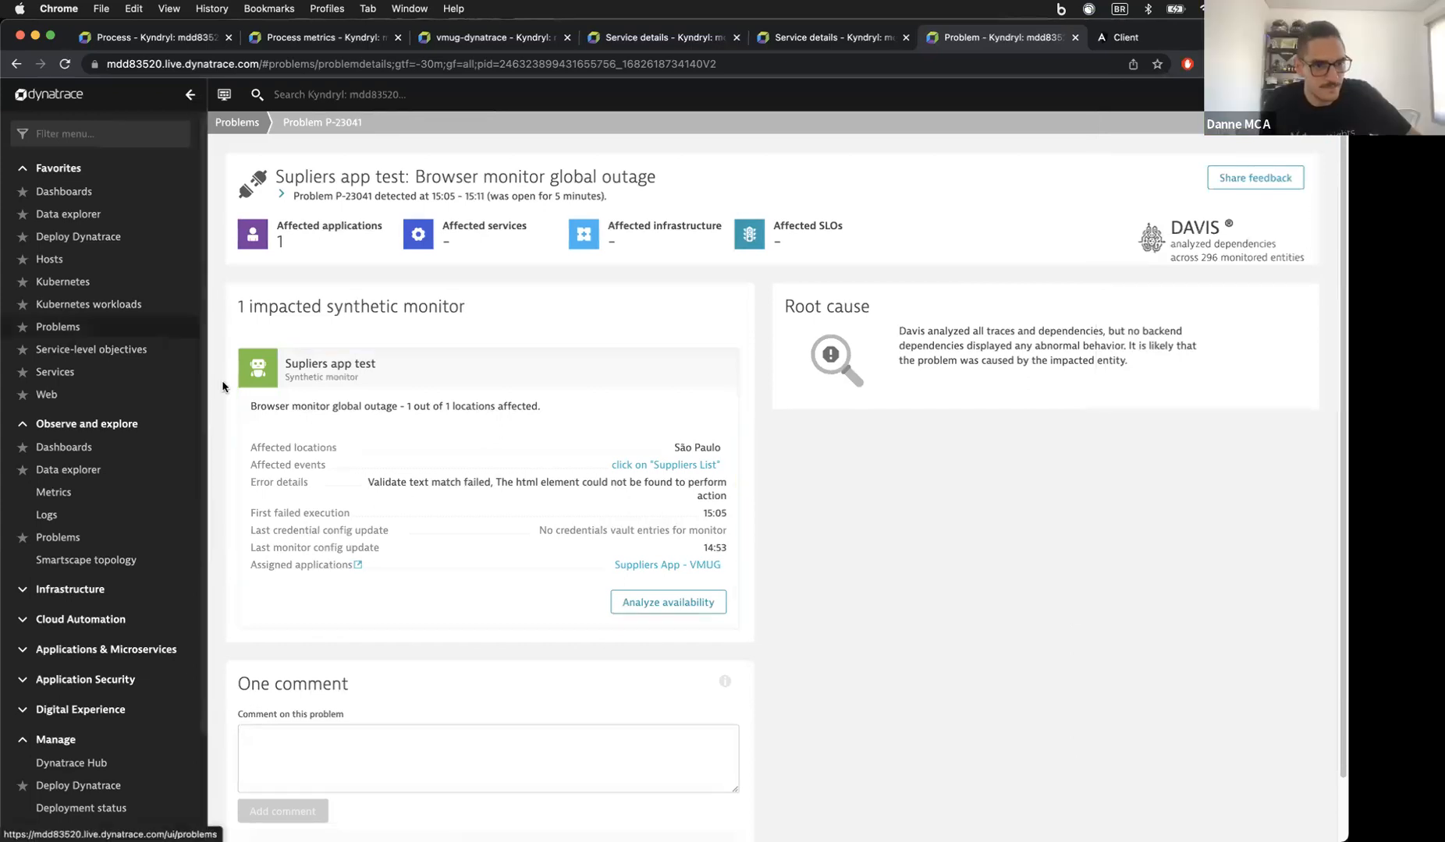
Step: Open the kube-cgs0fh2f04mo15vp4v10 host overview and review its CPU, memory, traffic and load charts
left_click(100, 261)
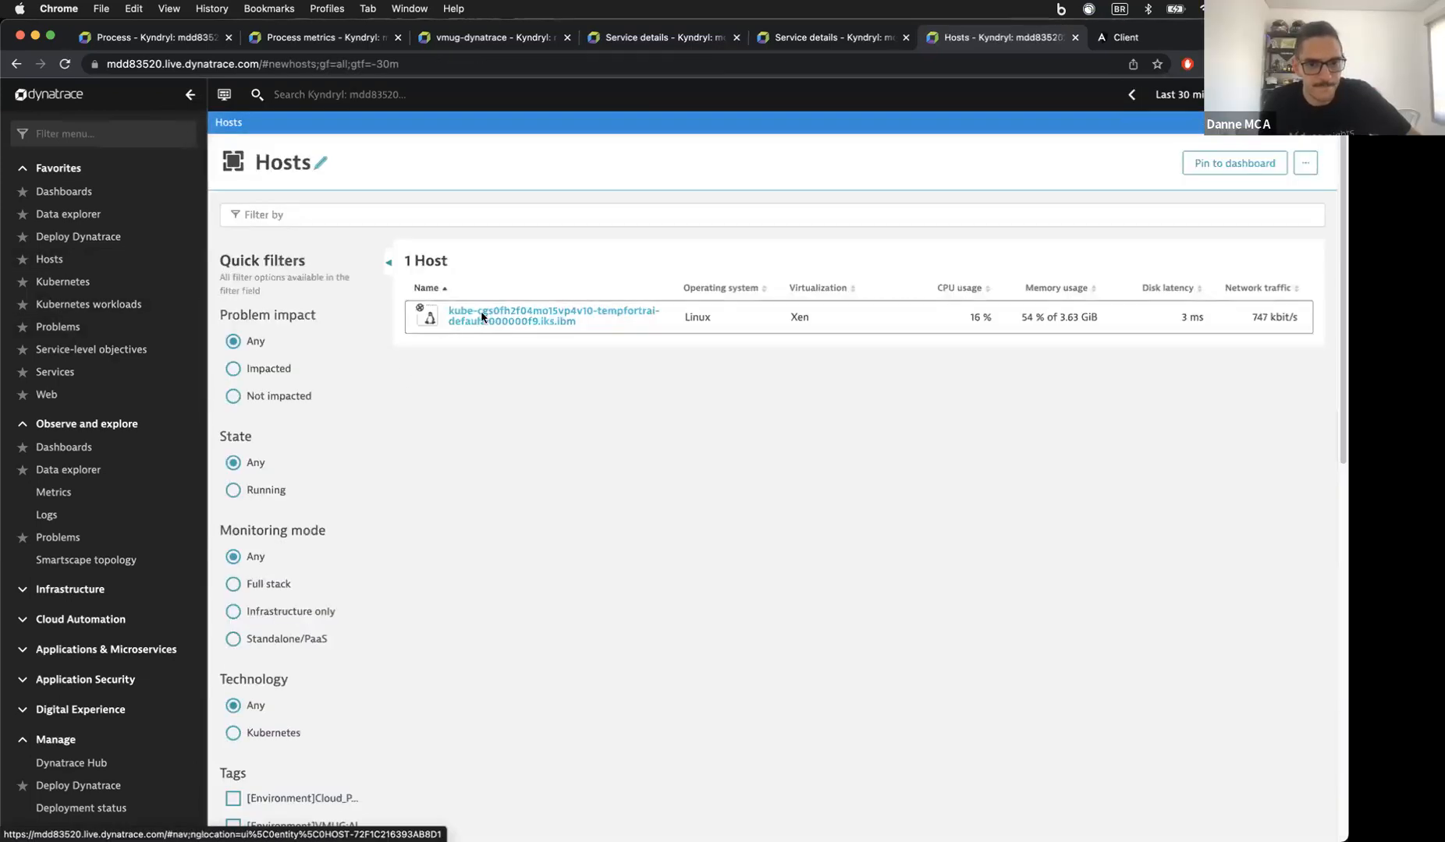
left_click(480, 315)
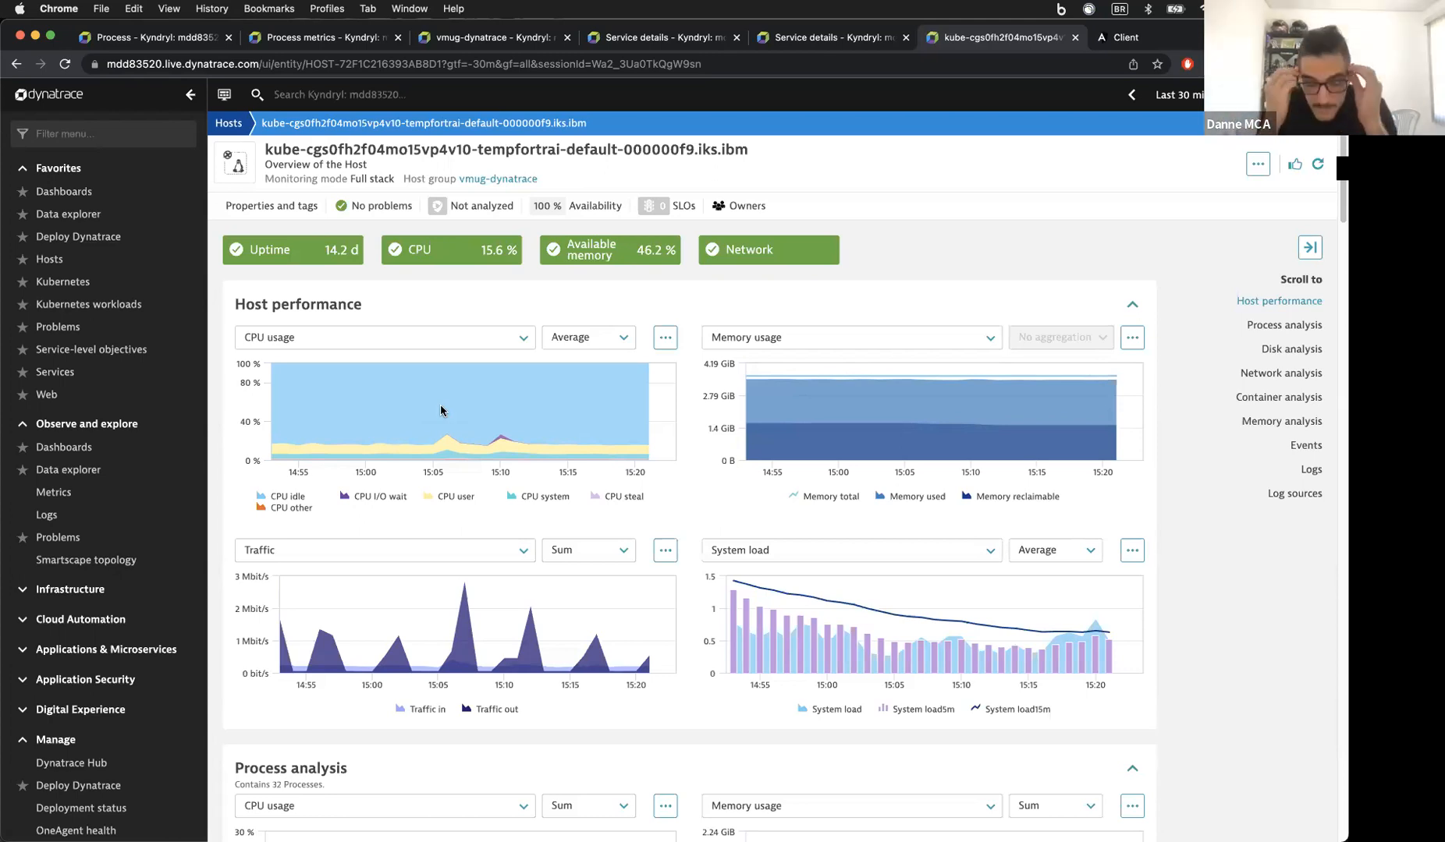
scroll(440, 409, "down", 3)
scroll(440, 410, "down", 2)
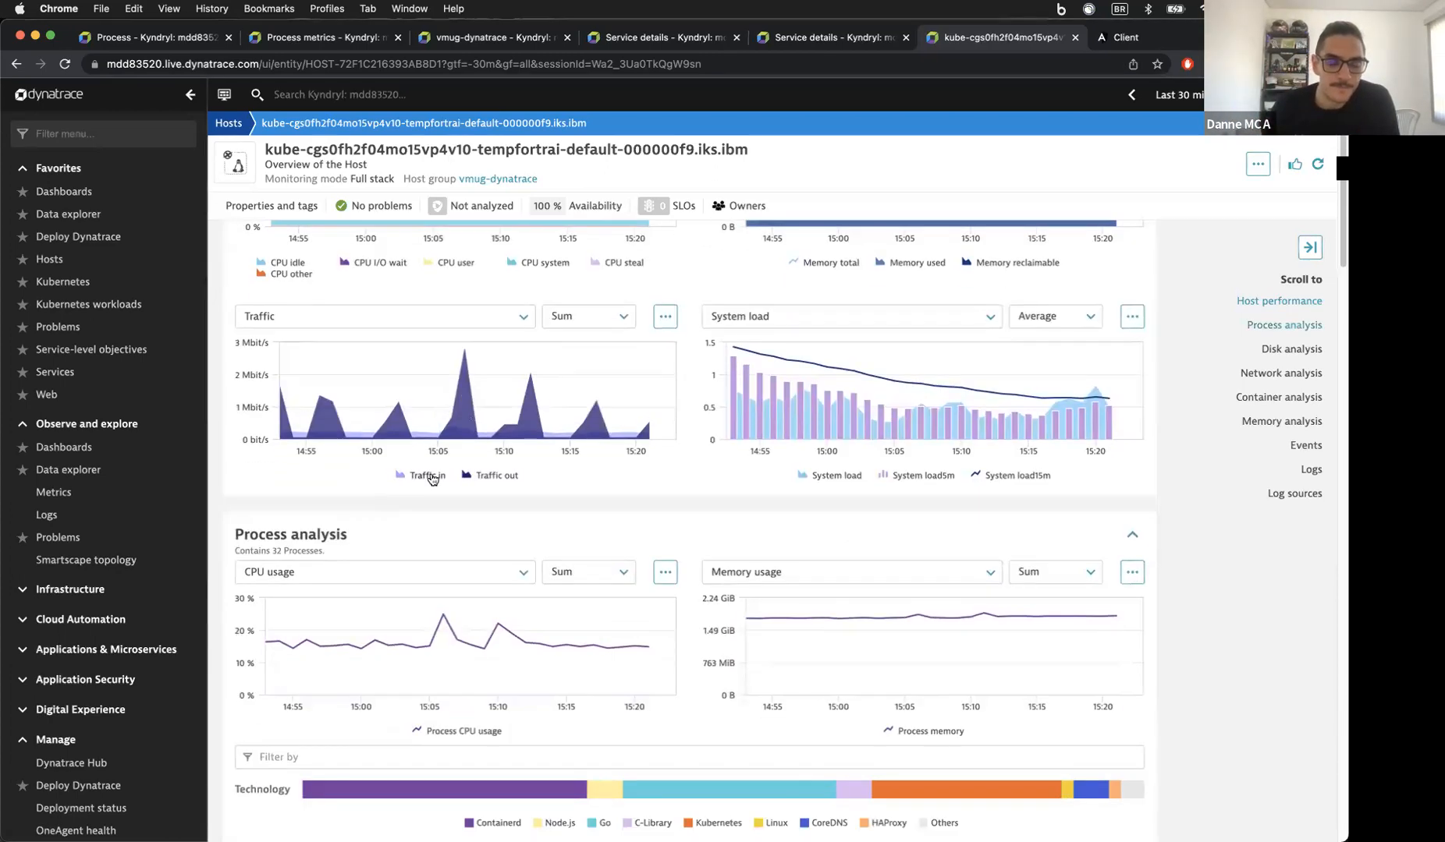
scroll(430, 478, "down", 8)
scroll(430, 478, "up", 15)
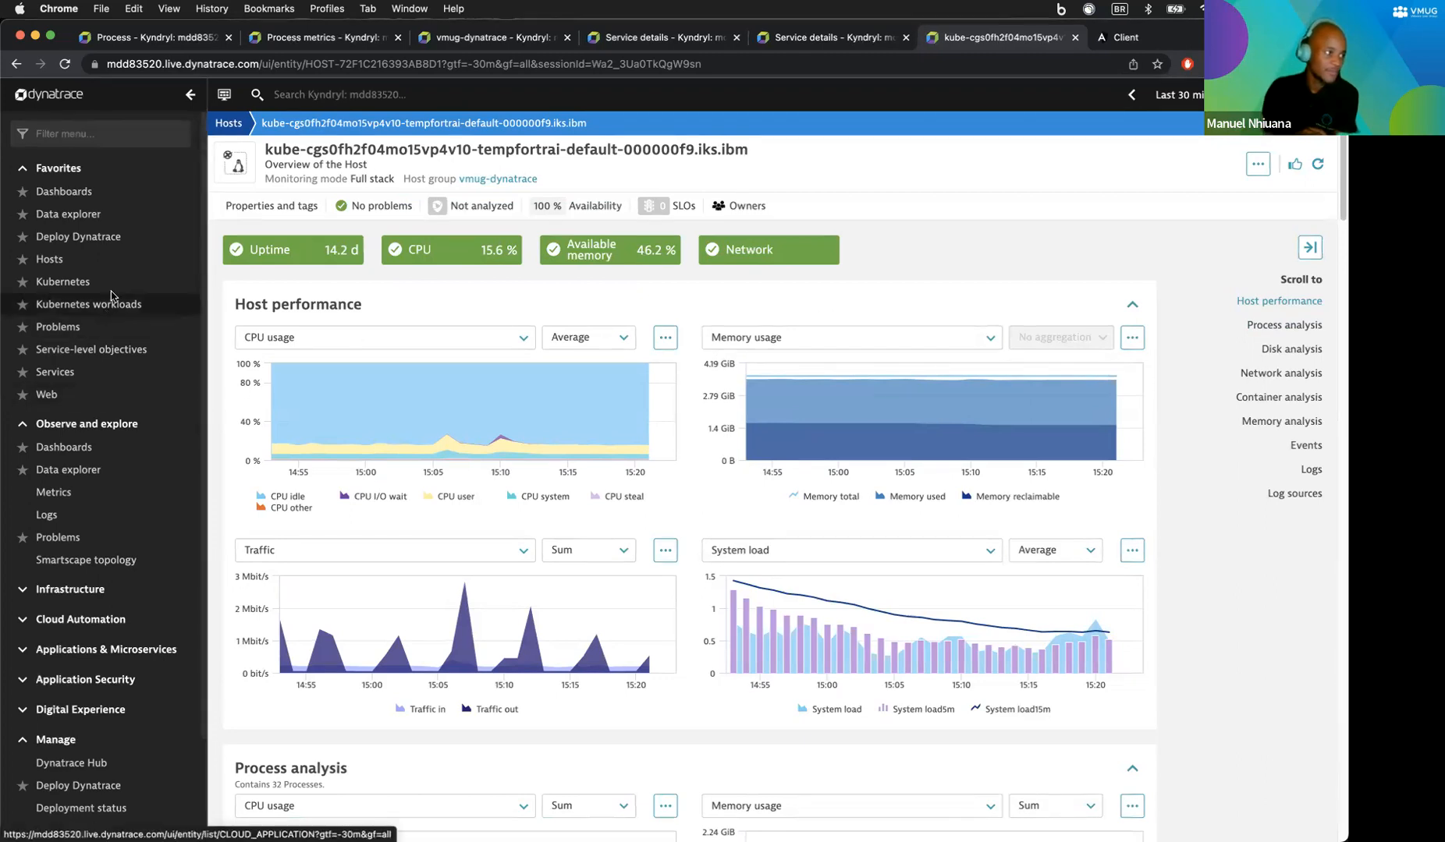
scroll(114, 320, "down", 1)
scroll(113, 320, "down", 3)
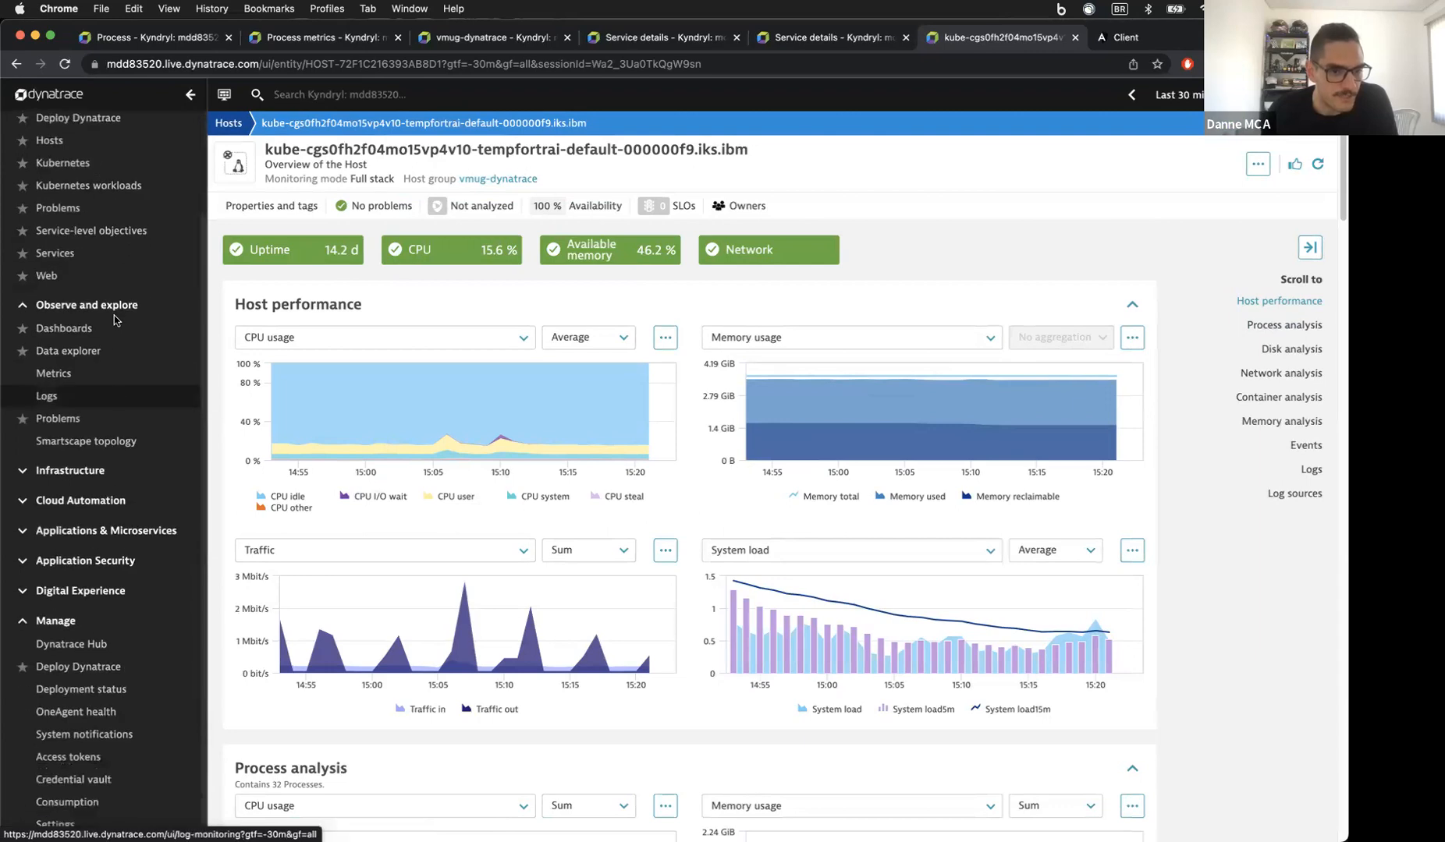
scroll(89, 162, "up", 3)
Step: Filter the menu for 'v' and open the VMware page in the current environment
left_click(85, 136)
type("v")
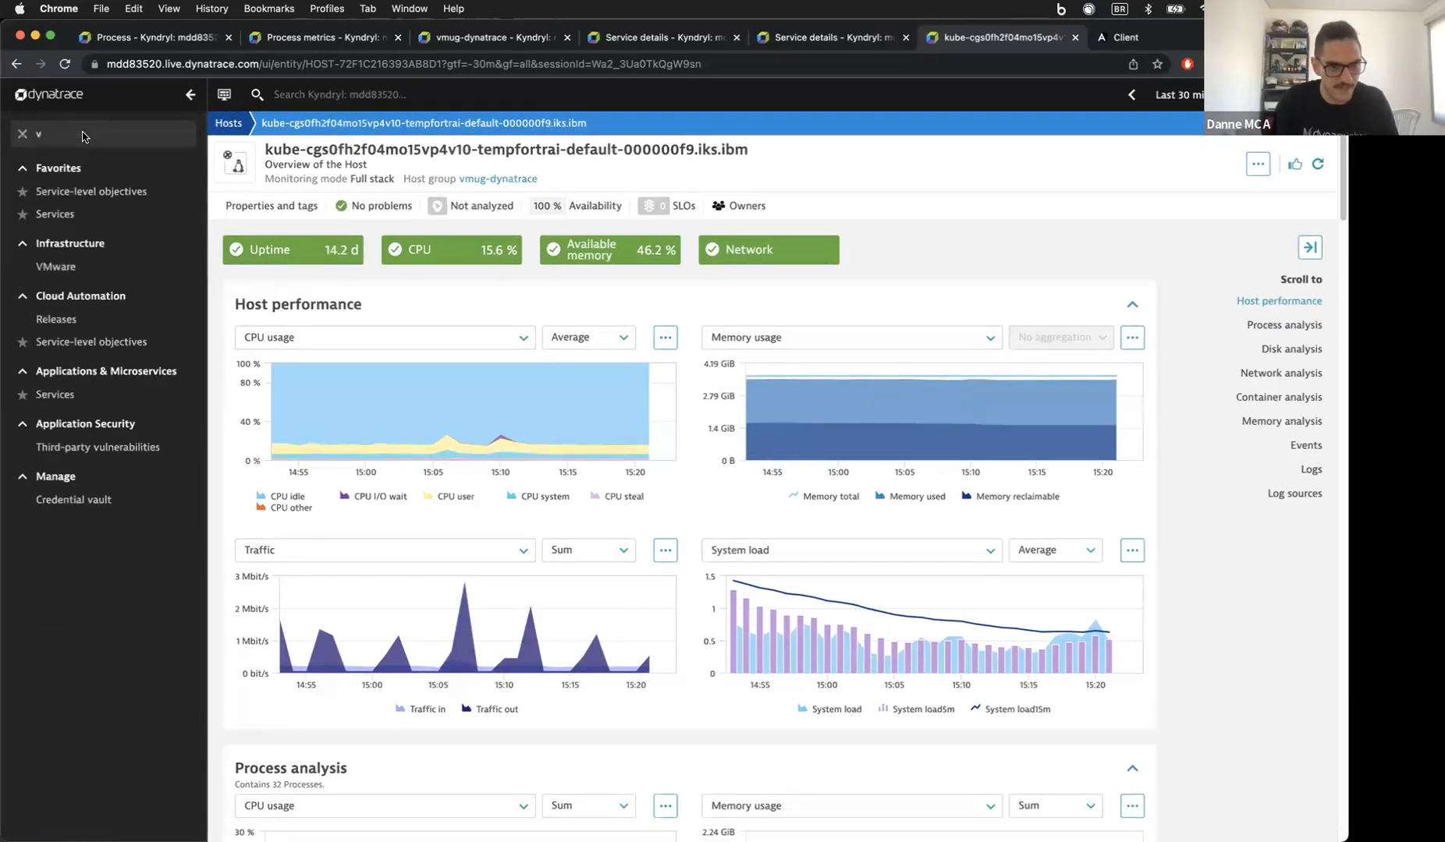
left_click(61, 267)
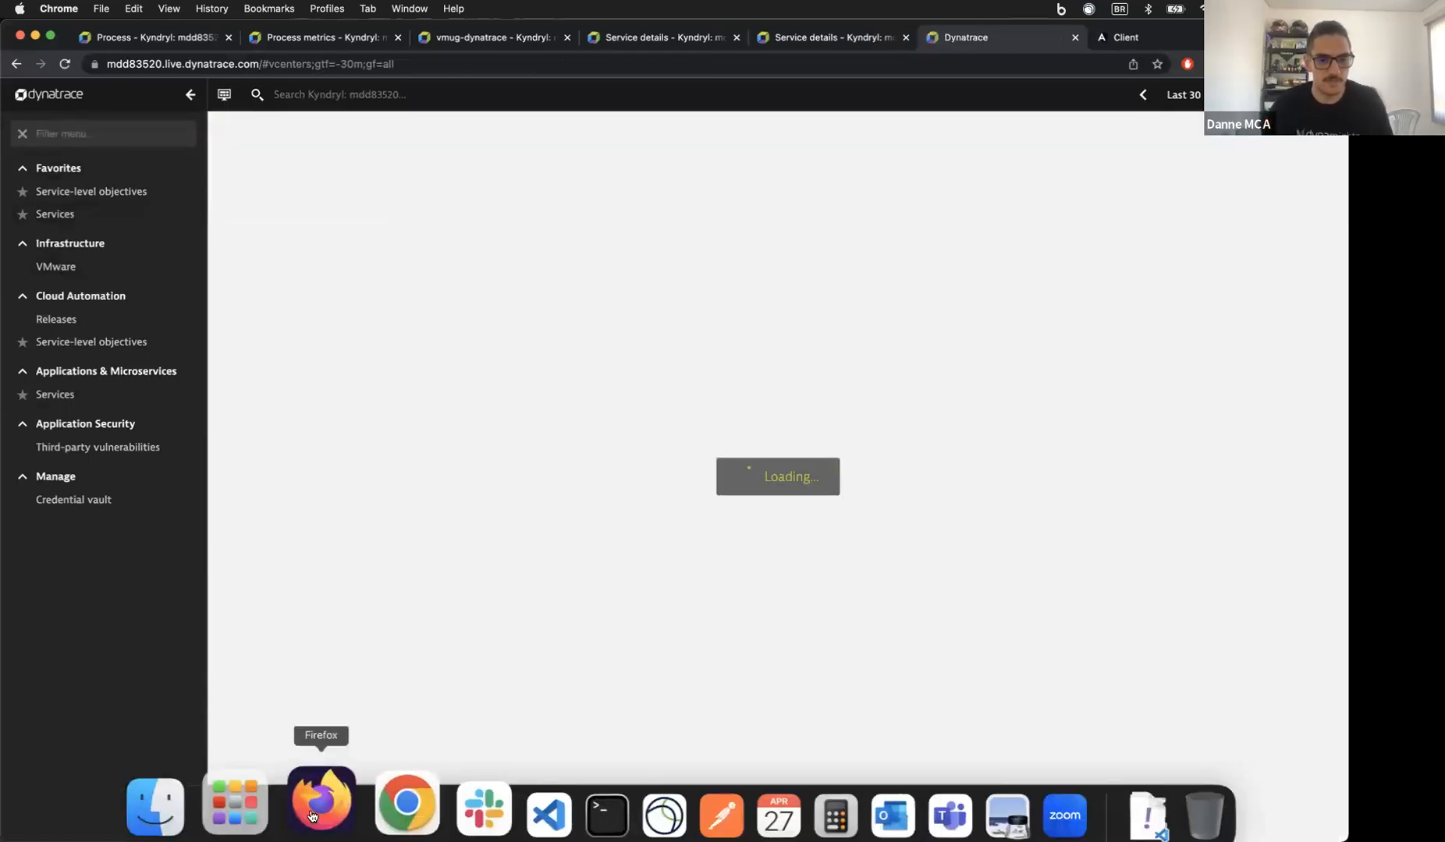
Step: In Firefox, load demo.live.dynatrace.com and open its VMware page via the 'vm' menu filter
left_click(302, 788)
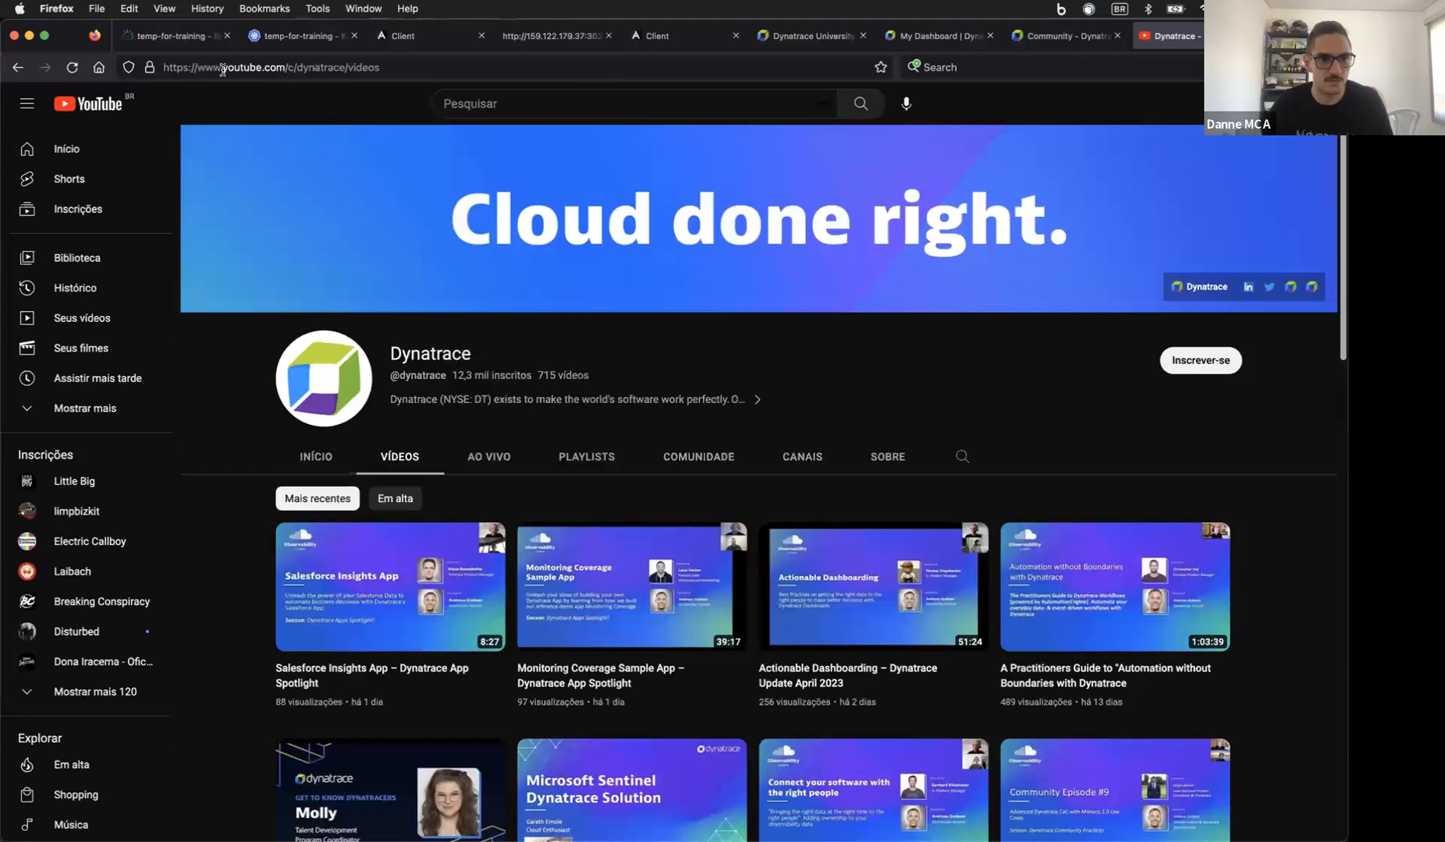
left_click(222, 68)
type("demo.live.dynatrace.com")
key("Return")
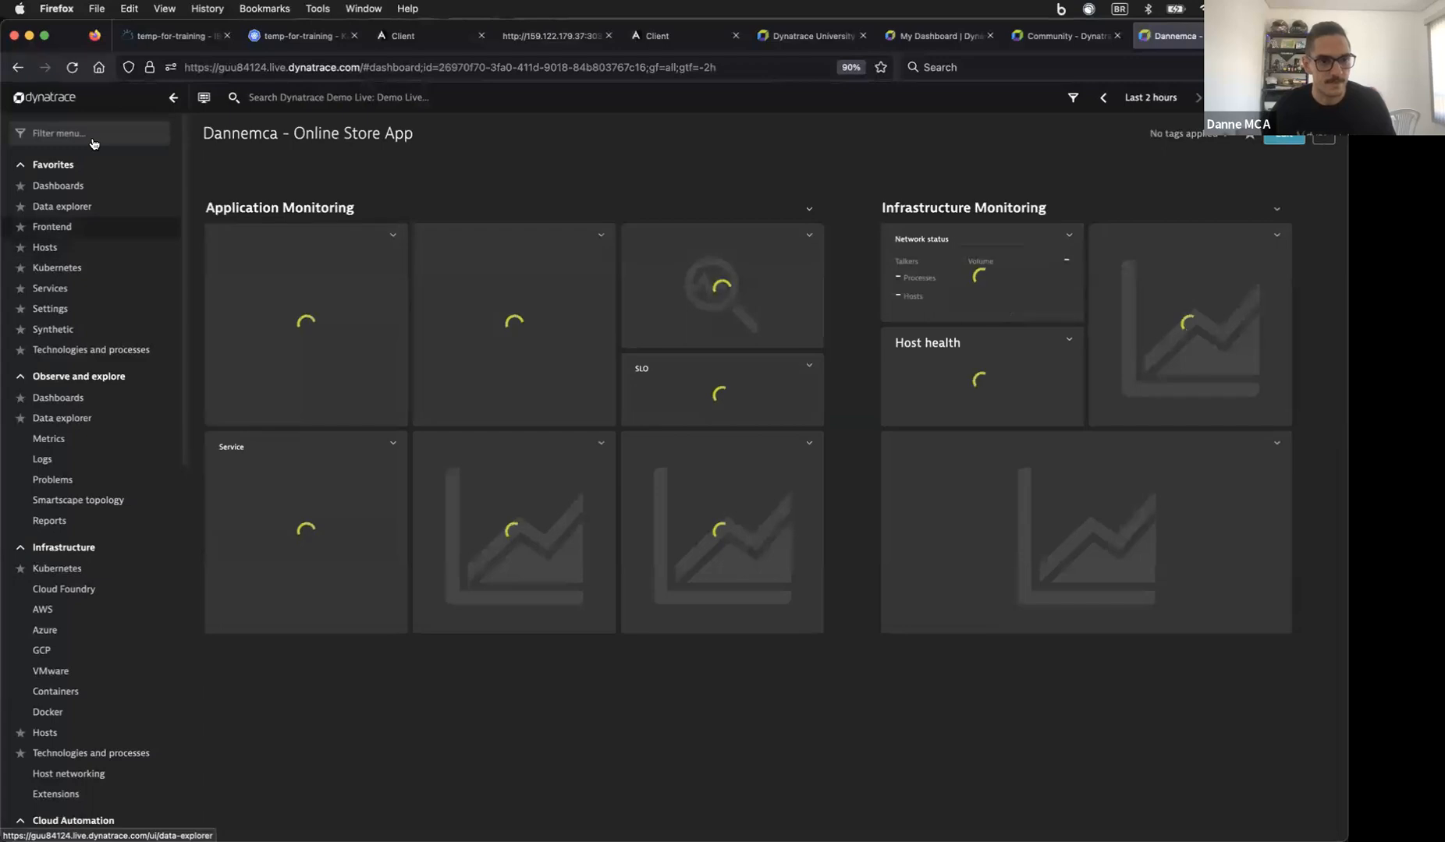
left_click(93, 136)
type("vm")
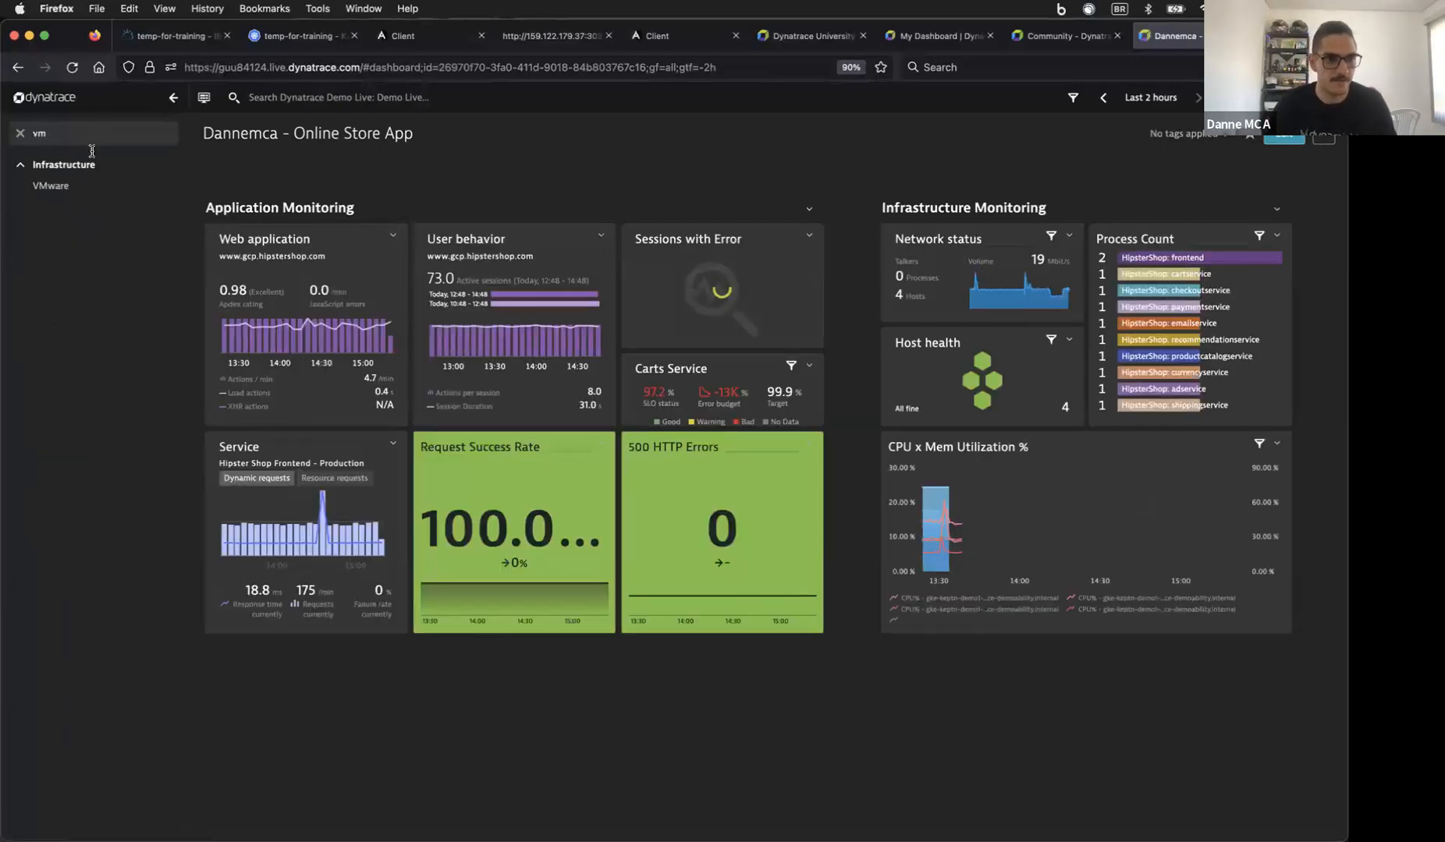
left_click(88, 187)
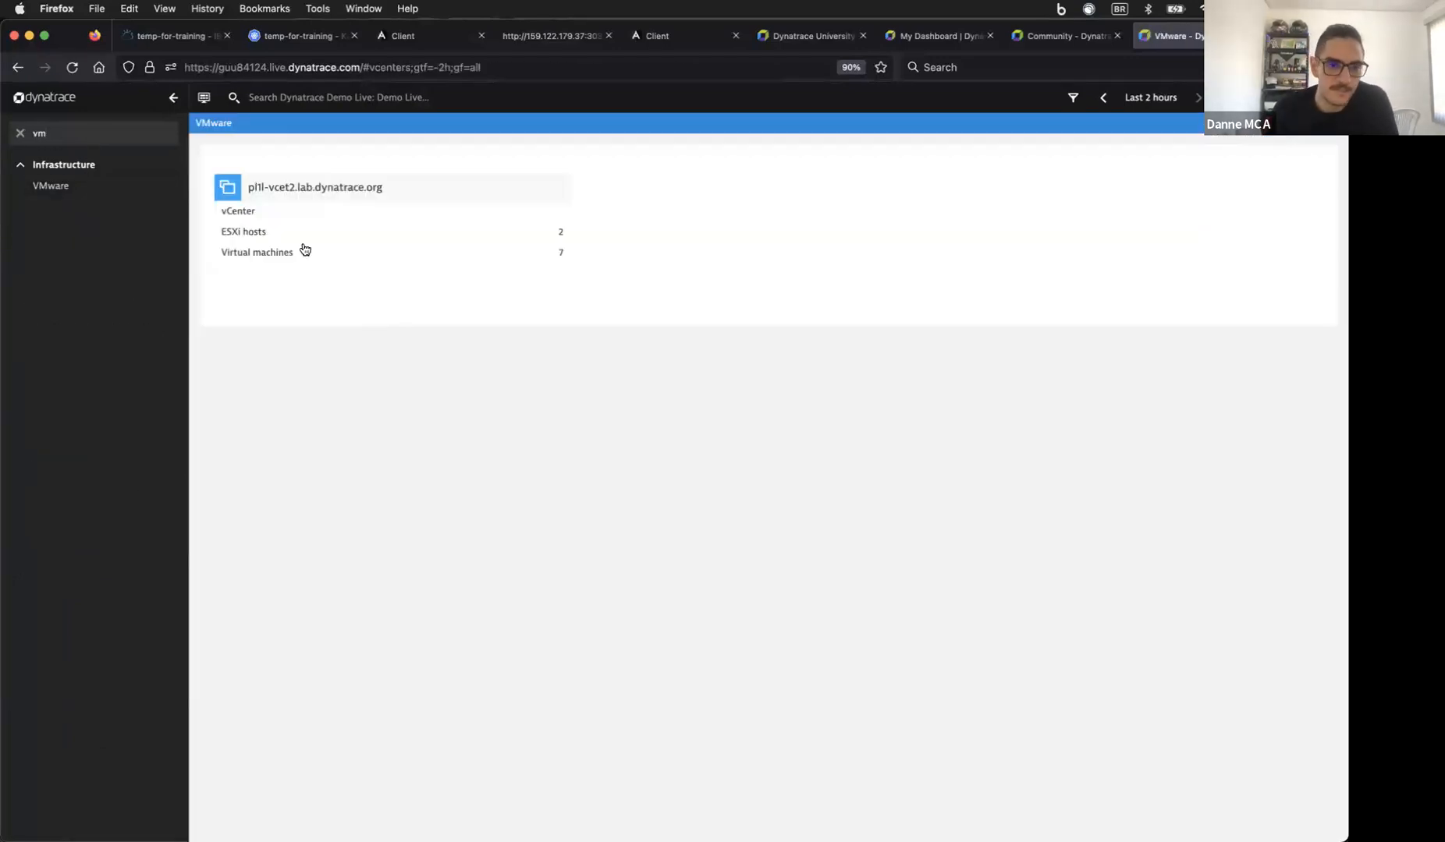
Step: Drill from vCenter pl1l-vcet2.lab.dynatrace.org through ESXi host pl1l-vh91 to the cpu2-demo1 VM overview
left_click(300, 244)
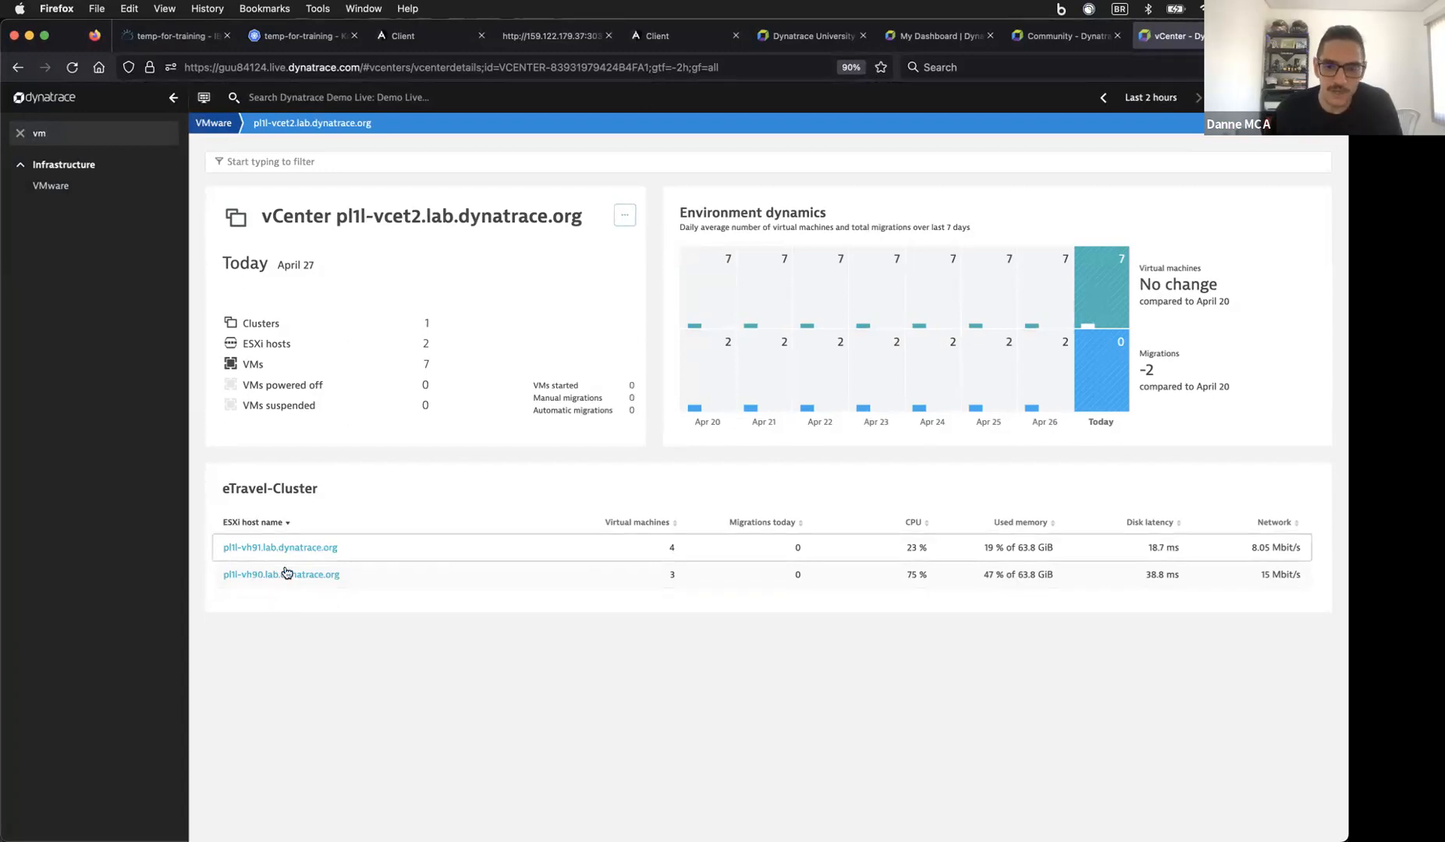
left_click(290, 575)
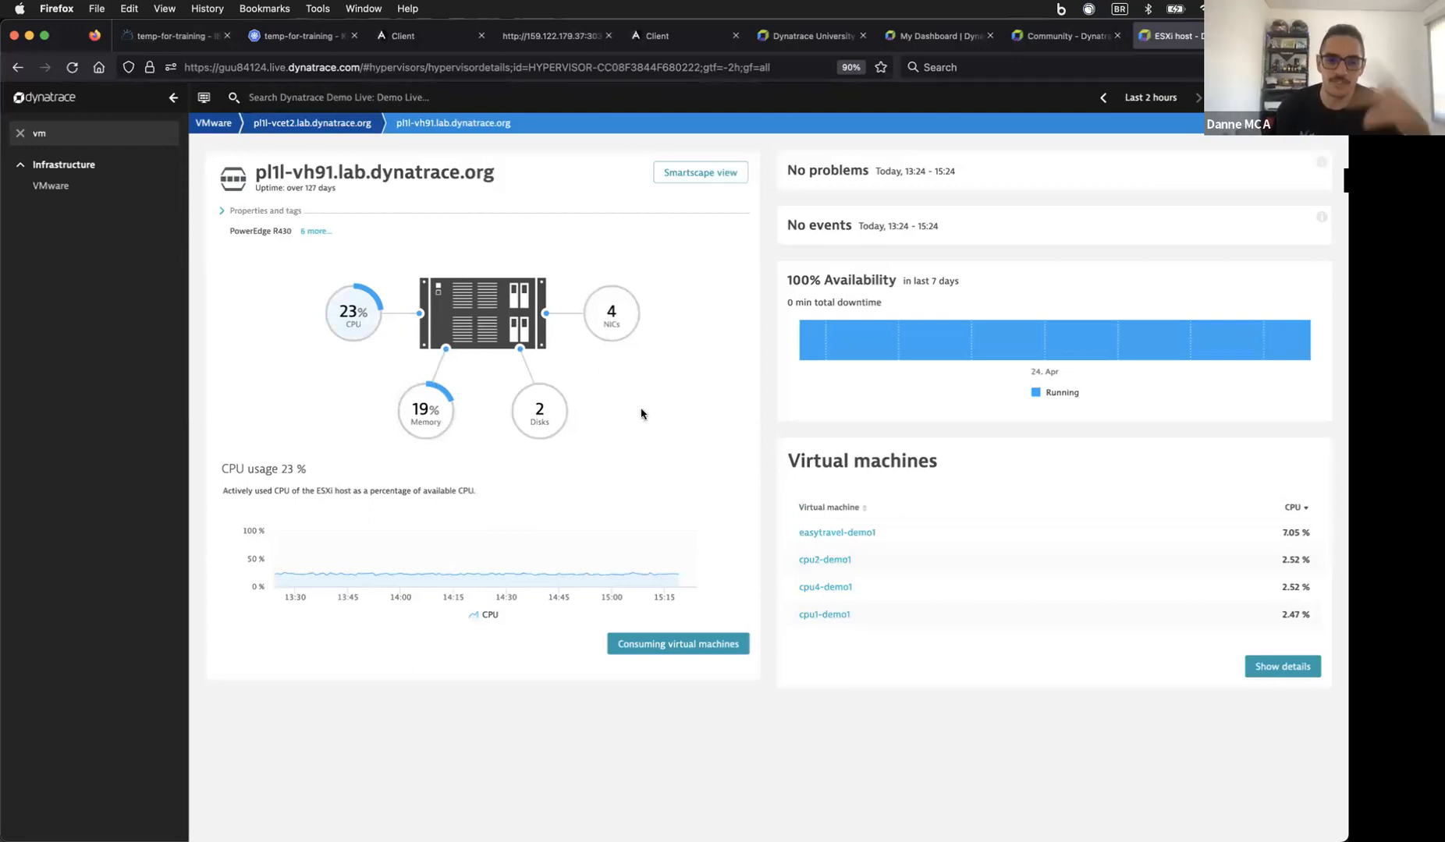
left_click(822, 561)
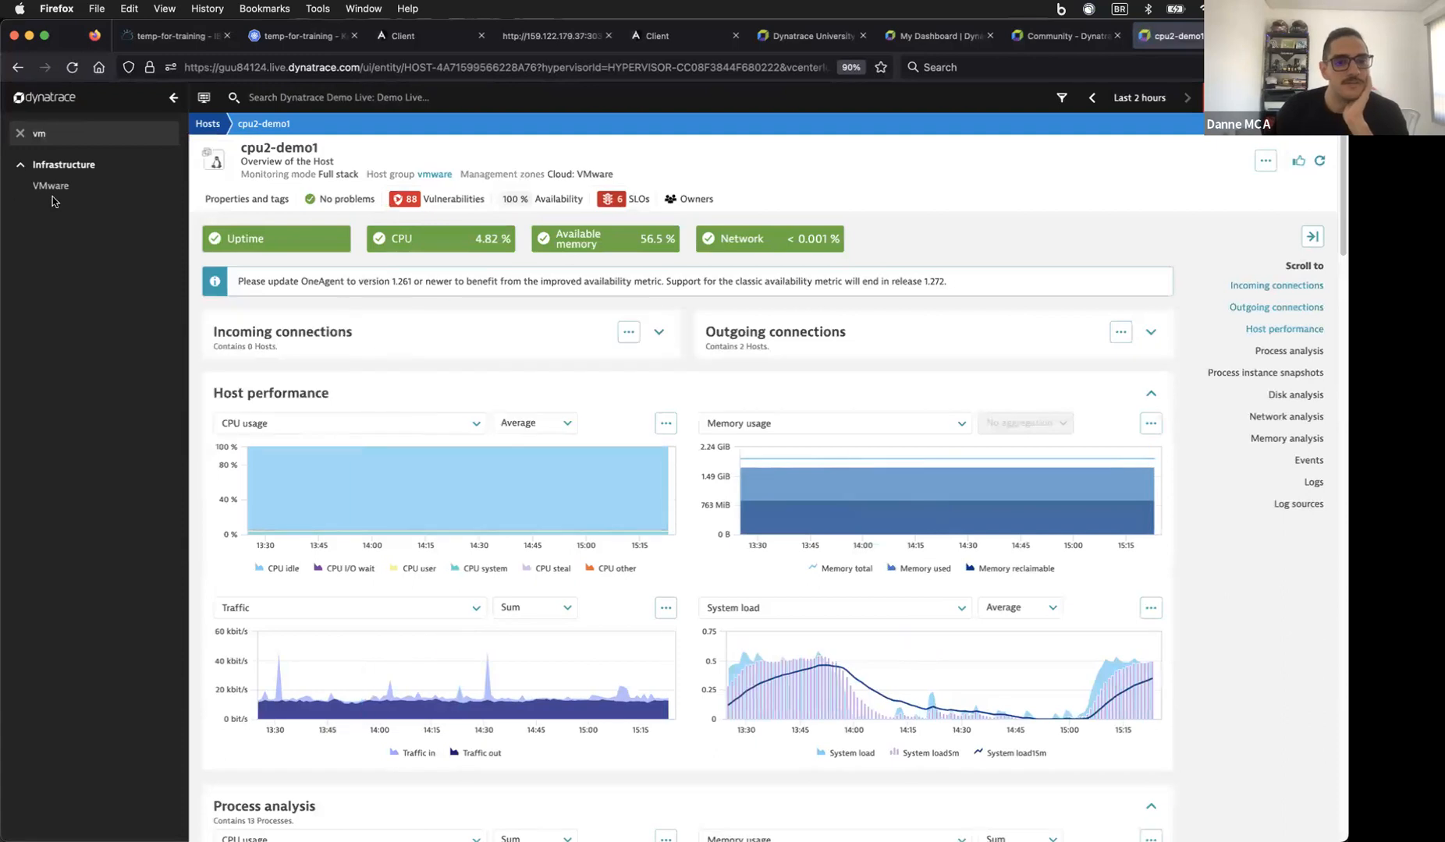
Step: Check cpu2-demo1's properties and tags, go to hypervisor pl1l-vh91.lab.dynatrace.org, and clear the 'vm' filter
left_click(257, 199)
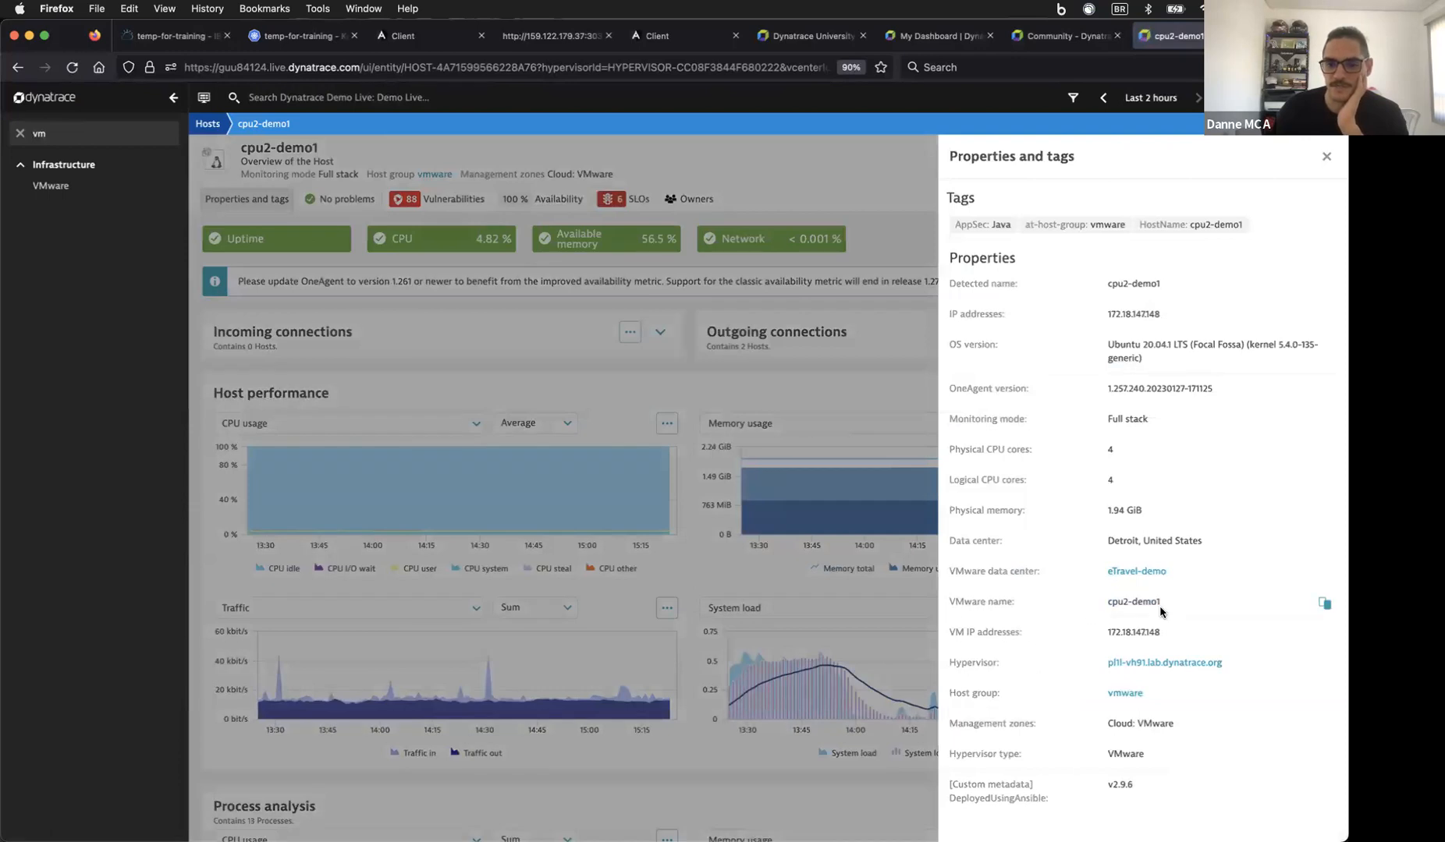
left_click(1137, 663)
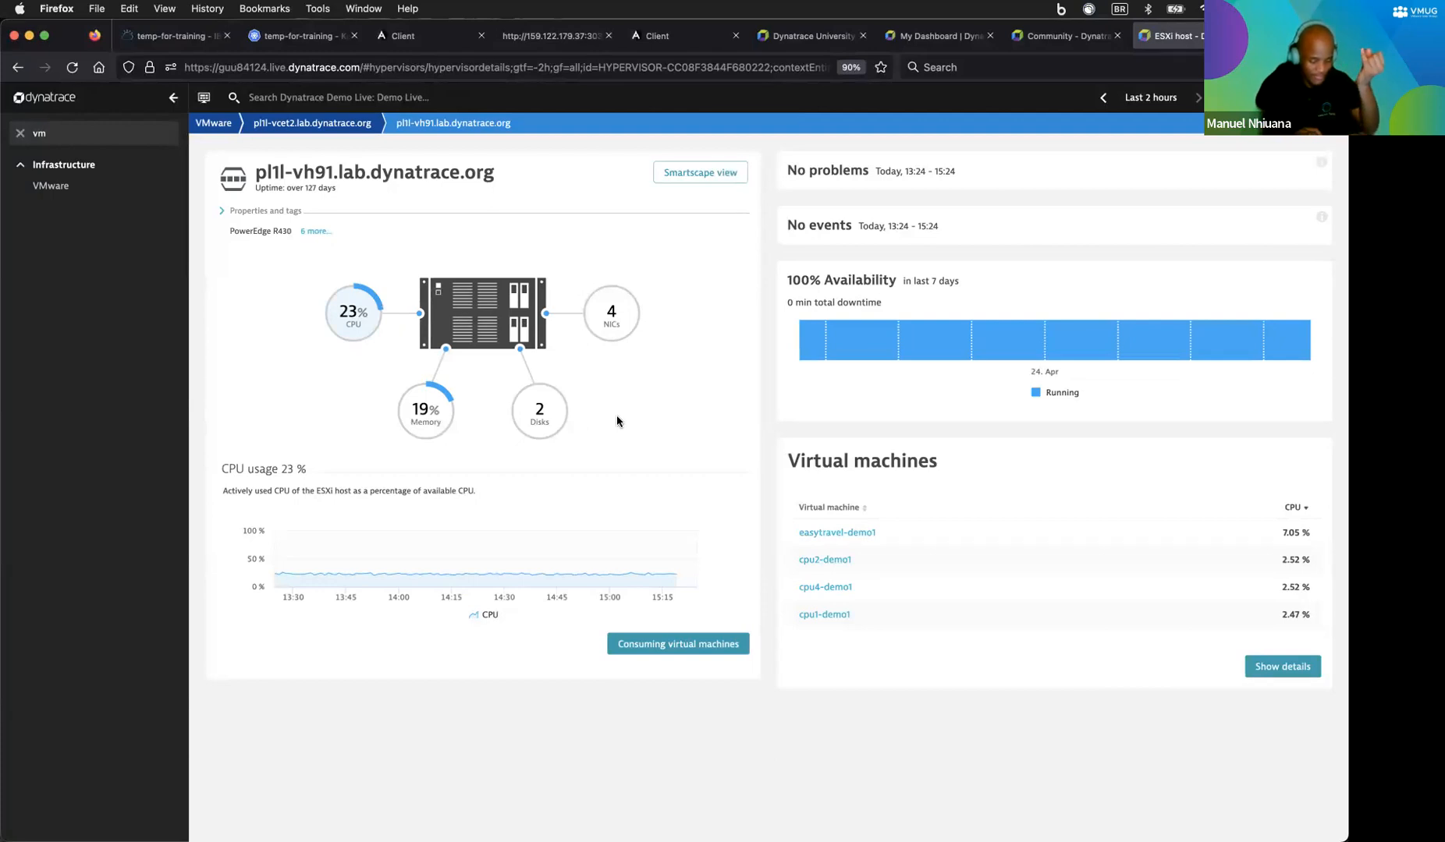
mouse_move(386, 798)
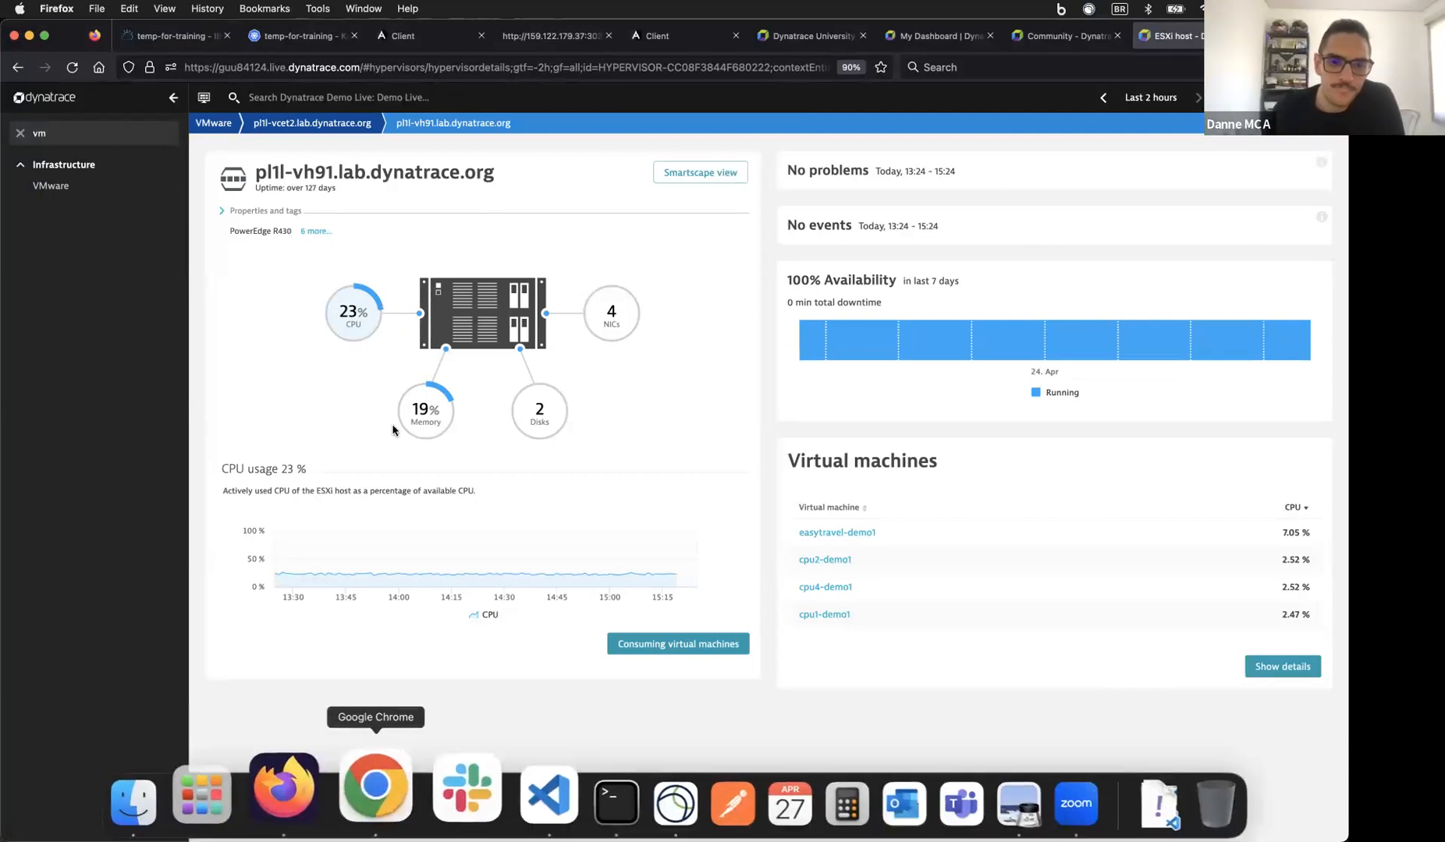
left_click(20, 133)
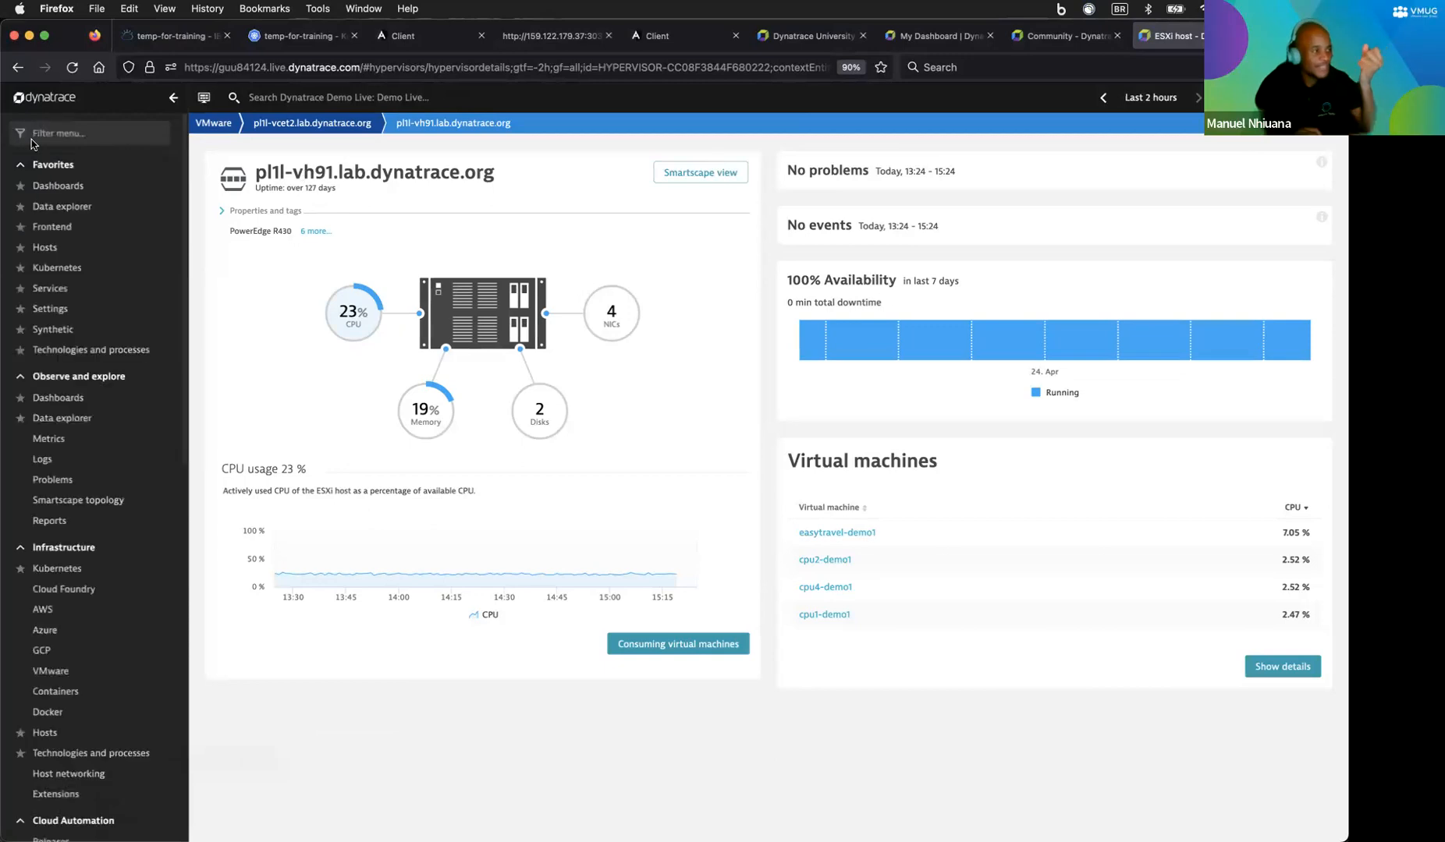
Step: Open Logs and events in DQL advanced mode, then switch to the Dynatrace University dashboard
left_click(107, 133)
type("logs")
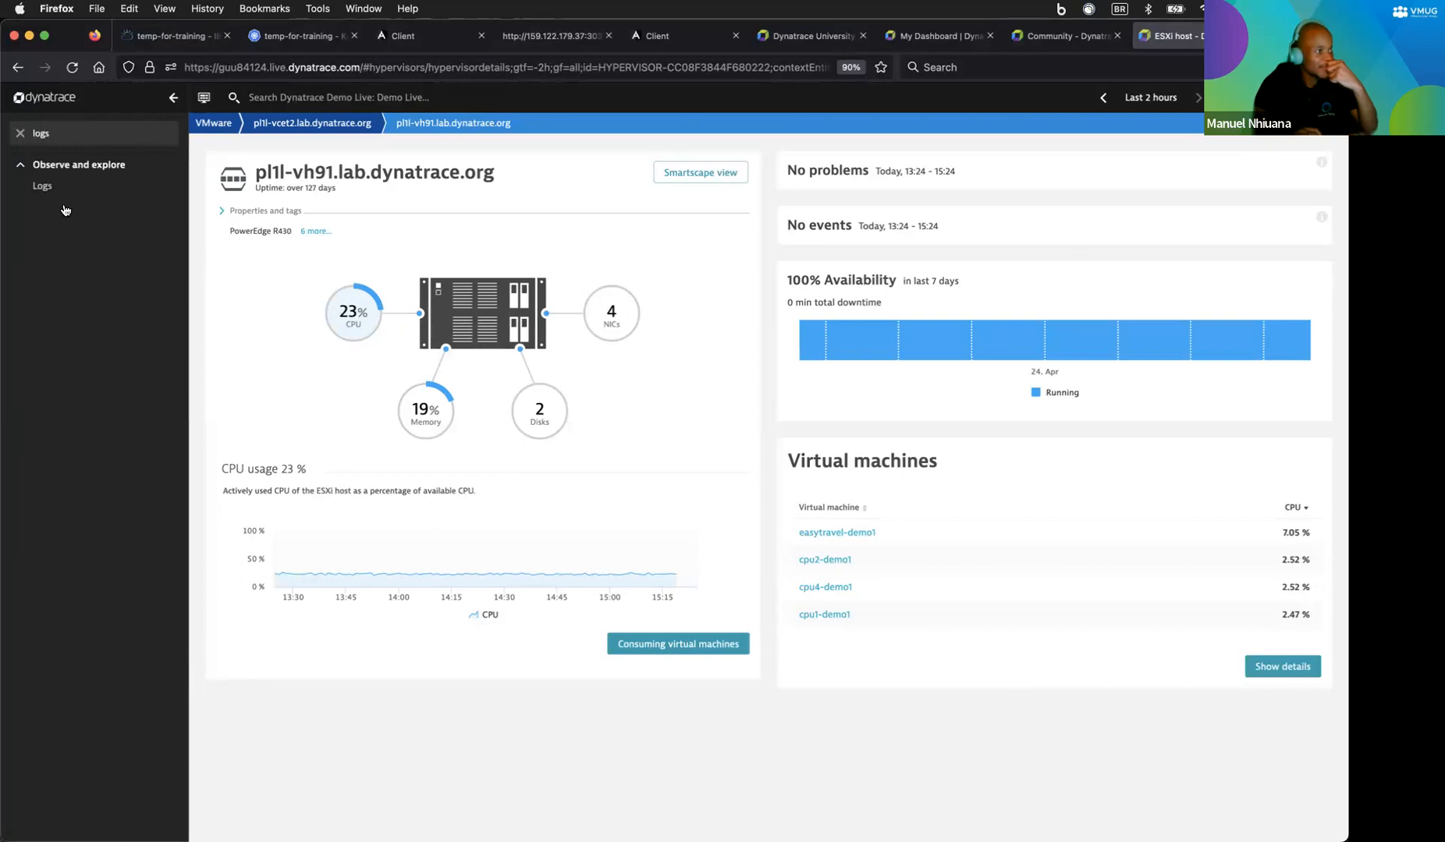
left_click(51, 188)
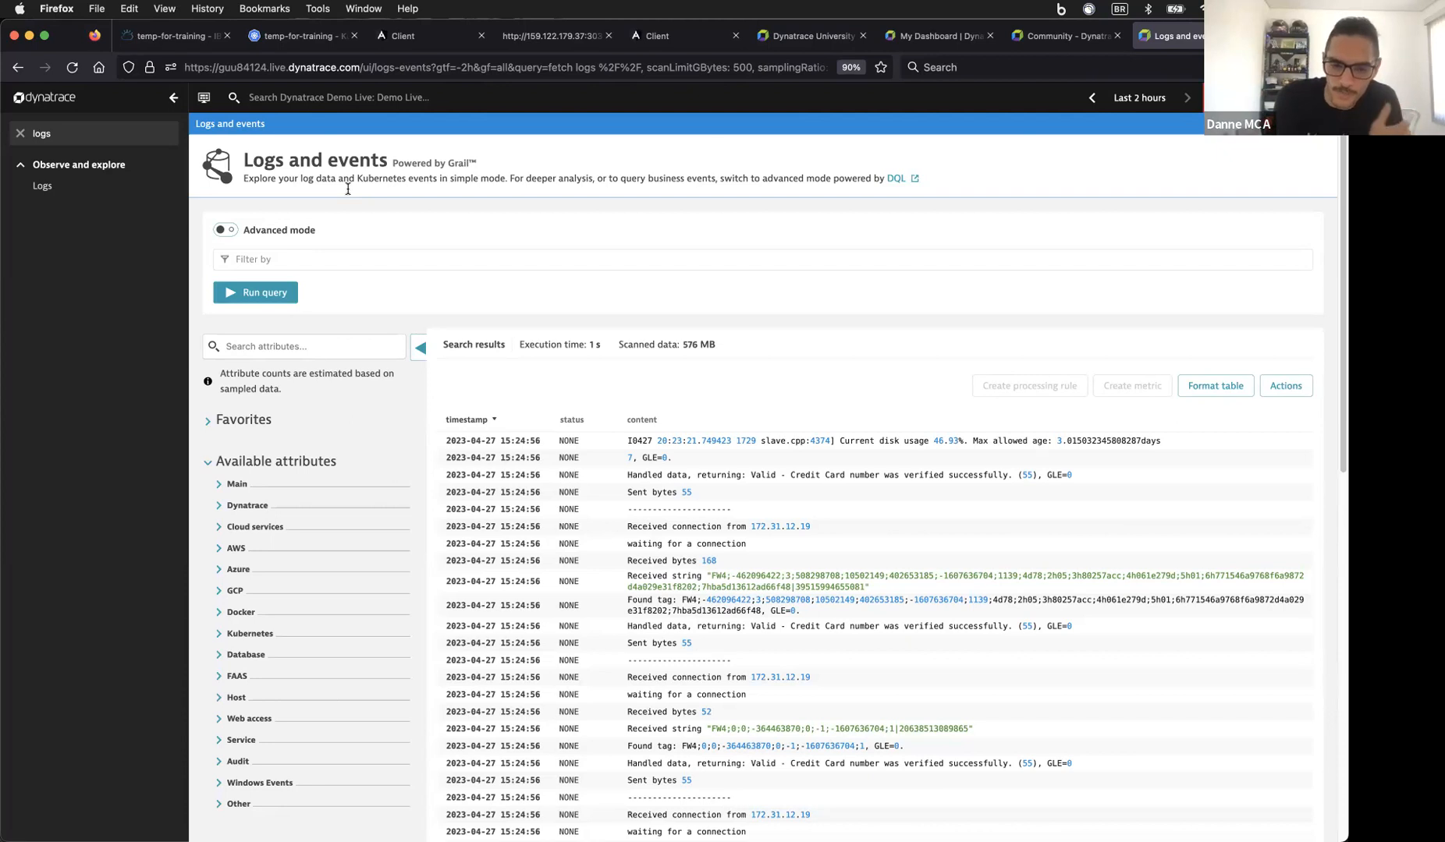
left_click(432, 264)
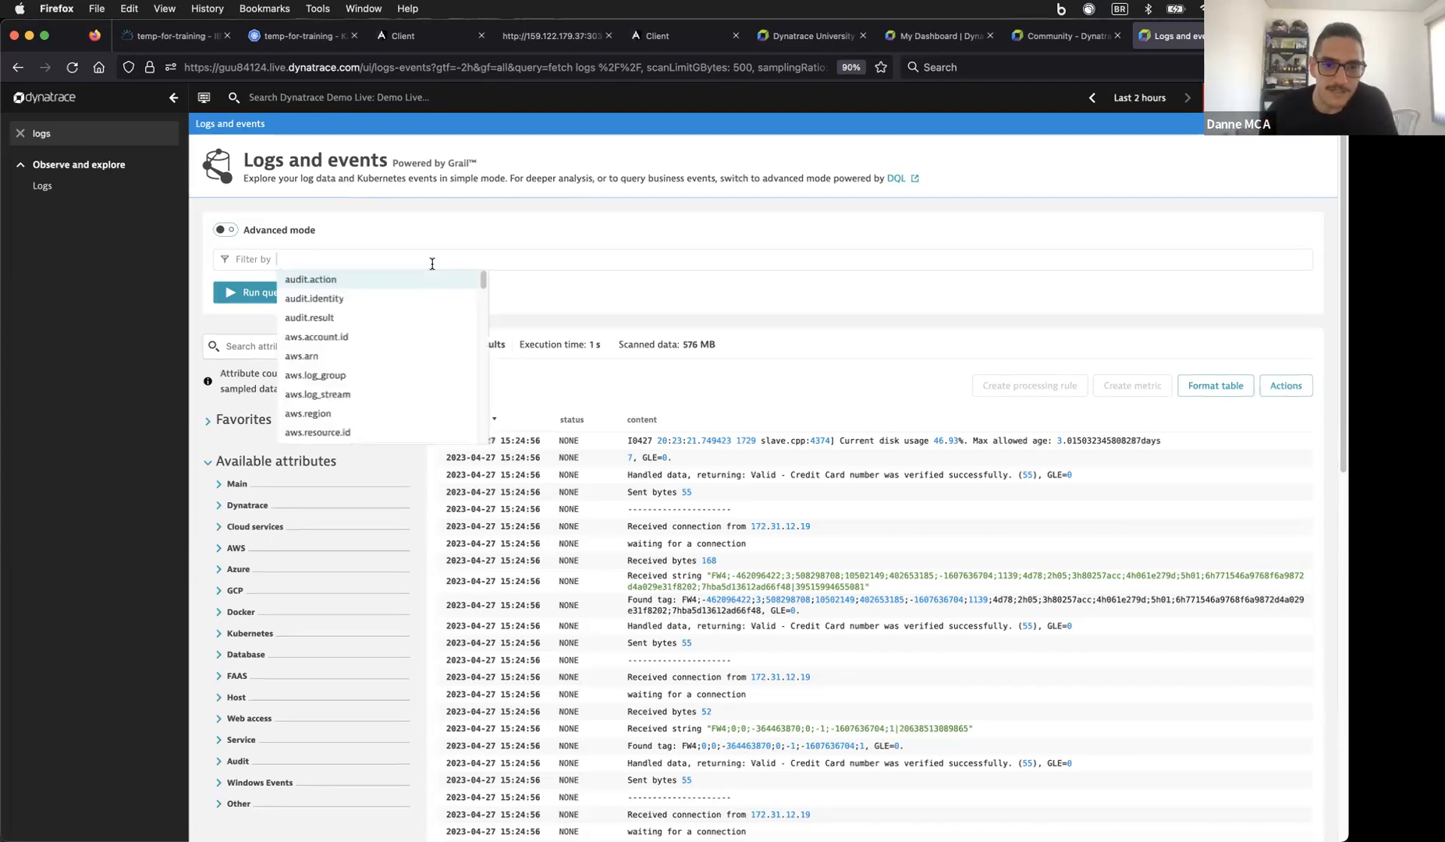
left_click(226, 230)
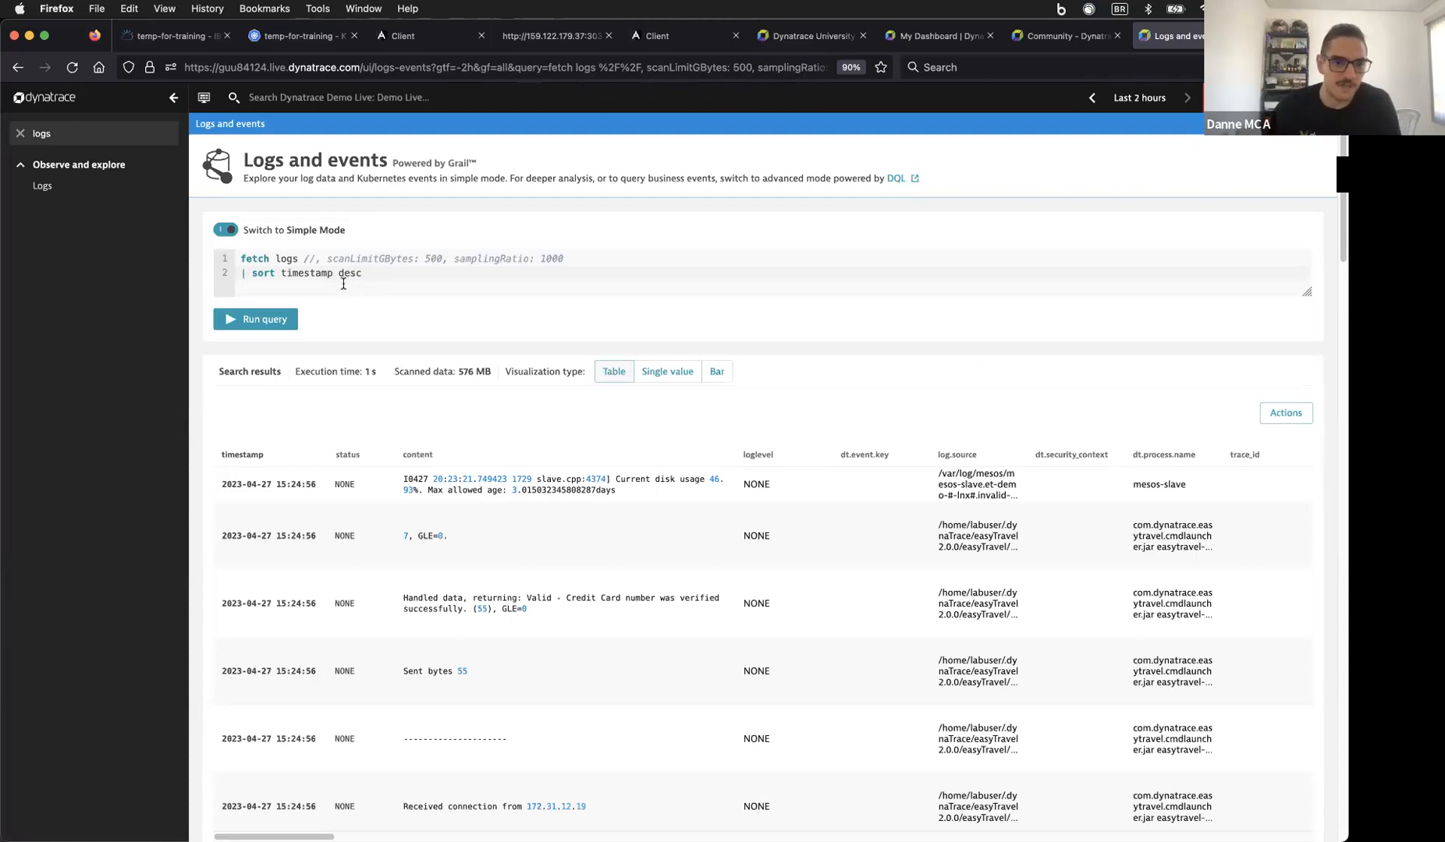
left_click(1041, 49)
left_click(937, 36)
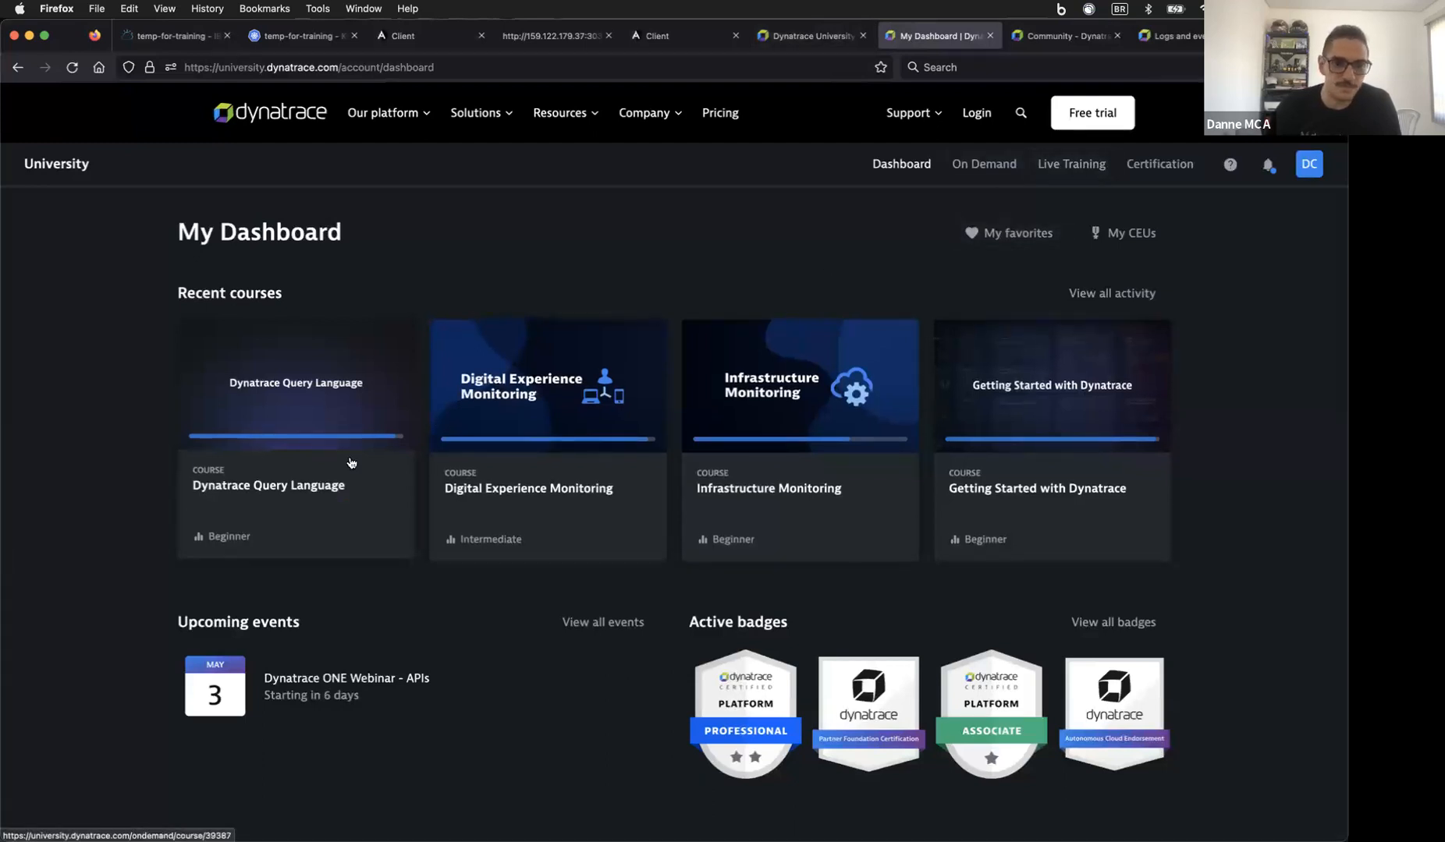
Step: Open the Dynatrace Query Language course, briefly checking the Logs tab before returning to it
left_click(287, 396)
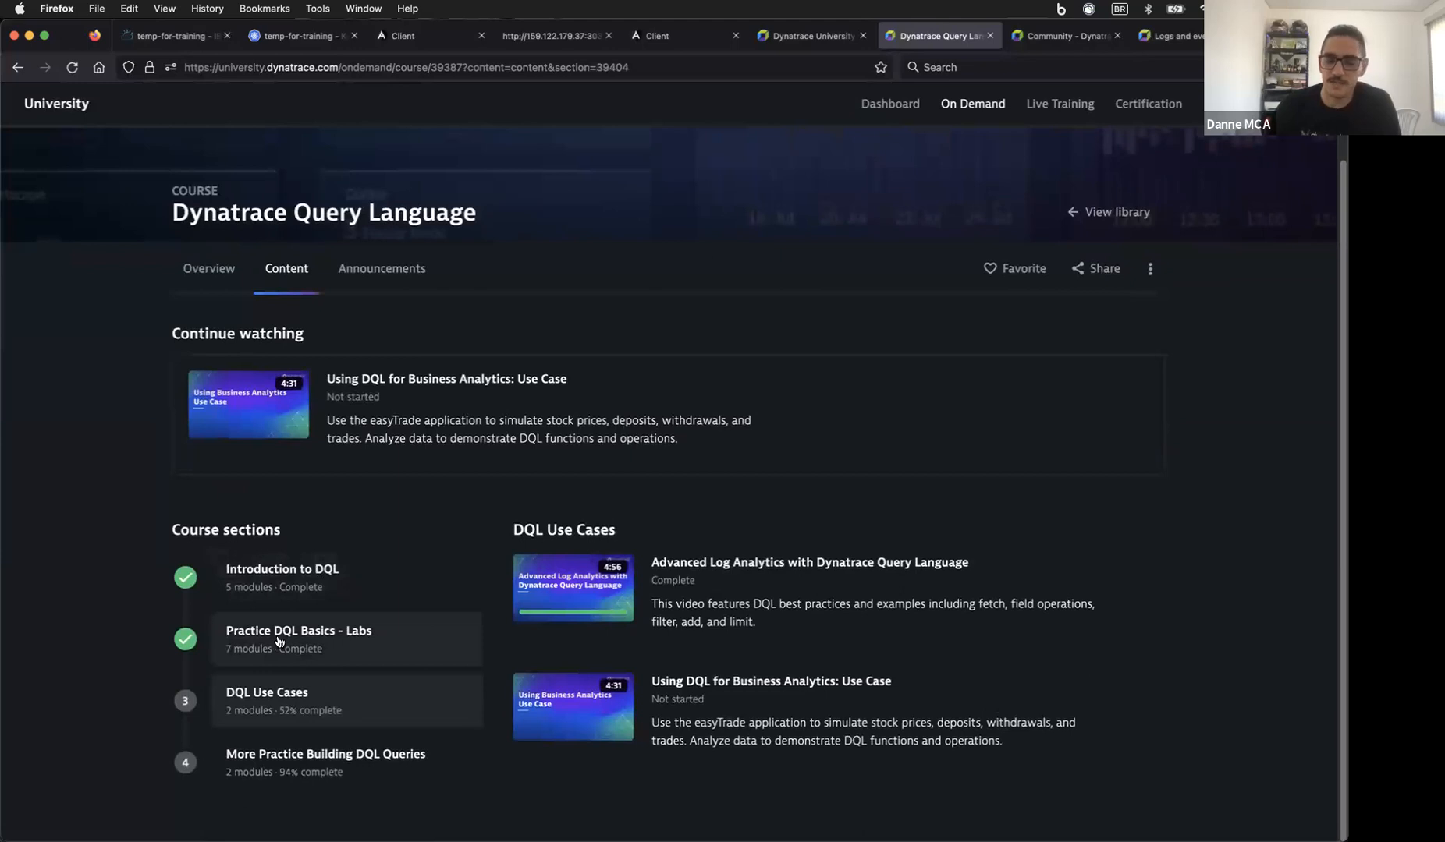
left_click(1168, 41)
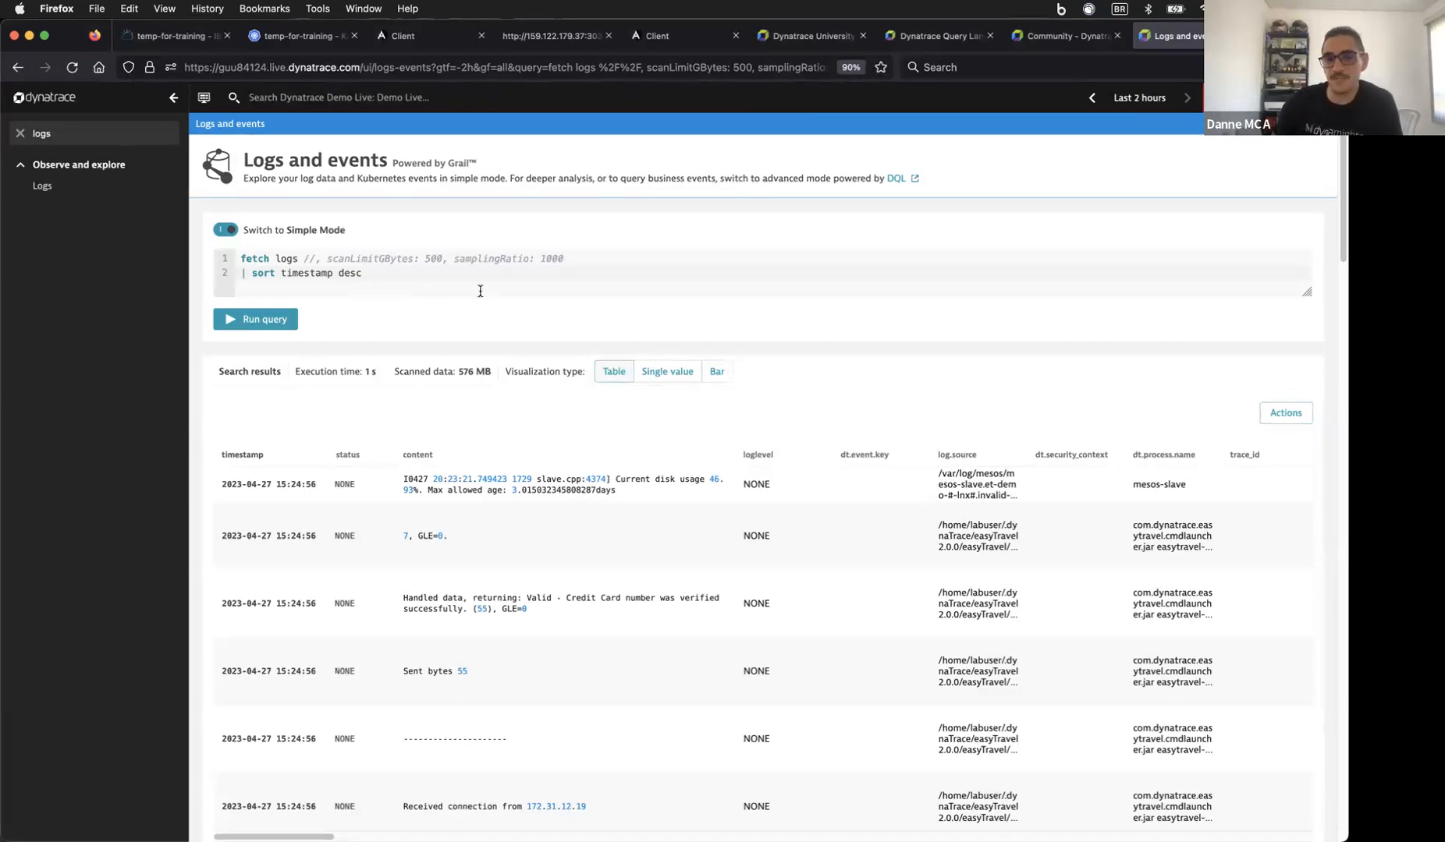
left_click(940, 41)
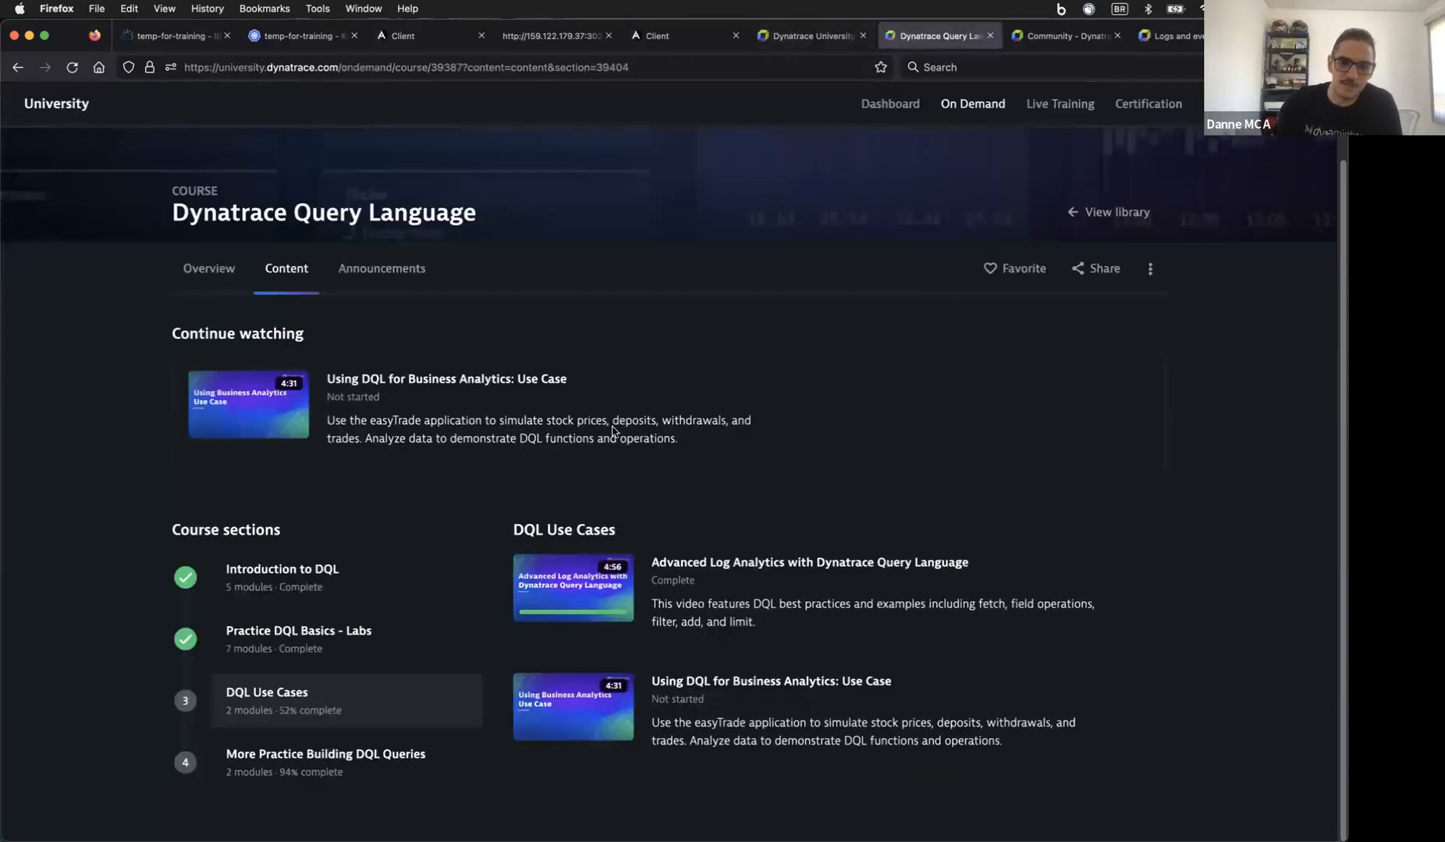
Step: Scroll through the log query results, then bring up Chrome's VMware page showing no monitored vCenters
left_click(1164, 39)
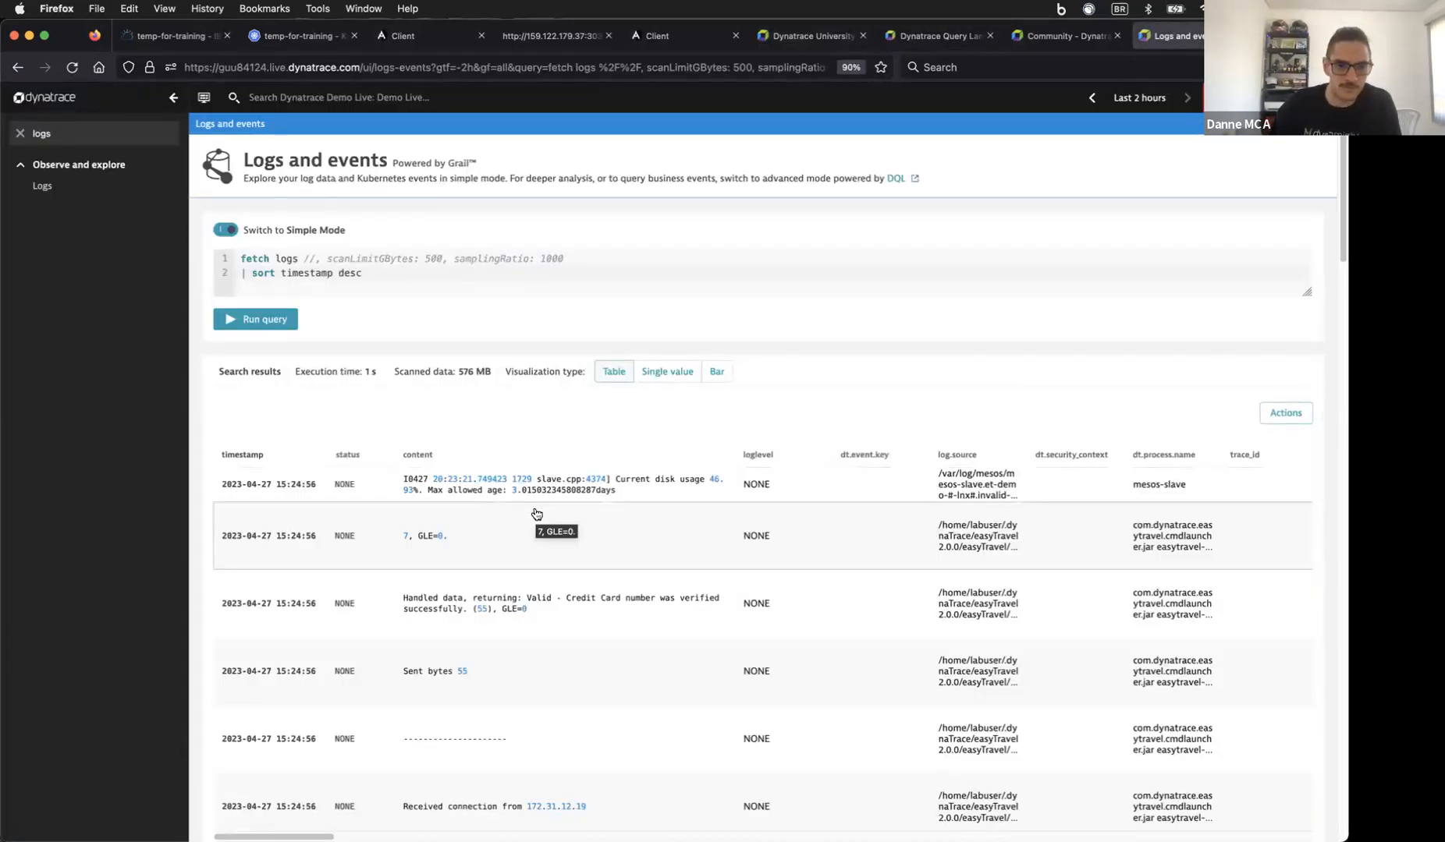
scroll(489, 452, "down", 5)
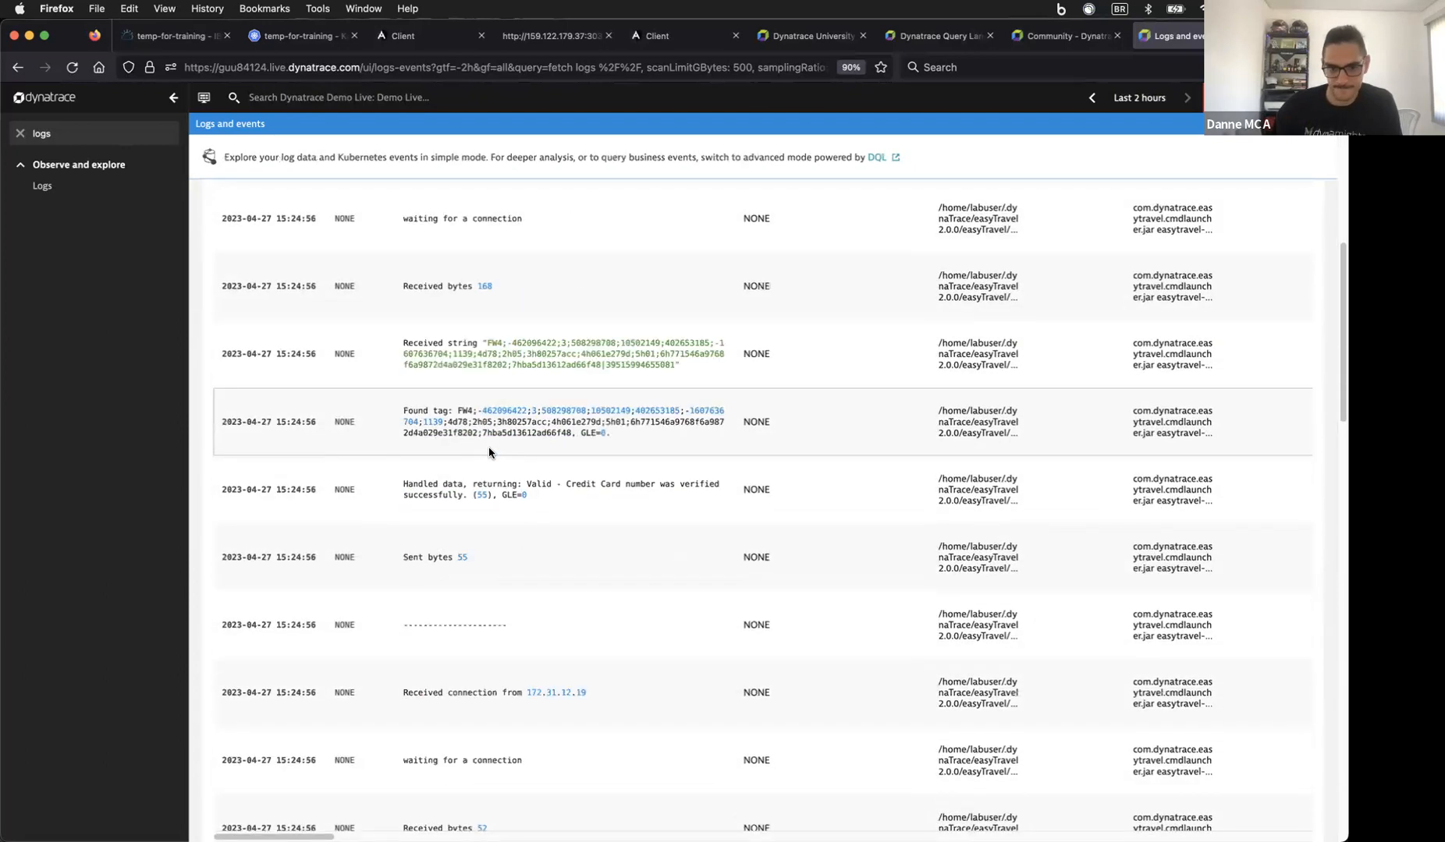
scroll(489, 452, "up", 5)
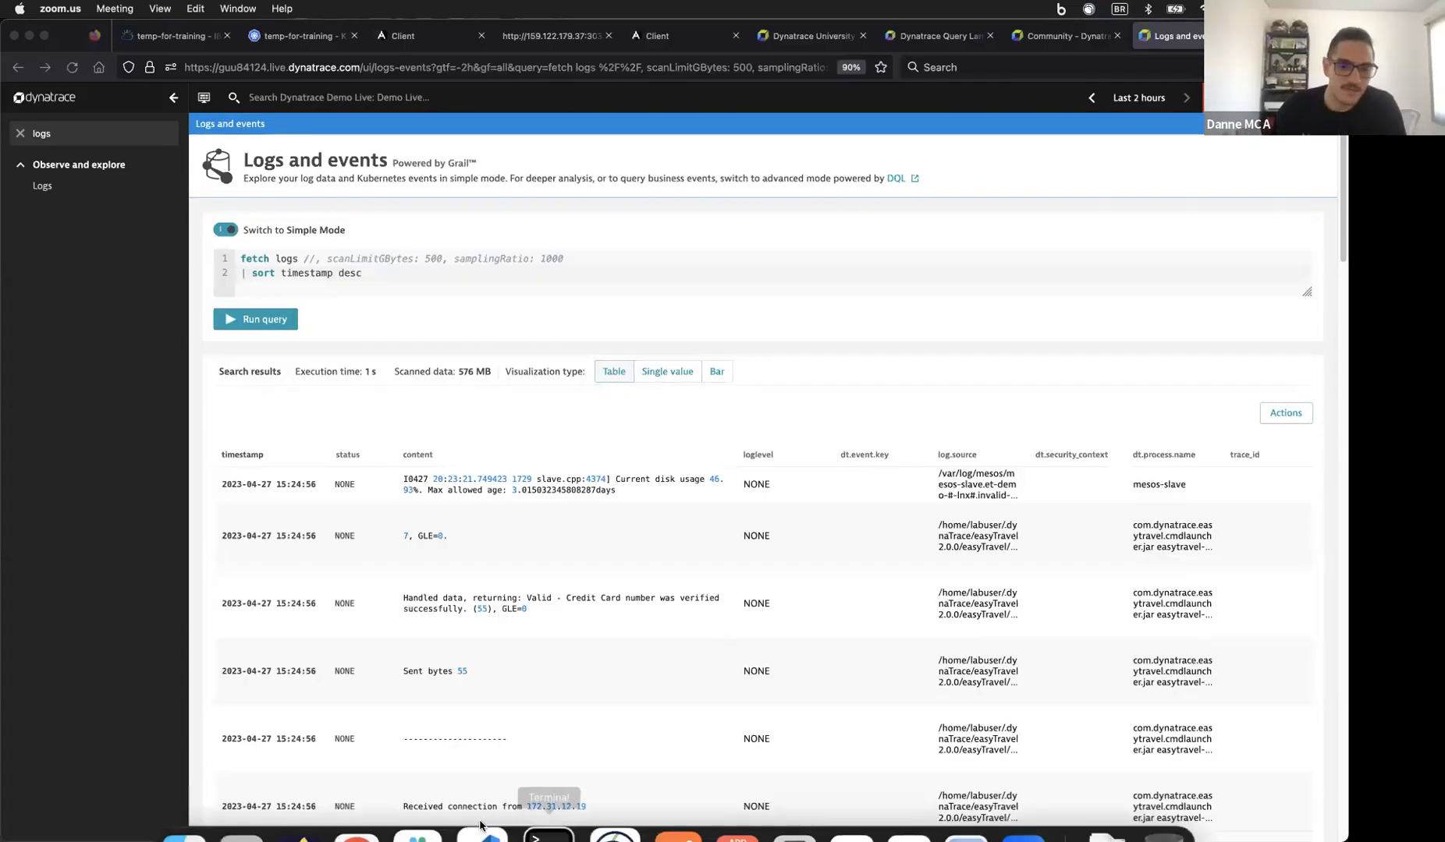
left_click(391, 806)
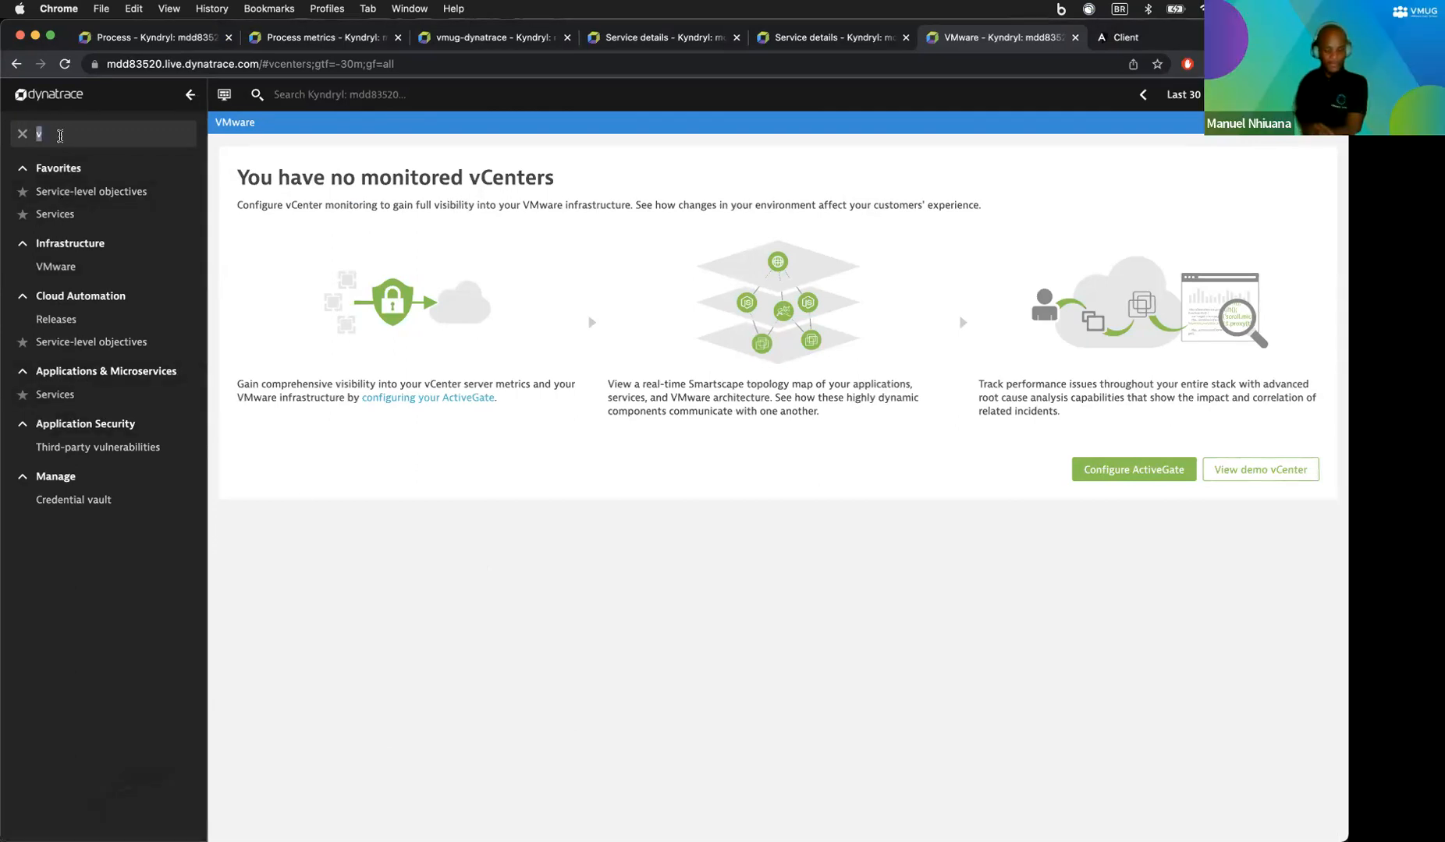
Step: Filter the menu with 'synt' to list the 2 synthetic monitors, then switch to the Add Supplier form
type("synt")
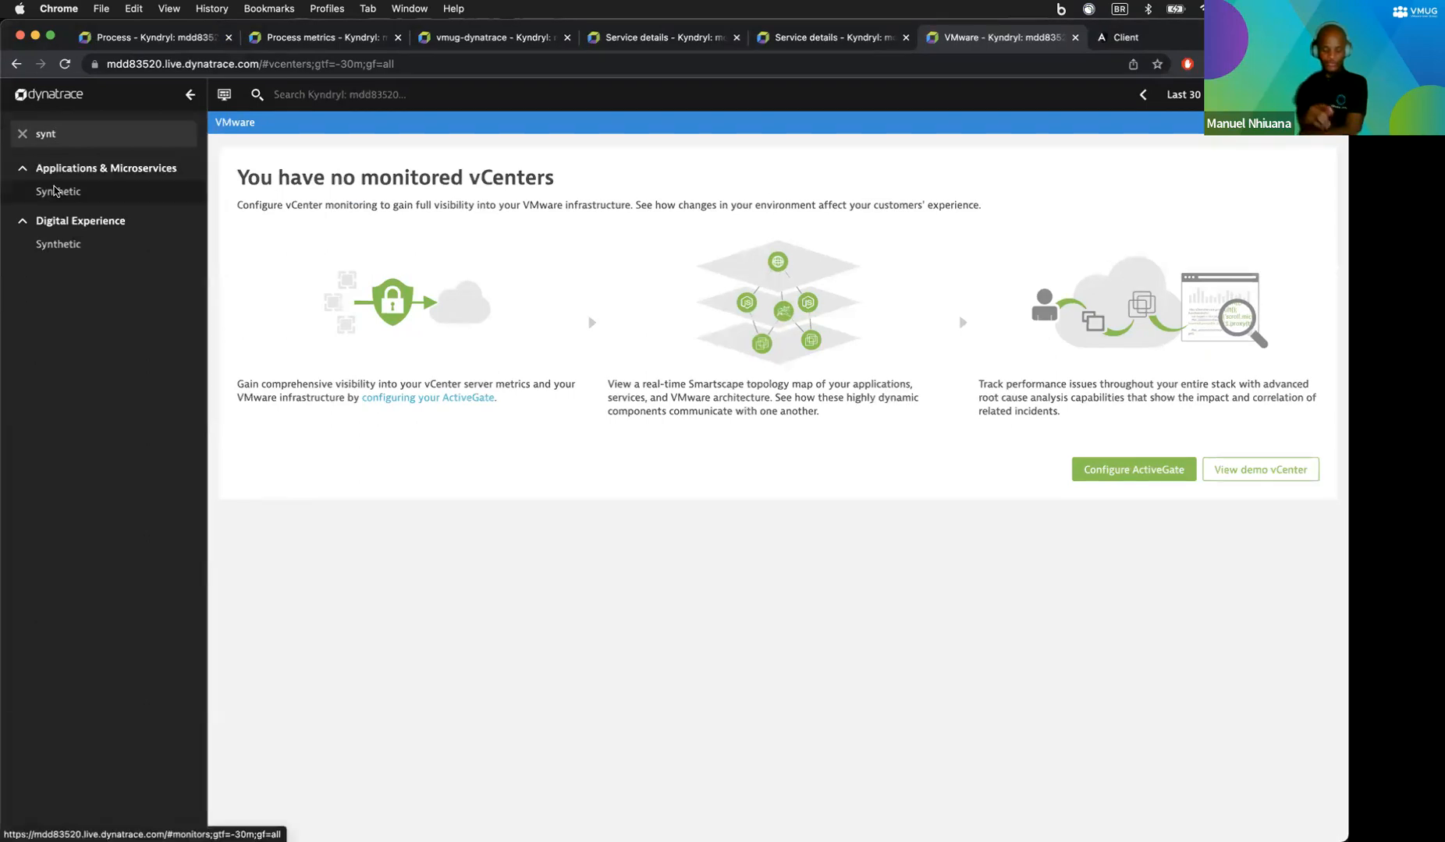
left_click(54, 192)
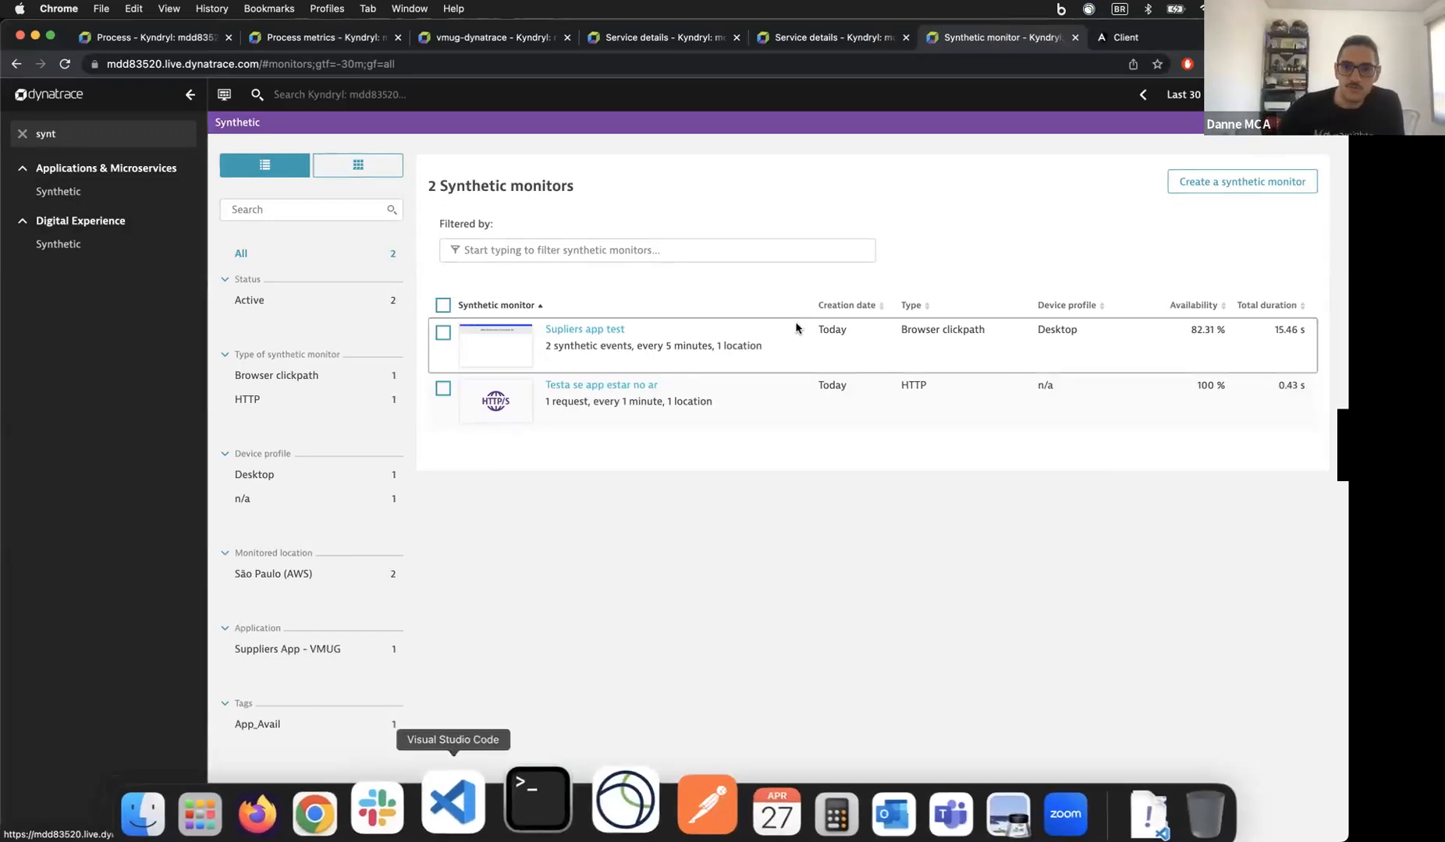
left_click(1123, 36)
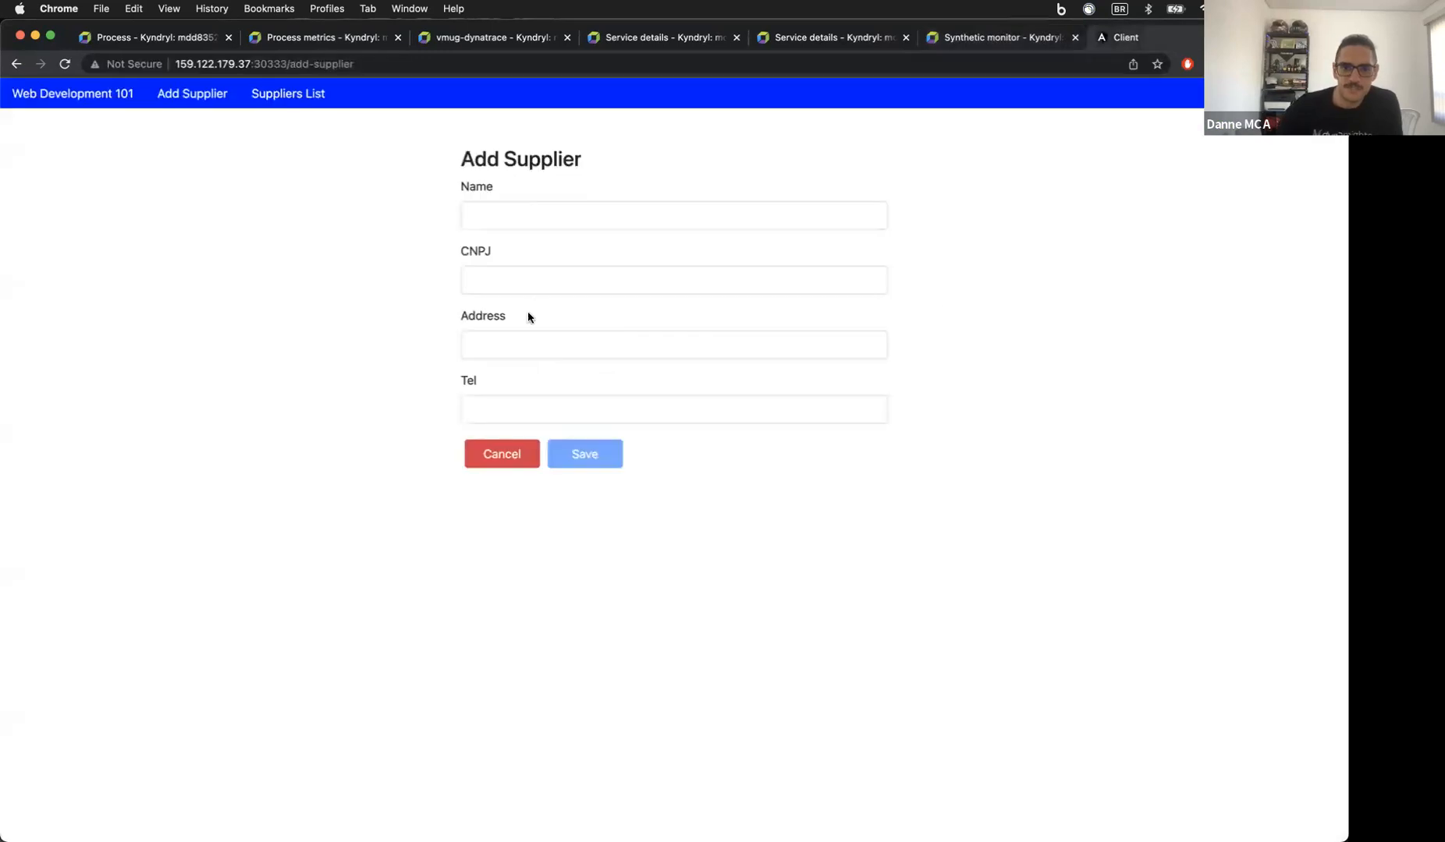
Step: Open the Suppliers List with its 8 suppliers, then return to the synthetic monitors tab
left_click(289, 95)
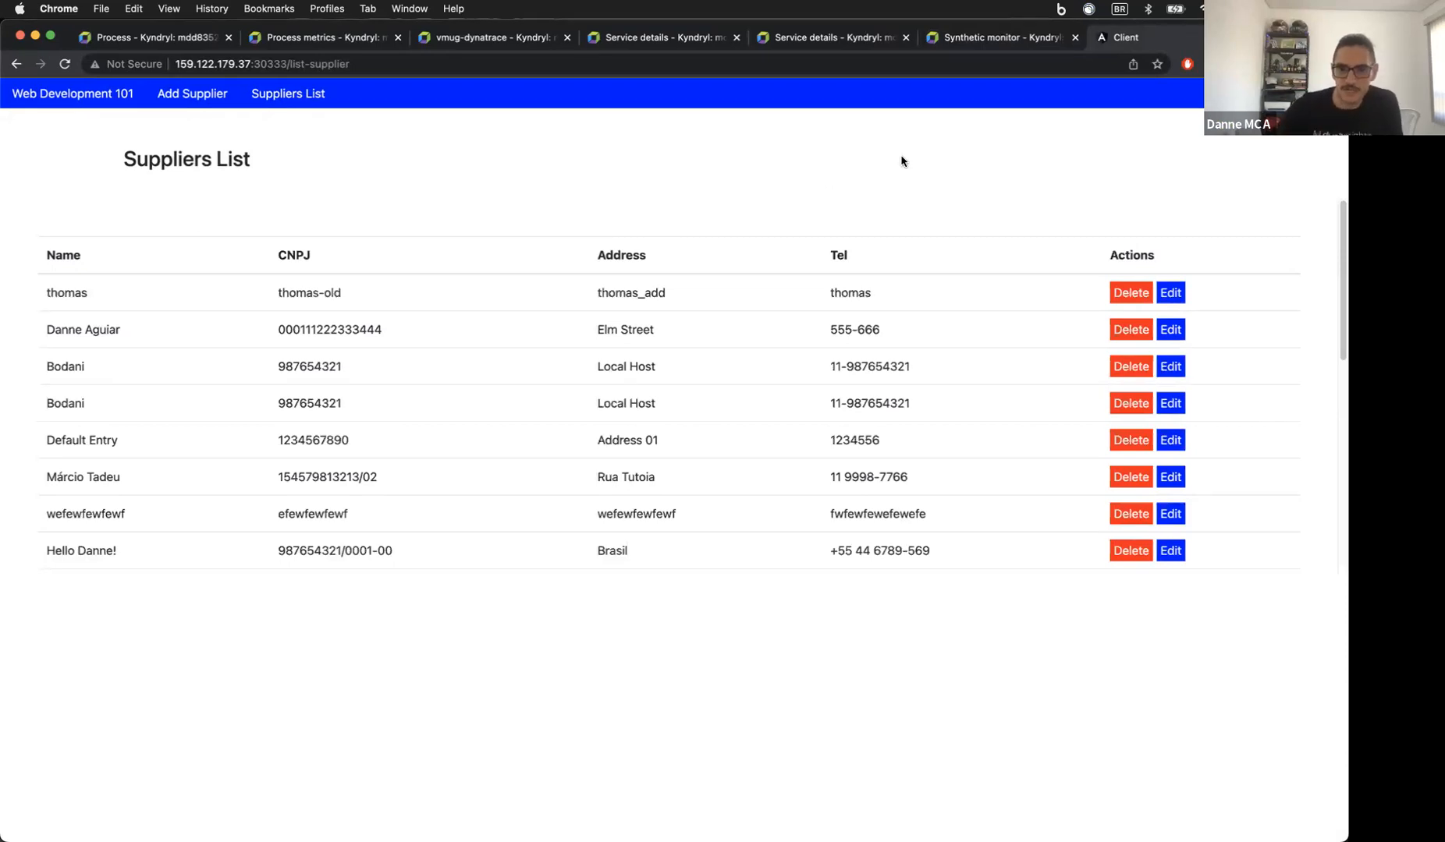
left_click(958, 49)
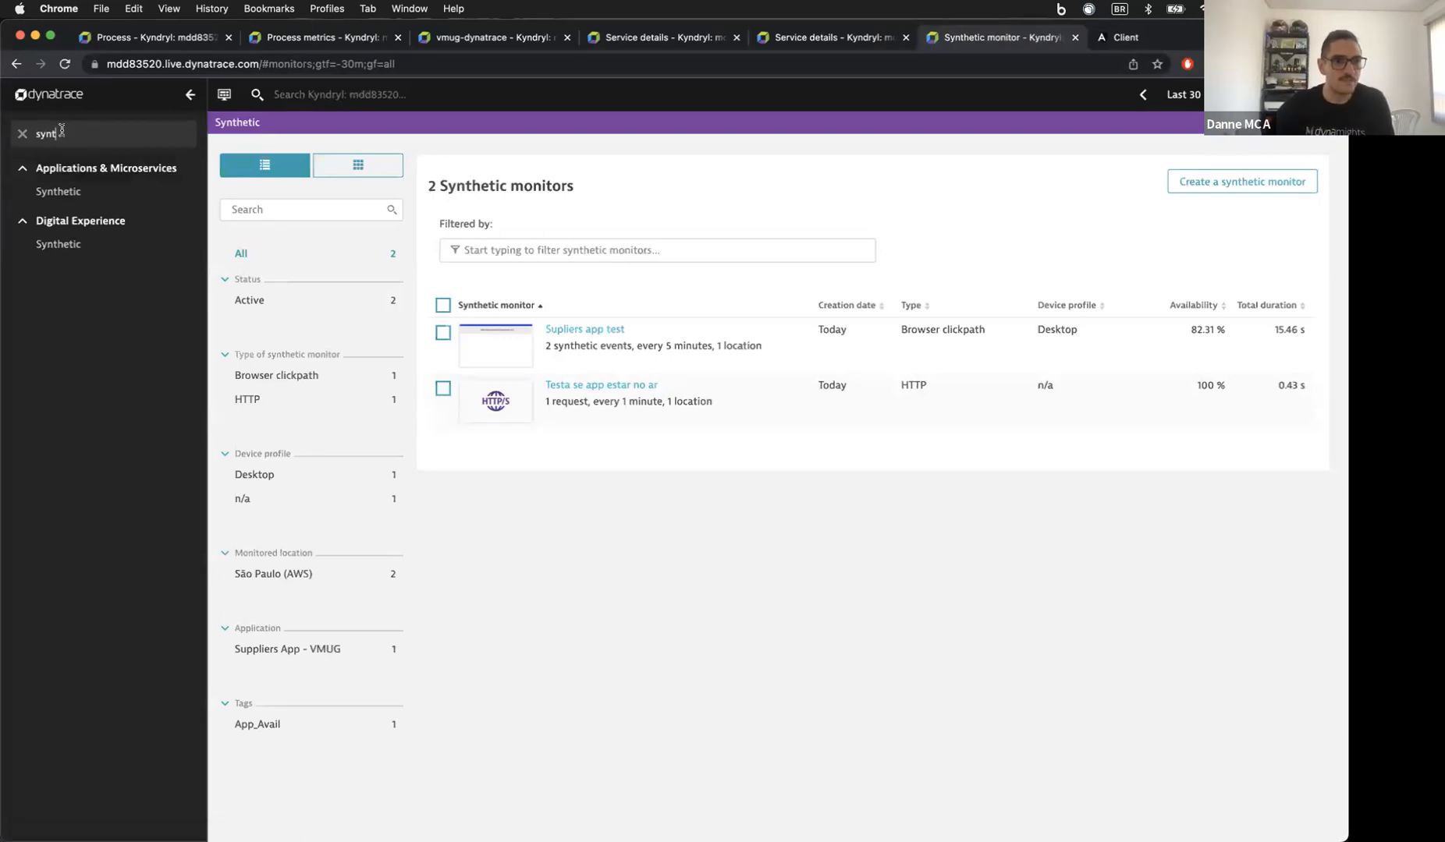
Step: Open the Suppliers App - VMUG application and list its user sessions
left_click(78, 196)
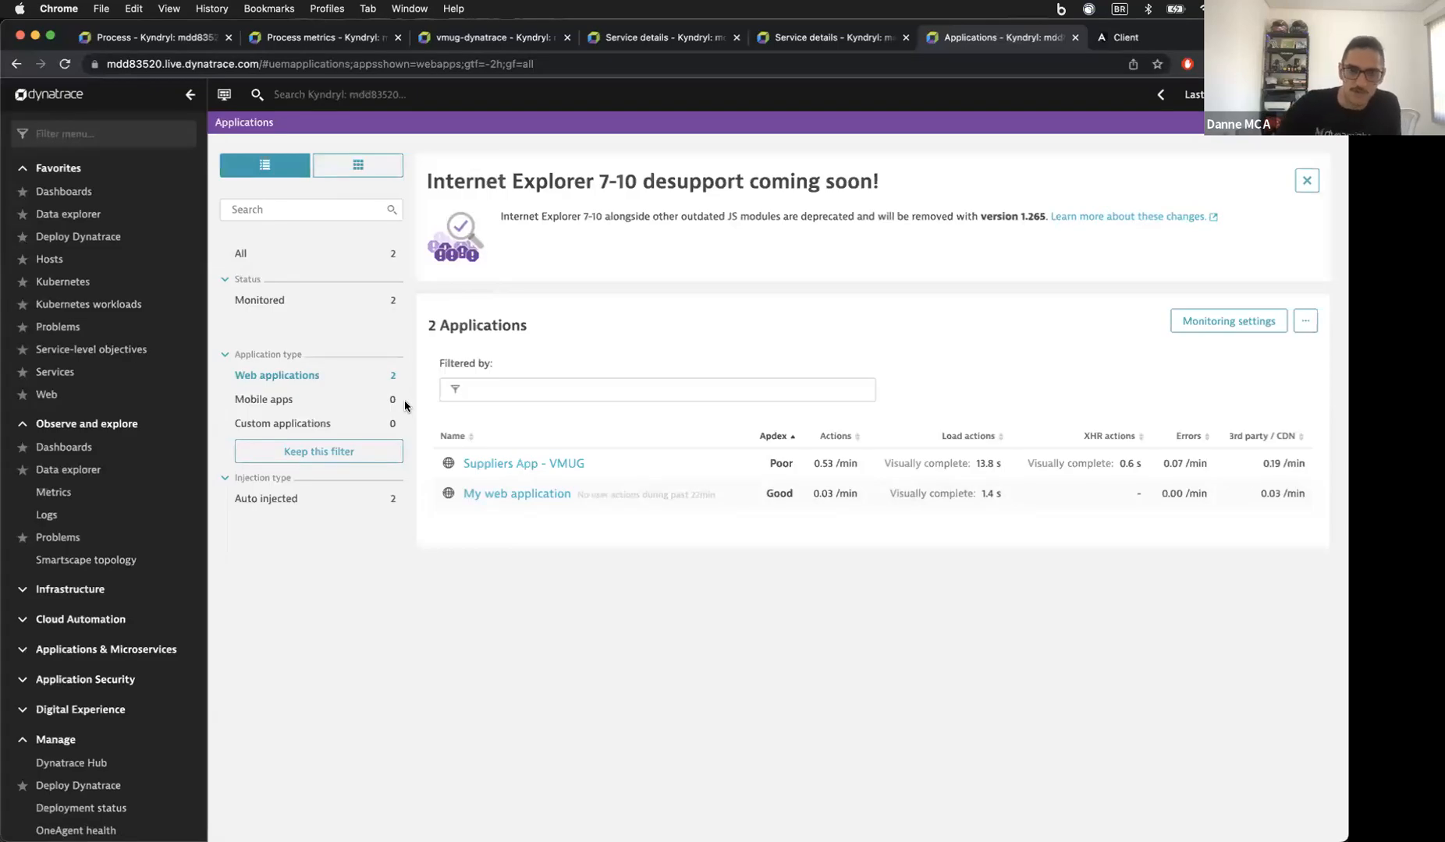
left_click(546, 463)
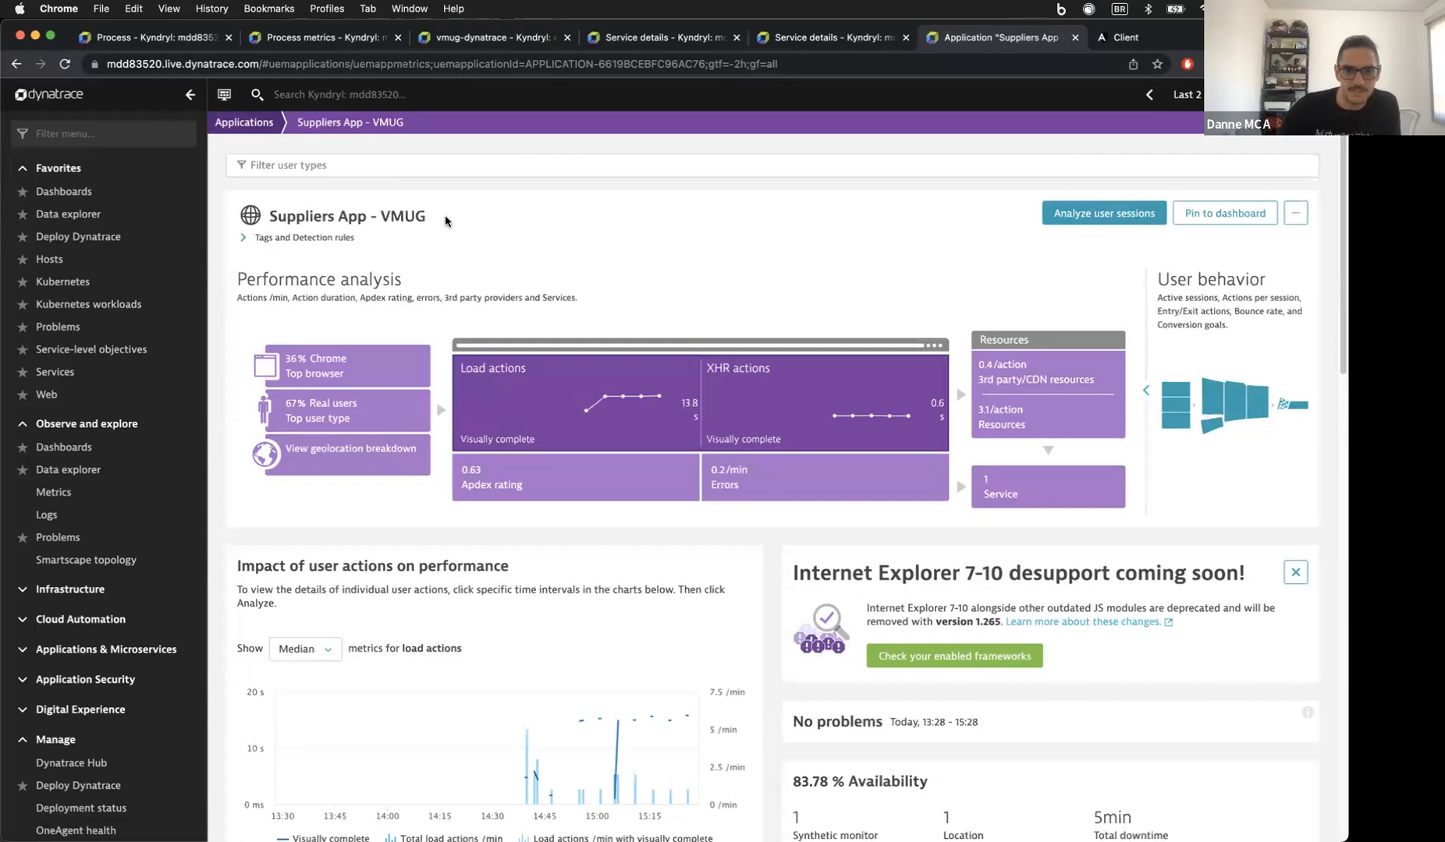
left_click(1092, 226)
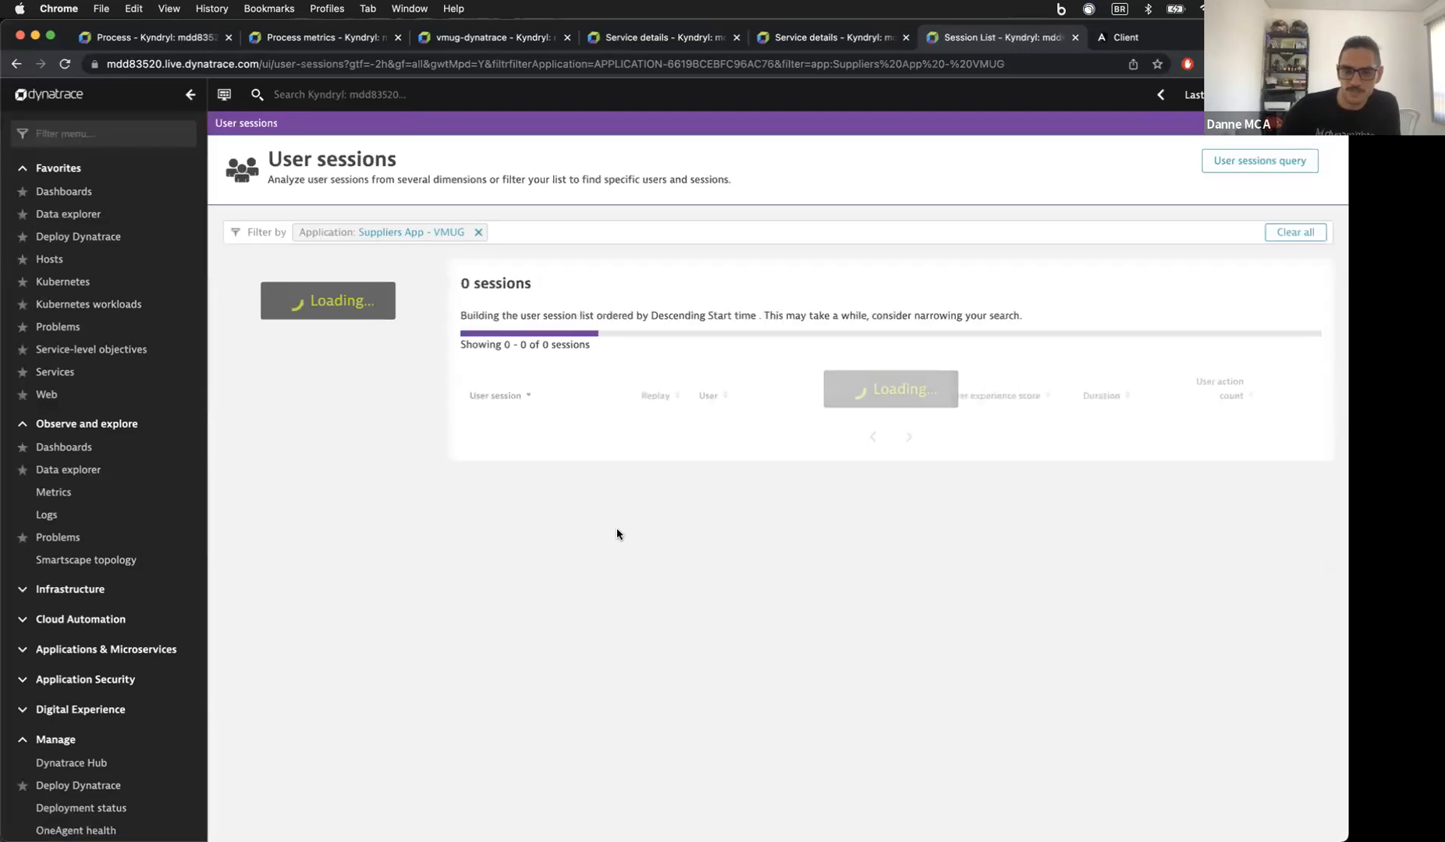
Step: Open the tagged user's profile and their tolerable 4-second session from Apr 27, 14:40
scroll(725, 541, "down", 5)
scroll(730, 545, "down", 3)
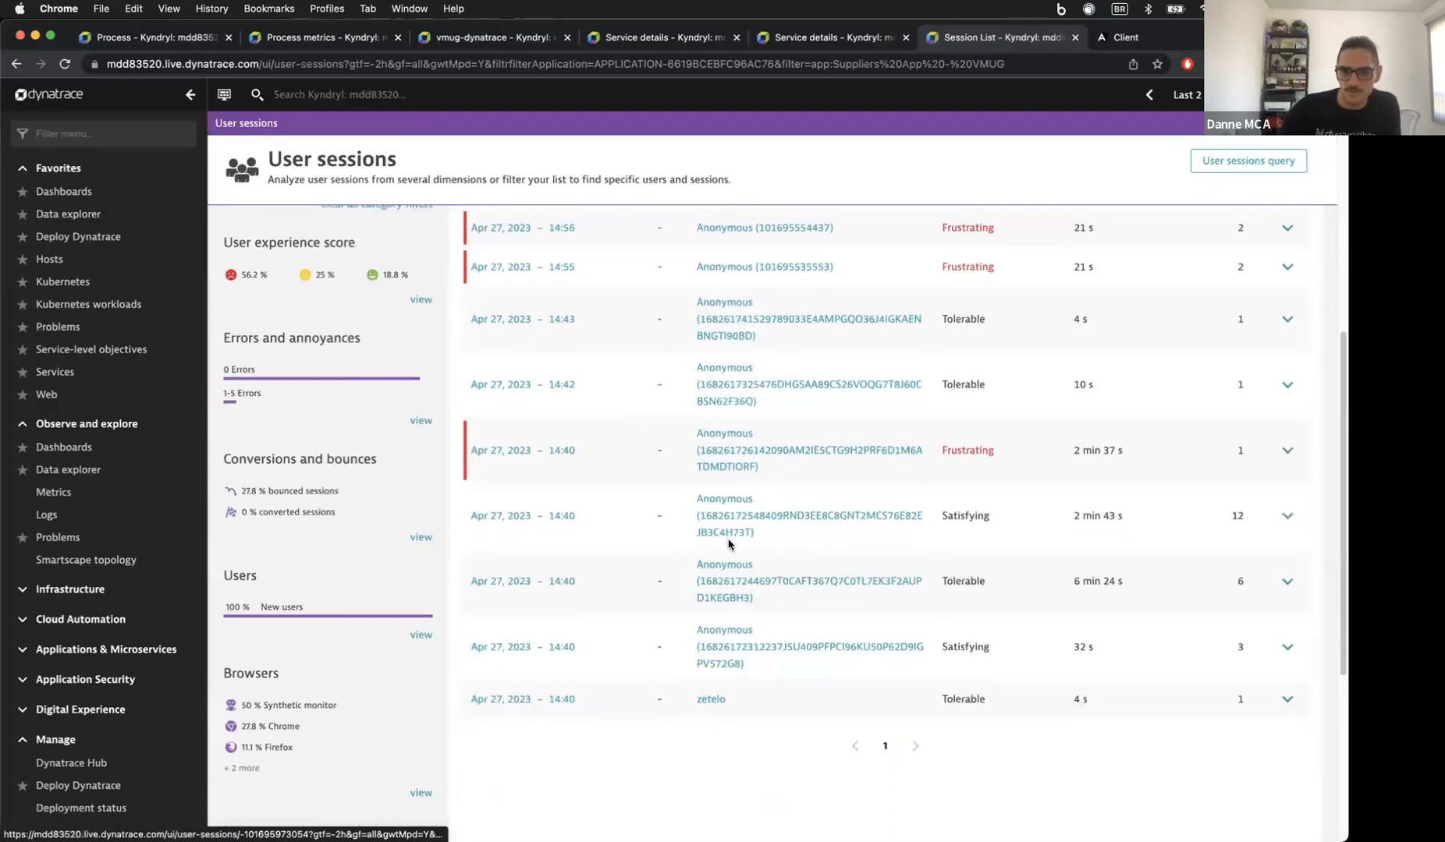
left_click(709, 694)
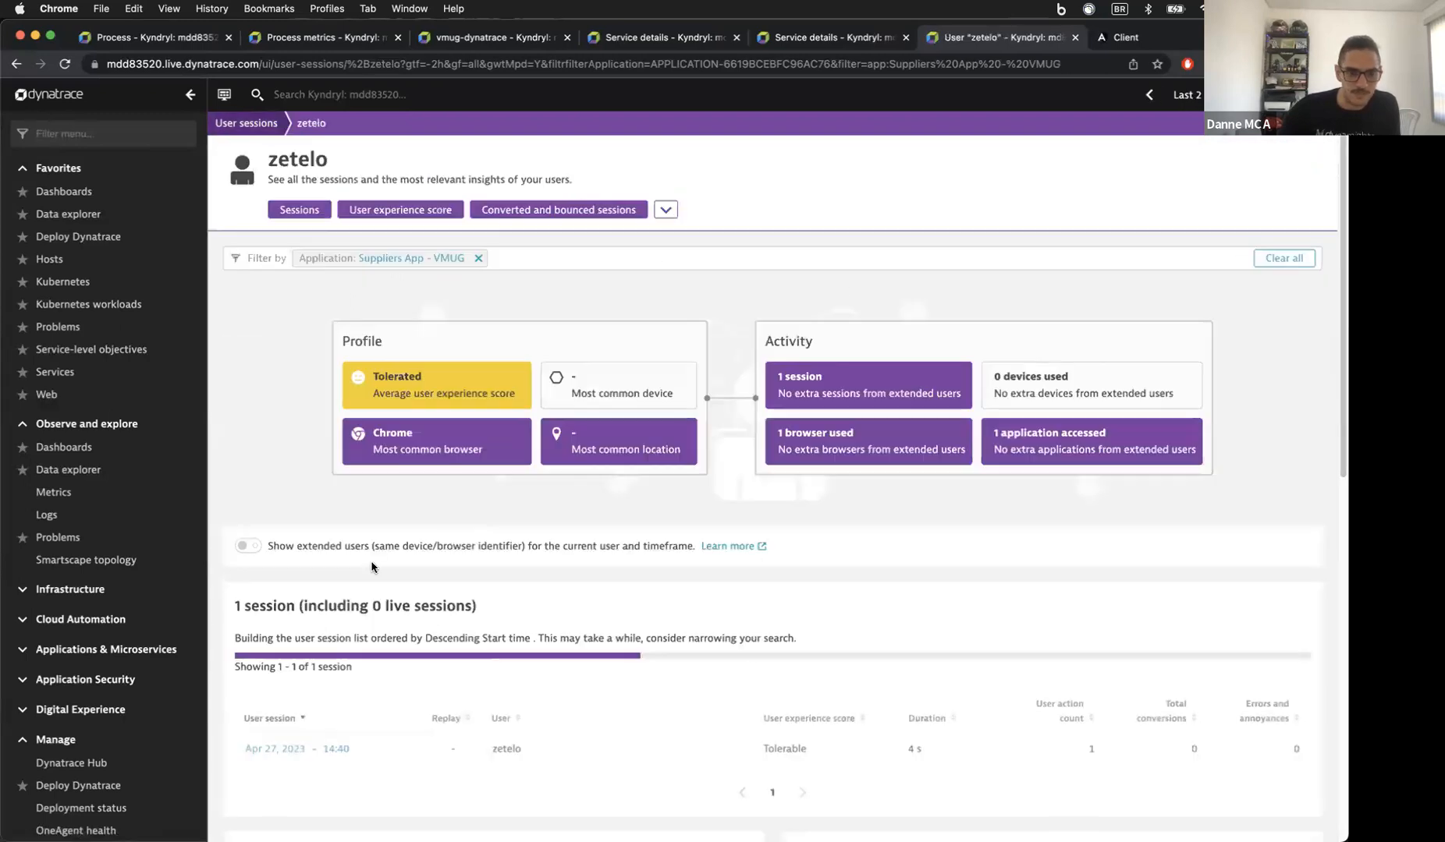
scroll(333, 513, "down", 5)
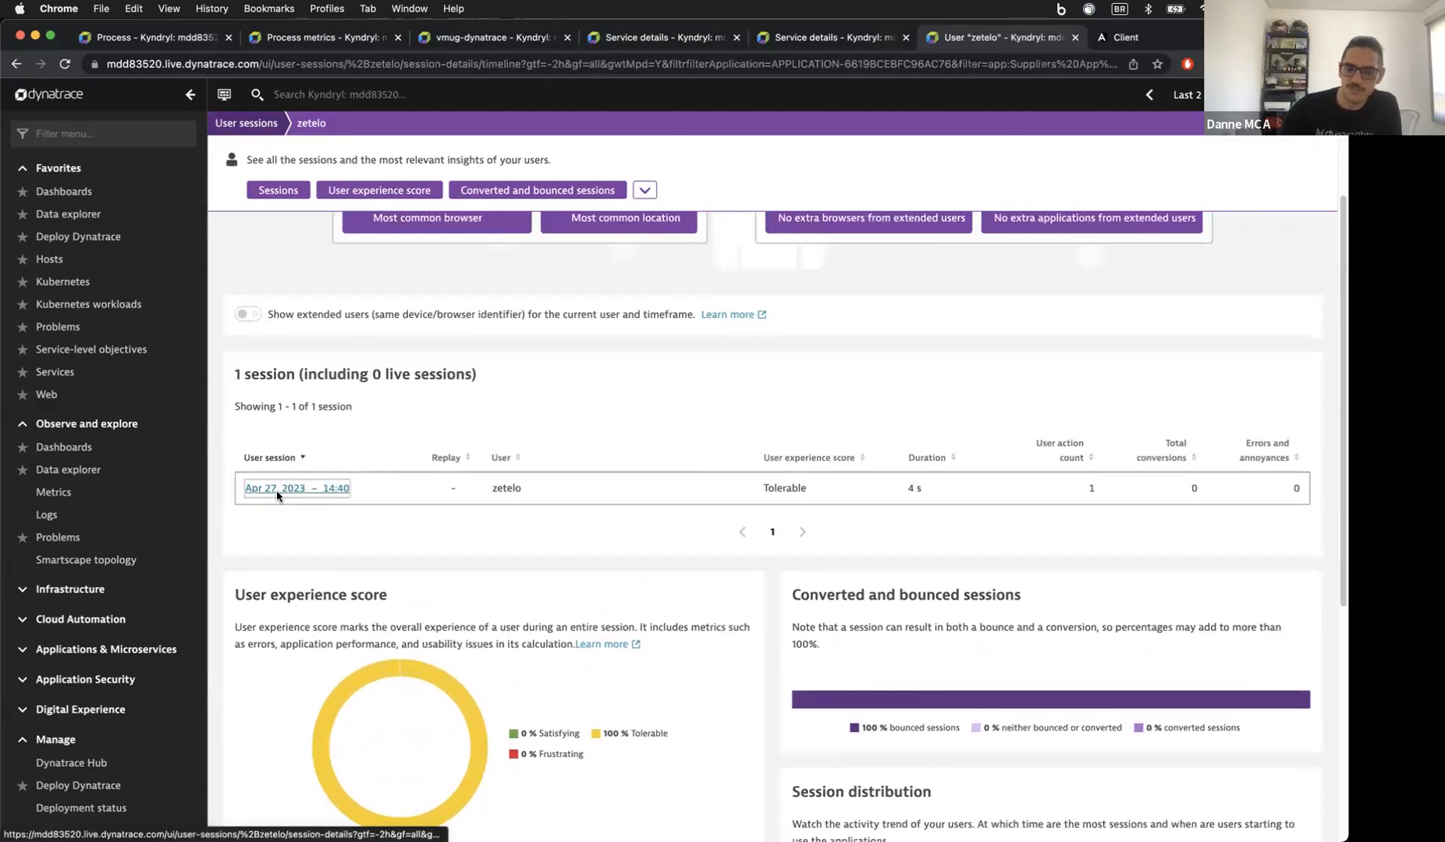
left_click(275, 493)
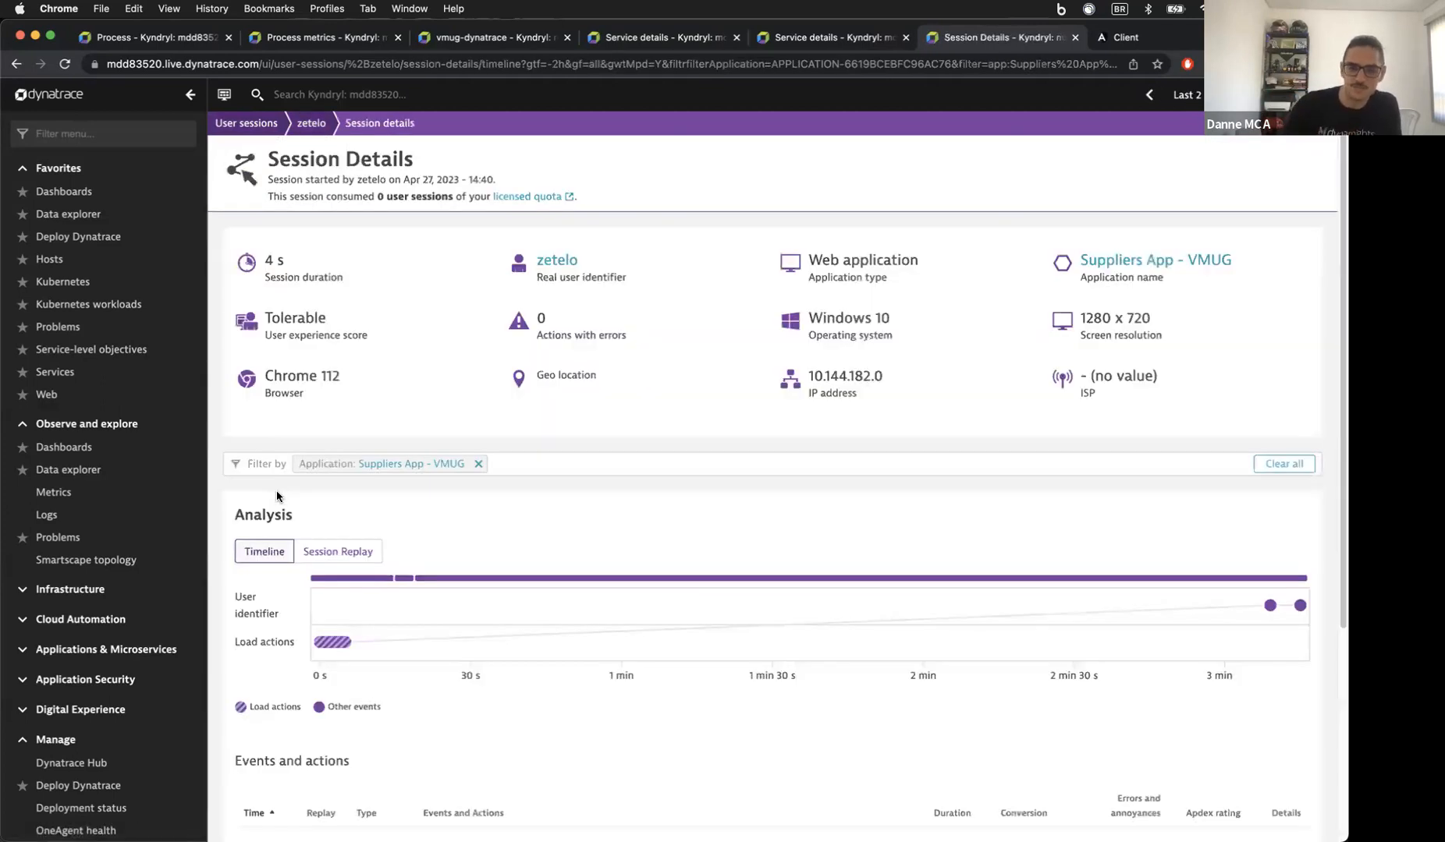
Step: Switch back and forth between the session's replay and its timeline and events list
left_click(351, 552)
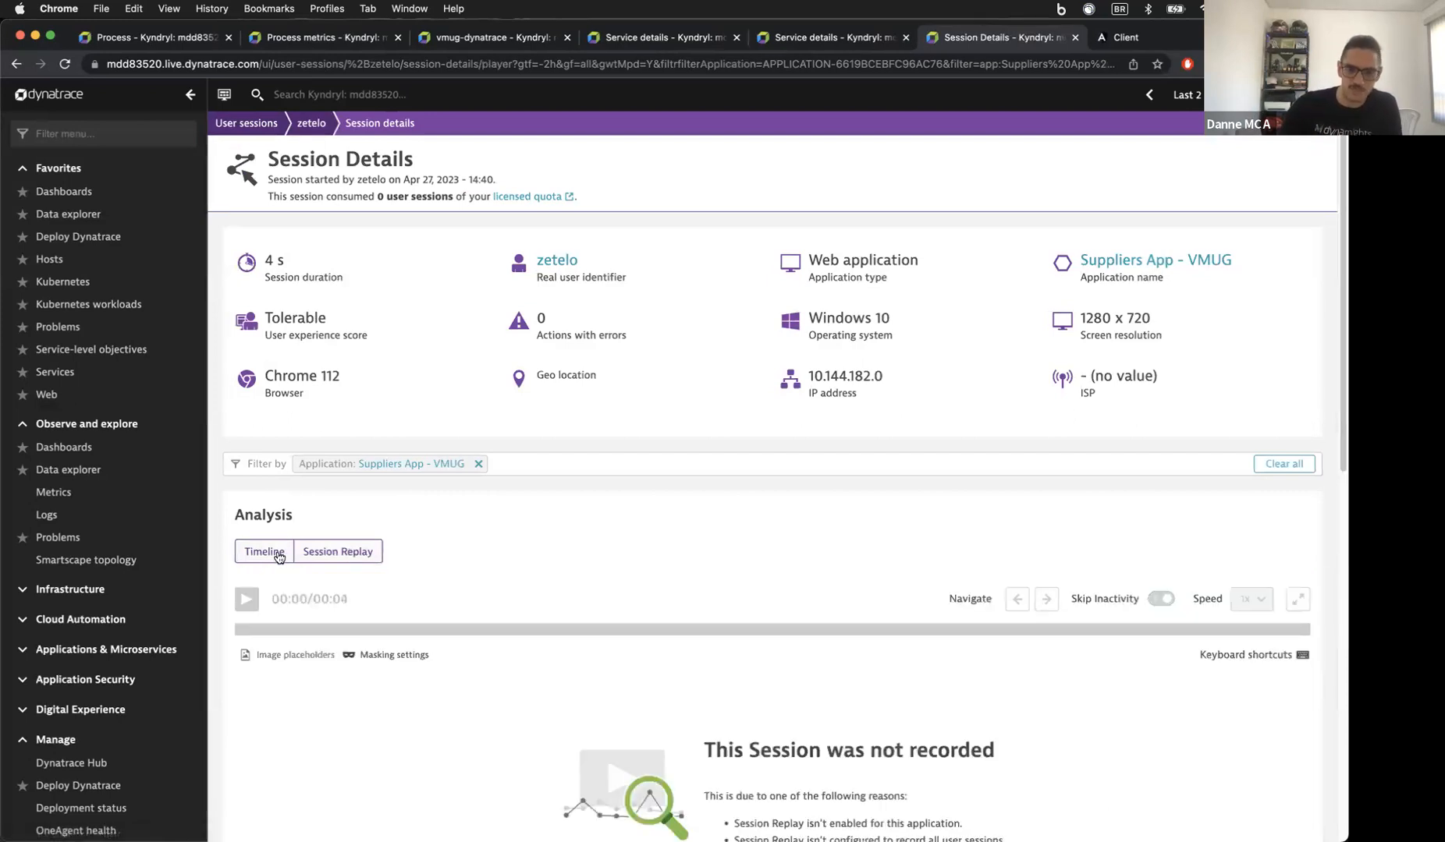
scroll(477, 580, "down", 2)
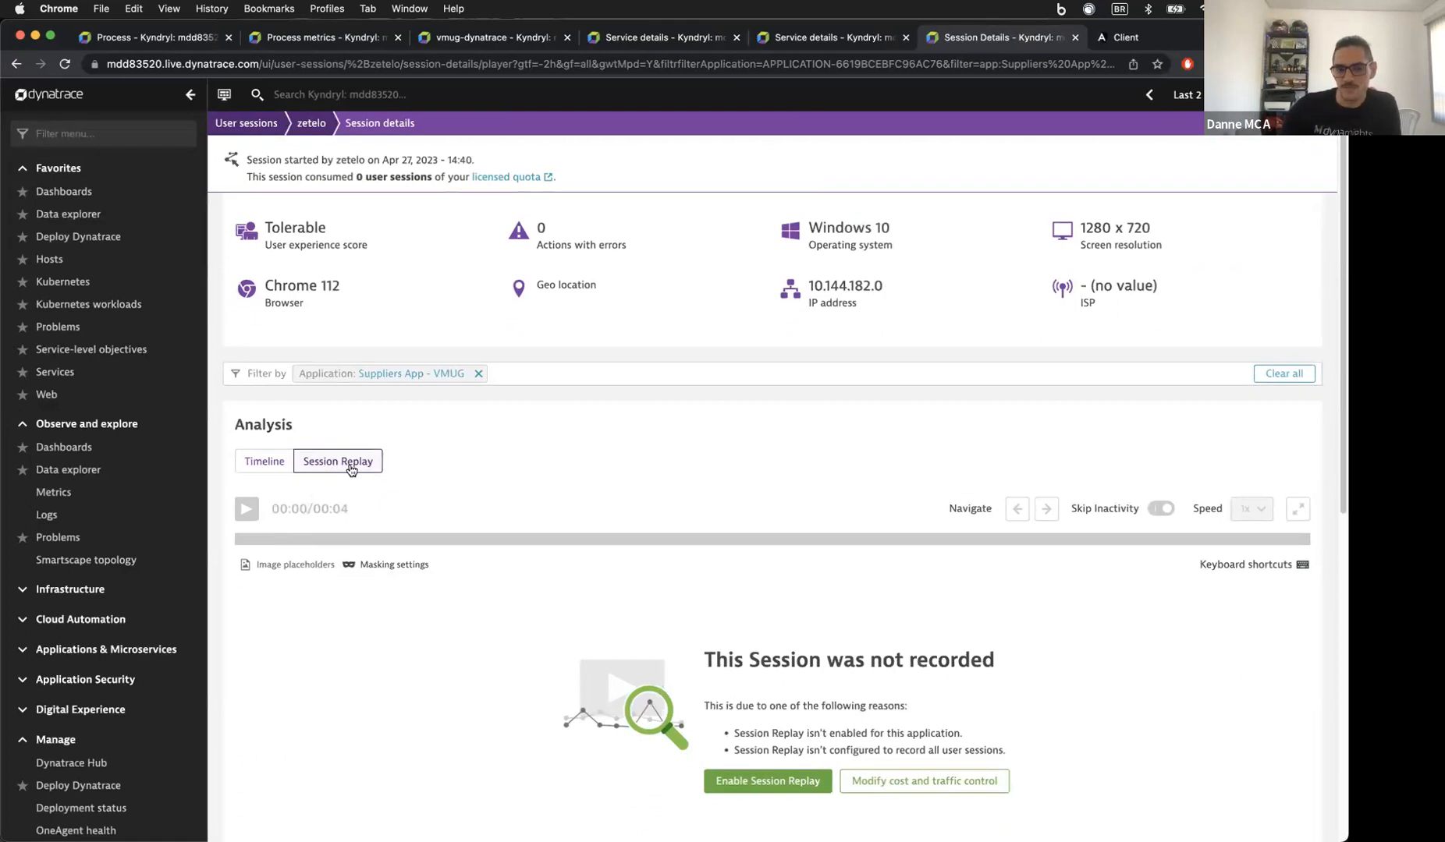
left_click(285, 464)
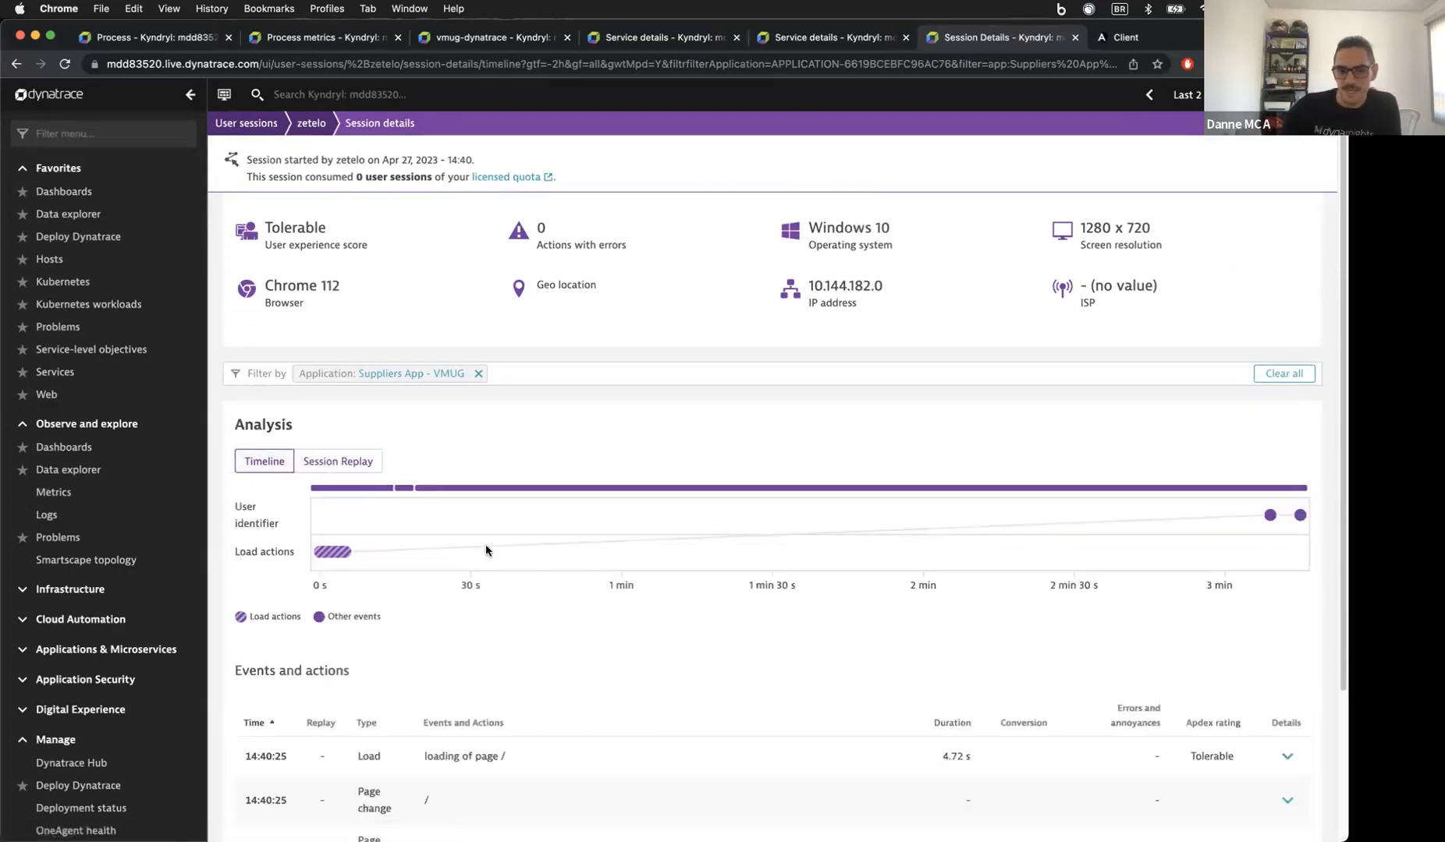
scroll(476, 545, "down", 4)
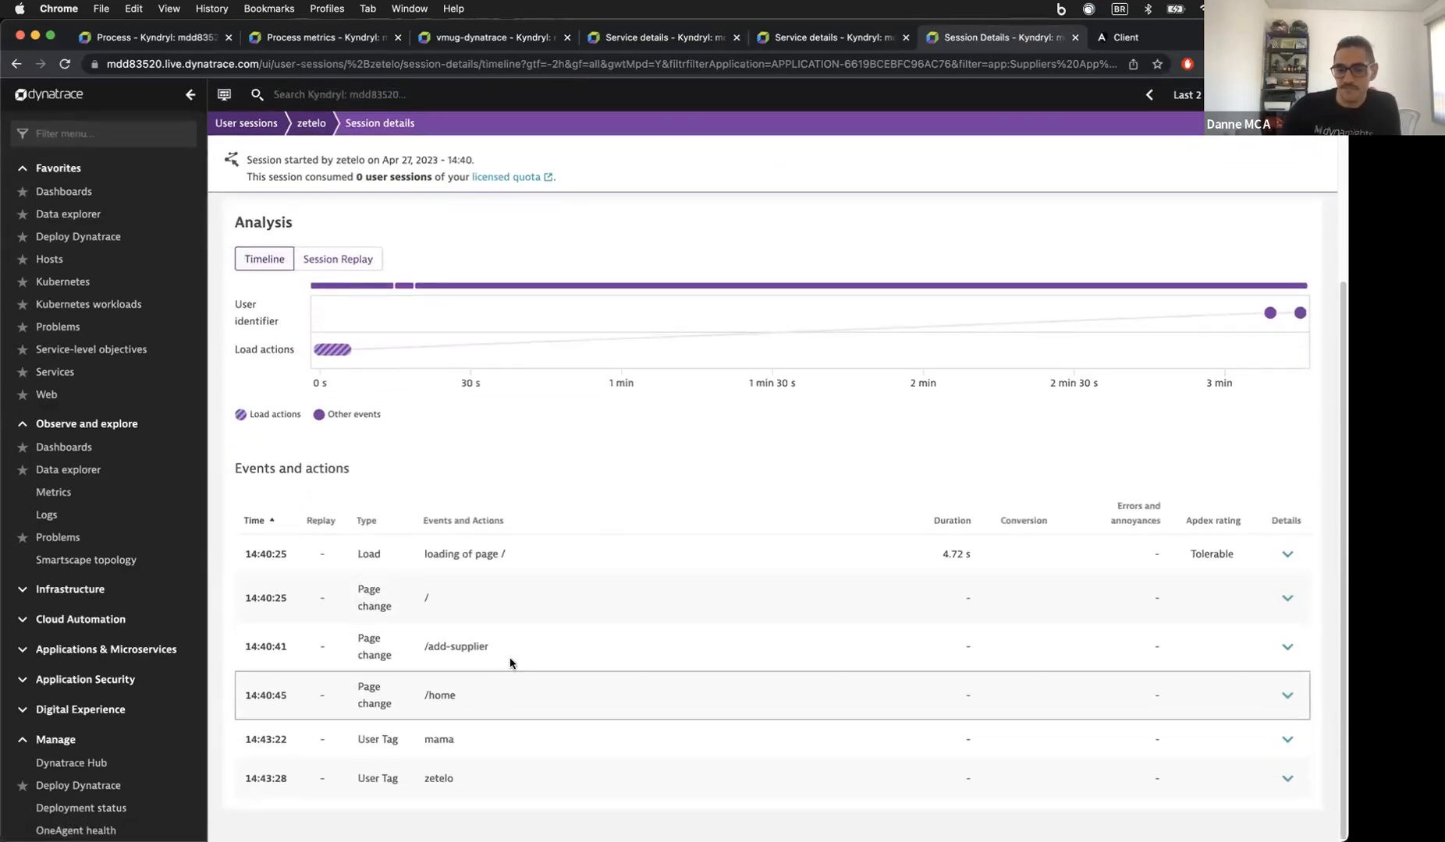
left_click(338, 259)
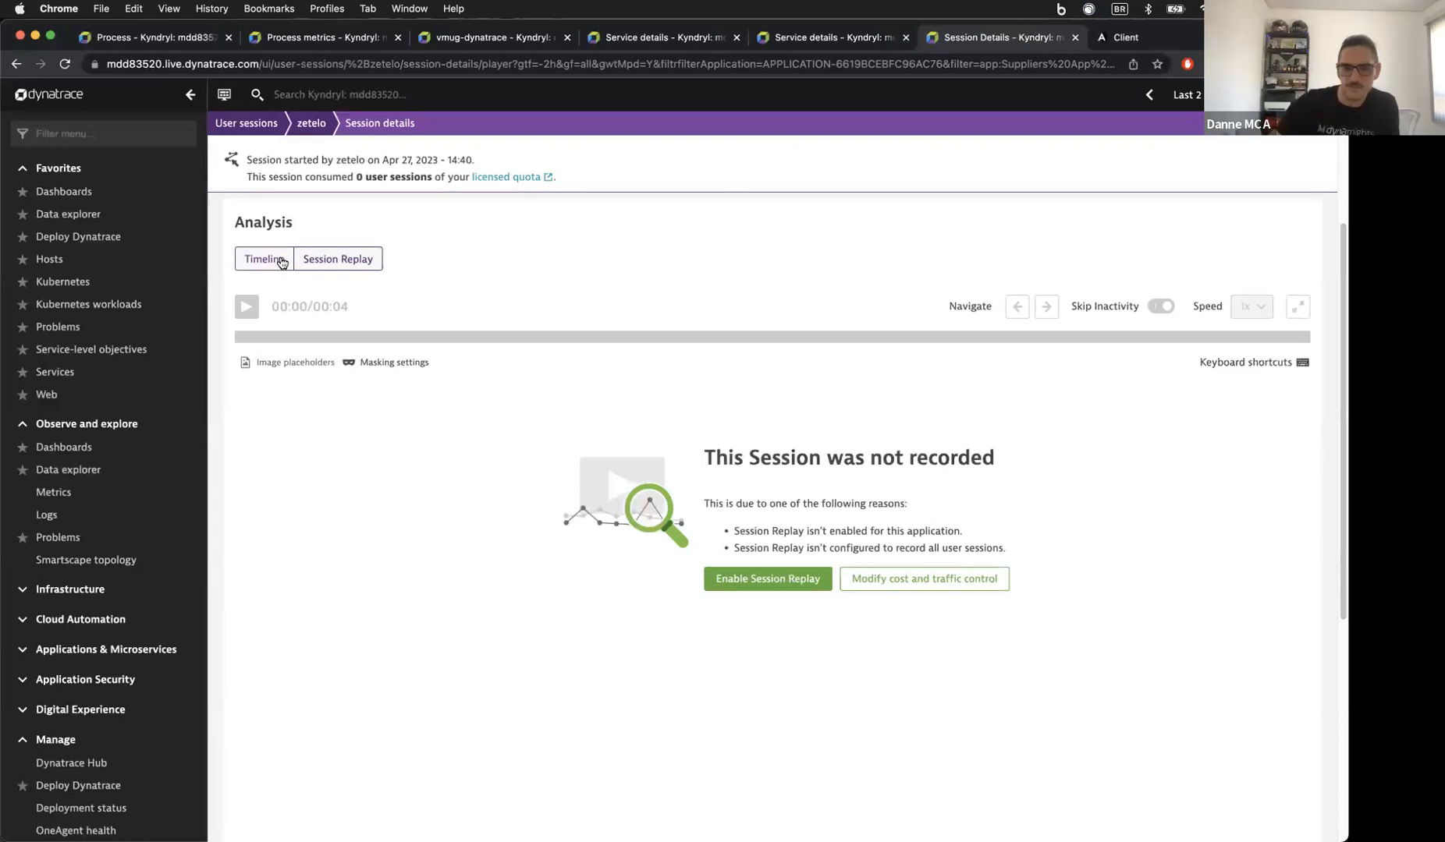
left_click(282, 262)
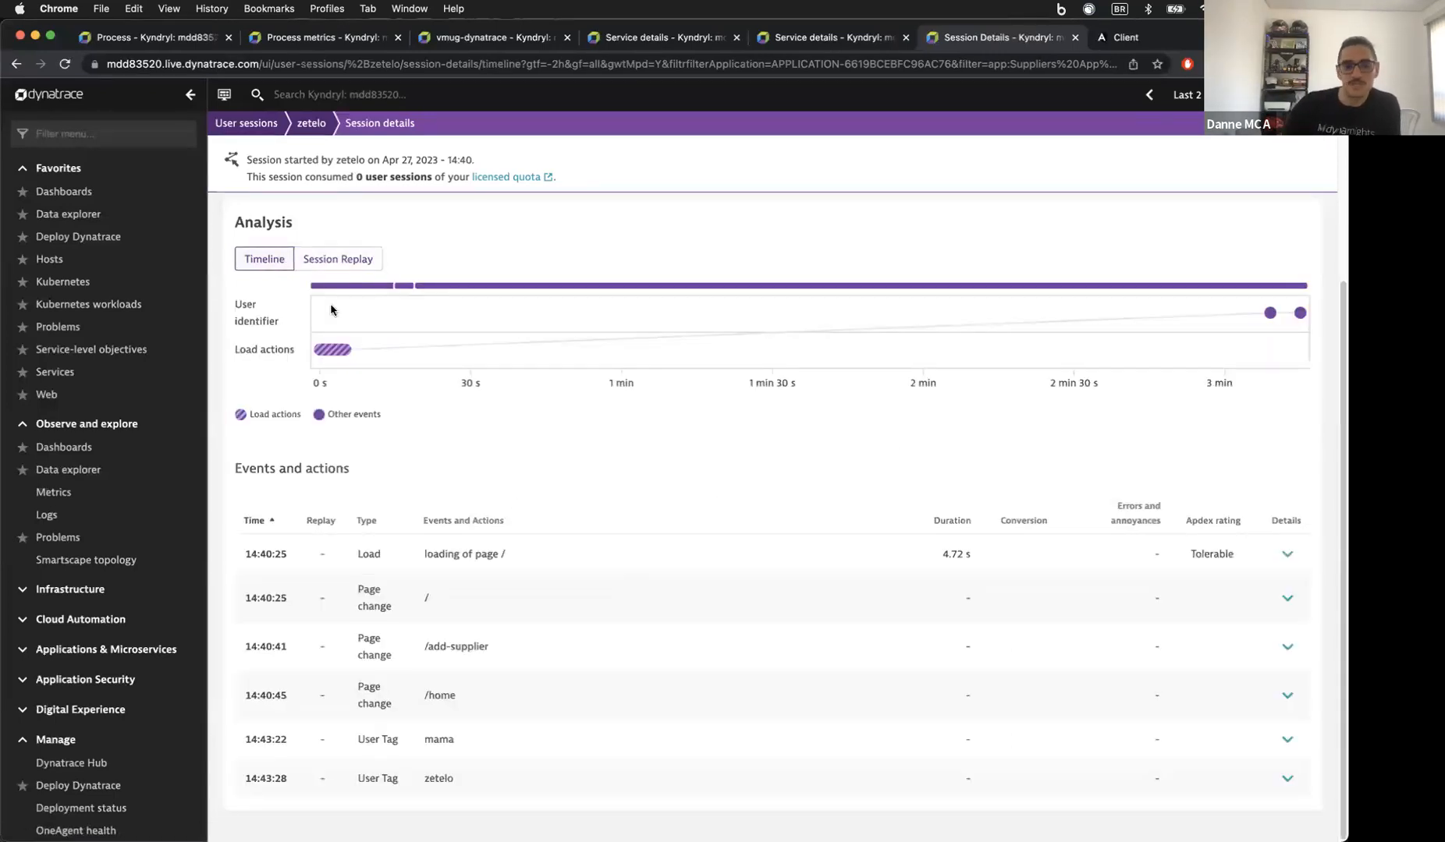
left_click(347, 265)
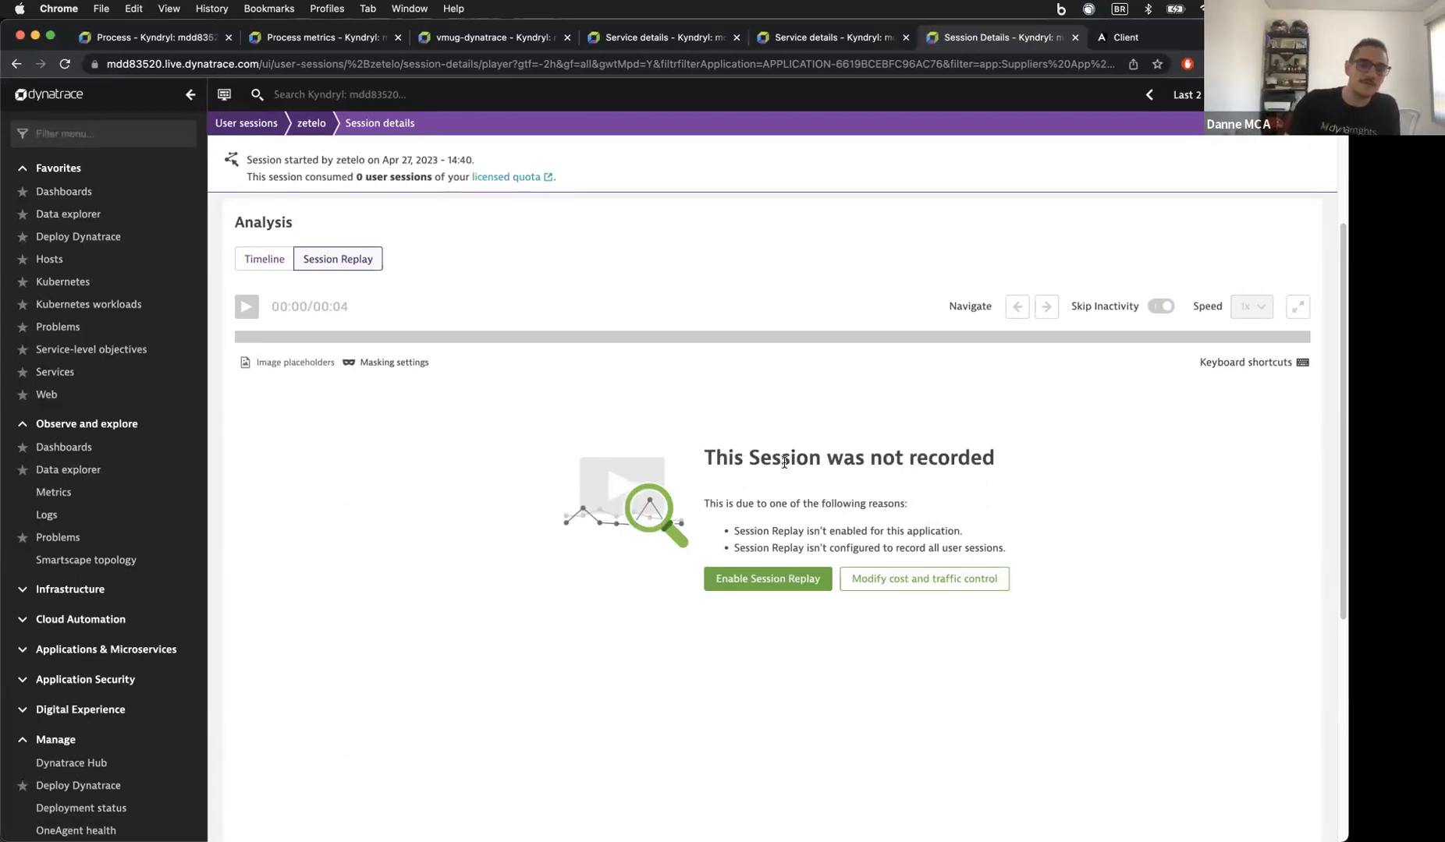
left_click(268, 261)
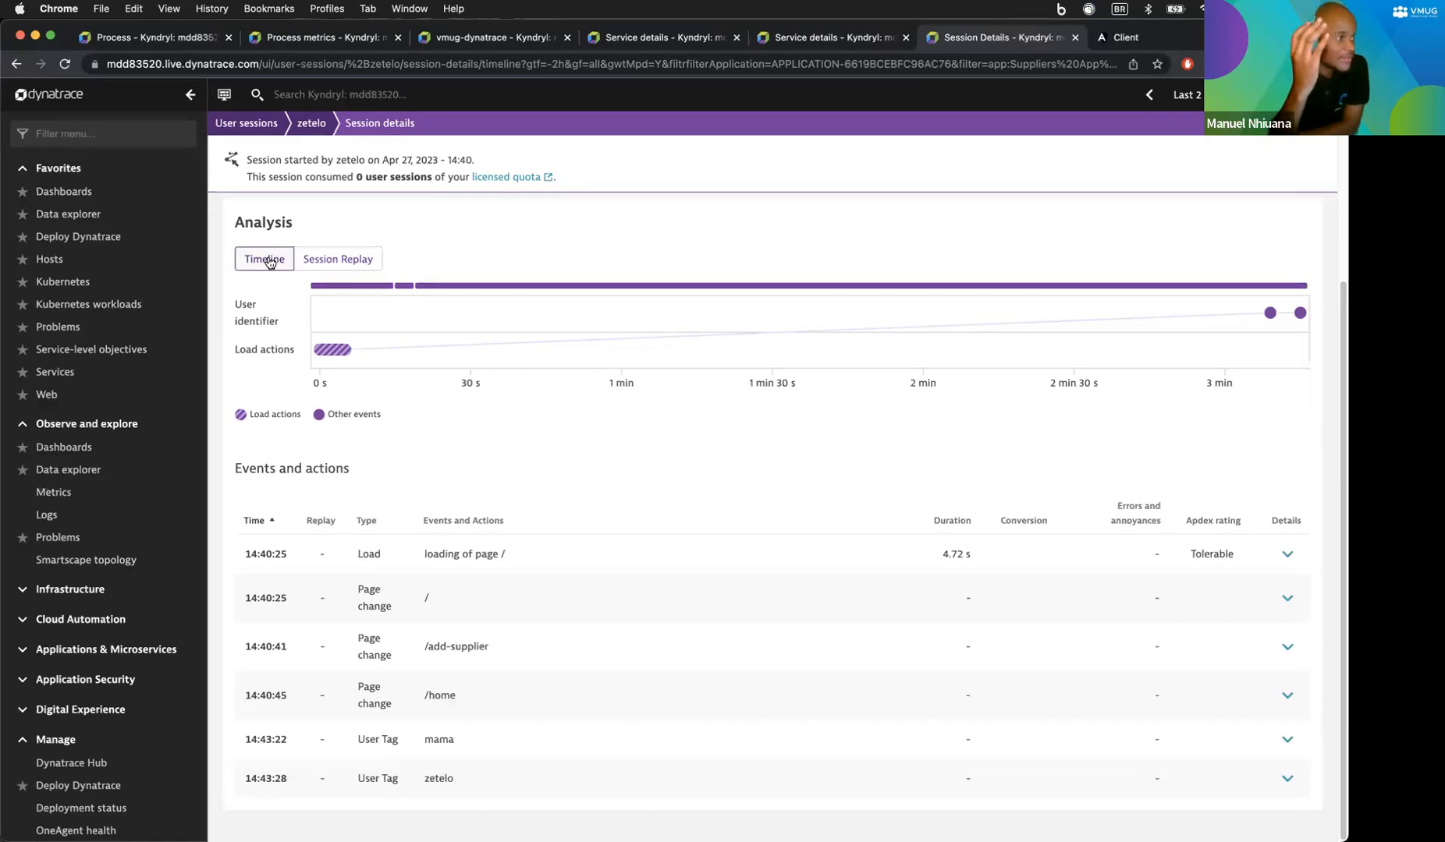
Step: Check the browser name in the session summary, then return to the User sessions list
scroll(518, 333, "up", 5)
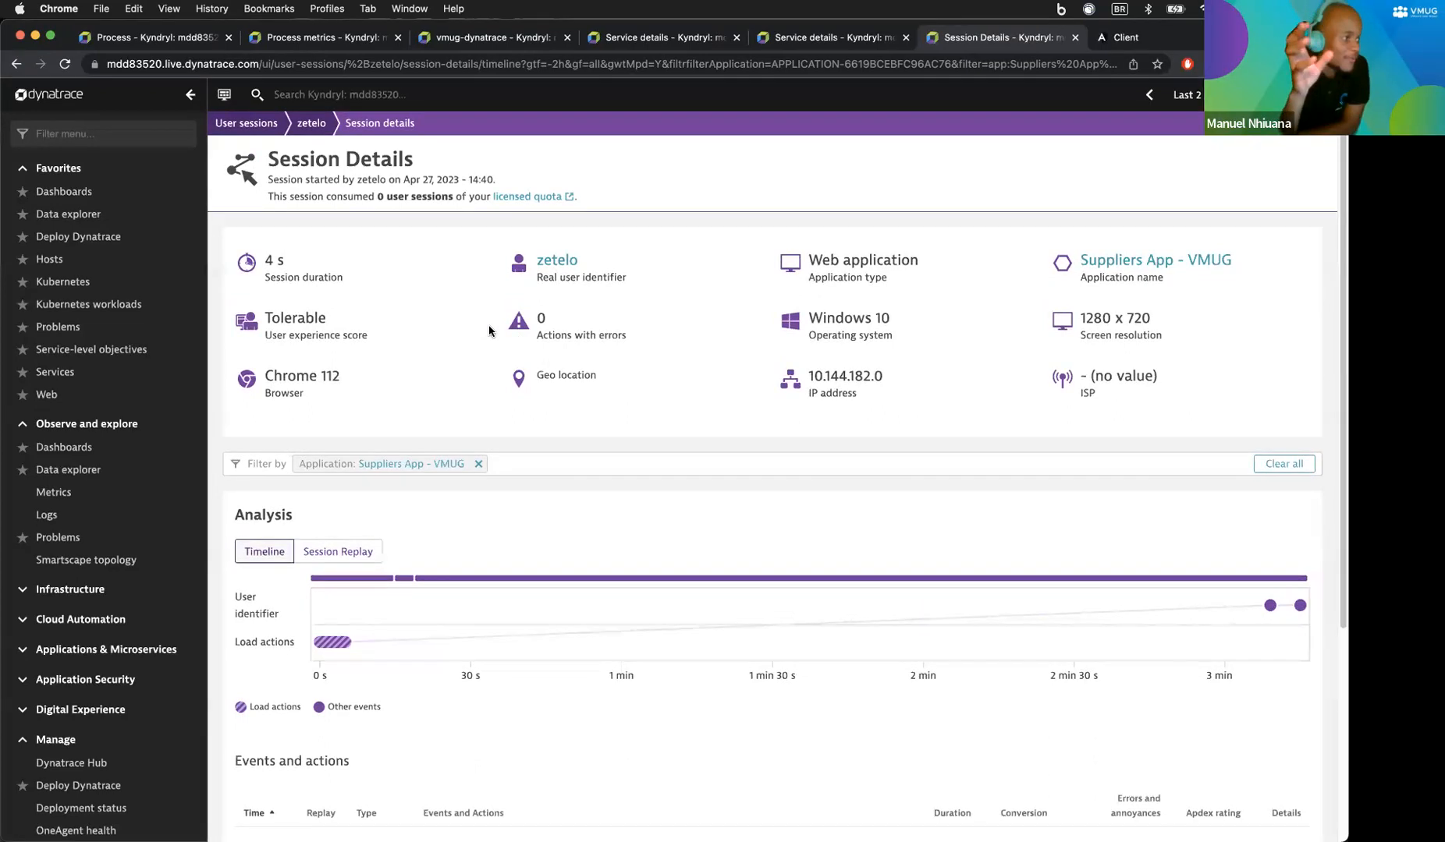
left_click_drag(283, 378, 321, 378)
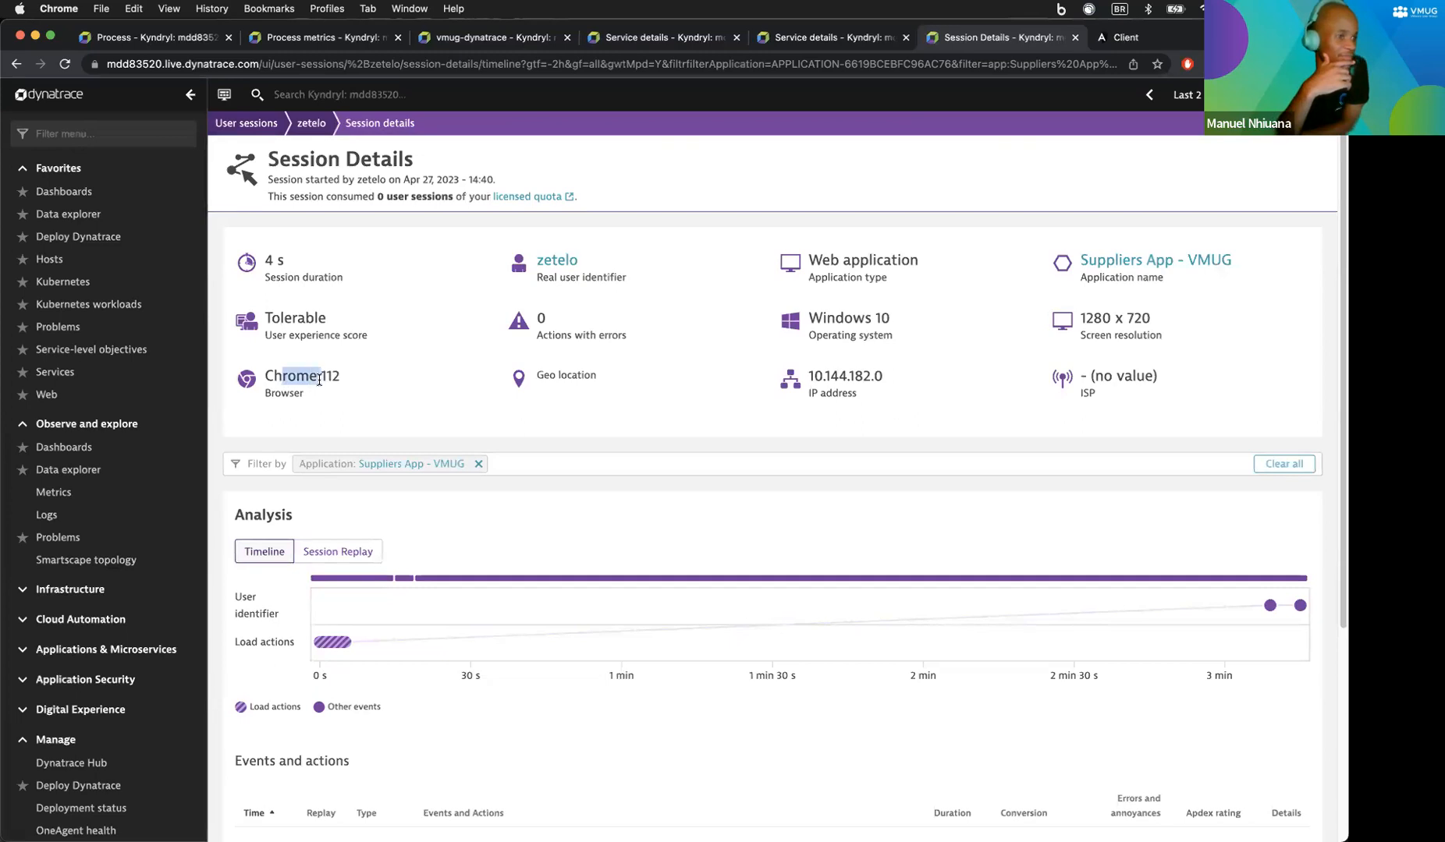
left_click(260, 129)
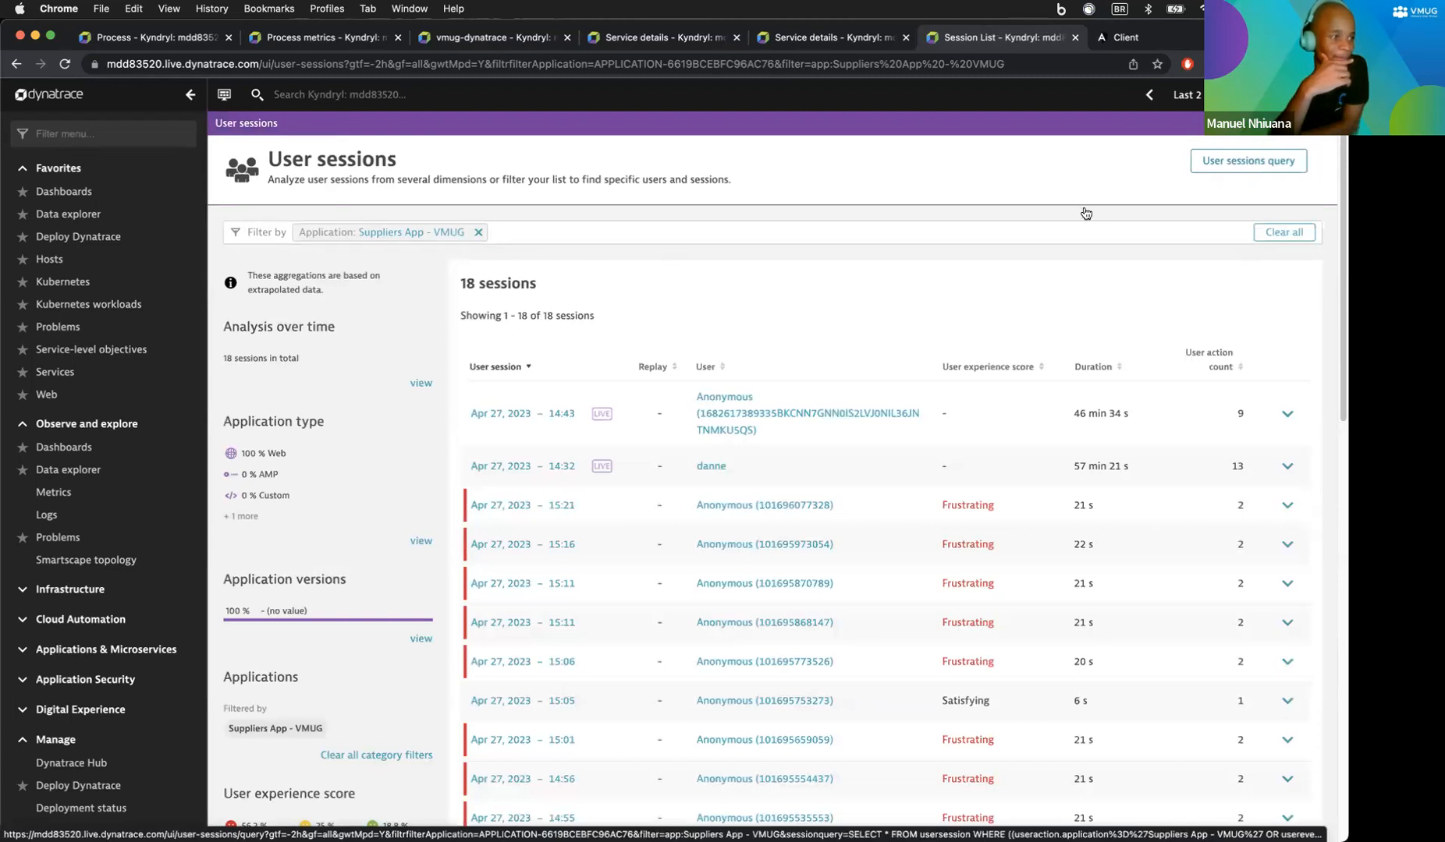
Step: Open the User sessions query for Suppliers App - VMUG and scroll through its results
left_click(1248, 161)
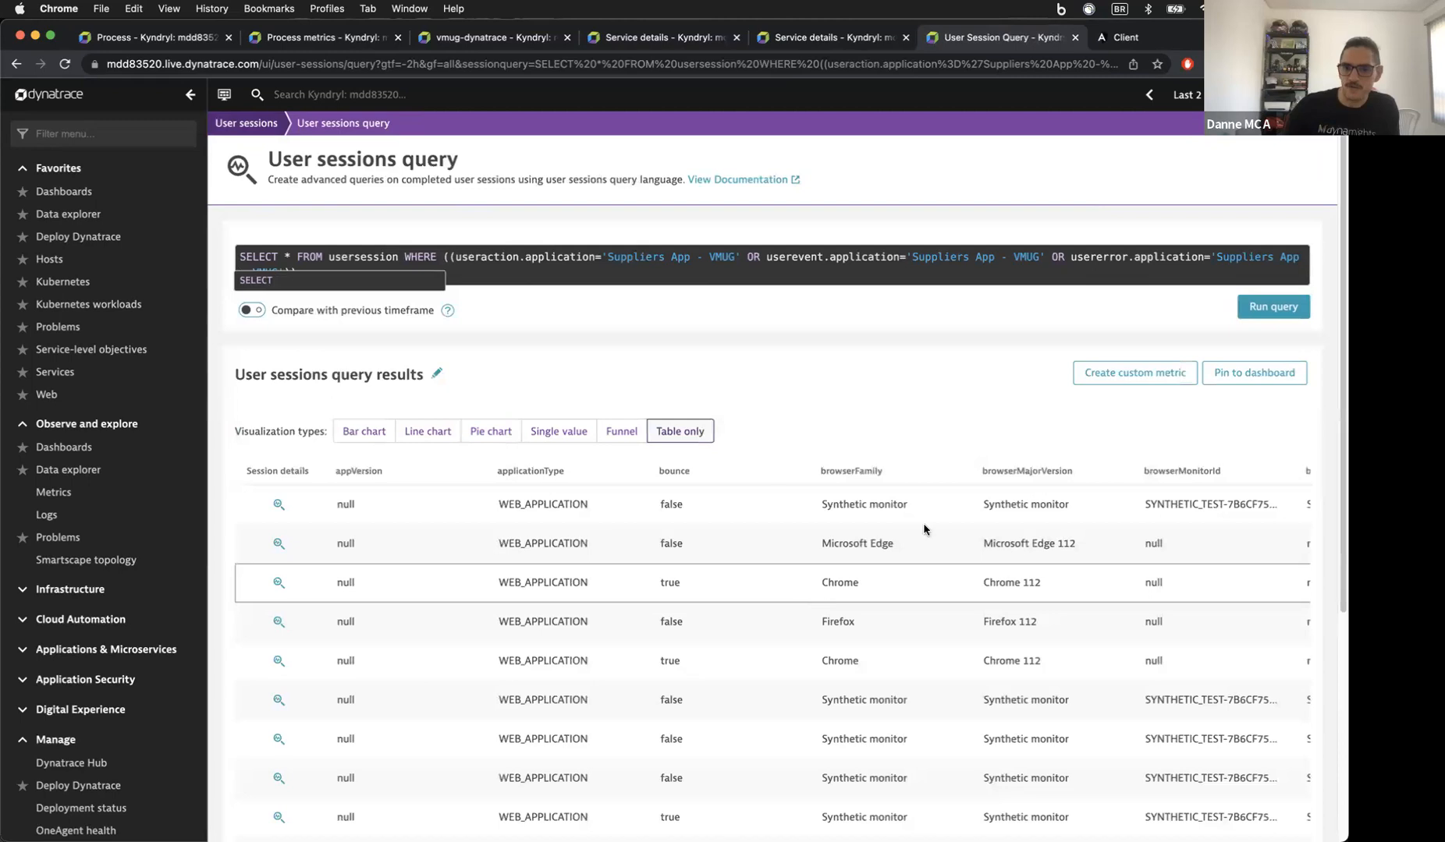
scroll(1006, 593, "right", 3)
scroll(956, 558, "down", 2)
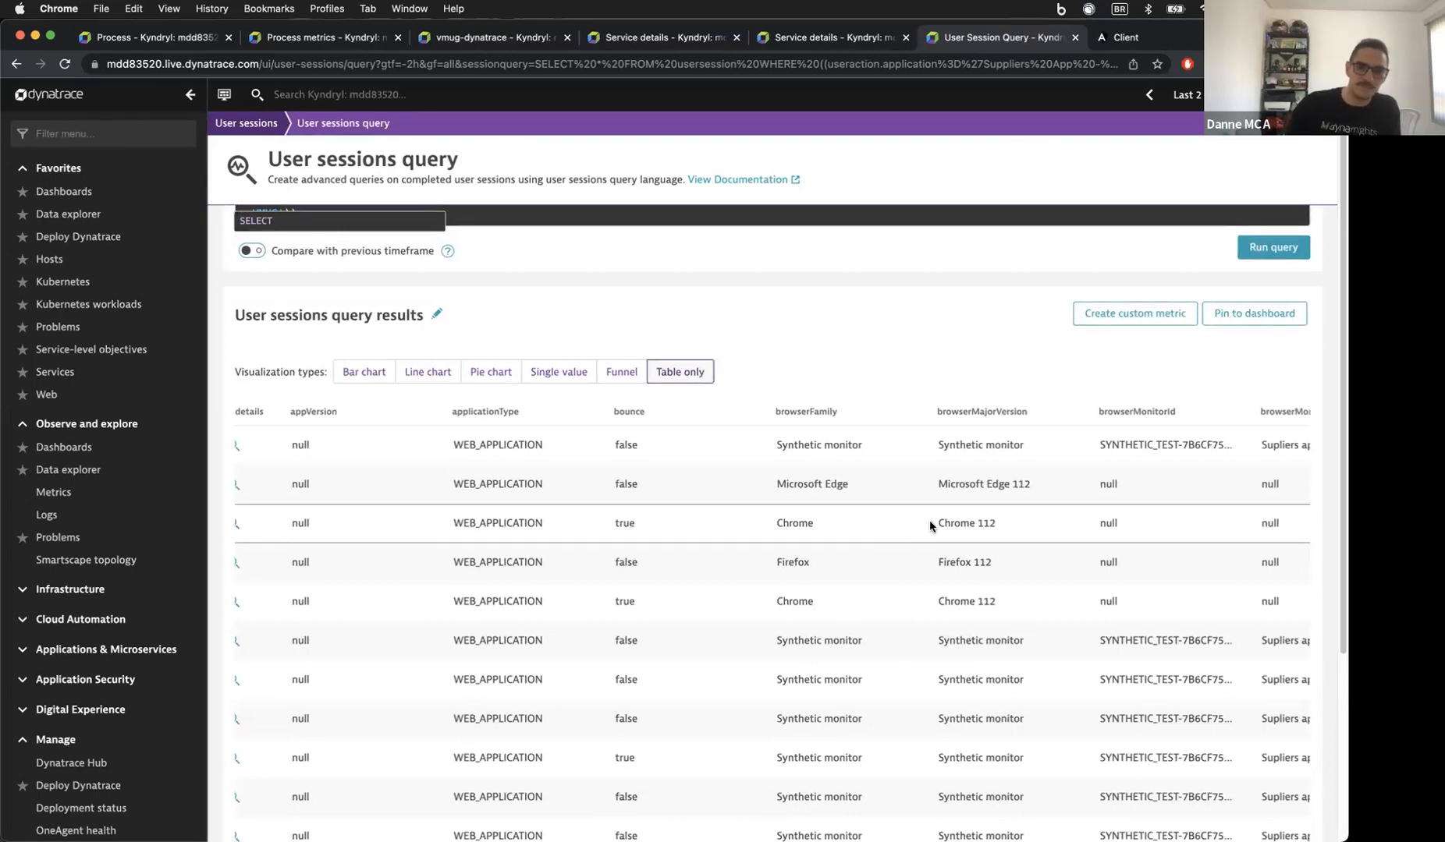
scroll(929, 524, "left", 3)
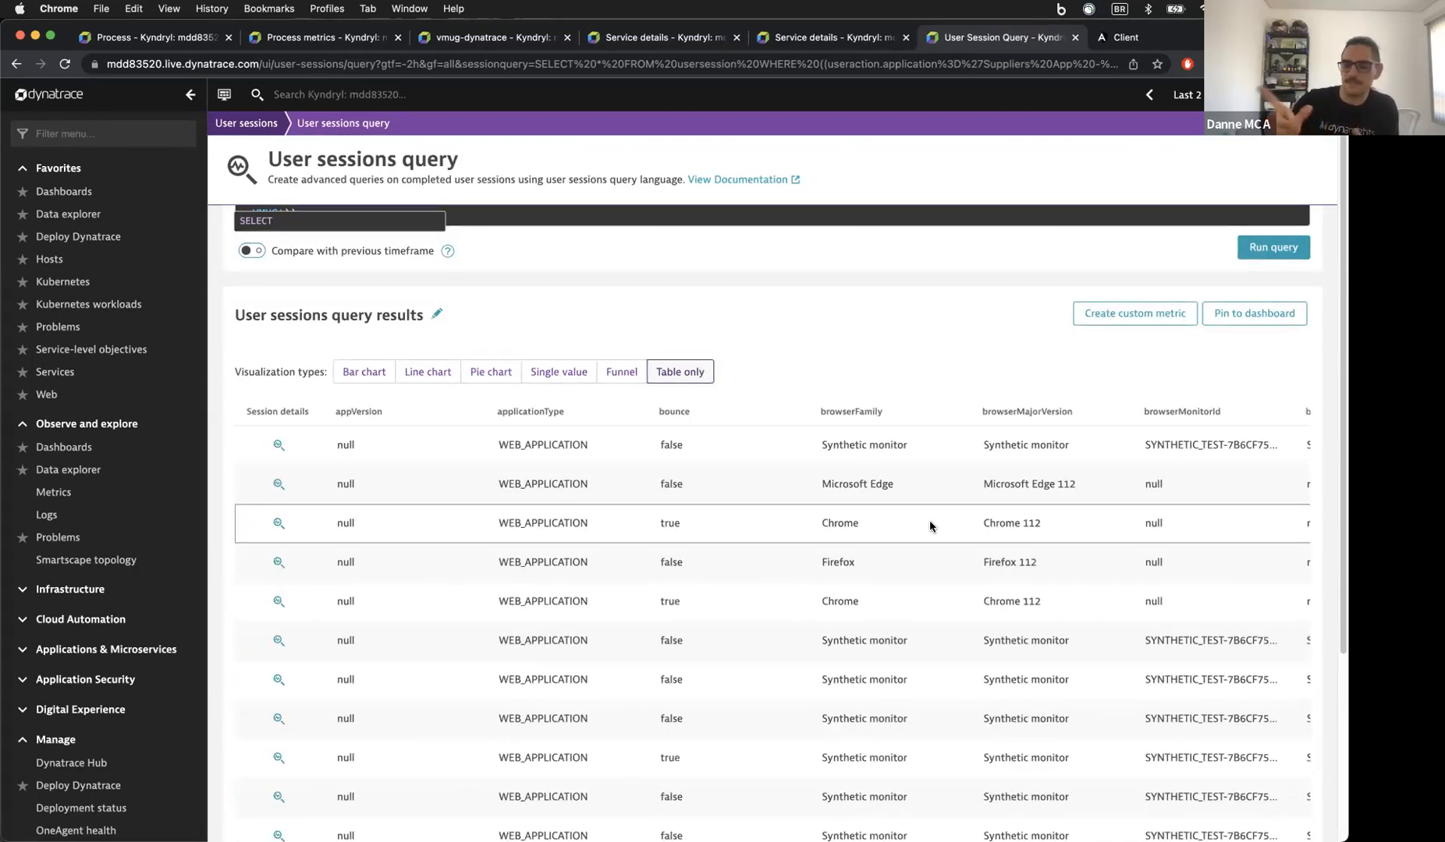
scroll(929, 522, "down", 6)
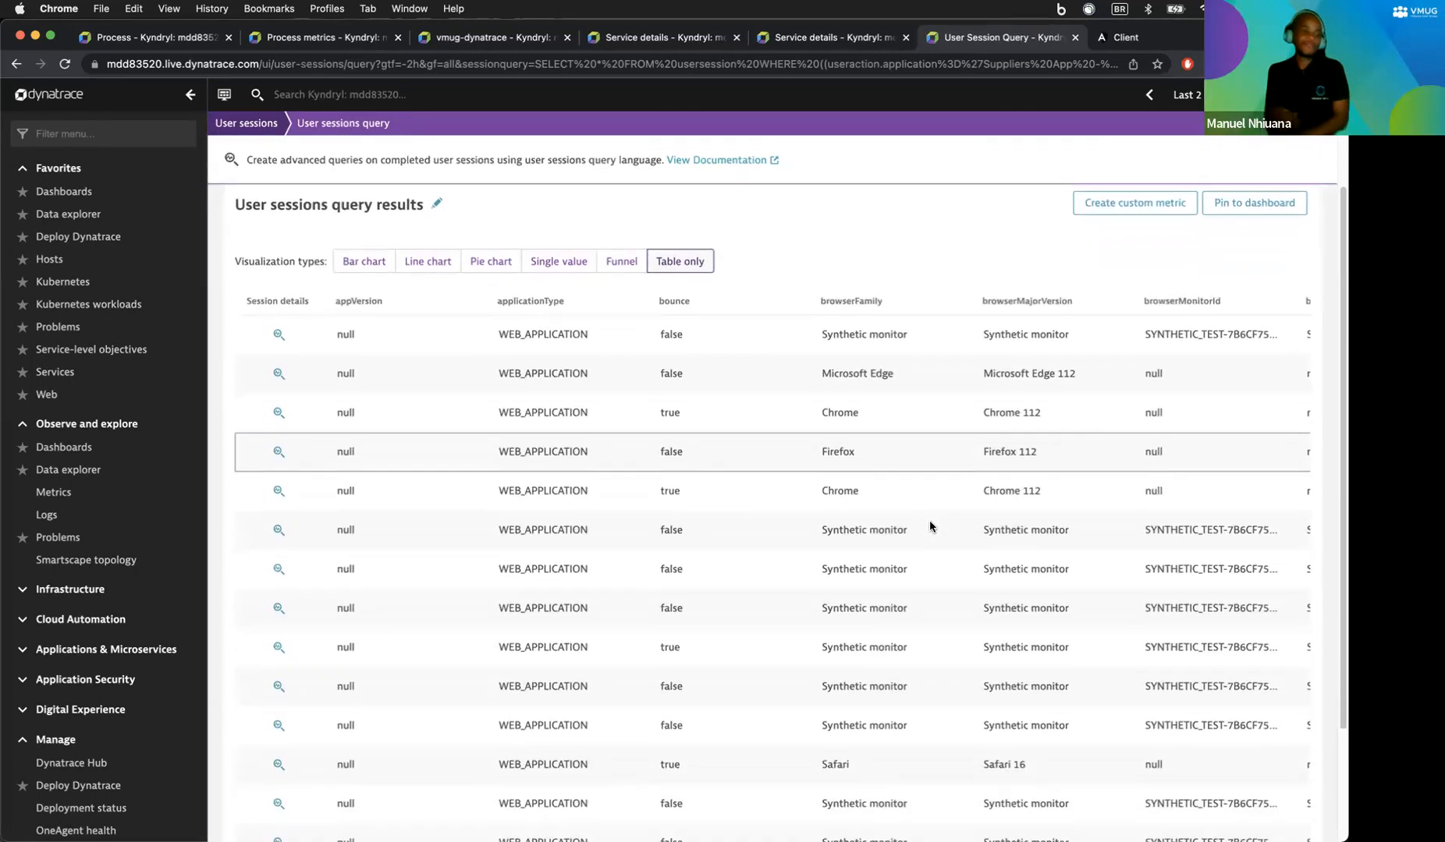
scroll(930, 527, "down", 1)
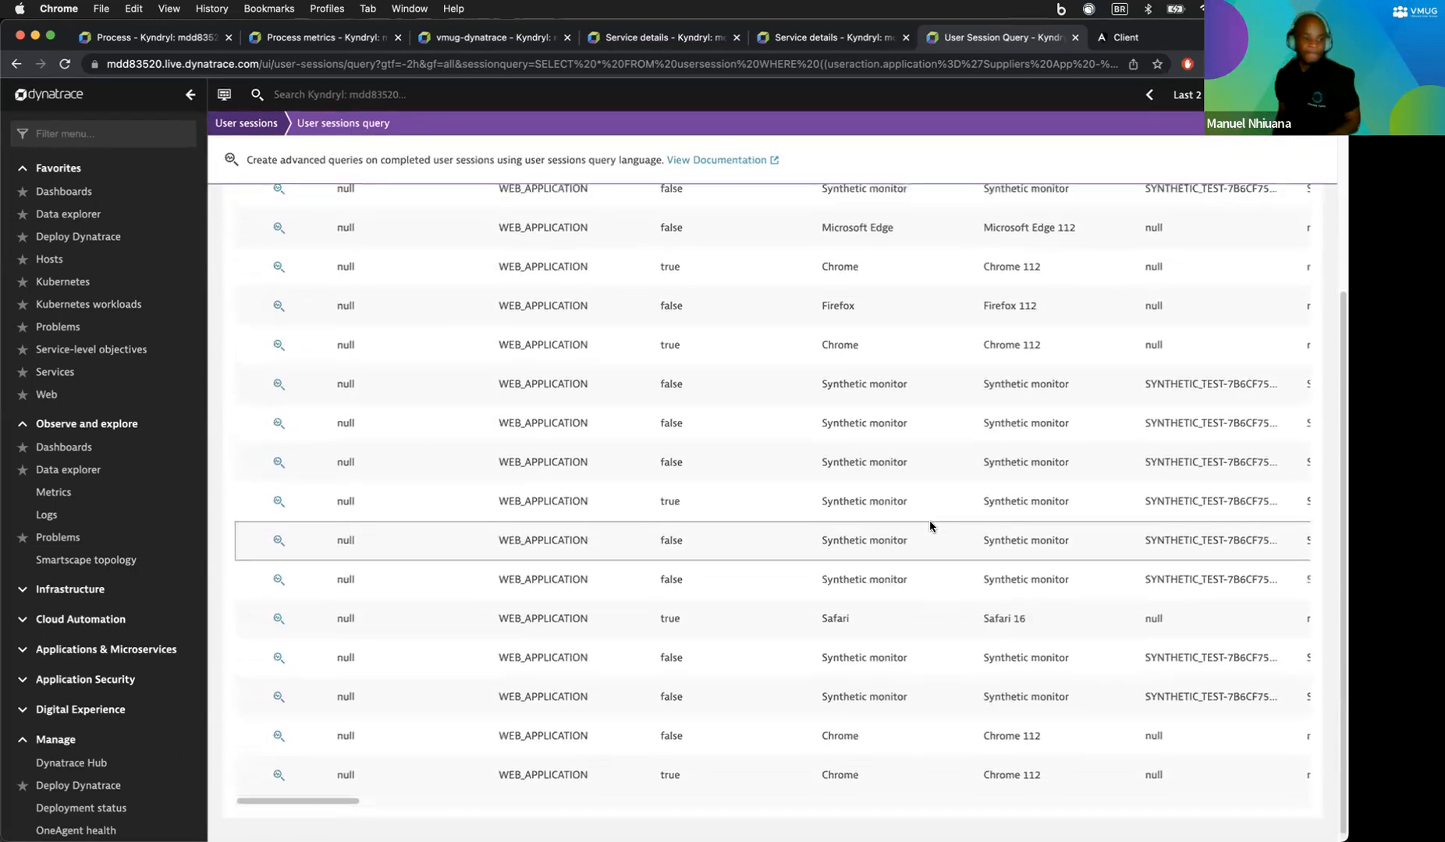
scroll(929, 522, "up", 8)
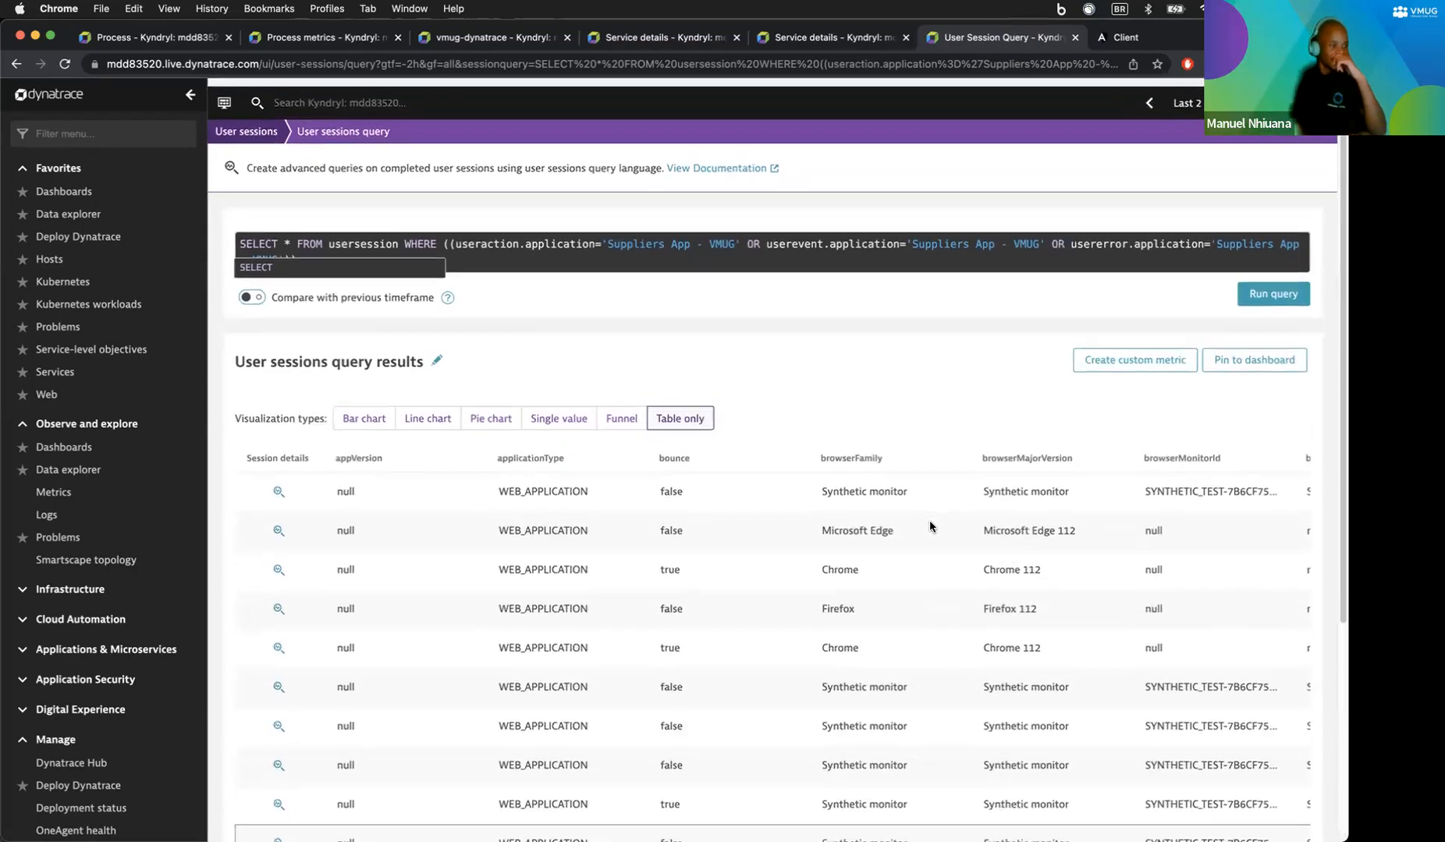
scroll(929, 522, "down", 1)
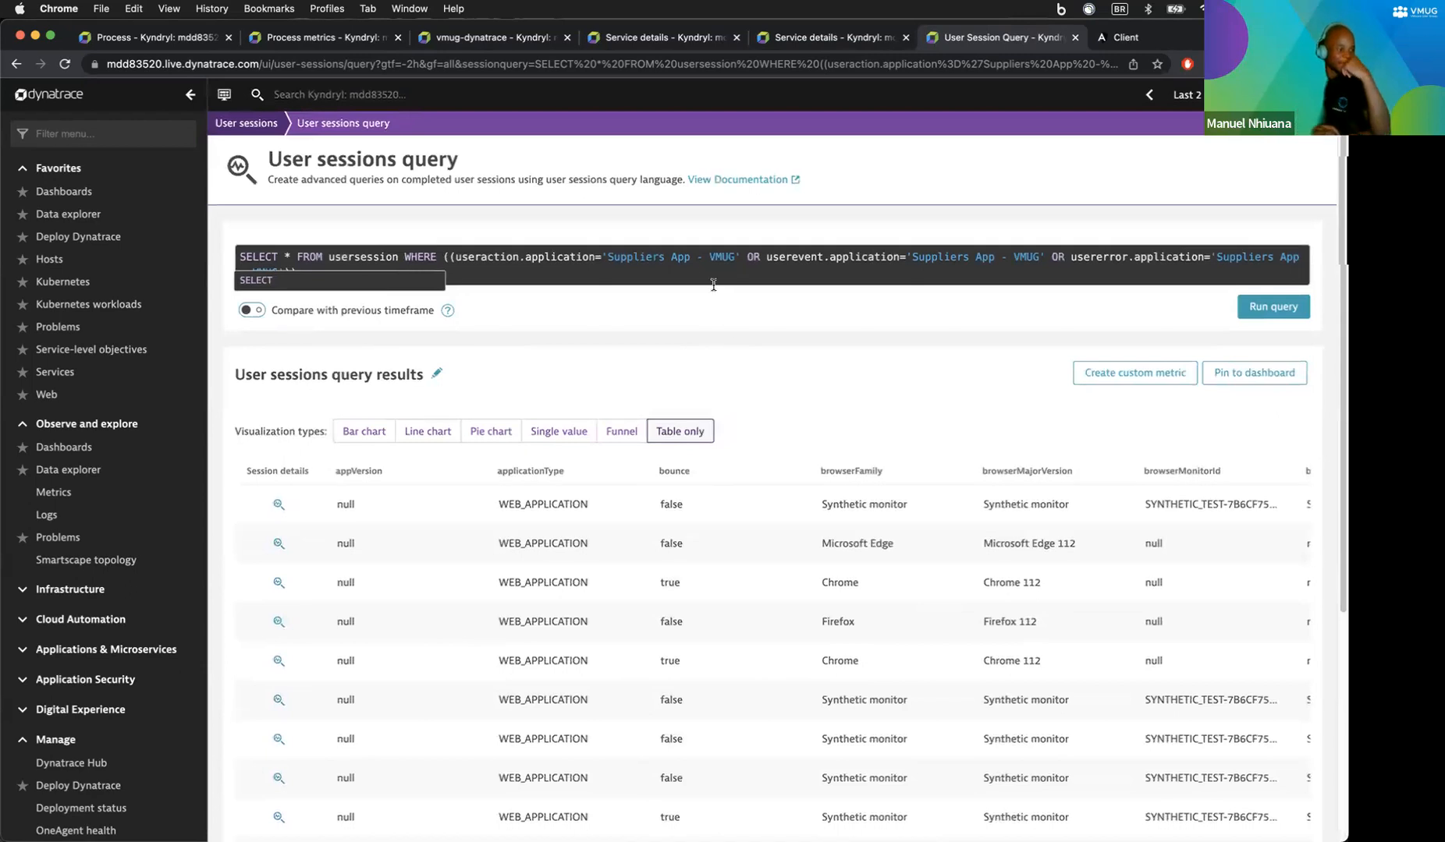
Step: Explore the query editor's autocomplete suggestions and retype the asterisk after SELECT
left_click(308, 266)
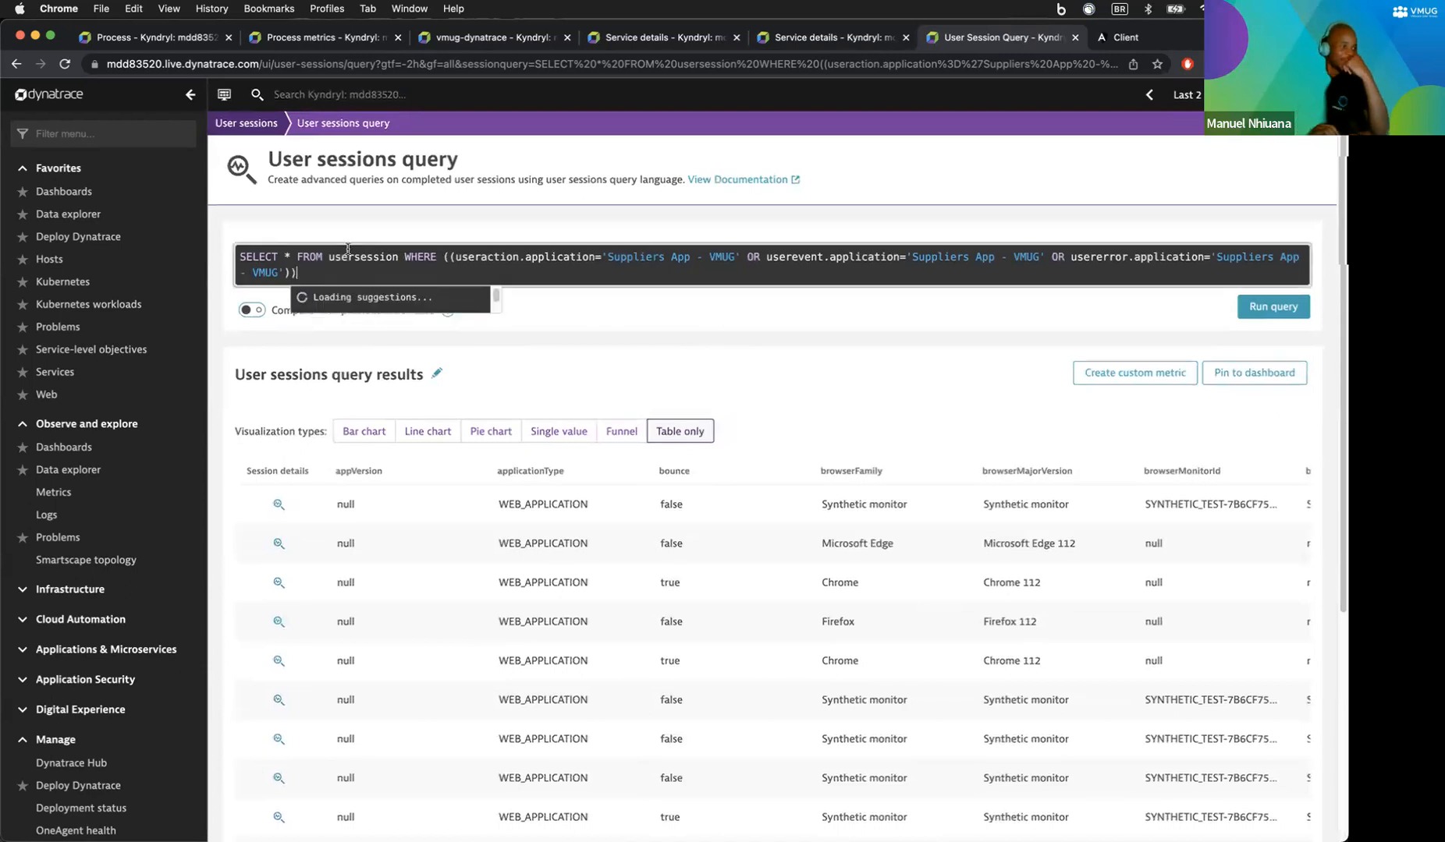
left_click(282, 257)
left_click(251, 256)
left_click(353, 257)
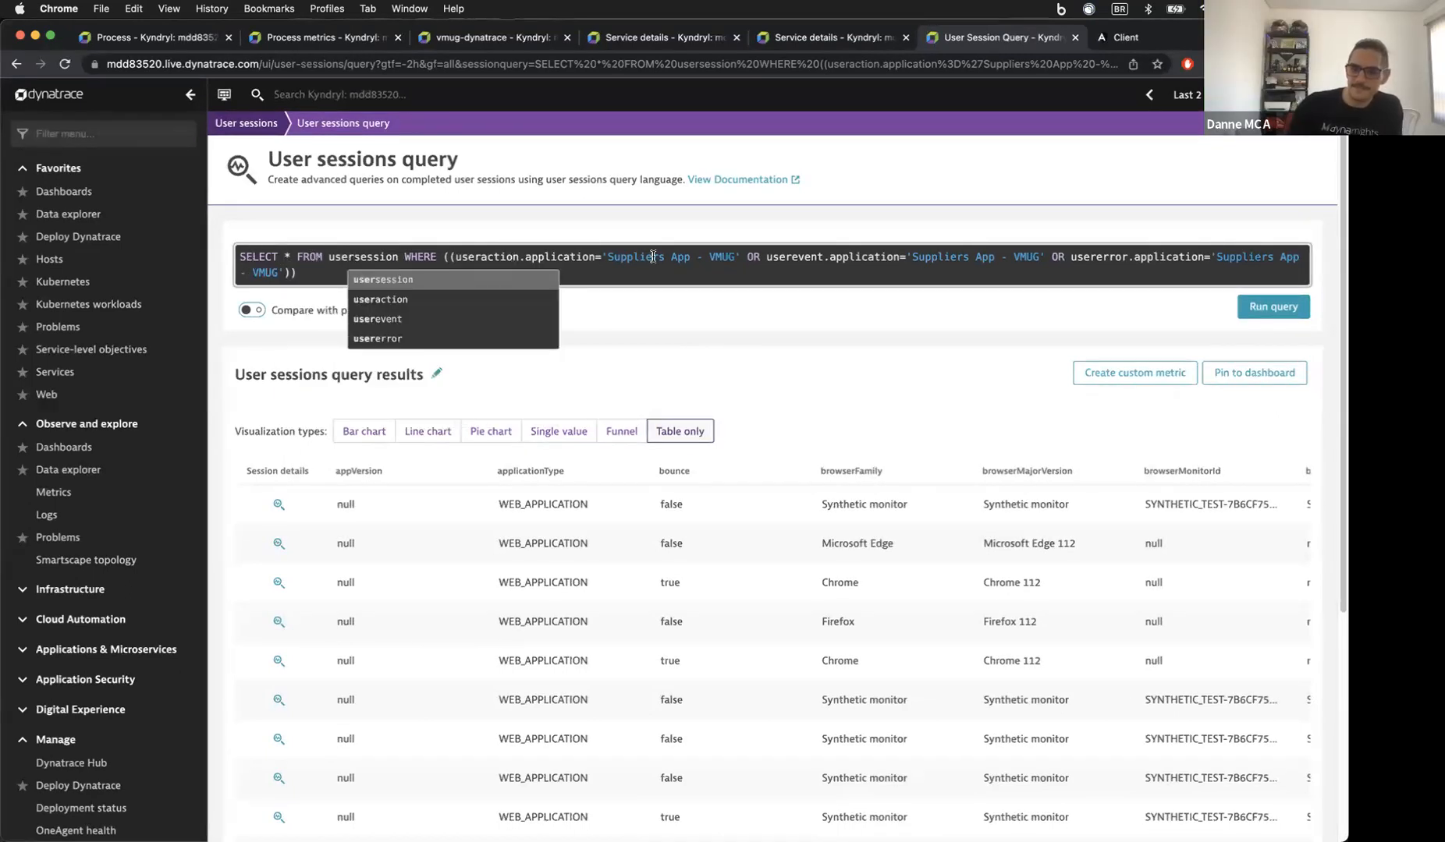
left_click(653, 256)
left_click(409, 268)
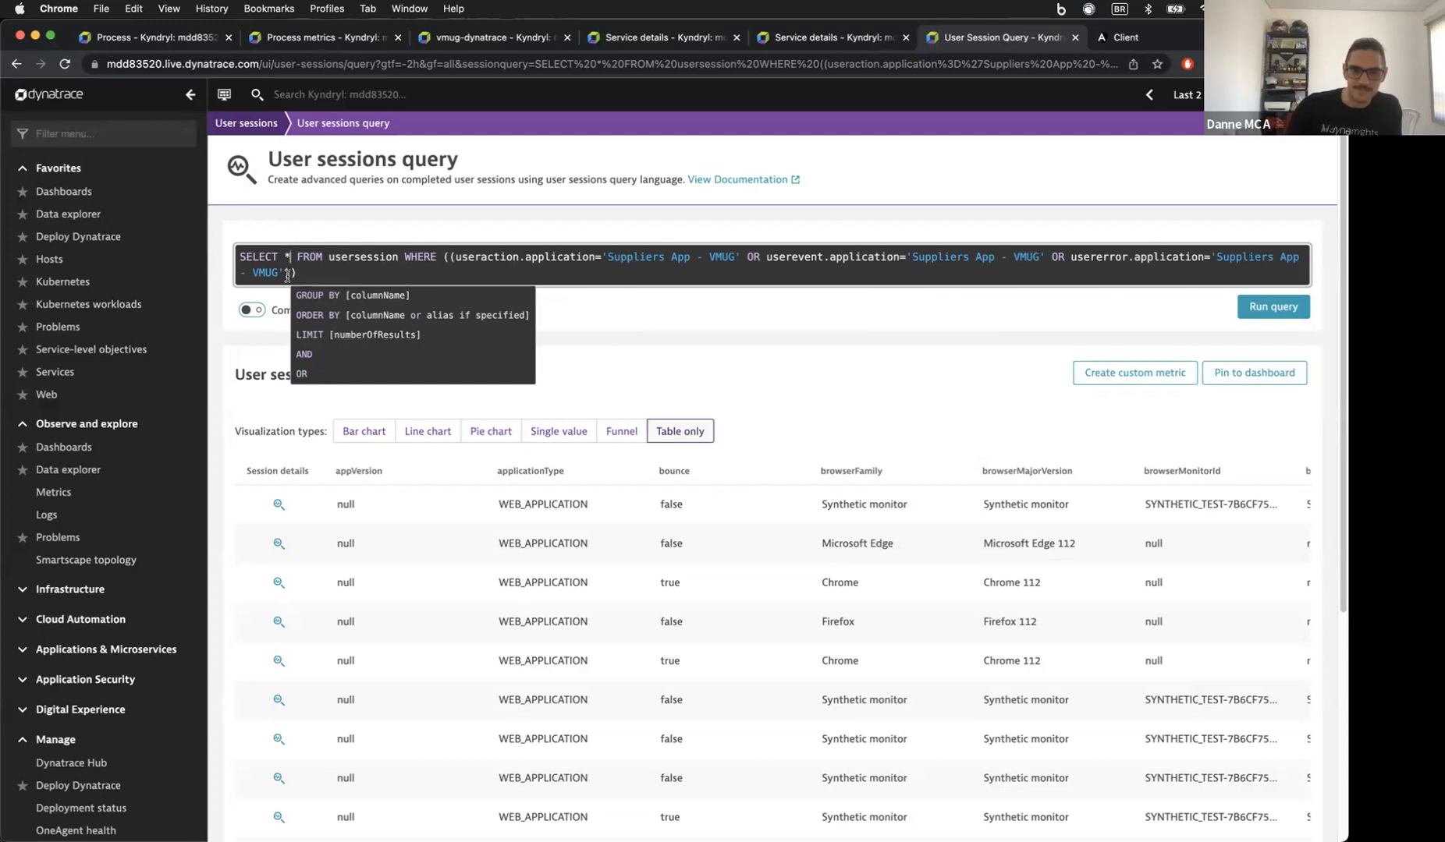
key("BackSpace")
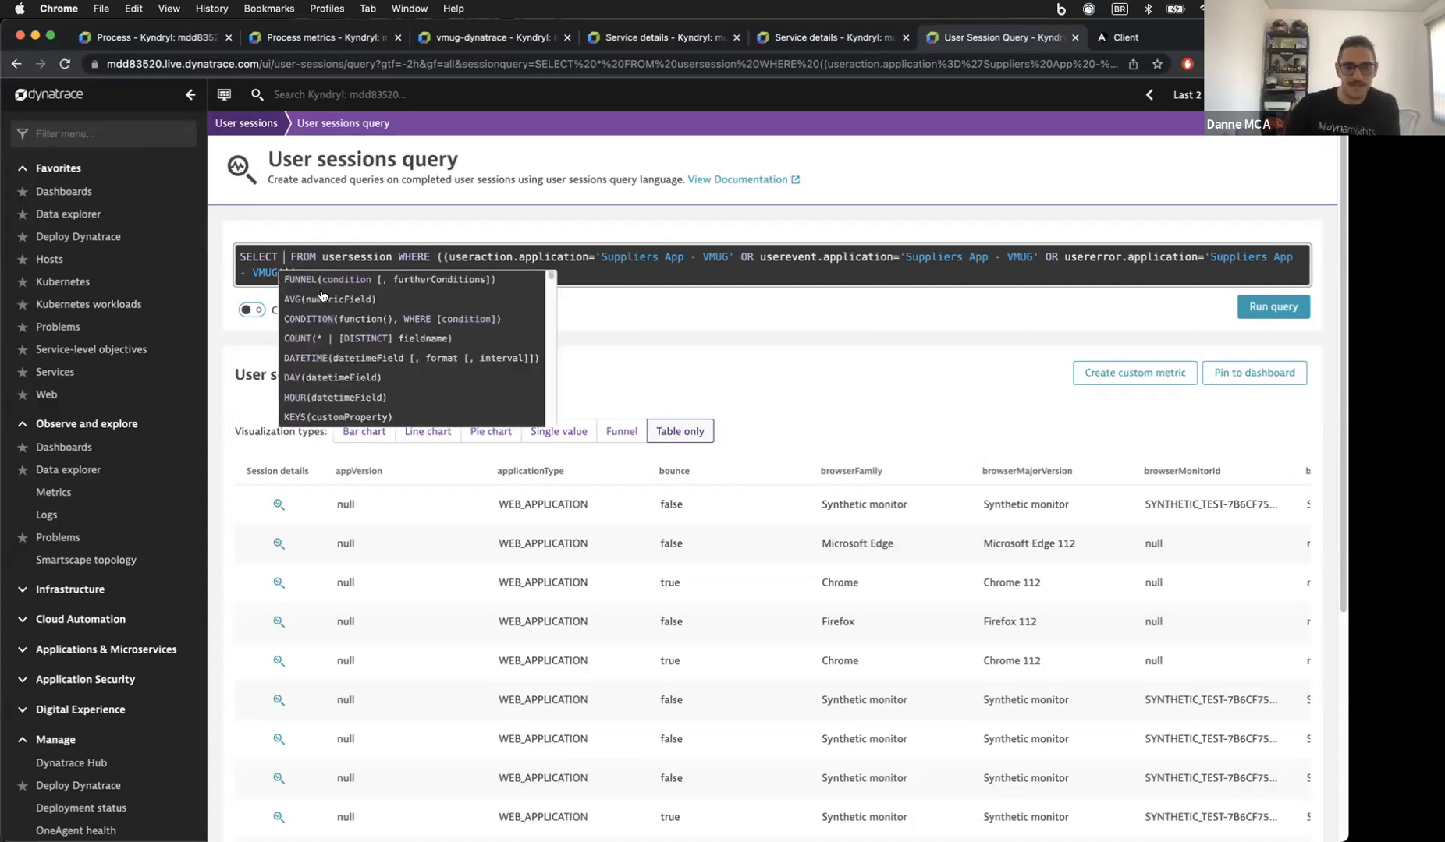
scroll(333, 361, "down", 3)
scroll(333, 361, "up", 4)
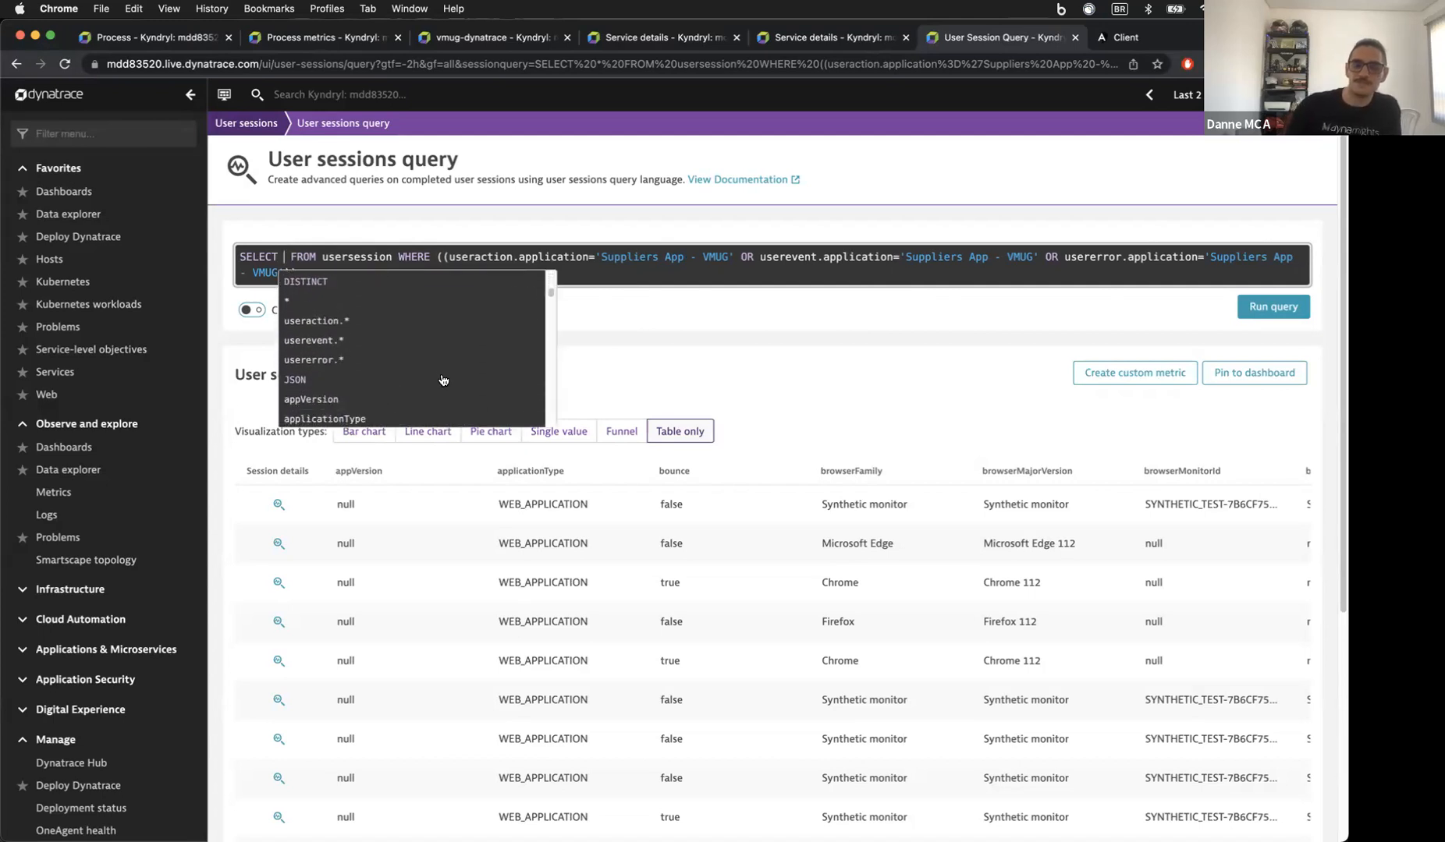
type("*")
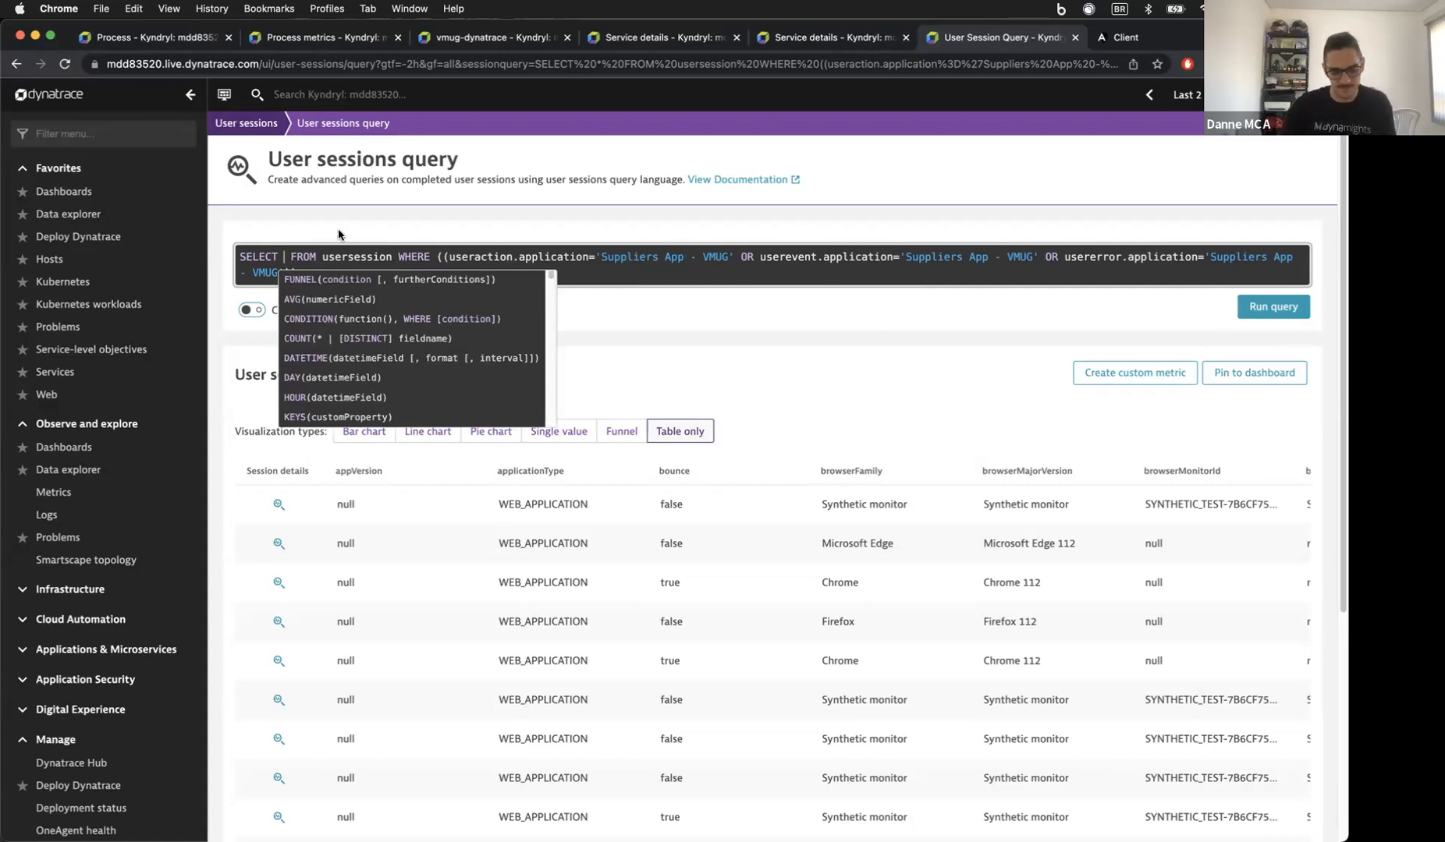
Step: Display the query results as a bar chart instead of a pie chart
left_click(372, 190)
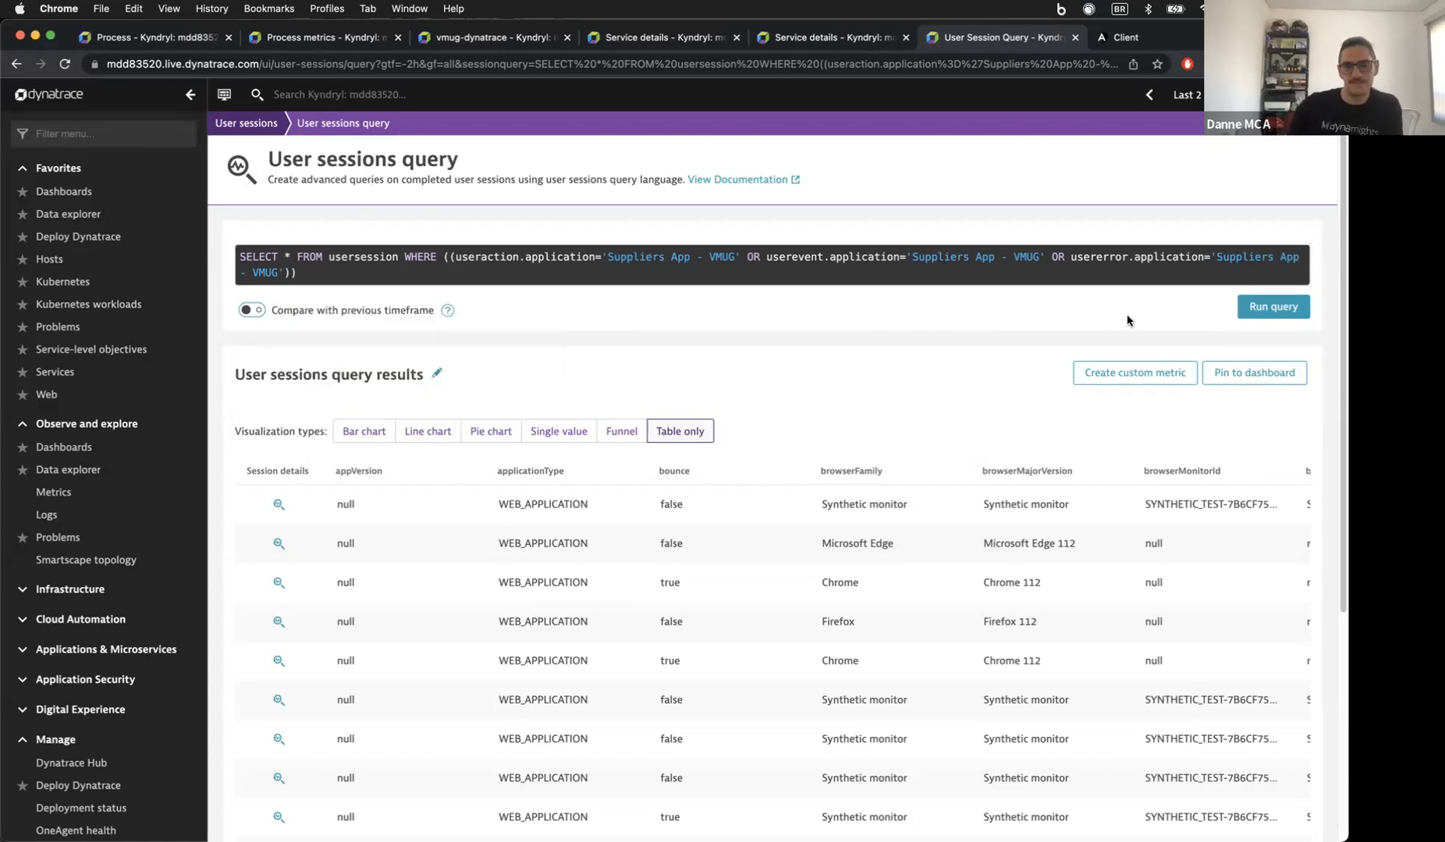
left_click(513, 435)
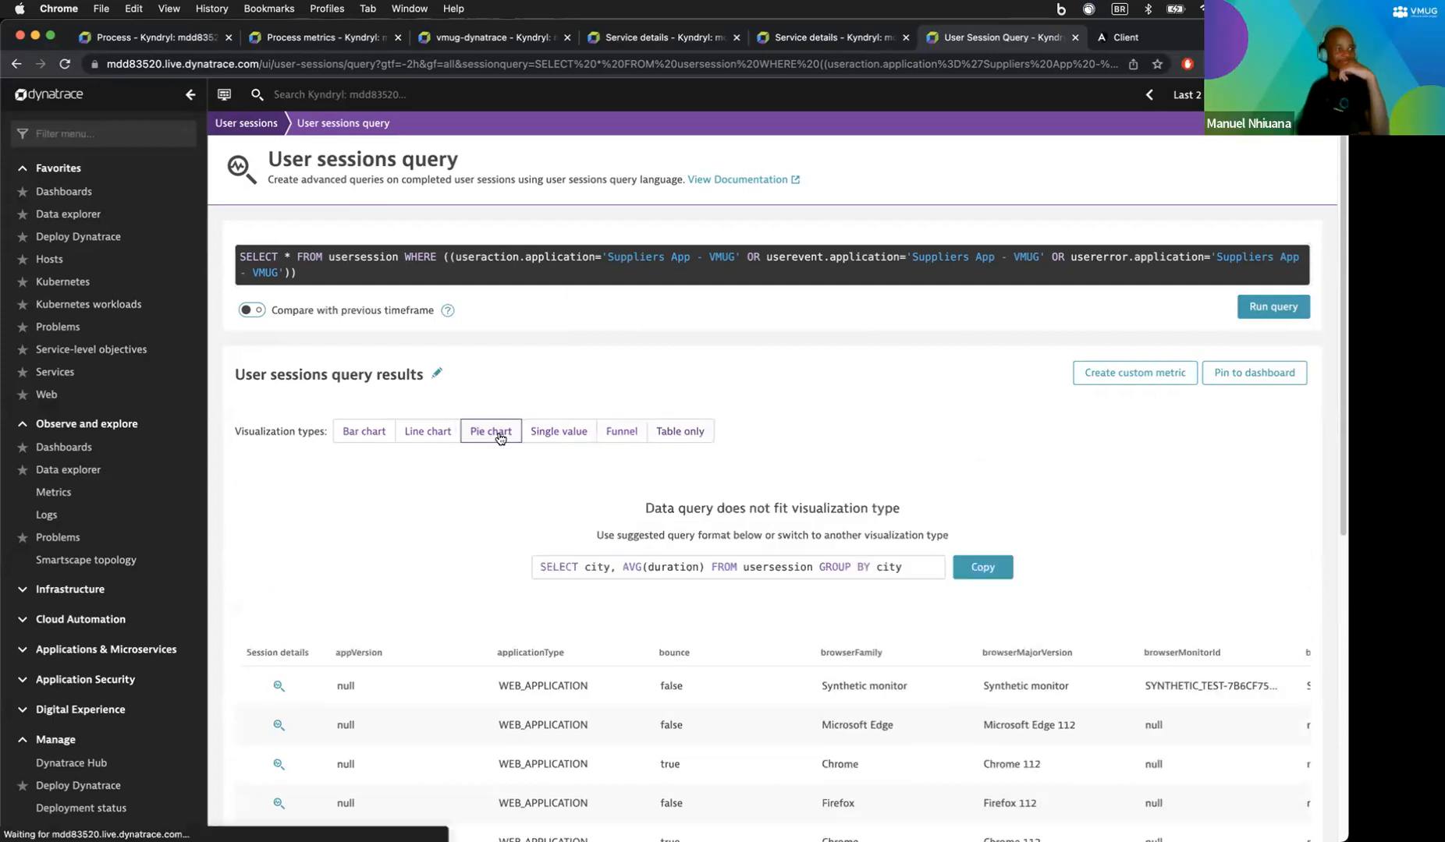
left_click(416, 437)
left_click(363, 431)
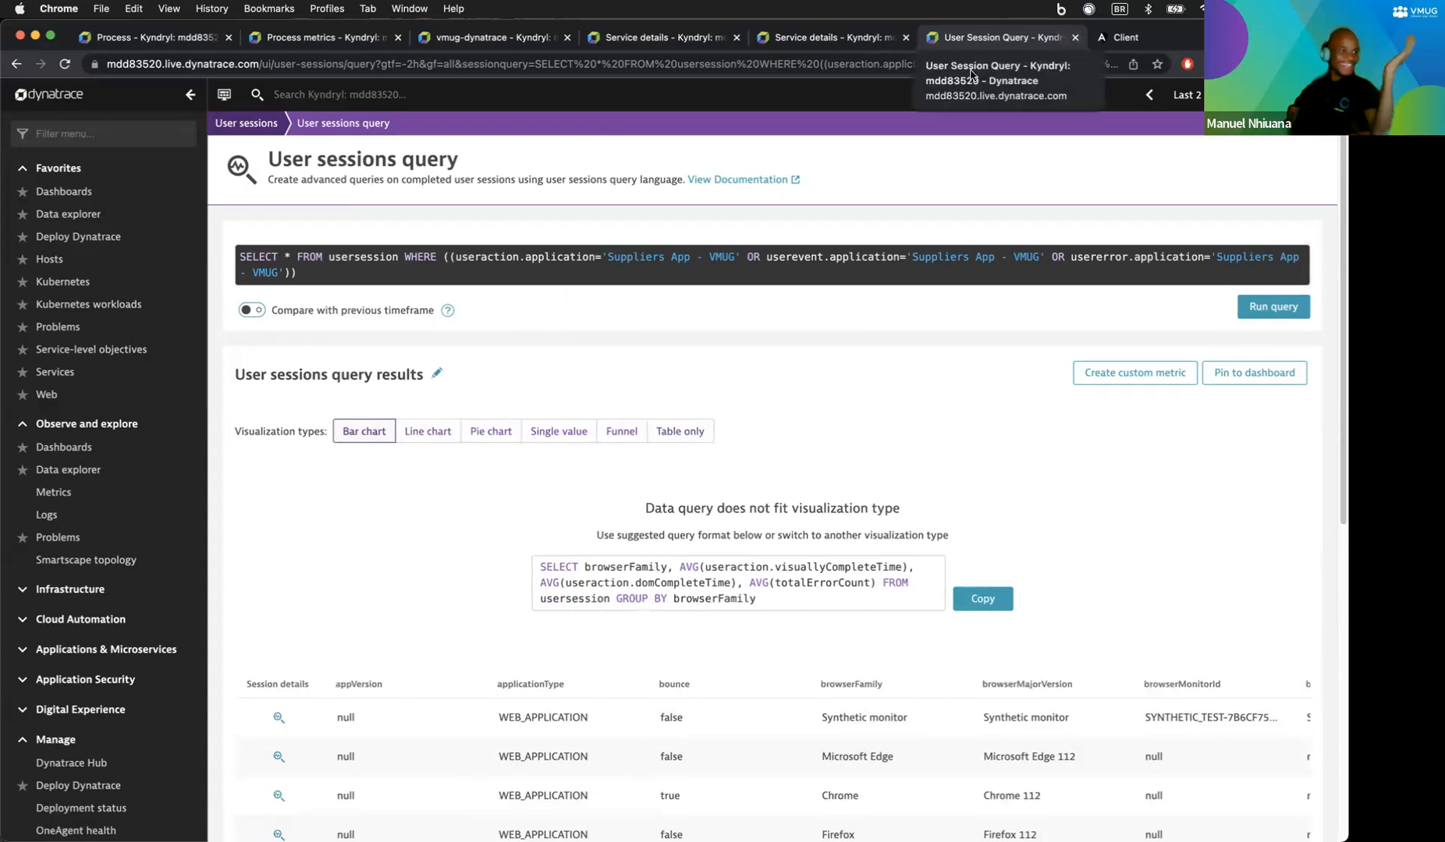
Step: Delete 'usersession' from the query's FROM clause
left_click(269, 254)
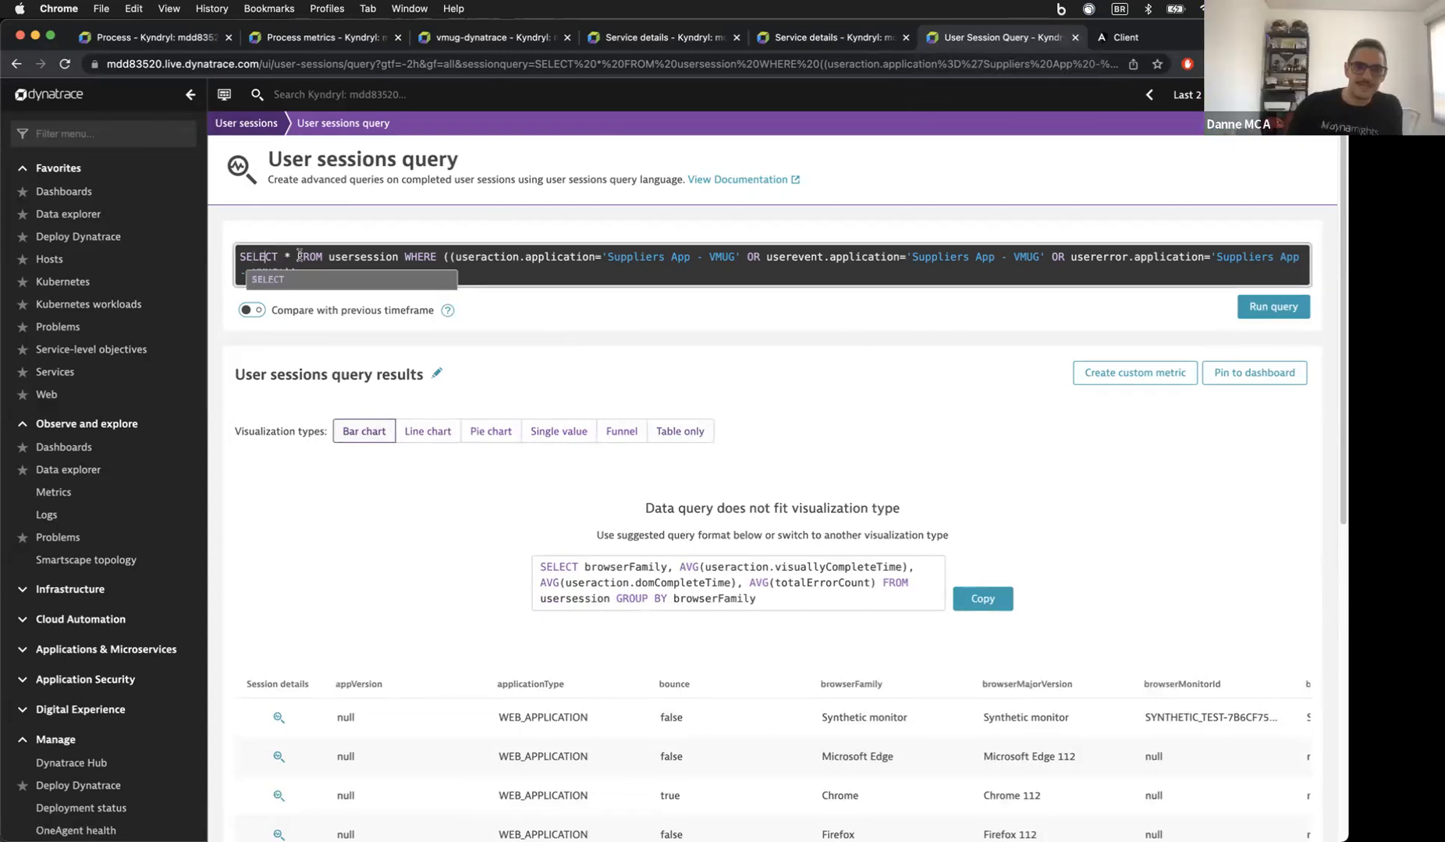
left_click(295, 254)
left_click(422, 257)
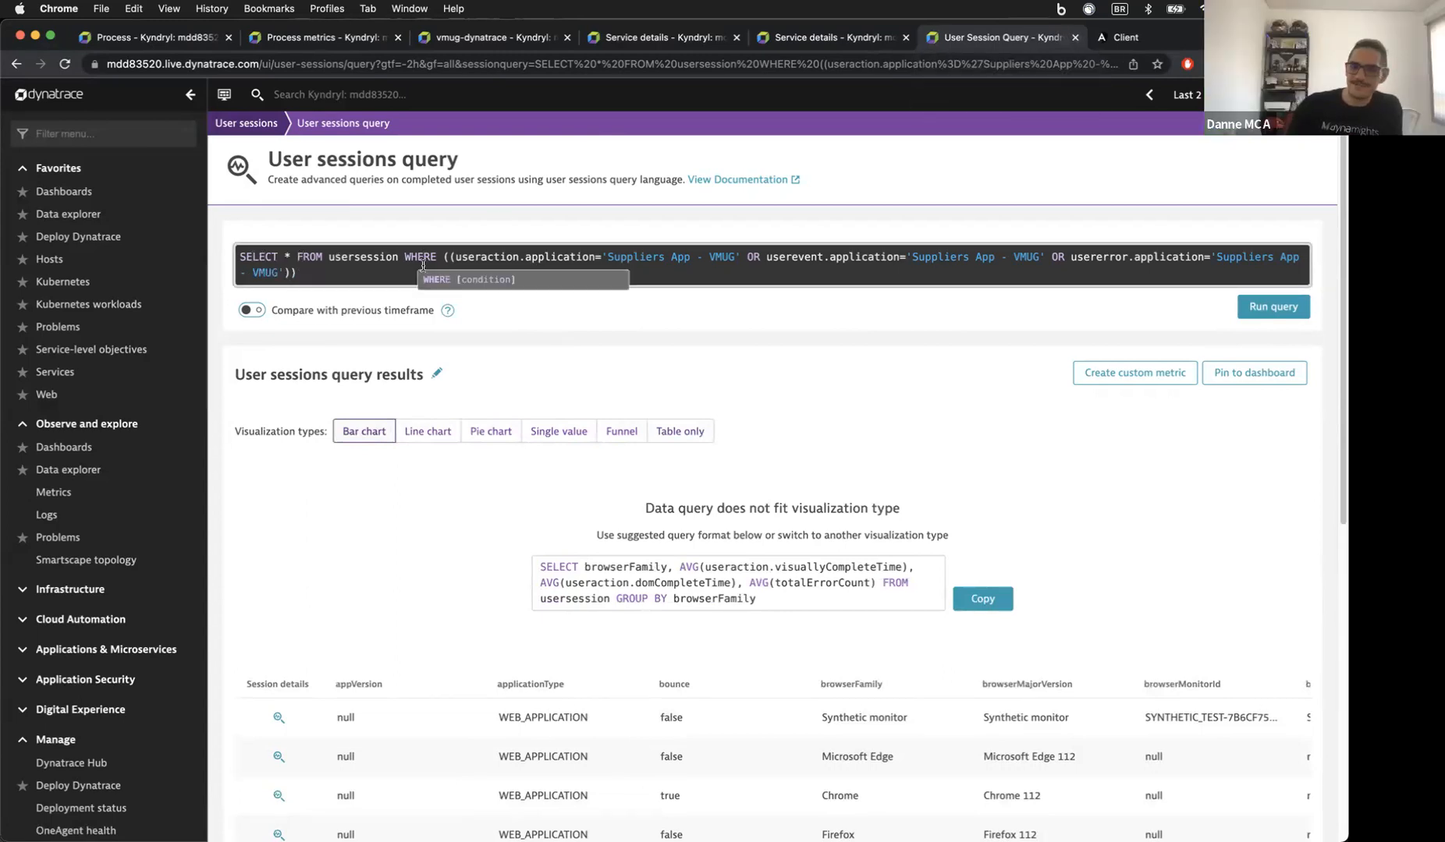
left_click(534, 255)
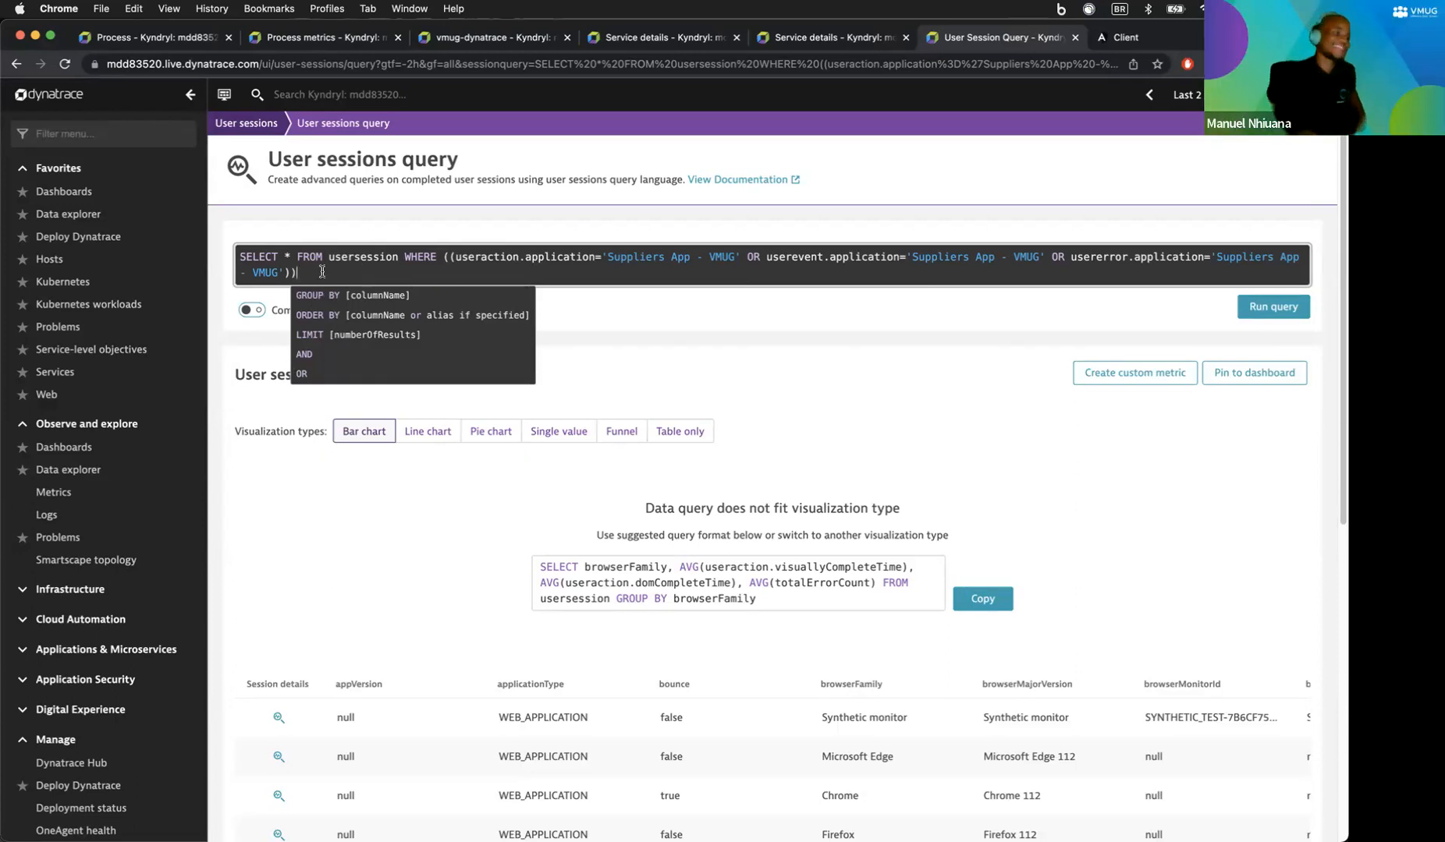
left_click(397, 257)
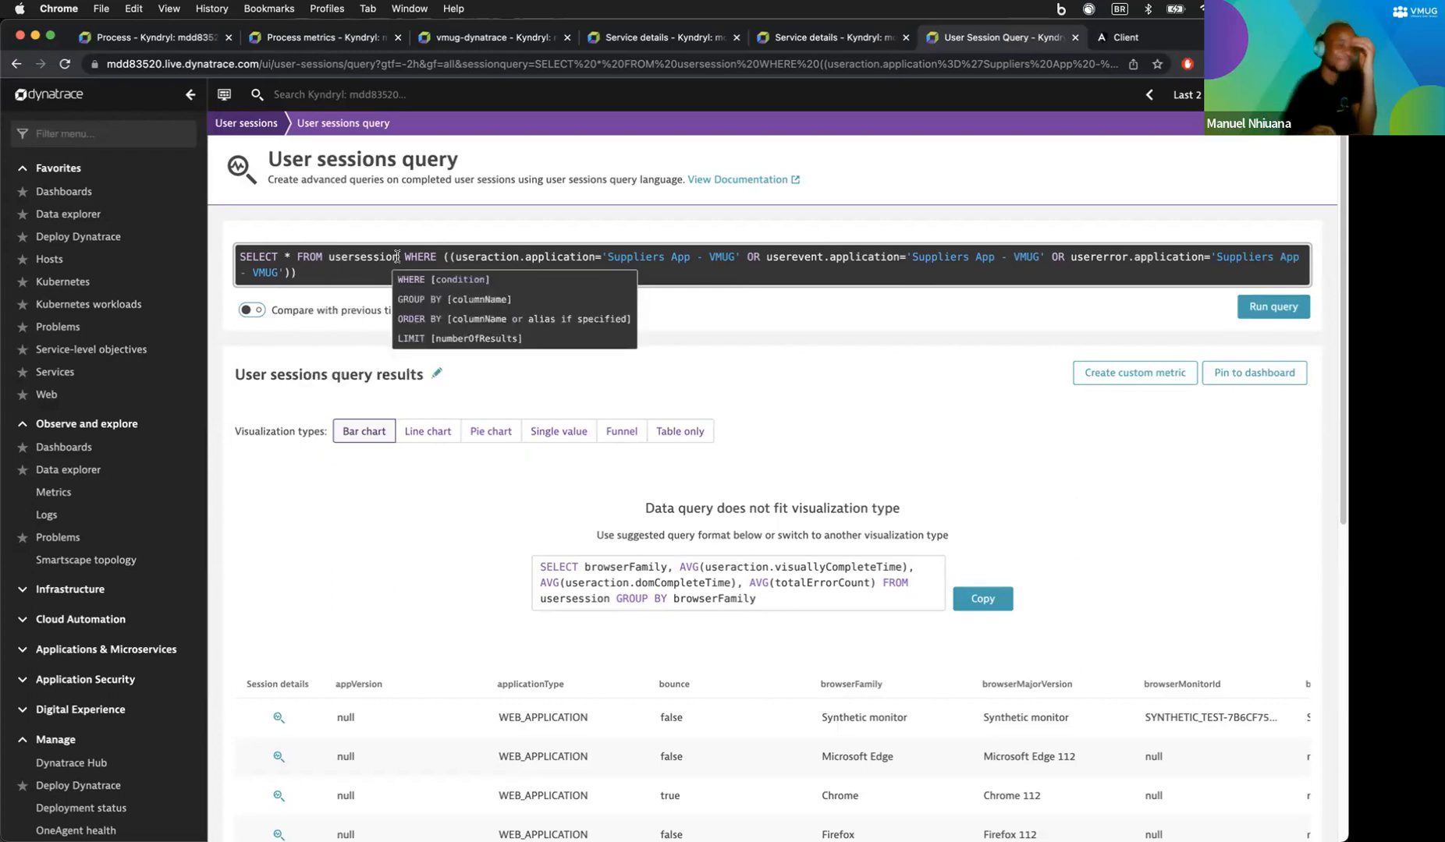
key("BackSpace")
key("BackSpace")
key("BackSpace")
key("BackSpace")
key("BackSpace")
key("BackSpace")
key("BackSpace")
key("BackSpace")
key("BackSpace")
key("BackSpace")
key("BackSpace")
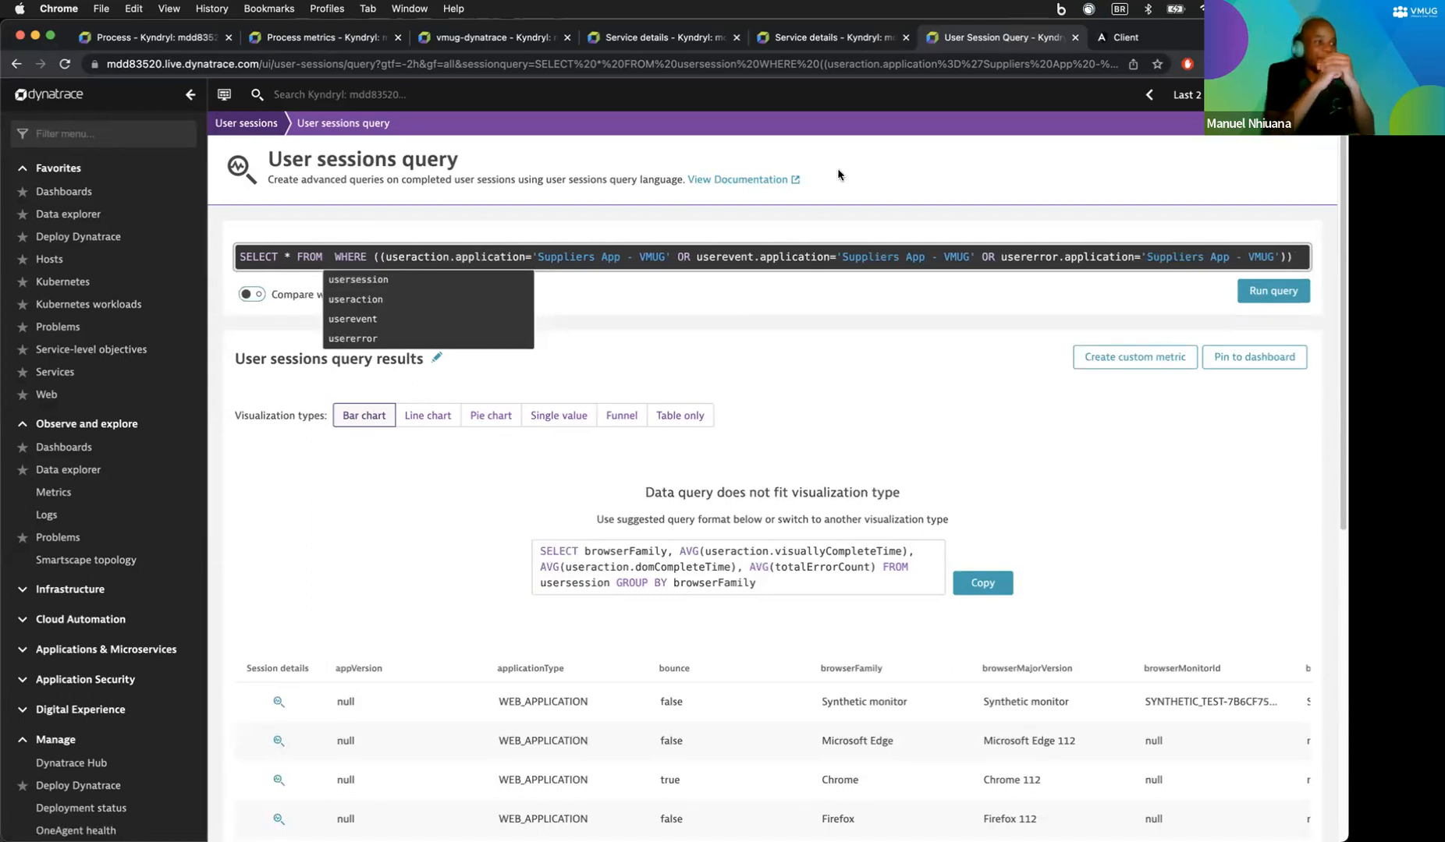
key("Escape")
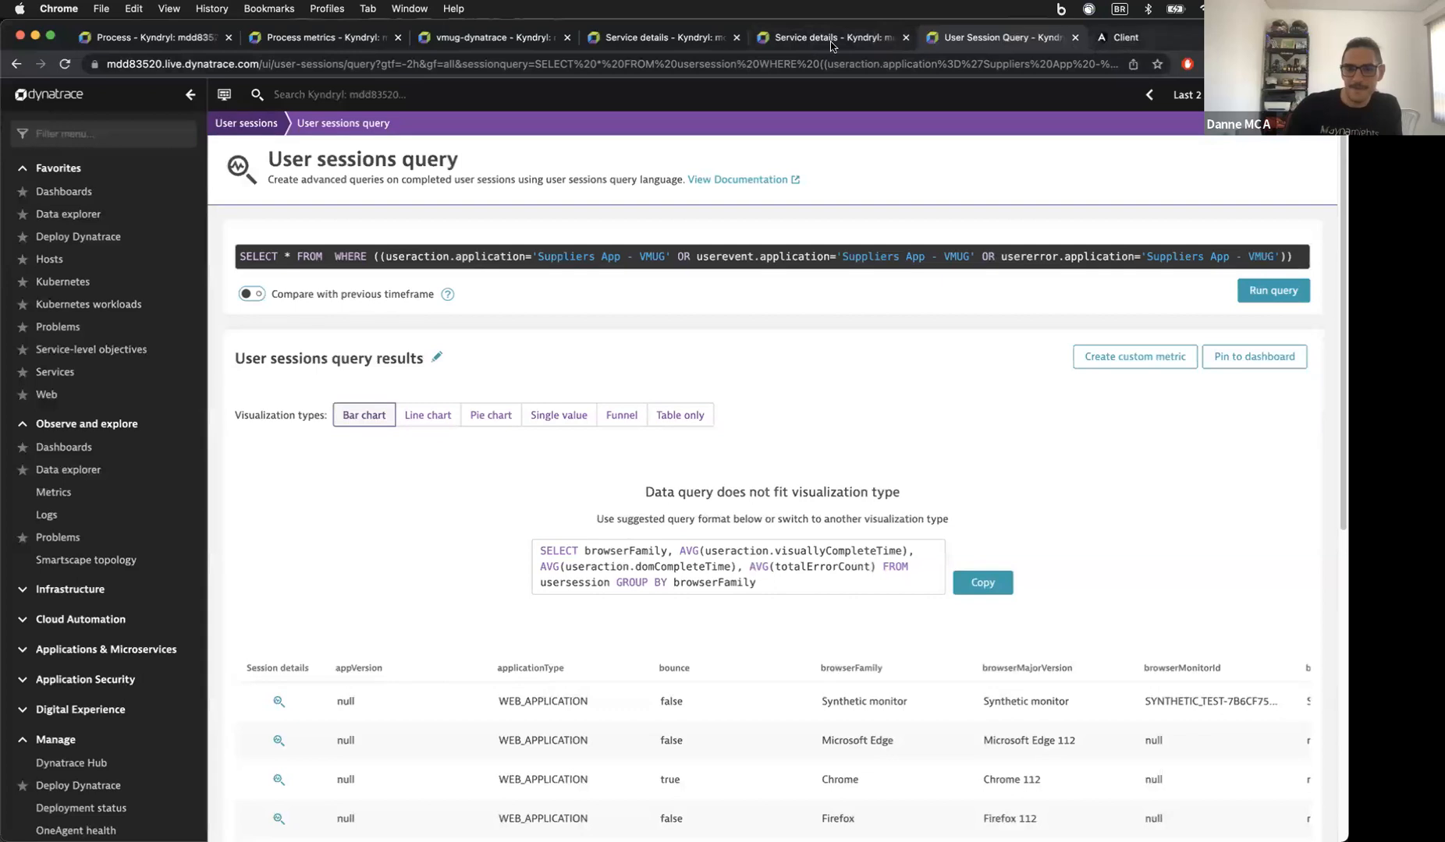
Step: Open the Dynatrace Documentation welcome page in a new browser tab
left_click(780, 39)
scroll(468, 234, "up", 10)
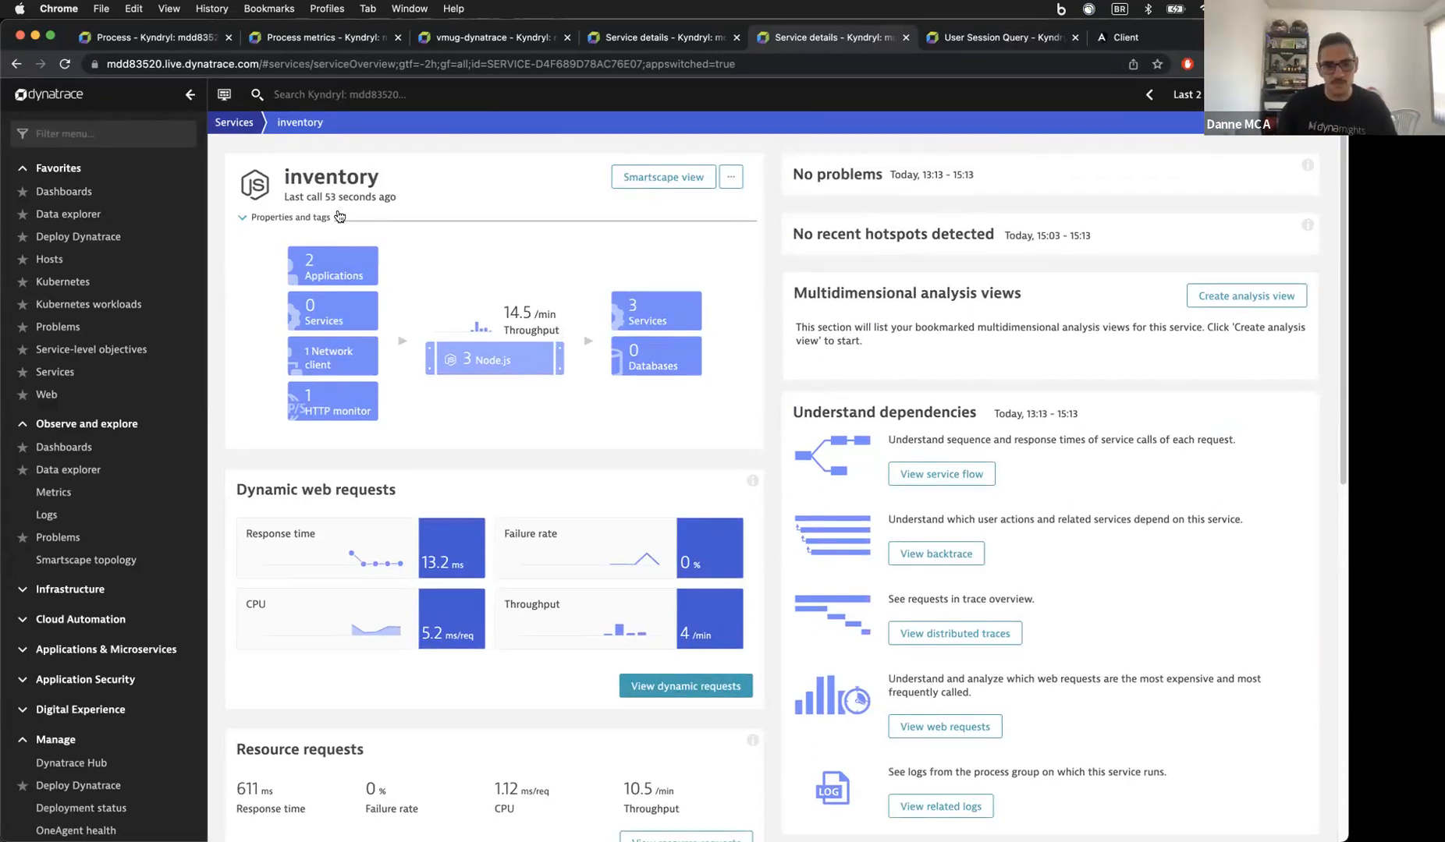
left_click(967, 47)
left_click(522, 63)
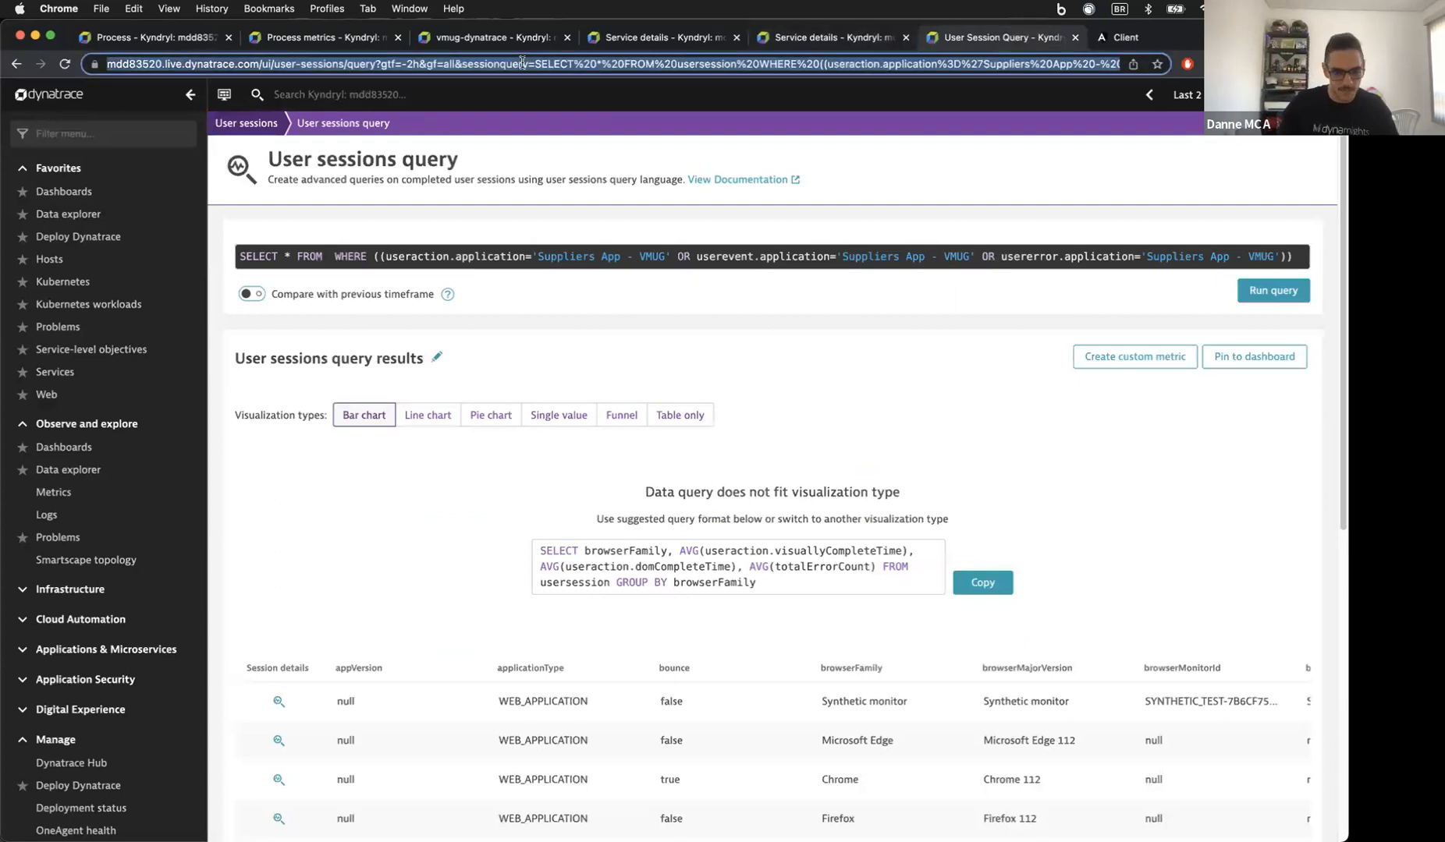
type("help")
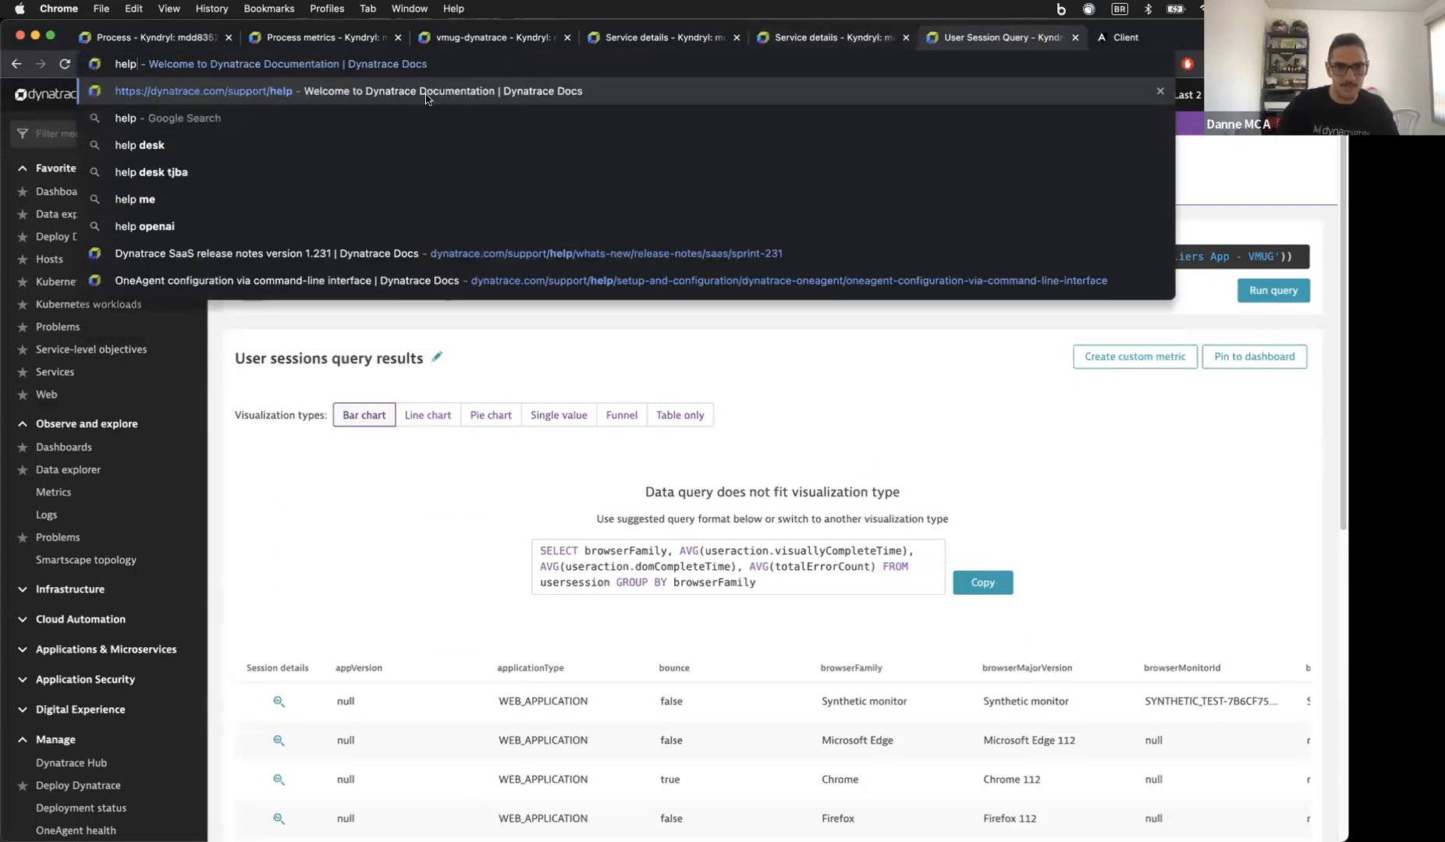
left_click(426, 92)
Step: From the inventory service's processes, open the kube-cgs0fh2f04mo15vp4v10 host overview
left_click(656, 37)
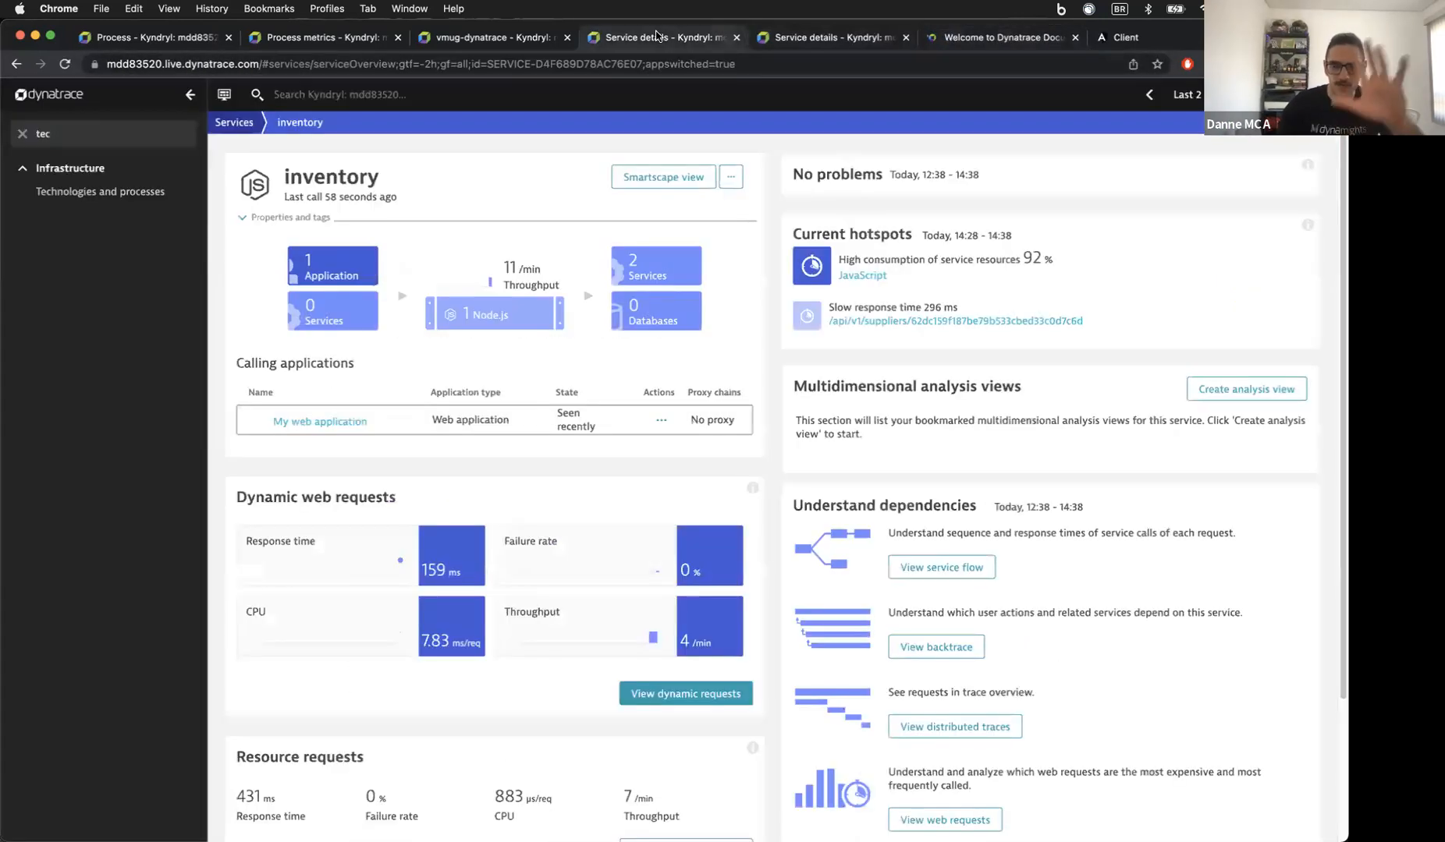
left_click(482, 344)
left_click(467, 405)
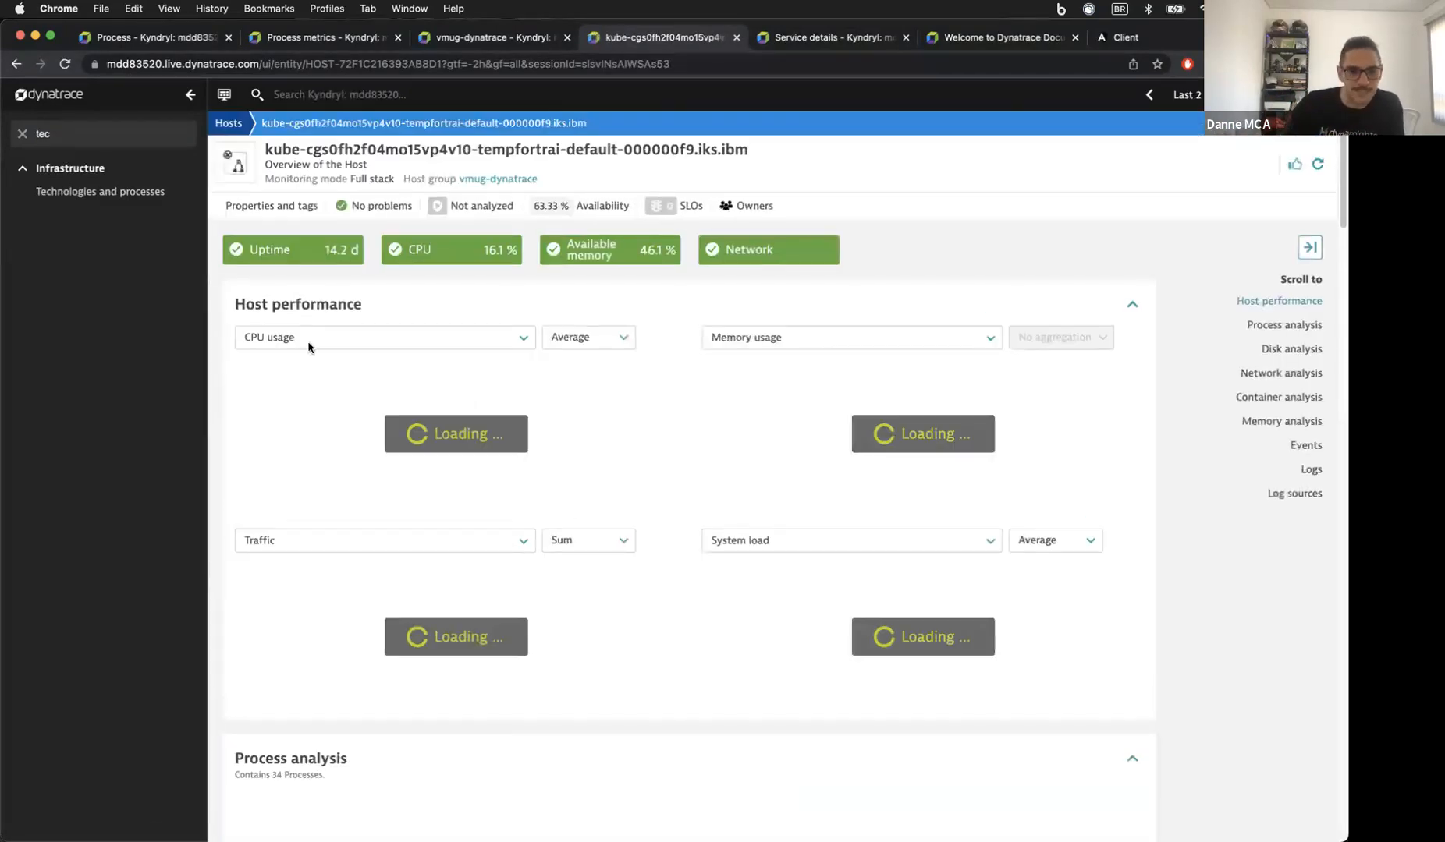
Step: Note the host's 3.63 GiB physical memory under Properties and tags, then go to the documentation
left_click(271, 205)
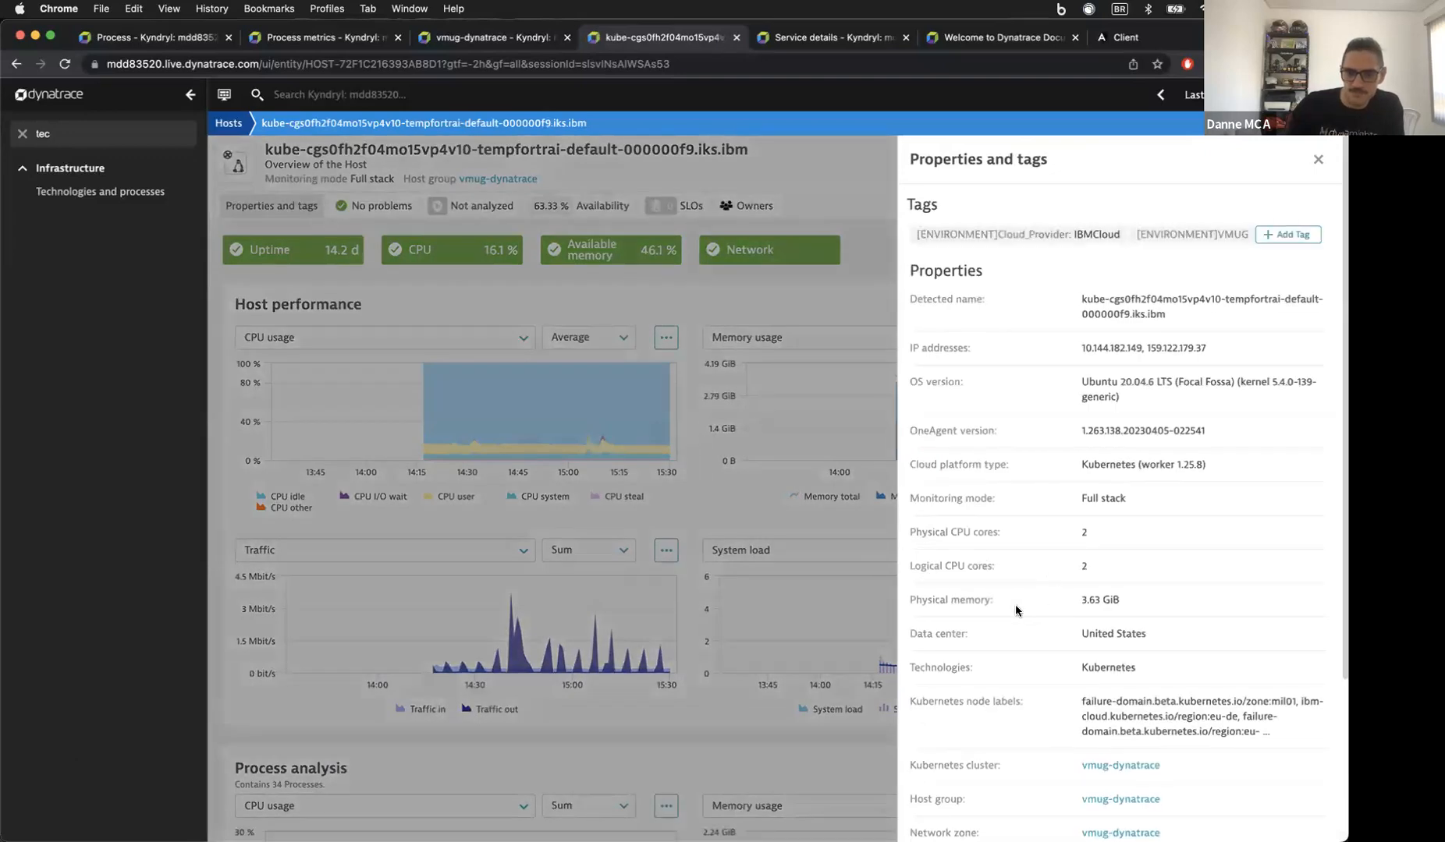
mouse_move(1092, 601)
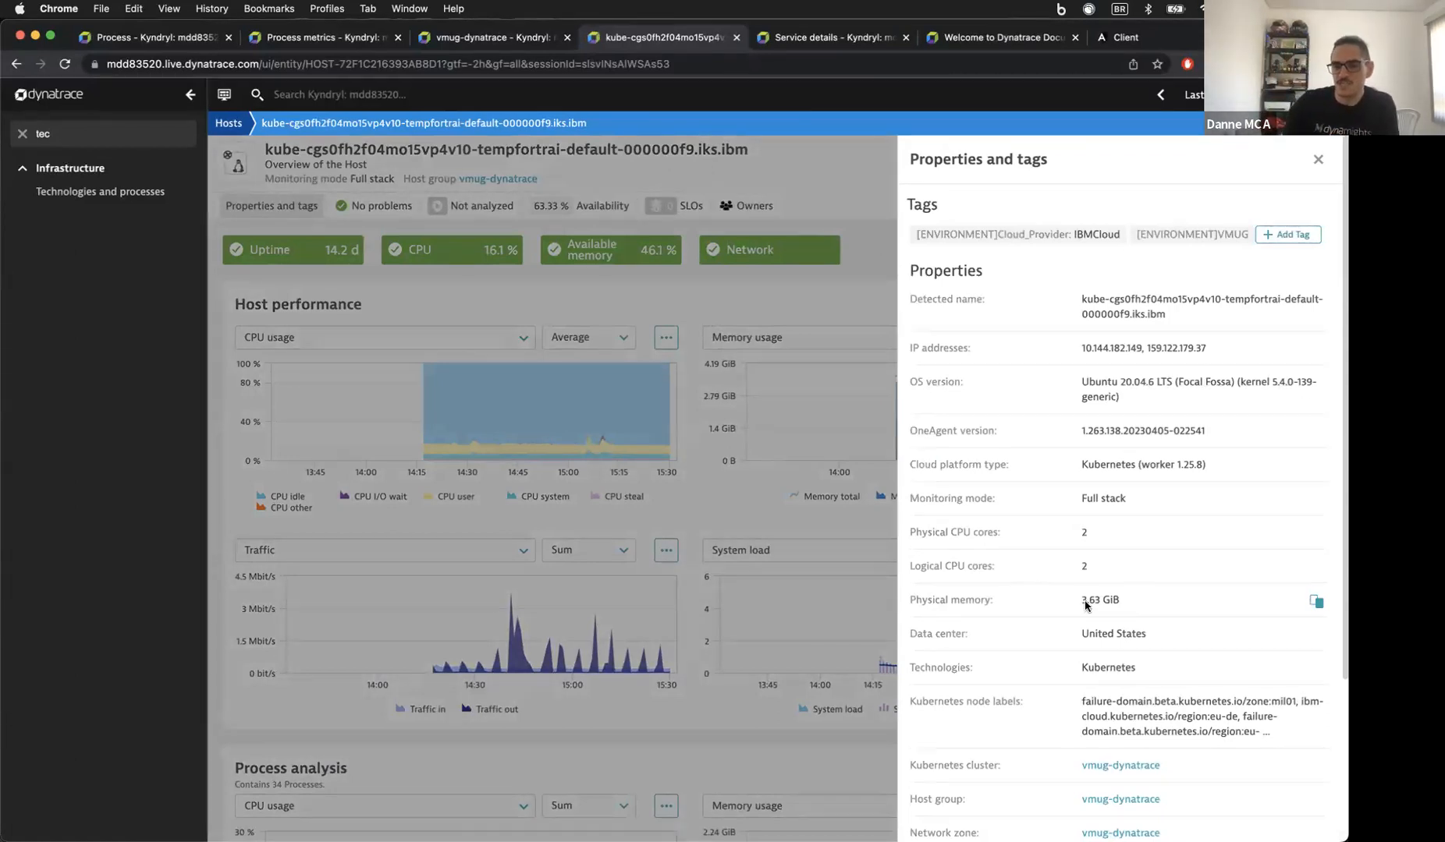
left_click_drag(1082, 601, 1109, 600)
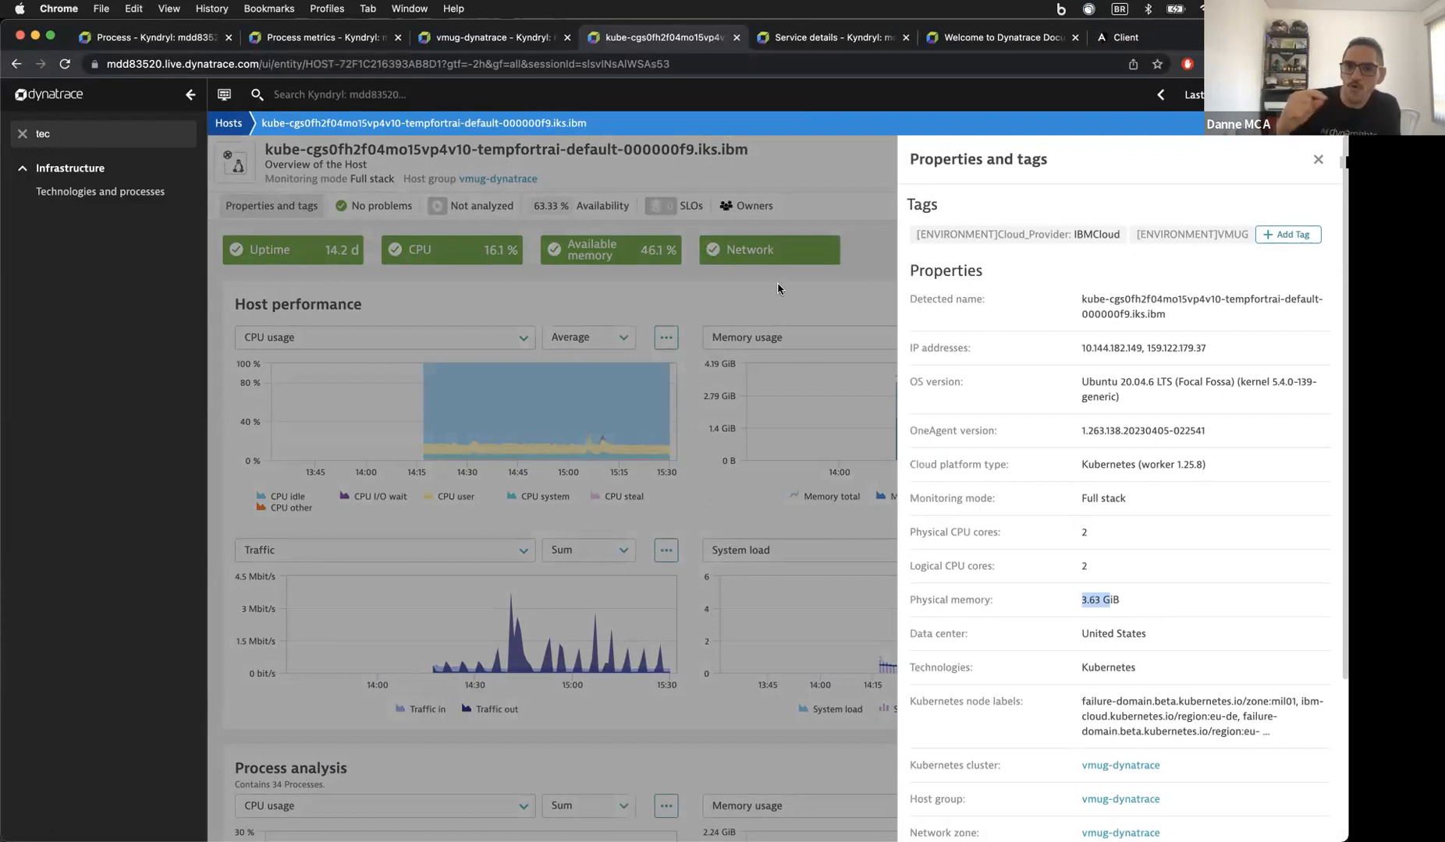
left_click(932, 37)
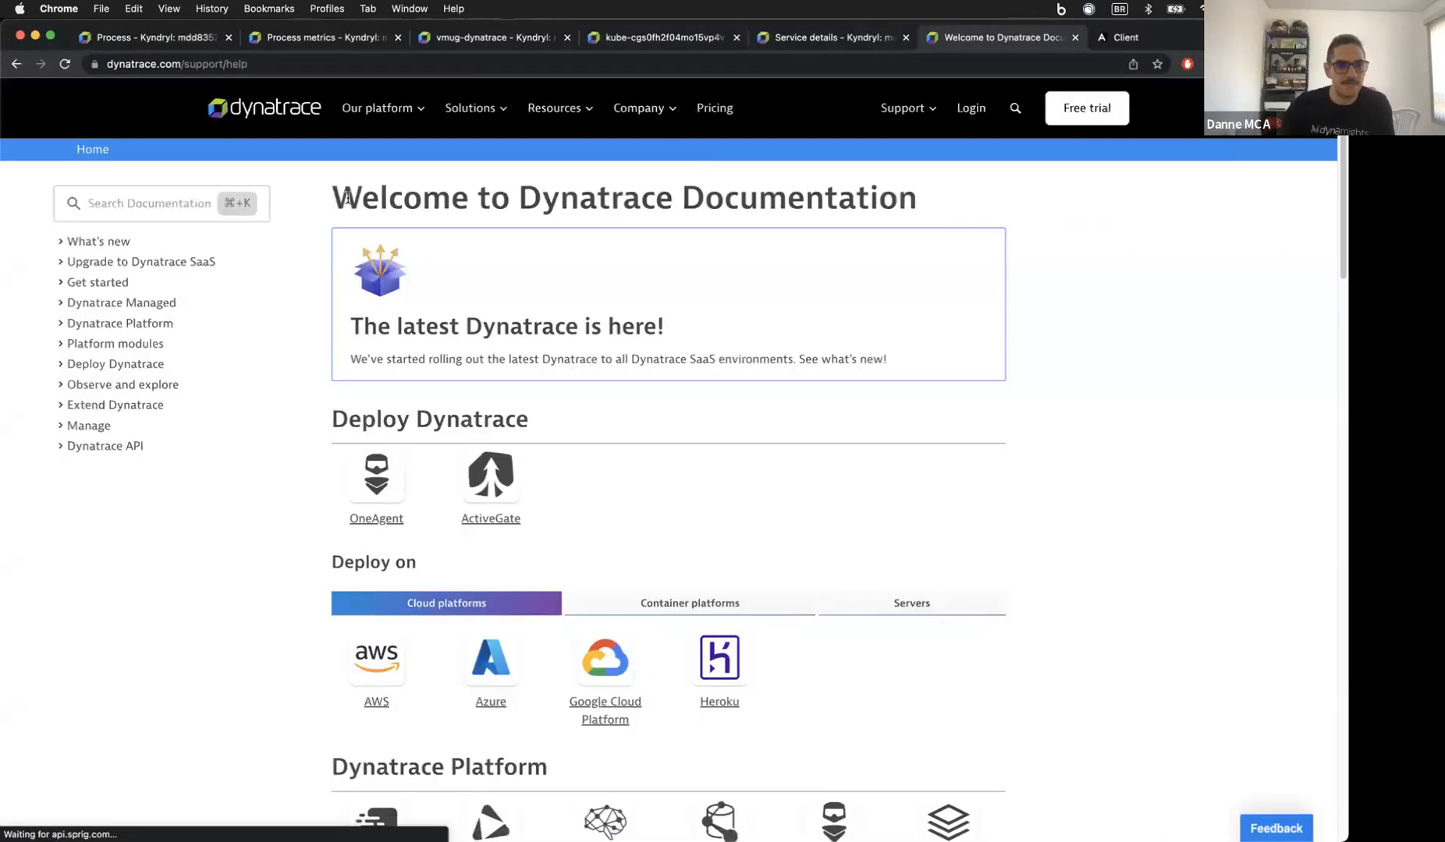
Step: Search the docs for 'license' and read the Dynatrace Managed license management page
left_click(164, 209)
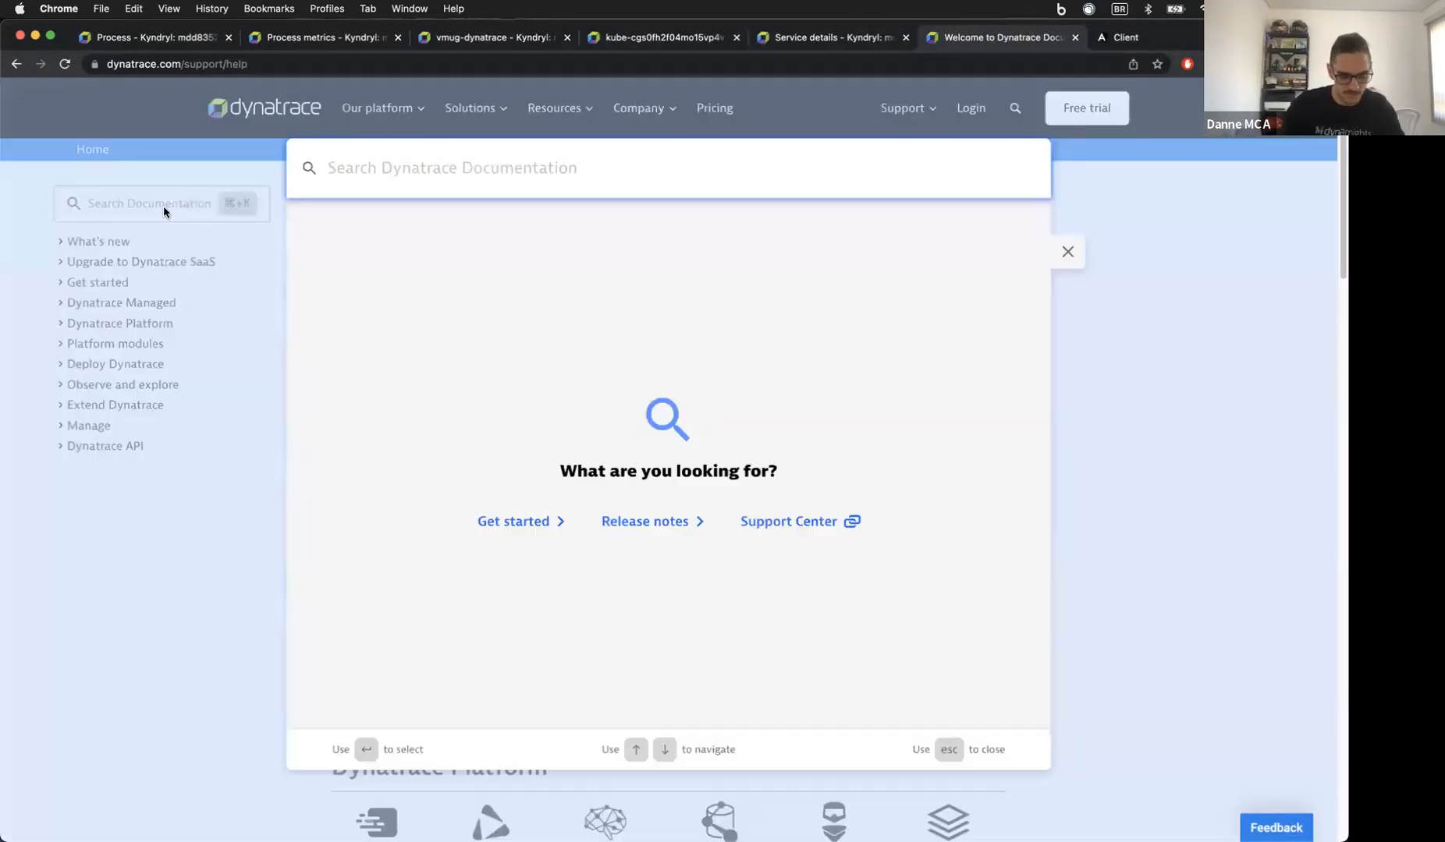
type("lice")
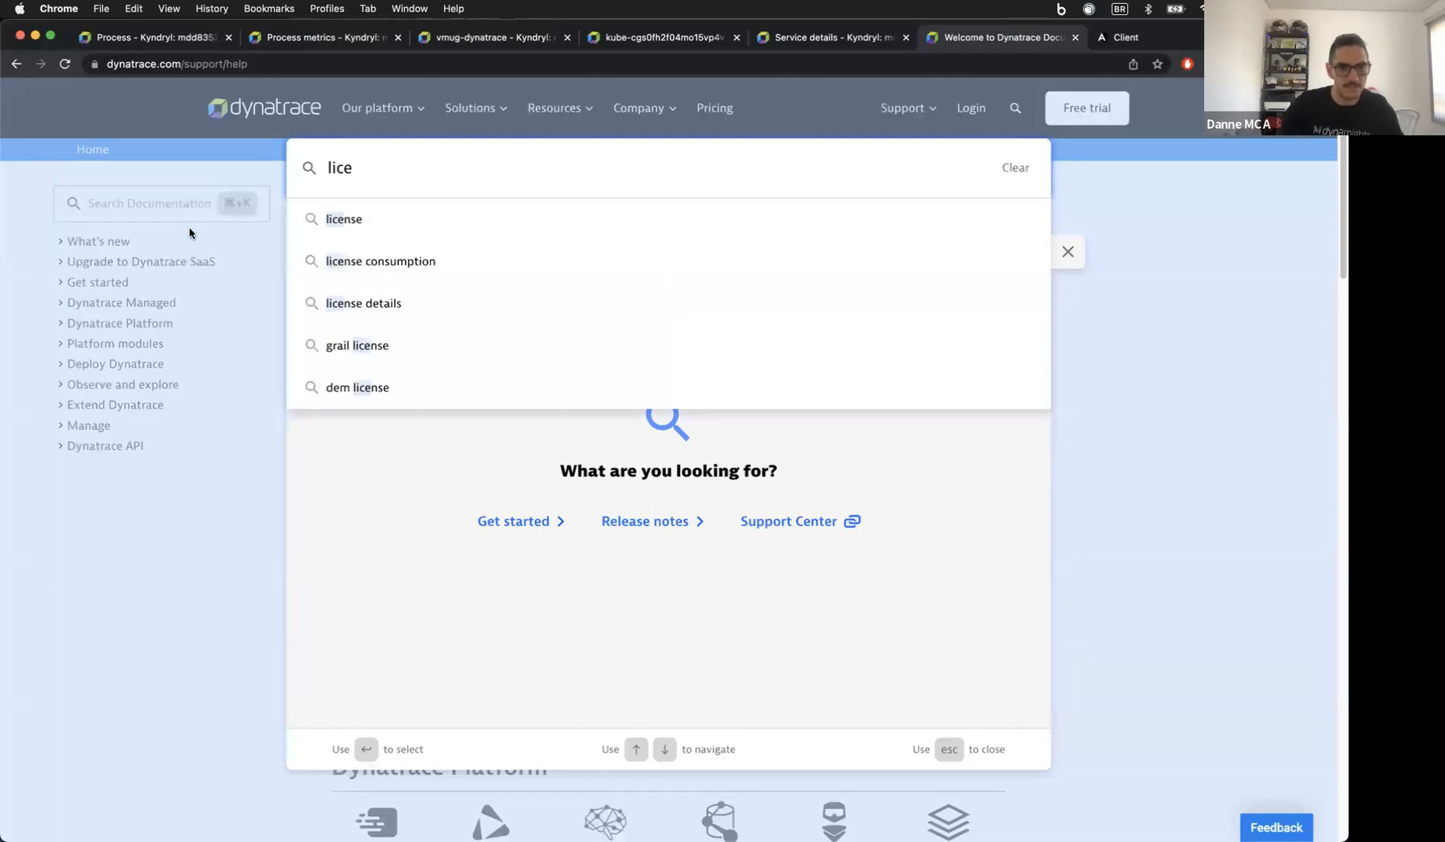
left_click(369, 225)
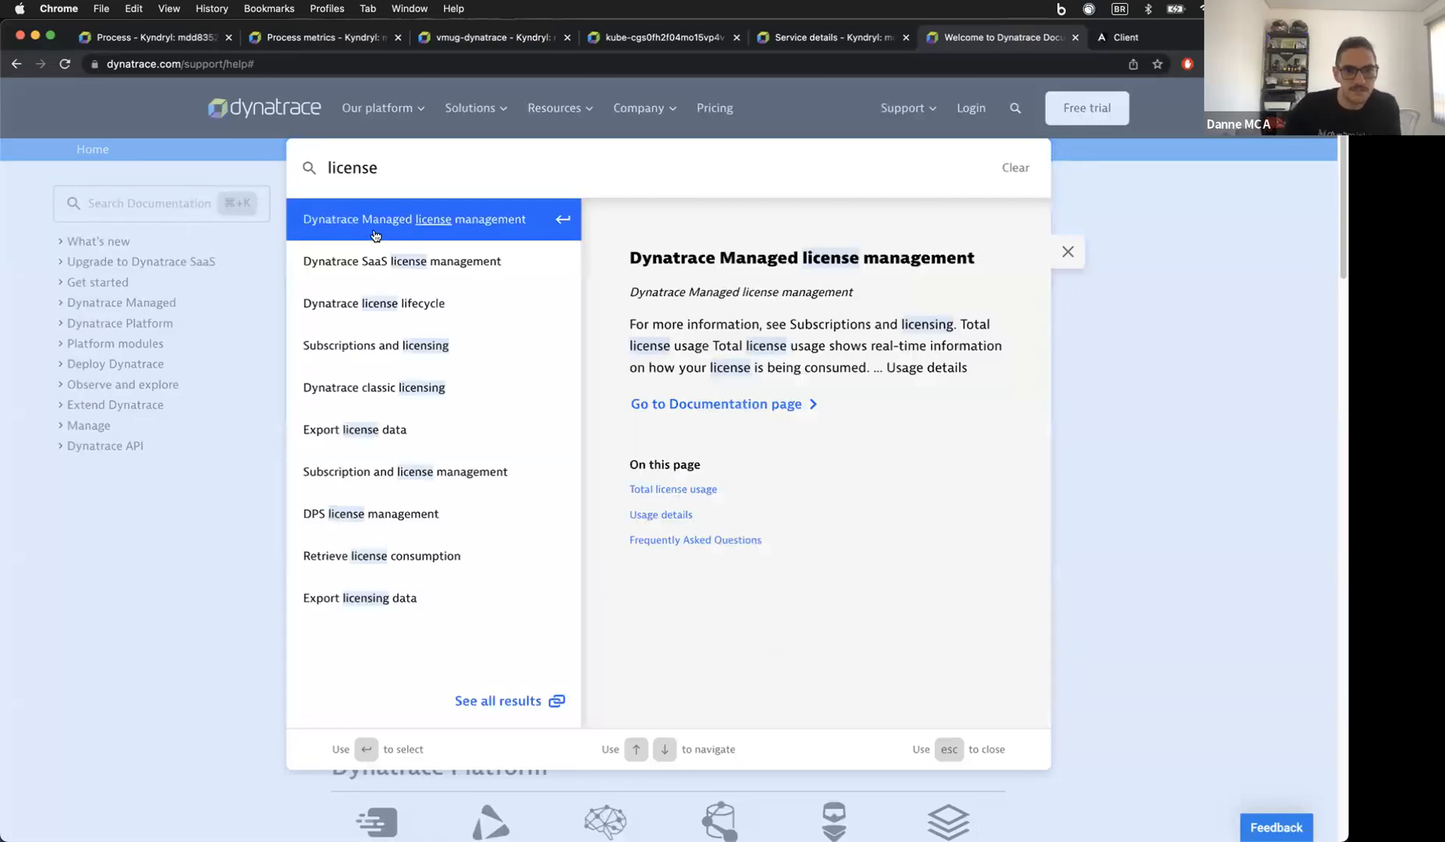
left_click(392, 227)
scroll(574, 394, "down", 5)
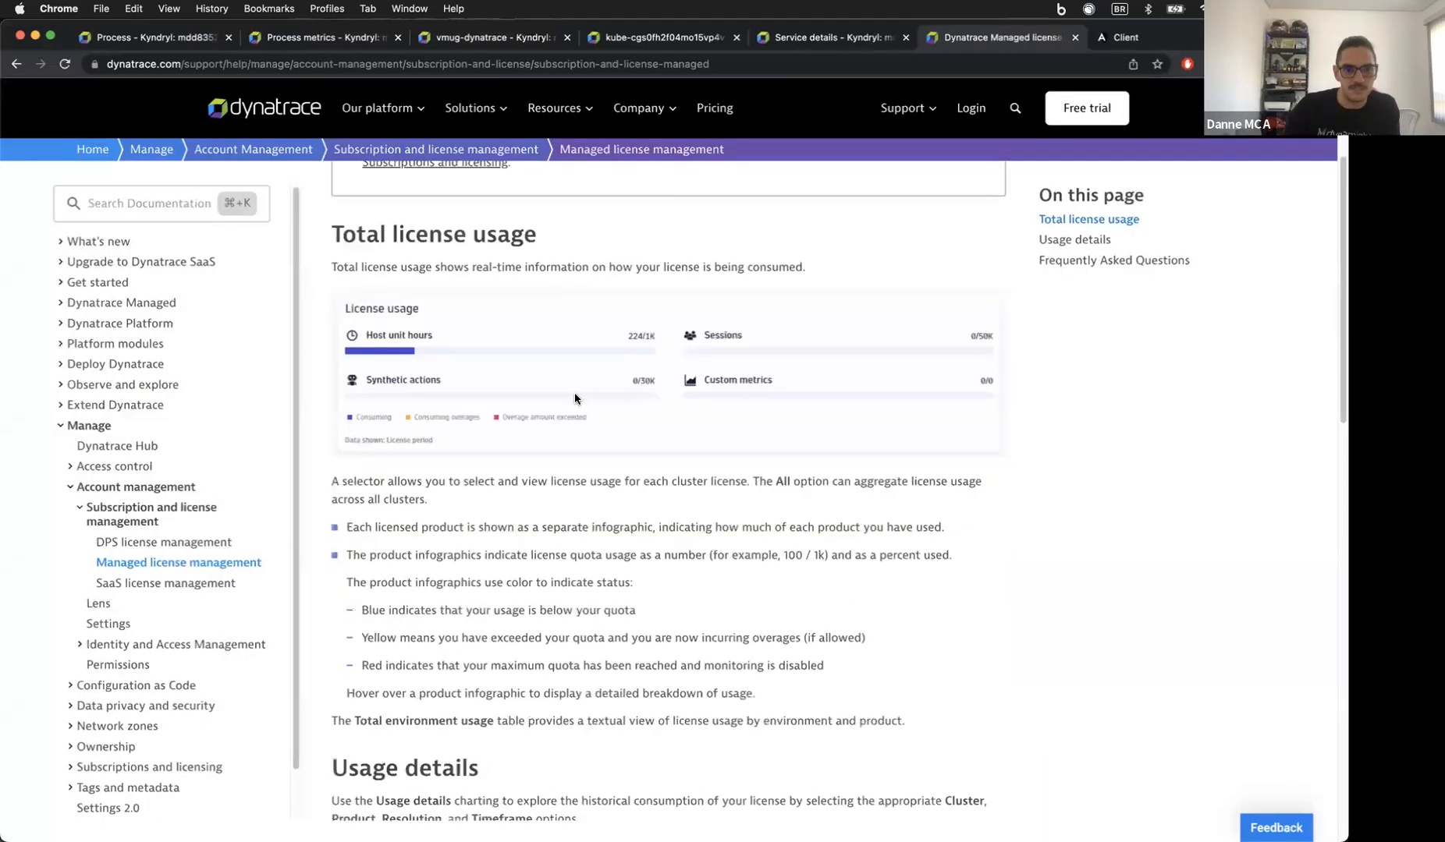
scroll(574, 393, "down", 5)
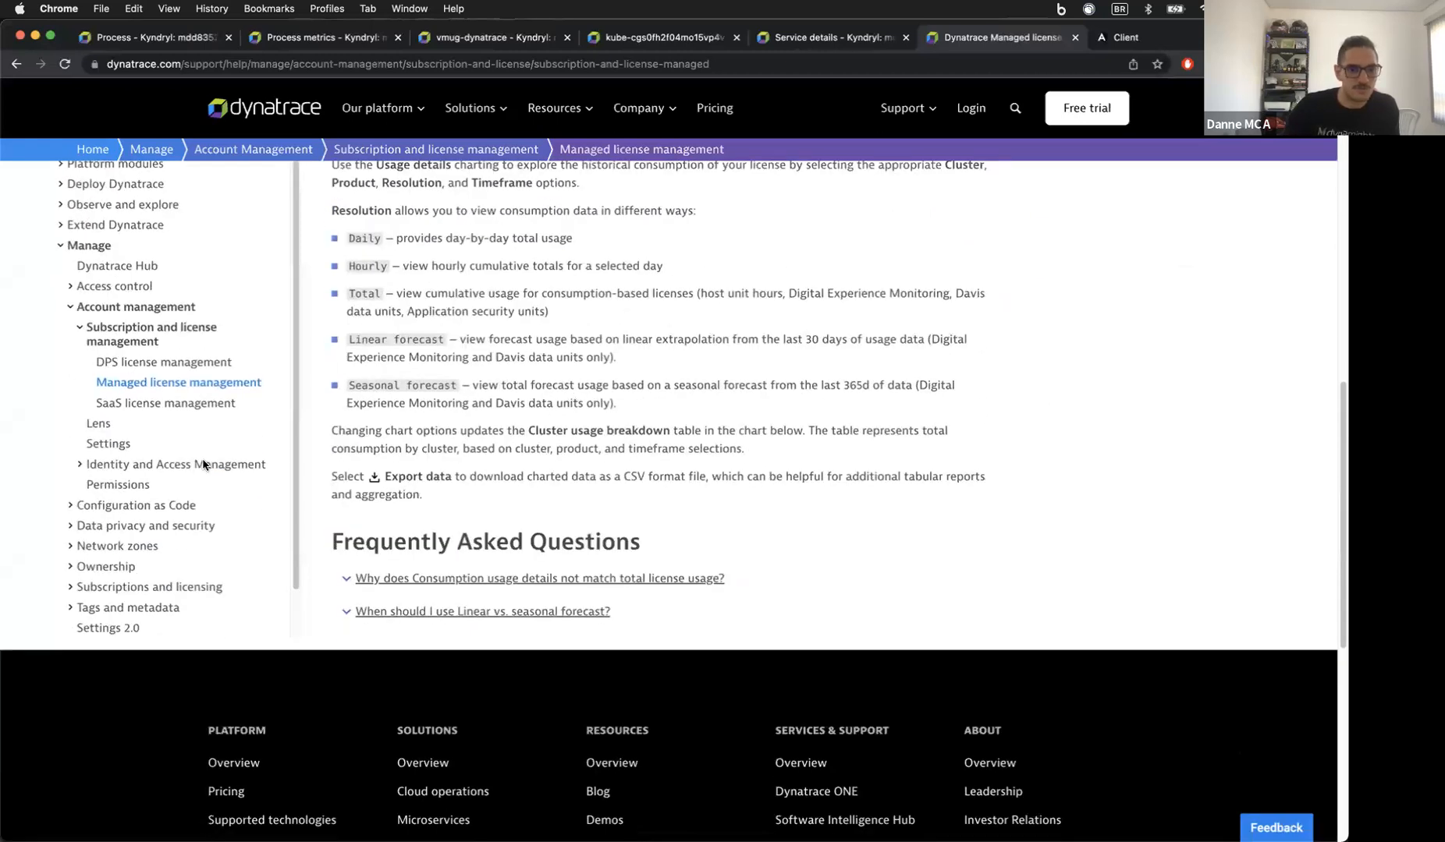
Step: Read through the SaaS license management page
left_click(102, 405)
scroll(434, 479, "down", 10)
scroll(434, 482, "down", 15)
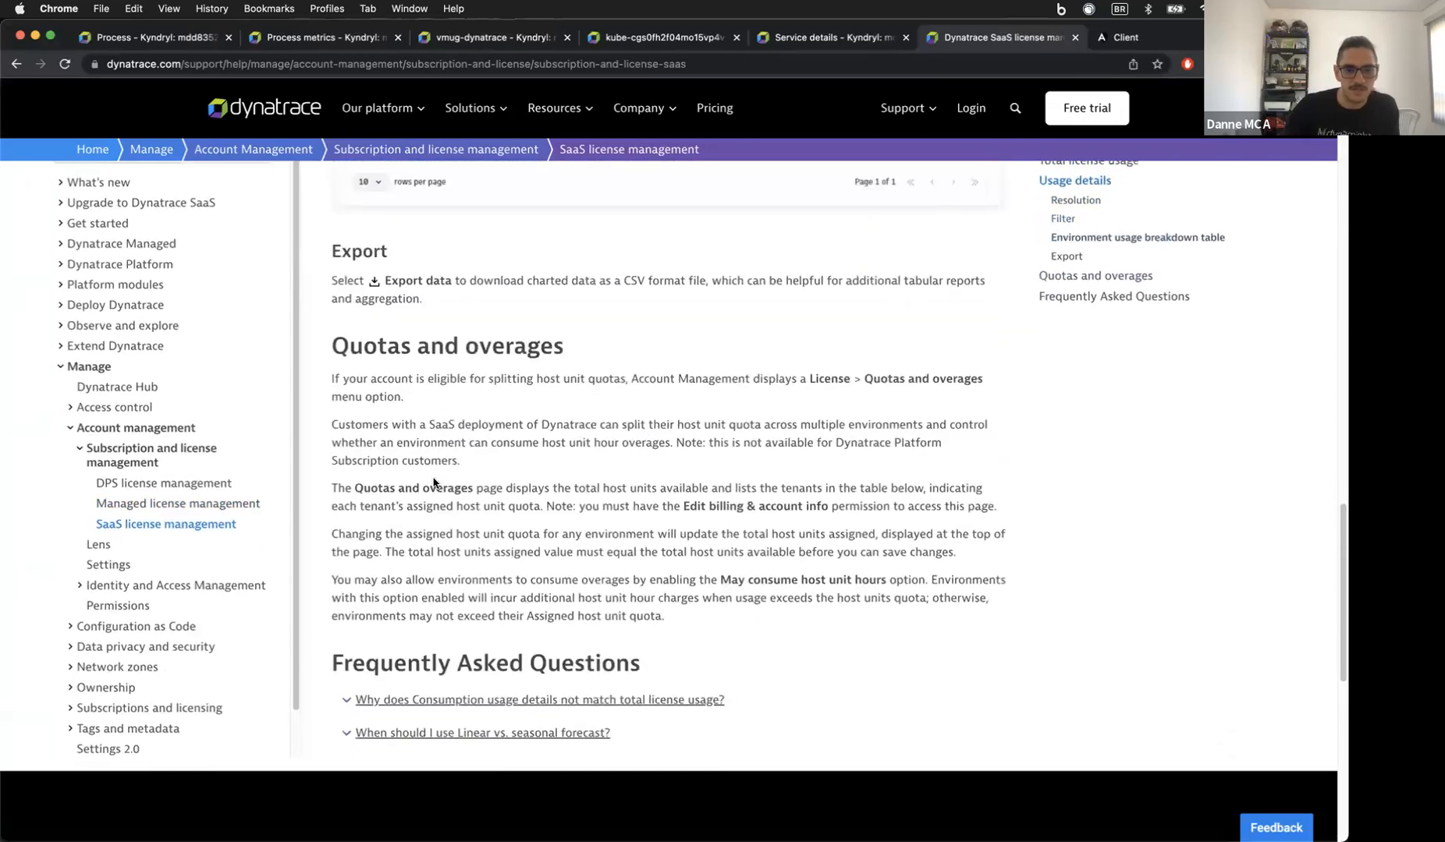
scroll(434, 482, "down", 3)
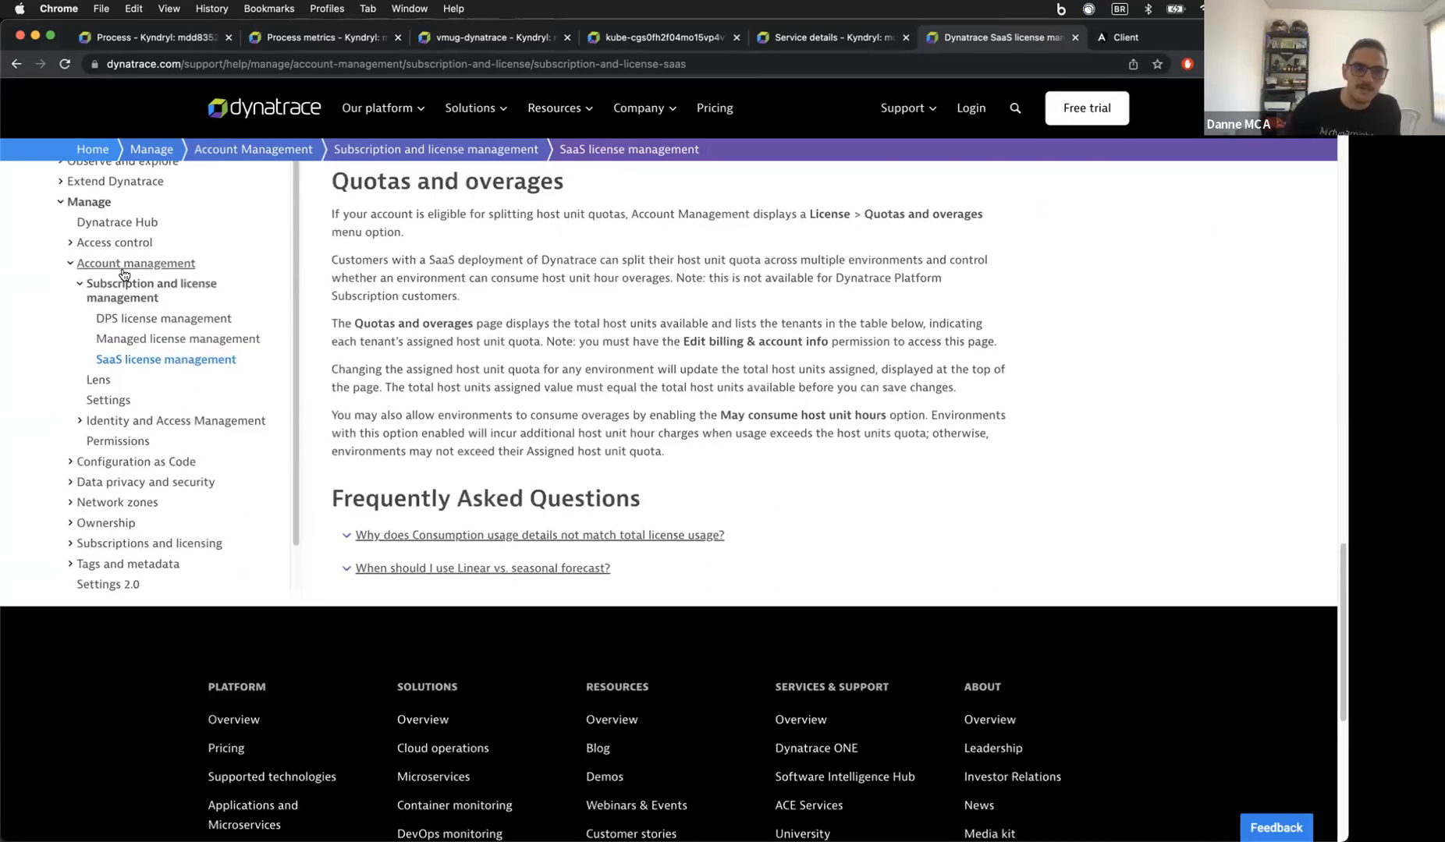
scroll(193, 408, "up", 12)
scroll(504, 488, "up", 20)
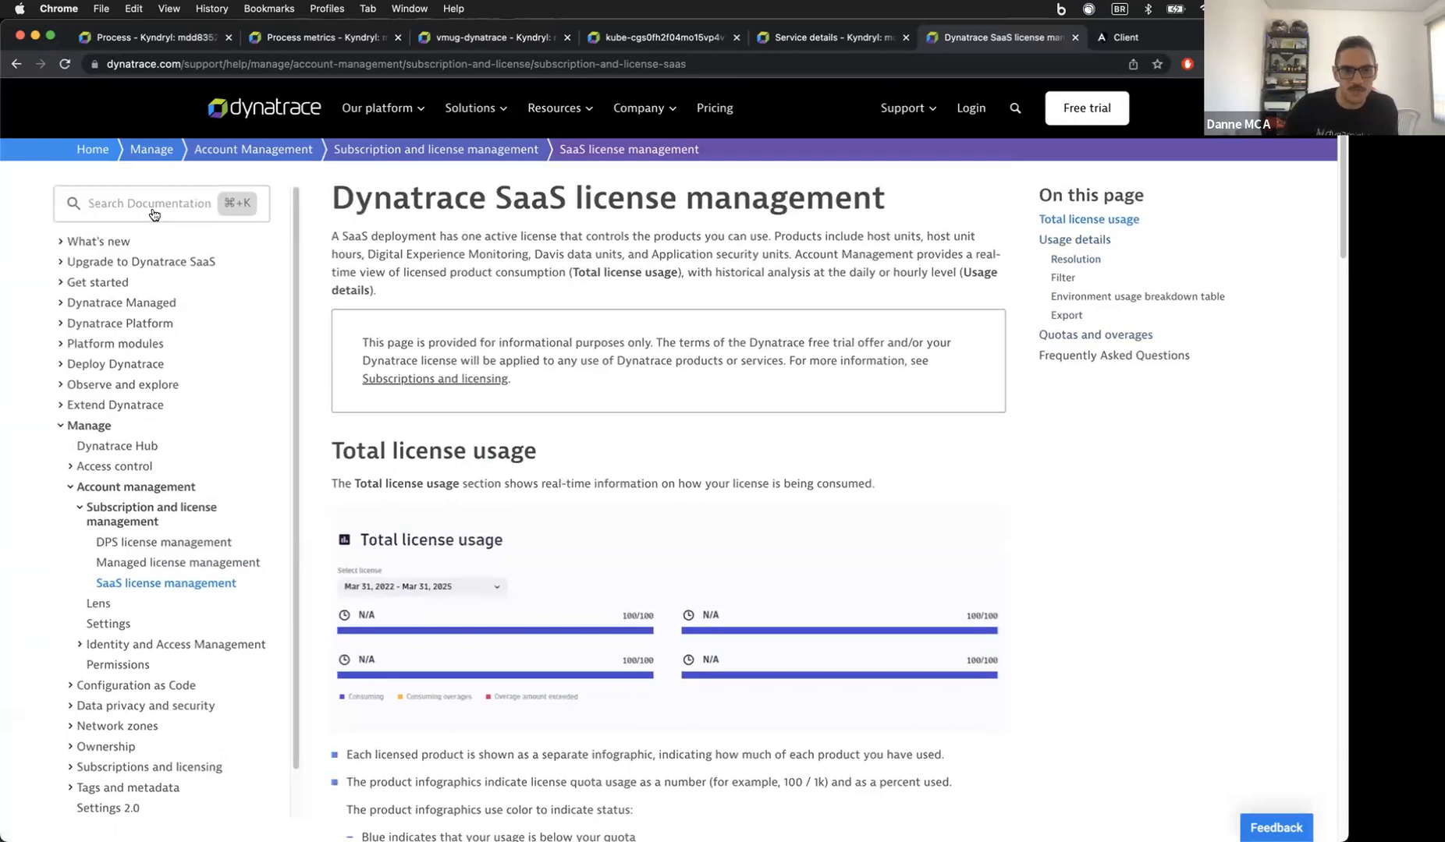
Step: Search for license consumption and open the Retrieve license consumption API page
left_click(154, 207)
type("lin")
key("BackSpace")
type("cense consumption")
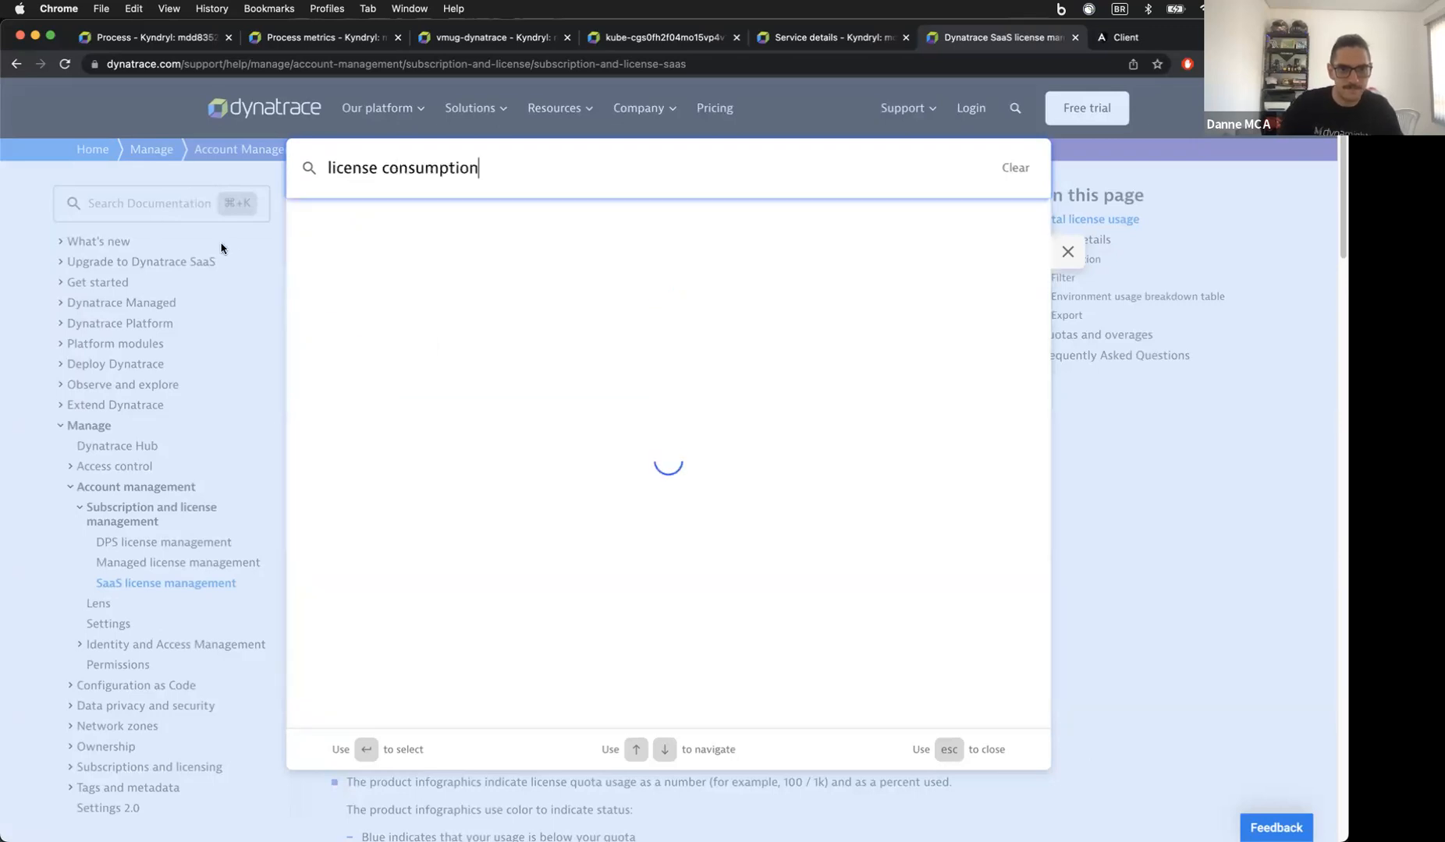
left_click(401, 222)
scroll(494, 390, "down", 15)
scroll(494, 390, "down", 5)
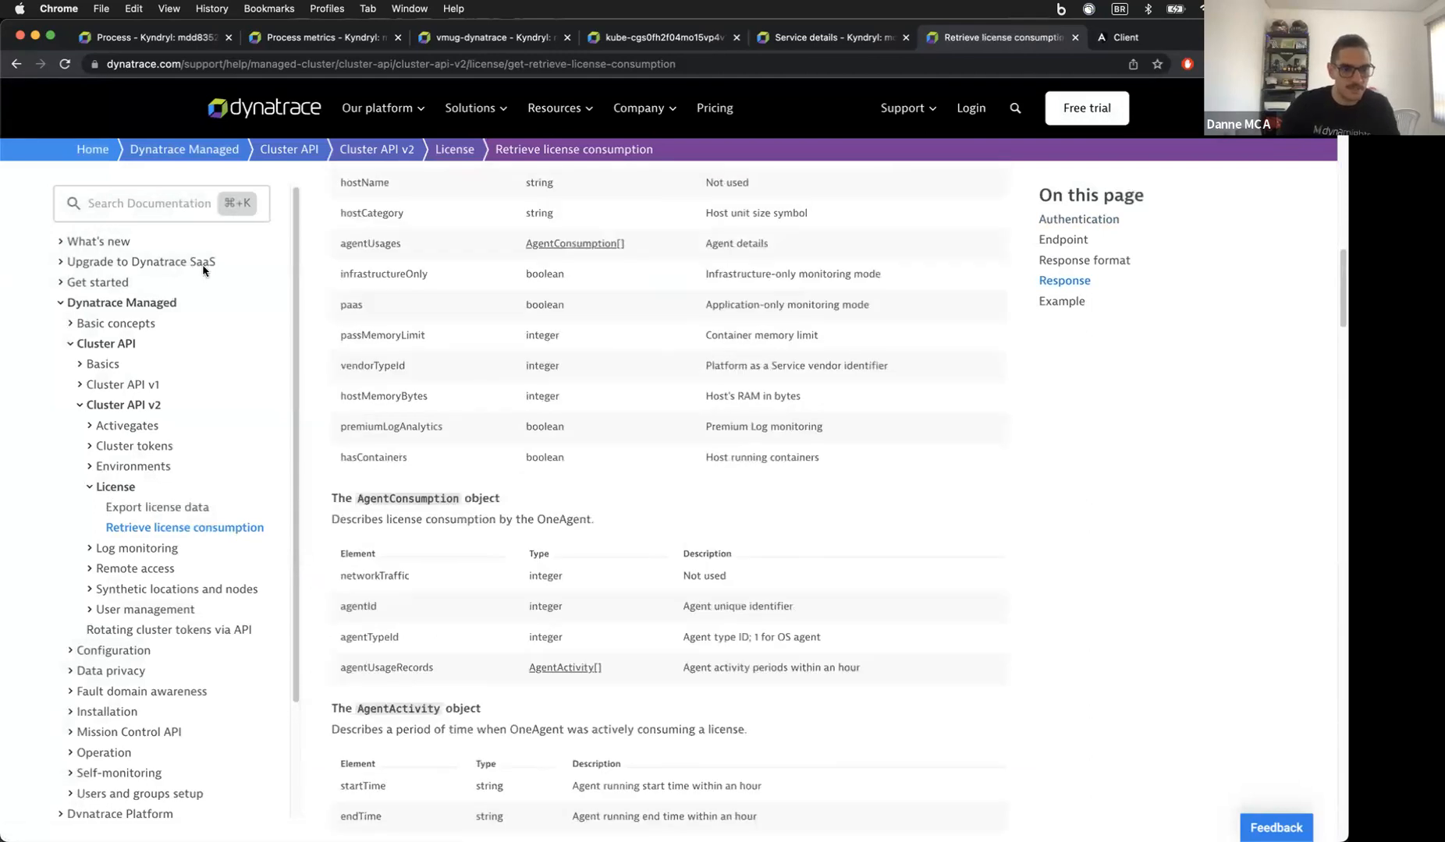
Step: Search the docs for host units and open the Application and Infrastructure Monitoring (Host Units) page
left_click(136, 200)
type("host")
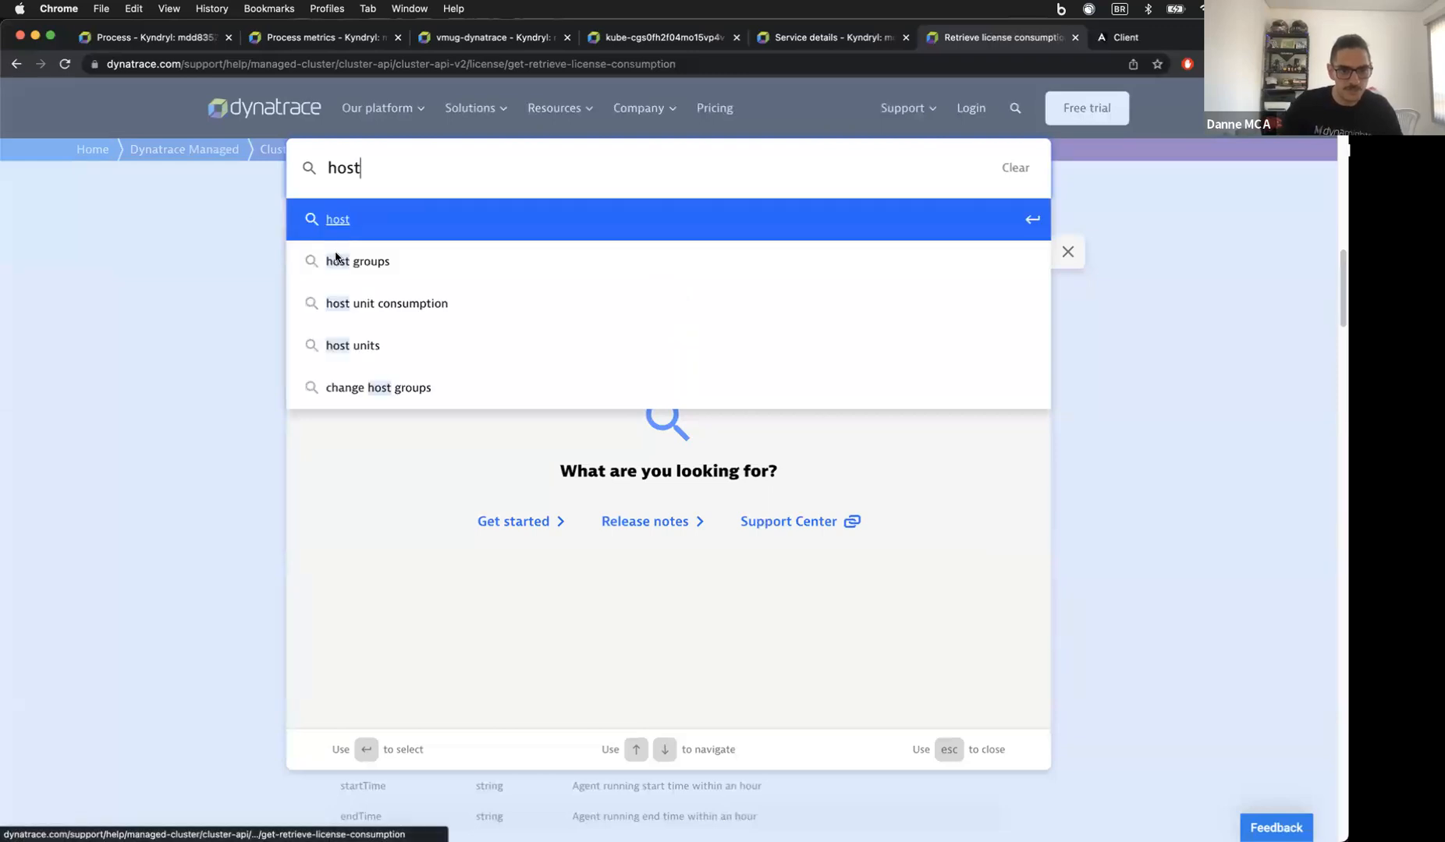
key("Down")
key("Down")
key("Down")
key("Return")
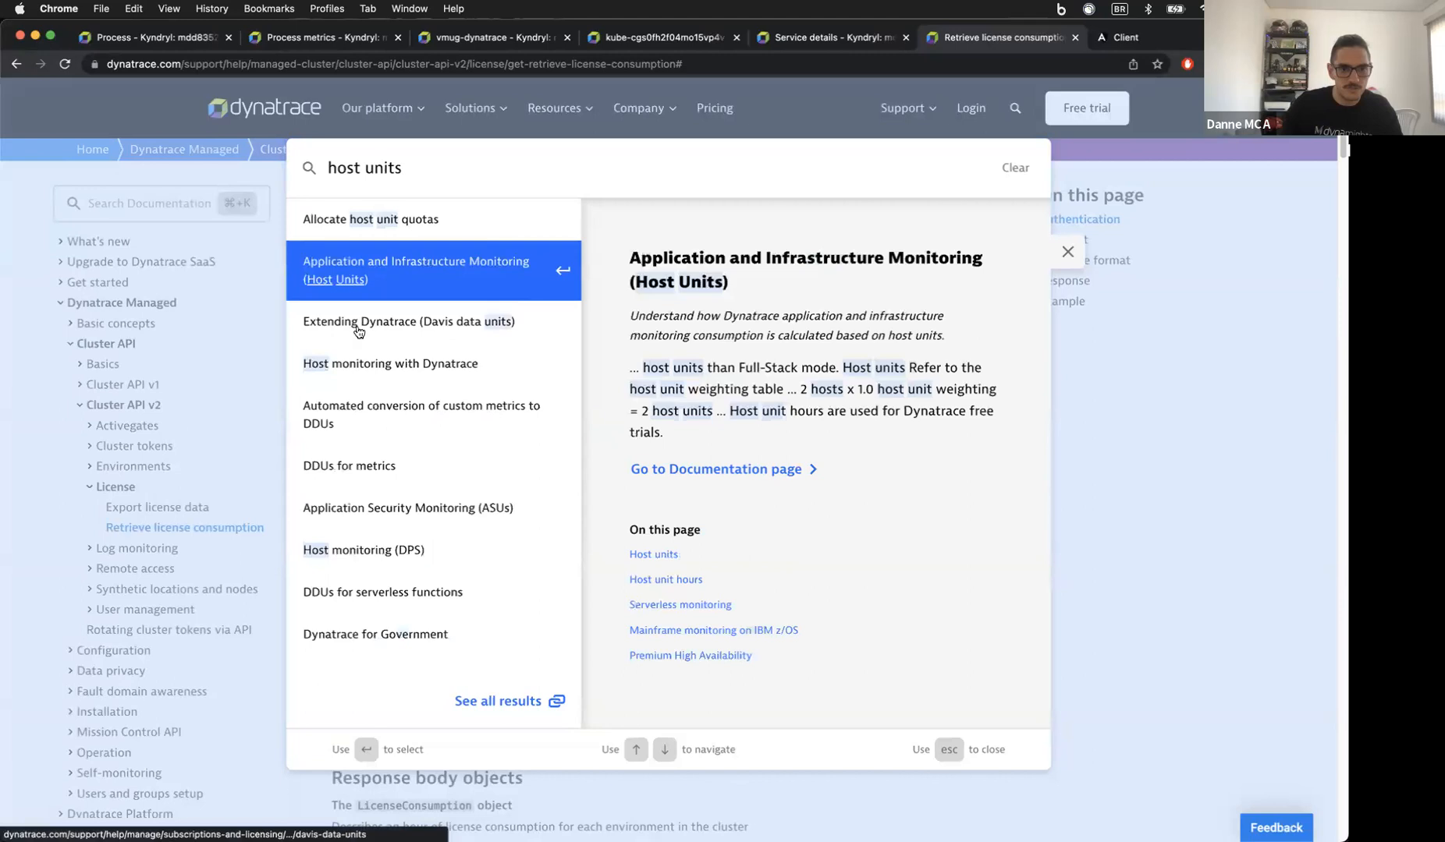
scroll(371, 448, "down", 3)
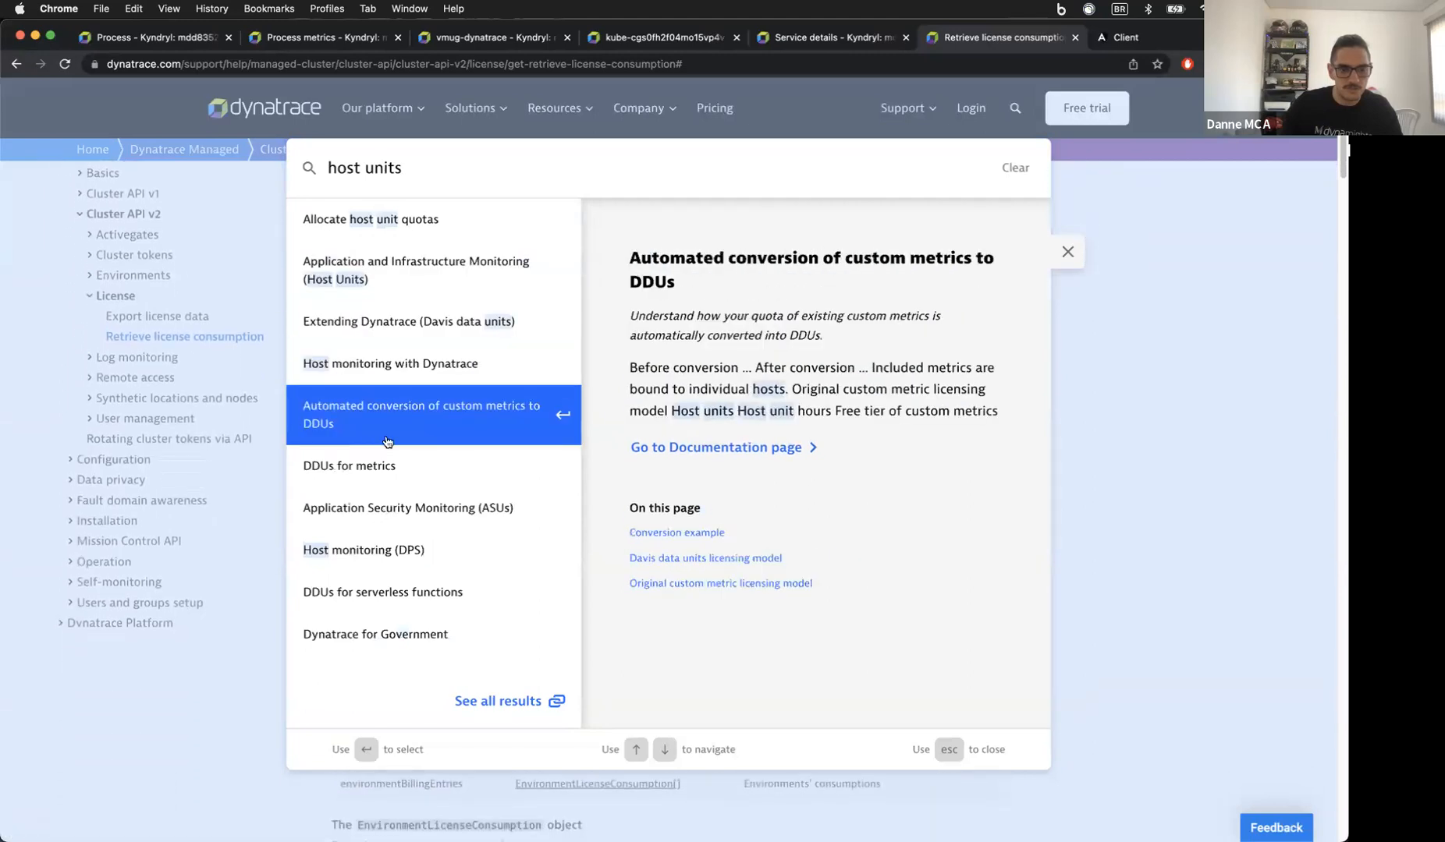
left_click(355, 269)
scroll(483, 455, "down", 5)
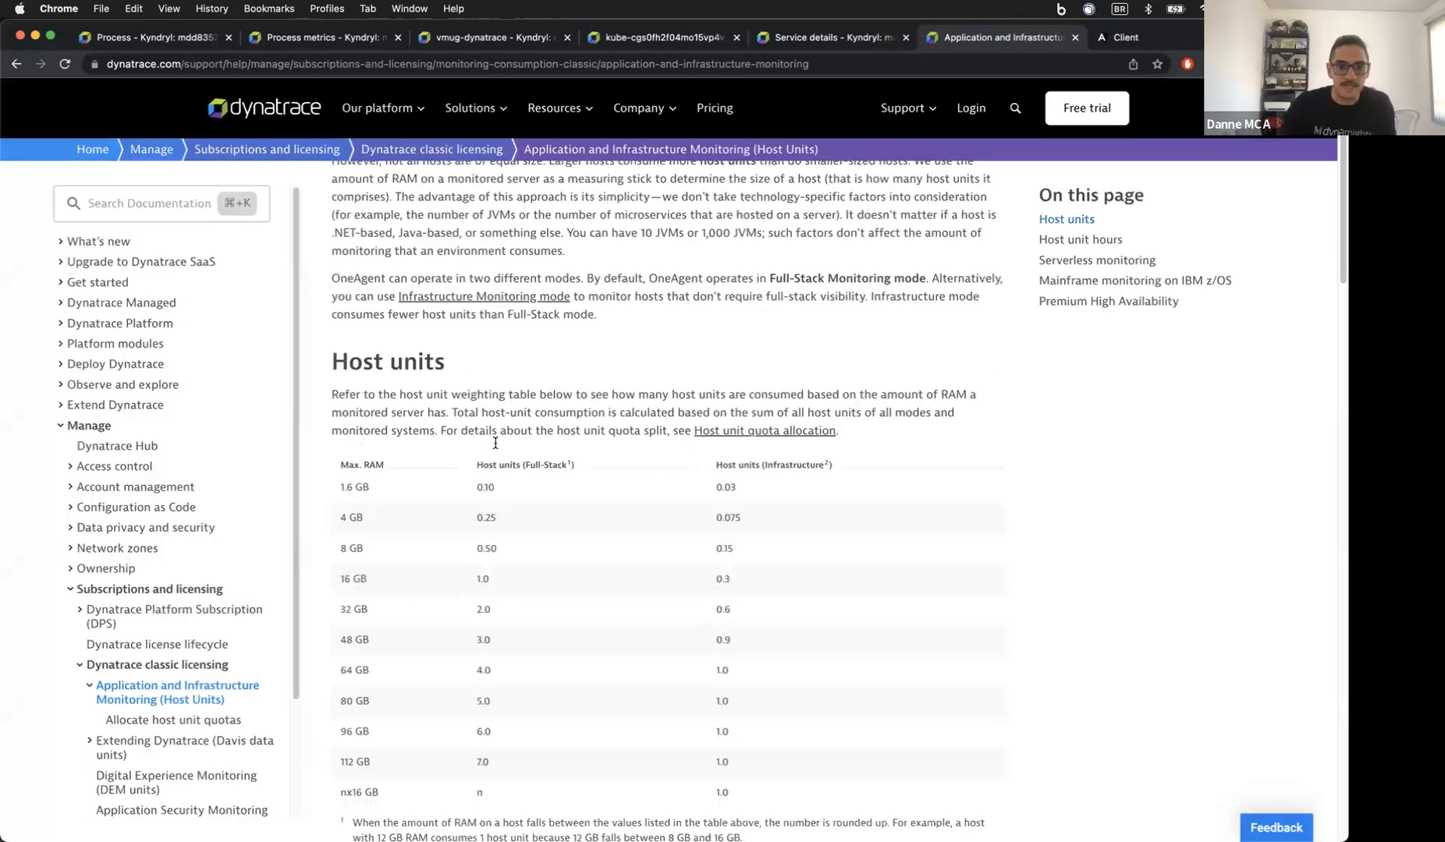
scroll(437, 483, "down", 1)
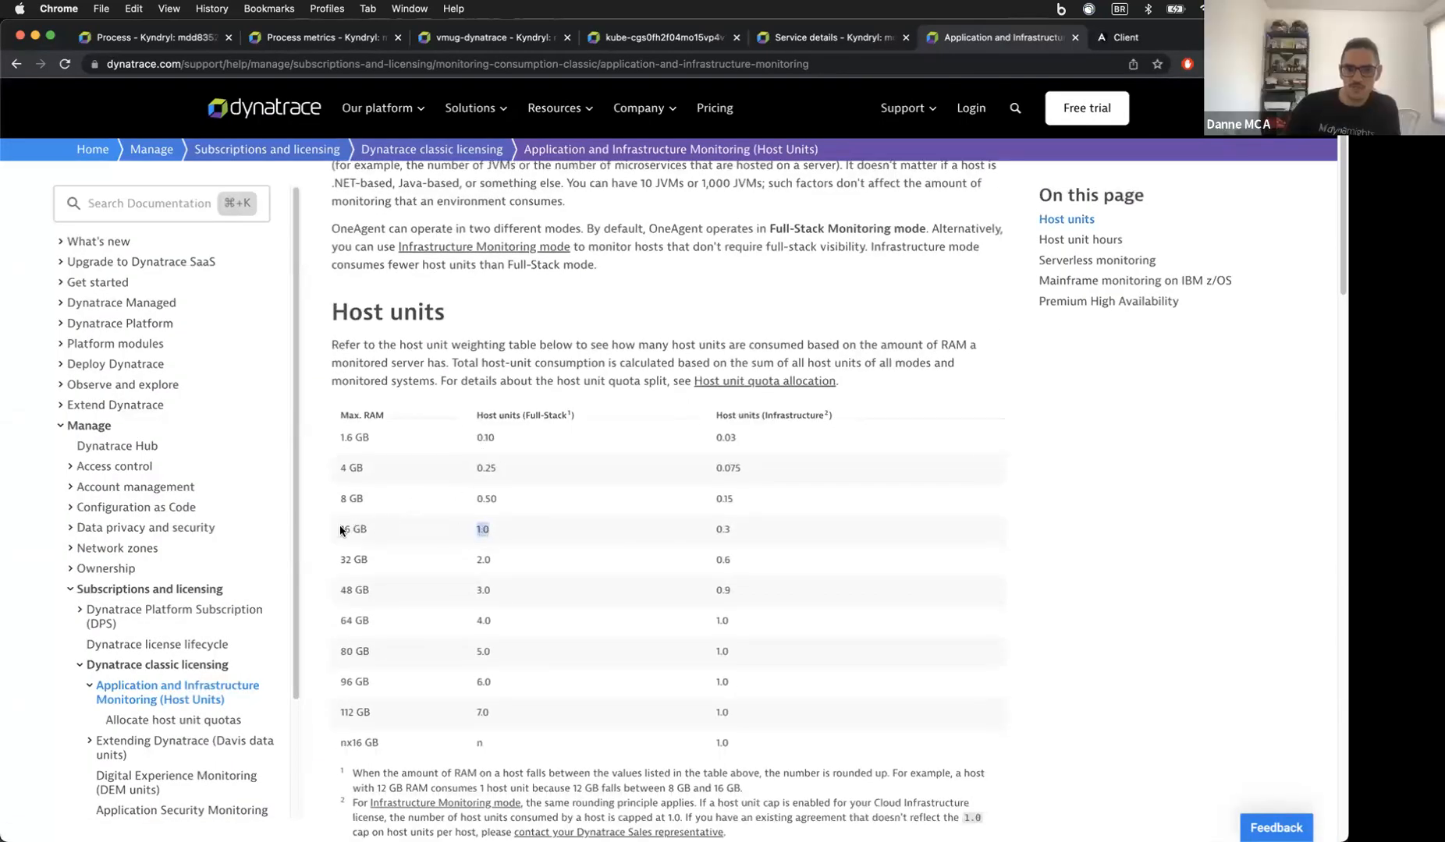
Step: Note that a 16 GB host uses 0.3 infrastructure host units, then return to the inventory service
left_click_drag(340, 530, 373, 529)
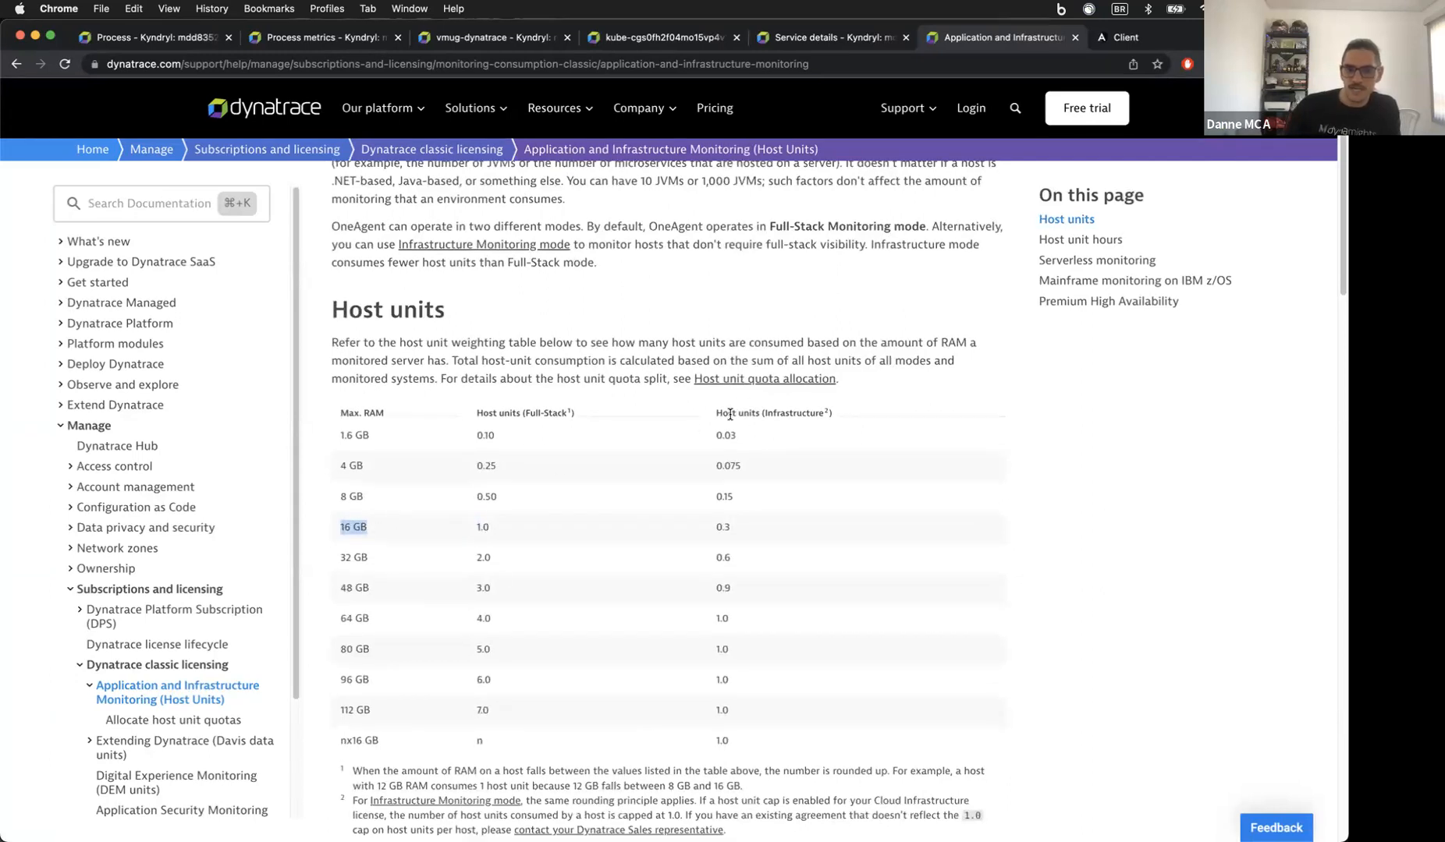
left_click(717, 529)
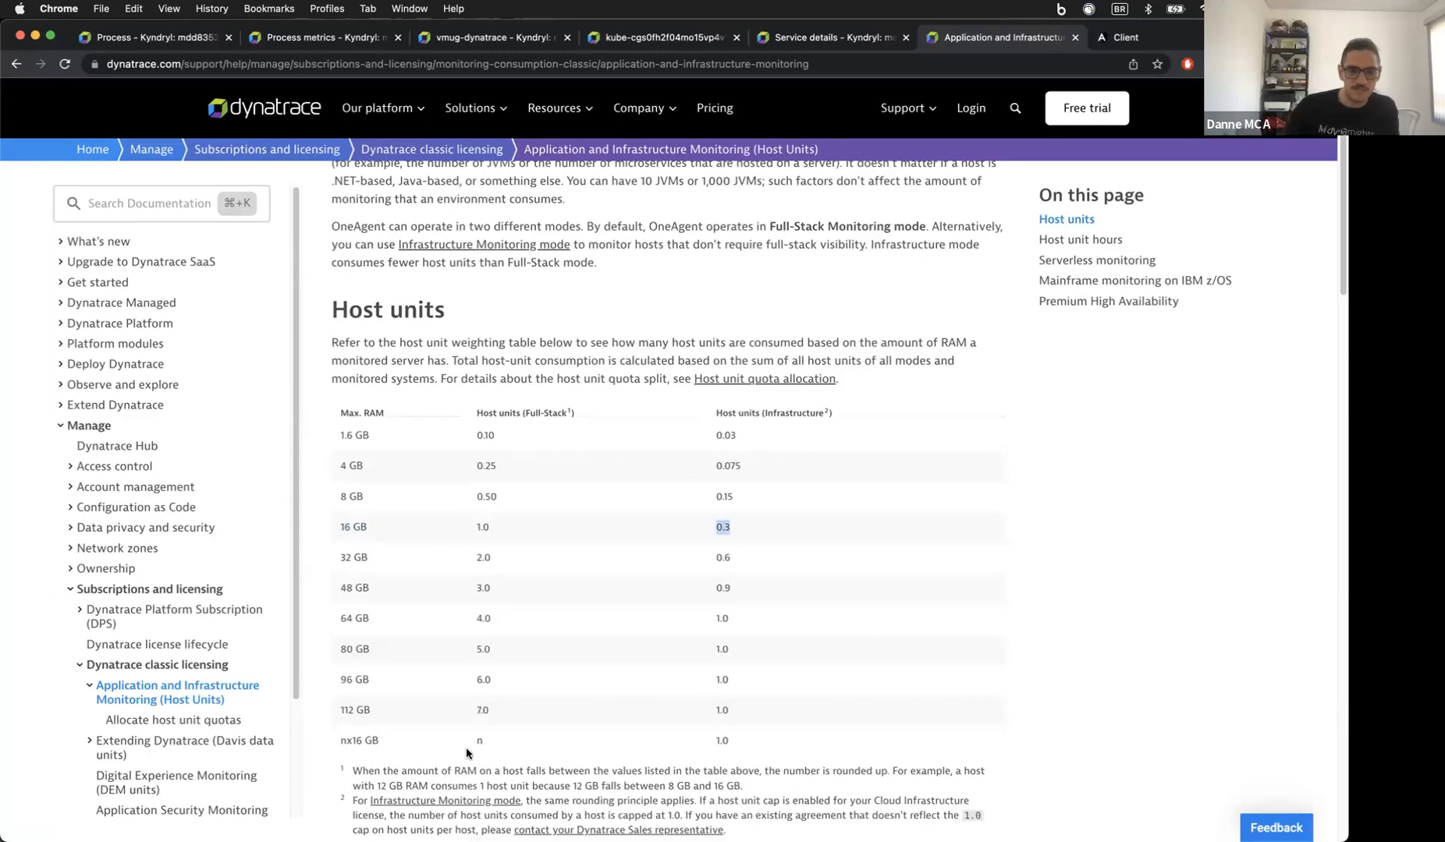
scroll(712, 480, "down", 1)
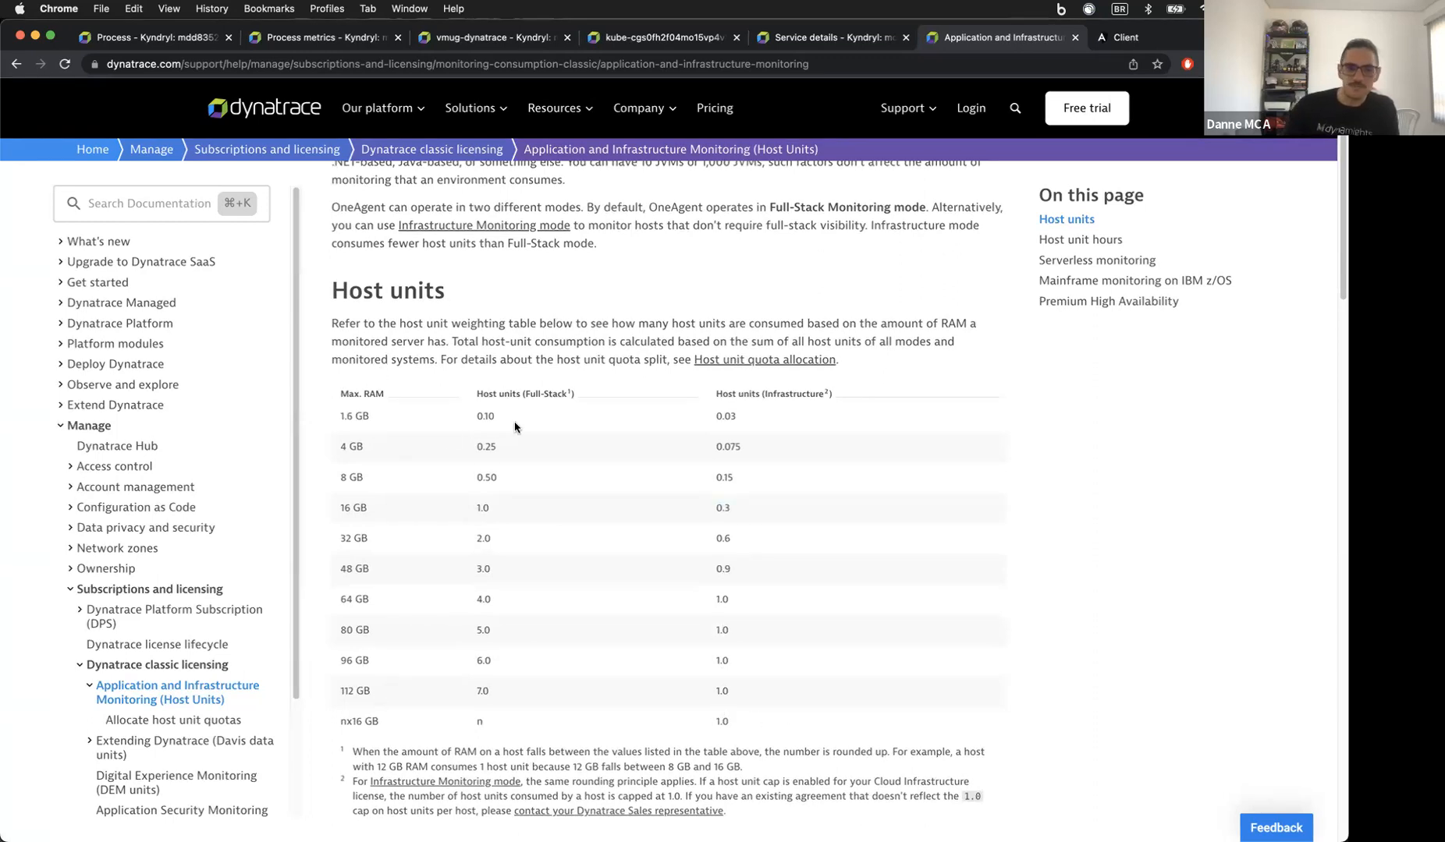
scroll(515, 426, "down", 5)
scroll(514, 427, "down", 10)
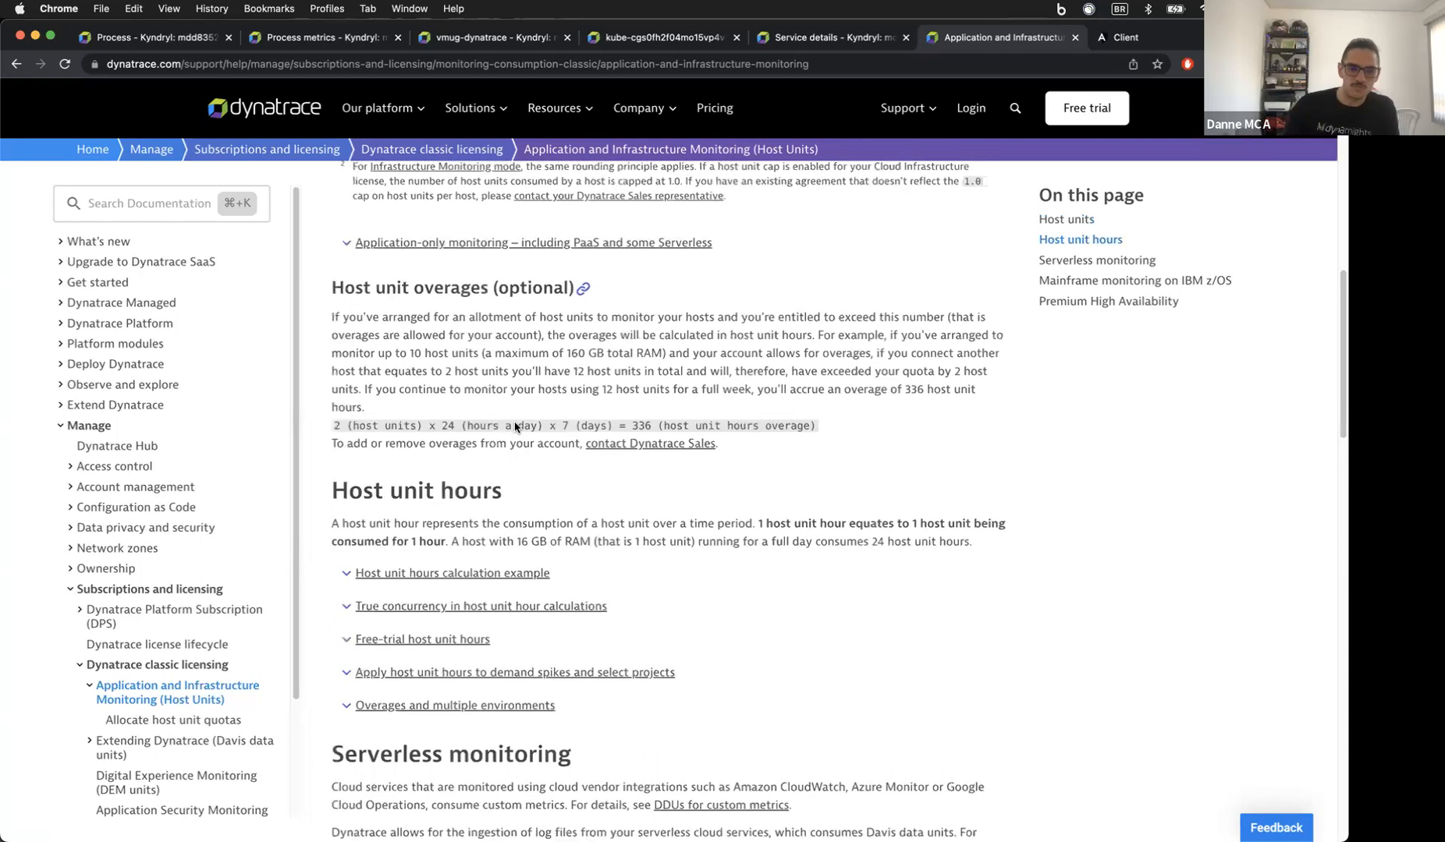
scroll(515, 426, "down", 3)
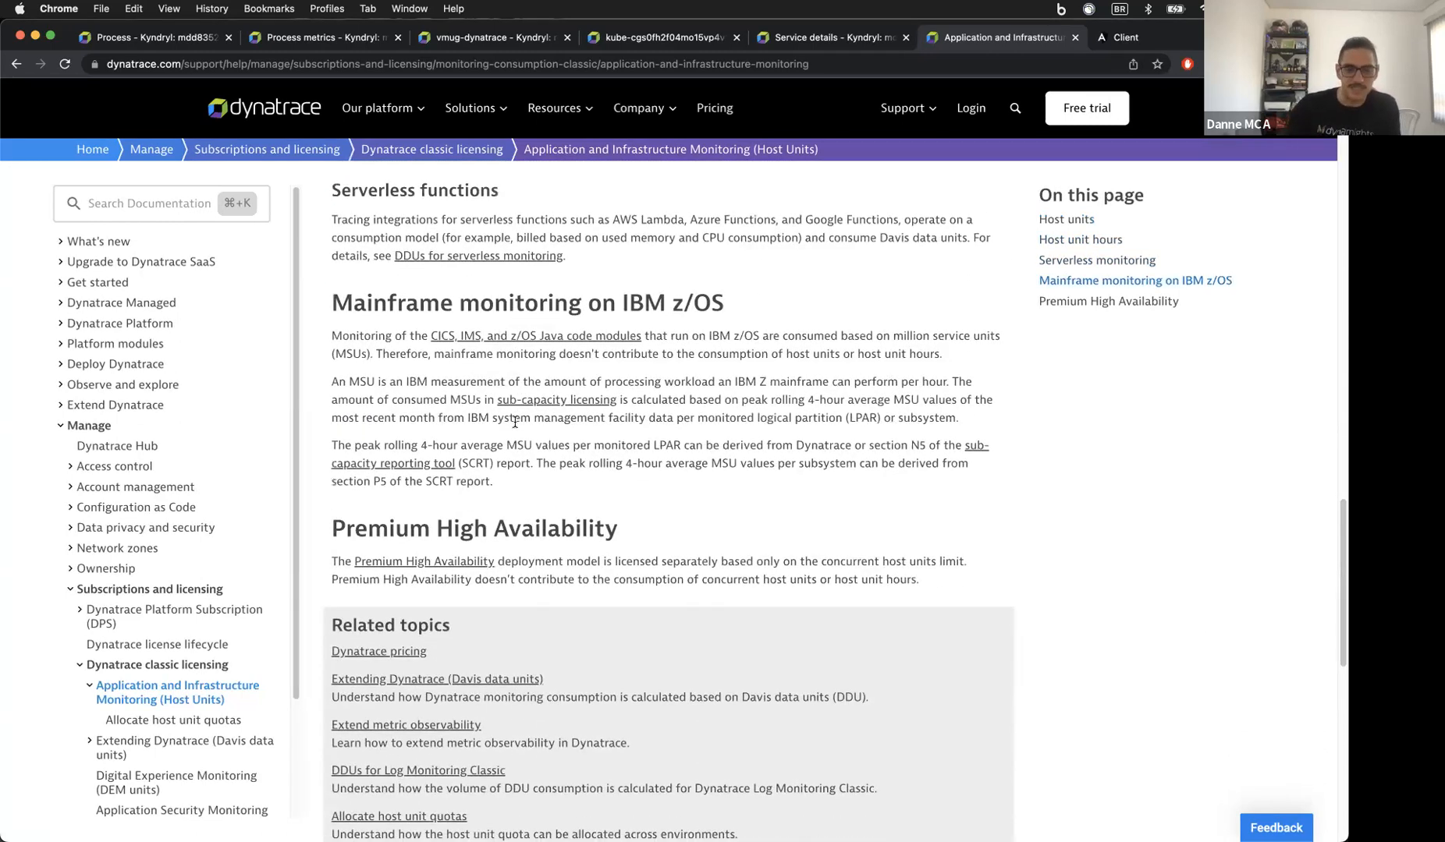
left_click(786, 41)
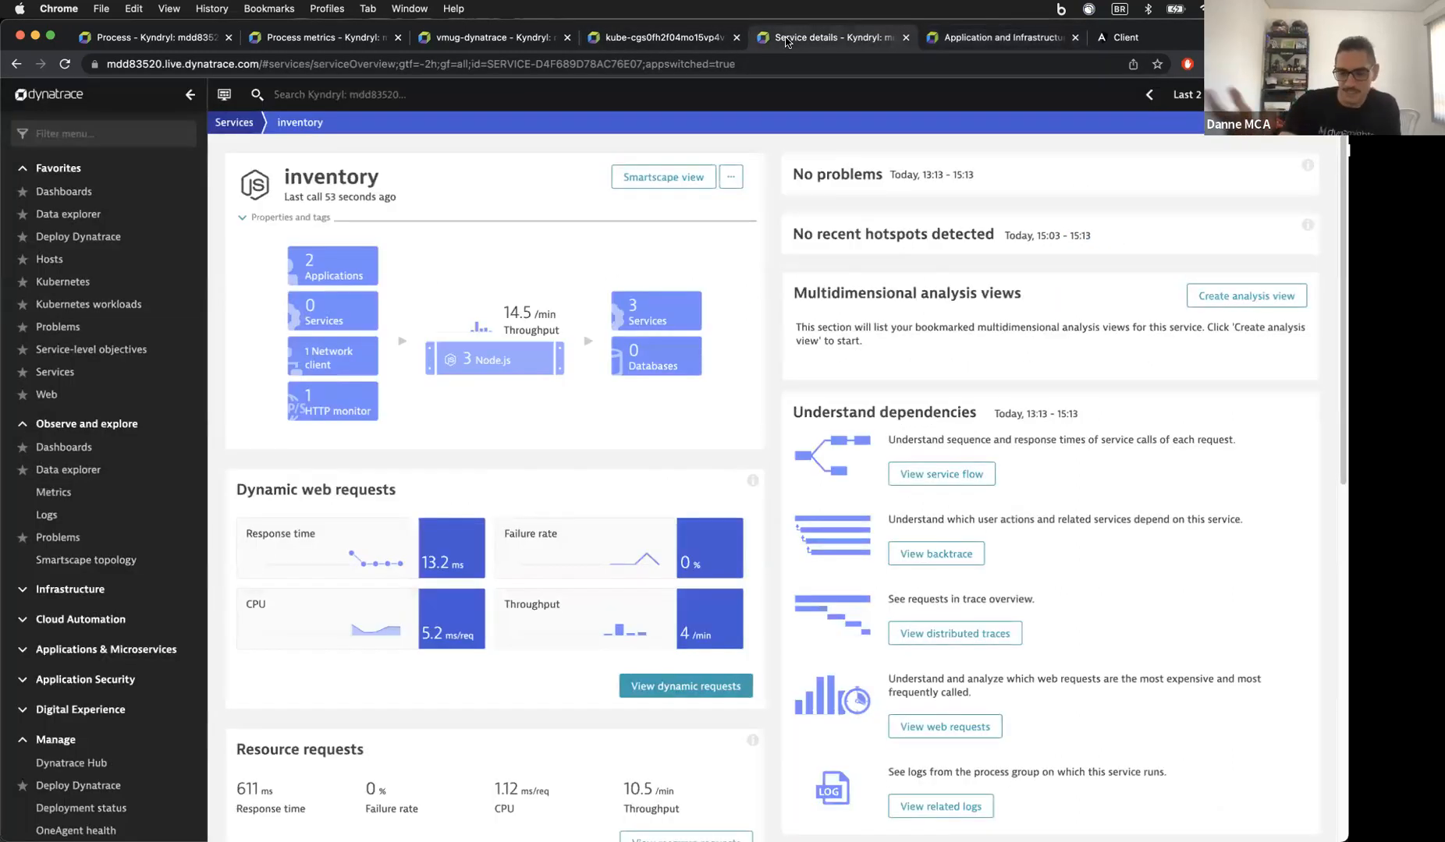